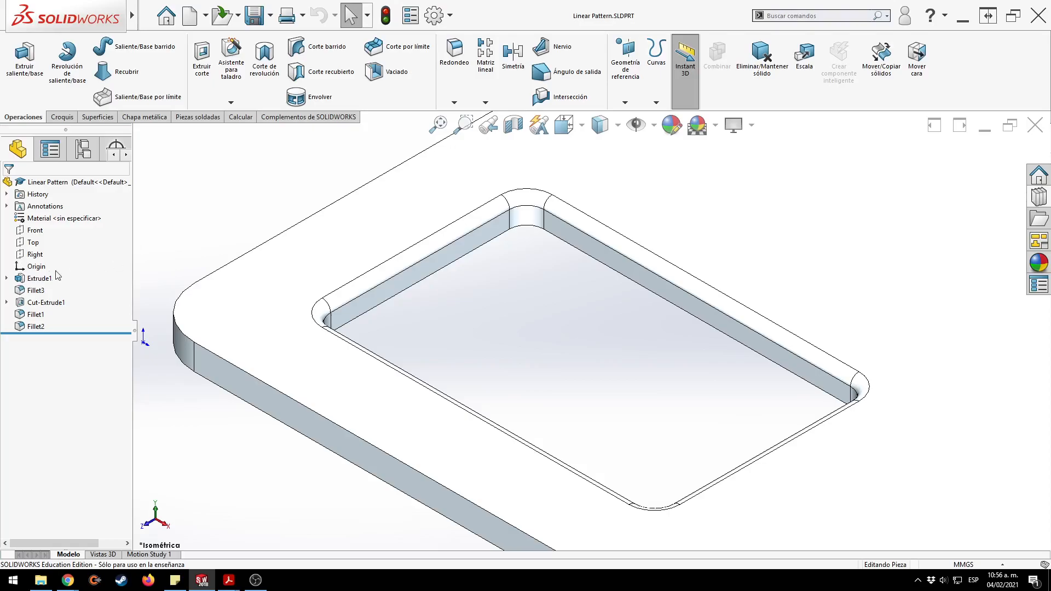
Open the sketch of the rectangular cut for editing with the whole plate outline in view.
{"action": "key", "text": "z"}
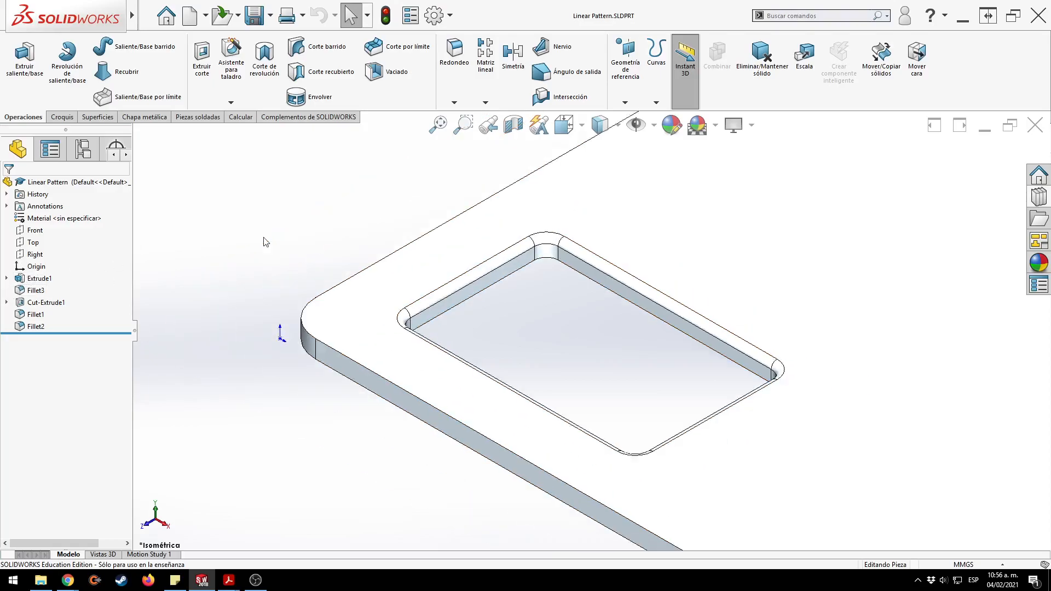
{"action": "key", "text": "z"}
{"action": "left_click", "coordinate": [8, 303]}
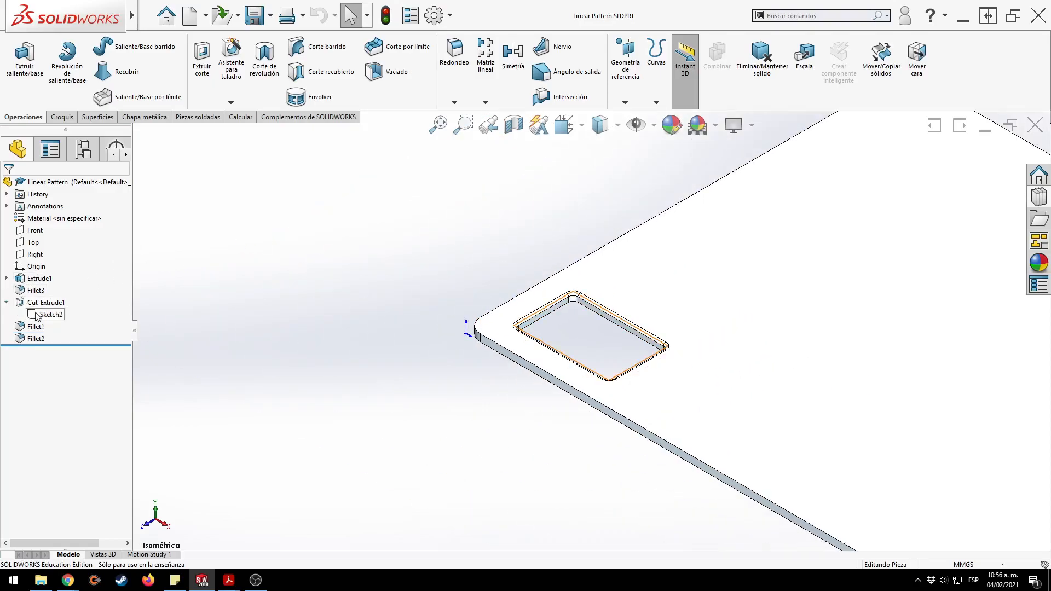
{"action": "left_click", "coordinate": [37, 315]}
{"action": "left_click", "coordinate": [63, 281]}
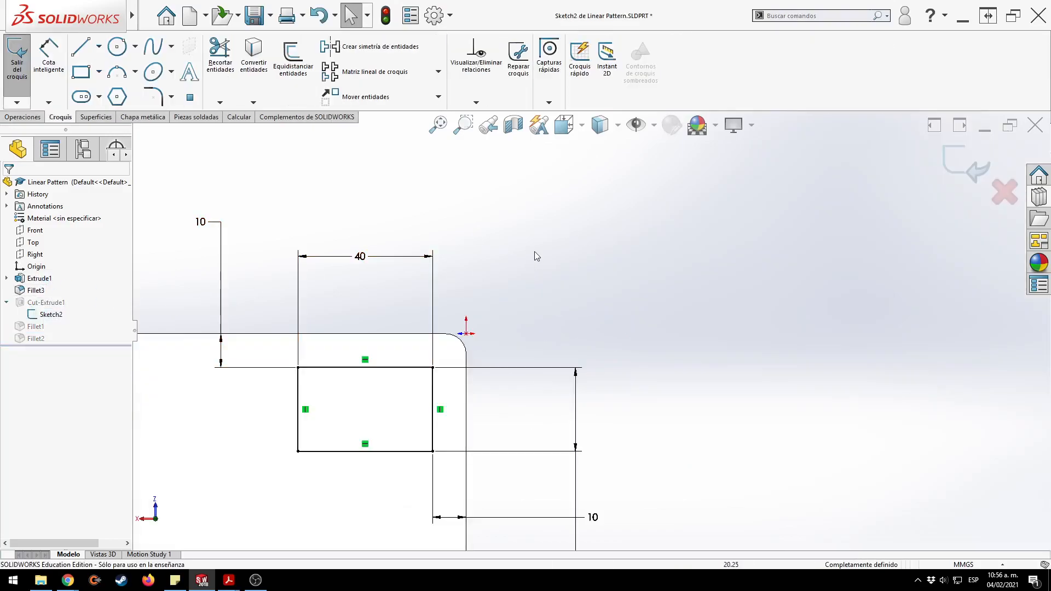
{"action": "scroll", "coordinate": [535, 251], "scroll_direction": "up", "scroll_amount": 7}
{"action": "mouse_move", "coordinate": [386, 265]}
{"action": "middle_mouse_down", "text": "ctrl"}
{"action": "mouse_move", "coordinate": [475, 205]}
{"action": "mouse_move", "coordinate": [486, 211]}
{"action": "middle_mouse_up", "text": "ctrl"}
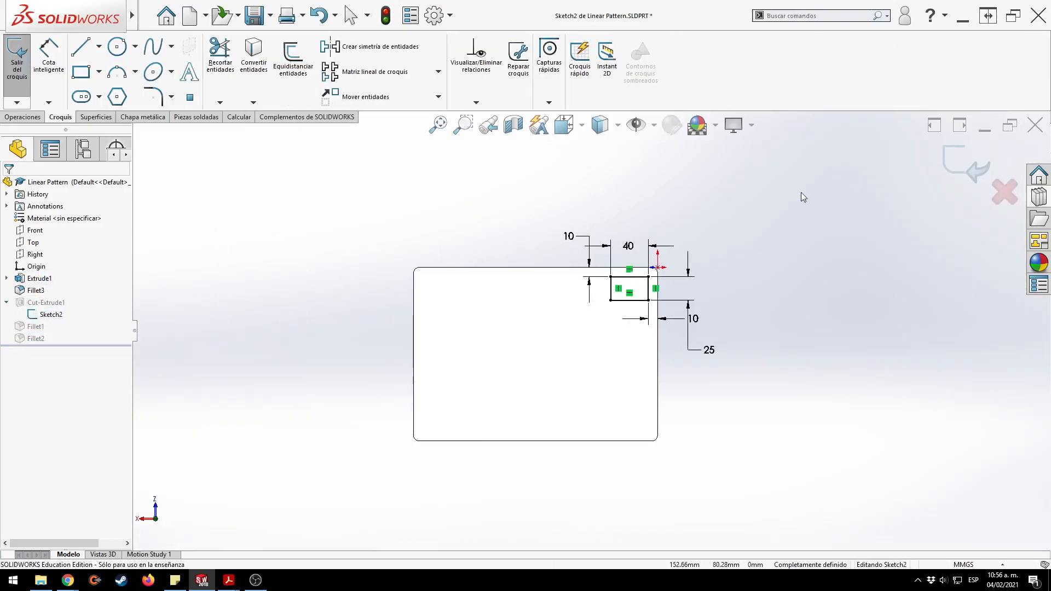
{"action": "scroll", "coordinate": [589, 292], "scroll_direction": "down", "scroll_amount": 2}
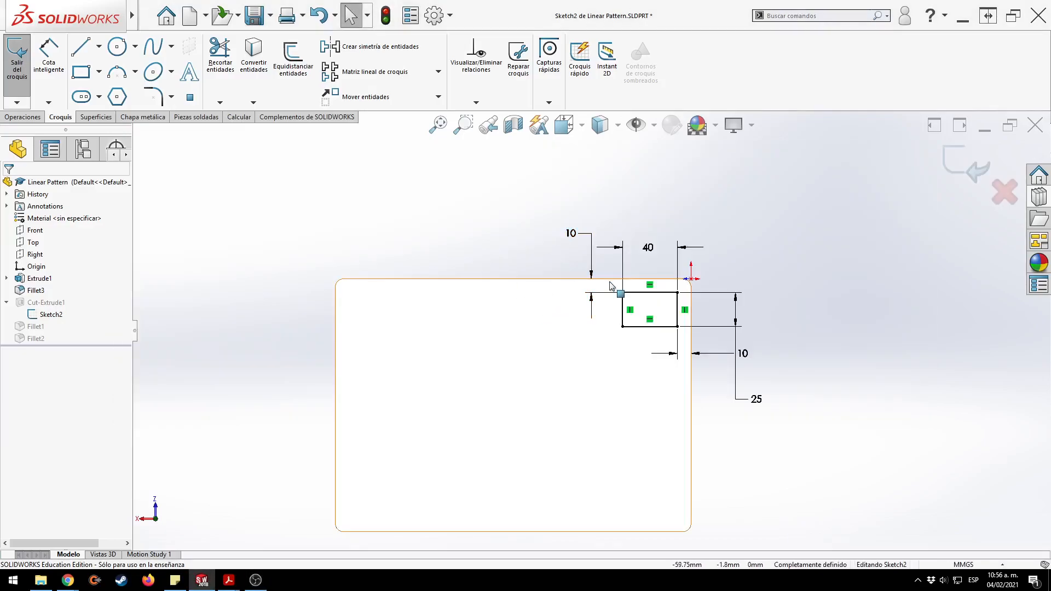
Set up a linear sketch pattern of the rectangle's four lines along the reversed X axis, with 4 instances spaced 60 mm apart.
{"action": "left_click_drag", "start_coordinate": [608, 267], "coordinate": [688, 344]}
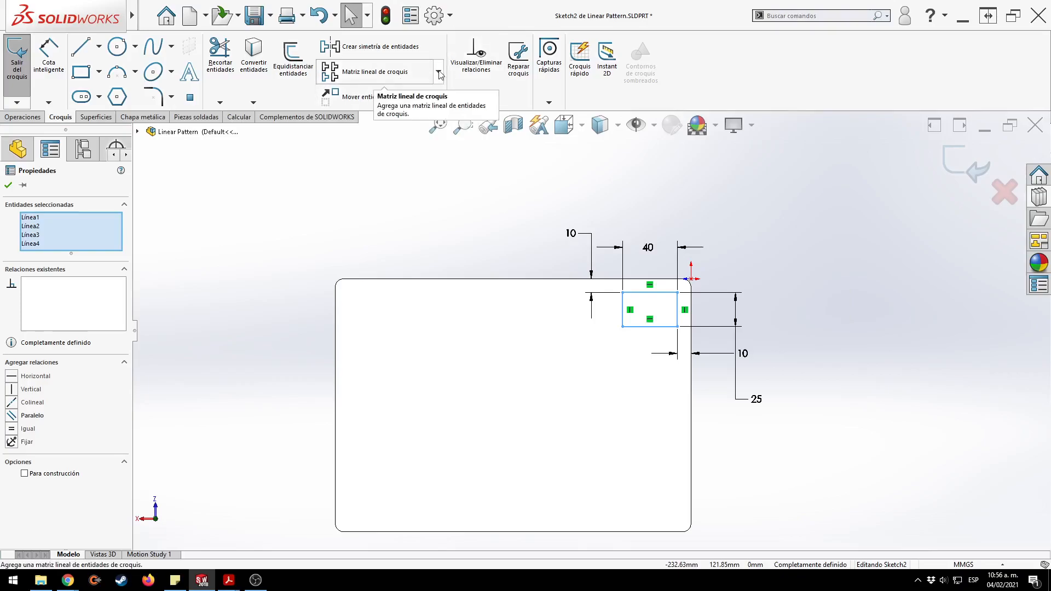
{"action": "left_click", "coordinate": [21, 117]}
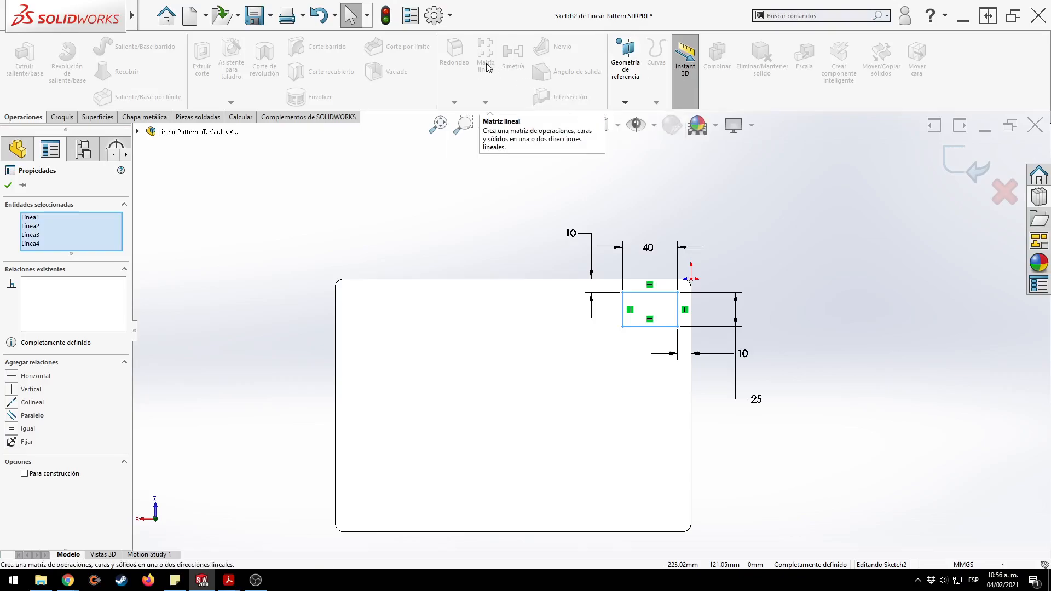
{"action": "left_click", "coordinate": [62, 117]}
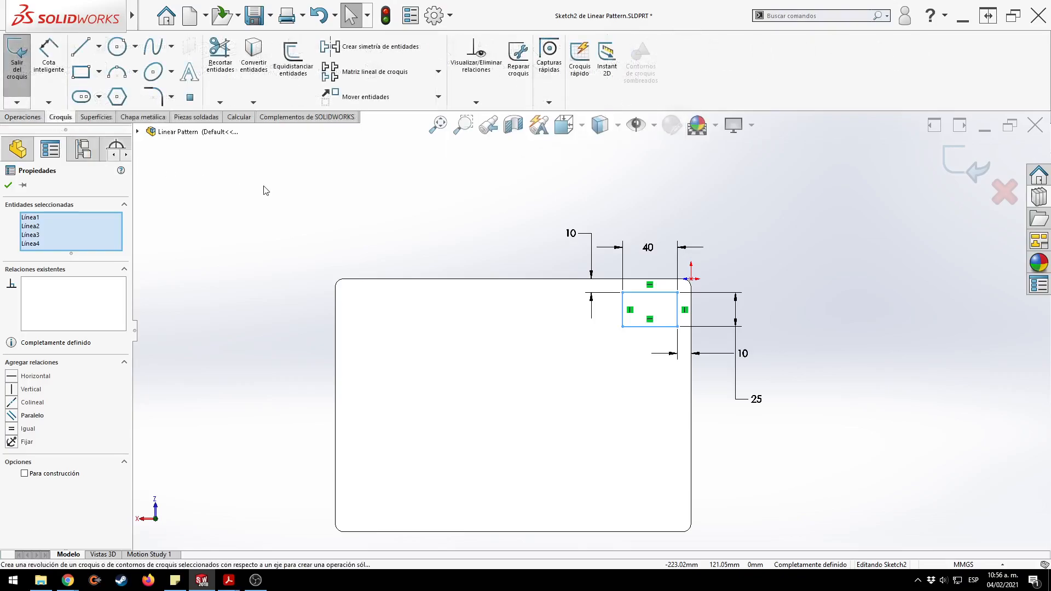
{"action": "left_click", "coordinate": [439, 72]}
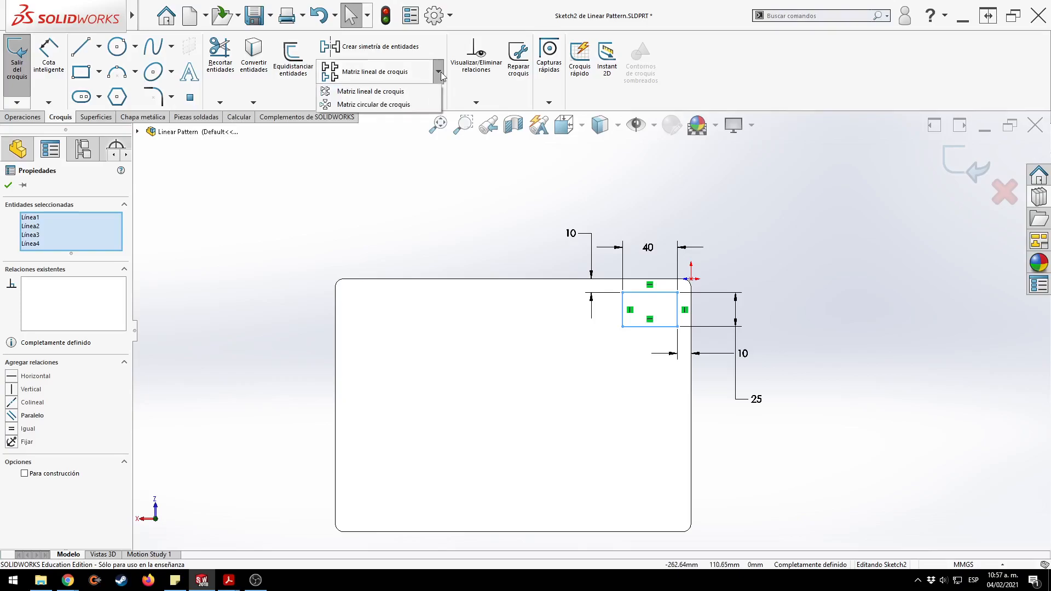
{"action": "left_click", "coordinate": [370, 91]}
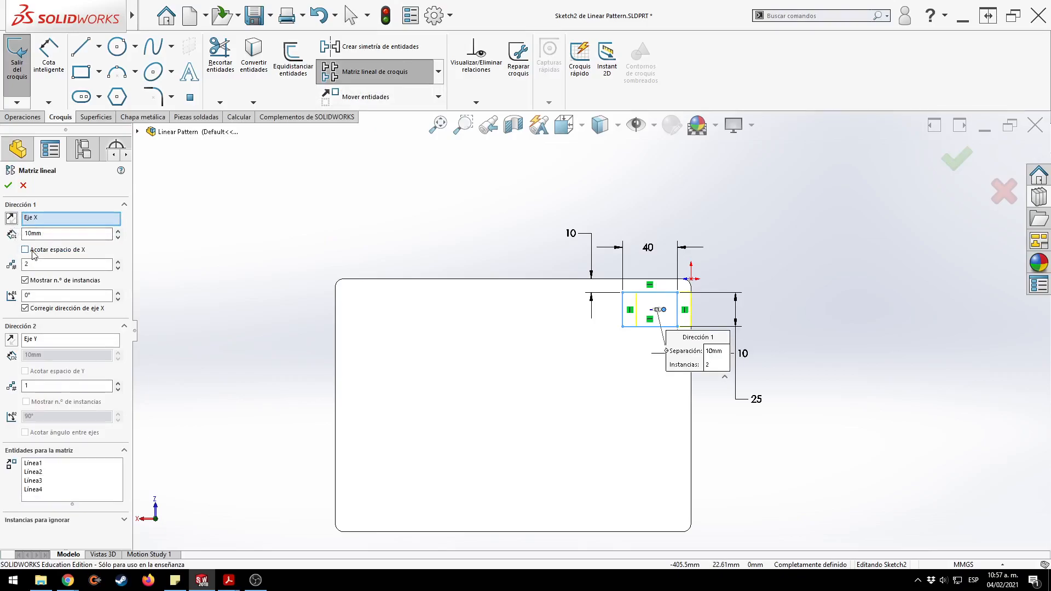
{"action": "left_click", "coordinate": [11, 219]}
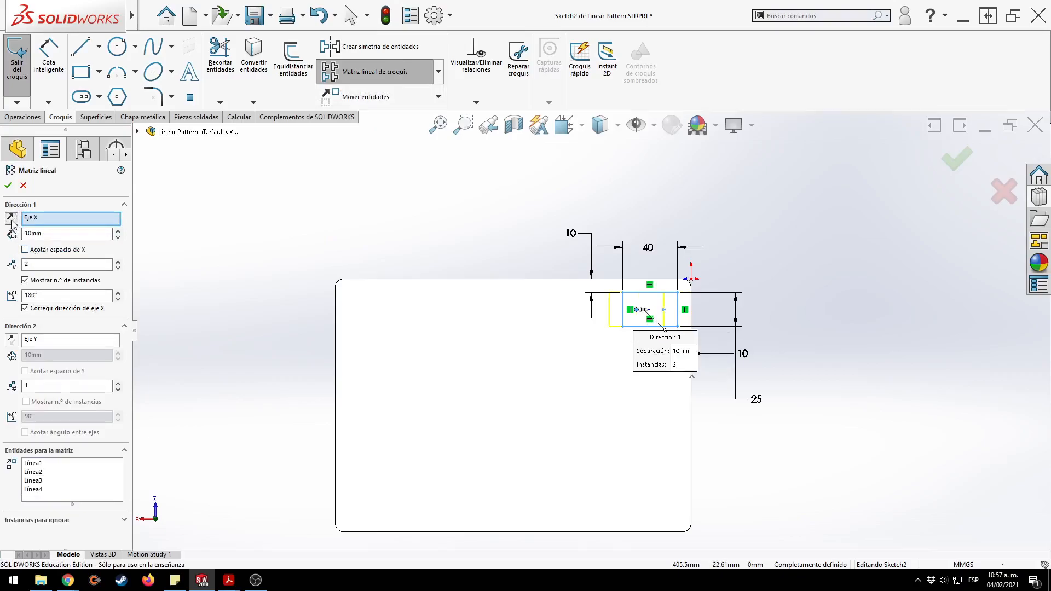
{"action": "left_click", "coordinate": [118, 232]}
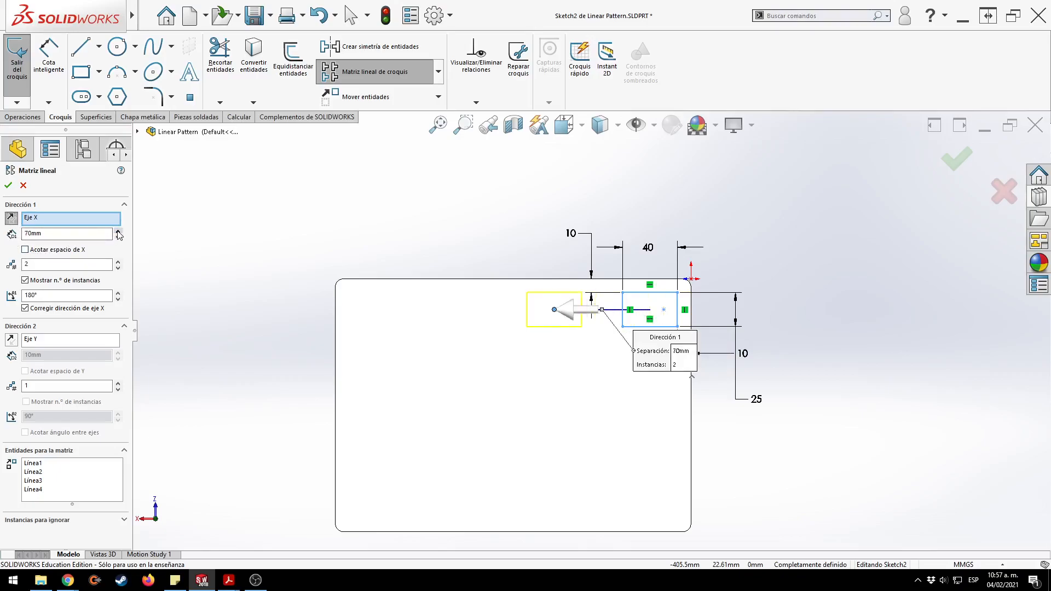
{"action": "left_click", "coordinate": [118, 237]}
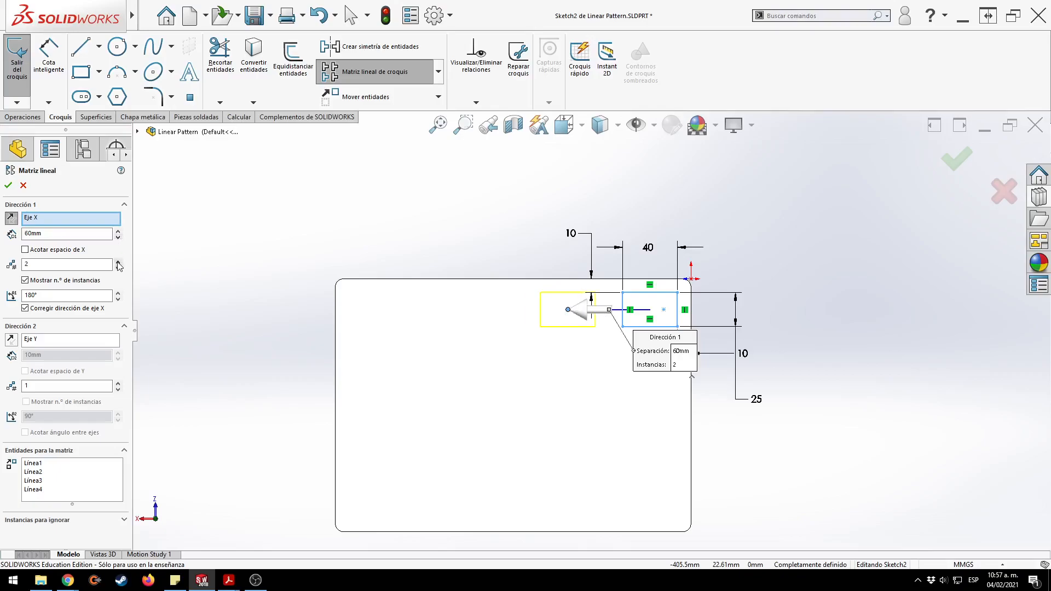
{"action": "left_click", "coordinate": [118, 261]}
{"action": "left_click", "coordinate": [118, 262]}
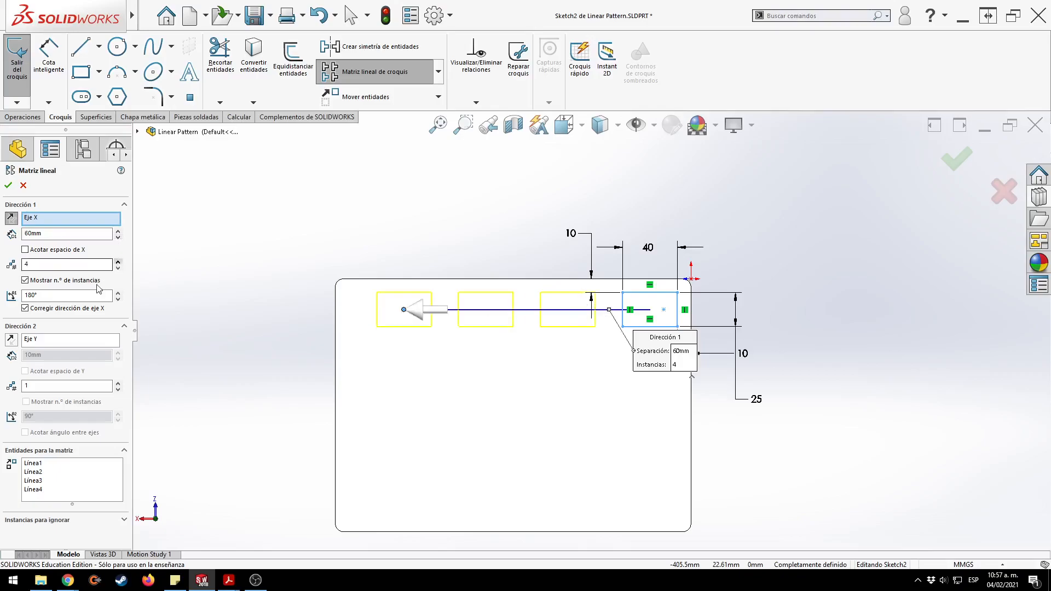
Add a second pattern direction along the plate's vertical edge, reversed toward the plate interior, with 3 instances spaced 60 mm apart.
{"action": "left_click", "coordinate": [57, 340]}
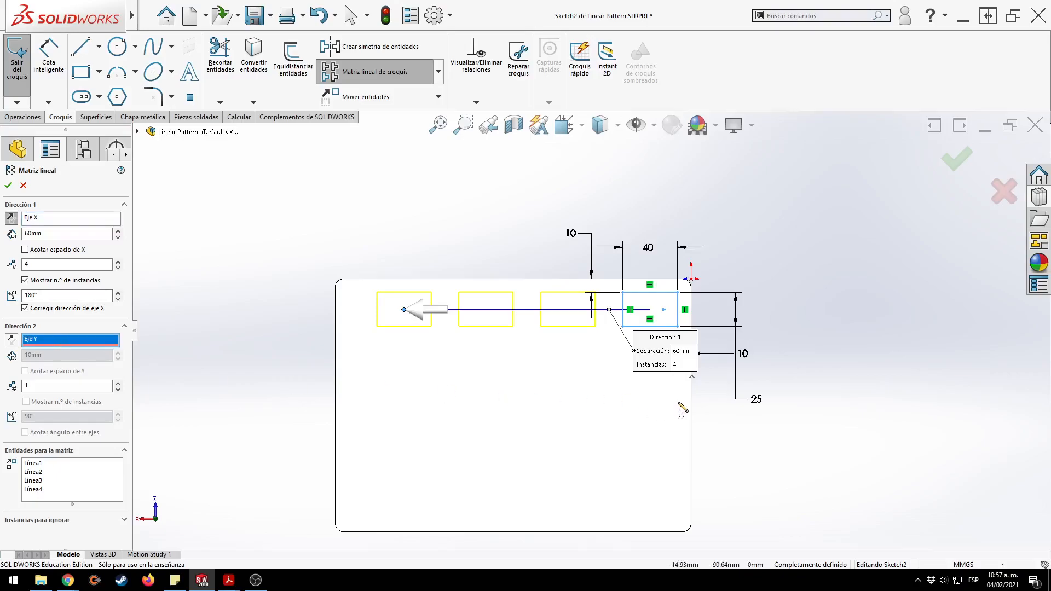
{"action": "left_click", "coordinate": [692, 397]}
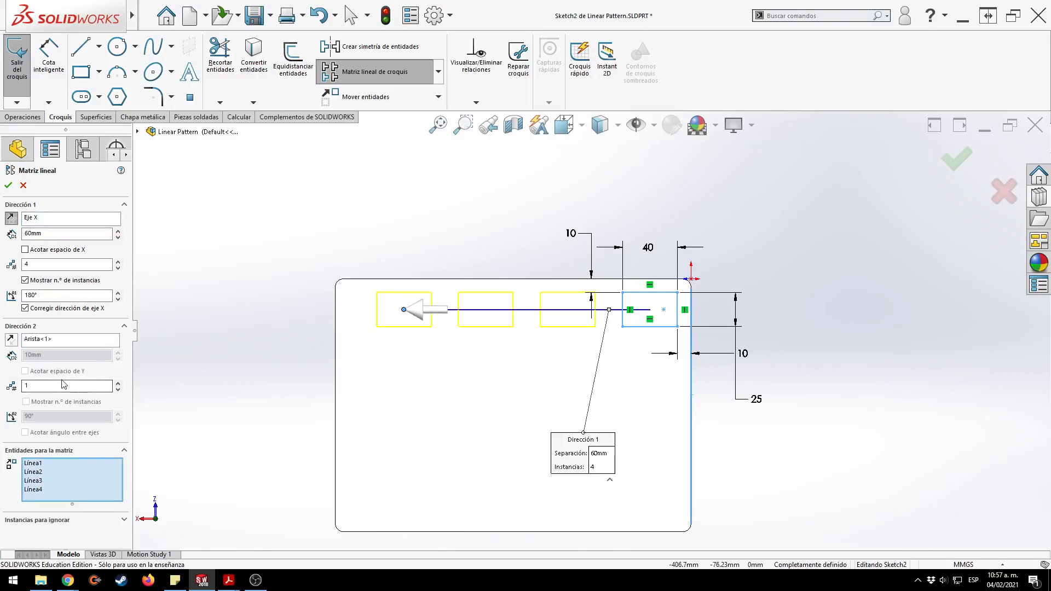
{"action": "left_click", "coordinate": [119, 383]}
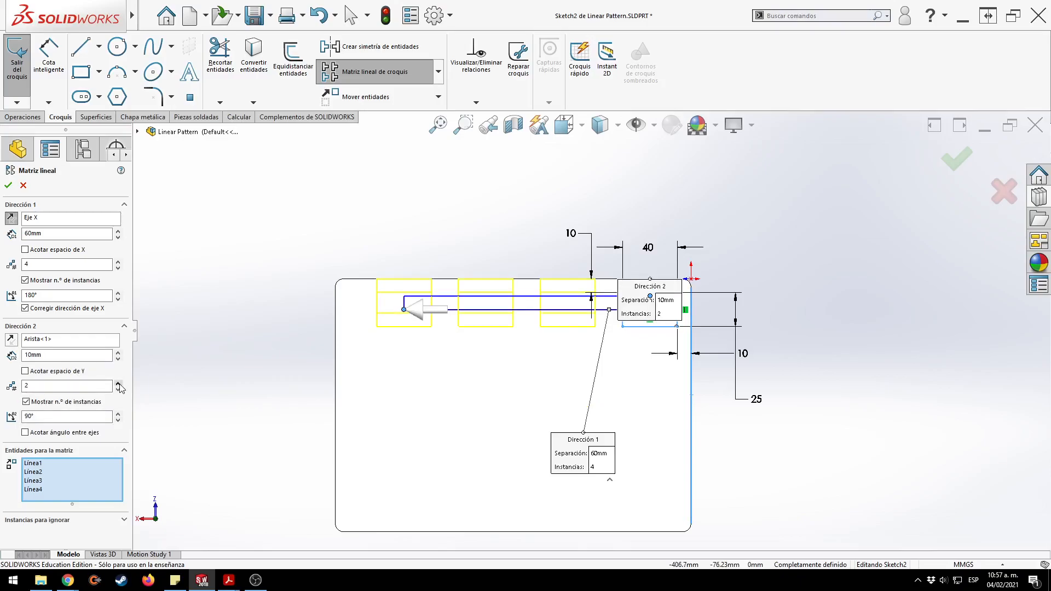
{"action": "left_click", "coordinate": [118, 383]}
{"action": "left_click", "coordinate": [11, 340]}
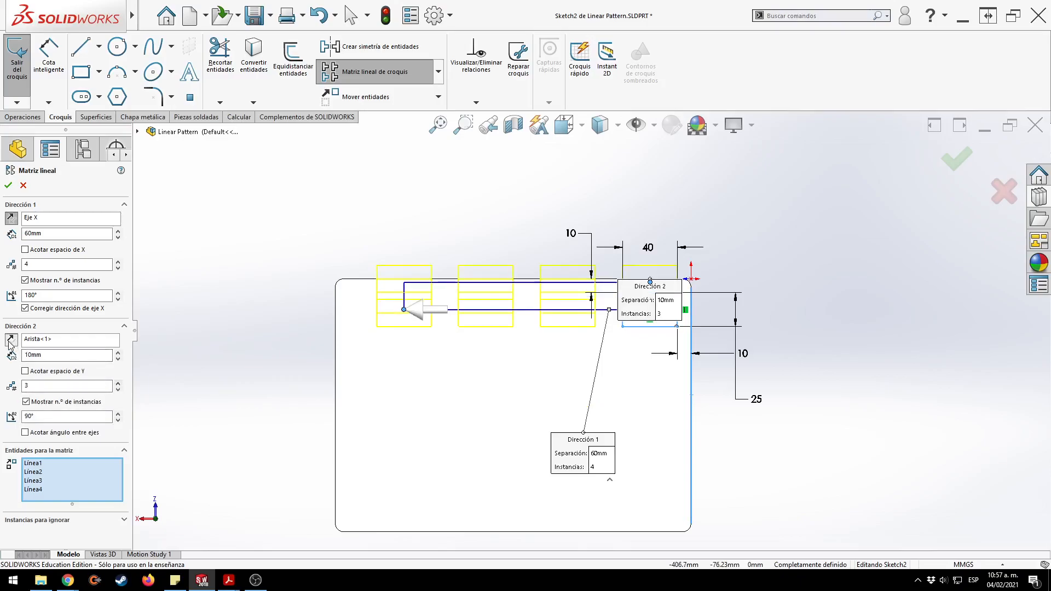
{"action": "left_click", "coordinate": [118, 353]}
{"action": "left_click", "coordinate": [118, 353]}
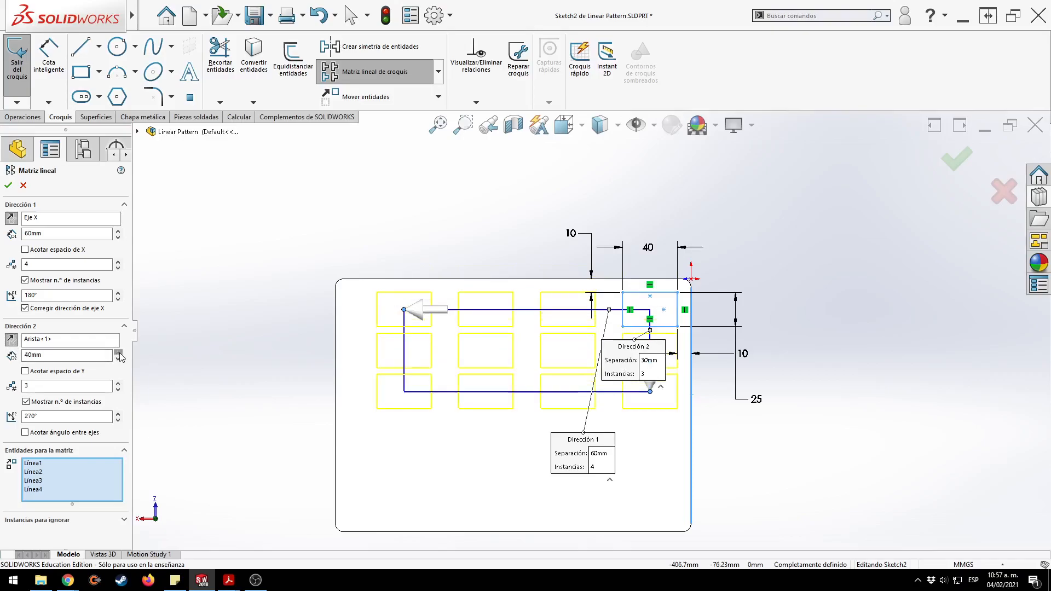
{"action": "left_click", "coordinate": [118, 353]}
{"action": "left_click", "coordinate": [118, 353]}
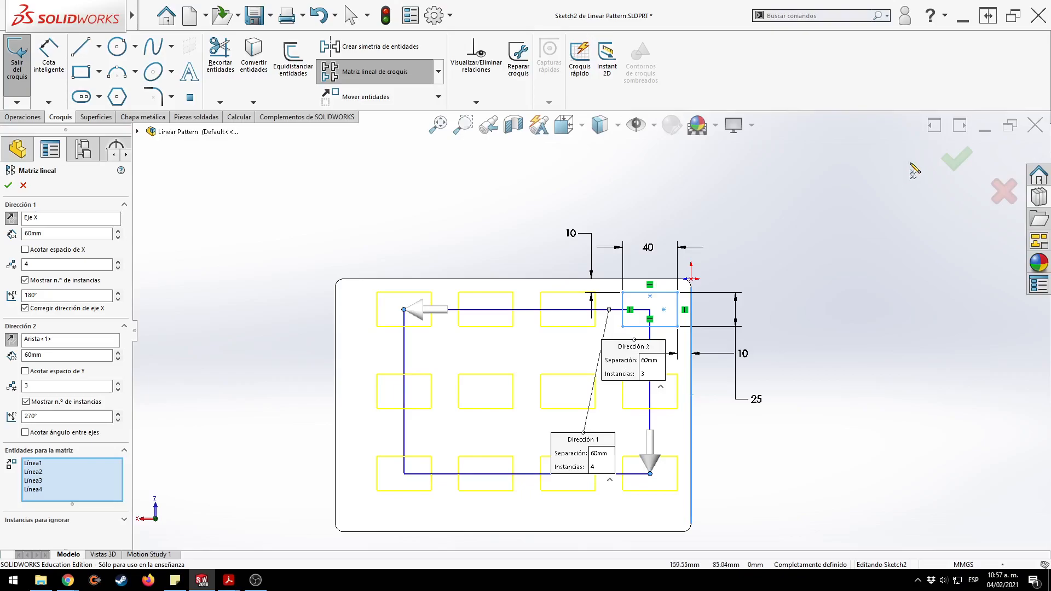
Accept the linear sketch pattern and exit the sketch to rebuild the cut in the isometric view.
{"action": "left_click", "coordinate": [953, 156]}
{"action": "left_click", "coordinate": [908, 191]}
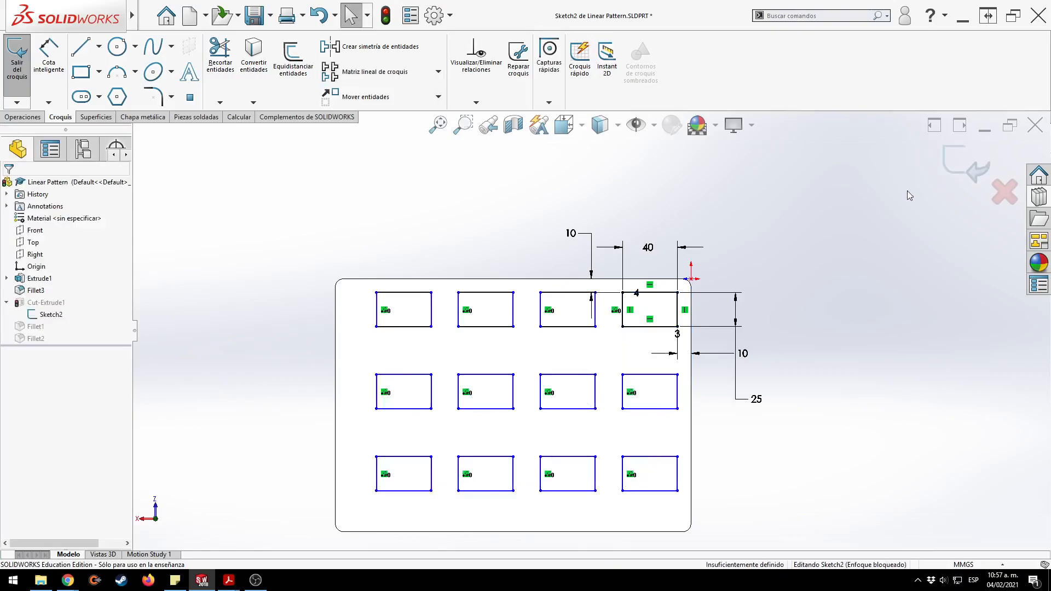
{"action": "left_click", "coordinate": [964, 174]}
{"action": "key", "text": "ctrl+7"}
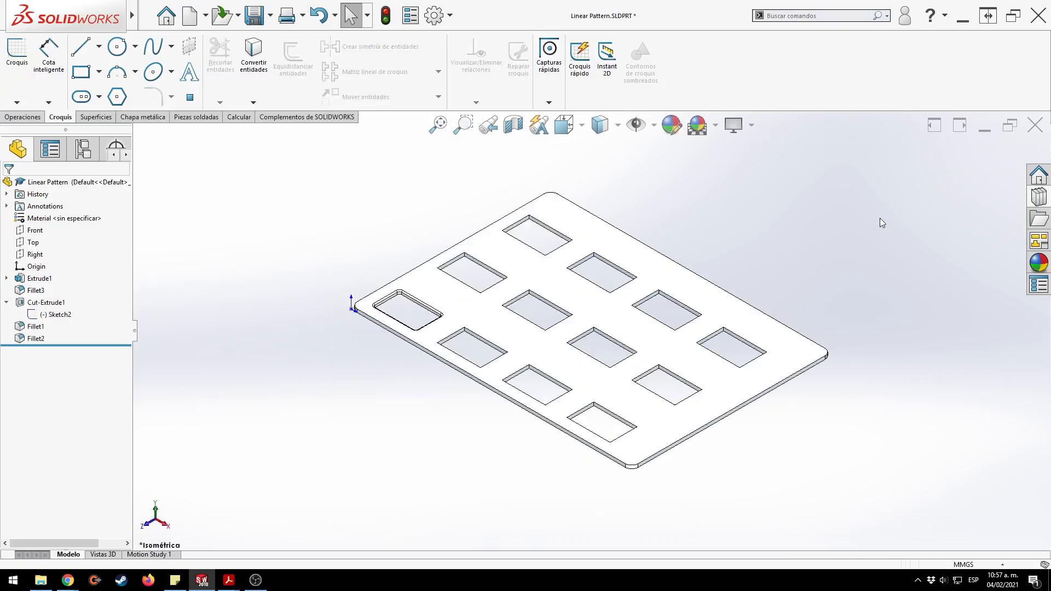
Compare the original filleted pocket with the patterned cutouts in the top view, and check the cut's feature dependencies.
{"action": "key", "text": "ctrl+5"}
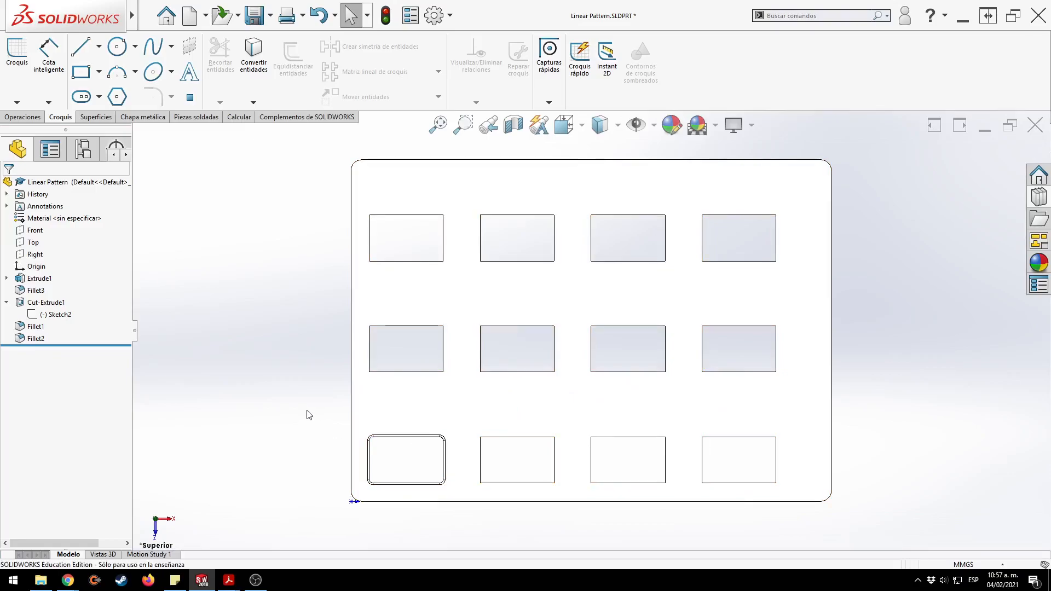
{"action": "middle_click_drag", "start_coordinate": [296, 406], "coordinate": [320, 341], "text": "ctrl"}
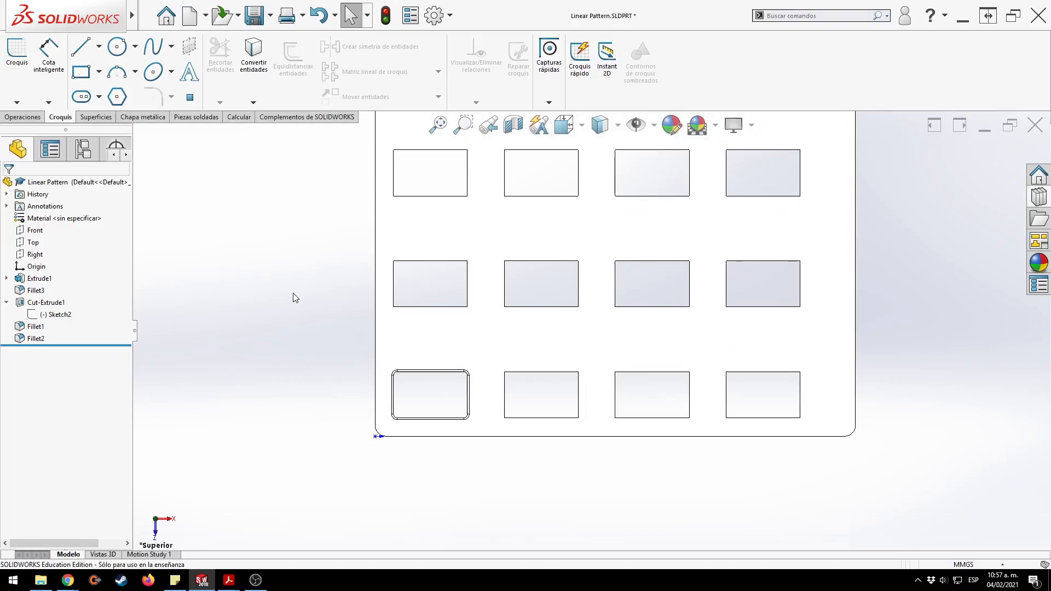
{"action": "left_click", "coordinate": [48, 306]}
{"action": "left_click", "coordinate": [209, 313]}
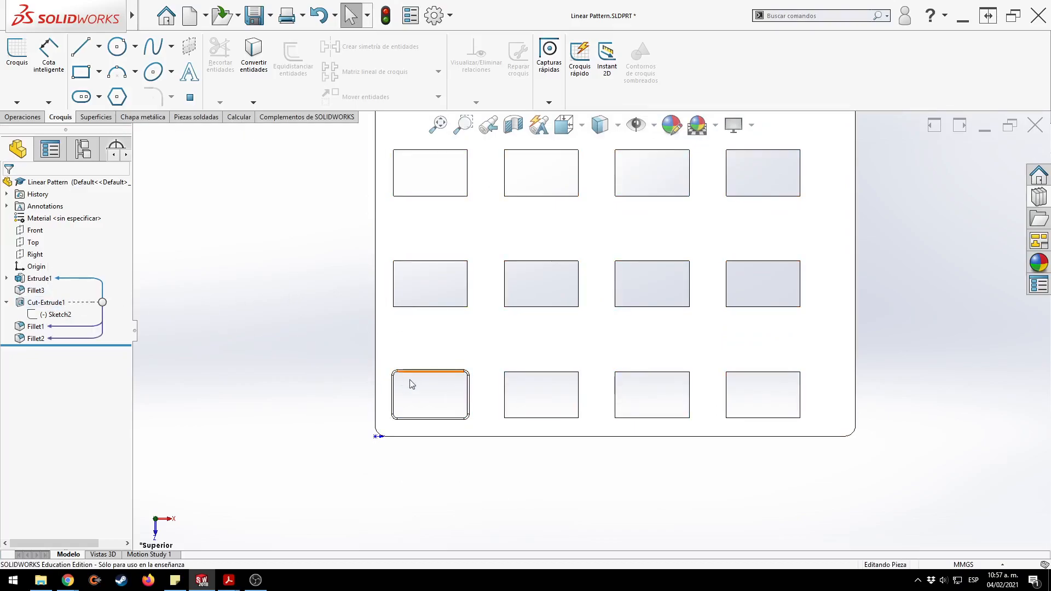
{"action": "scroll", "coordinate": [432, 391], "scroll_direction": "up", "scroll_amount": 2}
{"action": "scroll", "coordinate": [476, 368], "scroll_direction": "down", "scroll_amount": 6}
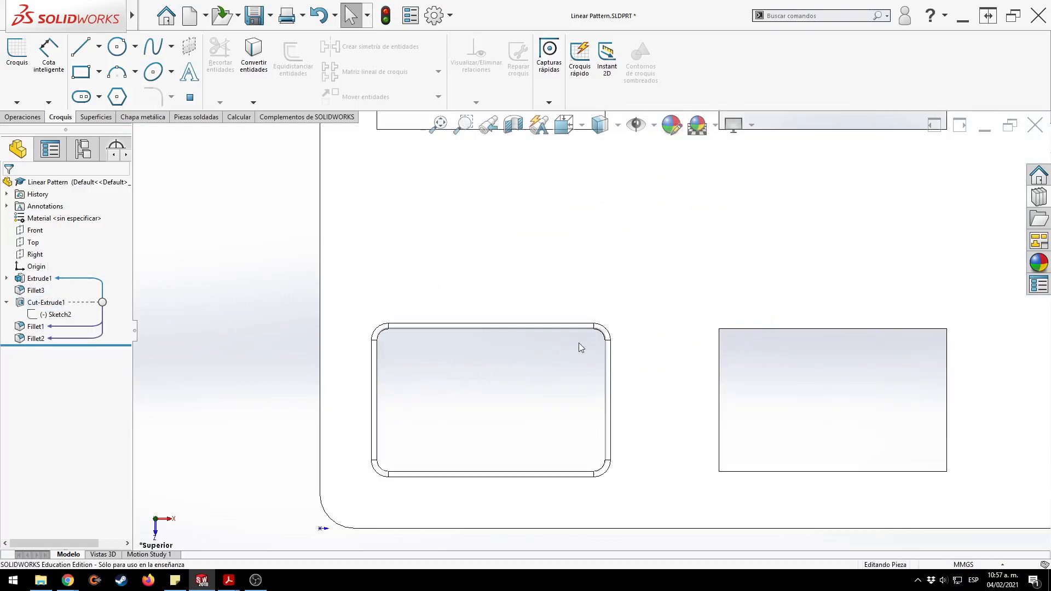
{"action": "middle_click_drag", "start_coordinate": [510, 387], "coordinate": [516, 342], "text": "ctrl"}
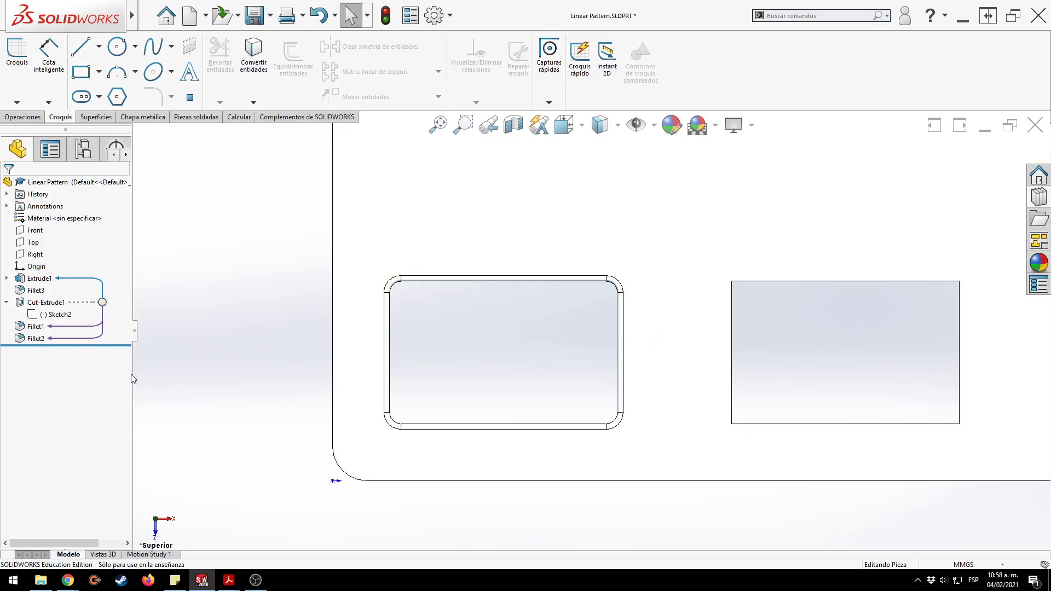
Open the pocket's corner fillet definition, examine which vertical edges it rounds, and close it with its settings kept.
{"action": "left_click", "coordinate": [35, 327]}
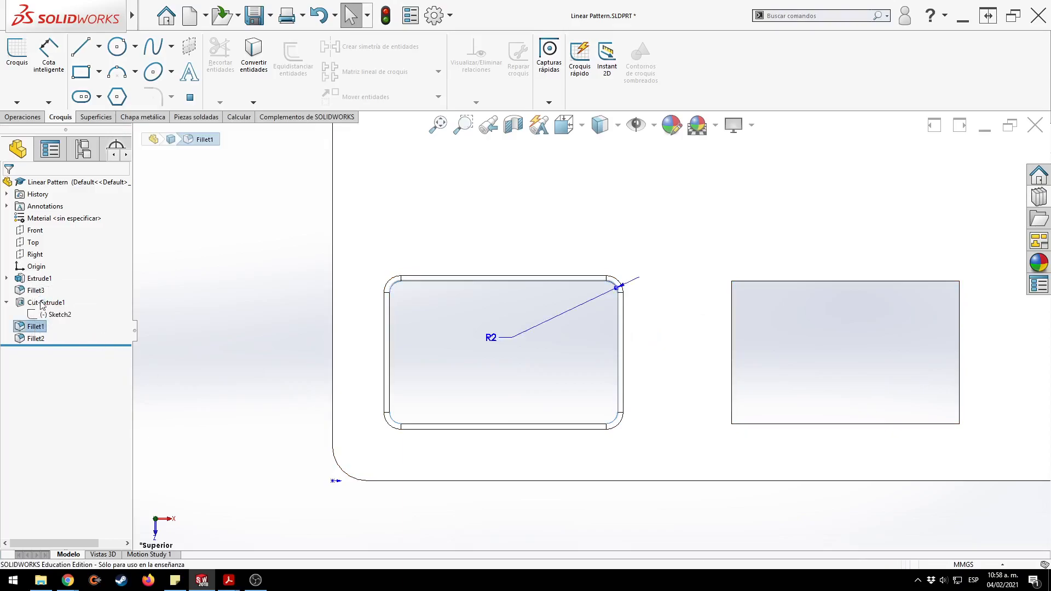
{"action": "middle_click_drag", "start_coordinate": [788, 326], "coordinate": [769, 216]}
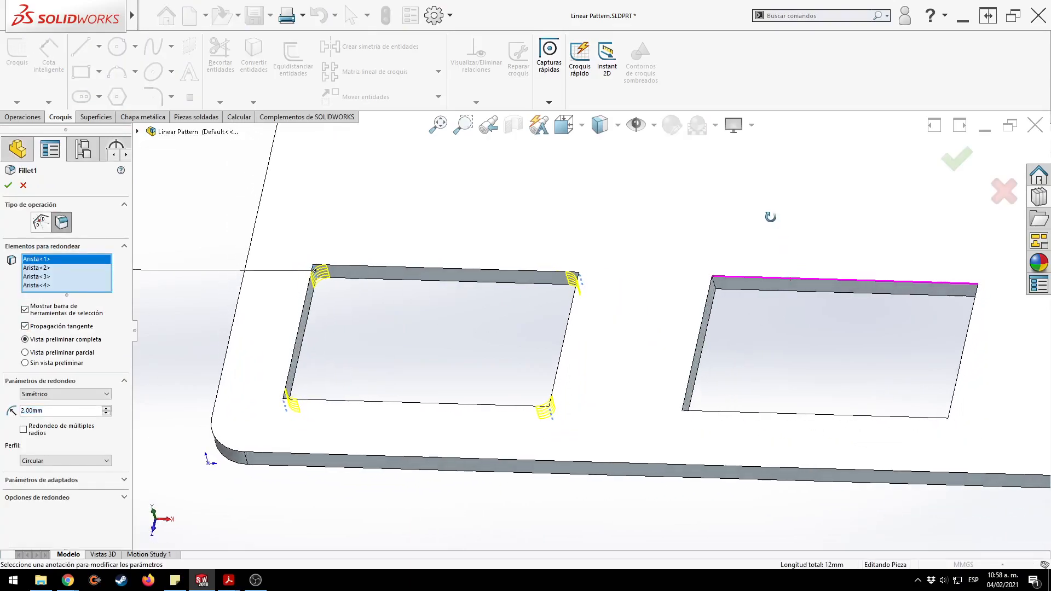
{"action": "mouse_move", "coordinate": [763, 334]}
{"action": "middle_mouse_down"}
{"action": "mouse_move", "coordinate": [930, 298]}
{"action": "mouse_move", "coordinate": [774, 332]}
{"action": "middle_mouse_up"}
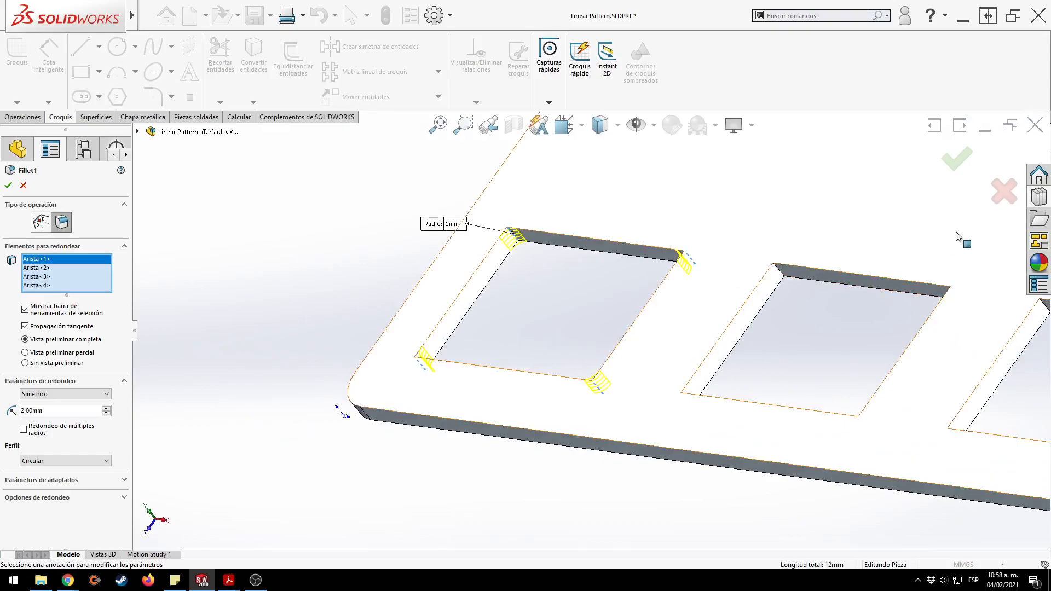
{"action": "left_click", "coordinate": [957, 158]}
{"action": "left_click", "coordinate": [275, 340]}
{"action": "key", "text": "ctrl+5"}
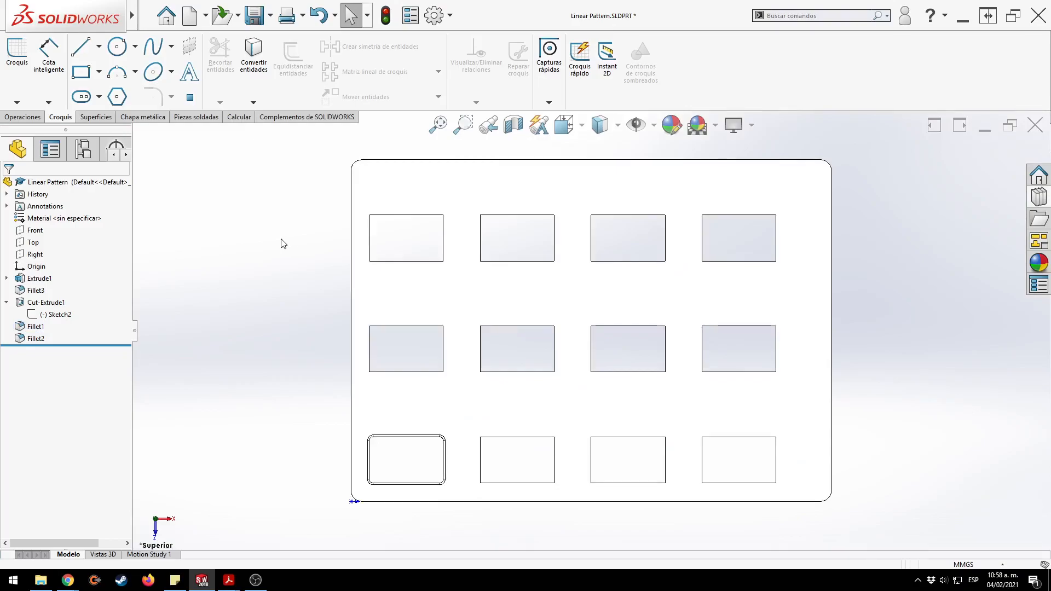
Undo the linear pattern made in the cut's sketch.
{"action": "key", "text": "ctrl+z"}
{"action": "key", "text": "ctrl+z"}
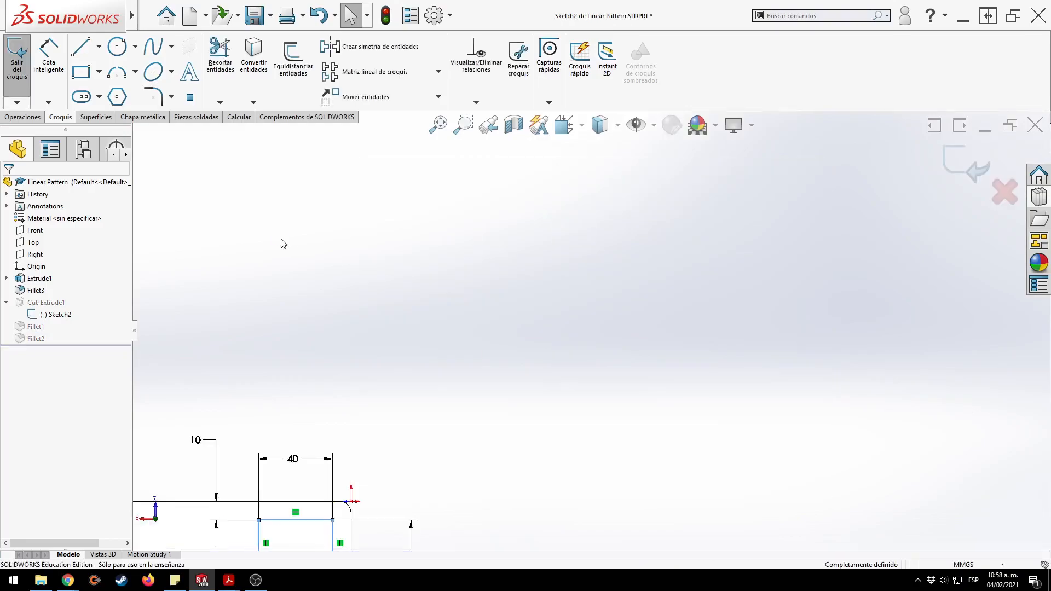
{"action": "key", "text": "ctrl+z"}
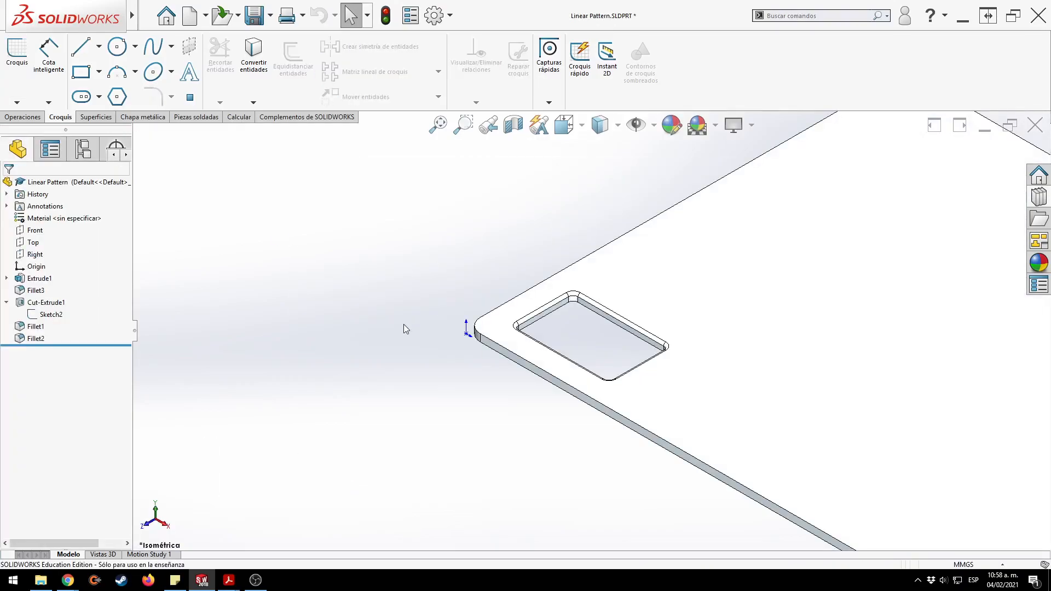
Show the whole plate in the top view and bring up the feature modelling commands.
{"action": "key", "text": "f"}
{"action": "key", "text": "ctrl+5"}
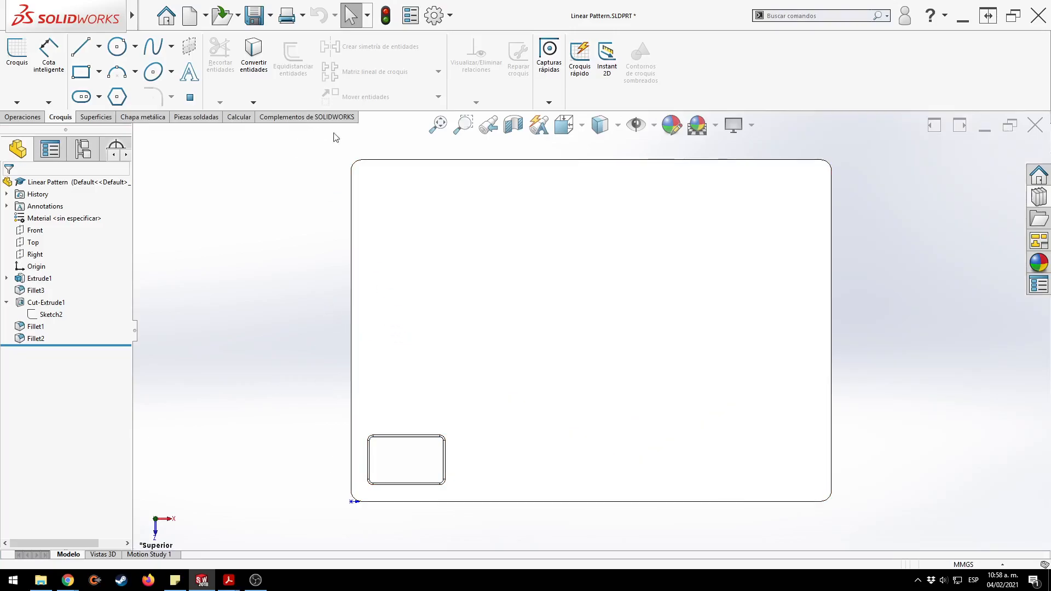
{"action": "left_click", "coordinate": [16, 117]}
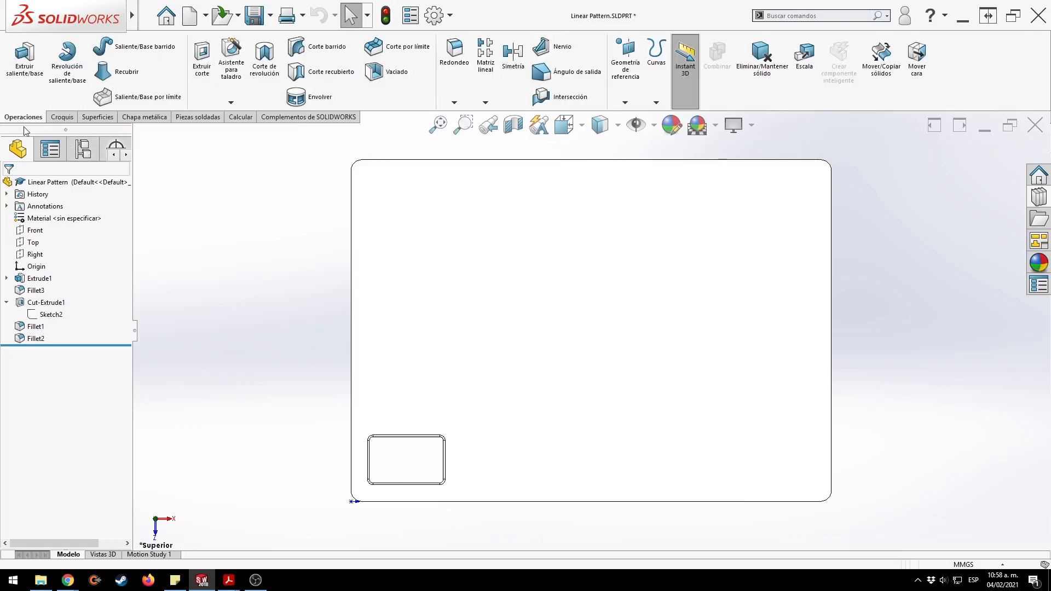
Start a feature-level linear pattern along the plate's long edge nearest the pocket, with Cut-Extrude1 as the feature to repeat.
{"action": "left_click", "coordinate": [485, 77]}
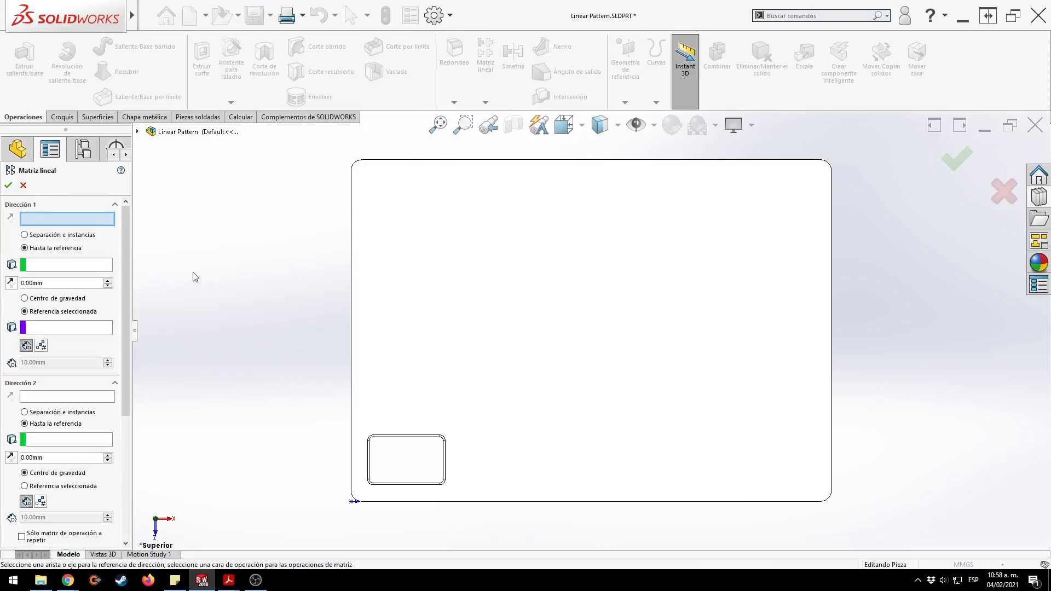
{"action": "left_click", "coordinate": [138, 132]}
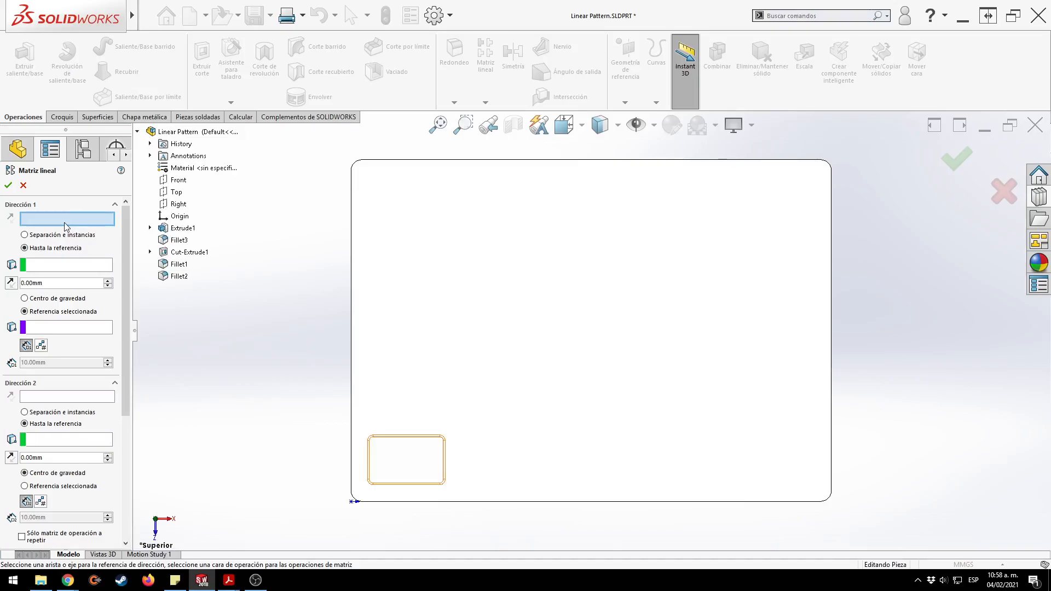
{"action": "left_click", "coordinate": [472, 503]}
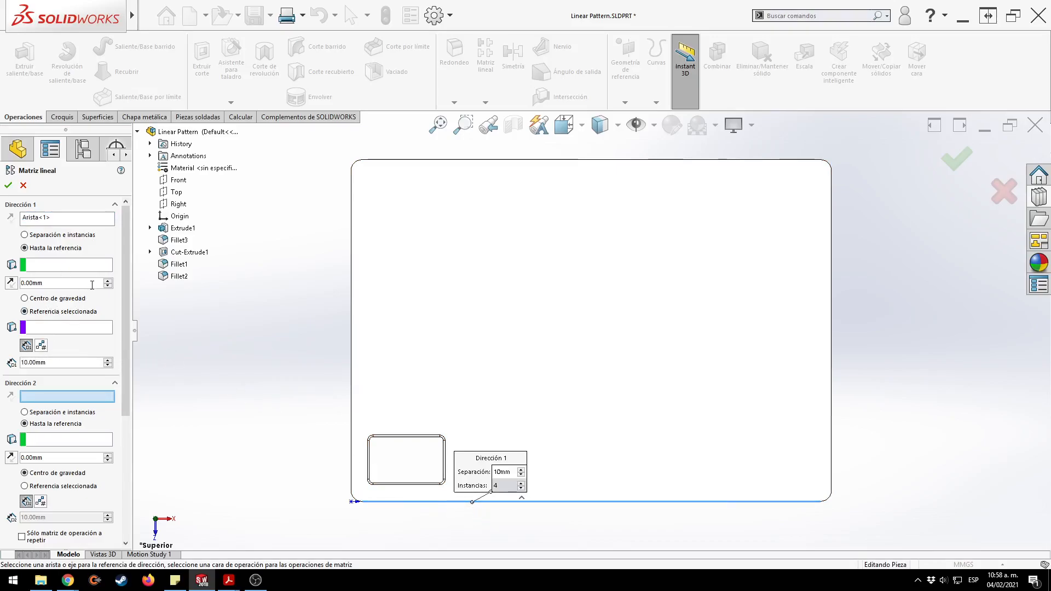
{"action": "left_click", "coordinate": [41, 345]}
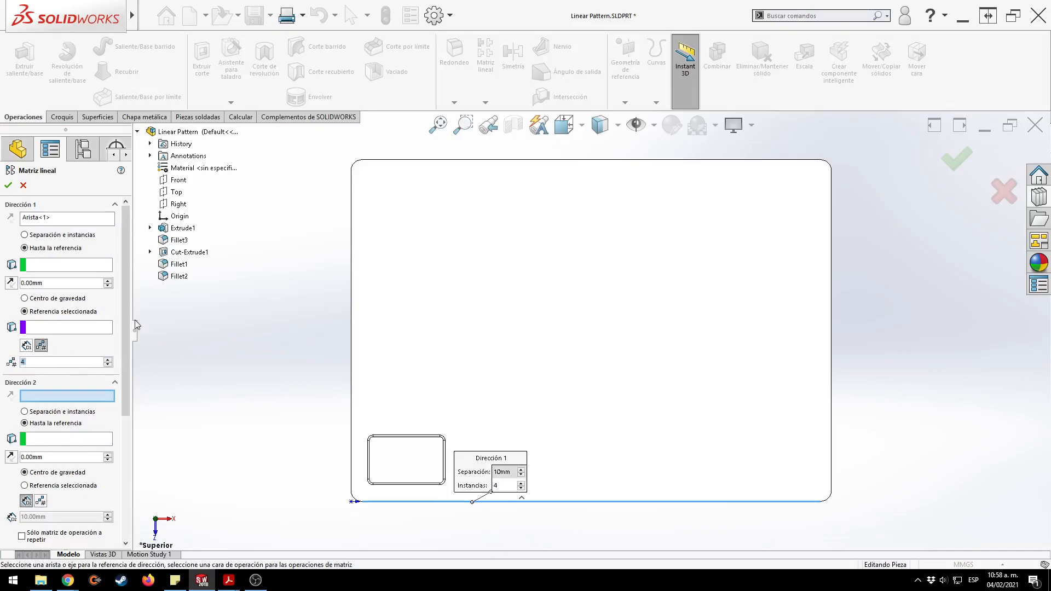
{"action": "left_click_drag", "start_coordinate": [121, 317], "coordinate": [123, 418]}
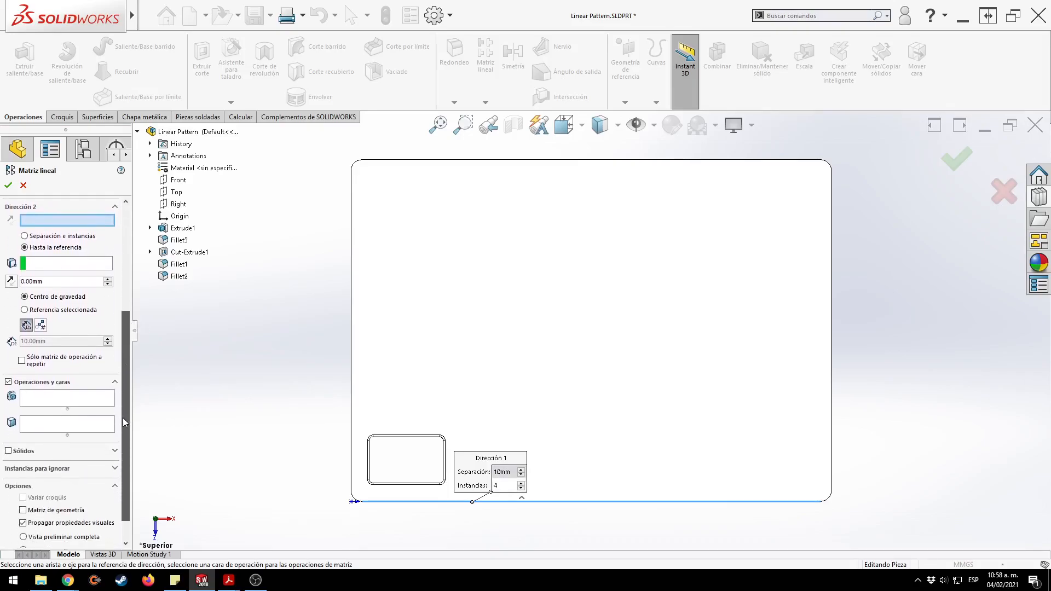
{"action": "left_click", "coordinate": [54, 396]}
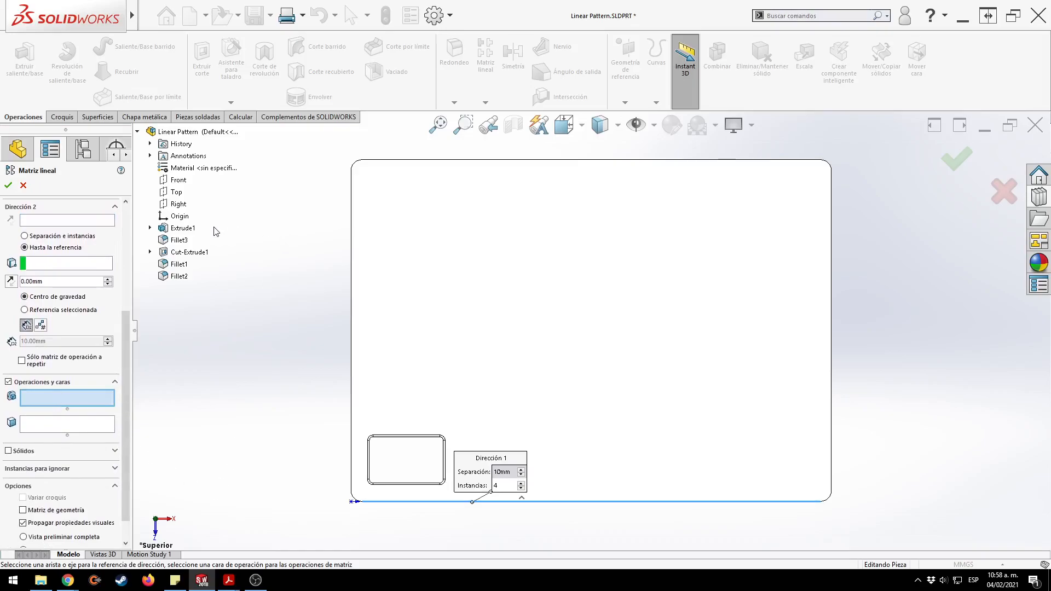
{"action": "left_click", "coordinate": [189, 252]}
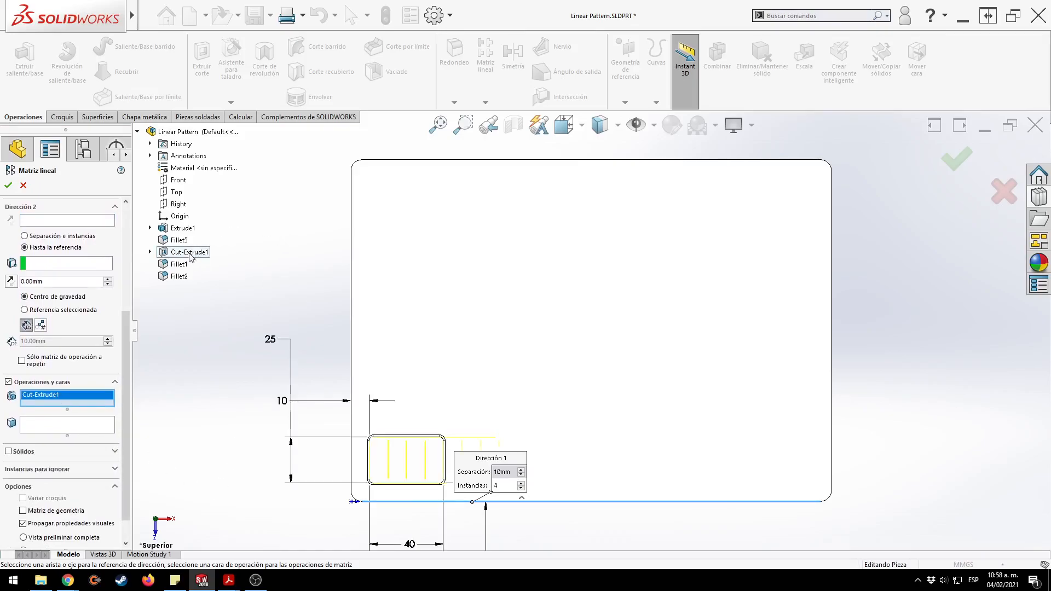
Define the pattern's first direction by spacing and instances, with a spacing of 60 mm.
{"action": "scroll", "coordinate": [118, 269], "scroll_direction": "up", "scroll_amount": 3}
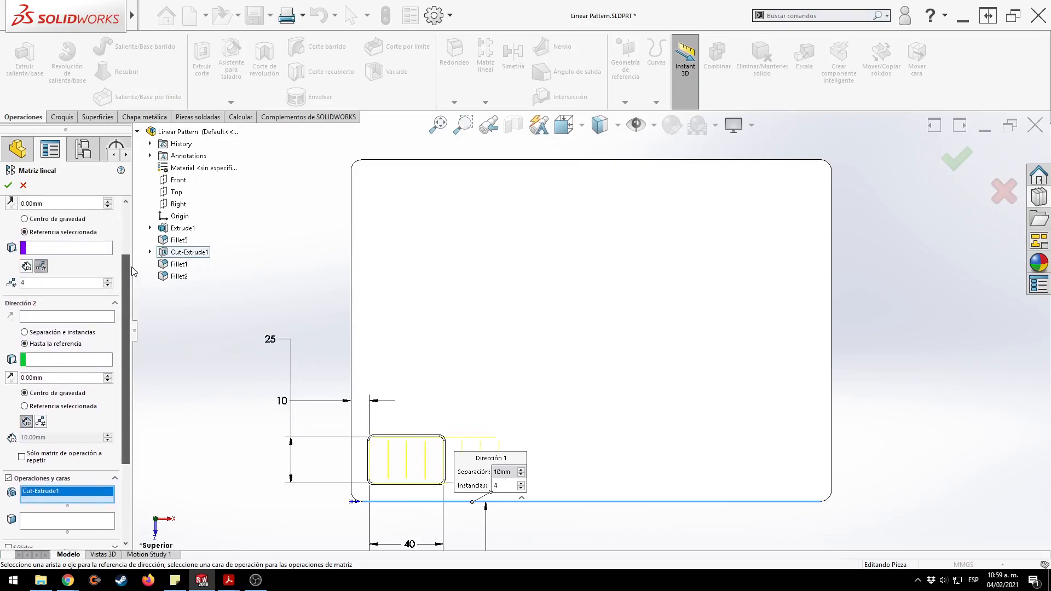
{"action": "scroll", "coordinate": [120, 292], "scroll_direction": "up", "scroll_amount": 2}
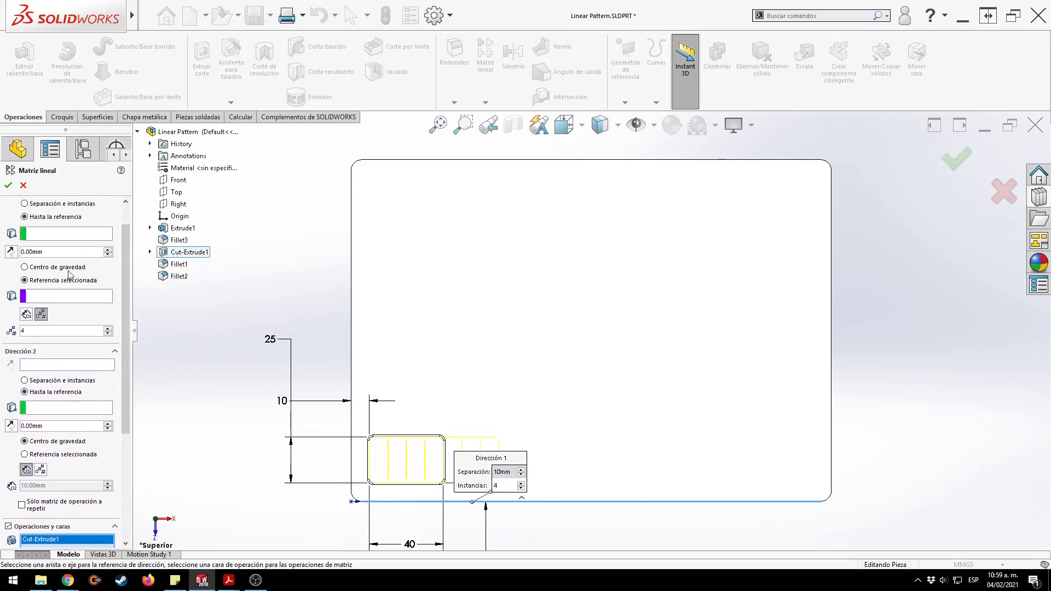
{"action": "left_click", "coordinate": [66, 204]}
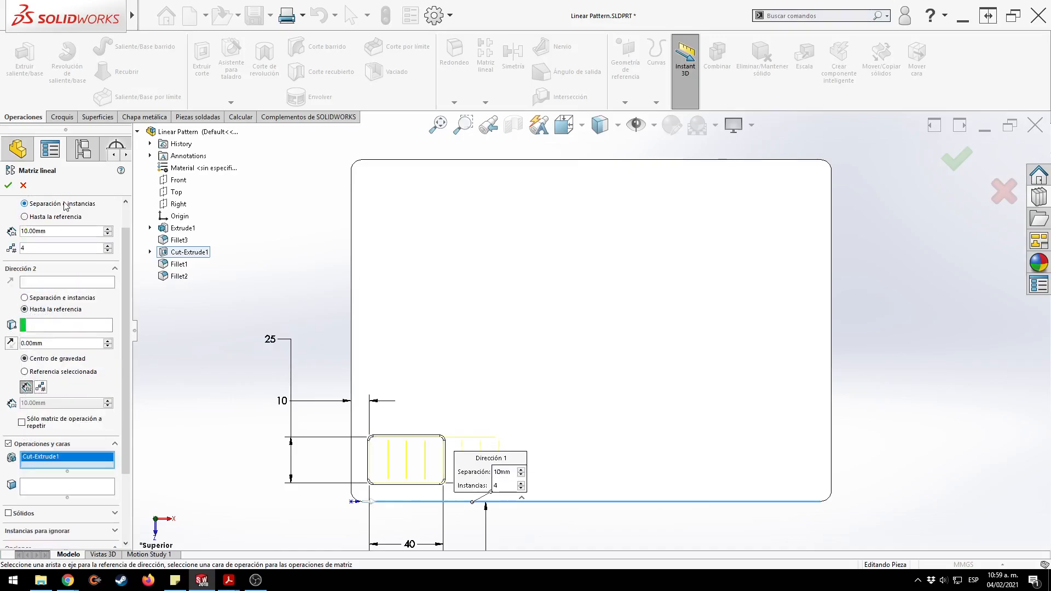
{"action": "left_click", "coordinate": [108, 228]}
{"action": "left_click", "coordinate": [109, 229]}
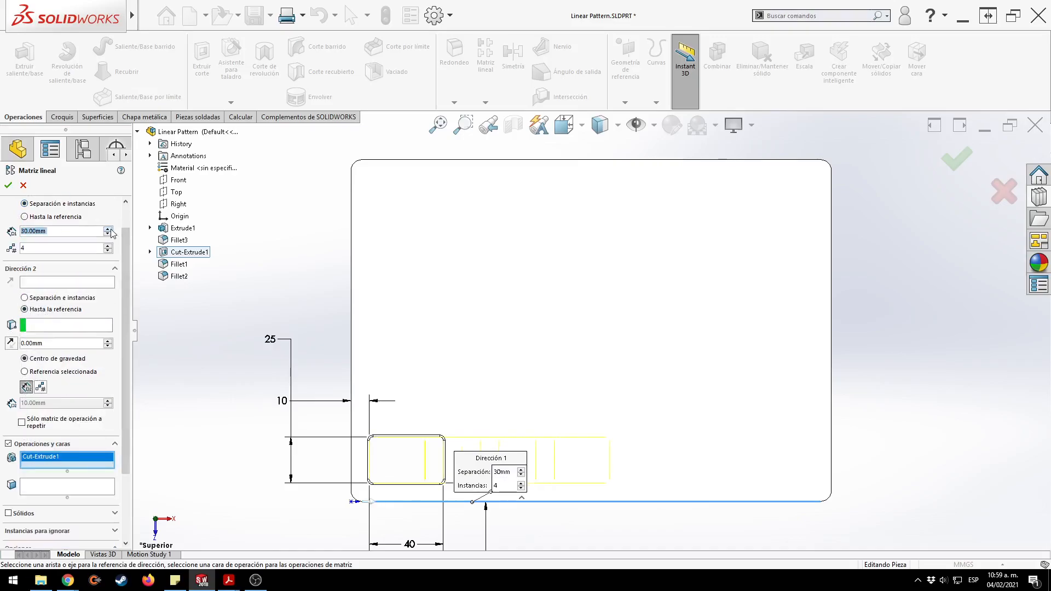
{"action": "left_click", "coordinate": [108, 229]}
{"action": "left_click", "coordinate": [108, 228]}
{"action": "left_click", "coordinate": [109, 229]}
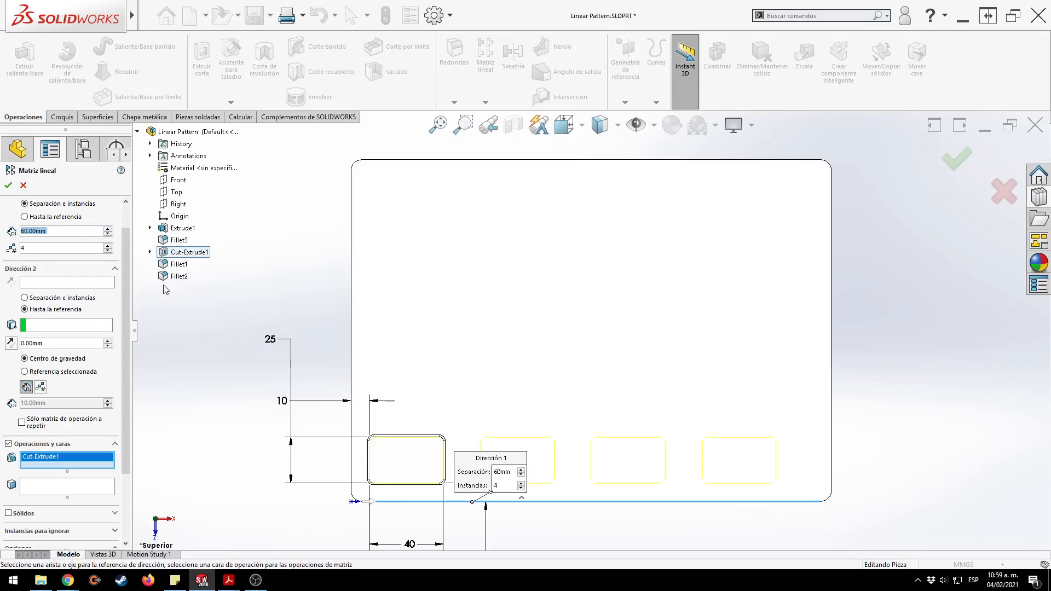
Add Fillet1 and Fillet2 to the features being repeated and create the linear pattern.
{"action": "scroll", "coordinate": [126, 349], "scroll_direction": "down", "scroll_amount": 3}
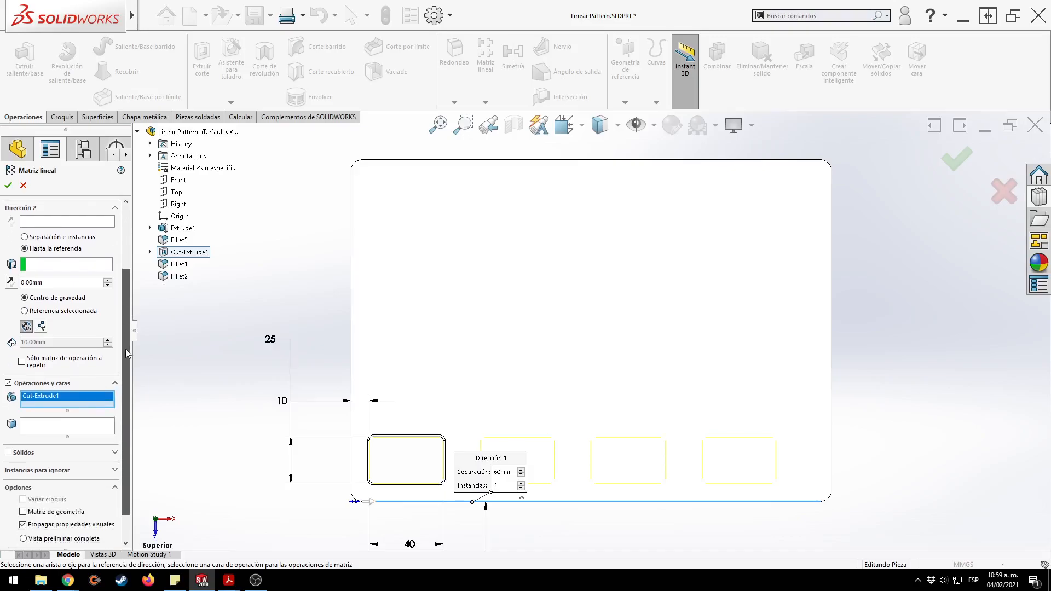
{"action": "left_click_drag", "start_coordinate": [68, 377], "coordinate": [68, 411]}
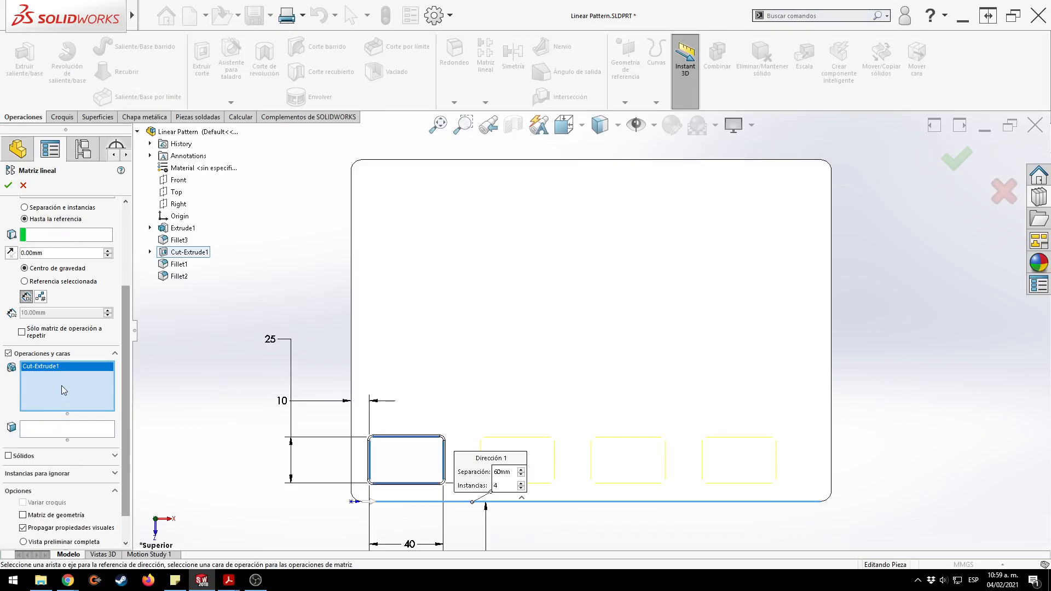
{"action": "left_click", "coordinate": [179, 264]}
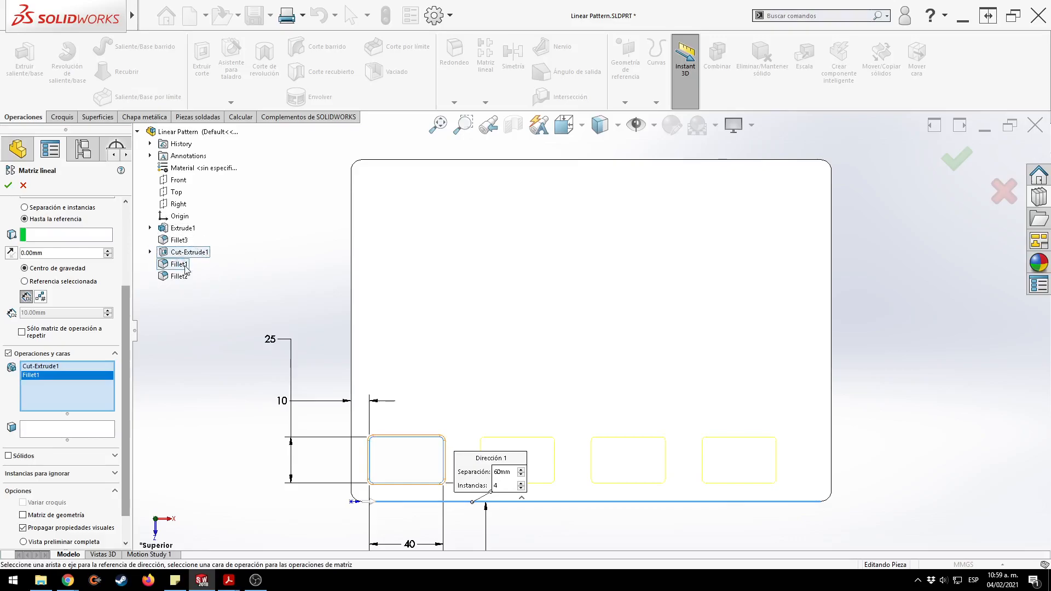
{"action": "left_click", "coordinate": [179, 276]}
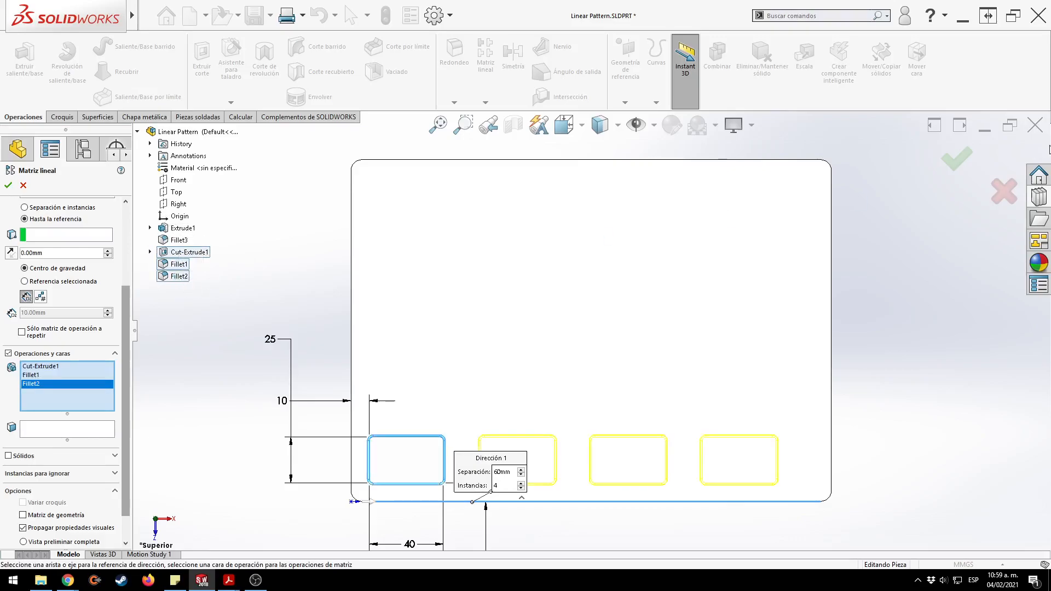
{"action": "left_click", "coordinate": [957, 159]}
Examine the fillets on the repeated pockets in the isometric view, and undo the feature-level linear pattern.
{"action": "left_click", "coordinate": [928, 296]}
{"action": "key", "text": "ctrl+7"}
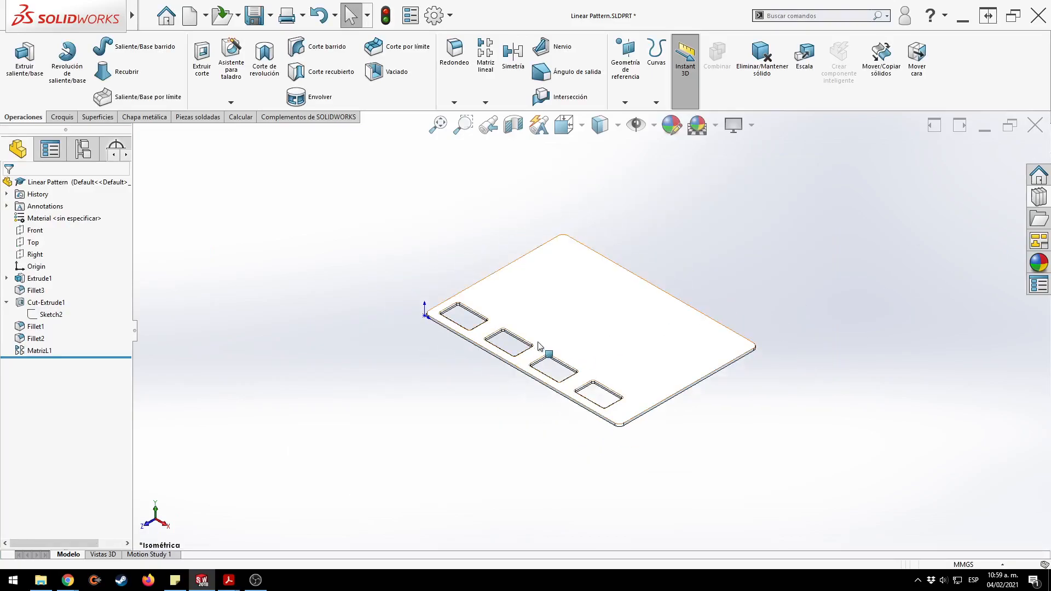
{"action": "scroll", "coordinate": [520, 359], "scroll_direction": "down", "scroll_amount": 3}
{"action": "scroll", "coordinate": [518, 356], "scroll_direction": "down", "scroll_amount": 3}
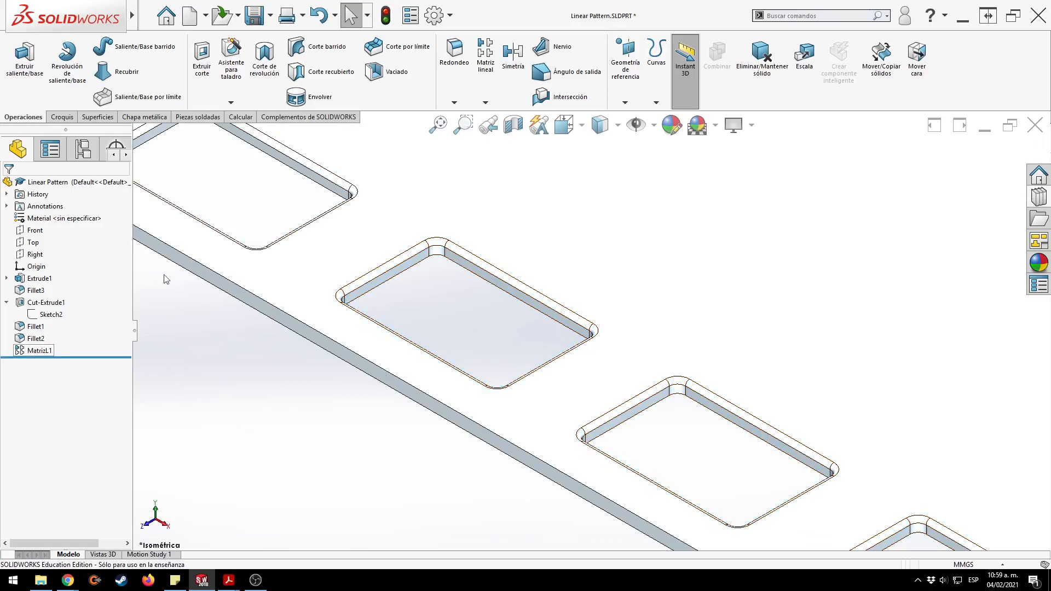
{"action": "left_click", "coordinate": [32, 120]}
{"action": "key", "text": "ctrl+z"}
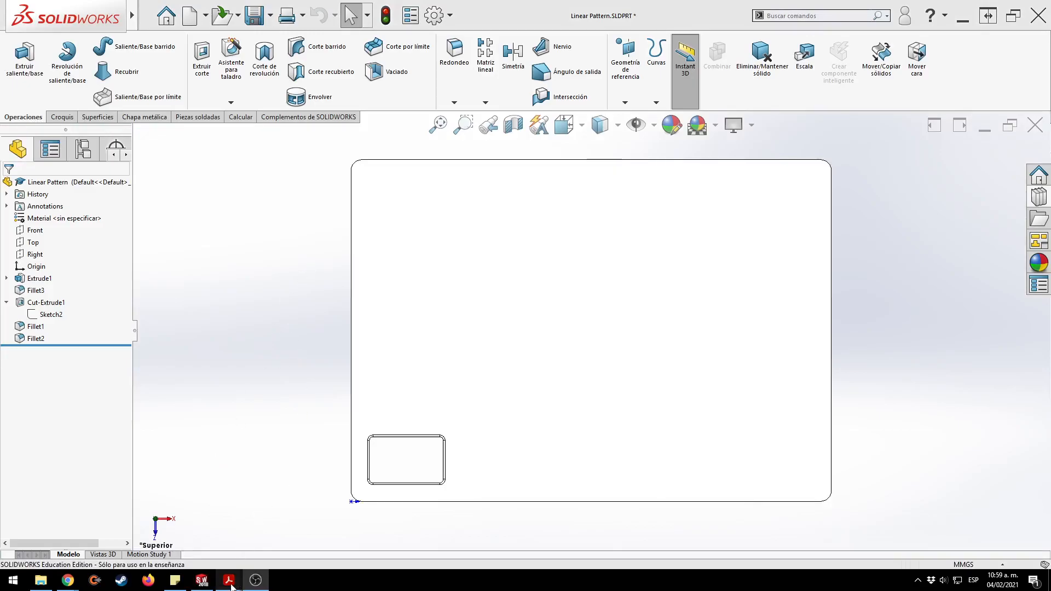
Switch to Acrobat Reader to read the linear pattern creation parameters on page 9 of the module, and return to SOLIDWORKS.
{"action": "mouse_move", "coordinate": [229, 580]}
{"action": "left_click", "coordinate": [263, 546]}
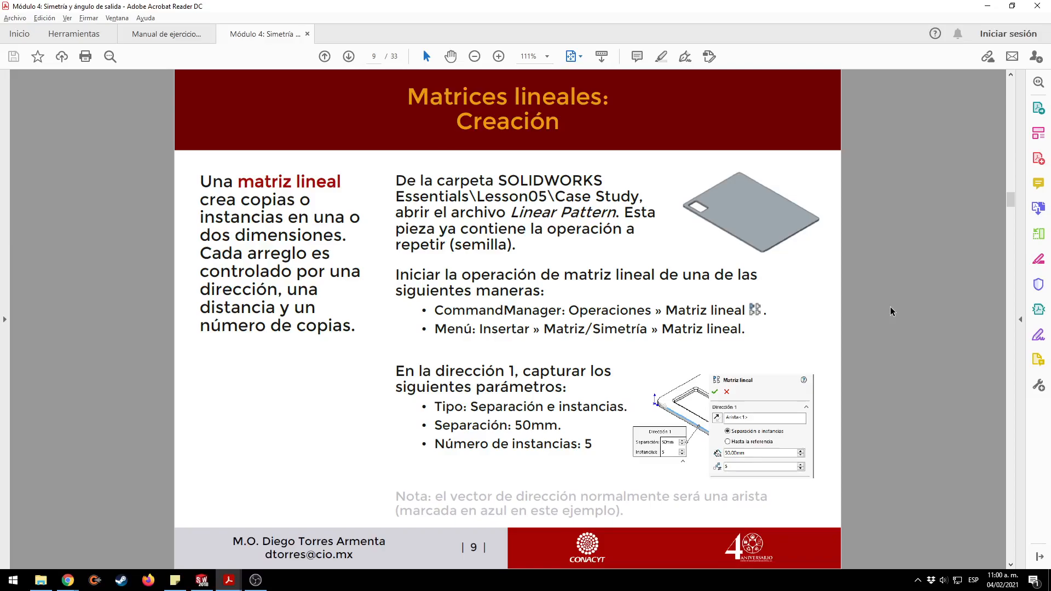
{"action": "key", "text": "alt+Tab"}
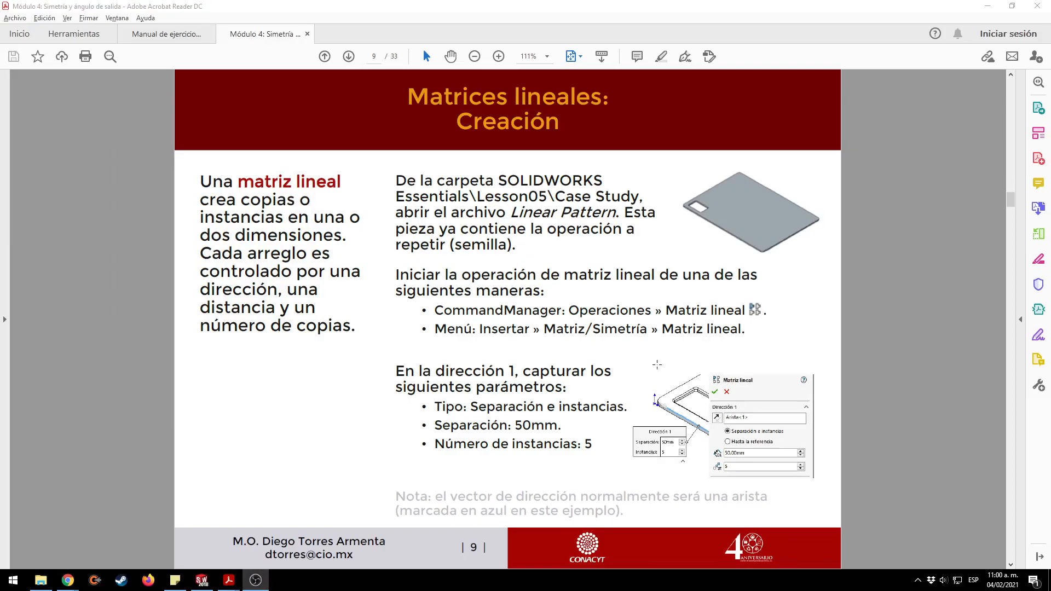
{"action": "left_click", "coordinate": [201, 581]}
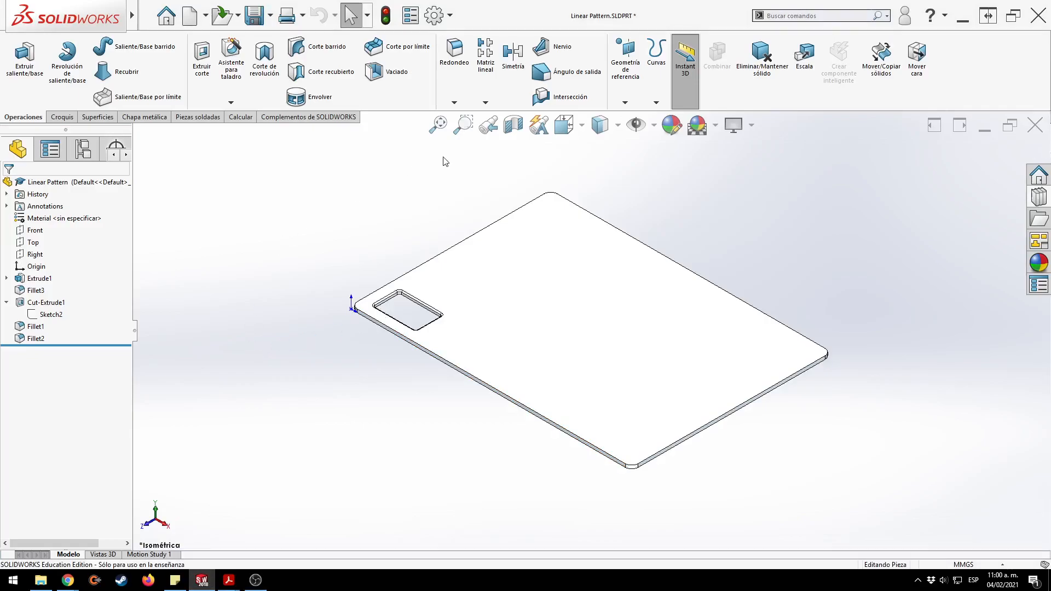
Start a new linear pattern with both direction sections collapsed, and make the features list and the feature tree ready for selection.
{"action": "left_click", "coordinate": [484, 54]}
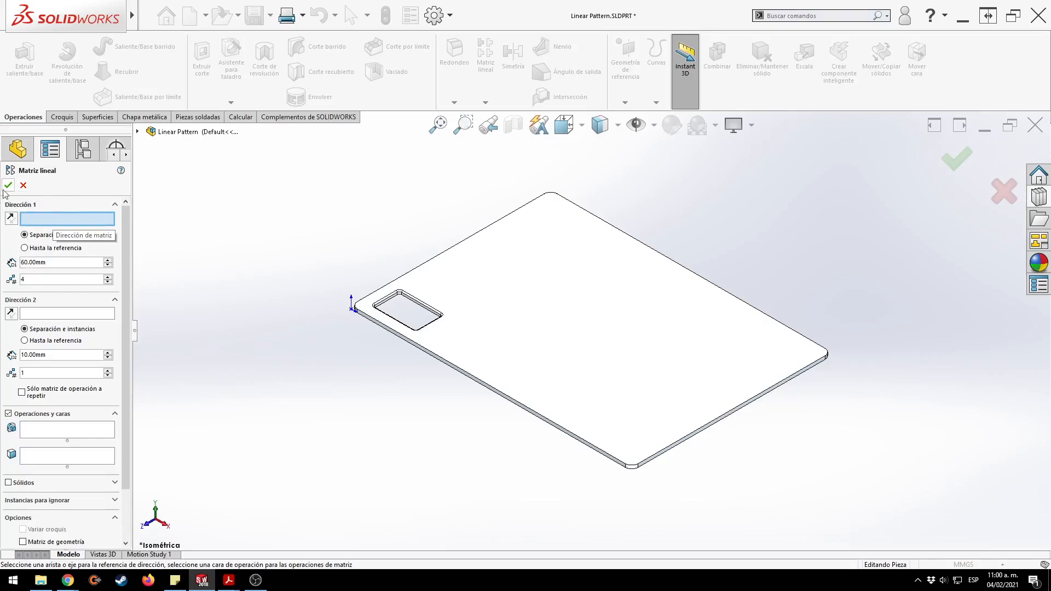
{"action": "left_click", "coordinate": [115, 204]}
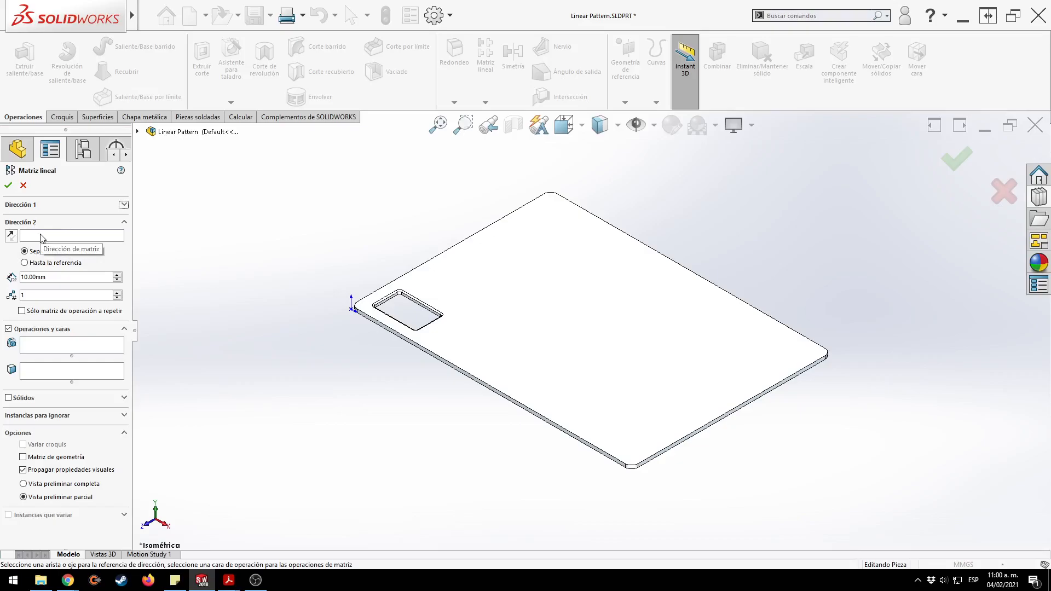
{"action": "left_click", "coordinate": [124, 222]}
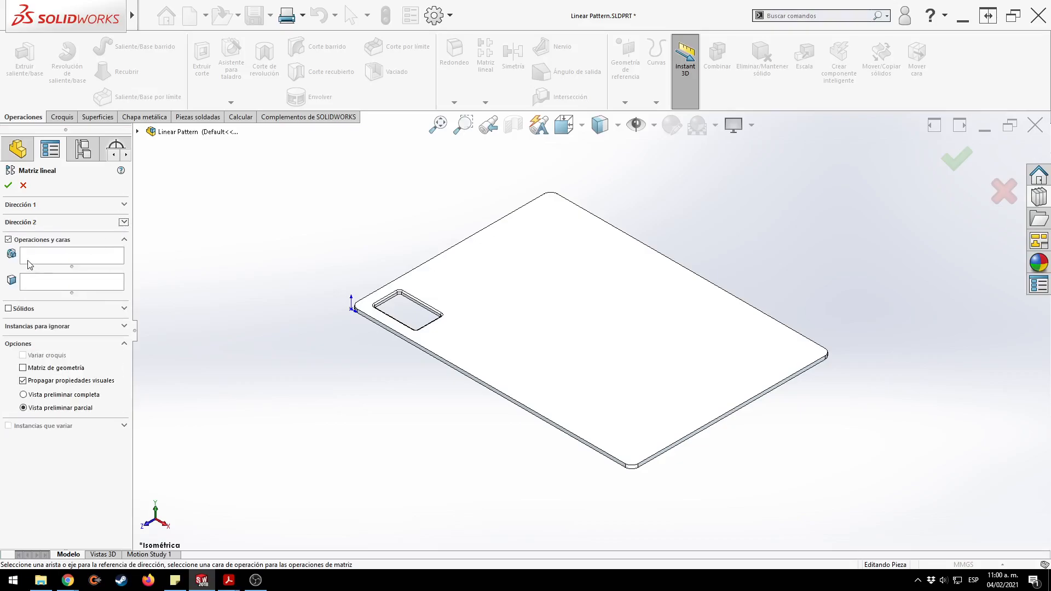
{"action": "key", "text": "super+plus"}
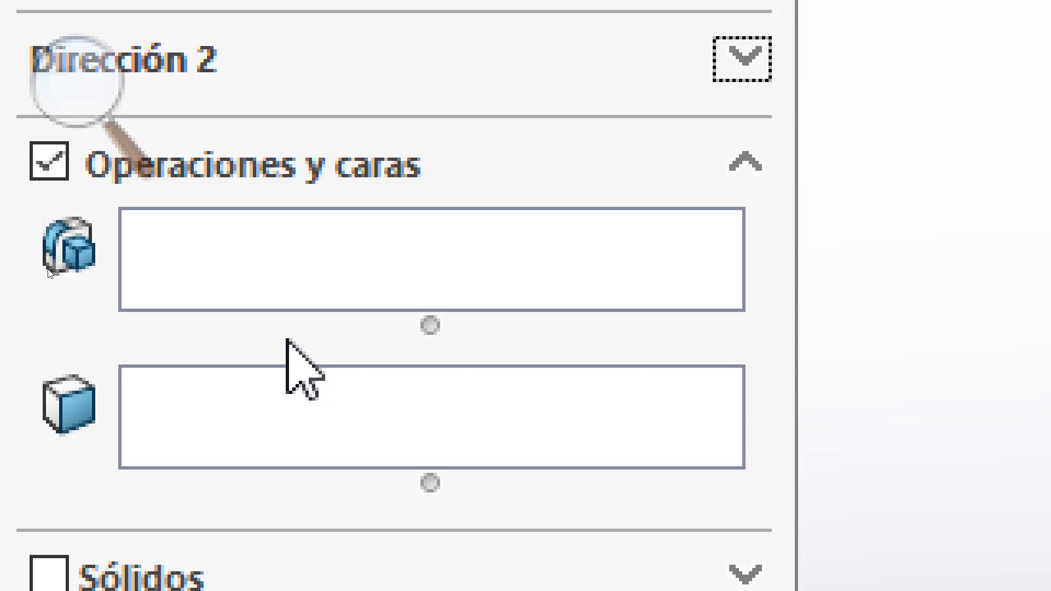
{"action": "left_click", "coordinate": [296, 229]}
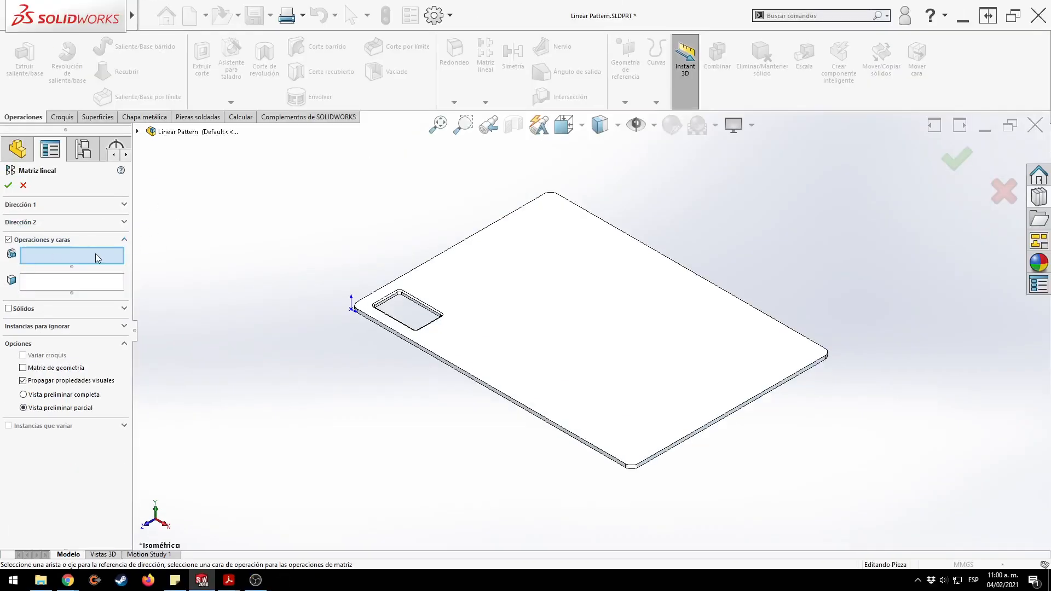
{"action": "left_click", "coordinate": [138, 132]}
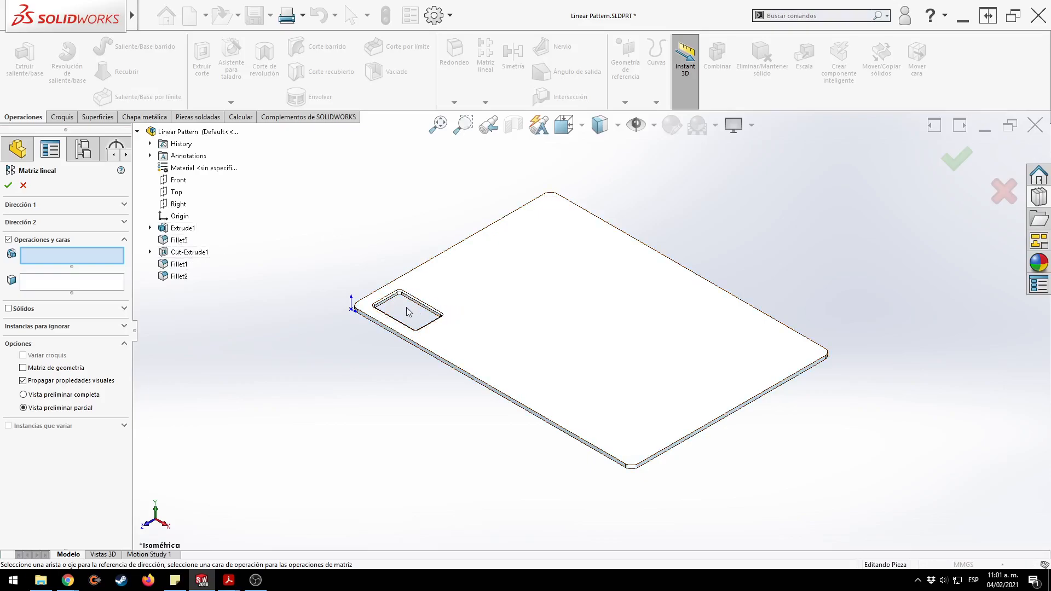
Choose the pocket cut, Cut-Extrude1, on the model as the first feature to repeat.
{"action": "scroll", "coordinate": [478, 319], "scroll_direction": "up", "scroll_amount": 2}
{"action": "scroll", "coordinate": [479, 320], "scroll_direction": "down", "scroll_amount": 6}
{"action": "scroll", "coordinate": [480, 311], "scroll_direction": "down", "scroll_amount": 4}
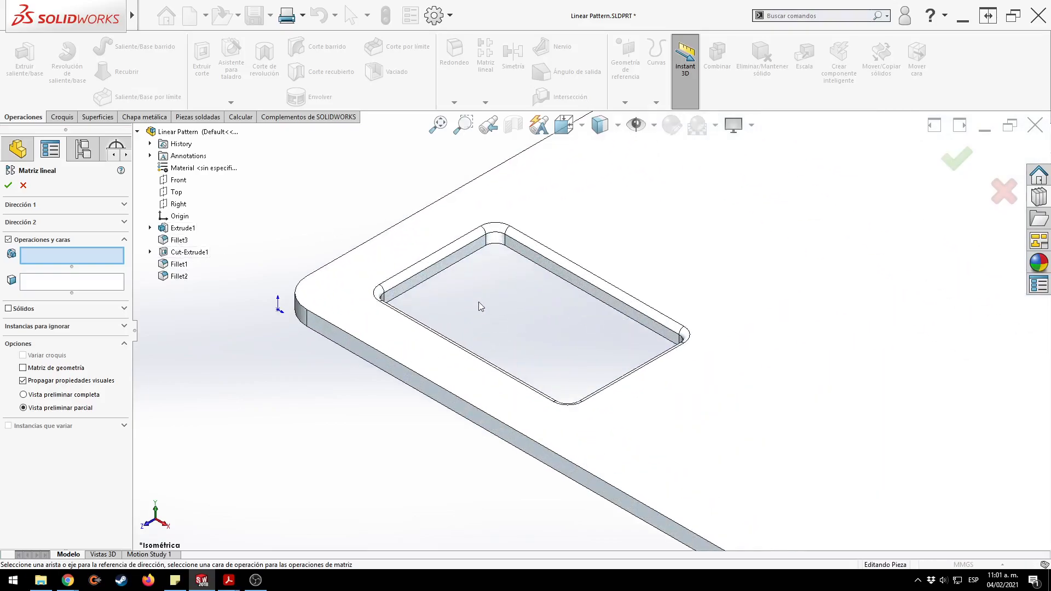
{"action": "left_click", "coordinate": [394, 290]}
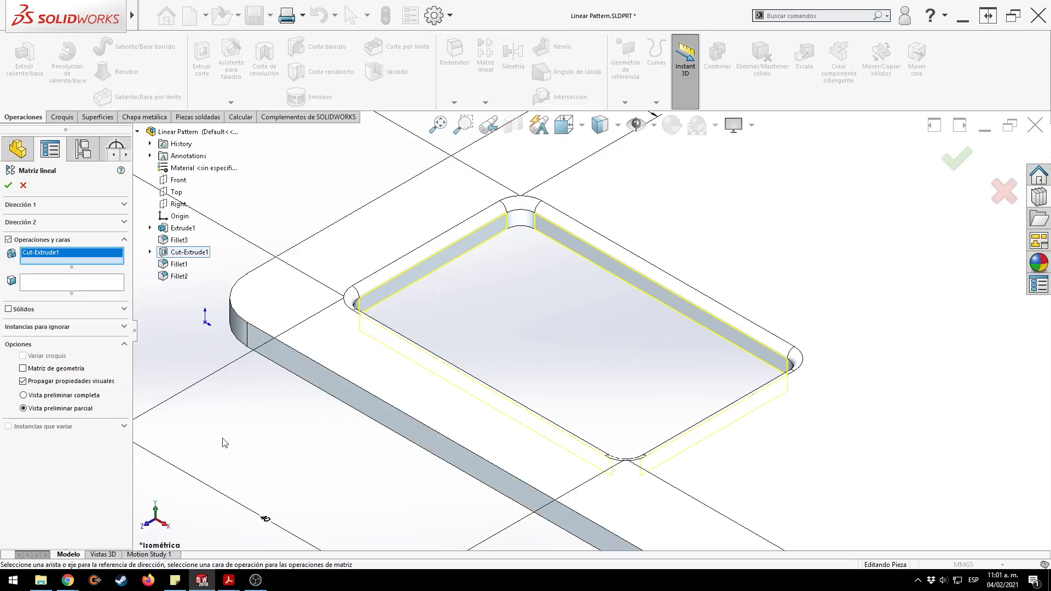
{"action": "scroll", "coordinate": [253, 434], "scroll_direction": "down", "scroll_amount": 2}
{"action": "left_click", "coordinate": [203, 258]}
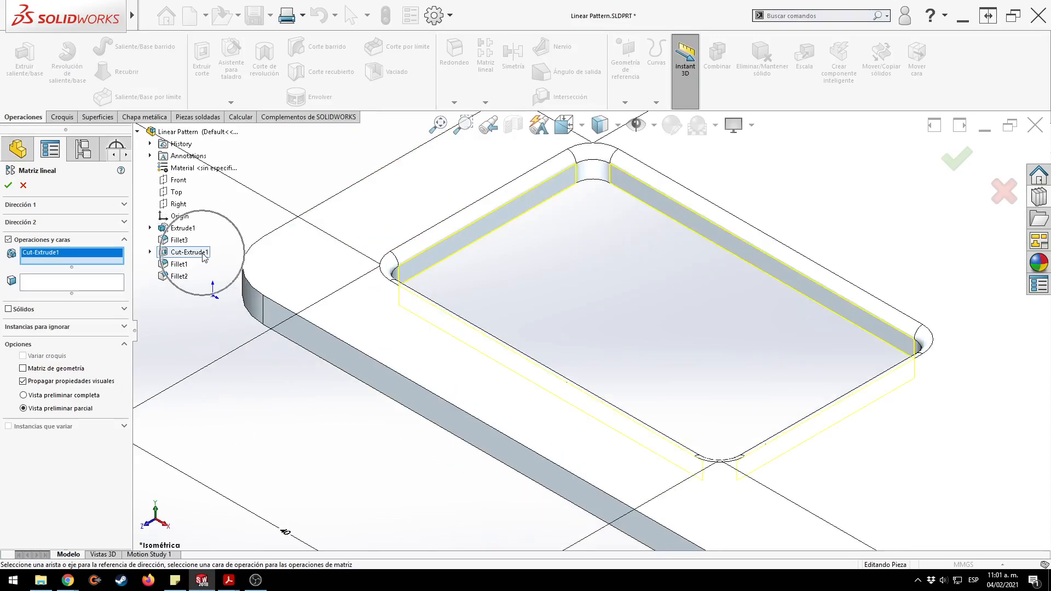
{"action": "left_click", "coordinate": [203, 256]}
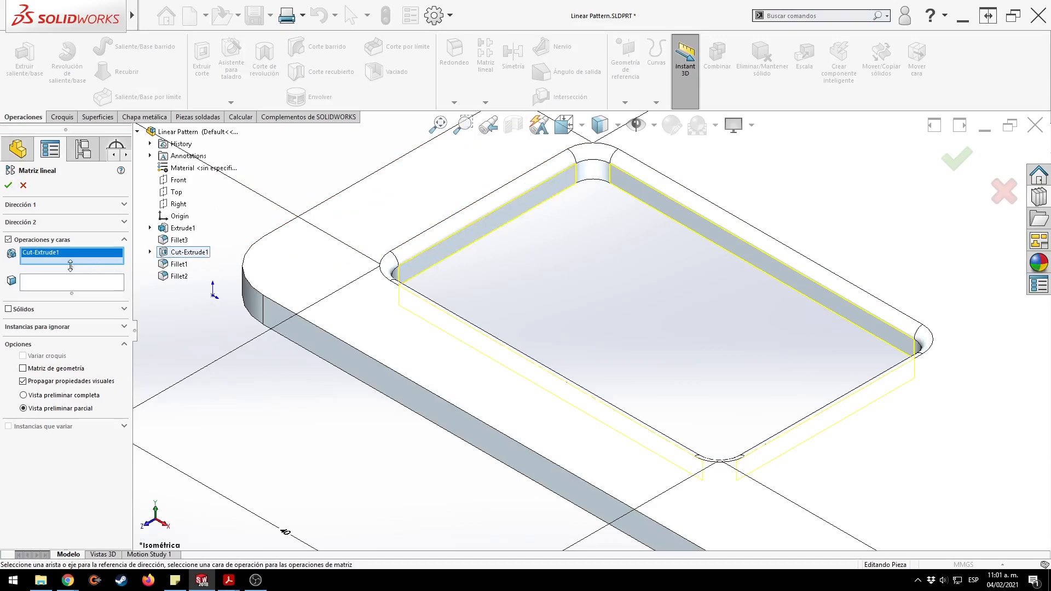
Enlarge the list of features to repeat and add the pocket's Fillet1 and Fillet2 to it.
{"action": "left_click_drag", "start_coordinate": [70, 266], "coordinate": [70, 294]}
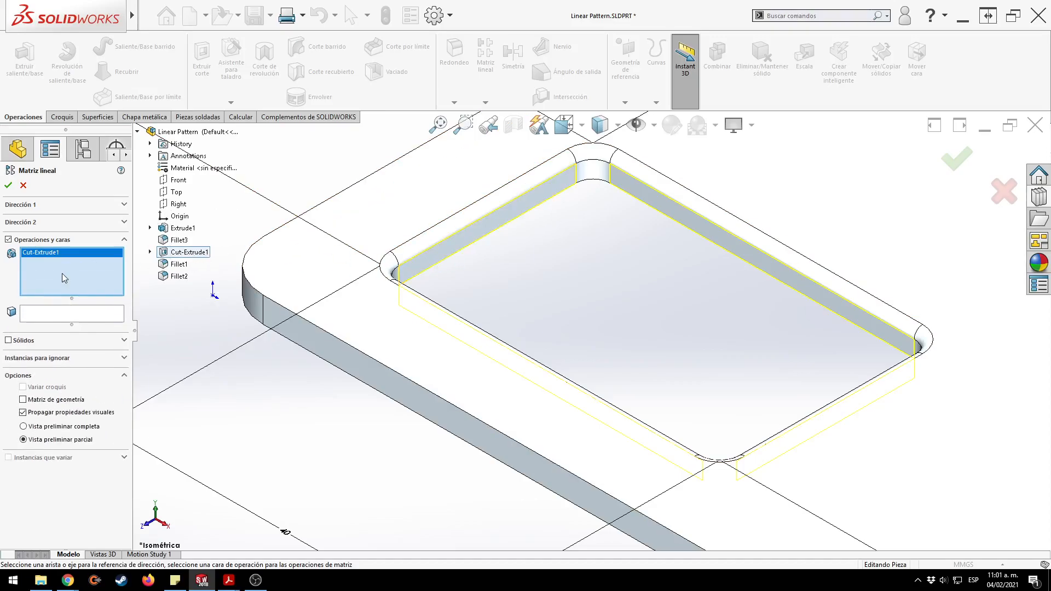
{"action": "left_click", "coordinate": [597, 171]}
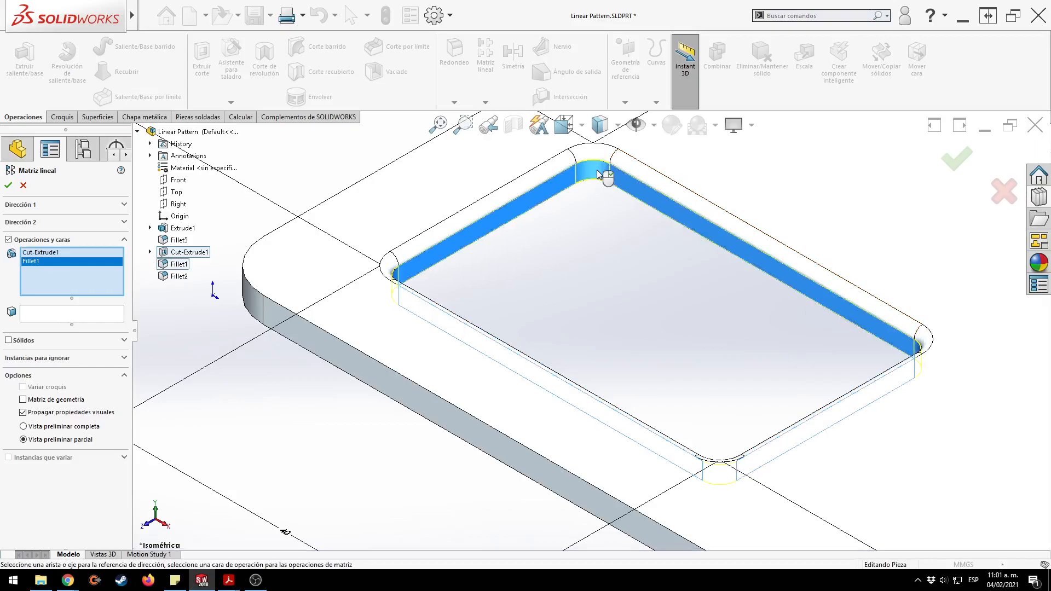
{"action": "left_click", "coordinate": [177, 276]}
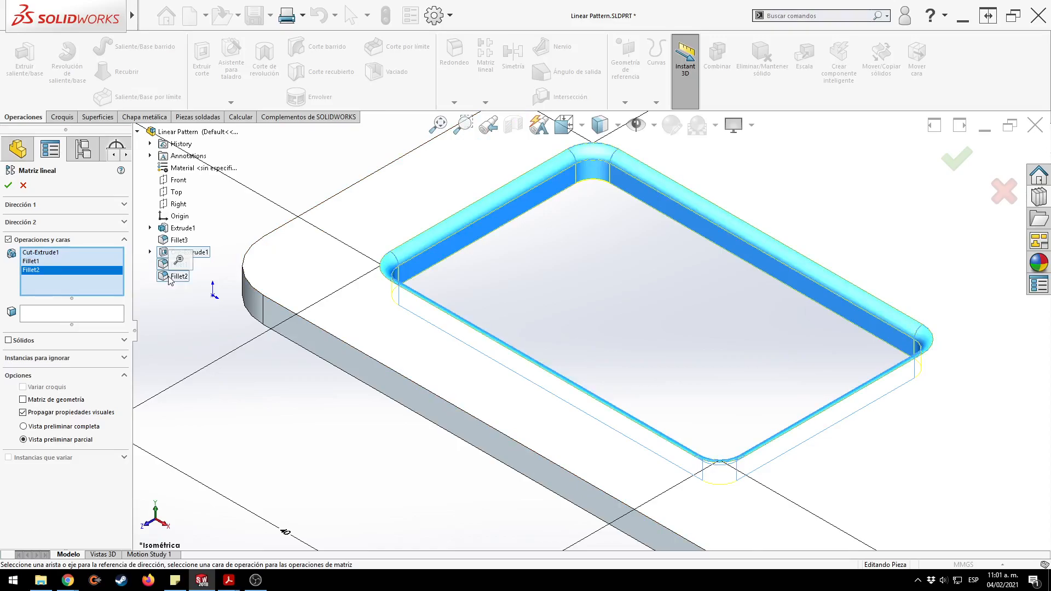
Clear all features from the list of features to repeat and make the faces list ready for selection.
{"action": "right_click", "coordinate": [82, 284]}
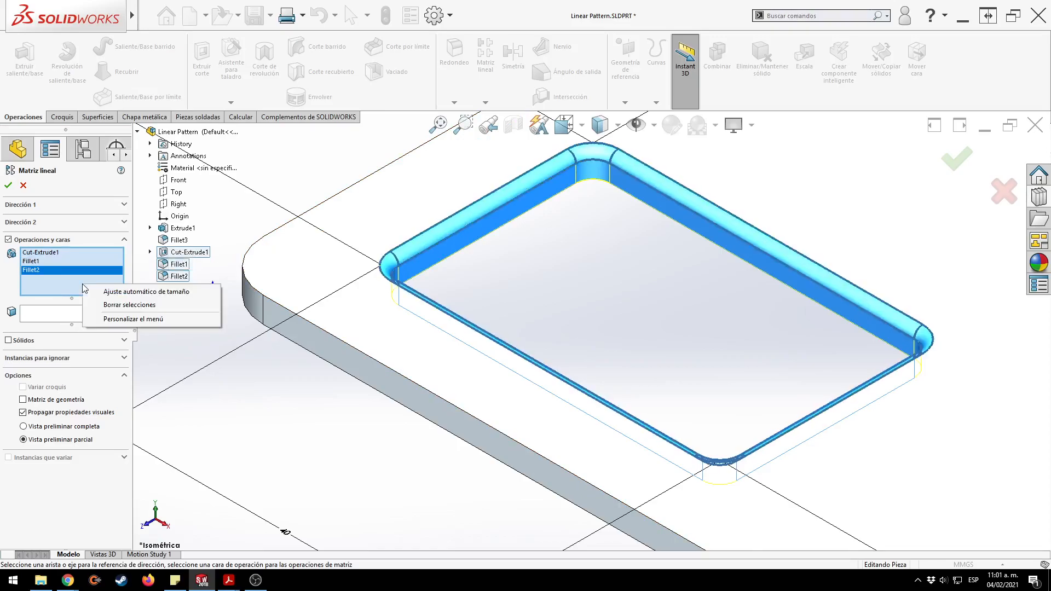
{"action": "left_click", "coordinate": [133, 304]}
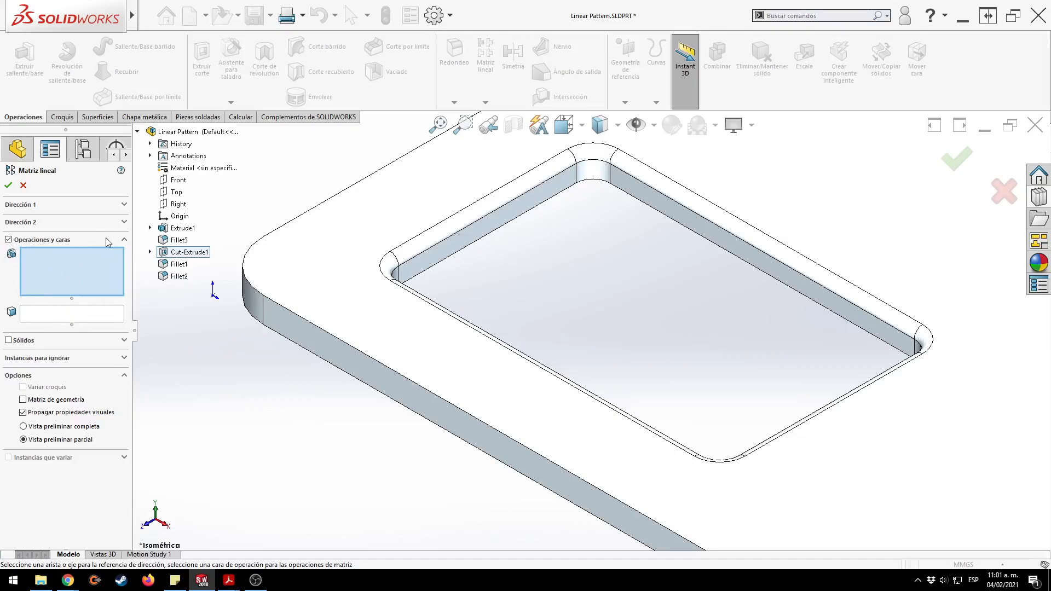
{"action": "left_click", "coordinate": [72, 328]}
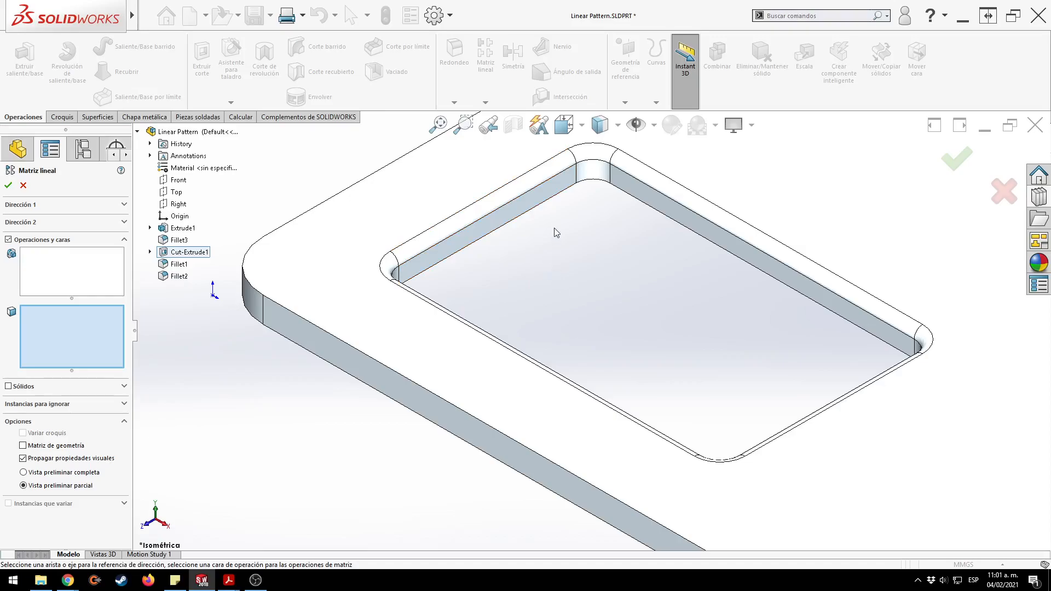
Select the four straight inner walls of the pocket as the faces to repeat.
{"action": "left_click", "coordinate": [534, 202]}
{"action": "left_click", "coordinate": [663, 211]}
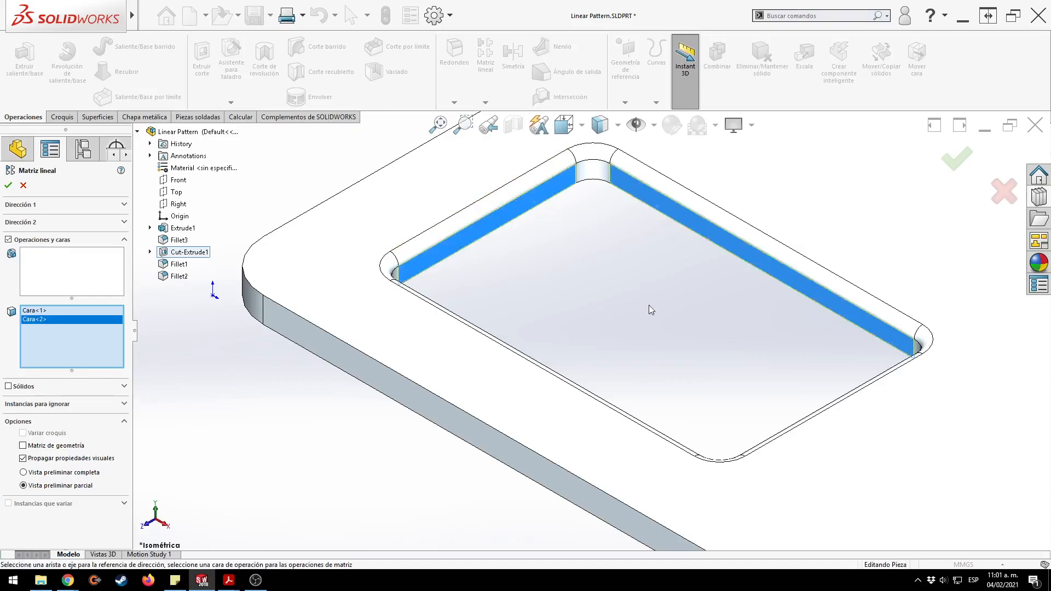
{"action": "scroll", "coordinate": [649, 305], "scroll_direction": "up", "scroll_amount": 6}
{"action": "middle_click_drag", "start_coordinate": [572, 375], "coordinate": [634, 402]}
{"action": "scroll", "coordinate": [493, 304], "scroll_direction": "up", "scroll_amount": 1}
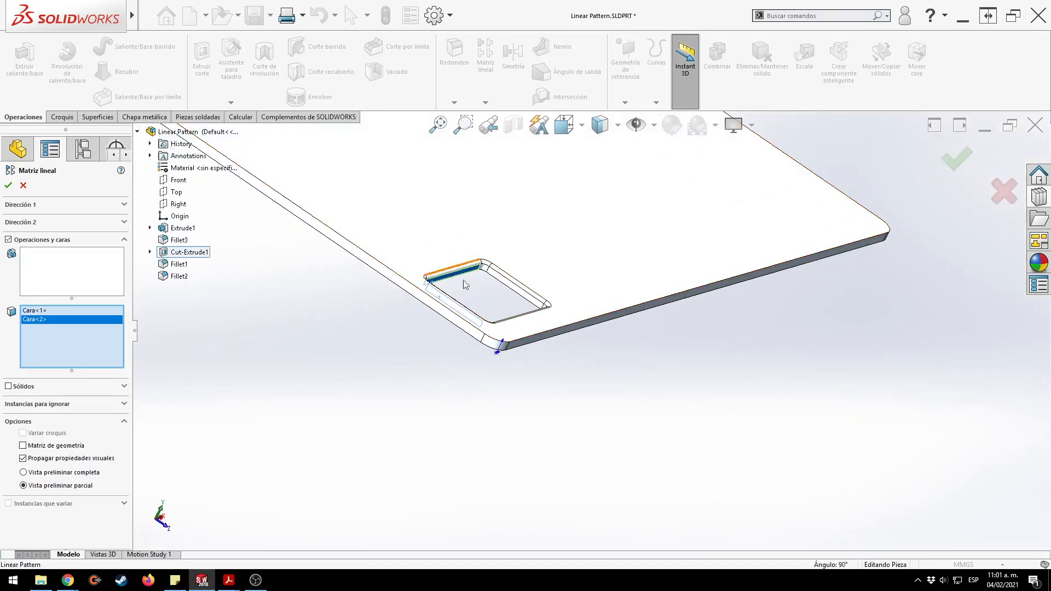
{"action": "left_click", "coordinate": [512, 291]}
{"action": "middle_click_drag", "start_coordinate": [604, 312], "coordinate": [574, 300]}
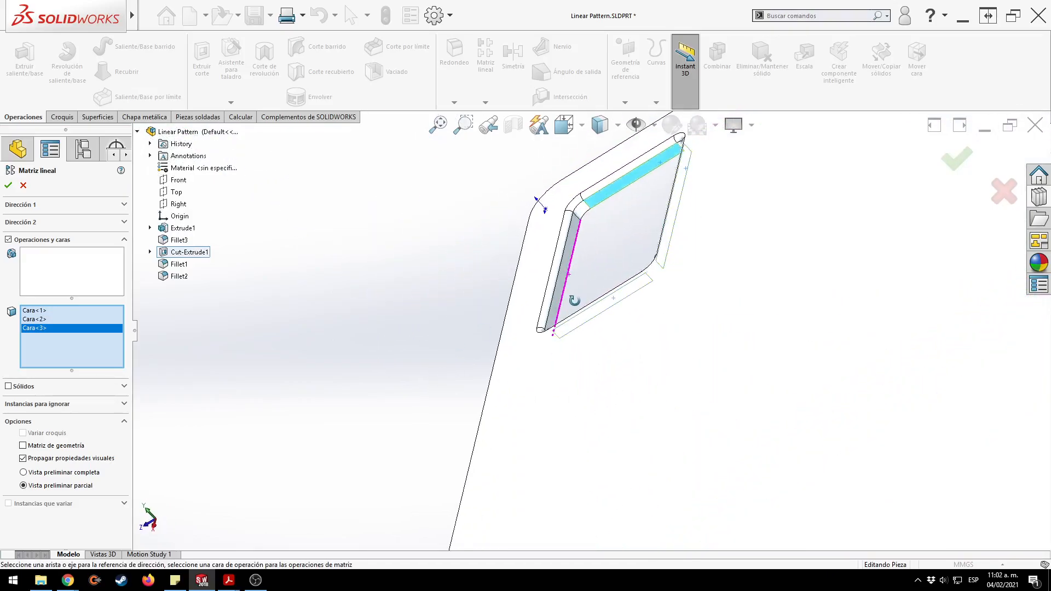
{"action": "left_click", "coordinate": [566, 258]}
{"action": "middle_click_drag", "start_coordinate": [566, 258], "coordinate": [681, 225]}
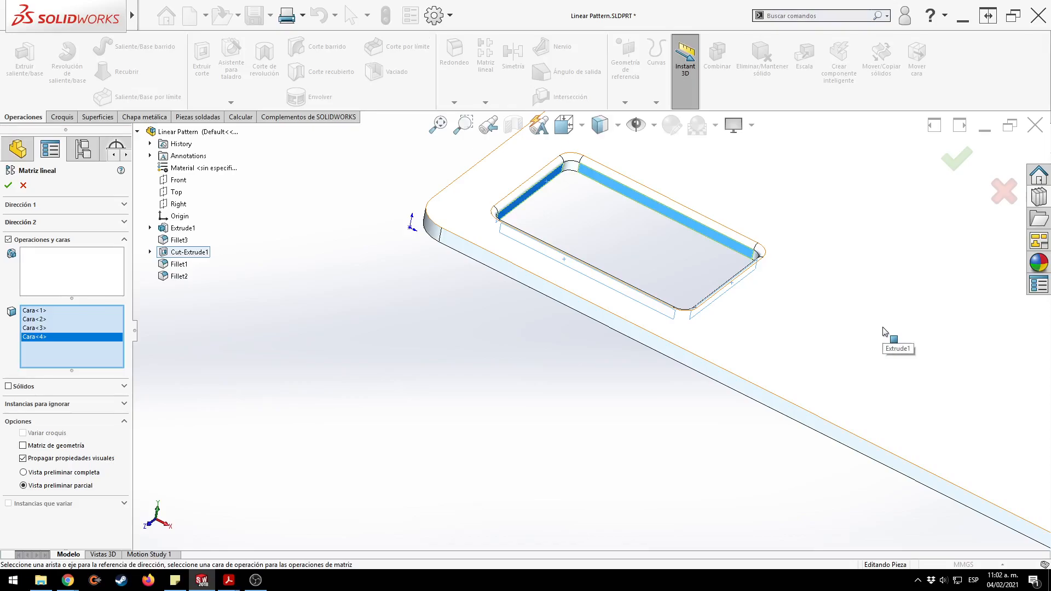
Add the four rounded vertical corner faces of the pocket to the faces to repeat.
{"action": "scroll", "coordinate": [582, 197], "scroll_direction": "down", "scroll_amount": 3}
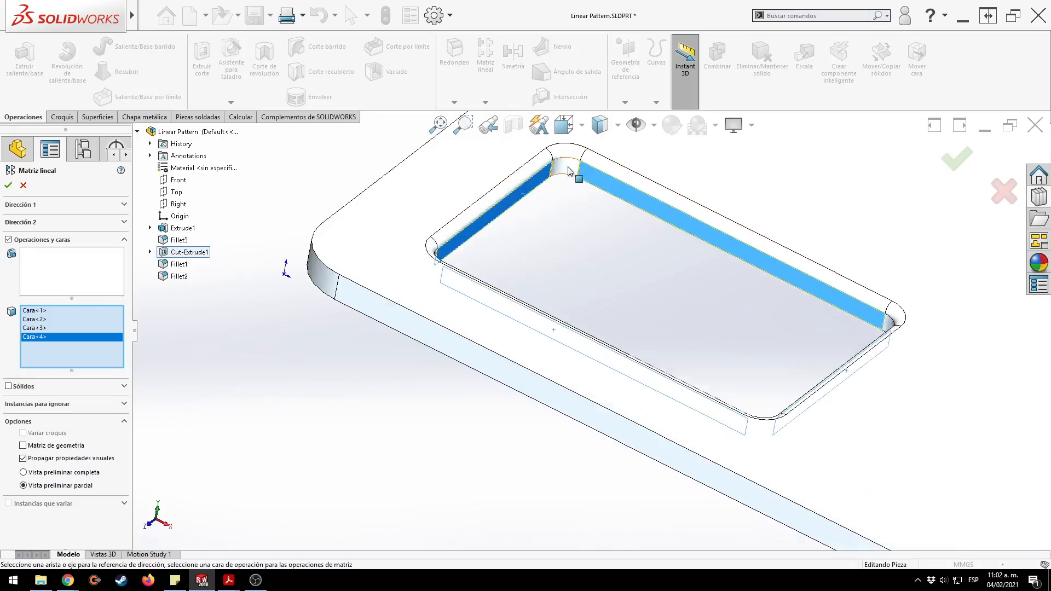
{"action": "left_click", "coordinate": [569, 172]}
{"action": "middle_click_drag", "start_coordinate": [669, 251], "coordinate": [539, 356]}
{"action": "left_click", "coordinate": [701, 320]}
{"action": "left_click", "coordinate": [580, 275]}
{"action": "left_click", "coordinate": [375, 495]}
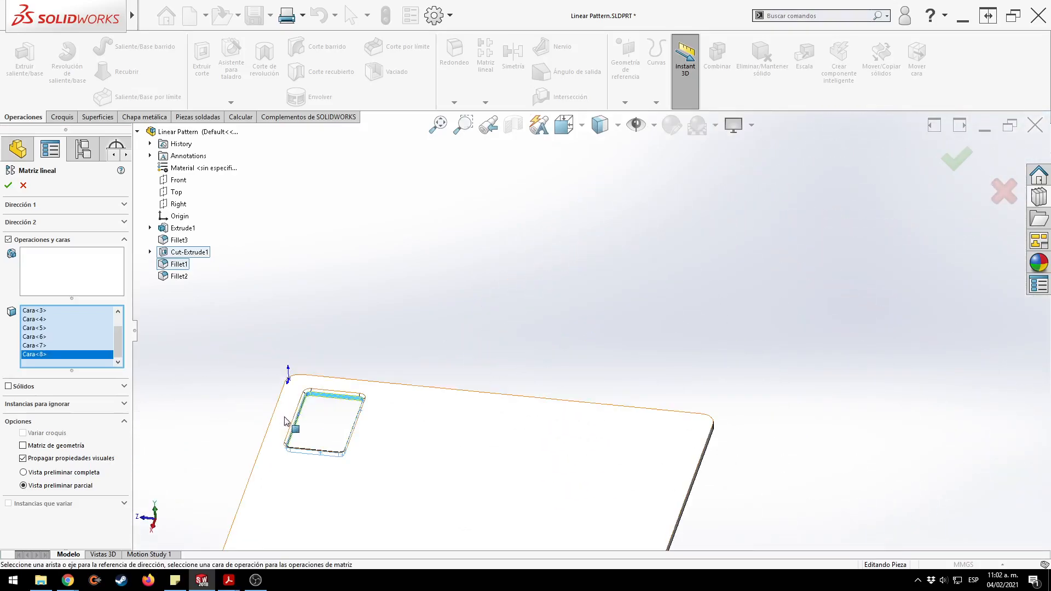
Add the first three fillet faces of the pocket's rim, around one corner, to the faces to repeat.
{"action": "middle_click_drag", "start_coordinate": [285, 421], "coordinate": [457, 454]}
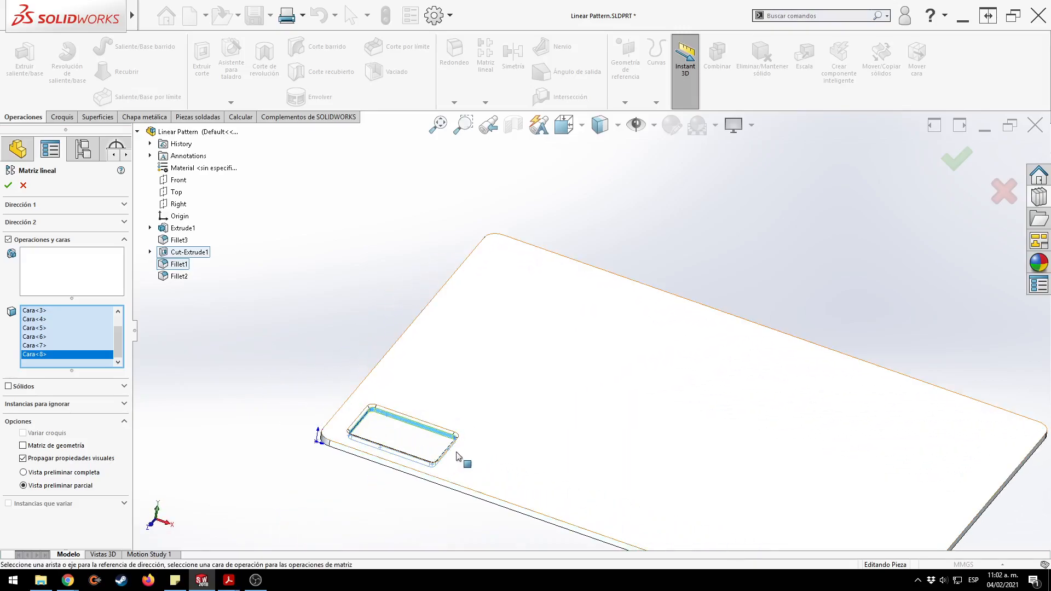
{"action": "scroll", "coordinate": [458, 456], "scroll_direction": "down", "scroll_amount": 6}
{"action": "left_click", "coordinate": [528, 393]}
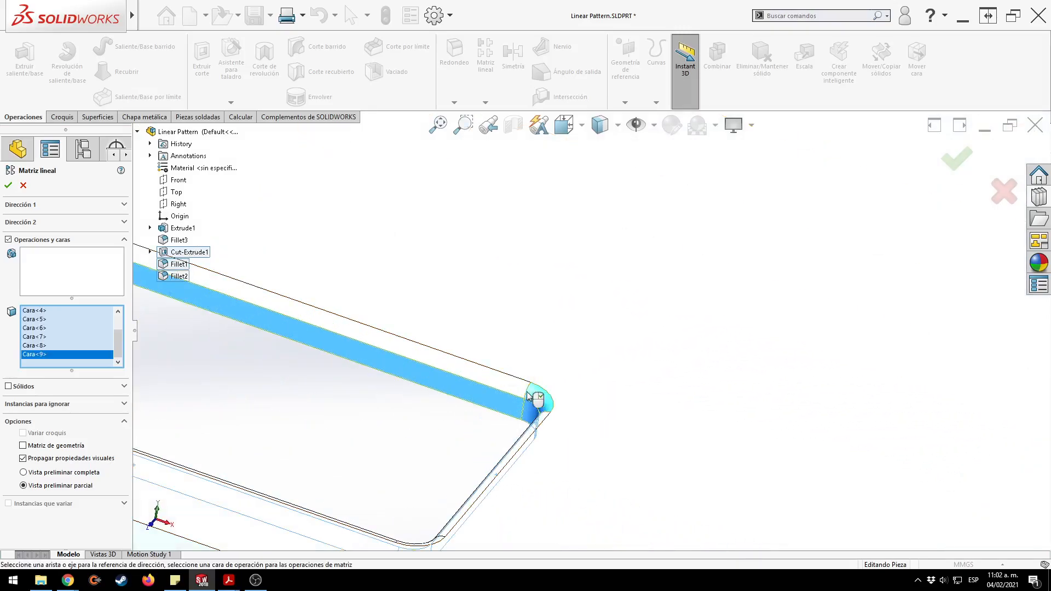
{"action": "left_click", "coordinate": [537, 399]}
{"action": "scroll", "coordinate": [523, 403], "scroll_direction": "up", "scroll_amount": 5}
{"action": "middle_click_drag", "start_coordinate": [523, 404], "coordinate": [464, 339]}
{"action": "left_click", "coordinate": [598, 383]}
{"action": "scroll", "coordinate": [494, 333], "scroll_direction": "up", "scroll_amount": 4}
{"action": "scroll", "coordinate": [555, 343], "scroll_direction": "down", "scroll_amount": 8}
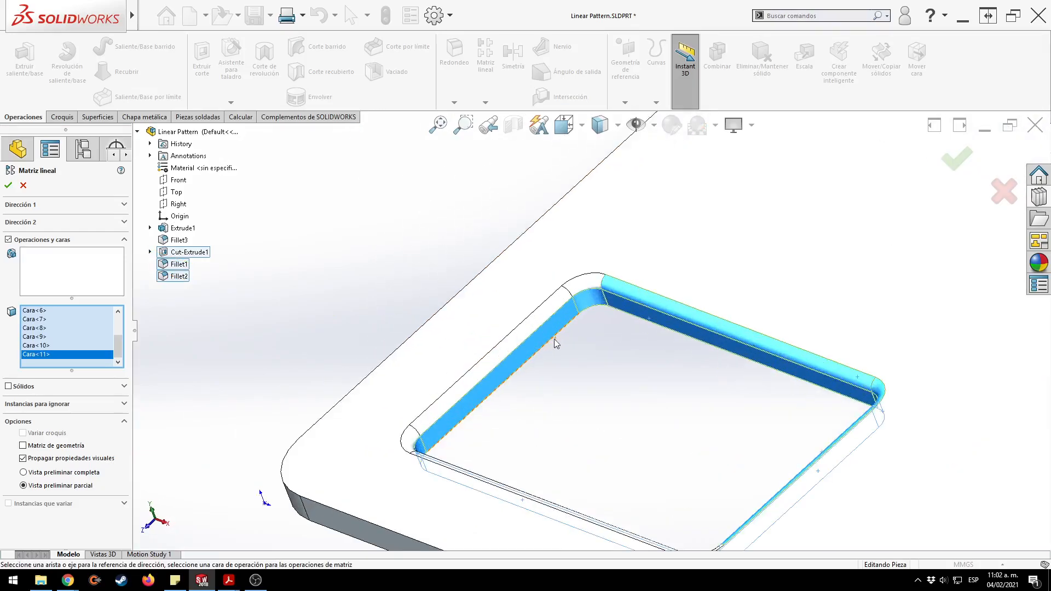
Add the remaining five fillet faces around the pocket's rim so that the whole pocket is selected by faces.
{"action": "left_click", "coordinate": [589, 283]}
{"action": "left_click", "coordinate": [519, 329]}
{"action": "scroll", "coordinate": [547, 378], "scroll_direction": "up", "scroll_amount": 4}
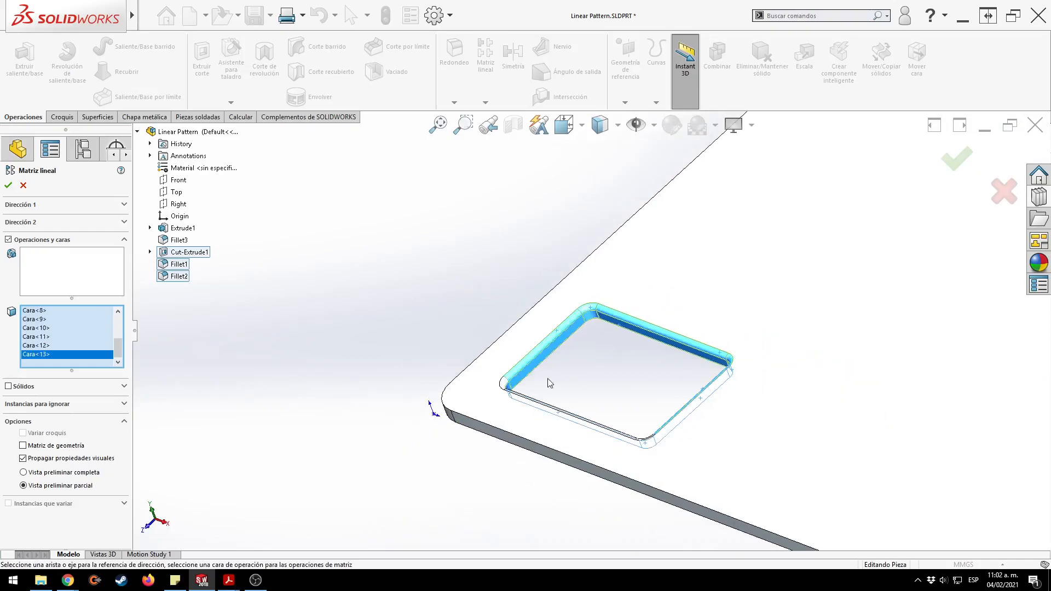
{"action": "middle_click_drag", "start_coordinate": [549, 383], "coordinate": [631, 458]}
{"action": "left_click", "coordinate": [507, 412]}
{"action": "left_click", "coordinate": [506, 412]}
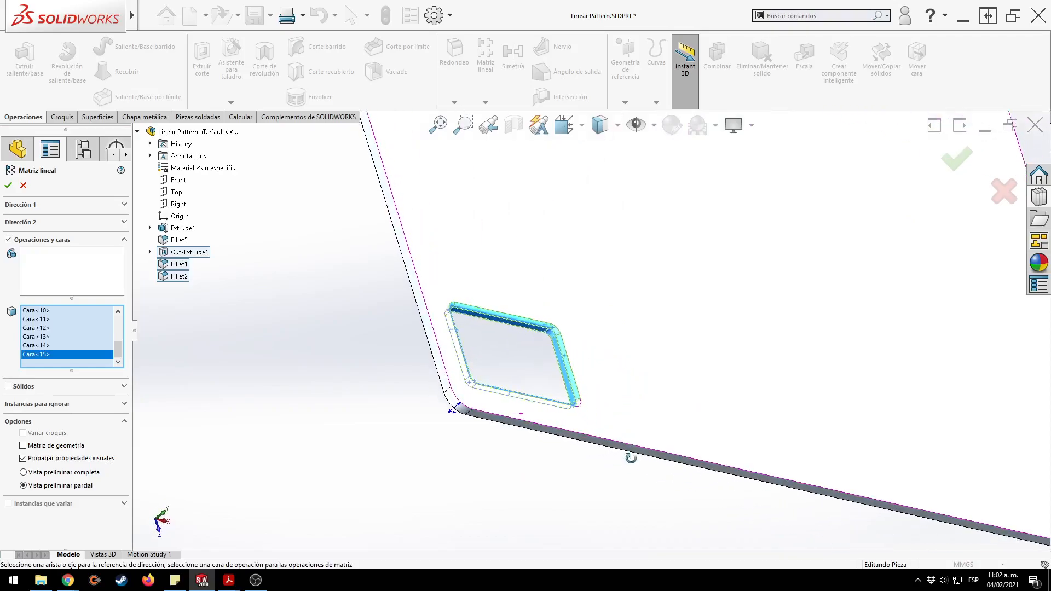
{"action": "scroll", "coordinate": [573, 392], "scroll_direction": "down", "scroll_amount": 5}
{"action": "left_click", "coordinate": [551, 392]}
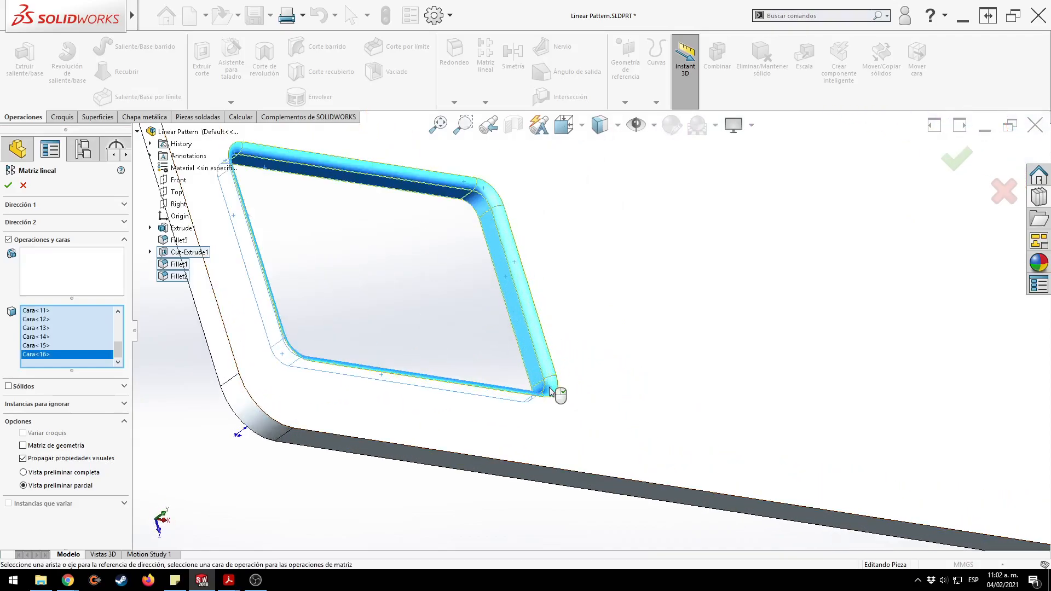
{"action": "scroll", "coordinate": [551, 392], "scroll_direction": "up", "scroll_amount": 3}
{"action": "middle_click_drag", "start_coordinate": [587, 387], "coordinate": [593, 469]}
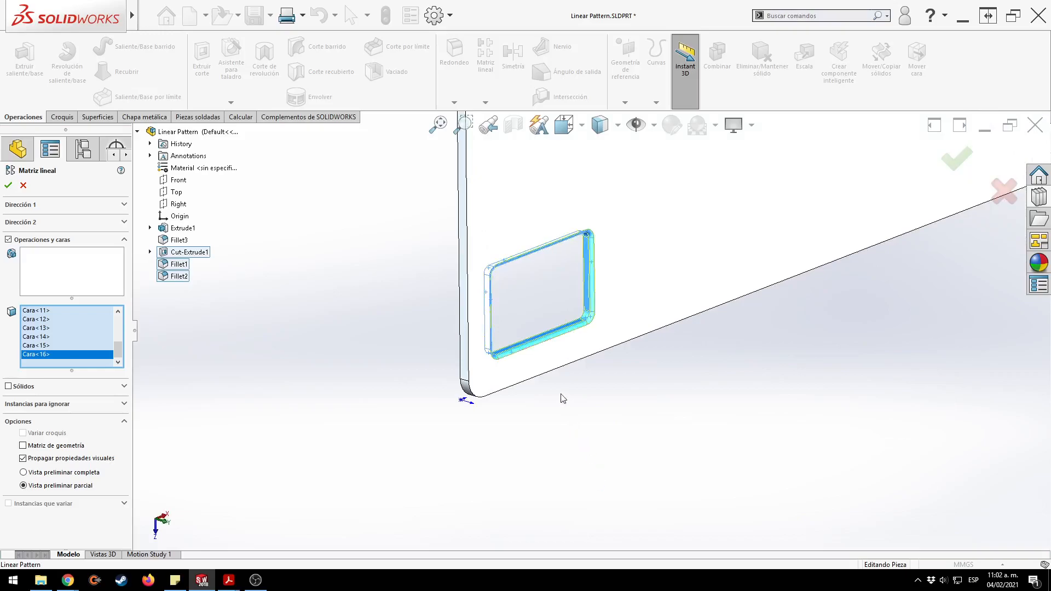
Expand the first direction's settings and try to accept the face-based pattern without a direction reference.
{"action": "left_click", "coordinate": [124, 205]}
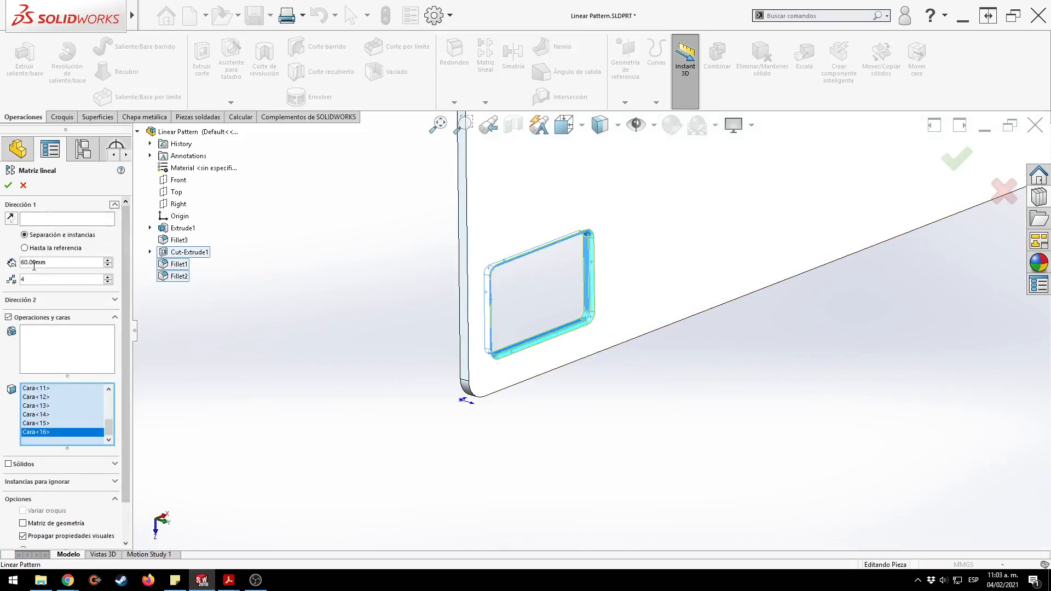
{"action": "left_click", "coordinate": [109, 265]}
{"action": "left_click", "coordinate": [108, 260]}
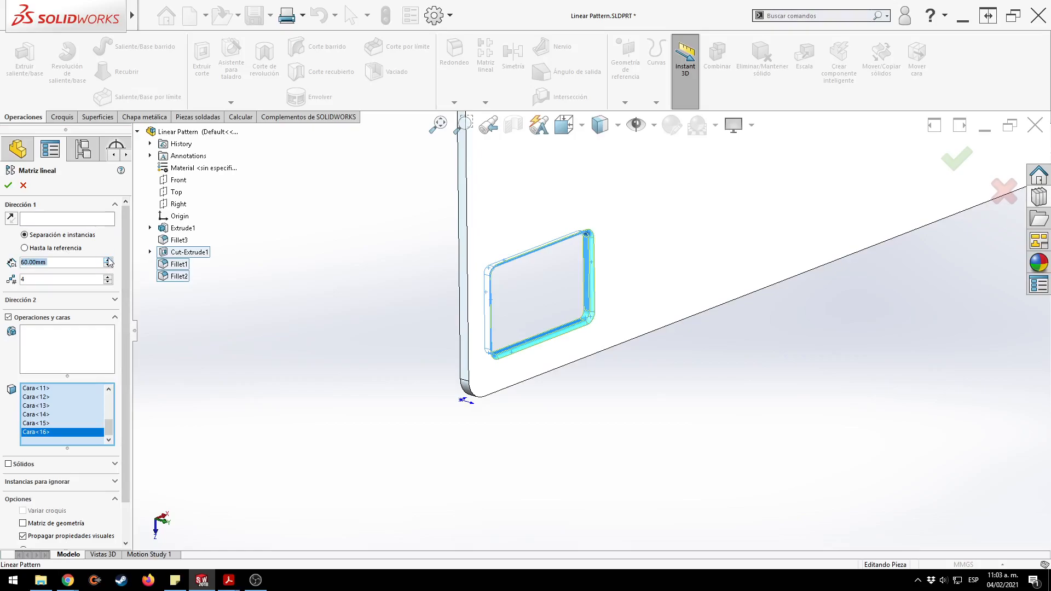
{"action": "left_click", "coordinate": [8, 185]}
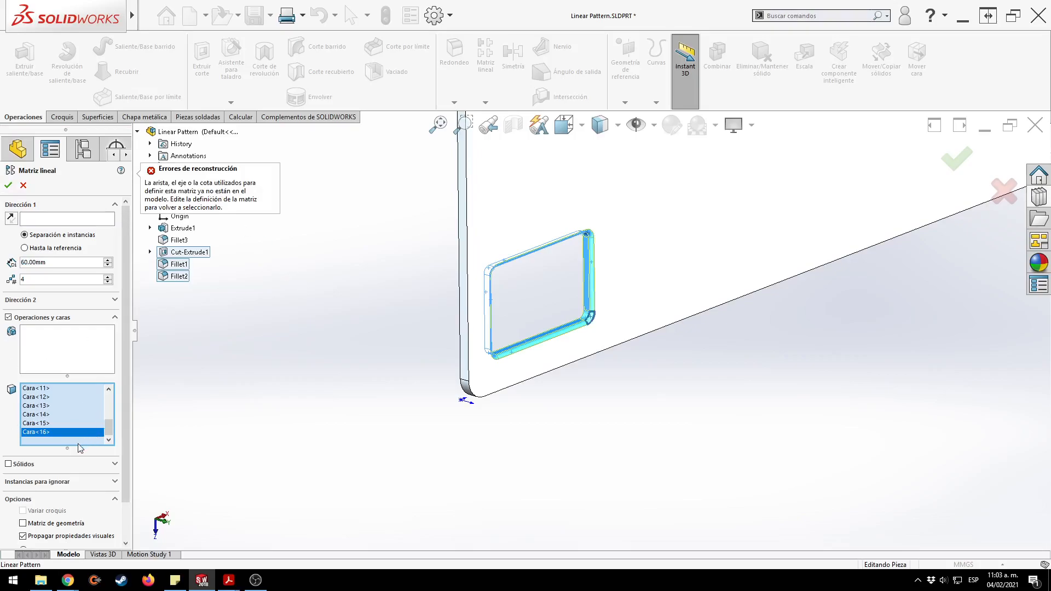
Examine the pocket walls, corners and rim fillets that make up the face selection from several angles.
{"action": "left_click", "coordinate": [622, 300]}
{"action": "left_click", "coordinate": [639, 300]}
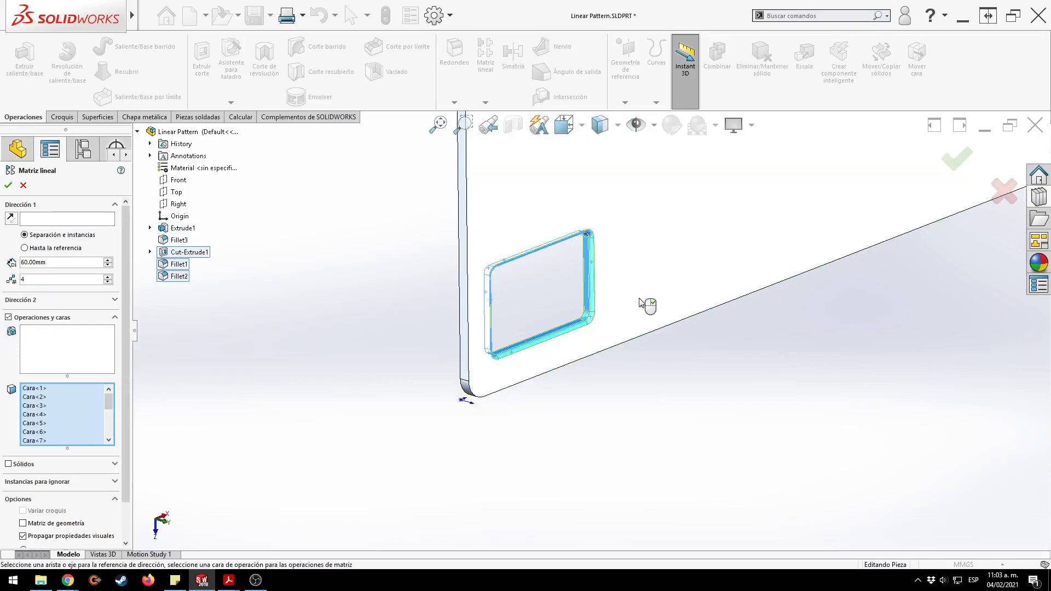
{"action": "middle_click_drag", "start_coordinate": [527, 297], "coordinate": [532, 143]}
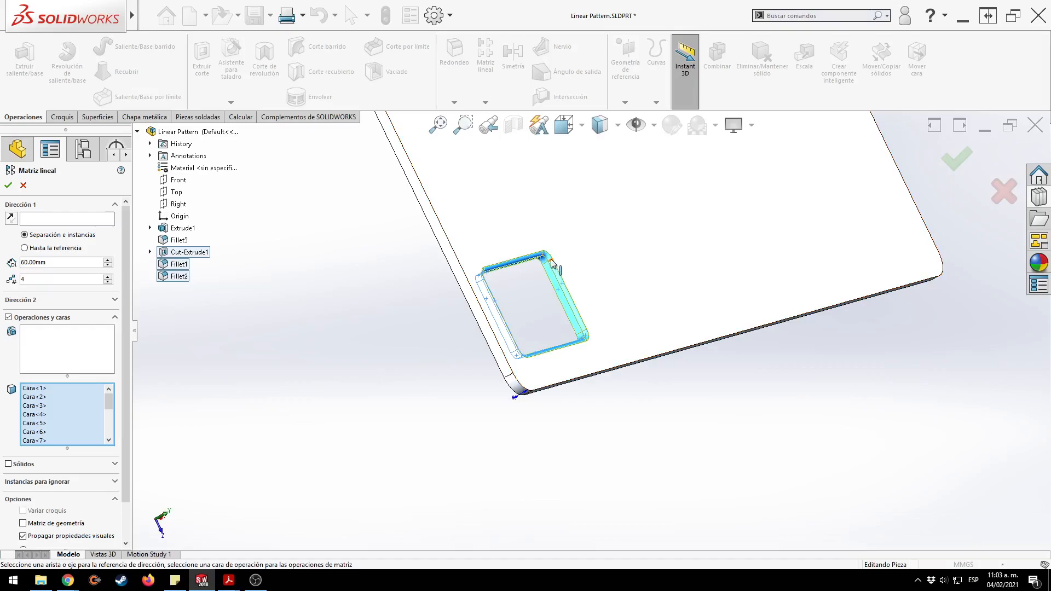
{"action": "scroll", "coordinate": [551, 259], "scroll_direction": "up", "scroll_amount": 2}
{"action": "scroll", "coordinate": [571, 304], "scroll_direction": "down", "scroll_amount": 9}
{"action": "scroll", "coordinate": [408, 345], "scroll_direction": "down", "scroll_amount": 6}
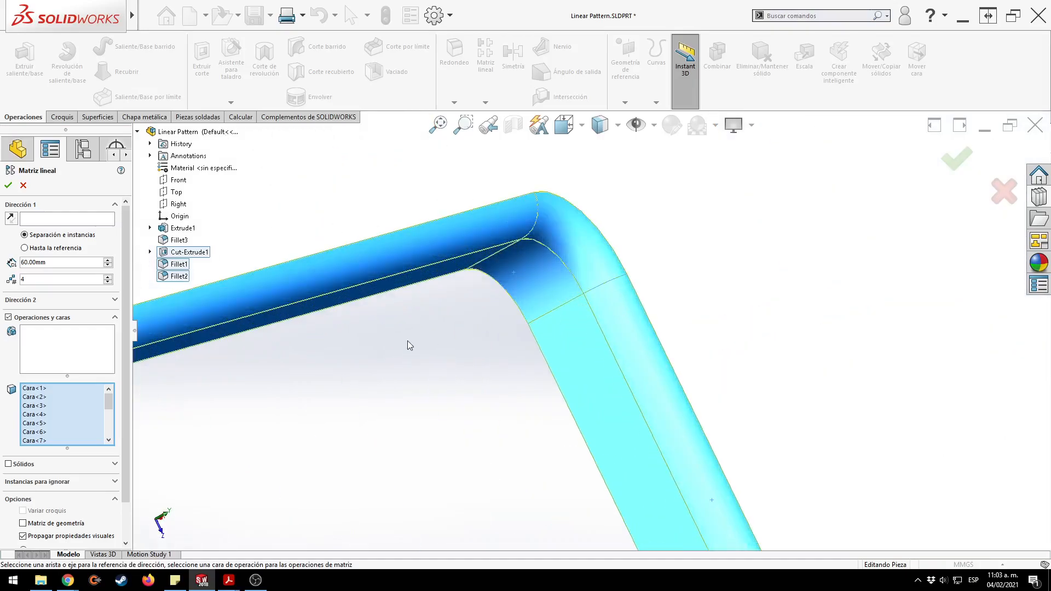
{"action": "scroll", "coordinate": [497, 311], "scroll_direction": "up", "scroll_amount": 8}
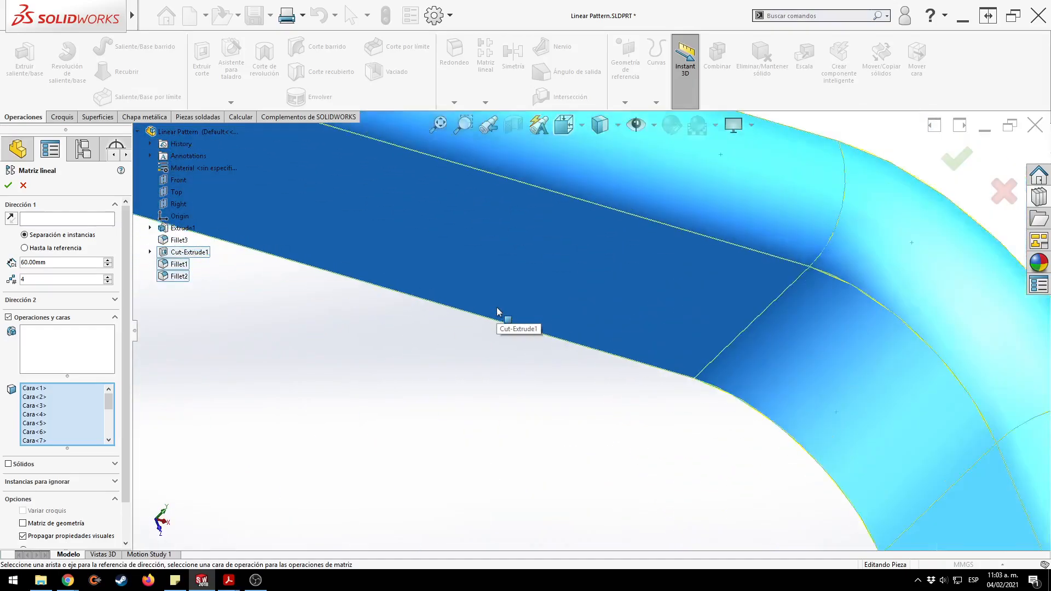
{"action": "middle_click_drag", "start_coordinate": [495, 309], "coordinate": [242, 395]}
Clear all faces from the faces list, shrink it, and make the features list ready for selection.
{"action": "right_click", "coordinate": [65, 406]}
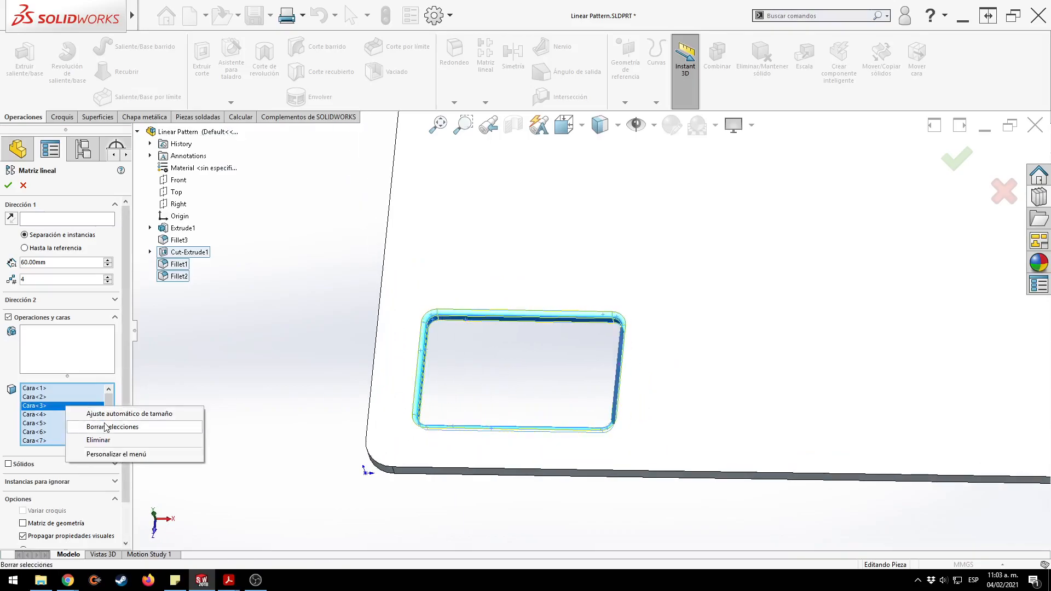
{"action": "left_click", "coordinate": [92, 427]}
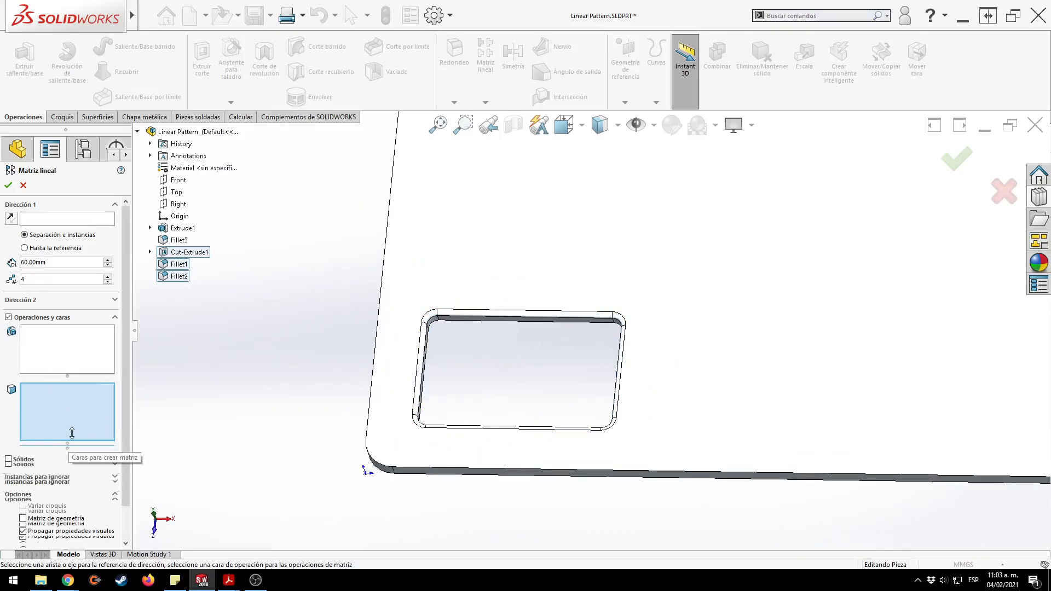
{"action": "left_click_drag", "start_coordinate": [68, 446], "coordinate": [69, 406]}
{"action": "left_click", "coordinate": [70, 340]}
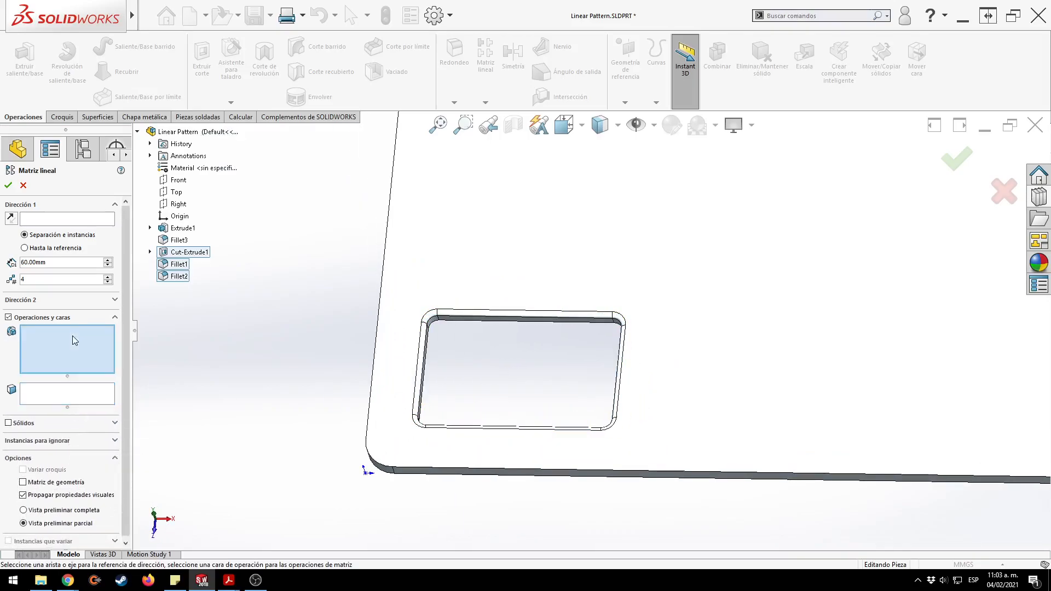
Try to accept the pattern with only Cut-Extrude1 as the feature to repeat, and remove that feature from the list.
{"action": "left_click", "coordinate": [178, 253]}
{"action": "scroll", "coordinate": [668, 343], "scroll_direction": "up", "scroll_amount": 5}
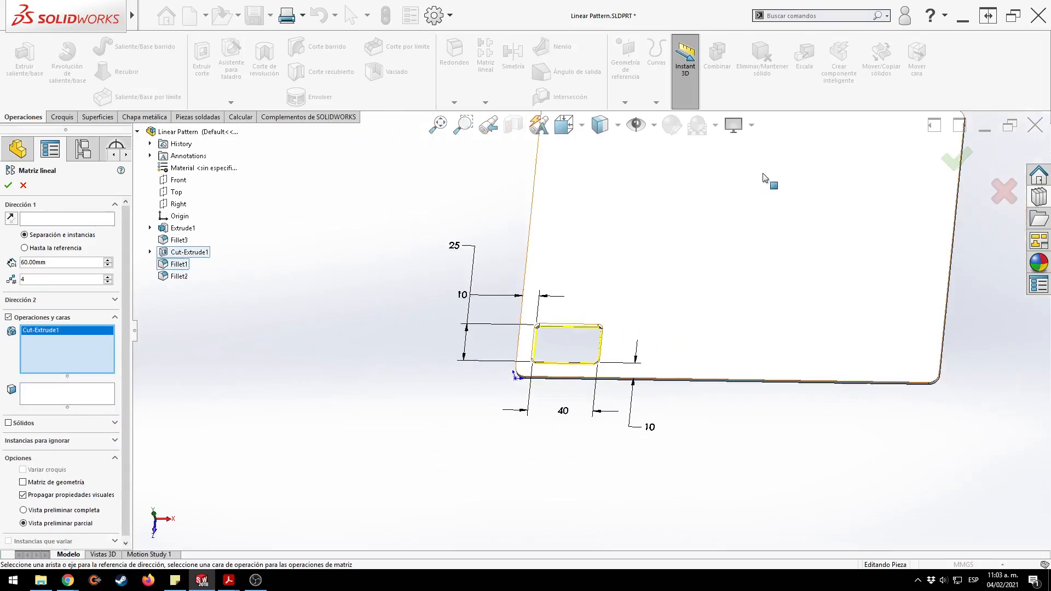
{"action": "left_click", "coordinate": [955, 159]}
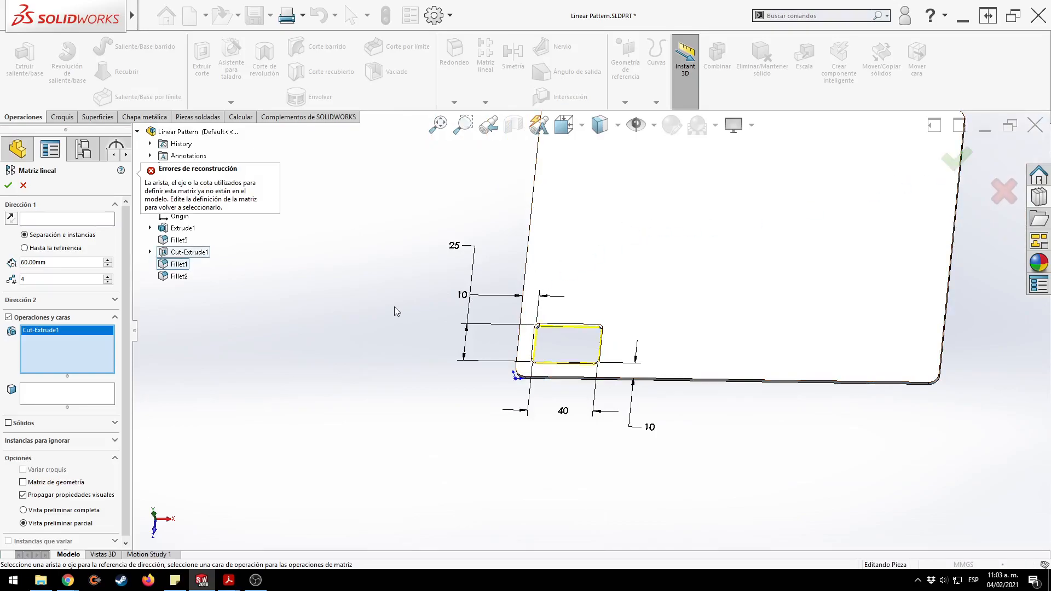
{"action": "key", "text": "Delete"}
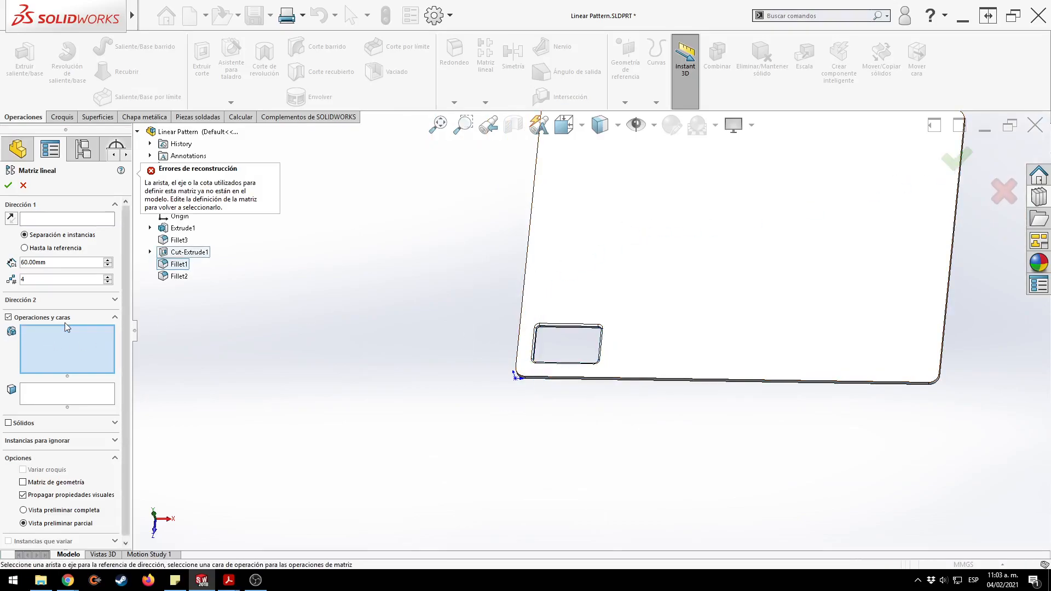
Add Cut-Extrude1, Fillet1 and Fillet2 as features to repeat and use the plate edge along the pocket's long side as the first direction.
{"action": "left_click", "coordinate": [209, 252]}
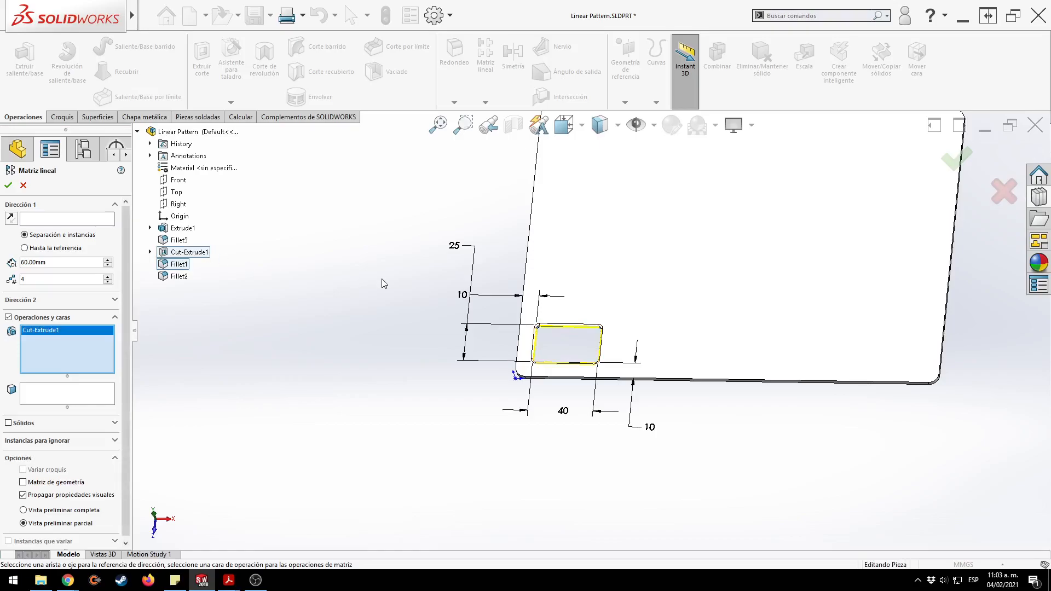
{"action": "left_click", "coordinate": [176, 265]}
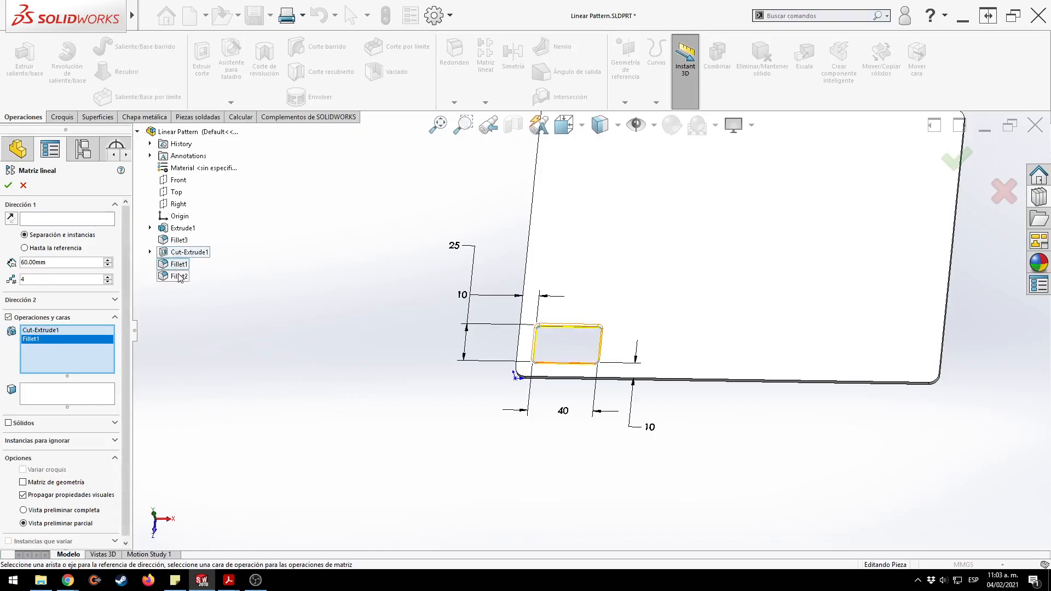
{"action": "left_click", "coordinate": [174, 277]}
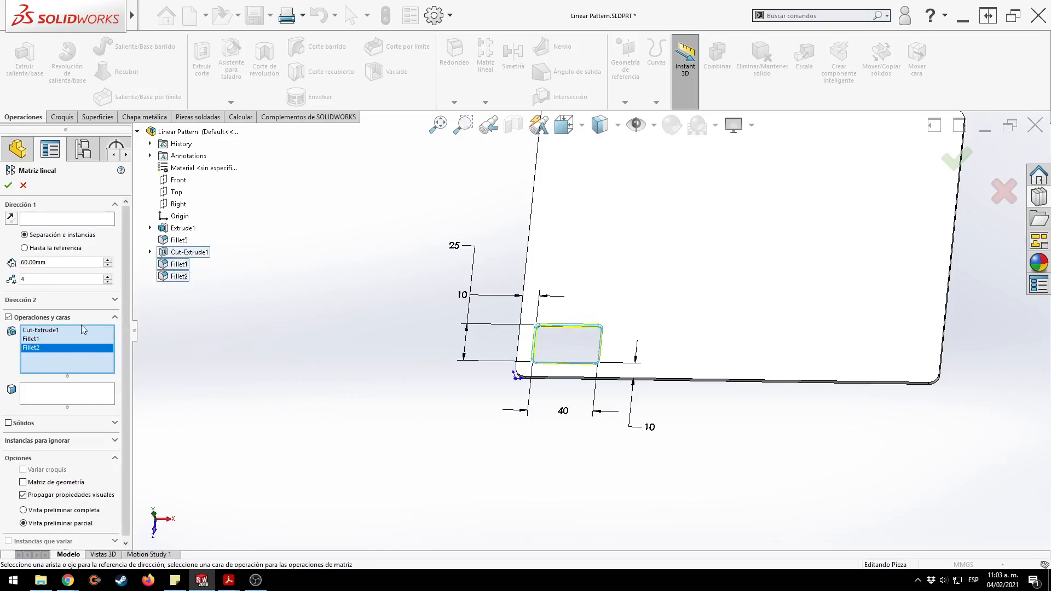
{"action": "left_click", "coordinate": [101, 220]}
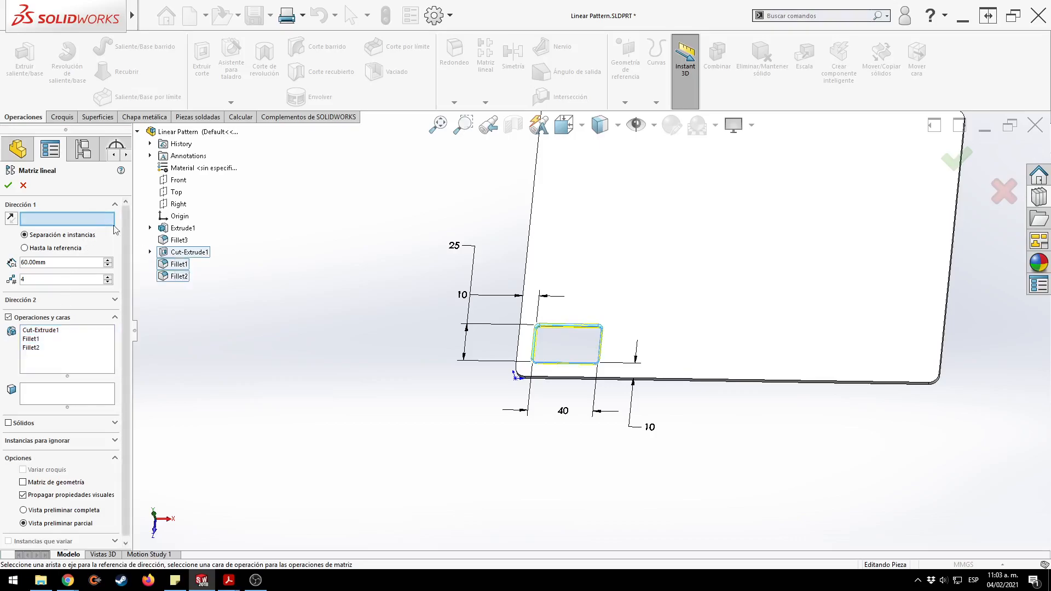
{"action": "left_click", "coordinate": [682, 379]}
Auto-size the features list and remove Fillet2, Fillet1 and Cut-Extrude1 from the features to repeat.
{"action": "right_click", "coordinate": [81, 362]}
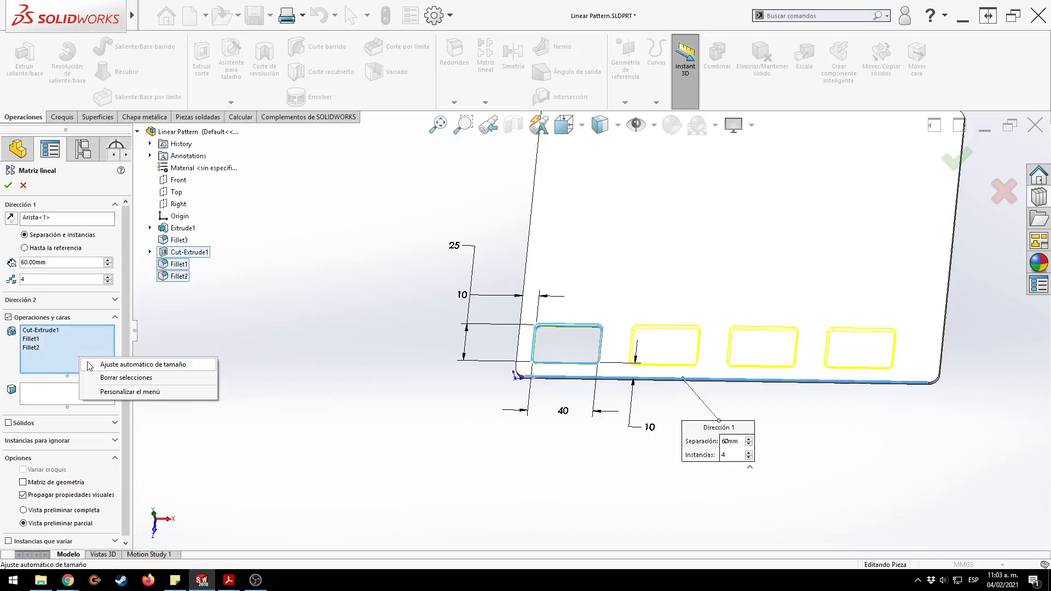
{"action": "left_click", "coordinate": [92, 368]}
{"action": "right_click", "coordinate": [92, 353]}
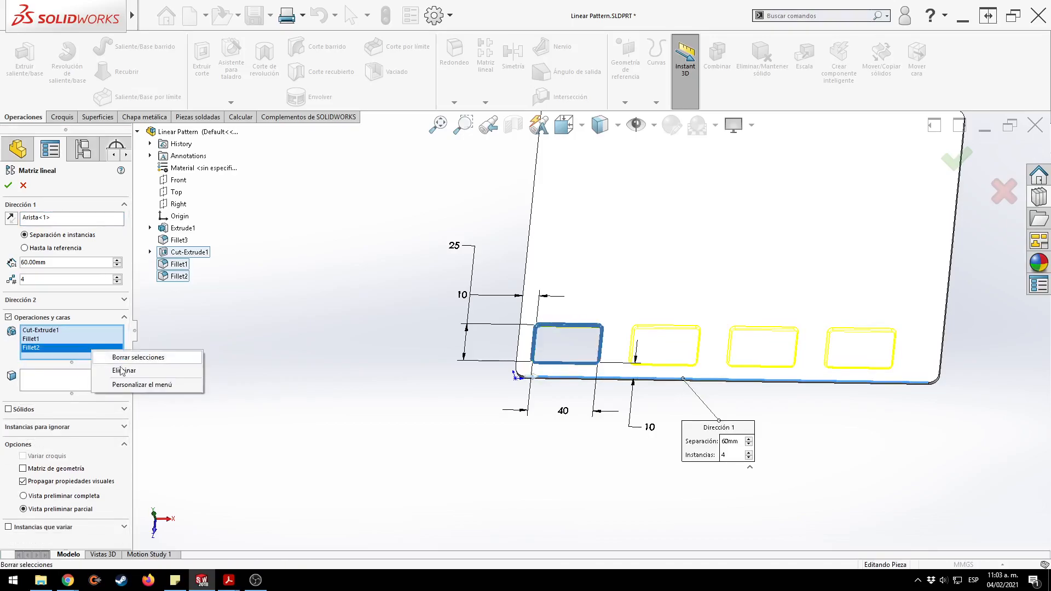
{"action": "left_click", "coordinate": [124, 370]}
{"action": "right_click", "coordinate": [71, 337]}
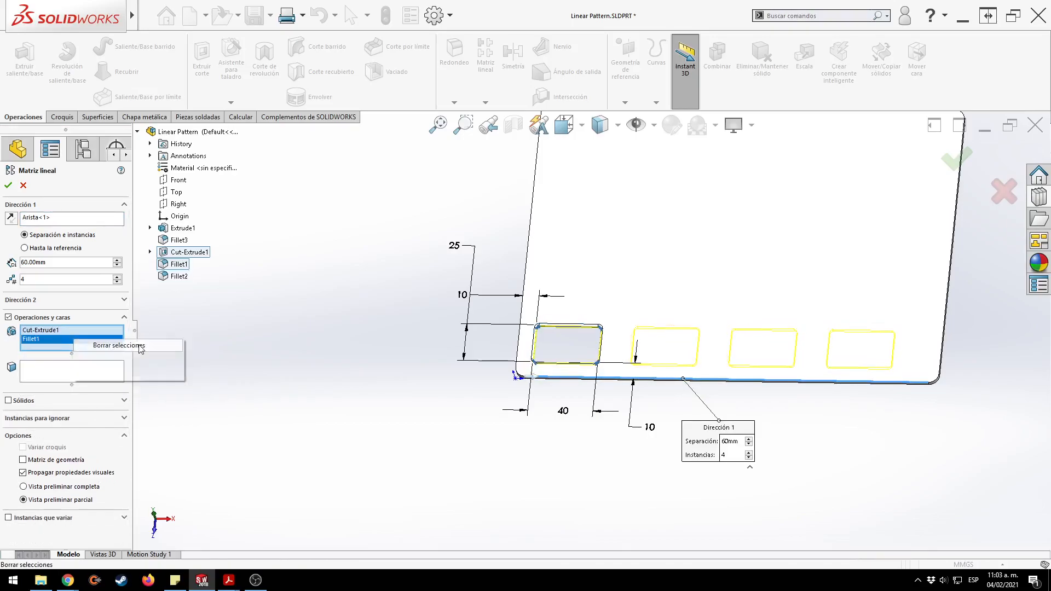
{"action": "left_click", "coordinate": [101, 346]}
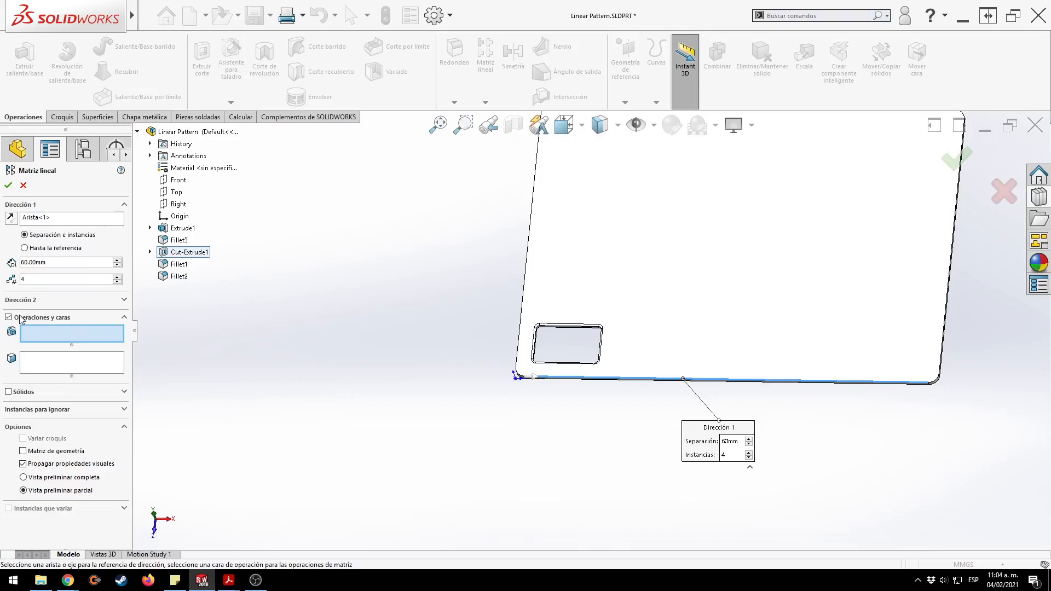
Switch the pattern from features and faces to solid bodies and pick the whole plate as the body to repeat.
{"action": "key", "text": "ctrl"}
{"action": "left_click", "coordinate": [119, 390]}
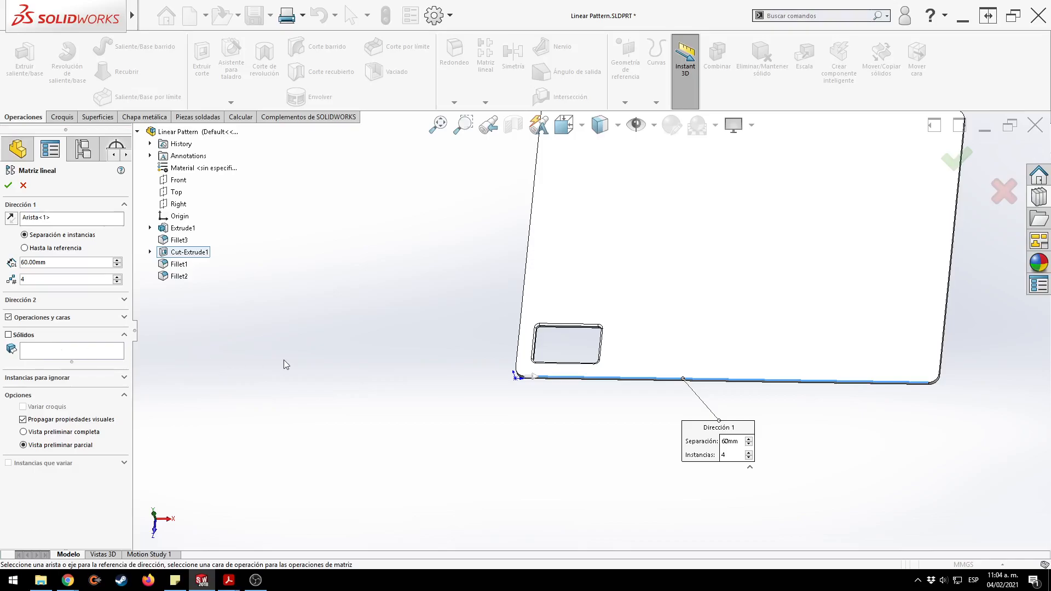
{"action": "left_click", "coordinate": [8, 335]}
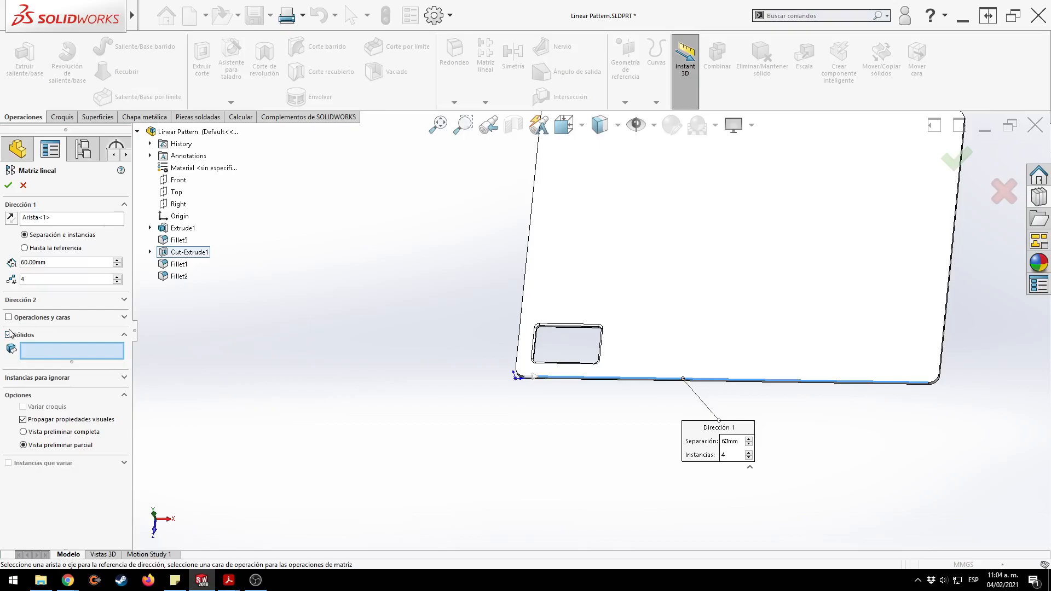
{"action": "key", "text": "ctrl"}
{"action": "key", "text": "ctrl"}
{"action": "key", "text": "ctrl"}
{"action": "left_click", "coordinate": [659, 296]}
{"action": "scroll", "coordinate": [640, 292], "scroll_direction": "down", "scroll_amount": 1}
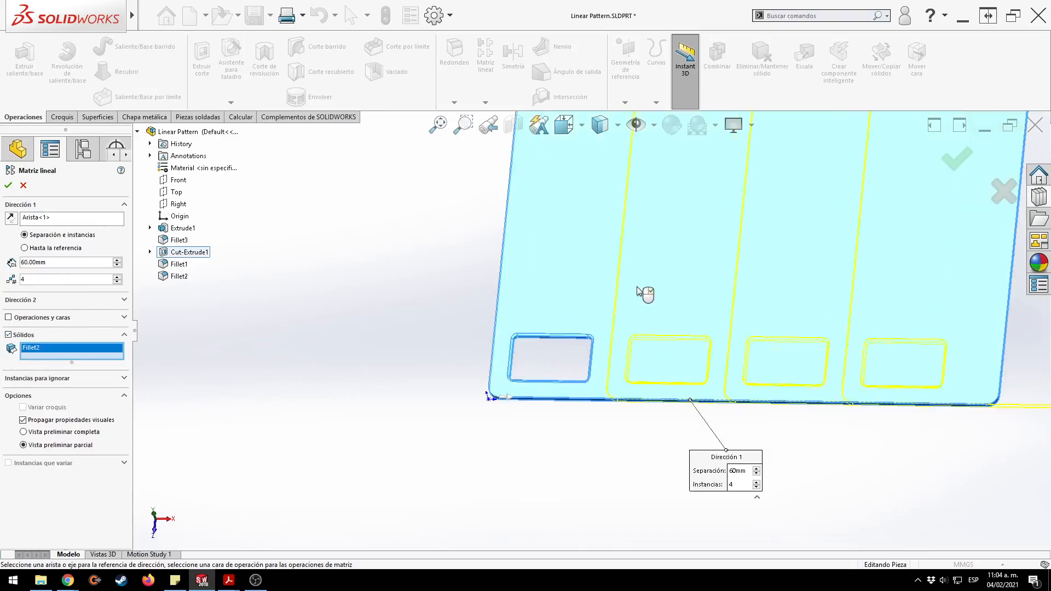
{"action": "scroll", "coordinate": [644, 293], "scroll_direction": "up", "scroll_amount": 4}
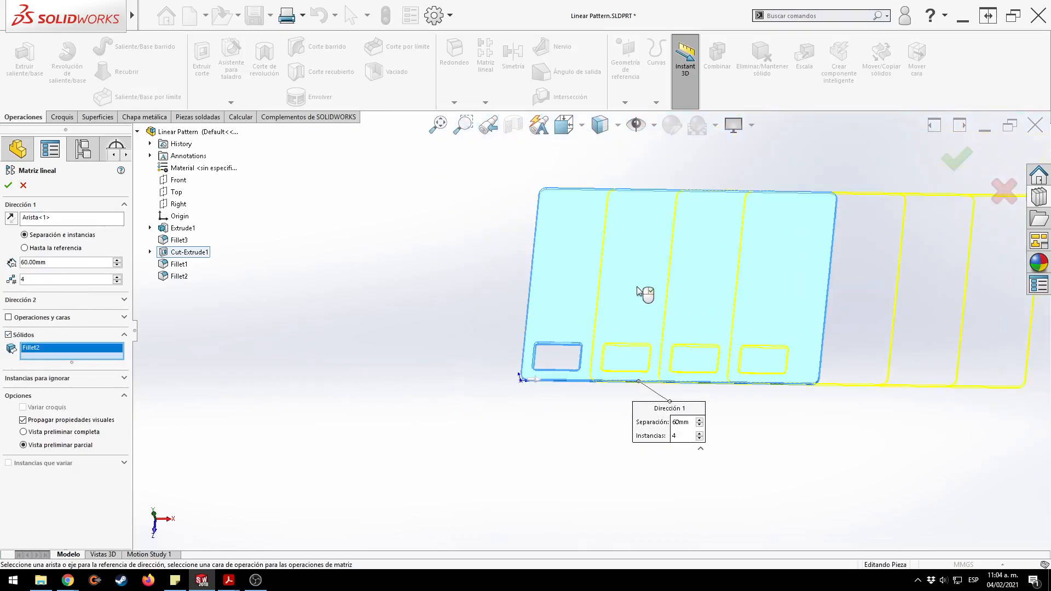
Set the spacing along the first direction to 300 mm and accept the linear pattern of the plate body.
{"action": "left_click", "coordinate": [118, 260]}
{"action": "left_click", "coordinate": [117, 260]}
{"action": "left_click", "coordinate": [117, 260]}
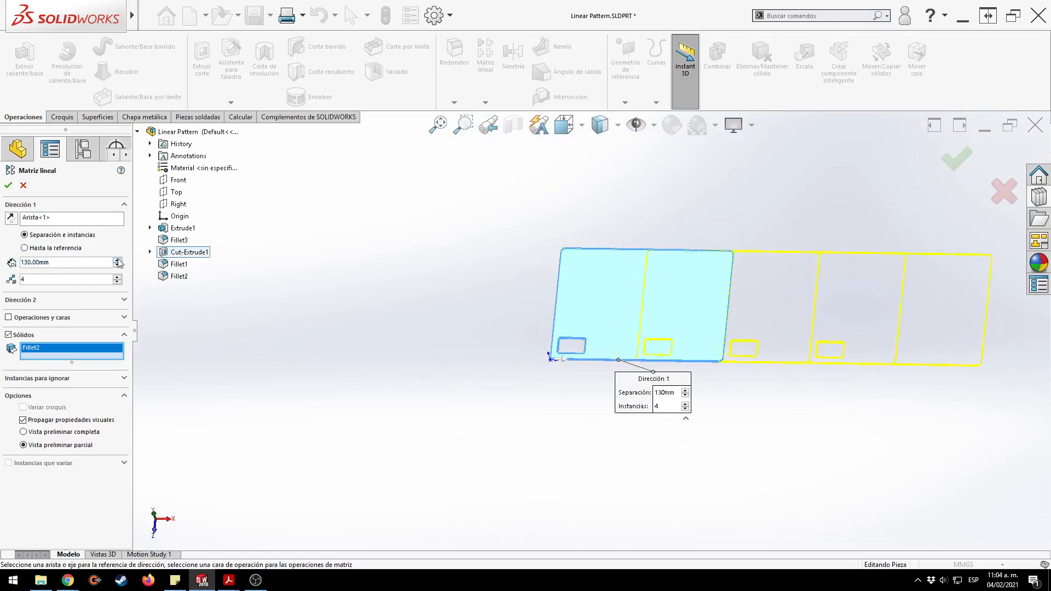
{"action": "left_click", "coordinate": [117, 260]}
{"action": "left_click", "coordinate": [117, 261]}
{"action": "left_click", "coordinate": [117, 261]}
{"action": "left_click", "coordinate": [118, 260]}
{"action": "left_click", "coordinate": [117, 261]}
{"action": "left_click", "coordinate": [118, 261]}
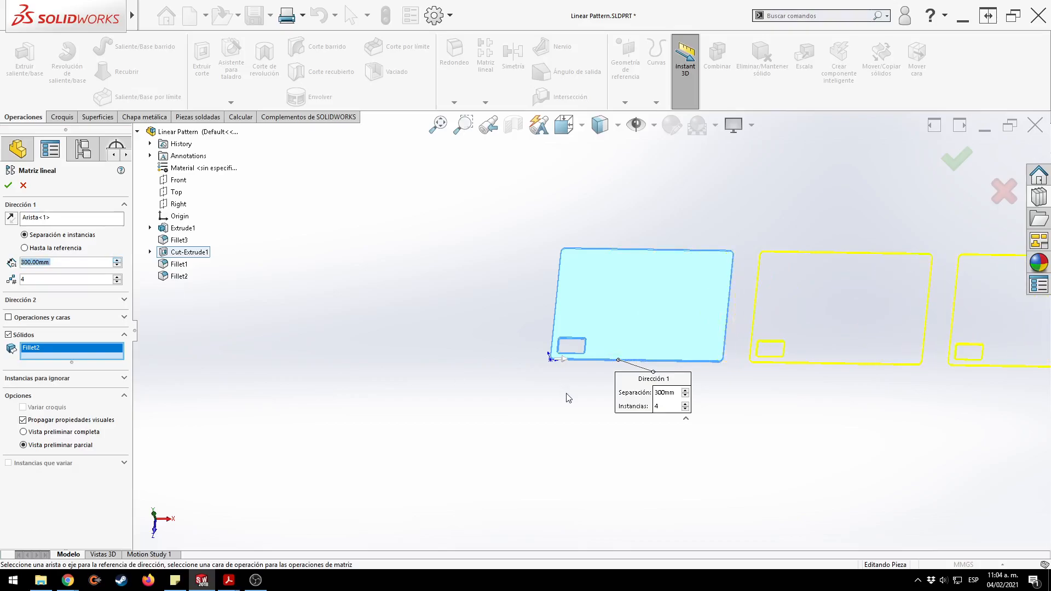
{"action": "scroll", "coordinate": [820, 367], "scroll_direction": "down", "scroll_amount": 3}
{"action": "scroll", "coordinate": [820, 367], "scroll_direction": "up", "scroll_amount": 8}
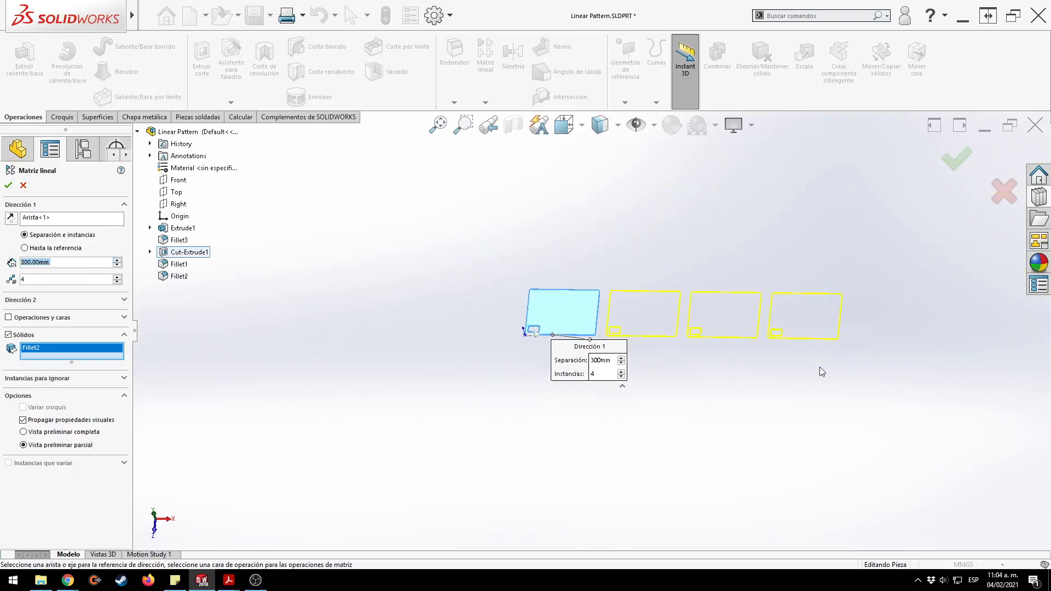
{"action": "left_click", "coordinate": [976, 155]}
Examine each solid body of the part one by one in an isometric view.
{"action": "key", "text": "ctrl+7"}
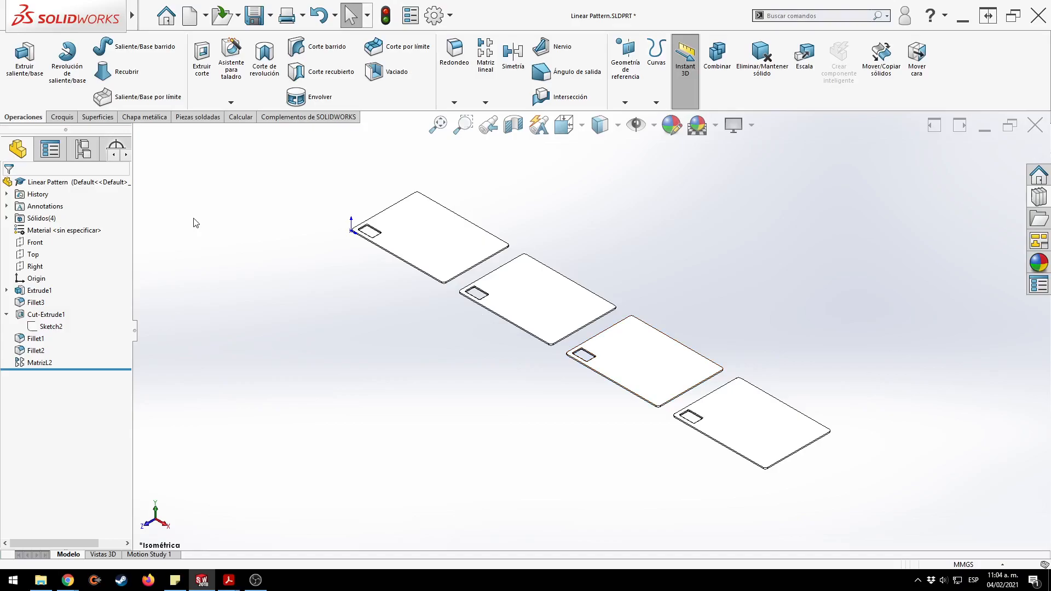
{"action": "left_click", "coordinate": [6, 218]}
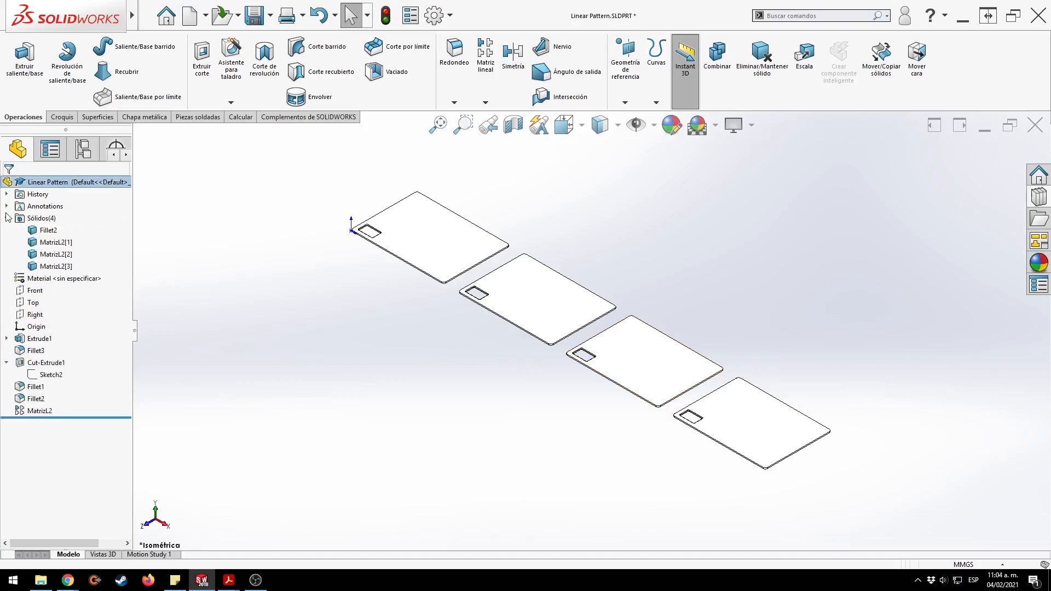
{"action": "left_click", "coordinate": [50, 230]}
{"action": "left_click", "coordinate": [46, 242]}
{"action": "left_click", "coordinate": [43, 254]}
{"action": "left_click", "coordinate": [37, 267]}
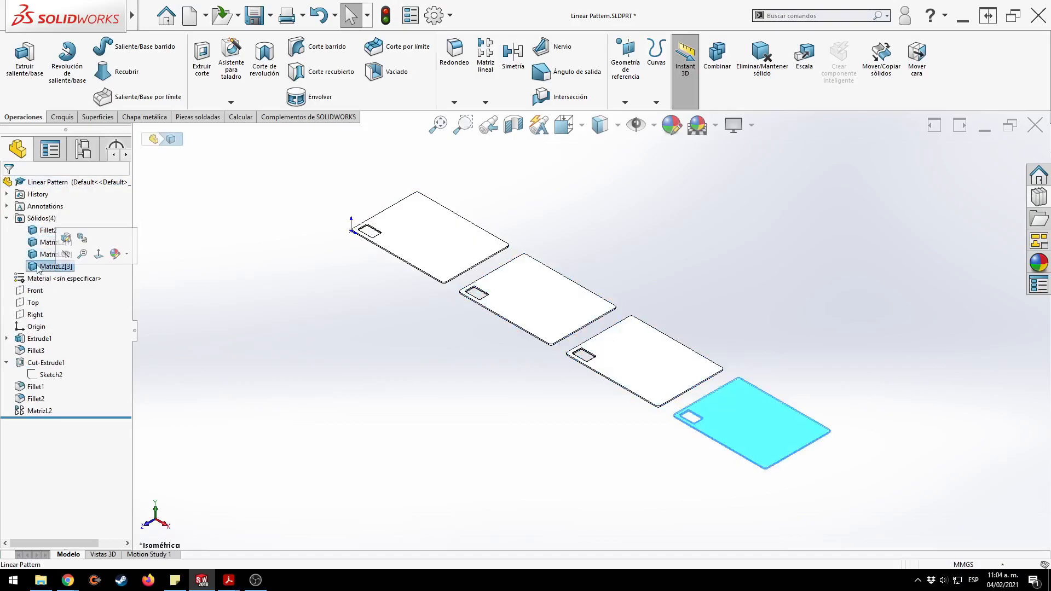
{"action": "left_click", "coordinate": [6, 218]}
Edit the body pattern to repeat Cut-Extrude1 instead of the solid body, with a spacing of 60 mm.
{"action": "left_click", "coordinate": [39, 362]}
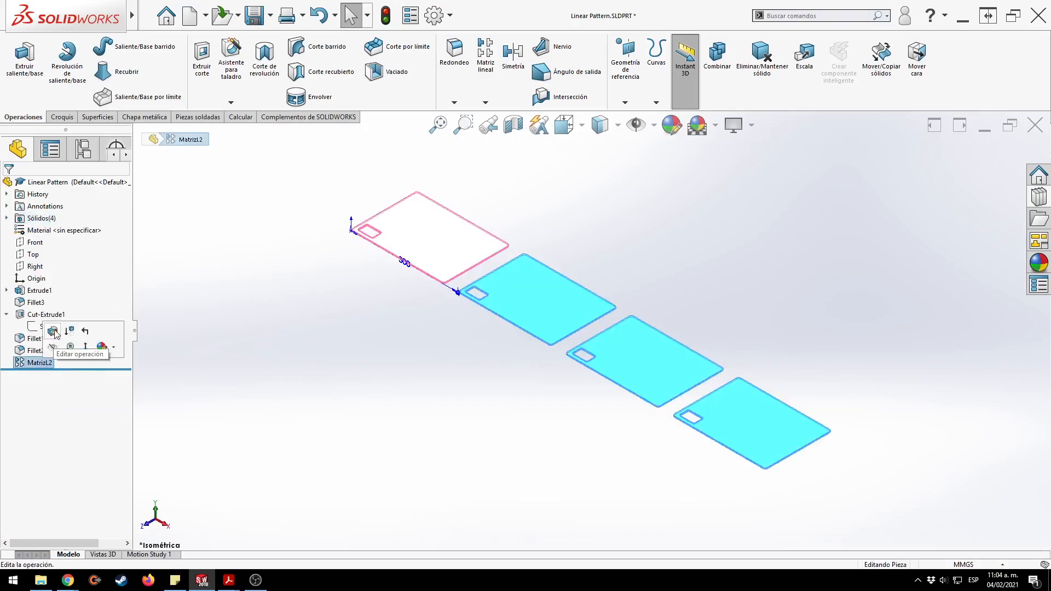
{"action": "left_click", "coordinate": [53, 331]}
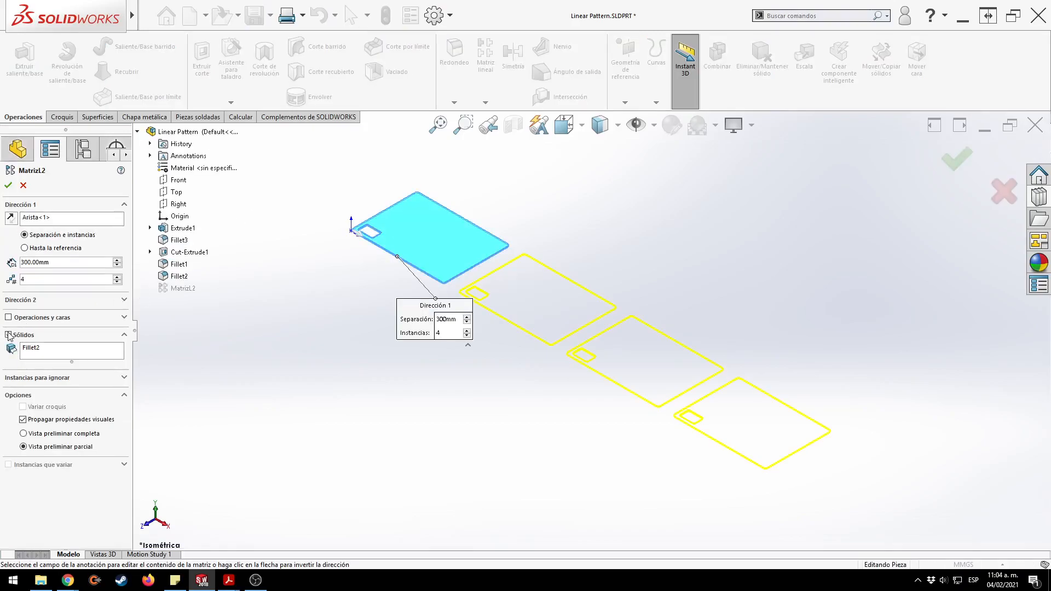
{"action": "left_click", "coordinate": [8, 335]}
{"action": "left_click", "coordinate": [8, 317]}
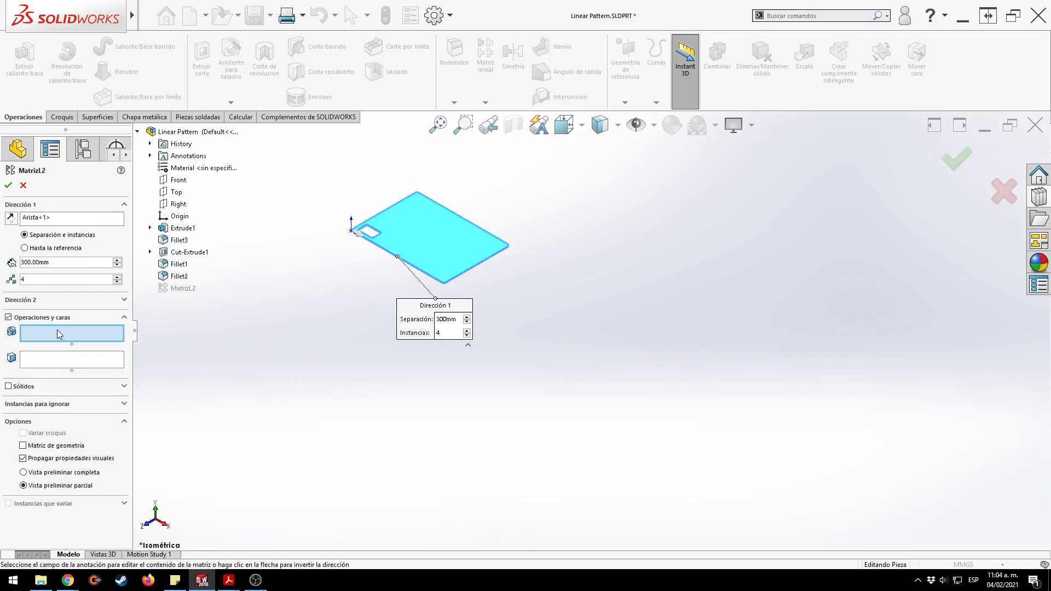
{"action": "left_click", "coordinate": [197, 252]}
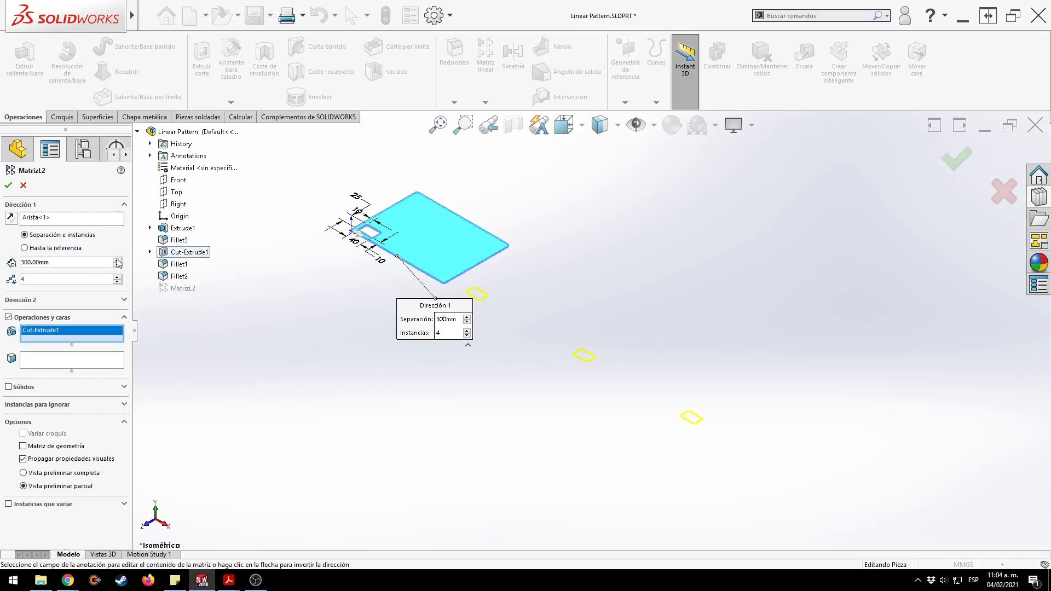
{"action": "left_click", "coordinate": [88, 262]}
{"action": "type", "text": "60"}
{"action": "key", "text": "Return"}
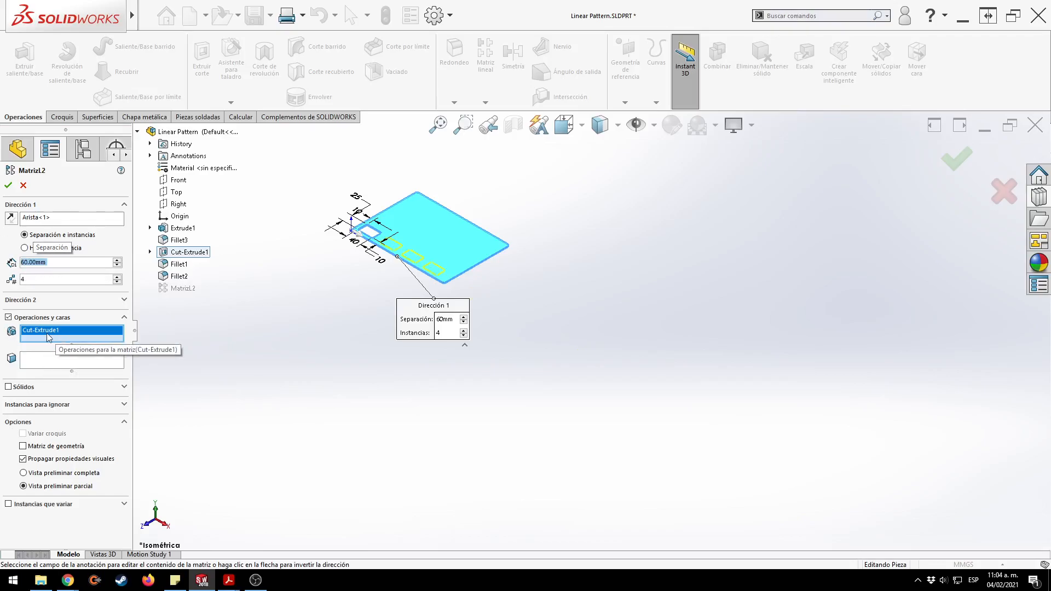
Add two rounded corner faces of the pocket as faces to repeat alongside Cut-Extrude1 and try to accept the pattern.
{"action": "left_click_drag", "start_coordinate": [71, 344], "coordinate": [71, 349]}
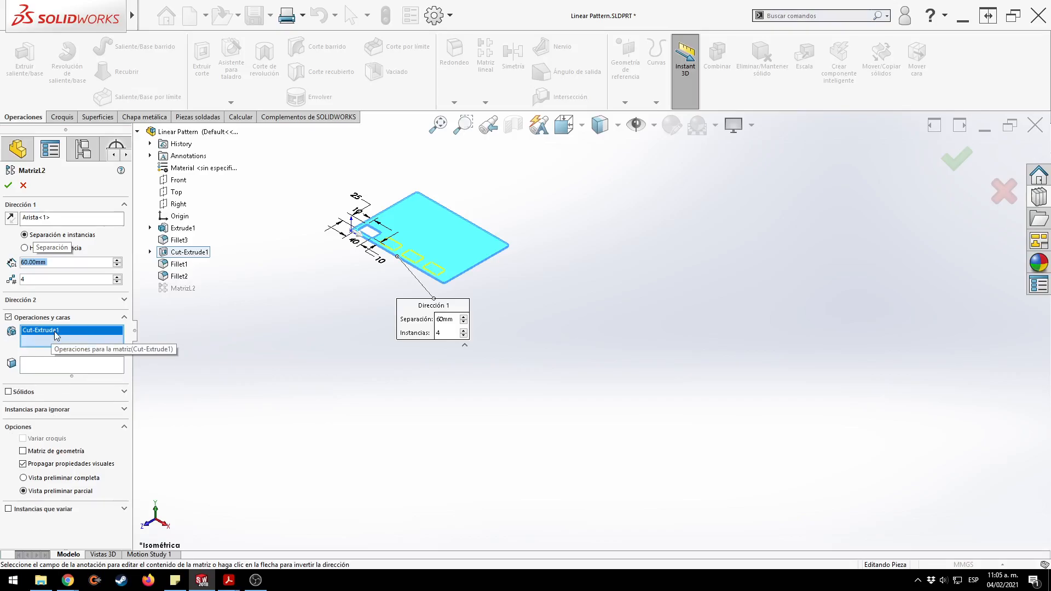
{"action": "left_click", "coordinate": [43, 364]}
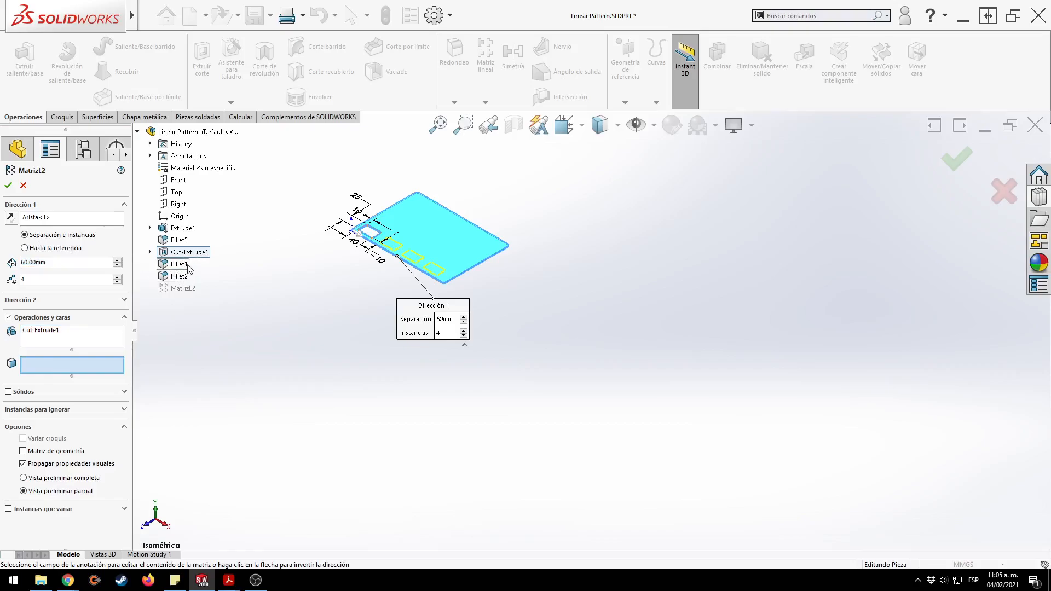
{"action": "scroll", "coordinate": [376, 246], "scroll_direction": "up", "scroll_amount": 2}
{"action": "scroll", "coordinate": [498, 294], "scroll_direction": "down", "scroll_amount": 6}
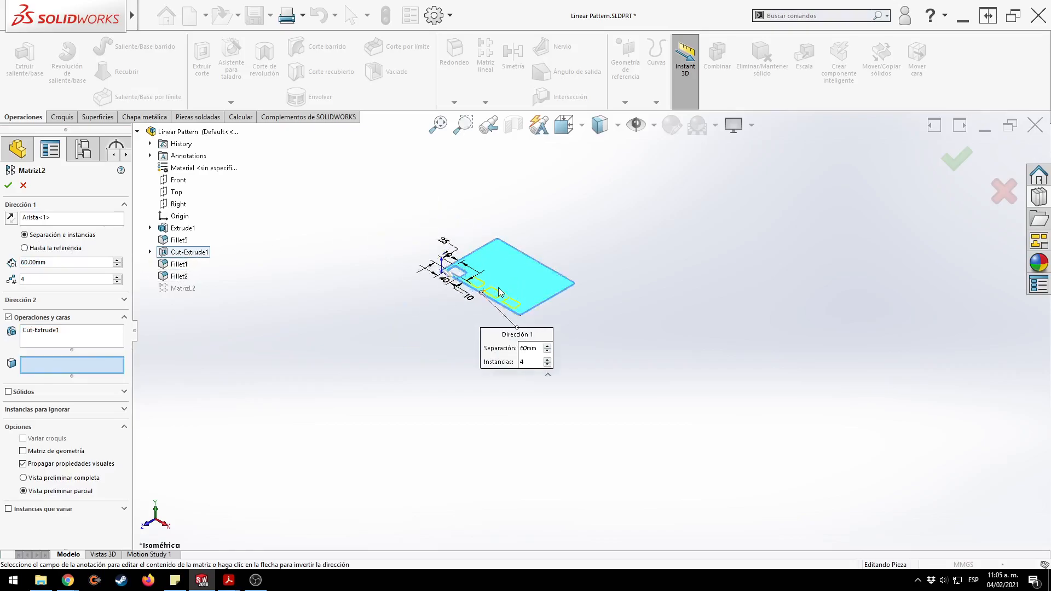
{"action": "scroll", "coordinate": [472, 282], "scroll_direction": "down", "scroll_amount": 6}
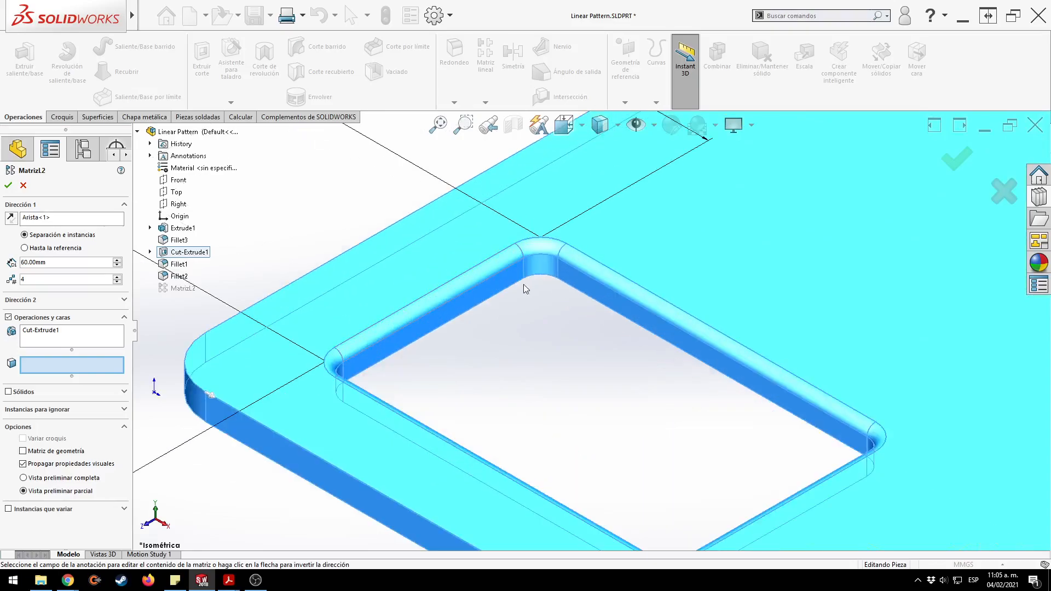
{"action": "left_click", "coordinate": [541, 267]}
{"action": "scroll", "coordinate": [561, 300], "scroll_direction": "up", "scroll_amount": 4}
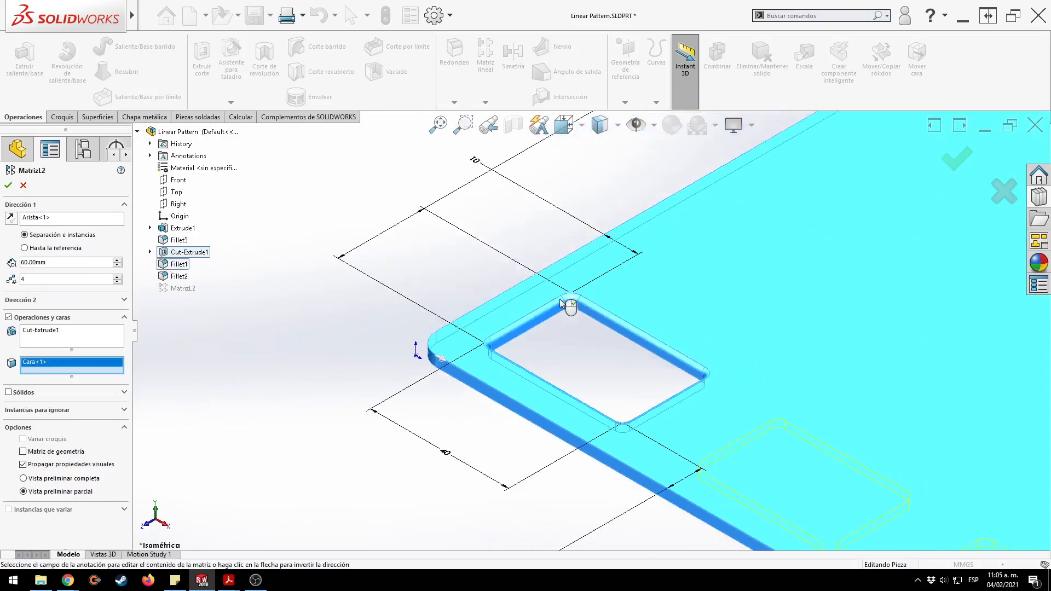
{"action": "scroll", "coordinate": [539, 328], "scroll_direction": "up", "scroll_amount": 1}
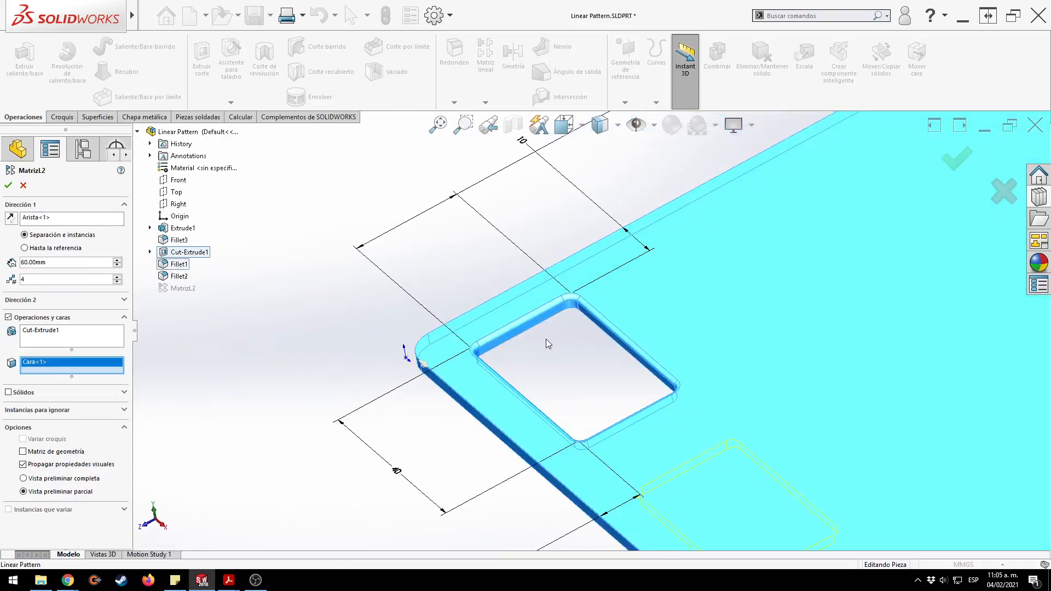
{"action": "middle_click_drag", "start_coordinate": [546, 339], "coordinate": [914, 203]}
{"action": "left_click", "coordinate": [474, 353]}
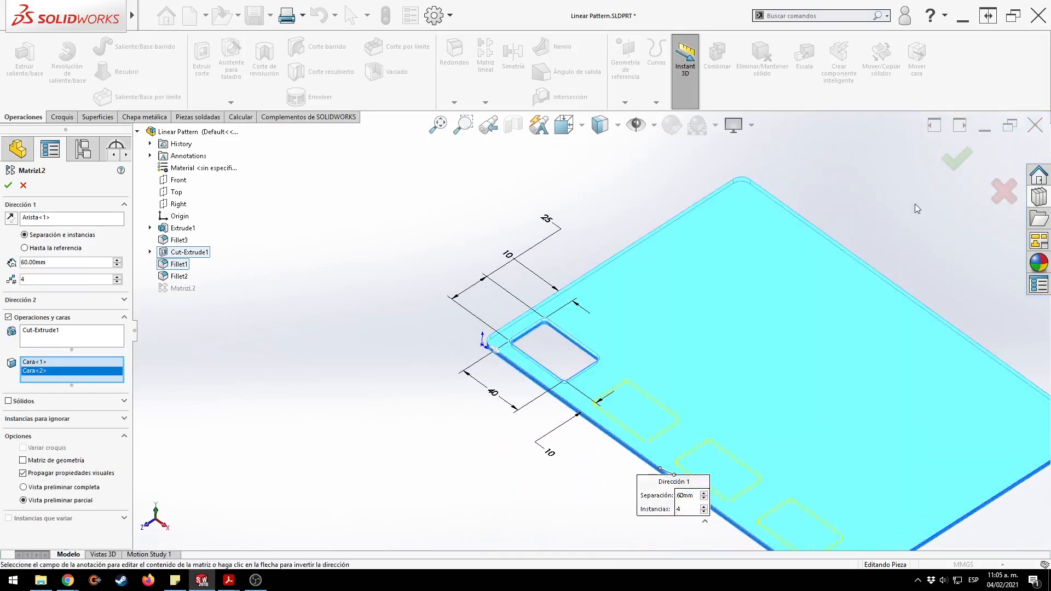
{"action": "left_click", "coordinate": [953, 162]}
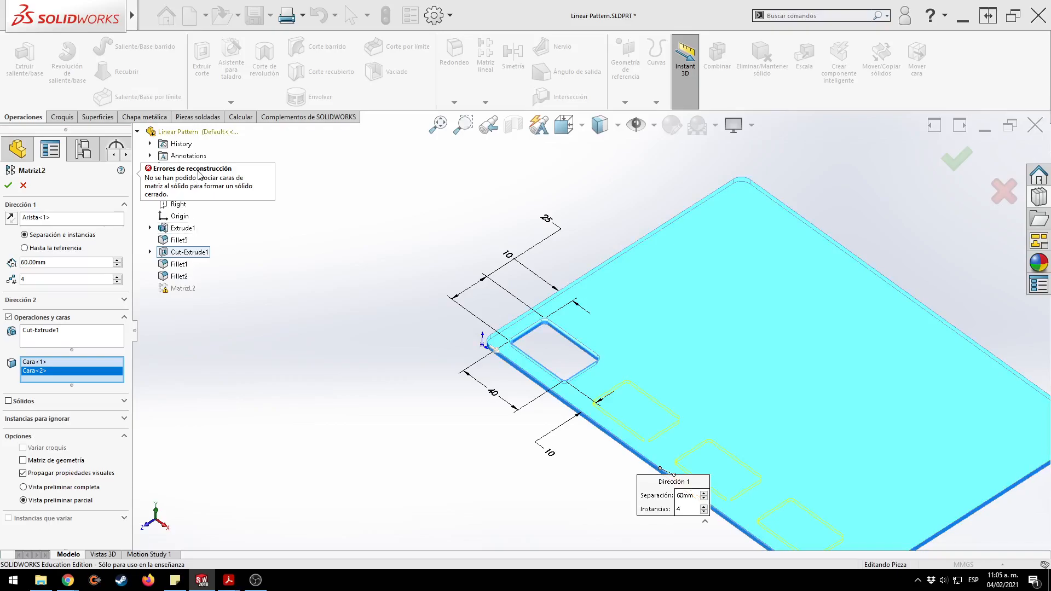
Clear the pattern's features and faces lists and cancel the edit.
{"action": "right_click", "coordinate": [61, 342]}
{"action": "left_click", "coordinate": [104, 358]}
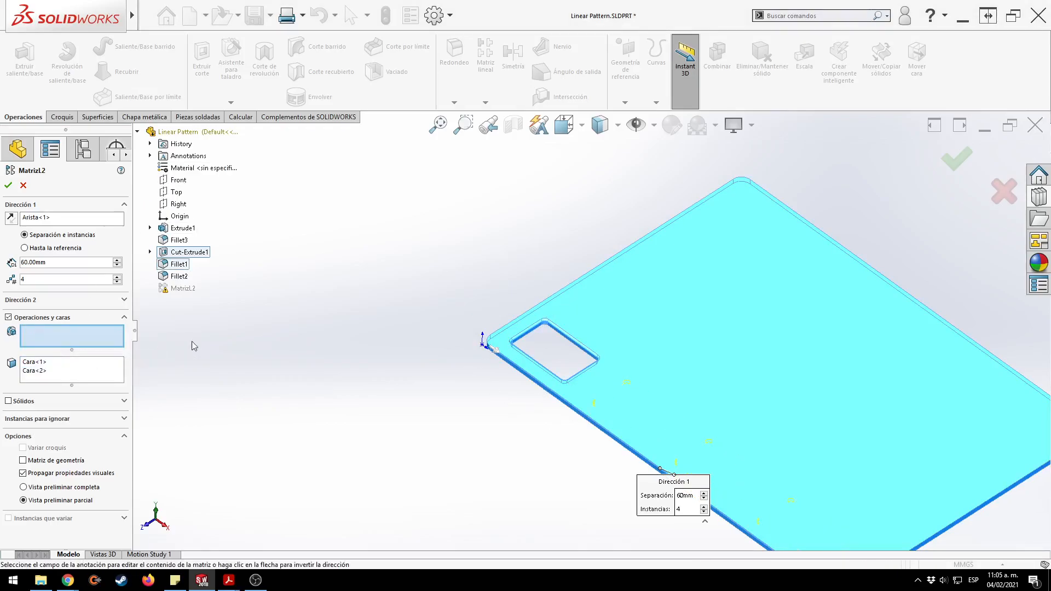
{"action": "right_click", "coordinate": [77, 366]}
{"action": "left_click", "coordinate": [104, 372]}
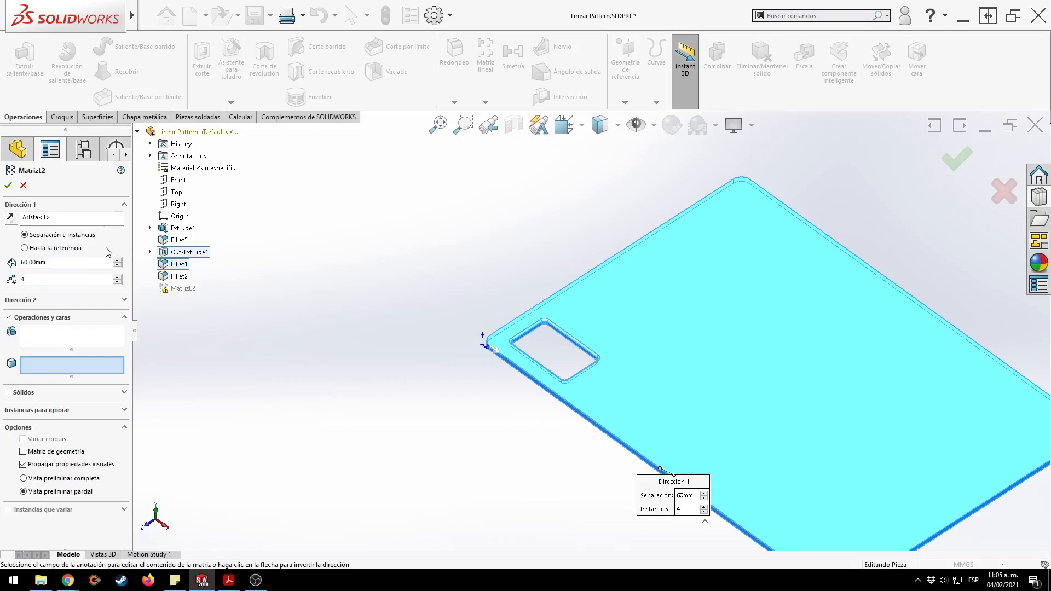
{"action": "key", "text": "ctrl+7"}
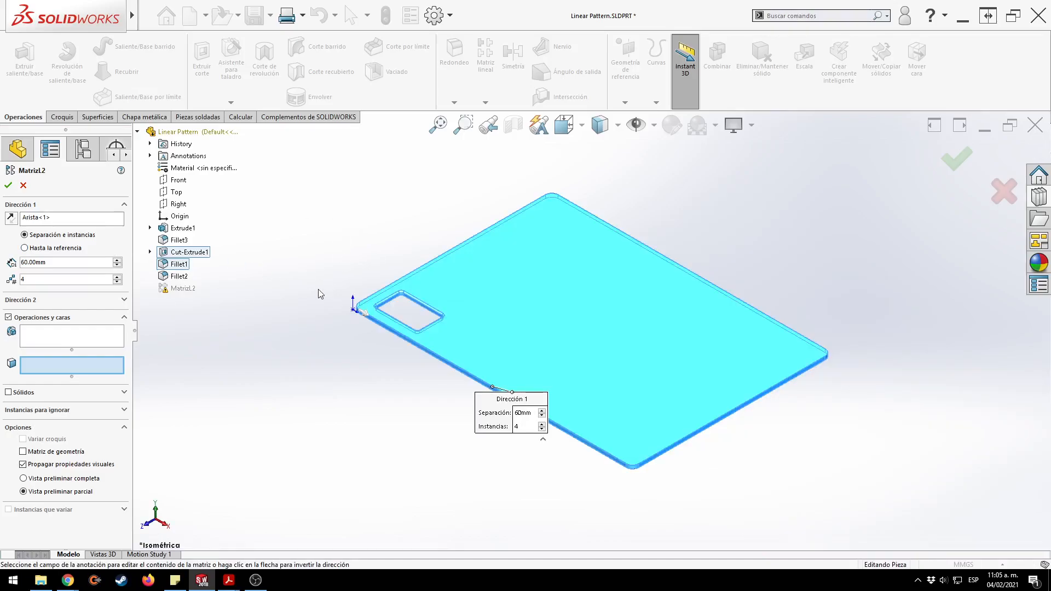
{"action": "key", "text": "Return"}
{"action": "key", "text": "Return"}
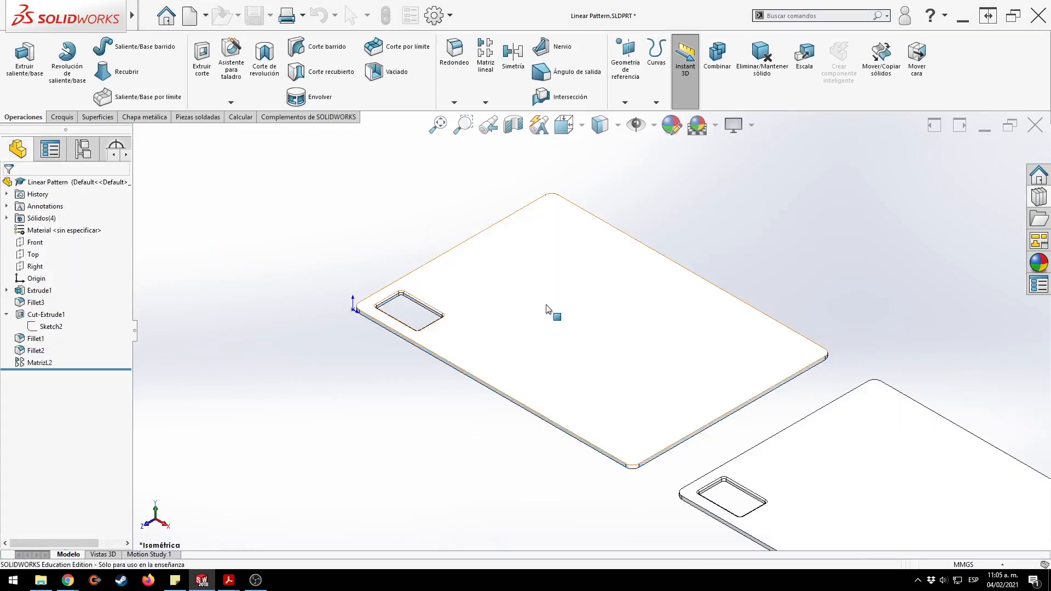
Delete the linear pattern of the plate body.
{"action": "left_click", "coordinate": [39, 362]}
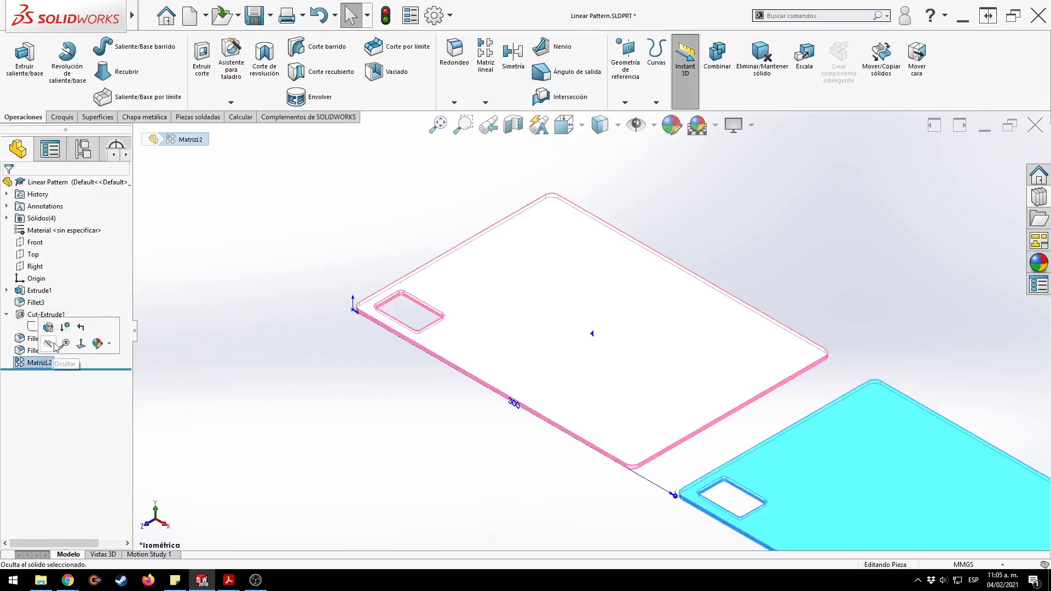
{"action": "key", "text": "Delete"}
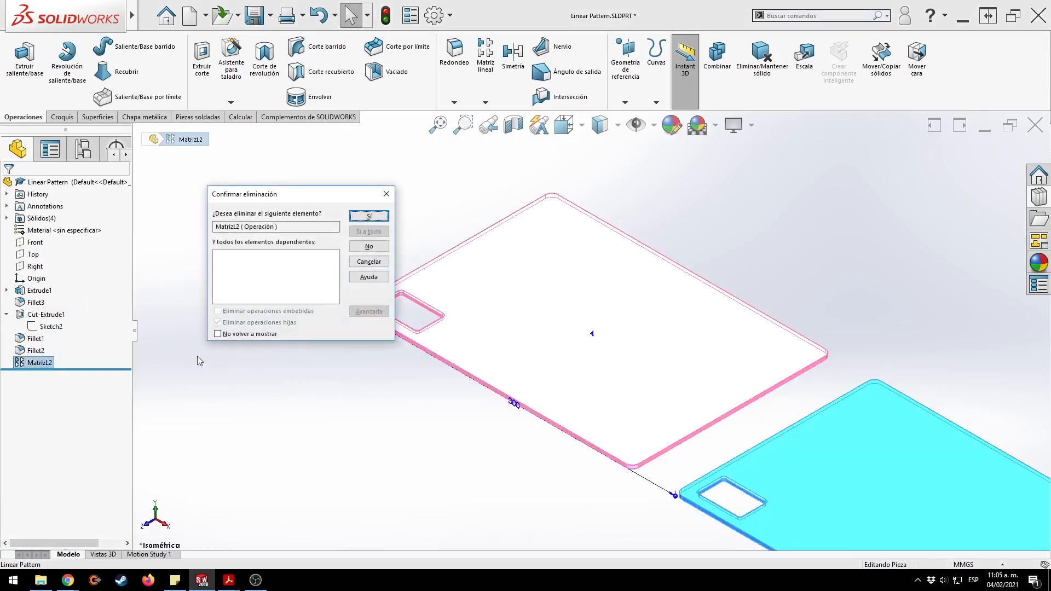
{"action": "left_click", "coordinate": [385, 218]}
Start a linear pattern and use the narrow side face along the plate's long edge nearest the pocket as direction 1.
{"action": "key", "text": "ctrl+5"}
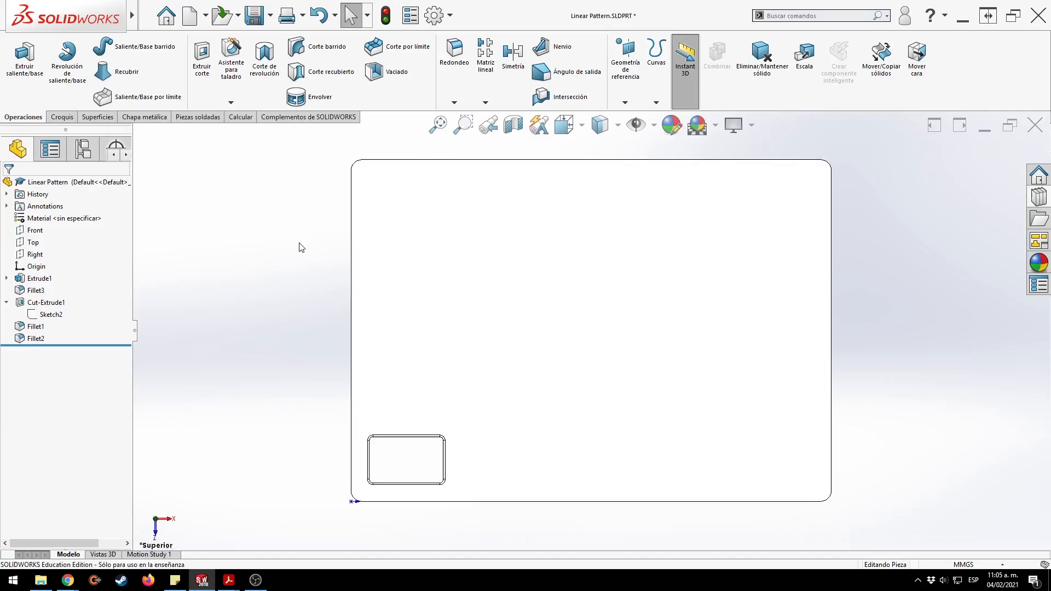
{"action": "left_click", "coordinate": [485, 54]}
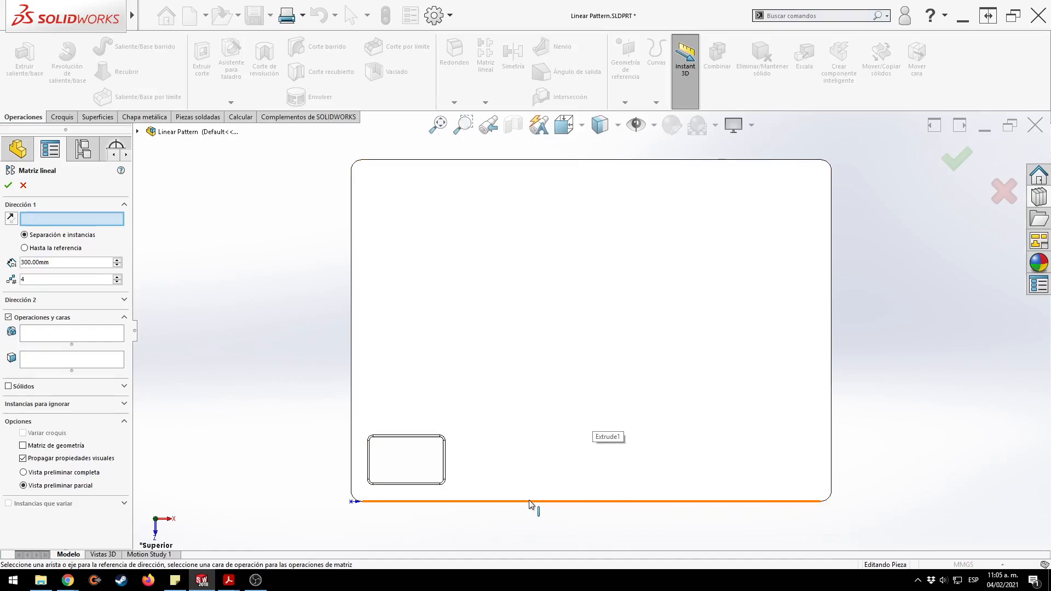
{"action": "middle_click_drag", "start_coordinate": [521, 516], "coordinate": [536, 452]}
{"action": "scroll", "coordinate": [544, 387], "scroll_direction": "down", "scroll_amount": 3}
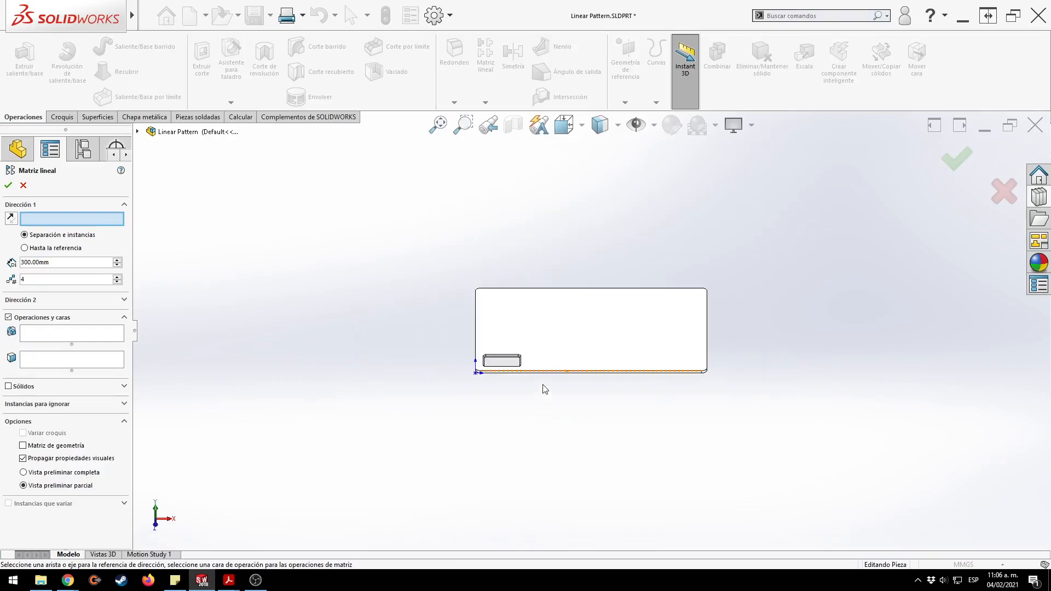
{"action": "scroll", "coordinate": [557, 383], "scroll_direction": "up", "scroll_amount": 5}
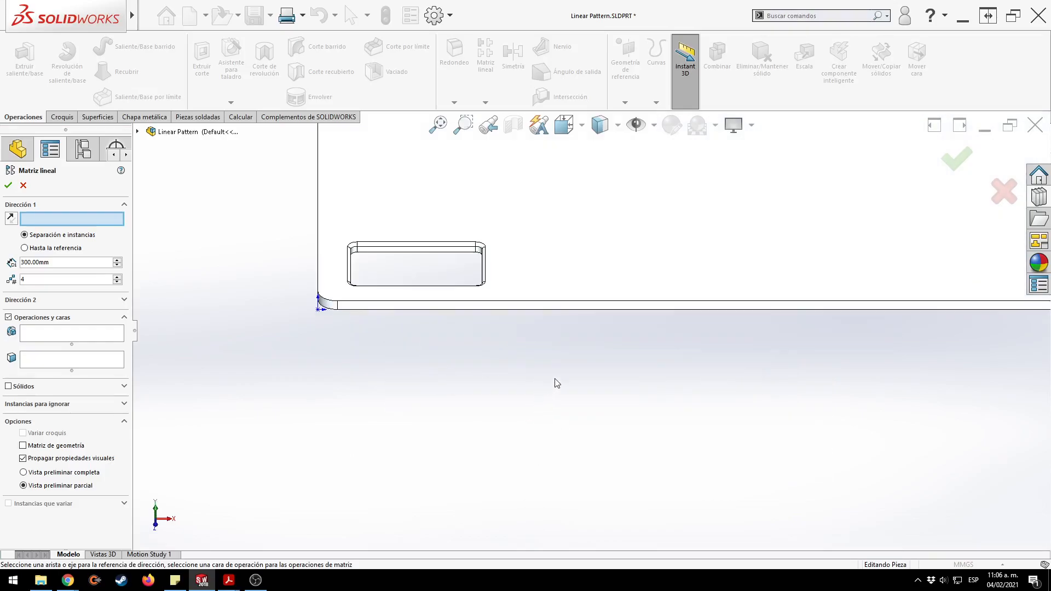
{"action": "left_click", "coordinate": [563, 305]}
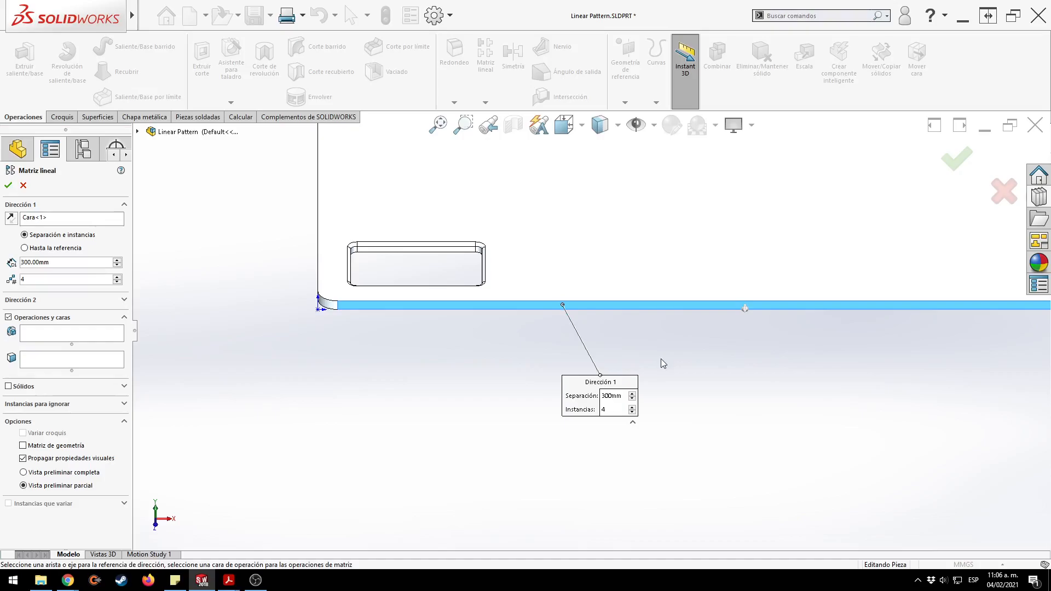
{"action": "scroll", "coordinate": [661, 359], "scroll_direction": "down", "scroll_amount": 1}
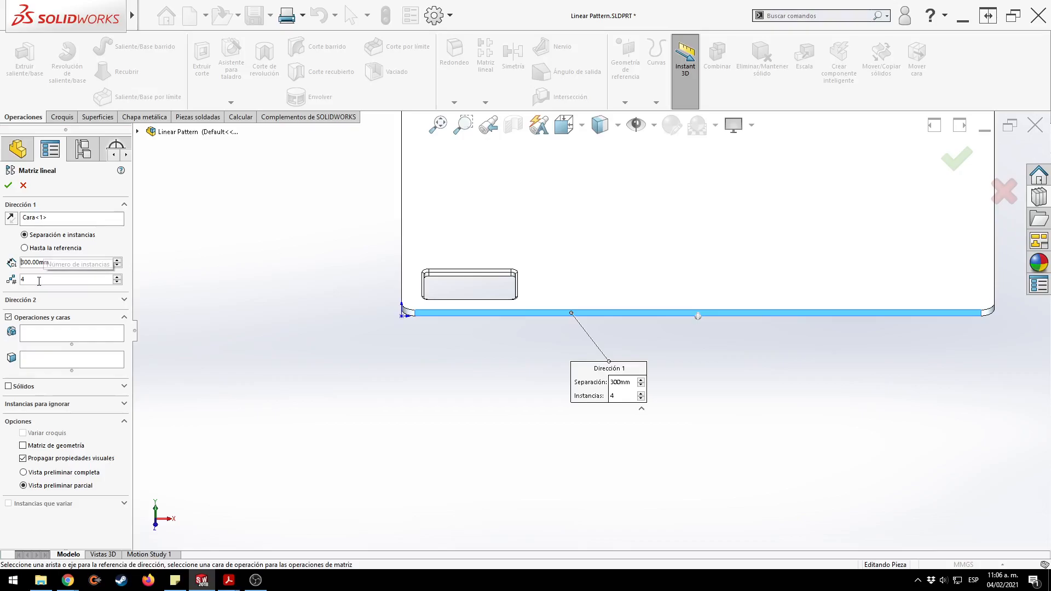
Enlarge the list of features to repeat and add Cut-Extrude1 and Fillet1 to it.
{"action": "left_click", "coordinate": [57, 330]}
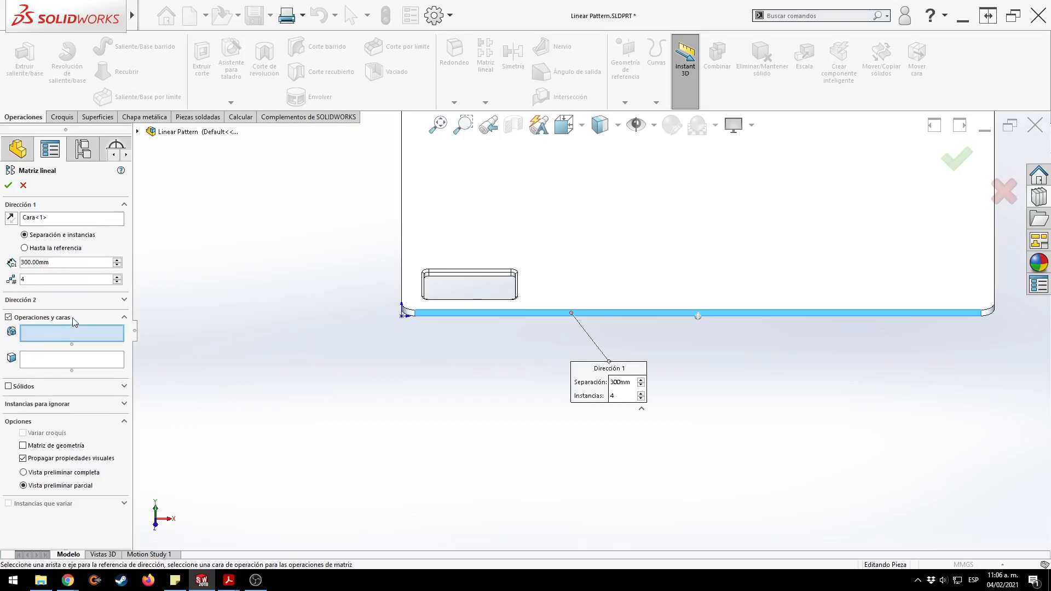
{"action": "key", "text": "alt+Tab"}
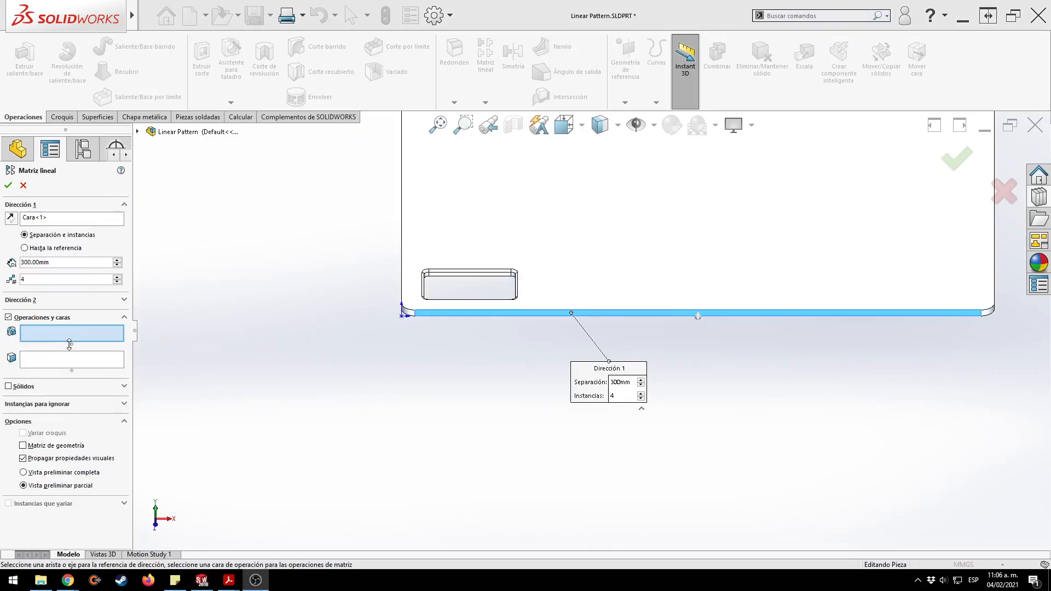
{"action": "left_click_drag", "start_coordinate": [69, 343], "coordinate": [67, 377]}
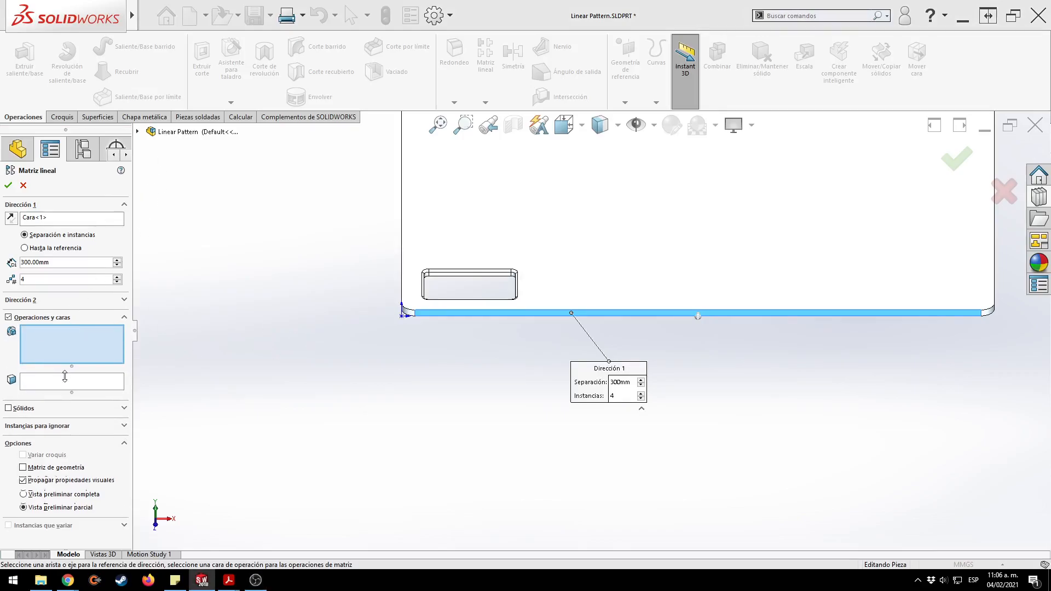
{"action": "left_click", "coordinate": [138, 132]}
{"action": "left_click", "coordinate": [196, 252]}
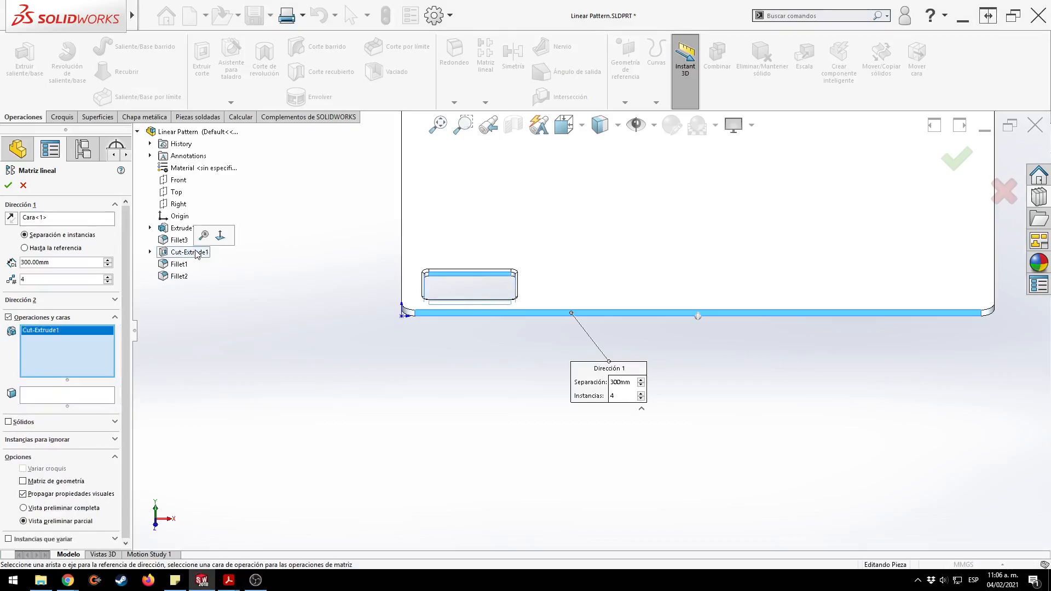
{"action": "left_click", "coordinate": [180, 264]}
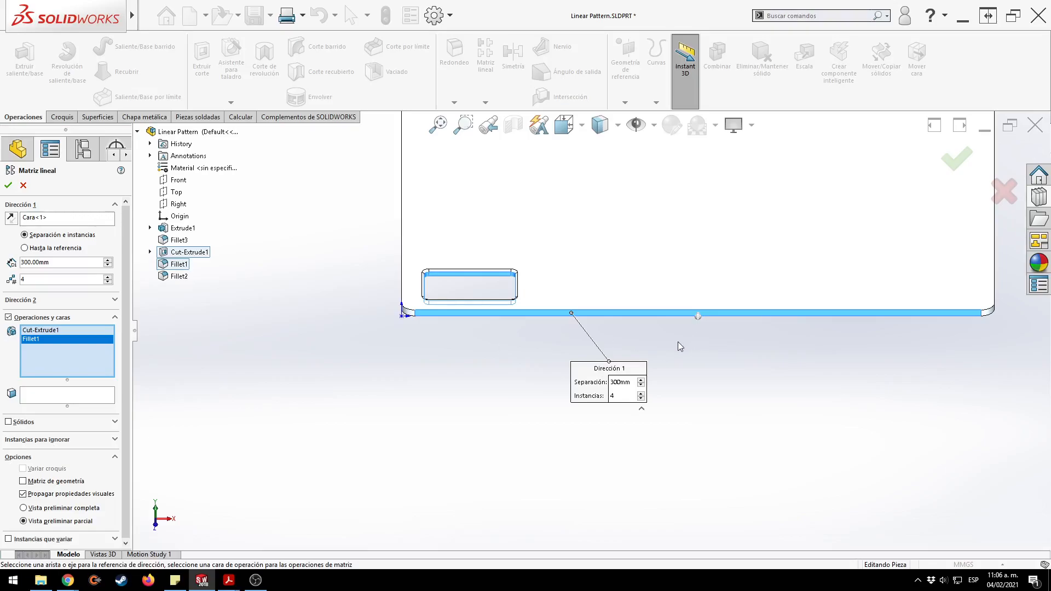
{"action": "middle_click_drag", "start_coordinate": [678, 343], "coordinate": [685, 430]}
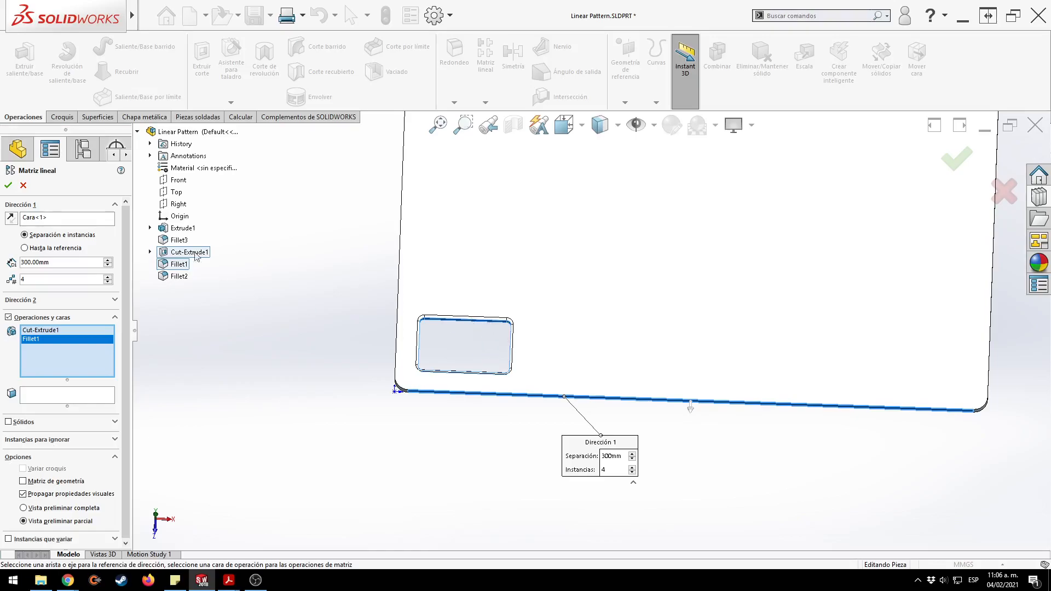
Set direction 1's spacing to 60 mm and reverse it so the pocket copies run across the plate.
{"action": "left_click", "coordinate": [11, 218]}
{"action": "left_click", "coordinate": [84, 265]}
{"action": "type", "text": "60"}
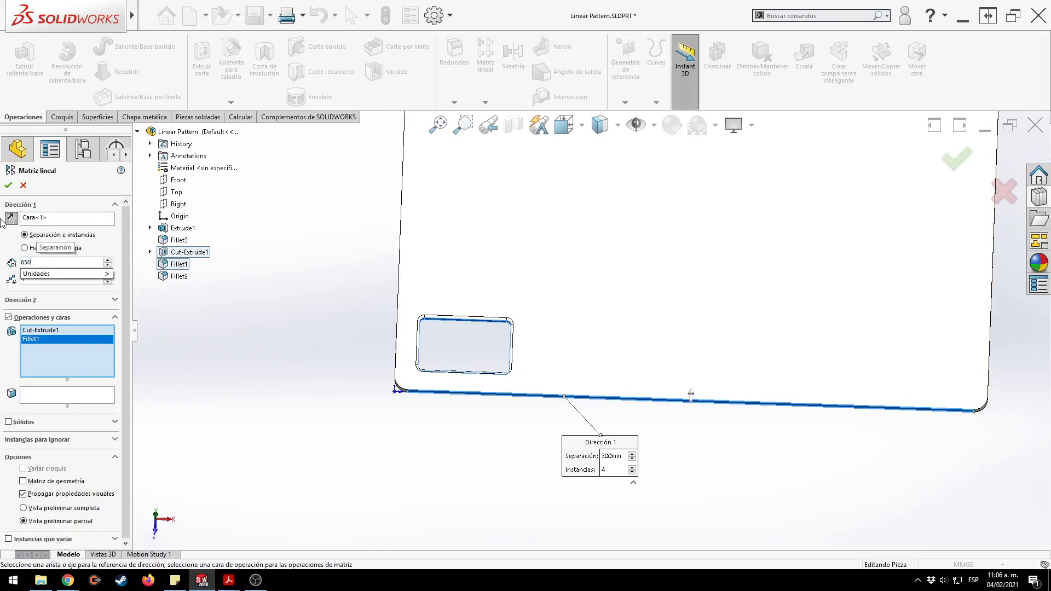
{"action": "key", "text": "Return"}
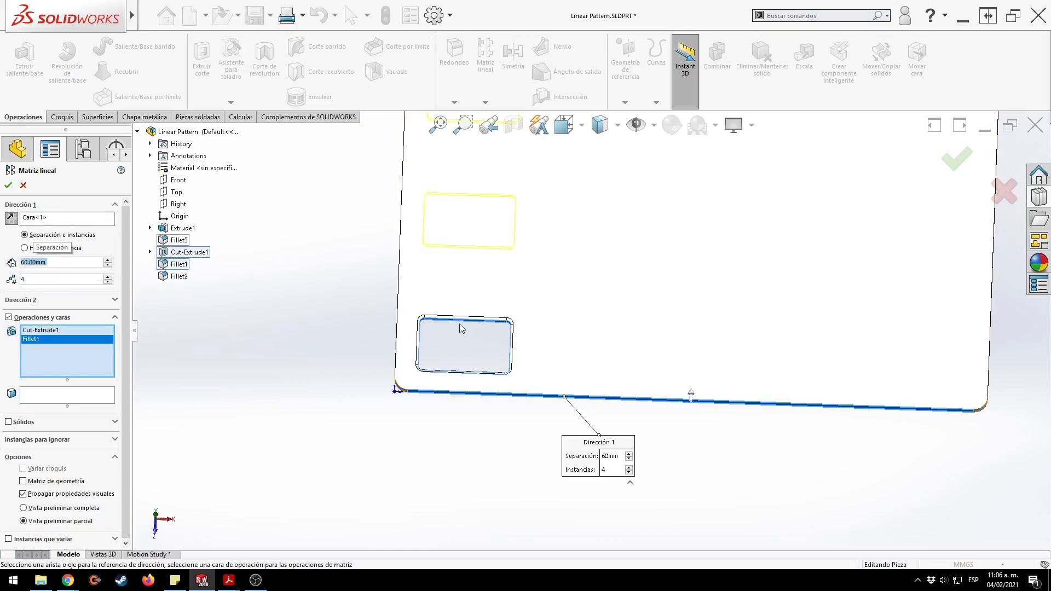
{"action": "scroll", "coordinate": [463, 328], "scroll_direction": "down", "scroll_amount": 2}
{"action": "scroll", "coordinate": [465, 337], "scroll_direction": "up", "scroll_amount": 3}
{"action": "scroll", "coordinate": [466, 337], "scroll_direction": "up", "scroll_amount": 2}
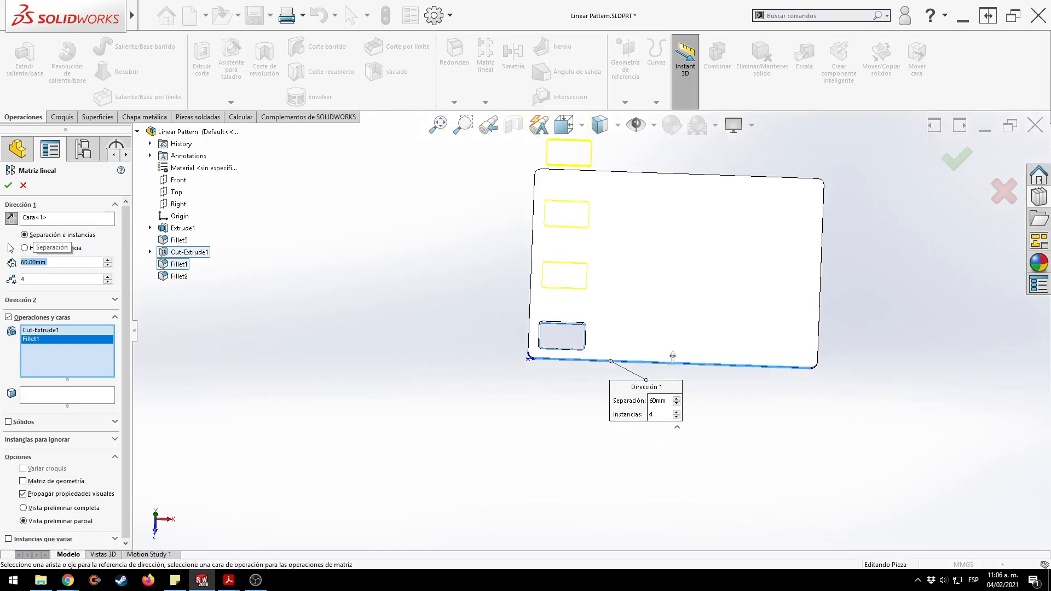
{"action": "left_click", "coordinate": [11, 220]}
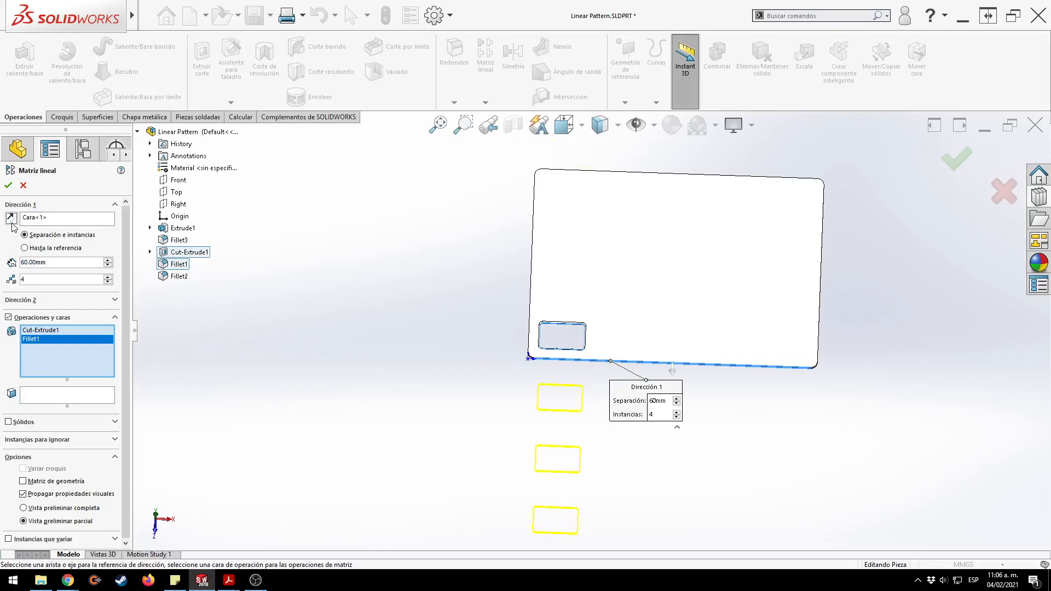
{"action": "left_click", "coordinate": [11, 220]}
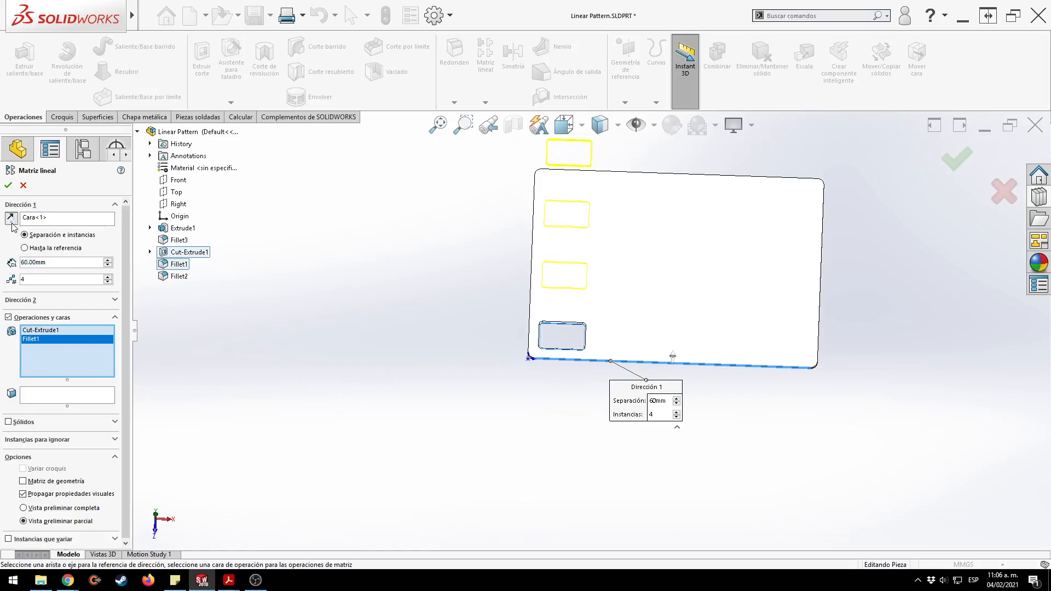
Replace the direction 1 face with the plate's long edge nearest the pocket, so the copies run along that edge.
{"action": "left_click", "coordinate": [43, 222]}
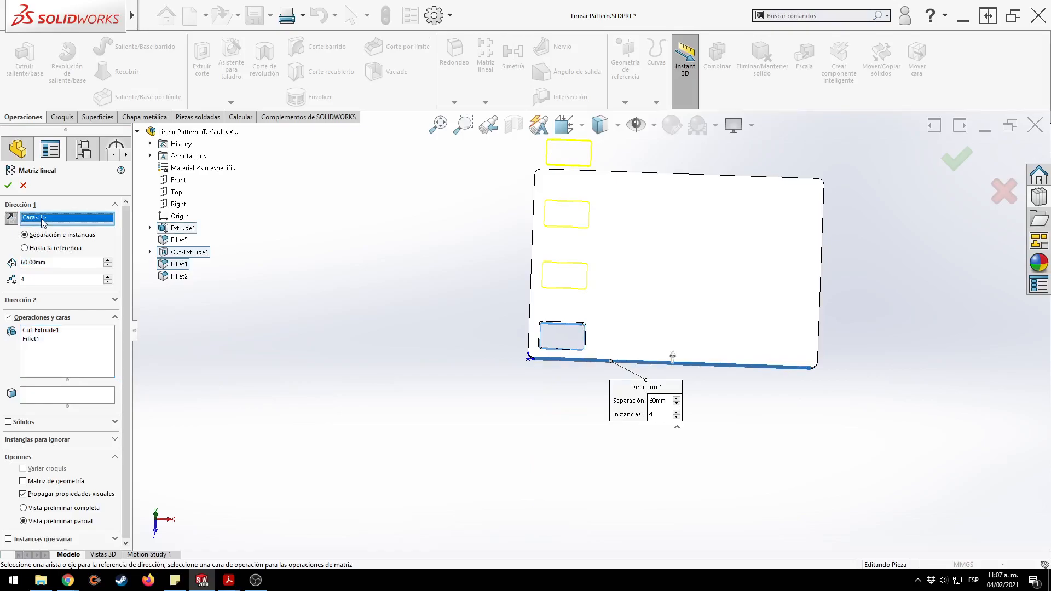
{"action": "right_click", "coordinate": [43, 222]}
{"action": "left_click", "coordinate": [61, 225]}
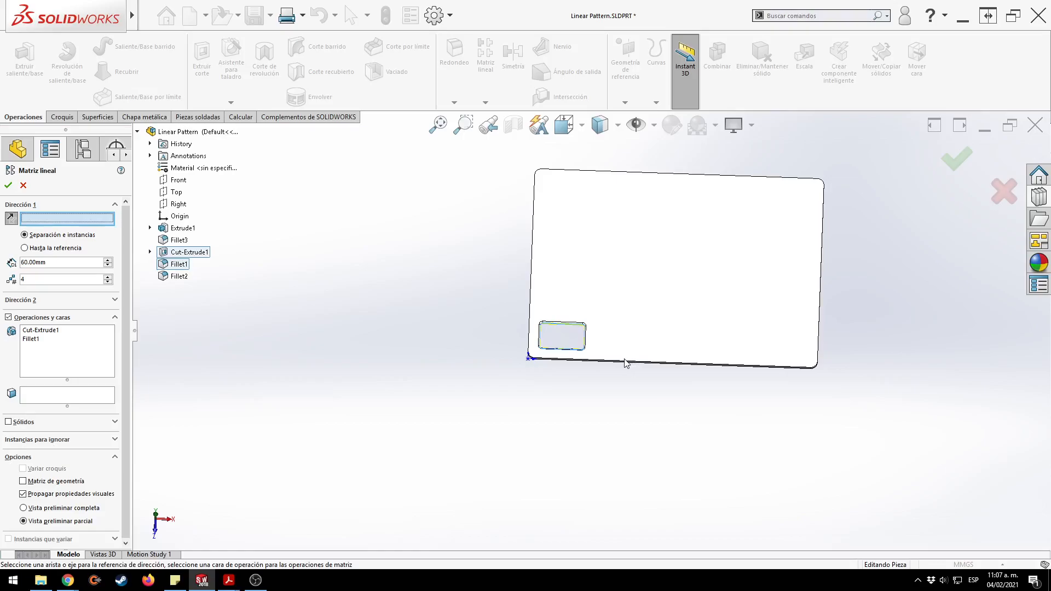
{"action": "scroll", "coordinate": [622, 372], "scroll_direction": "up", "scroll_amount": 3}
{"action": "scroll", "coordinate": [623, 359], "scroll_direction": "down", "scroll_amount": 10}
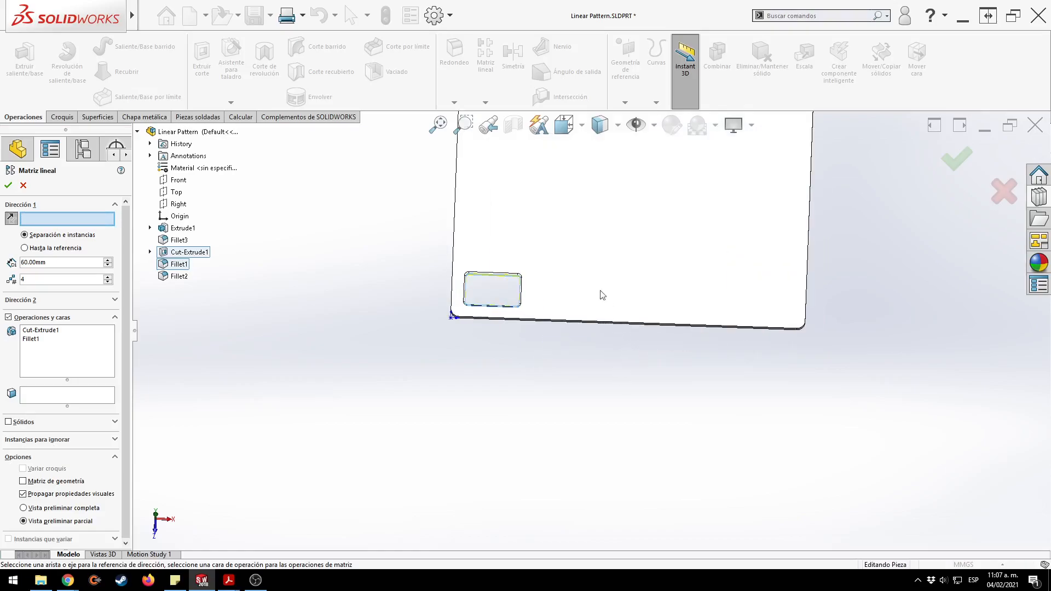
{"action": "left_click", "coordinate": [564, 350]}
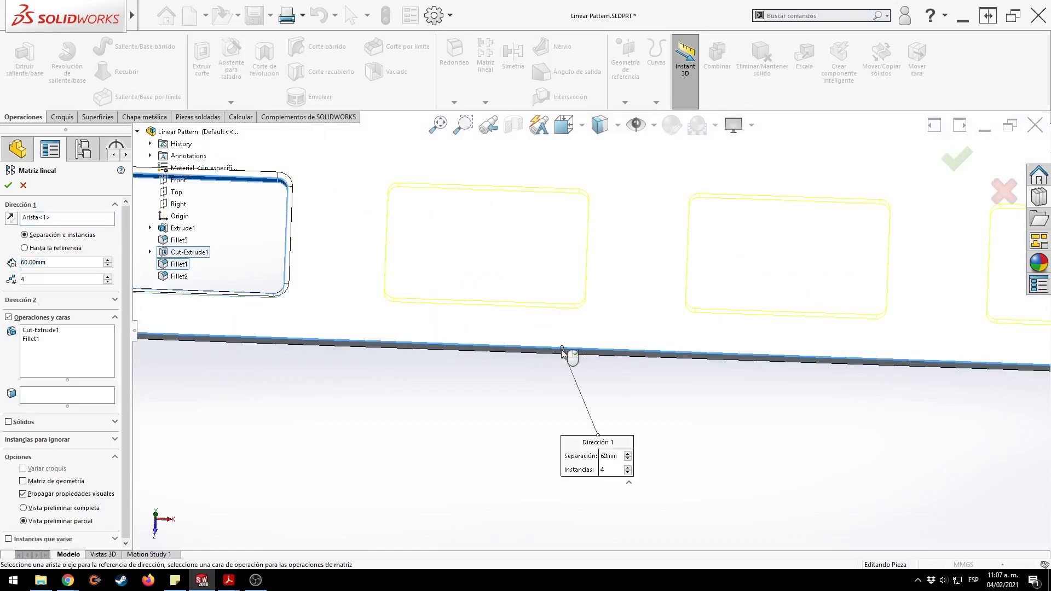
{"action": "middle_click_drag", "start_coordinate": [571, 357], "coordinate": [569, 376]}
{"action": "scroll", "coordinate": [575, 378], "scroll_direction": "up", "scroll_amount": 5}
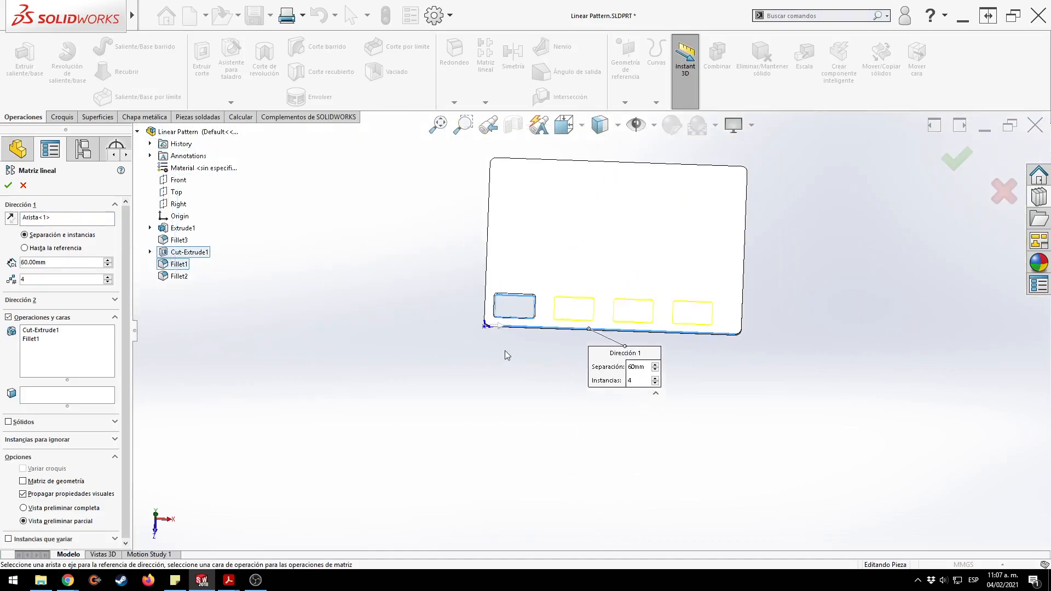
{"action": "middle_click_drag", "start_coordinate": [504, 354], "coordinate": [509, 437]}
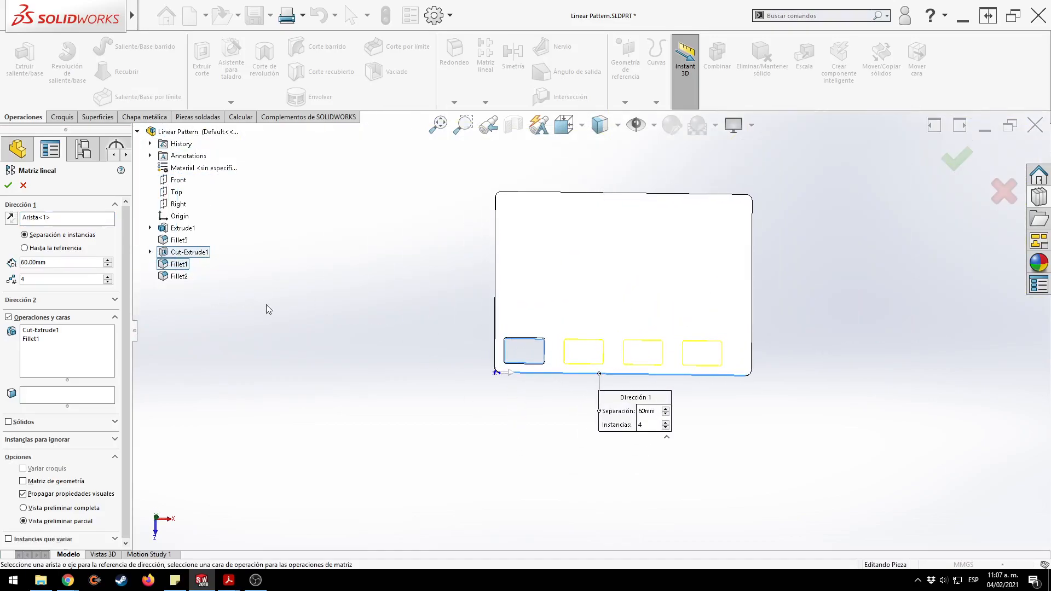
Switch to the course slides in Adobe Acrobat Reader to check the linear pattern settings.
{"action": "key", "text": "alt+Tab"}
{"action": "key", "text": "alt+Tab"}
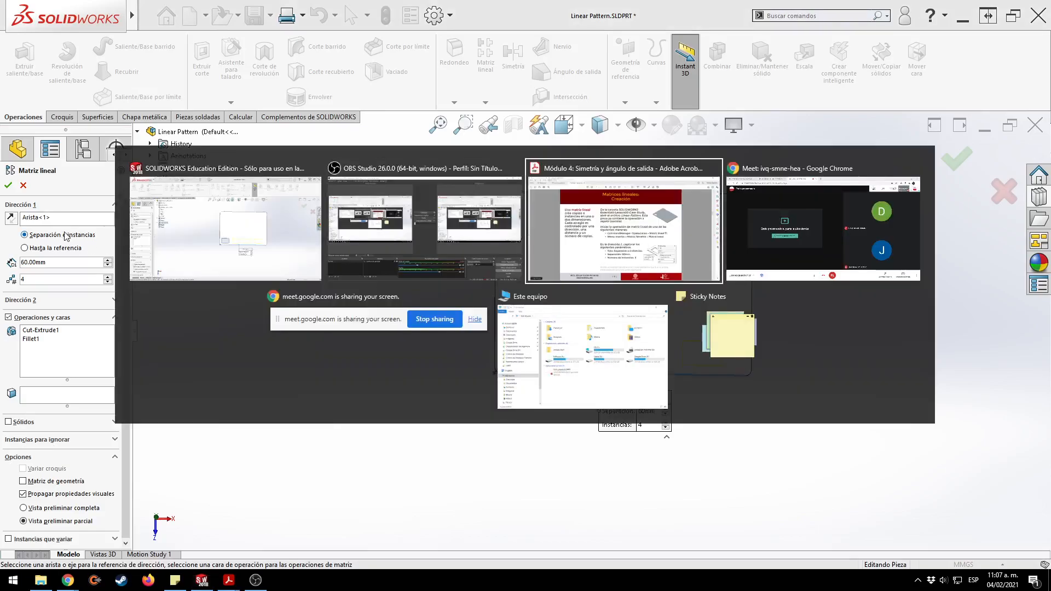
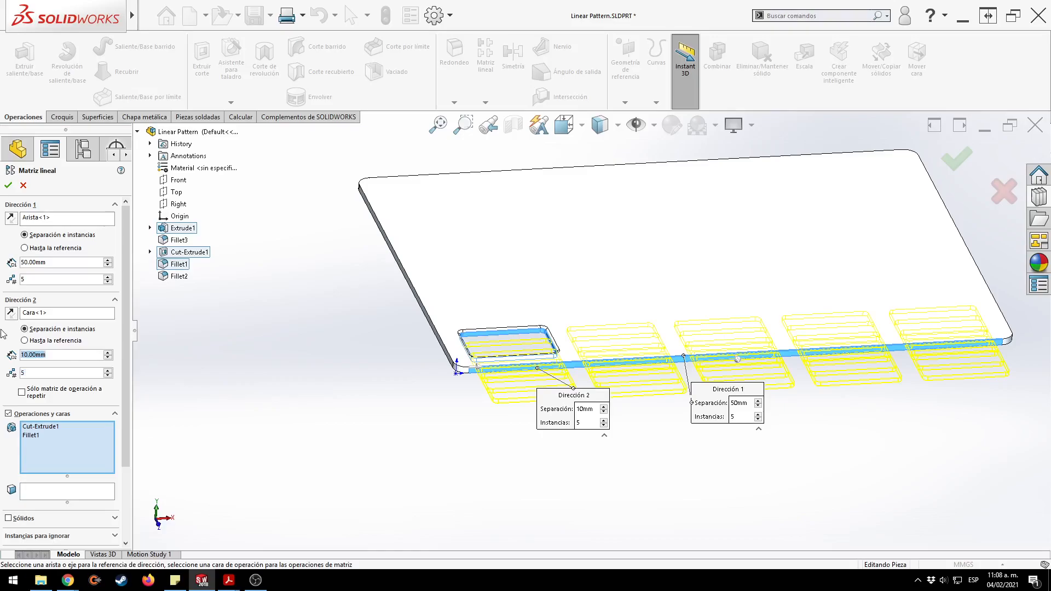
Set direction 2's spacing to 35 mm and reverse it so the pocket rows run across the plate.
{"action": "key", "text": "Return"}
{"action": "middle_click_drag", "start_coordinate": [263, 361], "coordinate": [299, 353]}
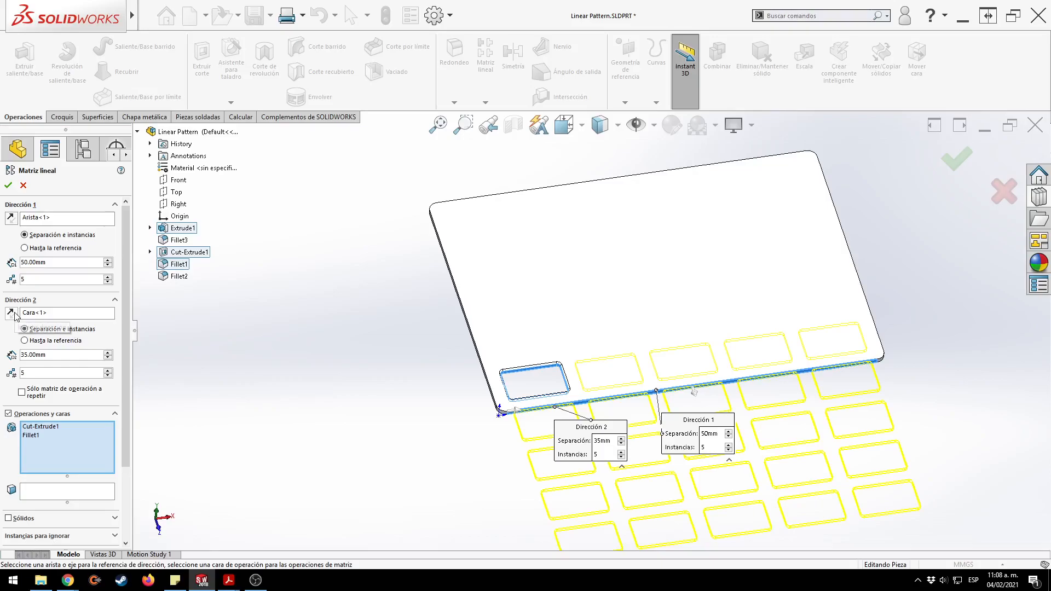
{"action": "left_click", "coordinate": [698, 399]}
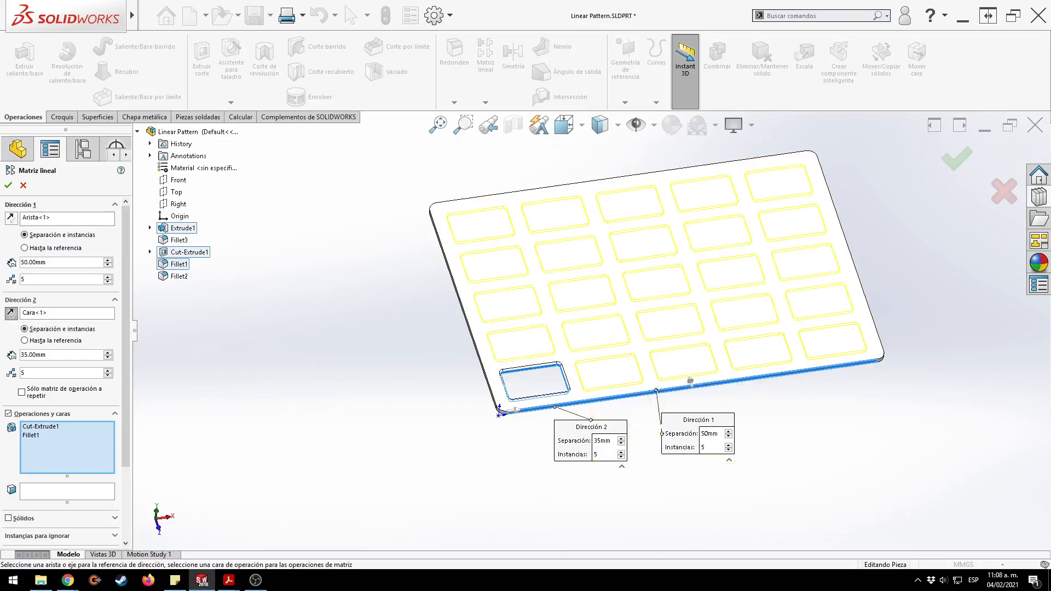
Remove the mistakenly added Extrude1 from the features to repeat and point direction 2 back across the plate.
{"action": "left_click", "coordinate": [693, 387]}
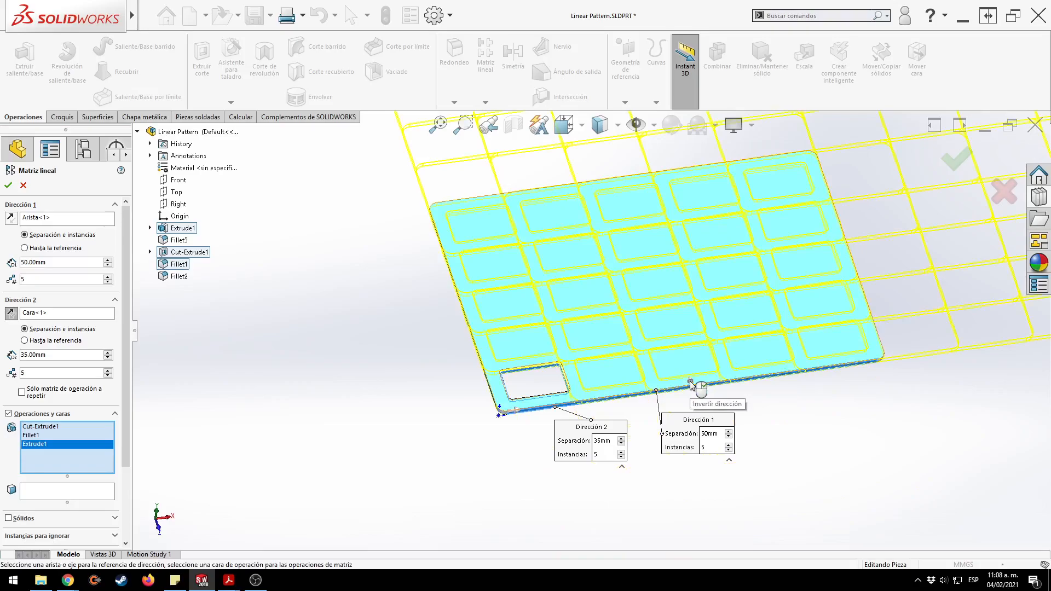
{"action": "left_click", "coordinate": [690, 384]}
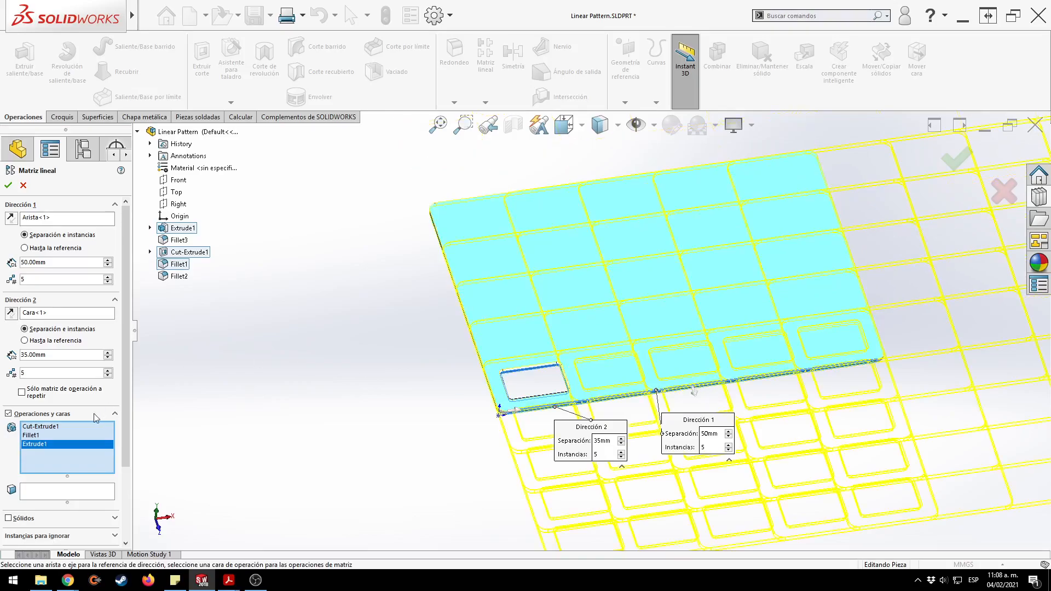
{"action": "key", "text": "Delete"}
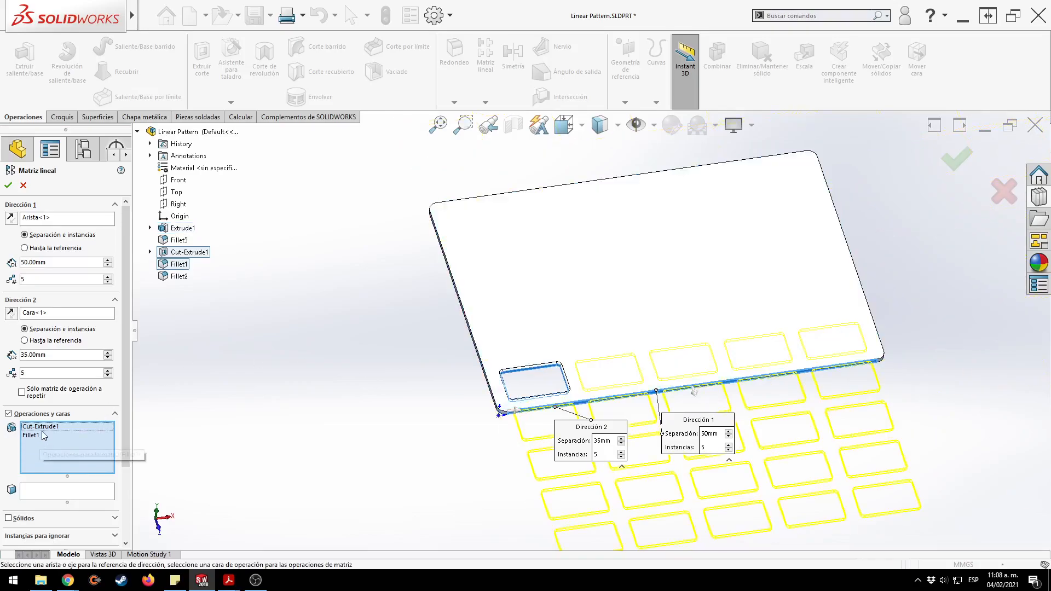
{"action": "left_click", "coordinate": [40, 430]}
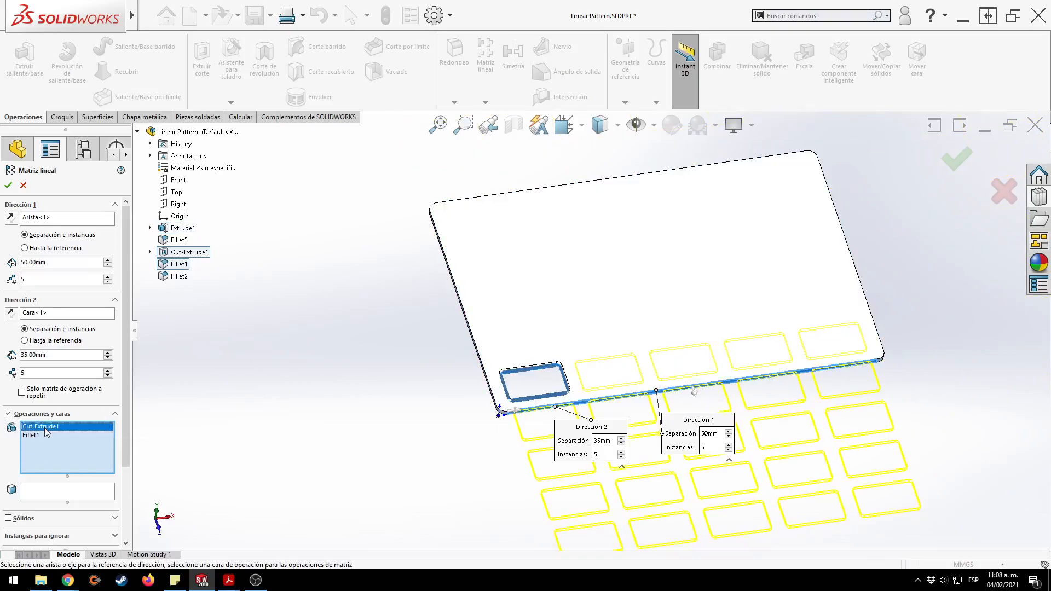
{"action": "left_click", "coordinate": [694, 394]}
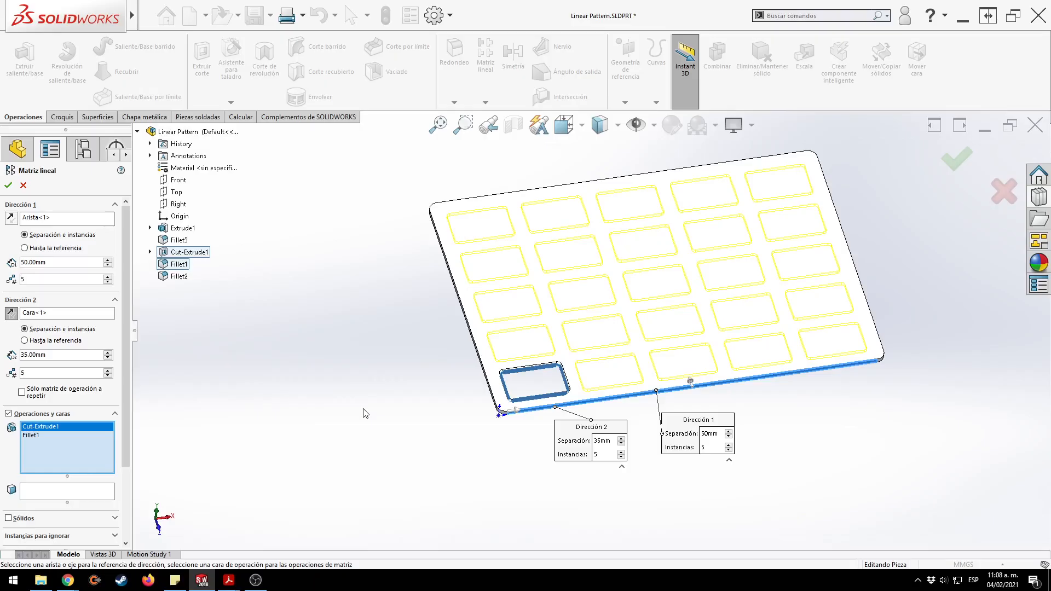
Consult the slide on instances to skip in Adobe Acrobat Reader and return to the pattern in SOLIDWORKS.
{"action": "key", "text": "alt+Tab"}
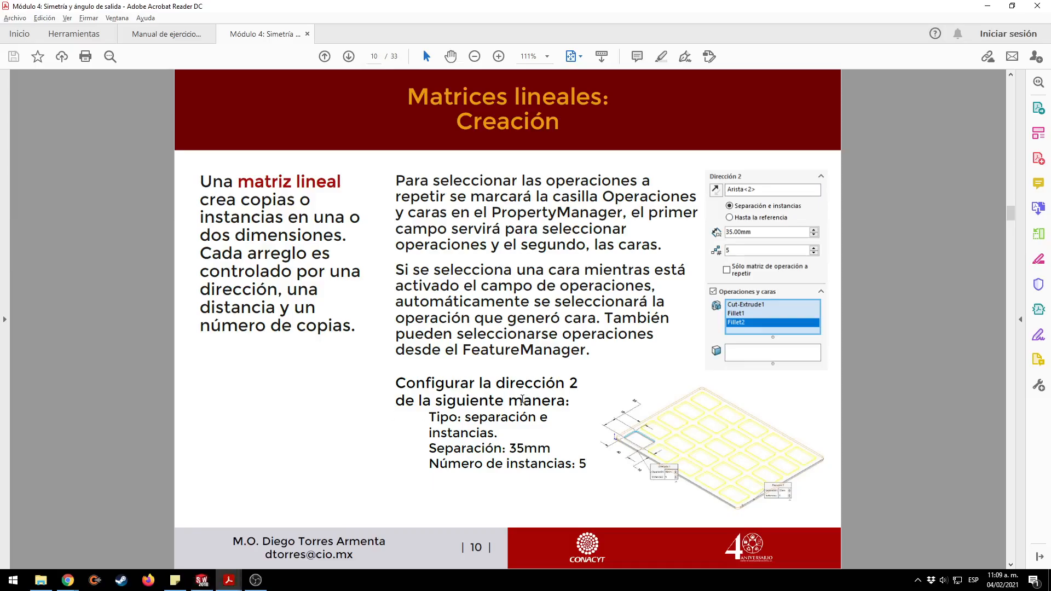
{"action": "scroll", "coordinate": [522, 399], "scroll_direction": "down", "scroll_amount": 1}
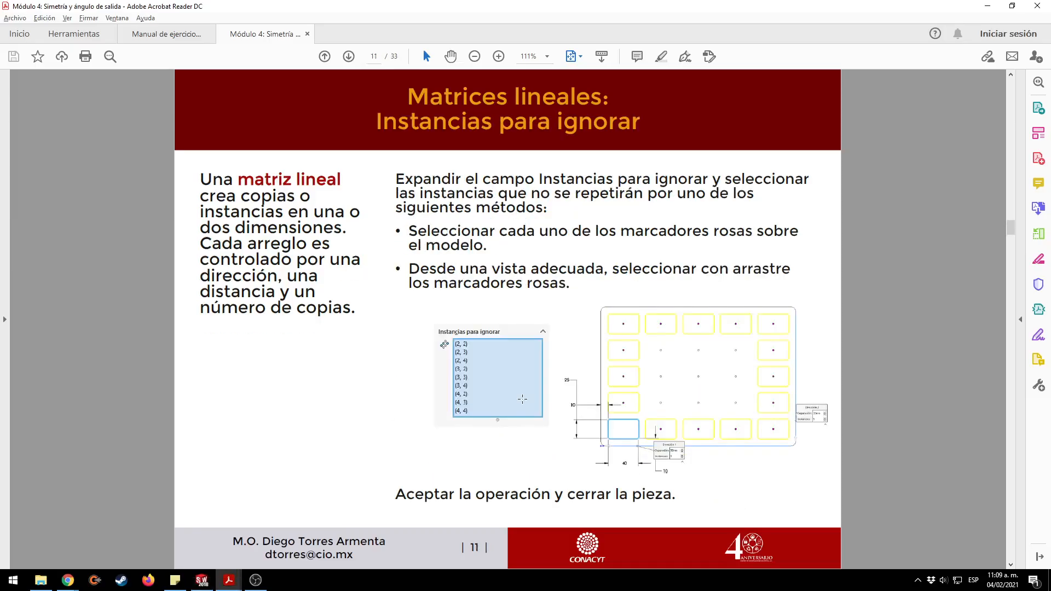
{"action": "key", "text": "alt+Tab"}
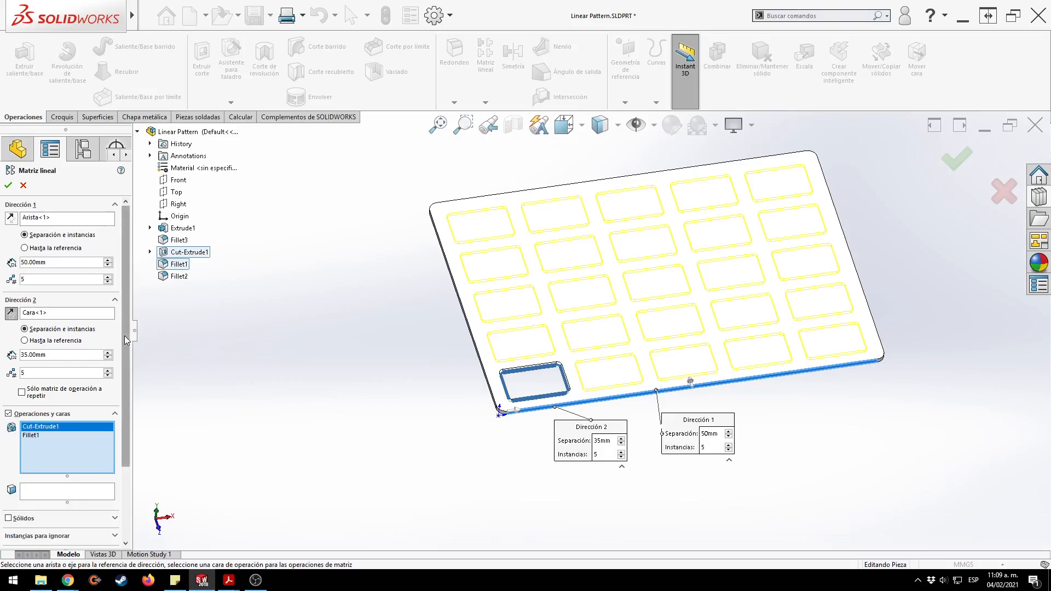
Open the instances-to-skip selection of the linear pattern.
{"action": "scroll", "coordinate": [123, 336], "scroll_direction": "down", "scroll_amount": 3}
{"action": "scroll", "coordinate": [118, 383], "scroll_direction": "down", "scroll_amount": 2}
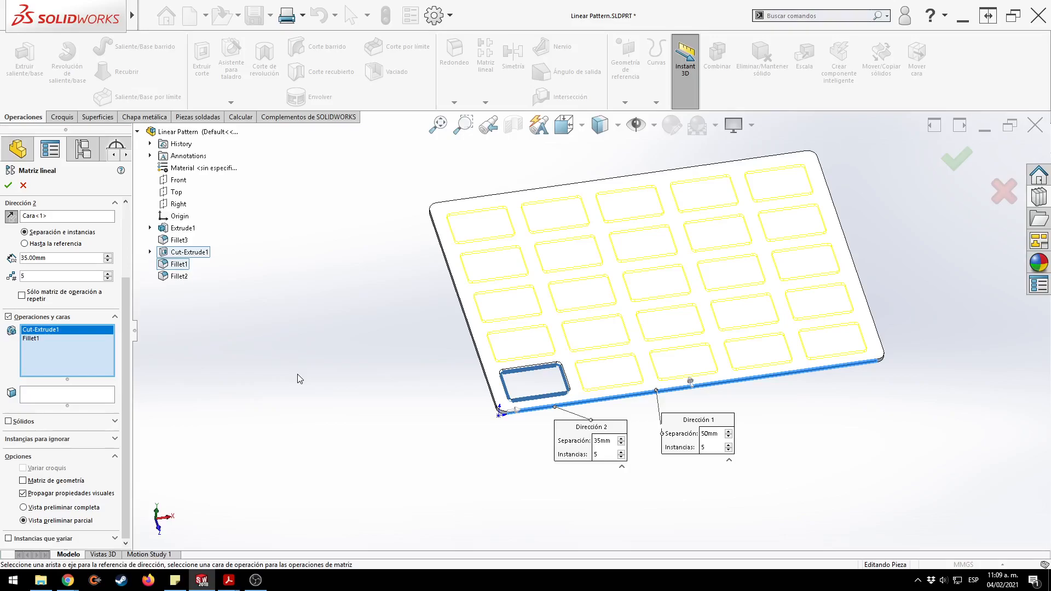
{"action": "left_click", "coordinate": [114, 439]}
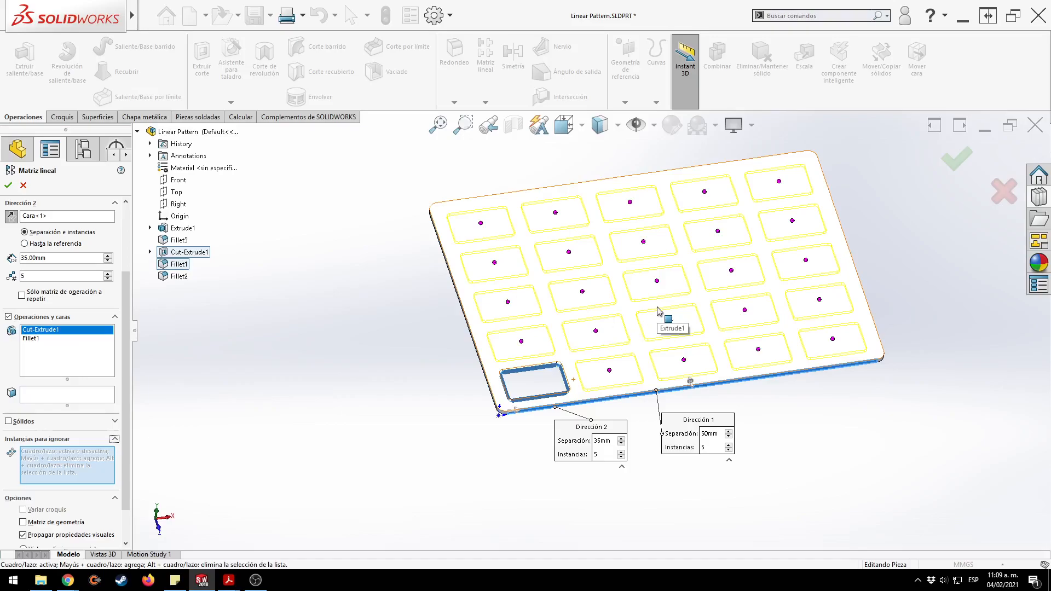
Try skipping instances (2, 2) and (3, 2) individually, and restore both to the pattern.
{"action": "left_click", "coordinate": [595, 331]}
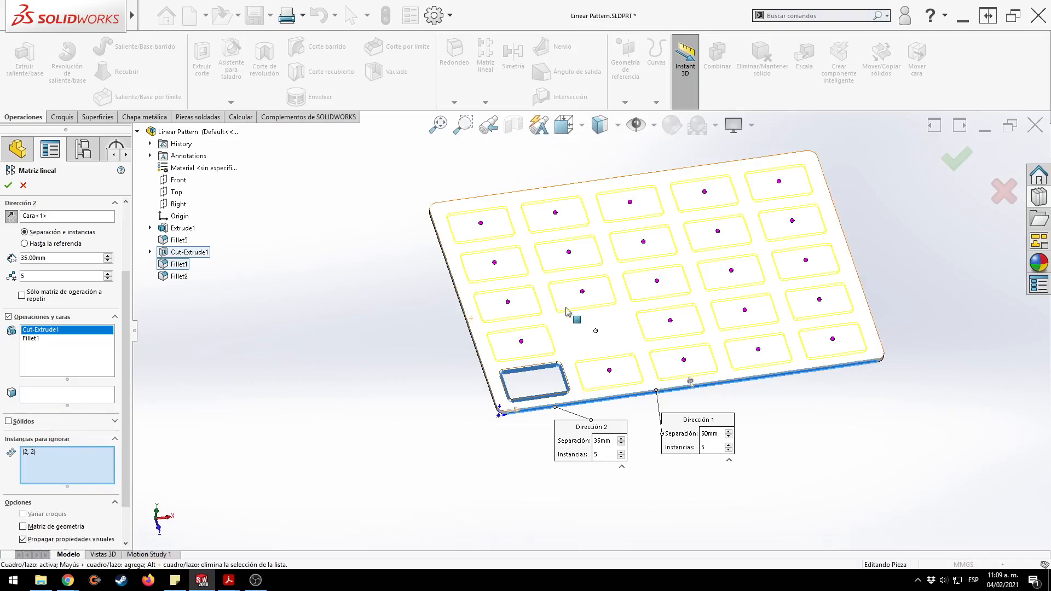
{"action": "left_click", "coordinate": [670, 320]}
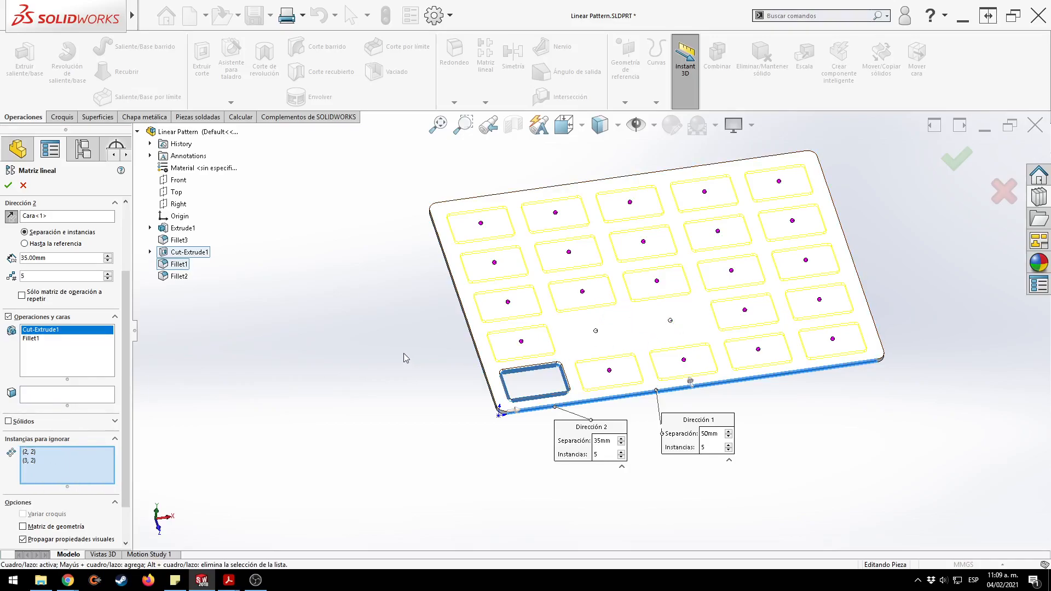
{"action": "left_click", "coordinate": [670, 322]}
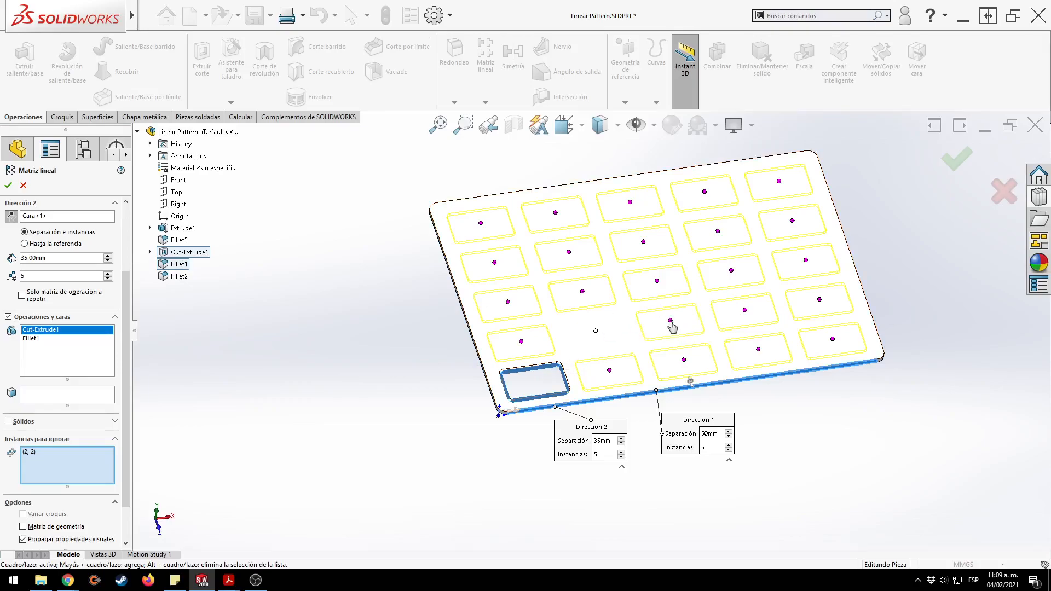
{"action": "left_click", "coordinate": [596, 332]}
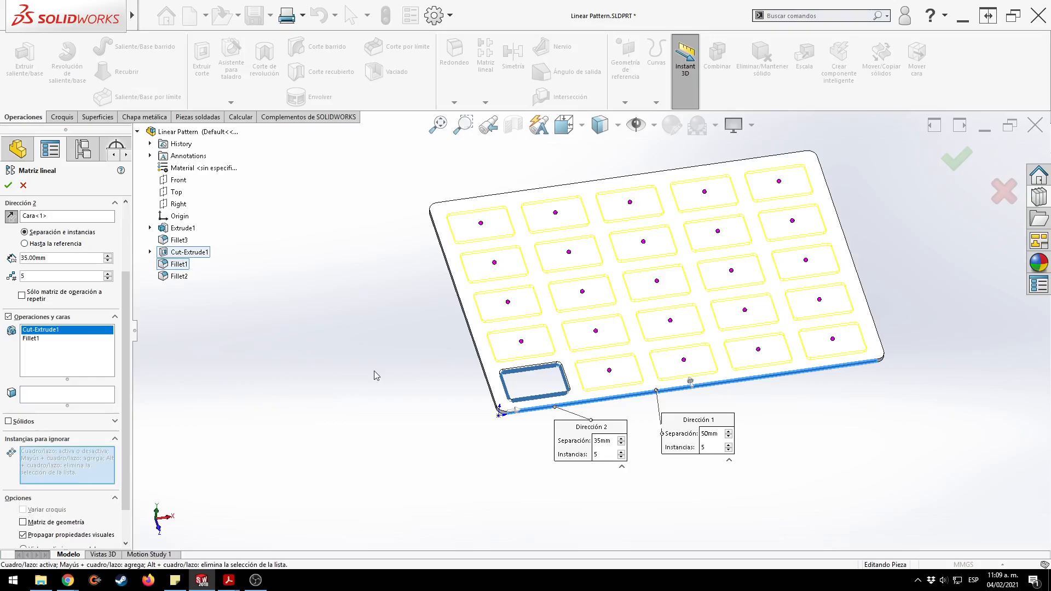
Skip the nine inner instances from (2, 2) to (4, 4) together and compare the preview with the slide in Adobe Acrobat Reader.
{"action": "middle_click_drag", "start_coordinate": [389, 406], "coordinate": [406, 479]}
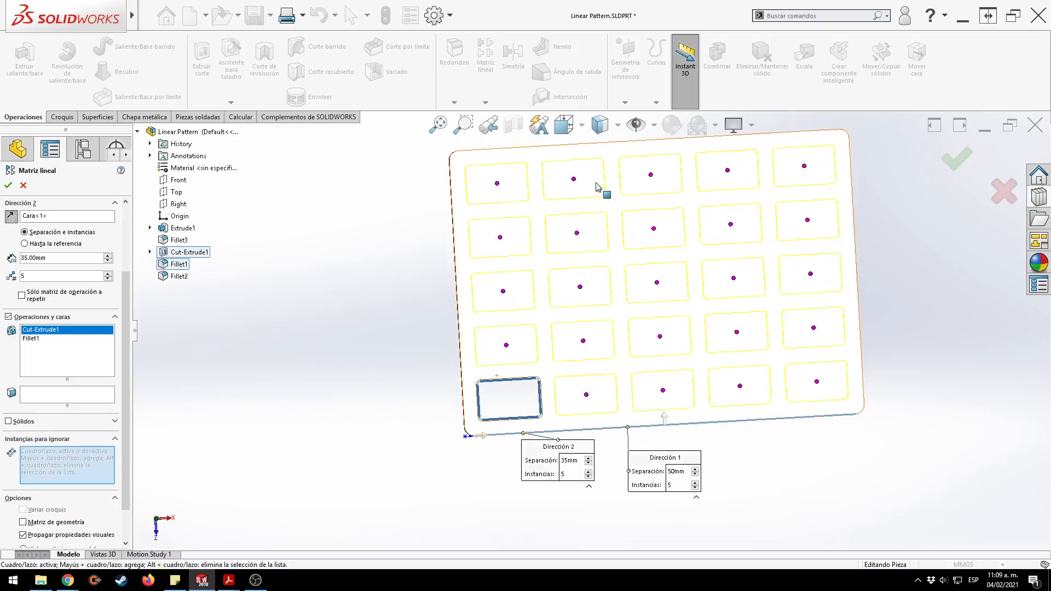
{"action": "mouse_move", "coordinate": [548, 208]}
{"action": "left_mouse_down"}
{"action": "mouse_move", "coordinate": [617, 298]}
{"action": "mouse_move", "coordinate": [760, 366]}
{"action": "left_mouse_up"}
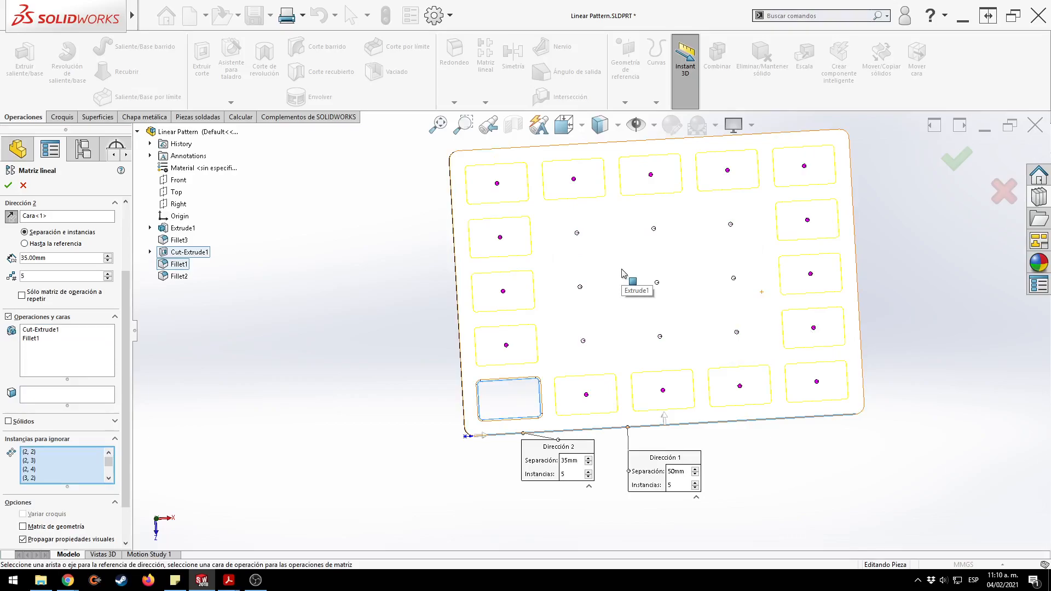
{"action": "key", "text": "alt+Tab"}
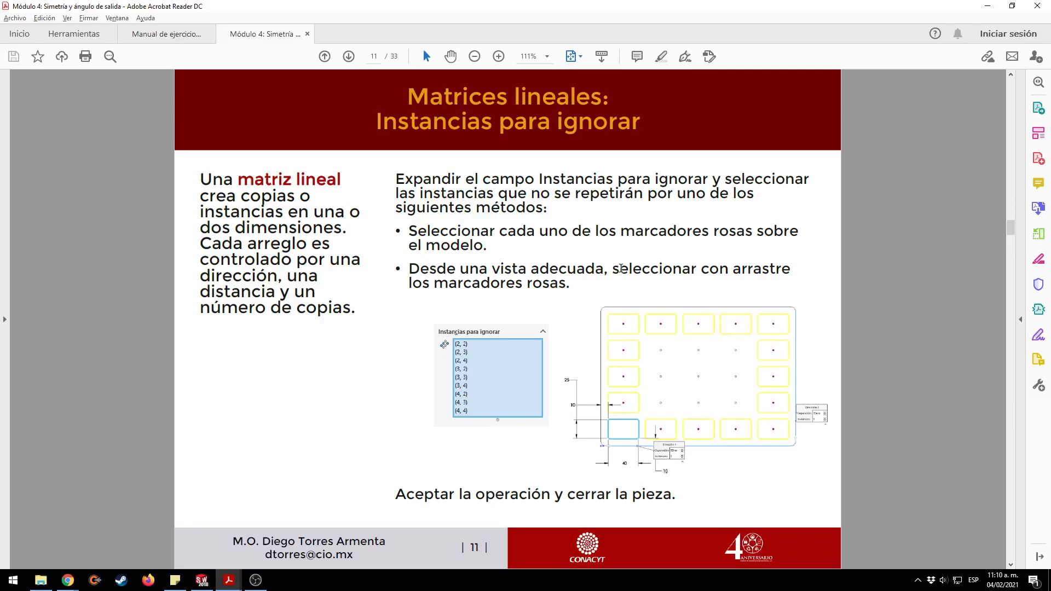
{"action": "key", "text": "alt+Tab"}
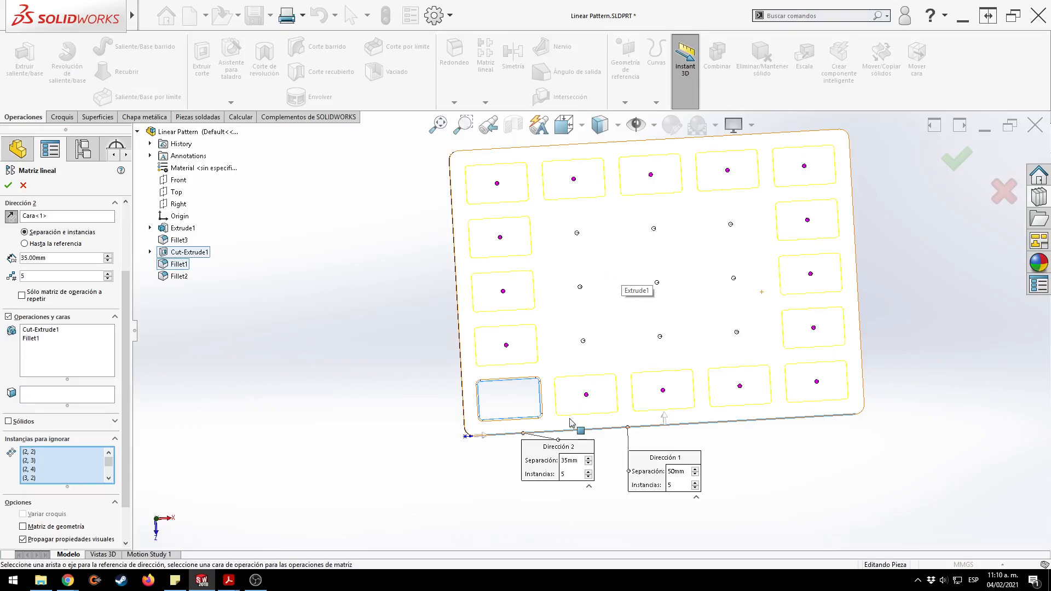
Separate the Direction 1 and Direction 2 callouts below the plate and examine their spacing and instance fields.
{"action": "left_click_drag", "start_coordinate": [586, 458], "coordinate": [577, 471]}
{"action": "left_click_drag", "start_coordinate": [692, 470], "coordinate": [722, 469]}
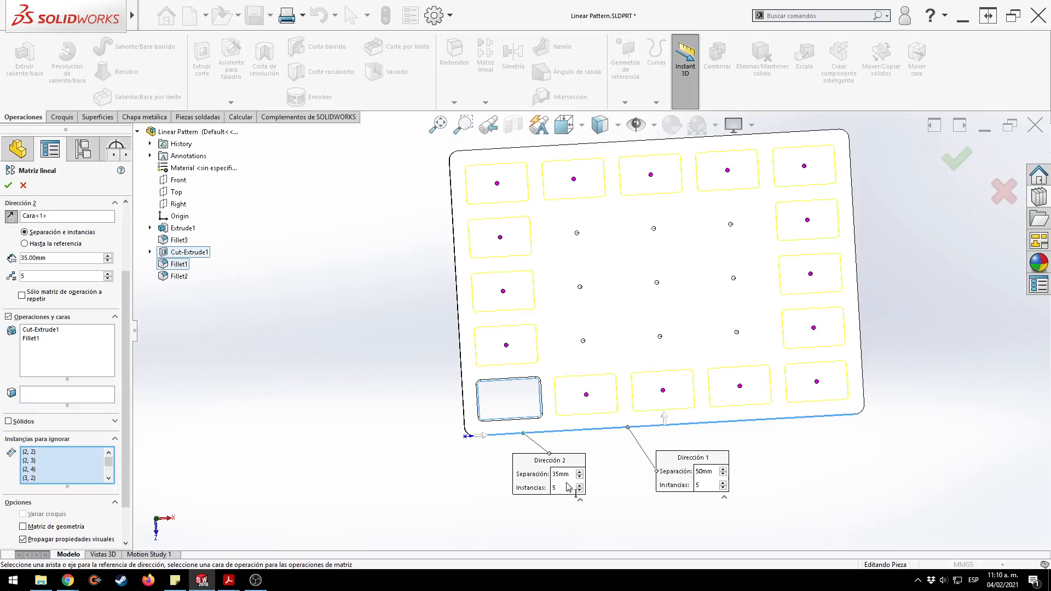
{"action": "key", "text": "ctrl"}
{"action": "key", "text": "ctrl"}
{"action": "key", "text": "ctrl"}
{"action": "key", "text": "ctrl"}
{"action": "key", "text": "ctrl"}
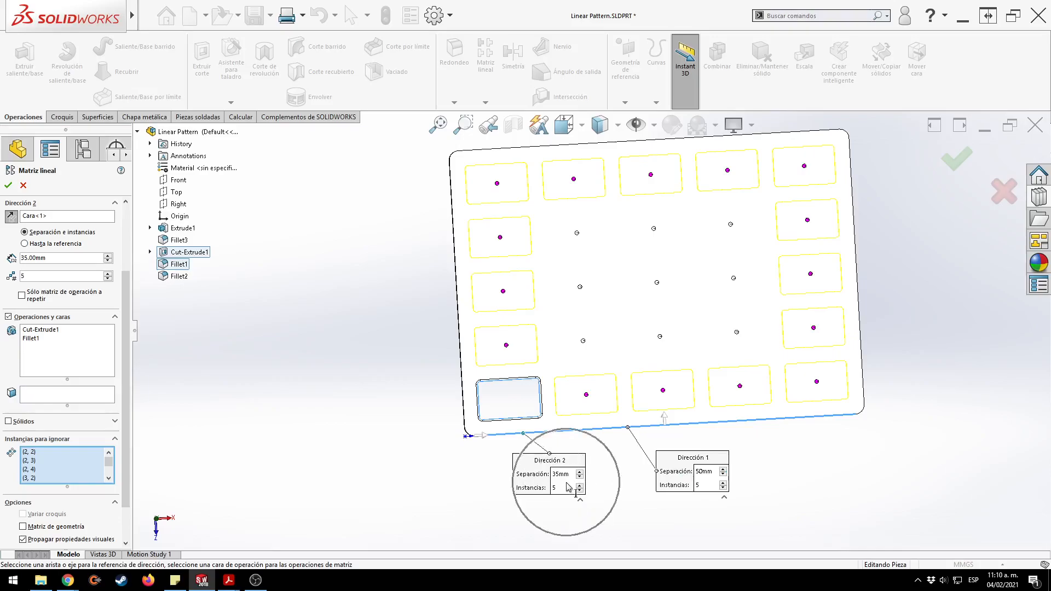
{"action": "key", "text": "ctrl"}
{"action": "key", "text": "ctrl"}
{"action": "key", "text": "ctrl"}
{"action": "key", "text": "ctrl"}
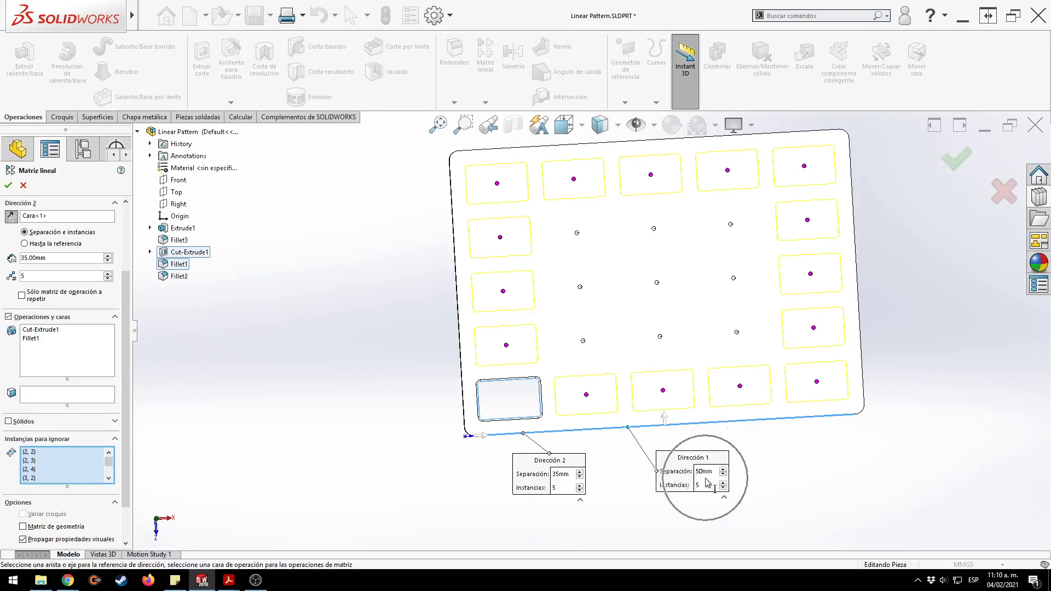
{"action": "key", "text": "ctrl"}
{"action": "key", "text": "ctrl"}
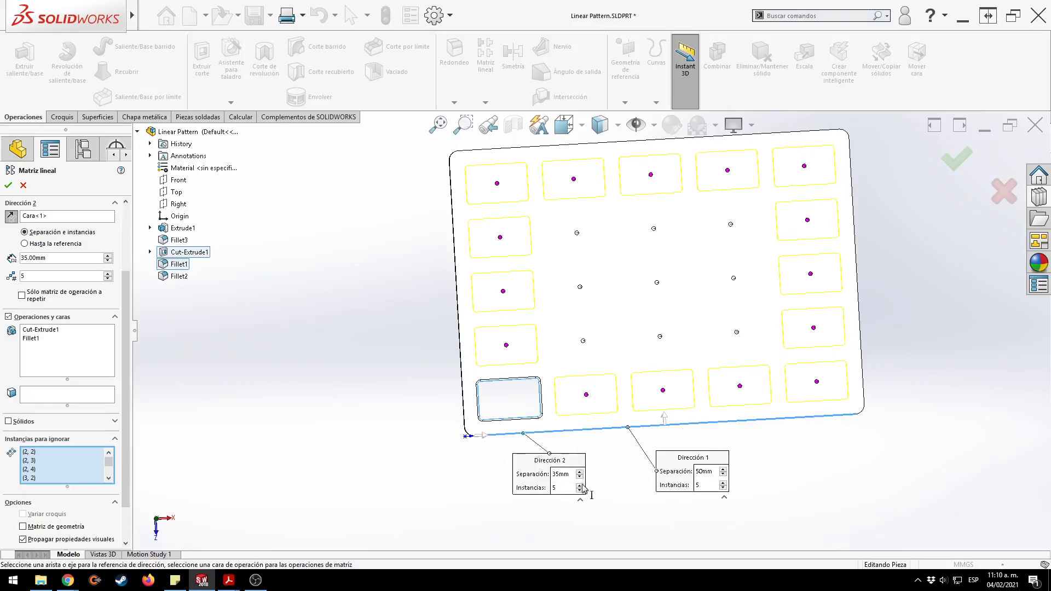
Raise direction 2 to 7 instances to preview extra pocket rows, and set it back to 5.
{"action": "left_click", "coordinate": [580, 486]}
{"action": "left_click", "coordinate": [581, 484]}
{"action": "key", "text": "ctrl"}
{"action": "left_click", "coordinate": [580, 484]}
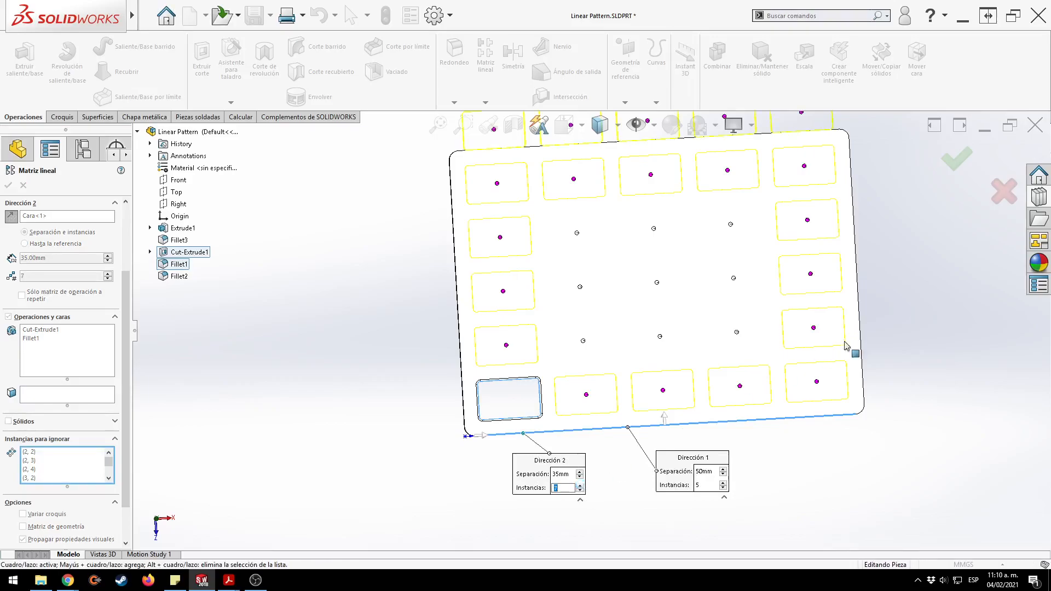
{"action": "left_click", "coordinate": [879, 336]}
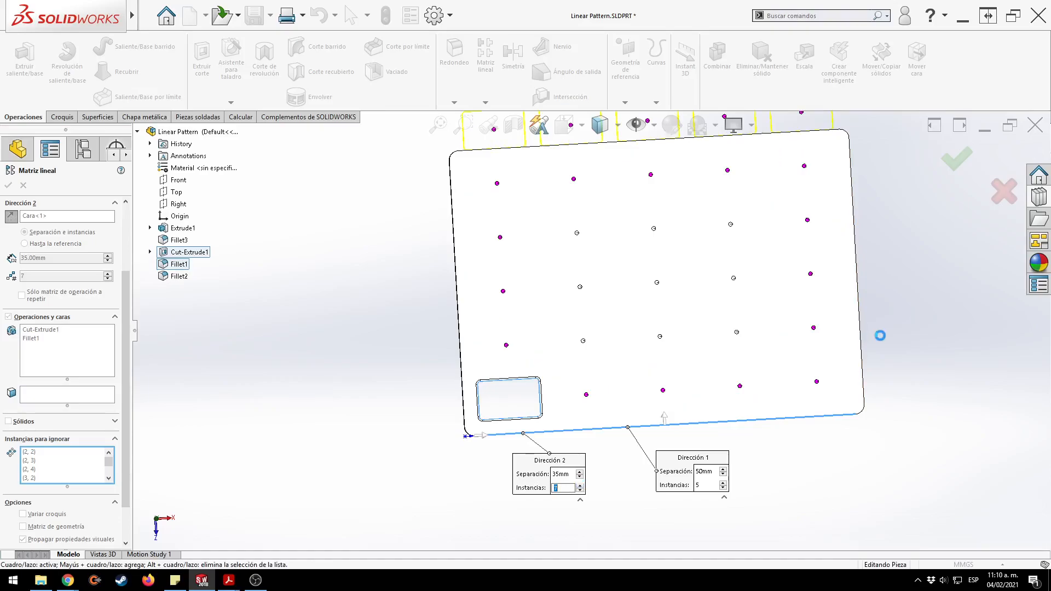
{"action": "scroll", "coordinate": [843, 353], "scroll_direction": "up", "scroll_amount": 1}
{"action": "scroll", "coordinate": [619, 310], "scroll_direction": "up", "scroll_amount": 2}
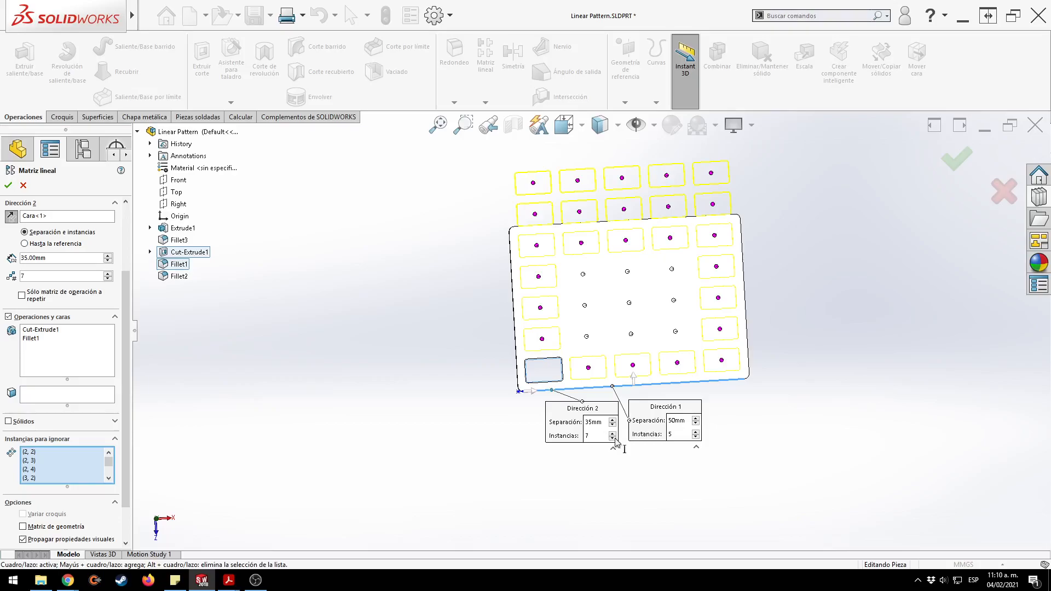
{"action": "left_click", "coordinate": [613, 438]}
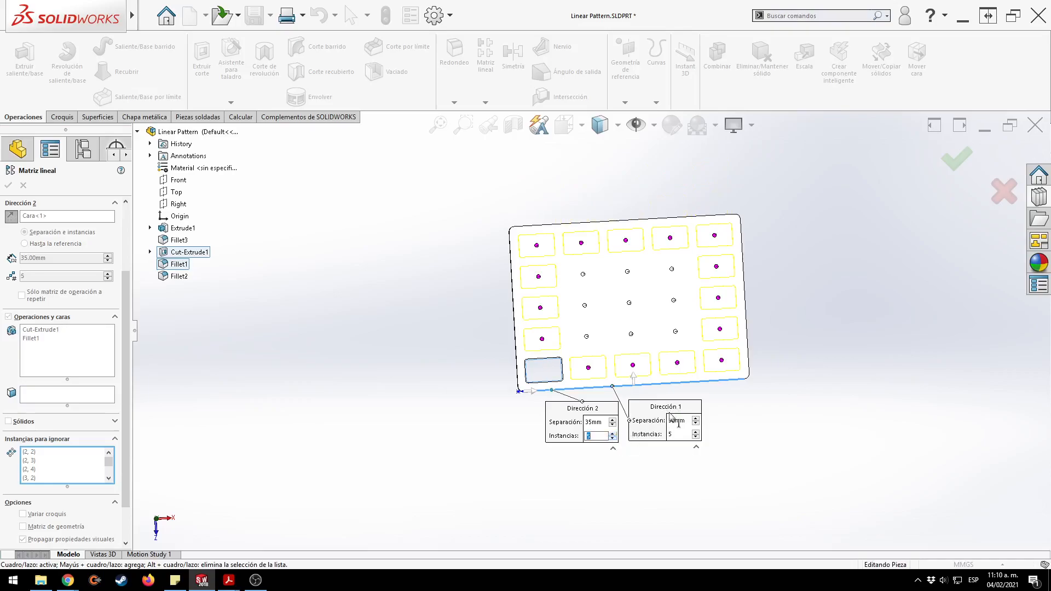
Glance at the geometry pattern slide in Adobe Acrobat Reader, return to SOLIDWORKS and accept the linear pattern.
{"action": "key", "text": "alt+Tab"}
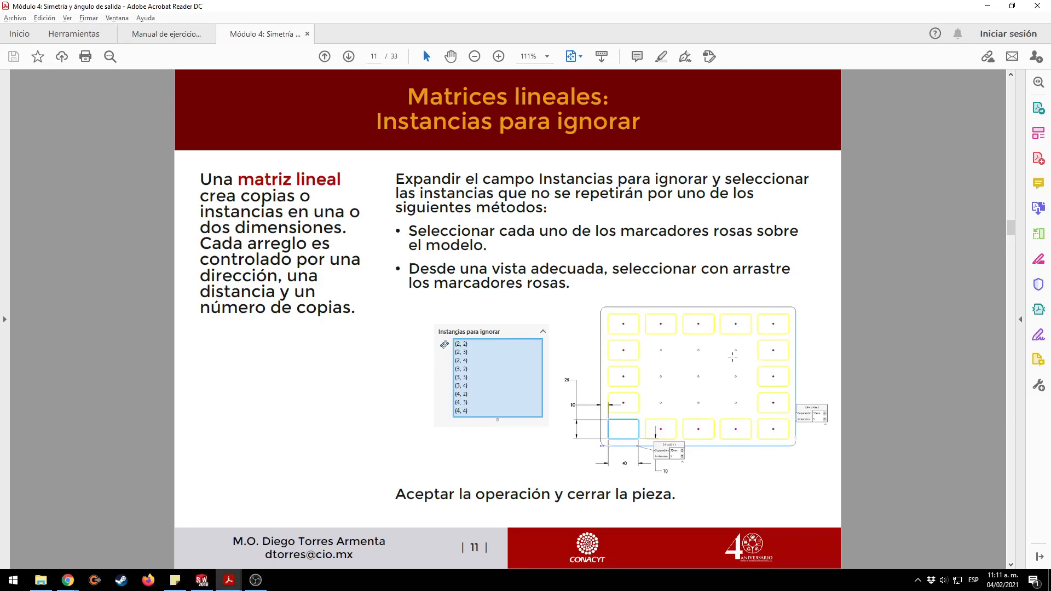
{"action": "scroll", "coordinate": [754, 402], "scroll_direction": "down", "scroll_amount": 1}
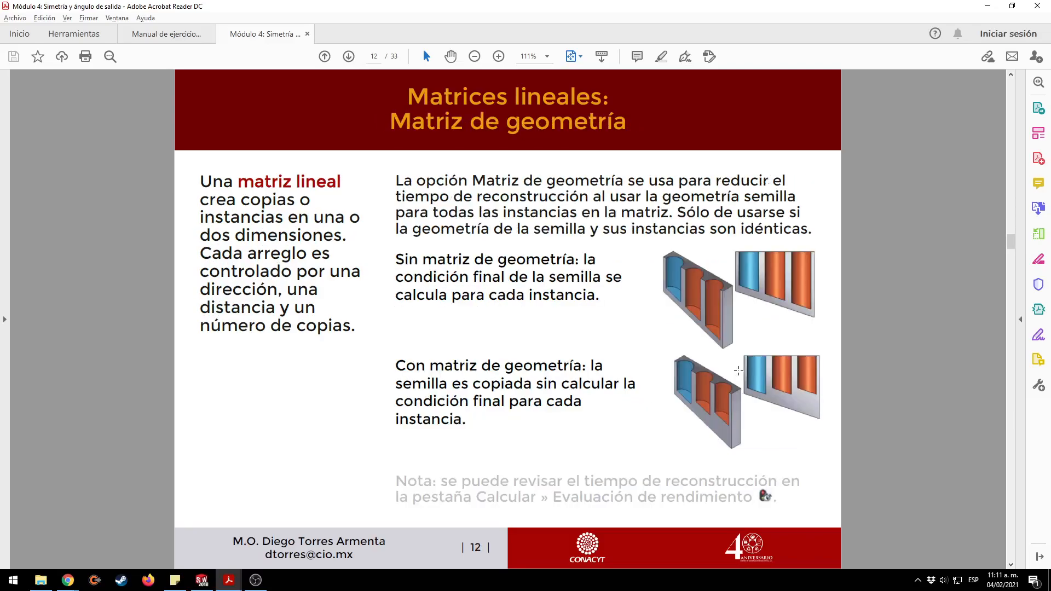
{"action": "key", "text": "alt+Tab"}
{"action": "left_click", "coordinate": [956, 156]}
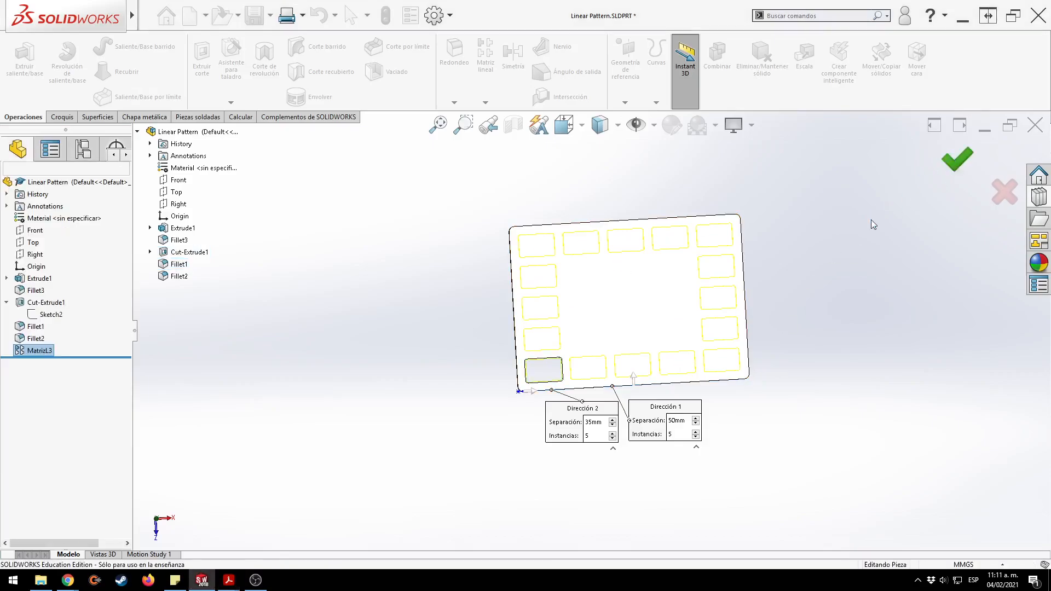
{"action": "key", "text": "ctrl+7"}
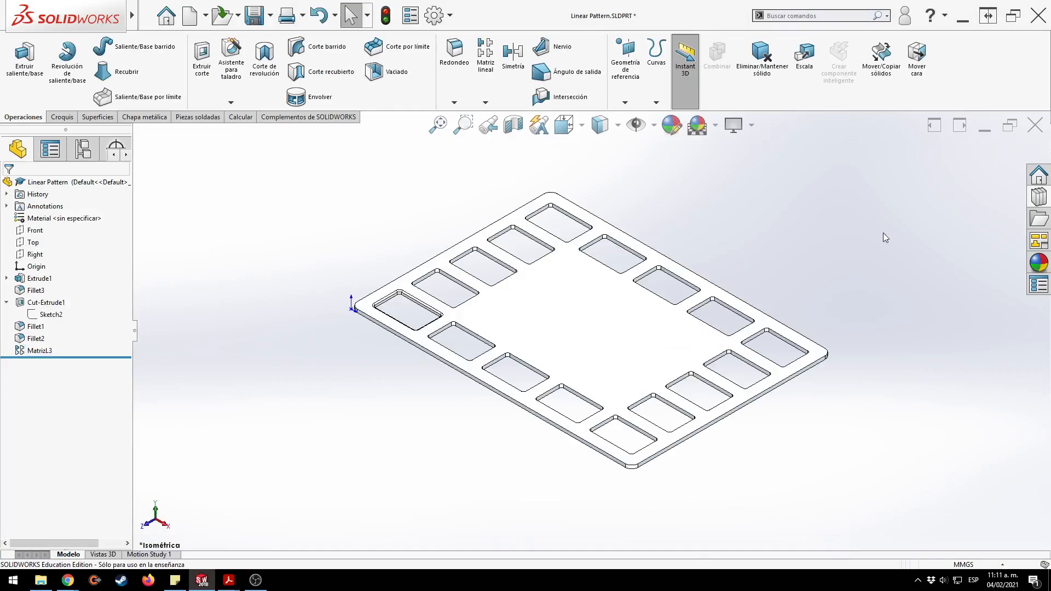
Inspect the patterned plate from above and display the dimensions of the seed pocket Cut-Extrude1.
{"action": "right_click_drag", "start_coordinate": [317, 366], "coordinate": [284, 332]}
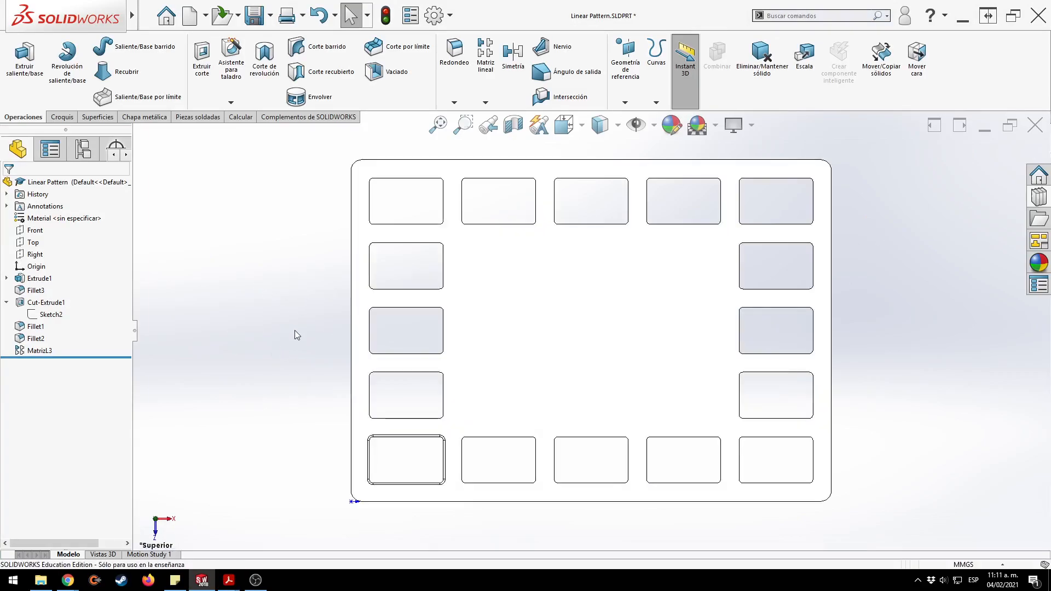
{"action": "left_click", "coordinate": [45, 303]}
{"action": "mouse_move", "coordinate": [46, 307]}
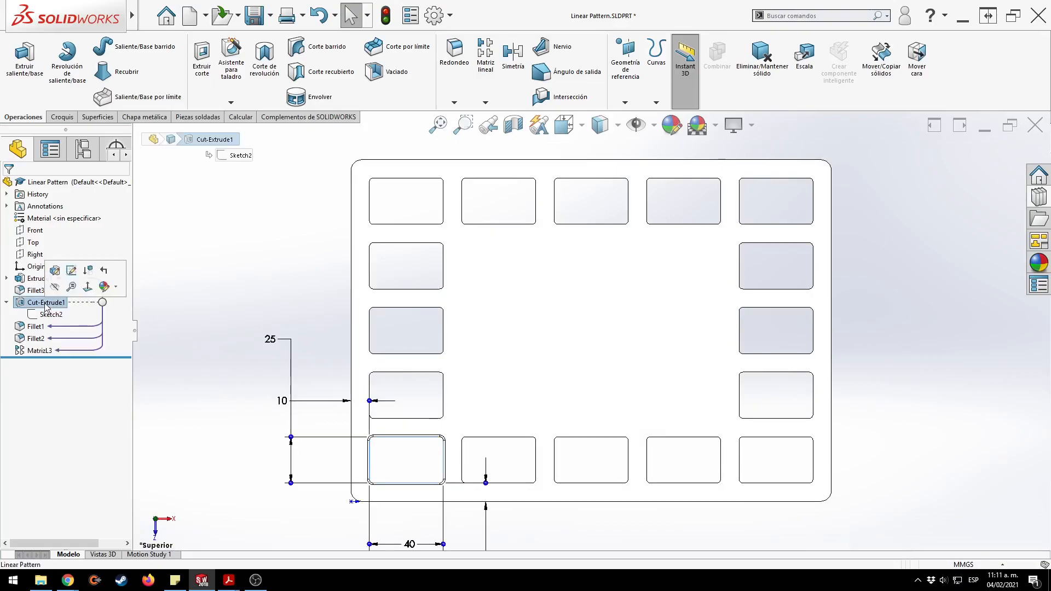
{"action": "left_click", "coordinate": [260, 307]}
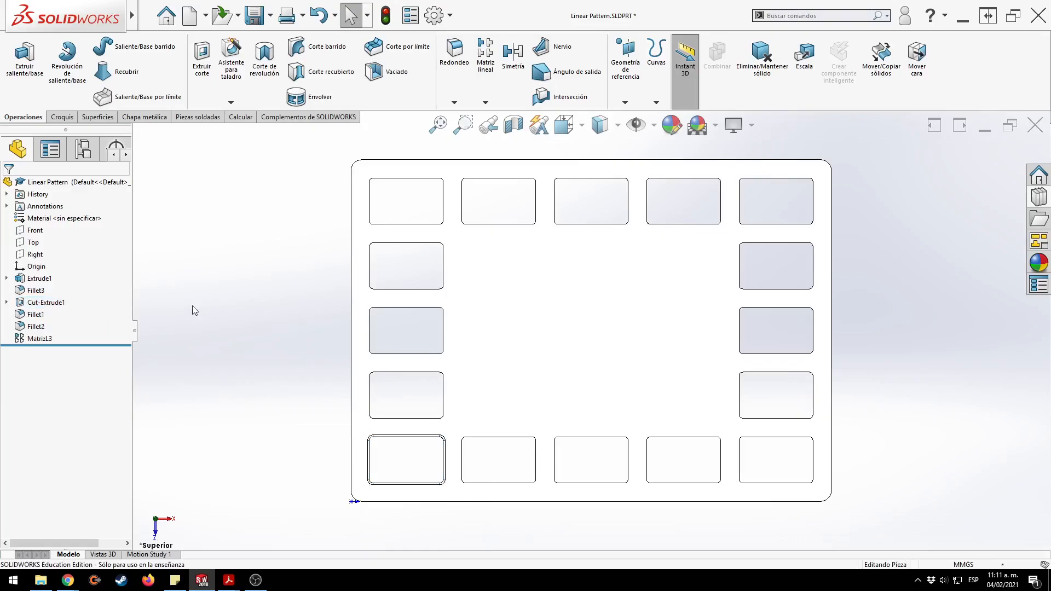
Edit the linear pattern to add Fillet2 to the features to repeat, accept it and show the plate in isometric view.
{"action": "left_click", "coordinate": [40, 339]}
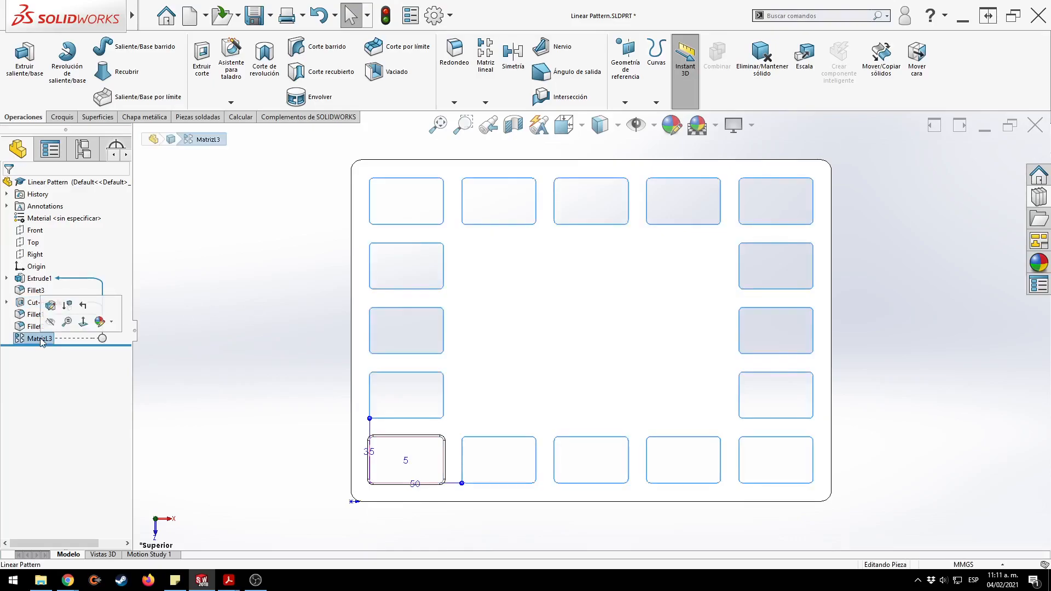
{"action": "left_click", "coordinate": [50, 305]}
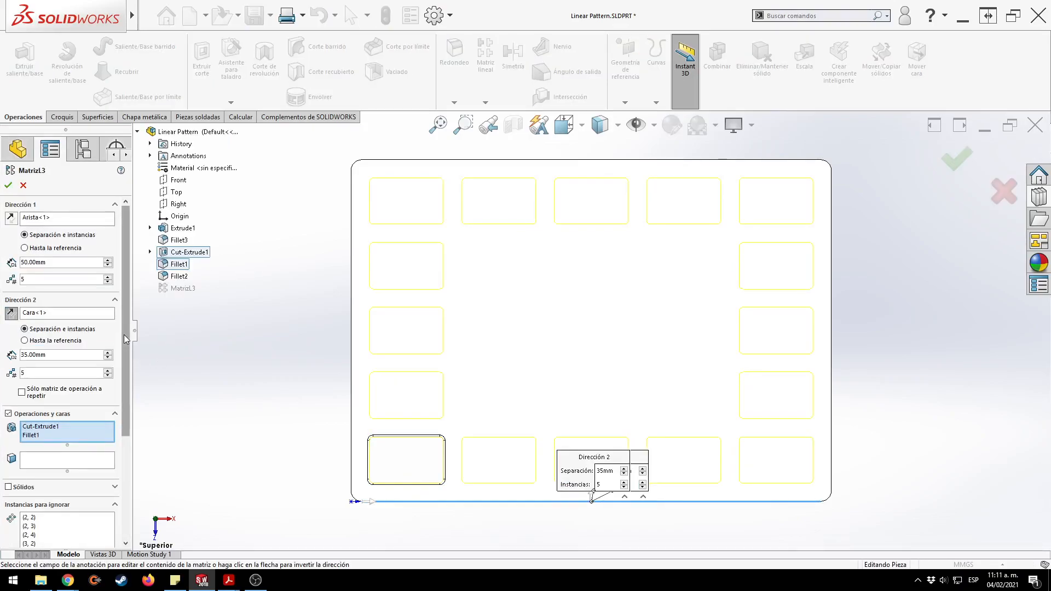
{"action": "left_click_drag", "start_coordinate": [123, 333], "coordinate": [123, 389]}
{"action": "left_click_drag", "start_coordinate": [67, 362], "coordinate": [67, 393]}
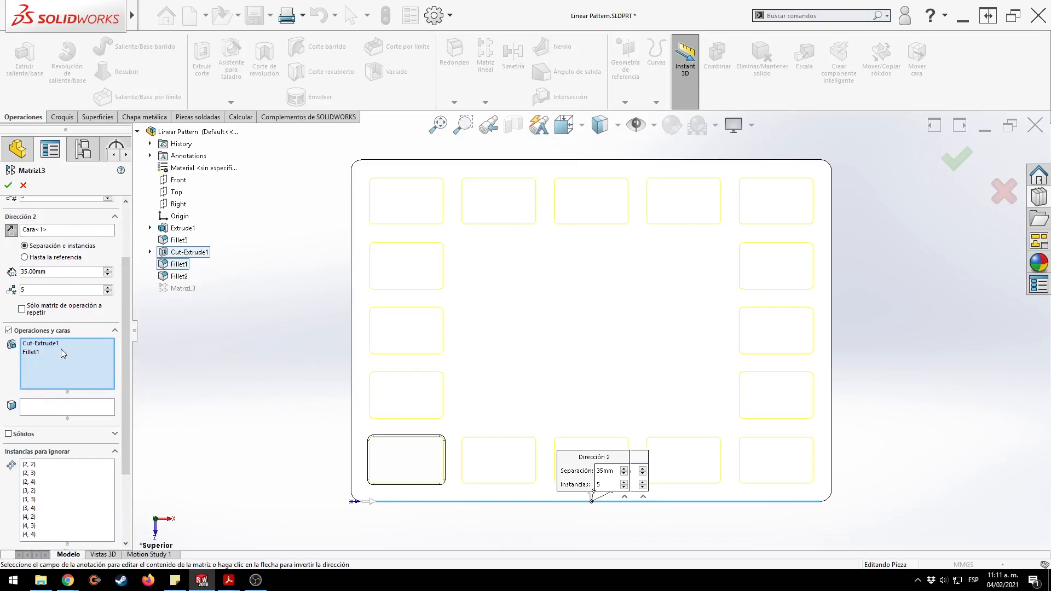
{"action": "left_click", "coordinate": [181, 277]}
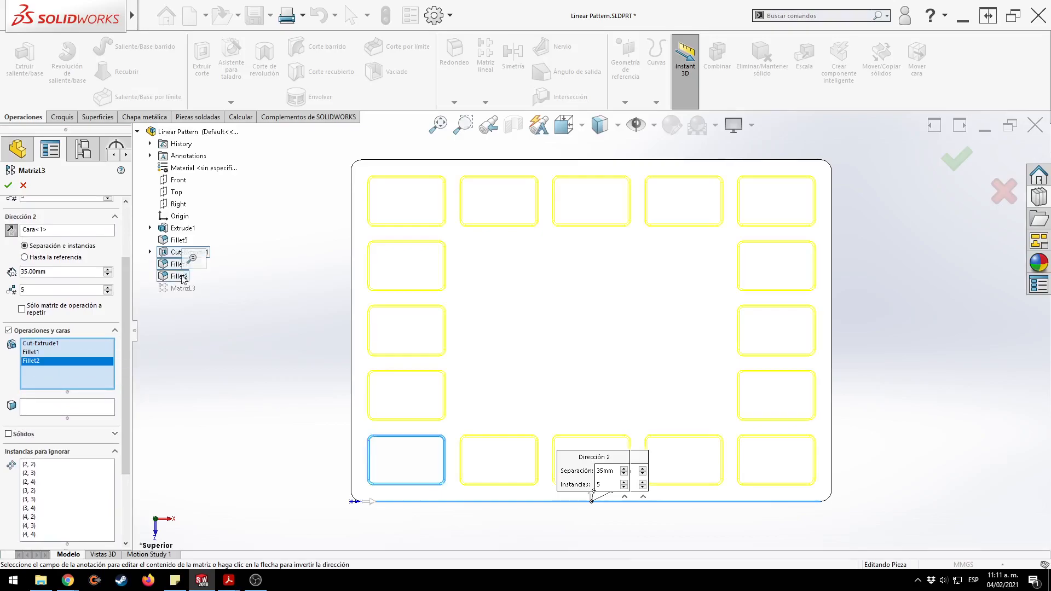
{"action": "left_click", "coordinate": [960, 159]}
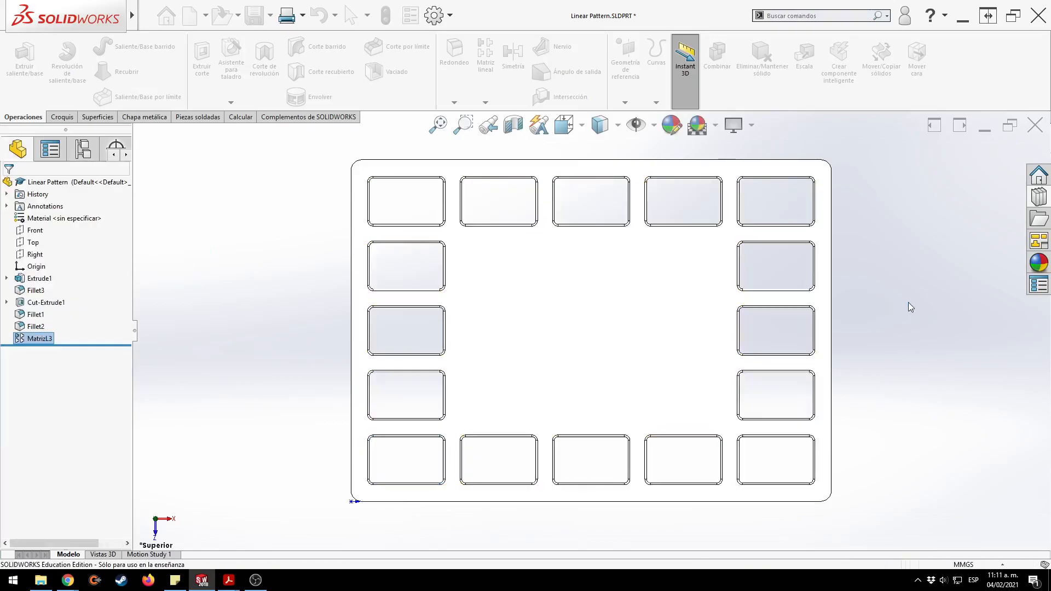
{"action": "left_click", "coordinate": [875, 333]}
{"action": "key", "text": "ctrl+7"}
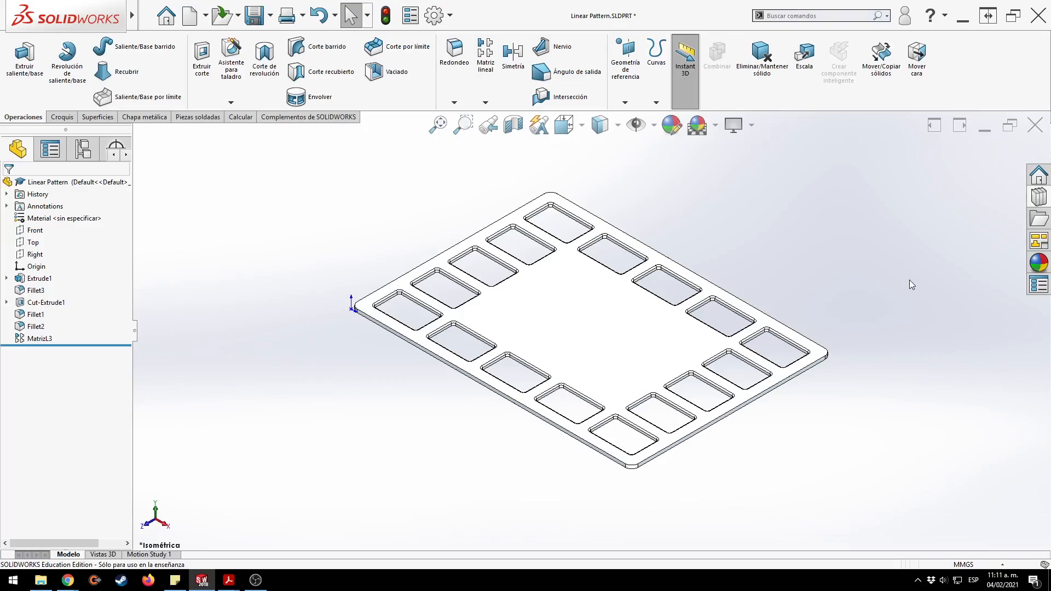
Glance at the geometry pattern slide in Adobe Acrobat Reader, return to SOLIDWORKS and look up that option in MatrizL3's definition, leaving it unchecked.
{"action": "key", "text": "alt+Tab"}
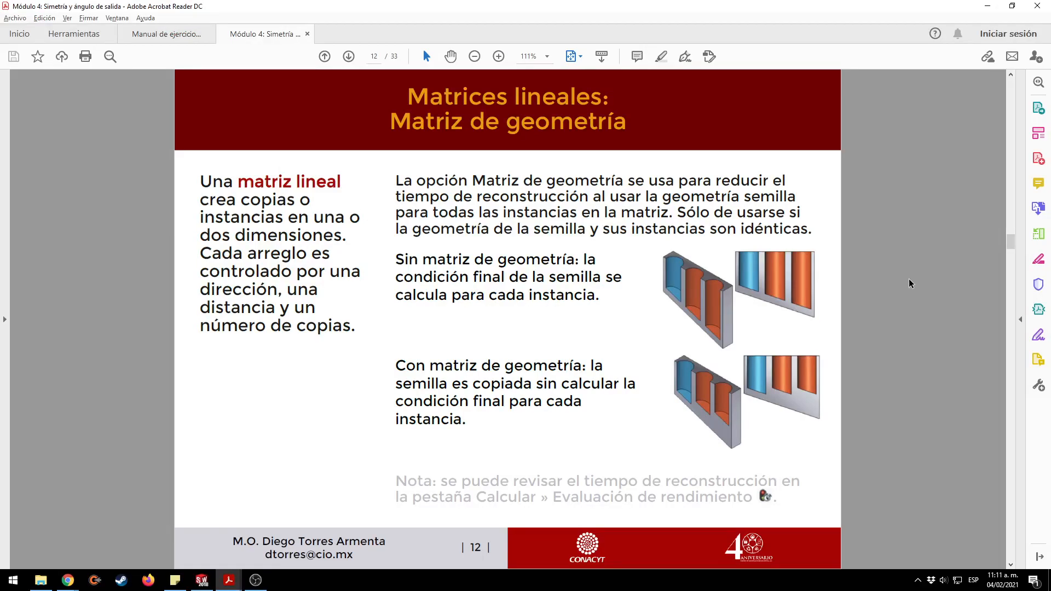
{"action": "key", "text": "alt+Tab"}
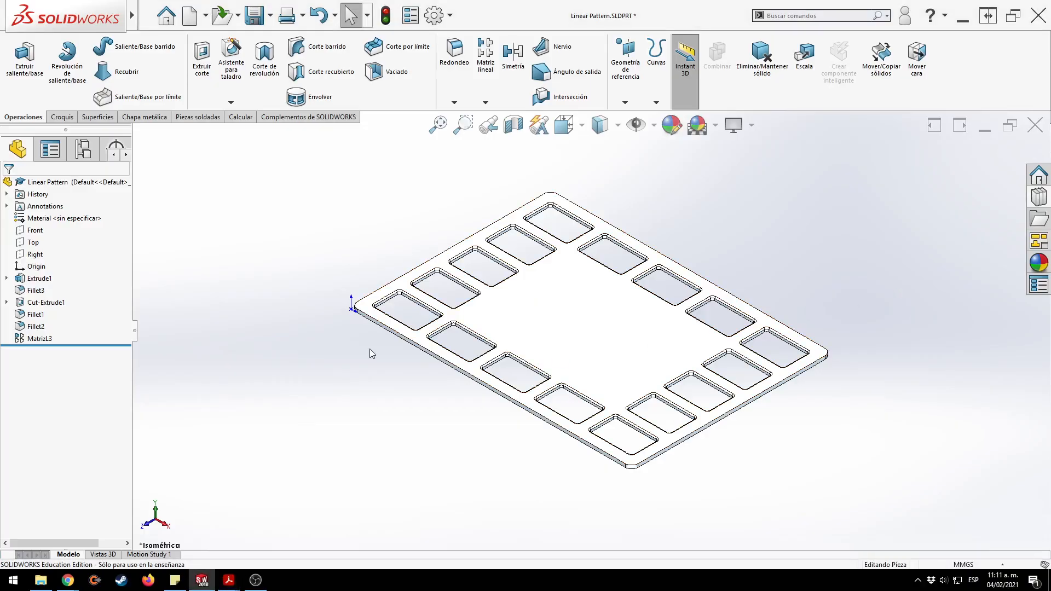
{"action": "left_click", "coordinate": [43, 340]}
{"action": "left_click", "coordinate": [54, 306]}
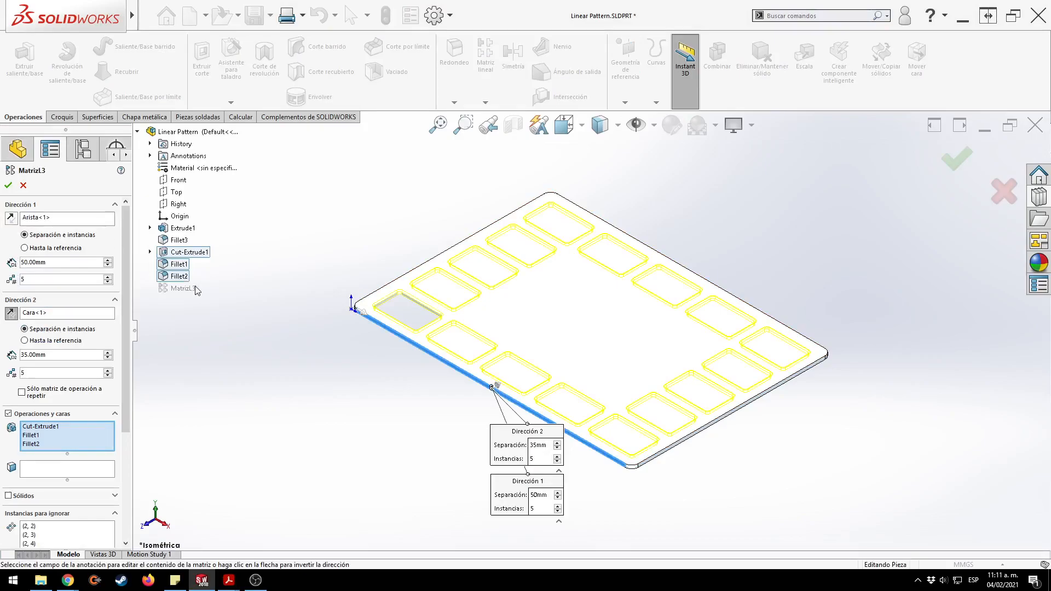
{"action": "left_click_drag", "start_coordinate": [130, 300], "coordinate": [140, 417]}
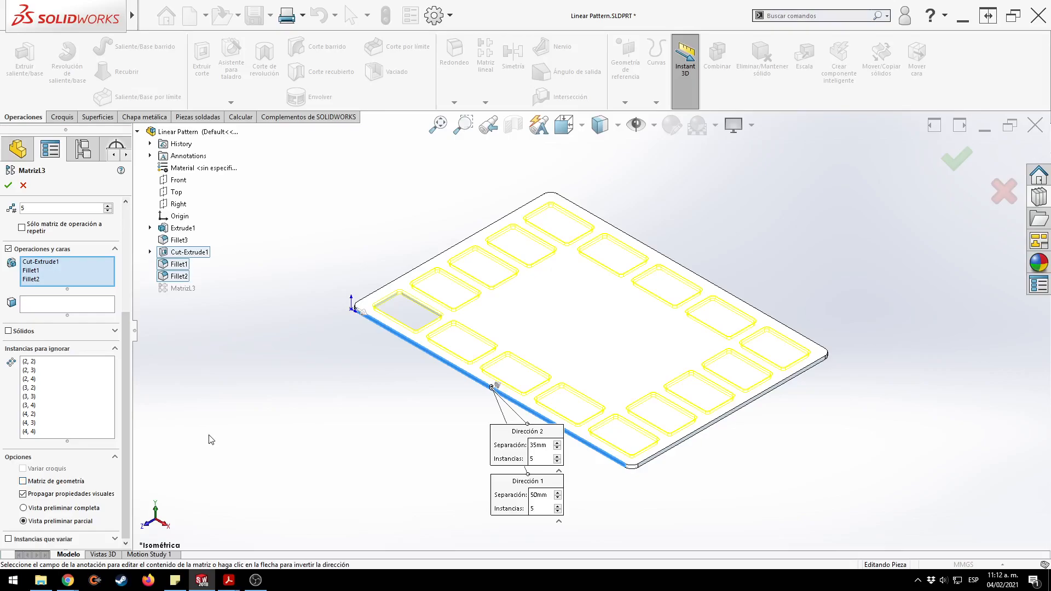
{"action": "key", "text": "ctrl"}
{"action": "key", "text": "ctrl"}
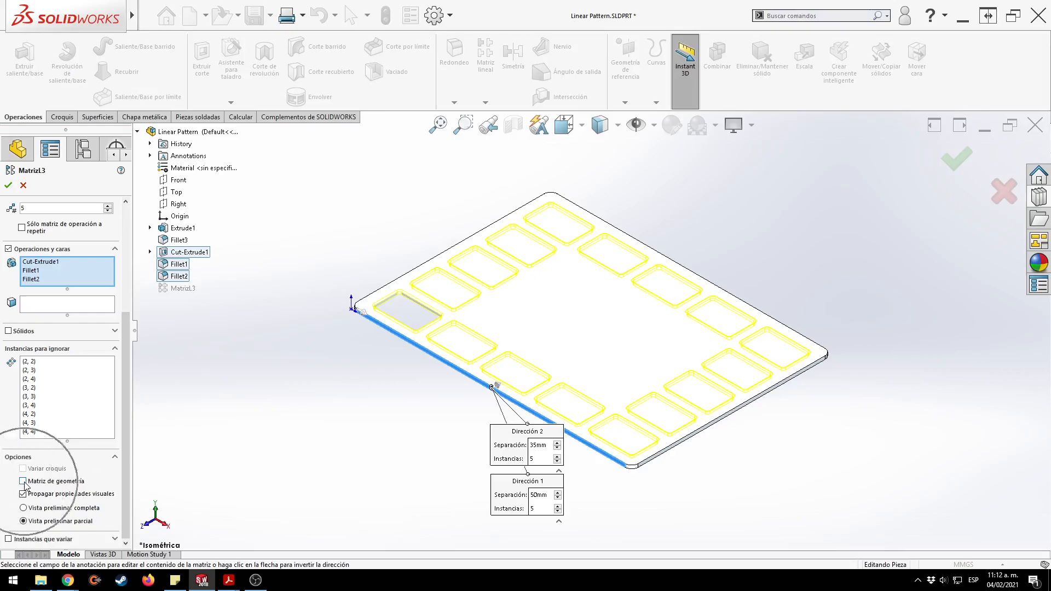
{"action": "key", "text": "ctrl"}
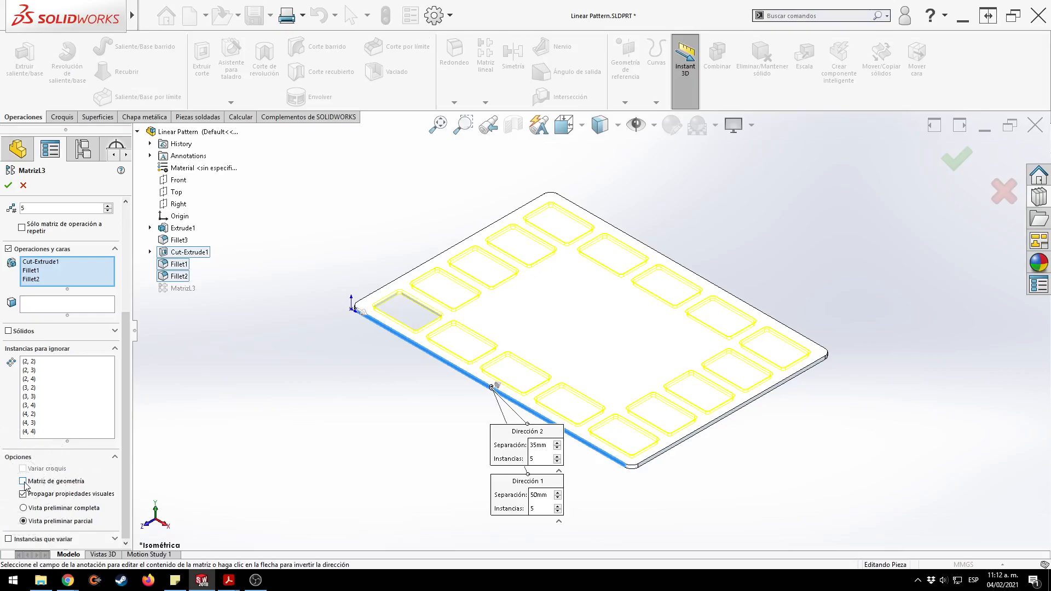
{"action": "left_click", "coordinate": [956, 160]}
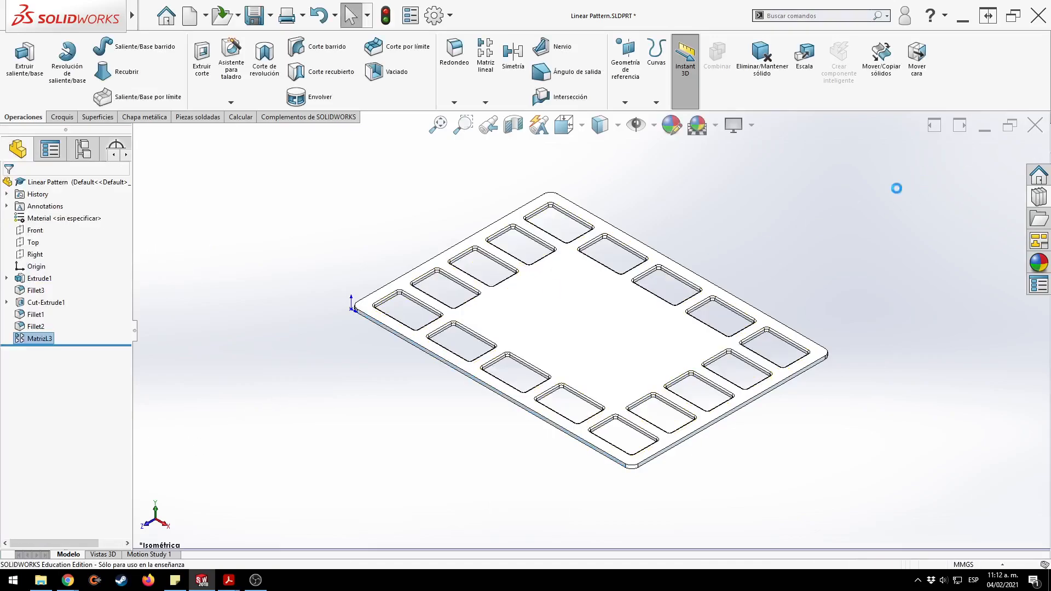
Open the Geometry Patterns part from the Lesson05 Case Study folder of the design library and show it in front view.
{"action": "left_click", "coordinate": [1039, 196]}
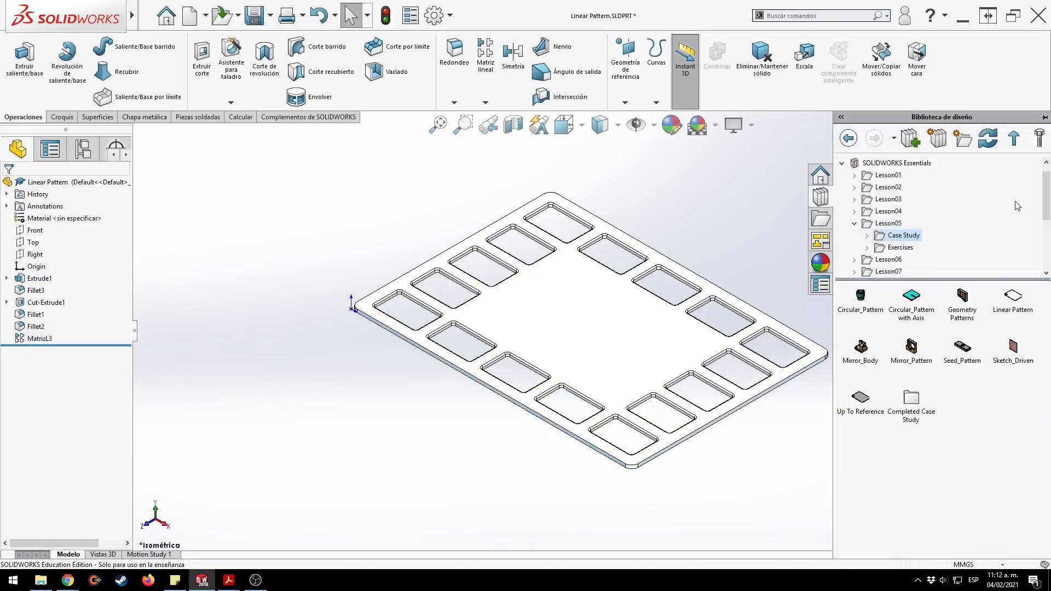
{"action": "left_click", "coordinate": [966, 308]}
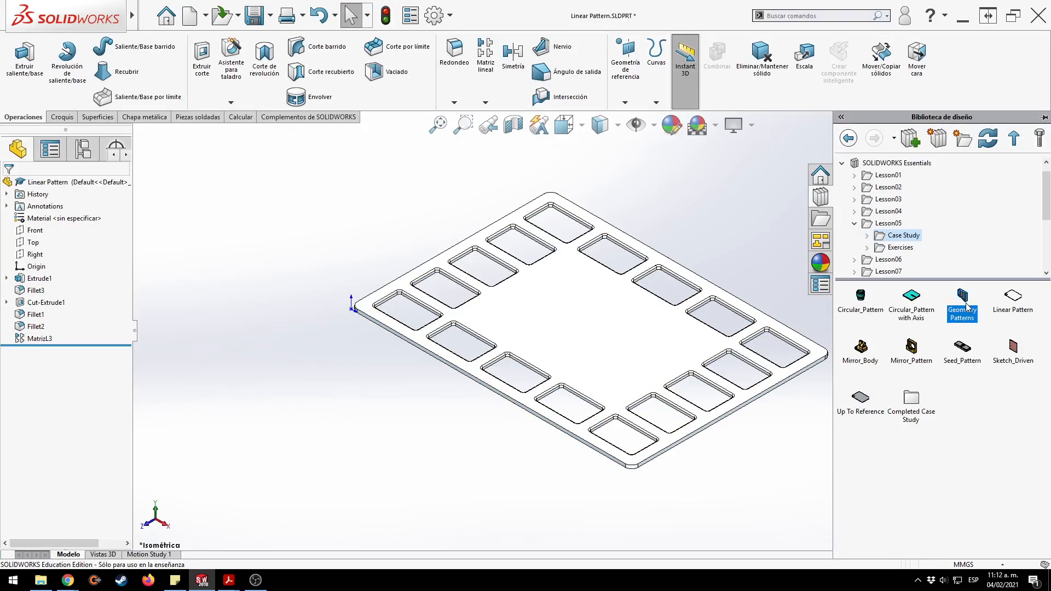
{"action": "double_click", "coordinate": [966, 302]}
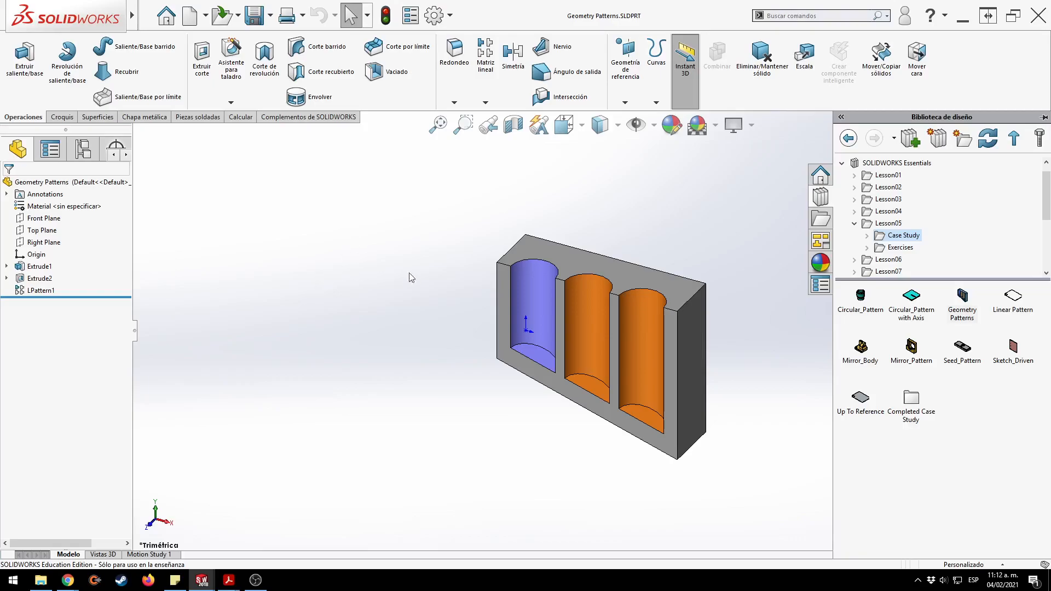
{"action": "key", "text": "ctrl+1"}
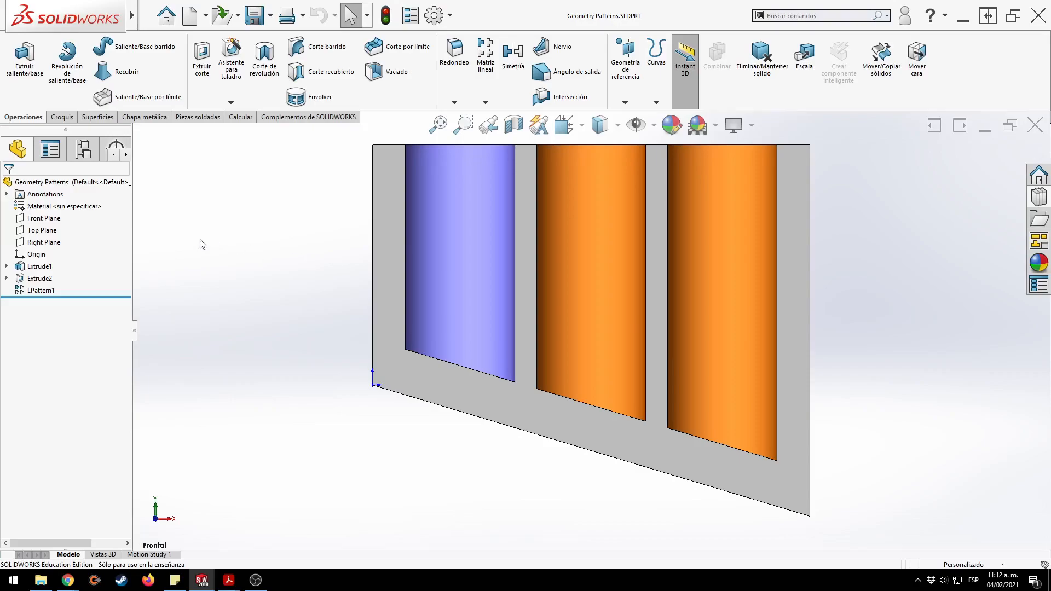
Display Extrude1's dimensions, roll back before LPattern1 to inspect the seed cut's bottom face, and roll forward again in front view.
{"action": "left_click", "coordinate": [46, 268]}
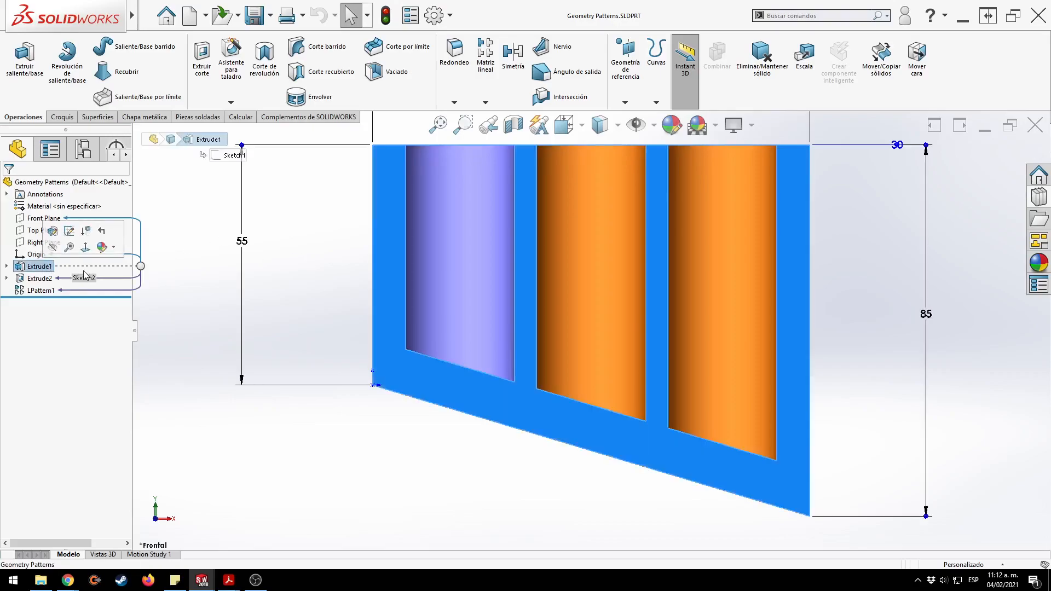
{"action": "left_click_drag", "start_coordinate": [93, 297], "coordinate": [96, 284]}
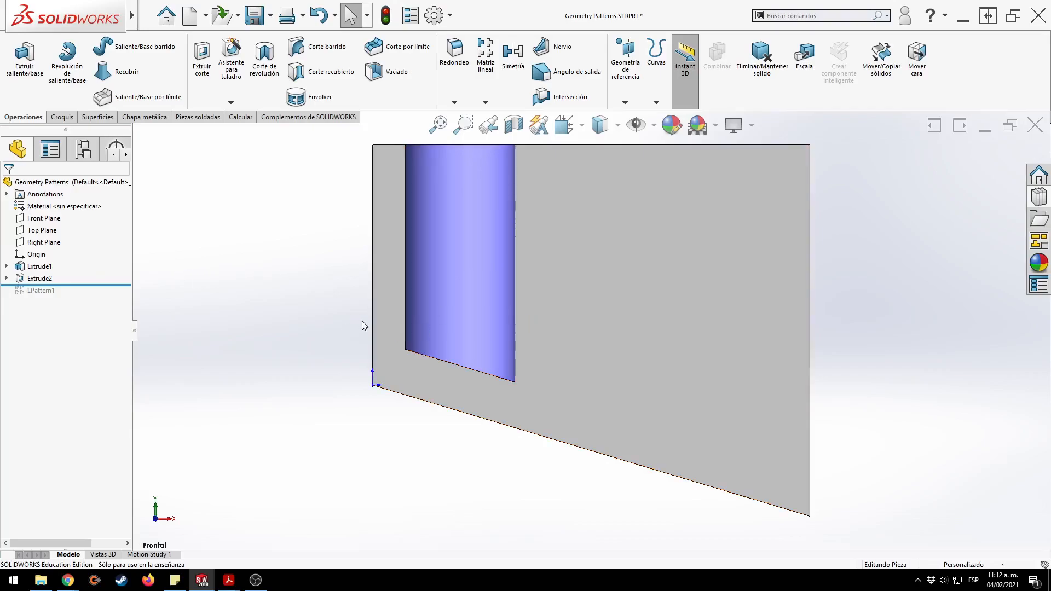
{"action": "middle_click_drag", "start_coordinate": [405, 371], "coordinate": [464, 405]}
{"action": "left_click", "coordinate": [443, 399]}
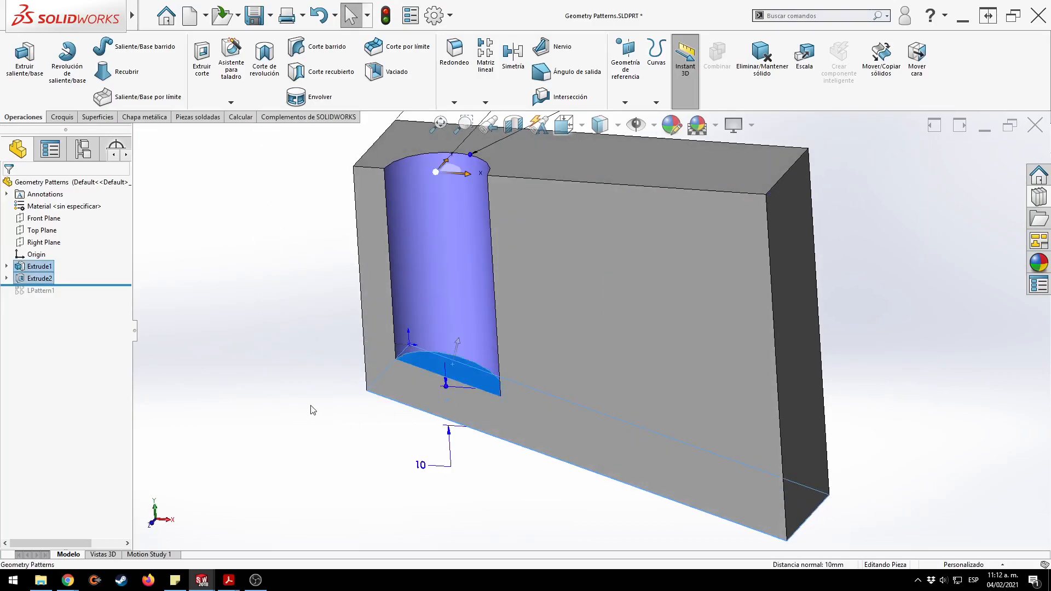
{"action": "key", "text": "ctrl+1"}
{"action": "key", "text": "Escape"}
{"action": "left_click_drag", "start_coordinate": [95, 285], "coordinate": [95, 296]}
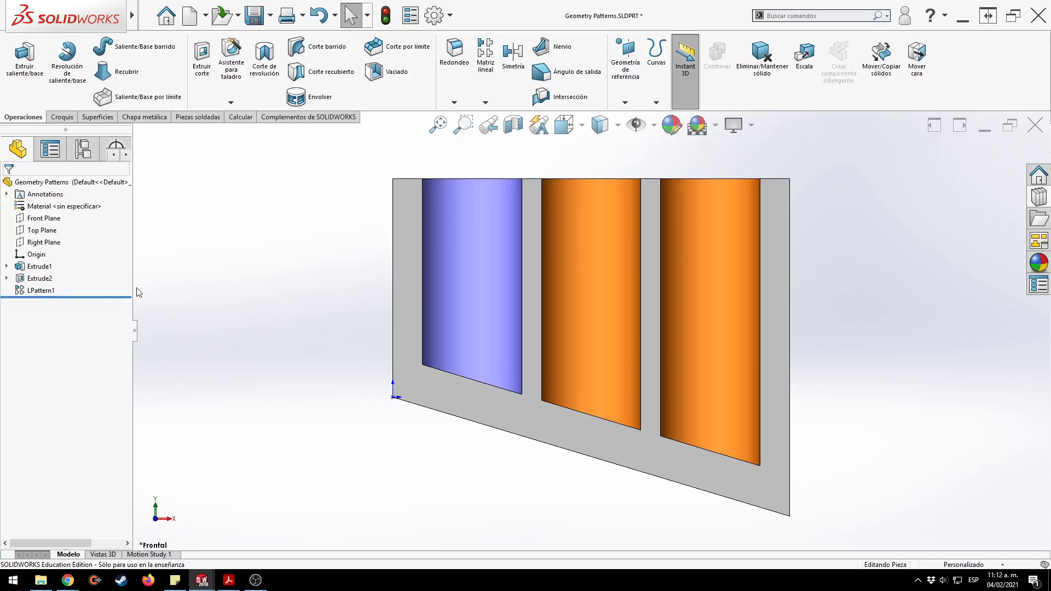
Review the definition of LPattern1 with its preview and accept it without changes.
{"action": "left_click", "coordinate": [70, 291]}
{"action": "left_click", "coordinate": [60, 258]}
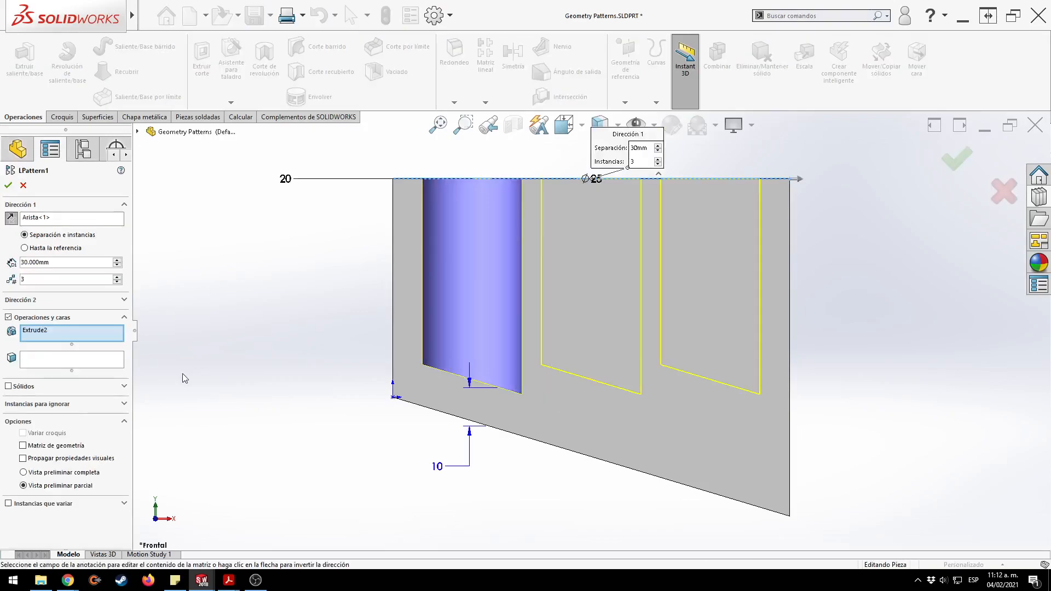
{"action": "scroll", "coordinate": [235, 355], "scroll_direction": "up", "scroll_amount": 1}
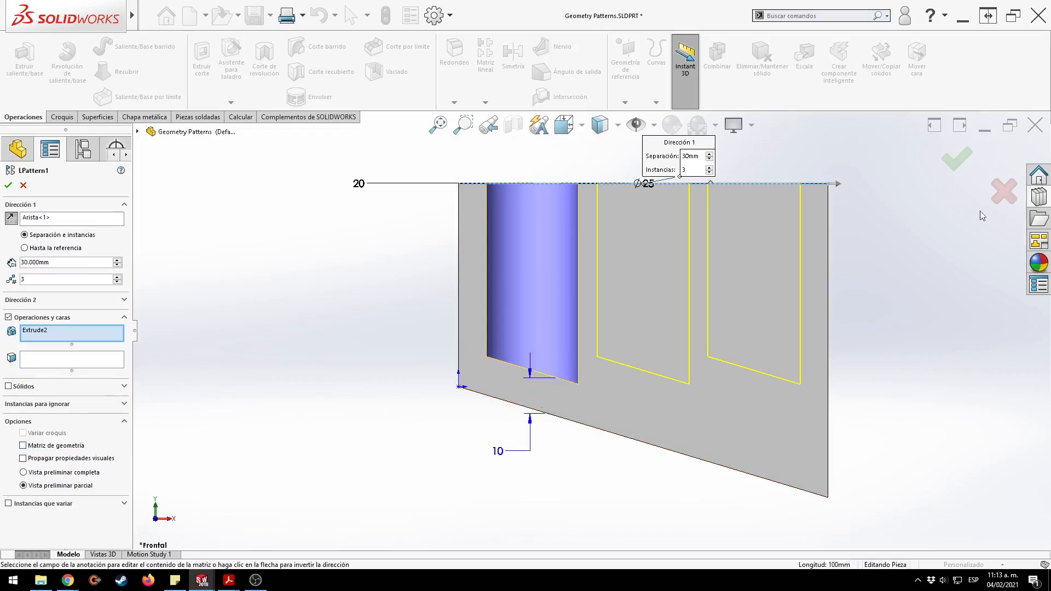
{"action": "left_click", "coordinate": [958, 160]}
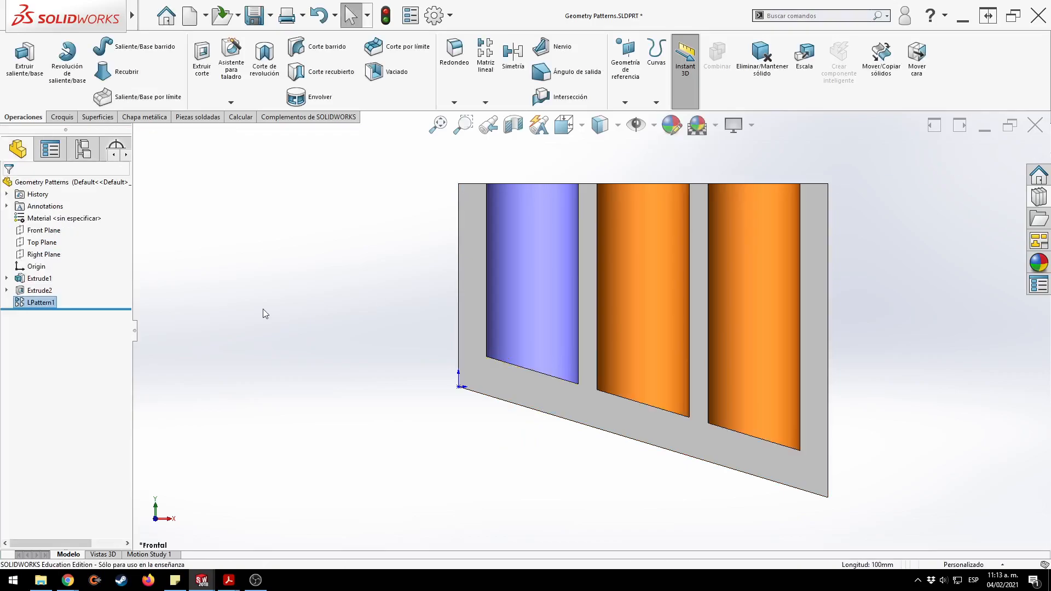
Review the offset-from-surface end condition in the definition of the seed cut Extrude2 and accept it unchanged.
{"action": "left_click", "coordinate": [39, 290]}
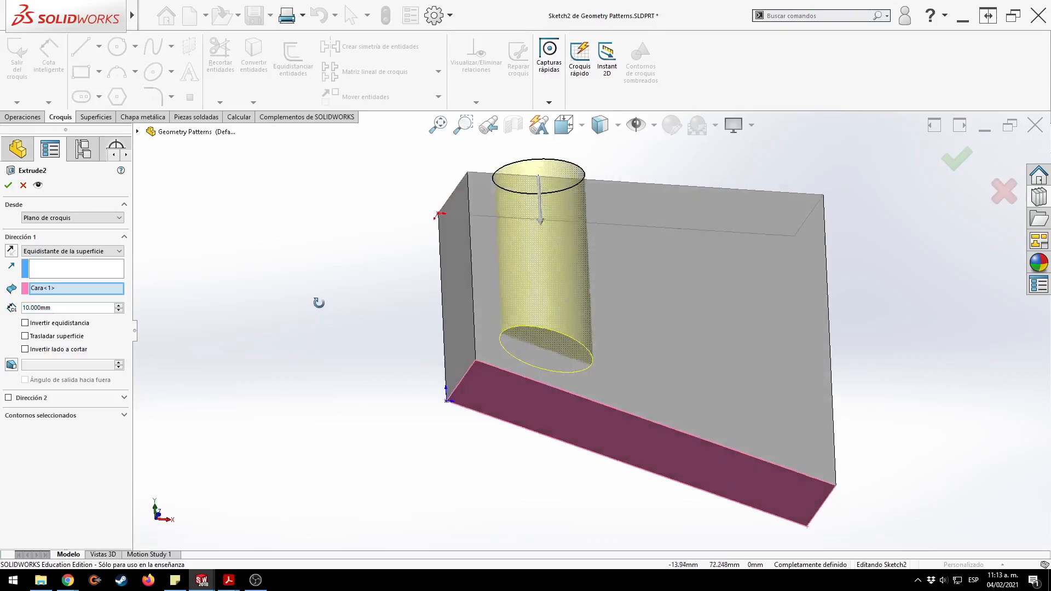
{"action": "key", "text": "ctrl"}
{"action": "left_click", "coordinate": [959, 166]}
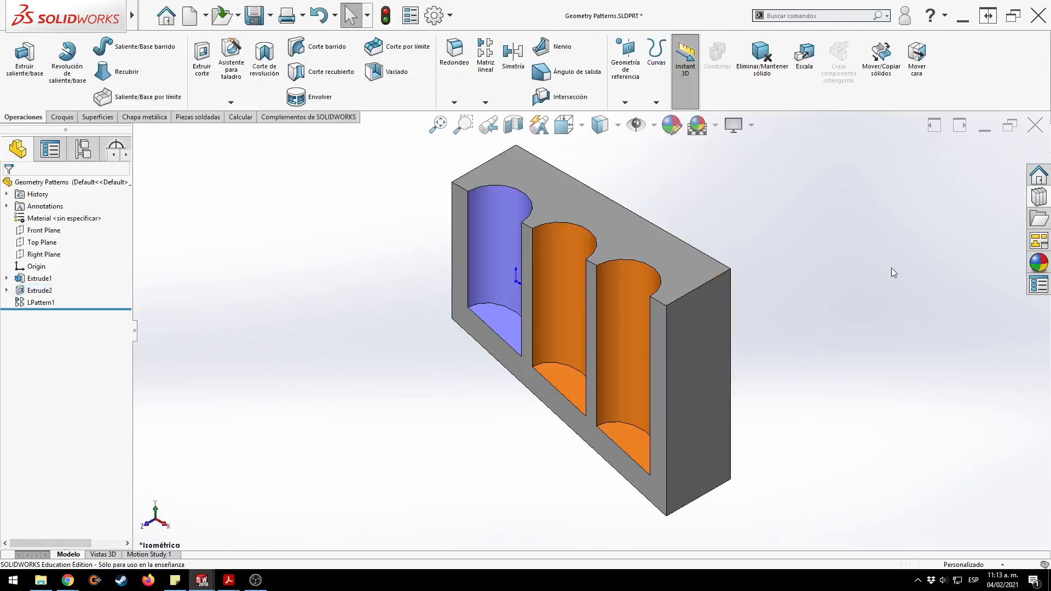
Compare the bottom faces of the two patterned cuts with the block's sloped underside, and return to isometric view.
{"action": "middle_click_drag", "start_coordinate": [477, 383], "coordinate": [491, 350]}
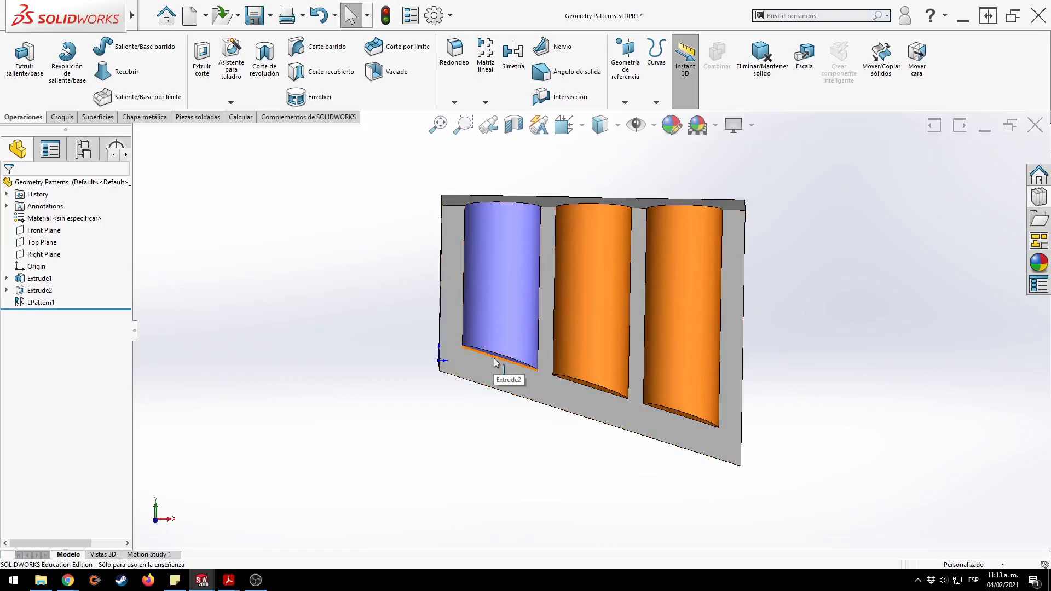
{"action": "left_click", "coordinate": [589, 311]}
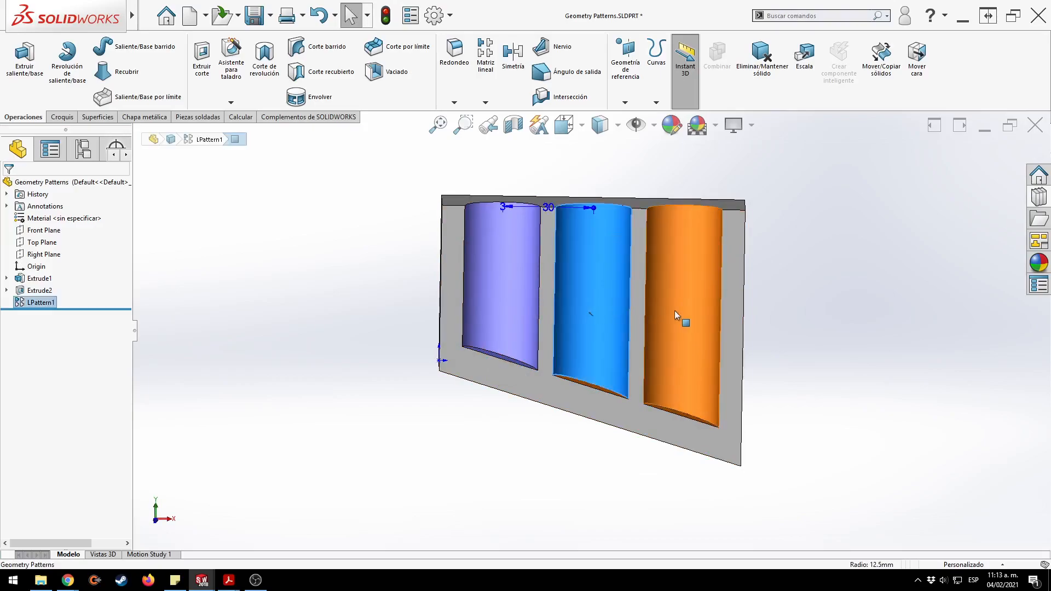
{"action": "left_click", "coordinate": [825, 310]}
{"action": "middle_click_drag", "start_coordinate": [544, 496], "coordinate": [591, 409]}
{"action": "left_click", "coordinate": [591, 408]}
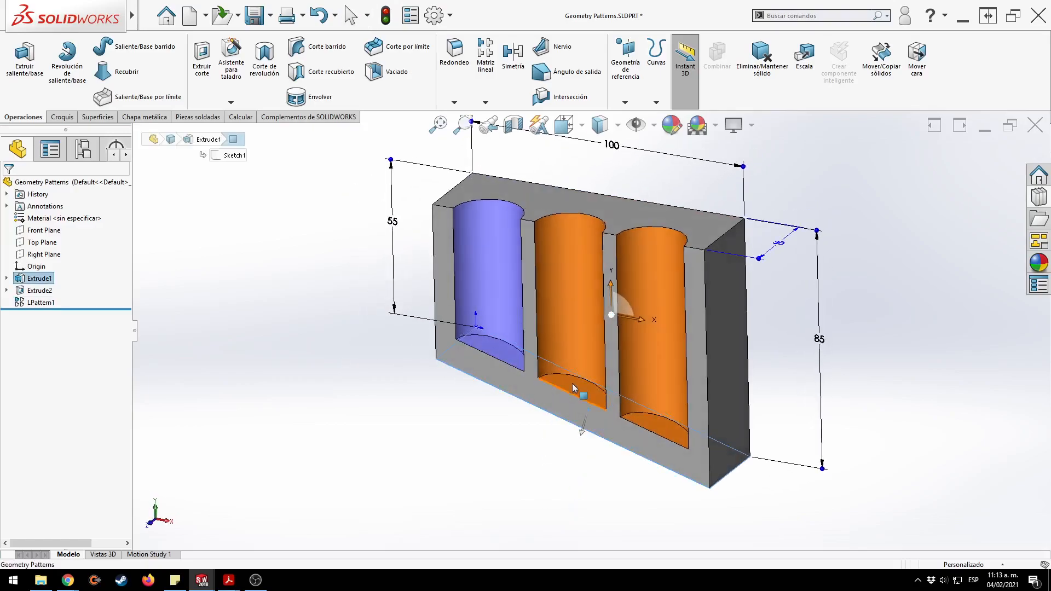
{"action": "left_click", "coordinate": [569, 388]}
{"action": "left_click", "coordinate": [570, 390], "text": "ctrl"}
{"action": "middle_click_drag", "start_coordinate": [542, 426], "coordinate": [590, 249]}
{"action": "middle_click_drag", "start_coordinate": [640, 409], "coordinate": [668, 419]}
{"action": "left_click", "coordinate": [658, 426]}
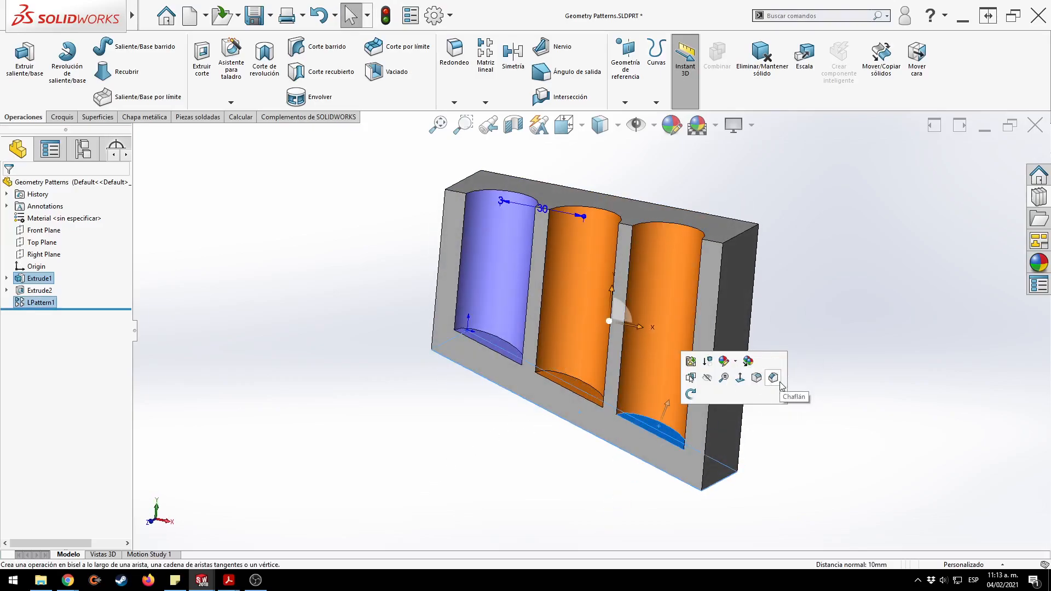
{"action": "left_click", "coordinate": [838, 294]}
{"action": "right_click_drag", "start_coordinate": [839, 294], "coordinate": [947, 261]}
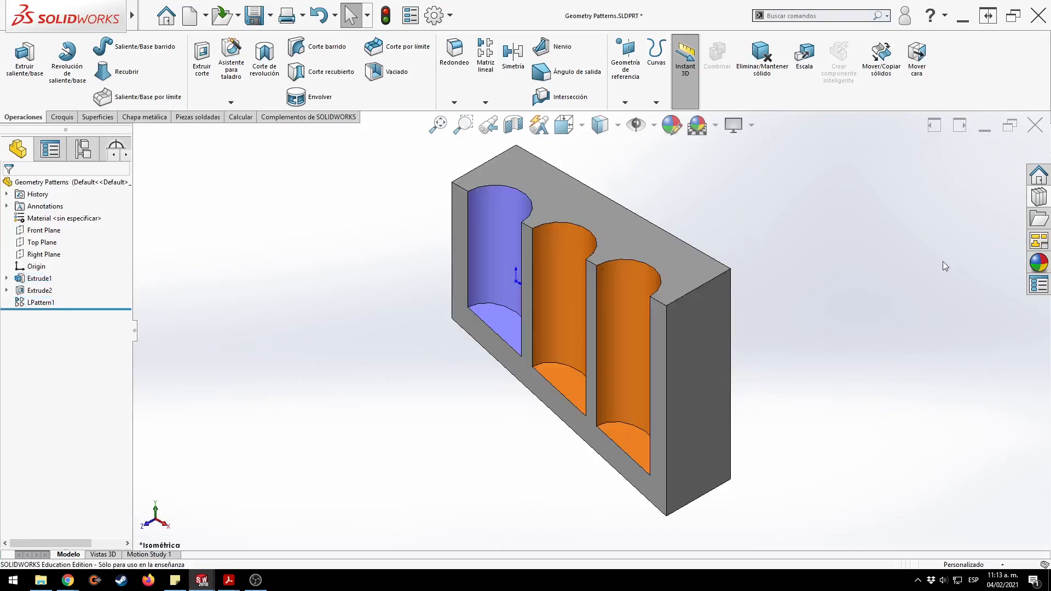
Display the seed cut's dimensions from its bottom face, clear the selection and show the block in front view.
{"action": "middle_click_drag", "start_coordinate": [940, 262], "coordinate": [958, 239]}
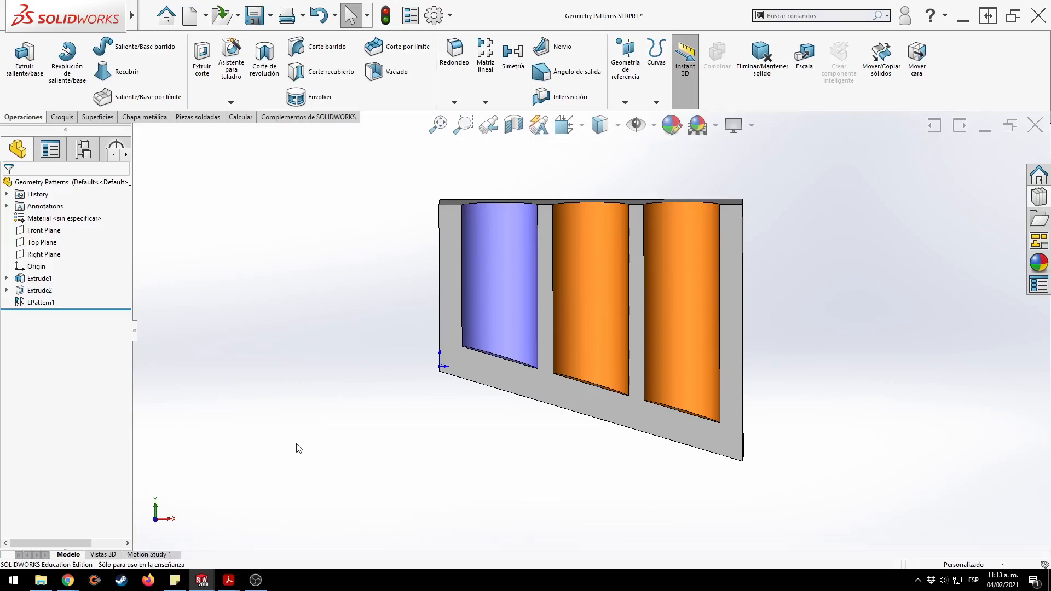
{"action": "middle_click_drag", "start_coordinate": [479, 358], "coordinate": [466, 390]}
{"action": "left_click", "coordinate": [494, 360]}
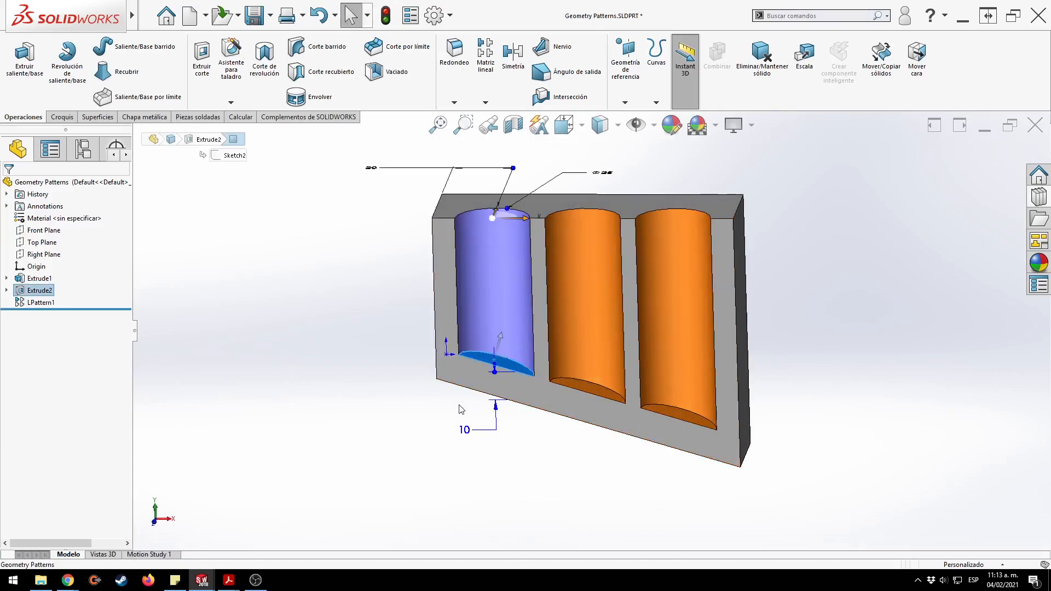
{"action": "left_click", "coordinate": [429, 382]}
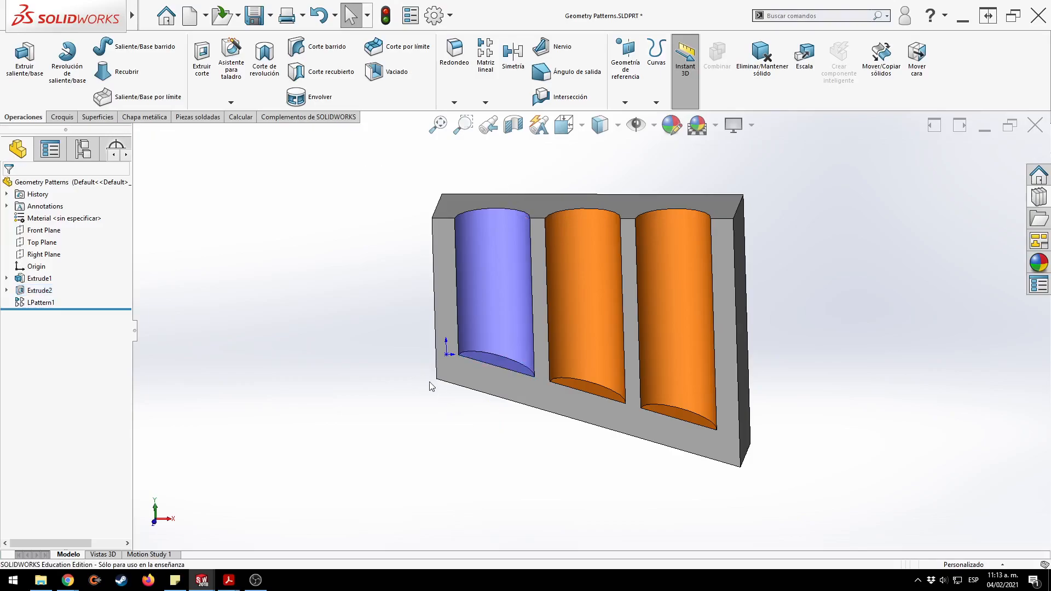
{"action": "key", "text": "ctrl+1"}
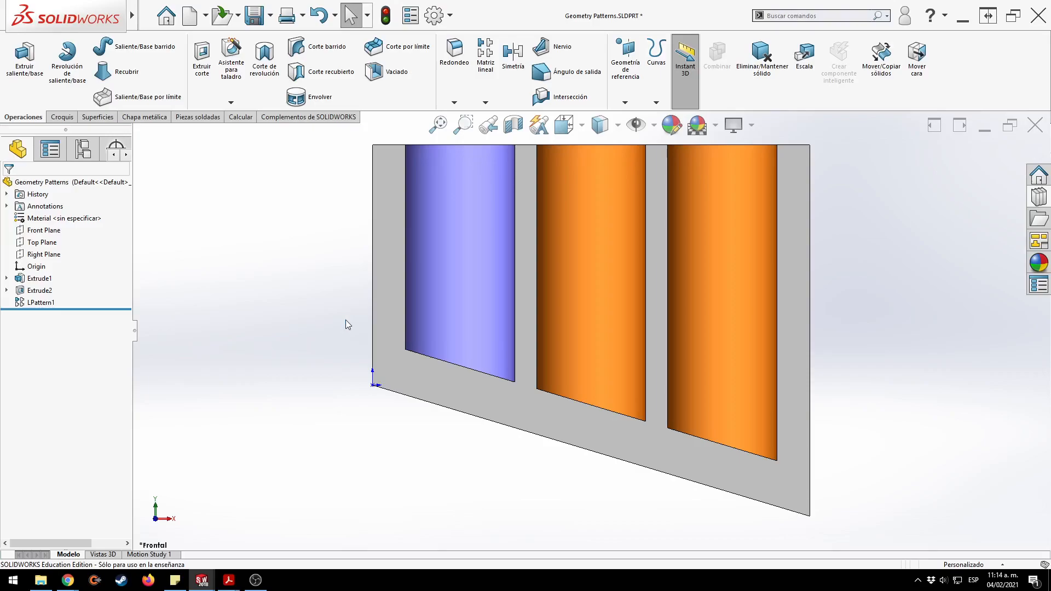
Edit LPattern1 to enable the geometry pattern option and accept the change.
{"action": "left_click", "coordinate": [41, 302]}
{"action": "left_click", "coordinate": [47, 271]}
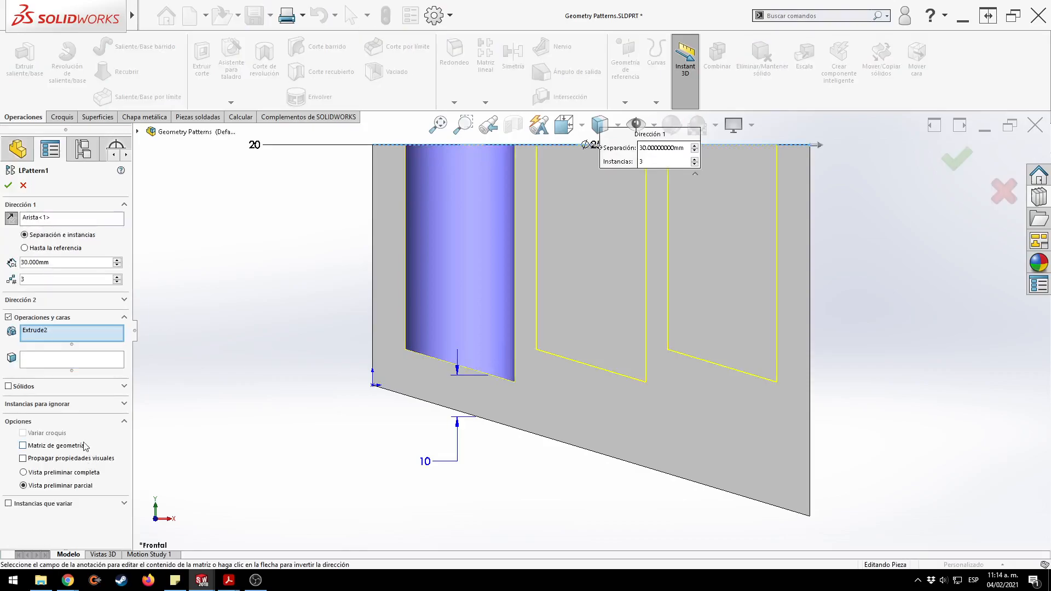
{"action": "left_click", "coordinate": [23, 445]}
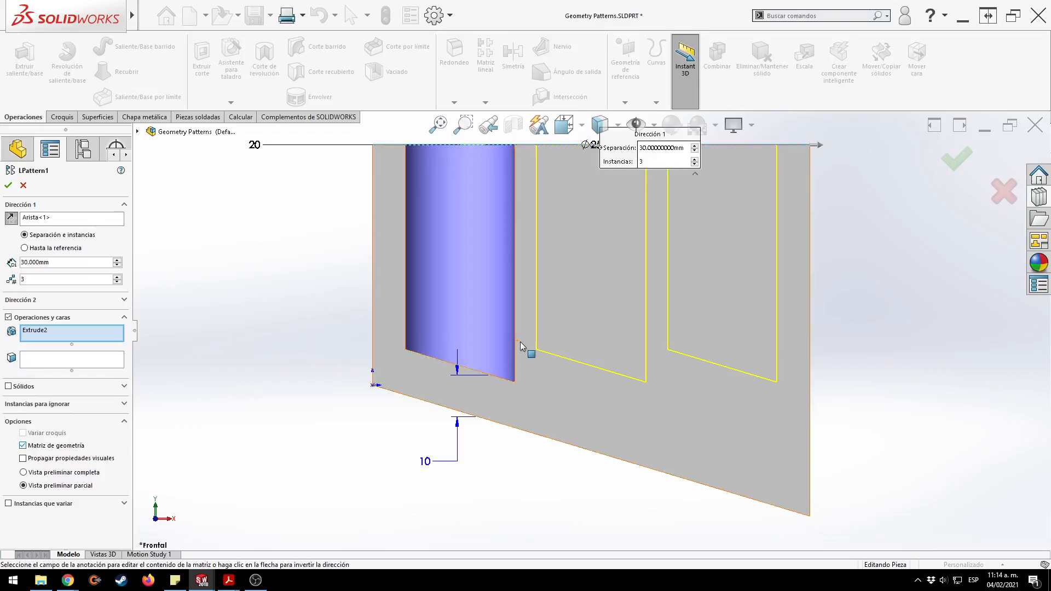
{"action": "key", "text": "Return"}
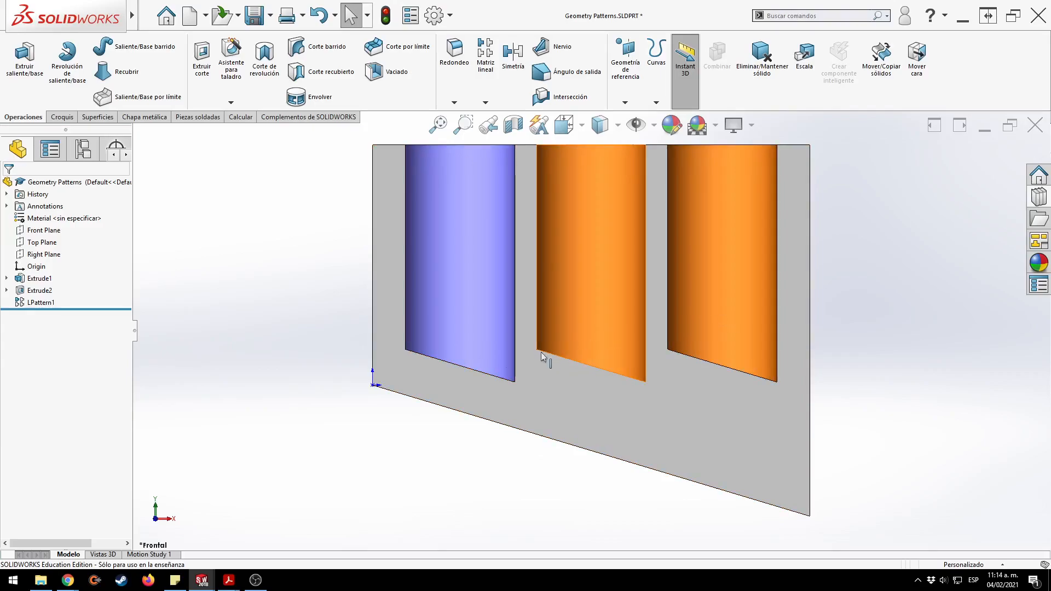
Sketch two horizontal lines on the block's front face joining the lowest corners of the three cuts, and exit the sketch.
{"action": "left_click", "coordinate": [632, 386]}
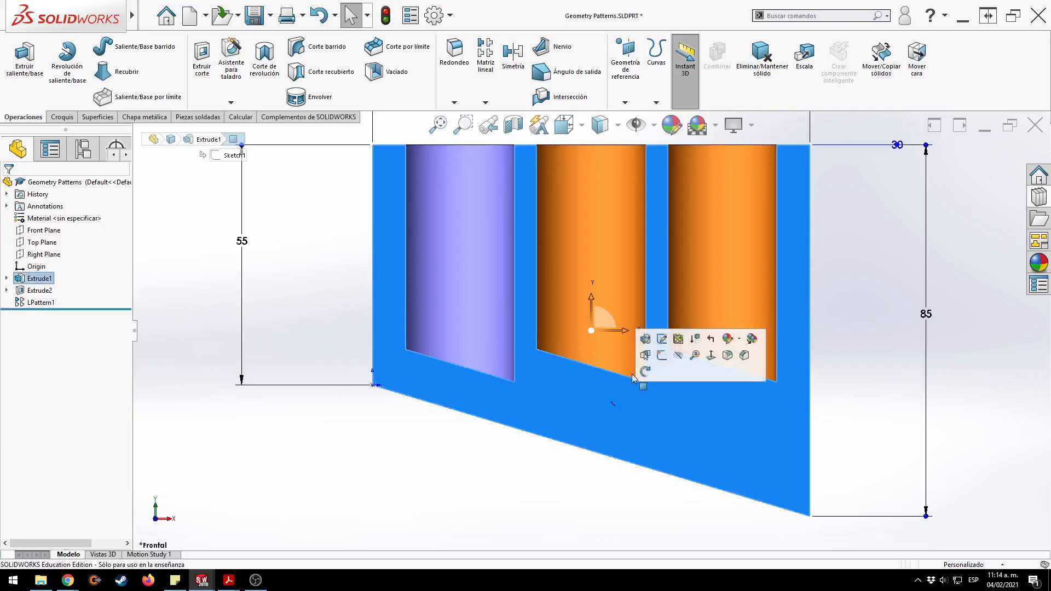
{"action": "left_click", "coordinate": [660, 355]}
{"action": "left_click", "coordinate": [896, 366]}
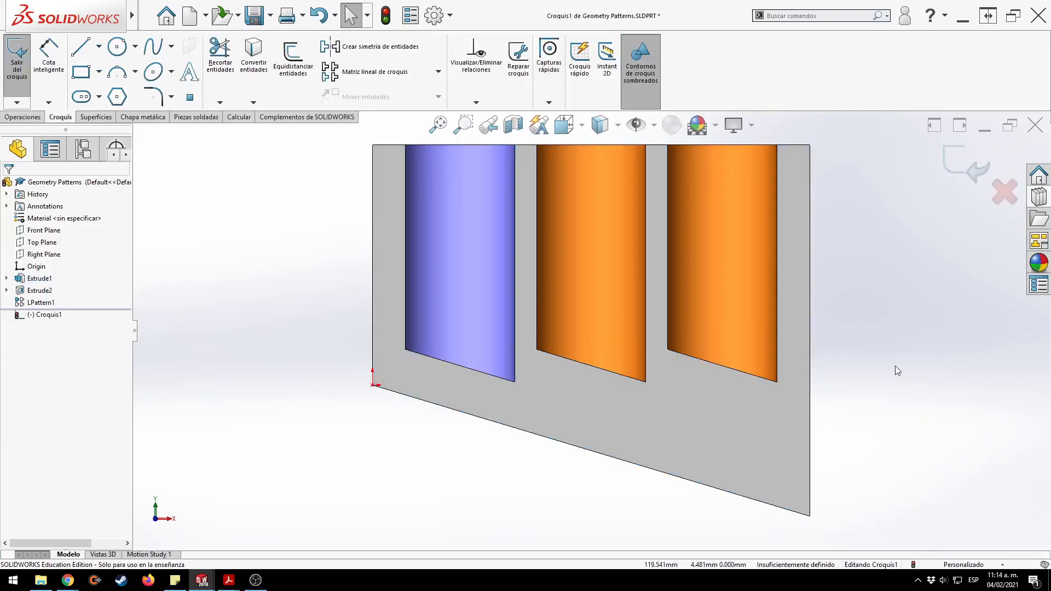
{"action": "left_click", "coordinate": [81, 46]}
{"action": "left_click", "coordinate": [515, 381]}
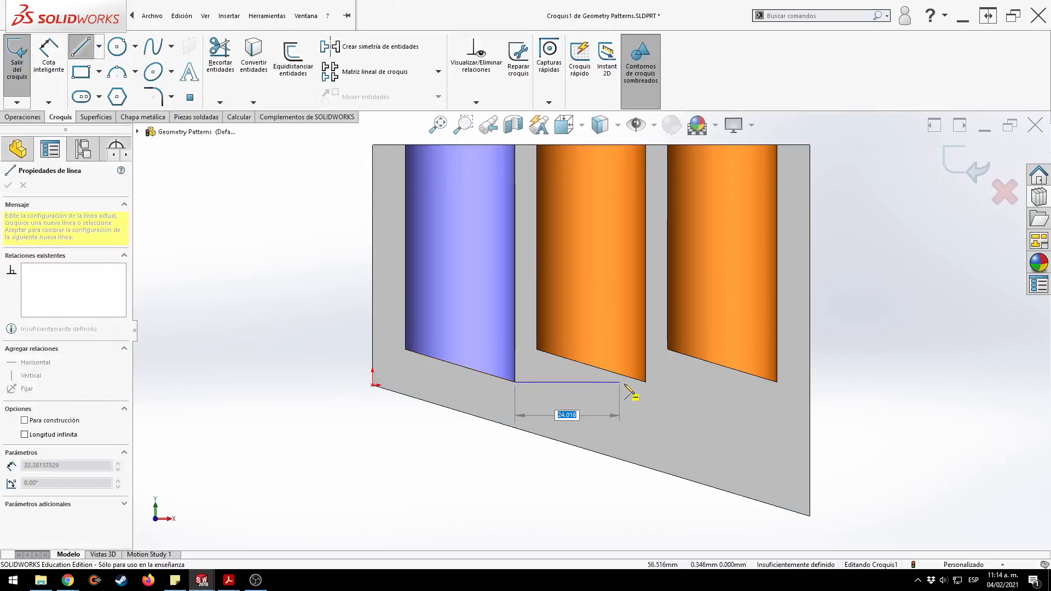
{"action": "left_click", "coordinate": [646, 382]}
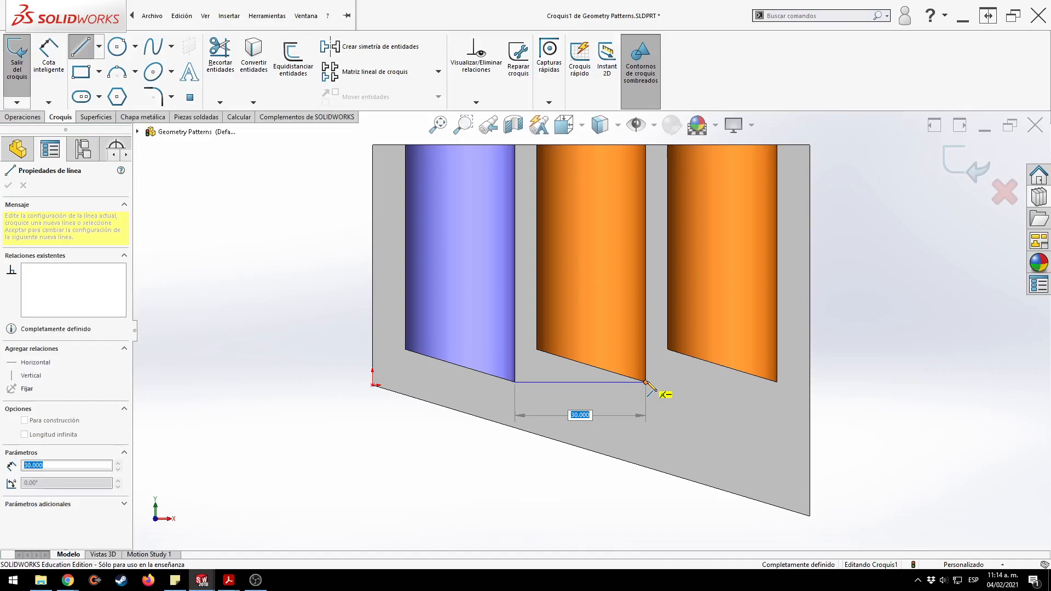
{"action": "left_click", "coordinate": [777, 382]}
{"action": "key", "text": "Escape"}
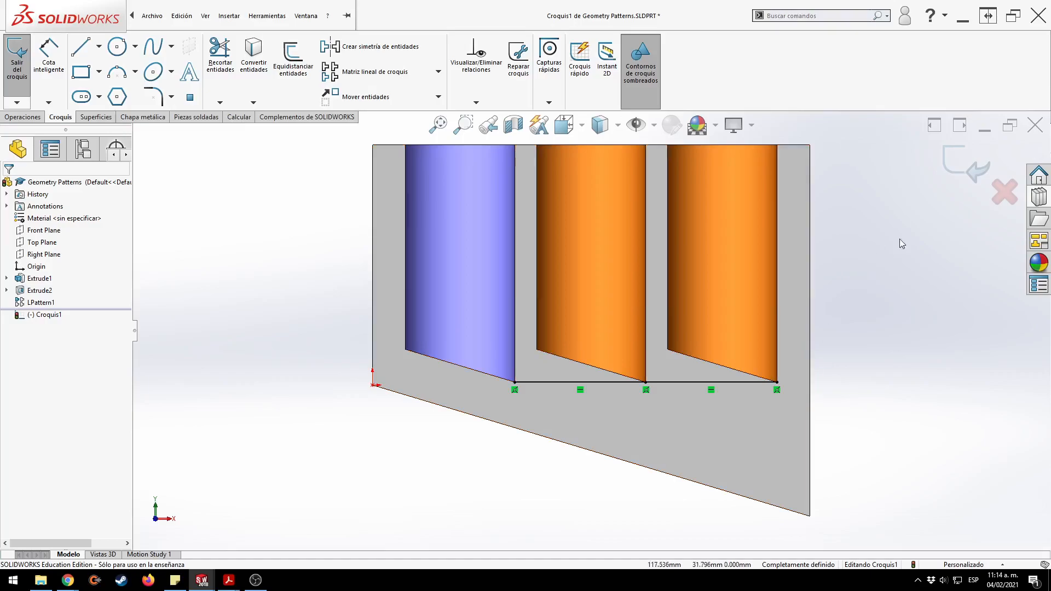
{"action": "left_click", "coordinate": [961, 161]}
{"action": "left_click", "coordinate": [900, 229]}
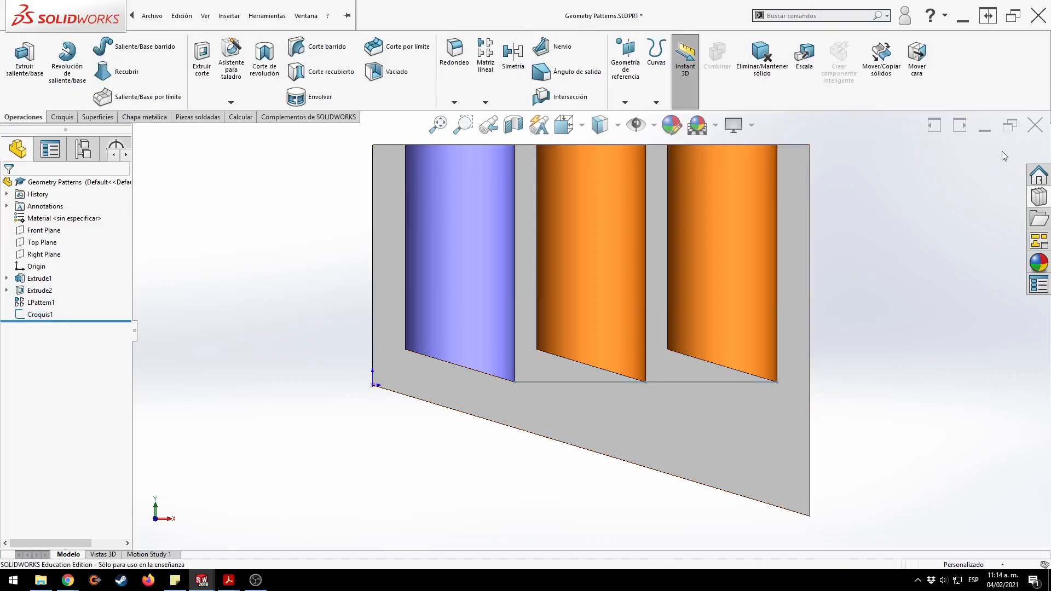
Switch to the Linear Pattern part, inspect the plate's underside with its patterned cutouts, and return to isometric view.
{"action": "key", "text": "ctrl+Tab"}
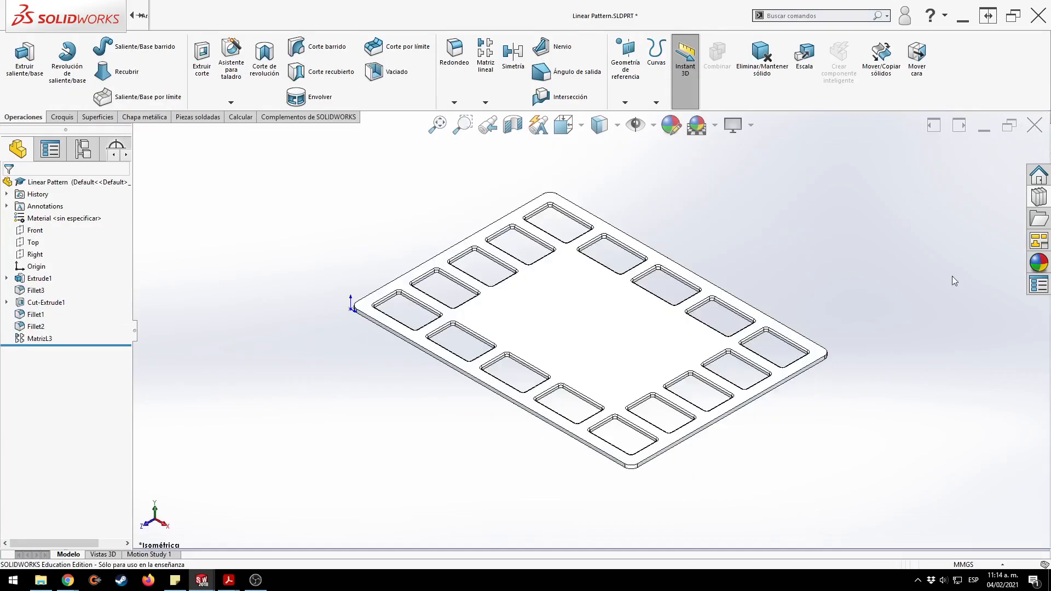
{"action": "key", "text": "ctrl+6"}
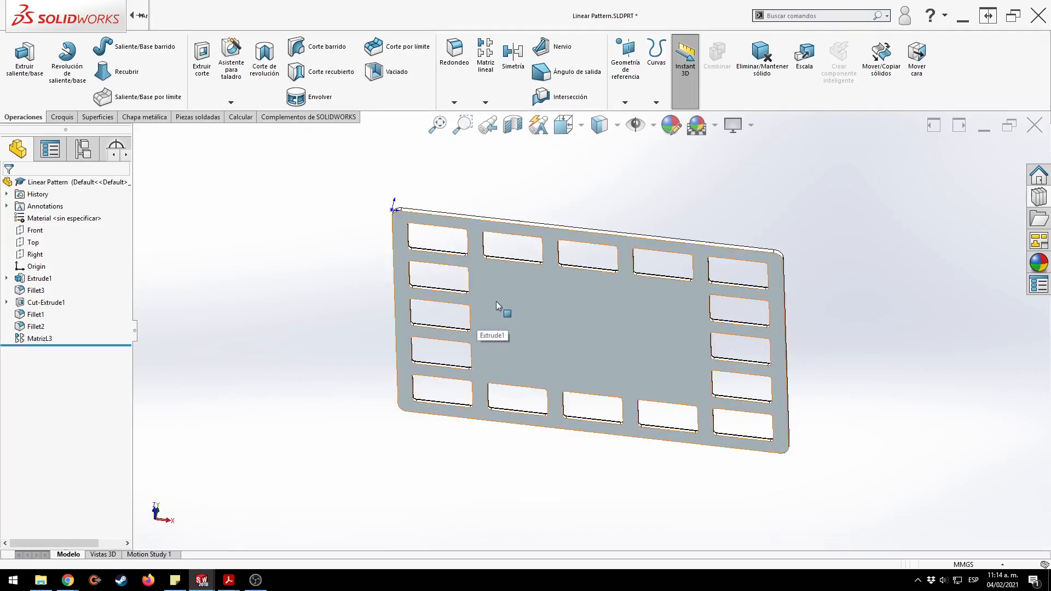
{"action": "left_click", "coordinate": [519, 296]}
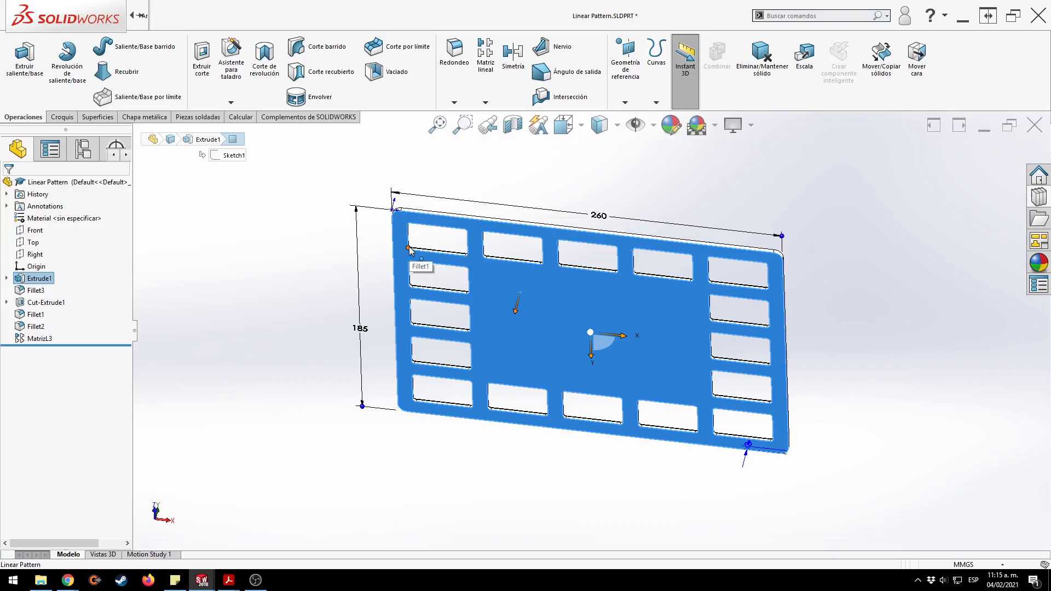
{"action": "left_click", "coordinate": [314, 311]}
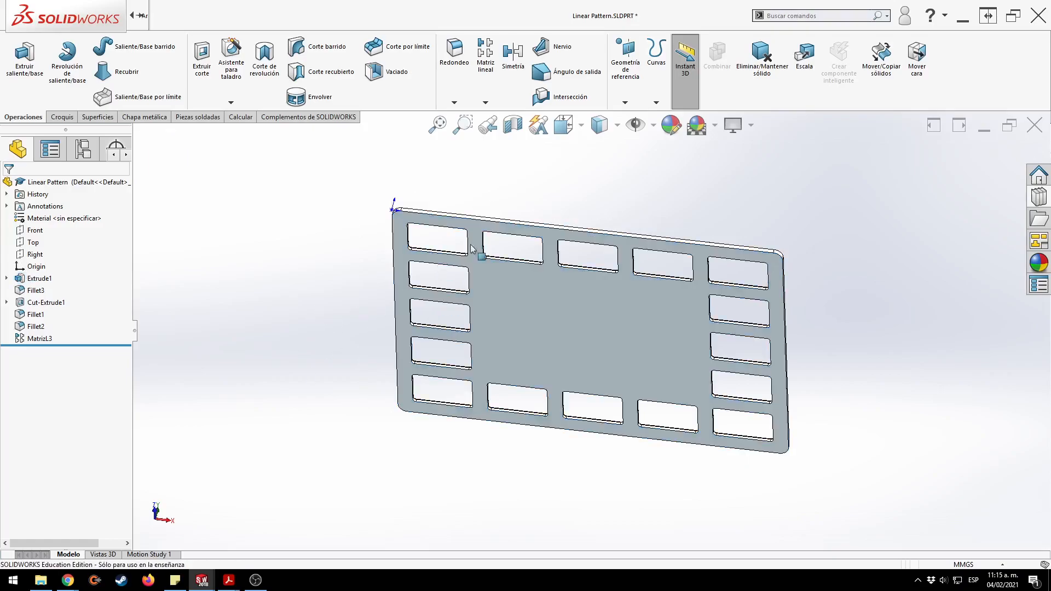
{"action": "key", "text": "ctrl+7"}
Edit MatrizL3 to turn off the geometry pattern option, accept the change and show the plate in isometric view.
{"action": "left_click", "coordinate": [46, 338]}
{"action": "left_click", "coordinate": [56, 305]}
{"action": "left_click_drag", "start_coordinate": [126, 340], "coordinate": [126, 453]}
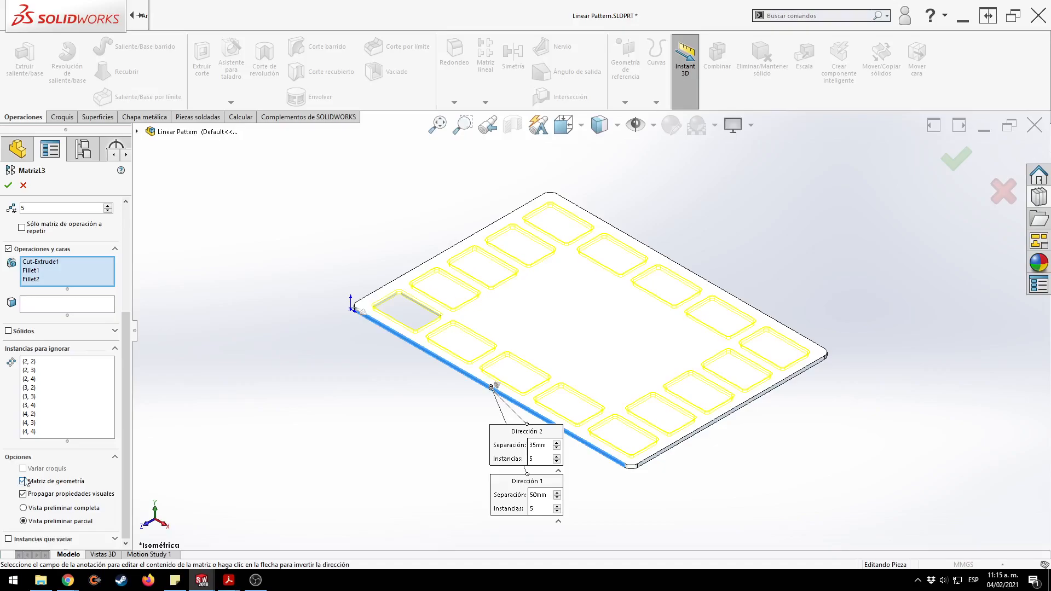
{"action": "middle_click_drag", "start_coordinate": [370, 417], "coordinate": [528, 318]}
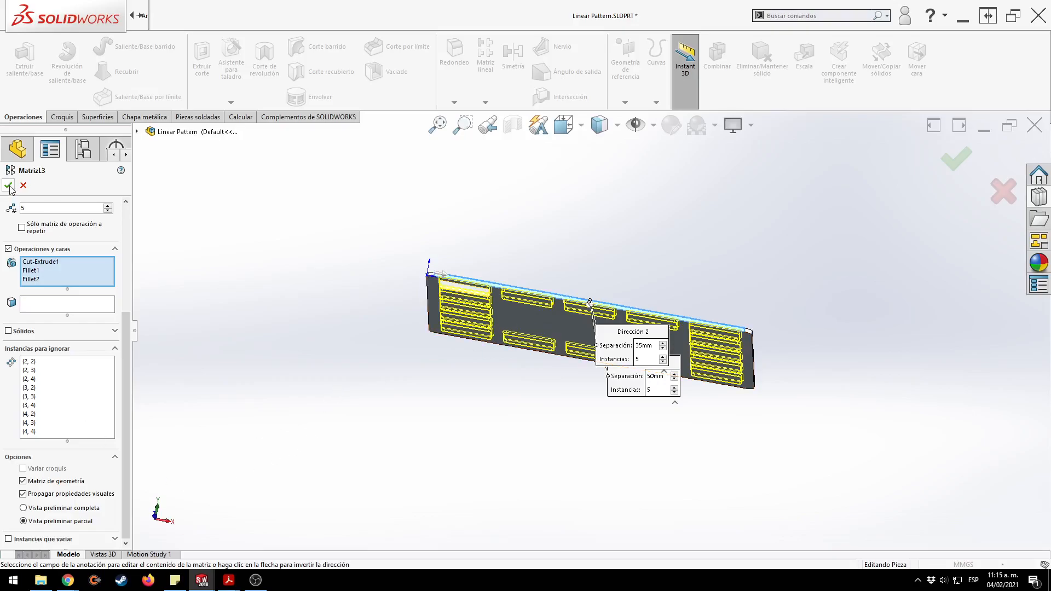
{"action": "left_click", "coordinate": [23, 481]}
{"action": "key", "text": "Return"}
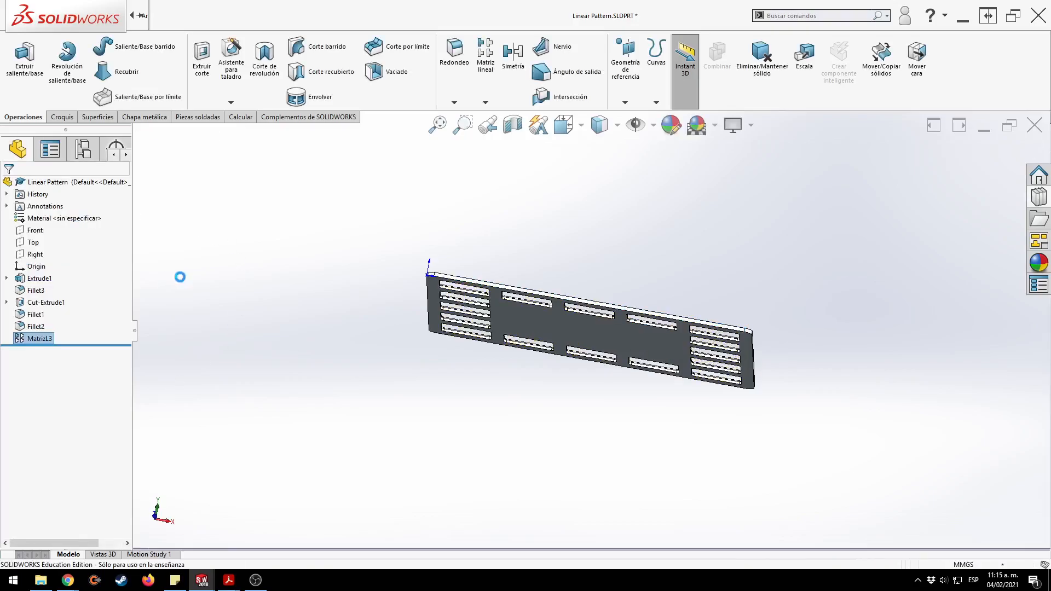
{"action": "key", "text": "ctrl+7"}
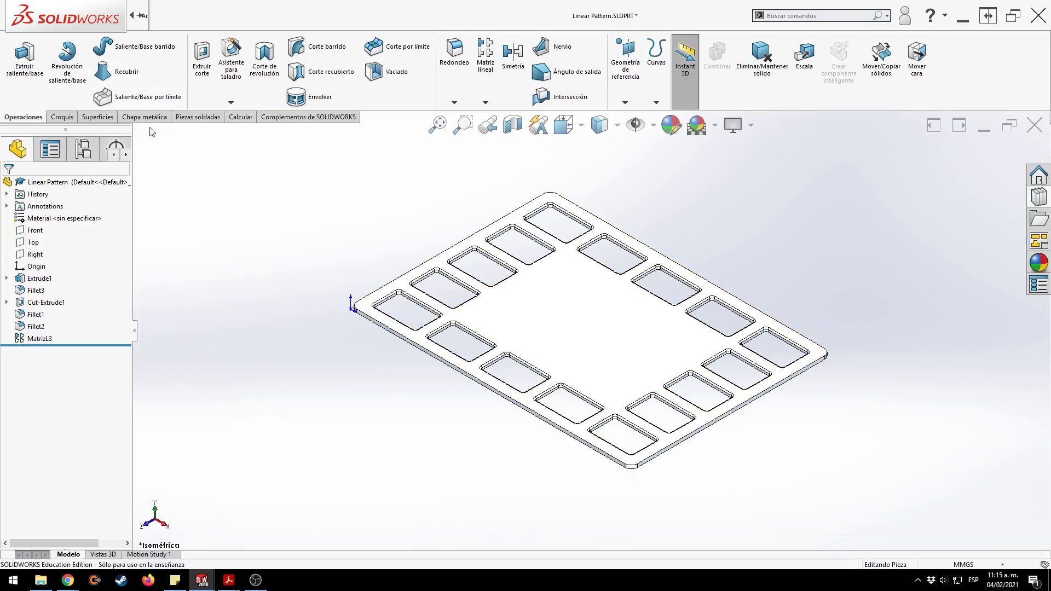
Run Performance Evaluation on the Linear Pattern part, check MatrizL3's rebuild time without geometry pattern, and close the report.
{"action": "left_click", "coordinate": [242, 119]}
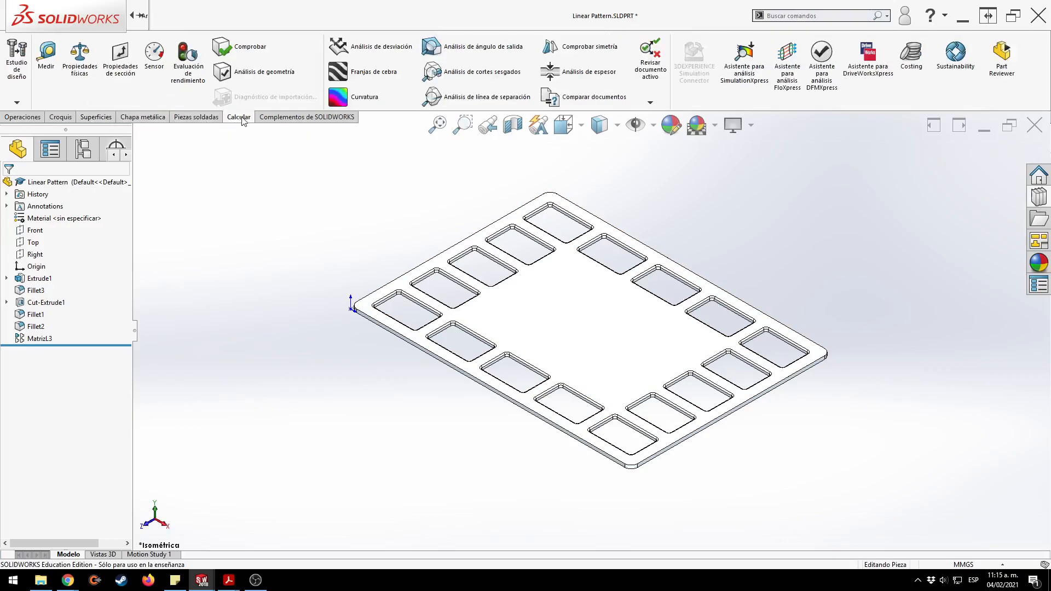
{"action": "left_click", "coordinate": [197, 78]}
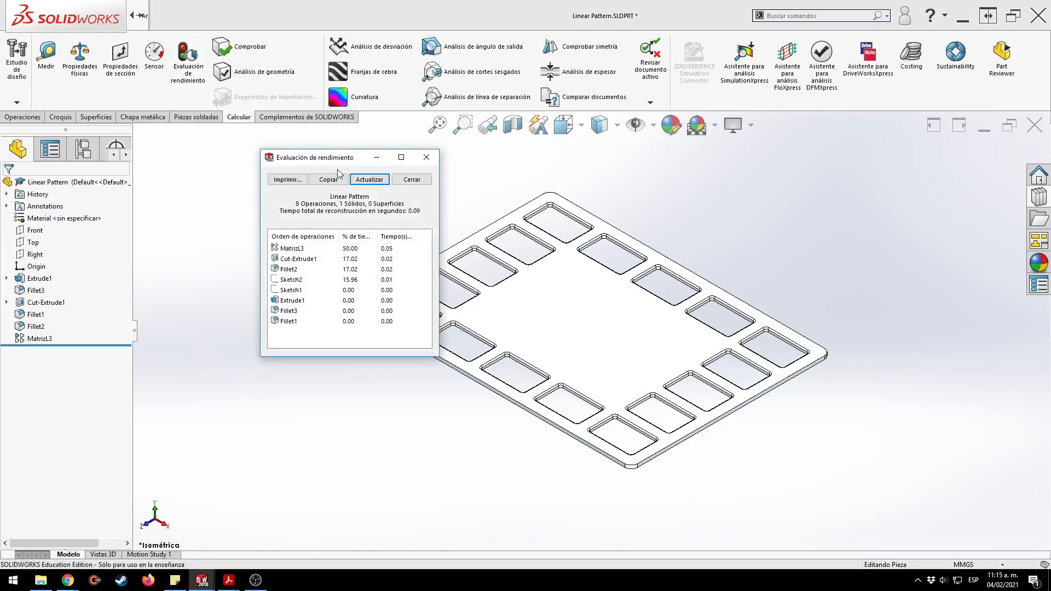
{"action": "left_click_drag", "start_coordinate": [352, 160], "coordinate": [284, 152]}
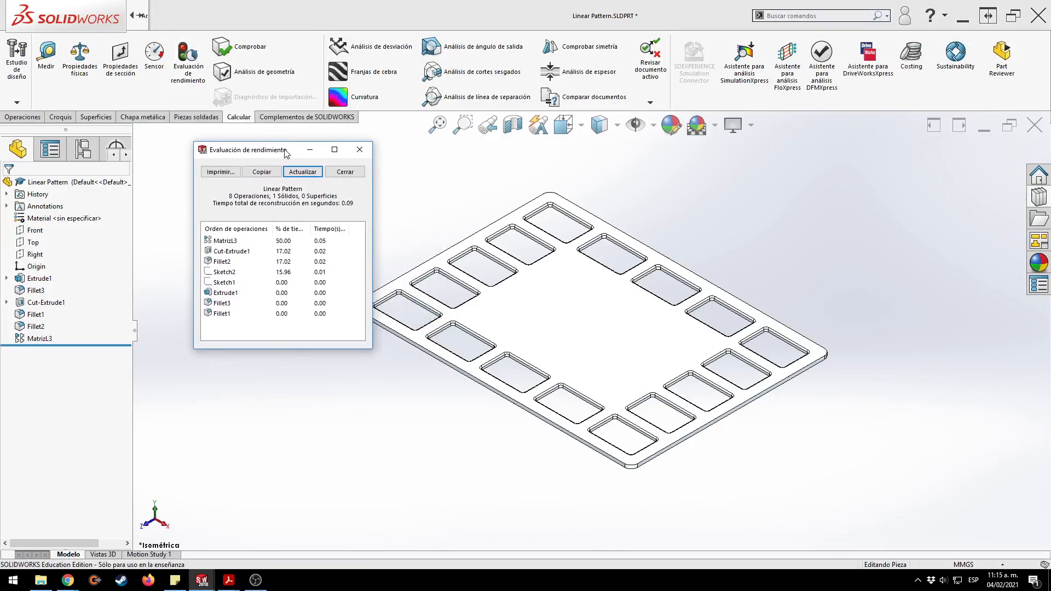
{"action": "left_click", "coordinate": [227, 241]}
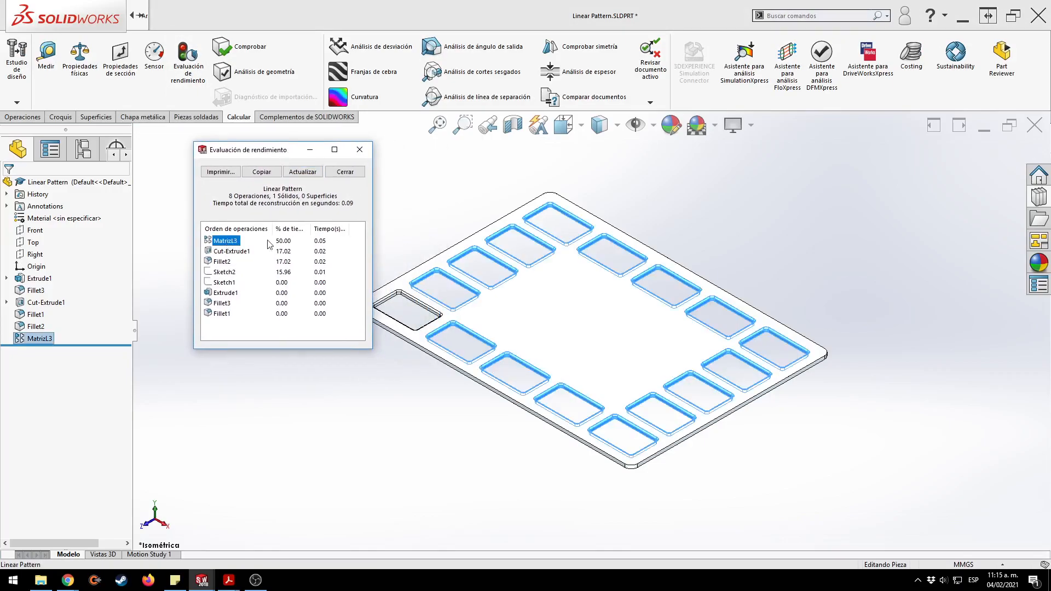
{"action": "key", "text": "ctrl"}
{"action": "key", "text": "ctrl"}
{"action": "key", "text": "ctrl"}
{"action": "left_click_drag", "start_coordinate": [349, 229], "coordinate": [358, 228]}
{"action": "left_click", "coordinate": [353, 155]}
Edit MatrizL3 to enable the geometry pattern option and accept the change.
{"action": "left_click", "coordinate": [48, 339]}
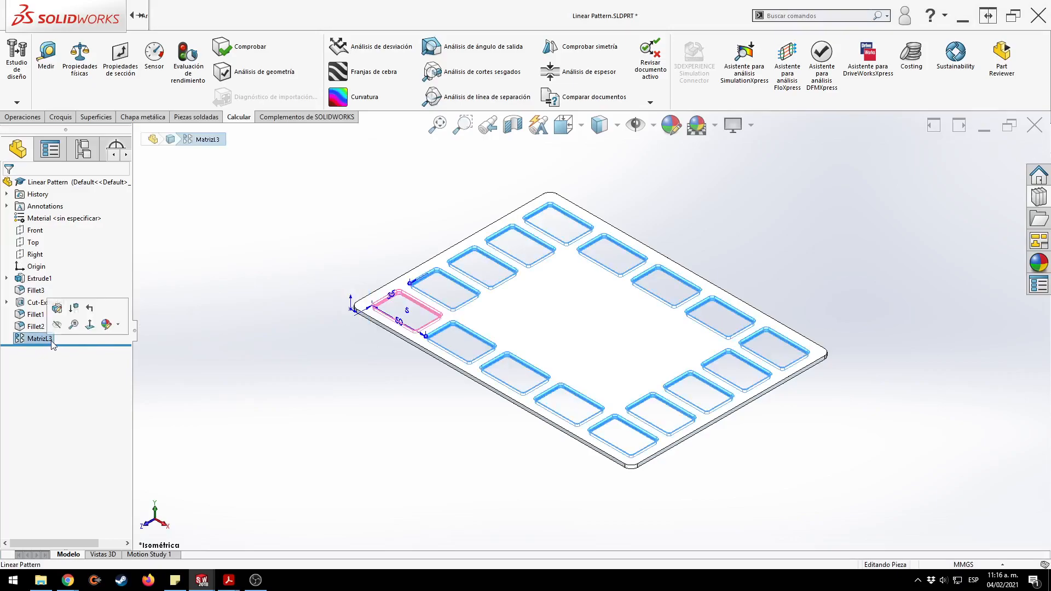
{"action": "left_click", "coordinate": [57, 310]}
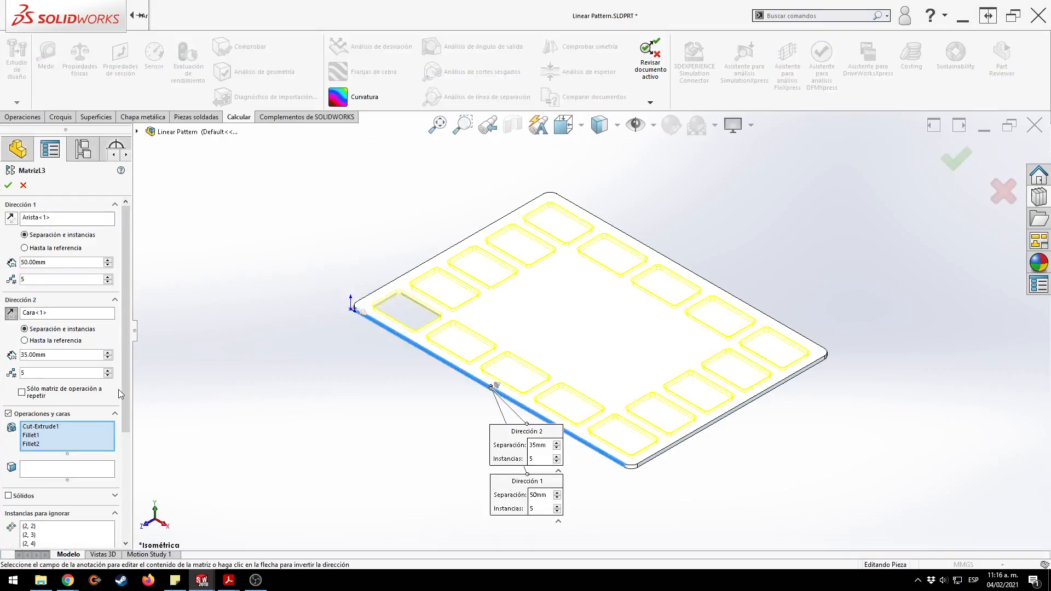
{"action": "scroll", "coordinate": [123, 374], "scroll_direction": "down", "scroll_amount": 3}
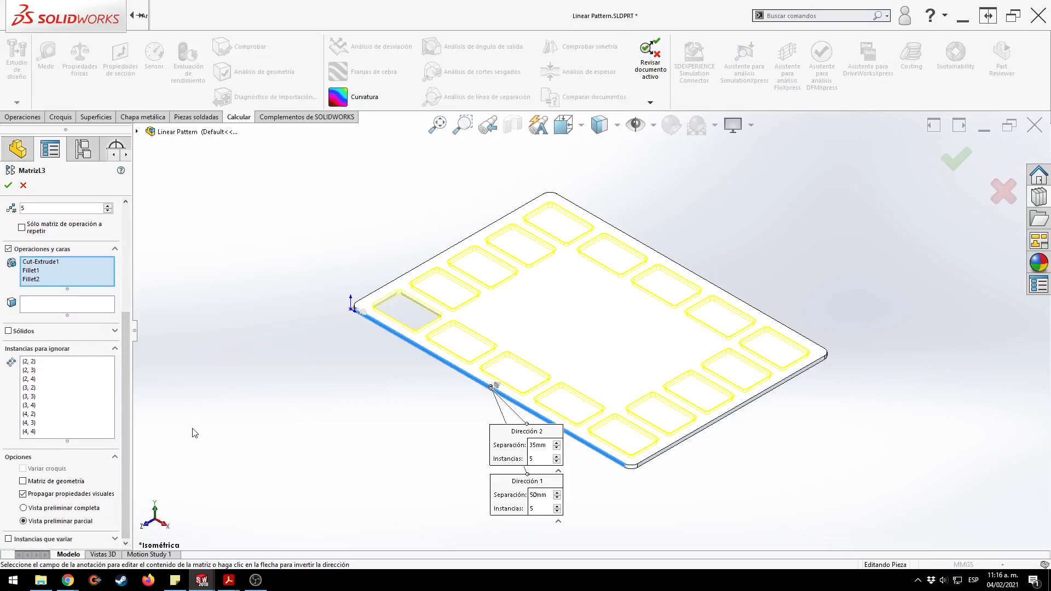
{"action": "left_click", "coordinate": [25, 481]}
{"action": "left_click", "coordinate": [9, 185]}
Run Performance Evaluation again to compare the rebuild times of MatrizL3 and Cut-Extrude1 with geometry pattern on, and close the report.
{"action": "left_click", "coordinate": [186, 60]}
{"action": "left_click", "coordinate": [226, 241]}
{"action": "left_click", "coordinate": [232, 251]}
{"action": "left_click", "coordinate": [225, 240]}
{"action": "left_click", "coordinate": [356, 168]}
{"action": "left_click", "coordinate": [315, 218]}
Return to the Geometry Patterns part in isometric view and delete the sketch Croquis1.
{"action": "key", "text": "ctrl+Tab"}
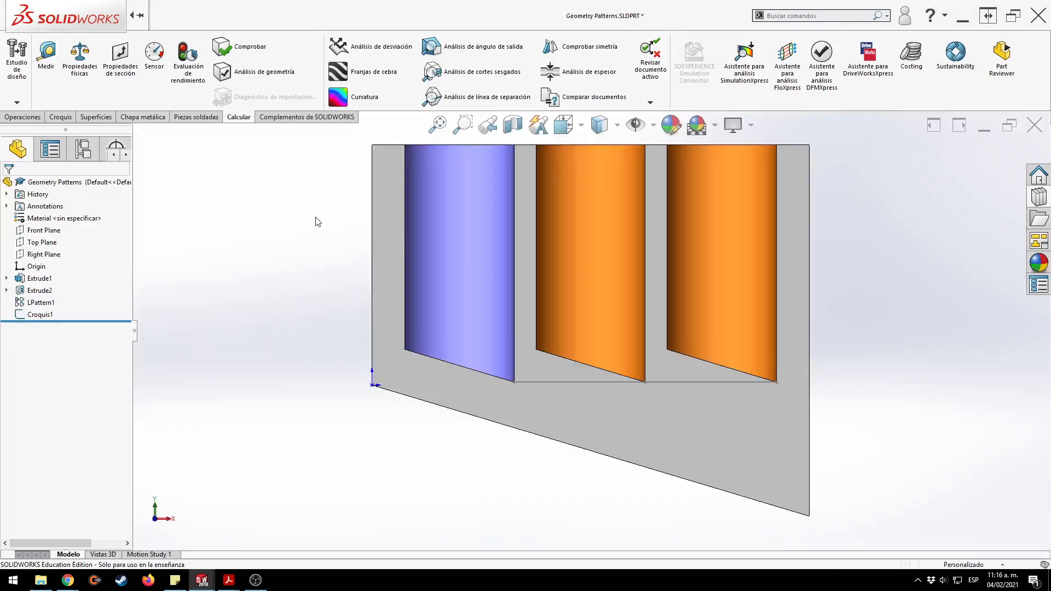
{"action": "key", "text": "ctrl+7"}
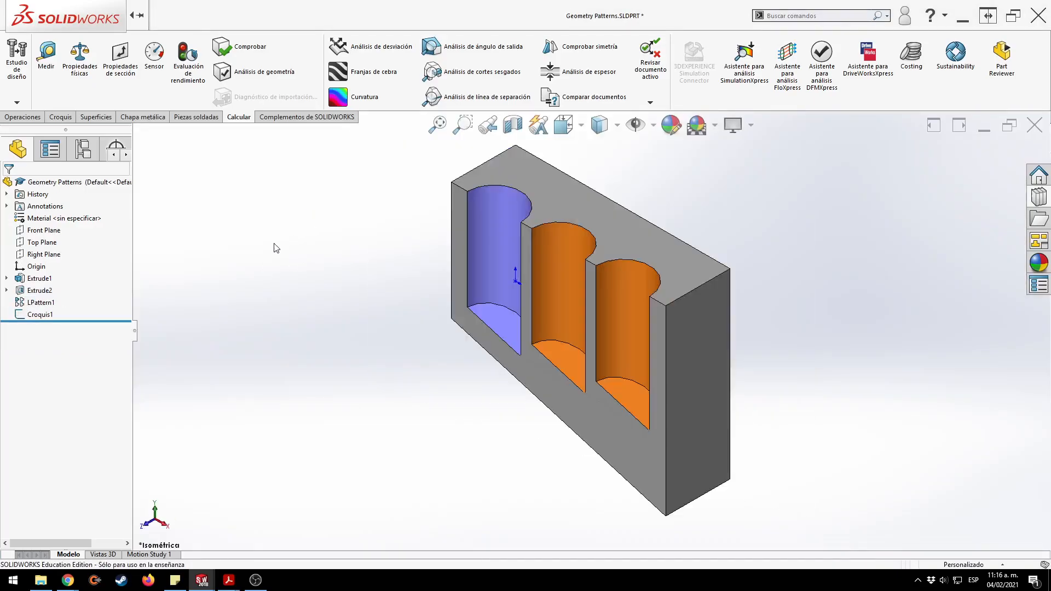
{"action": "left_click", "coordinate": [53, 313]}
{"action": "key", "text": "Delete"}
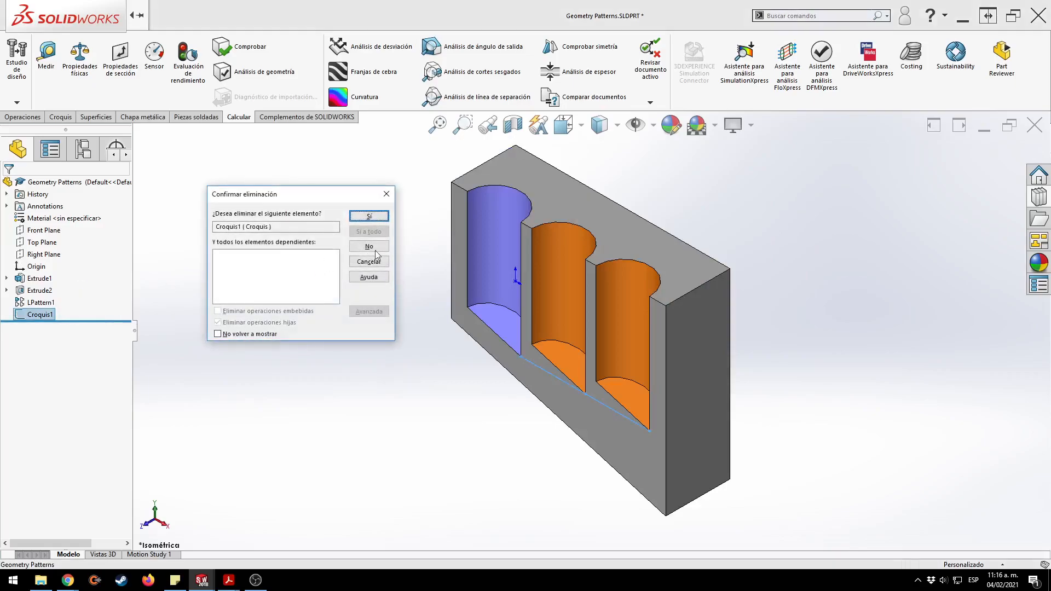
{"action": "left_click", "coordinate": [369, 216]}
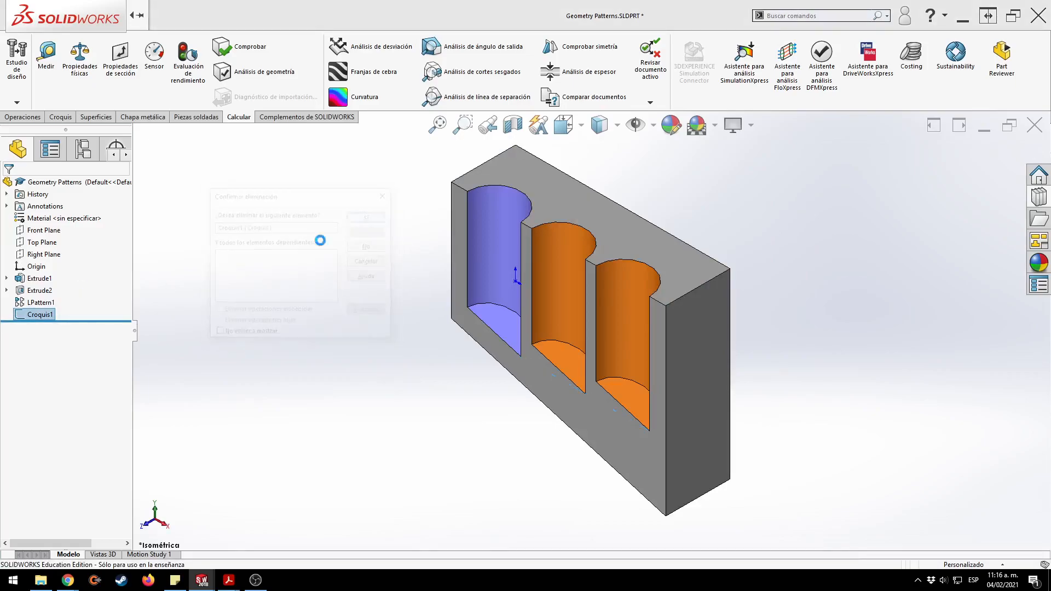
Edit LPattern1 to turn off the geometry pattern option, accept the change and clear the selection.
{"action": "left_click", "coordinate": [43, 302]}
{"action": "left_click", "coordinate": [49, 302]}
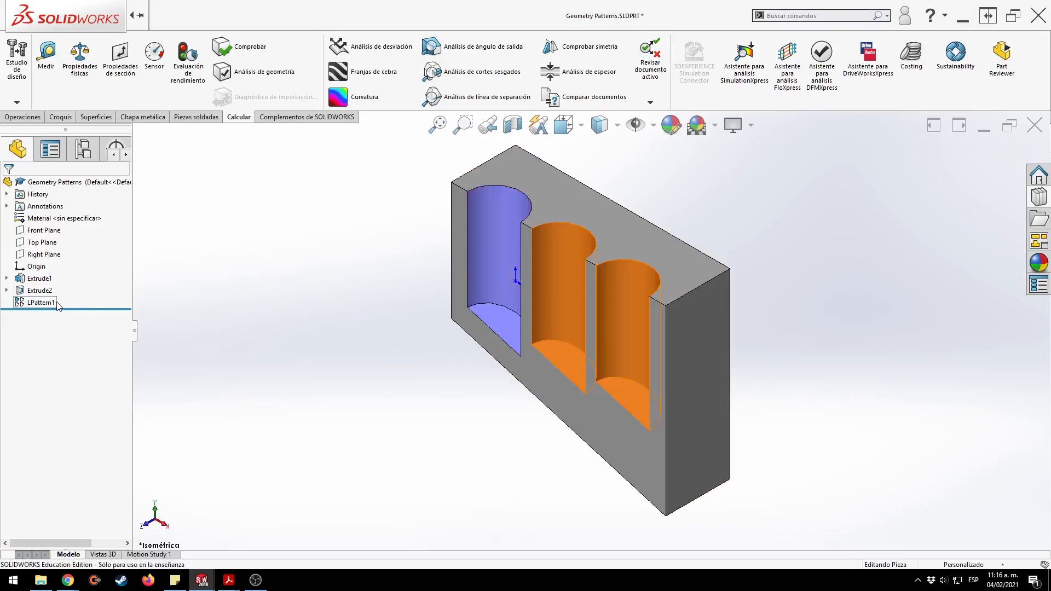
{"action": "left_click", "coordinate": [66, 269]}
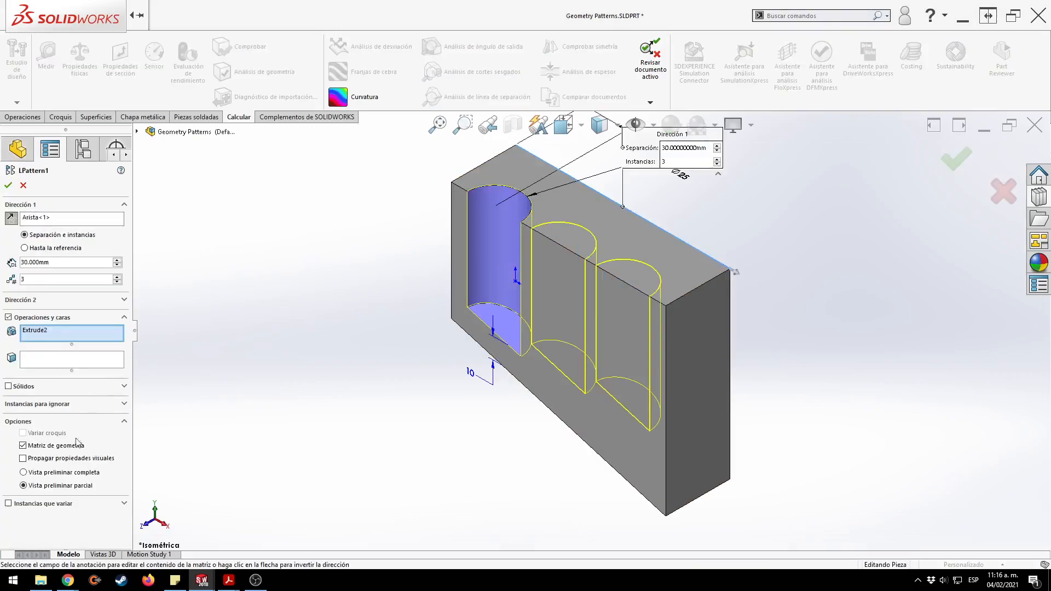
{"action": "left_click", "coordinate": [23, 445]}
{"action": "left_click", "coordinate": [8, 185]}
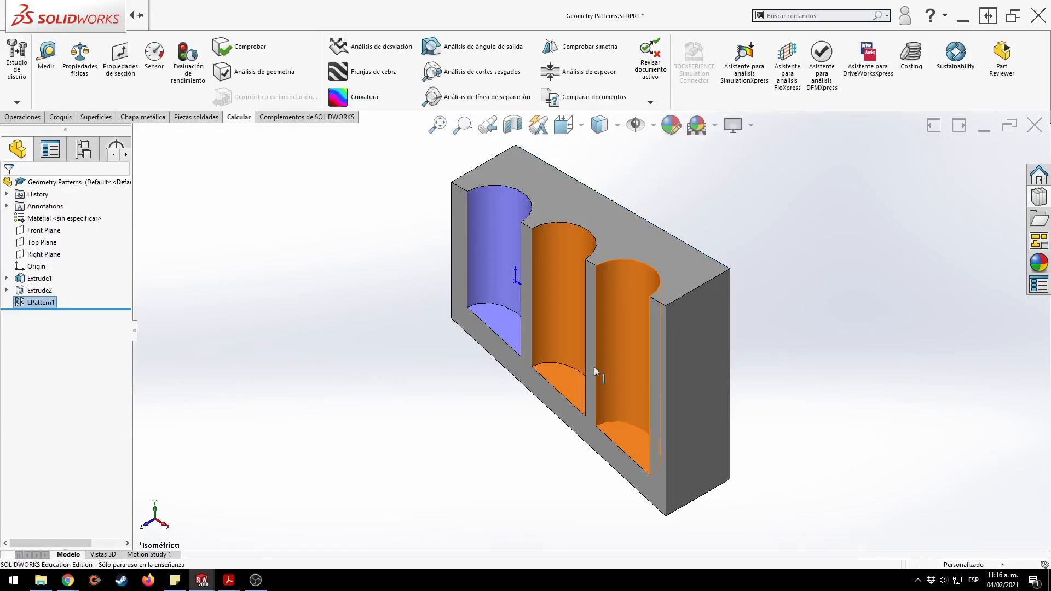
{"action": "left_click", "coordinate": [526, 394]}
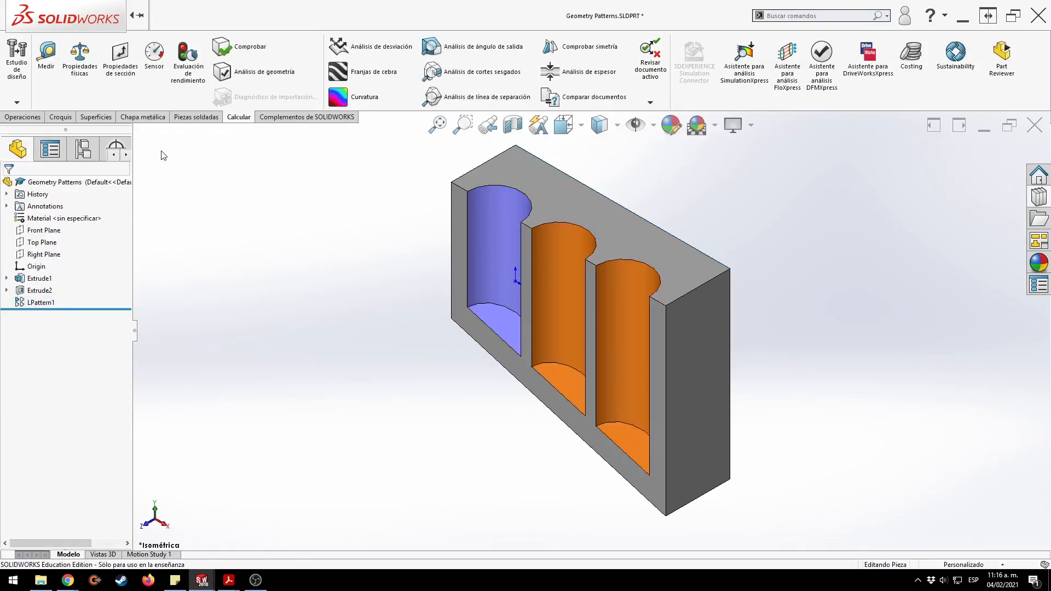
Check the Geometry Patterns part's rebuild times in Performance Evaluation without geometry pattern, and close the report.
{"action": "left_click", "coordinate": [188, 63]}
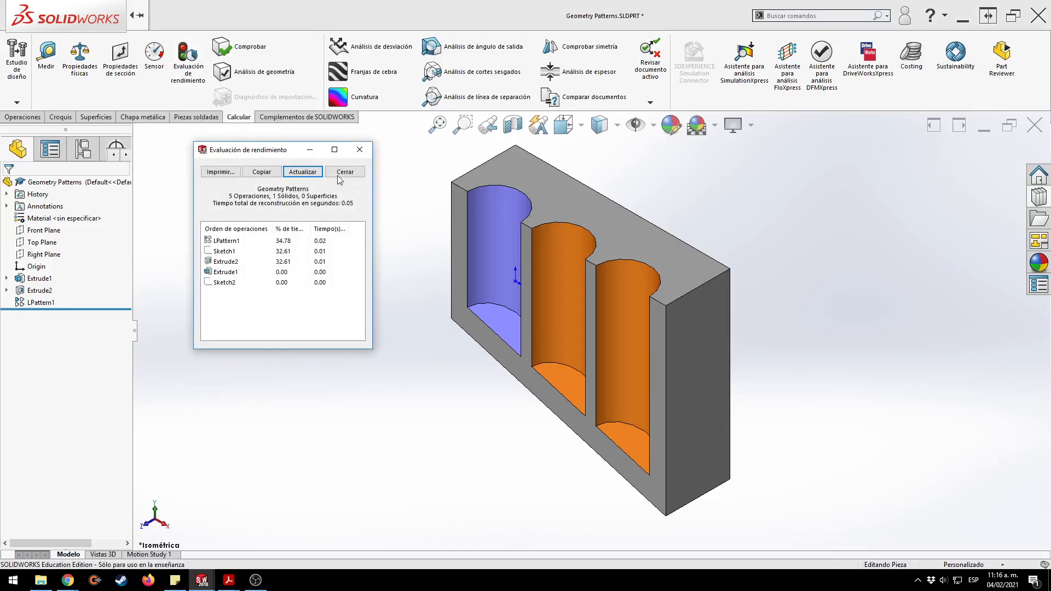
{"action": "left_click", "coordinate": [359, 150]}
Edit LPattern1 to turn the geometry pattern option back on and accept the change.
{"action": "left_click", "coordinate": [41, 302]}
{"action": "left_click", "coordinate": [54, 302]}
{"action": "left_click", "coordinate": [191, 292]}
{"action": "left_click", "coordinate": [51, 302]}
{"action": "left_click", "coordinate": [63, 268]}
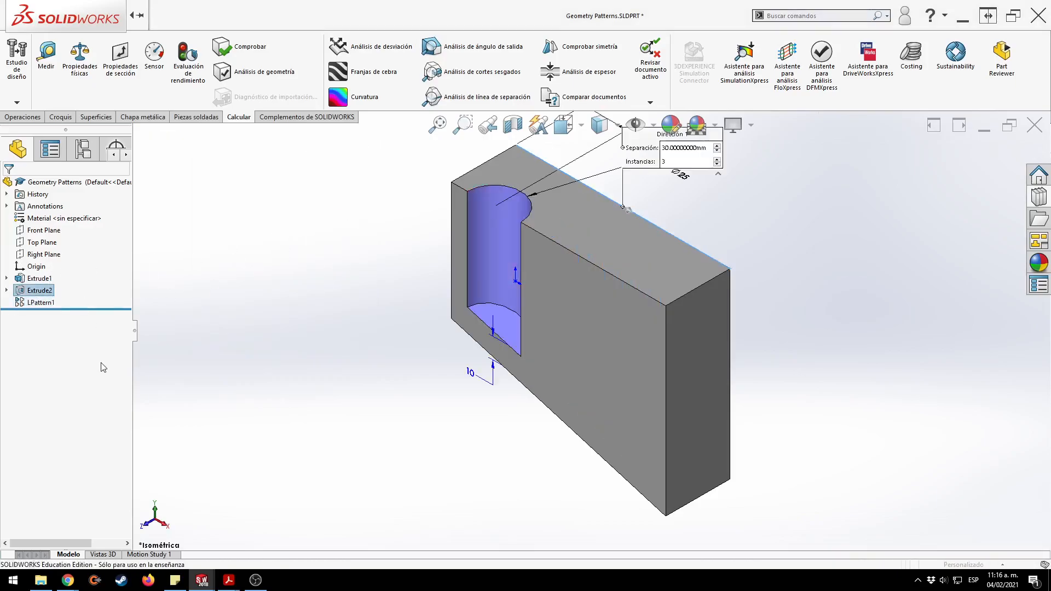
{"action": "left_click", "coordinate": [34, 445]}
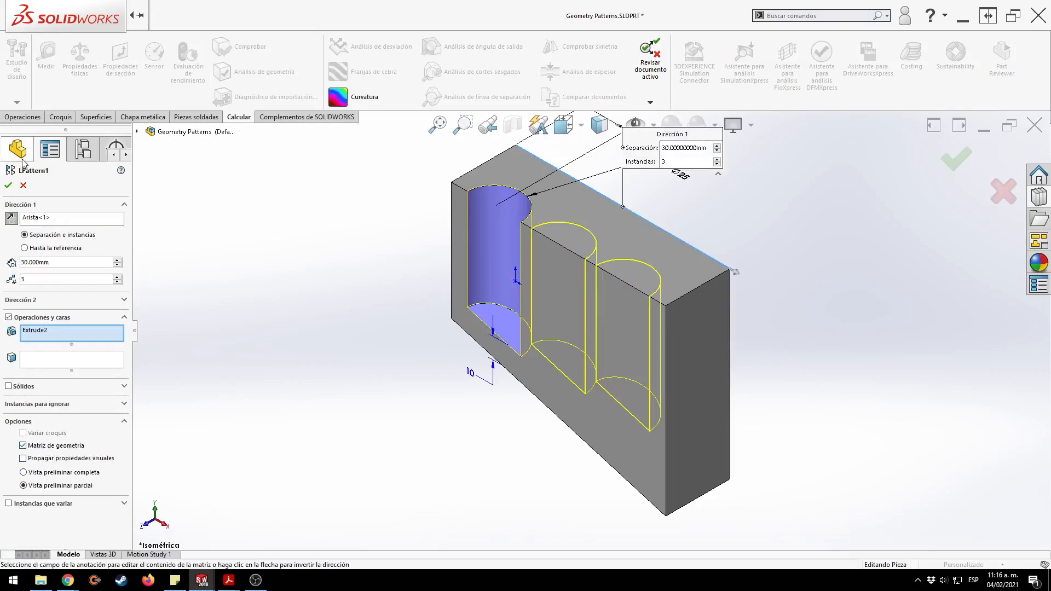
{"action": "left_click", "coordinate": [8, 184]}
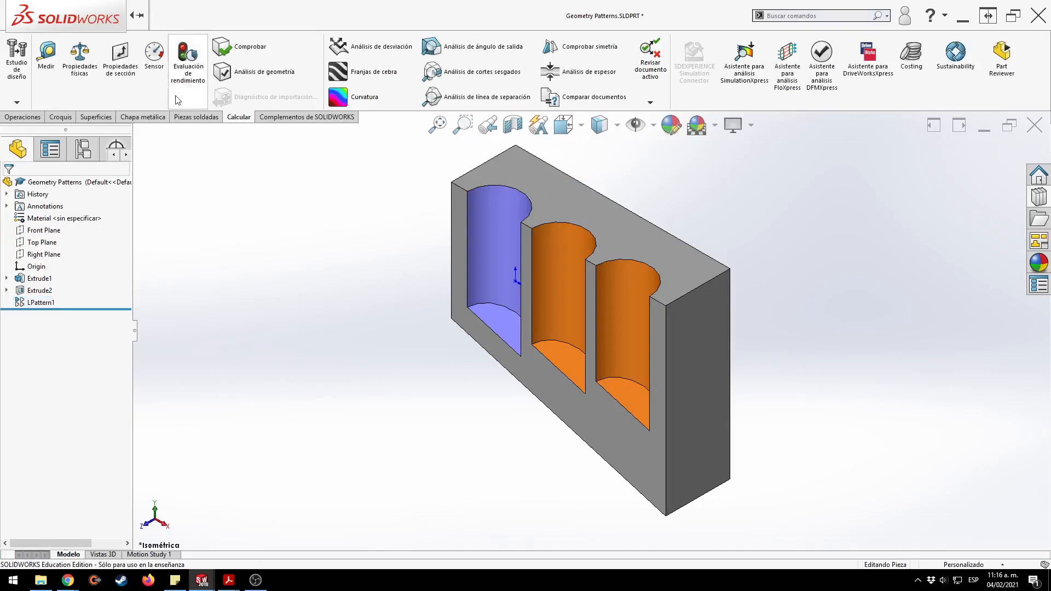
Check LPattern1's rebuild time in Performance Evaluation with geometry pattern on, and close the Geometry Patterns part without saving.
{"action": "left_click", "coordinate": [179, 81]}
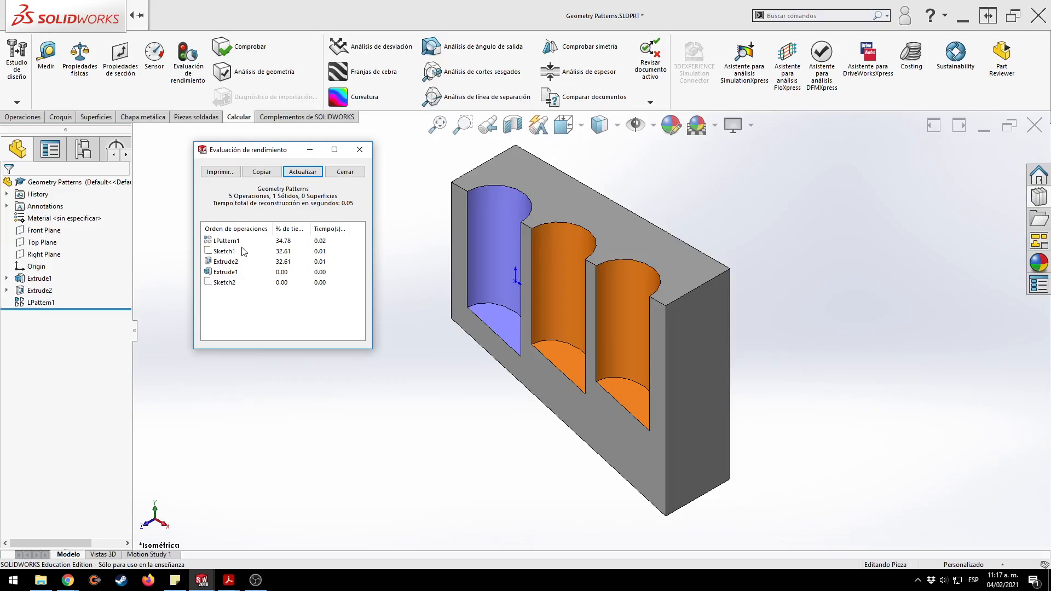
{"action": "left_click", "coordinate": [226, 242]}
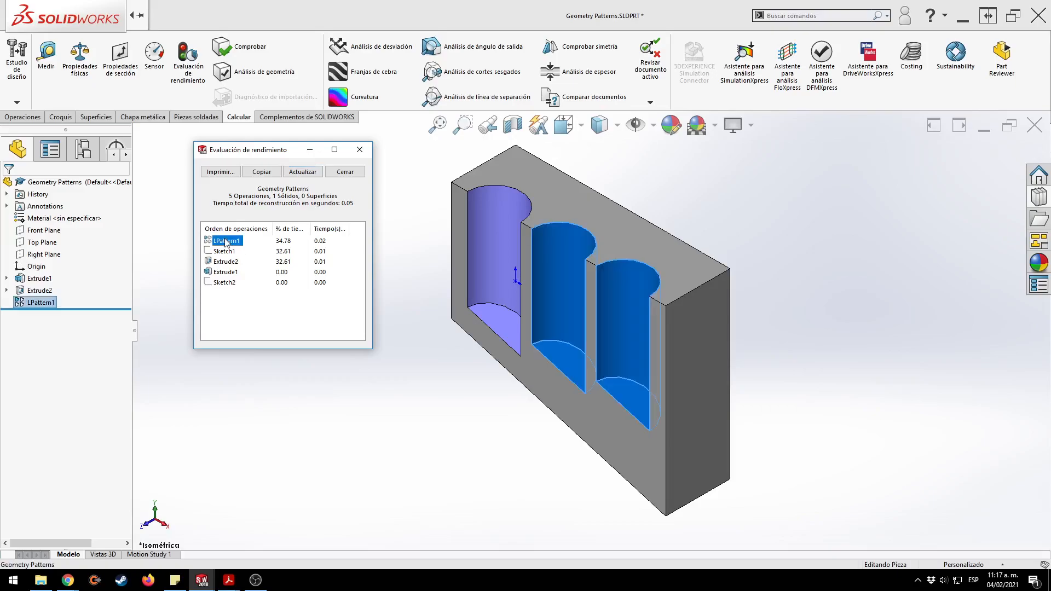
{"action": "left_click", "coordinate": [355, 171]}
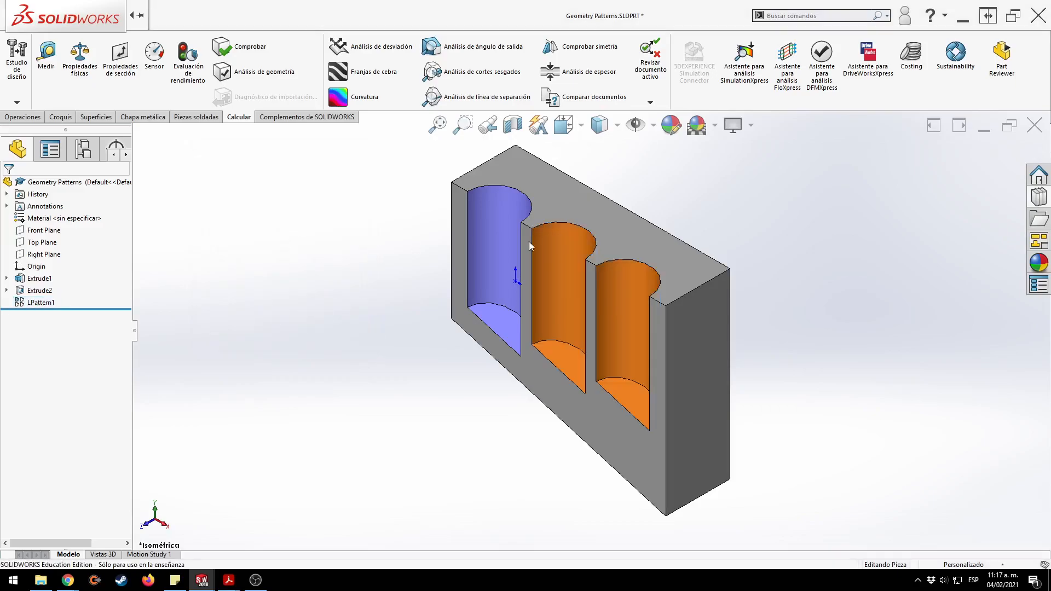
{"action": "left_click", "coordinate": [1035, 125]}
{"action": "left_click", "coordinate": [616, 284]}
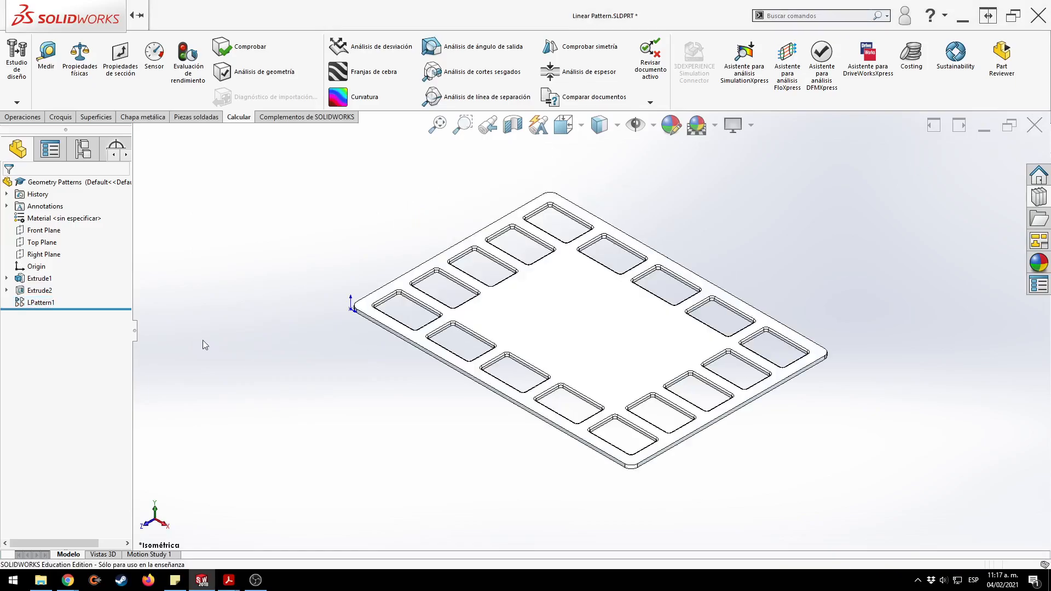
Open MatrizL3 of the Linear Pattern part for editing, check its geometry pattern option and accept the feature.
{"action": "left_click", "coordinate": [44, 338]}
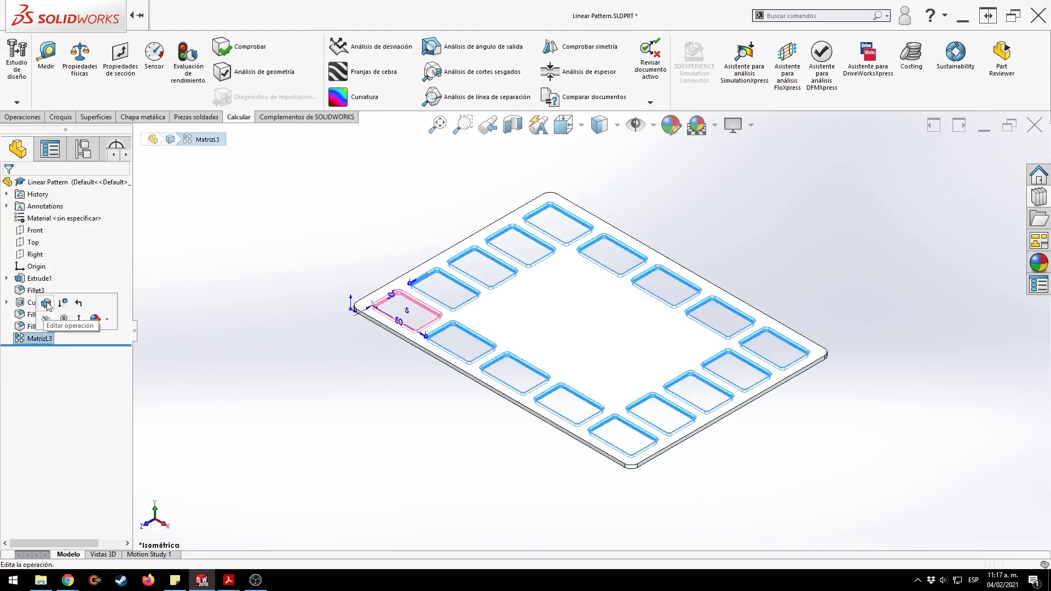
{"action": "left_click", "coordinate": [49, 307]}
{"action": "left_click_drag", "start_coordinate": [123, 353], "coordinate": [126, 477]}
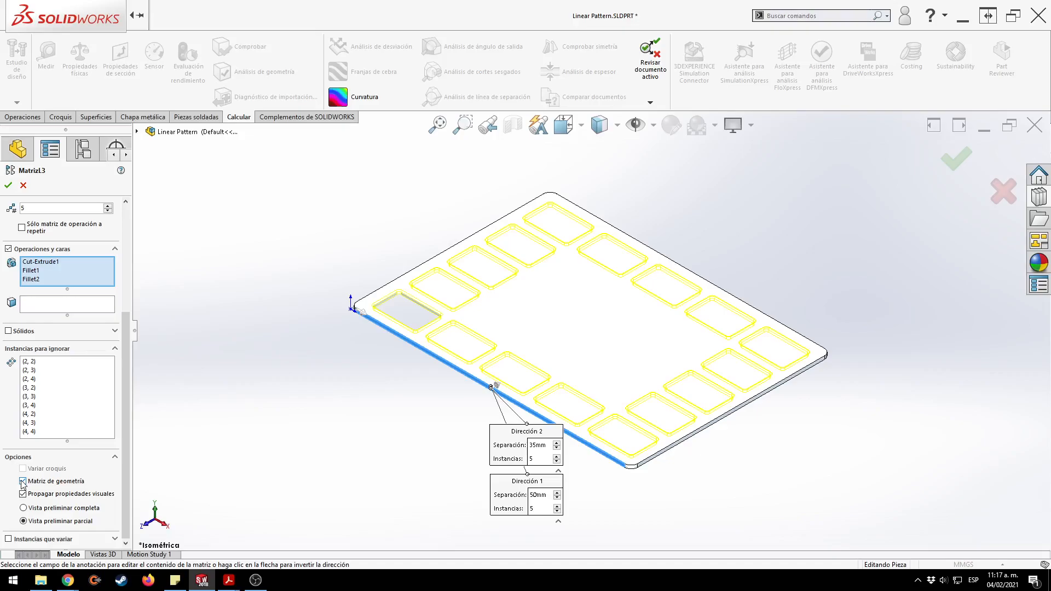
{"action": "left_click", "coordinate": [959, 159]}
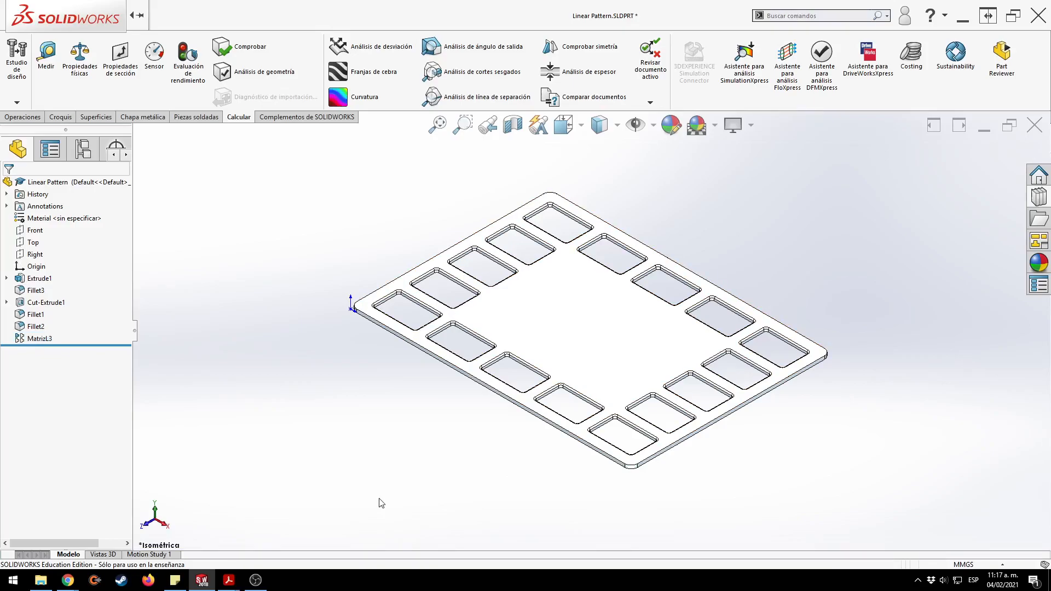
Reopen the Geometry Patterns part from the recent documents and examine its three cuts in front and isometric views.
{"action": "key", "text": "r"}
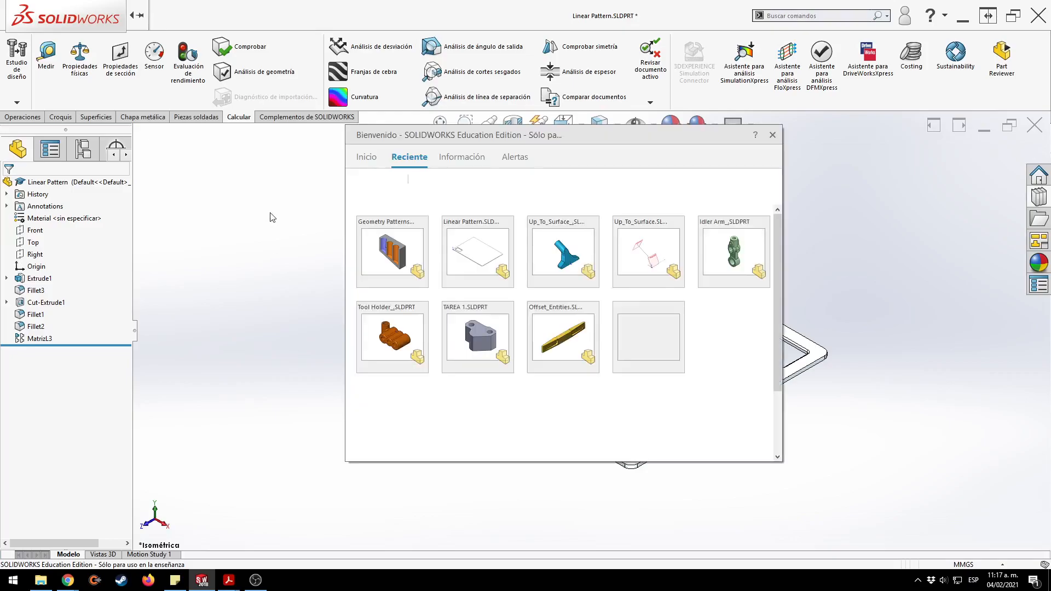
{"action": "left_click", "coordinate": [402, 233]}
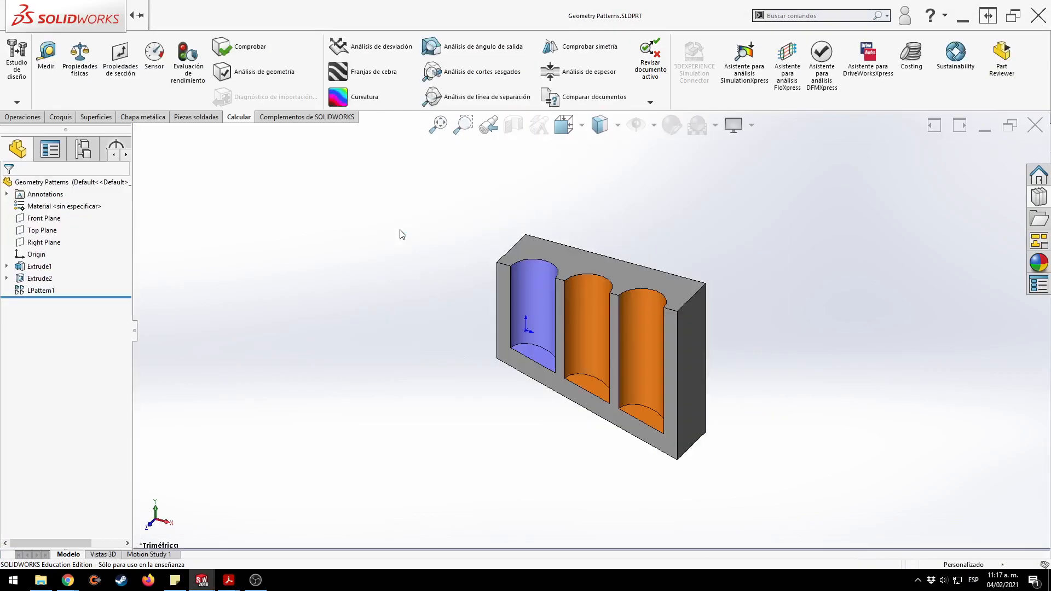
{"action": "key", "text": "ctrl+1"}
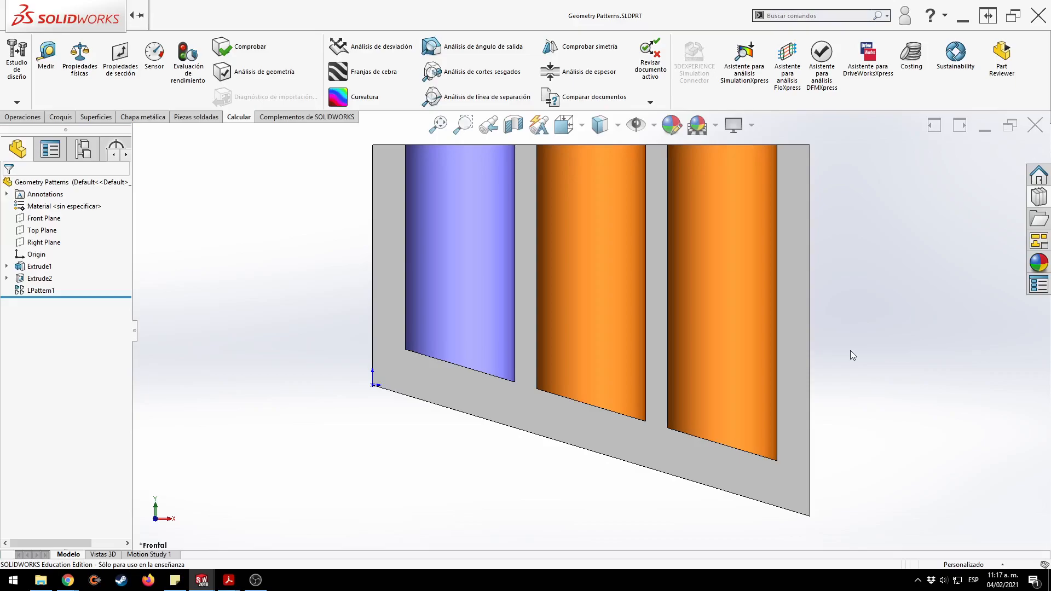
{"action": "key", "text": "z"}
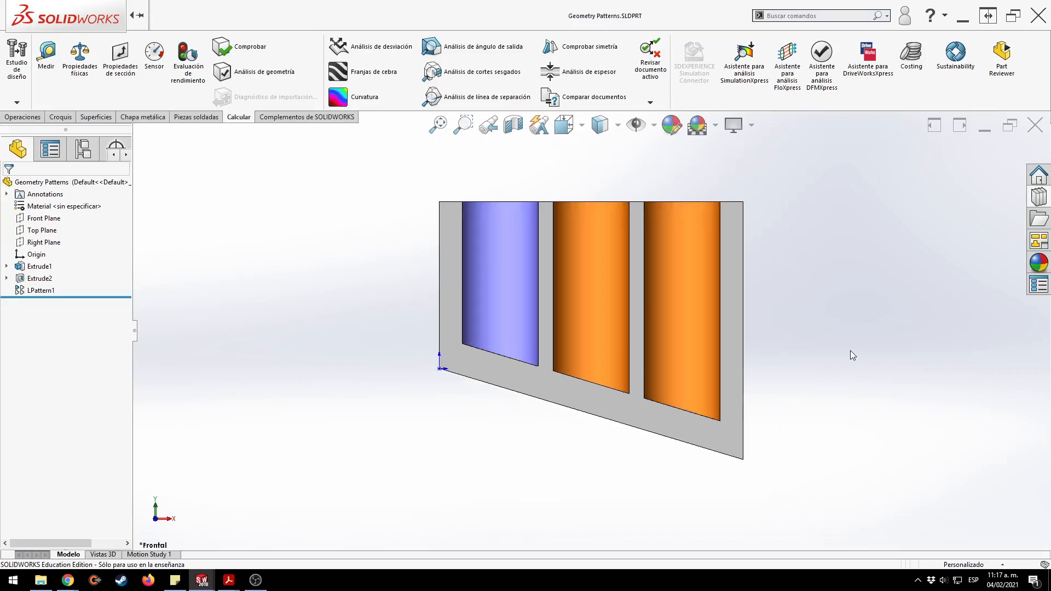
{"action": "middle_click_drag", "start_coordinate": [822, 356], "coordinate": [821, 306]}
{"action": "left_click", "coordinate": [672, 437]}
{"action": "middle_click_drag", "start_coordinate": [850, 213], "coordinate": [828, 354]}
{"action": "left_click", "coordinate": [952, 310]}
{"action": "left_click", "coordinate": [649, 225]}
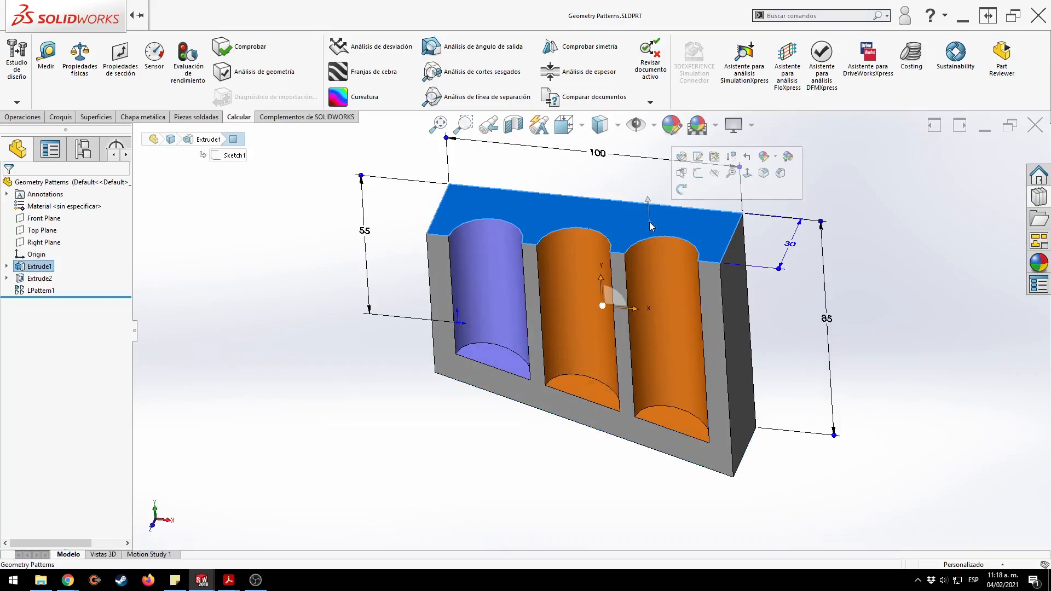
{"action": "left_click", "coordinate": [888, 228]}
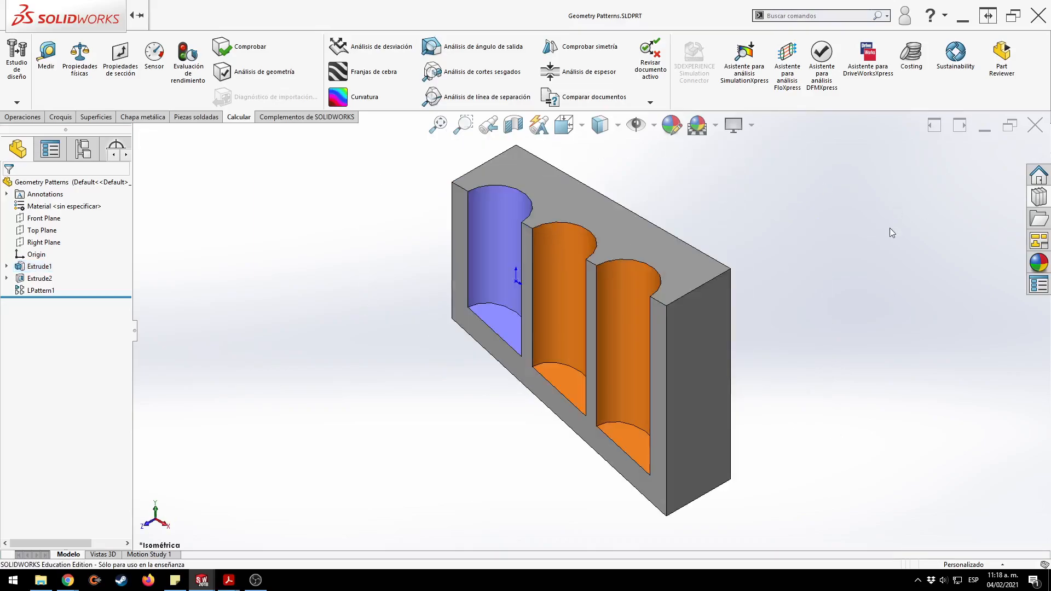
Return to the Linear Pattern part, switch to the Módulo 4 PDF in Adobe Acrobat Reader and go to page 13, Hasta la referencia.
{"action": "key", "text": "ctrl+Tab"}
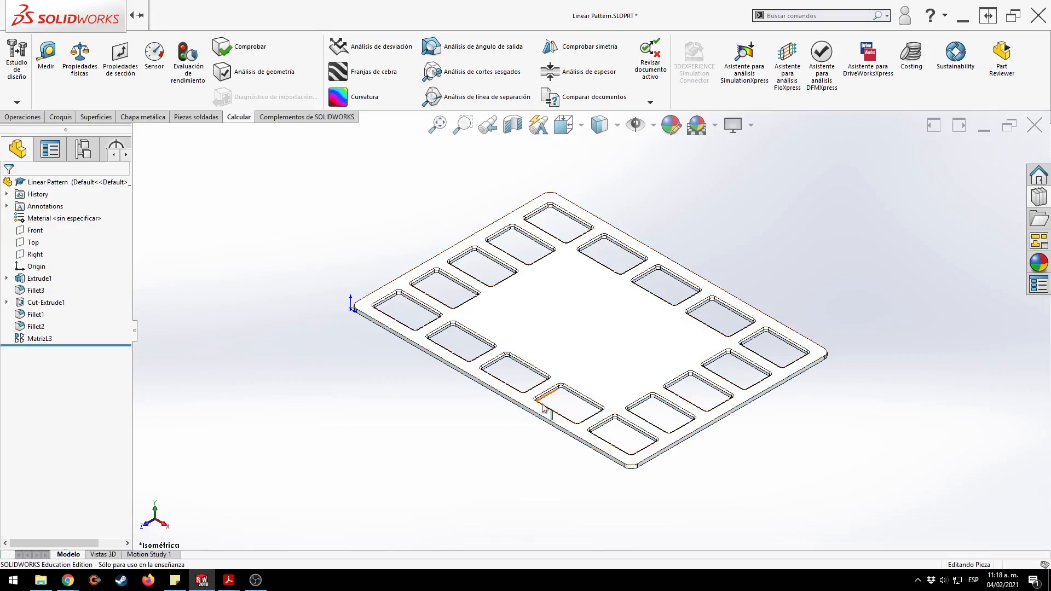
{"action": "mouse_move", "coordinate": [228, 582]}
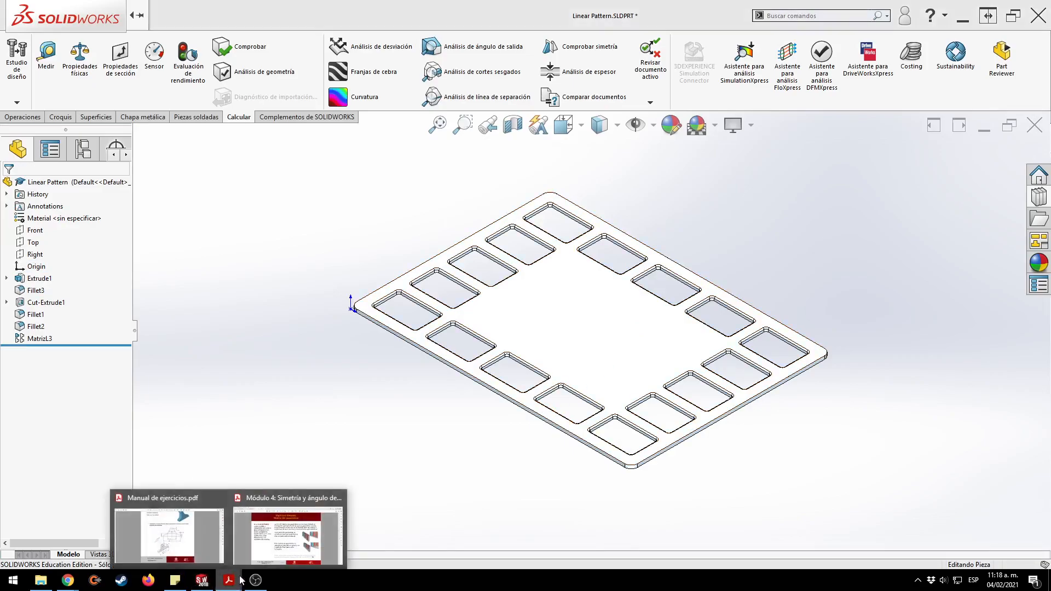
{"action": "left_click", "coordinate": [288, 534]}
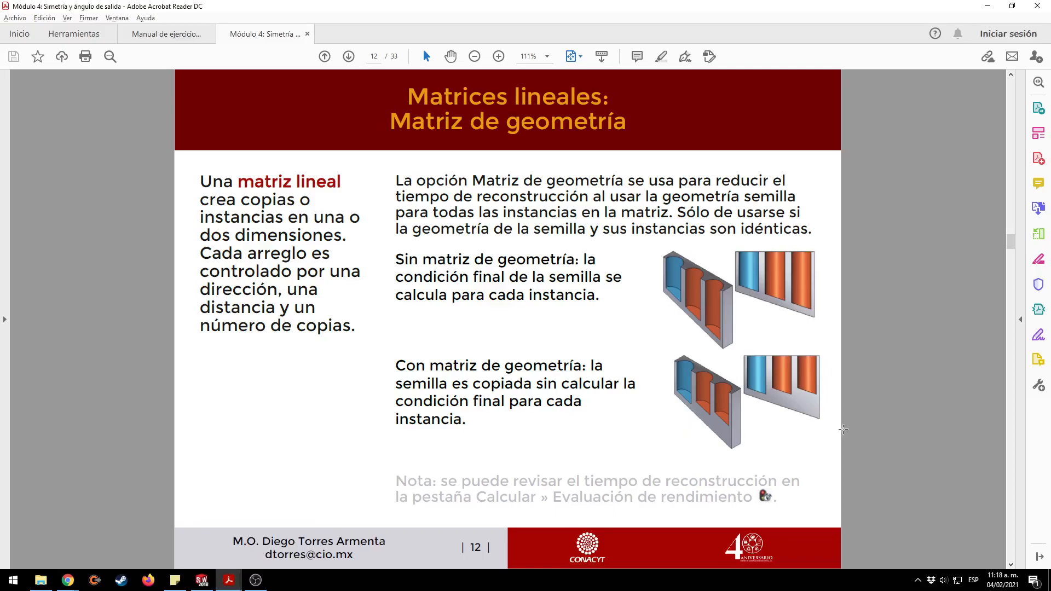
{"action": "scroll", "coordinate": [862, 430], "scroll_direction": "down", "scroll_amount": 3}
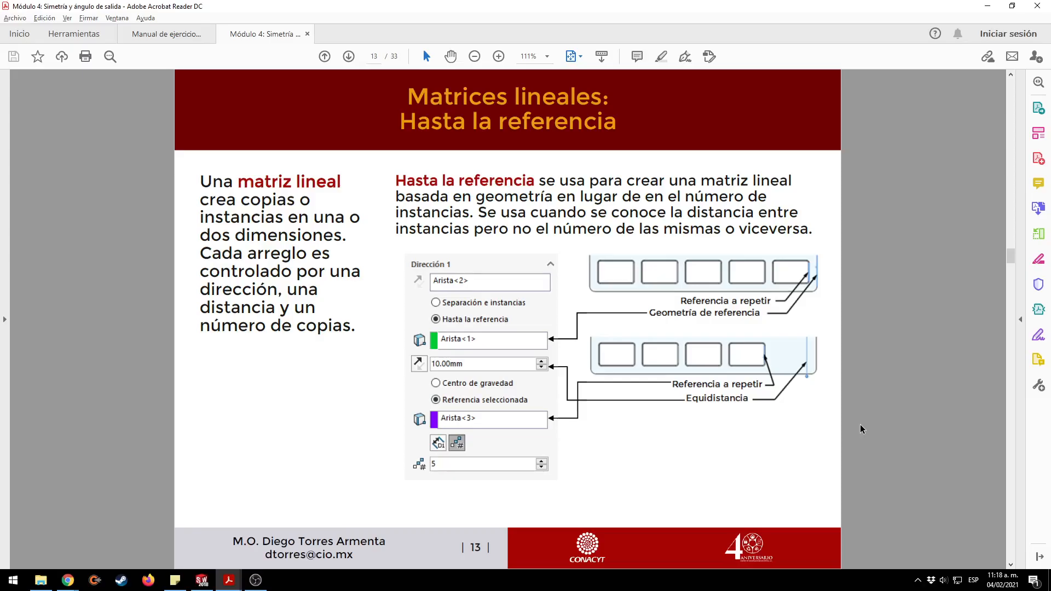
Switch back to SOLIDWORKS, show the plate from the top and review MatrizL3's spacing and instance settings, accepting them as they are.
{"action": "key", "text": "alt+Tab"}
{"action": "key", "text": "ctrl+5"}
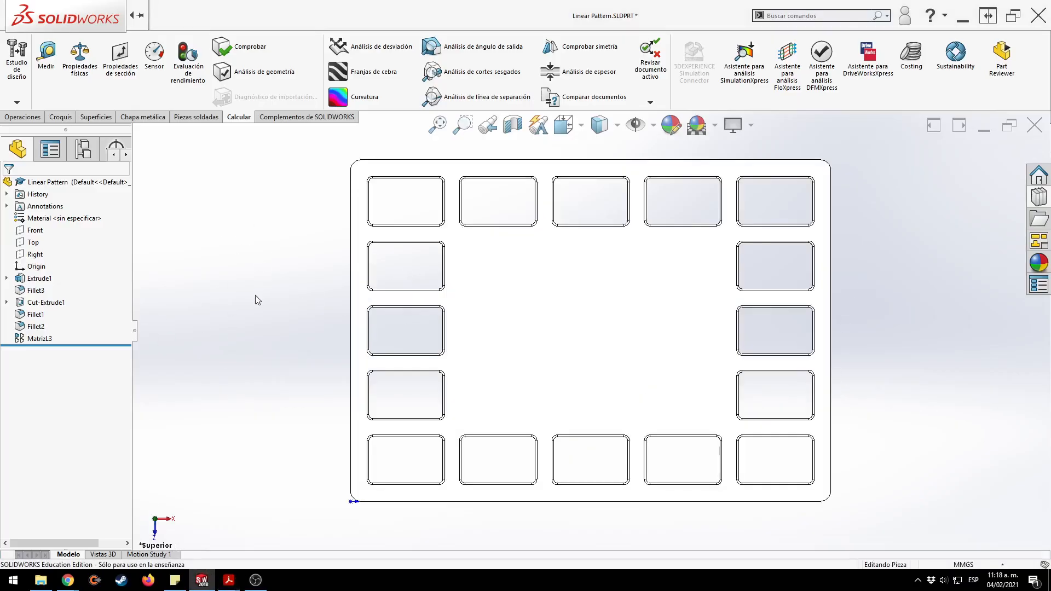
{"action": "left_click", "coordinate": [47, 339]}
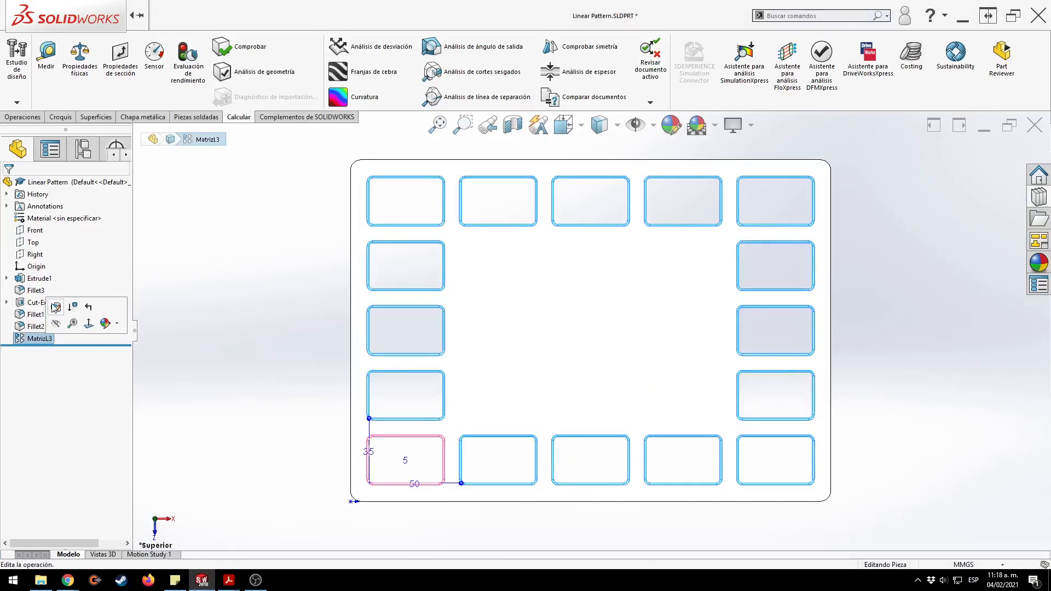
{"action": "left_click", "coordinate": [60, 306]}
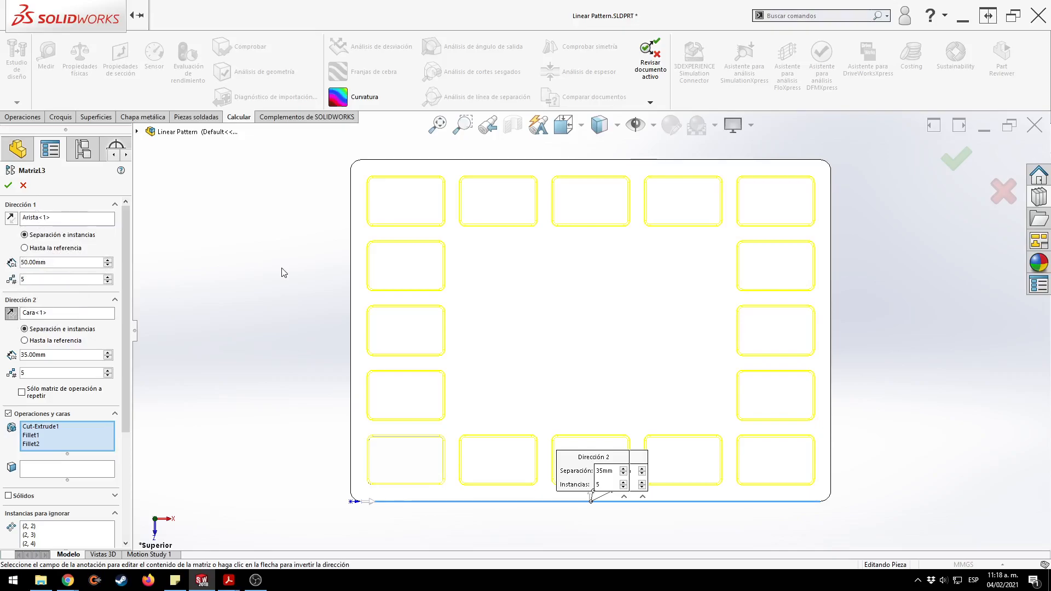
{"action": "left_click", "coordinate": [958, 158]}
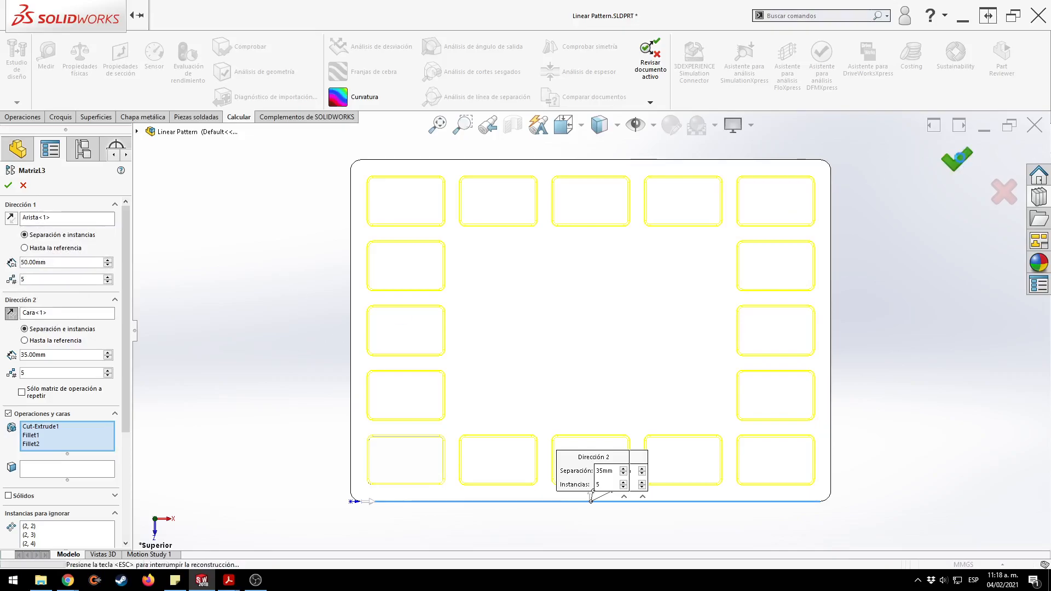
Set the plate's overall length in Extrude1 to 300 mm.
{"action": "left_click", "coordinate": [669, 329]}
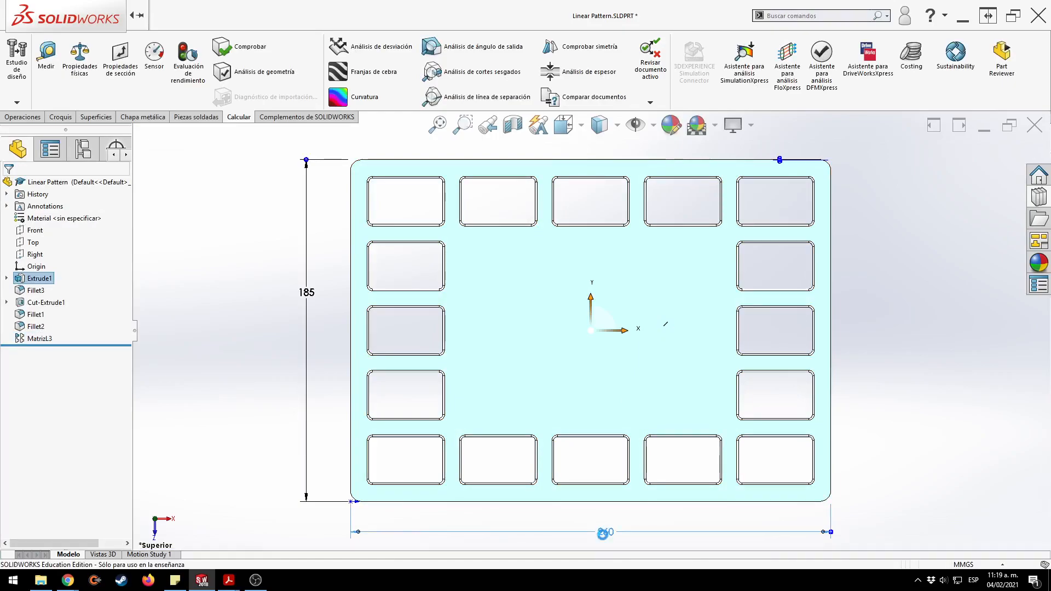
{"action": "double_click", "coordinate": [604, 533]}
{"action": "type", "text": "400"}
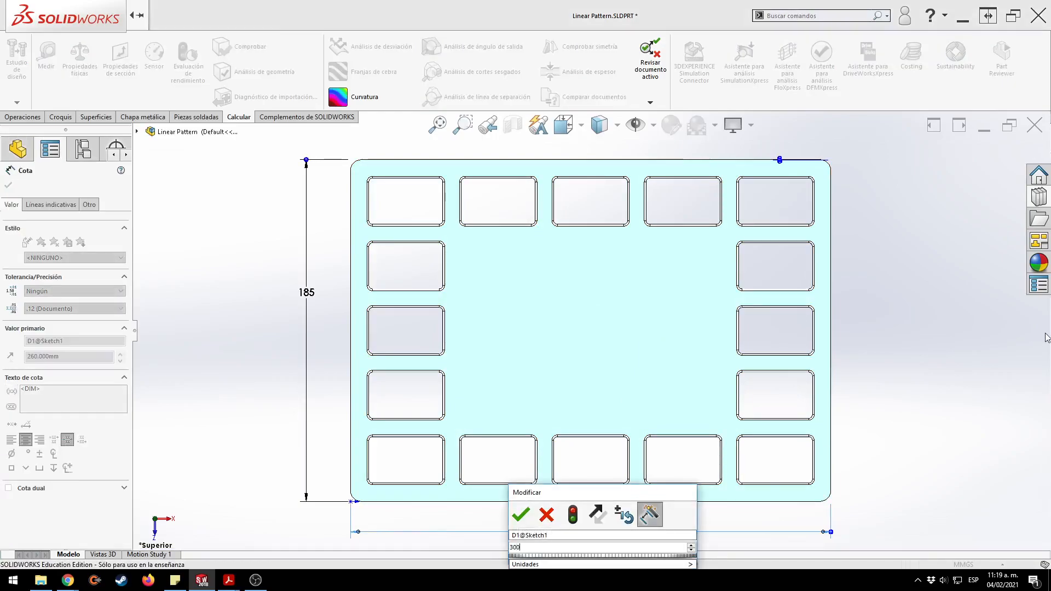
{"action": "key", "text": "Return"}
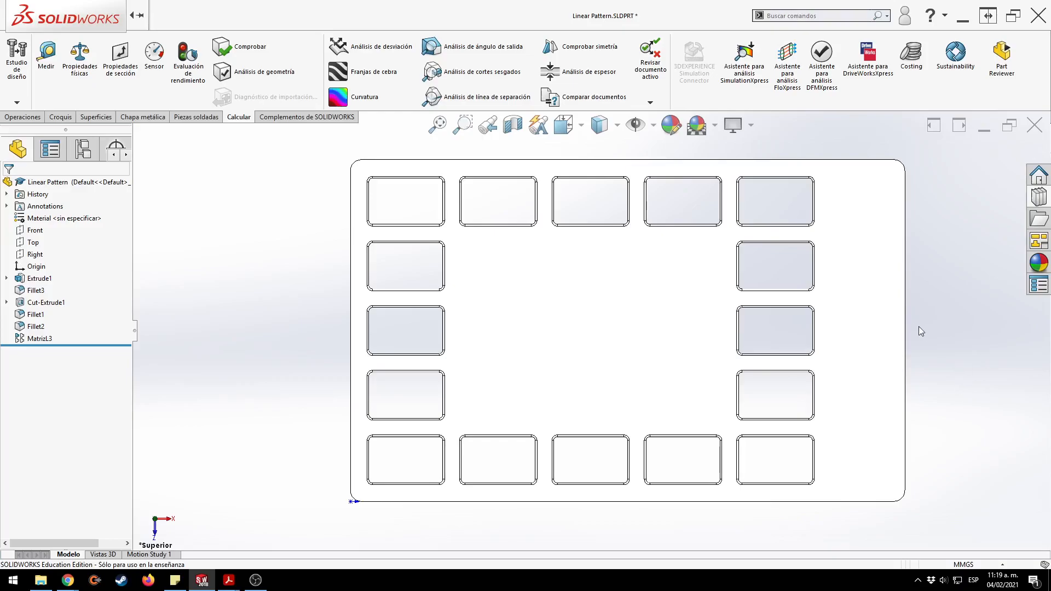
Set the plate's overall length in Extrude1 back to 260 mm.
{"action": "left_click", "coordinate": [854, 260]}
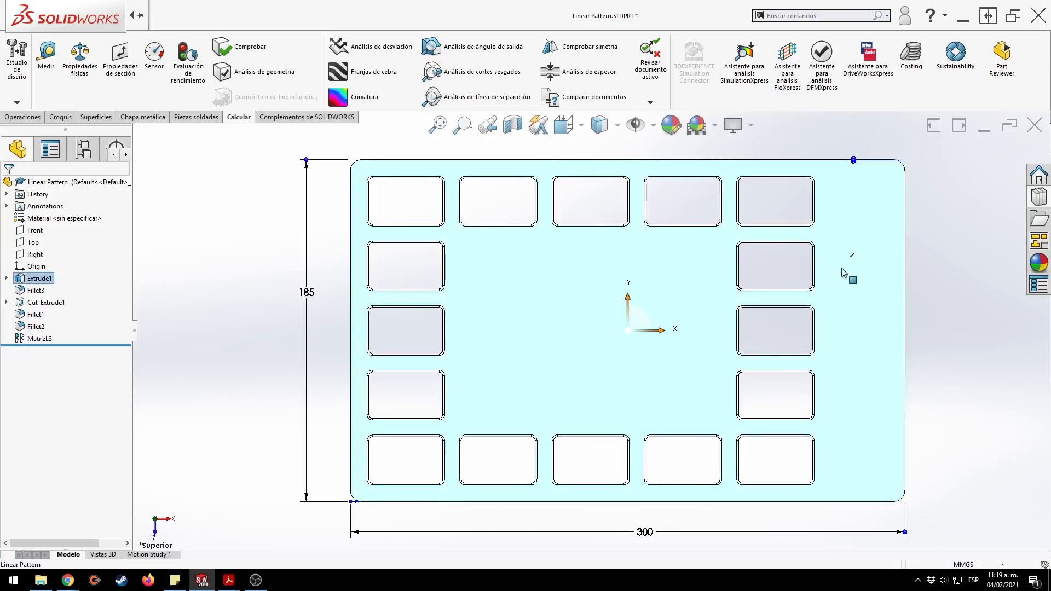
{"action": "double_click", "coordinate": [645, 532]}
{"action": "type", "text": "260"}
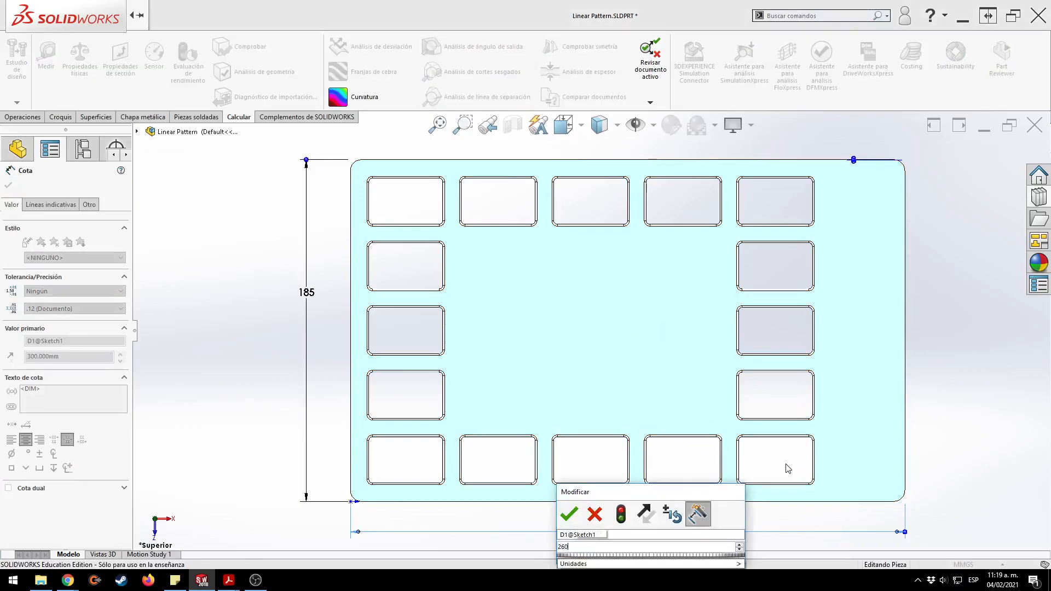
{"action": "key", "text": "Return"}
{"action": "left_click", "coordinate": [788, 469]}
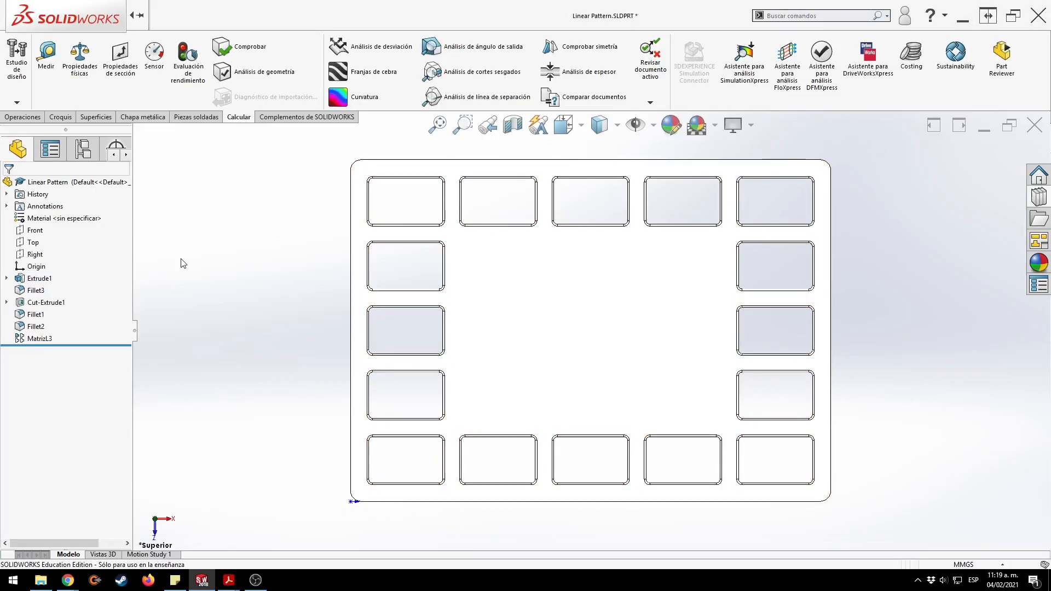
Edit MatrizL3 and change Direction 1 from spacing and instances to Hasta la referencia.
{"action": "left_click", "coordinate": [39, 338]}
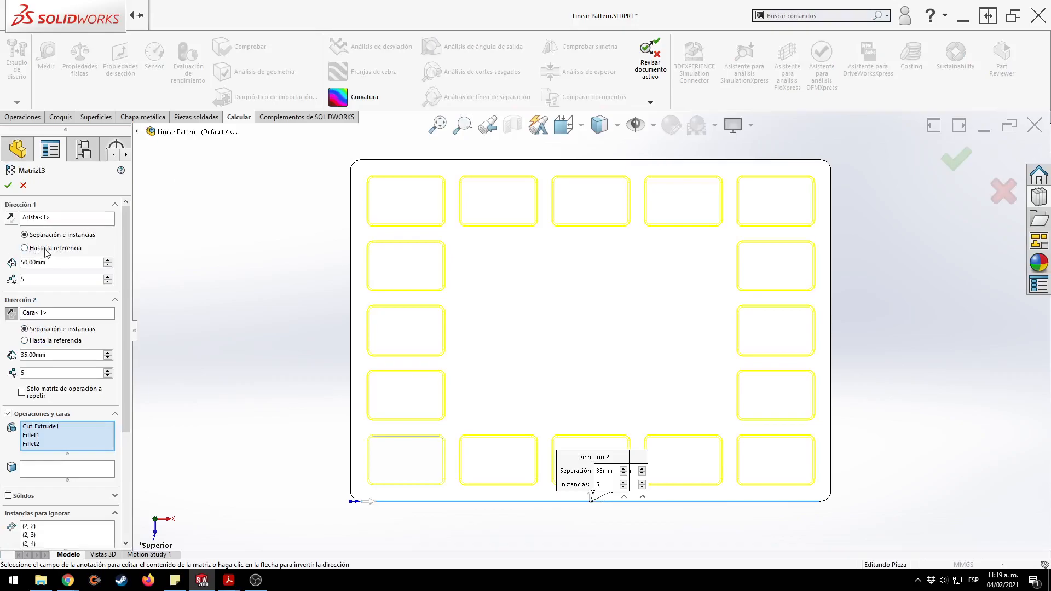
{"action": "left_click", "coordinate": [45, 249]}
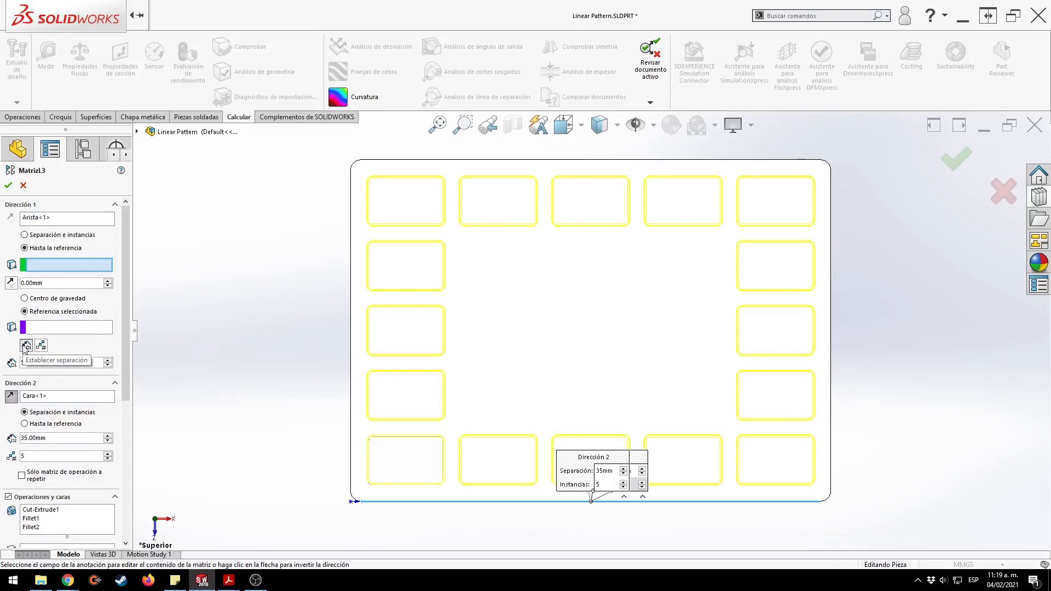
{"action": "key", "text": "ctrl"}
{"action": "key", "text": "ctrl"}
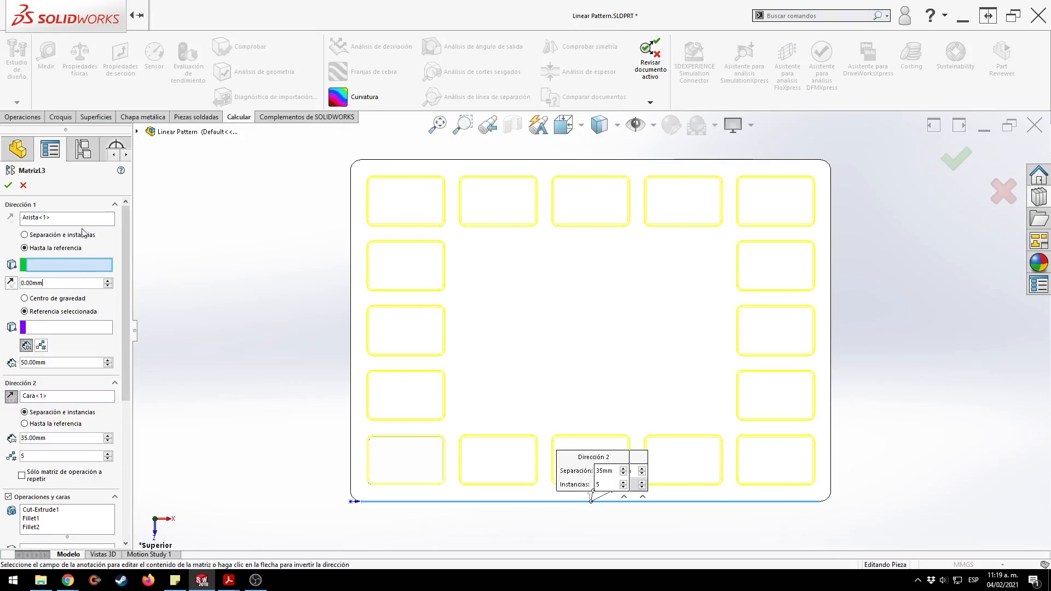
Consult the PDF's up-to-reference diagram and select the plate's right-hand edge as the reference geometry for Direction 1.
{"action": "key", "text": "alt+Tab"}
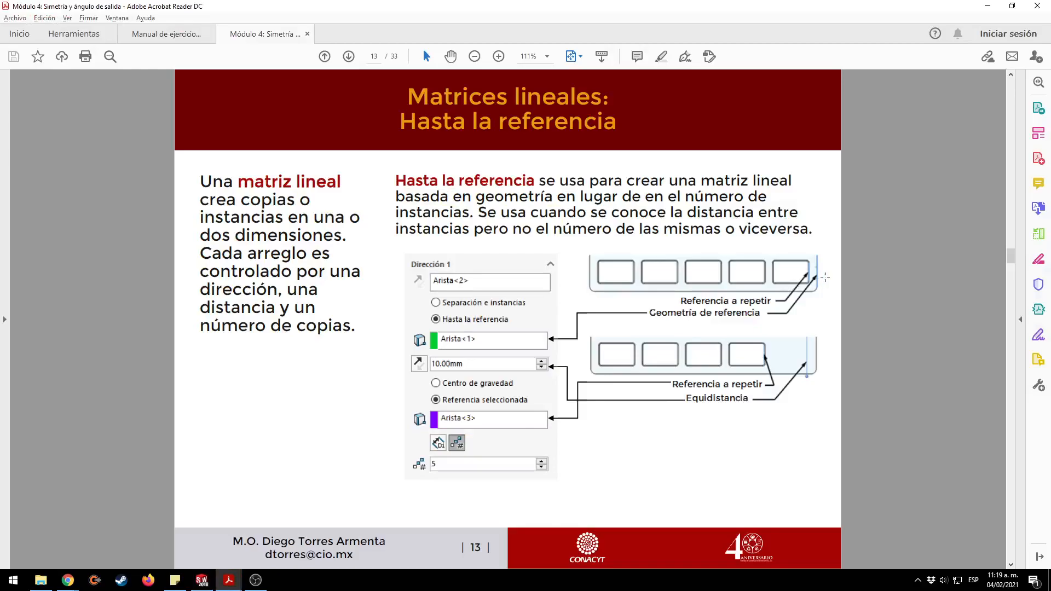
{"action": "key", "text": "alt+Tab"}
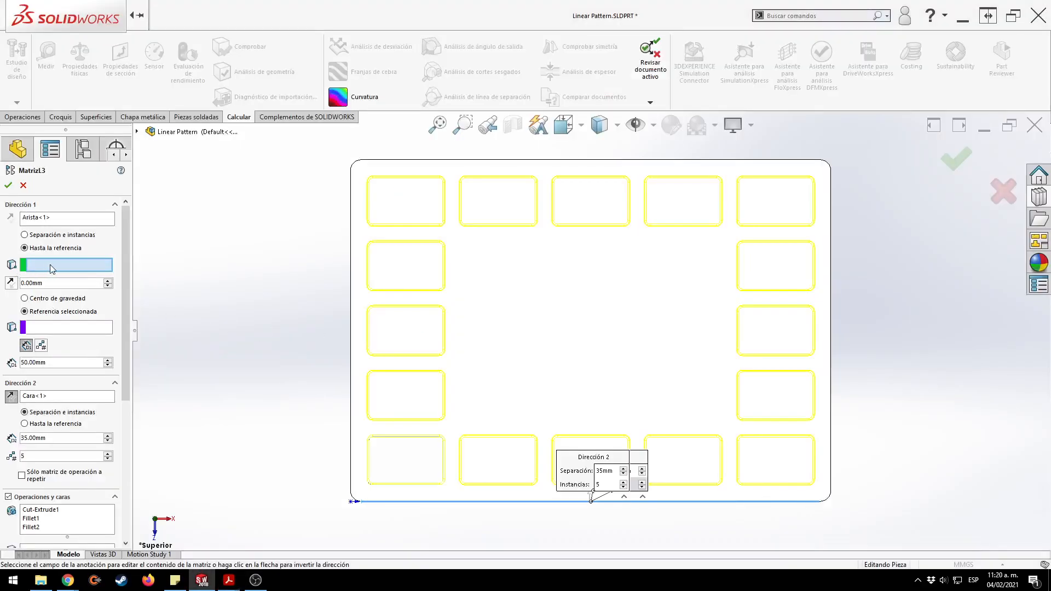
{"action": "key", "text": "alt+Tab"}
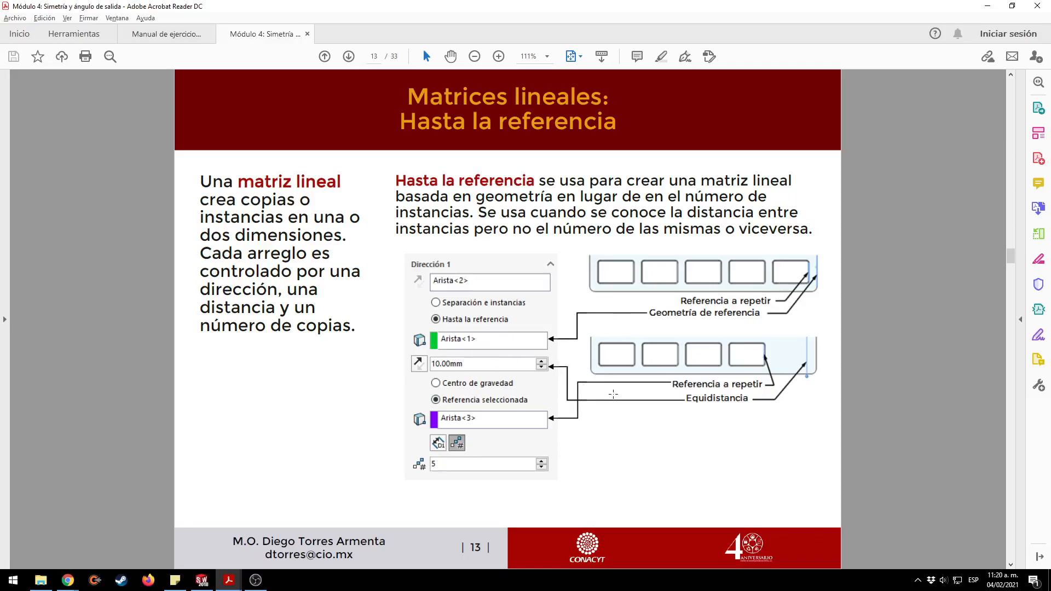
{"action": "key", "text": "alt+Tab"}
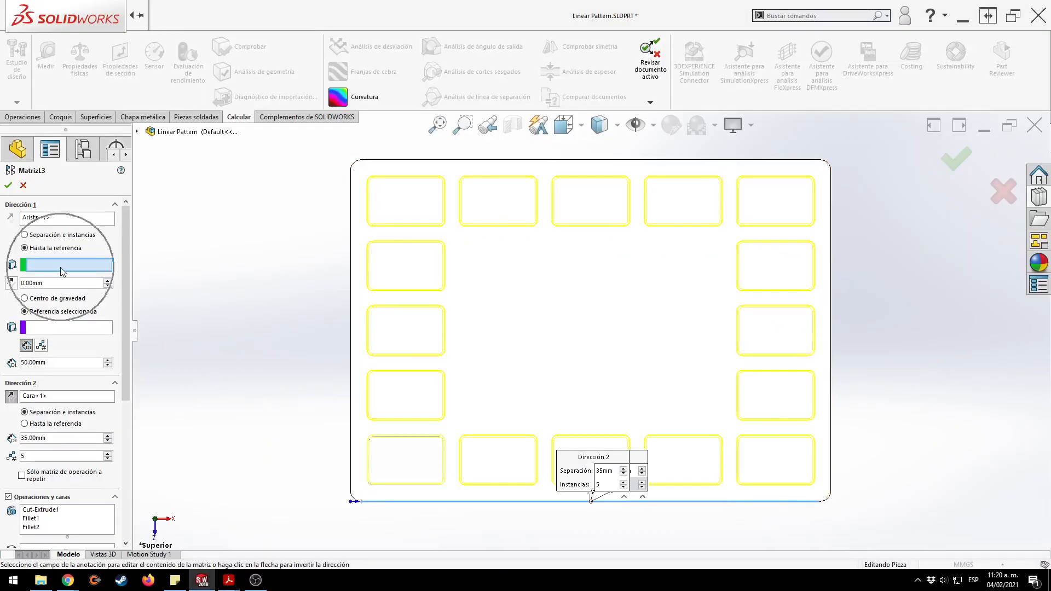
{"action": "left_click", "coordinate": [831, 281]}
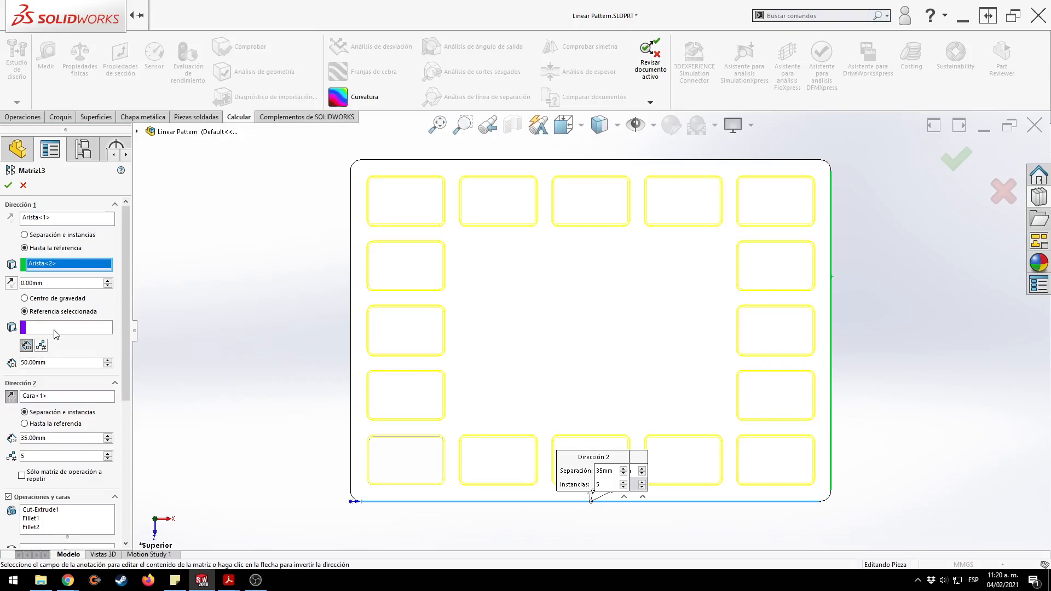
Check the PDF's up-to-reference diagram and select the outer right-hand edge of the lower-left seed pocket as Direction 1's selected reference.
{"action": "key", "text": "alt+Tab"}
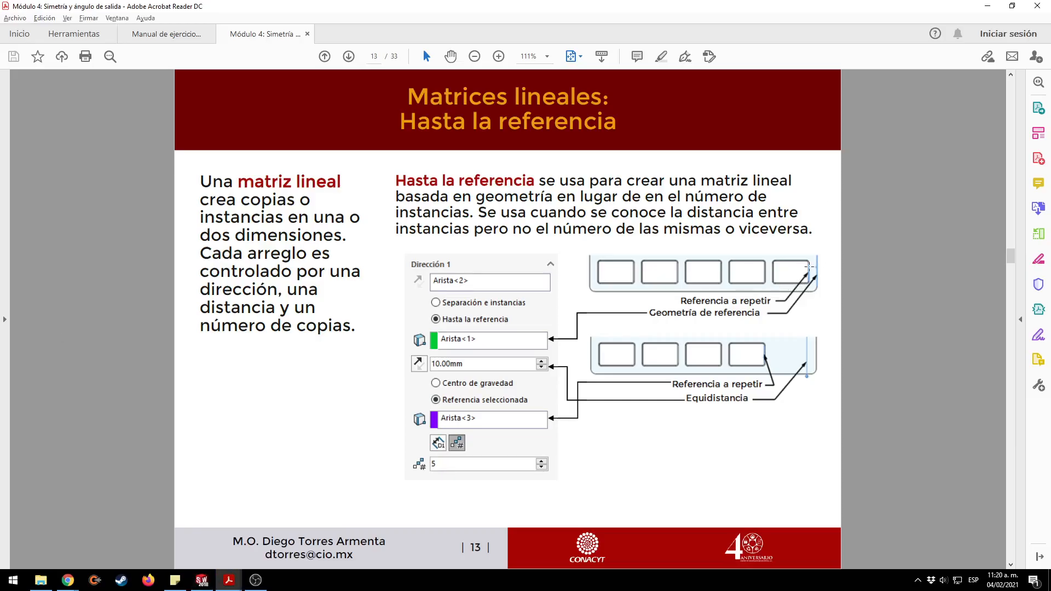
{"action": "key", "text": "alt+Tab"}
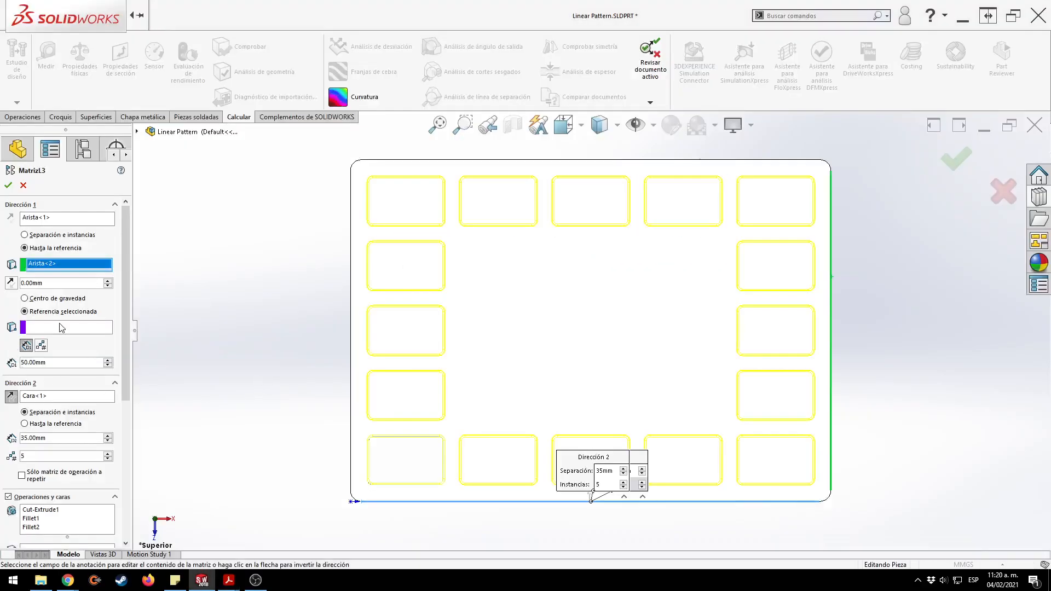
{"action": "left_click", "coordinate": [61, 327]}
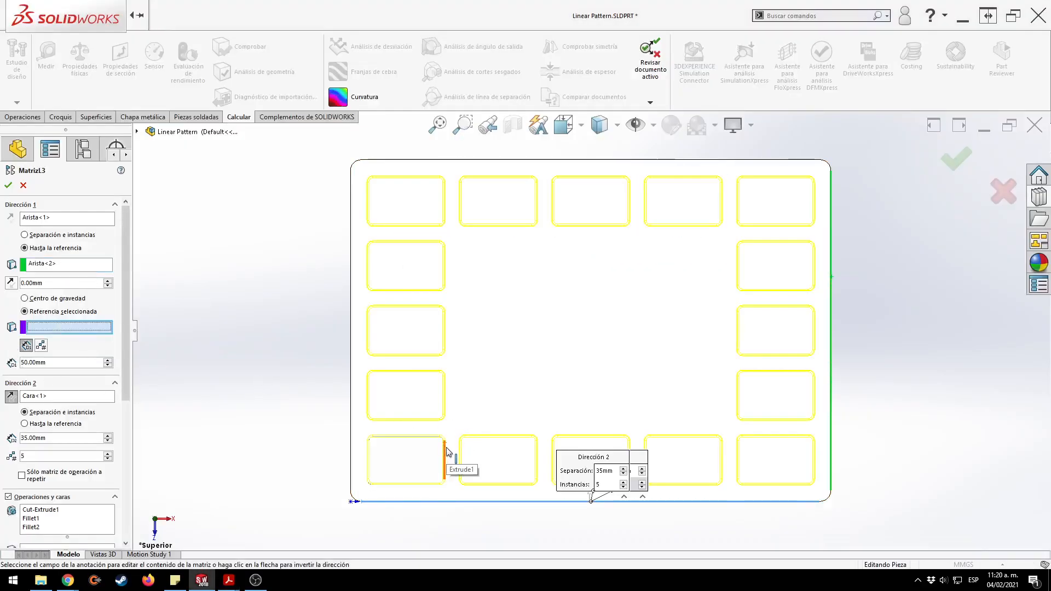
{"action": "scroll", "coordinate": [451, 438], "scroll_direction": "up", "scroll_amount": 3}
{"action": "scroll", "coordinate": [550, 378], "scroll_direction": "down", "scroll_amount": 10}
{"action": "scroll", "coordinate": [550, 365], "scroll_direction": "down", "scroll_amount": 3}
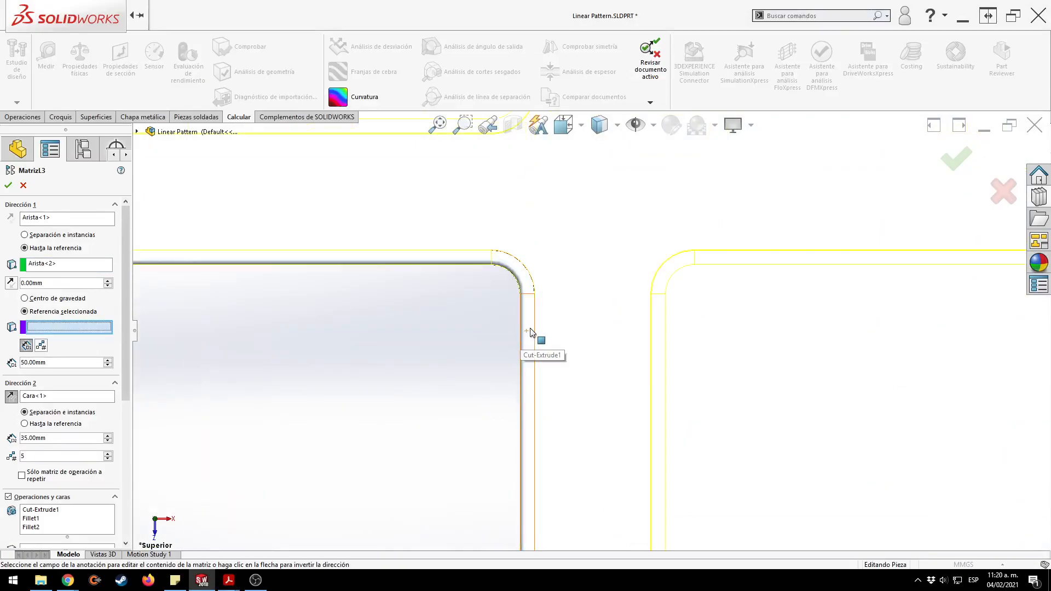
{"action": "left_click", "coordinate": [534, 323]}
{"action": "scroll", "coordinate": [481, 362], "scroll_direction": "down", "scroll_amount": 2}
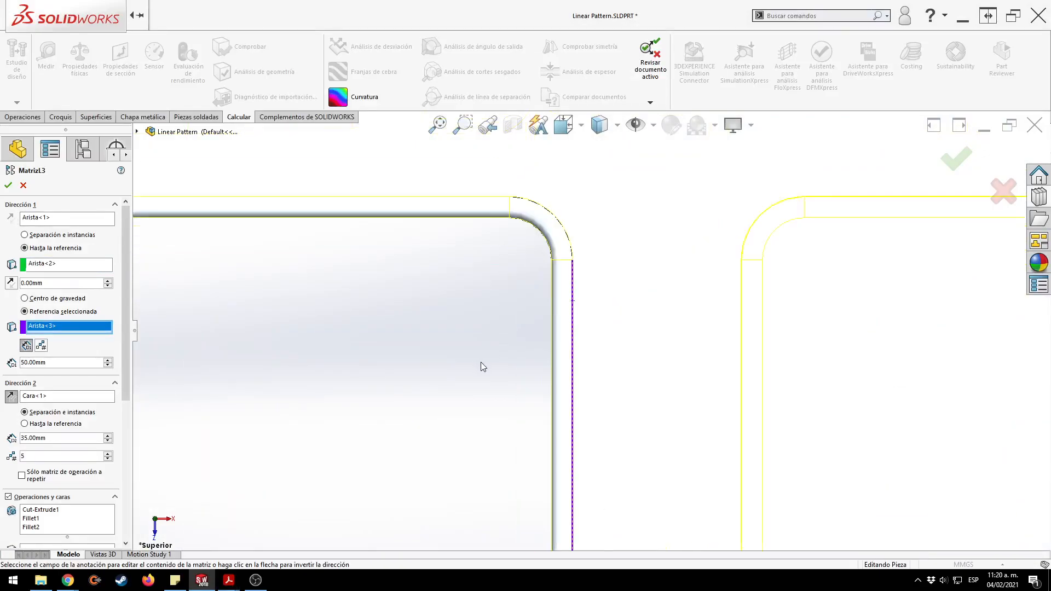
{"action": "scroll", "coordinate": [483, 363], "scroll_direction": "up", "scroll_amount": 6}
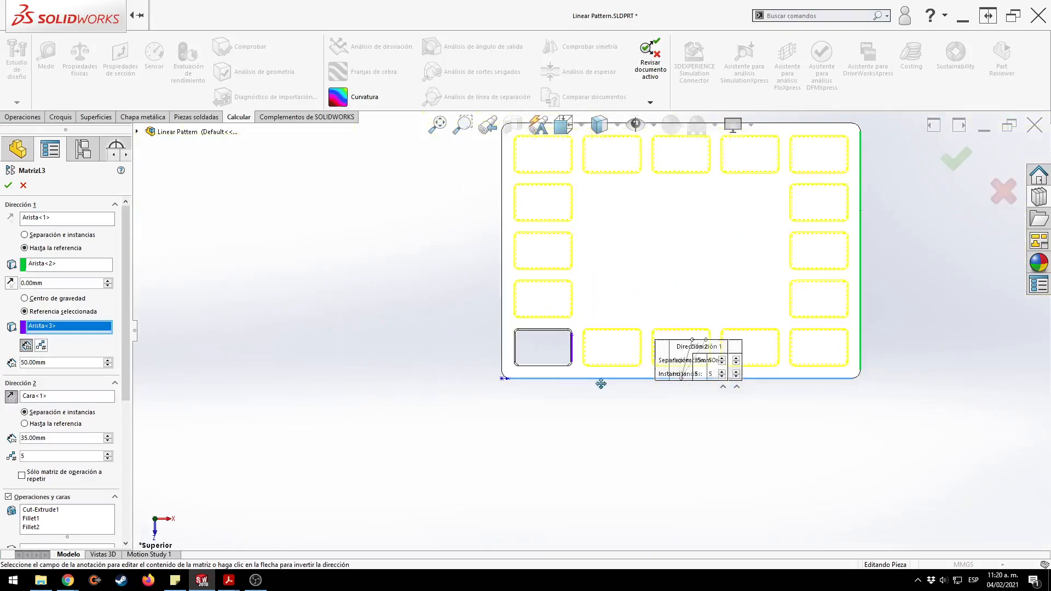
{"action": "middle_click_drag", "start_coordinate": [608, 381], "coordinate": [514, 421], "text": "ctrl"}
{"action": "scroll", "coordinate": [523, 410], "scroll_direction": "up", "scroll_amount": 1}
{"action": "scroll", "coordinate": [523, 410], "scroll_direction": "down", "scroll_amount": 1}
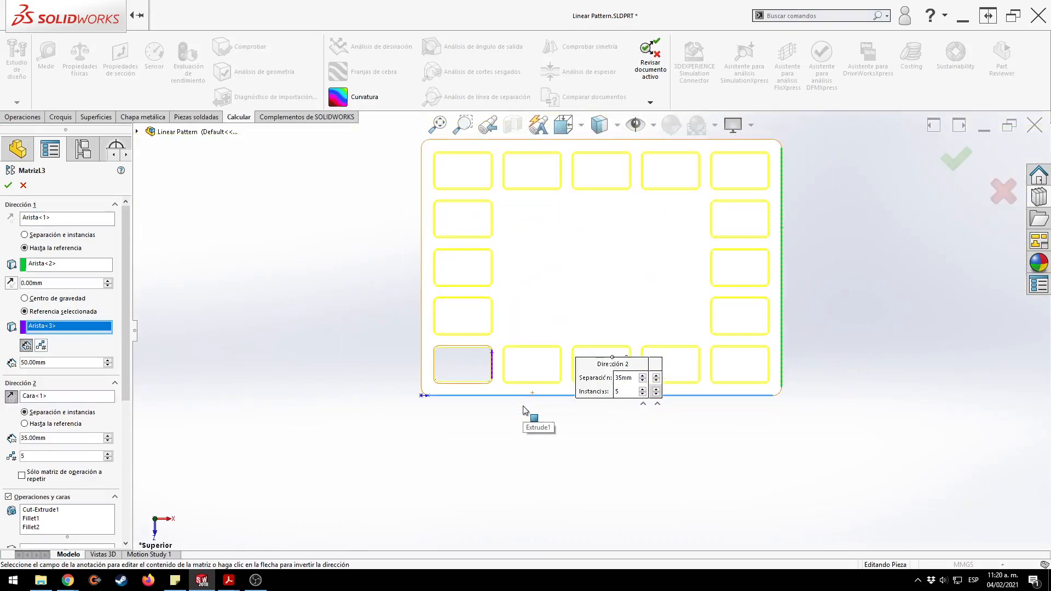
Try Direction 1 spacings of 40, 30, 20 and 10 mm, and return the spacing to 50 mm.
{"action": "left_click", "coordinate": [107, 365]}
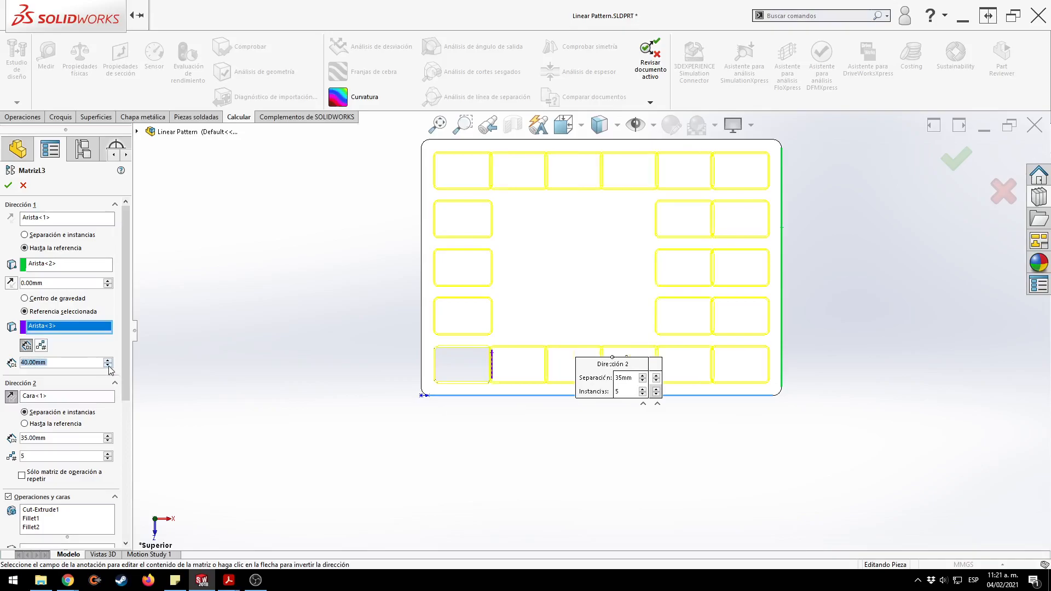
{"action": "left_click", "coordinate": [108, 365]}
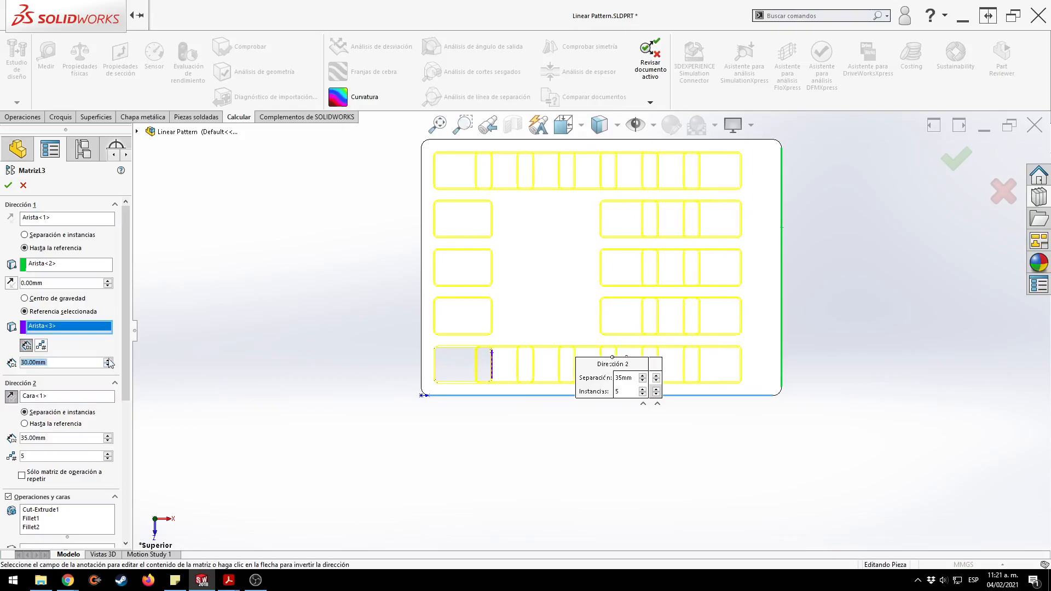
{"action": "left_click", "coordinate": [108, 365]}
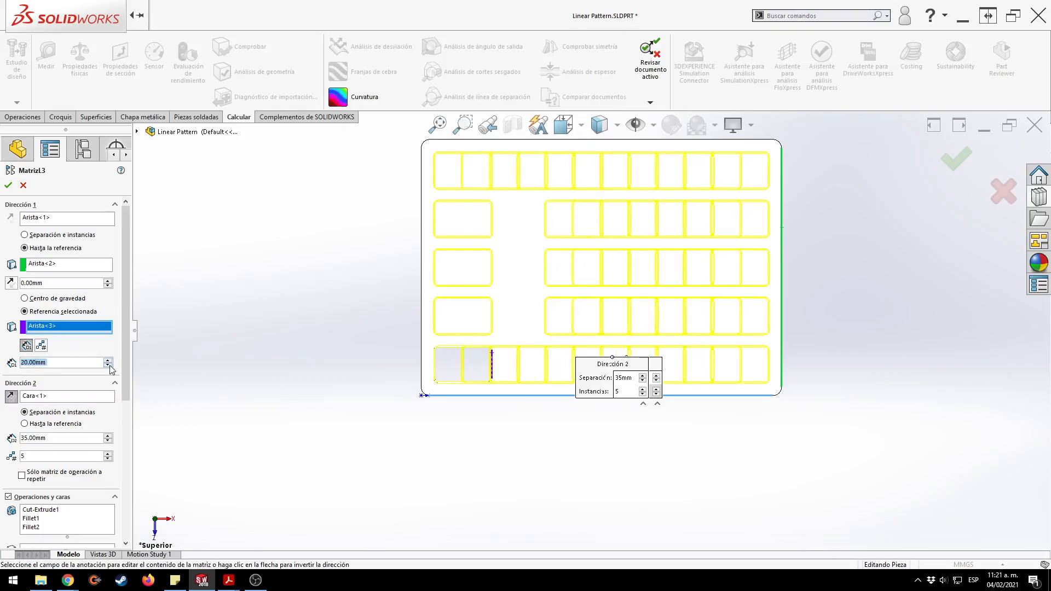
{"action": "left_click", "coordinate": [108, 365]}
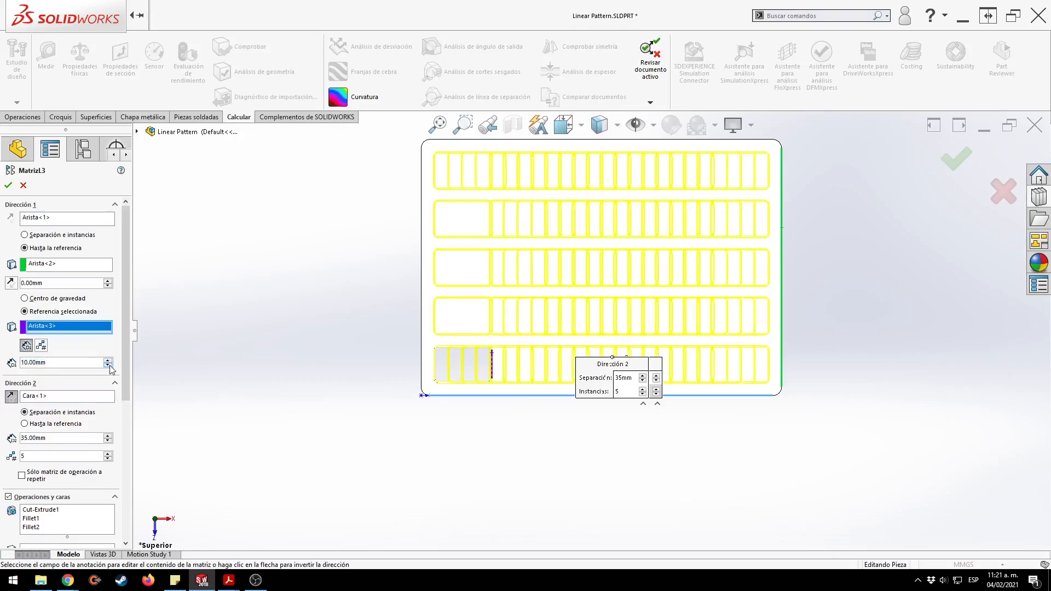
{"action": "left_click", "coordinate": [108, 360]}
{"action": "left_click", "coordinate": [108, 360]}
{"action": "left_click", "coordinate": [108, 360]}
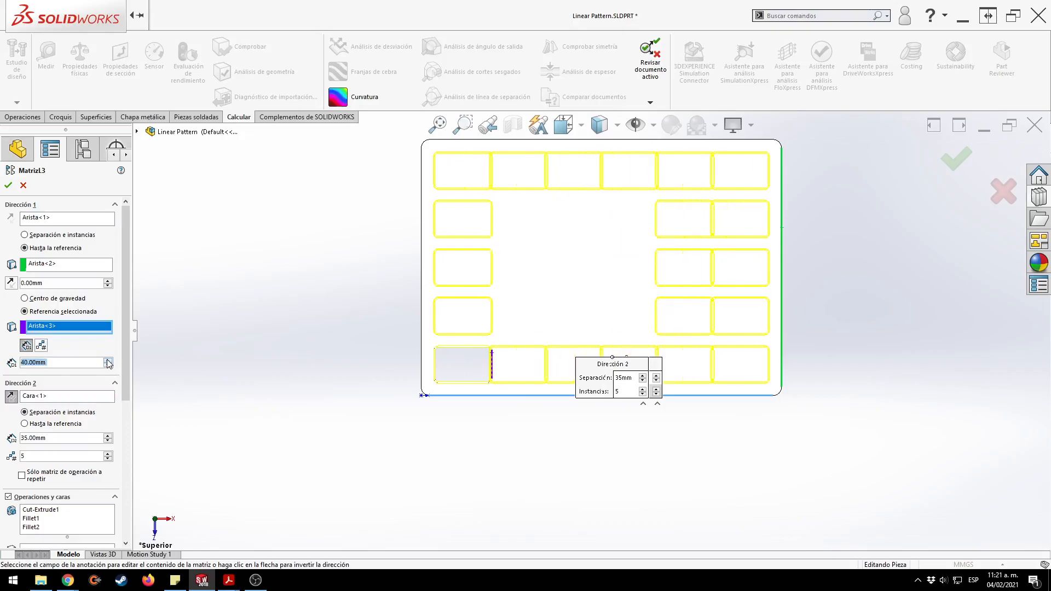
{"action": "left_click", "coordinate": [109, 360]}
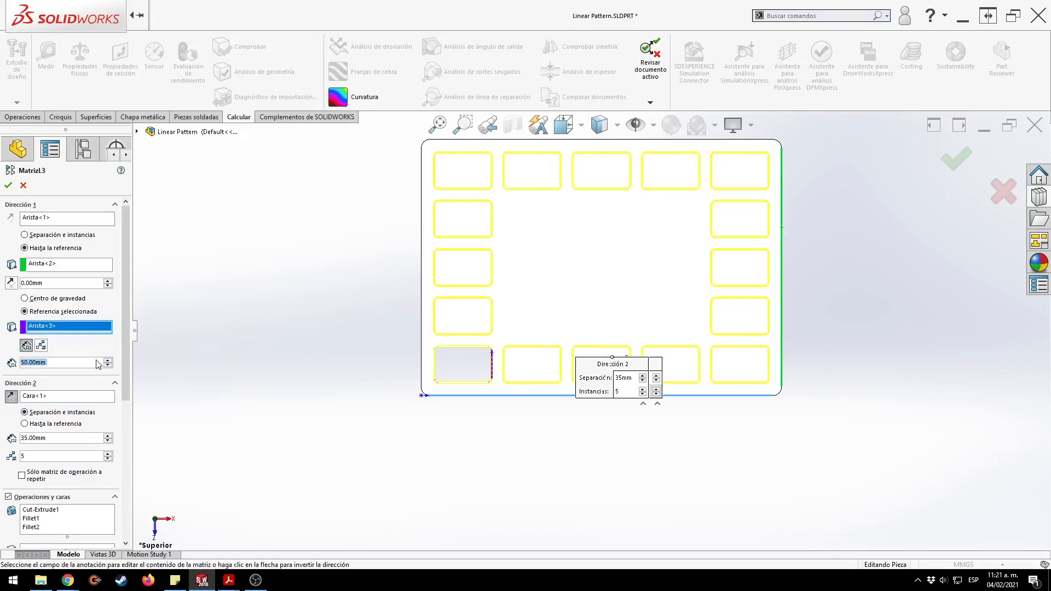
Set the Direction 1 spacing to 70 mm and inspect the gap between the last pocket and the plate's right-hand edge.
{"action": "left_click", "coordinate": [108, 360]}
{"action": "left_click", "coordinate": [108, 360]}
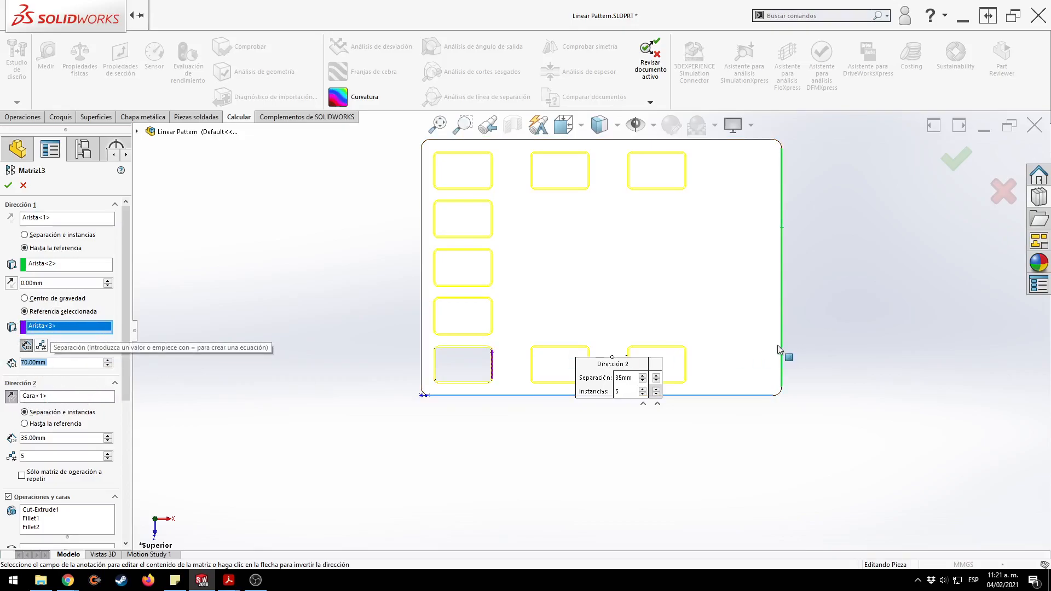
{"action": "scroll", "coordinate": [745, 348], "scroll_direction": "up", "scroll_amount": 1}
{"action": "scroll", "coordinate": [746, 348], "scroll_direction": "down", "scroll_amount": 5}
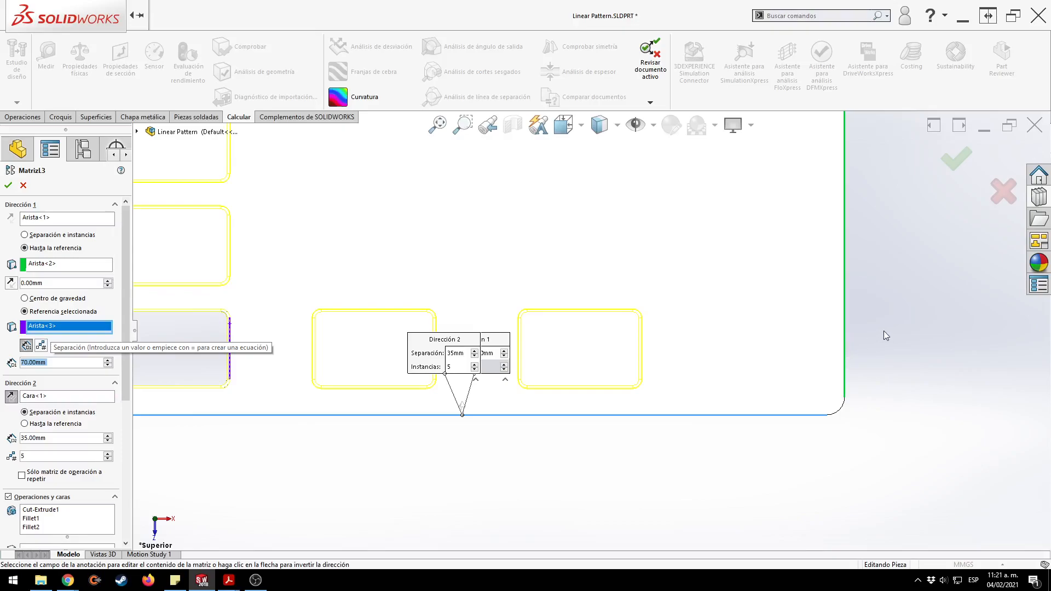
{"action": "scroll", "coordinate": [858, 349], "scroll_direction": "down", "scroll_amount": 1}
{"action": "scroll", "coordinate": [858, 350], "scroll_direction": "up", "scroll_amount": 4}
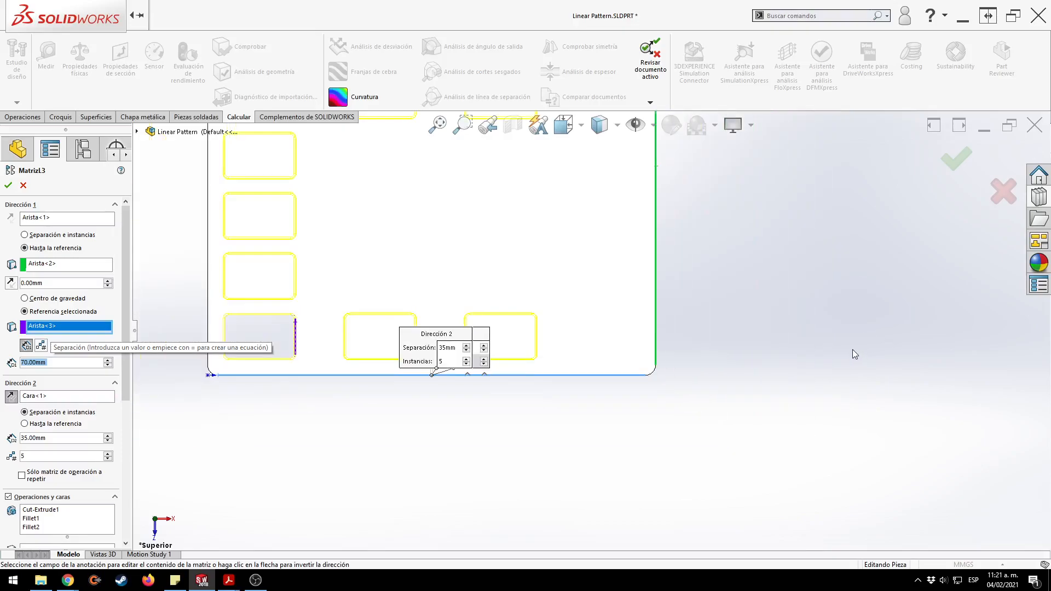
{"action": "middle_click_drag", "start_coordinate": [800, 324], "coordinate": [866, 389], "text": "ctrl"}
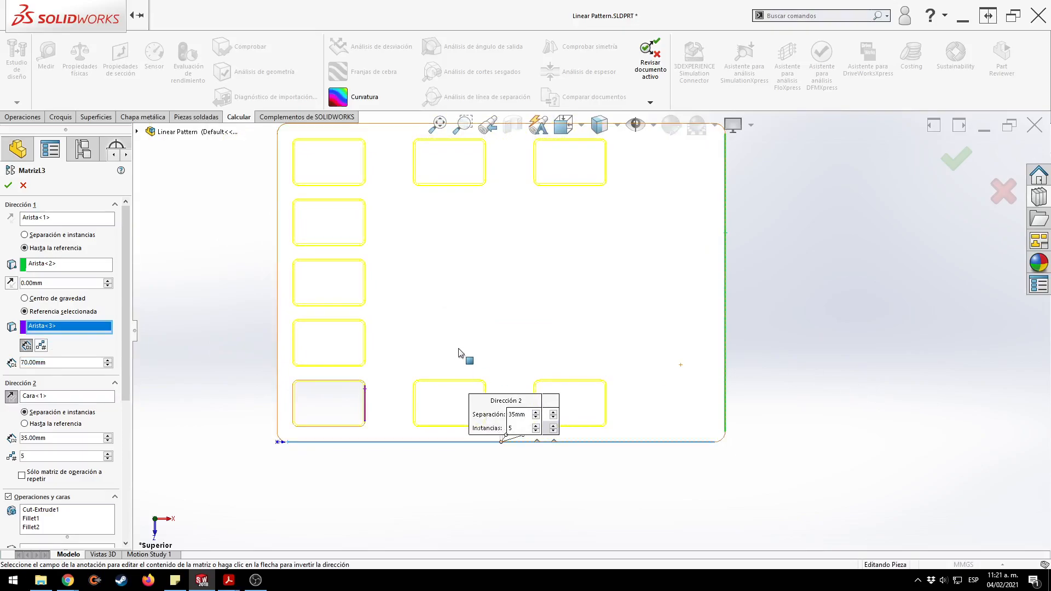
Switch Direction 1 to control by number of instances and review its reference geometry and selected reference edges.
{"action": "left_click", "coordinate": [40, 345]}
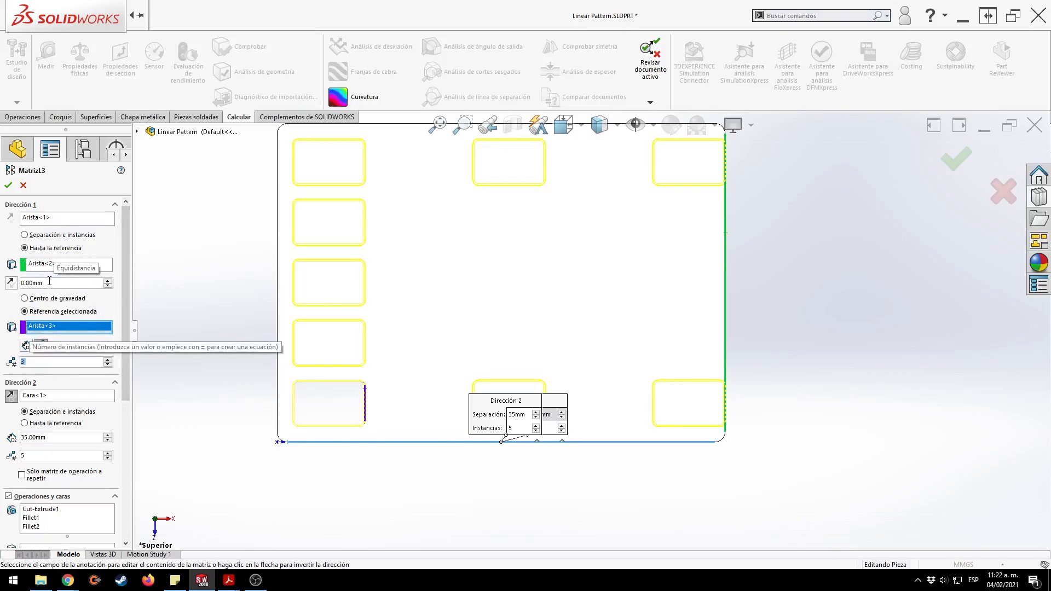
{"action": "key", "text": "ctrl"}
{"action": "key", "text": "ctrl"}
{"action": "key", "text": "ctrl"}
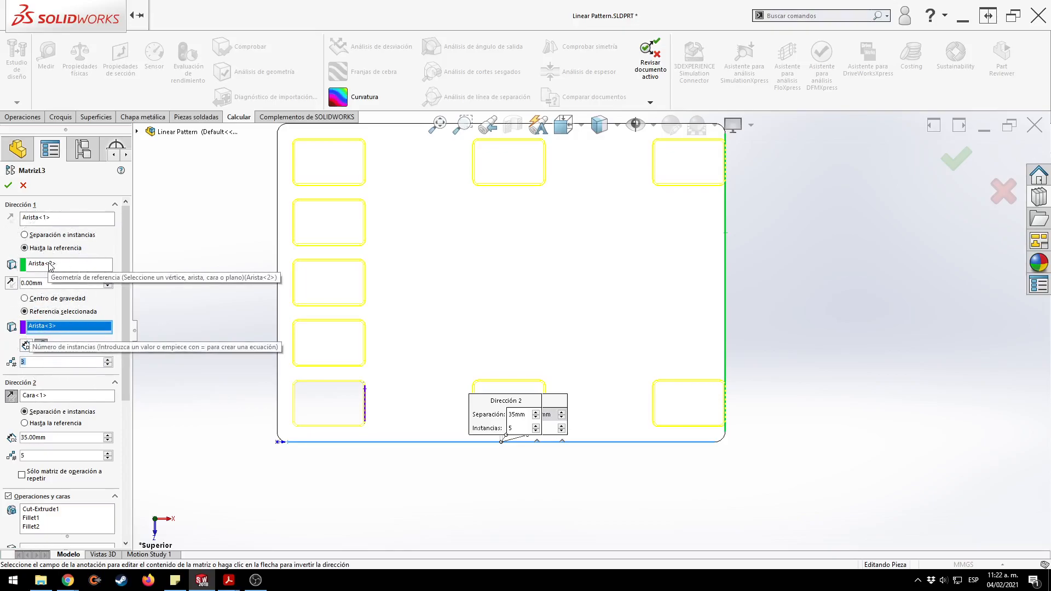
{"action": "left_click", "coordinate": [49, 264]}
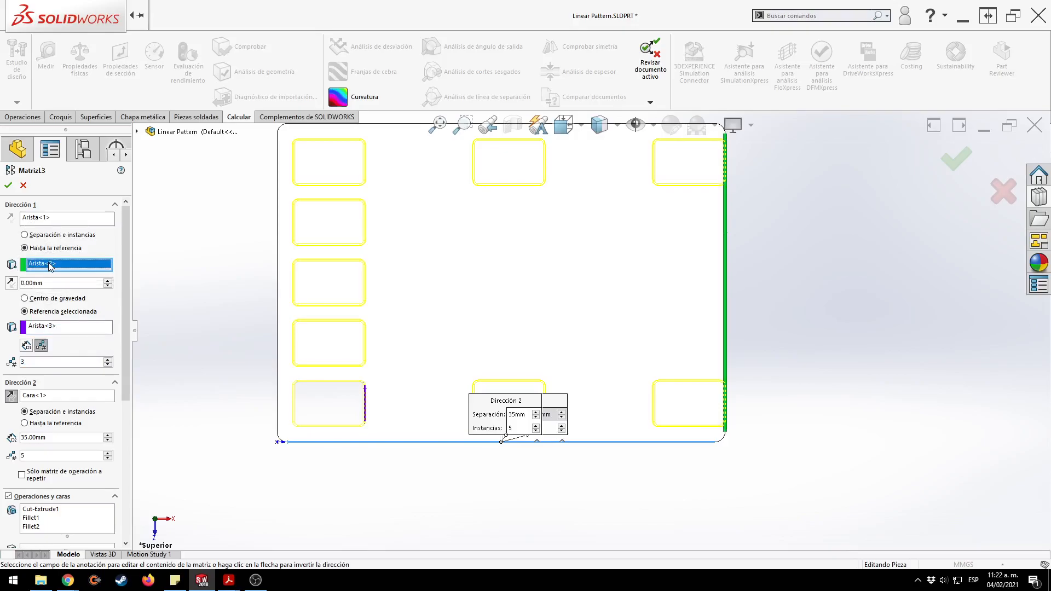
{"action": "left_click", "coordinate": [51, 329]}
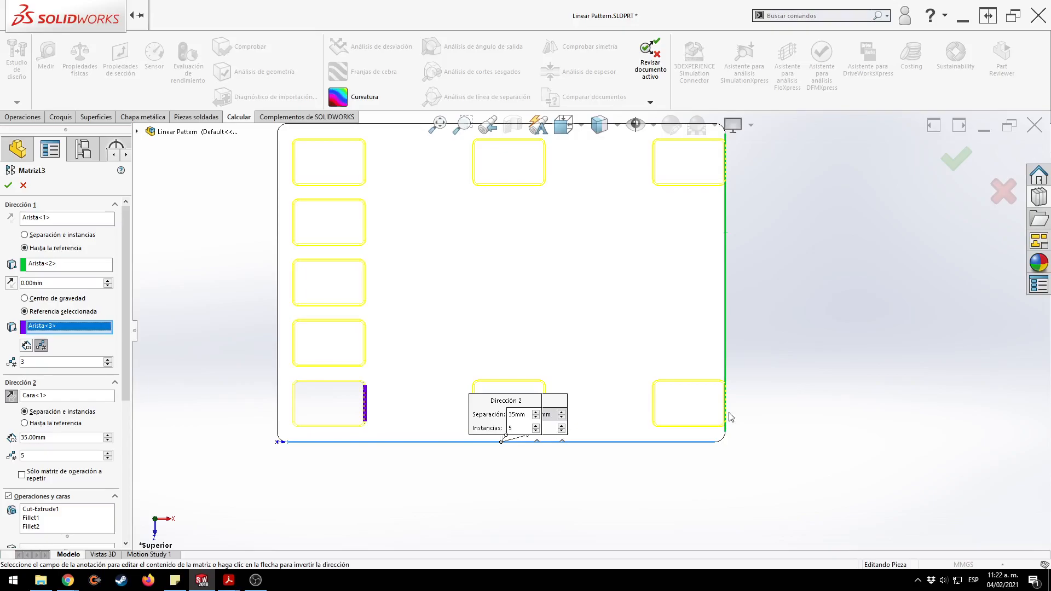
Move the Direction 1 callout below the plate, clear of the Direction 2 callout, to examine its calculated spacing.
{"action": "left_click_drag", "start_coordinate": [543, 402], "coordinate": [472, 503]}
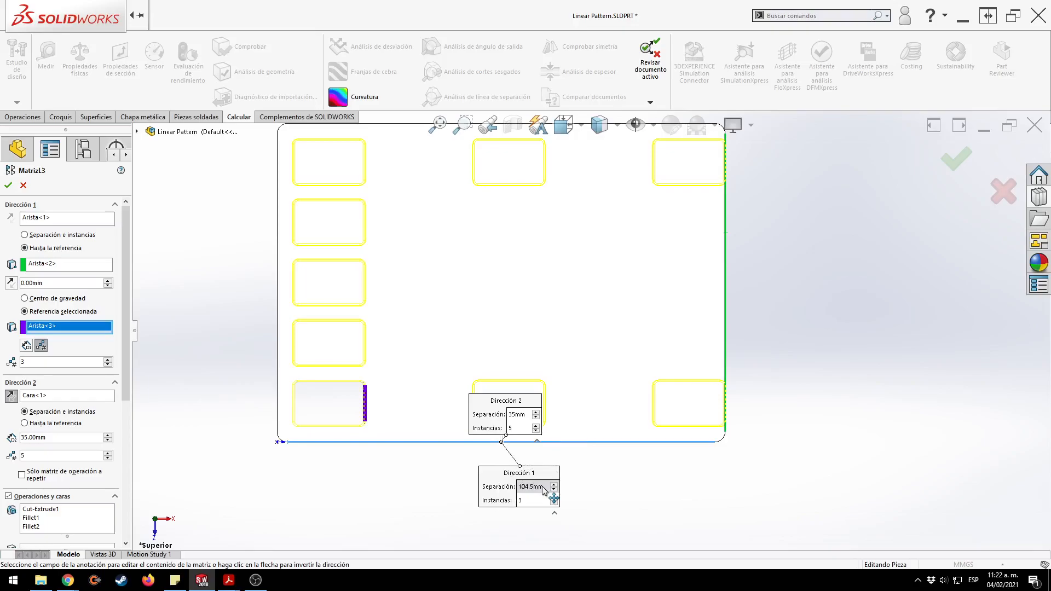
{"action": "key", "text": "ctrl"}
{"action": "key", "text": "ctrl"}
{"action": "key", "text": "ctrl"}
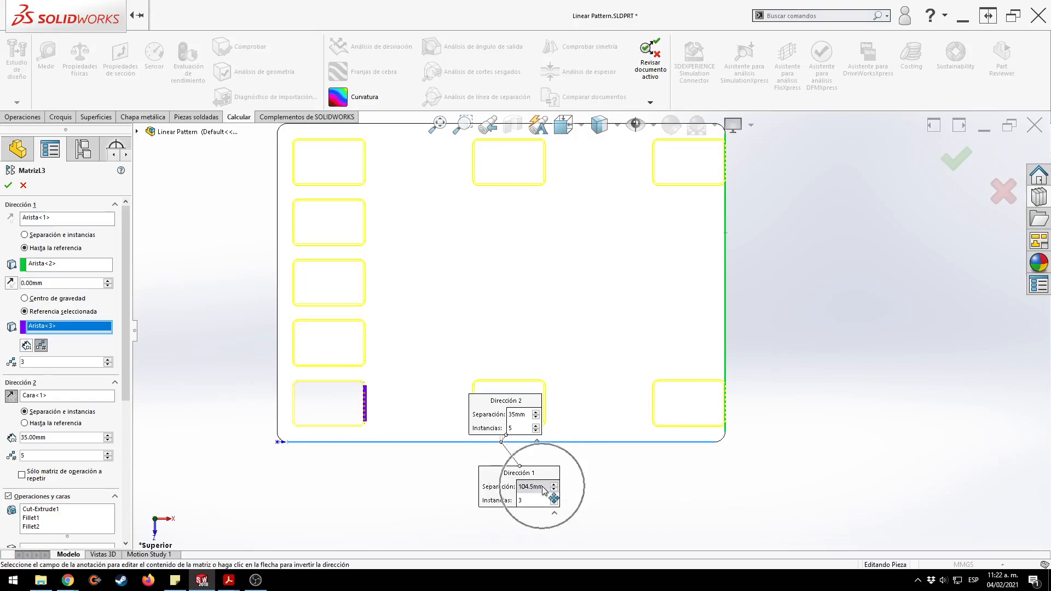
Try Direction 1 instance counts from 4 to 7 and set the count to 5.
{"action": "left_click", "coordinate": [107, 360]}
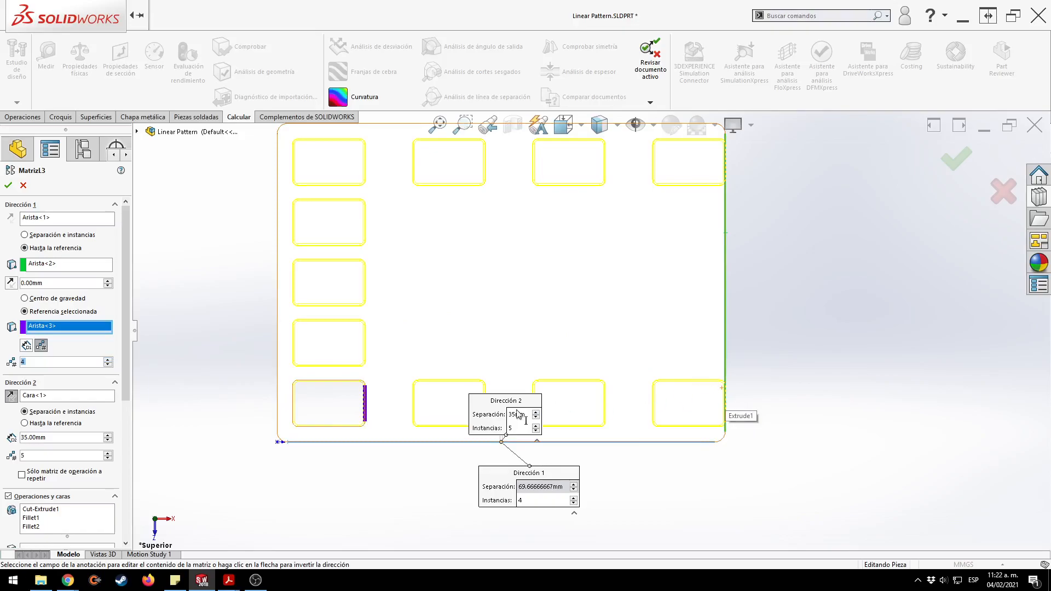
{"action": "left_click", "coordinate": [109, 360]}
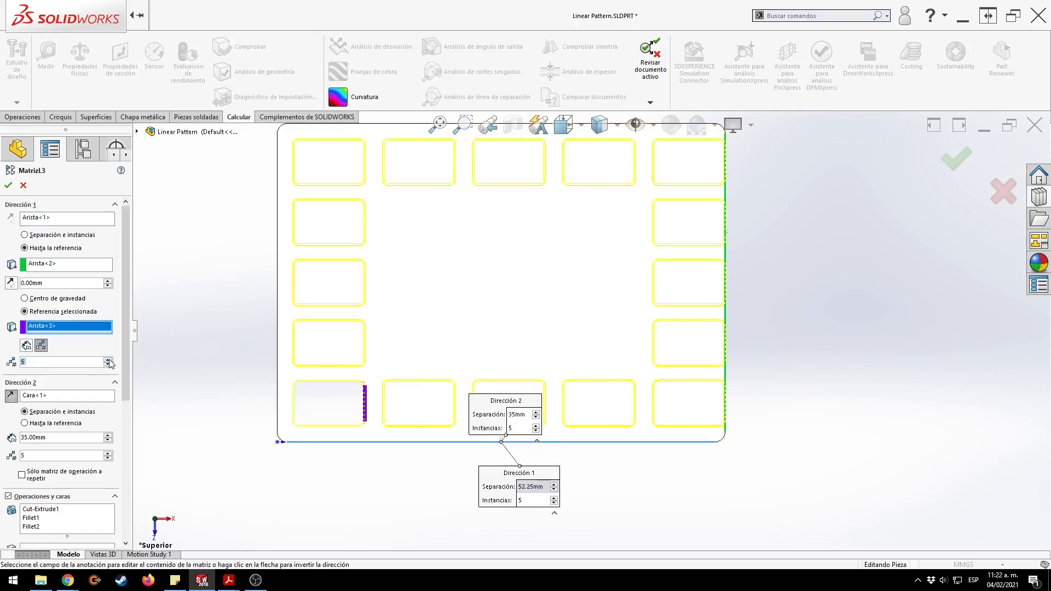
{"action": "left_click", "coordinate": [109, 359]}
{"action": "left_click", "coordinate": [108, 360]}
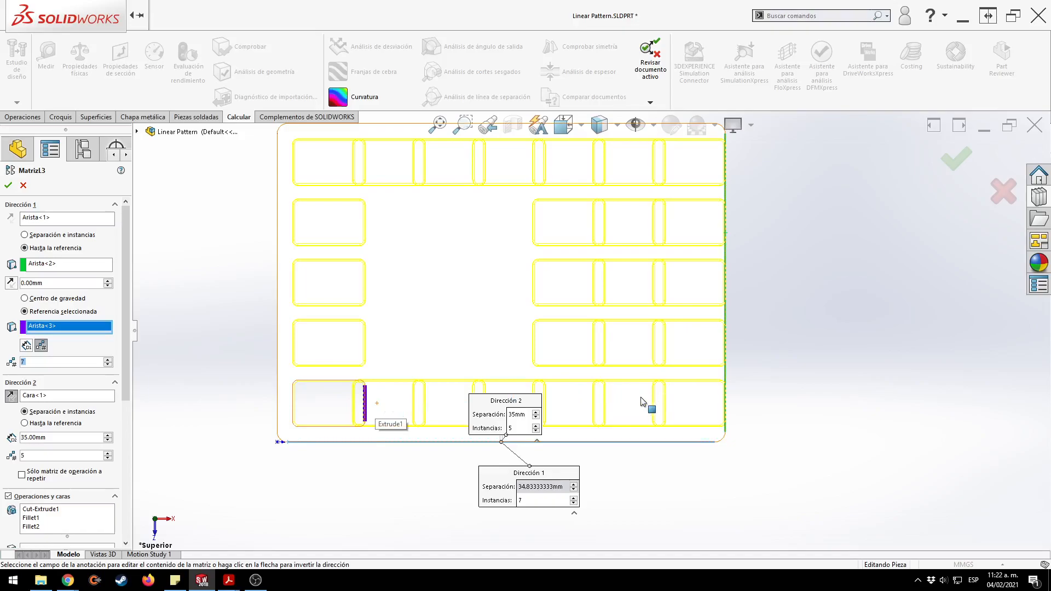
{"action": "left_click", "coordinate": [108, 365]}
{"action": "left_click", "coordinate": [108, 365]}
{"action": "left_click", "coordinate": [109, 364]}
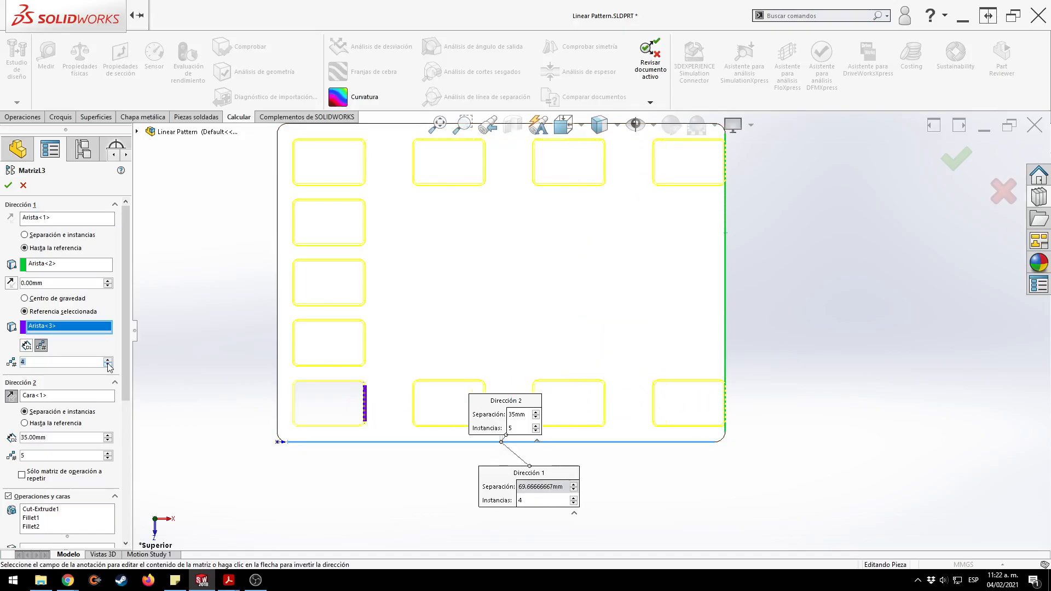
{"action": "left_click", "coordinate": [109, 360]}
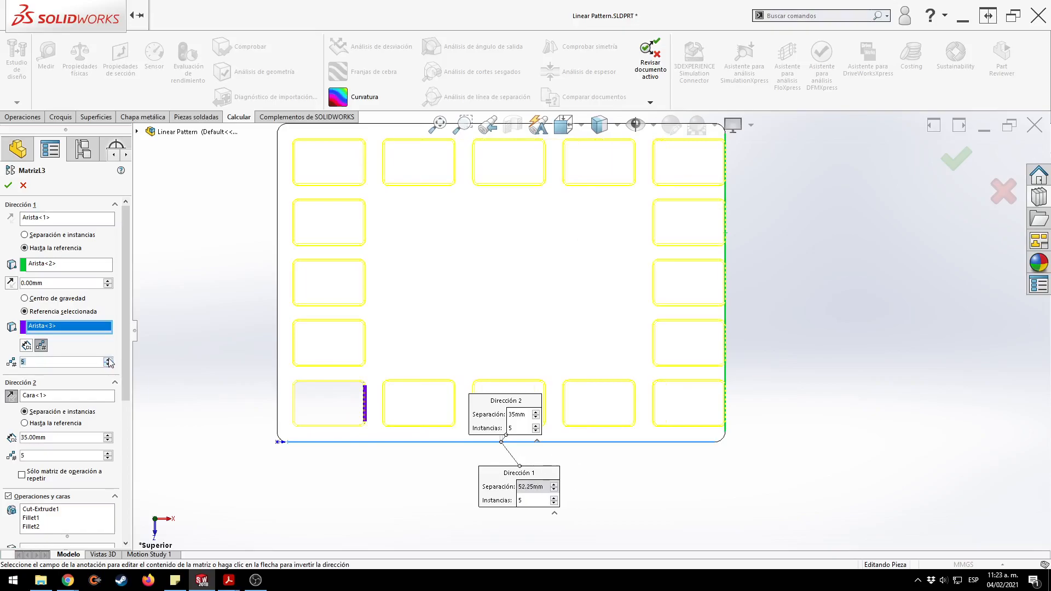
Consult the PDF's offset diagram and set Direction 1's offset from the reference edge to 10 mm with 7 instances.
{"action": "key", "text": "alt+Tab"}
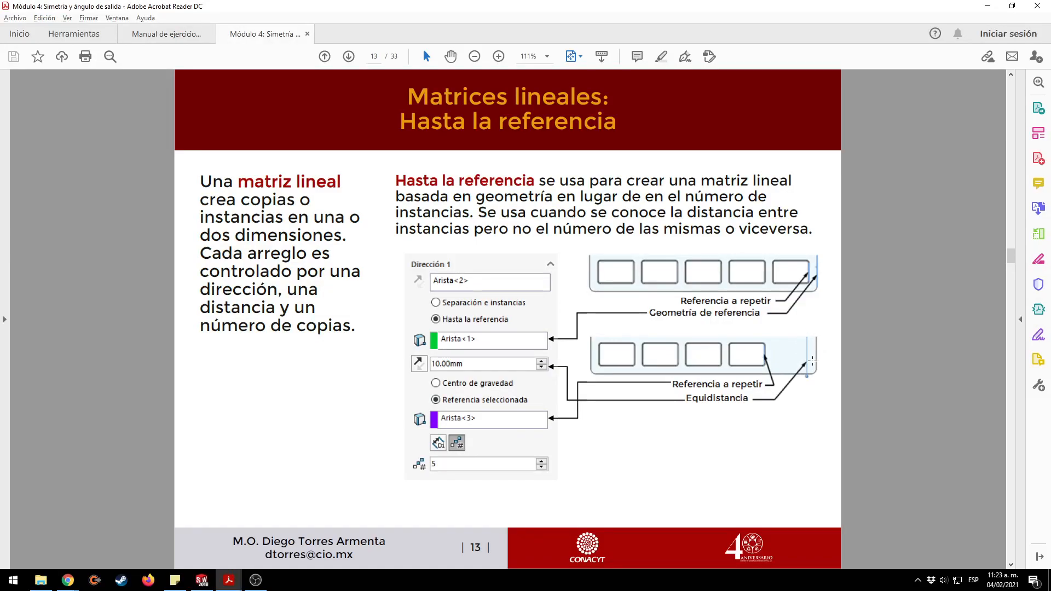
{"action": "key", "text": "alt+Tab"}
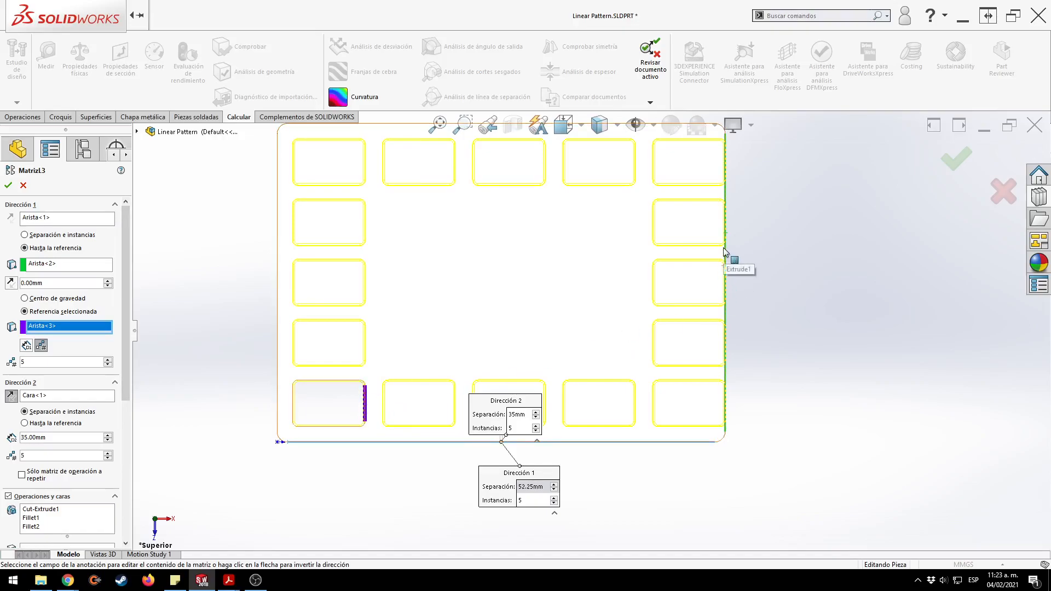
{"action": "left_click", "coordinate": [108, 281]}
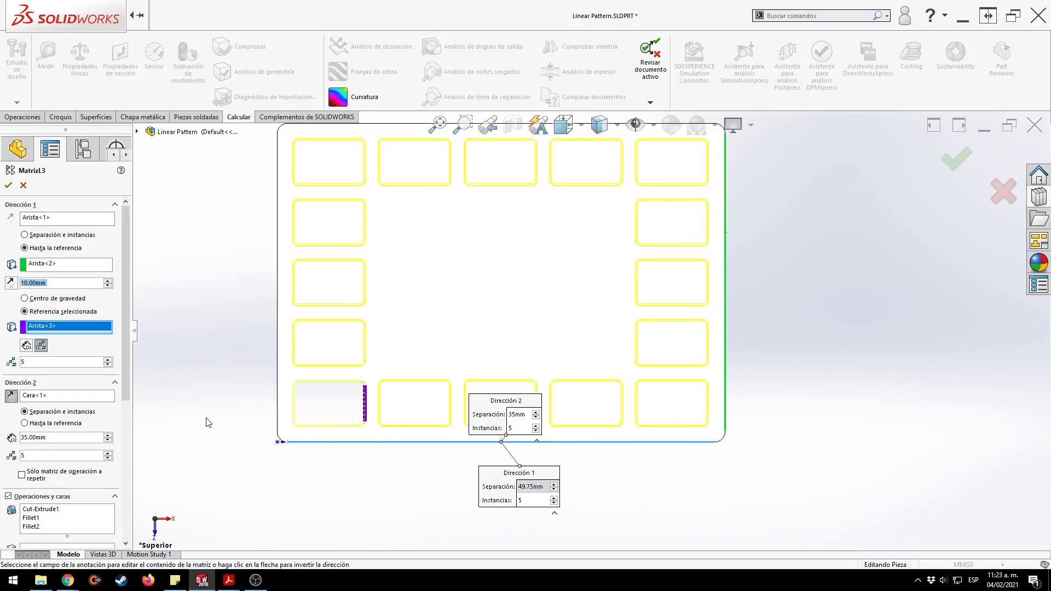
{"action": "left_click", "coordinate": [108, 359]}
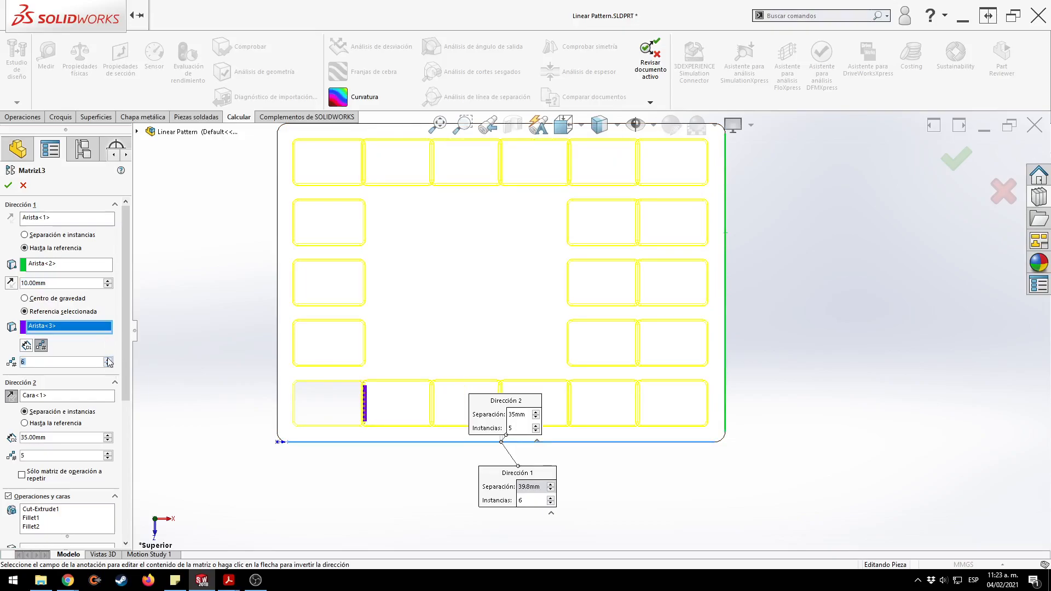
{"action": "left_click", "coordinate": [109, 359]}
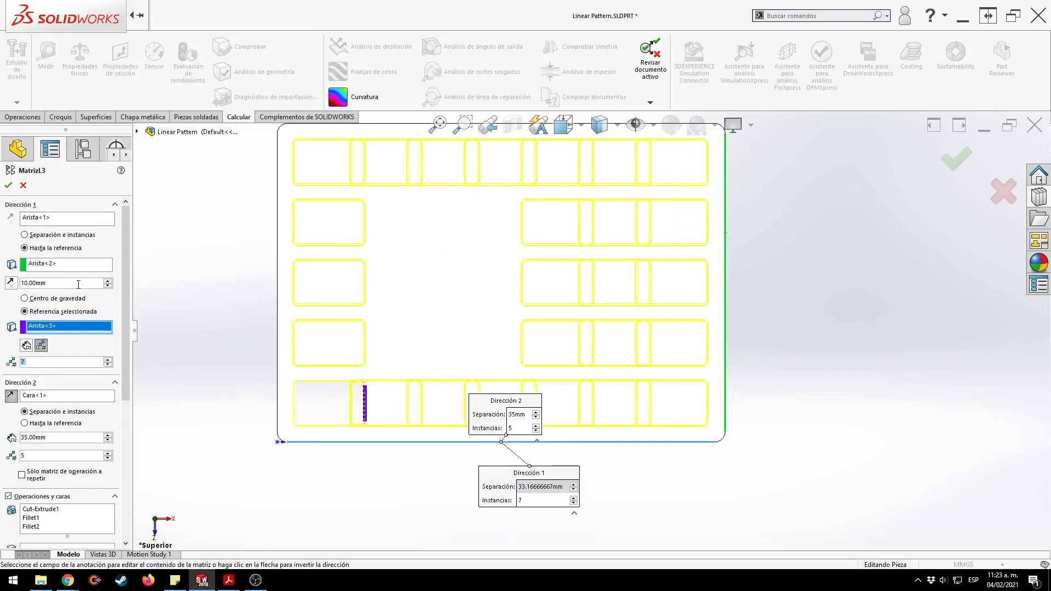
Switch Direction 1 back to spacing control and set the spacing to 30 mm.
{"action": "left_click", "coordinate": [27, 346]}
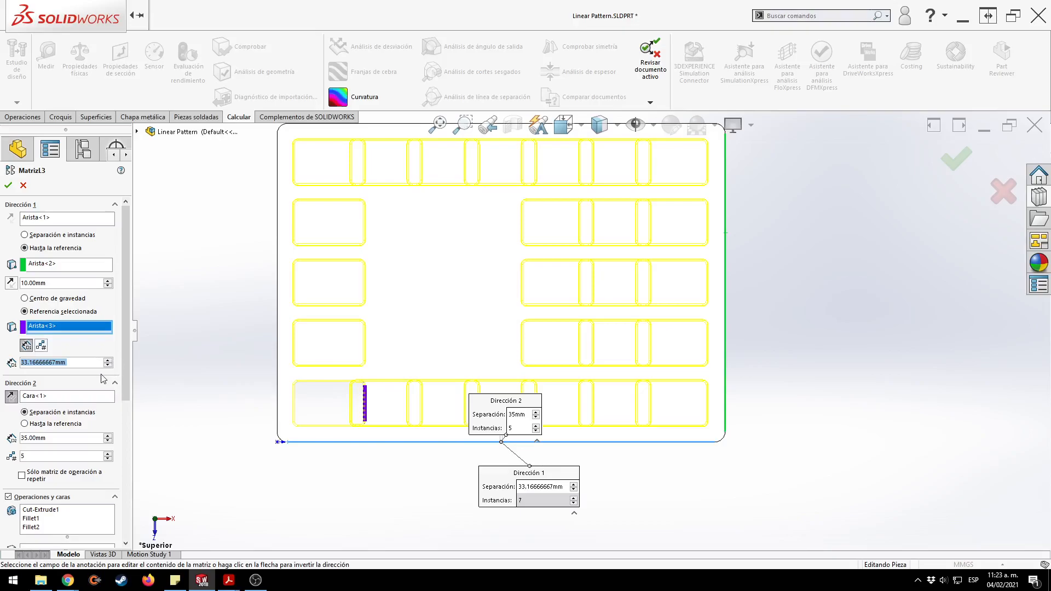
{"action": "left_click", "coordinate": [82, 363]}
{"action": "left_click_drag", "start_coordinate": [82, 363], "coordinate": [4, 347]}
{"action": "type", "text": "30"}
{"action": "key", "text": "Return"}
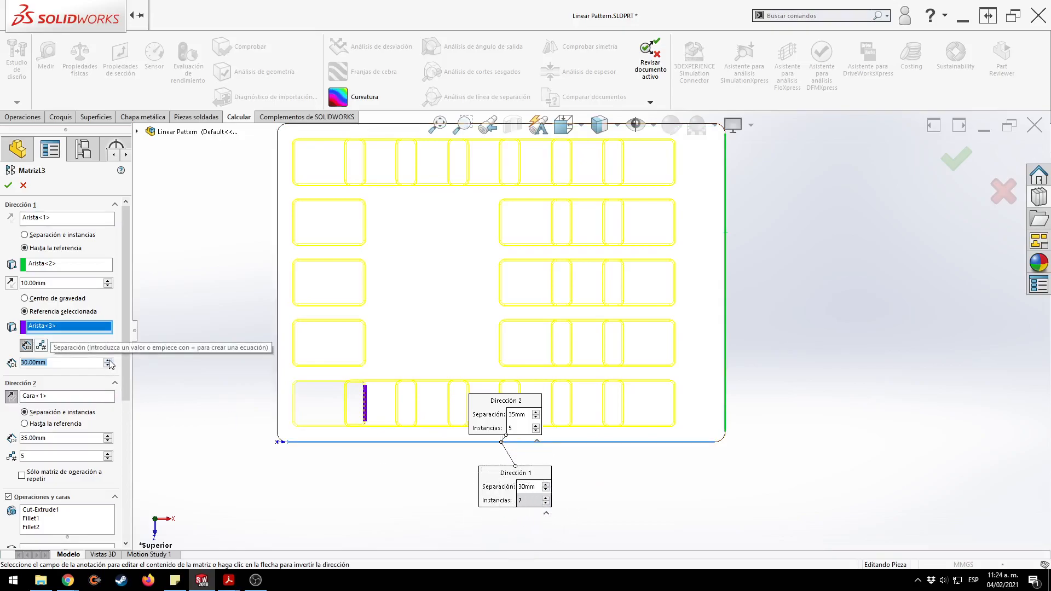
Try Direction 1 spacings of 60 mm and 70 mm, and set the spacing to 50 mm.
{"action": "left_click", "coordinate": [109, 361]}
{"action": "left_click", "coordinate": [109, 361]}
{"action": "left_click", "coordinate": [108, 360]}
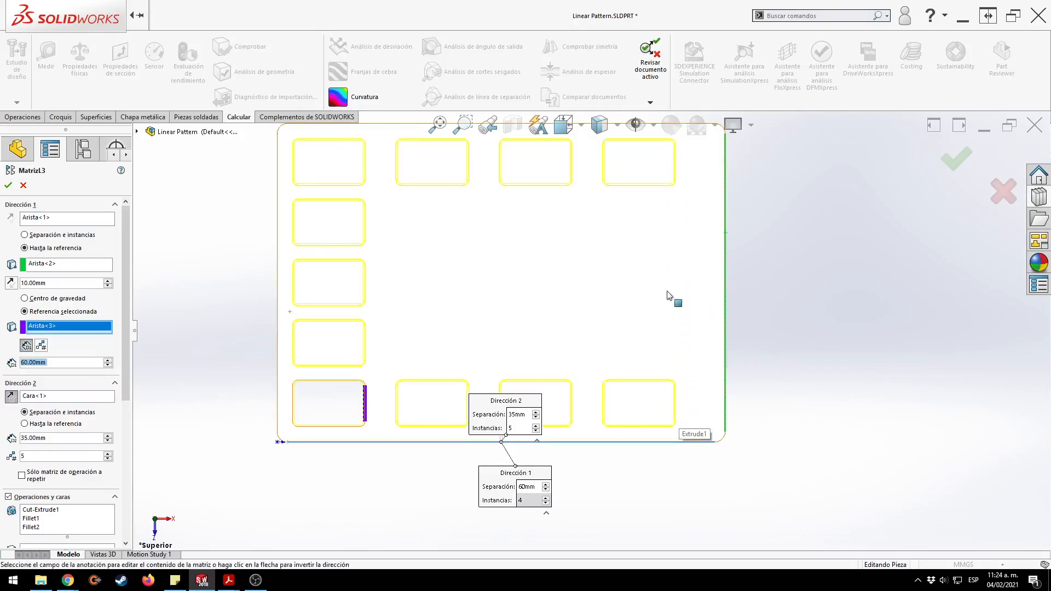
{"action": "left_click", "coordinate": [108, 365]}
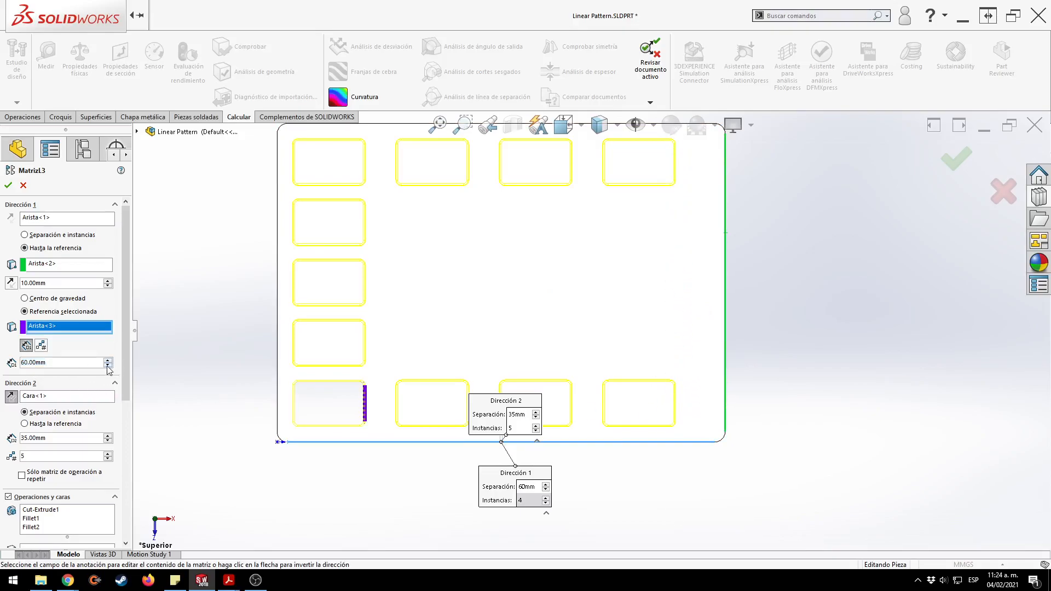
{"action": "left_click", "coordinate": [108, 360]}
{"action": "left_click", "coordinate": [108, 360]}
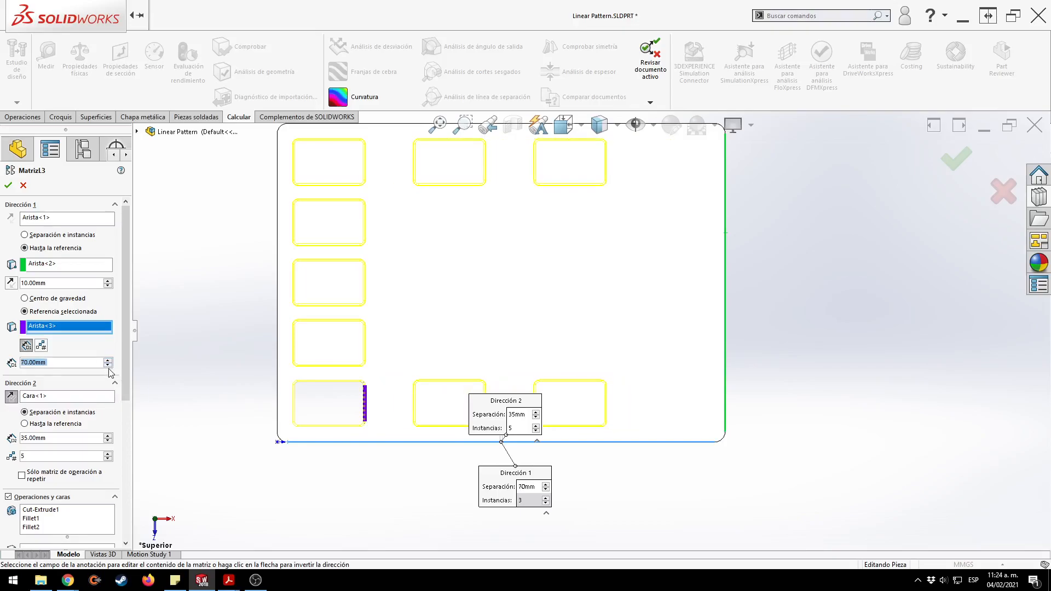
{"action": "left_click", "coordinate": [109, 366]}
{"action": "left_click", "coordinate": [108, 365]}
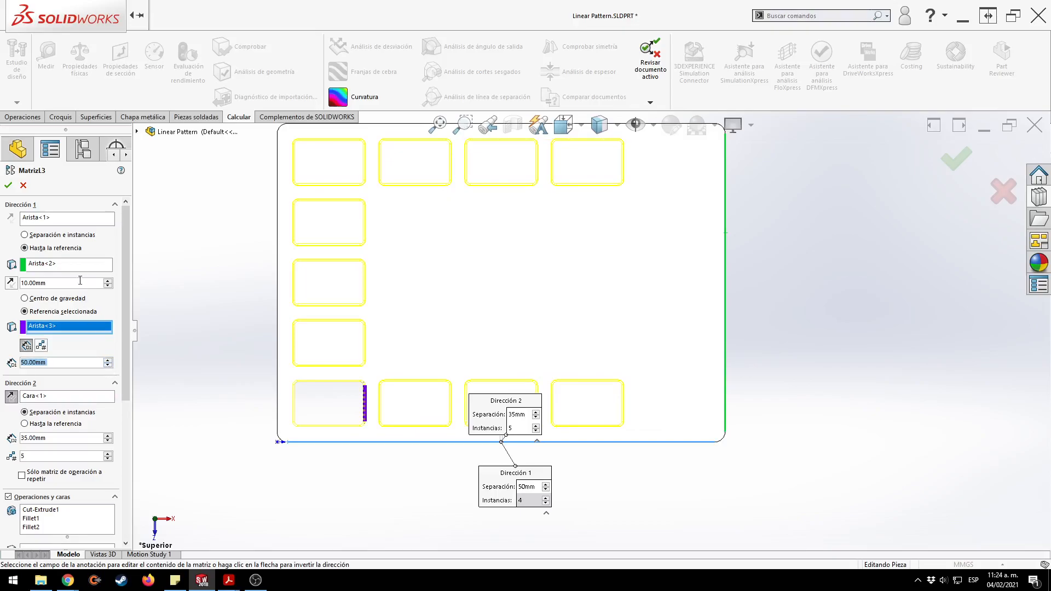
Switch Direction 1 to instance-count control with 4 instances and activate the list of instances to skip.
{"action": "left_click", "coordinate": [42, 346]}
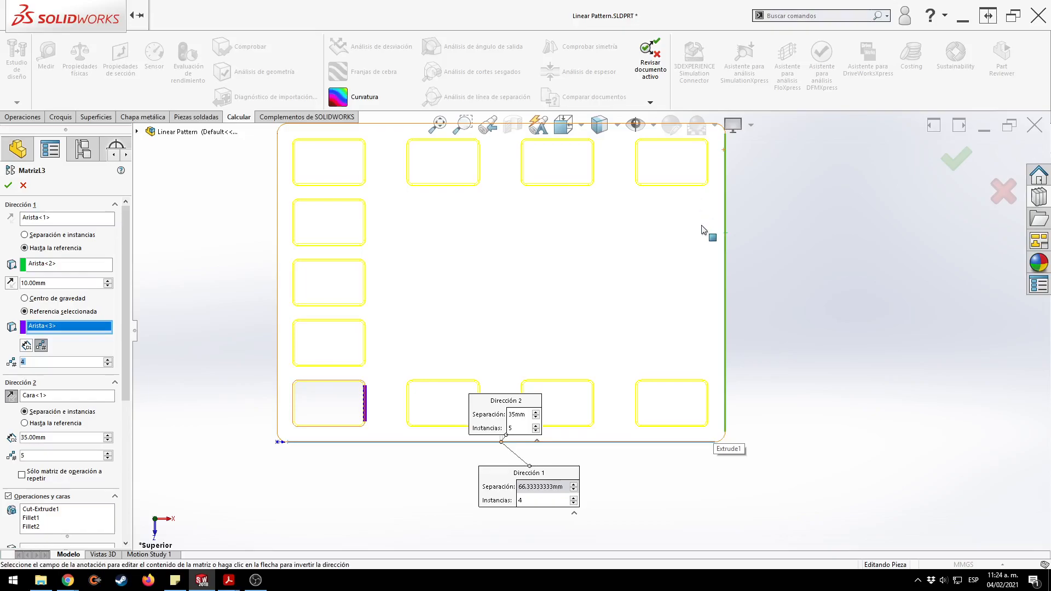
{"action": "left_click_drag", "start_coordinate": [123, 302], "coordinate": [121, 466]}
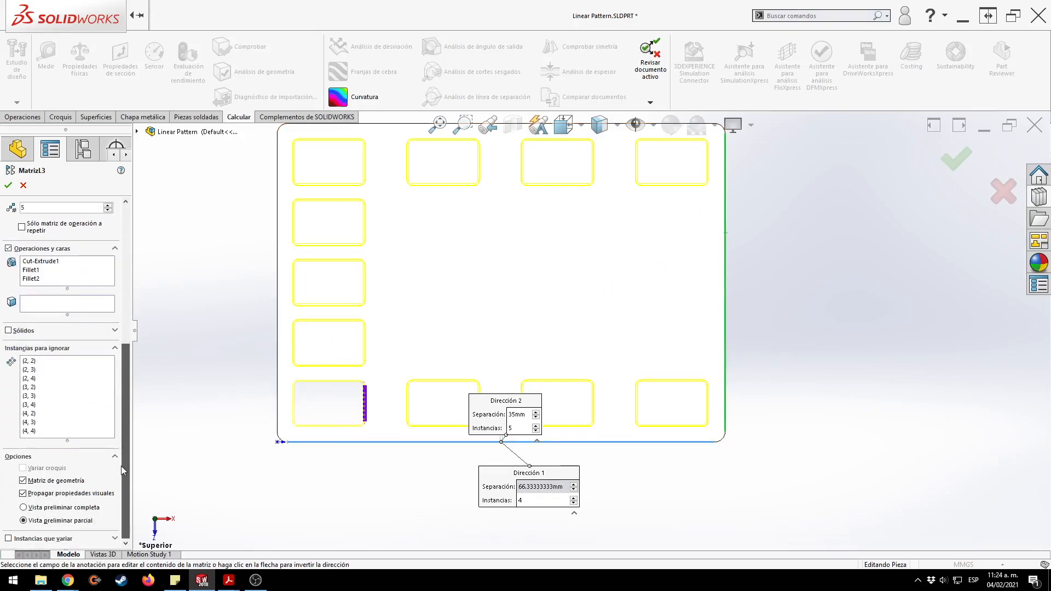
{"action": "left_click", "coordinate": [43, 370]}
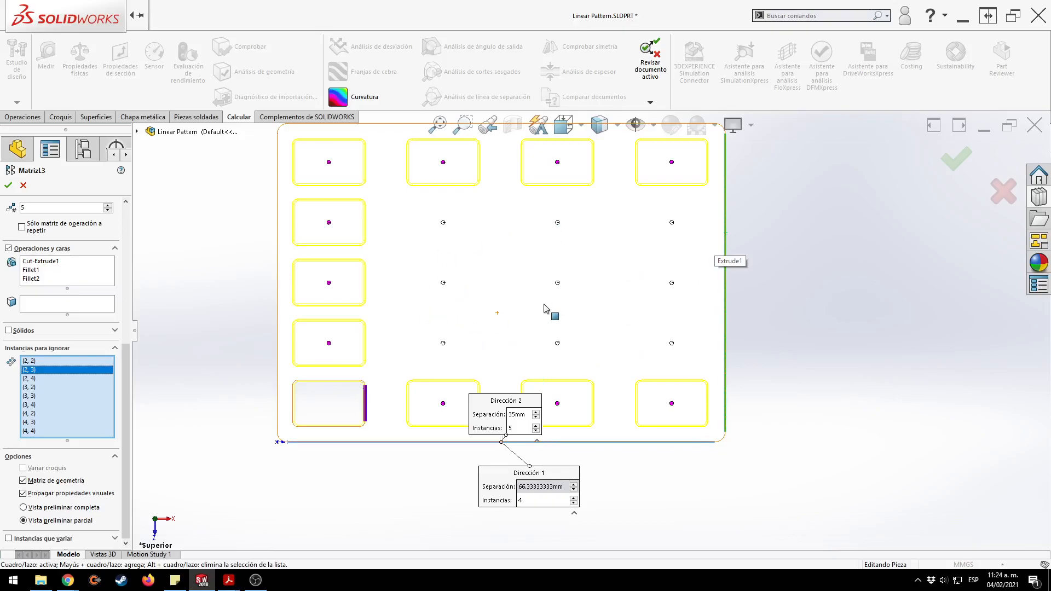
Read the PDF's up-to-reference exercise on page 14 and compare it with the Direction 1 settings in SOLIDWORKS.
{"action": "key", "text": "alt+Tab"}
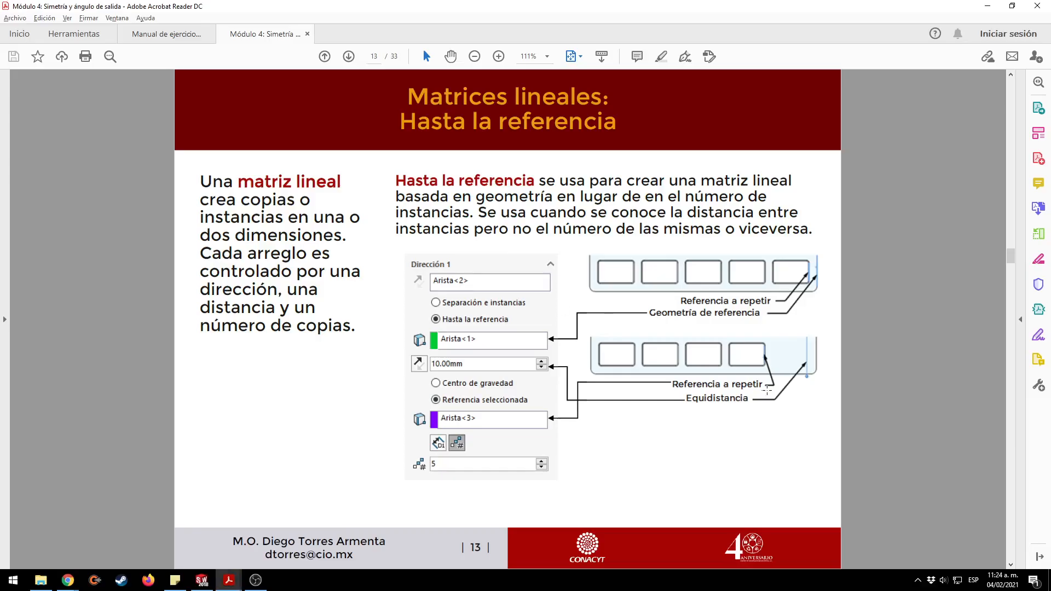
{"action": "scroll", "coordinate": [881, 362], "scroll_direction": "down", "scroll_amount": 1}
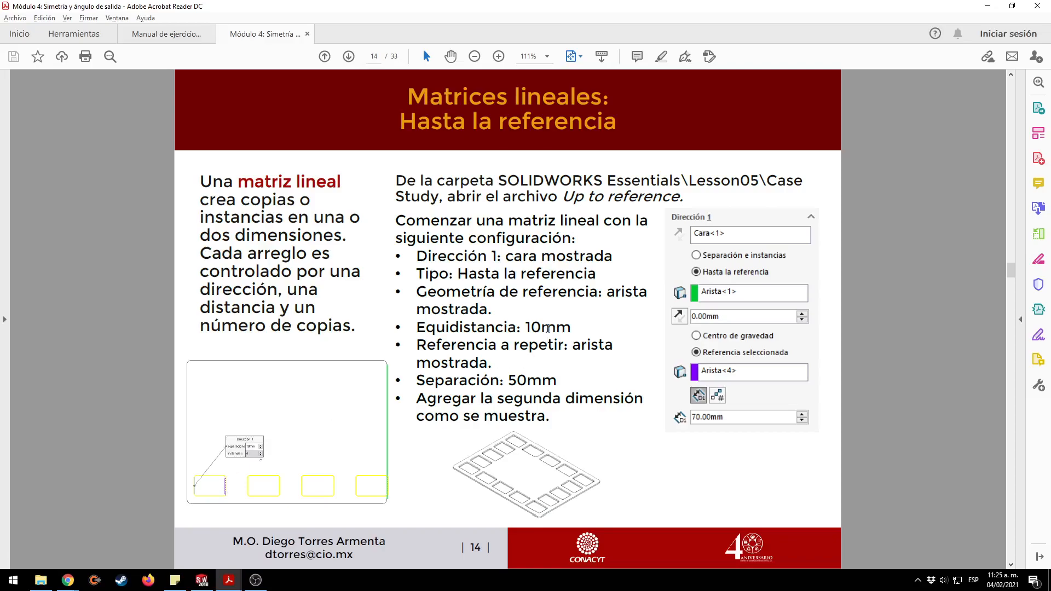
{"action": "key", "text": "alt+Tab"}
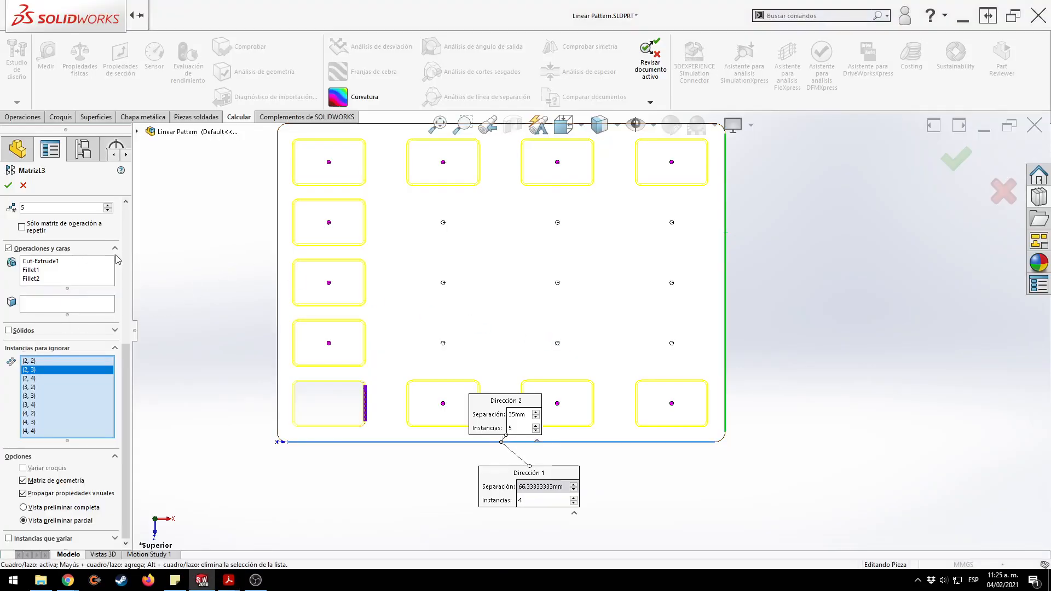
{"action": "left_click_drag", "start_coordinate": [126, 348], "coordinate": [127, 208]}
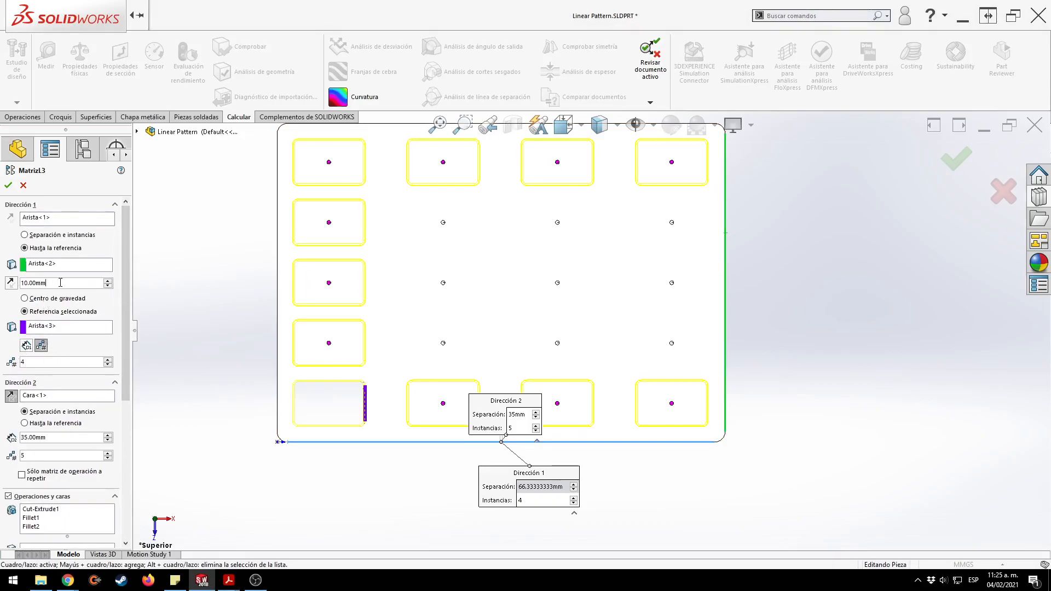
{"action": "key", "text": "alt+Tab"}
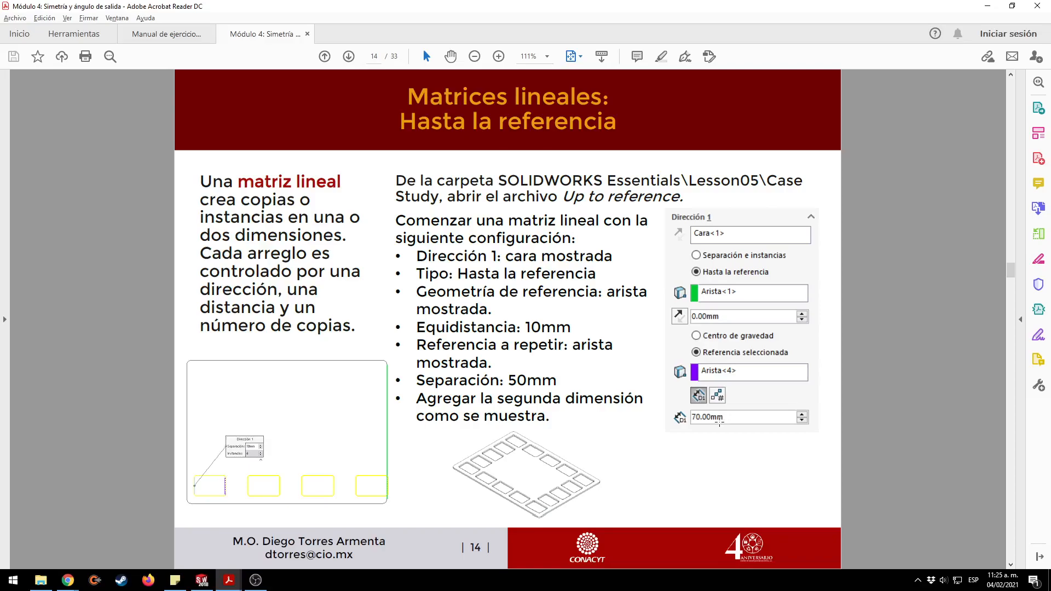
{"action": "key", "text": "alt+Tab"}
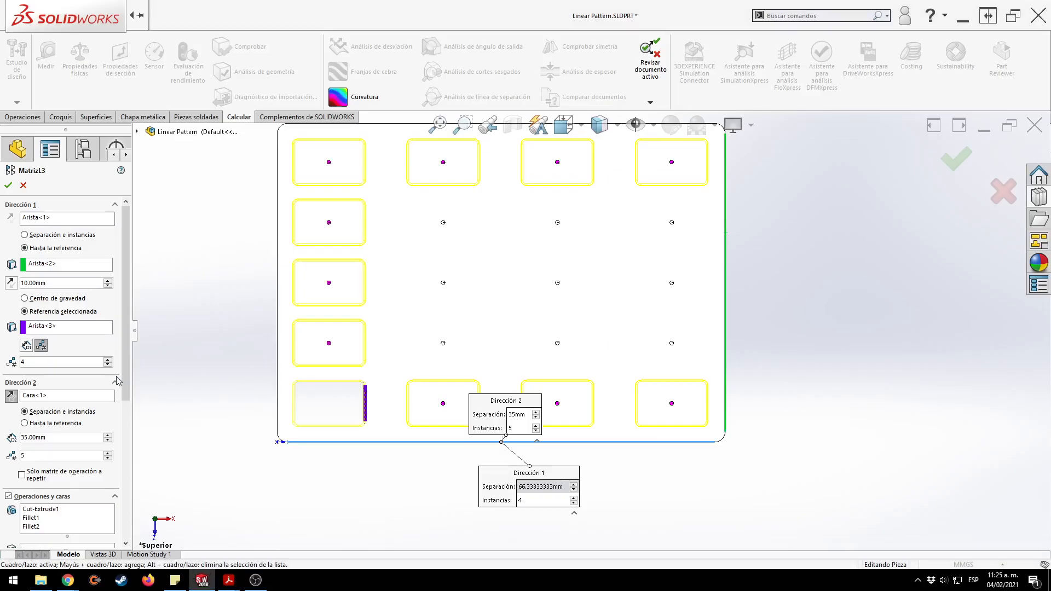
Switch Direction 1 back to spacing control and set the spacing to 70 mm.
{"action": "left_click", "coordinate": [26, 346]}
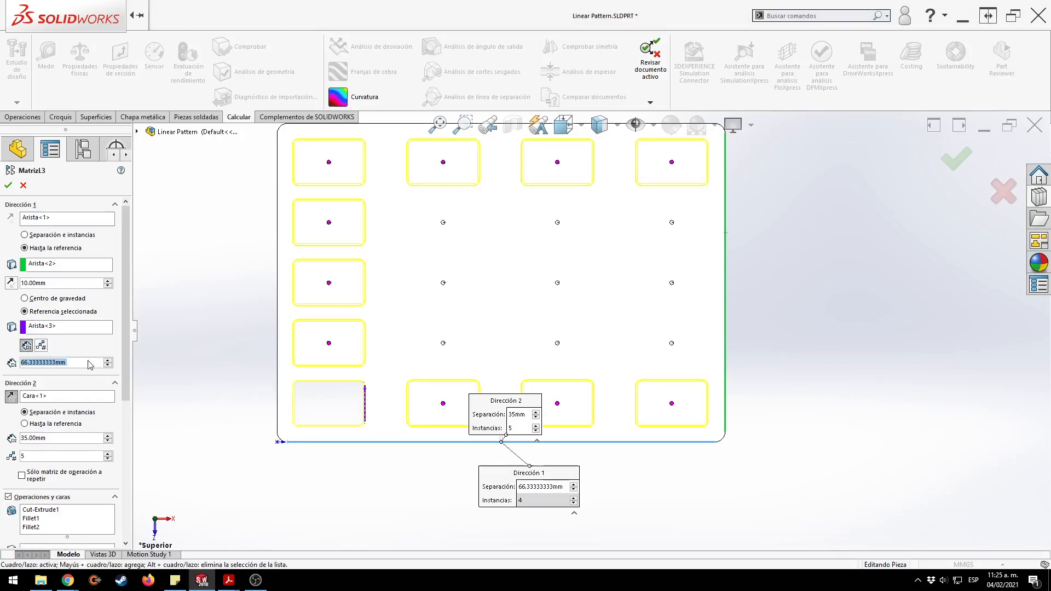
{"action": "type", "text": "70"}
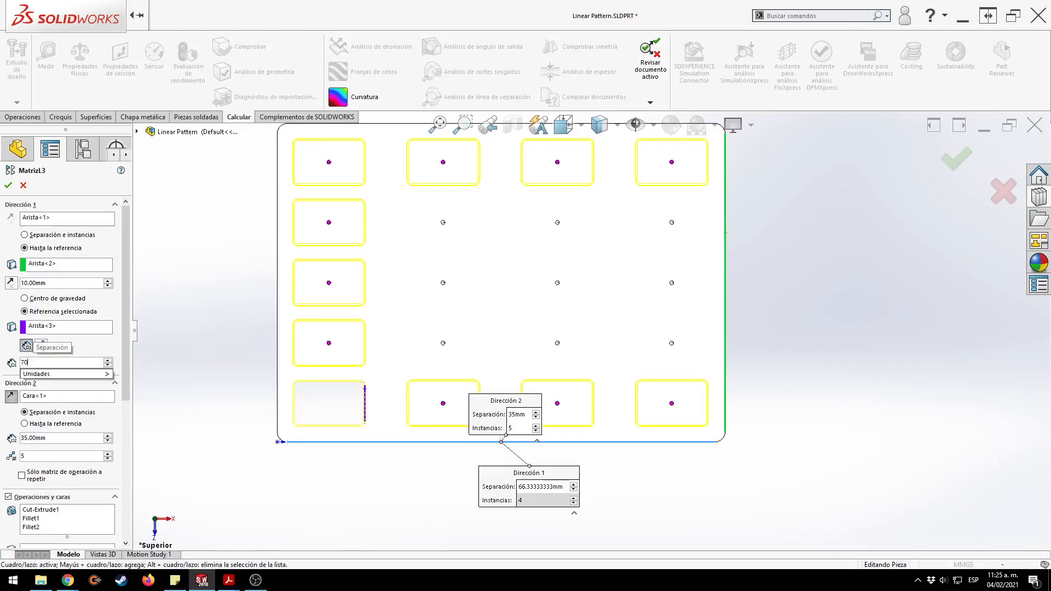
{"action": "key", "text": "Return"}
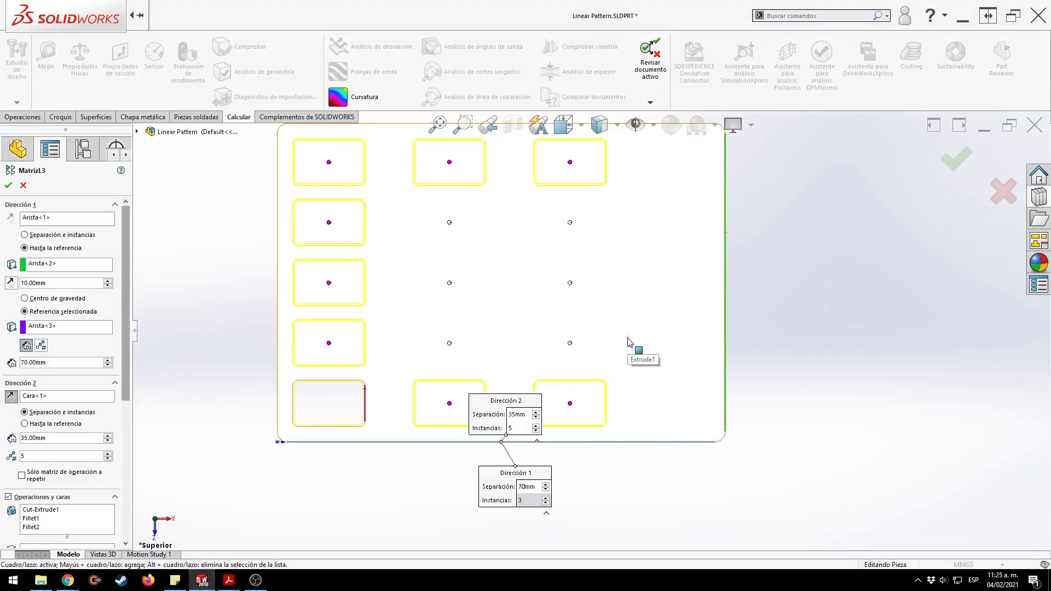
Examine the seed pocket's edge selected as the repeating reference and compare it with the PDF's illustration.
{"action": "key", "text": "alt+Tab"}
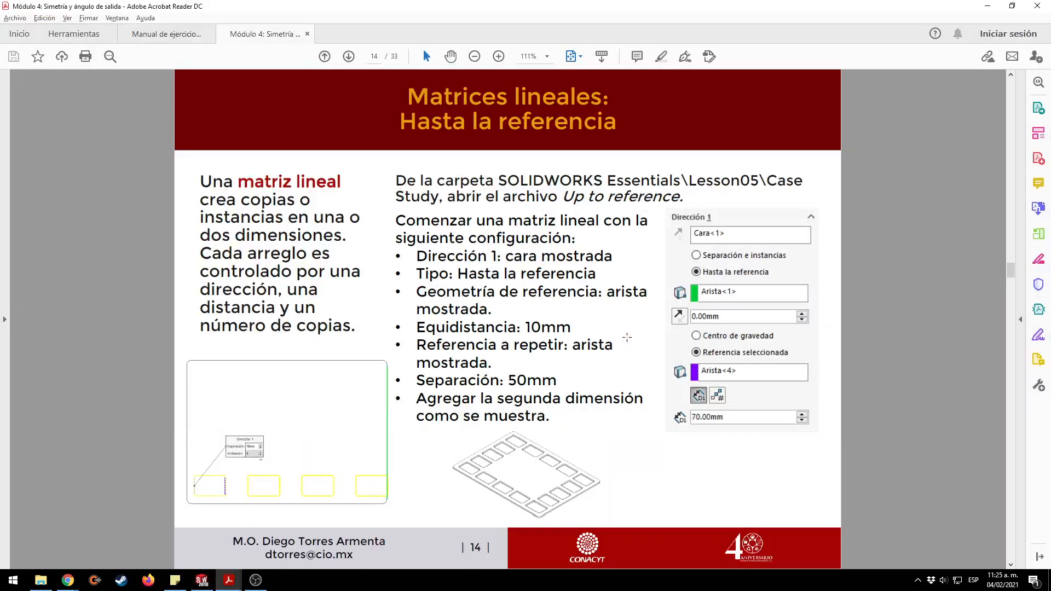
{"action": "key", "text": "alt+Tab"}
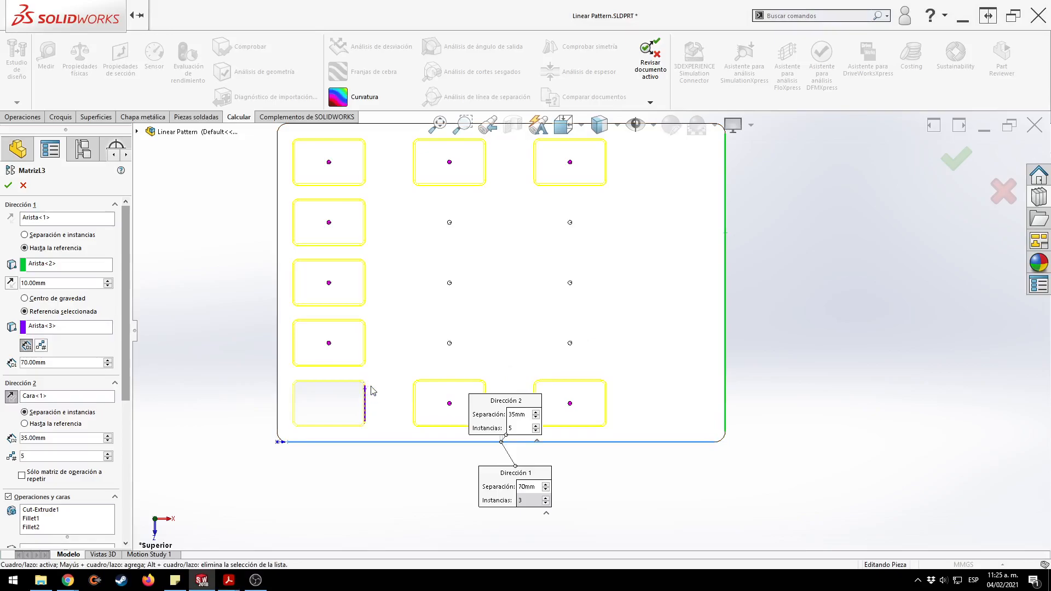
{"action": "scroll", "coordinate": [359, 389], "scroll_direction": "up", "scroll_amount": 2}
{"action": "scroll", "coordinate": [470, 371], "scroll_direction": "down", "scroll_amount": 5}
{"action": "scroll", "coordinate": [469, 371], "scroll_direction": "down", "scroll_amount": 5}
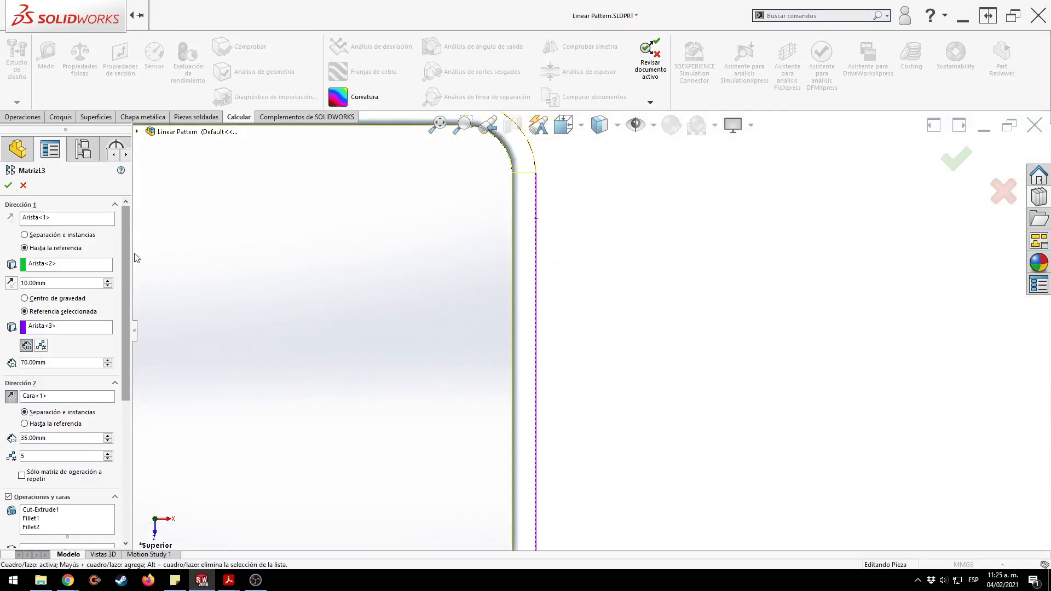
{"action": "left_click", "coordinate": [56, 327]}
{"action": "left_click", "coordinate": [57, 325]}
{"action": "scroll", "coordinate": [439, 294], "scroll_direction": "up", "scroll_amount": 5}
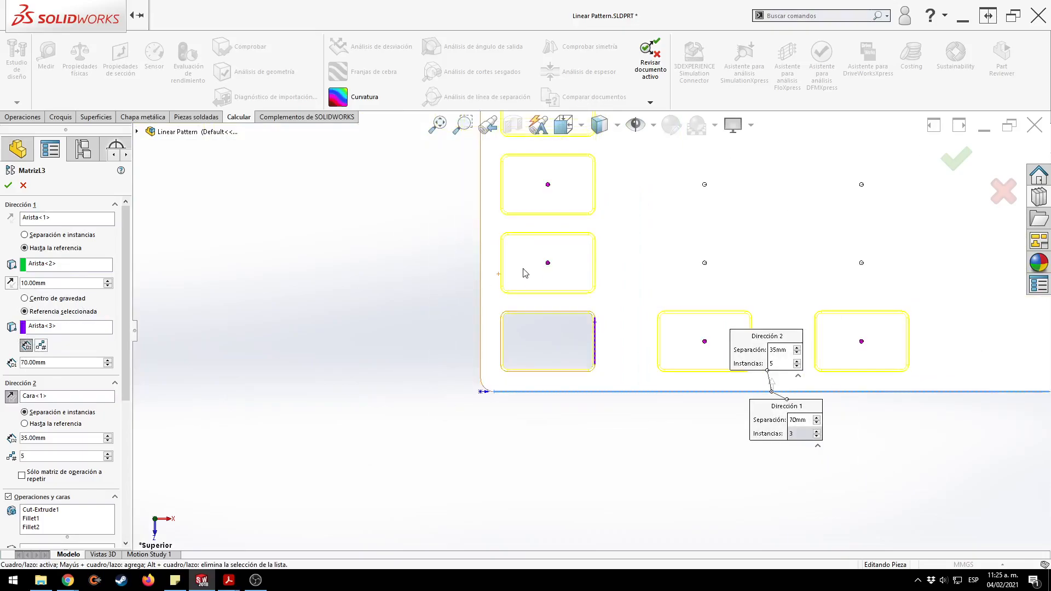
{"action": "scroll", "coordinate": [361, 356], "scroll_direction": "up", "scroll_amount": 5}
{"action": "key", "text": "alt+Tab"}
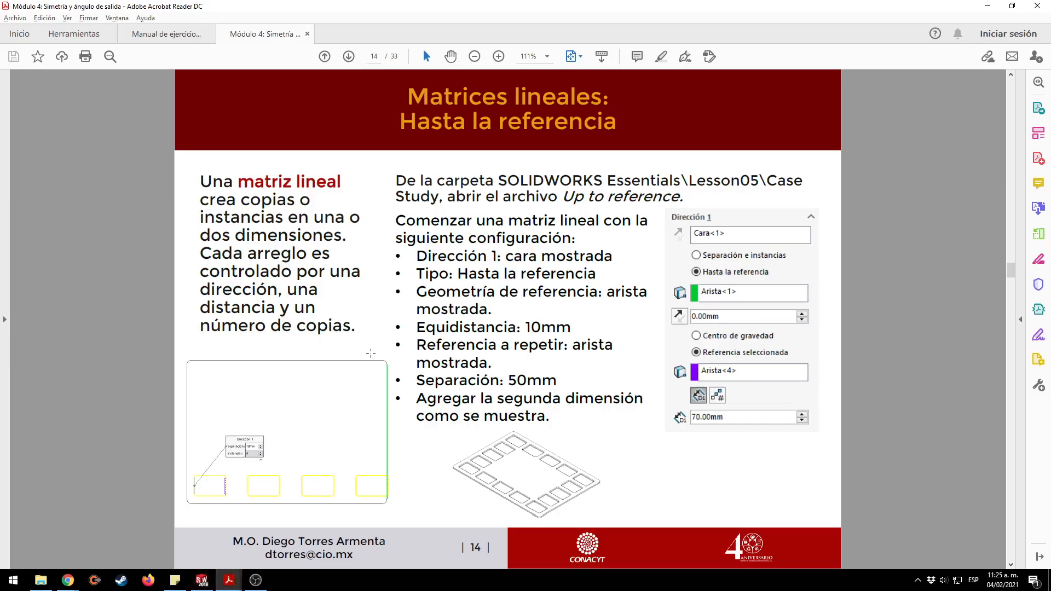
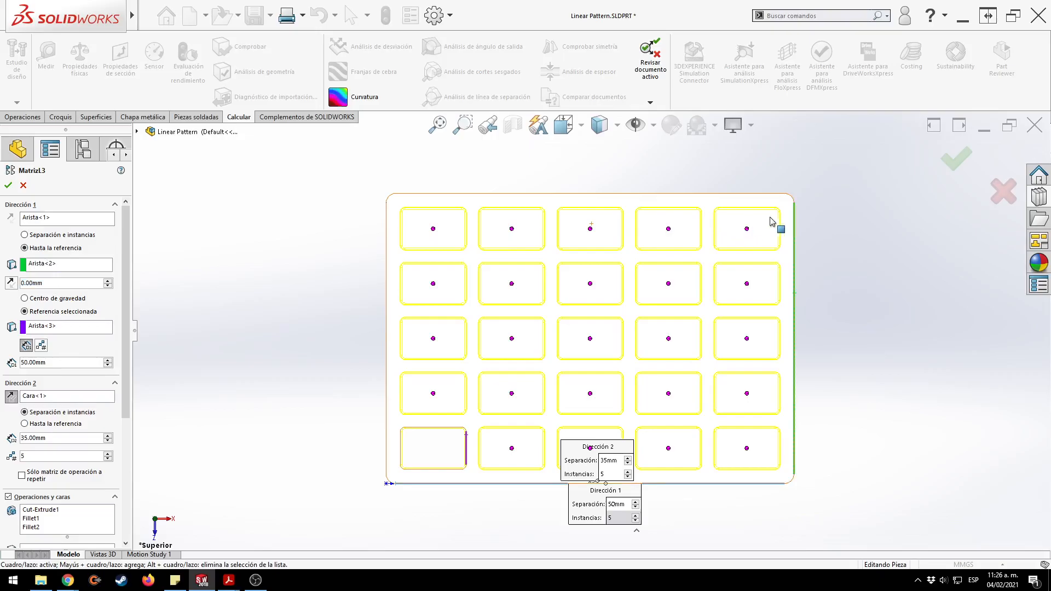
Check the PDF's exercise values, highlight the selected repeating reference, and move the Direction 1 callout below the plate, clear of Direction 2's.
{"action": "key", "text": "alt+Tab"}
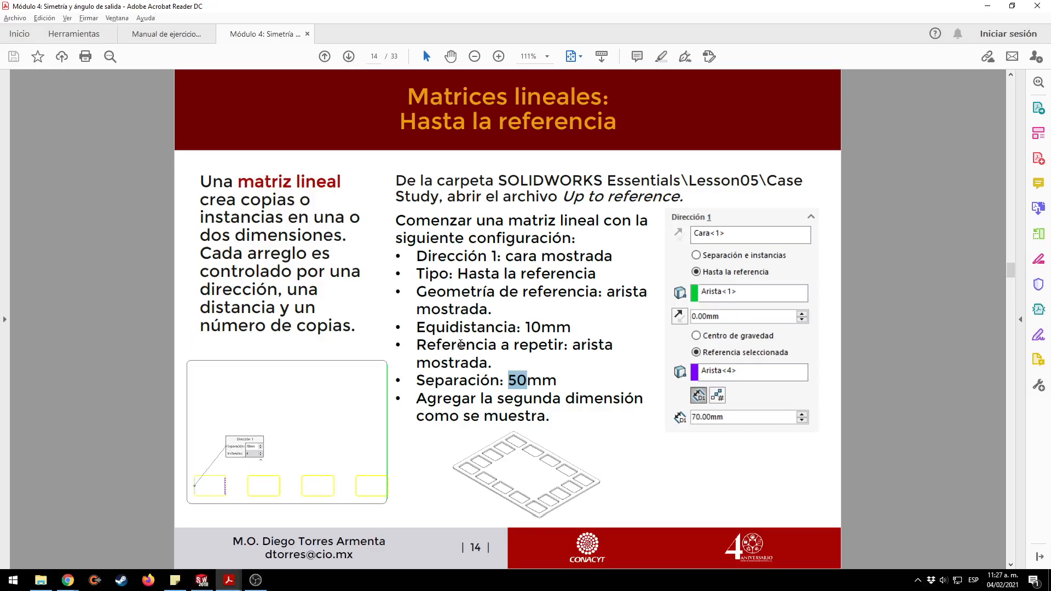
{"action": "key", "text": "alt+Tab"}
{"action": "left_click", "coordinate": [71, 326]}
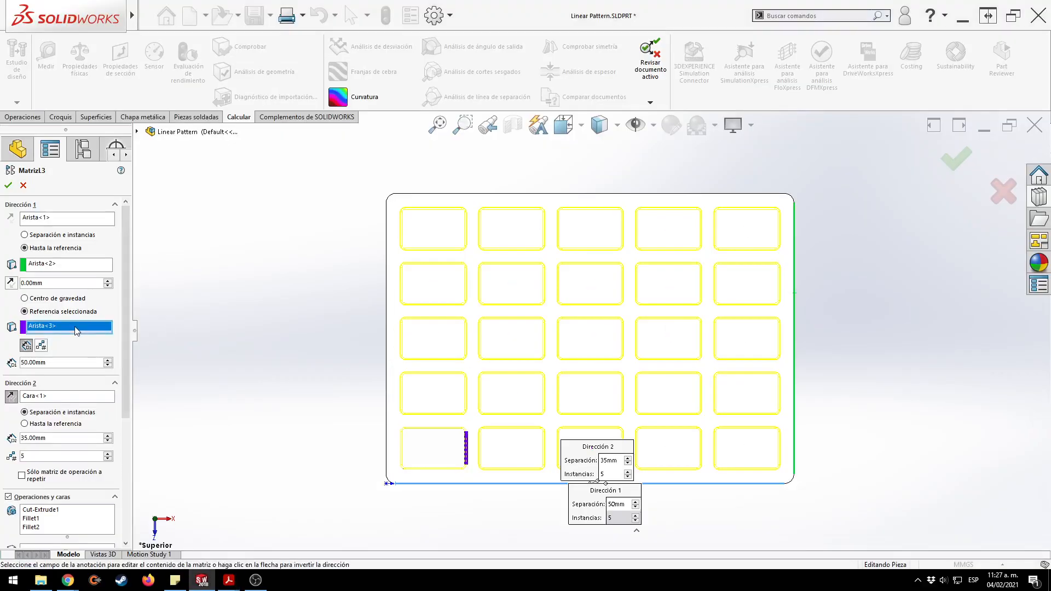
{"action": "left_click_drag", "start_coordinate": [575, 490], "coordinate": [474, 505]}
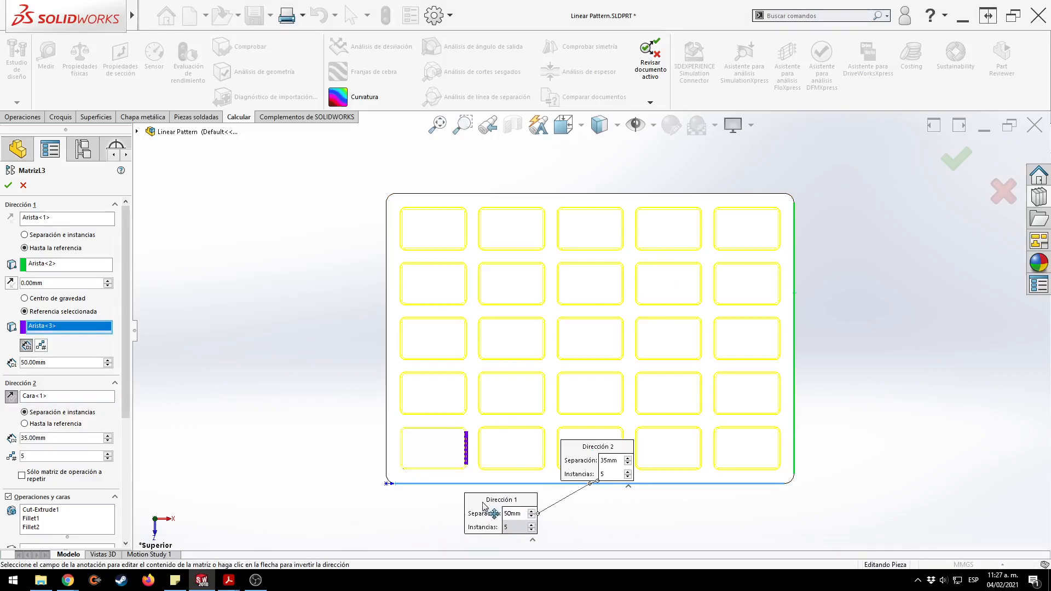
{"action": "middle_click_drag", "start_coordinate": [572, 506], "coordinate": [615, 429], "text": "ctrl"}
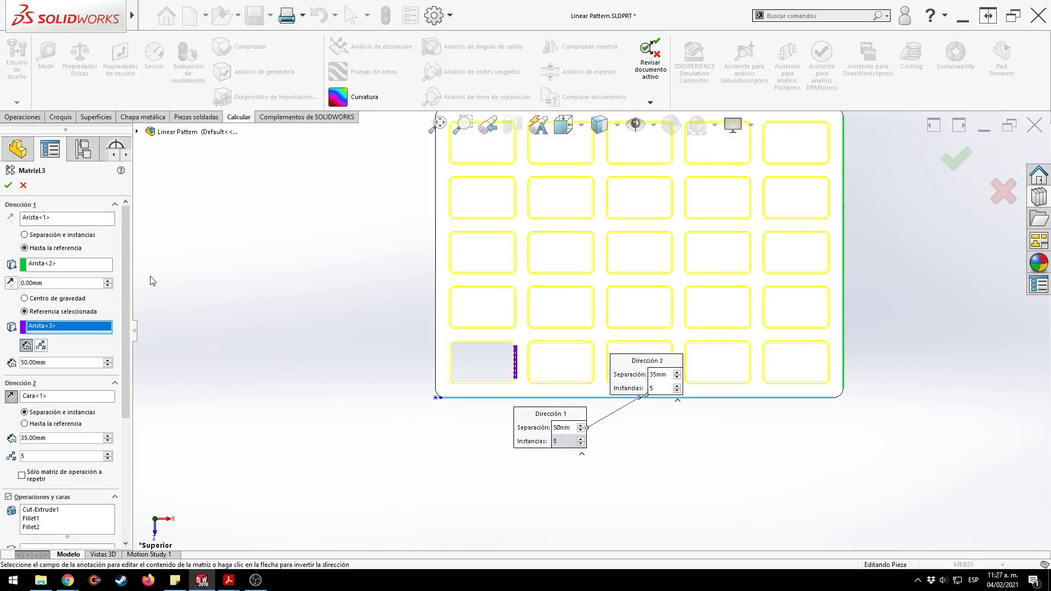
Consult the PDF's up-to-reference instructions again and compare them with the Direction 1 offset and spacing.
{"action": "left_click", "coordinate": [39, 283]}
{"action": "key", "text": "alt+Tab"}
{"action": "key", "text": "alt+Tab"}
{"action": "key", "text": "alt+Tab"}
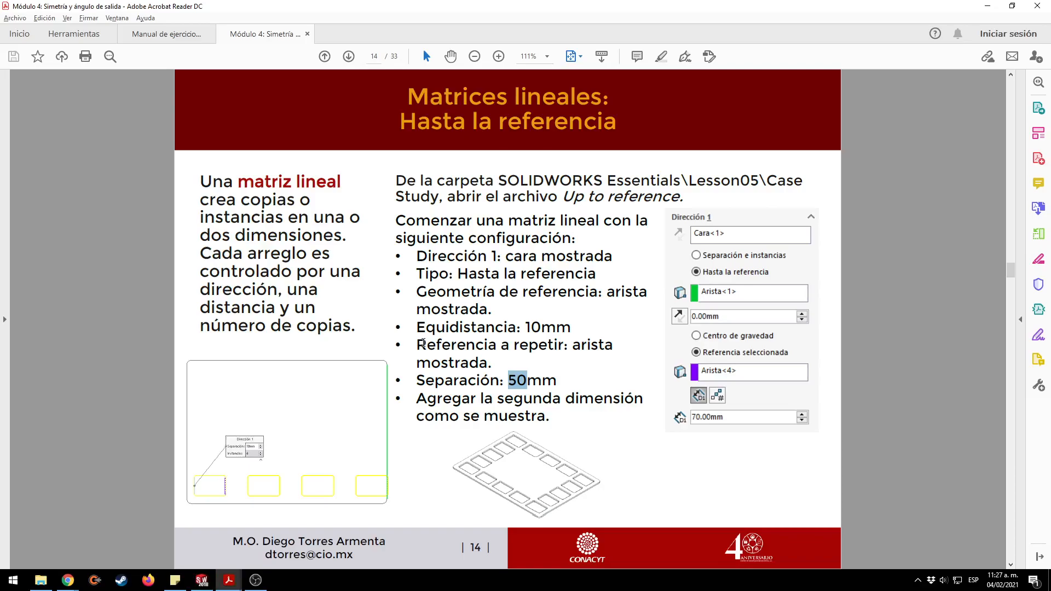
{"action": "scroll", "coordinate": [567, 430], "scroll_direction": "down", "scroll_amount": 1}
{"action": "scroll", "coordinate": [564, 424], "scroll_direction": "up", "scroll_amount": 1}
{"action": "key", "text": "alt+Tab"}
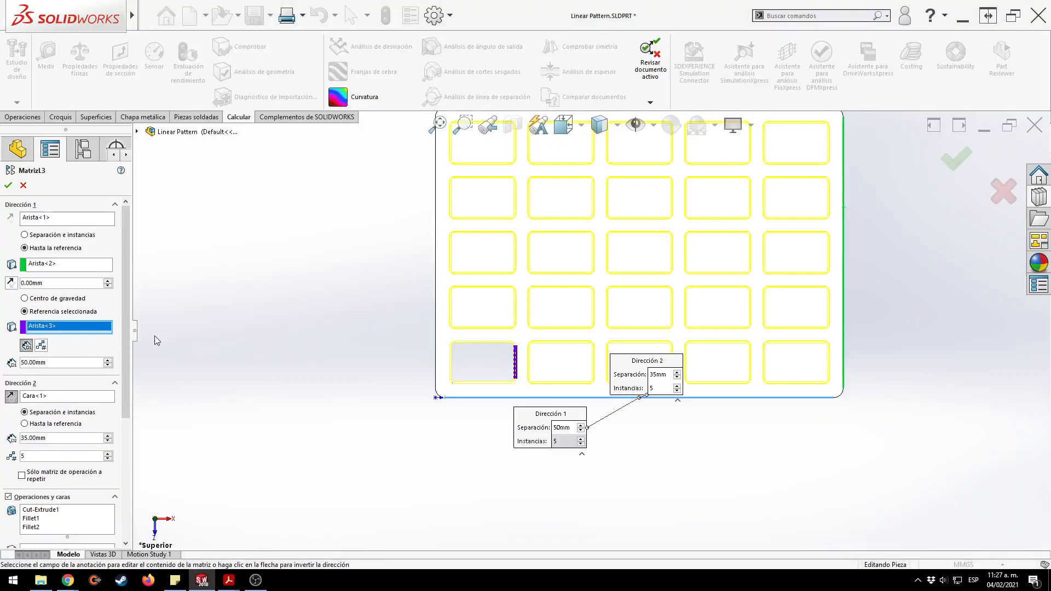
Skip the nine inner pocket instances, accept the linear pattern, and show the plate in isometric view.
{"action": "left_click_drag", "start_coordinate": [123, 311], "coordinate": [123, 445]}
{"action": "left_click", "coordinate": [49, 425]}
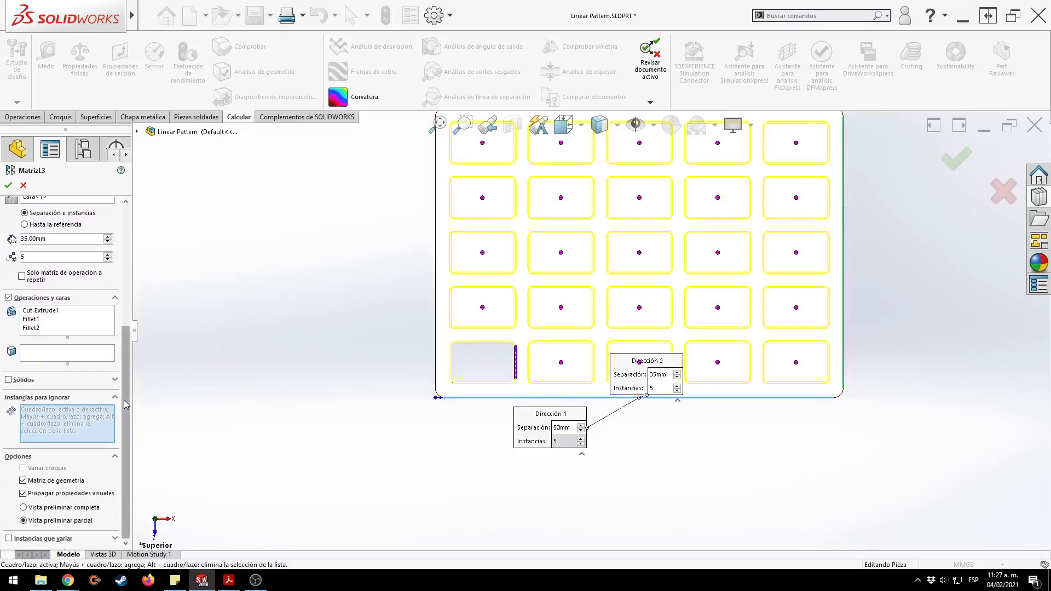
{"action": "left_click_drag", "start_coordinate": [563, 208], "coordinate": [753, 333]}
{"action": "left_click", "coordinate": [955, 161]}
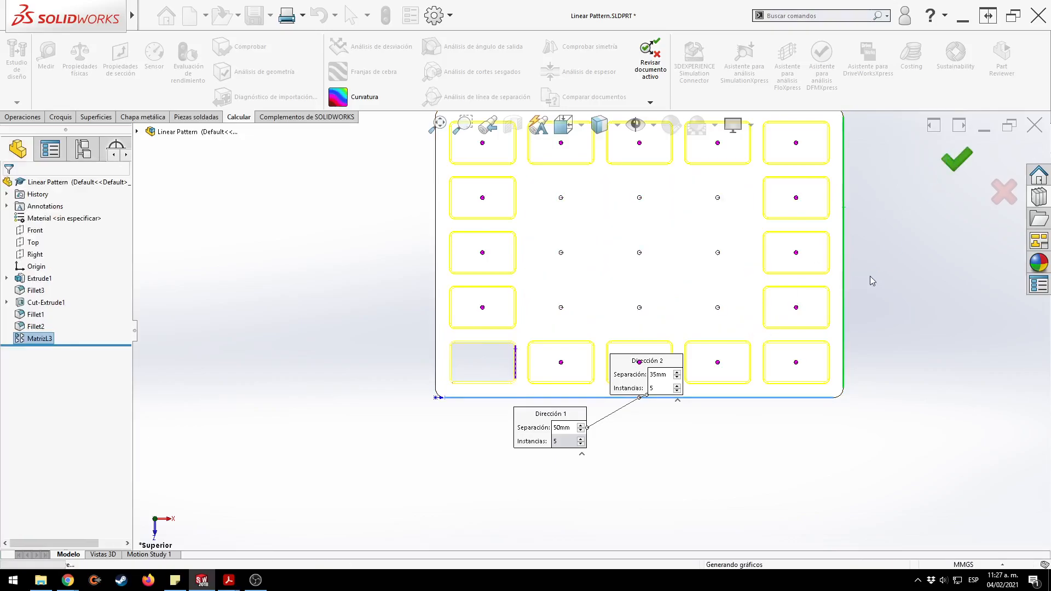
{"action": "key", "text": "ctrl+7"}
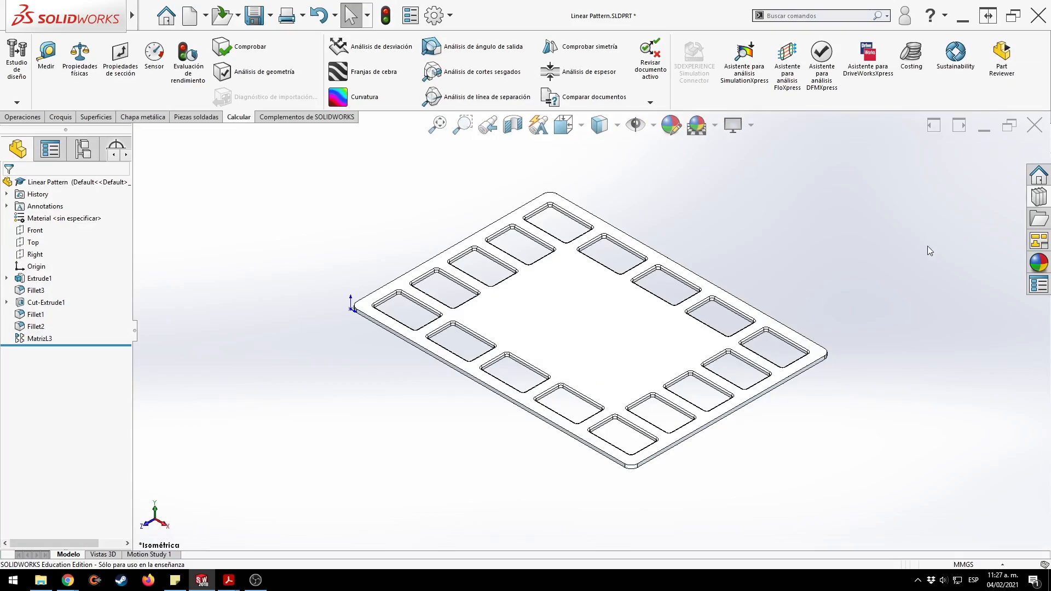
Try a plate width of 350 mm in the top view, and undo the width change.
{"action": "key", "text": "ctrl+5"}
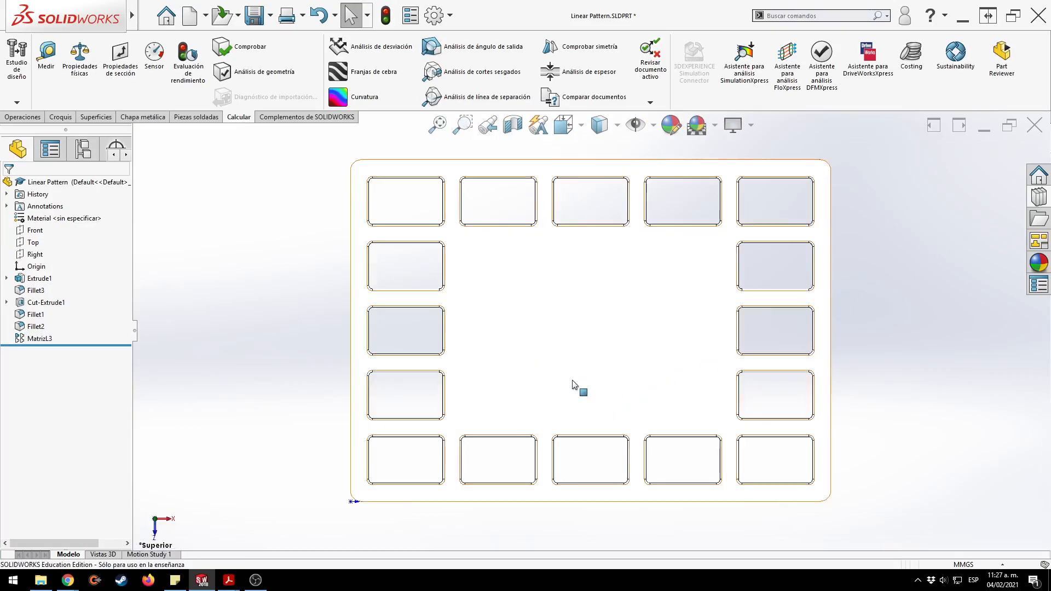
{"action": "left_click", "coordinate": [588, 357]}
{"action": "scroll", "coordinate": [684, 323], "scroll_direction": "down", "scroll_amount": 1}
{"action": "scroll", "coordinate": [692, 336], "scroll_direction": "up", "scroll_amount": 2}
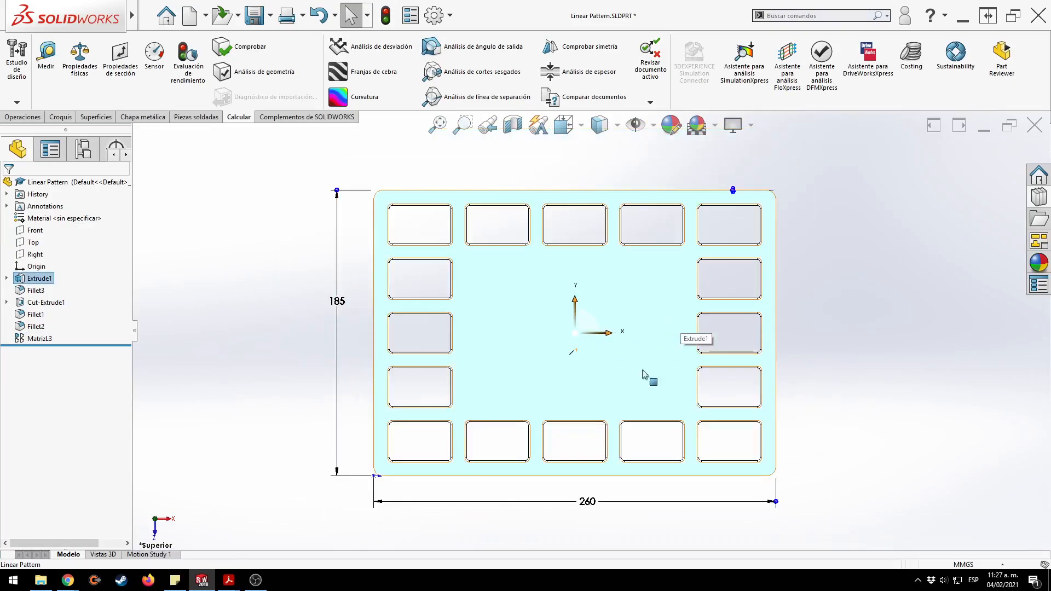
{"action": "double_click", "coordinate": [587, 501]}
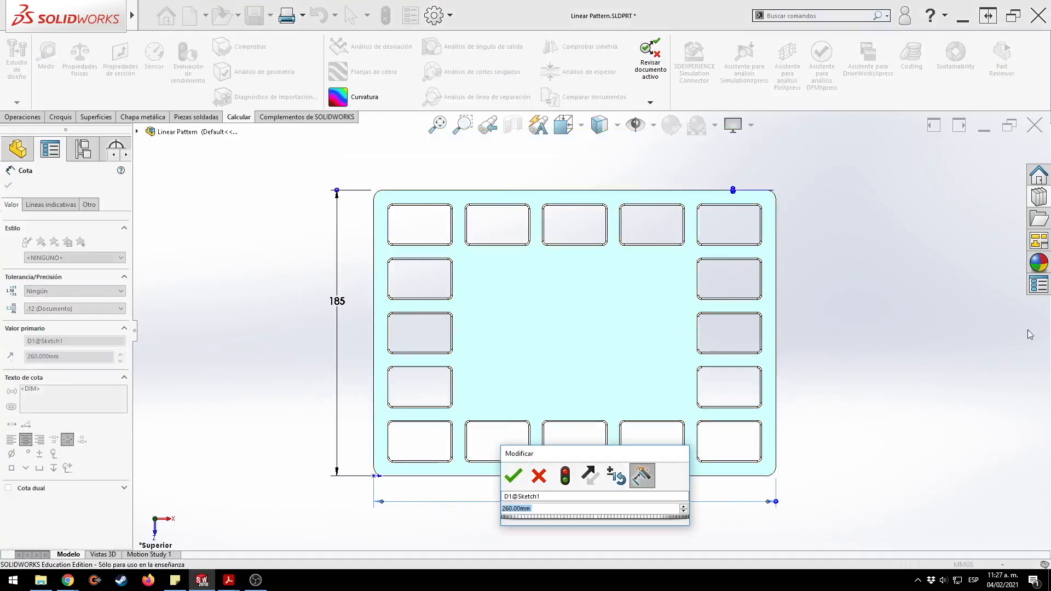
{"action": "type", "text": "3580"}
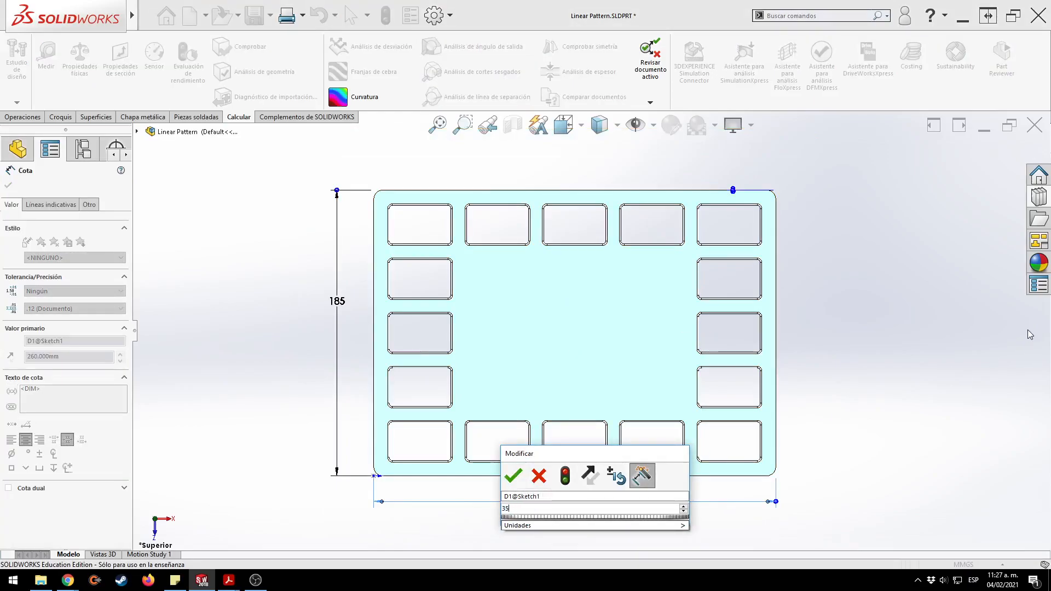
{"action": "key", "text": "Escape"}
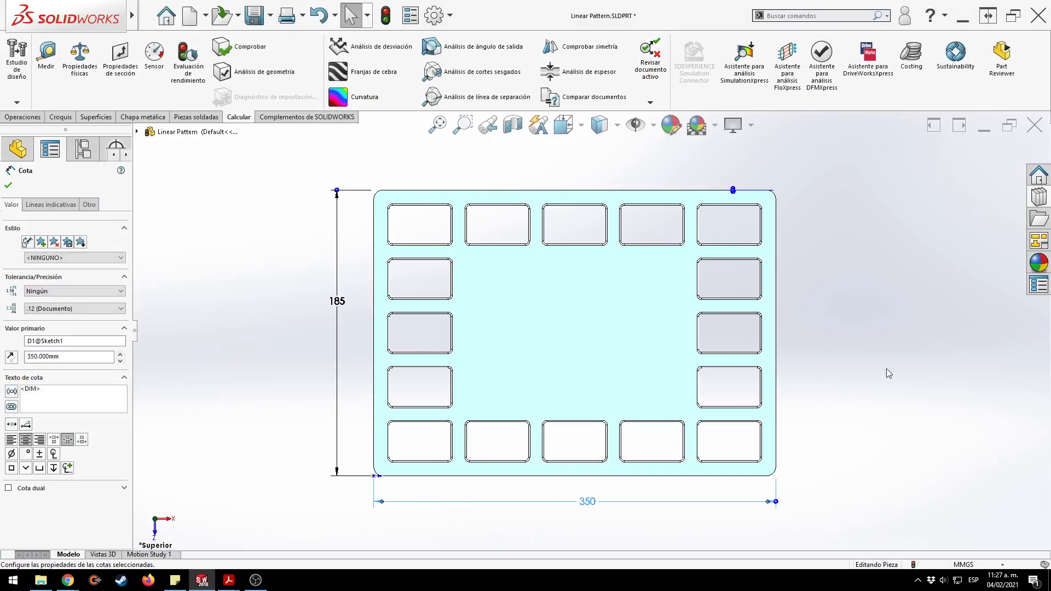
{"action": "left_click", "coordinate": [886, 370]}
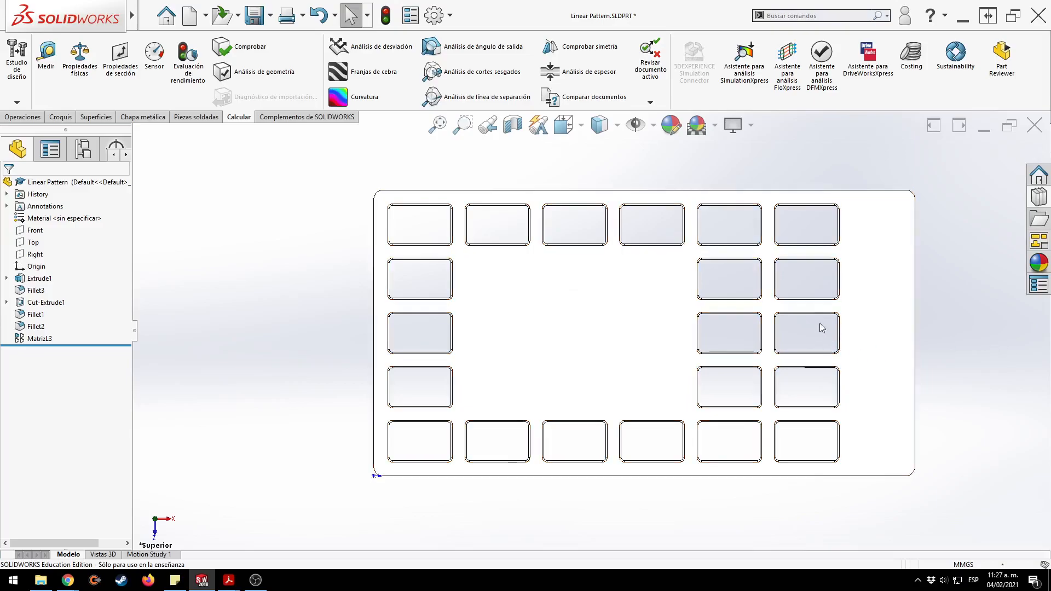
{"action": "key", "text": "ctrl+z"}
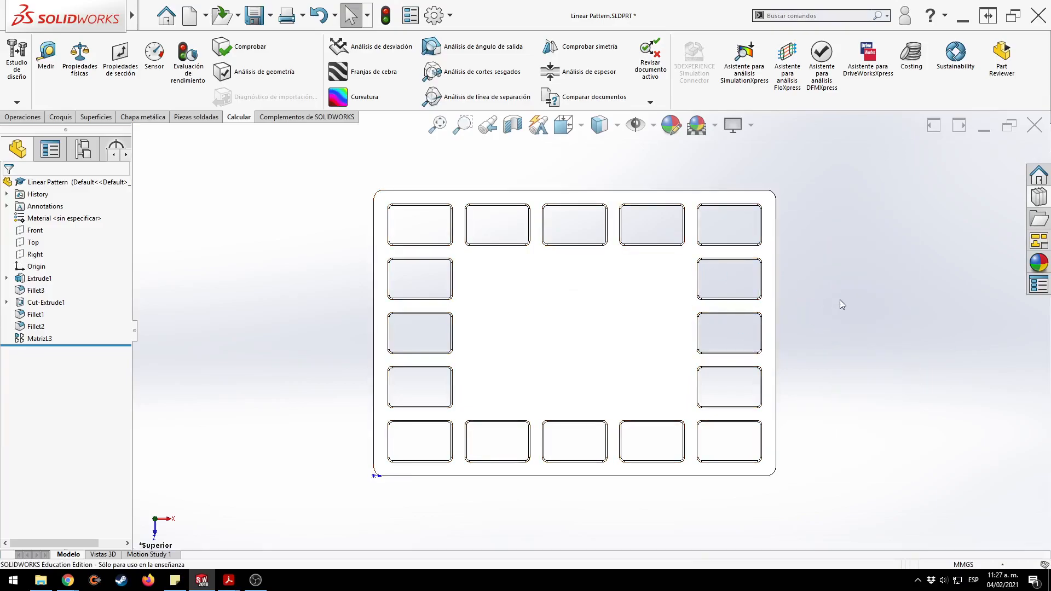
Edit the pocket pattern so Direction 1 is defined by 5 instances with a 10 mm offset from the reference edge.
{"action": "left_click", "coordinate": [54, 341]}
{"action": "left_click", "coordinate": [72, 309]}
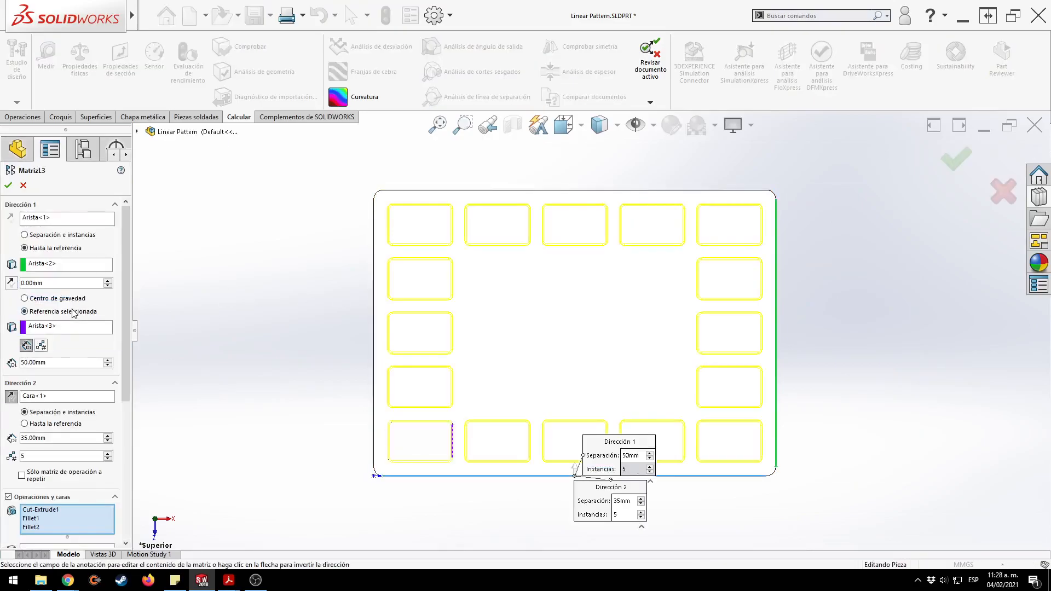
{"action": "left_click", "coordinate": [41, 344]}
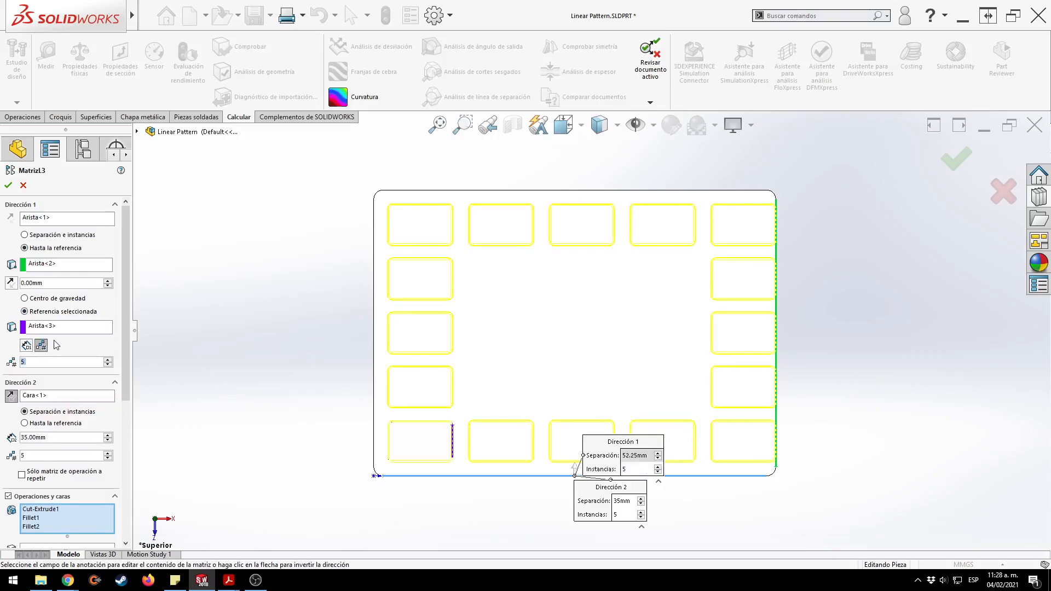
{"action": "left_click", "coordinate": [59, 283]}
{"action": "type", "text": "10"}
{"action": "key", "text": "Return"}
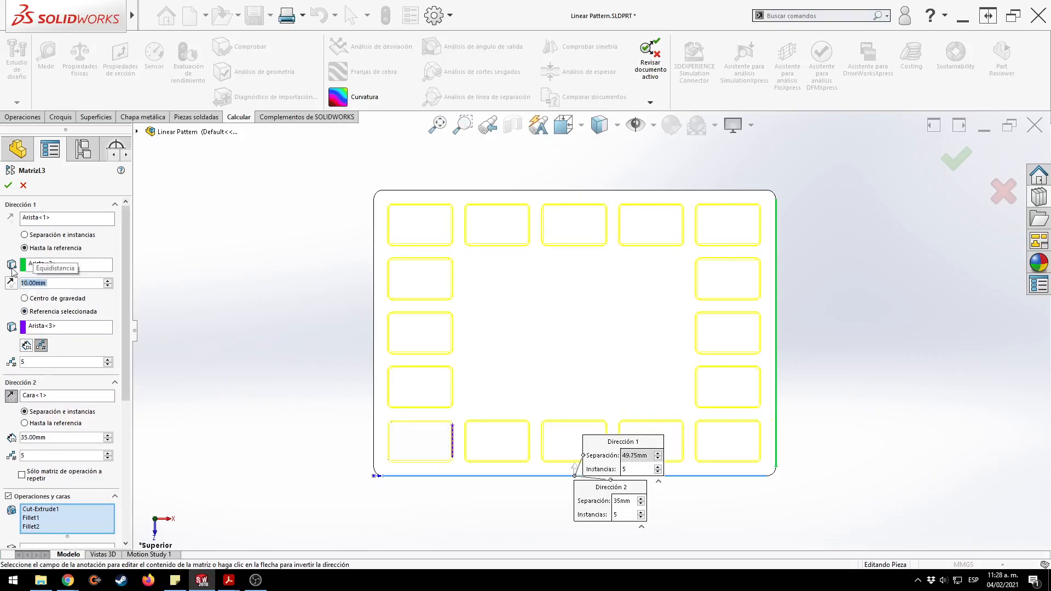
{"action": "left_click", "coordinate": [957, 160]}
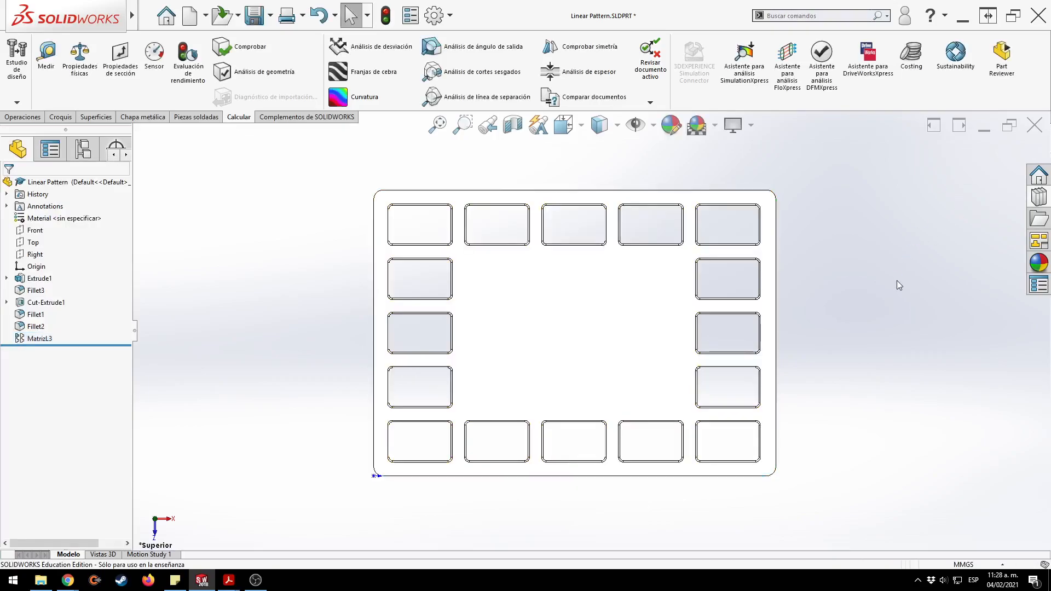
Set the plate's width to 360 mm and inspect the plate's dimensions.
{"action": "key", "text": "f"}
{"action": "left_click", "coordinate": [638, 380]}
{"action": "double_click", "coordinate": [606, 532]}
{"action": "type", "text": "360"}
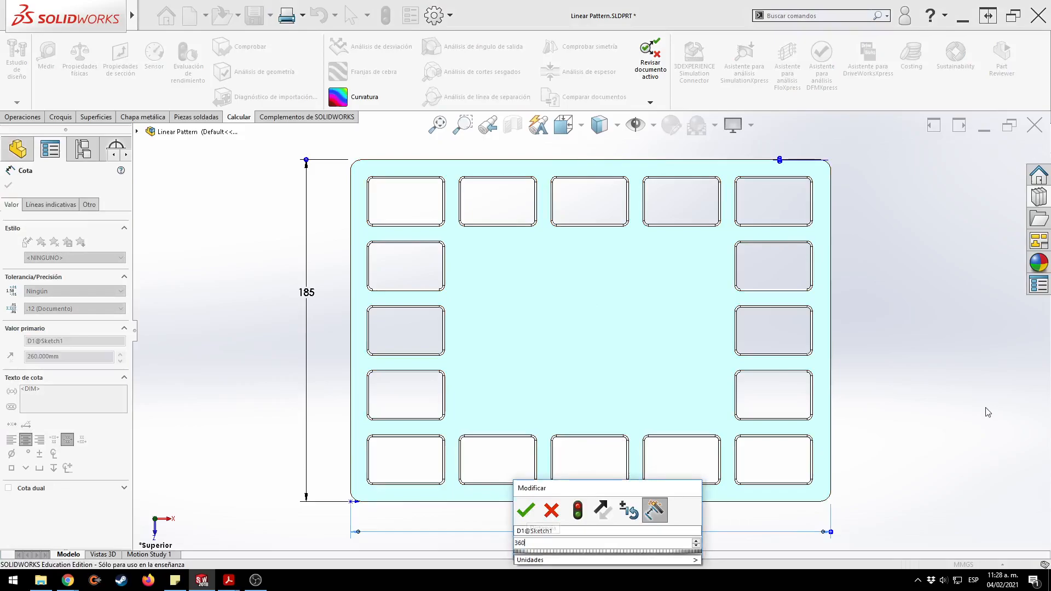
{"action": "key", "text": "Return"}
{"action": "left_click", "coordinate": [985, 407]}
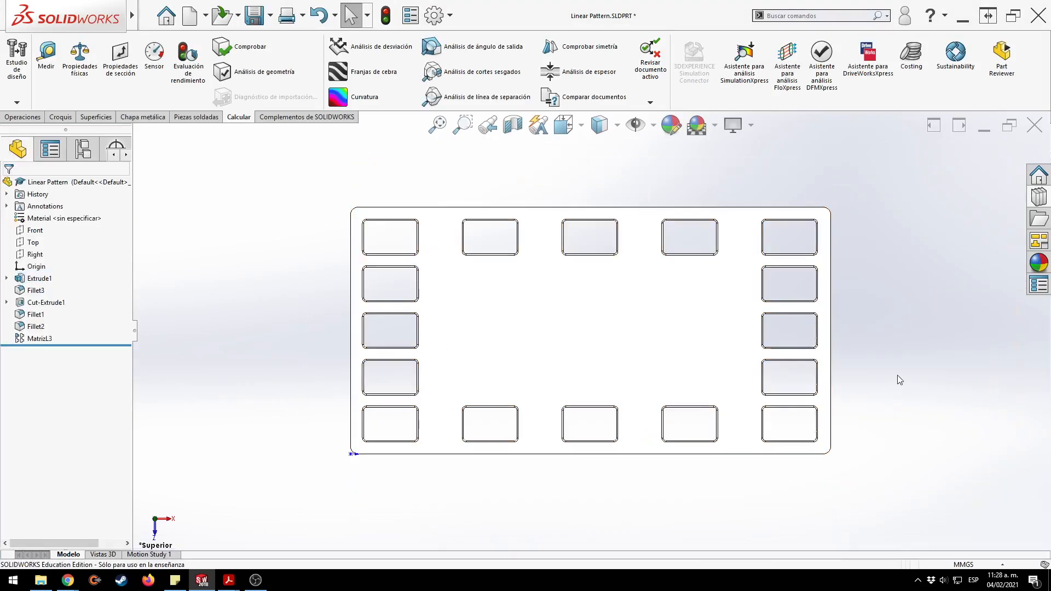
{"action": "left_click", "coordinate": [438, 267]}
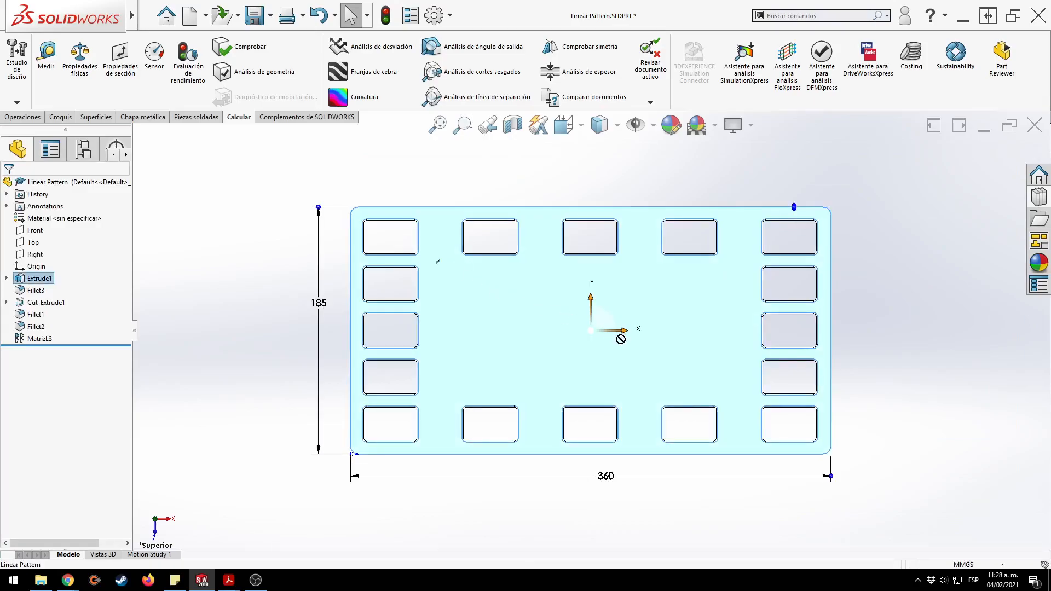
{"action": "left_click", "coordinate": [963, 312]}
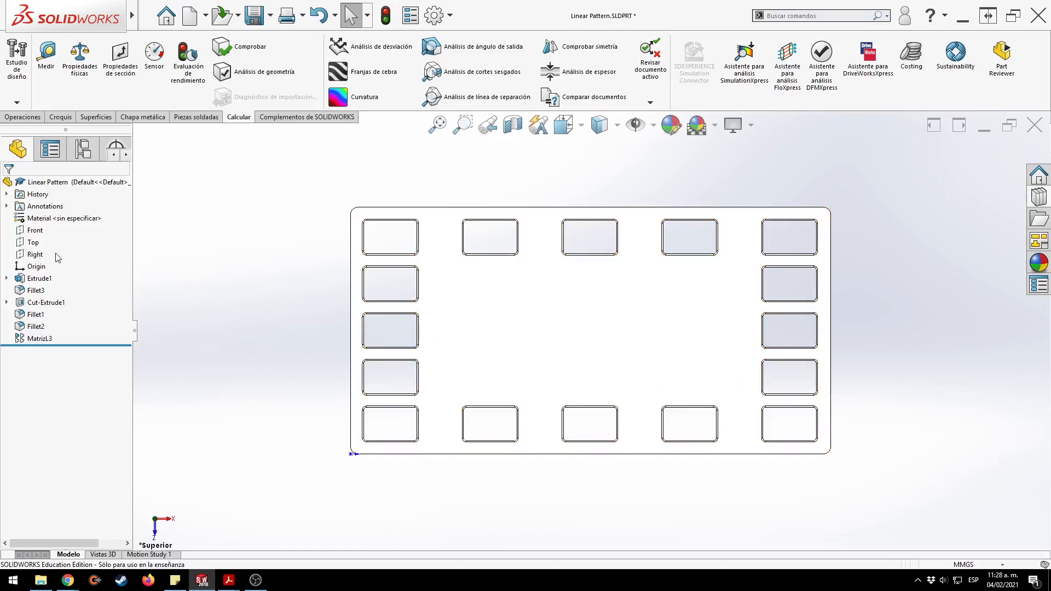
Review the pocket pattern's Direction 1 up-to-reference settings, accept them as they are, and view the plate in isometric.
{"action": "left_click", "coordinate": [41, 339]}
{"action": "left_click", "coordinate": [44, 311]}
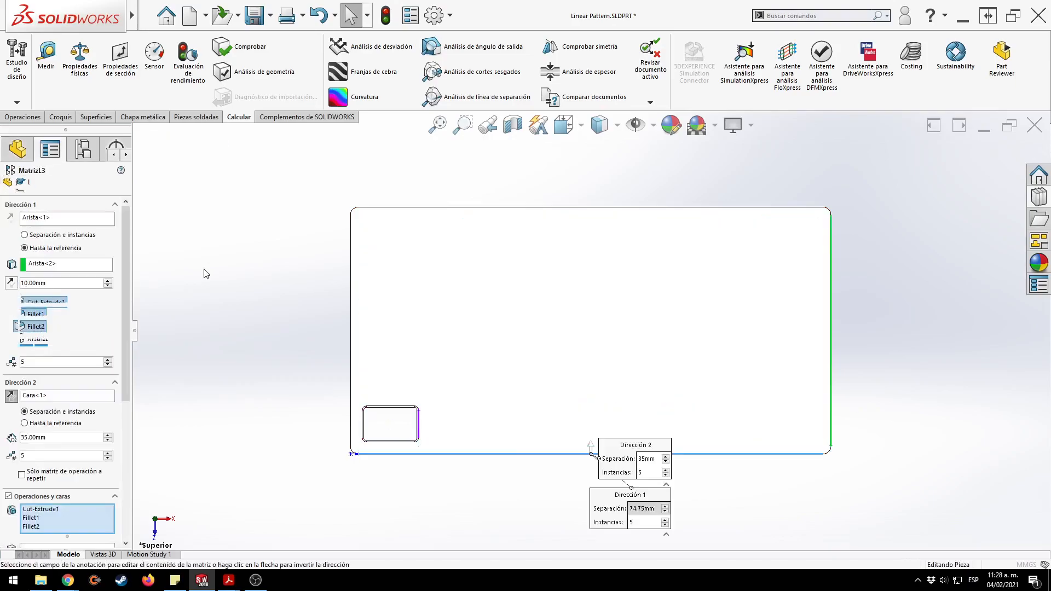
{"action": "left_click", "coordinate": [52, 249]}
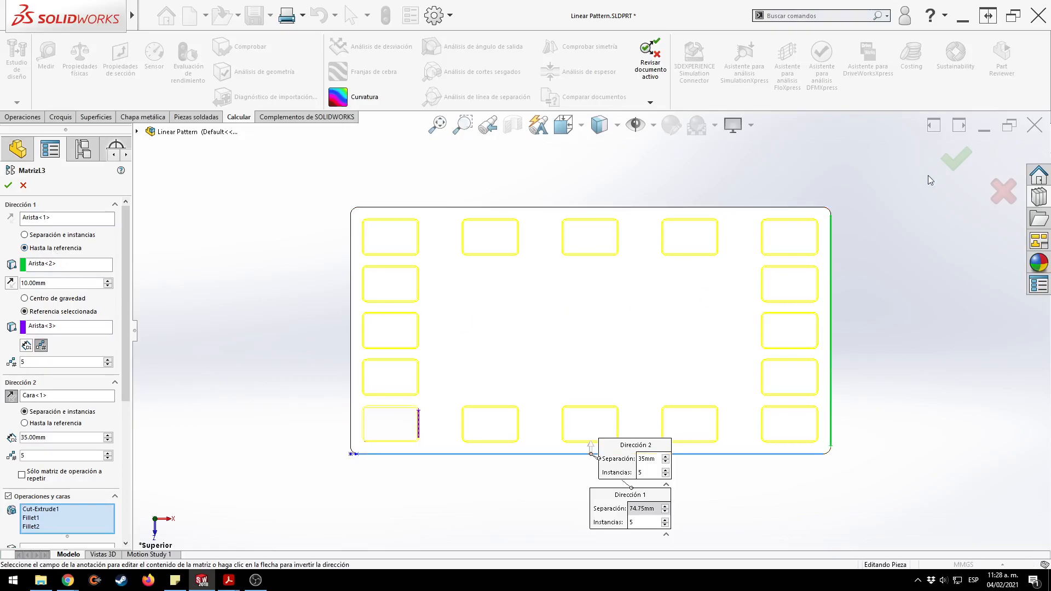
{"action": "left_click", "coordinate": [956, 159]}
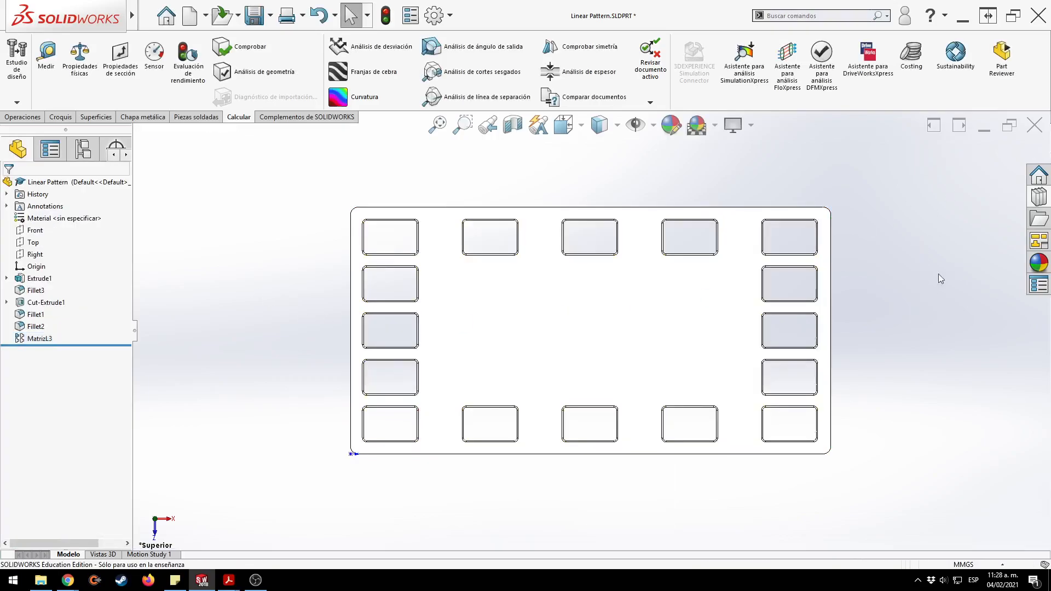
{"action": "key", "text": "ctrl+7"}
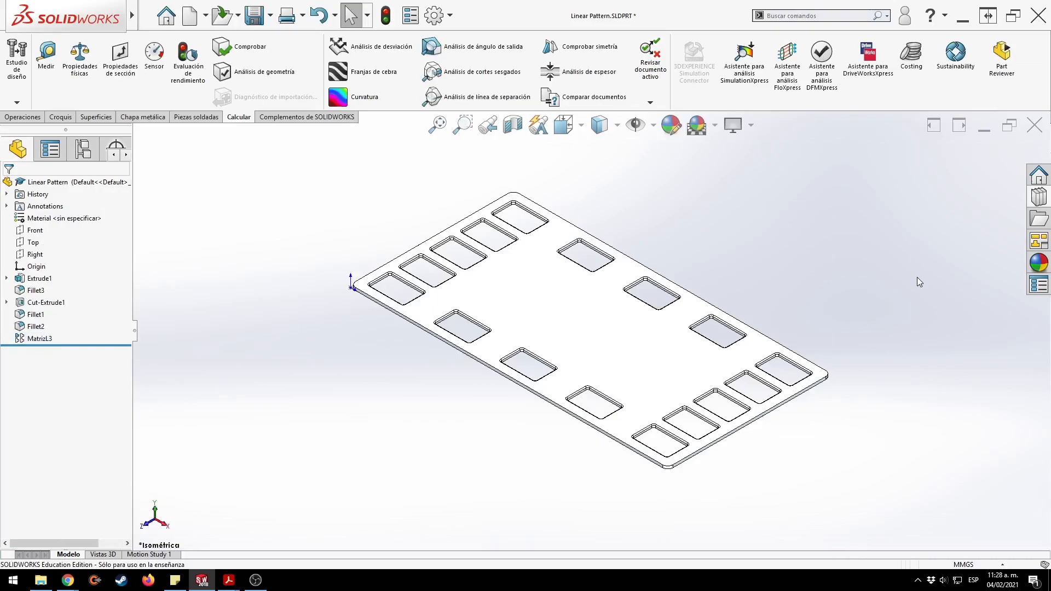
Try setting the plate's short side to 200 mm in the top view, undo it, and return to the isometric view.
{"action": "key", "text": "ctrl+5"}
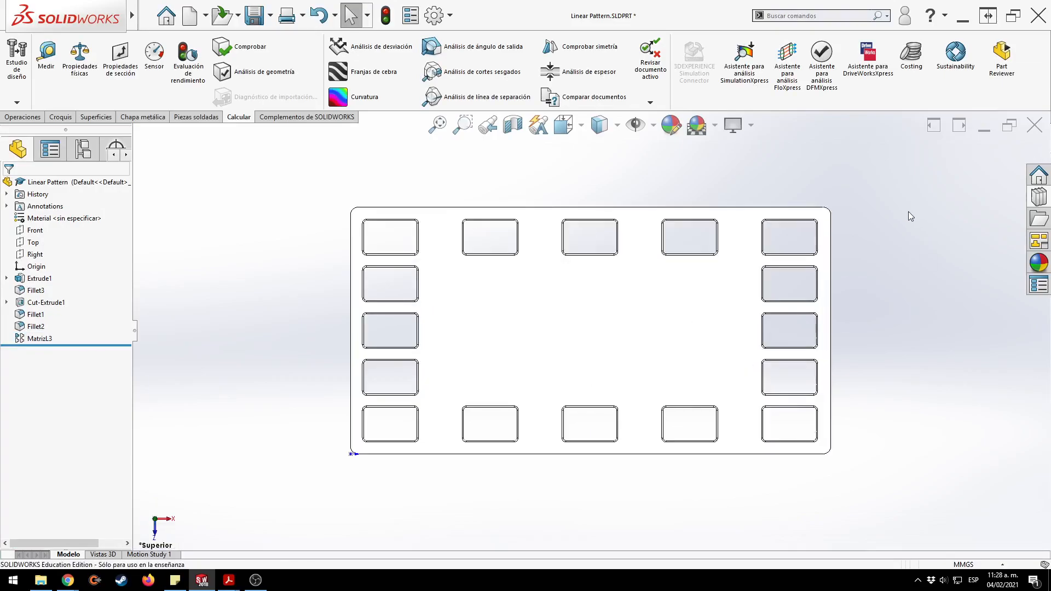
{"action": "left_click", "coordinate": [454, 331]}
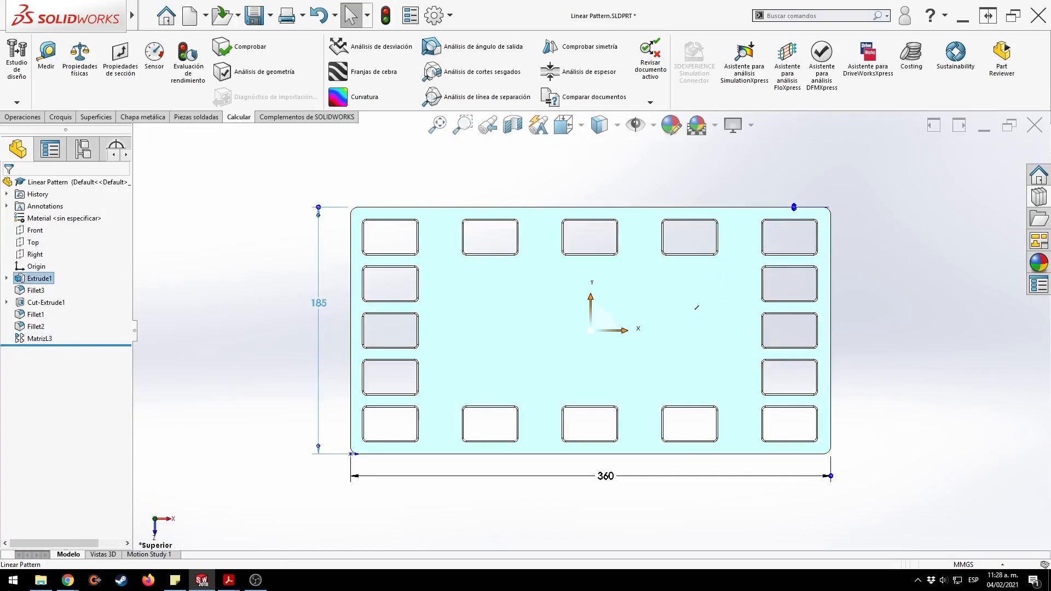
{"action": "double_click", "coordinate": [319, 302]}
{"action": "type", "text": "200"}
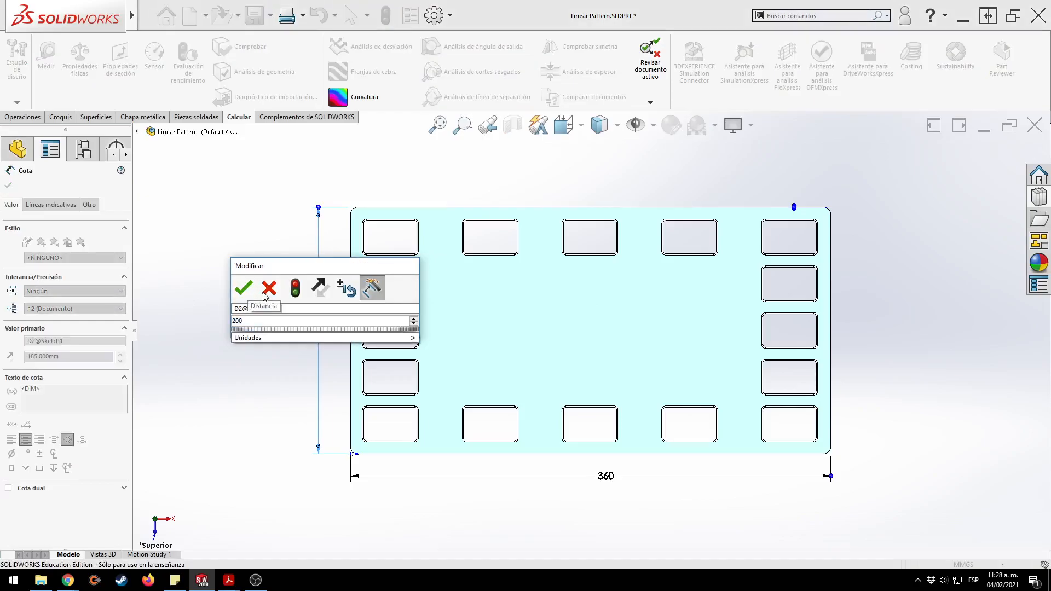
{"action": "key", "text": "Return"}
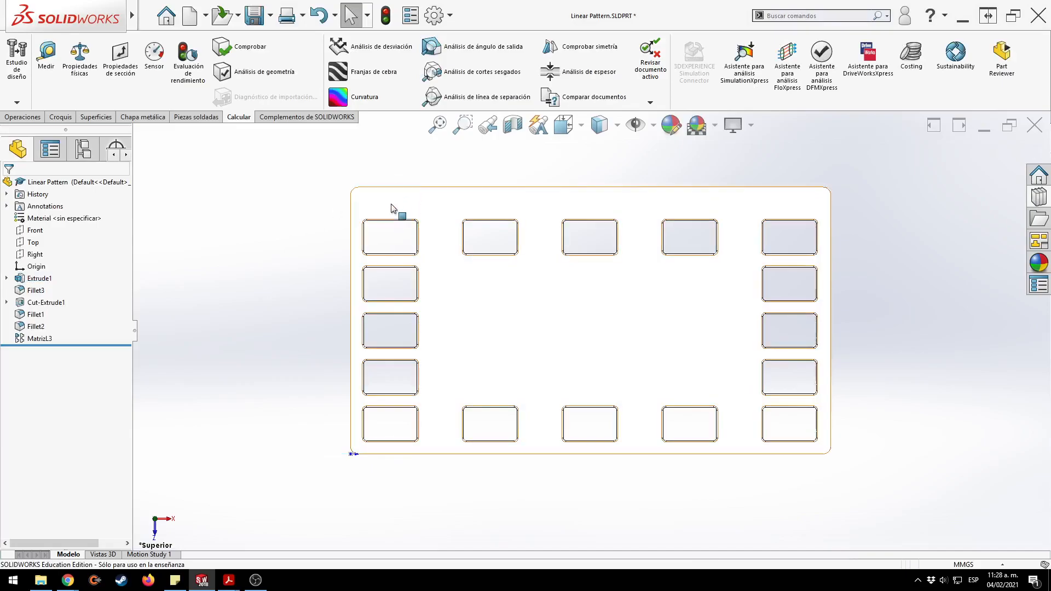
{"action": "key", "text": "ctrl+z"}
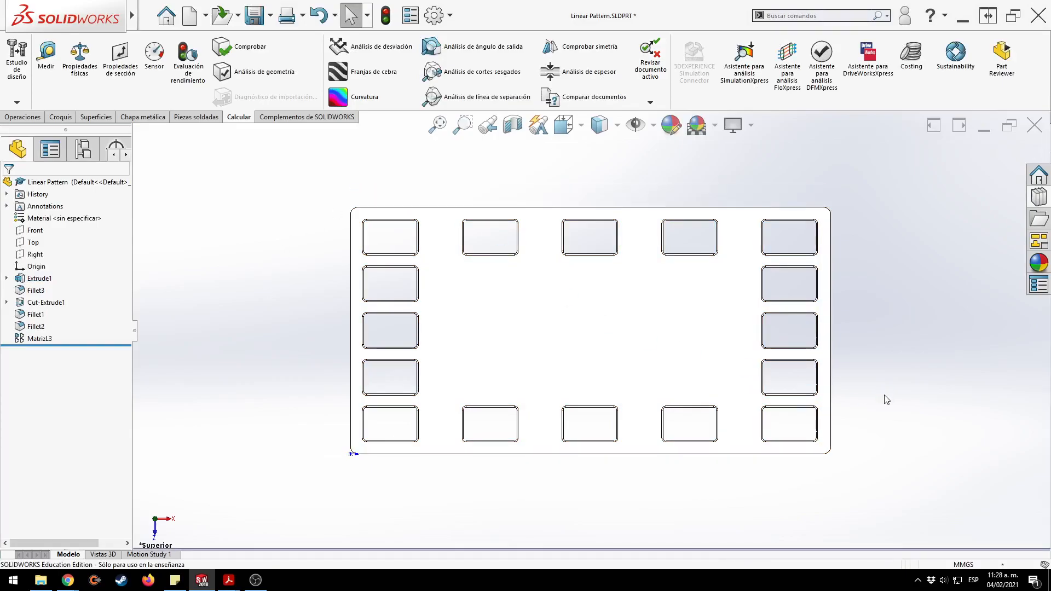
{"action": "key", "text": "ctrl+7"}
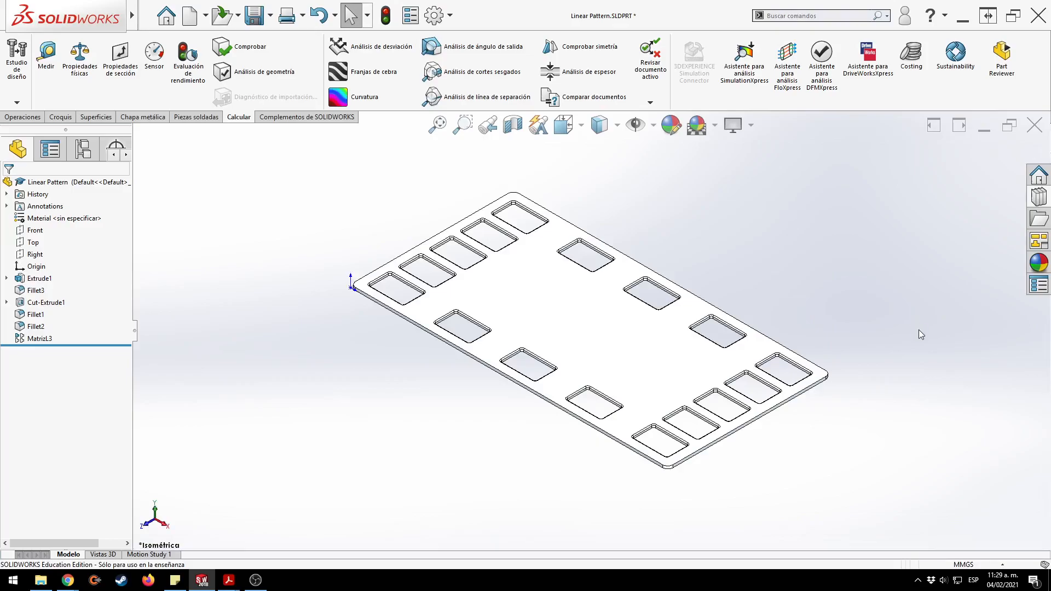
Close the Linear Pattern part and dismiss the closing prompt.
{"action": "left_click", "coordinate": [1035, 125]}
{"action": "left_click", "coordinate": [509, 300]}
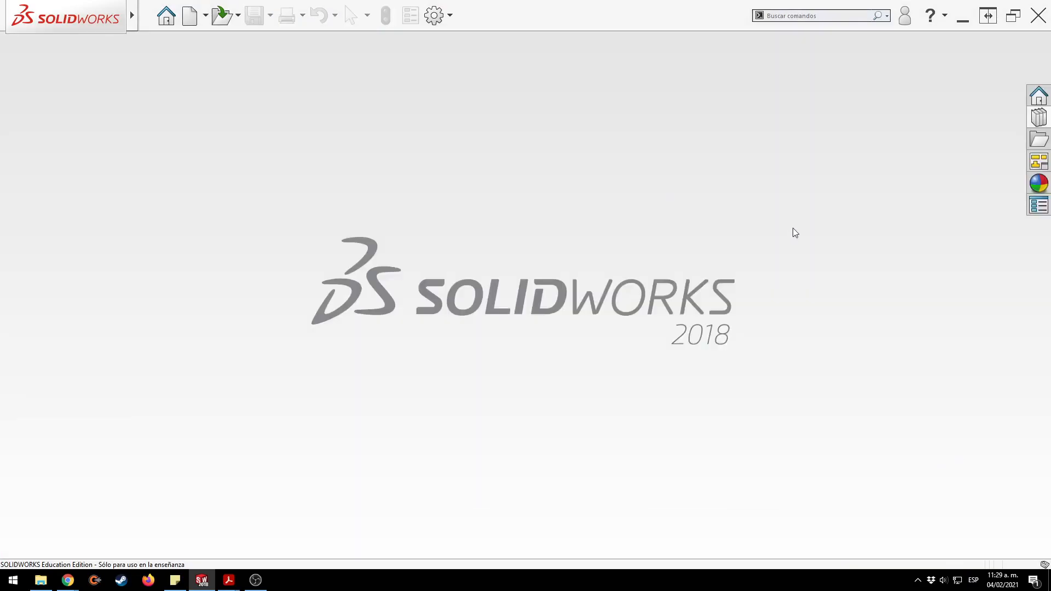
Switch to Adobe Acrobat Reader and go through the slides to the circular pattern creation instructions.
{"action": "key", "text": "alt+Tab"}
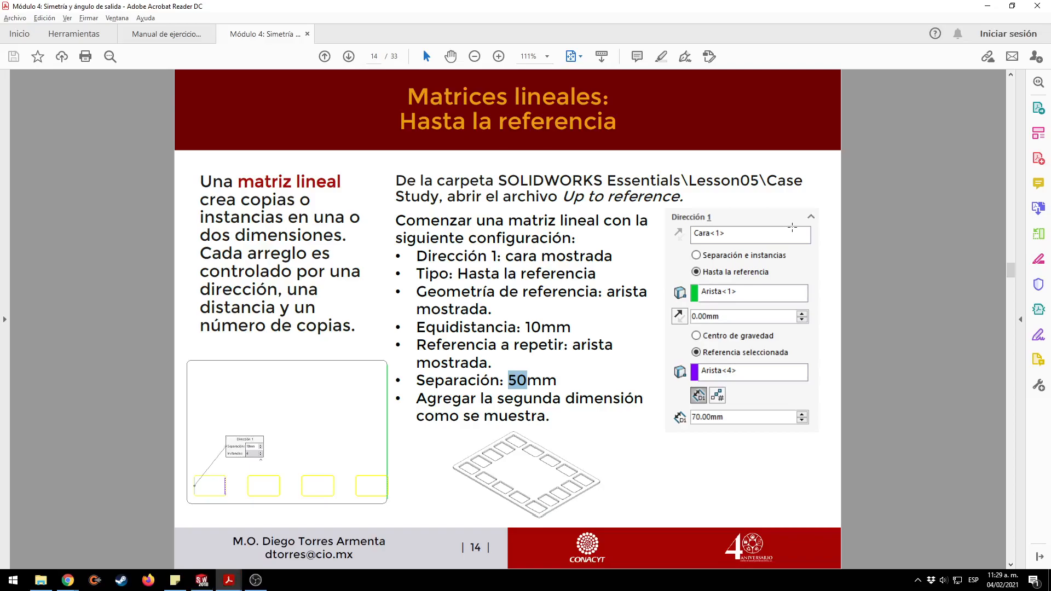
{"action": "left_click", "coordinate": [883, 268]}
{"action": "scroll", "coordinate": [883, 270], "scroll_direction": "down", "scroll_amount": 1}
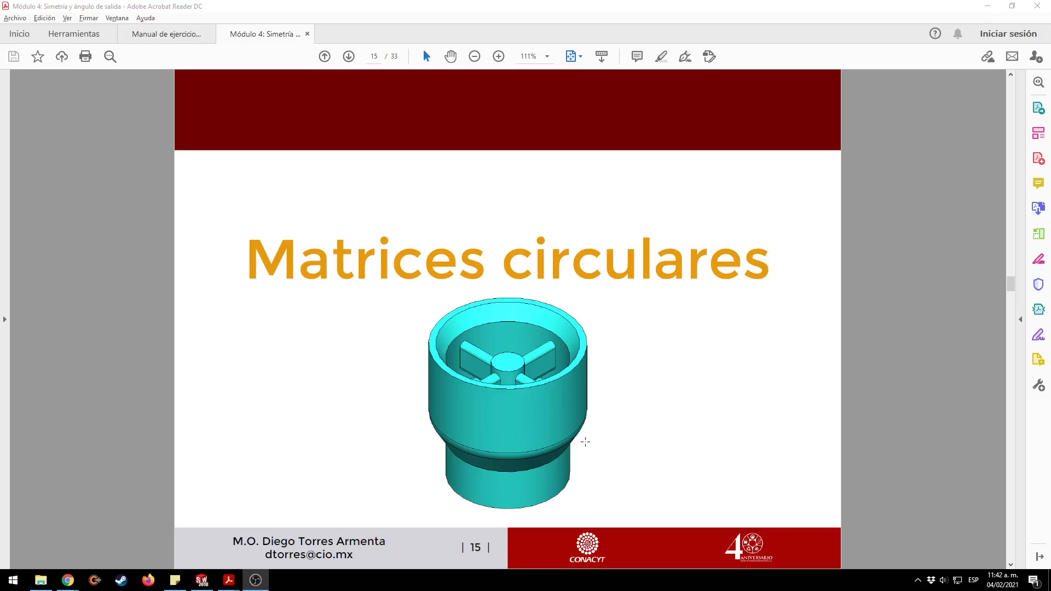
{"action": "scroll", "coordinate": [485, 444], "scroll_direction": "down", "scroll_amount": 1}
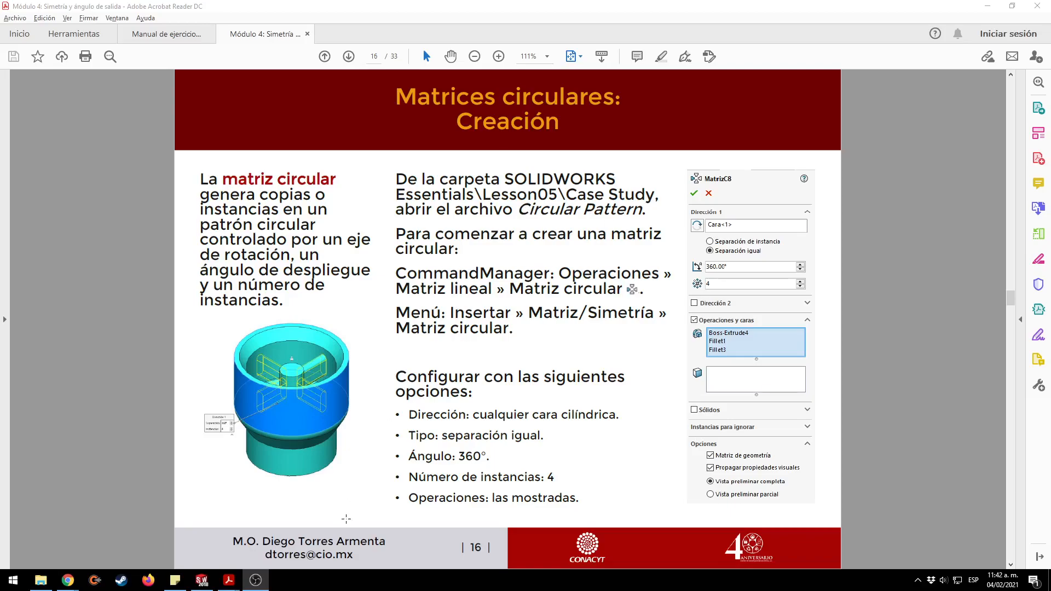
Switch to SOLIDWORKS and close the completed Linear Pattern_& part.
{"action": "key", "text": "alt+Tab"}
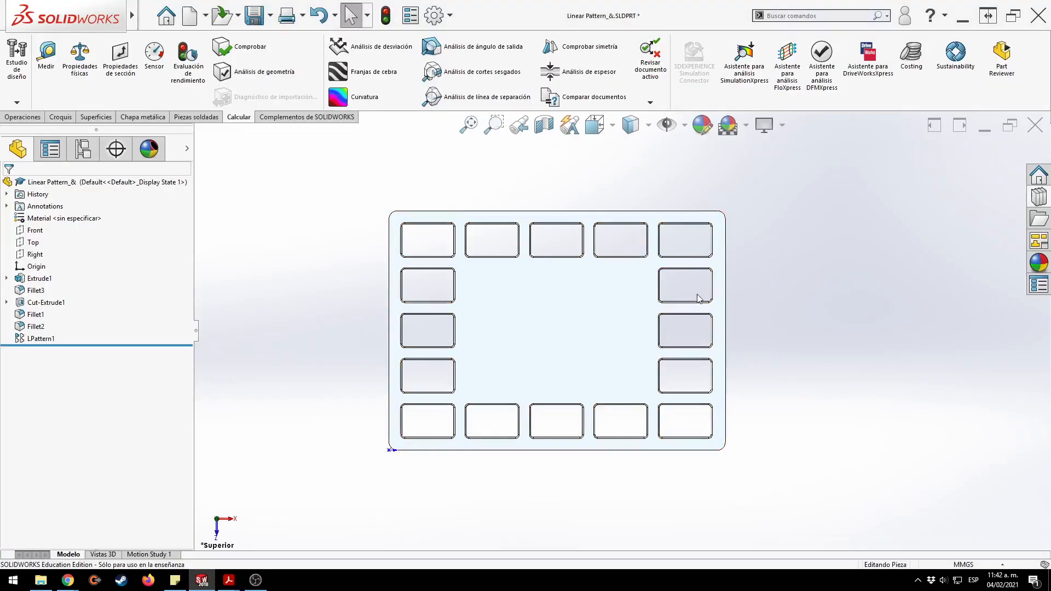
{"action": "left_click", "coordinate": [1035, 126]}
{"action": "left_click", "coordinate": [549, 313]}
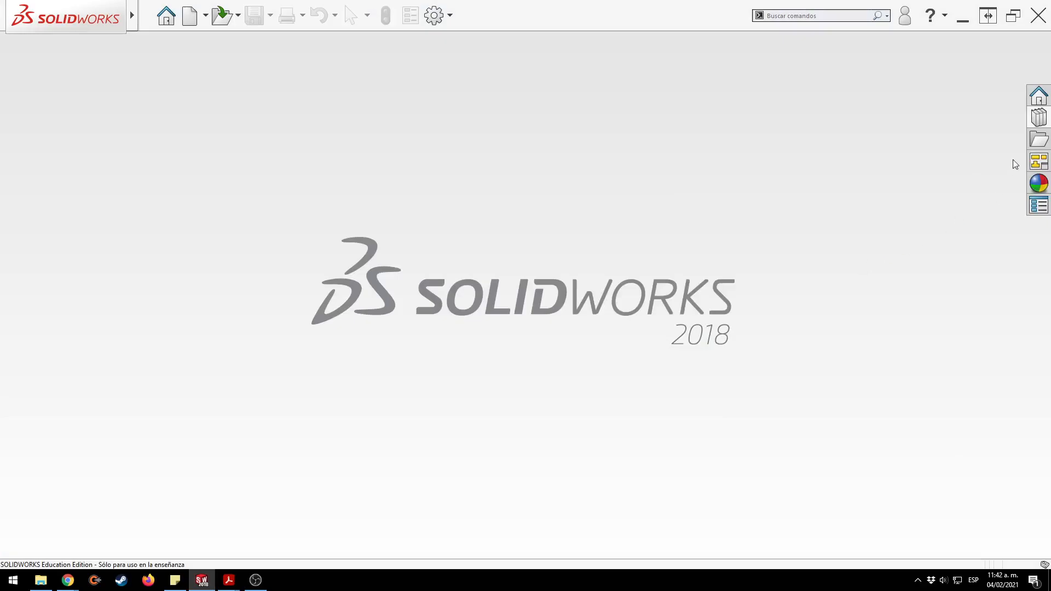
Open the Circular_Pattern part from the Lesson05 Case Study folder of the design library.
{"action": "left_click", "coordinate": [1038, 118]}
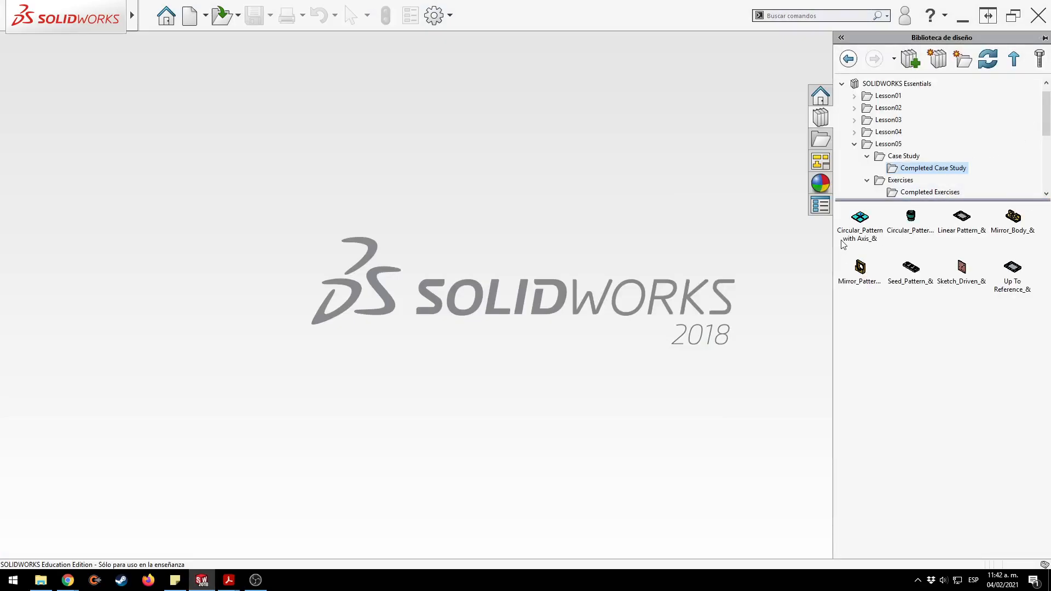
{"action": "left_click", "coordinate": [904, 157]}
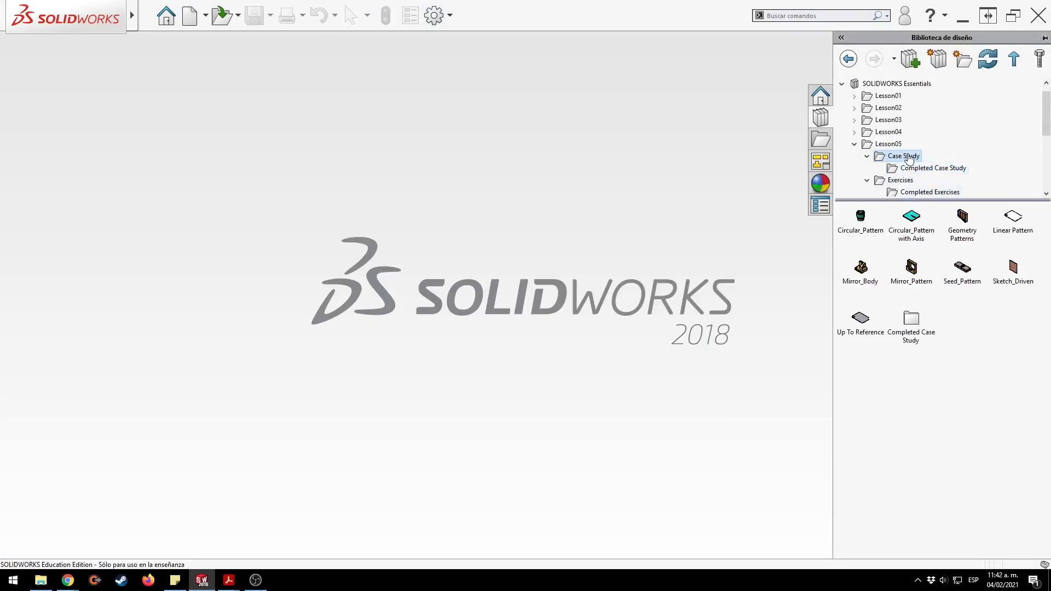
{"action": "double_click", "coordinate": [860, 218]}
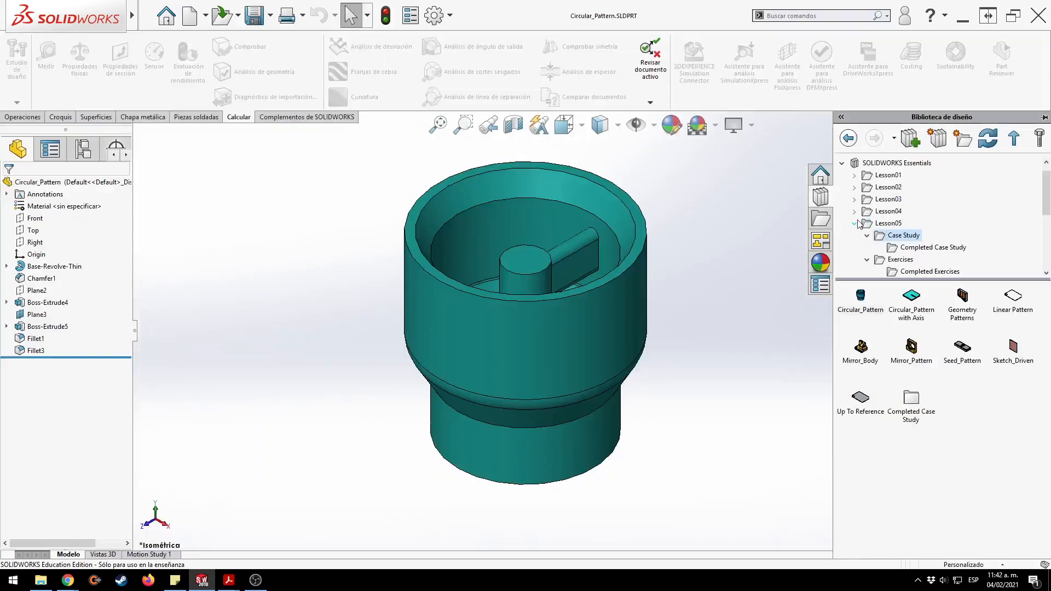
Examine the part and its single rib from the top and isometric views, and review the circular pattern settings in Adobe Acrobat Reader.
{"action": "key", "text": "ctrl+5"}
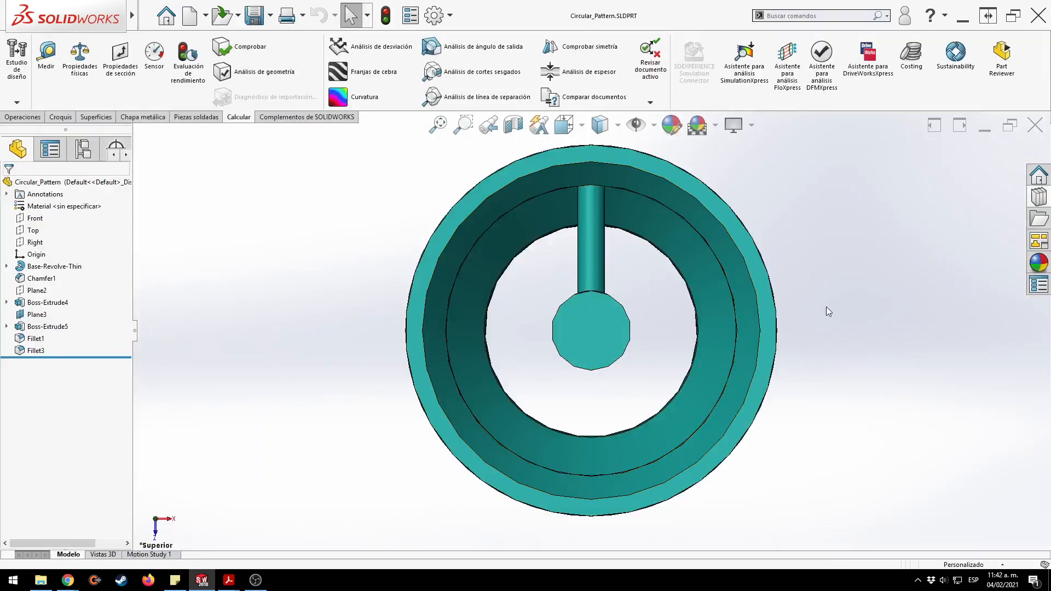
{"action": "key", "text": "ctrl+7"}
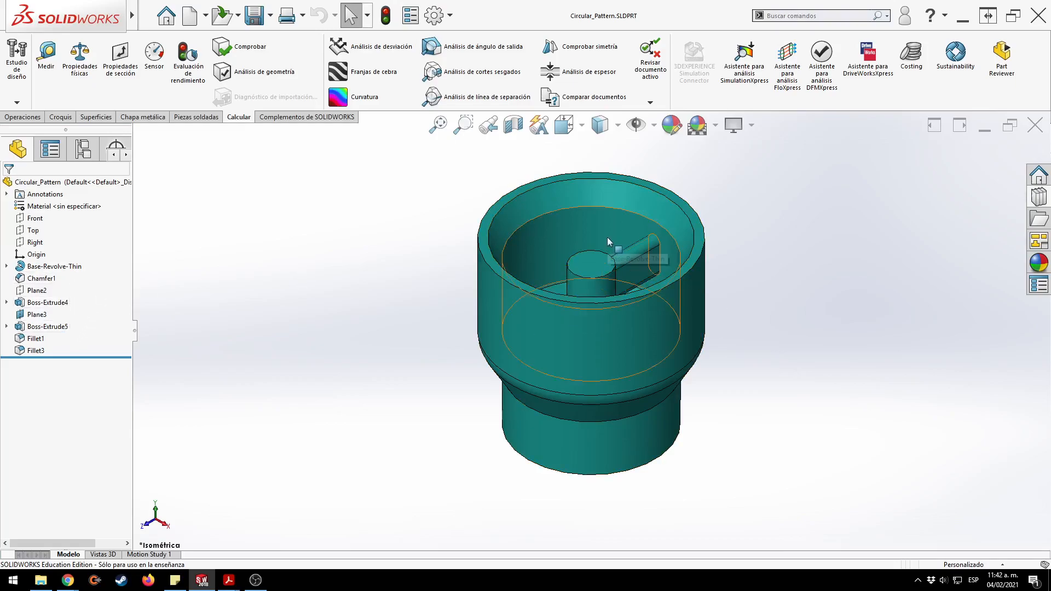
{"action": "left_click", "coordinate": [639, 259]}
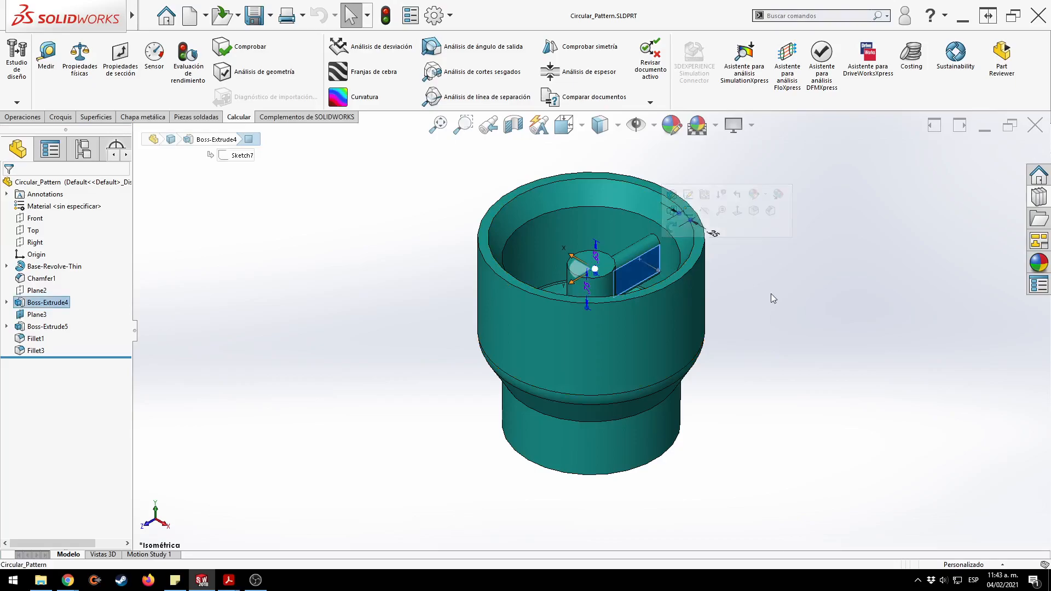
{"action": "left_click", "coordinate": [771, 294]}
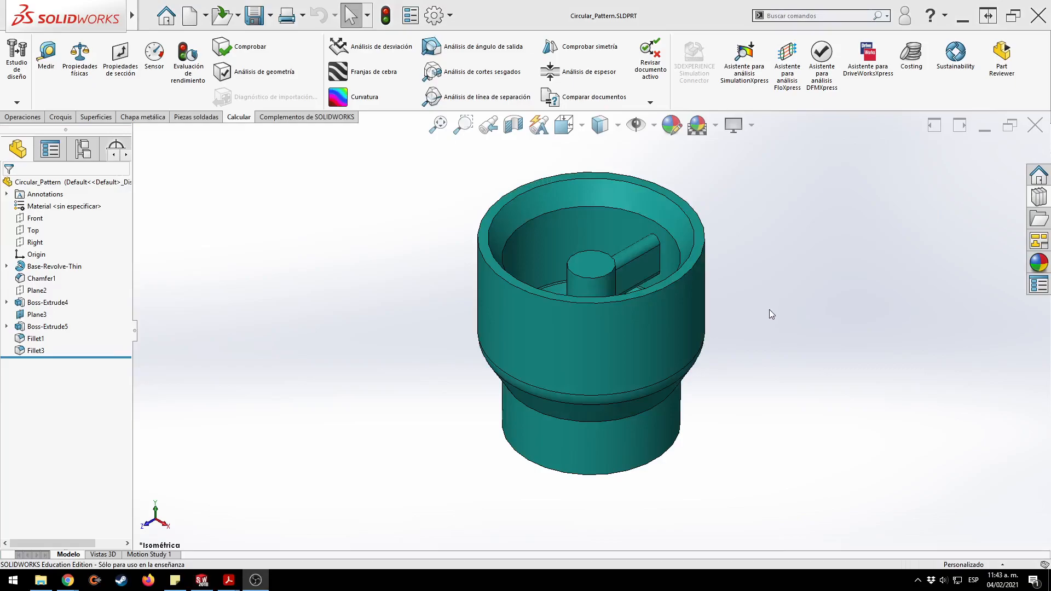
{"action": "mouse_move", "coordinate": [229, 581]}
{"action": "left_click", "coordinate": [261, 561]}
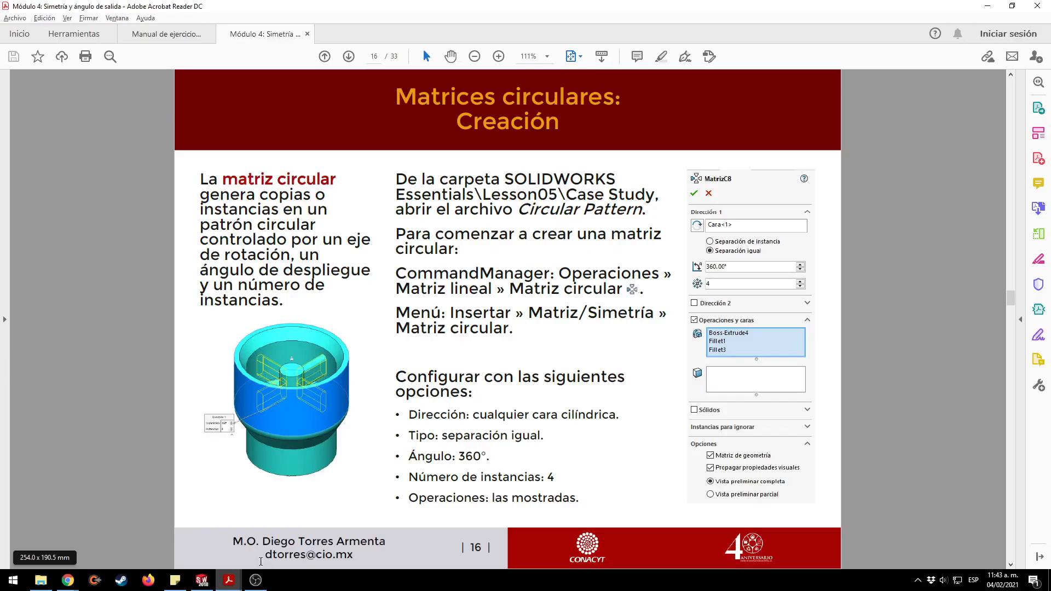
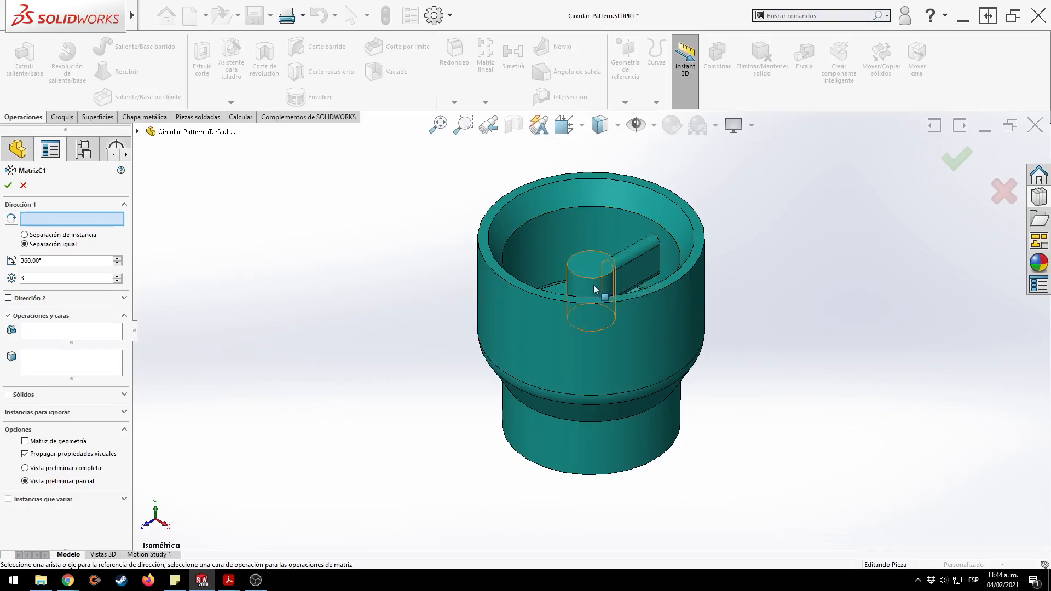
Try out the temporary axis display and the rib's straight edge as the circular pattern's axis reference, and clear both.
{"action": "left_click", "coordinate": [655, 128]}
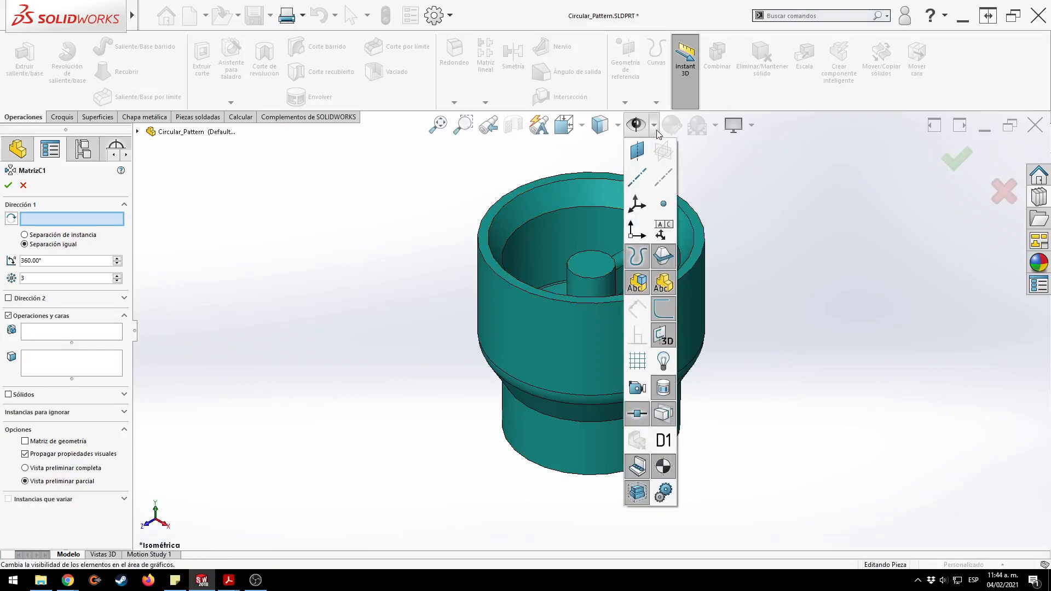
{"action": "left_click", "coordinate": [663, 178]}
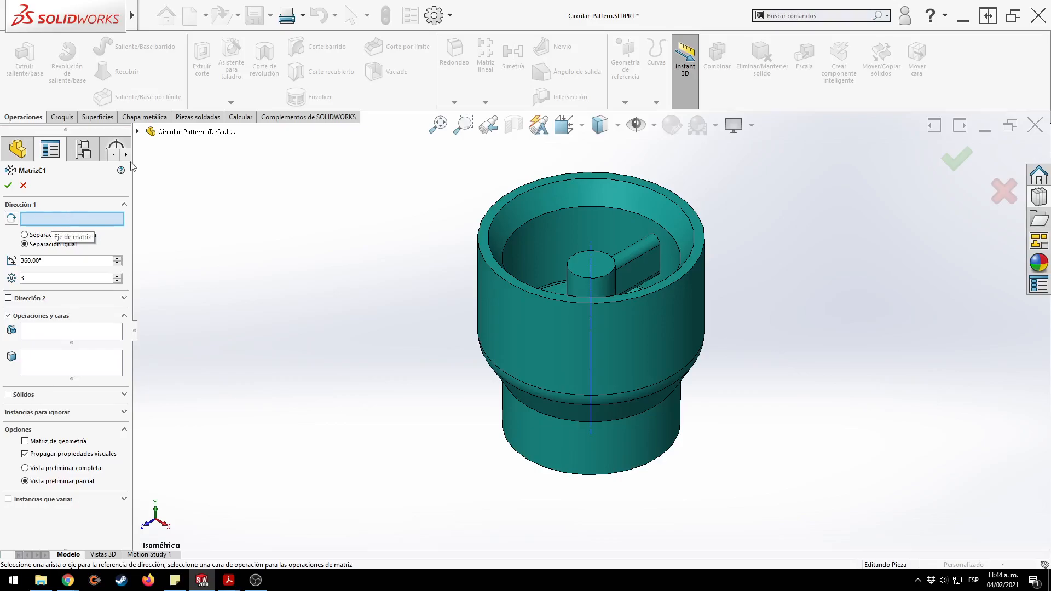
{"action": "left_click", "coordinate": [654, 125]}
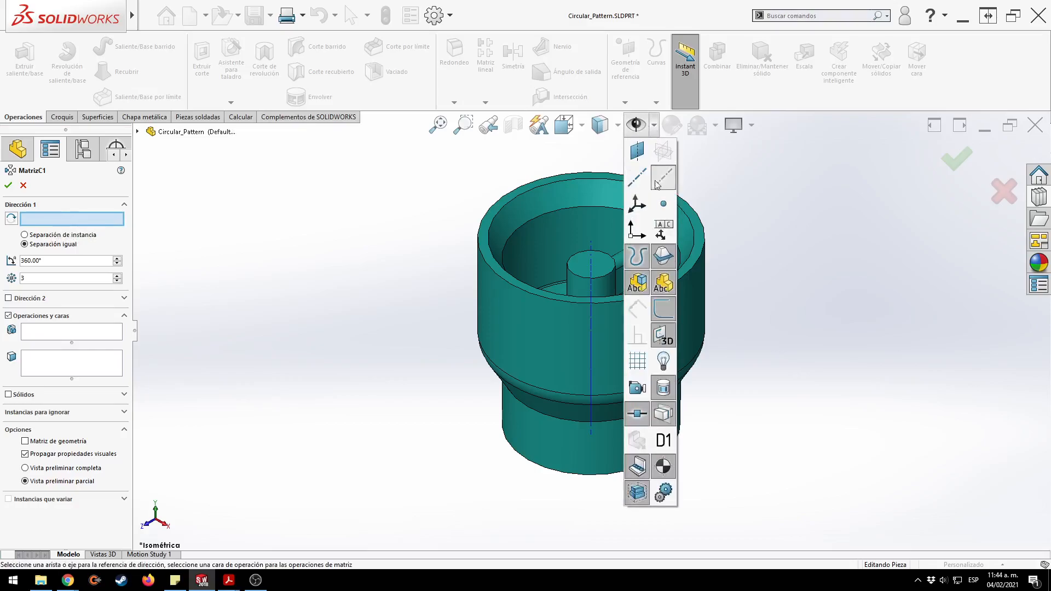
{"action": "left_click", "coordinate": [663, 178]}
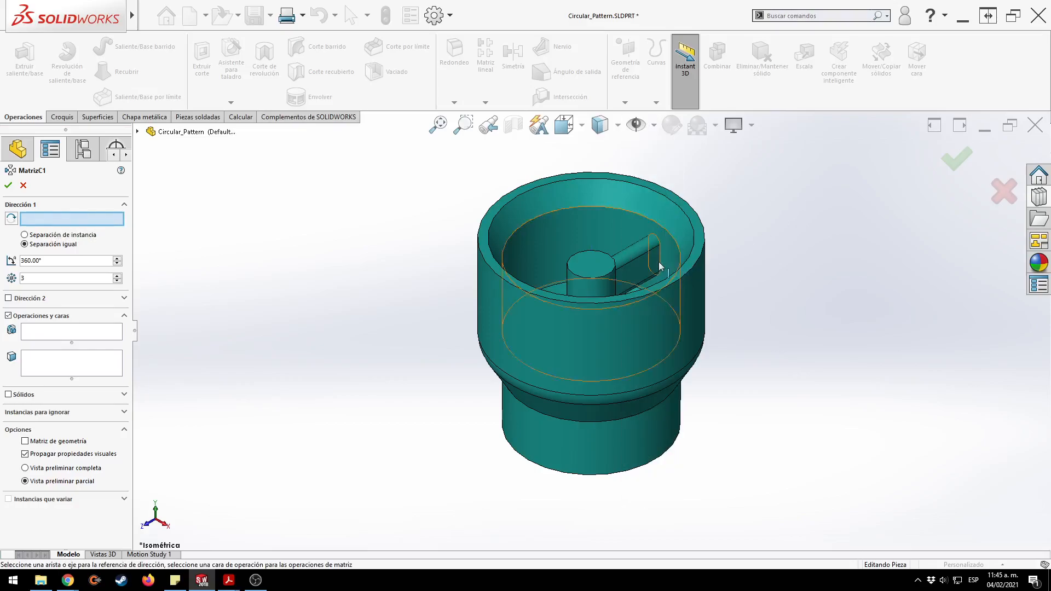
{"action": "left_click", "coordinate": [635, 259]}
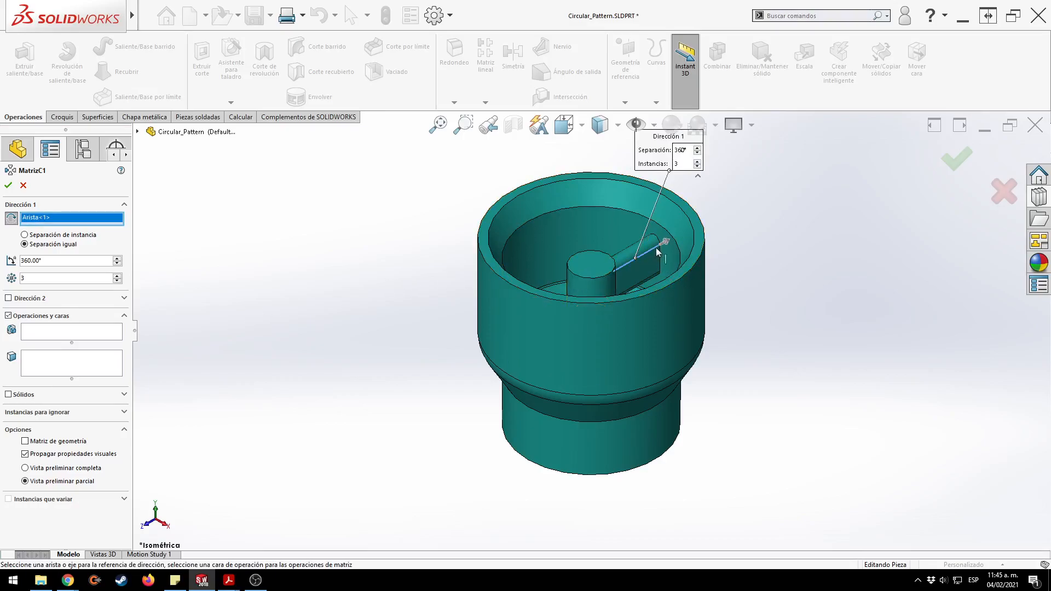
{"action": "left_click", "coordinate": [652, 255]}
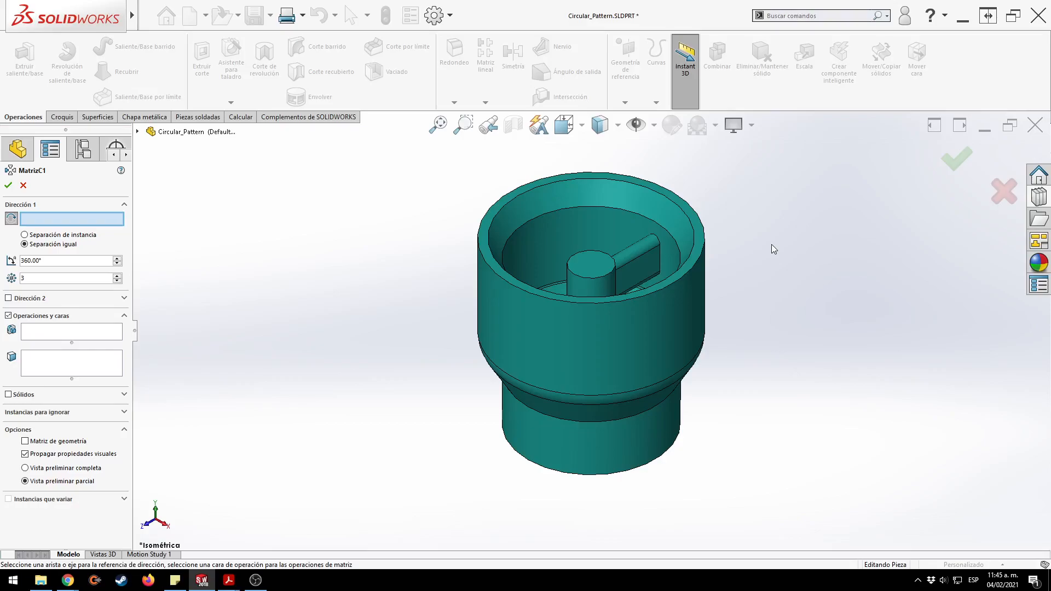
Add the rib extrusion Boss-Extrude4 as the feature to pattern and expand the part's feature tree.
{"action": "left_click_drag", "start_coordinate": [71, 343], "coordinate": [64, 372]}
{"action": "left_click", "coordinate": [78, 339]}
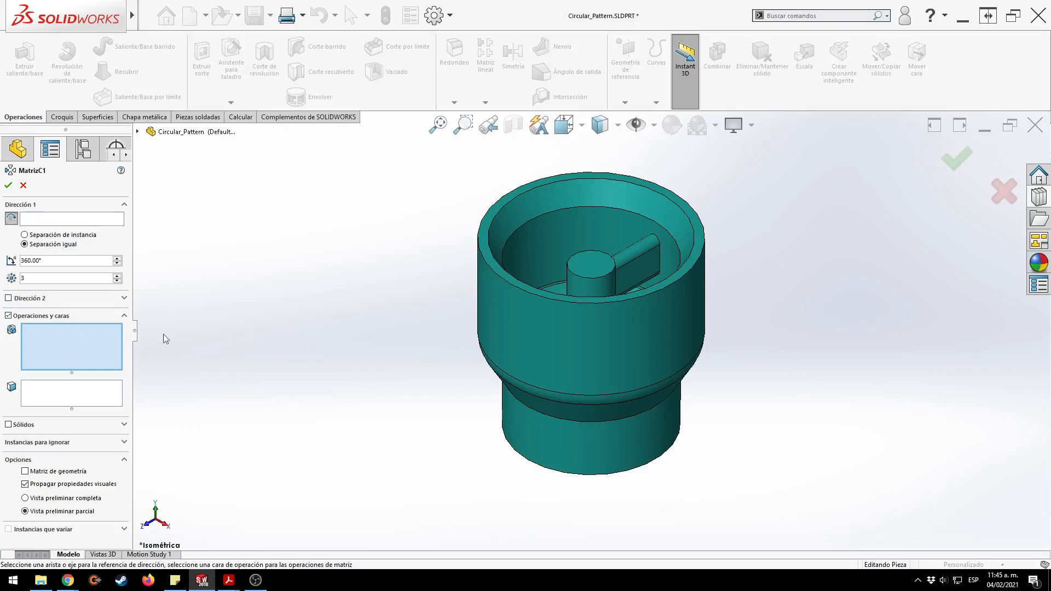
{"action": "left_click", "coordinate": [651, 266]}
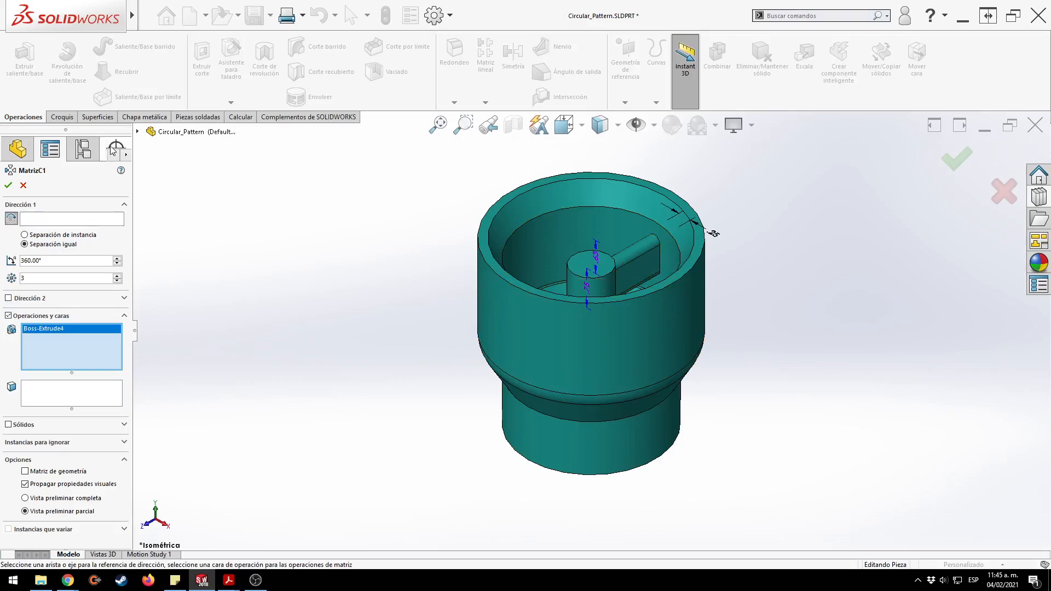
{"action": "left_click", "coordinate": [138, 132]}
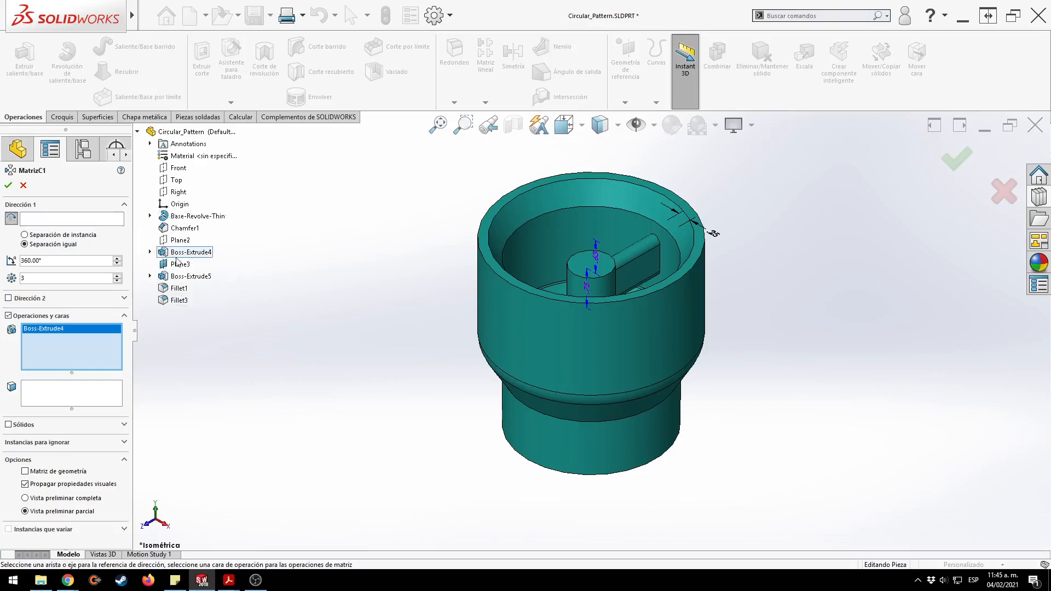
Create the circular pattern of the rib around the central hub's cylindrical face with 4 equally spaced instances, and inspect the part.
{"action": "left_click", "coordinate": [80, 219]}
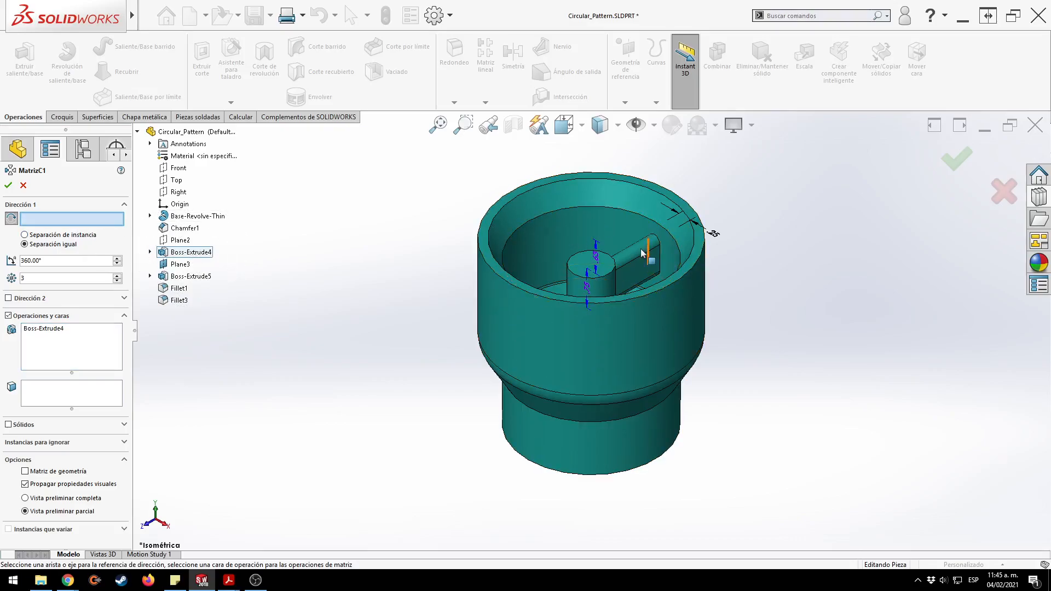
{"action": "left_click", "coordinate": [637, 257]}
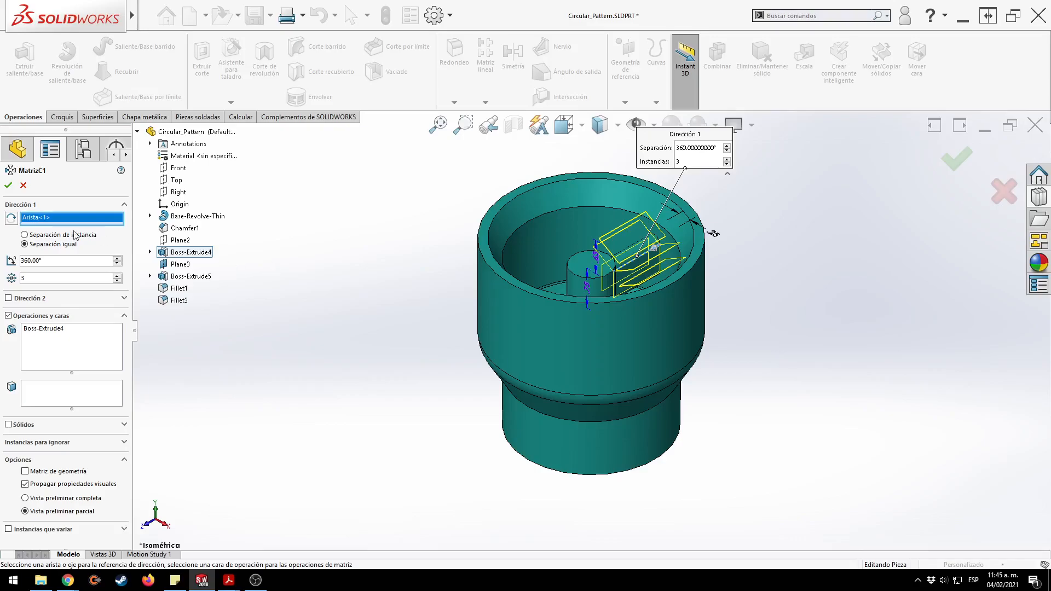
{"action": "key", "text": "Delete"}
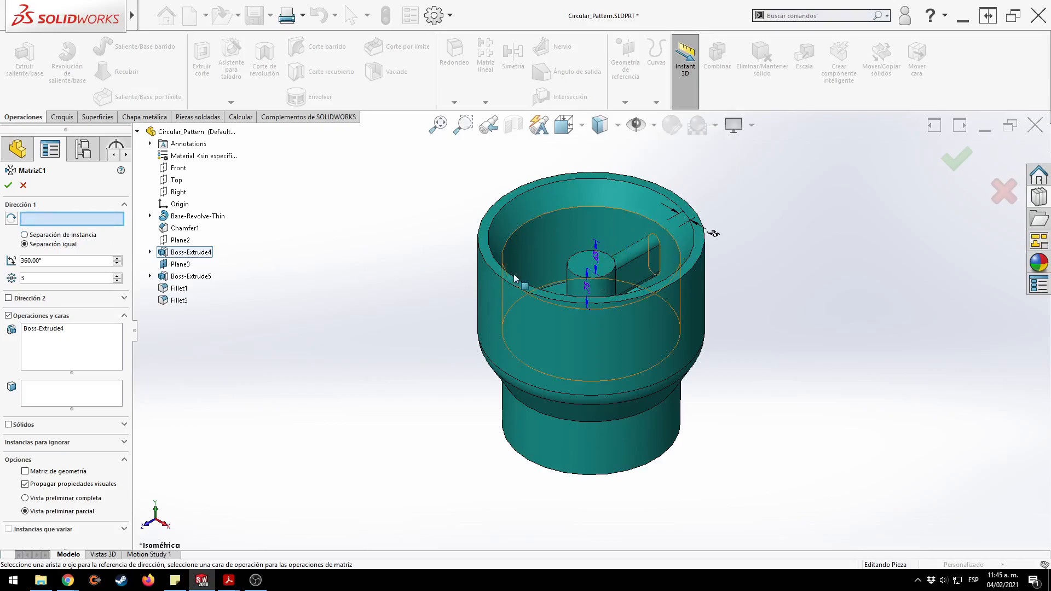
{"action": "left_click", "coordinate": [599, 287]}
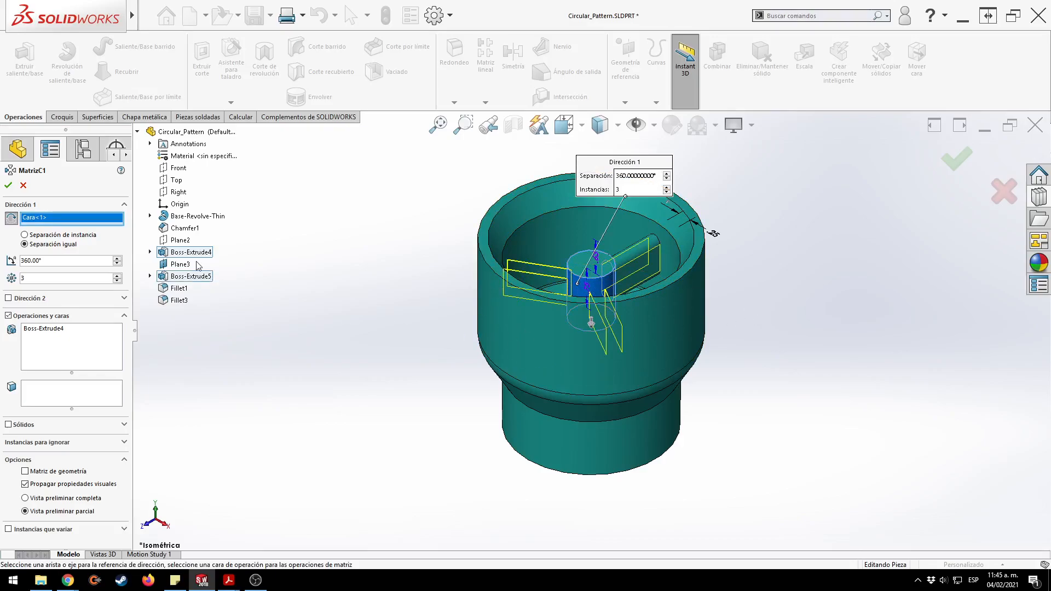
{"action": "left_click", "coordinate": [118, 275]}
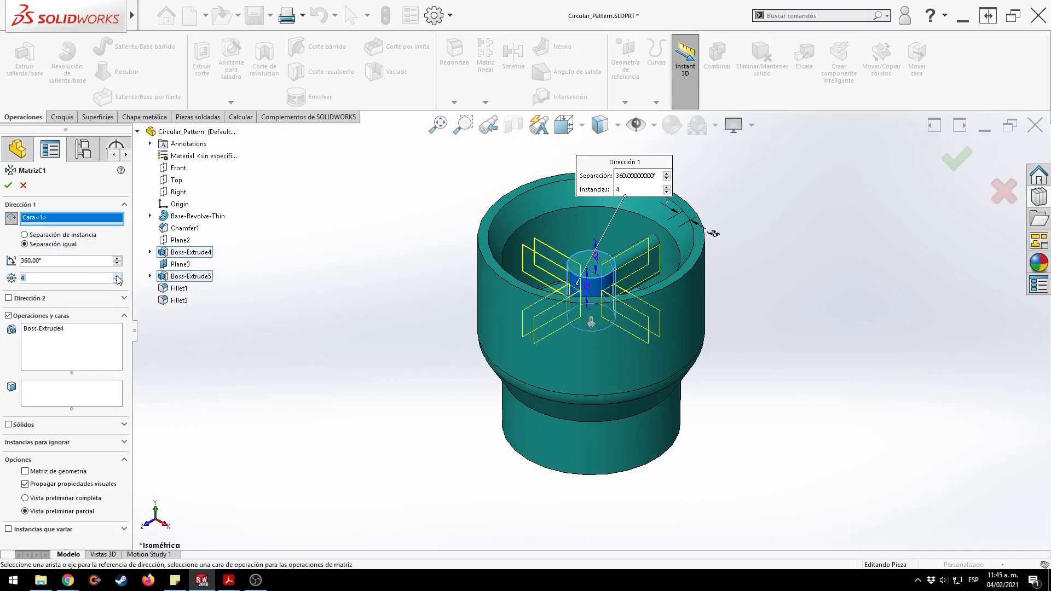
{"action": "left_click", "coordinate": [53, 330]}
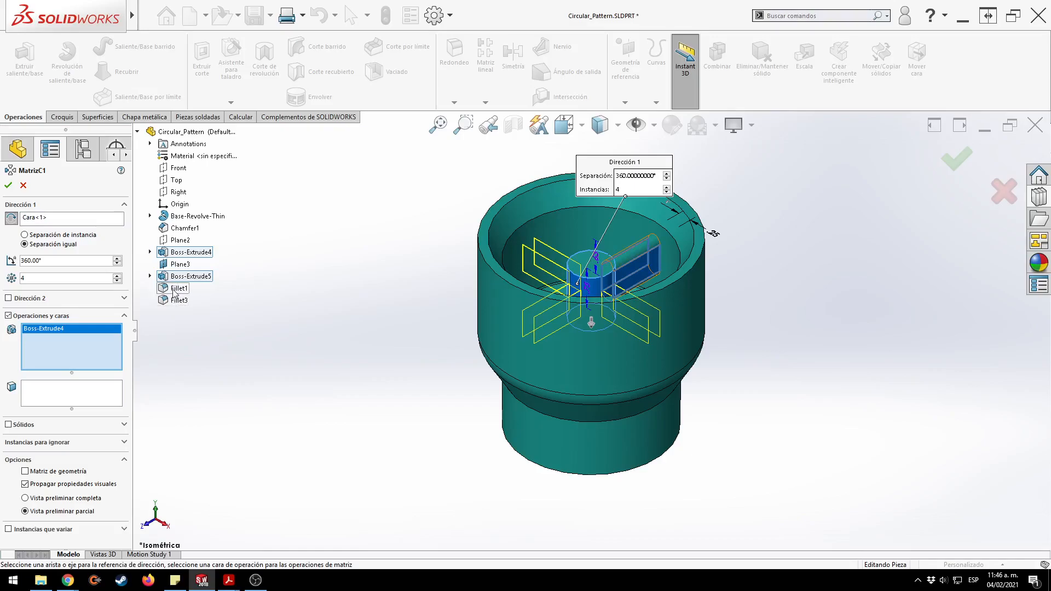
{"action": "key", "text": "Return"}
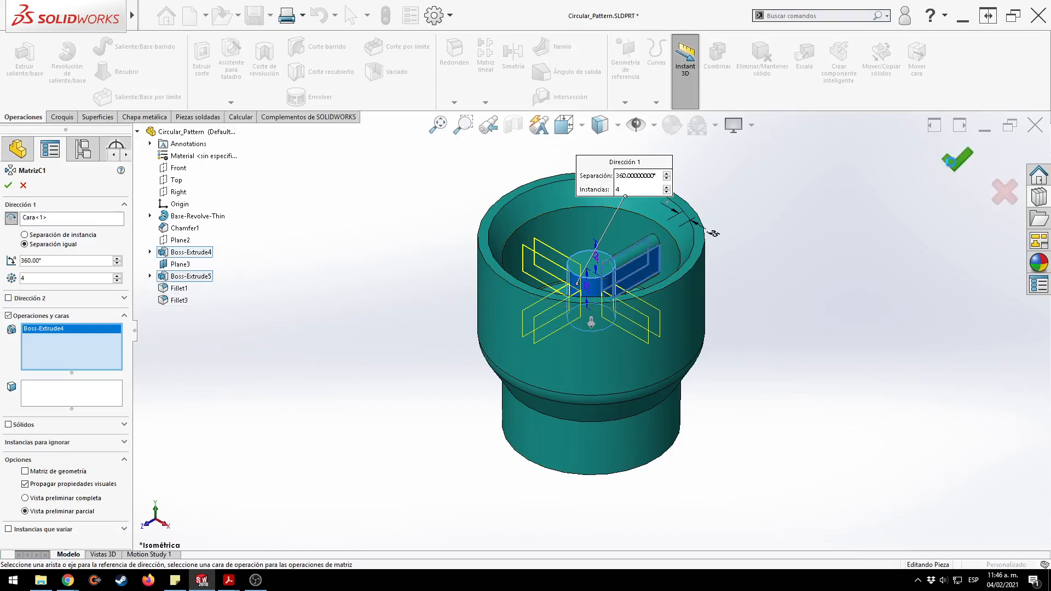
{"action": "key", "text": "ctrl+5"}
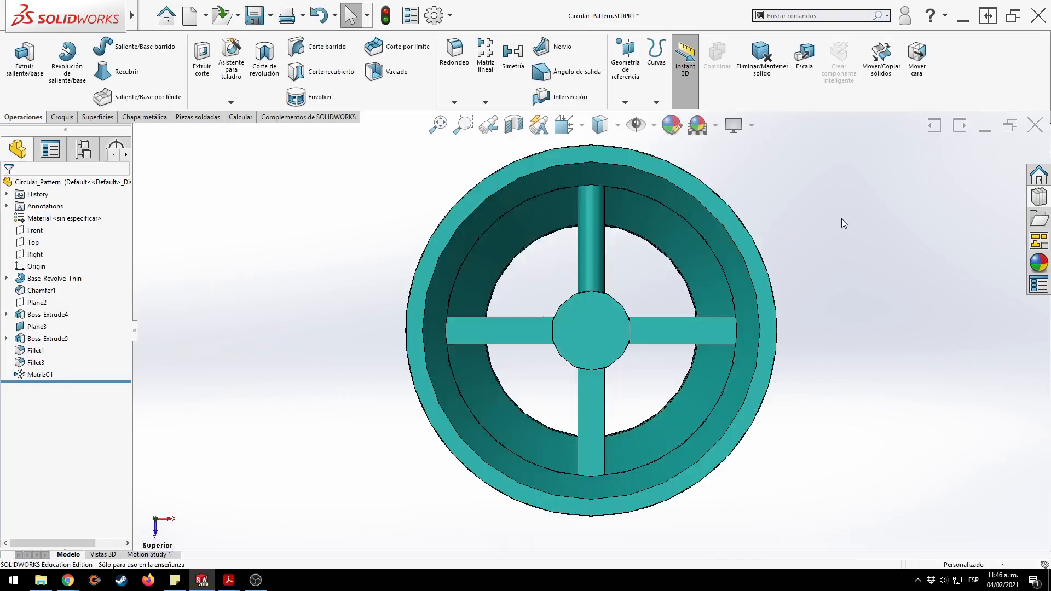
{"action": "middle_click_drag", "start_coordinate": [636, 291], "coordinate": [662, 229]}
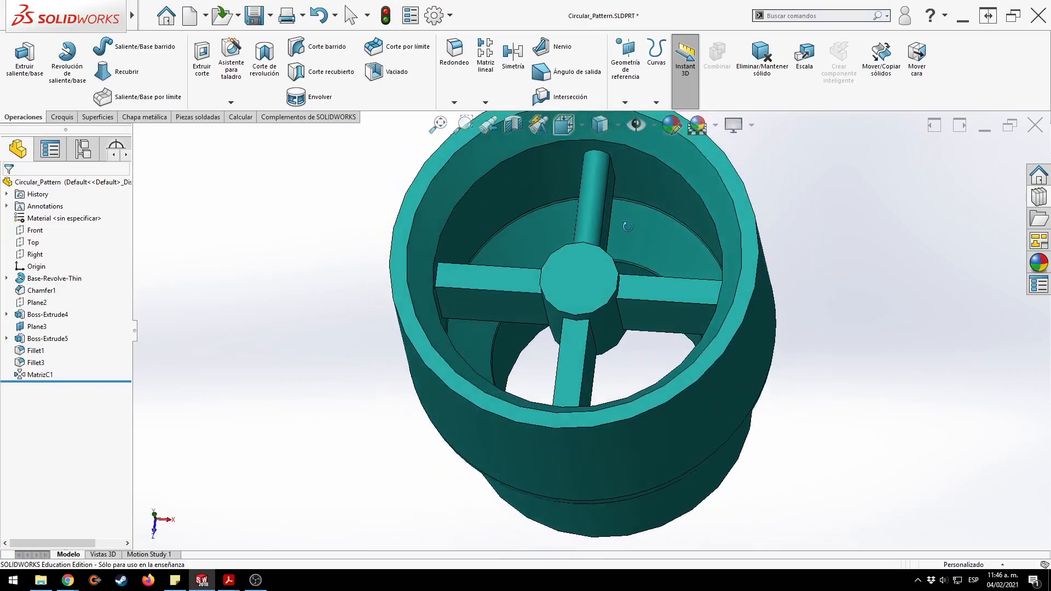
Edit the circular pattern to also include the rib's Fillet1 and Fillet3 among its features, and inspect the part in isometric view.
{"action": "left_click", "coordinate": [35, 375]}
{"action": "left_click", "coordinate": [41, 344]}
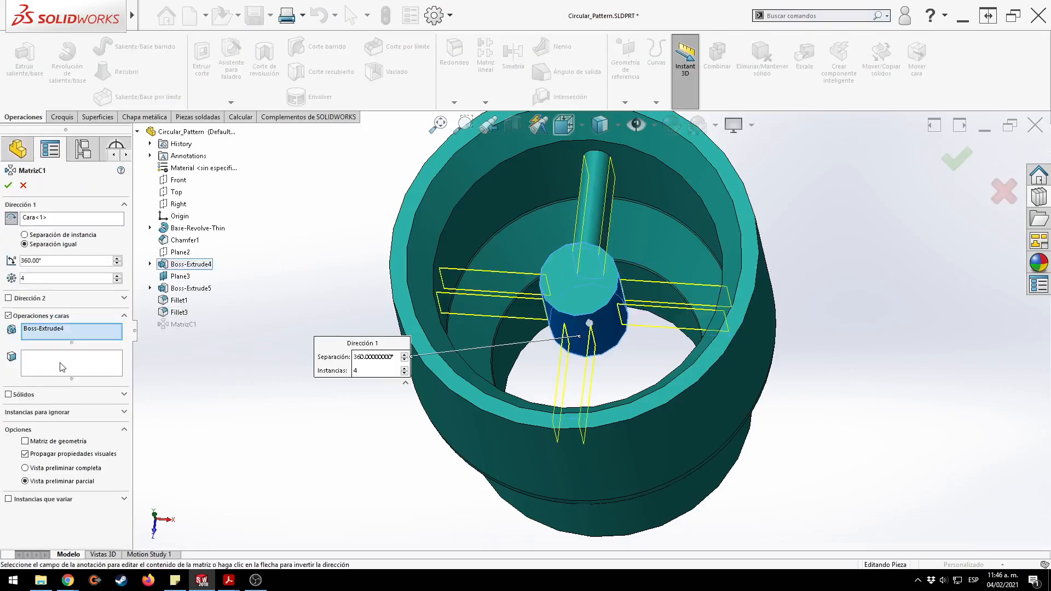
{"action": "left_click_drag", "start_coordinate": [71, 343], "coordinate": [70, 365]}
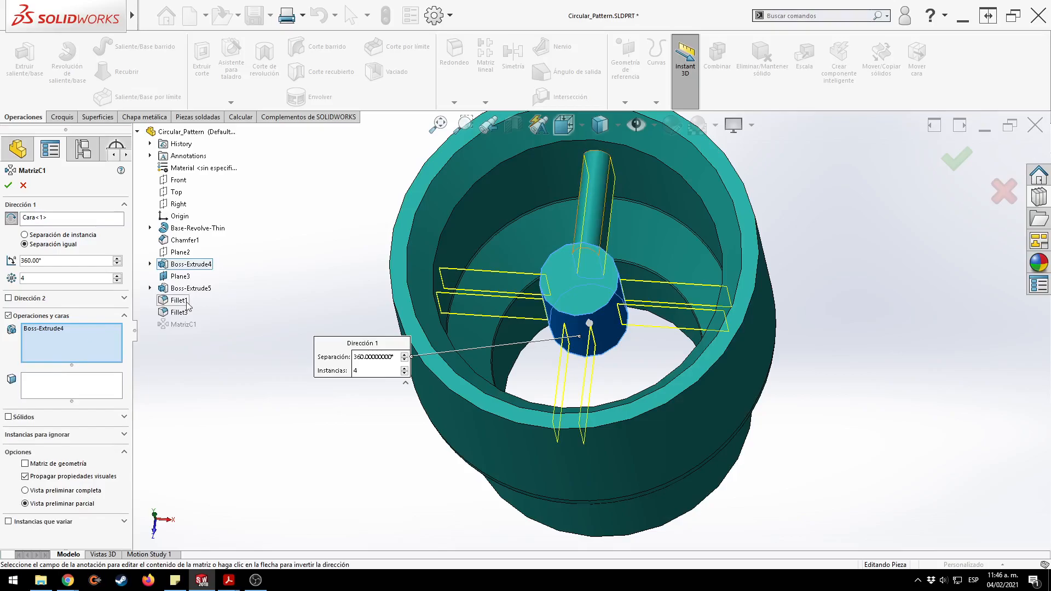
{"action": "left_click", "coordinate": [178, 301]}
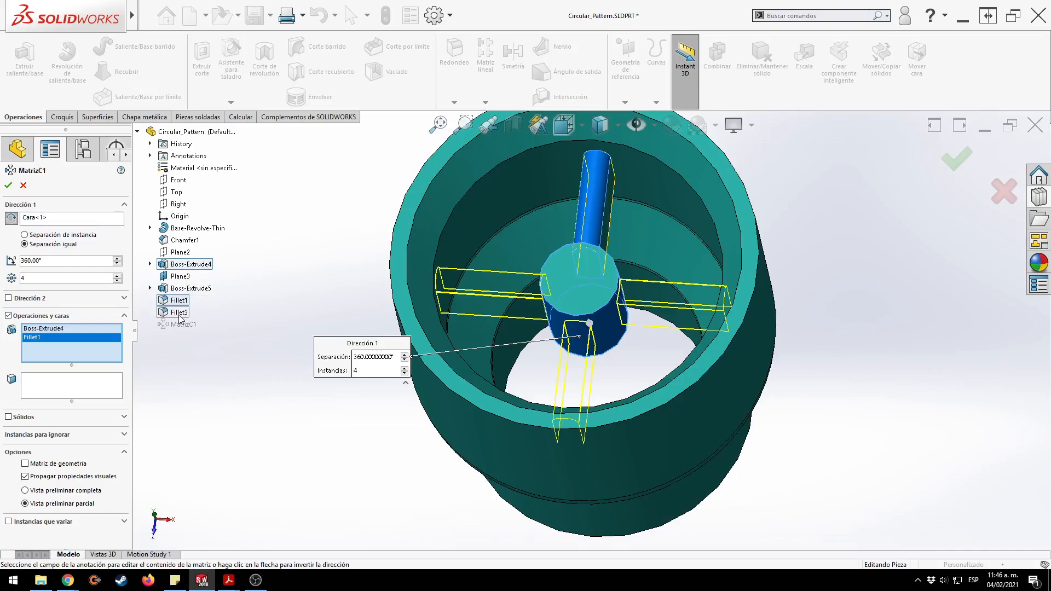
{"action": "left_click", "coordinate": [179, 315]}
{"action": "left_click", "coordinate": [955, 160]}
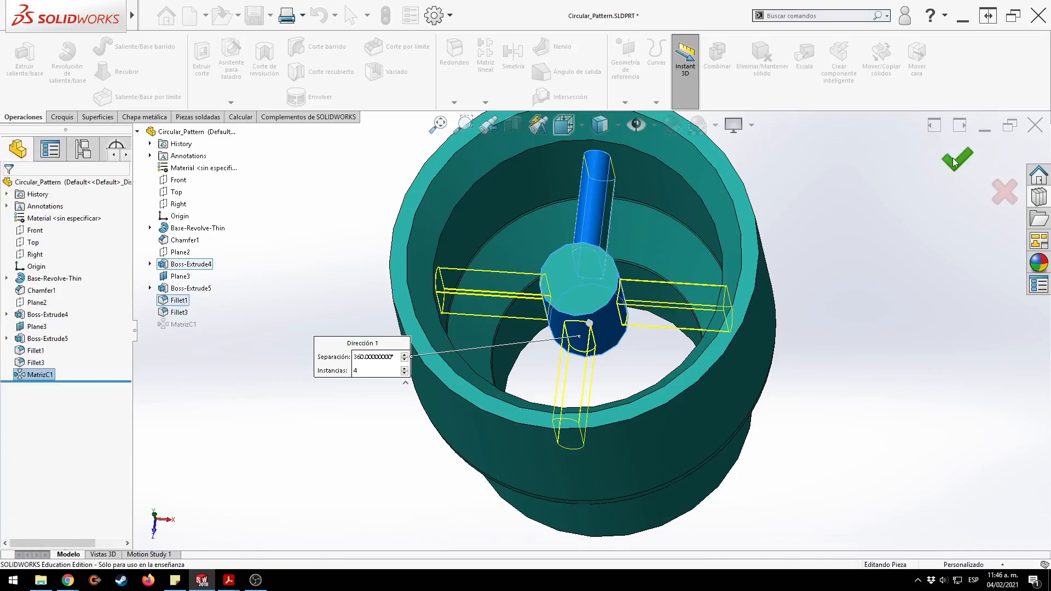
{"action": "mouse_move", "coordinate": [826, 277]}
{"action": "middle_mouse_down"}
{"action": "mouse_move", "coordinate": [853, 287]}
{"action": "mouse_move", "coordinate": [807, 233]}
{"action": "mouse_move", "coordinate": [666, 207]}
{"action": "mouse_move", "coordinate": [820, 261]}
{"action": "middle_mouse_up"}
{"action": "key", "text": "ctrl+7"}
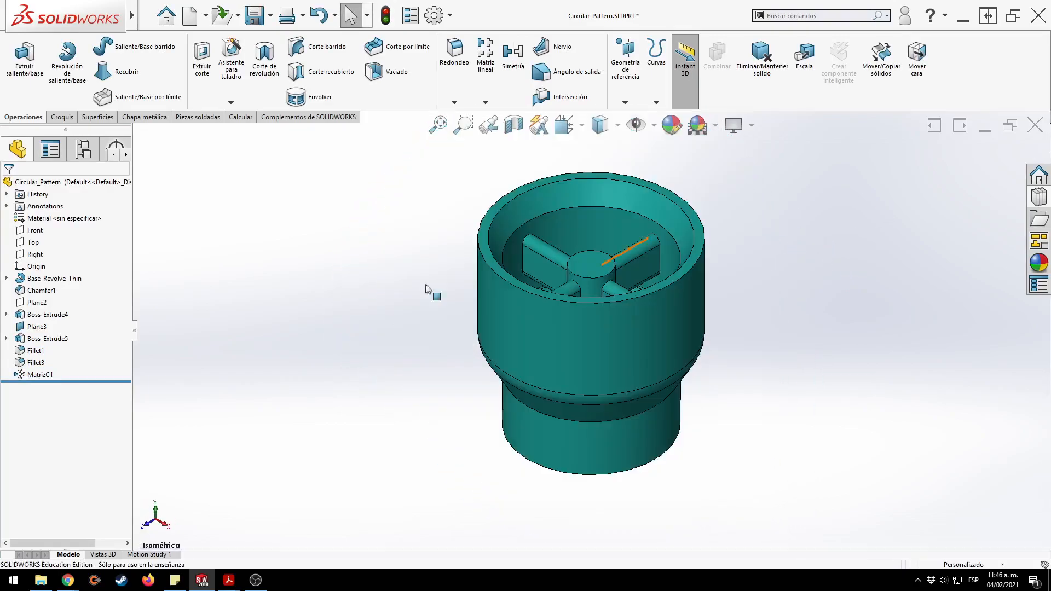
Edit the circular pattern again and set its total angle in Direction 1 to 180°.
{"action": "left_click", "coordinate": [40, 375]}
{"action": "left_click", "coordinate": [47, 336]}
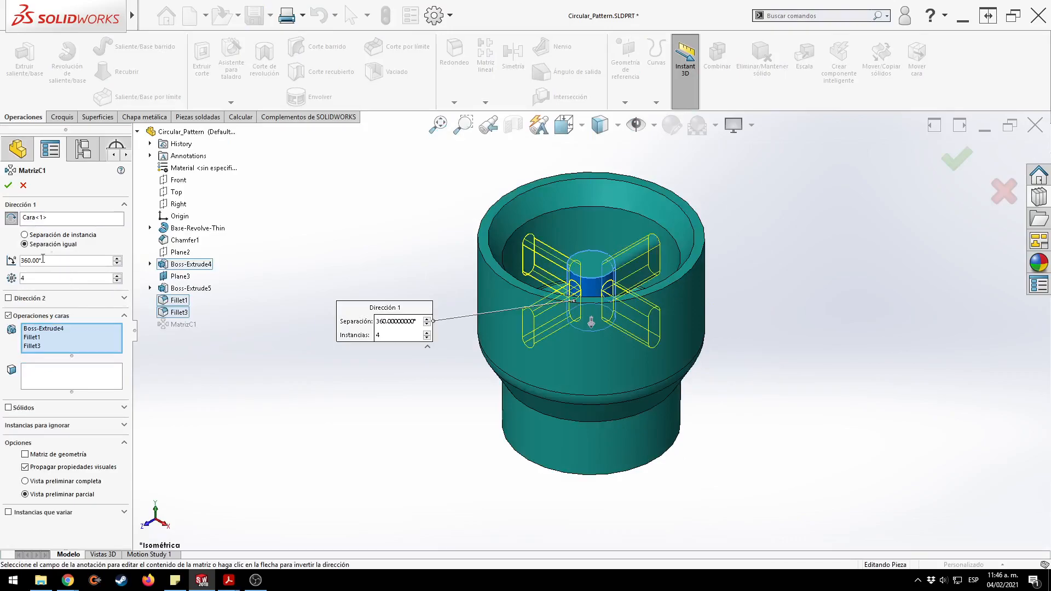
{"action": "double_click", "coordinate": [23, 260]}
{"action": "type", "text": "180"}
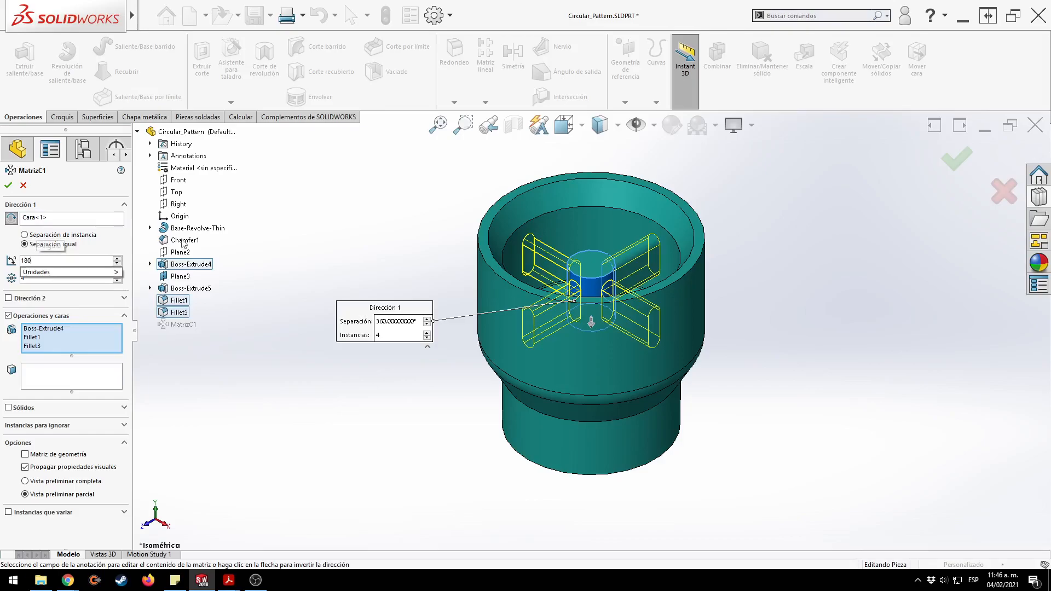
{"action": "key", "text": "Return"}
{"action": "middle_click_drag", "start_coordinate": [300, 237], "coordinate": [289, 371]}
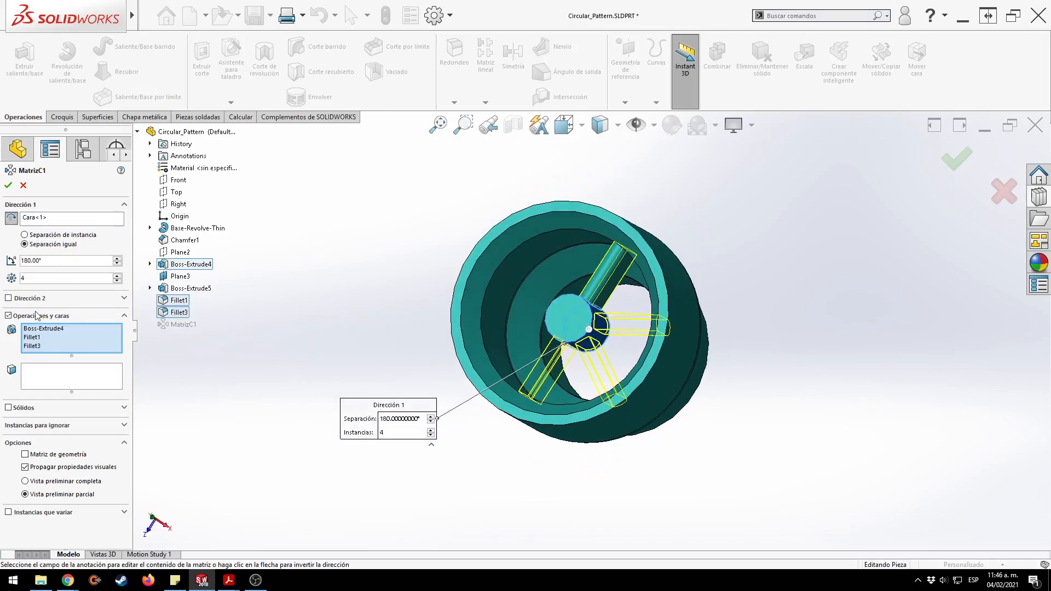
Enable Direction 2 of the circular pattern with instance spacing of 45° and 4 instances.
{"action": "left_click", "coordinate": [8, 298]}
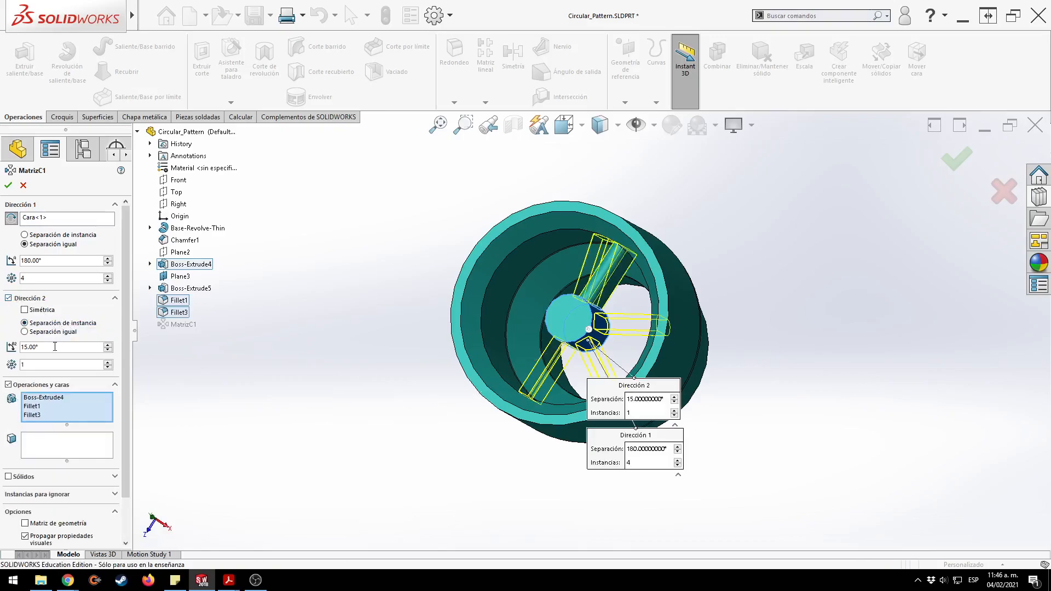
{"action": "left_click", "coordinate": [55, 347]}
{"action": "key", "text": "ctrl"}
{"action": "key", "text": "ctrl"}
{"action": "left_click", "coordinate": [108, 362]}
{"action": "left_click", "coordinate": [108, 362]}
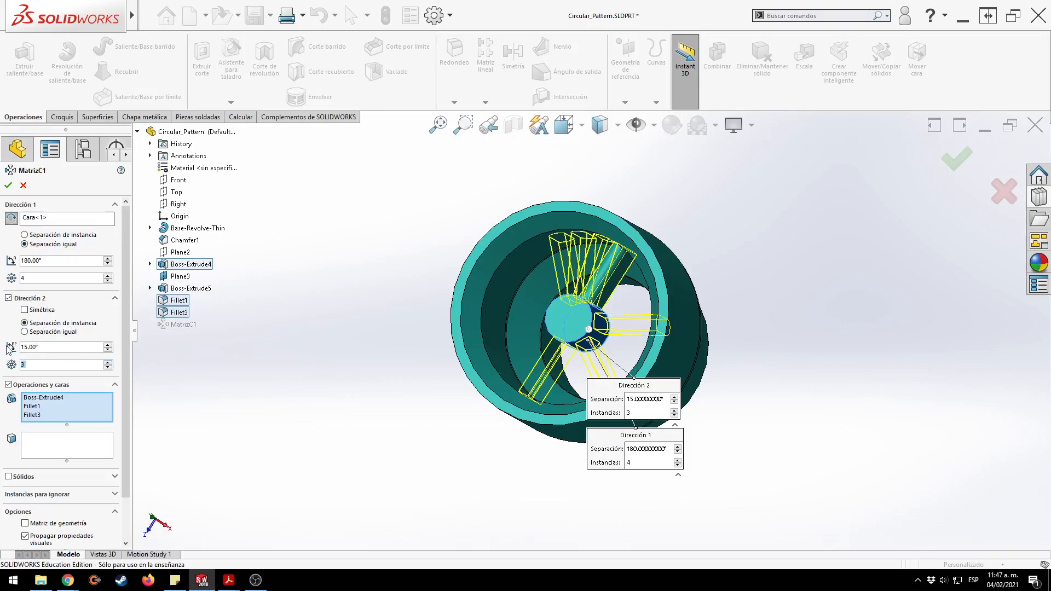
{"action": "left_click_drag", "start_coordinate": [49, 346], "coordinate": [4, 349]}
{"action": "type", "text": "45"}
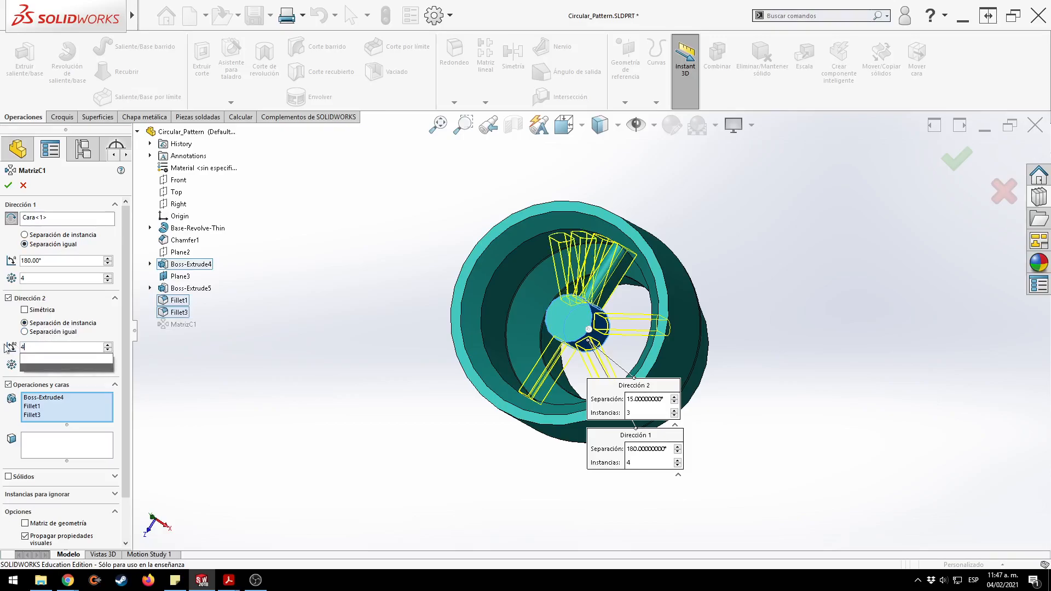
{"action": "key", "text": "Return"}
{"action": "middle_click_drag", "start_coordinate": [359, 328], "coordinate": [376, 347]}
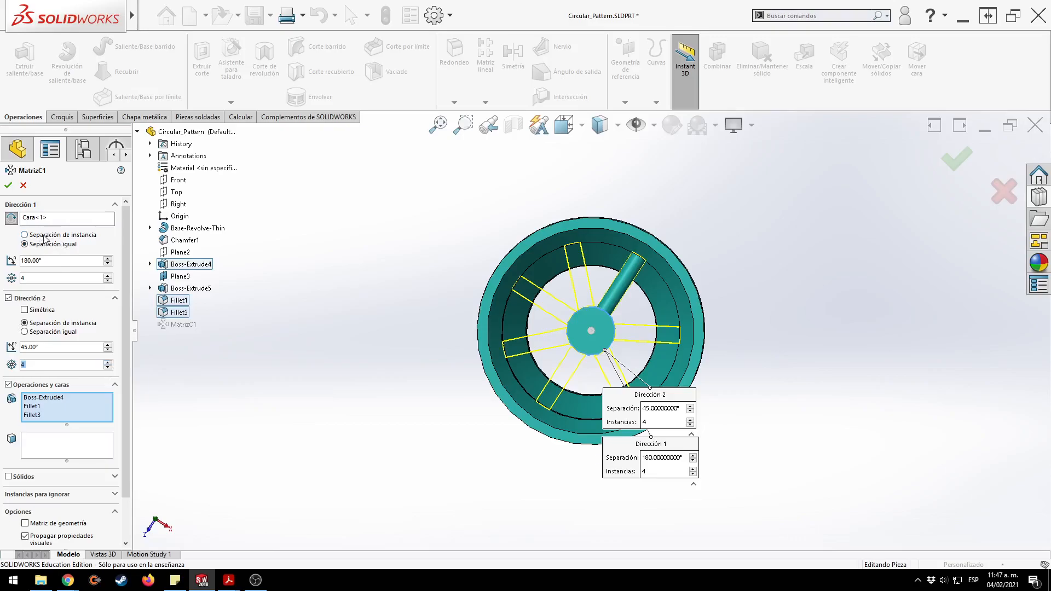
Disable Direction 2 of the circular pattern and set the Direction 1 angle to 360°.
{"action": "left_click", "coordinate": [11, 299]}
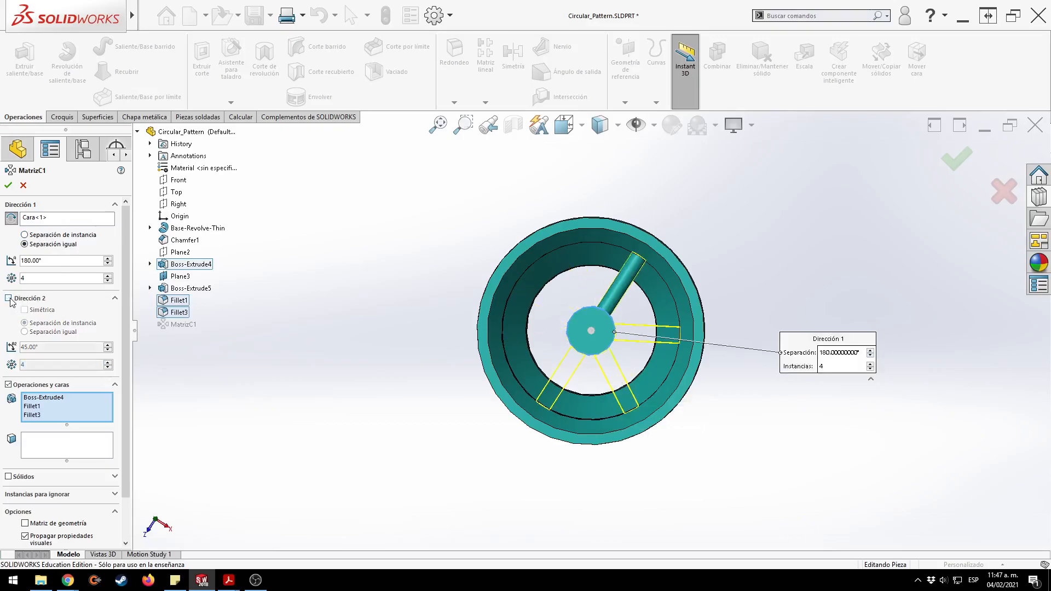
{"action": "double_click", "coordinate": [55, 260]}
{"action": "type", "text": "360"}
{"action": "key", "text": "Return"}
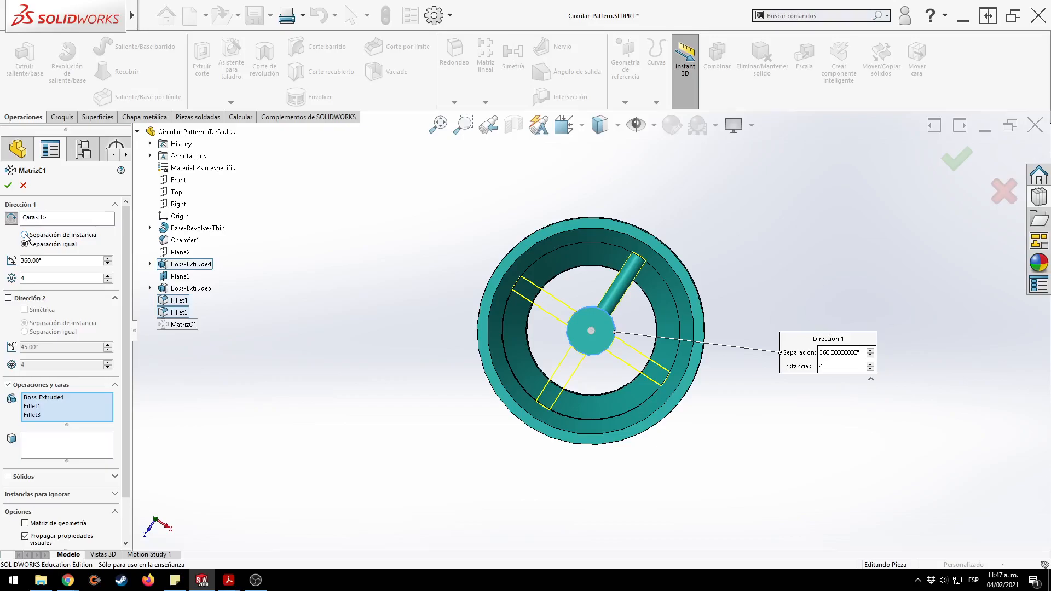
Try the instance spacing option in Direction 1, switch back to equal spacing, and view the preview isometrically.
{"action": "left_click", "coordinate": [24, 235]}
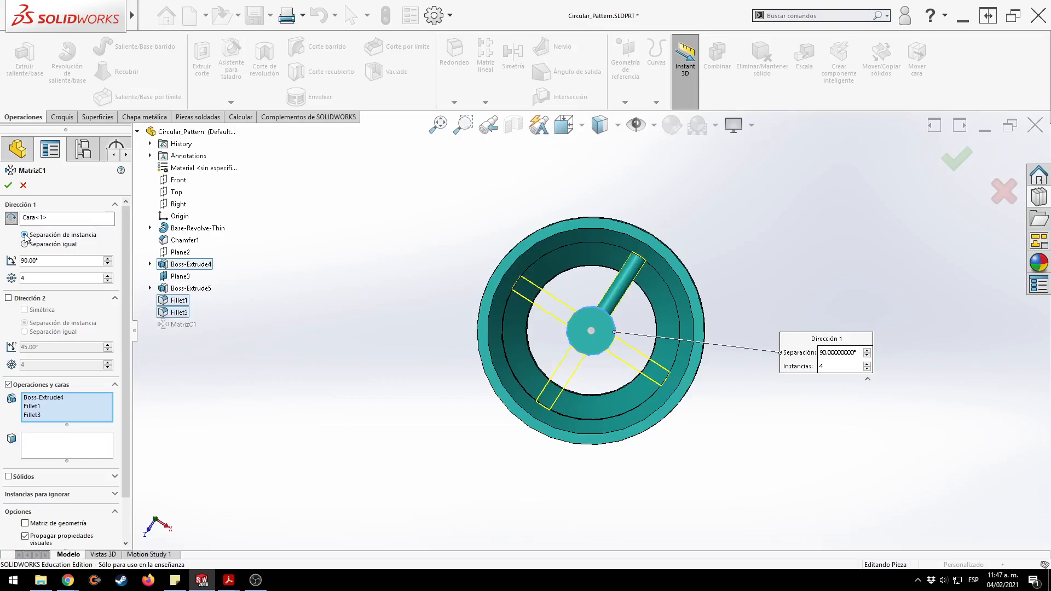
{"action": "left_click", "coordinate": [52, 262]}
{"action": "left_click", "coordinate": [26, 245]}
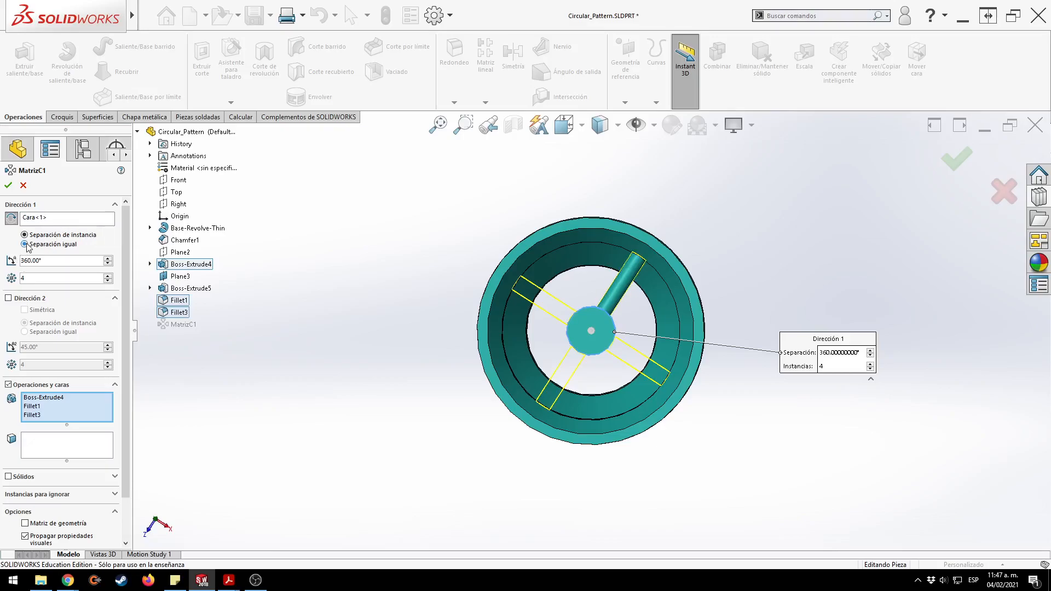
{"action": "left_click", "coordinate": [61, 261]}
{"action": "key", "text": "ctrl+7"}
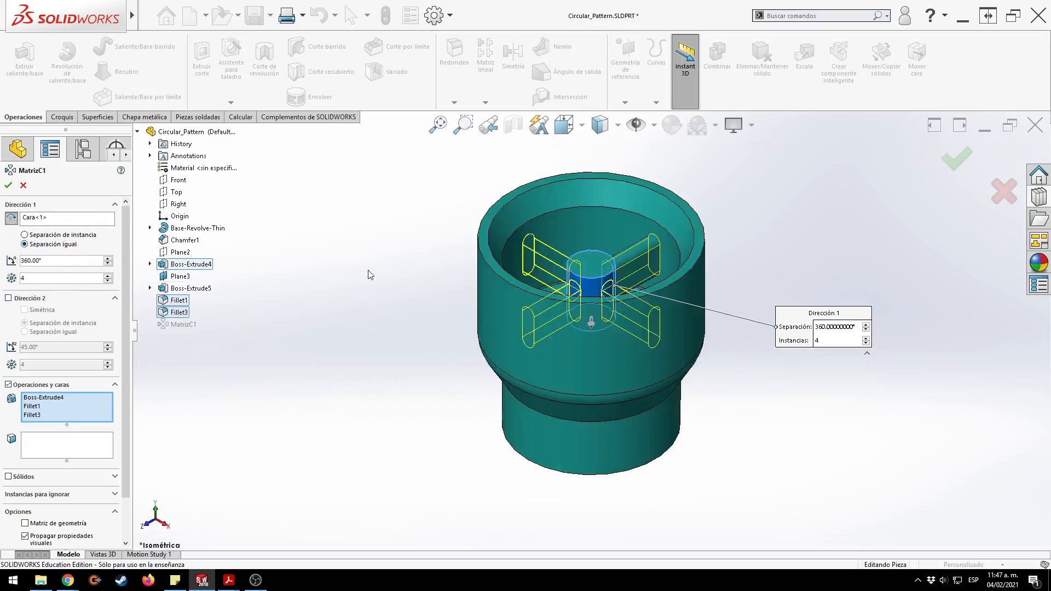
Check the pattern settings against the course slide in Adobe Acrobat Reader, return to SOLIDWORKS and accept the edited circular pattern.
{"action": "key", "text": "alt+Tab"}
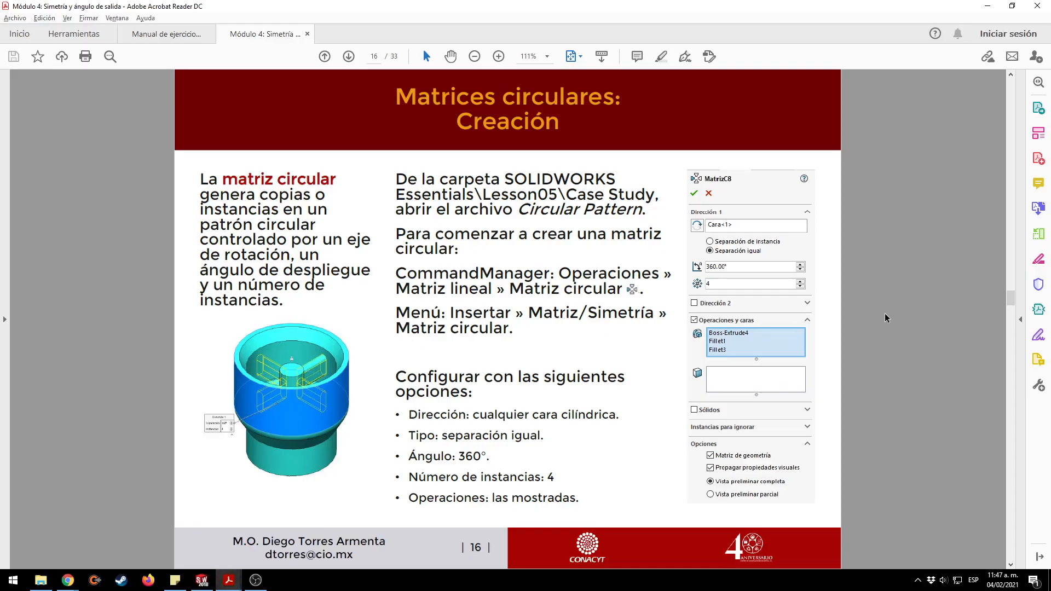
{"action": "key", "text": "Right"}
{"action": "key", "text": "Left"}
{"action": "key", "text": "Right"}
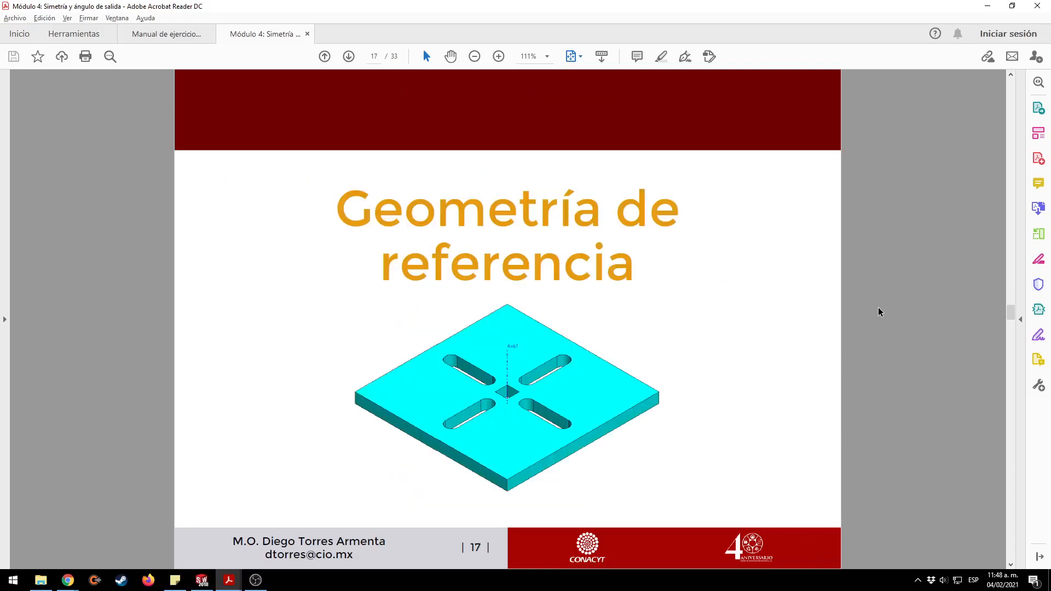
{"action": "key", "text": "alt+Tab"}
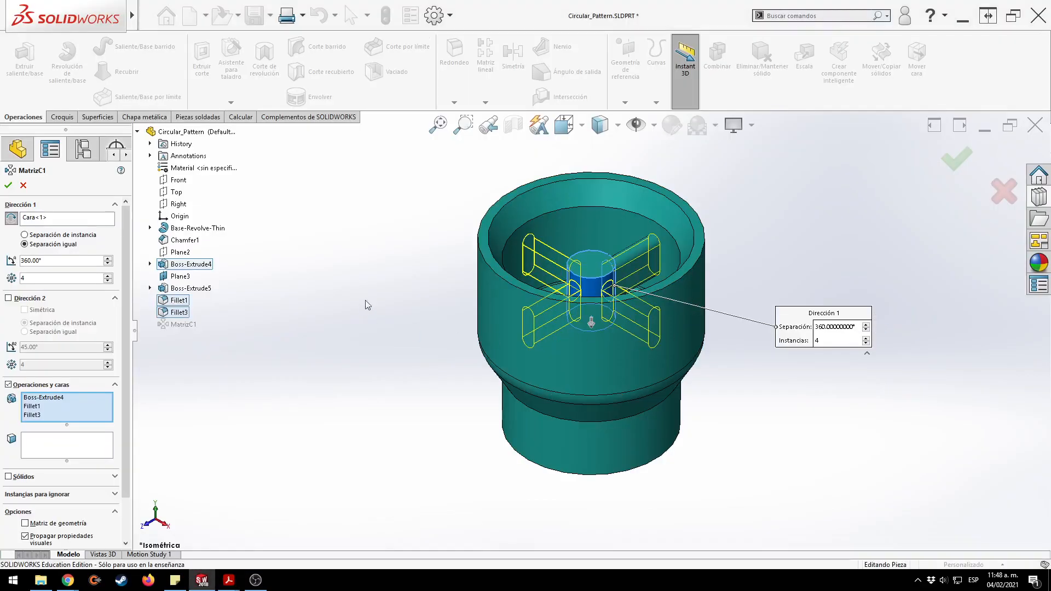
{"action": "left_click", "coordinate": [953, 162]}
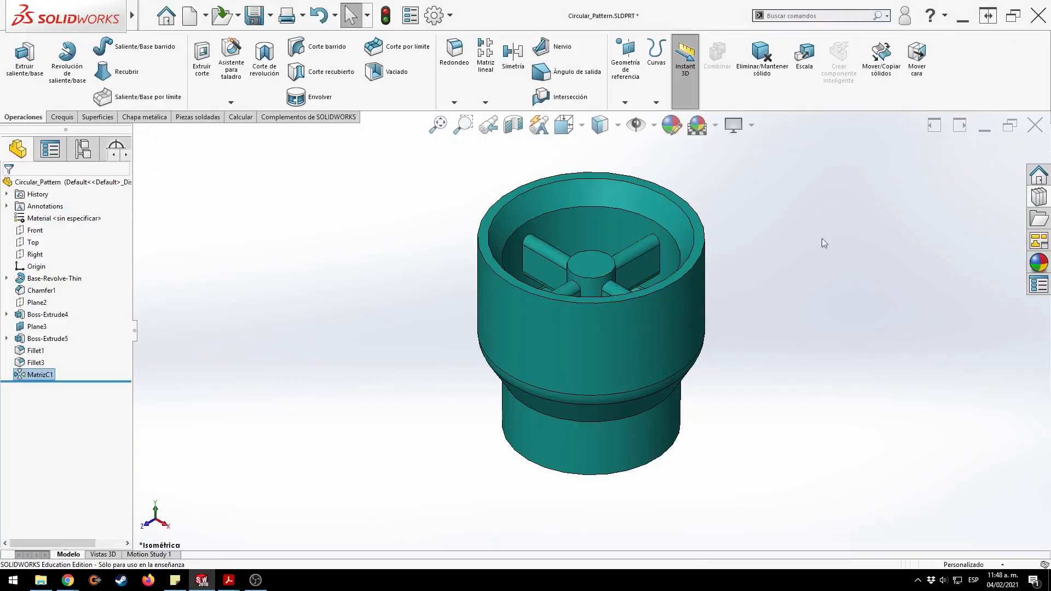
Reopen the circular pattern's definition to review its settings and cancel the edit.
{"action": "left_click", "coordinate": [855, 211]}
{"action": "left_click", "coordinate": [40, 375]}
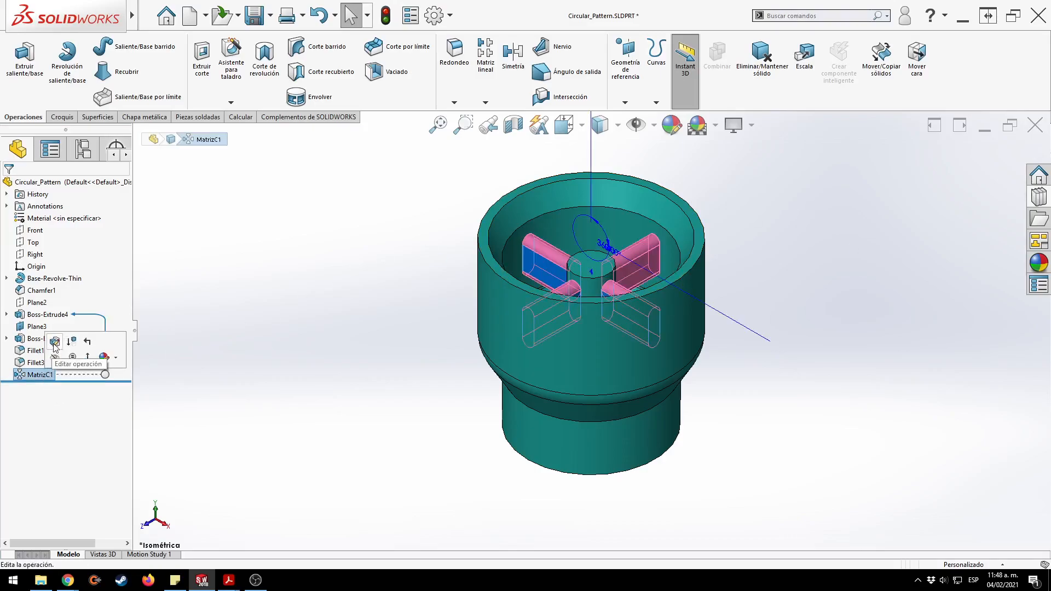
{"action": "left_click", "coordinate": [55, 341]}
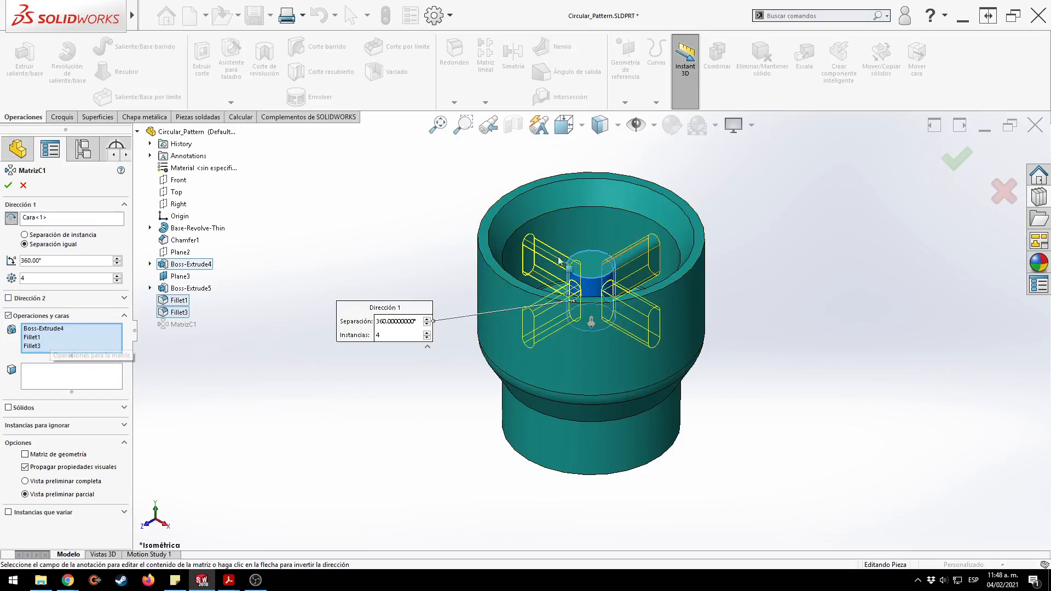
{"action": "left_click", "coordinate": [1005, 192]}
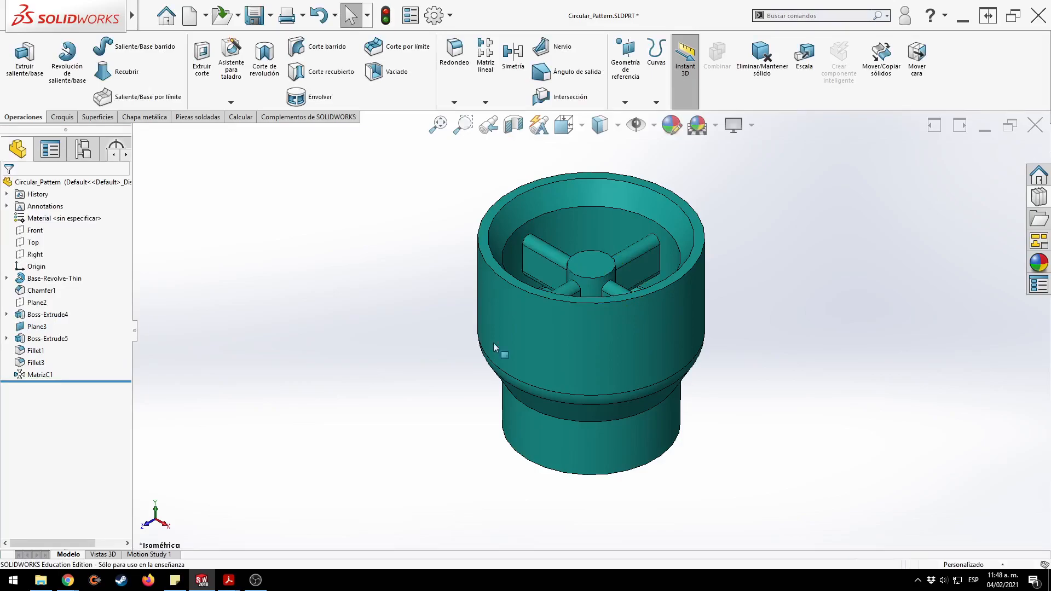
Enable the geometry pattern option in the circular pattern, accept it, and inspect the part from the top and front.
{"action": "left_click", "coordinate": [40, 374]}
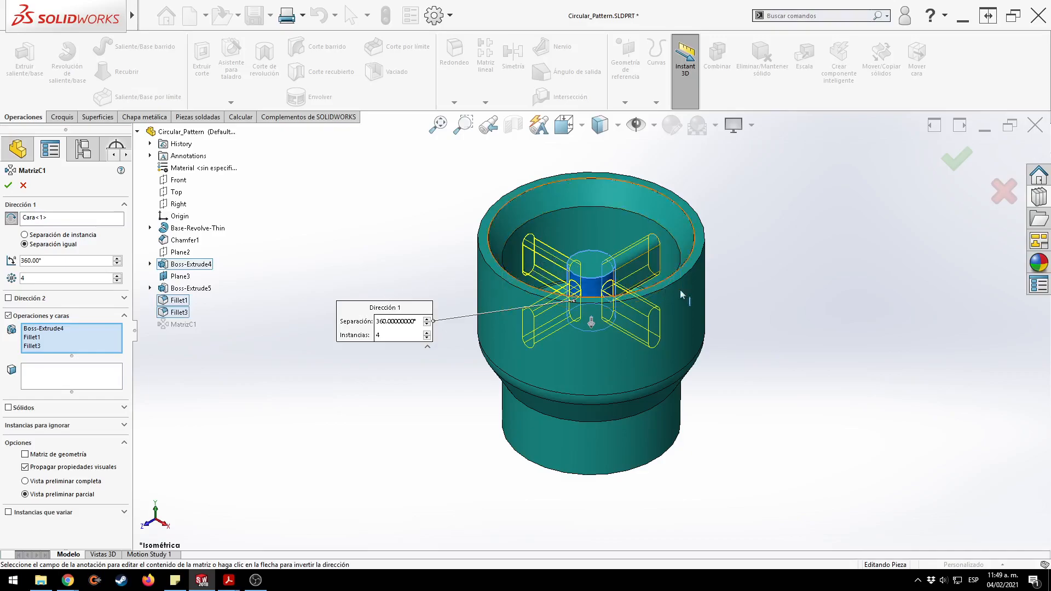
{"action": "left_click", "coordinate": [24, 455]}
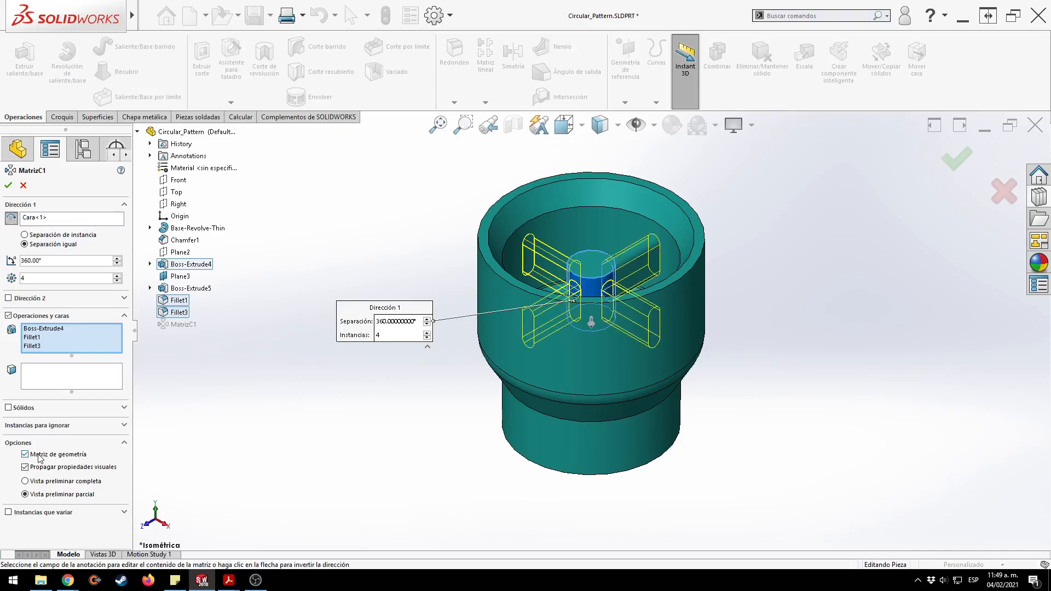
{"action": "left_click", "coordinate": [8, 186]}
{"action": "key", "text": "ctrl+5"}
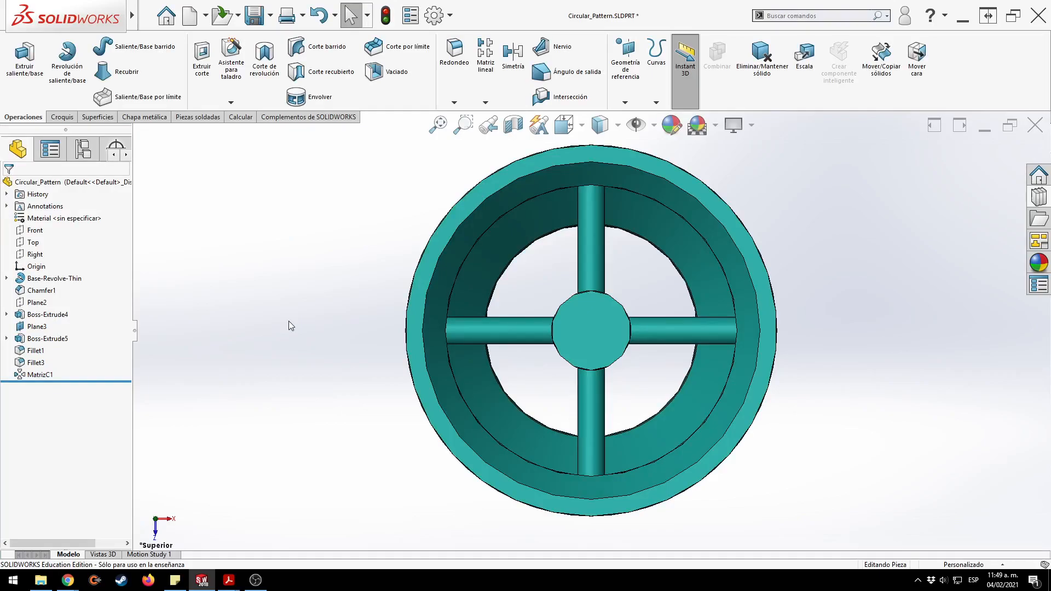
{"action": "key", "text": "ctrl+1"}
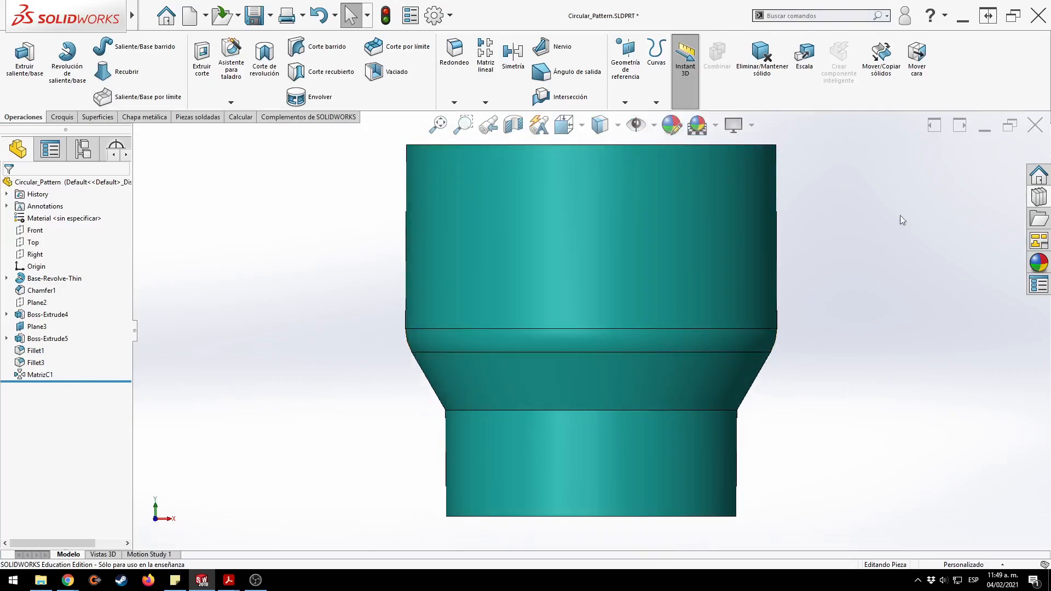
Close the Circular_Pattern part without saving and switch to the reference geometry slide in Adobe Acrobat Reader.
{"action": "left_click", "coordinate": [1030, 128]}
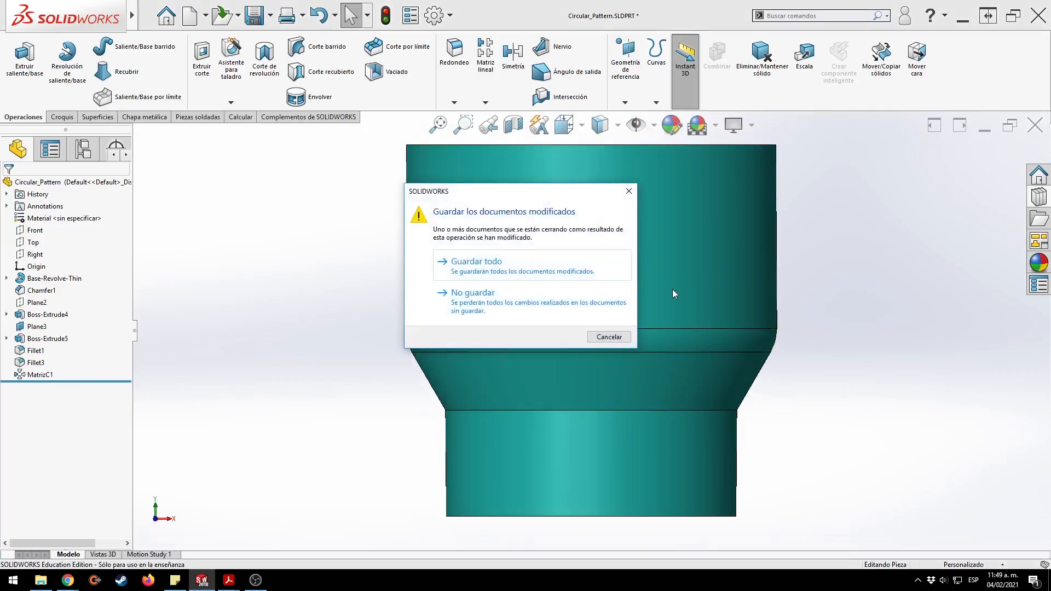
{"action": "left_click", "coordinate": [459, 313]}
{"action": "key", "text": "alt+Tab"}
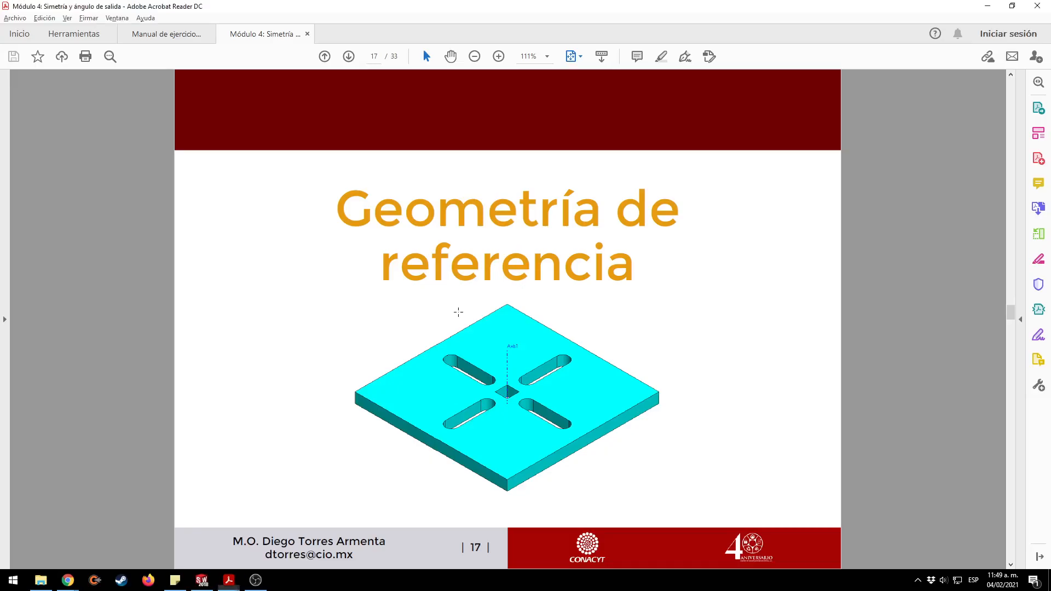
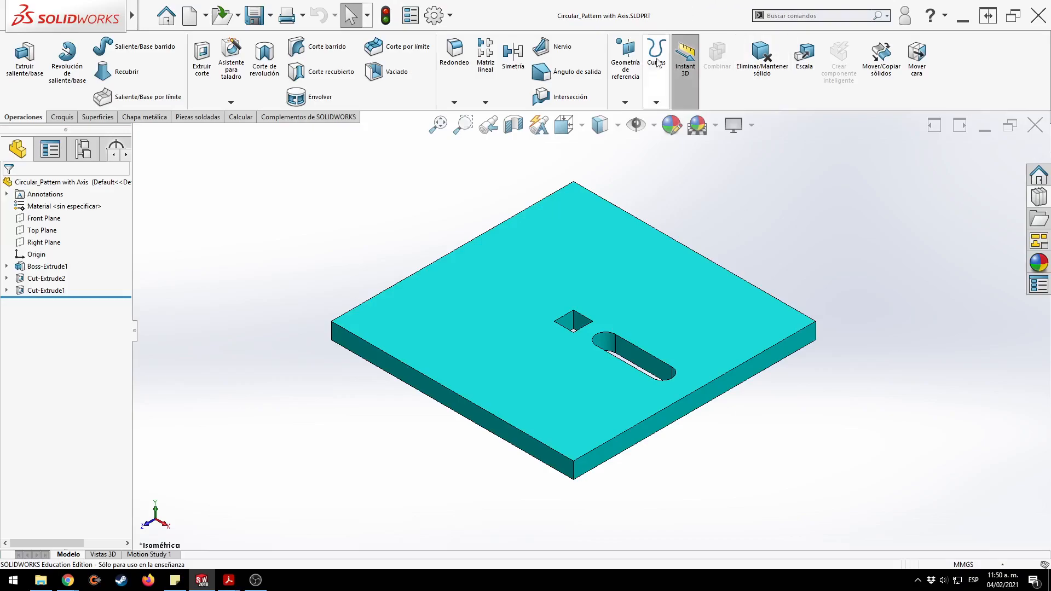
Create a reference axis along the vertical edge at the plate's nearest corner, keeping the Axis command pinned open.
{"action": "left_click", "coordinate": [631, 91]}
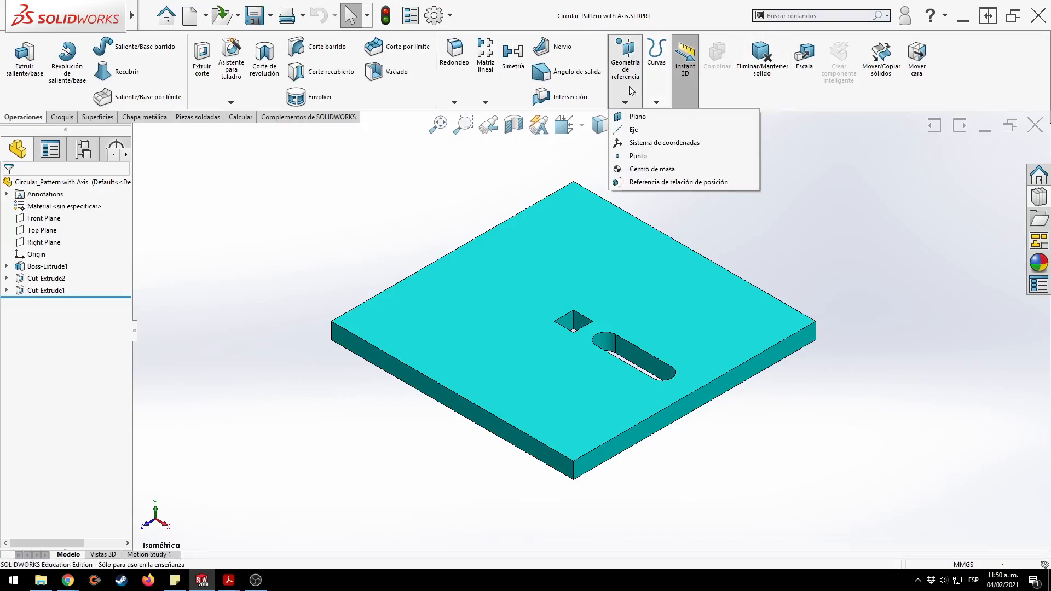
{"action": "left_click", "coordinate": [657, 132]}
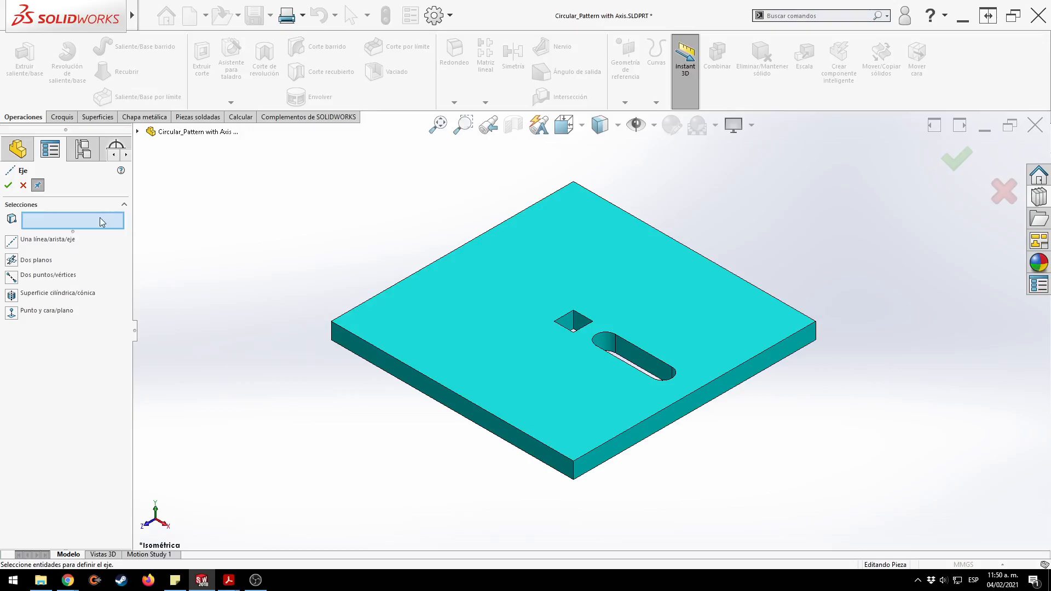
{"action": "left_click", "coordinate": [38, 186]}
{"action": "left_click", "coordinate": [572, 469]}
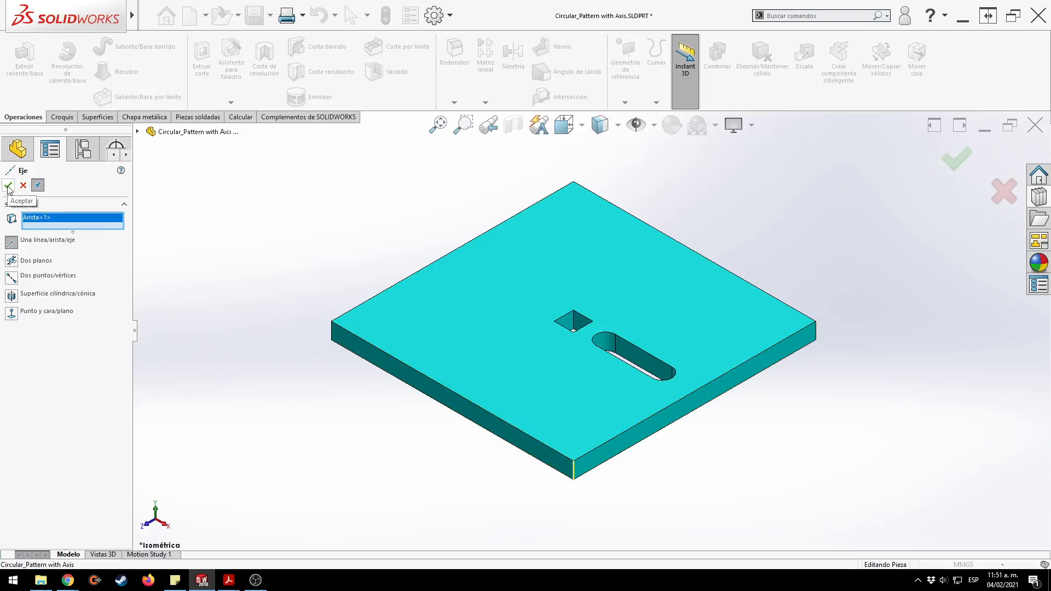
{"action": "key", "text": "Delete"}
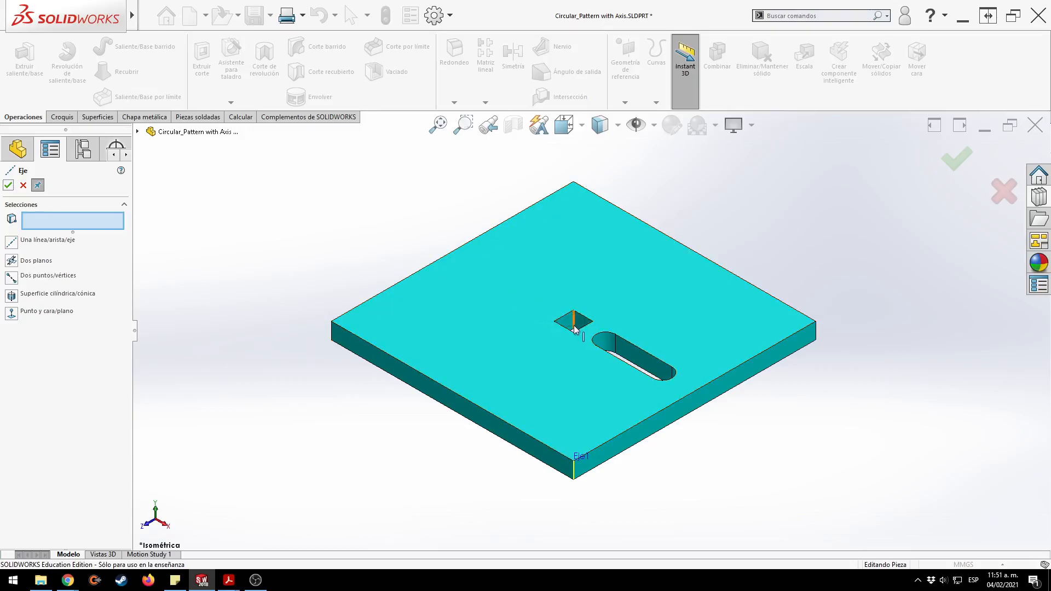
Create a reference axis at the intersection of the Right Plane and Front Plane, keeping the Axis command open.
{"action": "mouse_move", "coordinate": [538, 300]}
{"action": "middle_mouse_down"}
{"action": "mouse_move", "coordinate": [532, 381]}
{"action": "mouse_move", "coordinate": [539, 253]}
{"action": "mouse_move", "coordinate": [540, 285]}
{"action": "middle_mouse_up"}
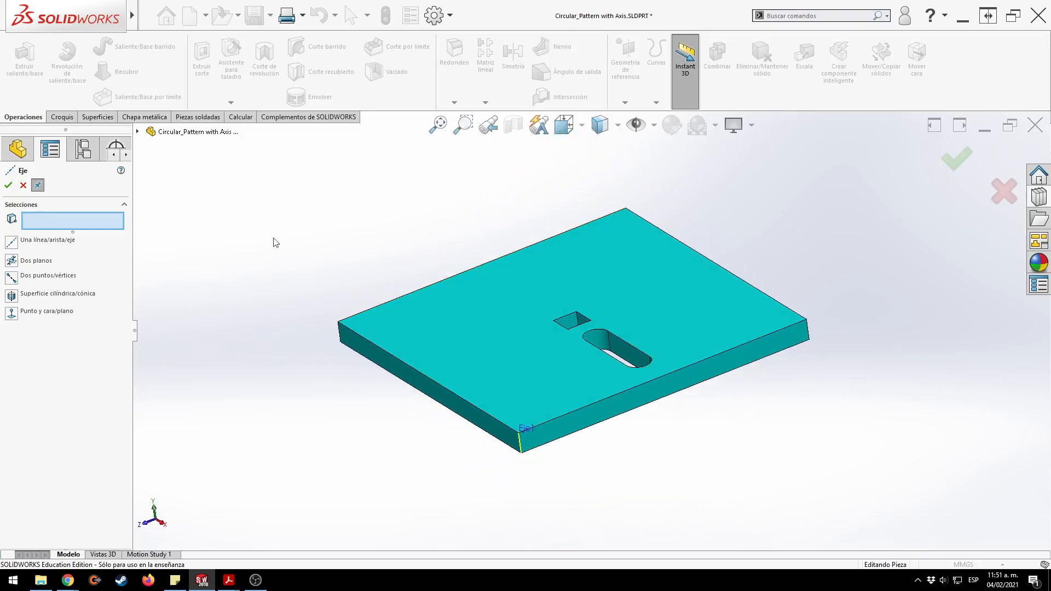
{"action": "left_click", "coordinate": [137, 132]}
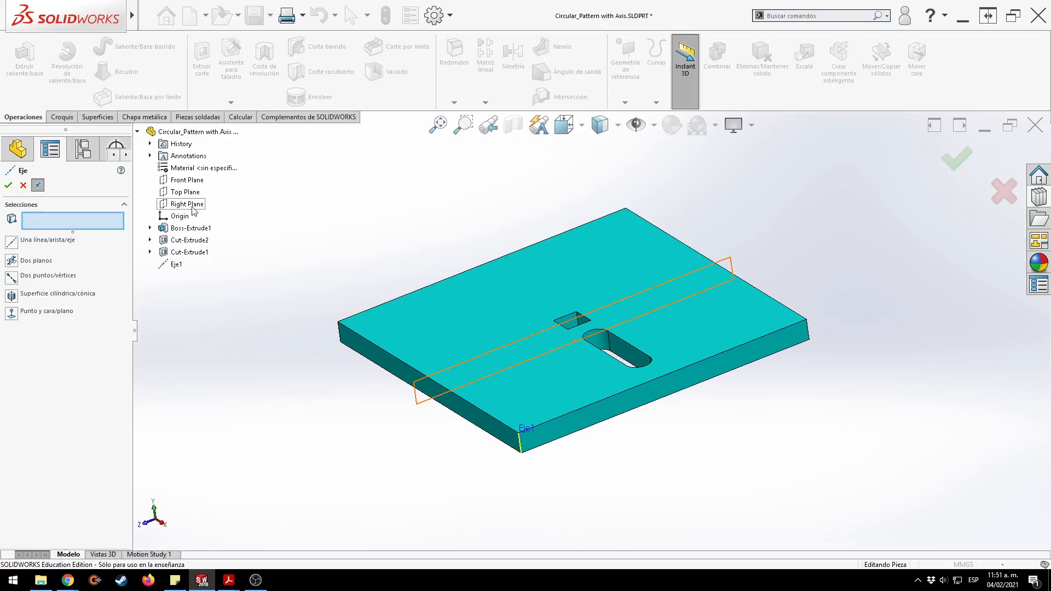
{"action": "left_click", "coordinate": [192, 206]}
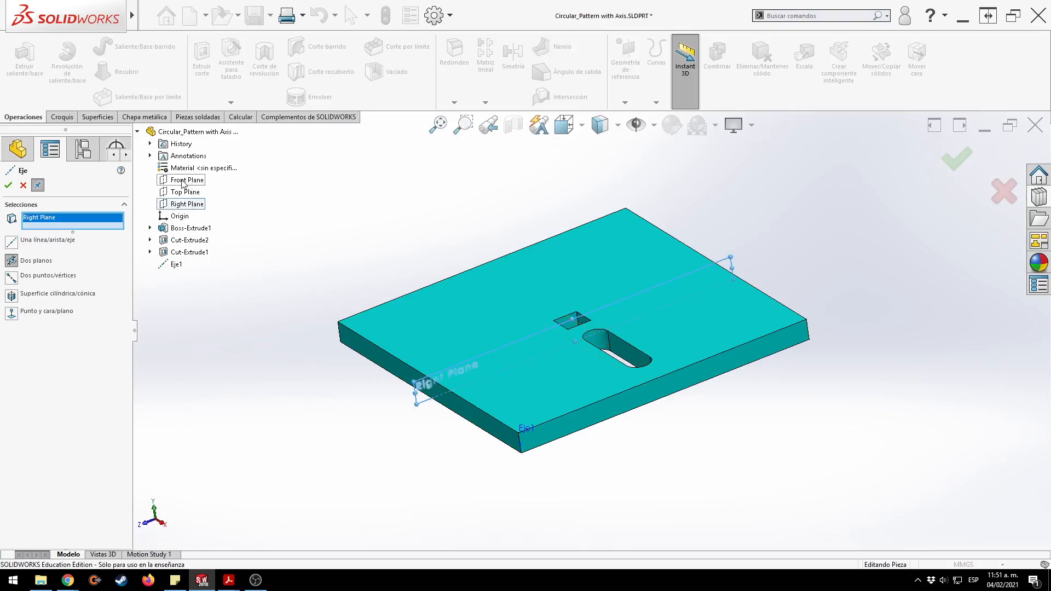
{"action": "left_click", "coordinate": [183, 182]}
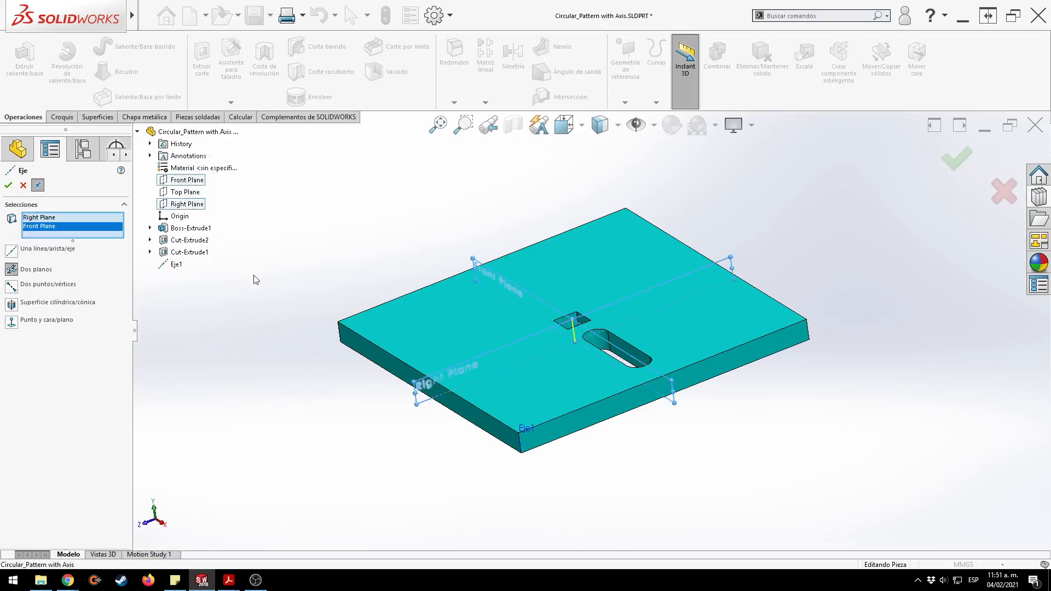
{"action": "middle_click_drag", "start_coordinate": [270, 263], "coordinate": [296, 232]}
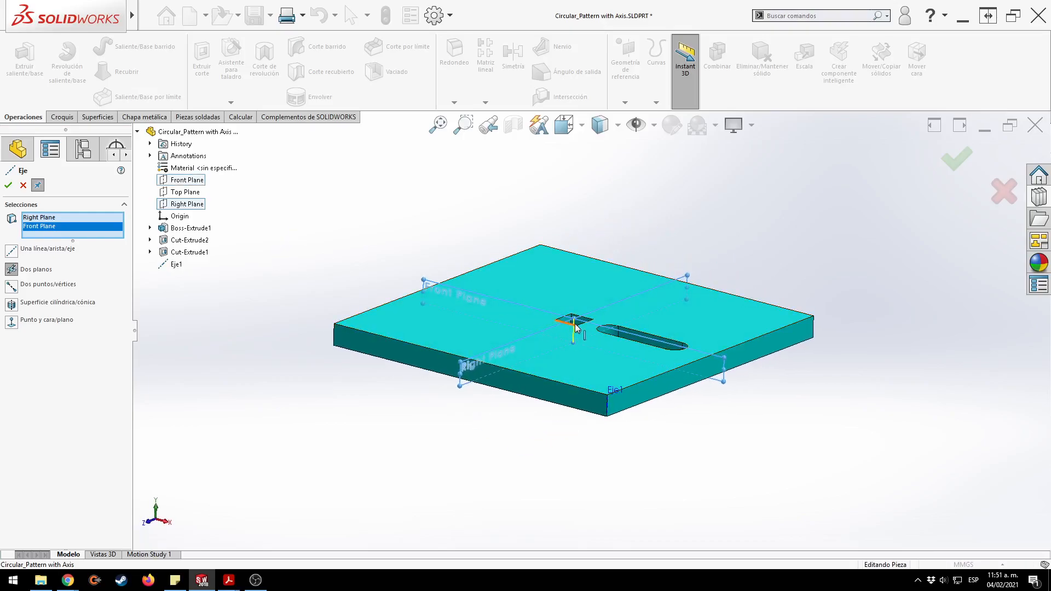
{"action": "middle_click_drag", "start_coordinate": [588, 318], "coordinate": [569, 332]}
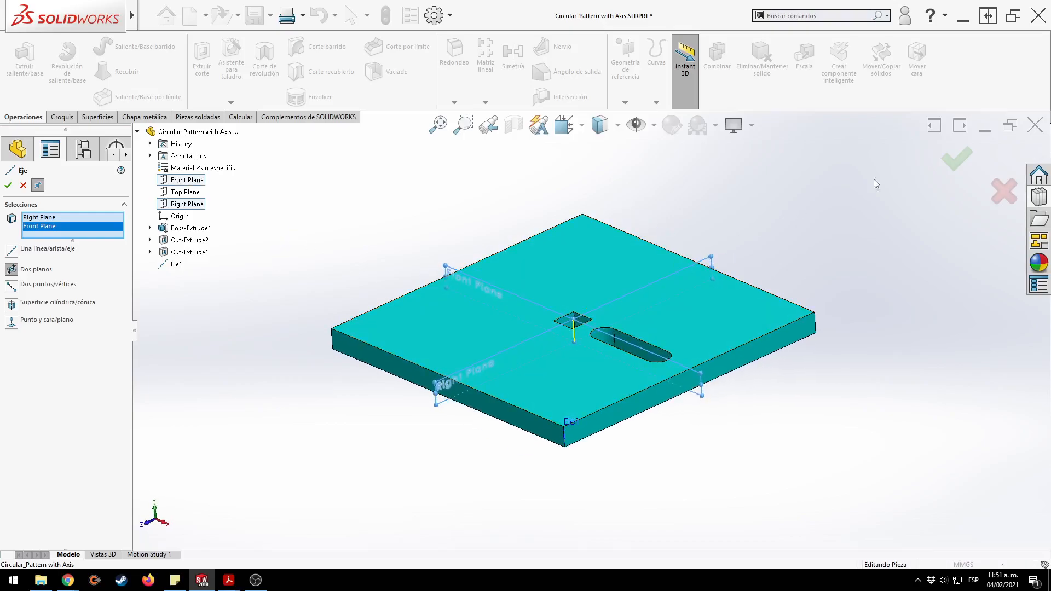
{"action": "left_click", "coordinate": [954, 162]}
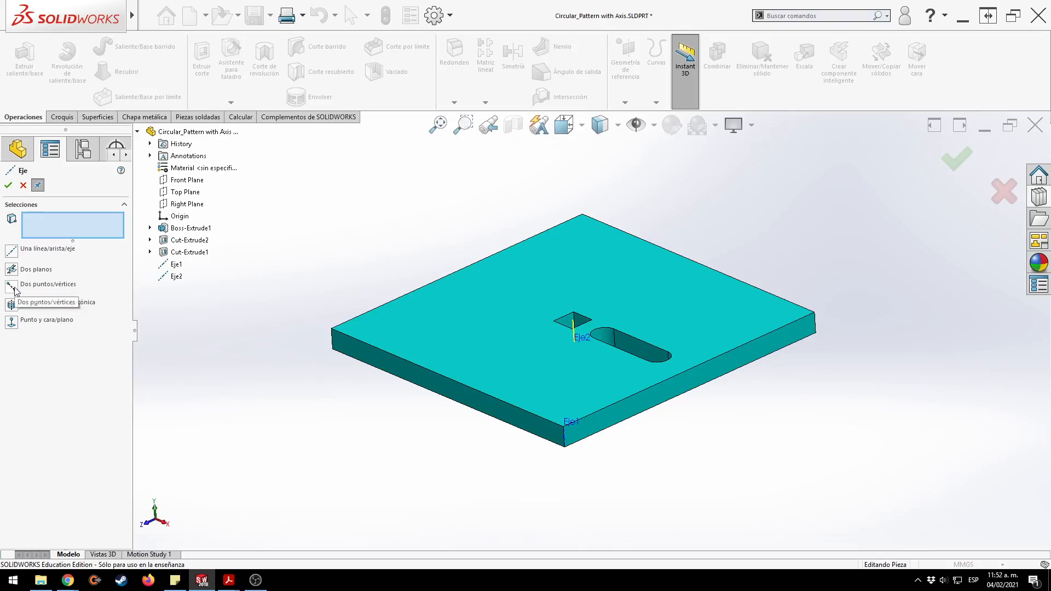
Create a diagonal reference axis through an upper corner vertex of the plate and the lower vertex of the opposite corner.
{"action": "left_click", "coordinate": [331, 329]}
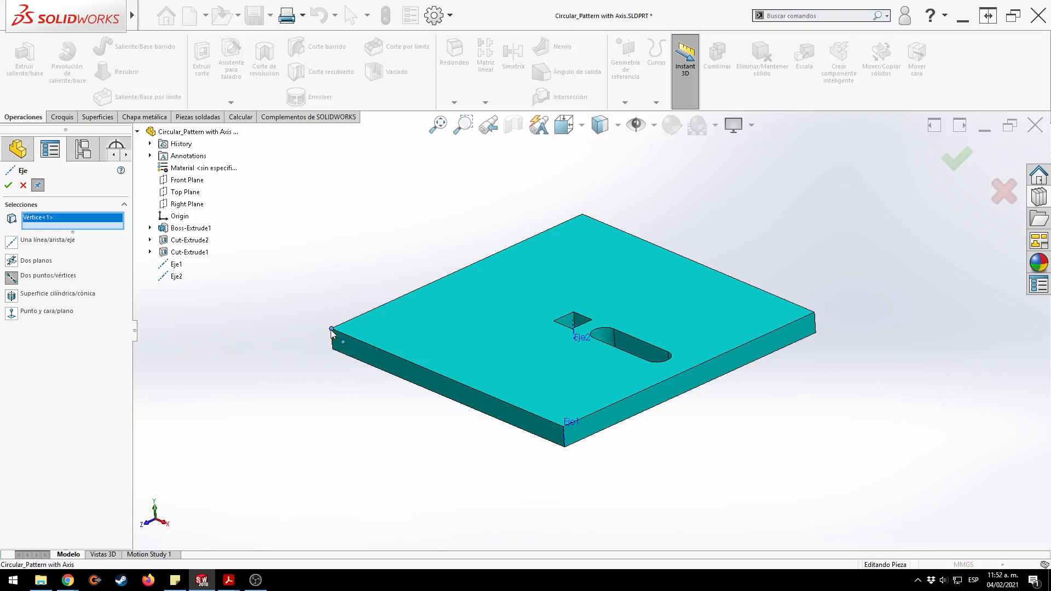
{"action": "left_click", "coordinate": [816, 332]}
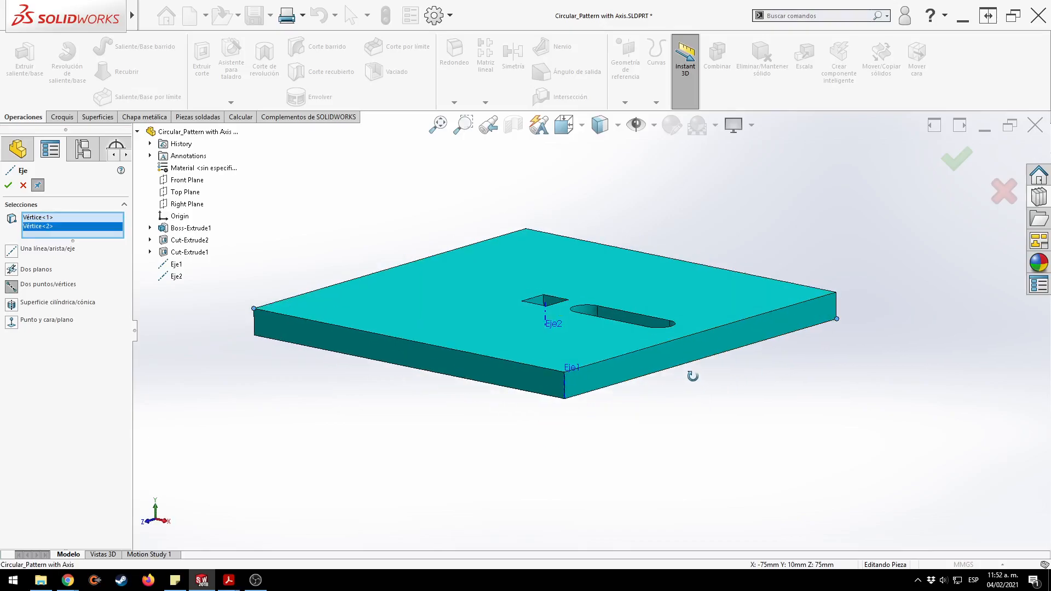
{"action": "middle_click_drag", "start_coordinate": [727, 380], "coordinate": [684, 351]}
{"action": "left_click", "coordinate": [949, 168]}
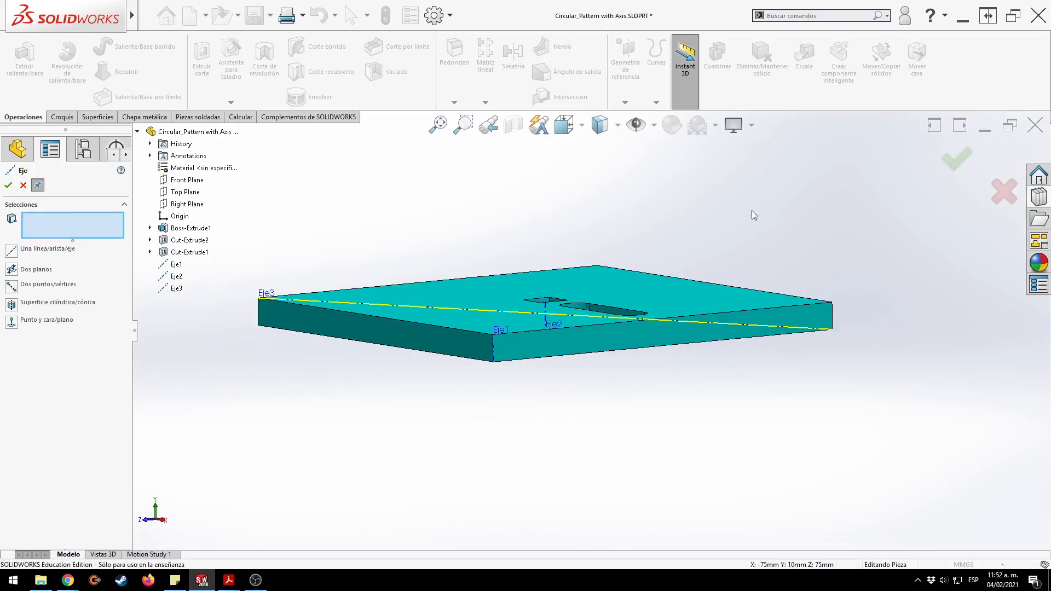
{"action": "middle_click_drag", "start_coordinate": [753, 223], "coordinate": [759, 246]}
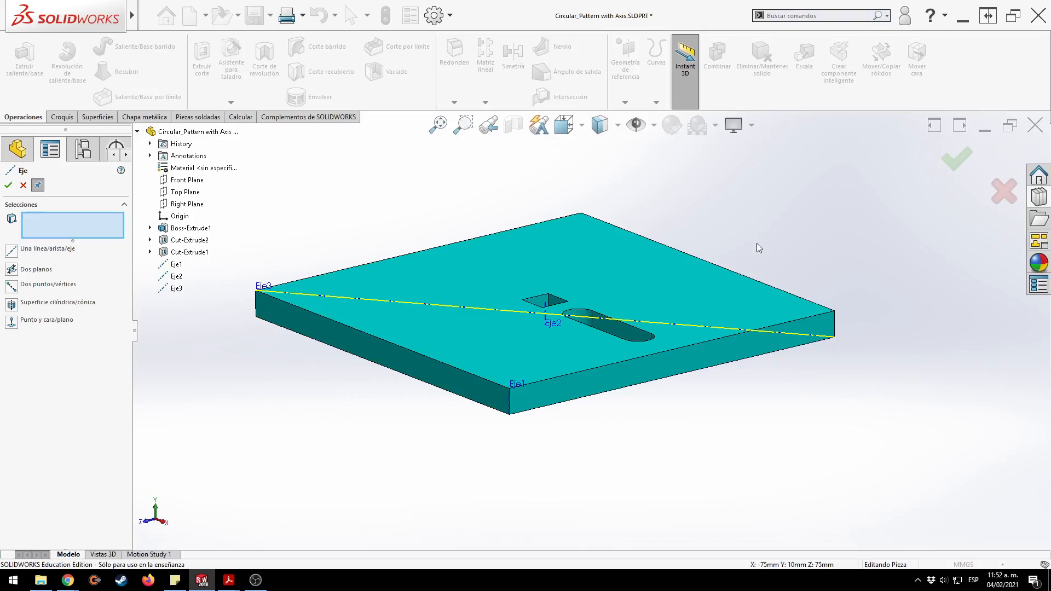
{"action": "mouse_move", "coordinate": [757, 244]}
{"action": "middle_mouse_down"}
{"action": "mouse_move", "coordinate": [746, 263]}
{"action": "mouse_move", "coordinate": [760, 232]}
{"action": "mouse_move", "coordinate": [743, 290]}
{"action": "middle_mouse_up"}
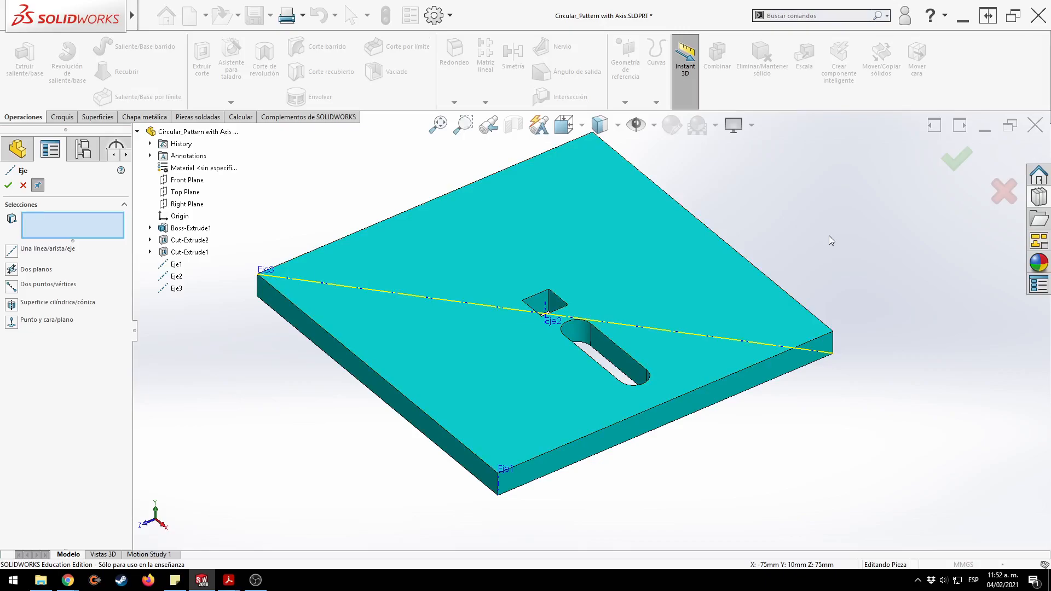
Create a reference axis through the cylindrical face at the slot's outer end and close the Axis command.
{"action": "middle_click_drag", "start_coordinate": [594, 337], "coordinate": [678, 365]}
{"action": "scroll", "coordinate": [669, 322], "scroll_direction": "down", "scroll_amount": 3}
{"action": "scroll", "coordinate": [668, 320], "scroll_direction": "down", "scroll_amount": 1}
{"action": "left_click", "coordinate": [668, 300]}
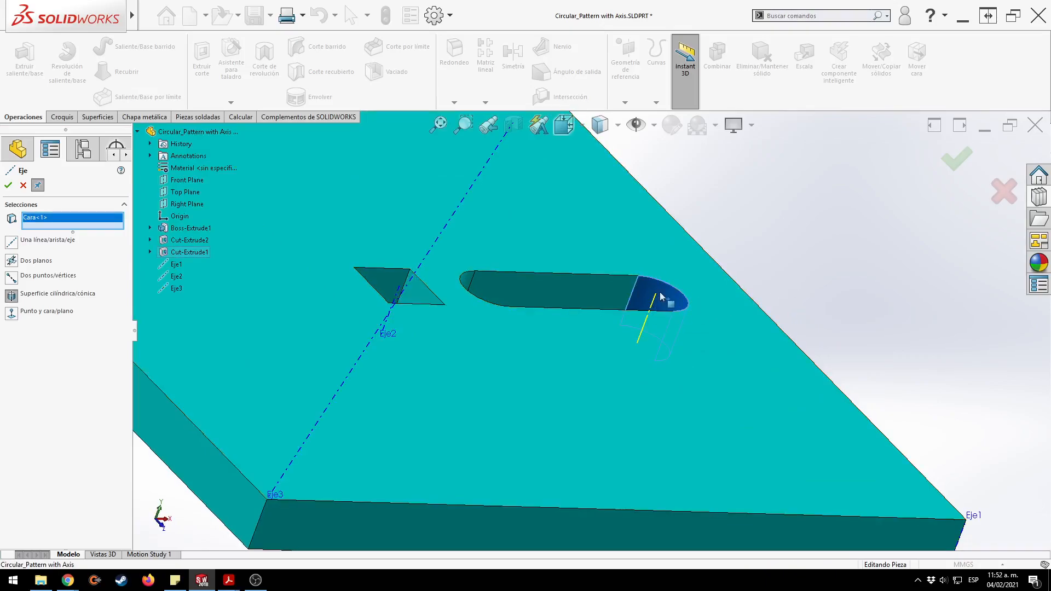
{"action": "scroll", "coordinate": [649, 319], "scroll_direction": "up", "scroll_amount": 2}
{"action": "left_click", "coordinate": [944, 172]}
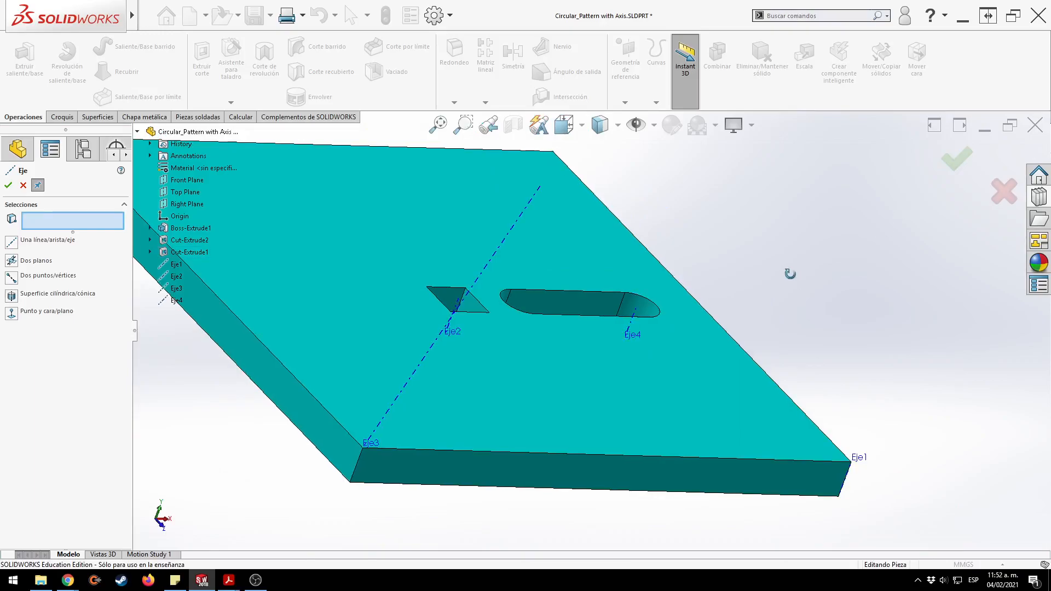
{"action": "middle_click_drag", "start_coordinate": [788, 272], "coordinate": [755, 253]}
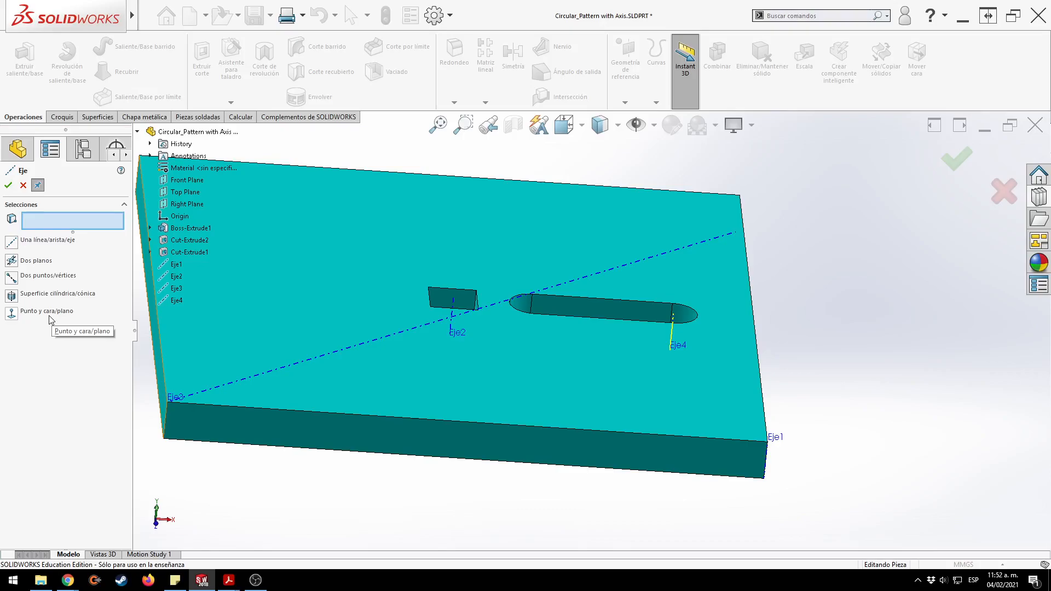
{"action": "scroll", "coordinate": [463, 219], "scroll_direction": "up", "scroll_amount": 1}
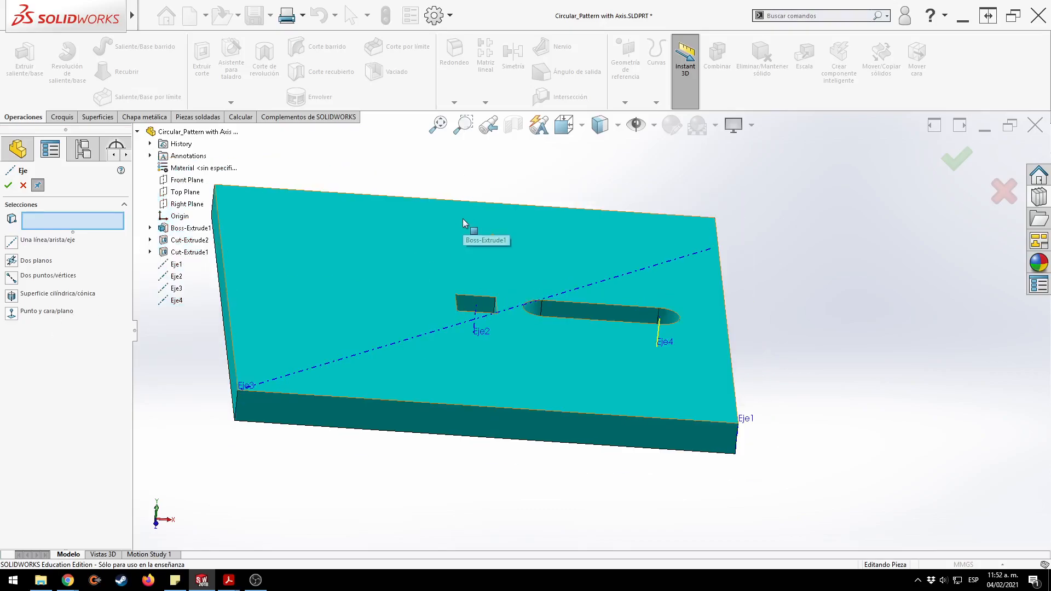
{"action": "left_click", "coordinate": [957, 159]}
{"action": "left_click", "coordinate": [588, 288]}
{"action": "left_click", "coordinate": [23, 186]}
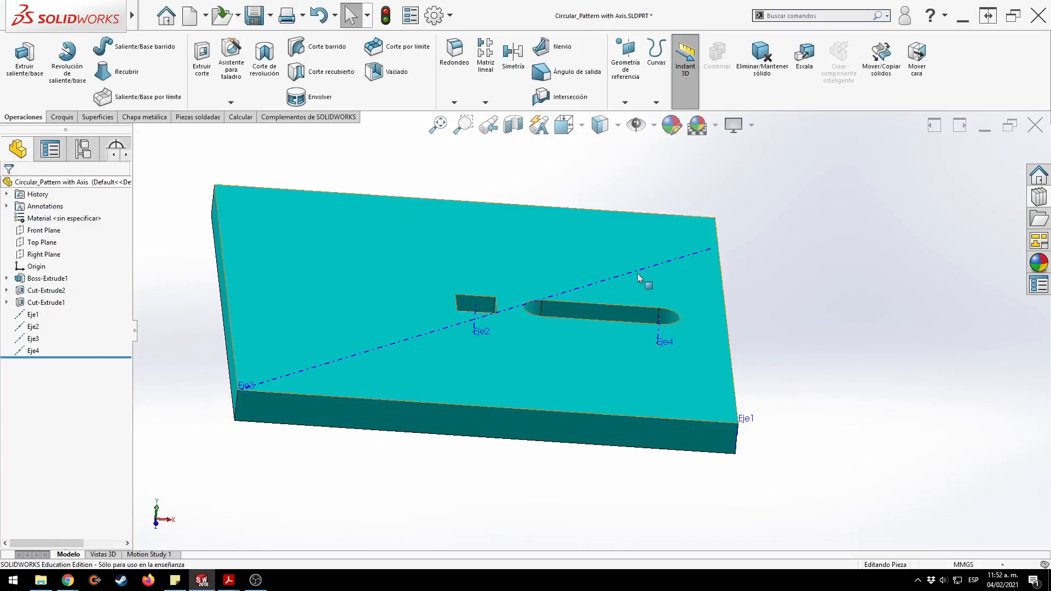
Sketch a single point on the plate's upper face at about X -51, Y 54 mm and exit the sketch.
{"action": "scroll", "coordinate": [761, 269], "scroll_direction": "up", "scroll_amount": 1}
{"action": "middle_click_drag", "start_coordinate": [443, 412], "coordinate": [429, 294]}
{"action": "left_click", "coordinate": [428, 286]}
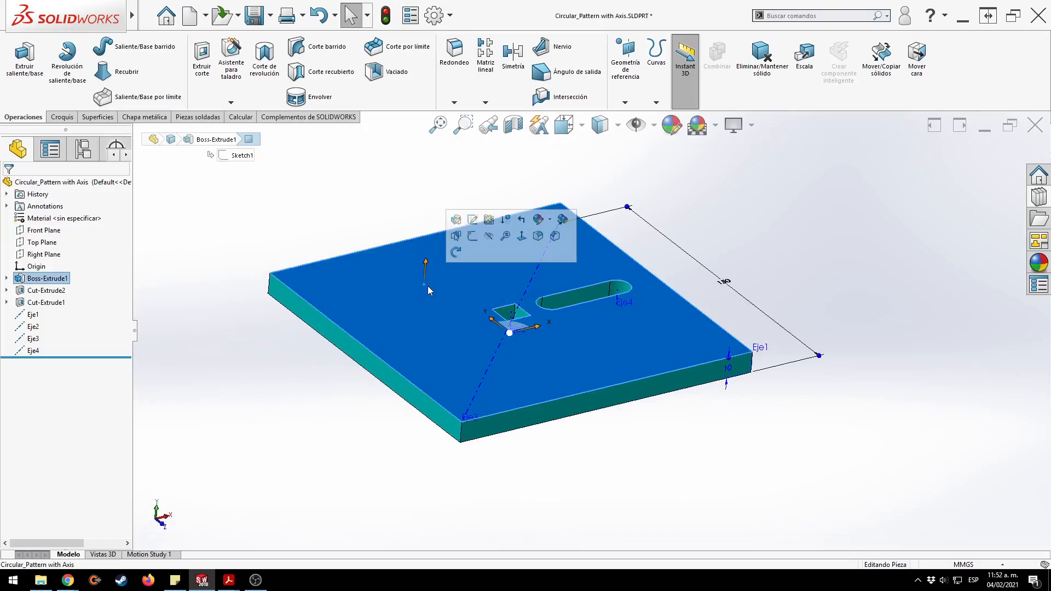
{"action": "left_click", "coordinate": [472, 236]}
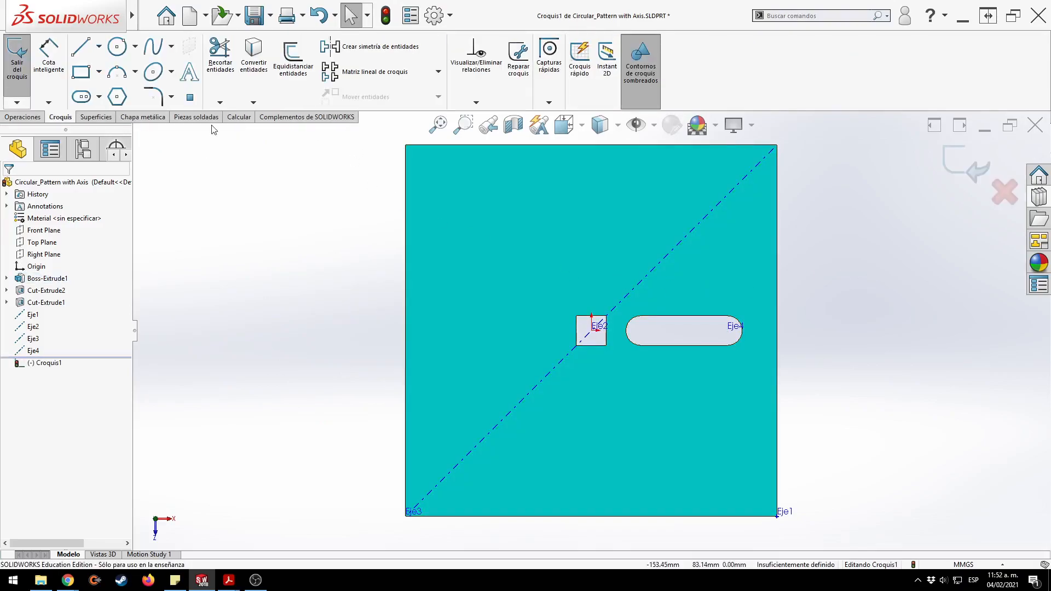
{"action": "left_click", "coordinate": [190, 97]}
{"action": "left_click", "coordinate": [464, 198]}
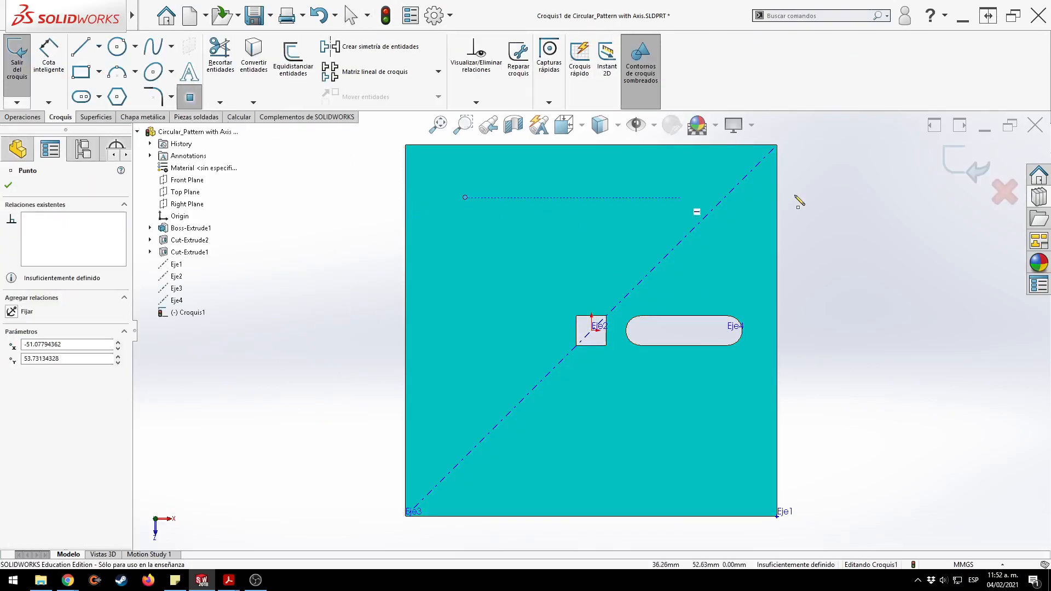
{"action": "left_click", "coordinate": [966, 164]}
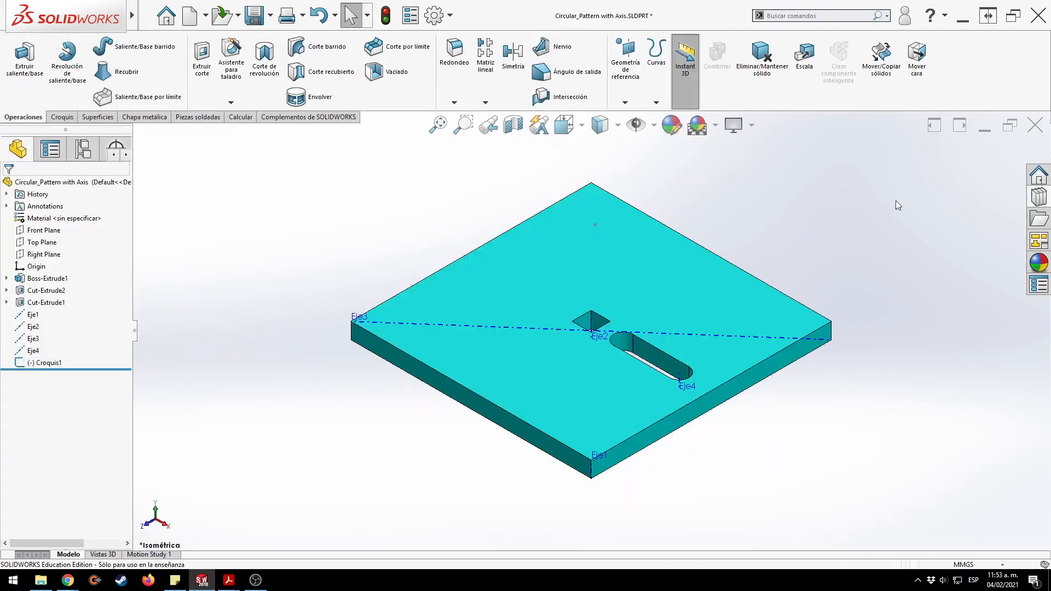
Create a reference axis through the sketched point and perpendicular to the plate's underside, using the point and face/plane option.
{"action": "left_click", "coordinate": [594, 223]}
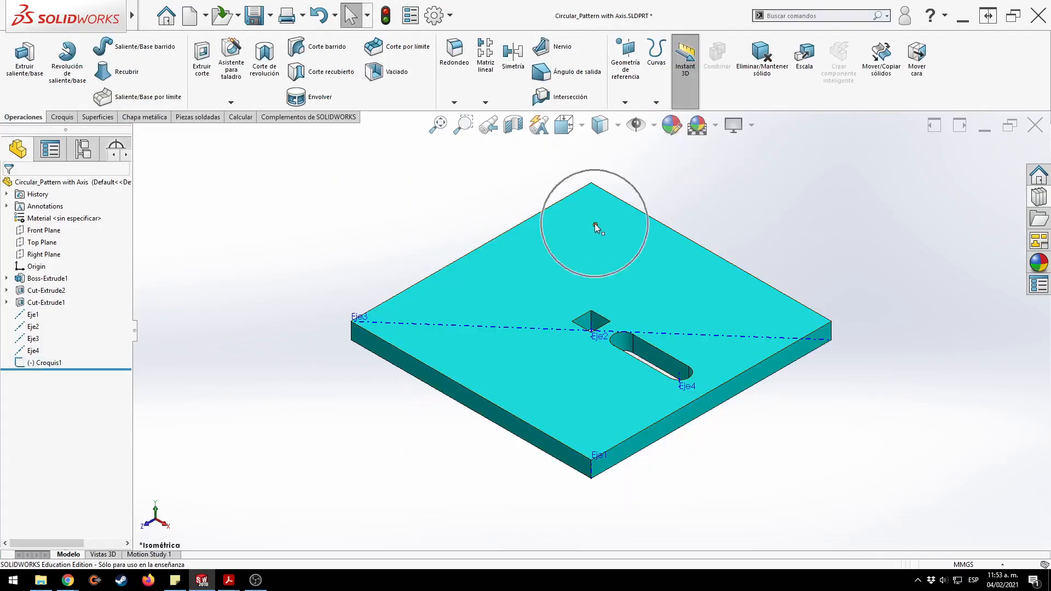
{"action": "key", "text": "s"}
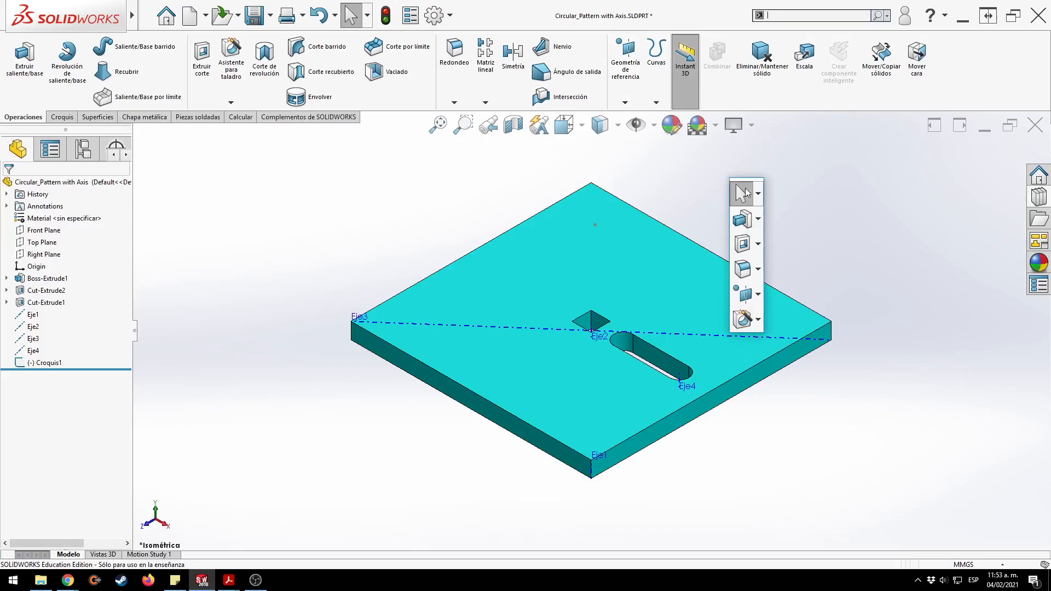
{"action": "left_click", "coordinate": [758, 294]}
{"action": "left_click", "coordinate": [771, 328]}
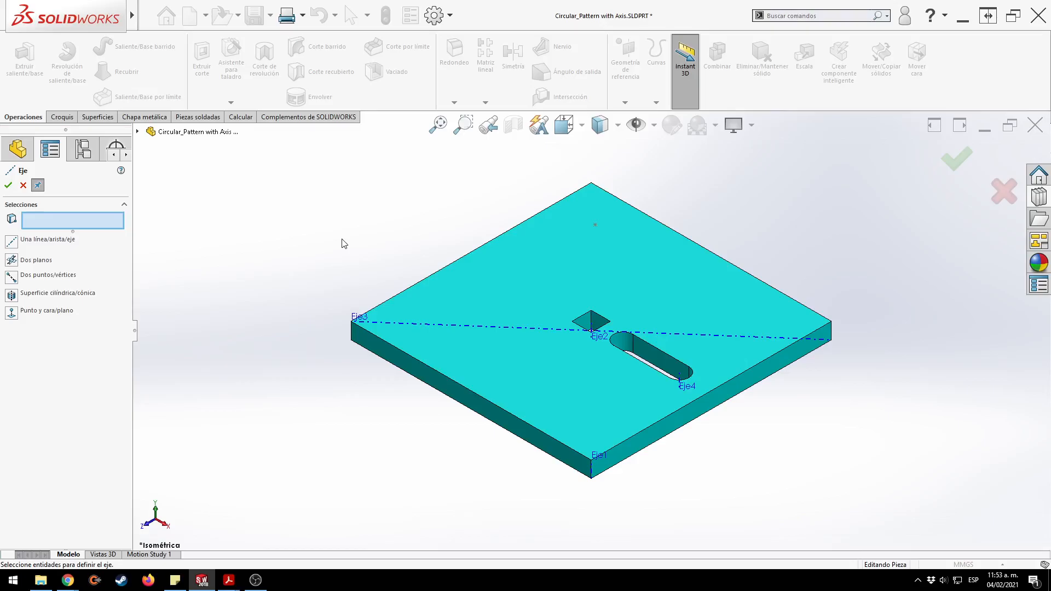
{"action": "middle_click_drag", "start_coordinate": [357, 399], "coordinate": [479, 359]}
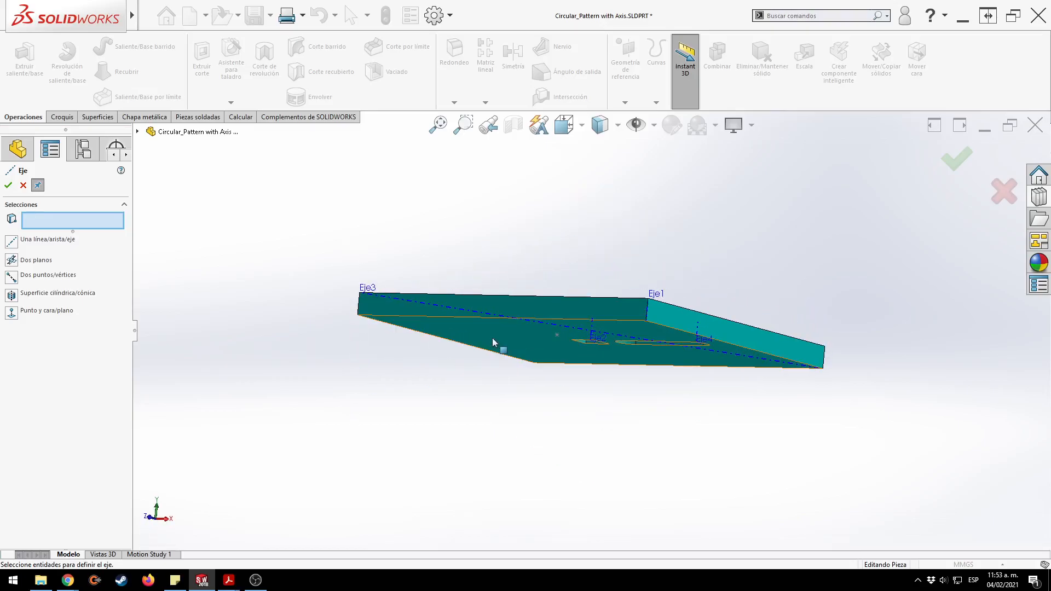
{"action": "left_click", "coordinate": [493, 339]}
{"action": "middle_click_drag", "start_coordinate": [633, 260], "coordinate": [625, 281]}
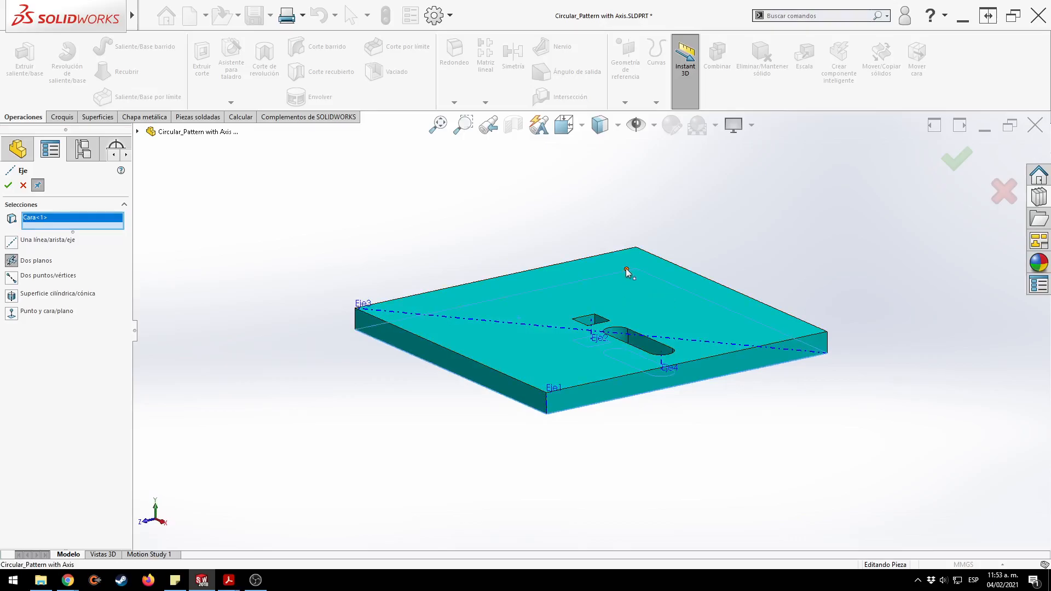
{"action": "left_click", "coordinate": [627, 270]}
{"action": "mouse_move", "coordinate": [748, 245]}
{"action": "middle_mouse_down"}
{"action": "mouse_move", "coordinate": [741, 277]}
{"action": "mouse_move", "coordinate": [705, 251]}
{"action": "middle_mouse_up"}
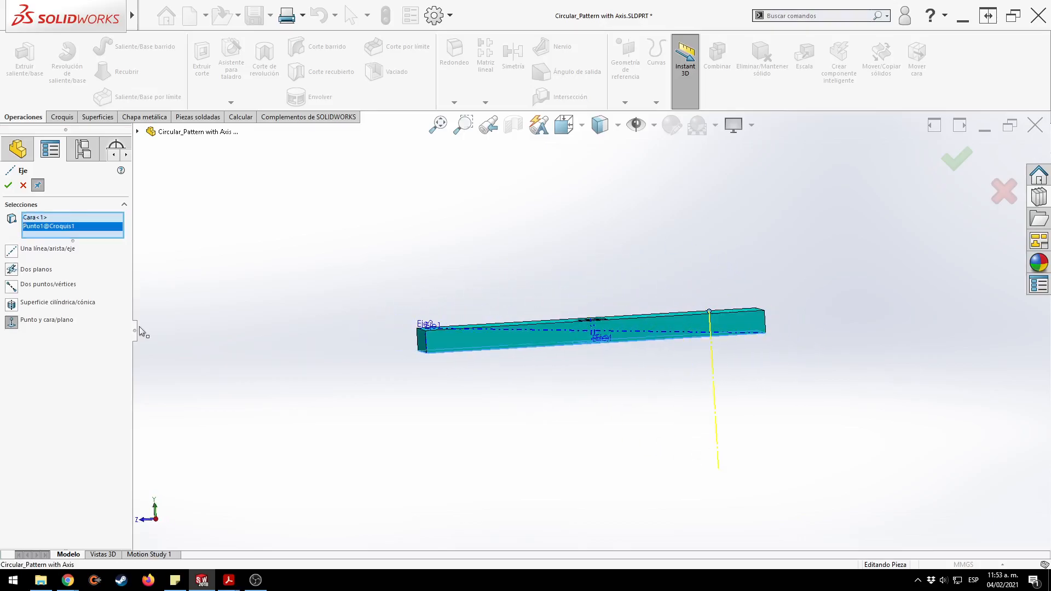
{"action": "left_click", "coordinate": [11, 323]}
{"action": "middle_click_drag", "start_coordinate": [312, 239], "coordinate": [337, 279]}
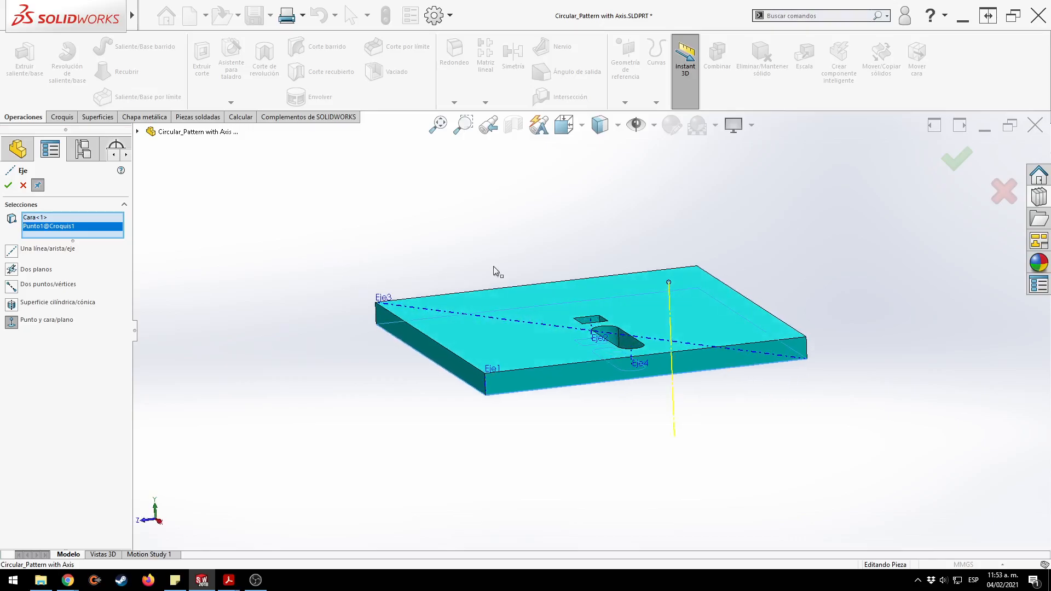
{"action": "left_click", "coordinate": [954, 163]}
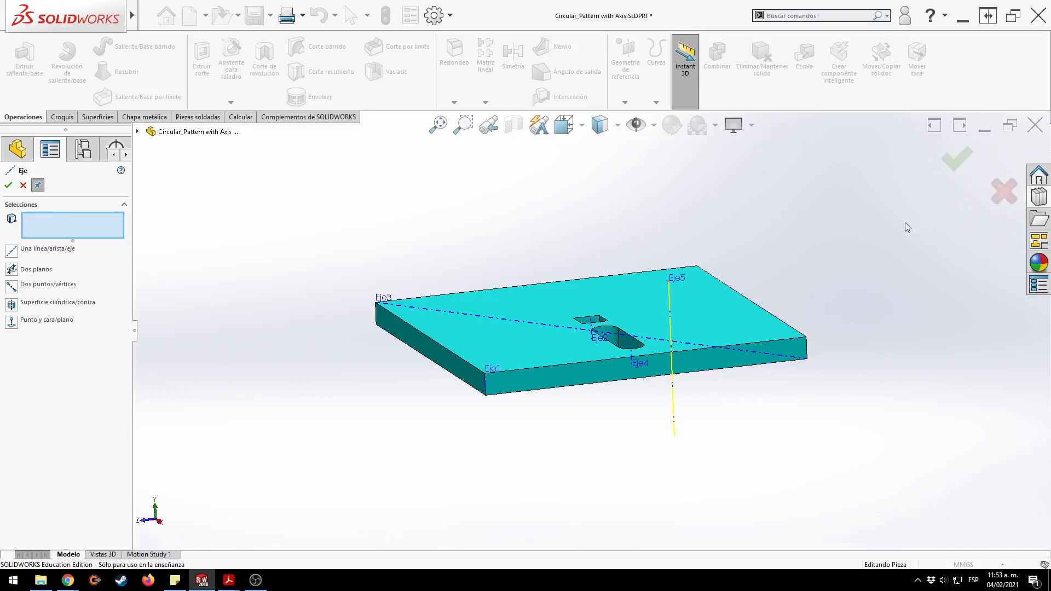
Create a reference axis through a corner vertex of the square hole, perpendicular to the side face nearest the slot's outer end, and close the Axis command.
{"action": "left_click", "coordinate": [592, 370]}
{"action": "middle_click_drag", "start_coordinate": [559, 337], "coordinate": [579, 320]}
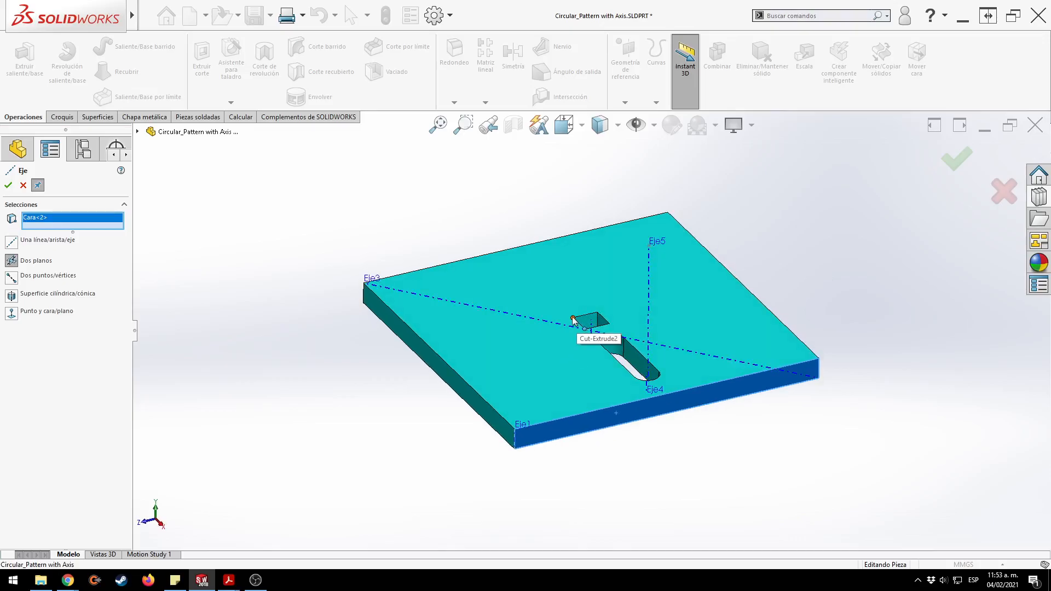
{"action": "left_click", "coordinate": [573, 319]}
{"action": "left_click", "coordinate": [957, 158]}
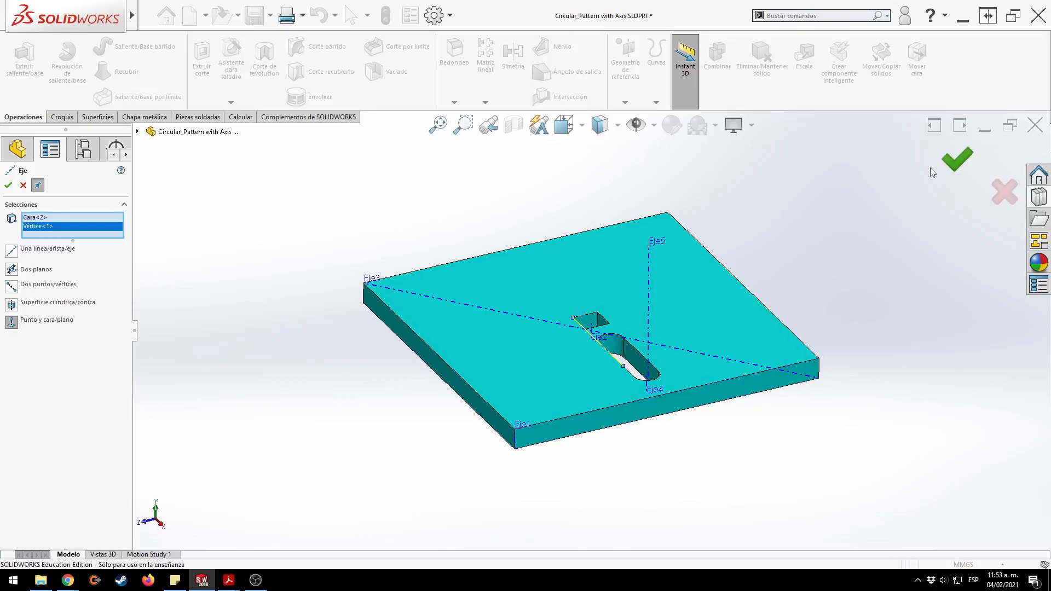
{"action": "left_click", "coordinate": [1003, 191]}
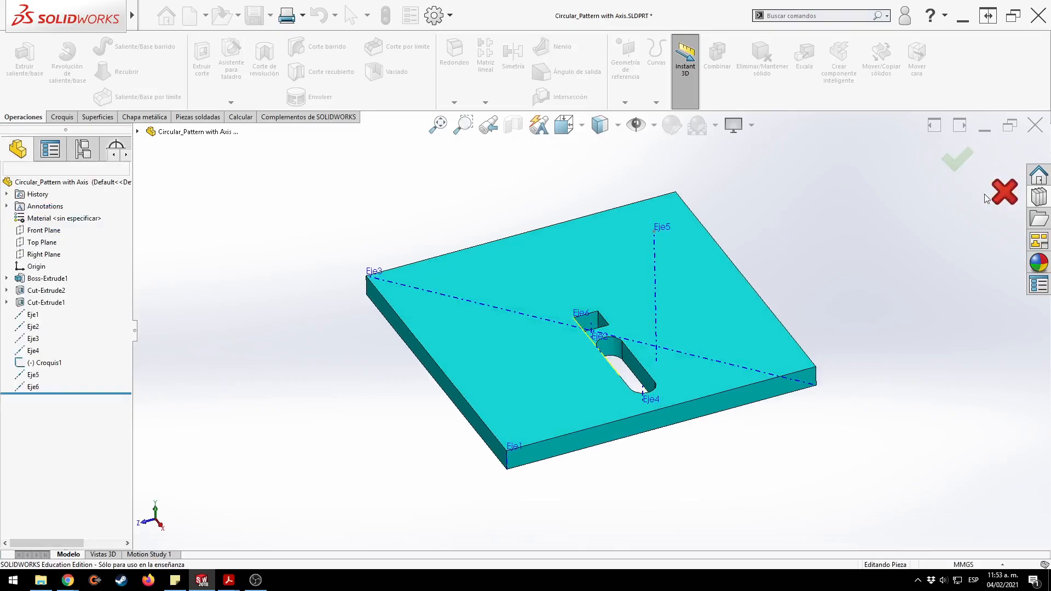
{"action": "middle_click_drag", "start_coordinate": [848, 274], "coordinate": [841, 238]}
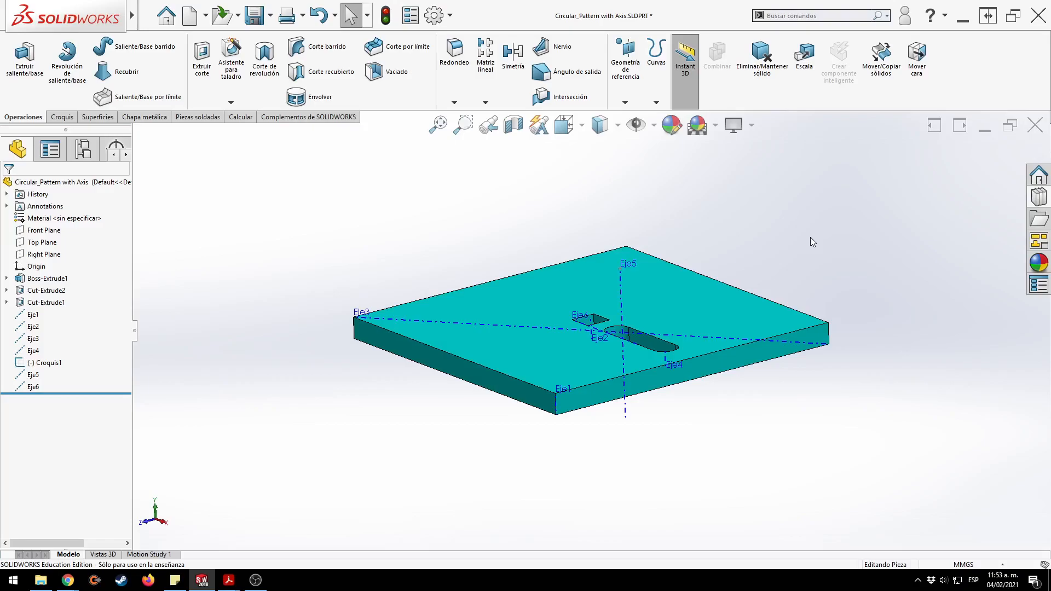
{"action": "middle_click_drag", "start_coordinate": [783, 244], "coordinate": [675, 316]}
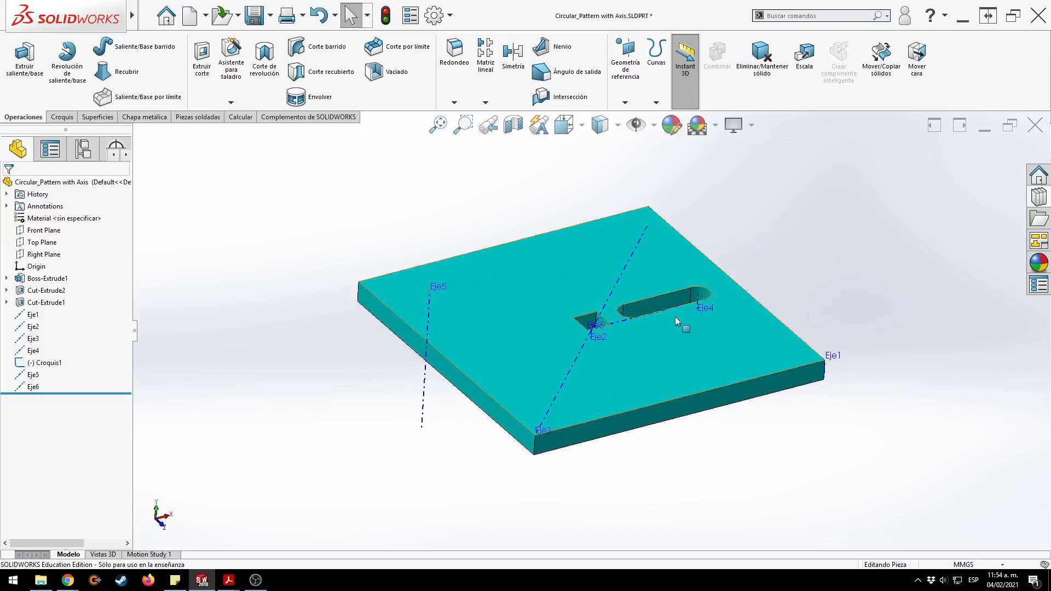
{"action": "scroll", "coordinate": [670, 317], "scroll_direction": "down", "scroll_amount": 5}
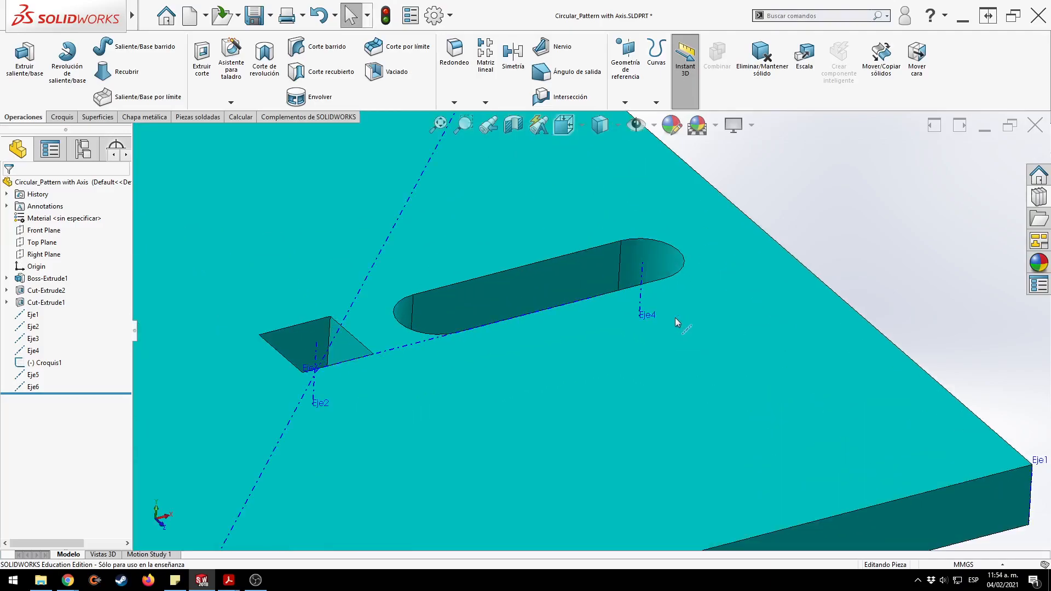
Lengthen the axis through the slot's outer end so it extends well above and below the plate.
{"action": "left_click", "coordinate": [641, 282]}
{"action": "scroll", "coordinate": [693, 292], "scroll_direction": "up", "scroll_amount": 8}
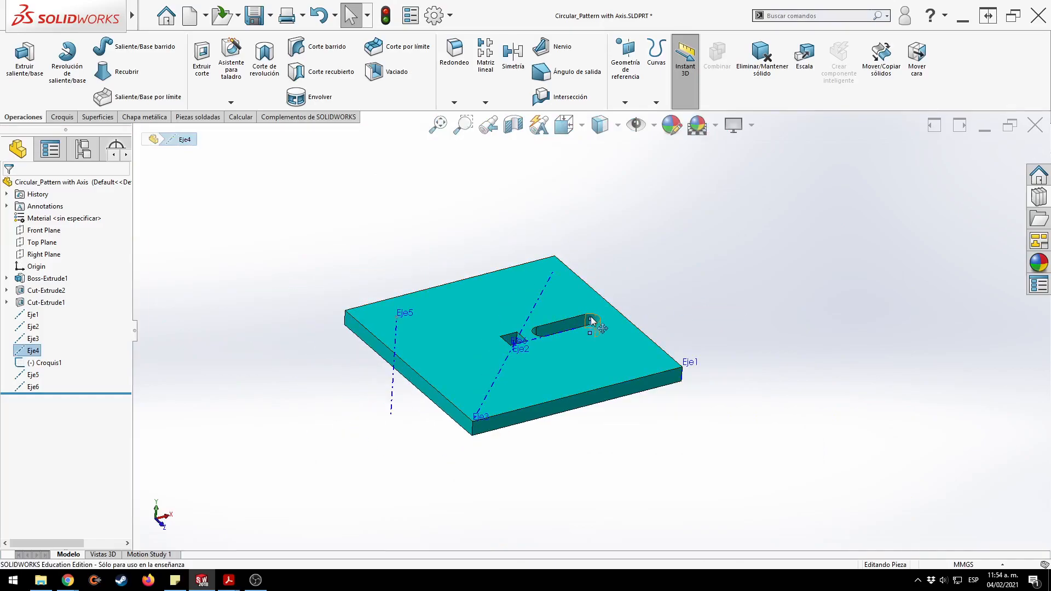
{"action": "left_click_drag", "start_coordinate": [591, 320], "coordinate": [597, 208]}
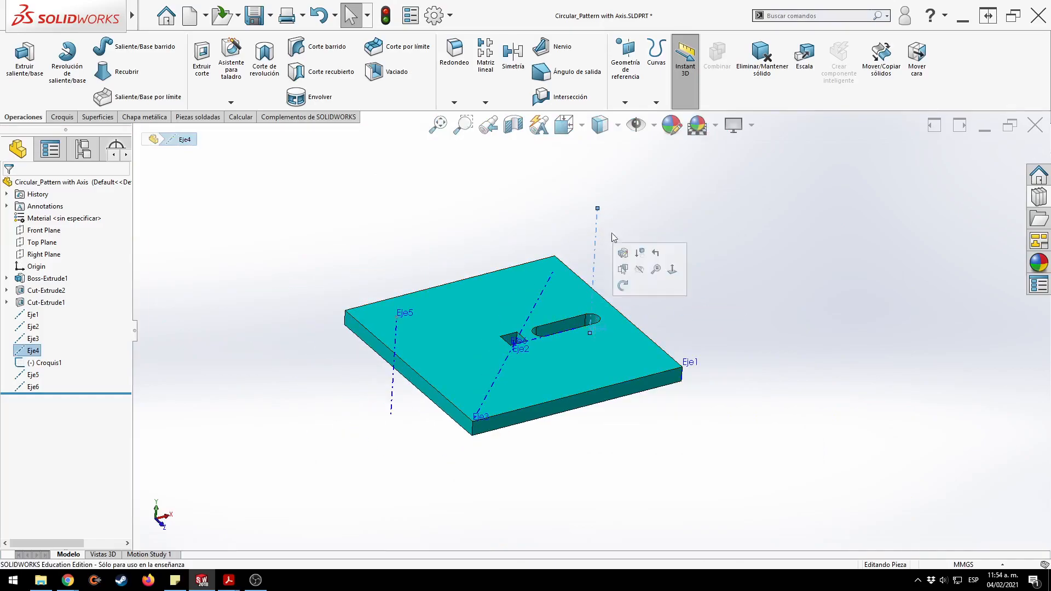
{"action": "left_click_drag", "start_coordinate": [588, 333], "coordinate": [579, 457]}
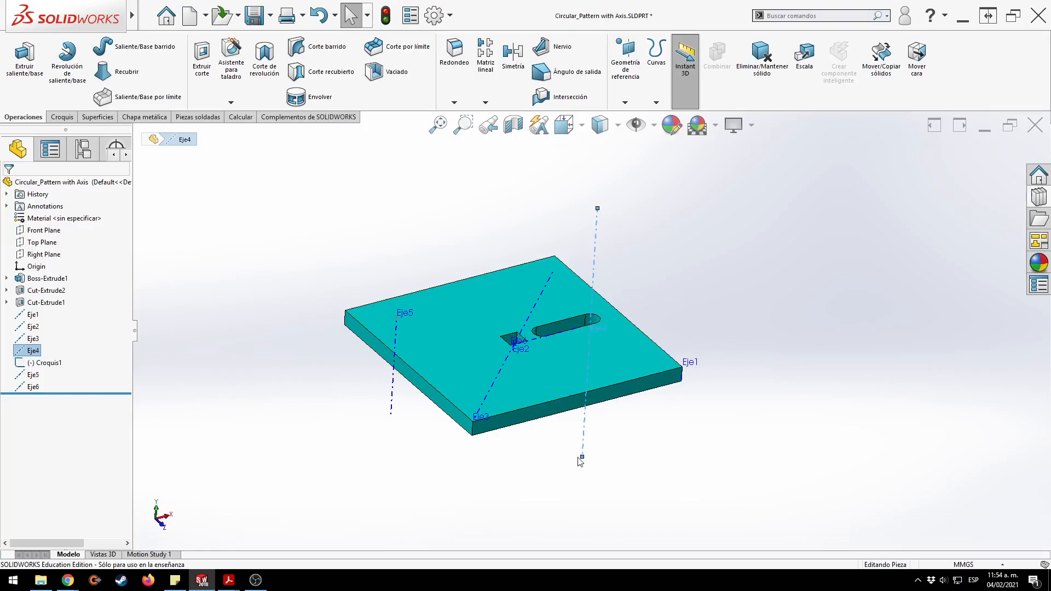
{"action": "left_click", "coordinate": [710, 435]}
Lengthen the plate's diagonal axis at both ends so it extends beyond the two opposite corners.
{"action": "key", "text": "ctrl+7"}
{"action": "middle_click_drag", "start_coordinate": [755, 361], "coordinate": [802, 284]}
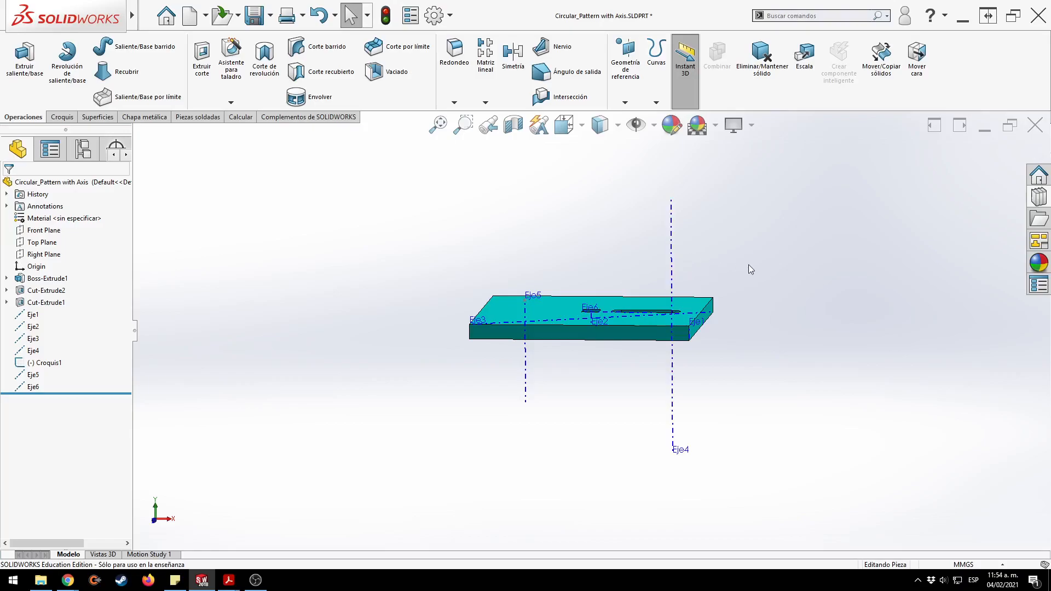
{"action": "middle_click_drag", "start_coordinate": [748, 265], "coordinate": [741, 312]}
{"action": "left_click", "coordinate": [688, 293]}
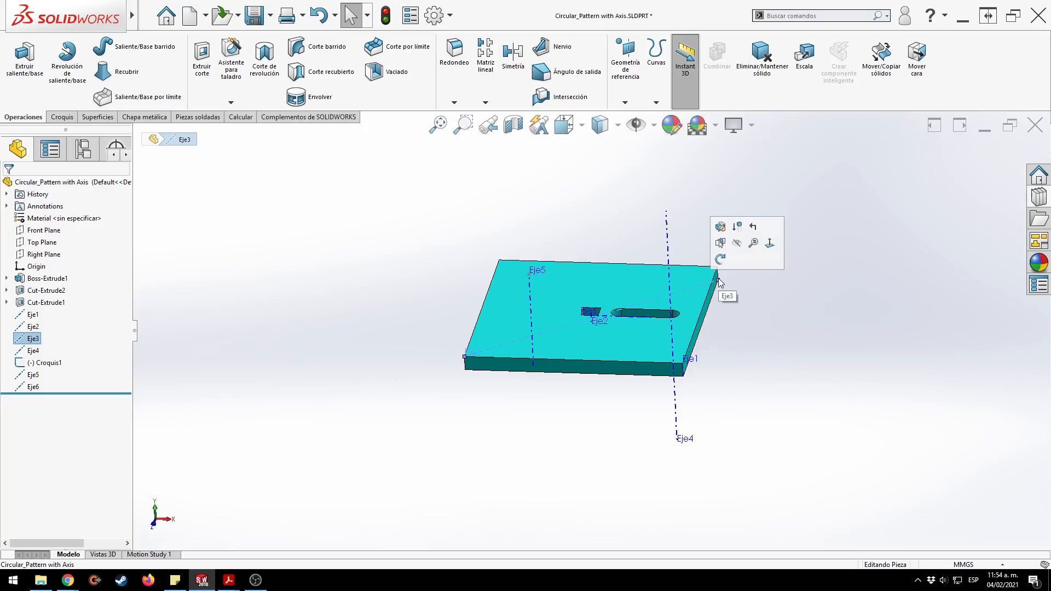
{"action": "left_click_drag", "start_coordinate": [718, 280], "coordinate": [759, 278]}
{"action": "left_click_drag", "start_coordinate": [858, 258], "coordinate": [870, 253]}
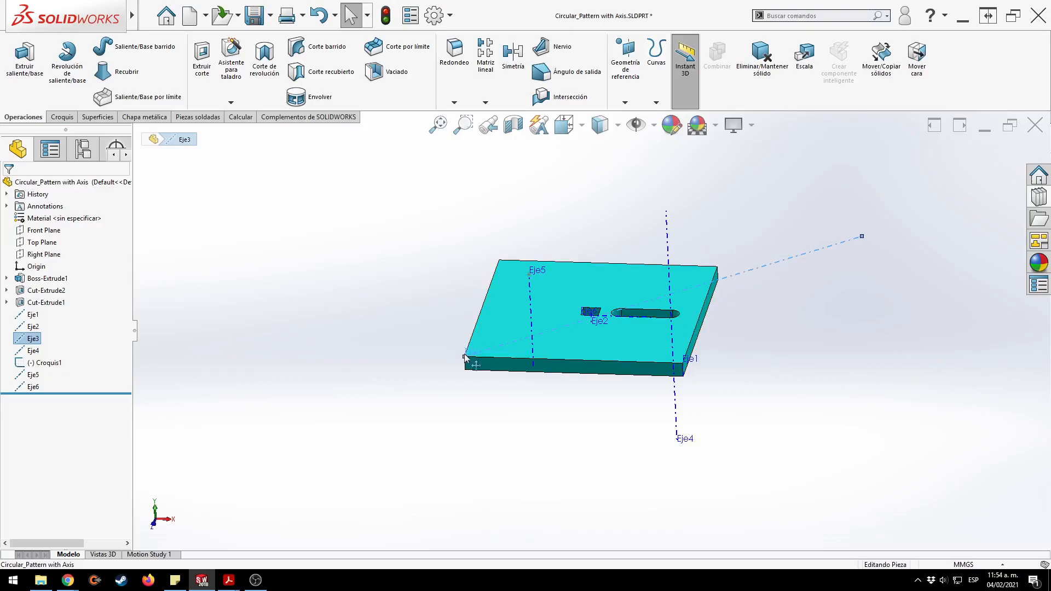
{"action": "left_click_drag", "start_coordinate": [465, 357], "coordinate": [306, 383]}
{"action": "left_click", "coordinate": [373, 300]}
{"action": "key", "text": "ctrl+7"}
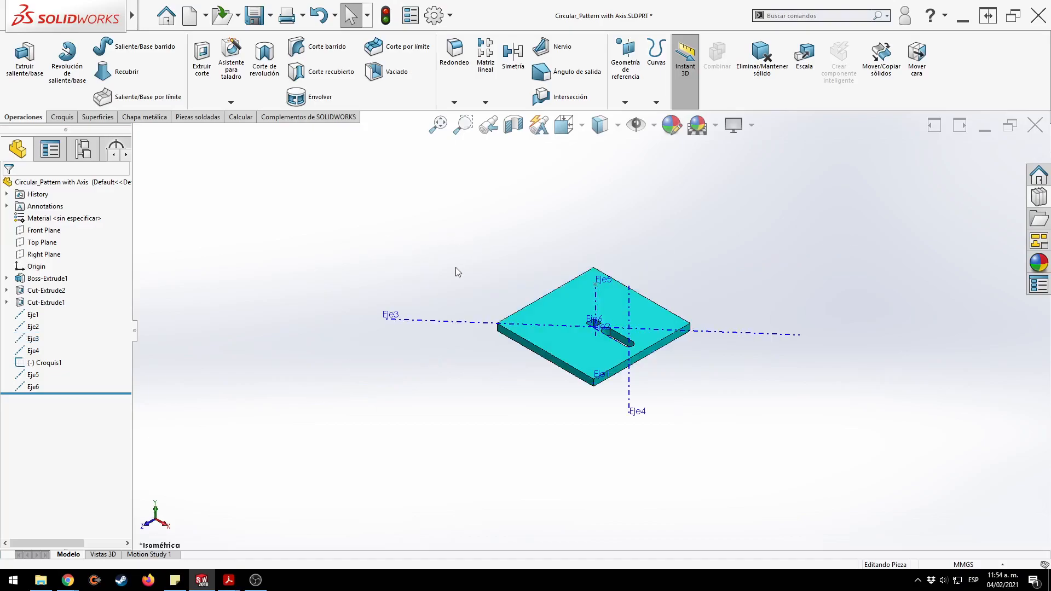
{"action": "middle_click_drag", "start_coordinate": [458, 272], "coordinate": [457, 235]}
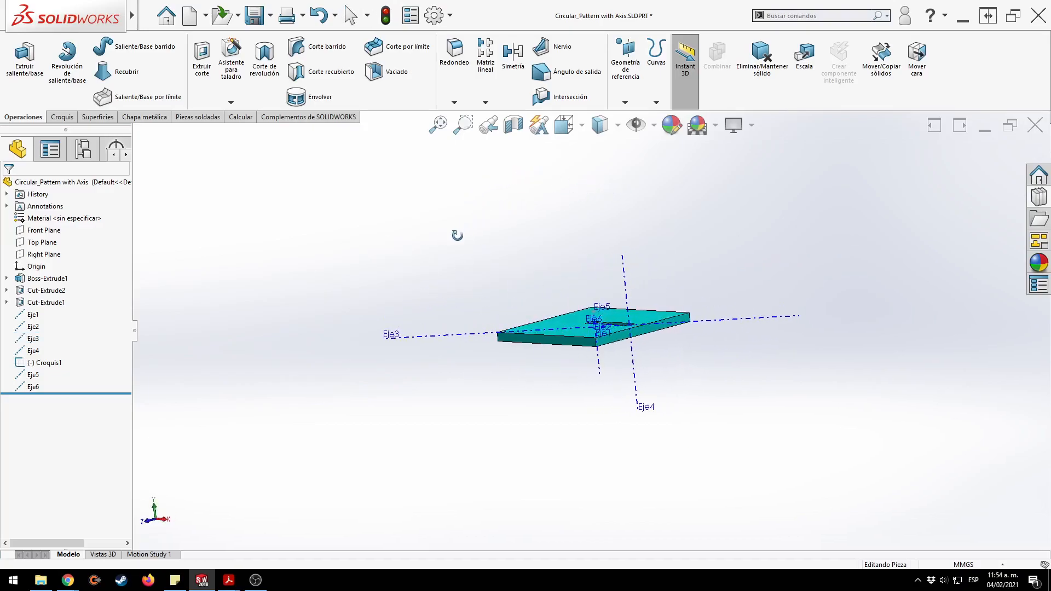
{"action": "key", "text": "ctrl+7"}
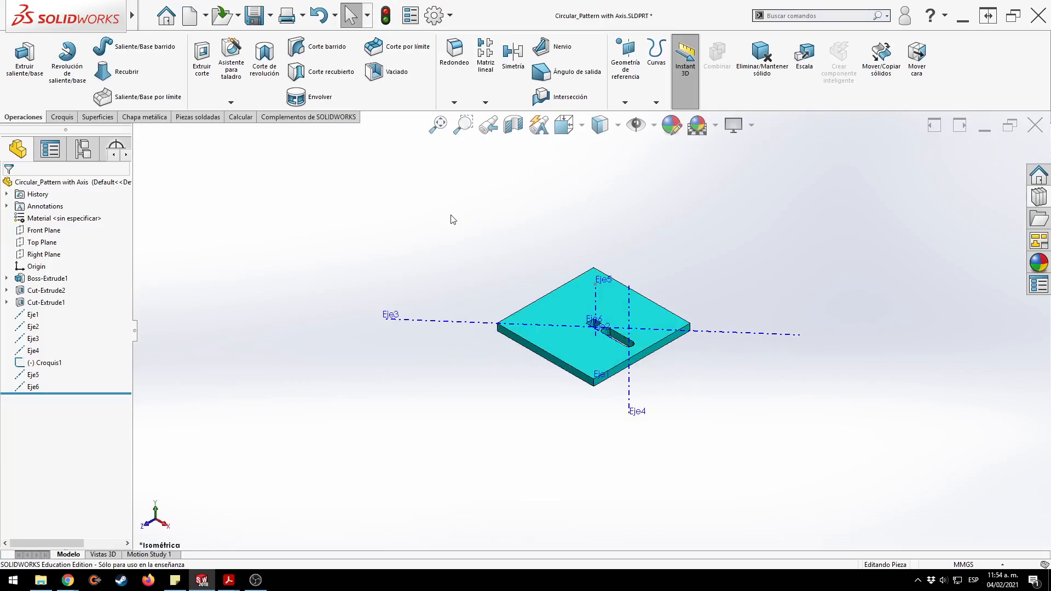
Hide all reference axes in the graphics area through the item visibility settings.
{"action": "left_click", "coordinate": [657, 129]}
{"action": "left_click", "coordinate": [657, 129]}
{"action": "left_click", "coordinate": [657, 130]}
{"action": "left_click", "coordinate": [656, 130]}
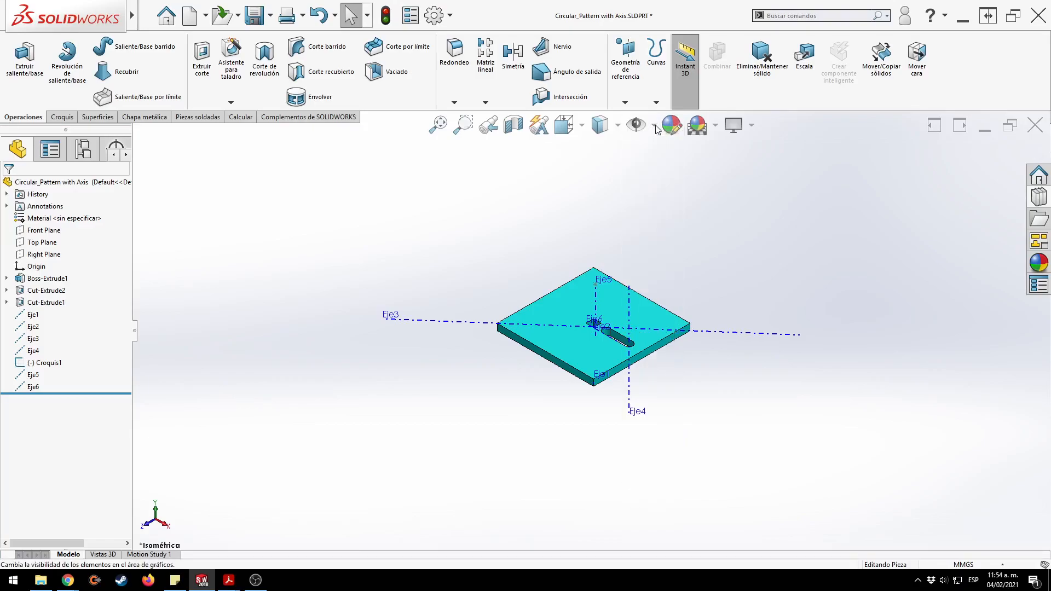
{"action": "left_click", "coordinate": [655, 128]}
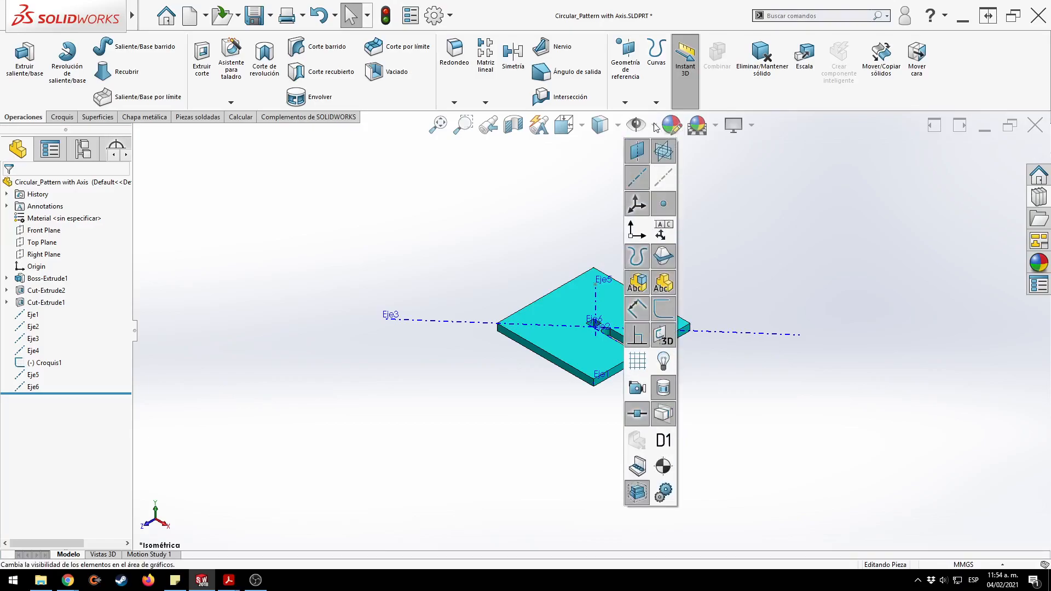
{"action": "left_click", "coordinate": [637, 179]}
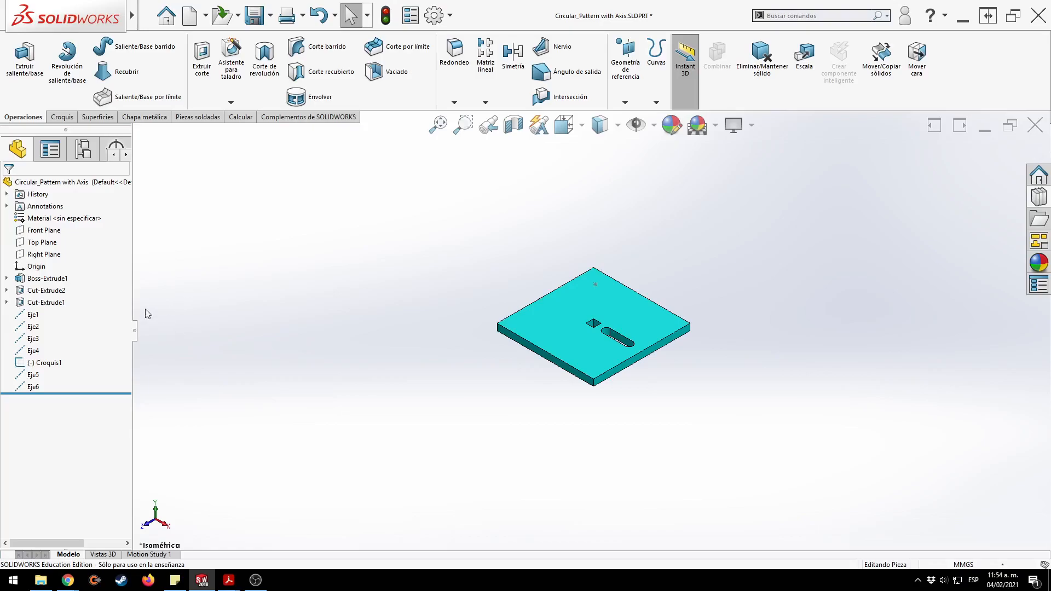
Highlight Eje1 while the axes are hidden and turn the display of all reference axes back on.
{"action": "mouse_move", "coordinate": [35, 317]}
{"action": "left_click", "coordinate": [33, 316]}
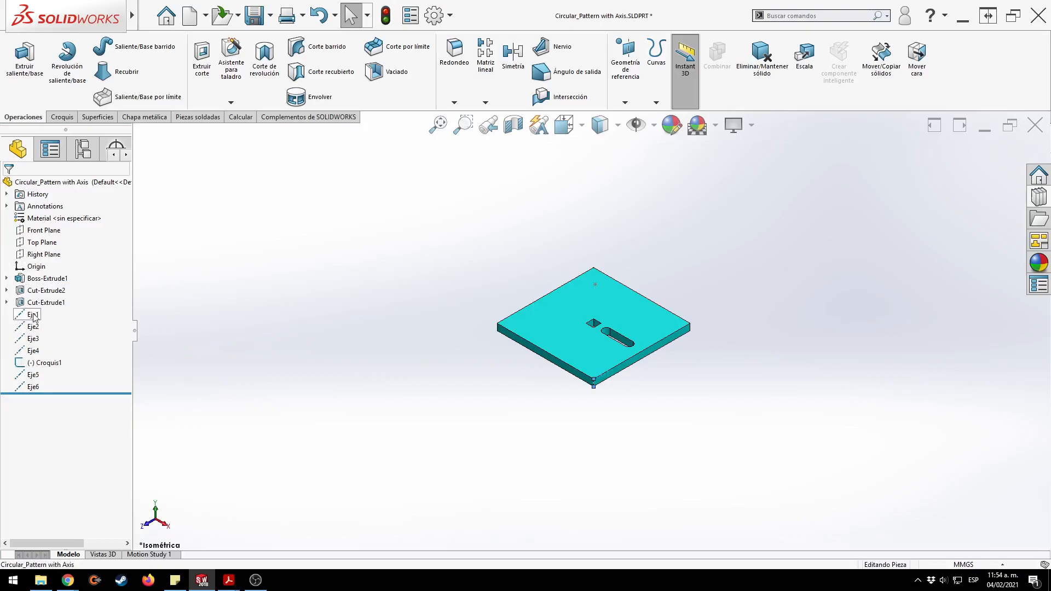
{"action": "left_click", "coordinate": [247, 284]}
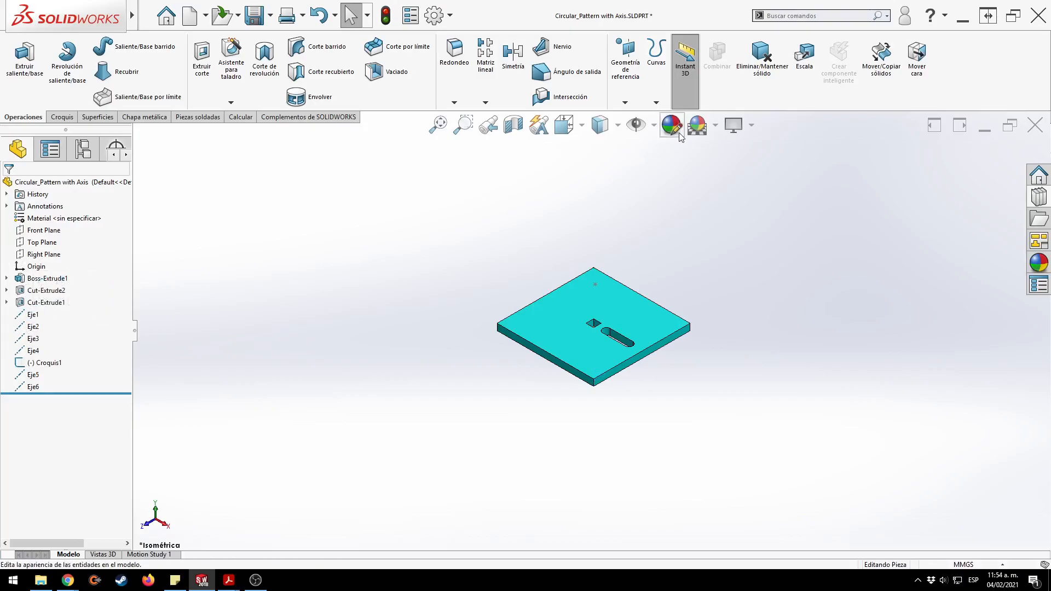
{"action": "left_click", "coordinate": [654, 126]}
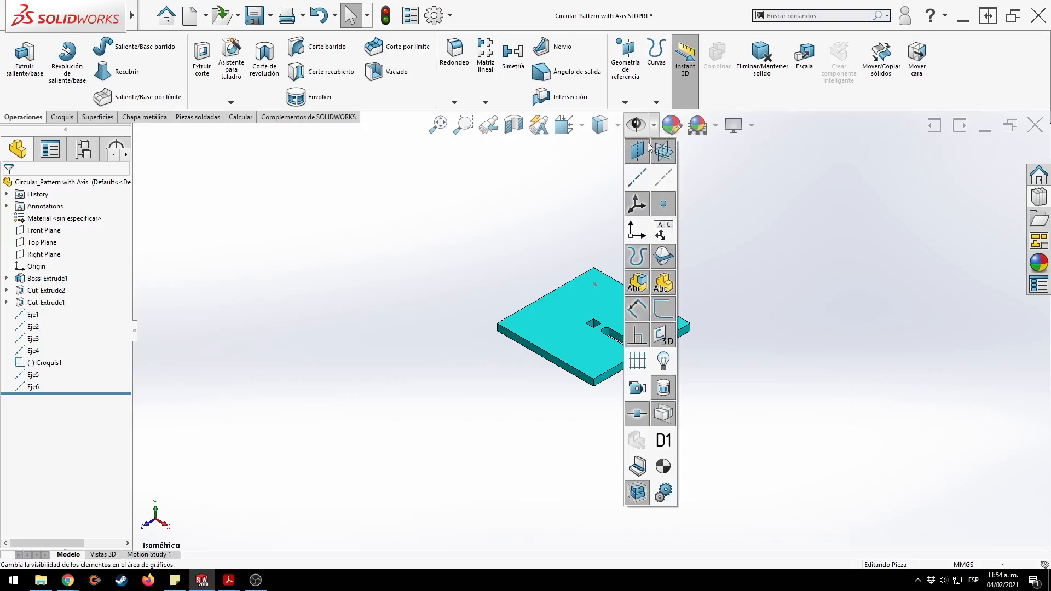
{"action": "left_click", "coordinate": [636, 177]}
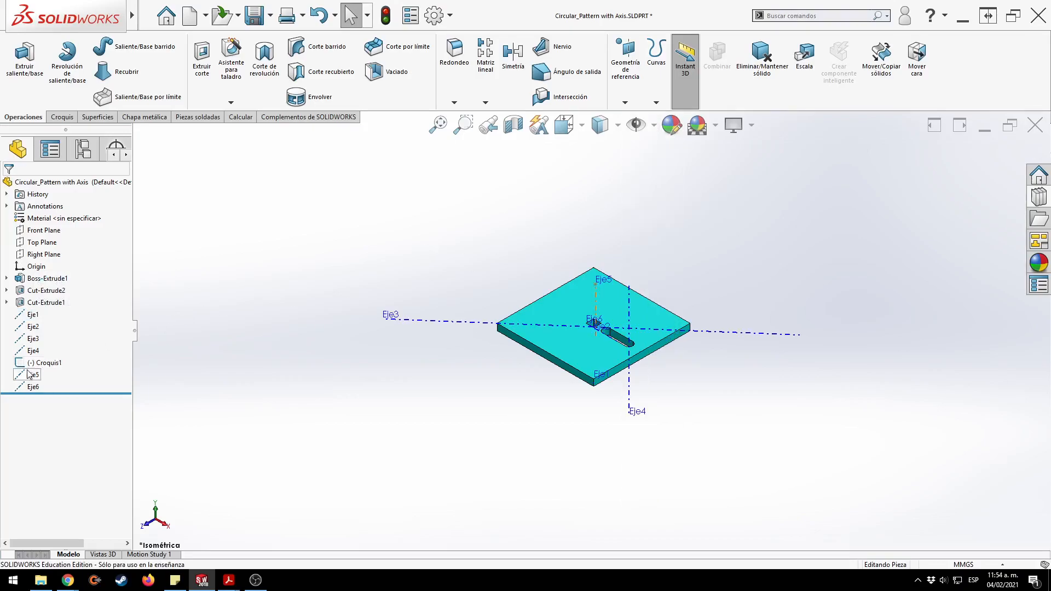
Hide only the individual axes Eje1, Eje2 and Eje3, leaving the other reference axes displayed.
{"action": "left_click", "coordinate": [33, 339]}
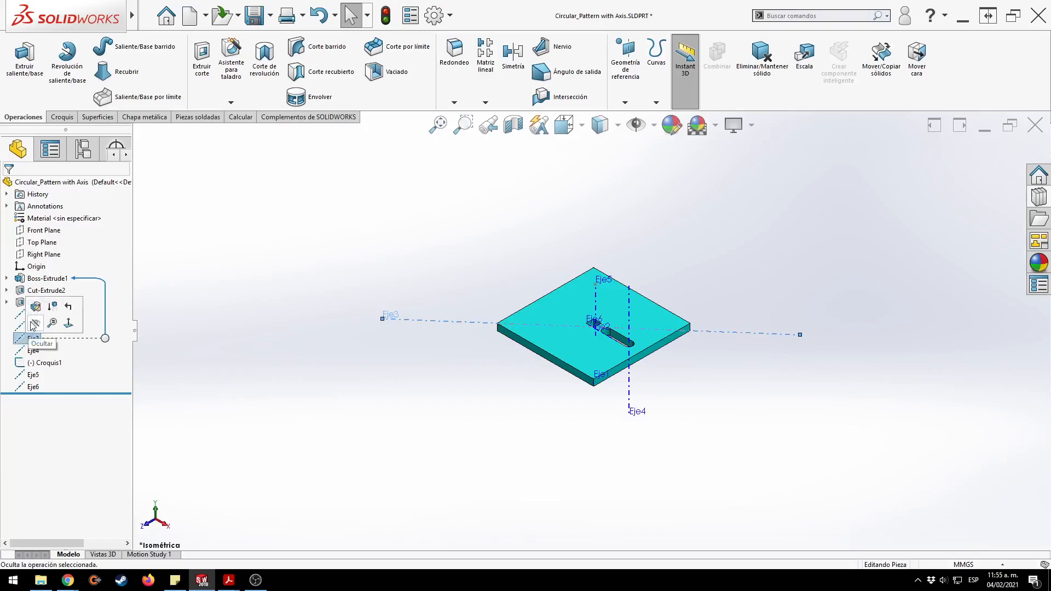
{"action": "left_click", "coordinate": [34, 326]}
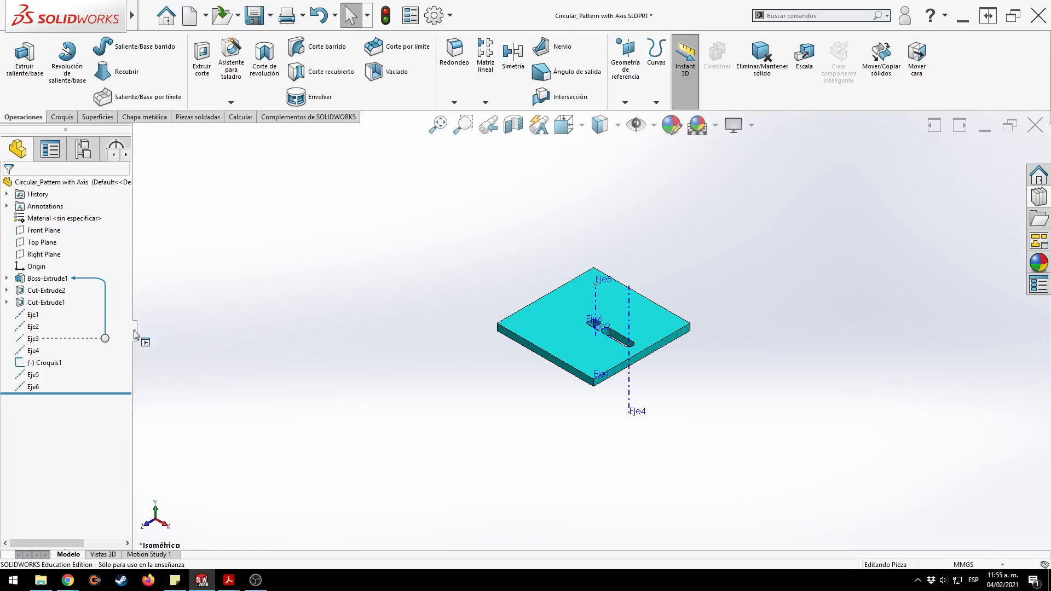
{"action": "left_click_drag", "start_coordinate": [135, 335], "coordinate": [197, 335]}
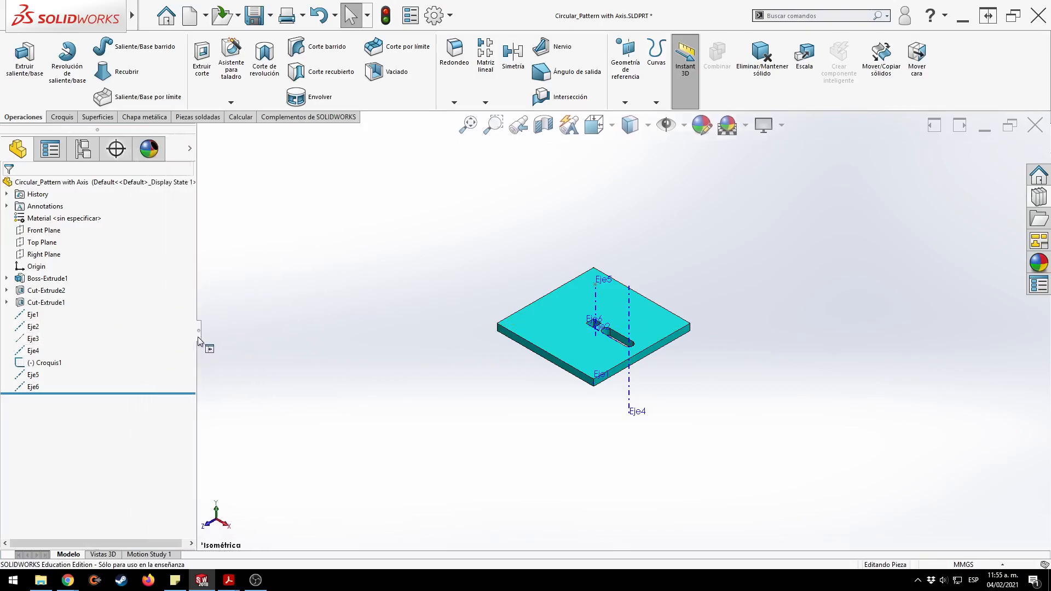
{"action": "left_click", "coordinate": [190, 151]}
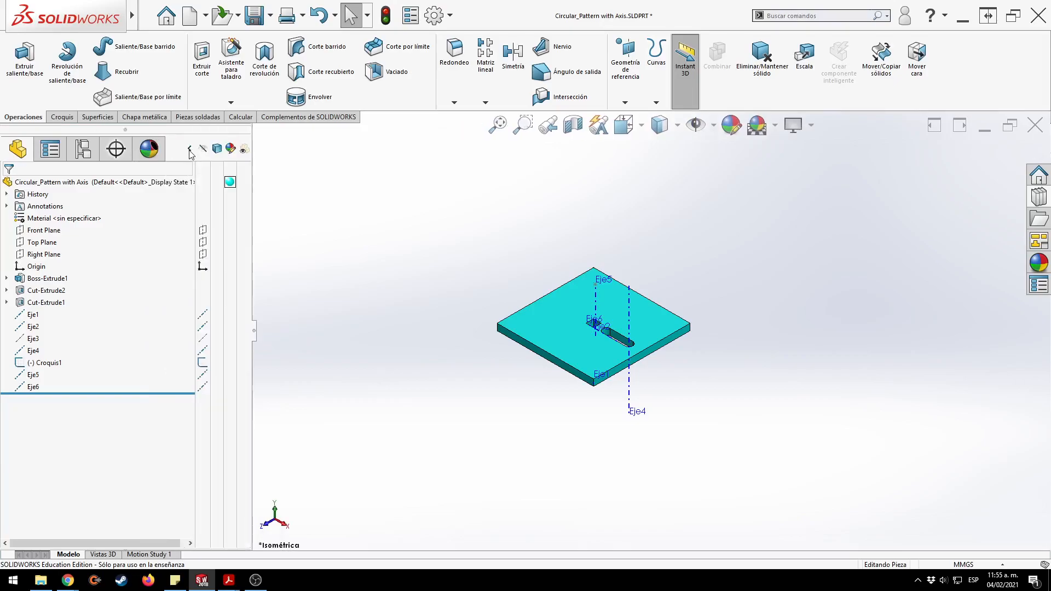
{"action": "left_click", "coordinate": [202, 316]}
{"action": "left_click", "coordinate": [202, 328]}
{"action": "left_click", "coordinate": [203, 339]}
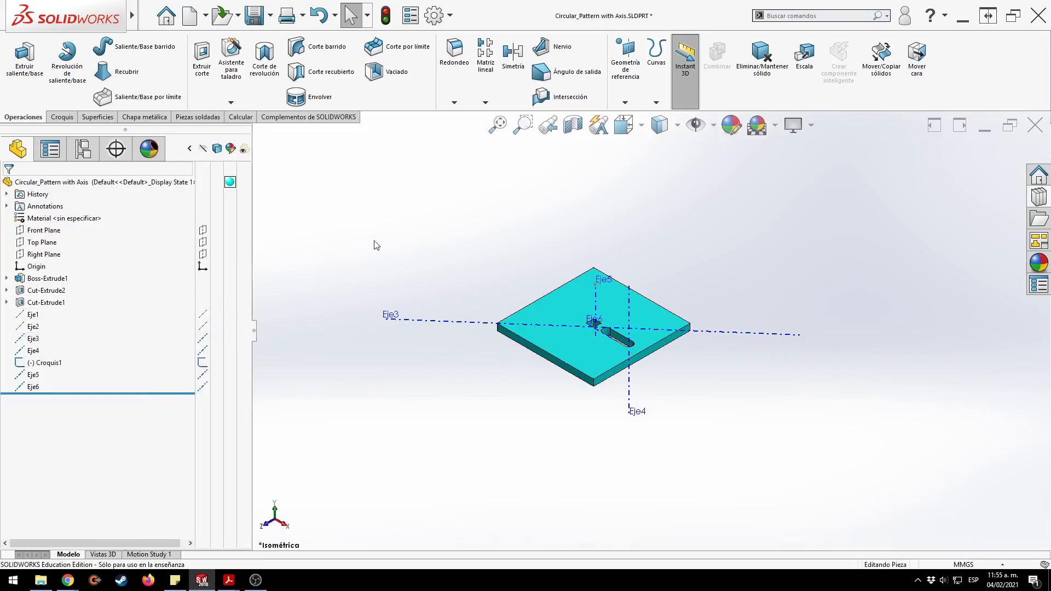
{"action": "left_click", "coordinate": [203, 338]}
{"action": "left_click", "coordinate": [189, 149]}
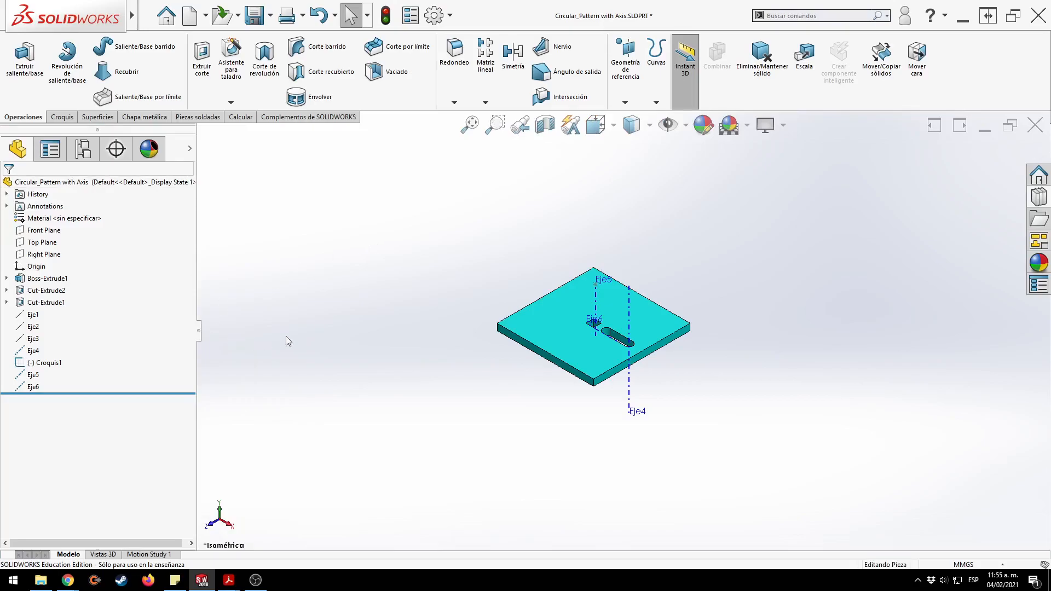
Delete all six reference axes and the point sketch Croquis1, including their absorbed features, and fit the plate in view.
{"action": "left_click_drag", "start_coordinate": [69, 317], "coordinate": [16, 390]}
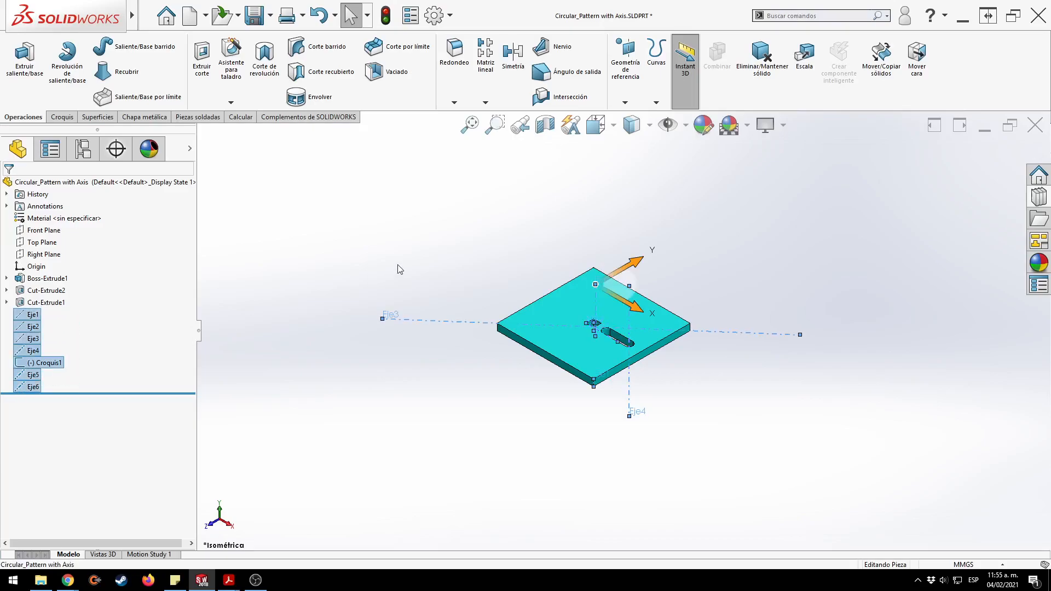
{"action": "key", "text": "Delete"}
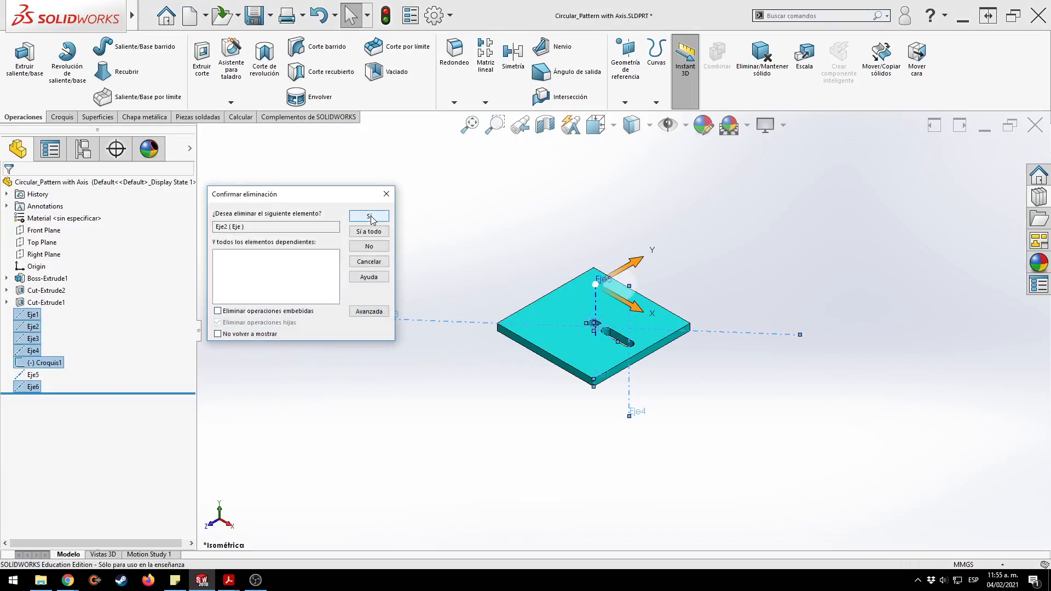
{"action": "left_click", "coordinate": [254, 310]}
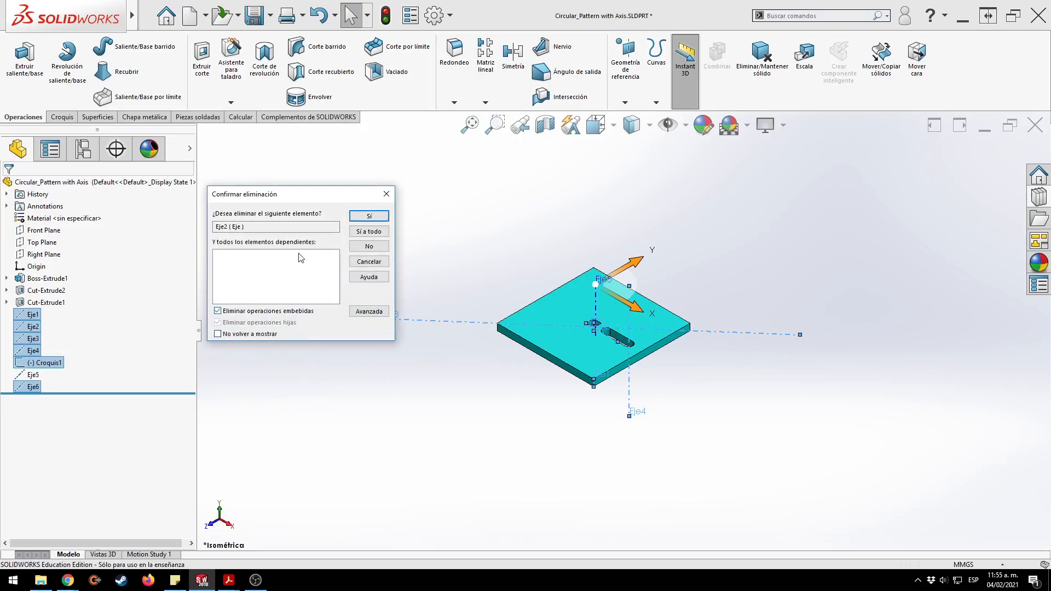
{"action": "left_click", "coordinate": [375, 239]}
{"action": "key", "text": "f"}
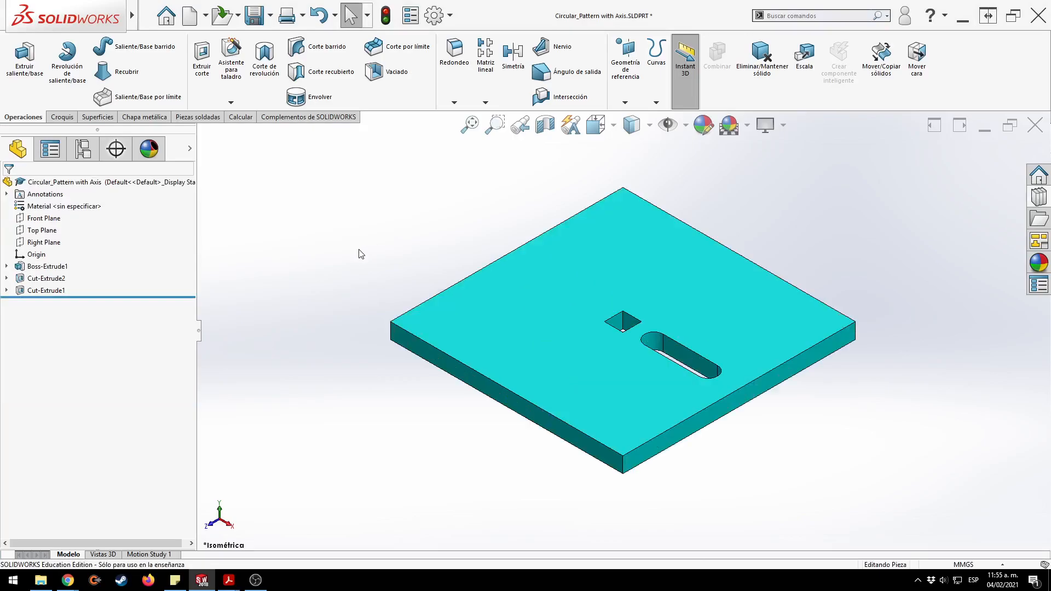
Switch to the course PDF in Adobe Acrobat Reader, review slide 20's axis and circular-pattern instructions, and return to SOLIDWORKS.
{"action": "key", "text": "alt+Tab"}
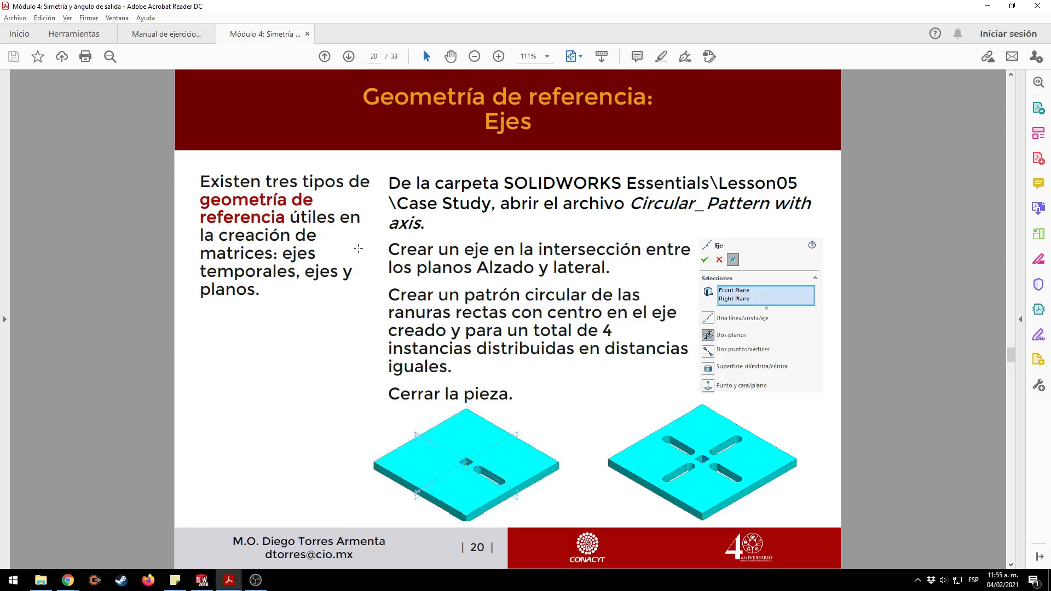
{"action": "scroll", "coordinate": [597, 325], "scroll_direction": "down", "scroll_amount": 1}
{"action": "scroll", "coordinate": [599, 325], "scroll_direction": "up", "scroll_amount": 1}
{"action": "left_click", "coordinate": [255, 580]}
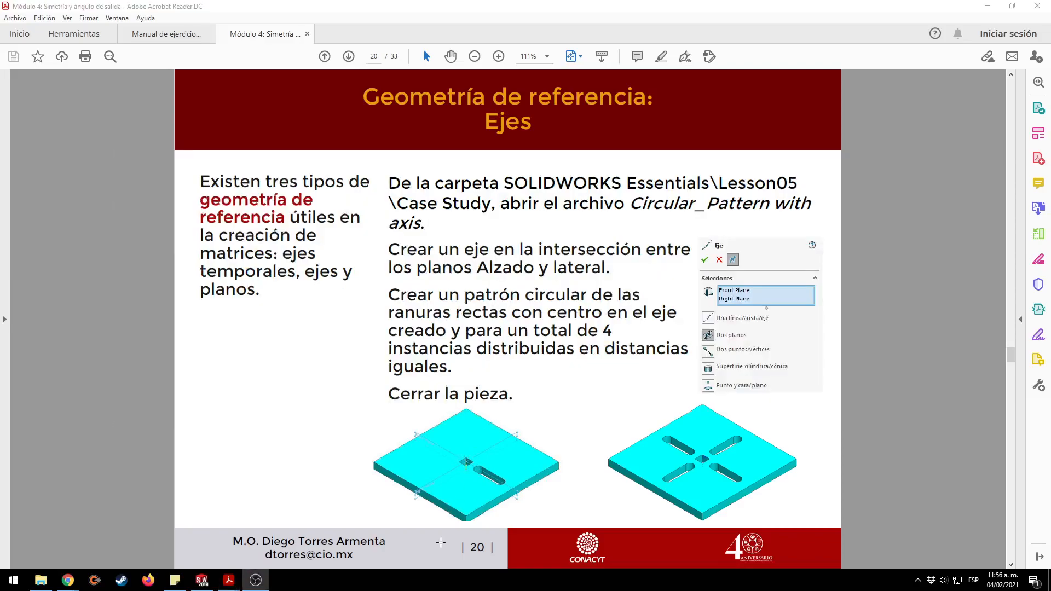
{"action": "key", "text": "alt+Tab"}
{"action": "key", "text": "alt+Tab"}
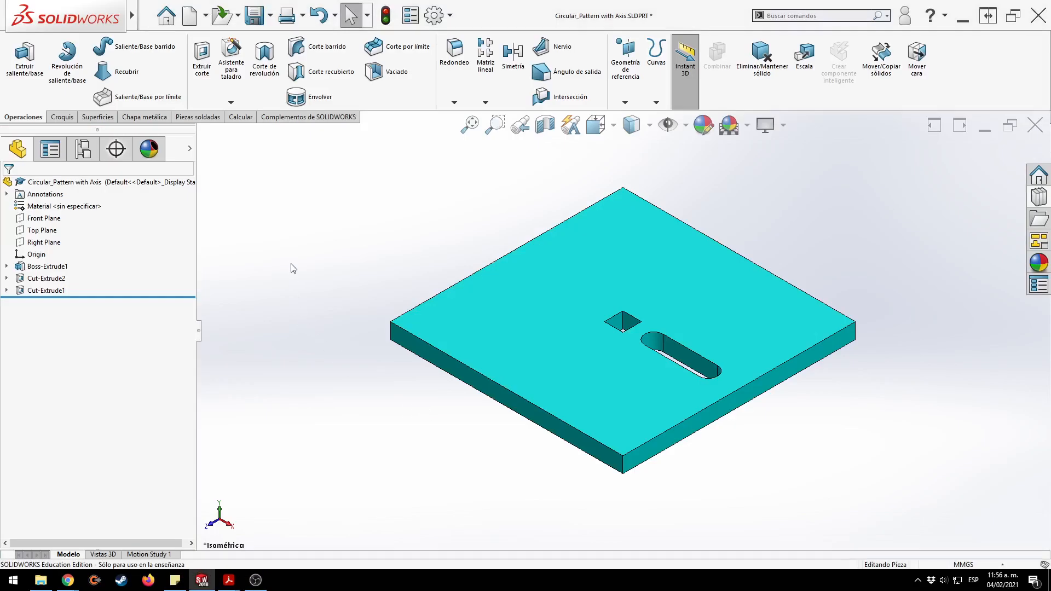
Create a reference axis at the intersection of the Front Plane and Right Plane using the two-planes option.
{"action": "key", "text": "s"}
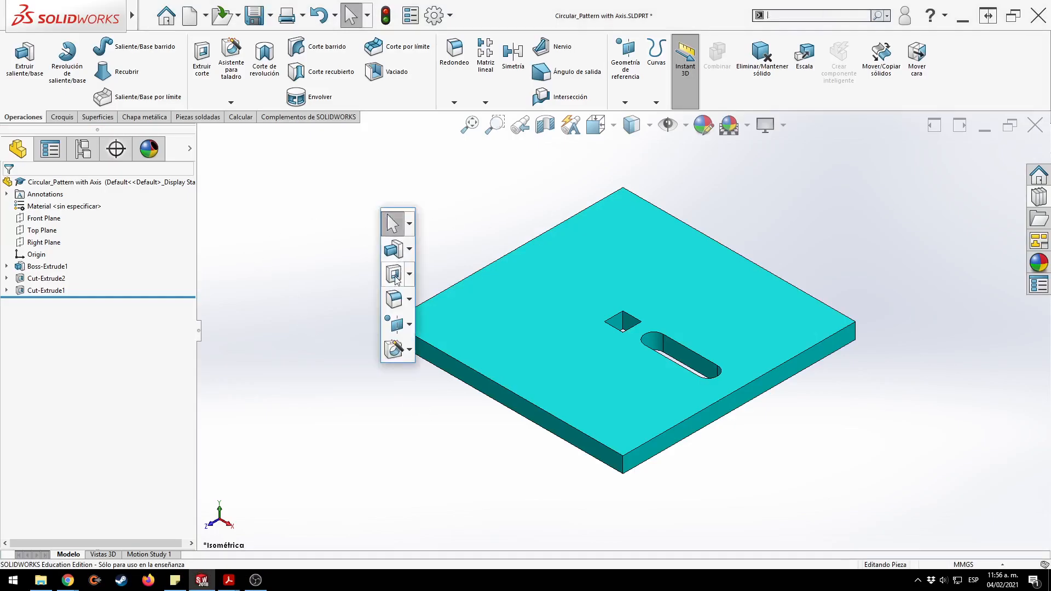
{"action": "left_click", "coordinate": [404, 326]}
{"action": "left_click", "coordinate": [424, 359]}
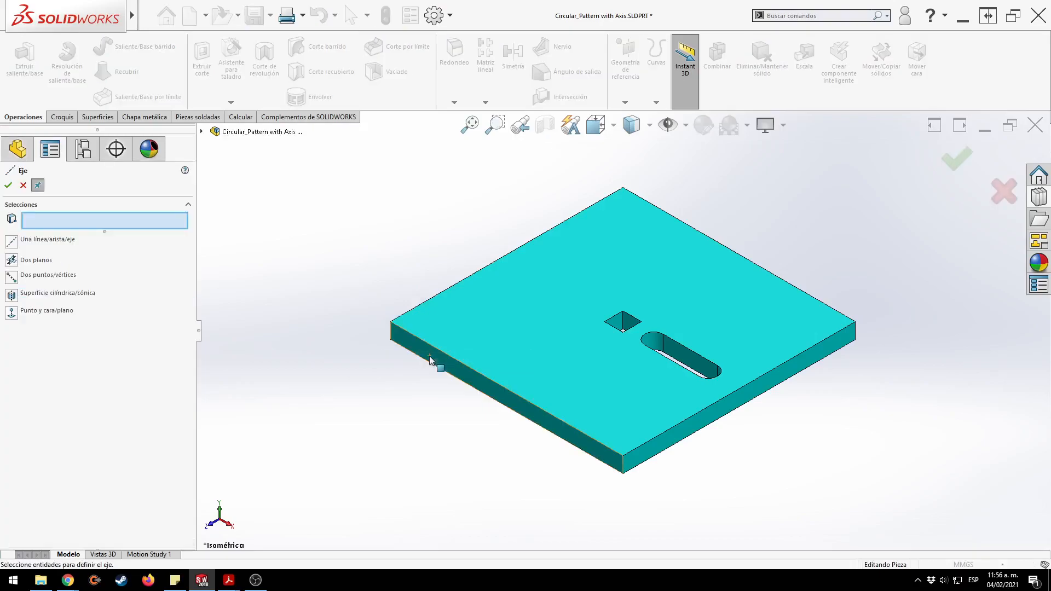
{"action": "left_click", "coordinate": [9, 262]}
{"action": "left_click", "coordinate": [201, 132]}
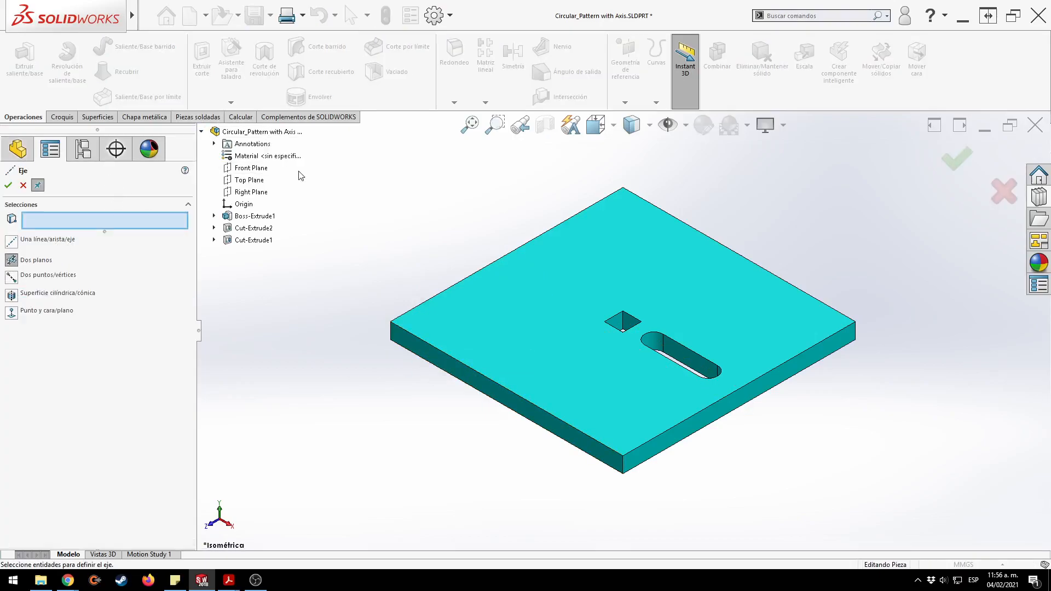
{"action": "left_click", "coordinate": [243, 169]}
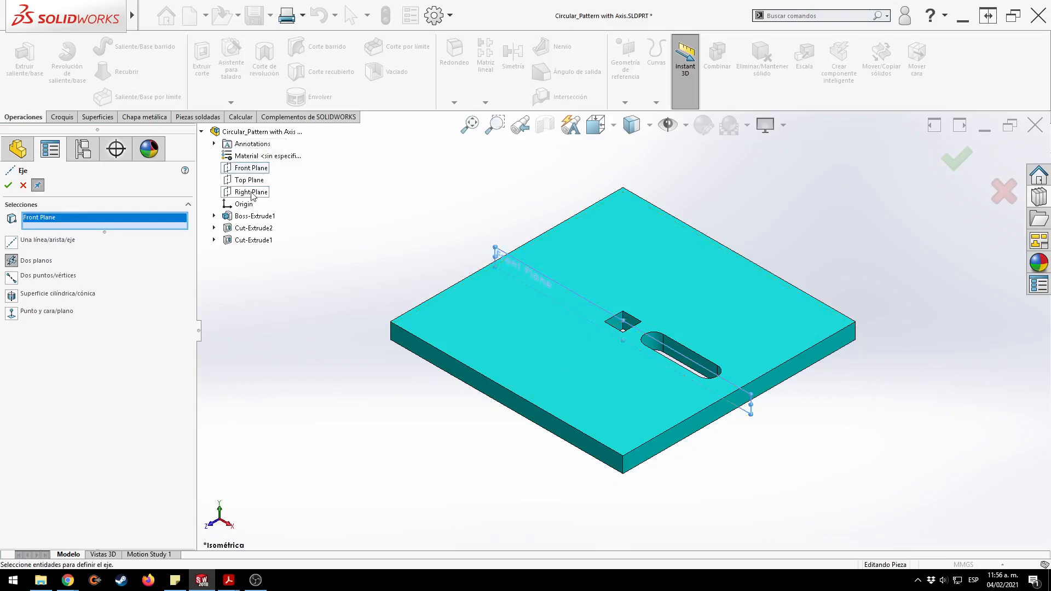
{"action": "left_click", "coordinate": [251, 192]}
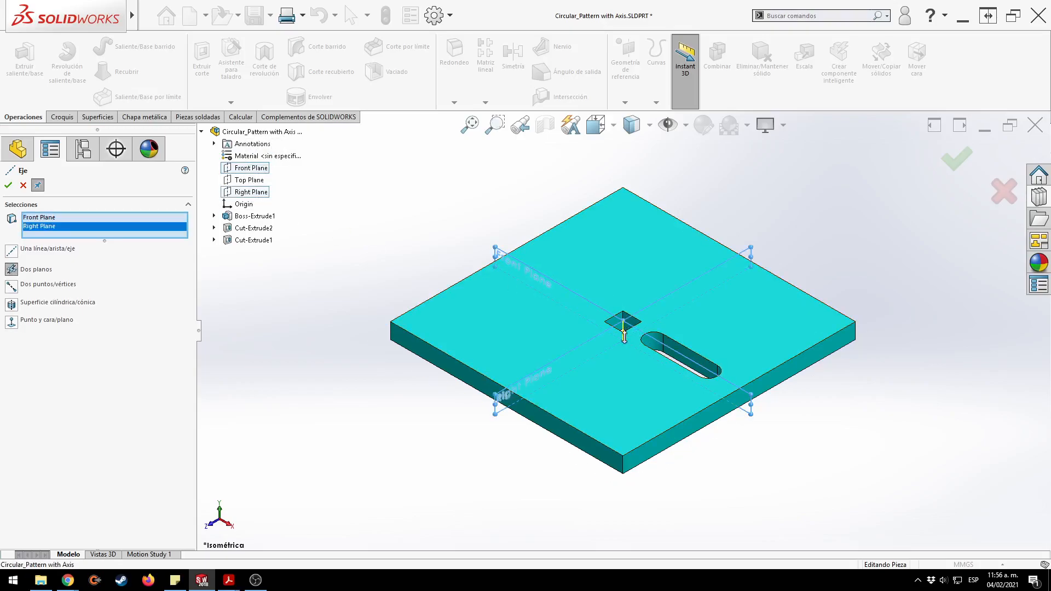
{"action": "left_click", "coordinate": [956, 159]}
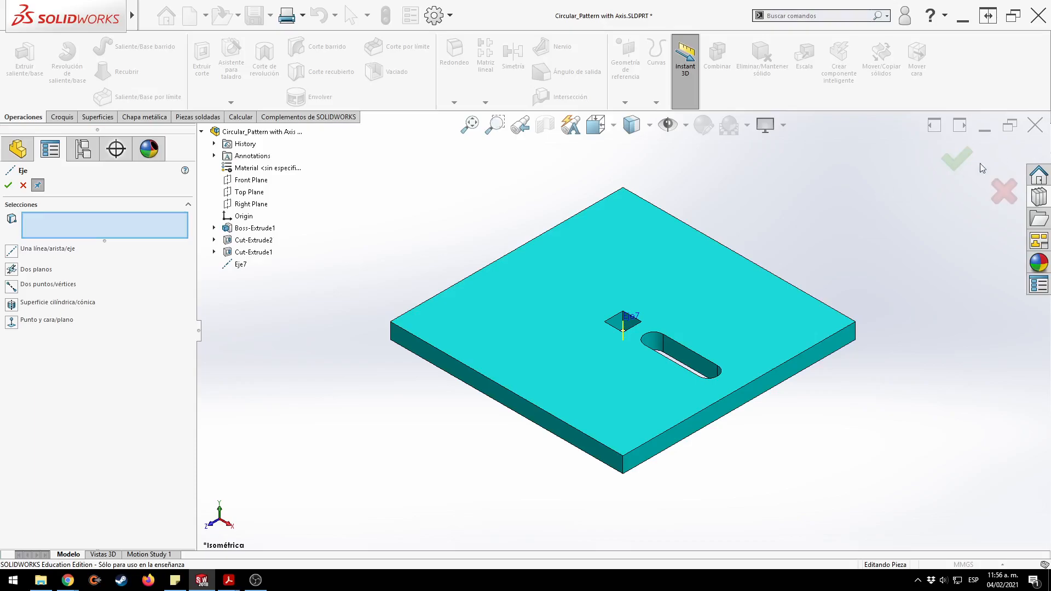
Exit the Axis command without inserting another axis.
{"action": "left_click", "coordinate": [957, 158]}
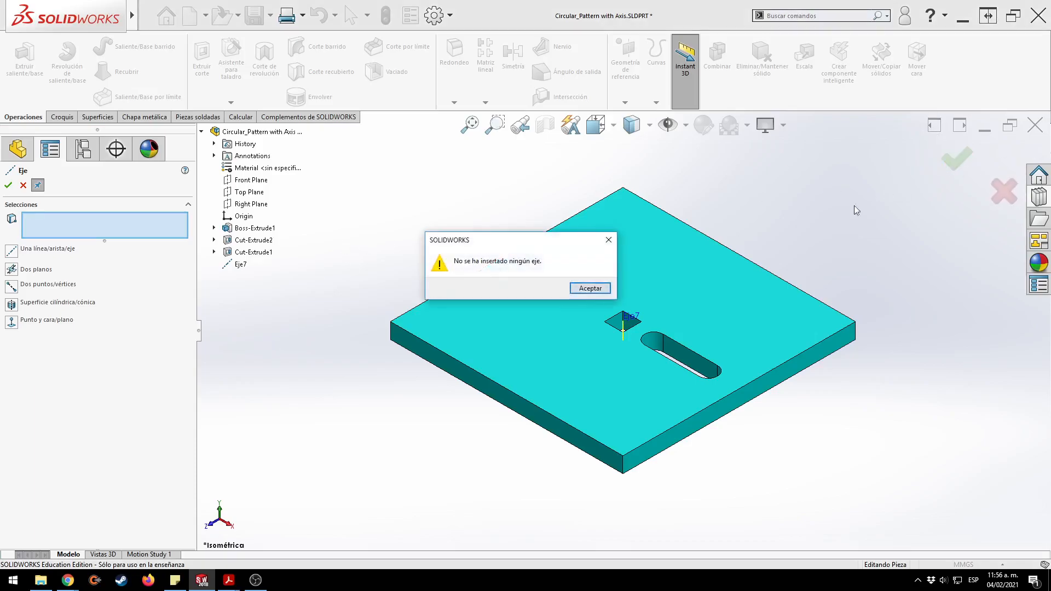
{"action": "left_click", "coordinate": [590, 288]}
{"action": "left_click", "coordinate": [1003, 192]}
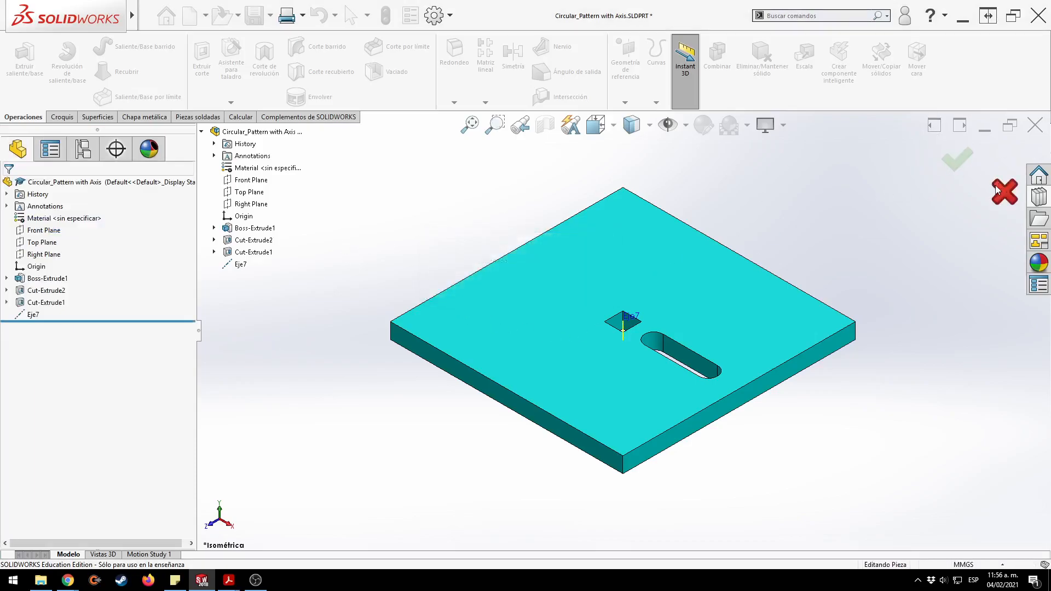
{"action": "mouse_move", "coordinate": [835, 196]}
{"action": "middle_mouse_down"}
{"action": "mouse_move", "coordinate": [786, 167]}
{"action": "mouse_move", "coordinate": [822, 196]}
{"action": "middle_mouse_up"}
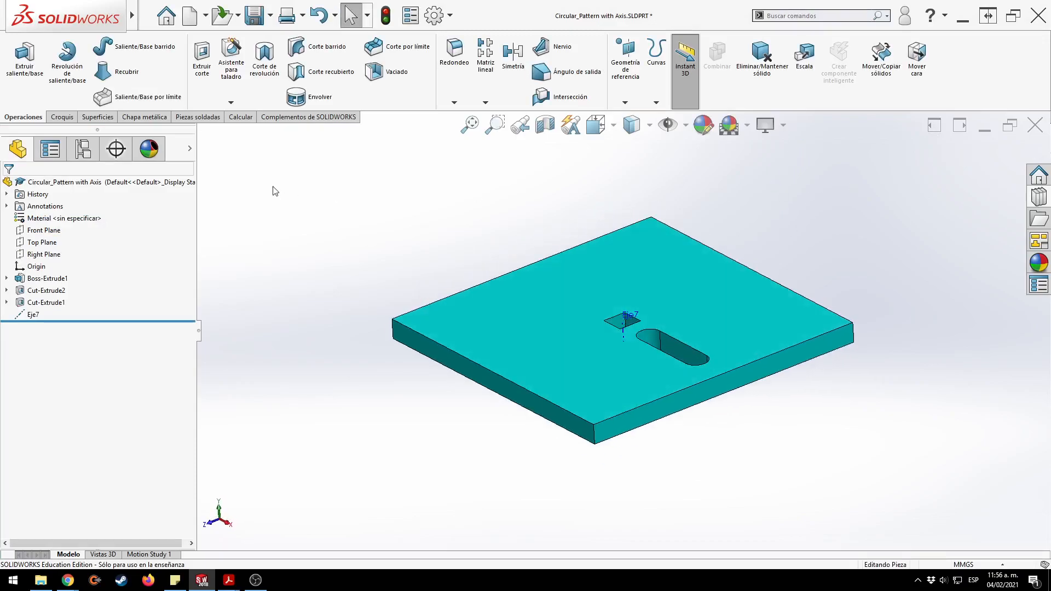
Circularly pattern the slot Cut-Extrude1 around axis Eje7 with 4 equally spaced instances over 360°.
{"action": "left_click", "coordinate": [489, 102]}
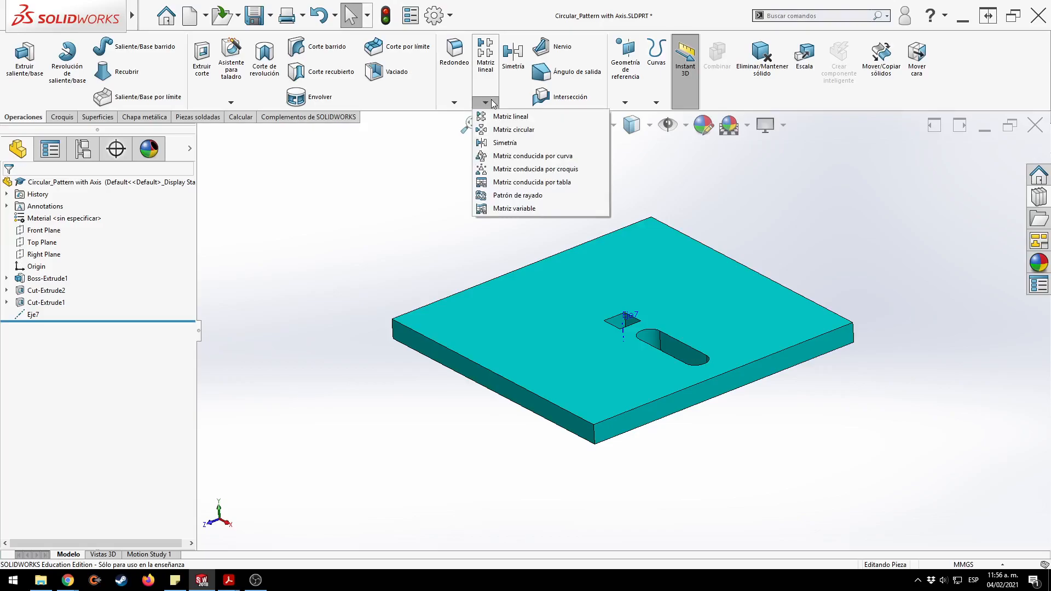
{"action": "left_click", "coordinate": [509, 132]}
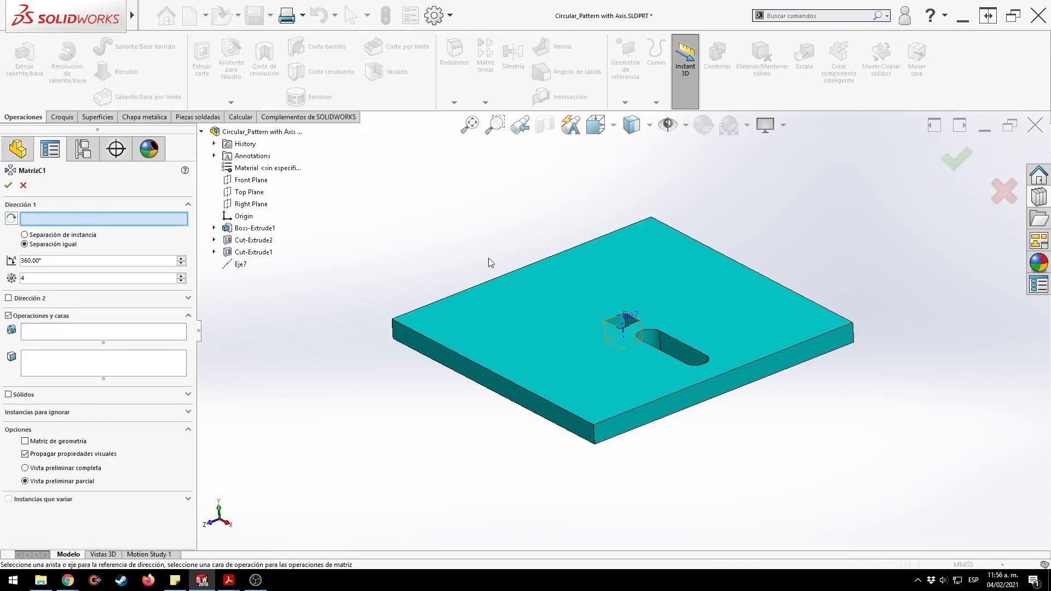
{"action": "left_click", "coordinate": [629, 339]}
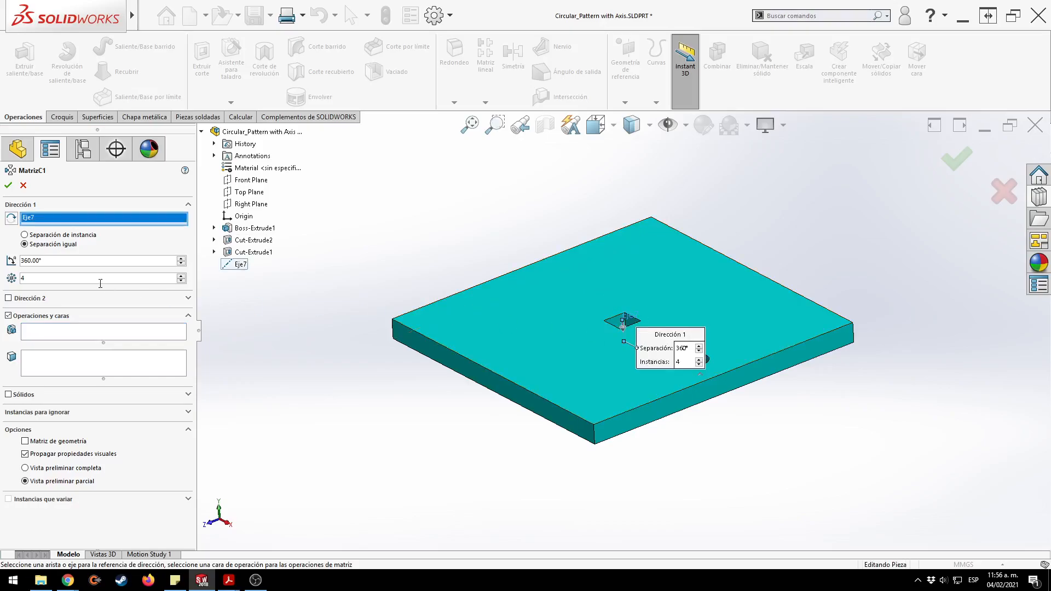
{"action": "left_click", "coordinate": [39, 333]}
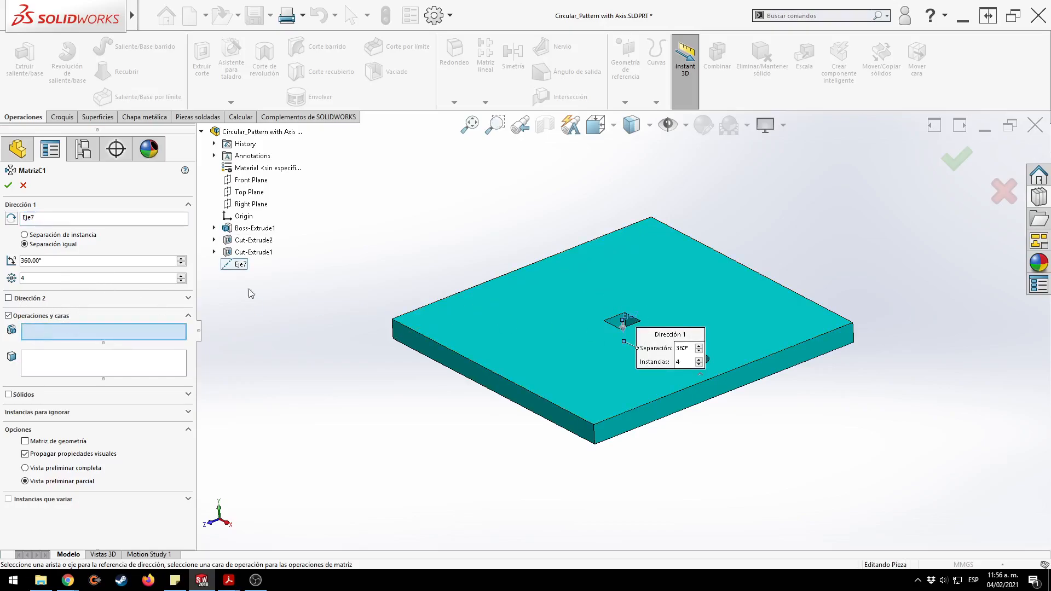
{"action": "left_click", "coordinate": [249, 241]}
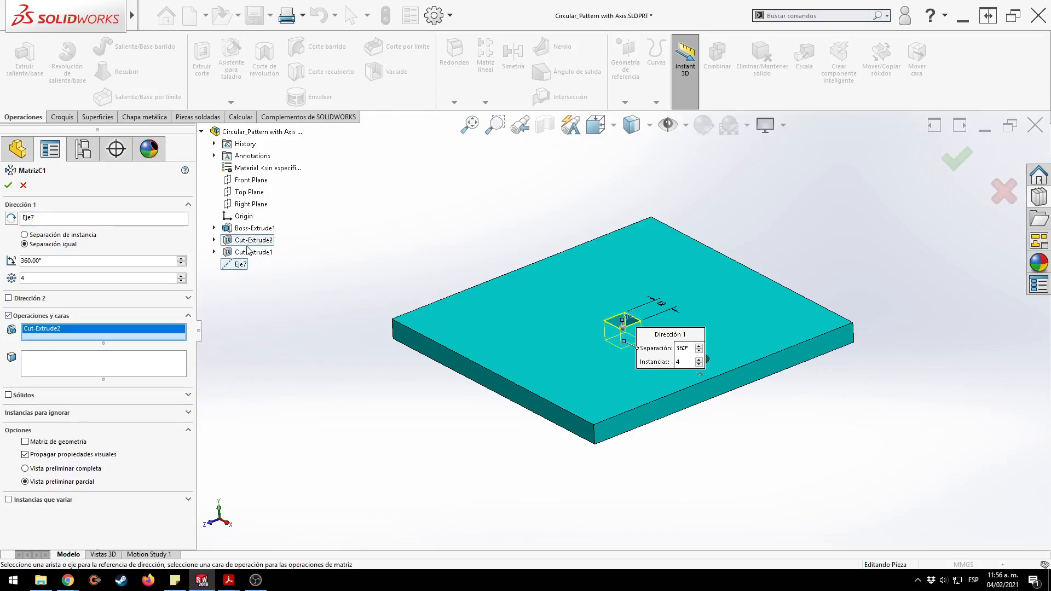
{"action": "left_click", "coordinate": [47, 329]}
{"action": "key", "text": "Delete"}
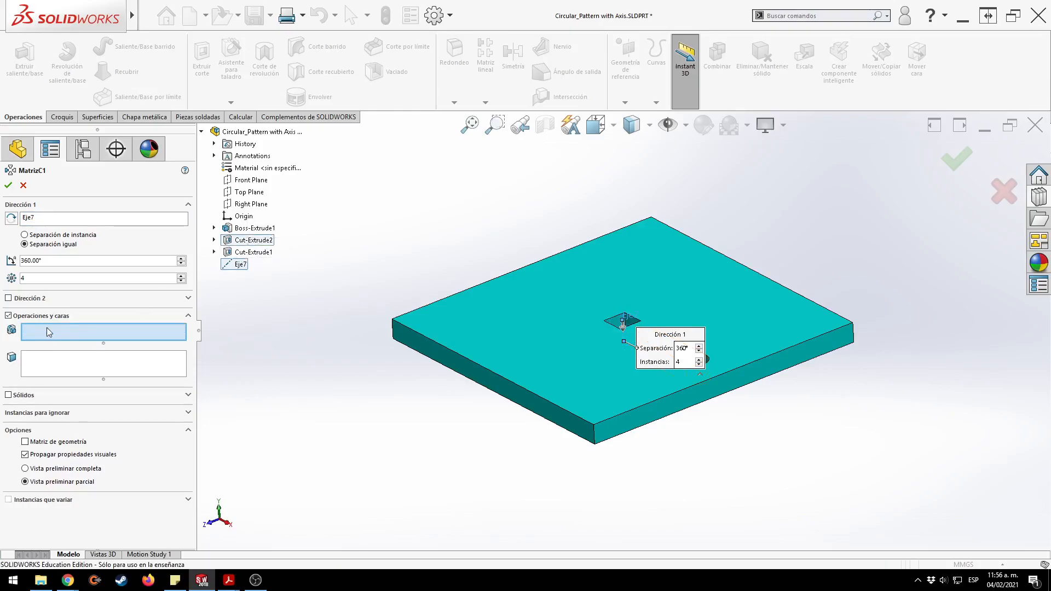
{"action": "left_click", "coordinate": [255, 252]}
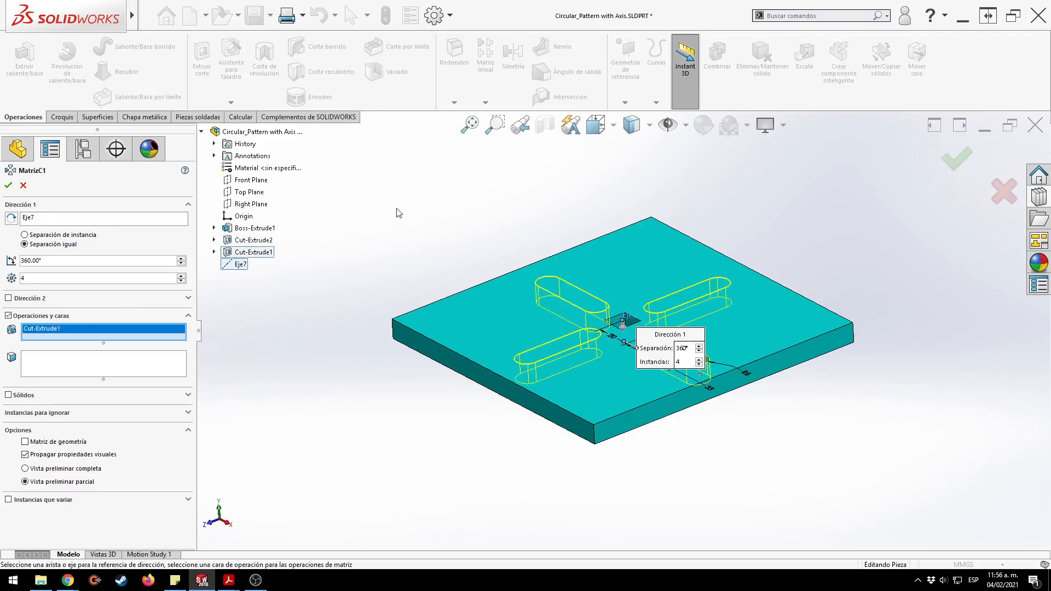
{"action": "middle_click_drag", "start_coordinate": [398, 213], "coordinate": [422, 235]}
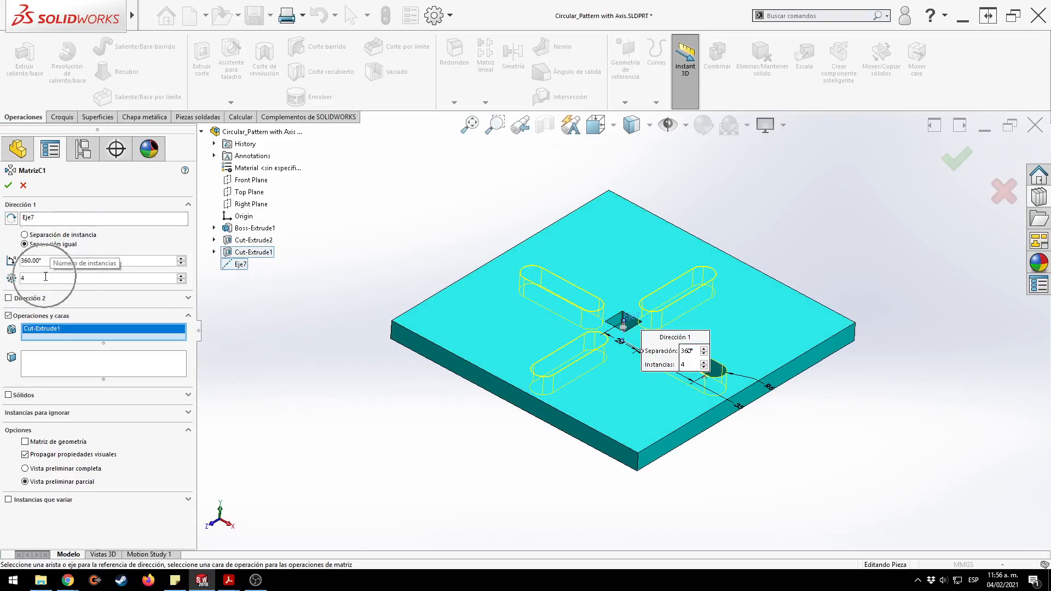
{"action": "left_click", "coordinate": [8, 185]}
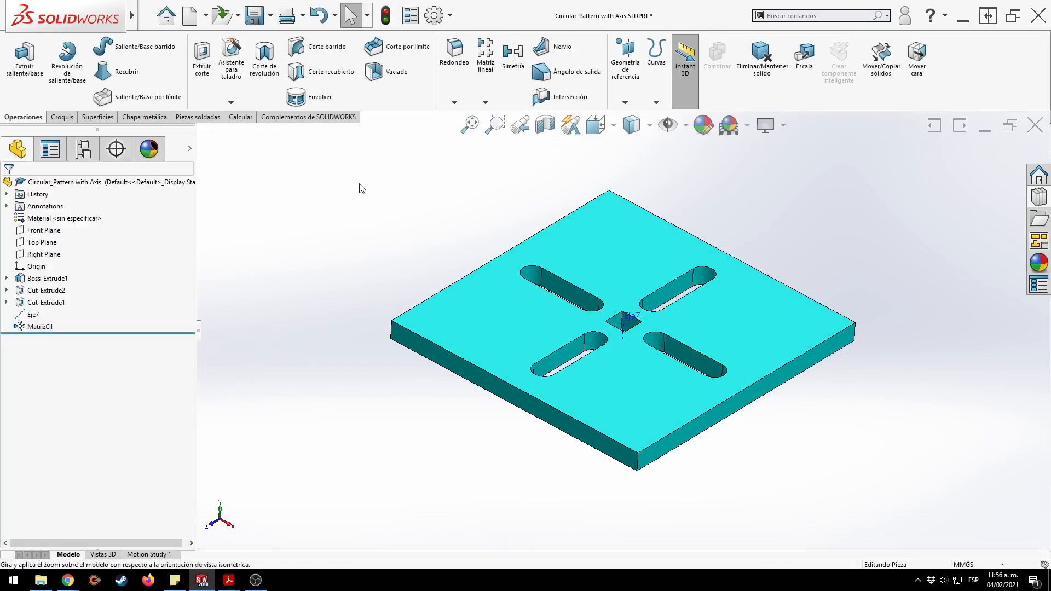
Restore the isometric view and close the Circular_Pattern with Axis part without saving its changes.
{"action": "key", "text": "ctrl+7"}
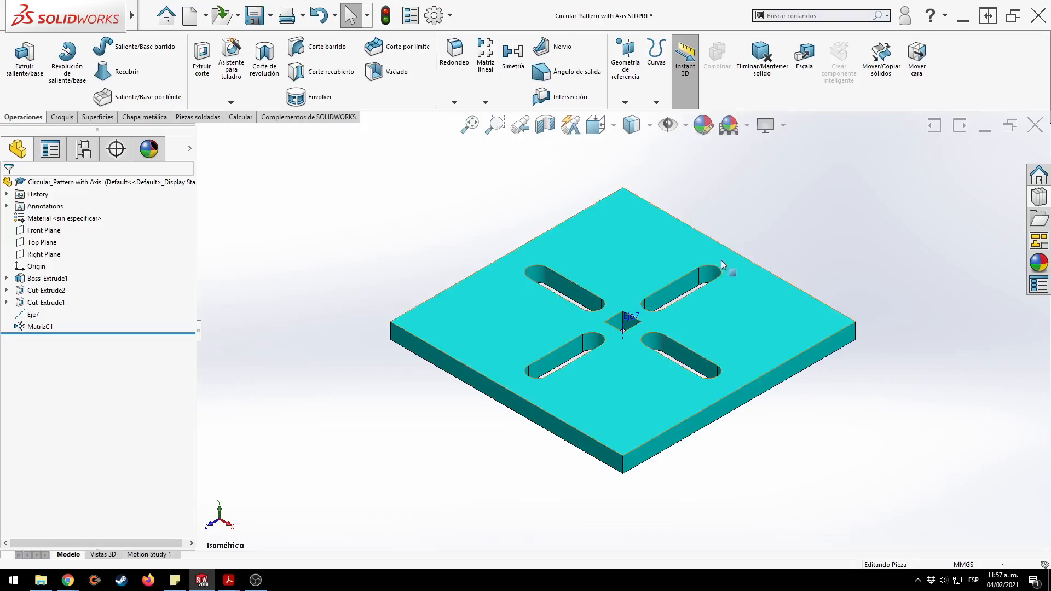
{"action": "left_click", "coordinate": [1035, 125]}
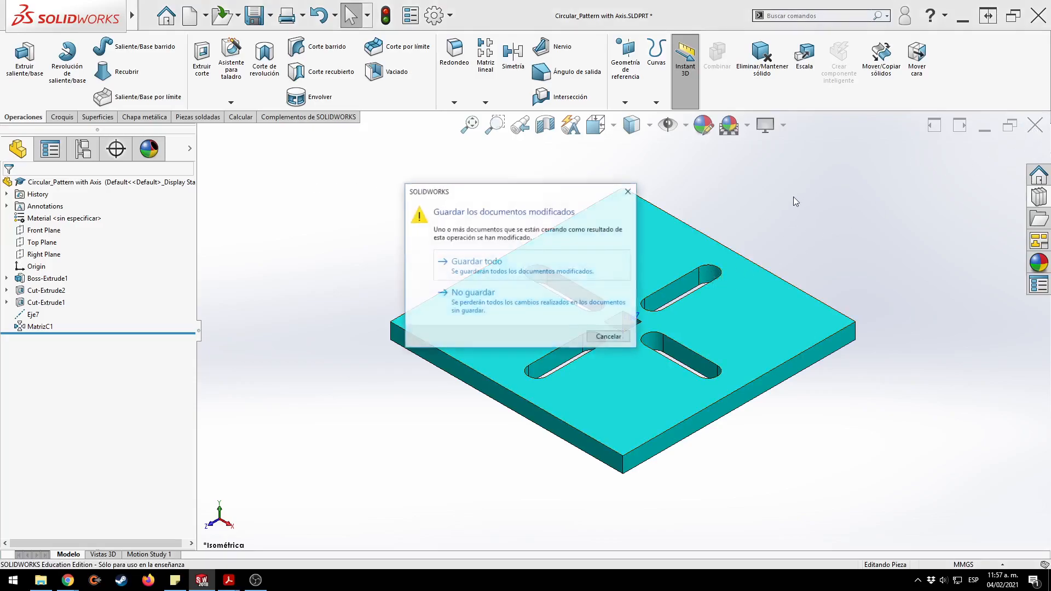
{"action": "left_click", "coordinate": [508, 297]}
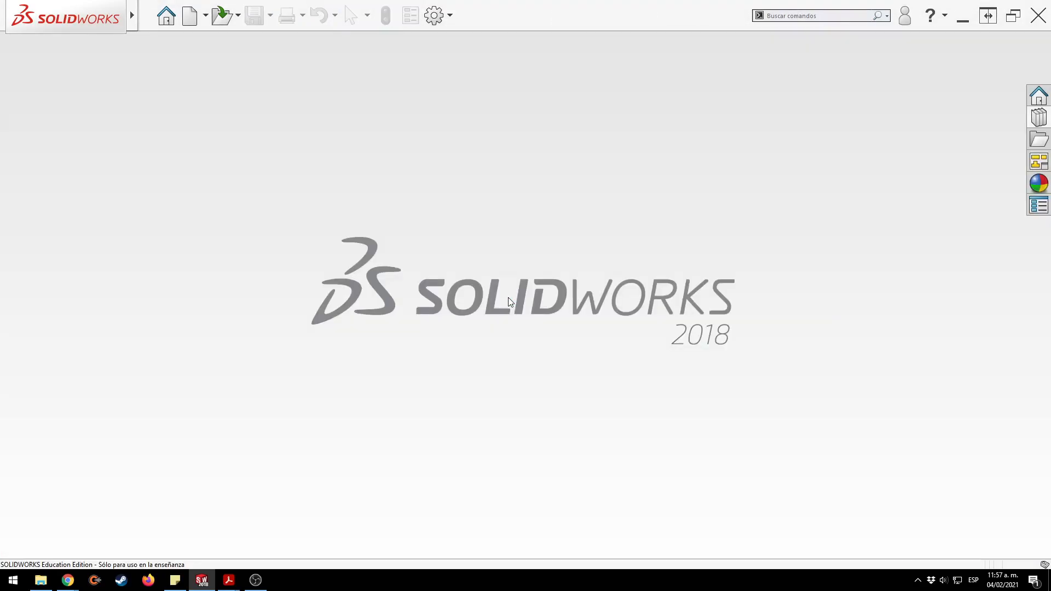
Switch to the course PDF in Adobe Acrobat Reader, review slides 21 to 23 on reference planes, and return to SOLIDWORKS.
{"action": "key", "text": "alt+Tab"}
{"action": "key", "text": "alt+Tab"}
{"action": "scroll", "coordinate": [656, 319], "scroll_direction": "down", "scroll_amount": 2}
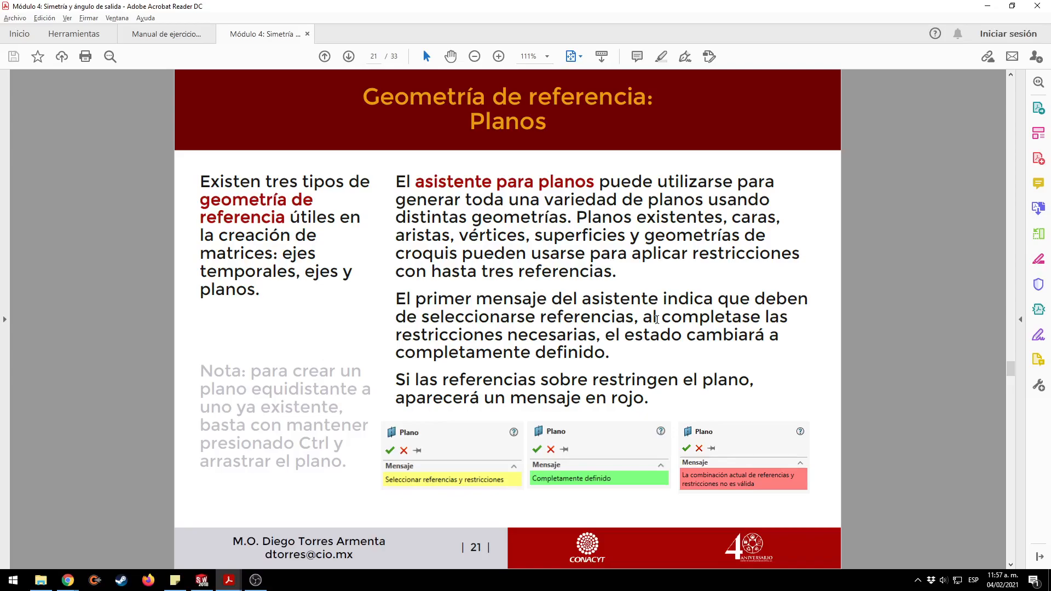
{"action": "scroll", "coordinate": [843, 262], "scroll_direction": "down", "scroll_amount": 1}
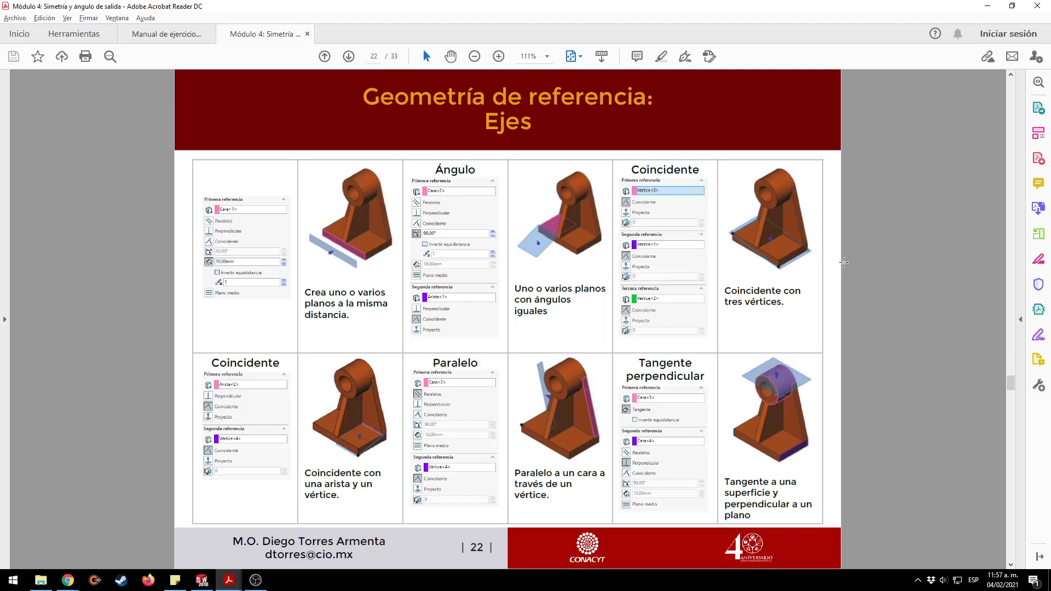
{"action": "scroll", "coordinate": [843, 262], "scroll_direction": "up", "scroll_amount": 1}
{"action": "scroll", "coordinate": [846, 263], "scroll_direction": "down", "scroll_amount": 2}
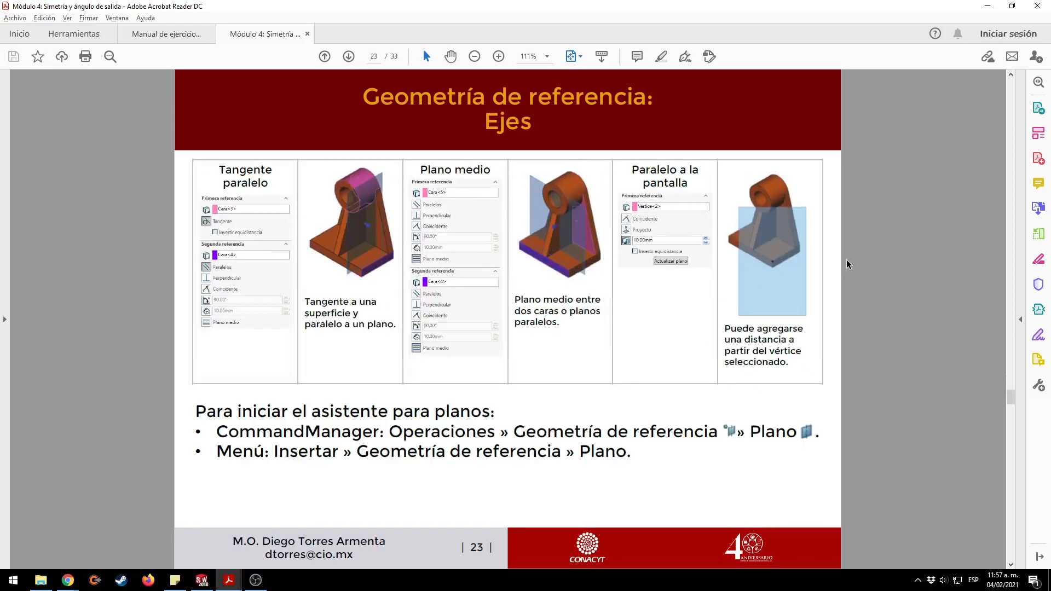
{"action": "scroll", "coordinate": [846, 264], "scroll_direction": "down", "scroll_amount": 1}
{"action": "scroll", "coordinate": [847, 264], "scroll_direction": "up", "scroll_amount": 2}
{"action": "scroll", "coordinate": [847, 265], "scroll_direction": "up", "scroll_amount": 1}
{"action": "scroll", "coordinate": [847, 264], "scroll_direction": "down", "scroll_amount": 1}
{"action": "scroll", "coordinate": [847, 265], "scroll_direction": "up", "scroll_amount": 1}
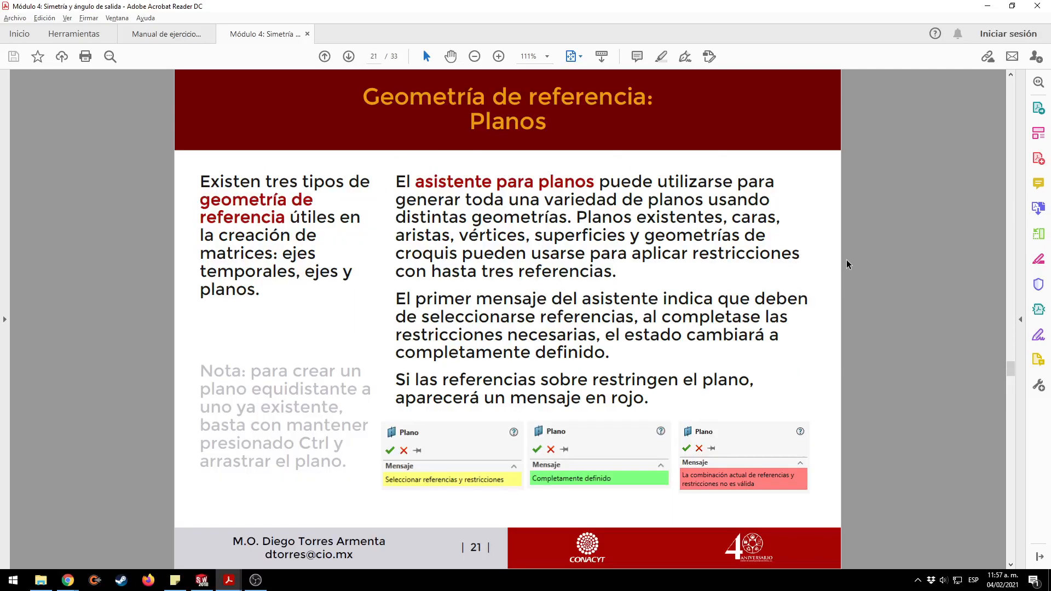
{"action": "scroll", "coordinate": [847, 264], "scroll_direction": "down", "scroll_amount": 1}
{"action": "scroll", "coordinate": [847, 264], "scroll_direction": "up", "scroll_amount": 1}
{"action": "scroll", "coordinate": [847, 265], "scroll_direction": "down", "scroll_amount": 1}
{"action": "key", "text": "alt+Tab"}
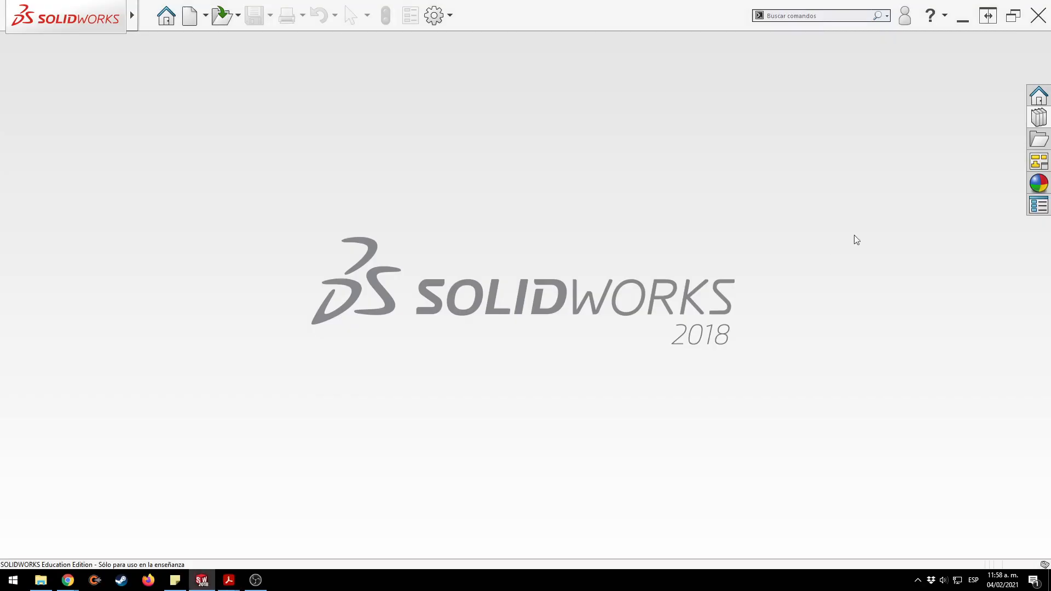
Open the Mirror_Pattern part from the design library's Lesson05 Case Study folder and recheck the plane types on slide 22 of the PDF.
{"action": "left_click", "coordinate": [1041, 127]}
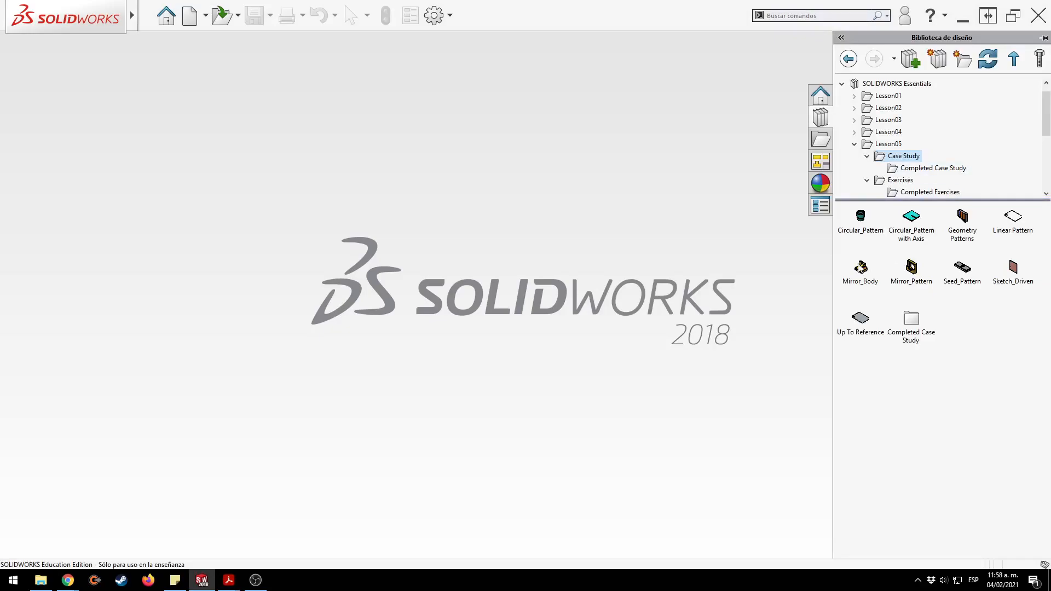
{"action": "mouse_move", "coordinate": [916, 277]}
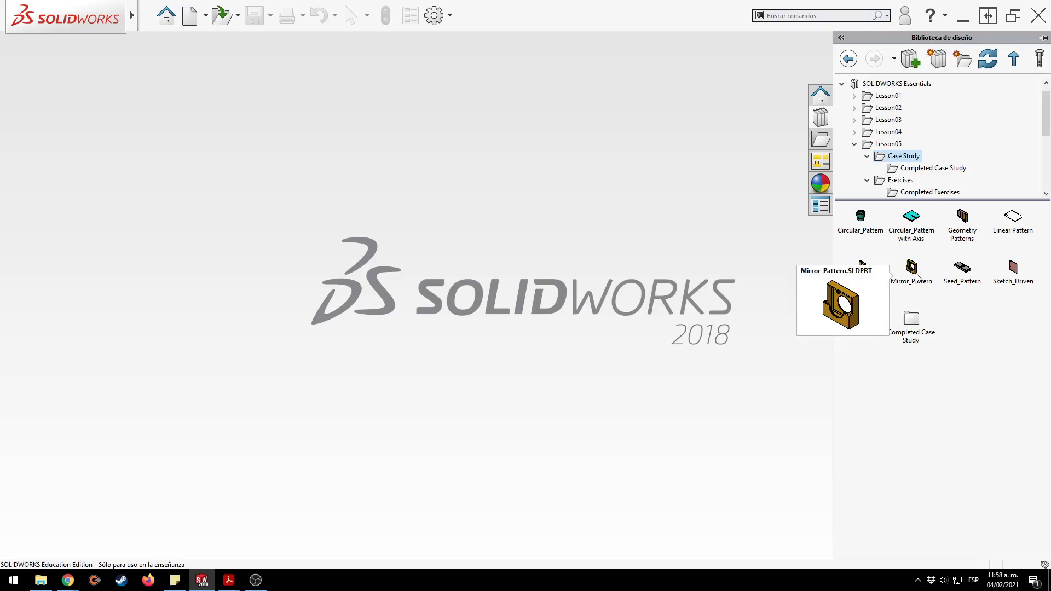
{"action": "double_click", "coordinate": [913, 274]}
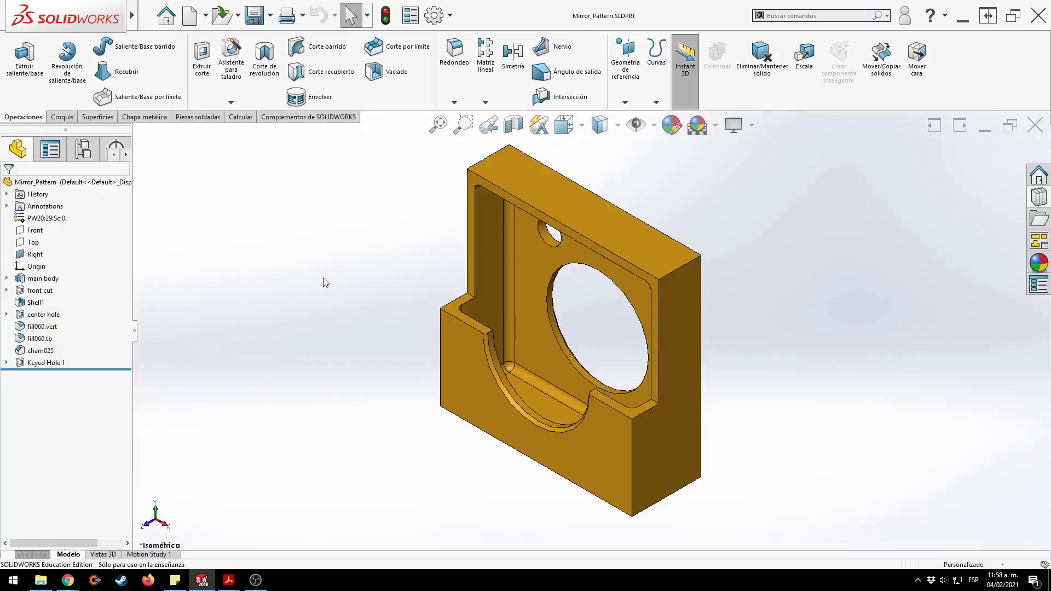
{"action": "key", "text": "alt+Tab"}
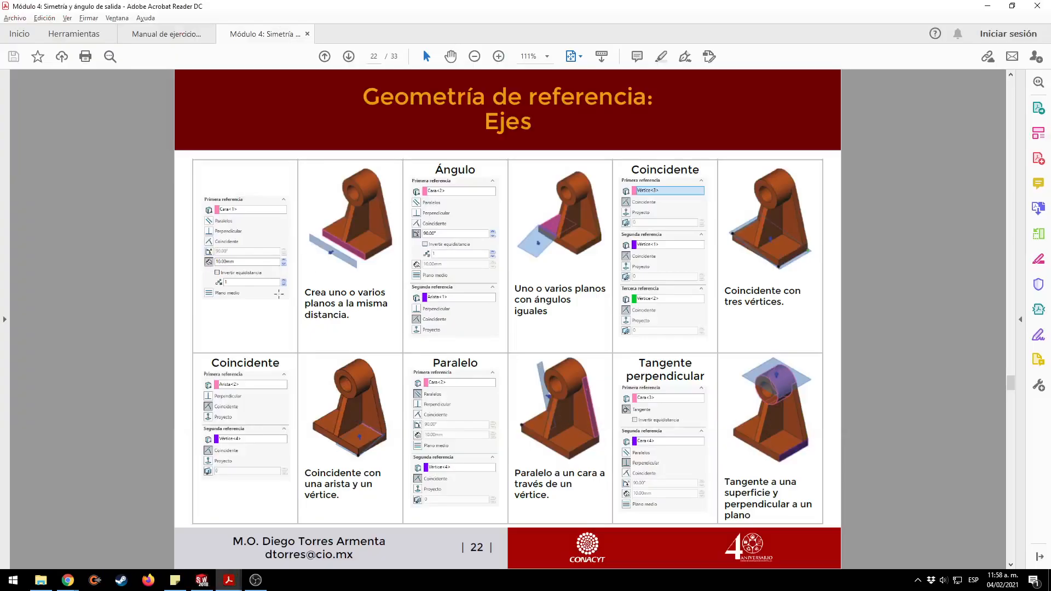
{"action": "key", "text": "alt+Tab"}
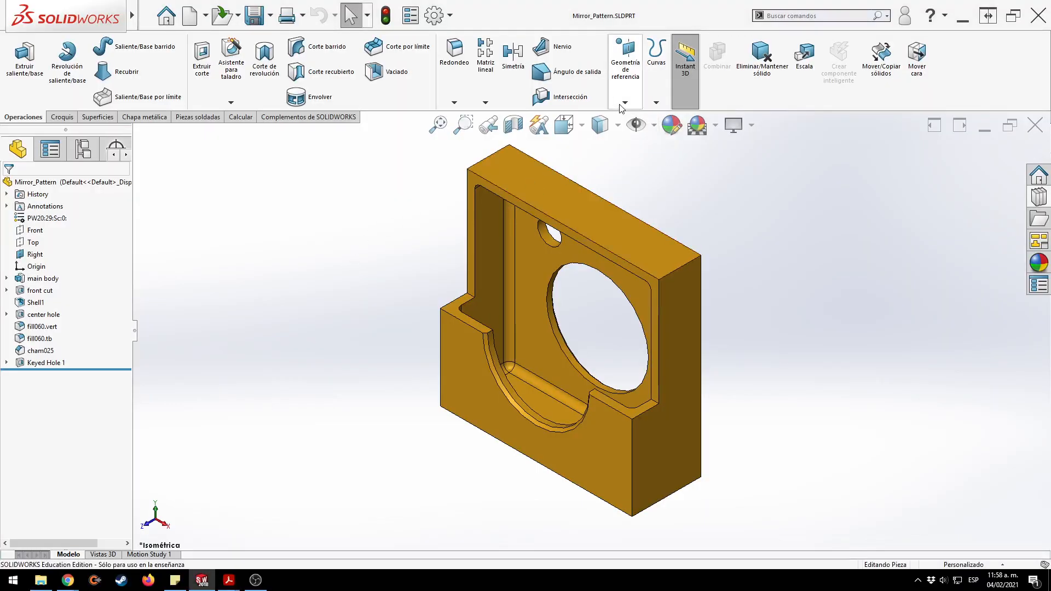
Create a reference plane coincident with three vertices of the main body: upper front-left, upper rear-right and lower front-right corners.
{"action": "left_click", "coordinate": [626, 82]}
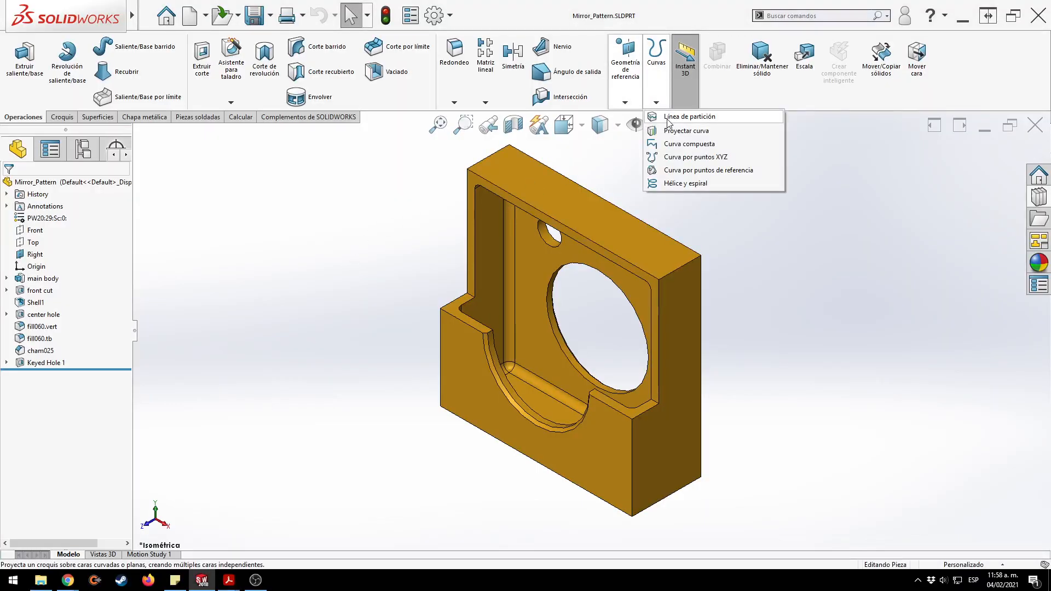
{"action": "left_click", "coordinate": [638, 116]}
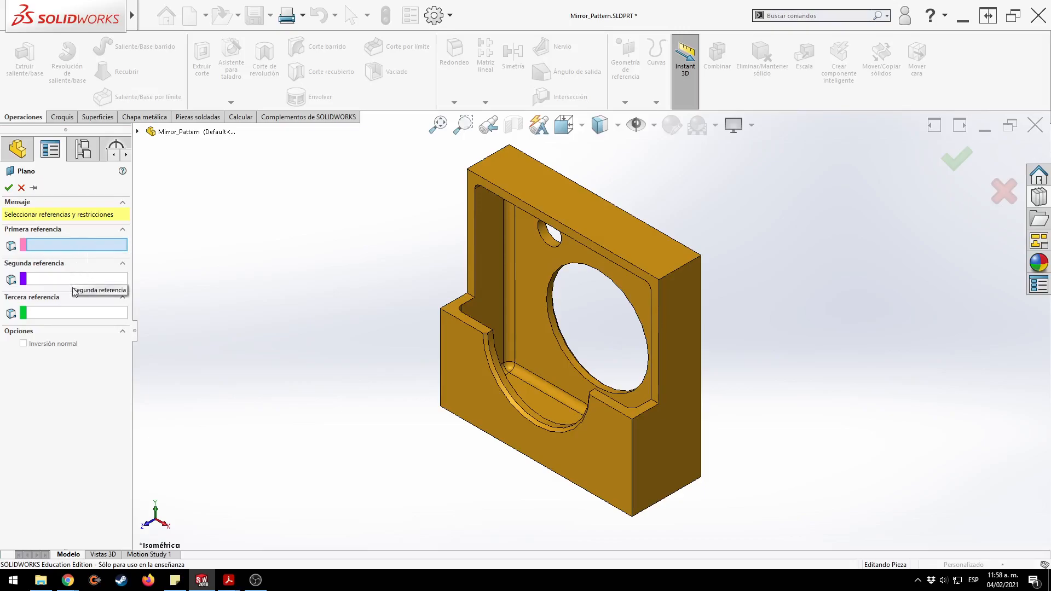
{"action": "left_click", "coordinate": [469, 173]}
{"action": "left_click", "coordinate": [469, 172]}
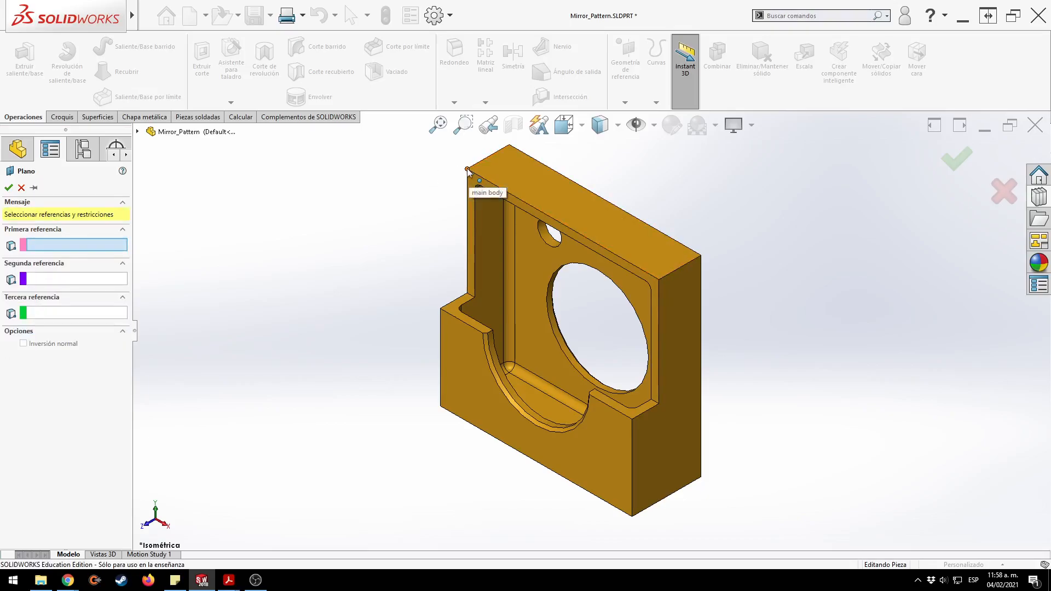
{"action": "left_click", "coordinate": [467, 170]}
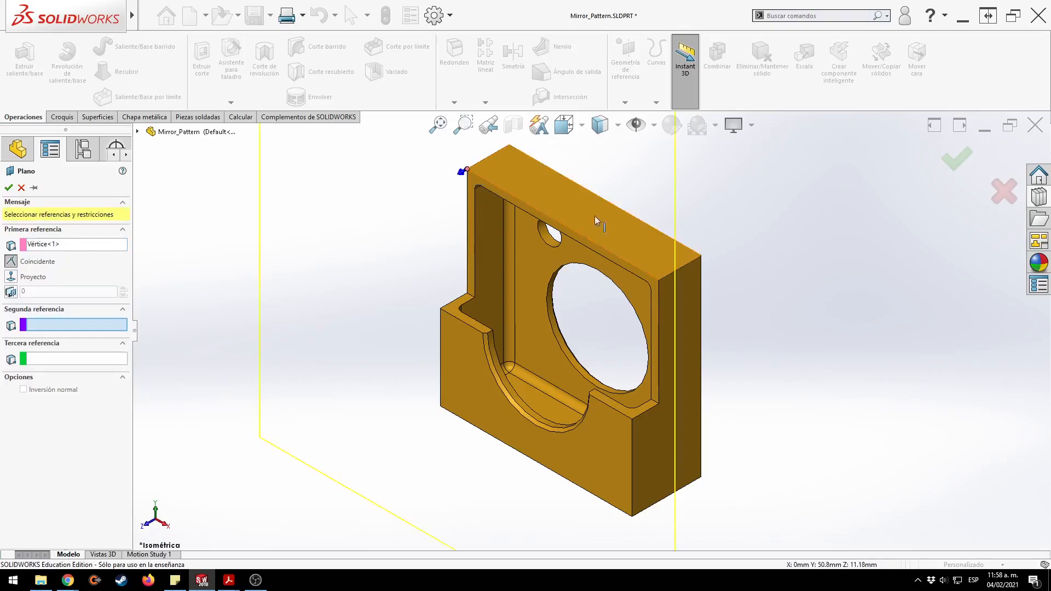
{"action": "left_click", "coordinate": [702, 256]}
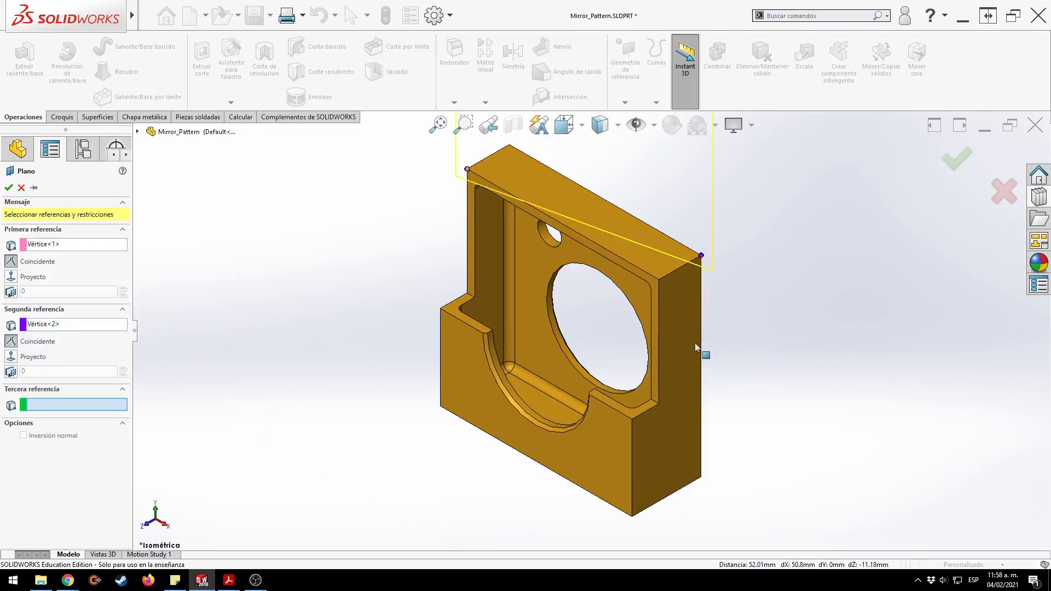
{"action": "left_click", "coordinate": [633, 517]}
{"action": "key", "text": "f"}
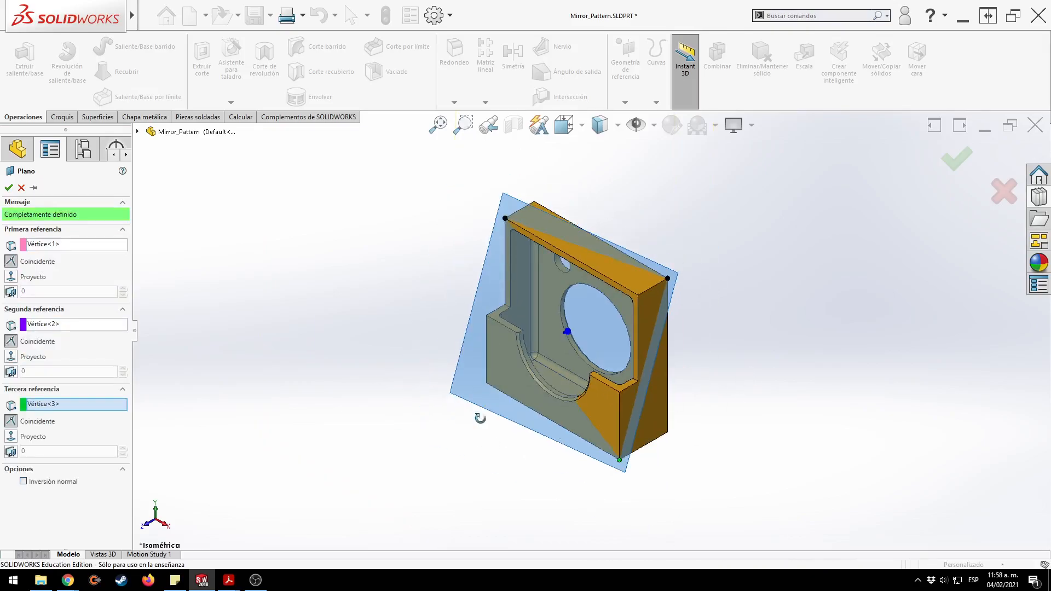
{"action": "middle_click_drag", "start_coordinate": [478, 417], "coordinate": [465, 384]}
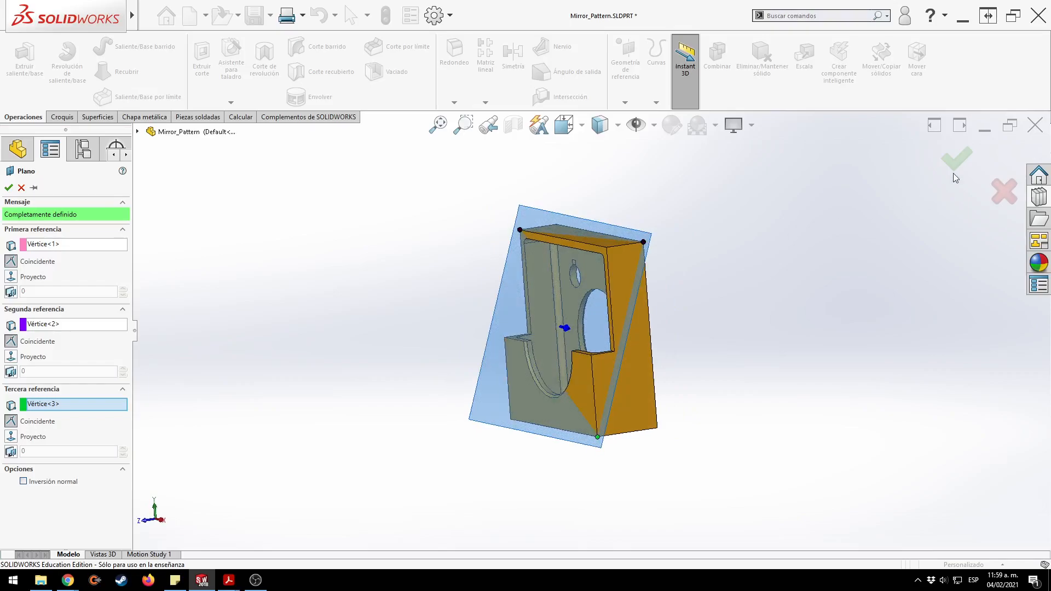
{"action": "left_click", "coordinate": [953, 174]}
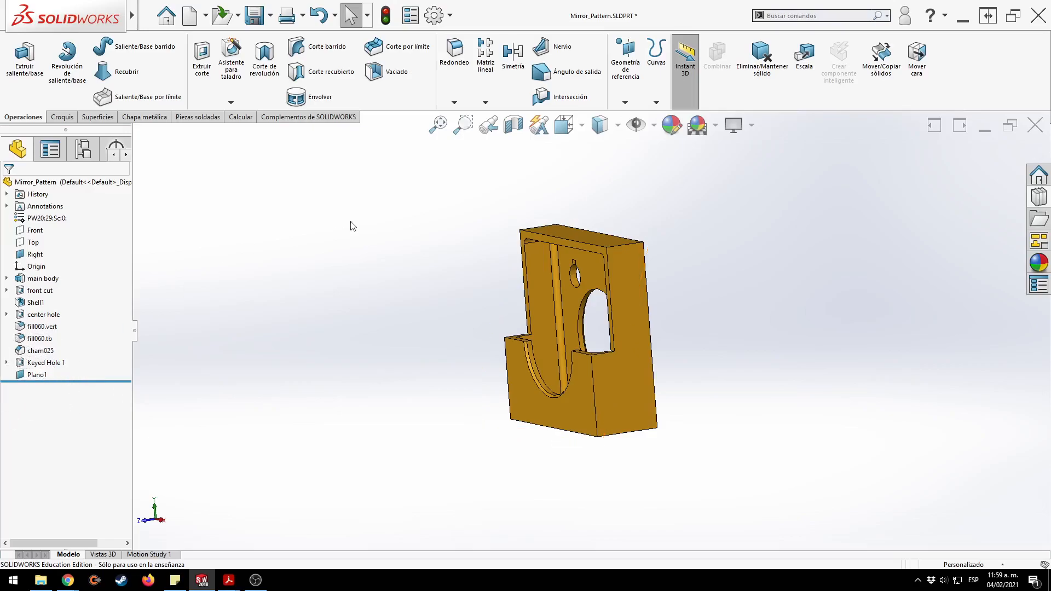
Turn on the display of reference planes in the Mirror_Pattern part.
{"action": "left_click", "coordinate": [652, 127]}
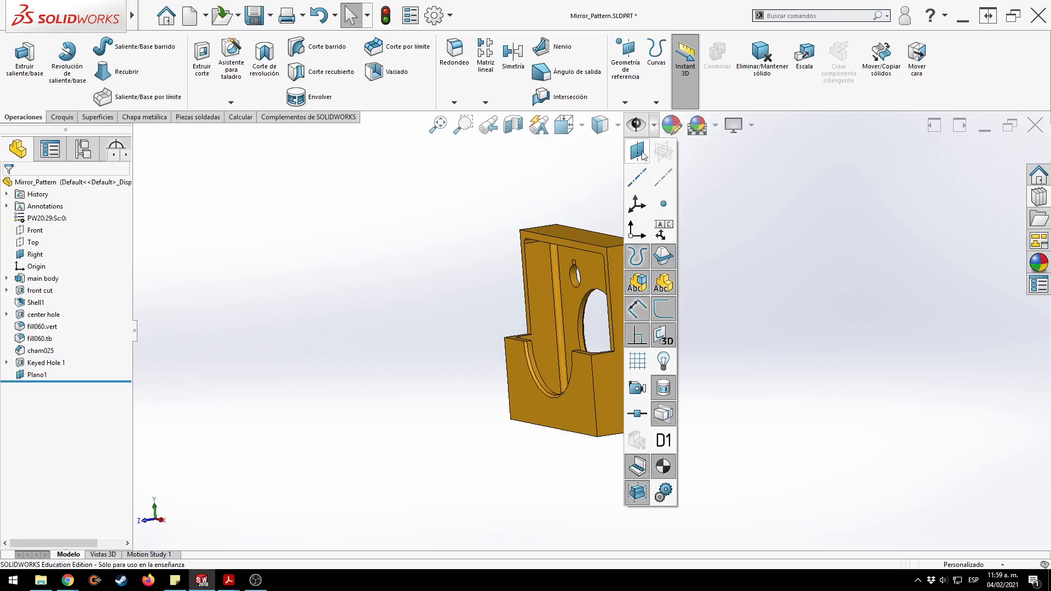
{"action": "left_click", "coordinate": [641, 156]}
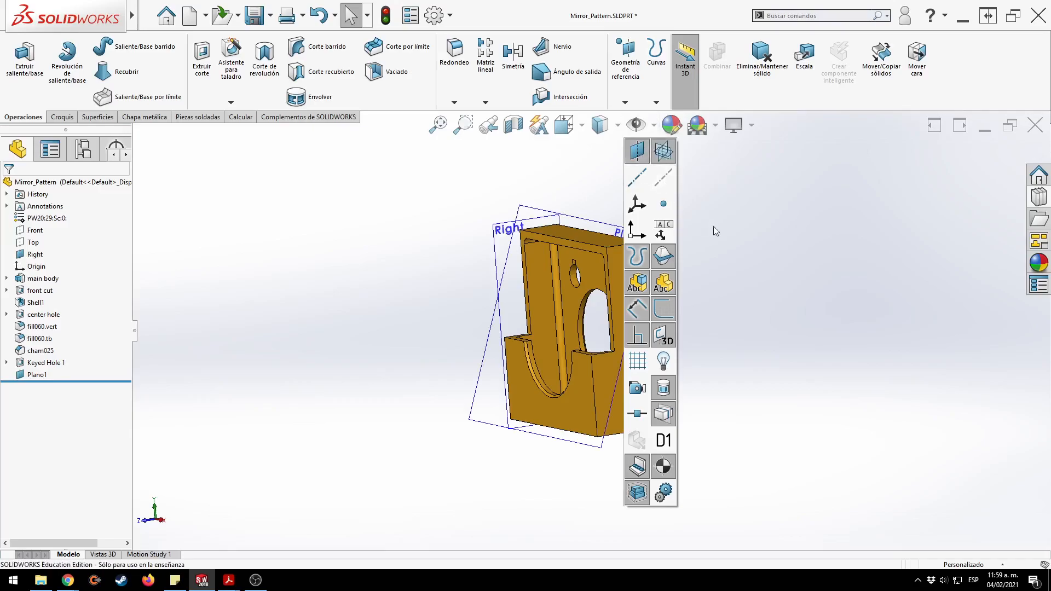
Set the isometric view and hide the Right plane and the three-vertex reference plane.
{"action": "key", "text": "ctrl+7"}
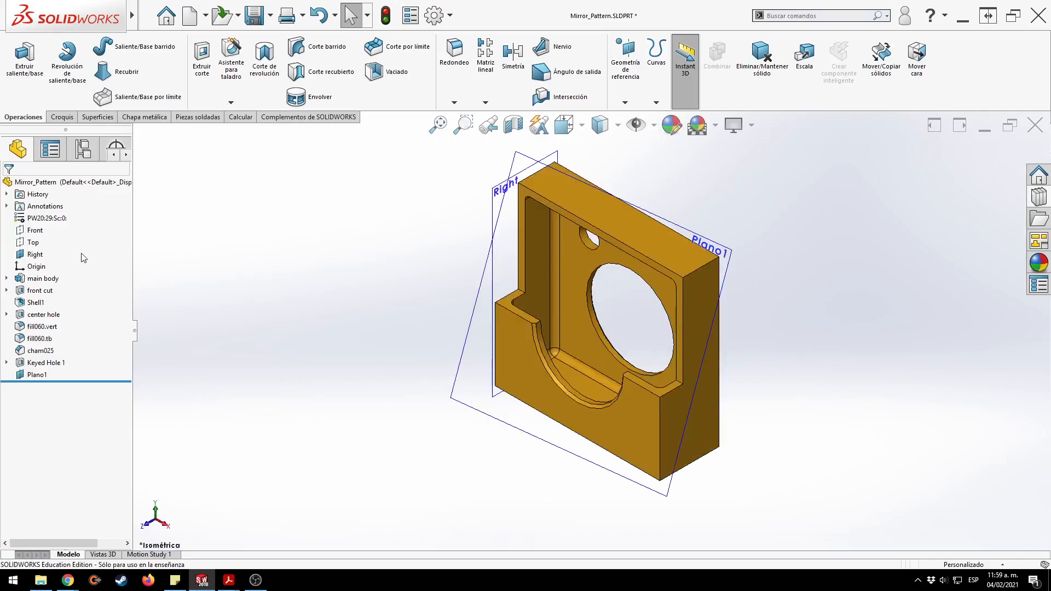
{"action": "left_click", "coordinate": [36, 255]}
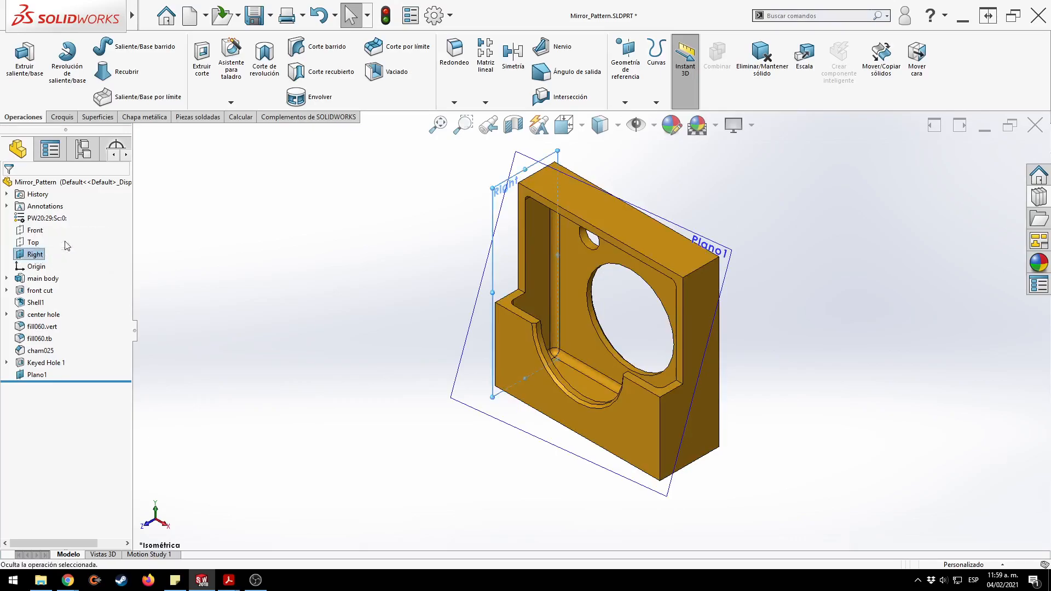
{"action": "left_click", "coordinate": [66, 245]}
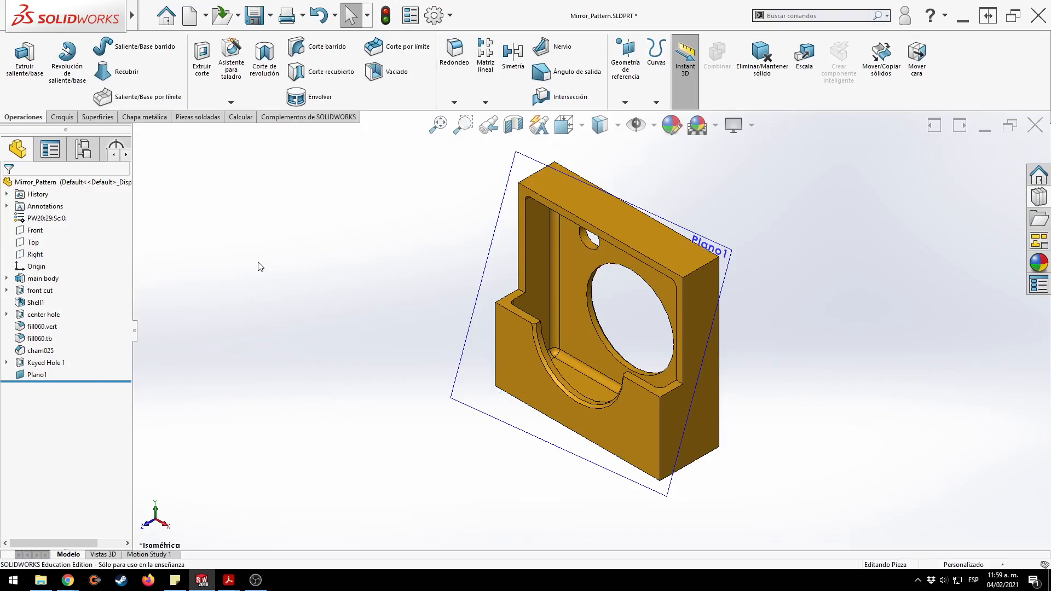
{"action": "key", "text": "f"}
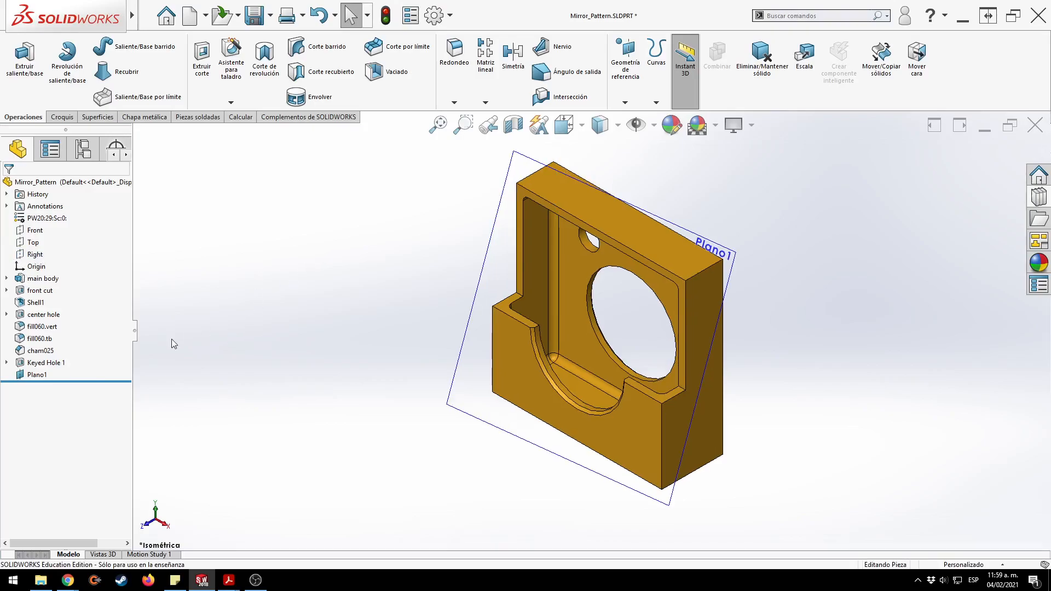
{"action": "left_click", "coordinate": [37, 375]}
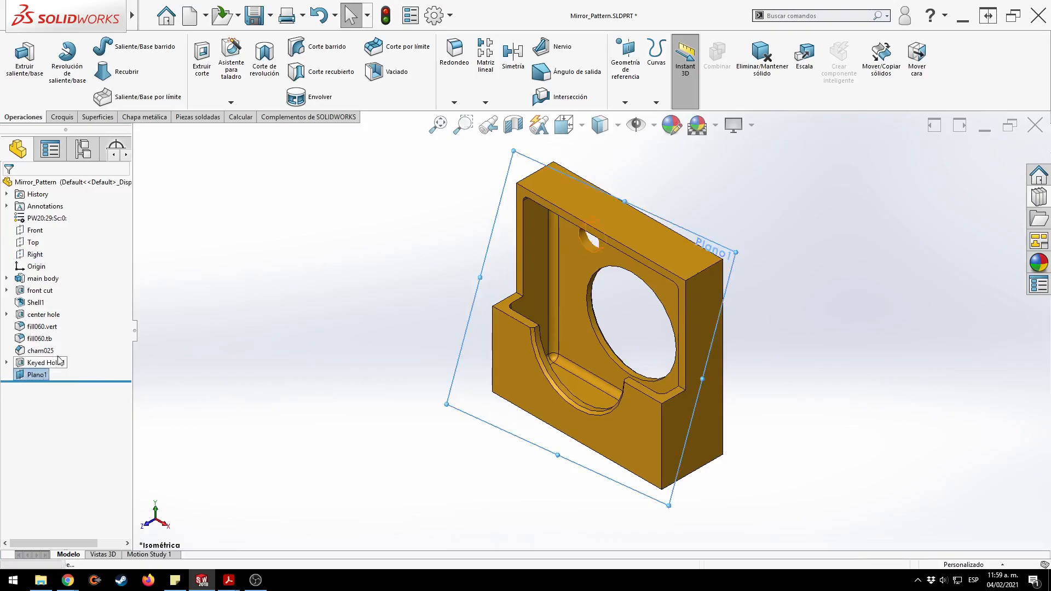
{"action": "left_click", "coordinate": [248, 292]}
Recheck PDF slide 22 and start a pinned Plane command in SOLIDWORKS referencing the body's right side face and its upper front vertical edge.
{"action": "key", "text": "alt+Tab"}
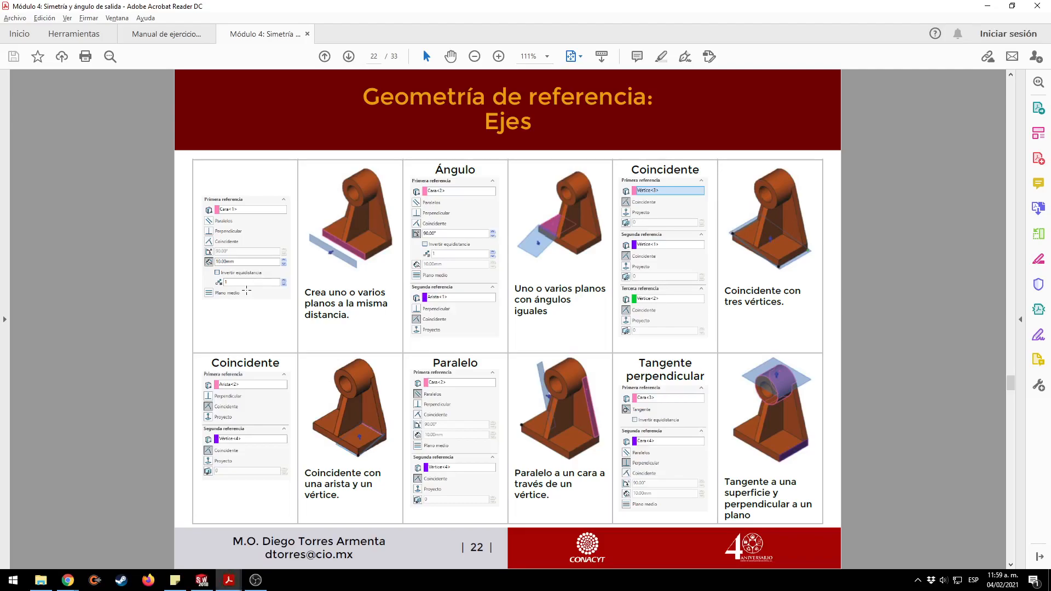
{"action": "key", "text": "alt+Tab"}
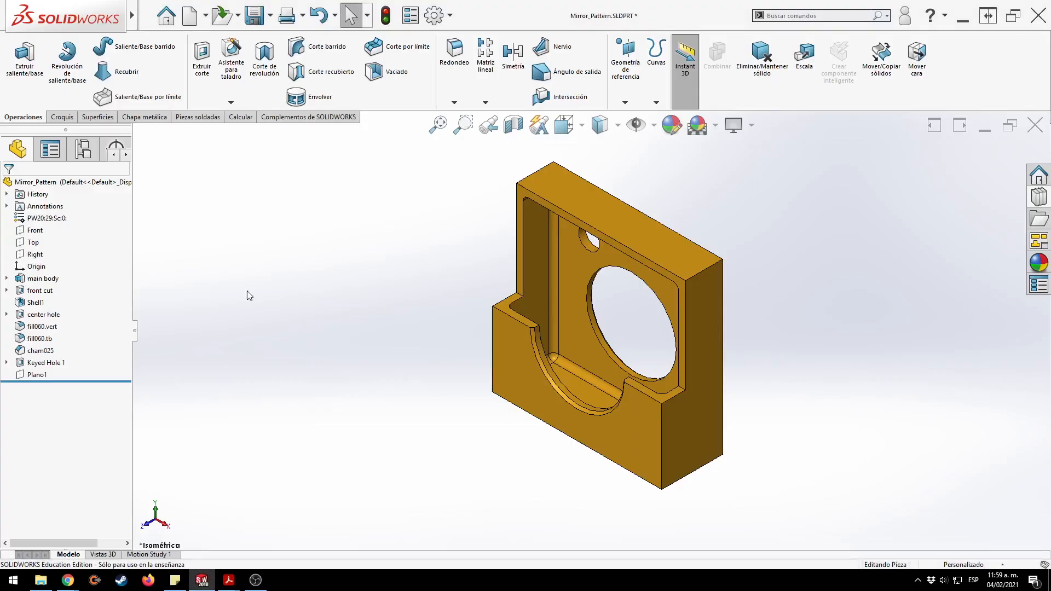
{"action": "key", "text": "s"}
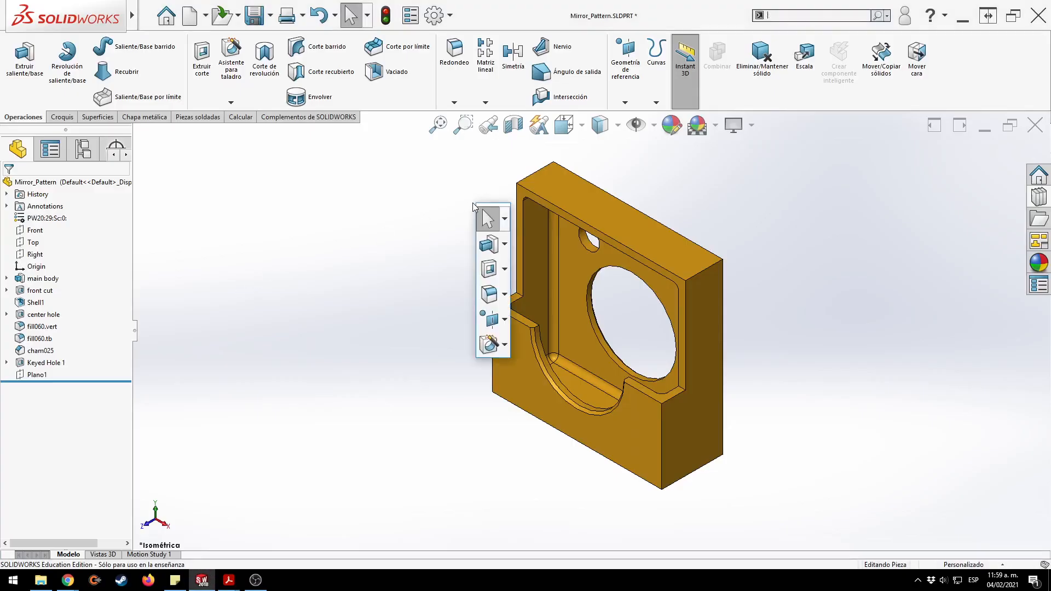
{"action": "left_click", "coordinate": [490, 320]}
{"action": "left_click", "coordinate": [499, 340]}
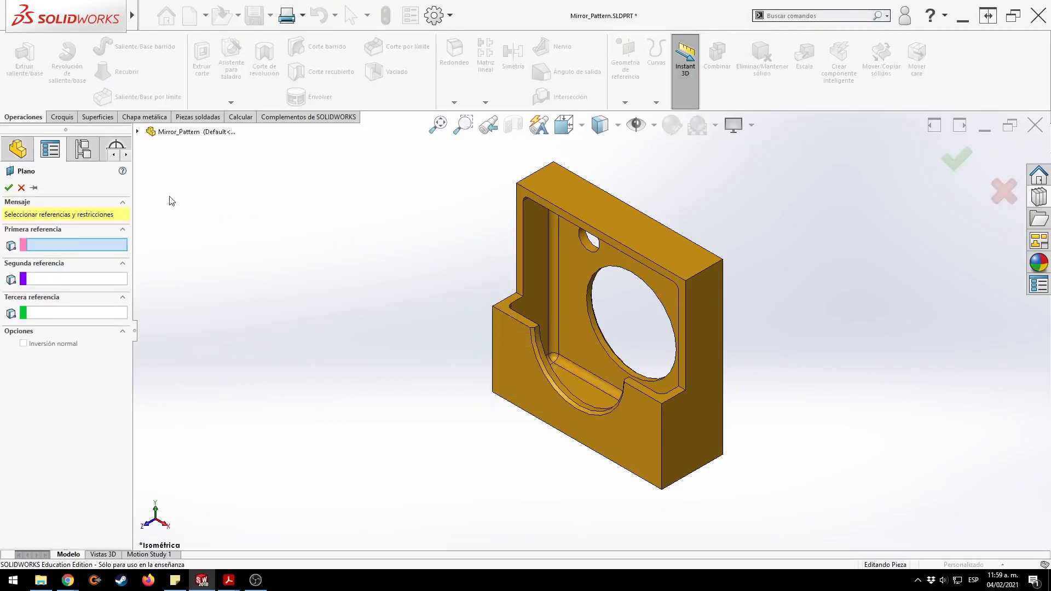
{"action": "left_click", "coordinate": [37, 189]}
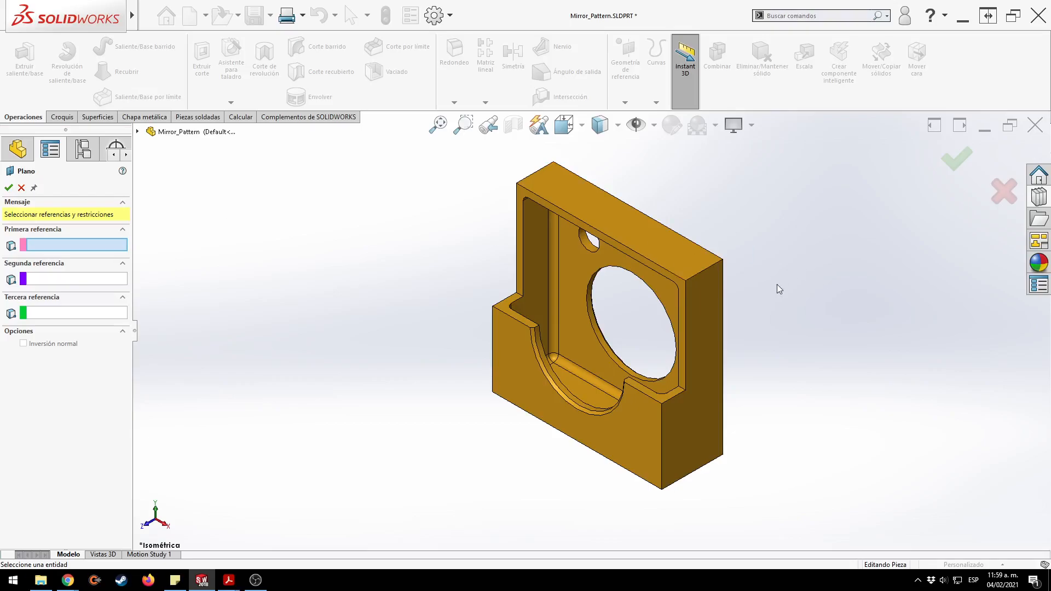
{"action": "left_click", "coordinate": [701, 328]}
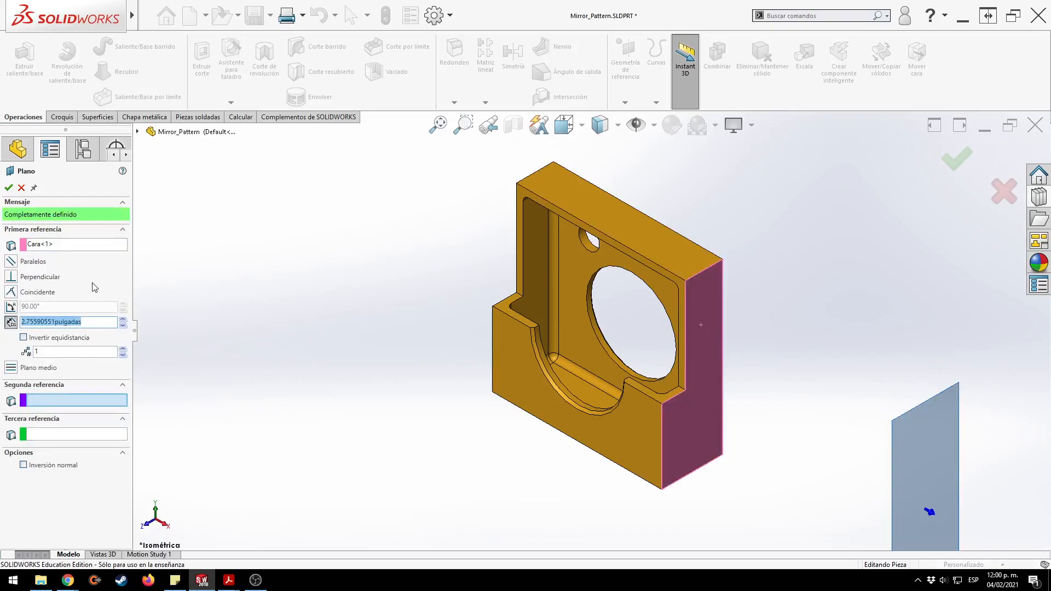
{"action": "left_click", "coordinate": [93, 403]}
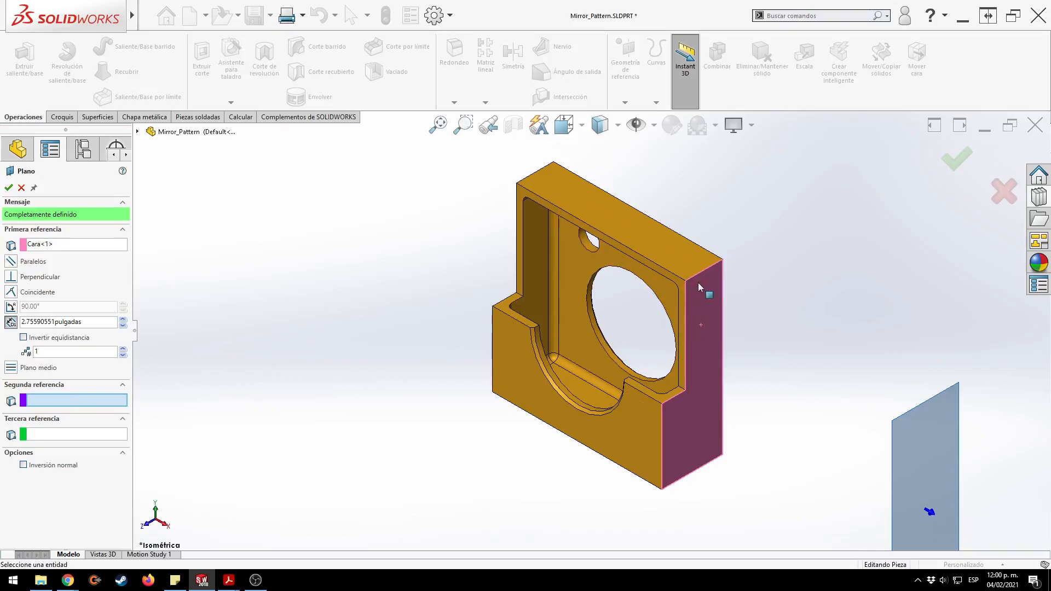
{"action": "left_click", "coordinate": [686, 301]}
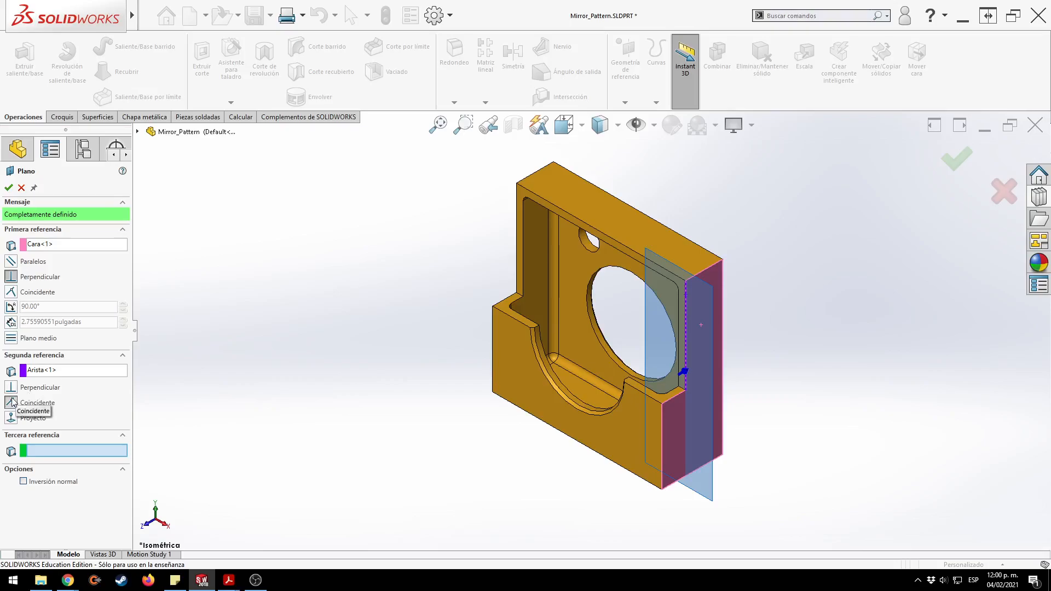
Set the plane's angle to the face to 45°, view it from above, create it and close the Plane command.
{"action": "left_click", "coordinate": [15, 310]}
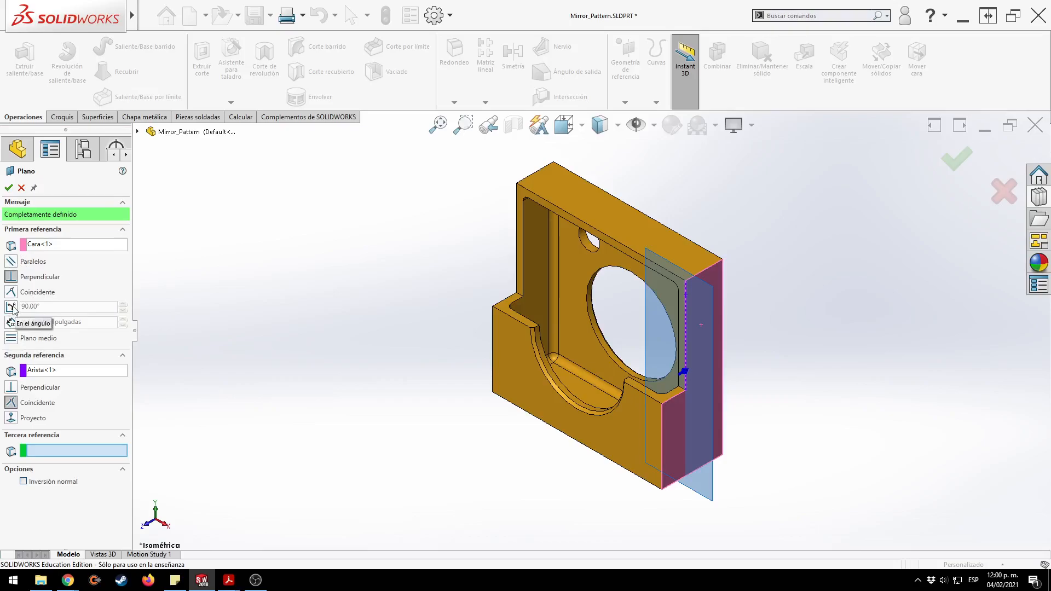
{"action": "left_click", "coordinate": [14, 308]}
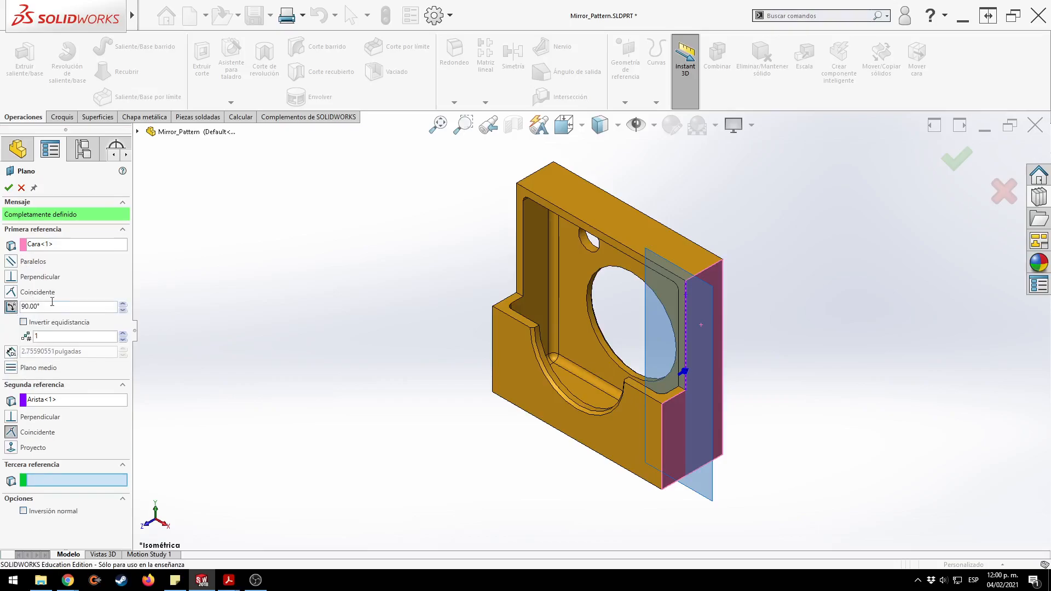
{"action": "left_click", "coordinate": [81, 309]}
{"action": "type", "text": "45"}
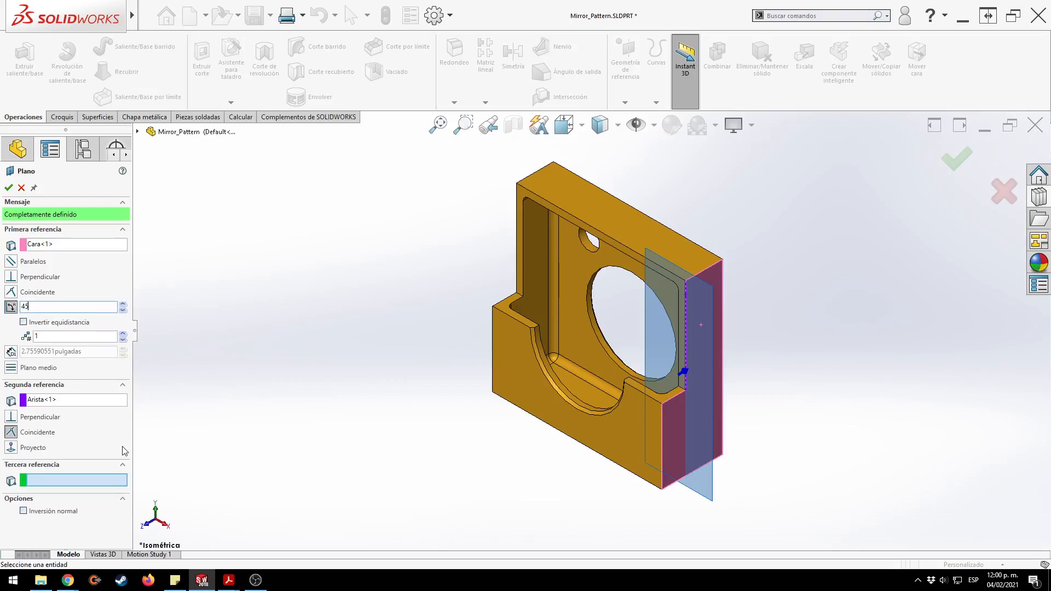
{"action": "key", "text": "Return"}
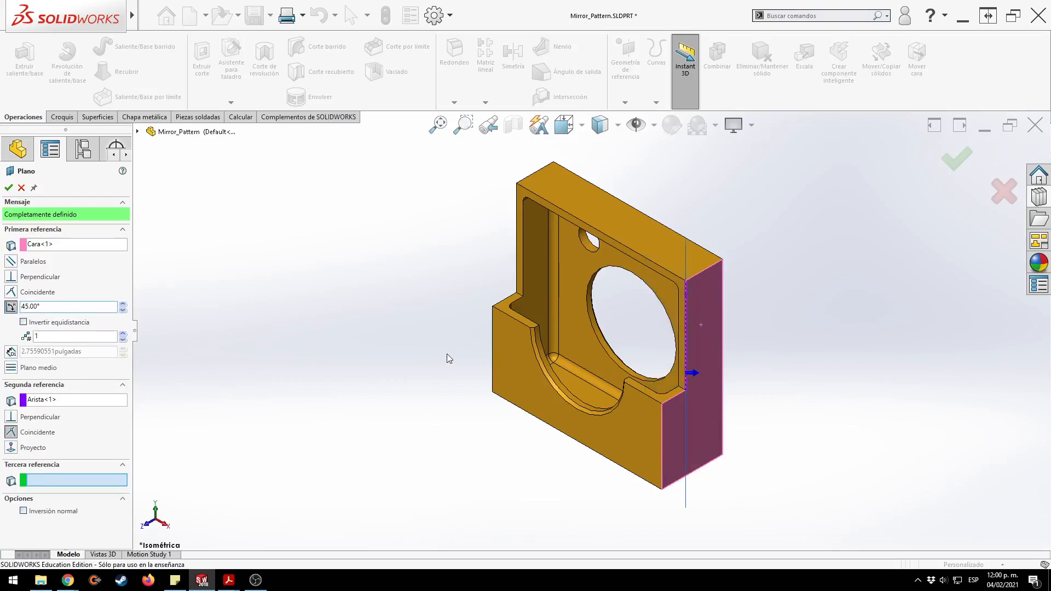
{"action": "mouse_move", "coordinate": [425, 432]}
{"action": "middle_mouse_down"}
{"action": "mouse_move", "coordinate": [401, 422]}
{"action": "mouse_move", "coordinate": [387, 486]}
{"action": "mouse_move", "coordinate": [436, 381]}
{"action": "mouse_move", "coordinate": [439, 425]}
{"action": "middle_mouse_up"}
{"action": "right_click_drag", "start_coordinate": [439, 425], "coordinate": [461, 329]}
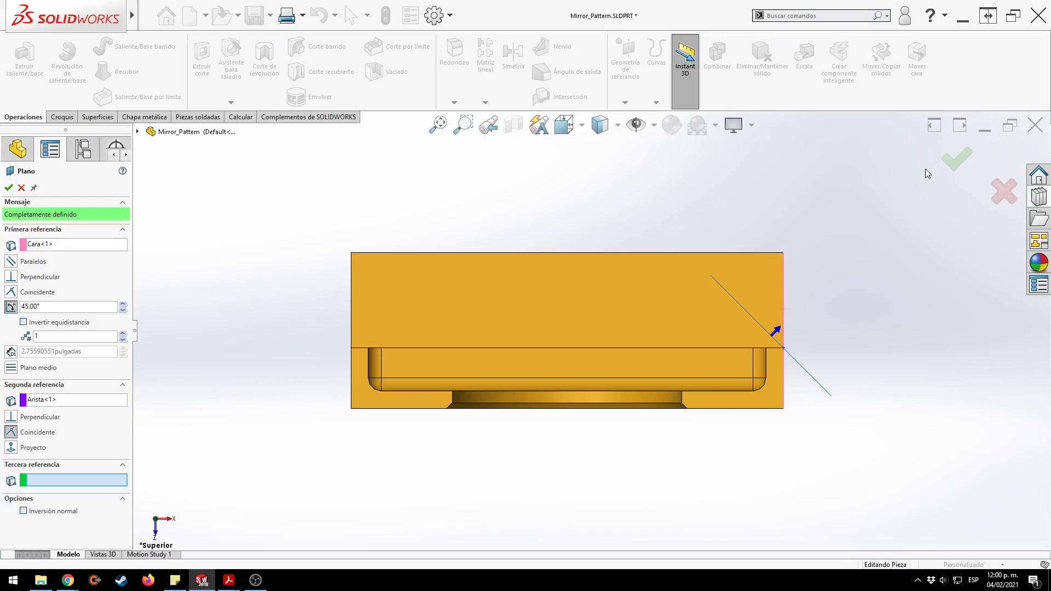
{"action": "left_click", "coordinate": [957, 158]}
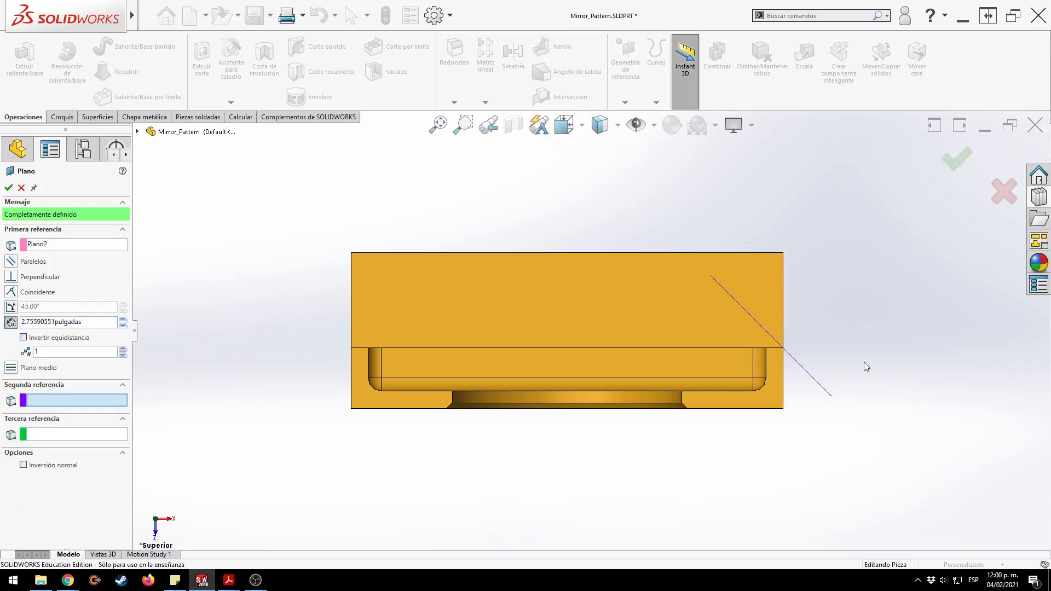
{"action": "left_click", "coordinate": [822, 389]}
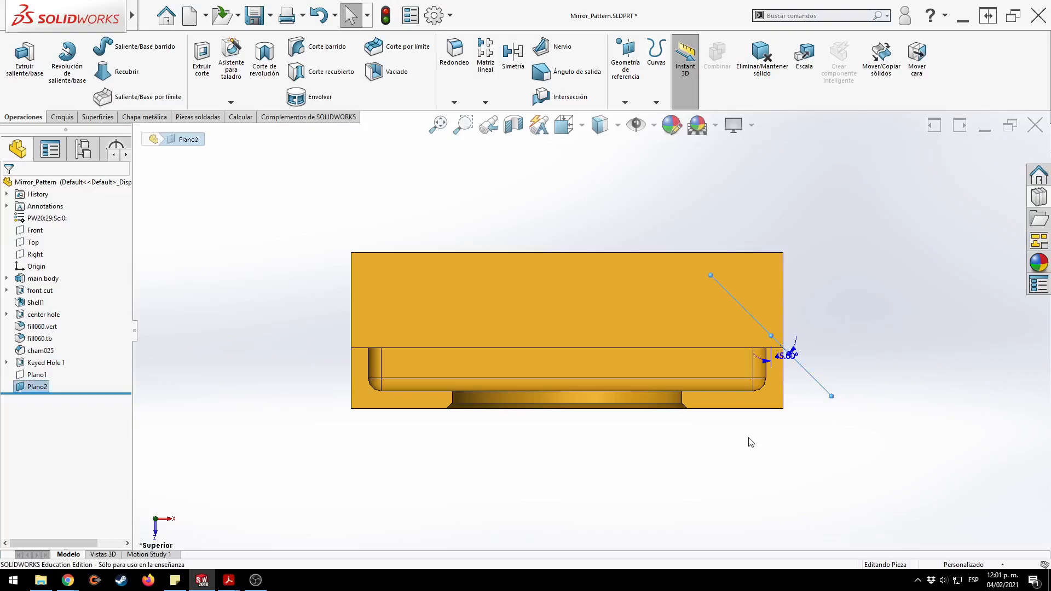
Edit the 45° plane, try flipping its normal in the top view, and restore the original direction.
{"action": "middle_click_drag", "start_coordinate": [751, 453], "coordinate": [540, 326]}
{"action": "scroll", "coordinate": [580, 308], "scroll_direction": "up", "scroll_amount": 2}
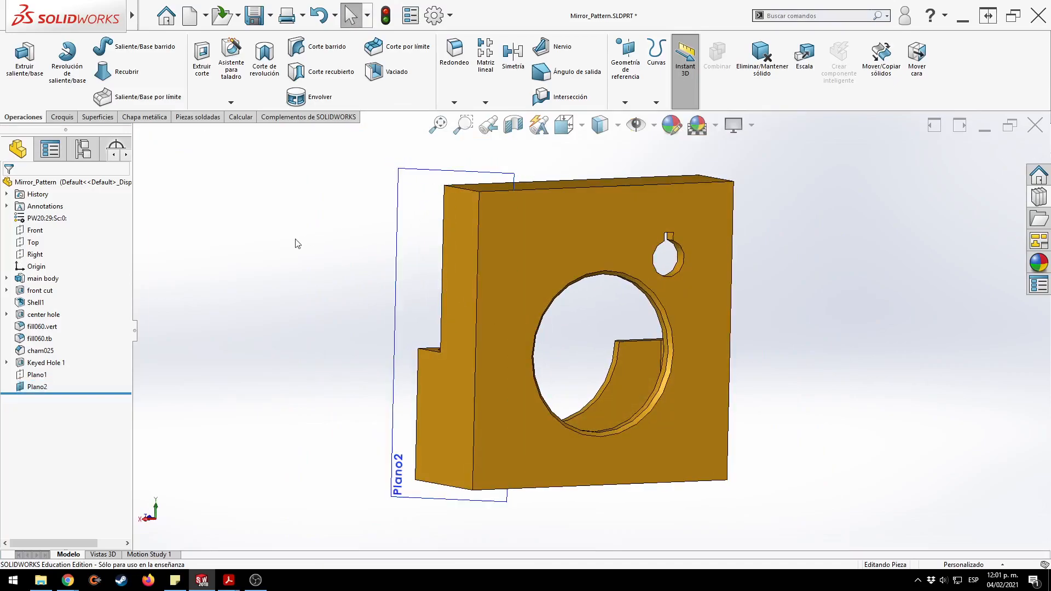
{"action": "left_click", "coordinate": [316, 239]}
{"action": "left_click", "coordinate": [402, 217]}
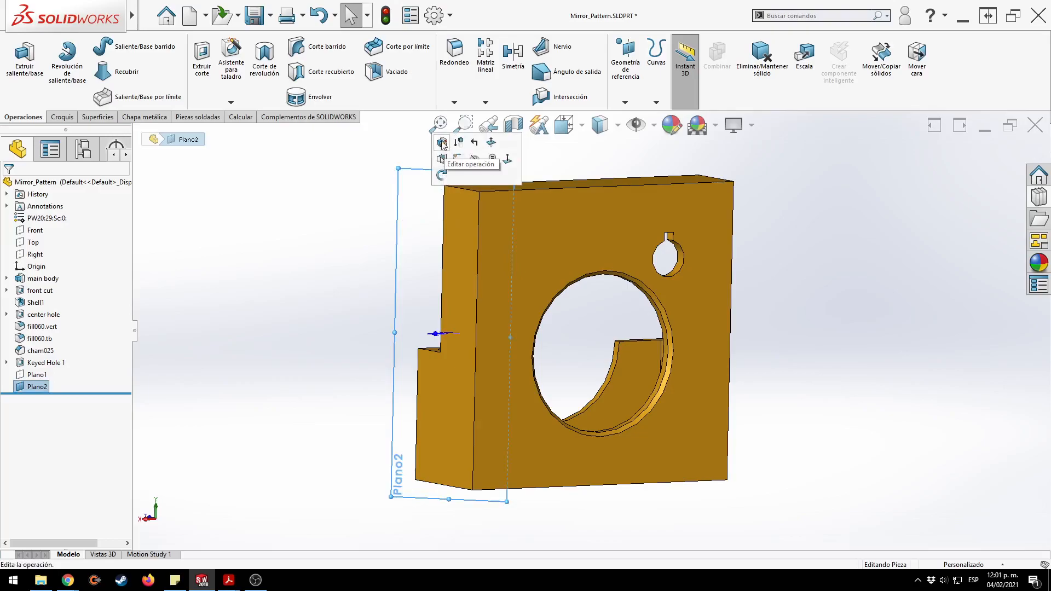
{"action": "left_click", "coordinate": [351, 236]}
{"action": "key", "text": "ctrl+5"}
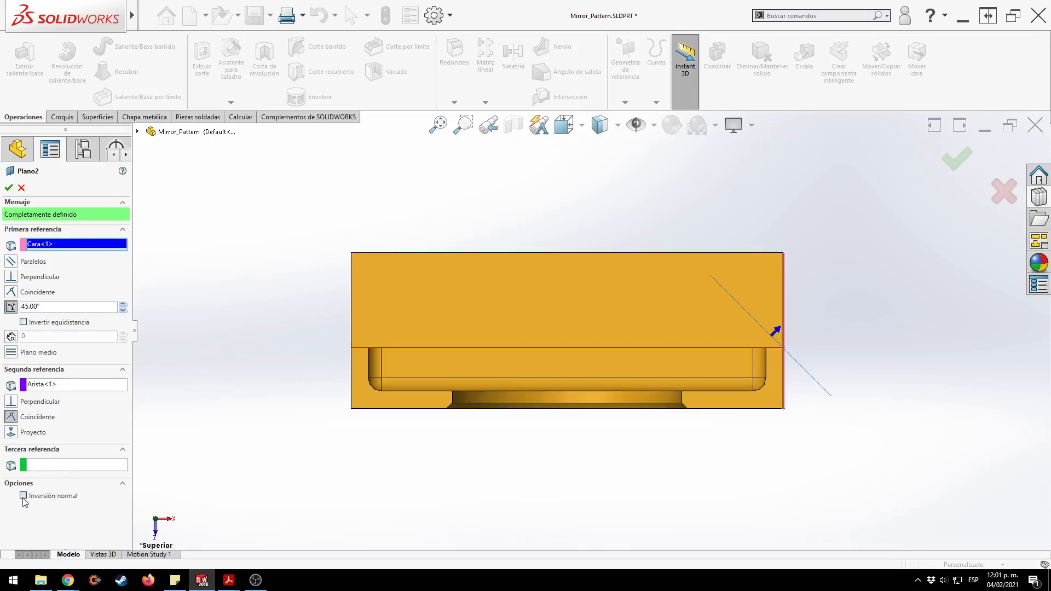
{"action": "key", "text": "ctrl"}
{"action": "key", "text": "ctrl"}
{"action": "key", "text": "ctrl"}
{"action": "left_click", "coordinate": [23, 496]}
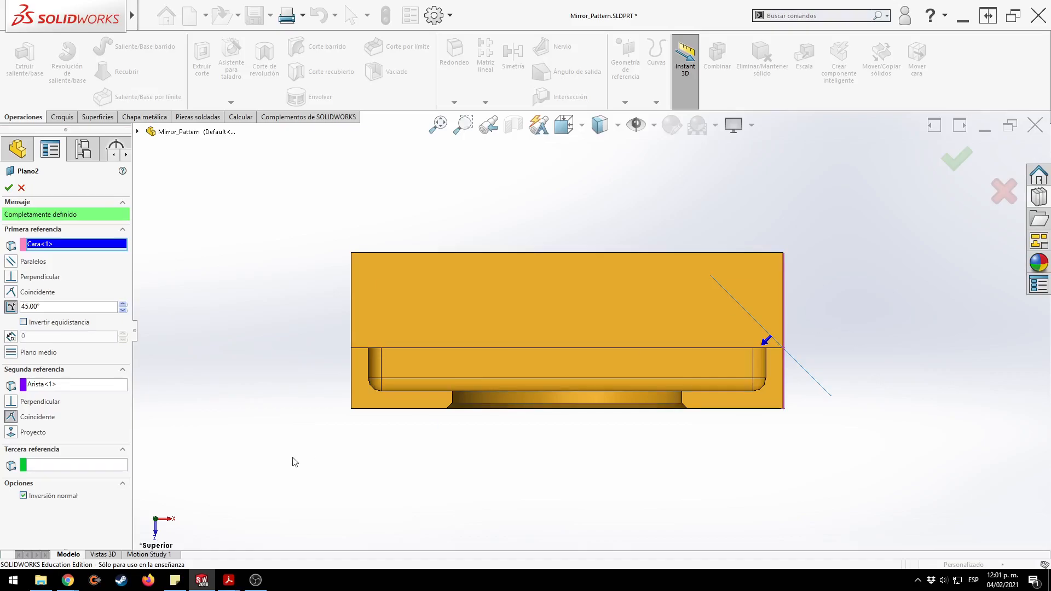
{"action": "left_click", "coordinate": [23, 495]}
{"action": "left_click", "coordinate": [957, 158]}
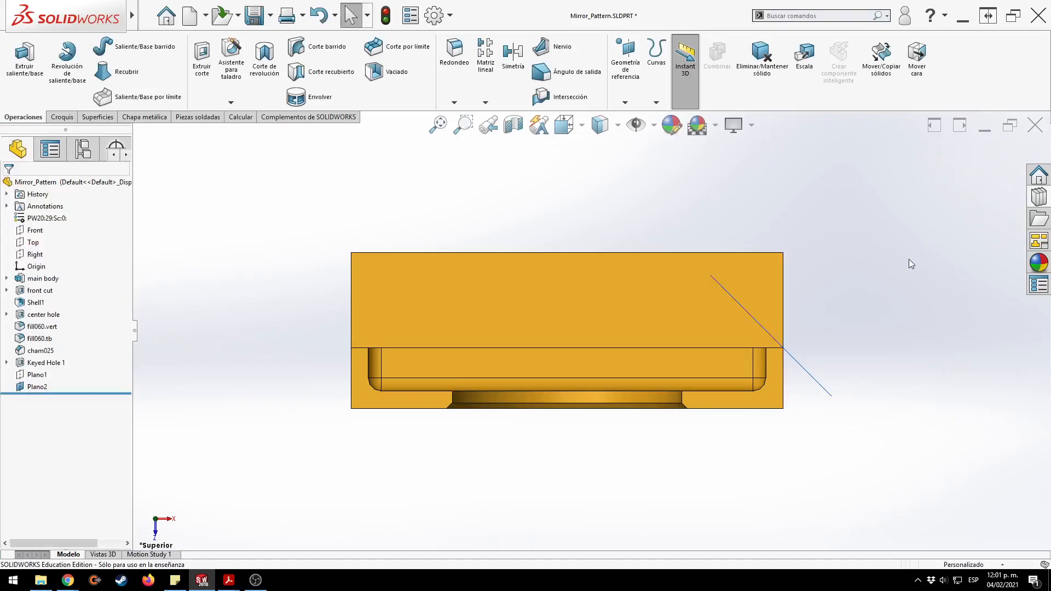
Sketch a closed L-shaped profile on the 45° plane, with legs about 0.13 and 0.17 inches thick, and exit the sketch.
{"action": "middle_click_drag", "start_coordinate": [878, 306], "coordinate": [786, 294]}
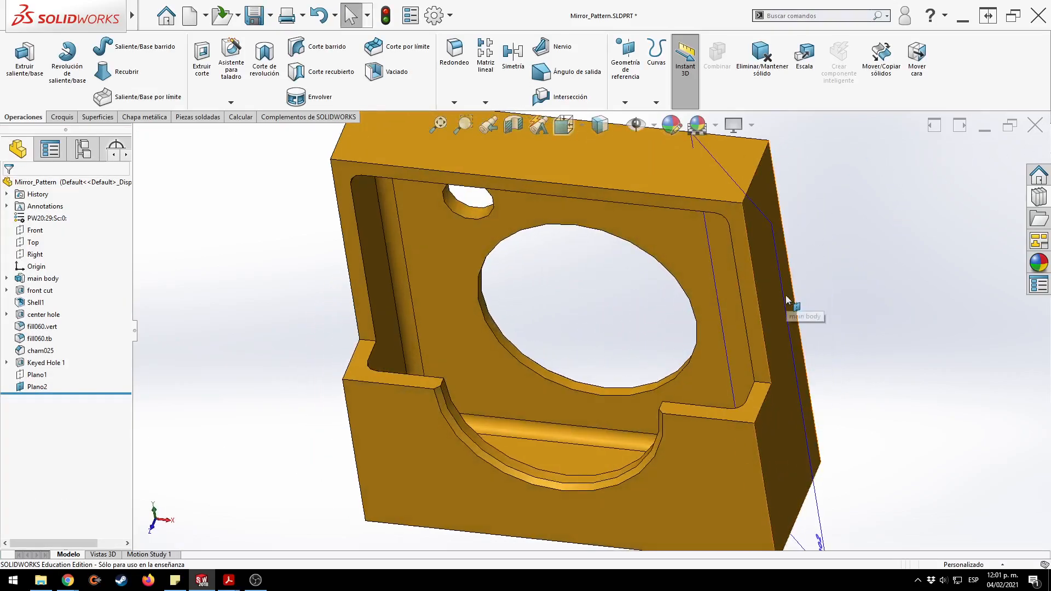
{"action": "left_click", "coordinate": [783, 296]}
{"action": "left_click", "coordinate": [848, 250]}
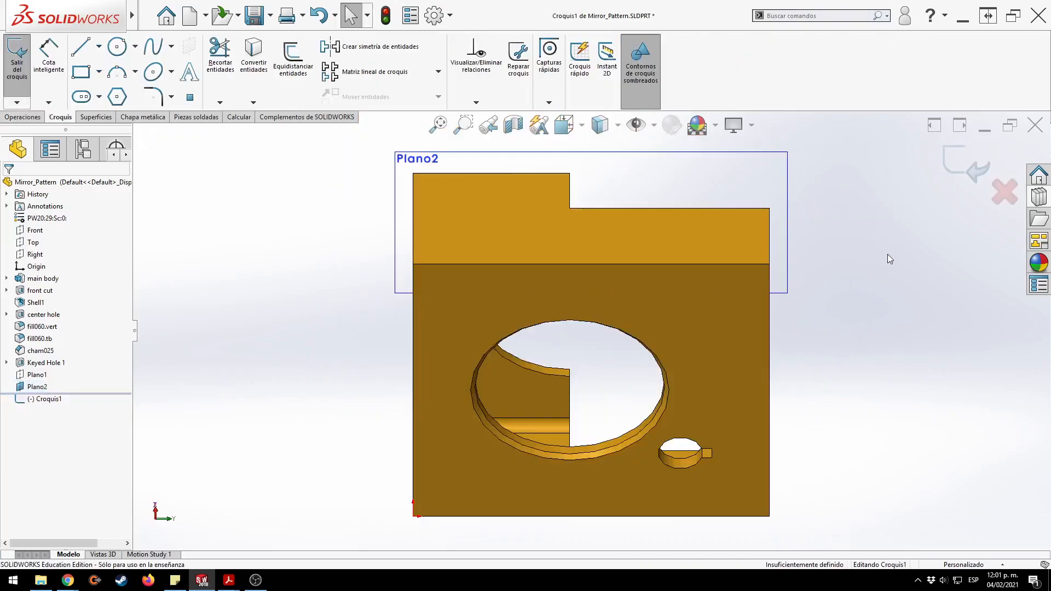
{"action": "middle_click_drag", "start_coordinate": [862, 264], "coordinate": [859, 325], "text": "ctrl"}
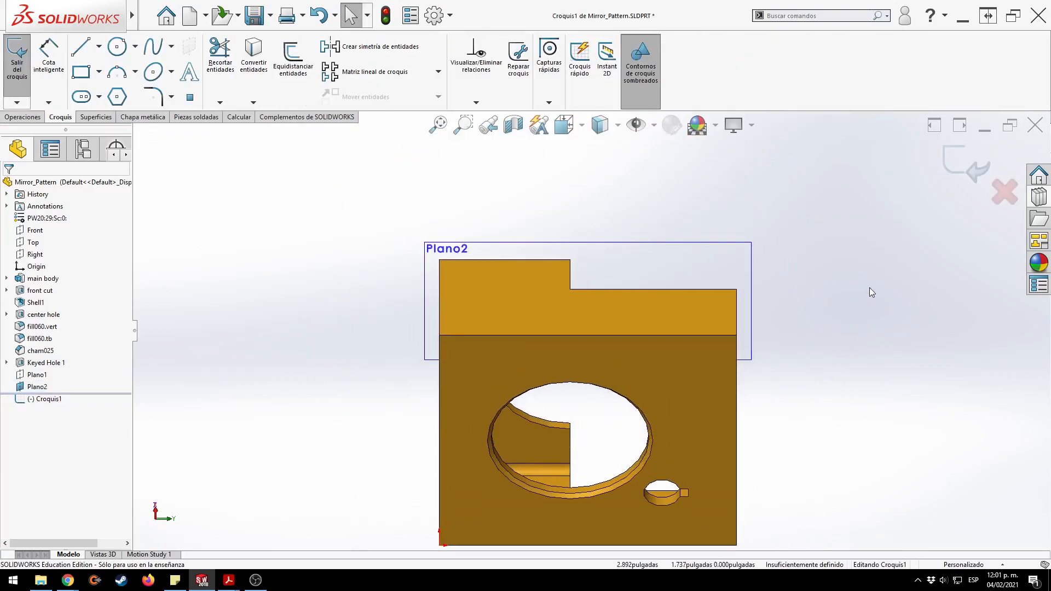
{"action": "left_click", "coordinate": [81, 46]}
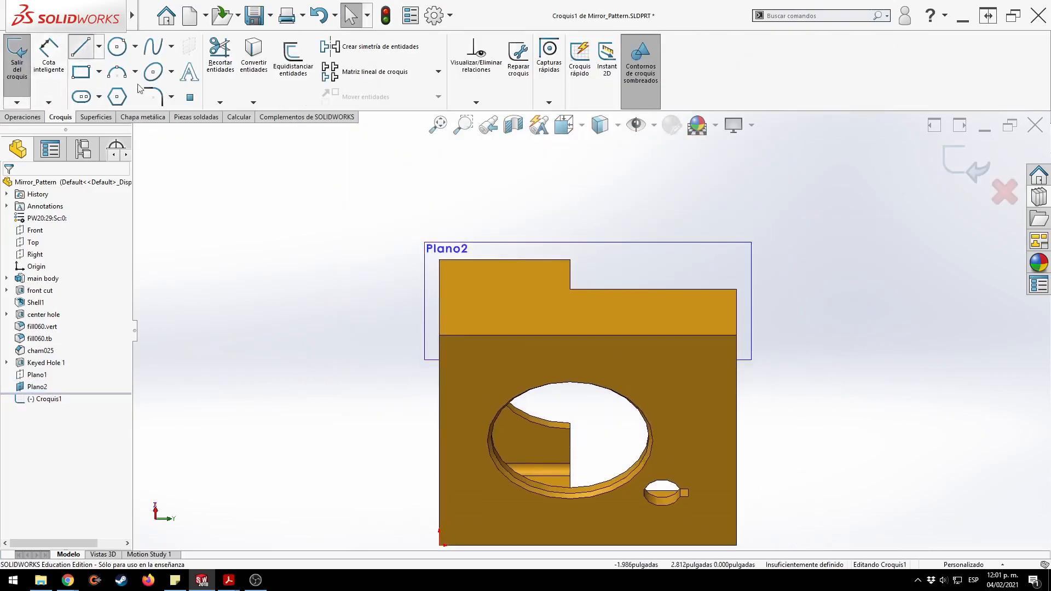
{"action": "left_click", "coordinate": [501, 313]}
{"action": "left_click", "coordinate": [501, 254]}
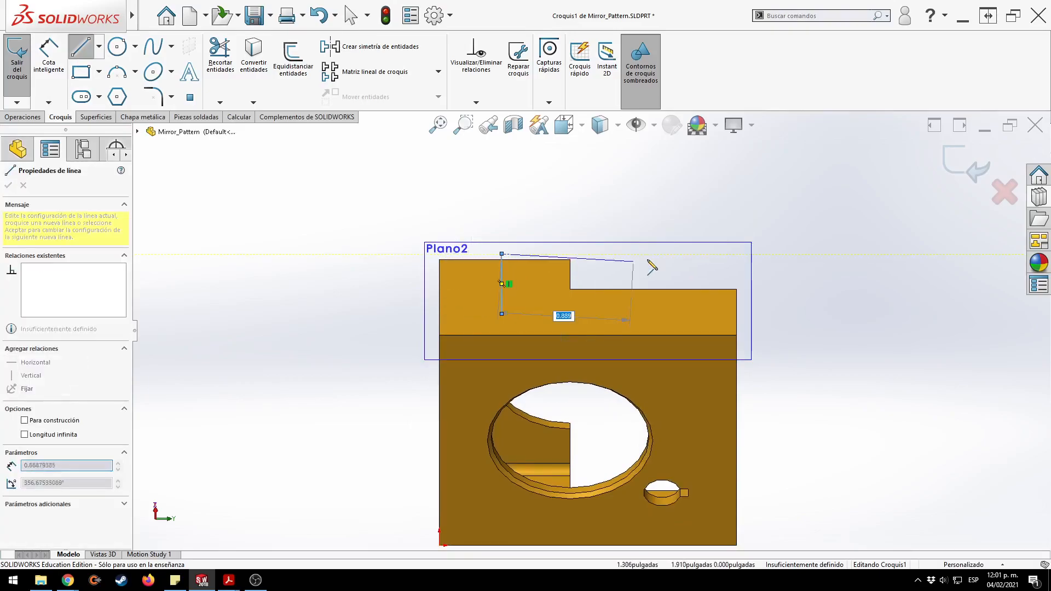
{"action": "left_click", "coordinate": [668, 254]}
{"action": "left_click", "coordinate": [668, 272]}
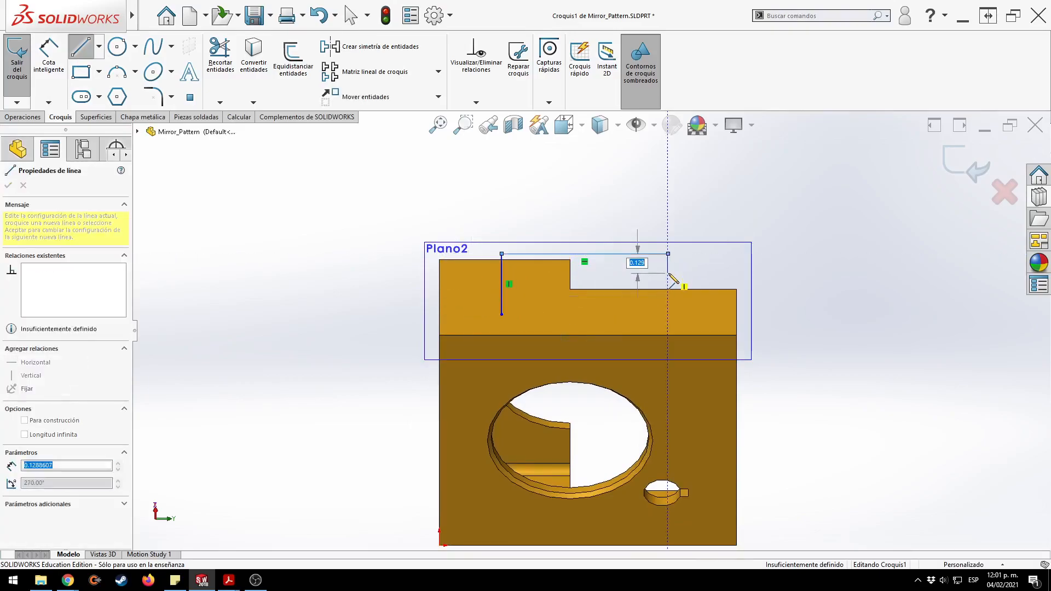
{"action": "left_click", "coordinate": [526, 273]}
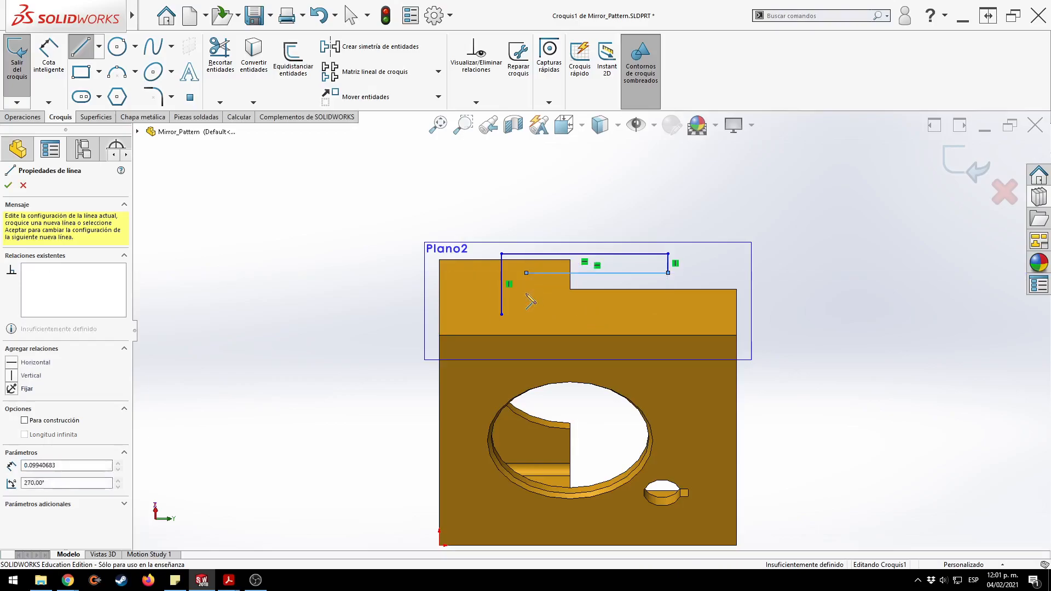
{"action": "left_click", "coordinate": [526, 315]}
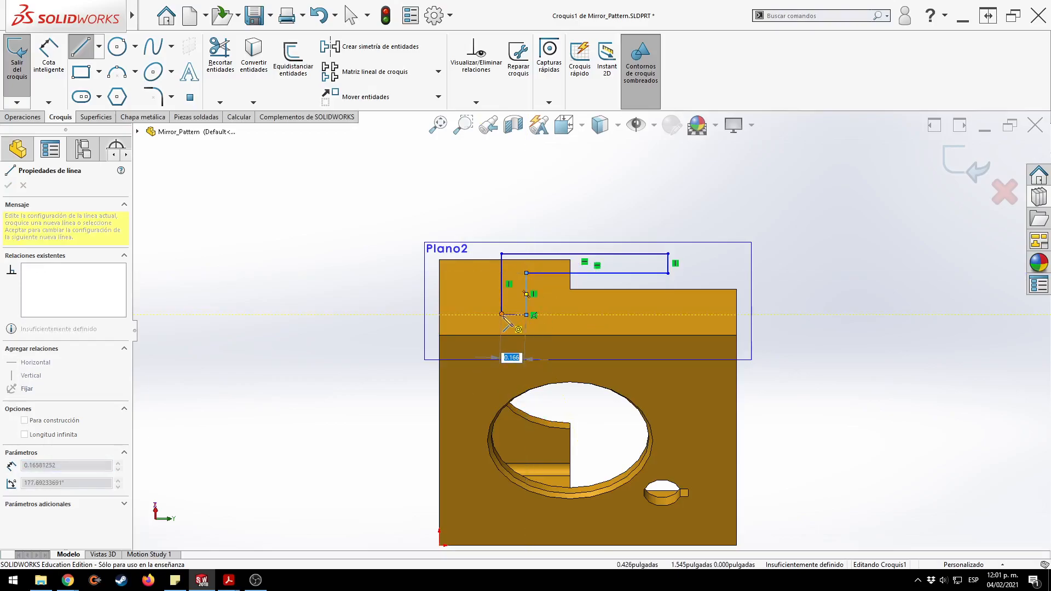
{"action": "left_click", "coordinate": [502, 313]}
{"action": "key", "text": "Escape"}
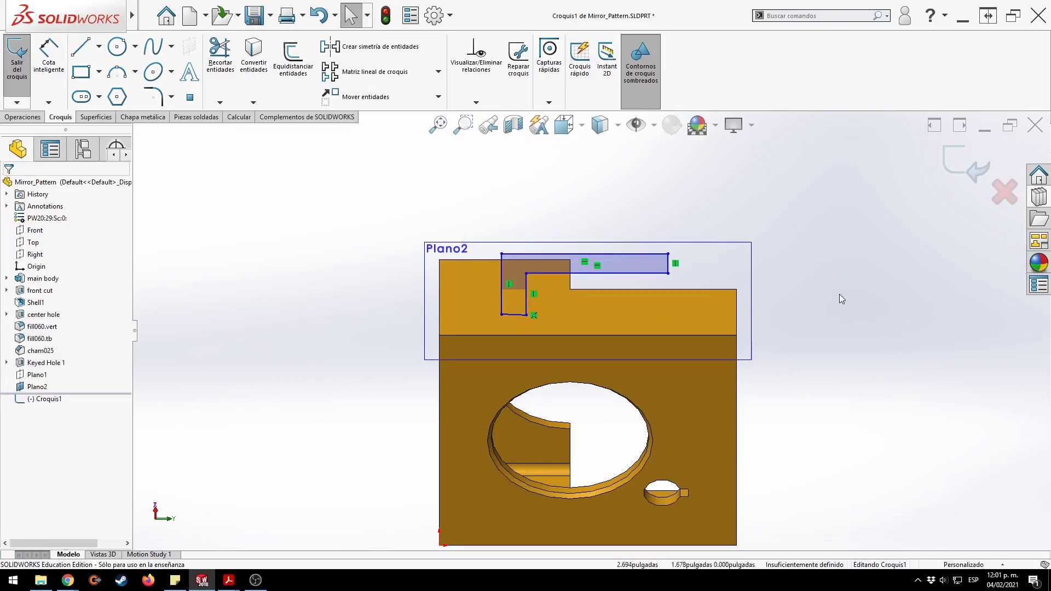
{"action": "left_click", "coordinate": [962, 159]}
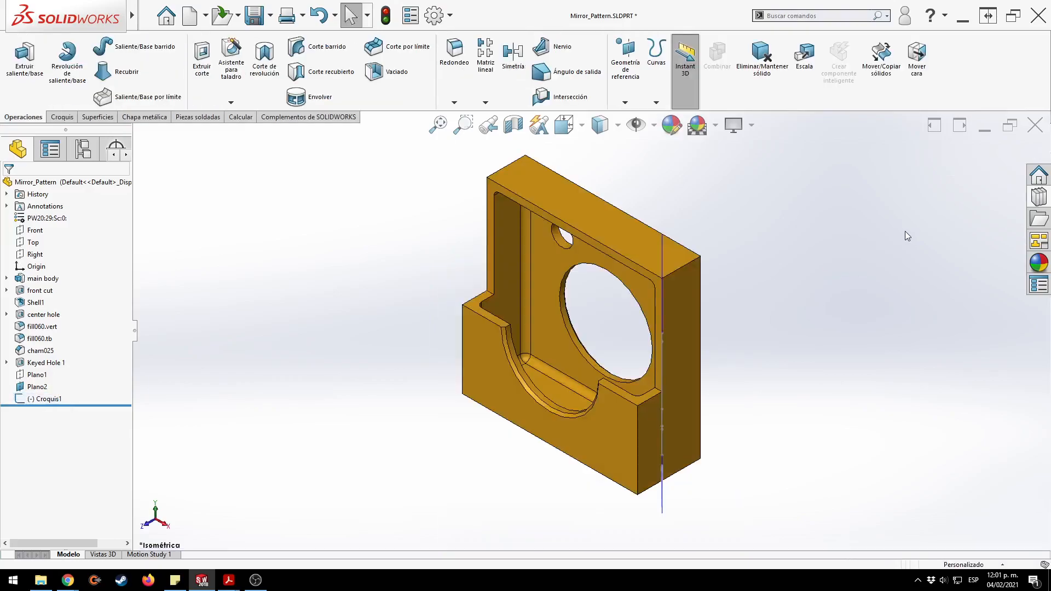
Edit the 45° plane that carries the L-shaped sketch and reverse its normal direction.
{"action": "mouse_move", "coordinate": [830, 305]}
{"action": "middle_mouse_down"}
{"action": "mouse_move", "coordinate": [828, 263]}
{"action": "mouse_move", "coordinate": [776, 244]}
{"action": "mouse_move", "coordinate": [704, 309]}
{"action": "middle_mouse_up"}
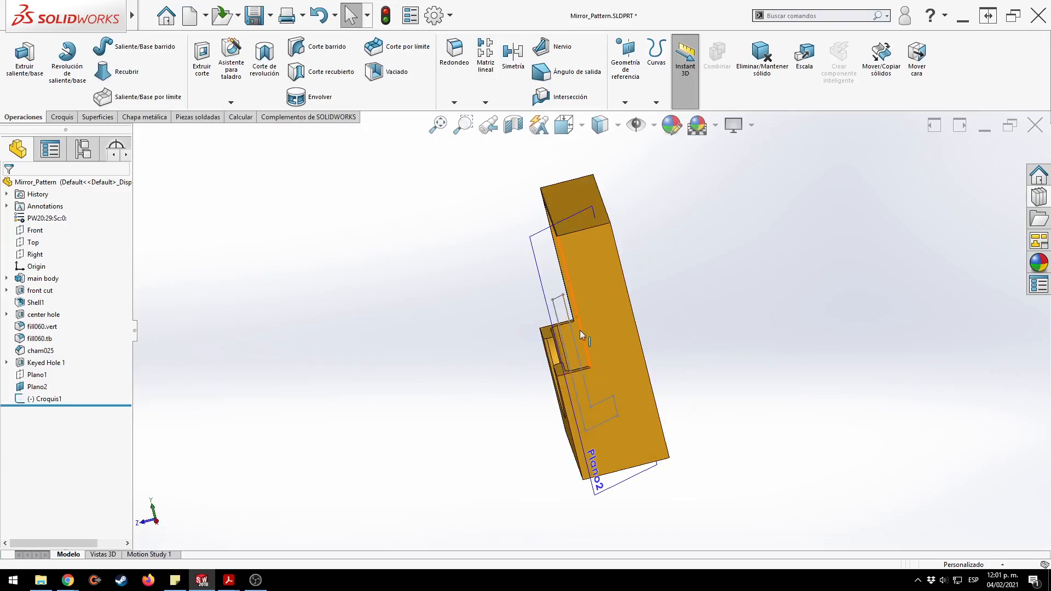
{"action": "middle_click_drag", "start_coordinate": [606, 412], "coordinate": [802, 324]}
{"action": "left_click", "coordinate": [37, 387]}
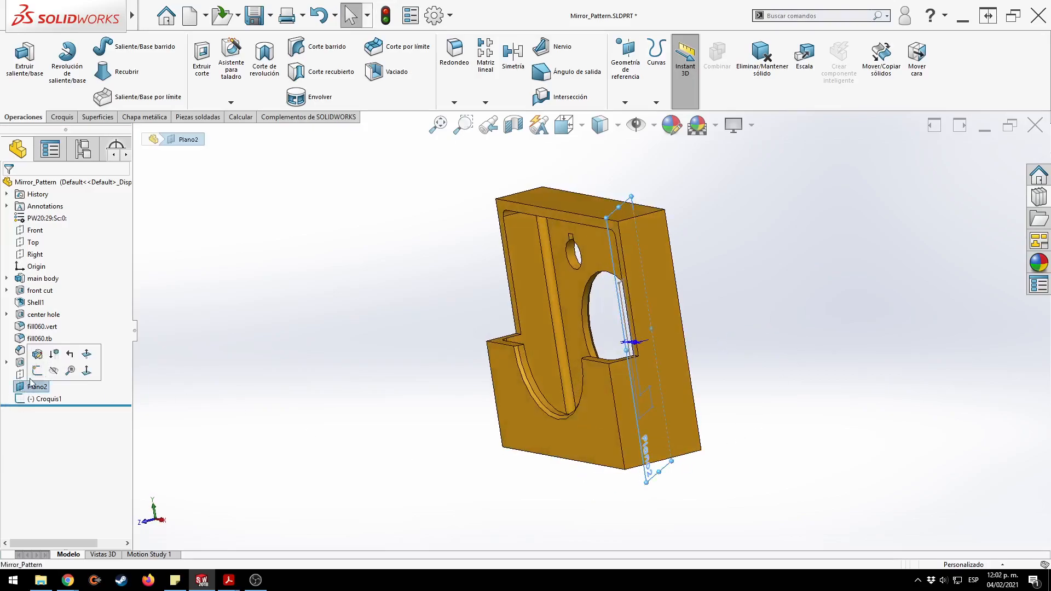
{"action": "left_click", "coordinate": [41, 356]}
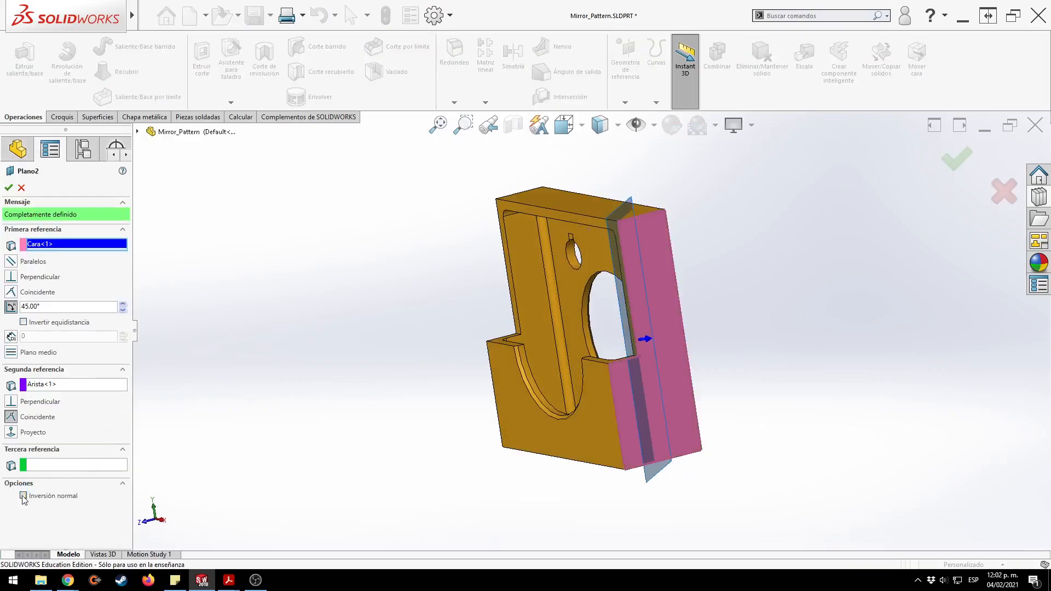
{"action": "left_click", "coordinate": [23, 496]}
{"action": "left_click", "coordinate": [955, 164]}
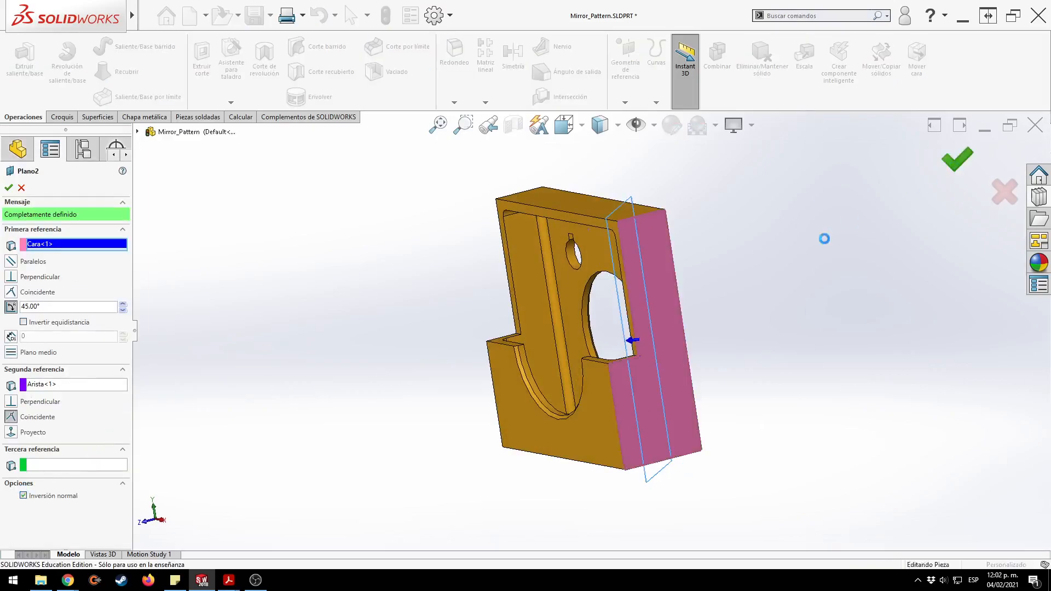
Inspect the L-shaped sketch beside the body and delete it from the part.
{"action": "middle_click_drag", "start_coordinate": [590, 323], "coordinate": [741, 321]}
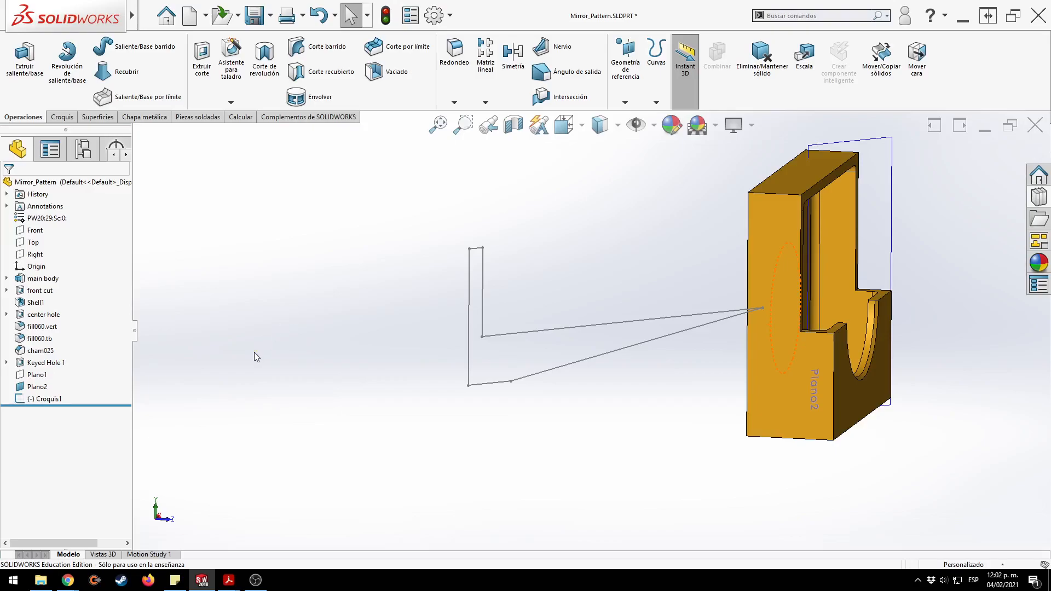
{"action": "key", "text": "f"}
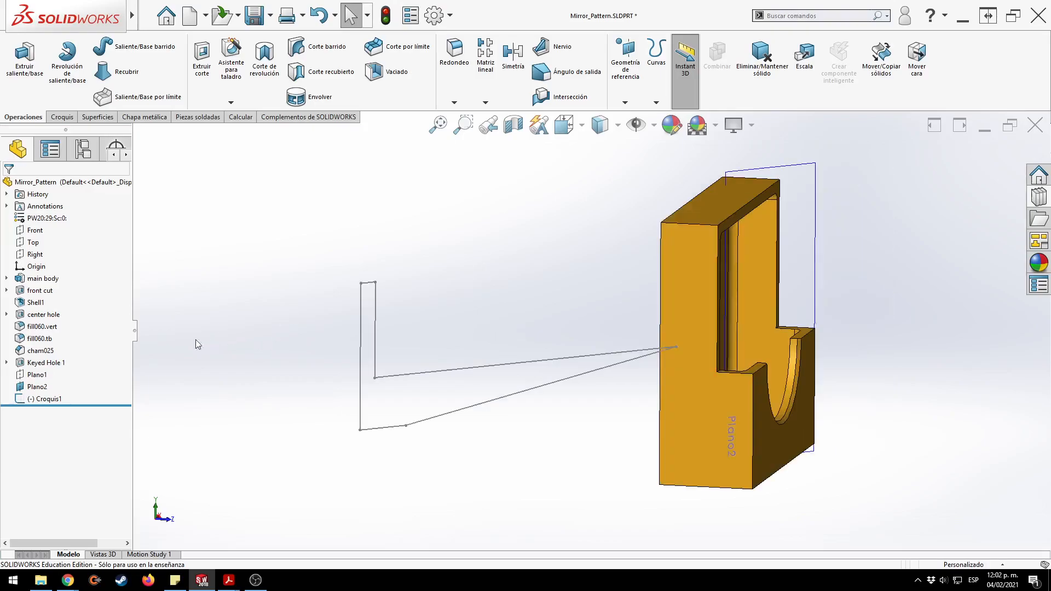
{"action": "left_click", "coordinate": [70, 400]}
{"action": "key", "text": "Delete"}
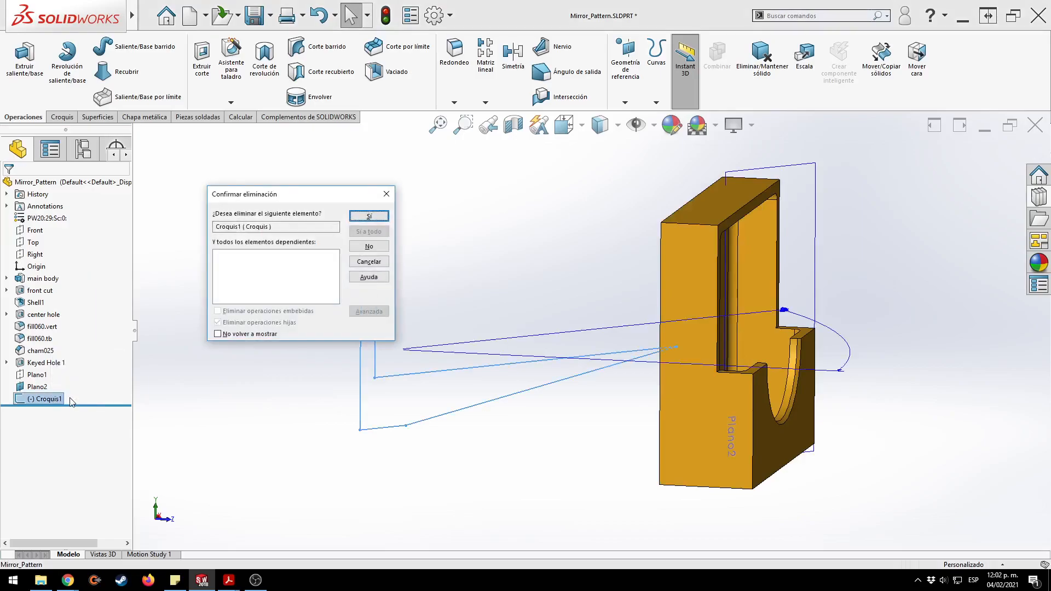
{"action": "key", "text": "Return"}
Edit the angled plane, view it from above, and try a 30° angle before setting it to 20°.
{"action": "left_click", "coordinate": [37, 386]}
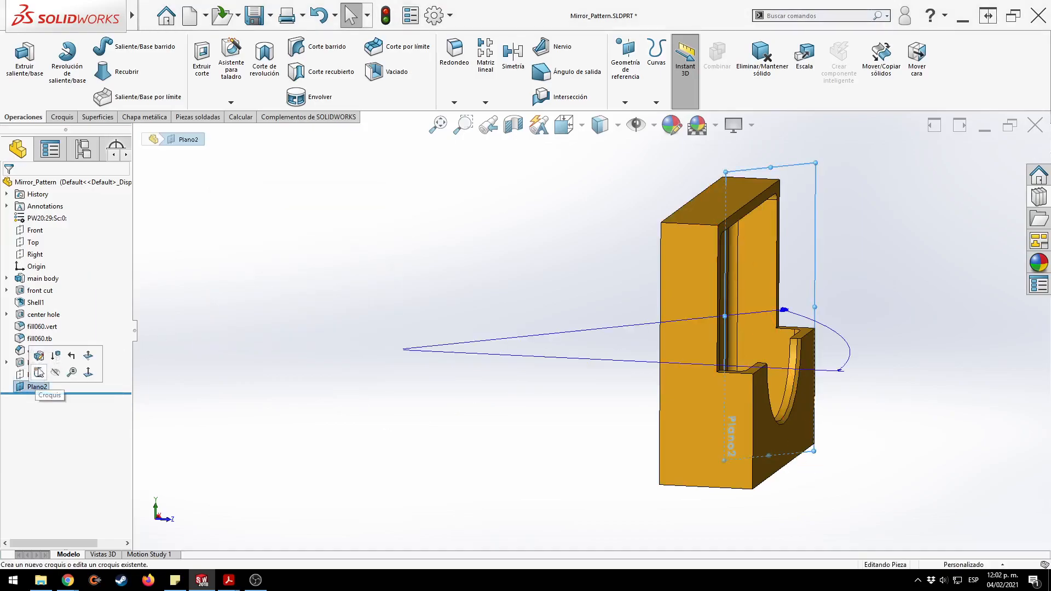
{"action": "left_click", "coordinate": [38, 355]}
{"action": "key", "text": "ctrl+7"}
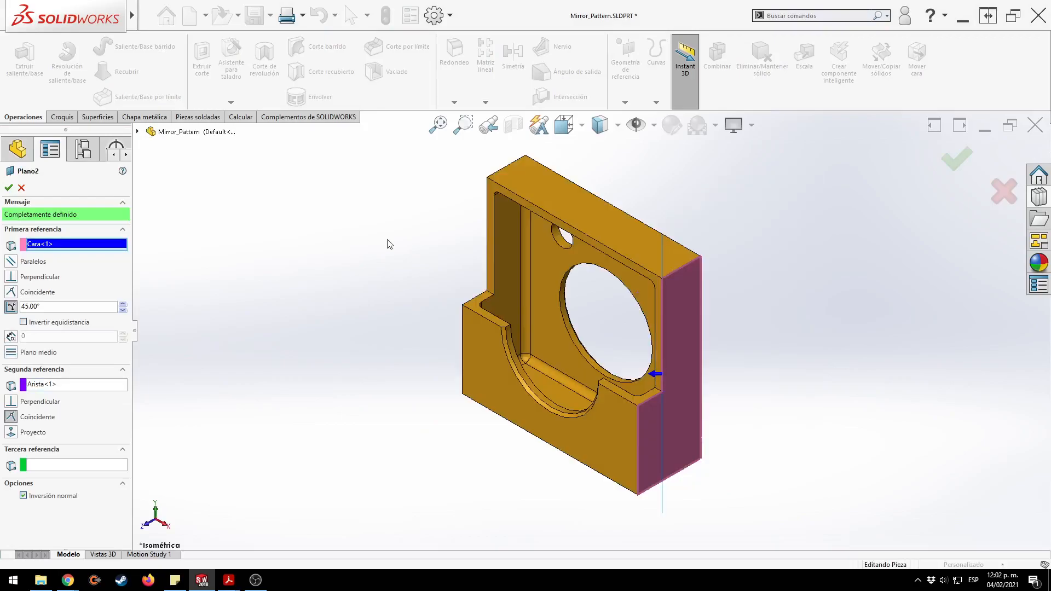
{"action": "key", "text": "ctrl+5"}
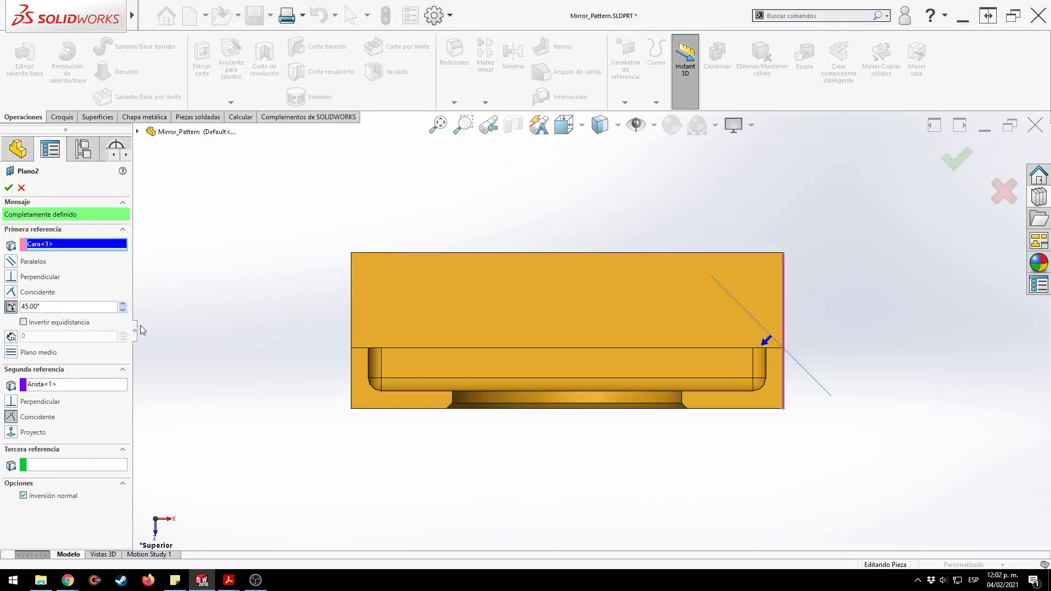
{"action": "double_click", "coordinate": [52, 307]}
{"action": "type", "text": "30"}
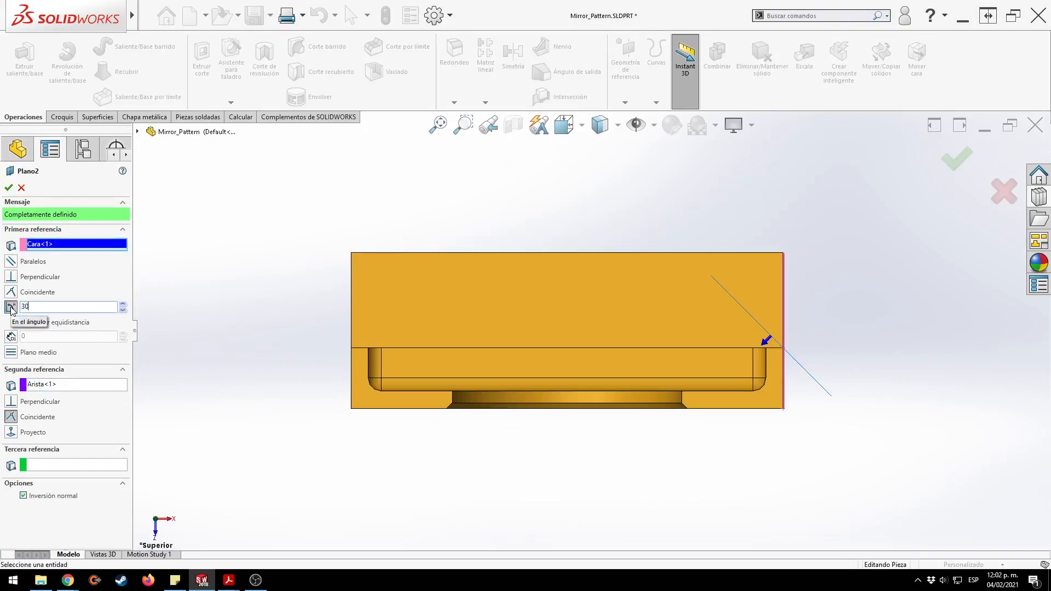
{"action": "key", "text": "Return"}
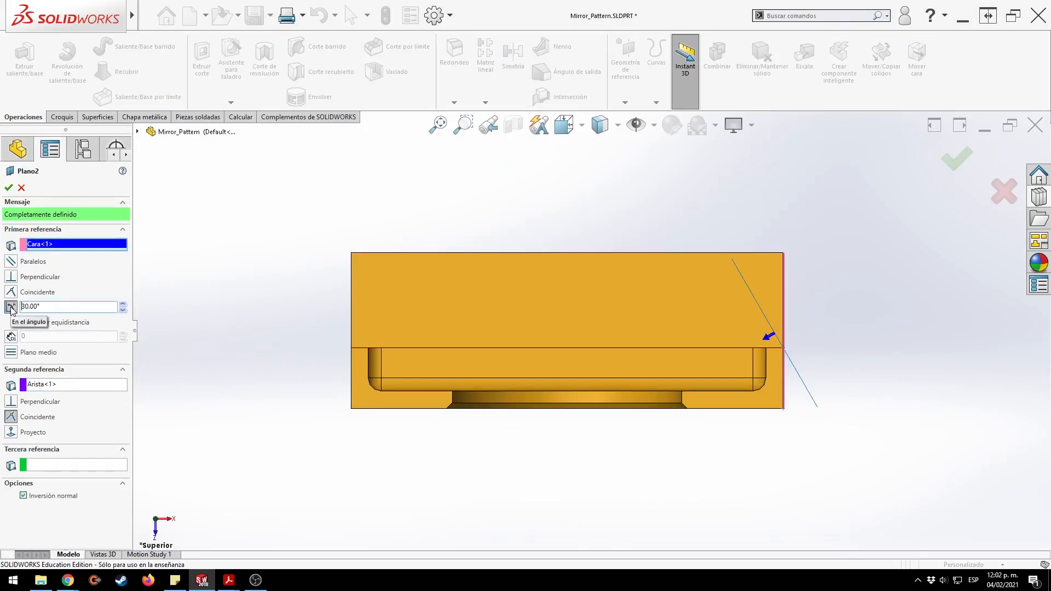
{"action": "double_click", "coordinate": [52, 306]}
{"action": "type", "text": "20"}
{"action": "key", "text": "Return"}
Flip the 20° plane to the other side of the face, turn off its reversed normal, and accept the edit.
{"action": "left_click", "coordinate": [46, 323]}
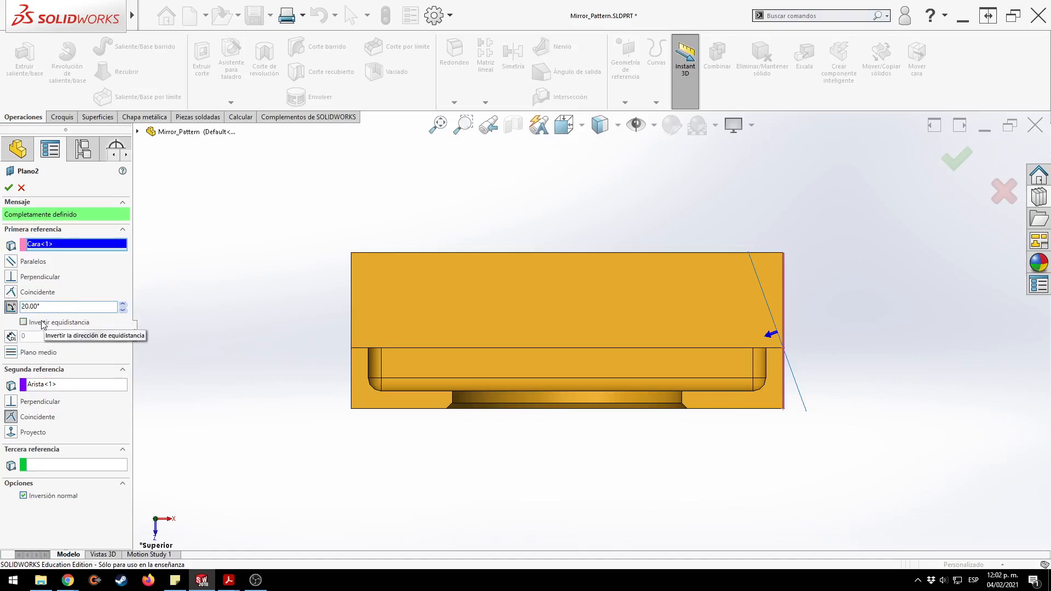
{"action": "left_click", "coordinate": [23, 323]}
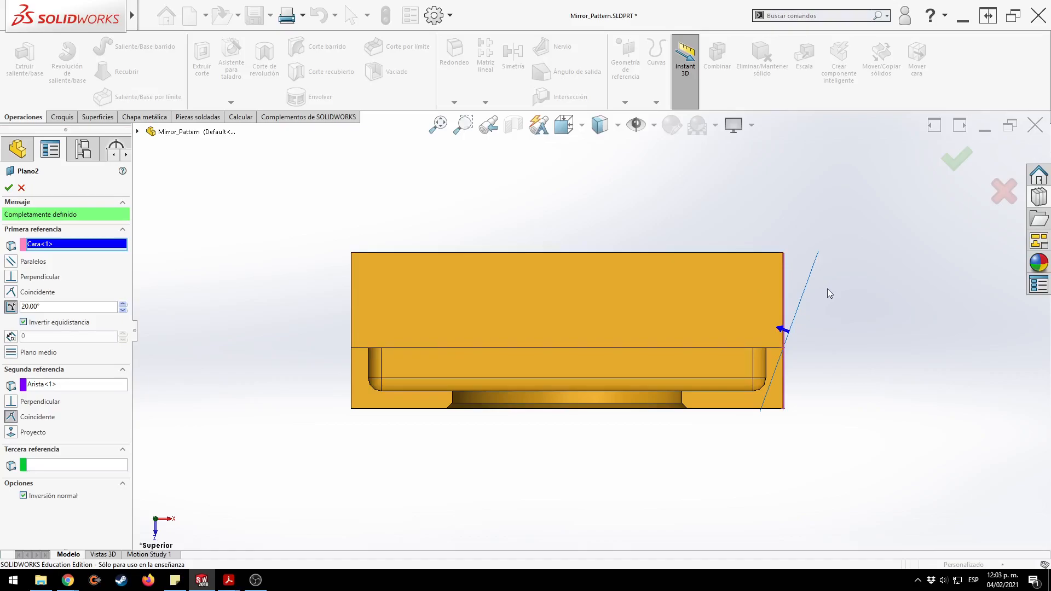
{"action": "left_click", "coordinate": [23, 496]}
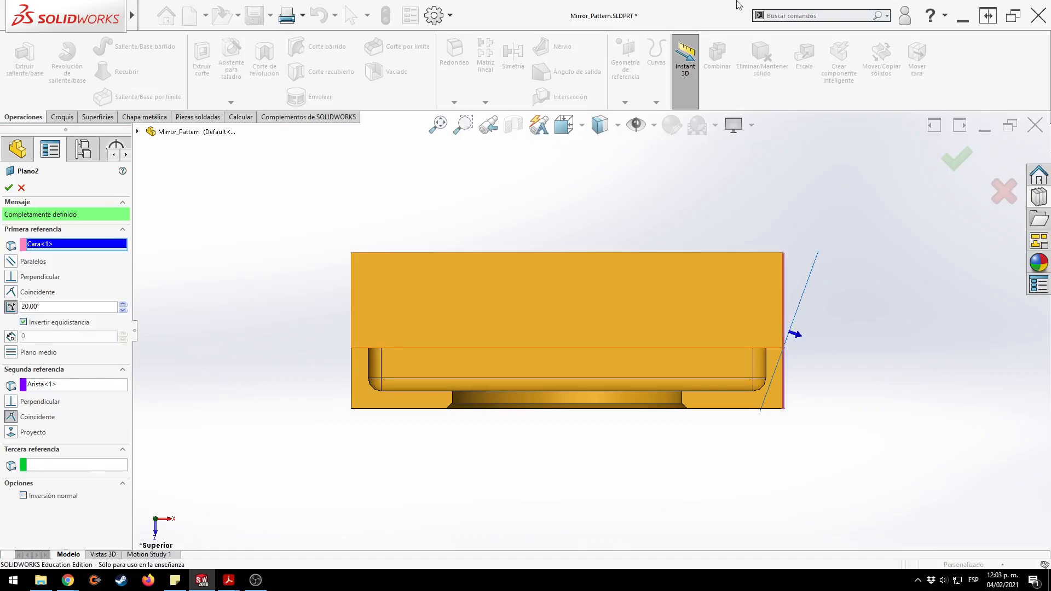
{"action": "left_click", "coordinate": [955, 154]}
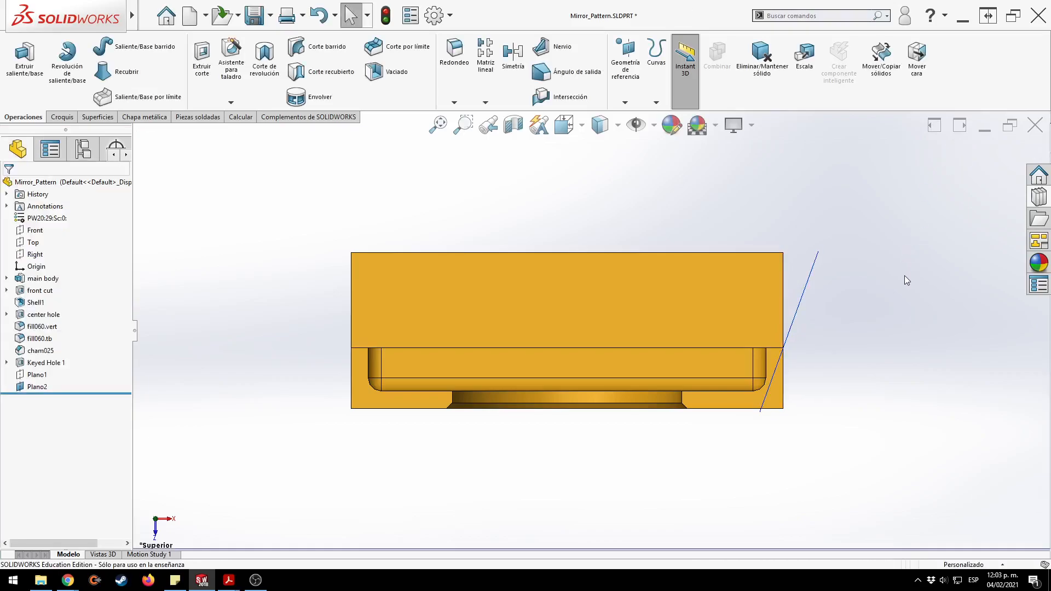
Return to the isometric view and hide the 20° plane.
{"action": "key", "text": "ctrl+7"}
{"action": "left_click", "coordinate": [37, 386]}
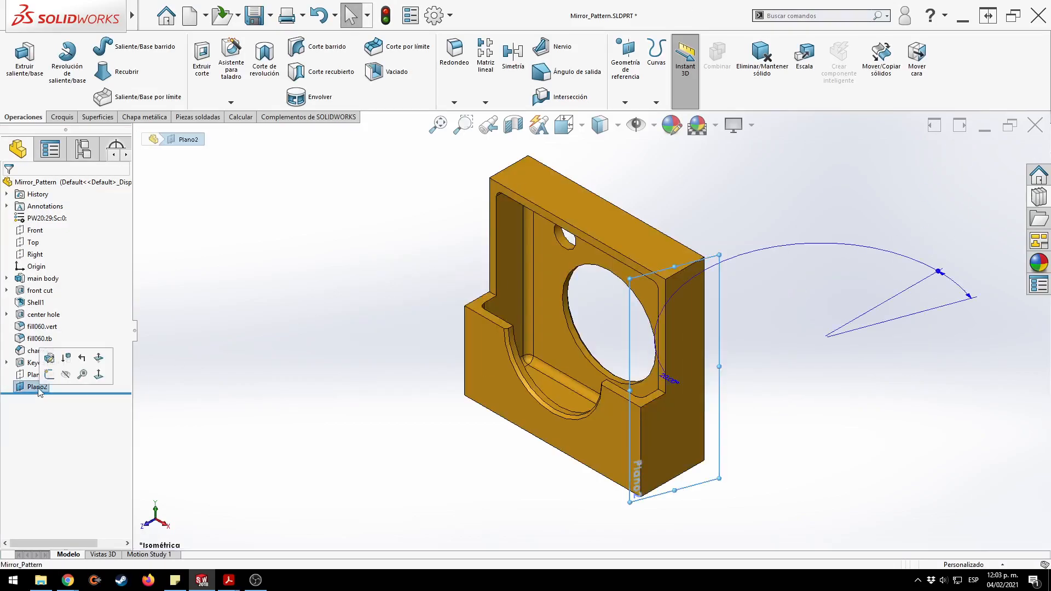
{"action": "left_click", "coordinate": [267, 321]}
Recheck PDF slide 22, create a SOLIDWORKS plane through the body's lower front edge and upper right corner vertex, and hide it.
{"action": "key", "text": "alt+Tab"}
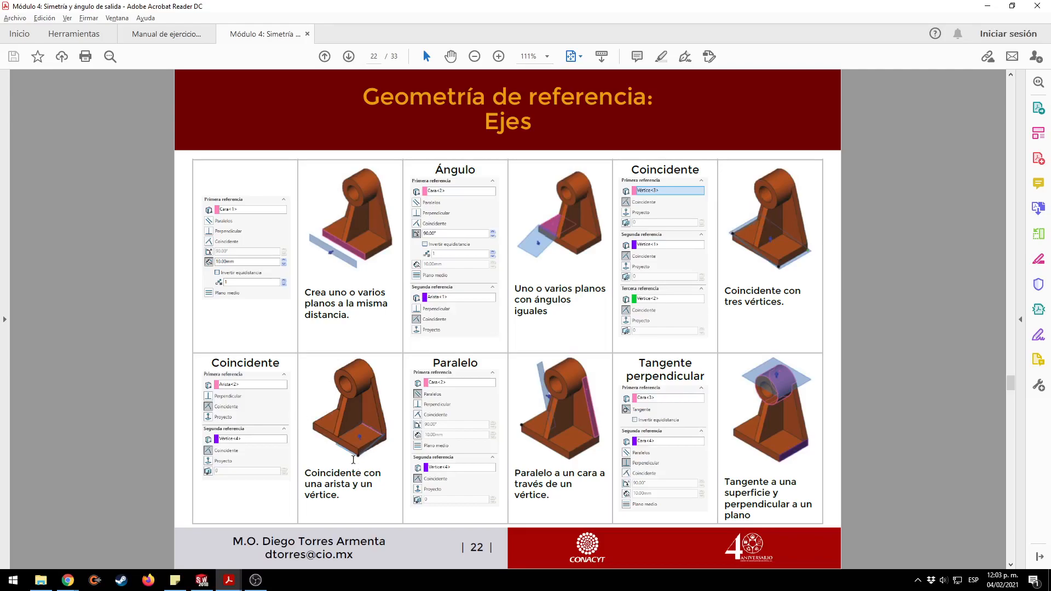
{"action": "key", "text": "alt+Tab"}
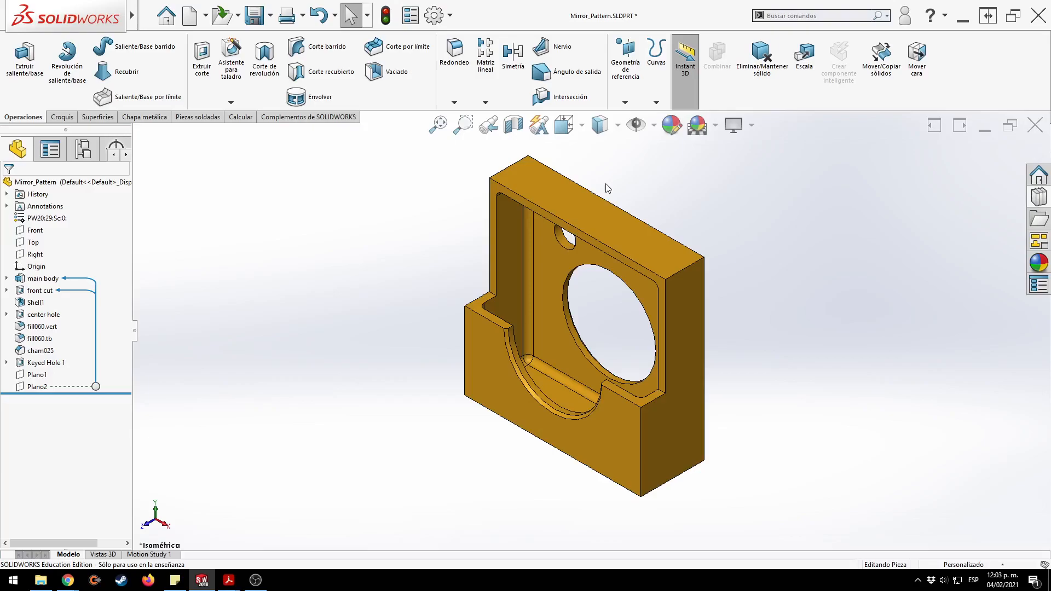
{"action": "left_click", "coordinate": [625, 102]}
{"action": "left_click", "coordinate": [637, 116]}
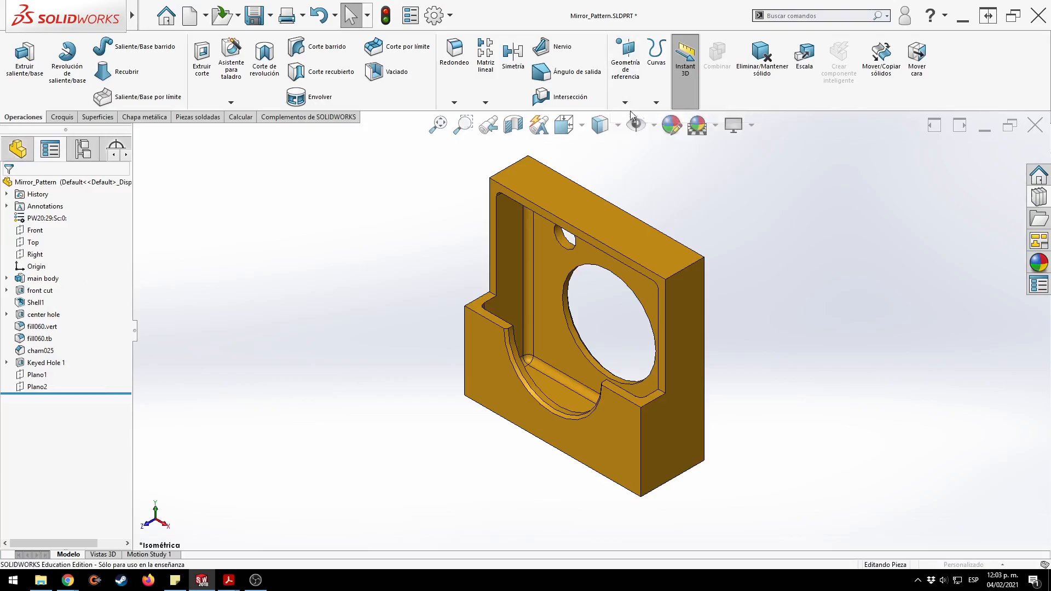
{"action": "left_click", "coordinate": [516, 426]}
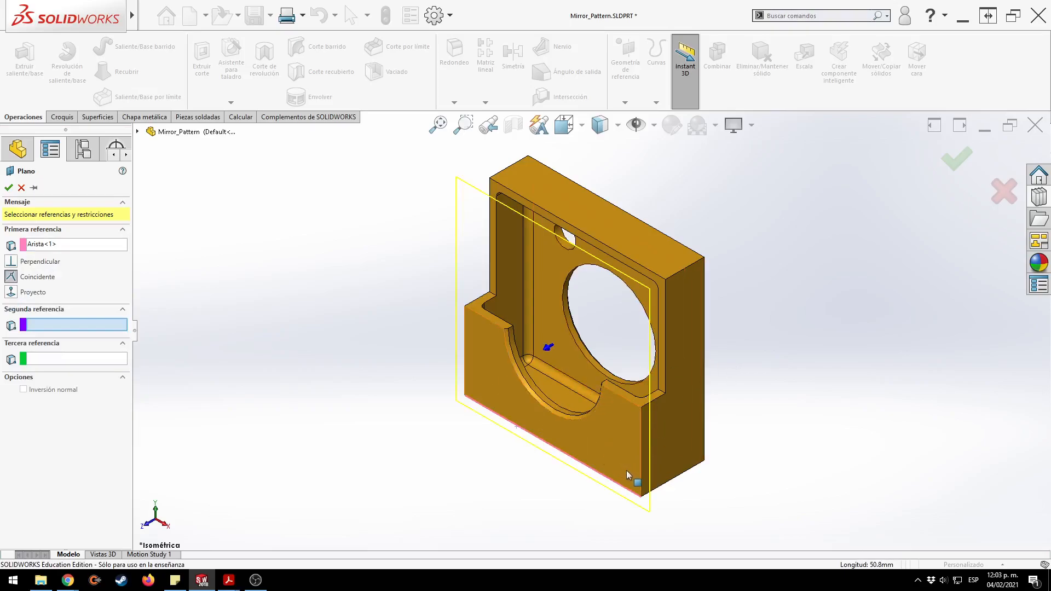
{"action": "left_click", "coordinate": [642, 498]}
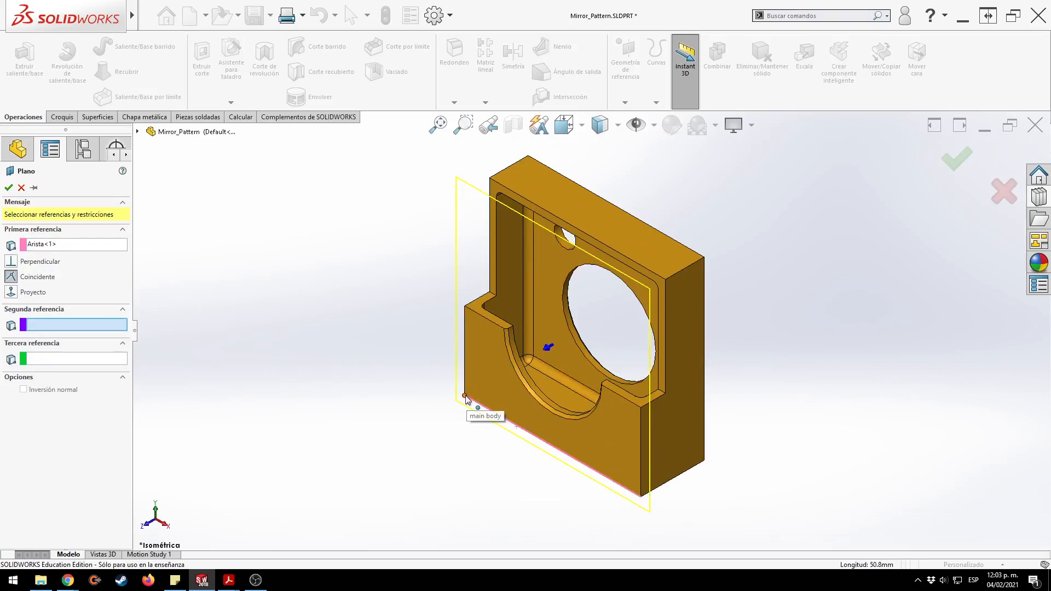
{"action": "left_click", "coordinate": [665, 279]}
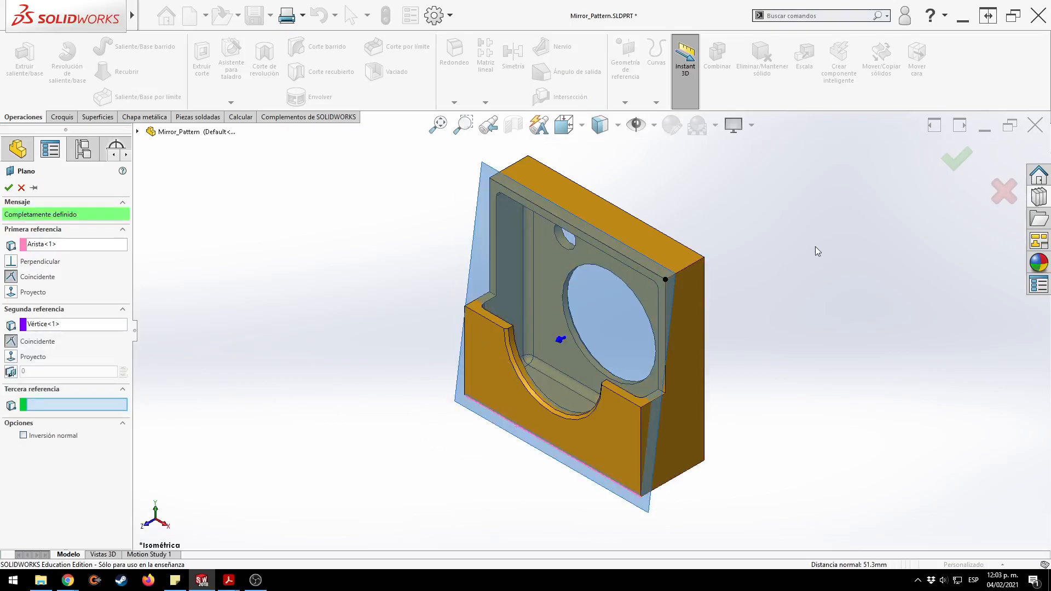
{"action": "left_click", "coordinate": [957, 162]}
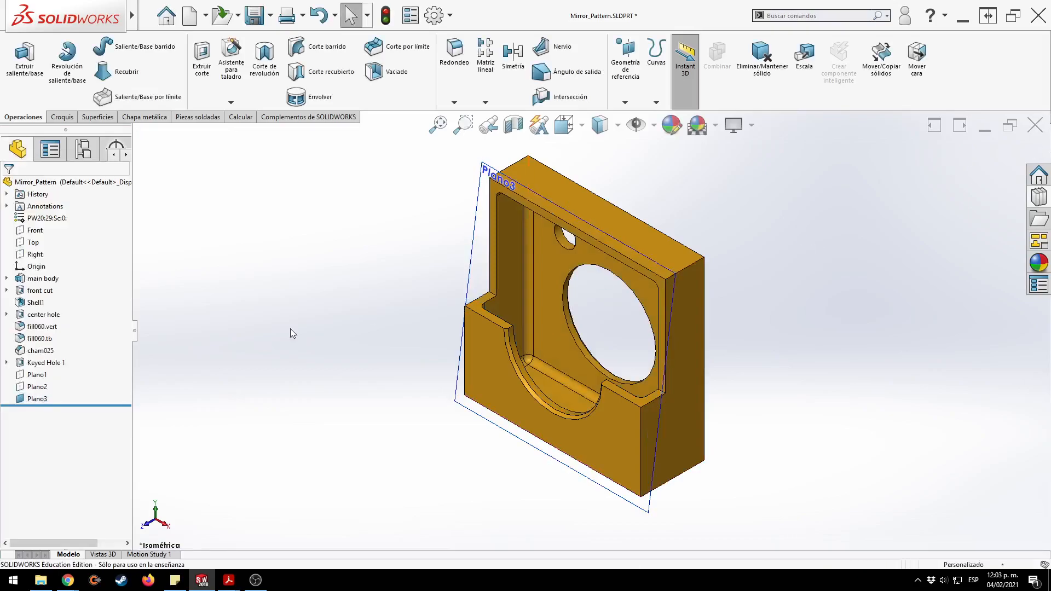
{"action": "left_click", "coordinate": [54, 399]}
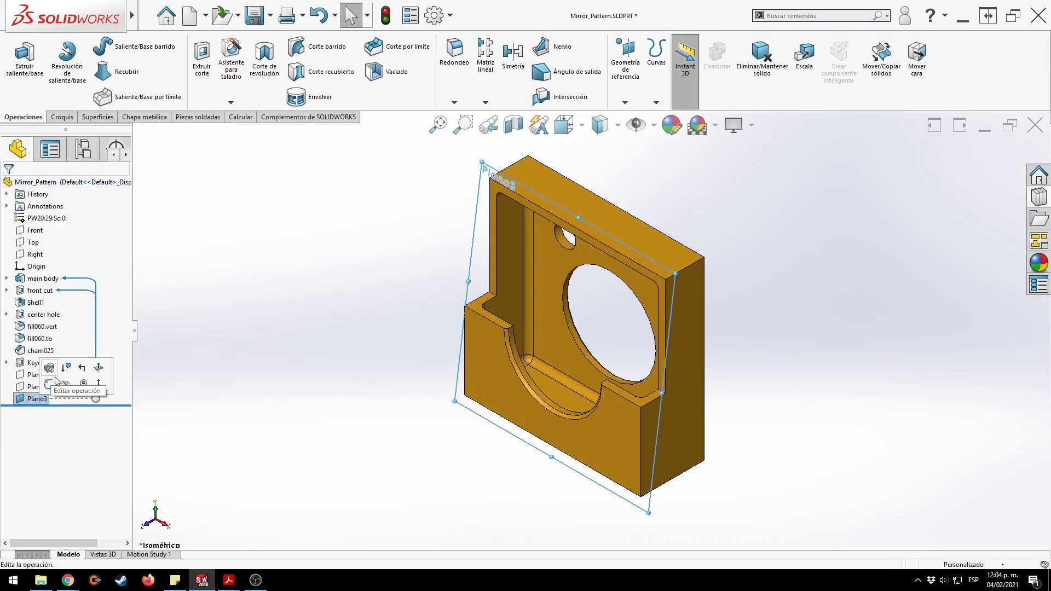
{"action": "left_click", "coordinate": [247, 348]}
Check the parallel plane example on PDF slide 22 and start a SOLIDWORKS Plane command referencing the body's lower front face.
{"action": "key", "text": "alt+Tab"}
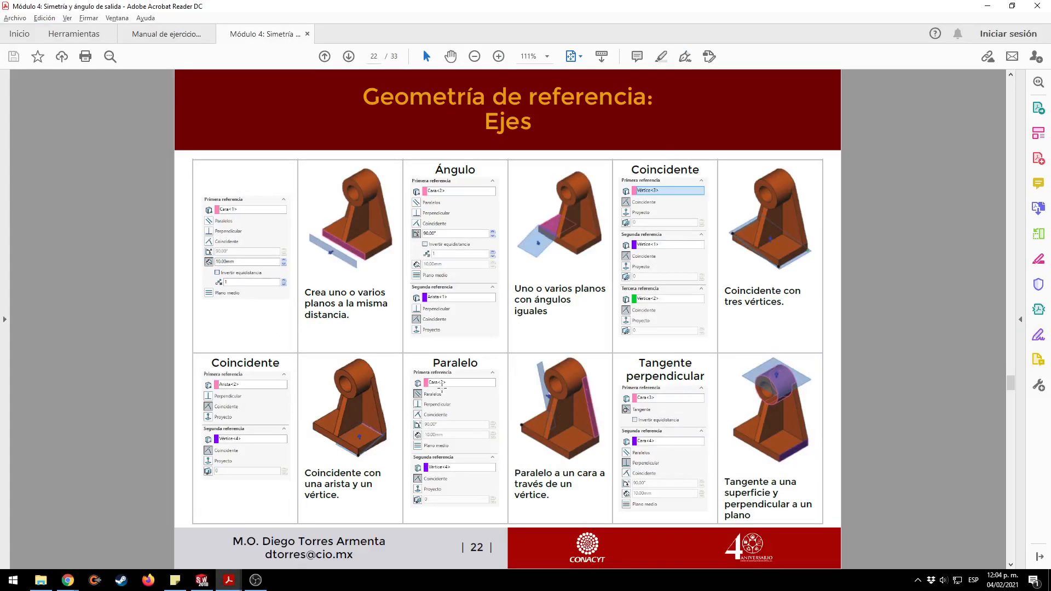
{"action": "key", "text": "alt+Tab"}
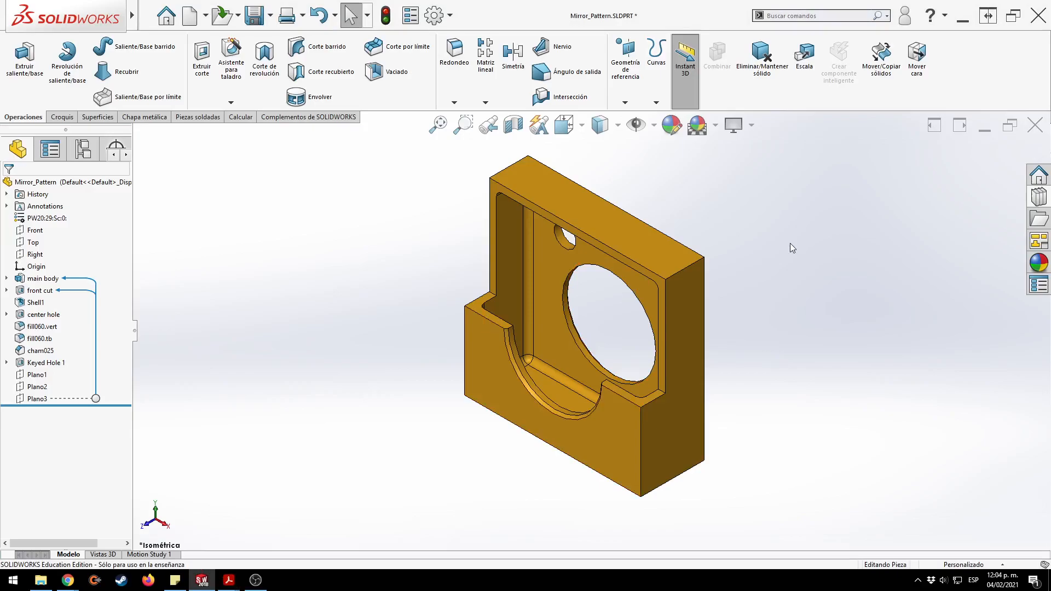
{"action": "left_click", "coordinate": [619, 430]}
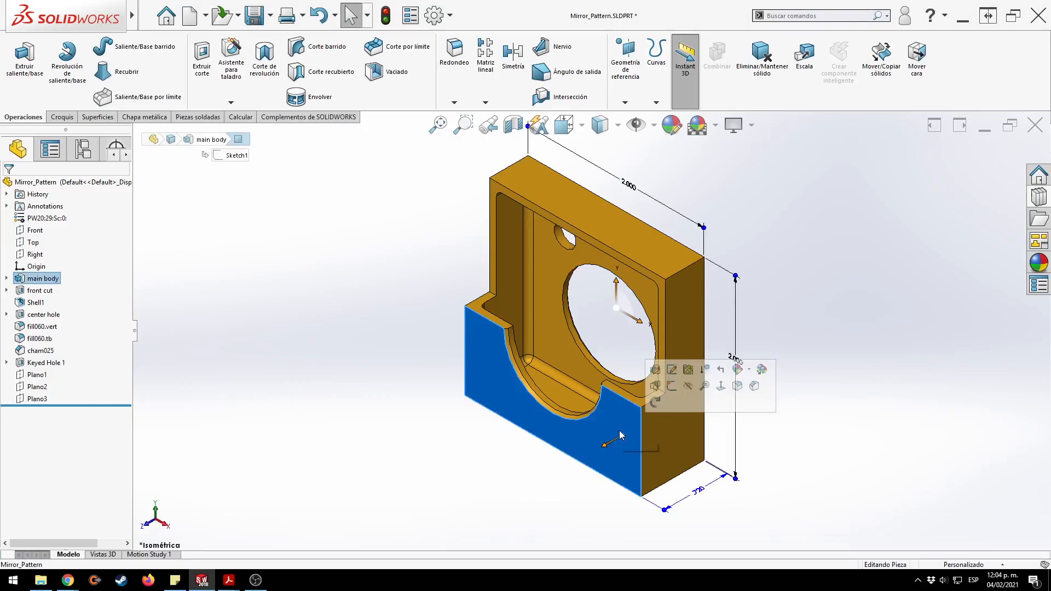
{"action": "left_click", "coordinate": [828, 290]}
{"action": "key", "text": "s"}
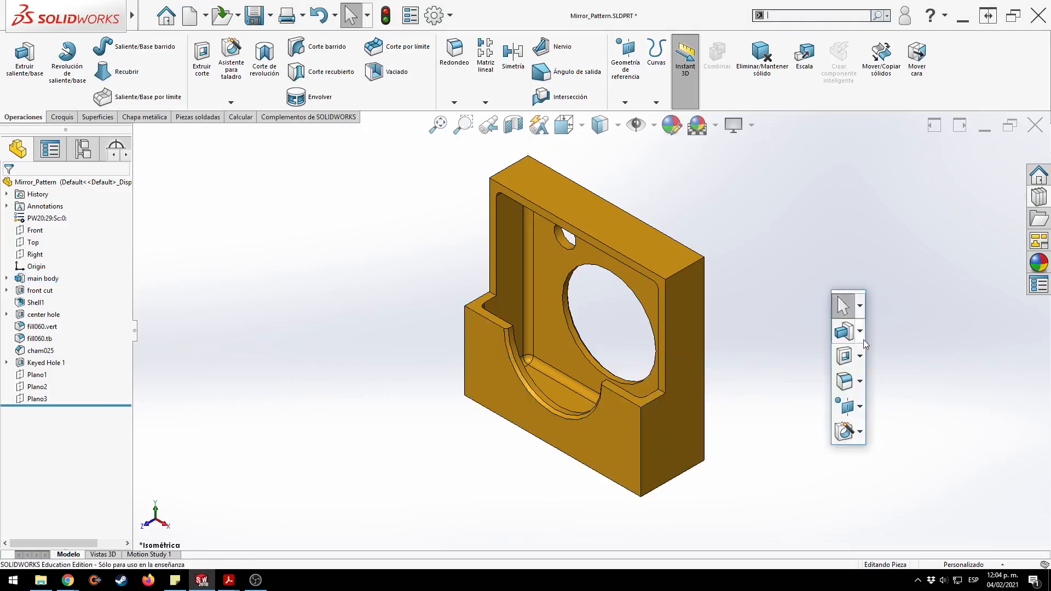
{"action": "left_click", "coordinate": [860, 406]}
{"action": "left_click", "coordinate": [871, 426]}
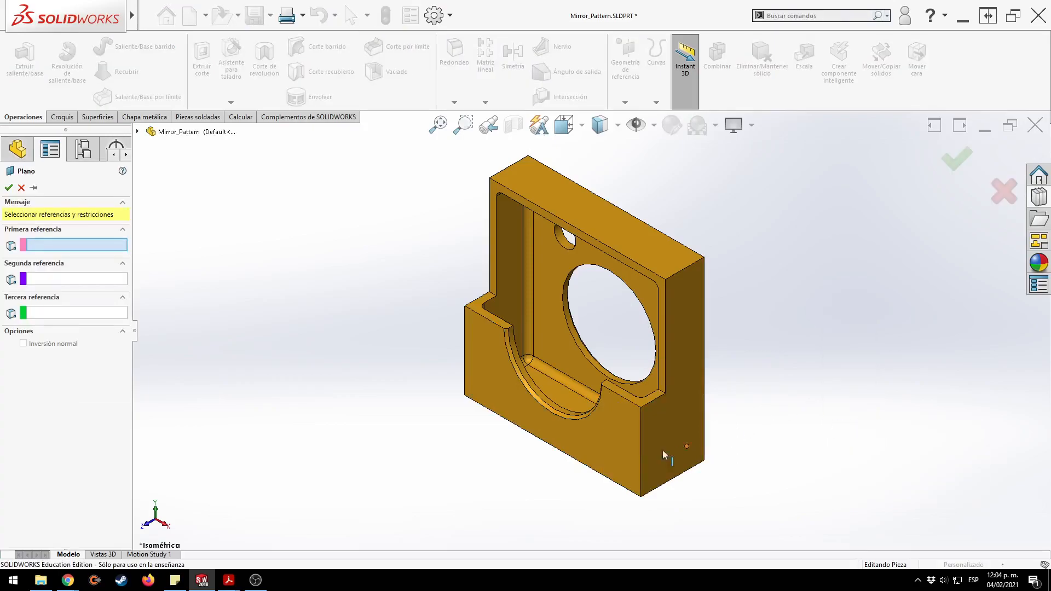
{"action": "left_click", "coordinate": [612, 443]}
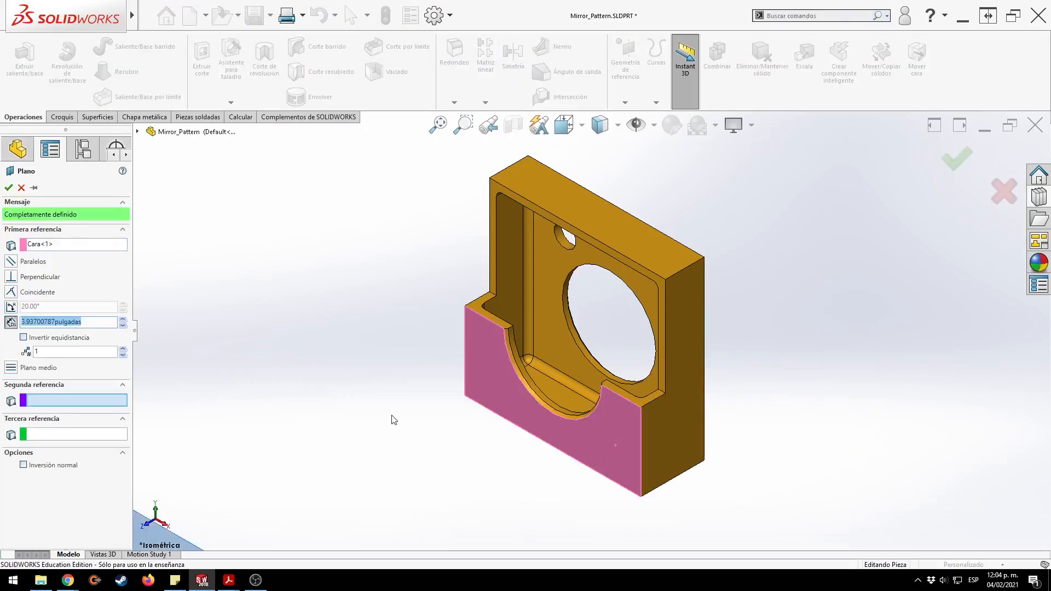
Set the plane's offset from the front face to 0.5 inches and the number of planes to 5.
{"action": "scroll", "coordinate": [391, 416], "scroll_direction": "down", "scroll_amount": 2}
{"action": "scroll", "coordinate": [391, 416], "scroll_direction": "up", "scroll_amount": 5}
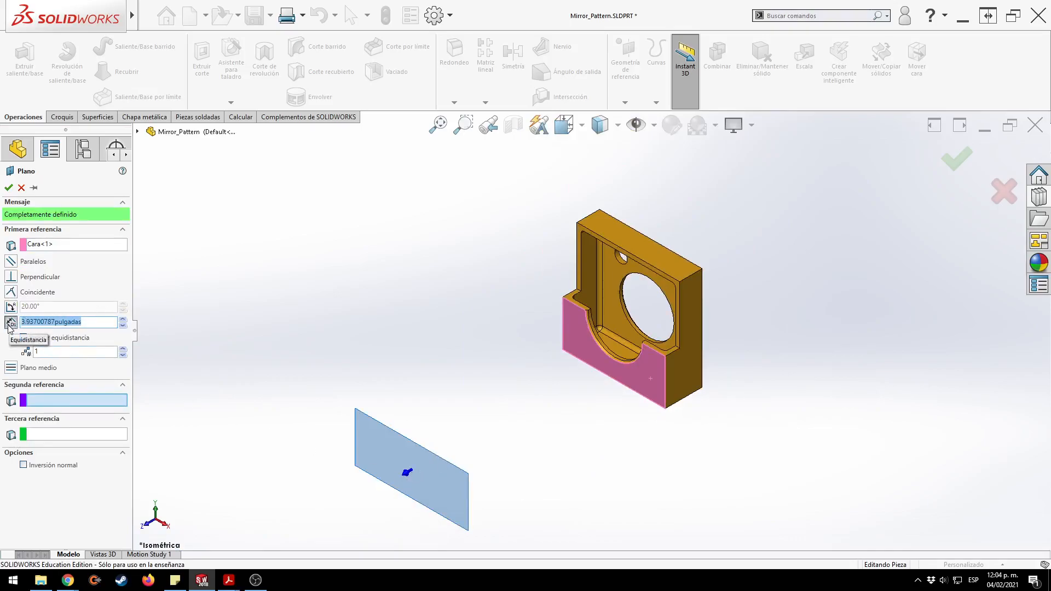
{"action": "key", "text": "ctrl"}
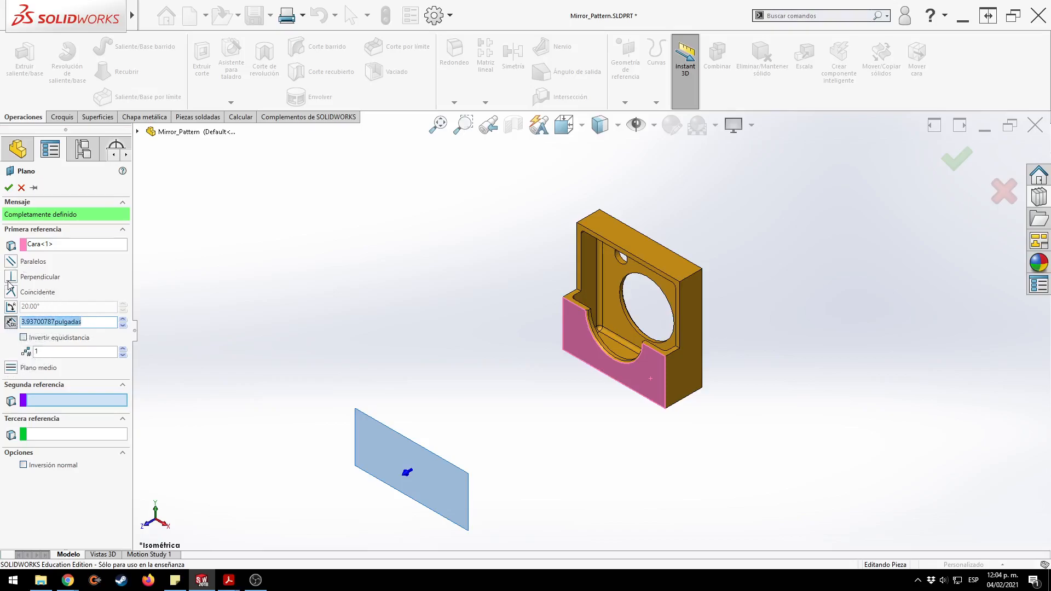
{"action": "type", "text": "0.5"}
{"action": "key", "text": "Return"}
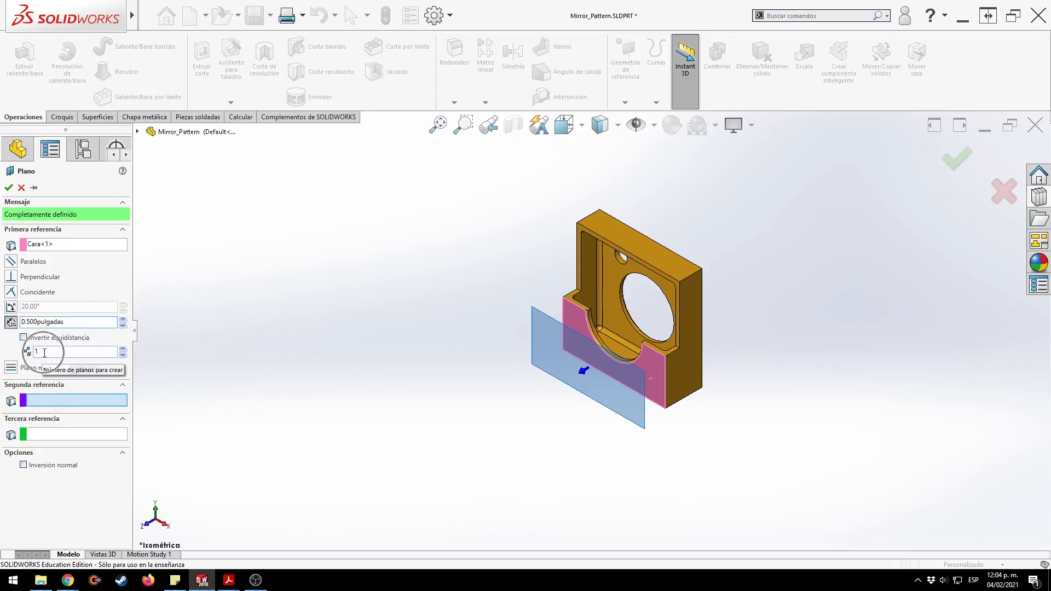
{"action": "left_click", "coordinate": [123, 349]}
{"action": "left_click", "coordinate": [123, 349]}
{"action": "left_click", "coordinate": [123, 348]}
{"action": "left_click", "coordinate": [123, 348]}
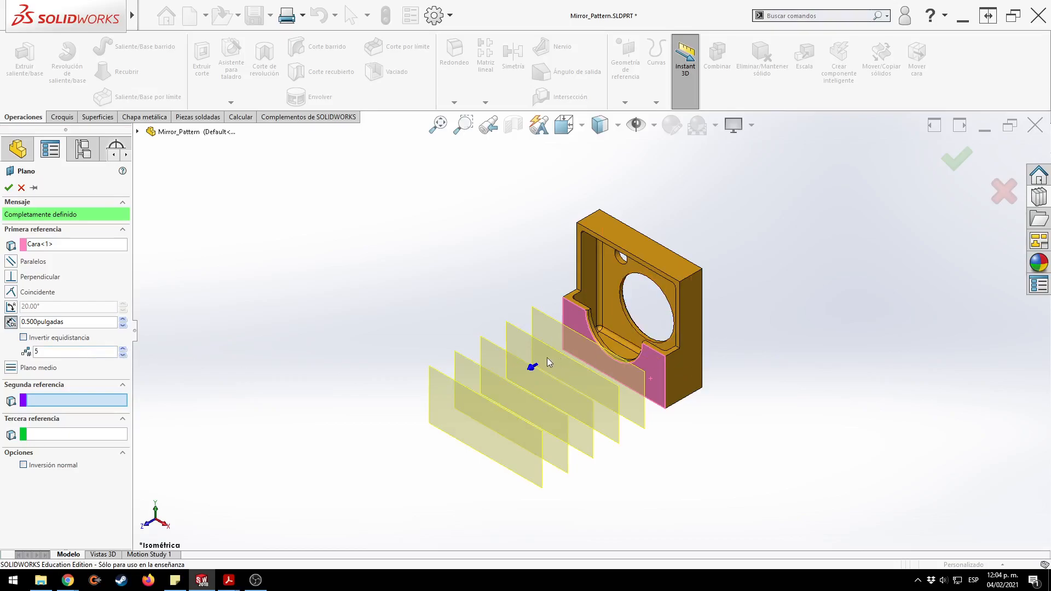
Flip the offset direction so the five planes run back through the body, and create them.
{"action": "left_click", "coordinate": [23, 338]}
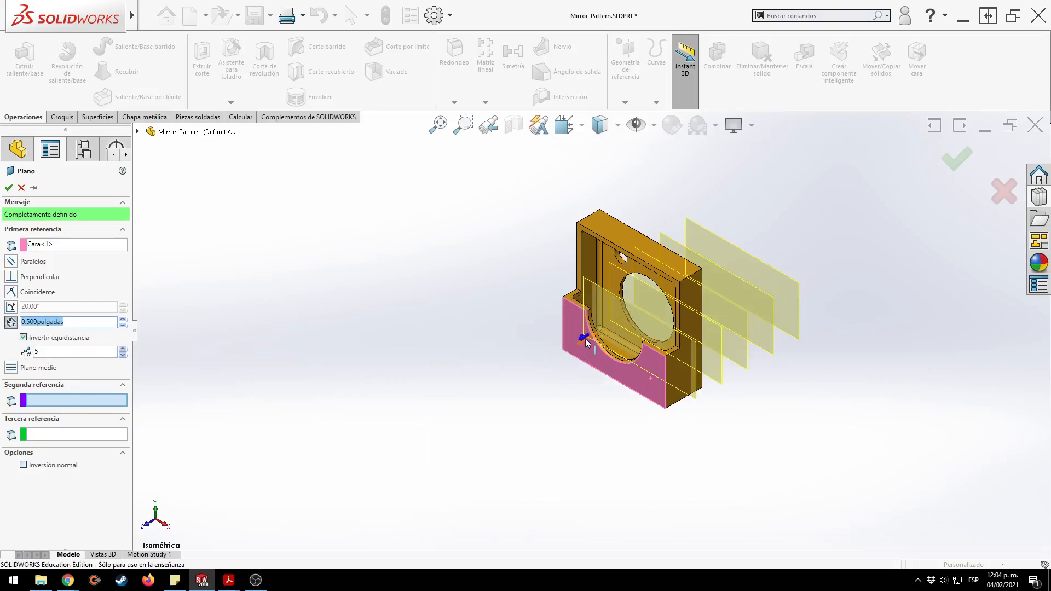
{"action": "left_click", "coordinate": [24, 465]}
{"action": "left_click", "coordinate": [23, 465]}
{"action": "left_click", "coordinate": [957, 159]}
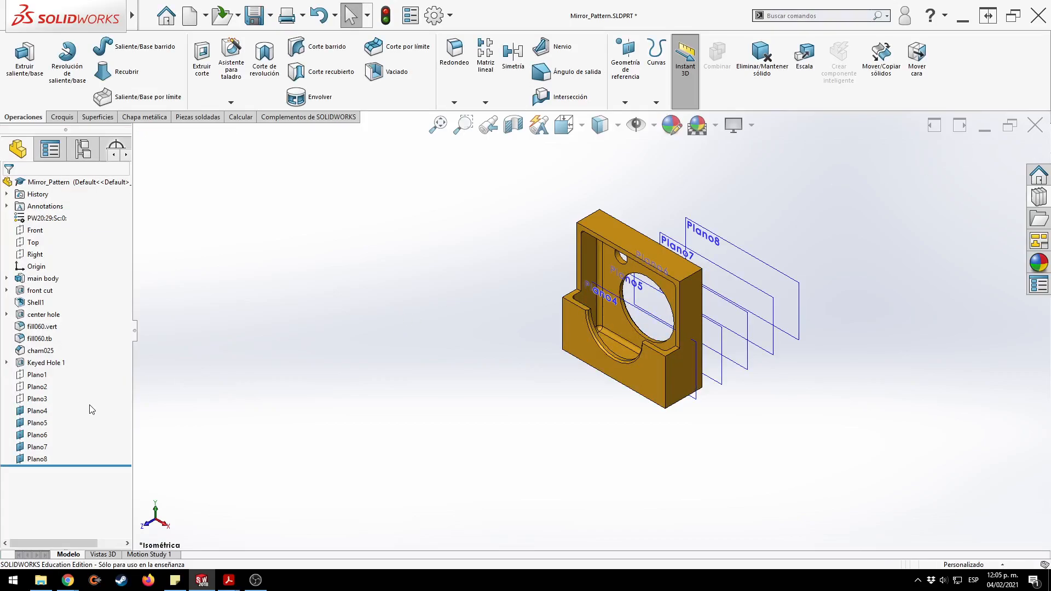
Select all five offset planes, Plano4 through Plano8, and hide them.
{"action": "left_click_drag", "start_coordinate": [88, 405], "coordinate": [8, 464]}
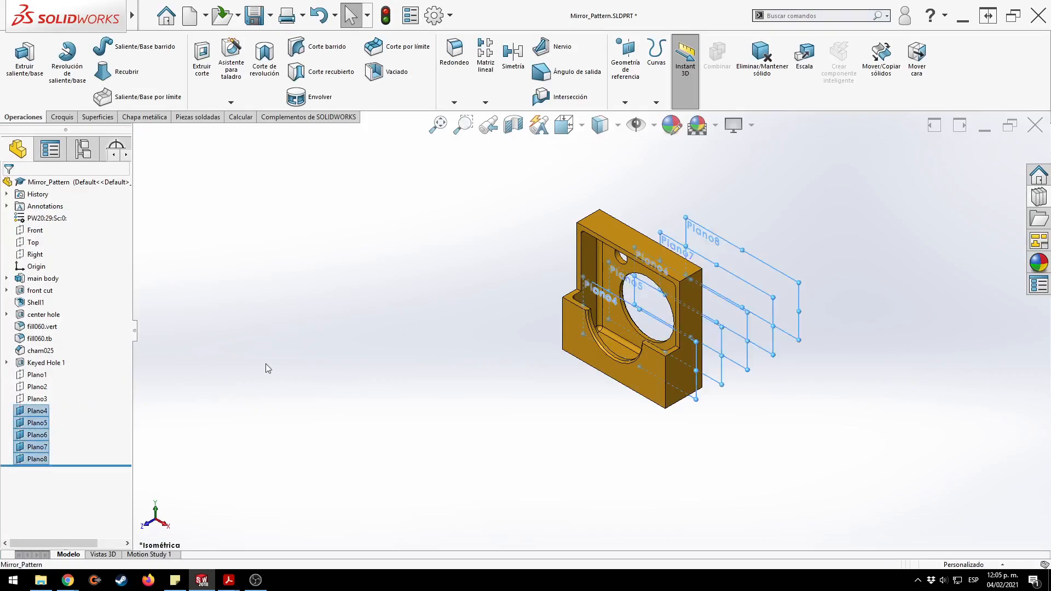
{"action": "right_click", "coordinate": [46, 412]}
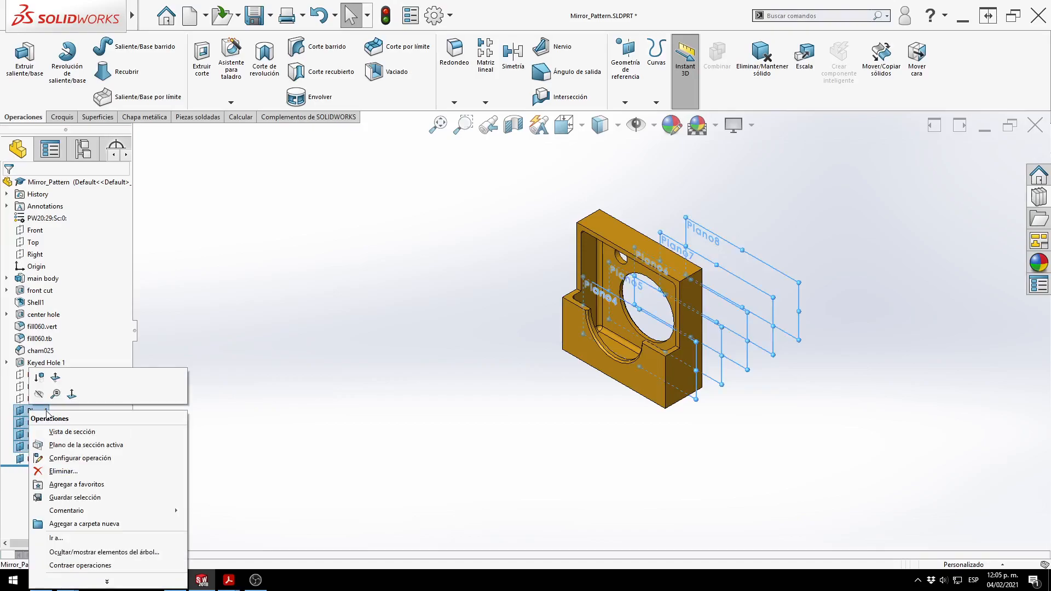
{"action": "left_click", "coordinate": [308, 335]}
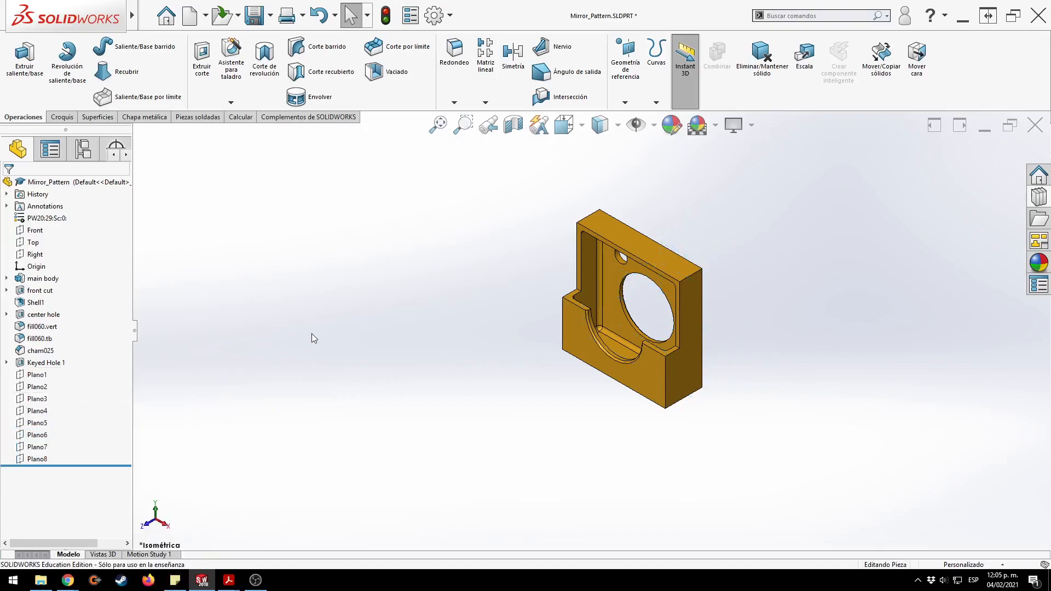
Start a new reference plane with the body's lower front face as the first reference.
{"action": "left_click", "coordinate": [624, 102]}
{"action": "left_click", "coordinate": [637, 117]}
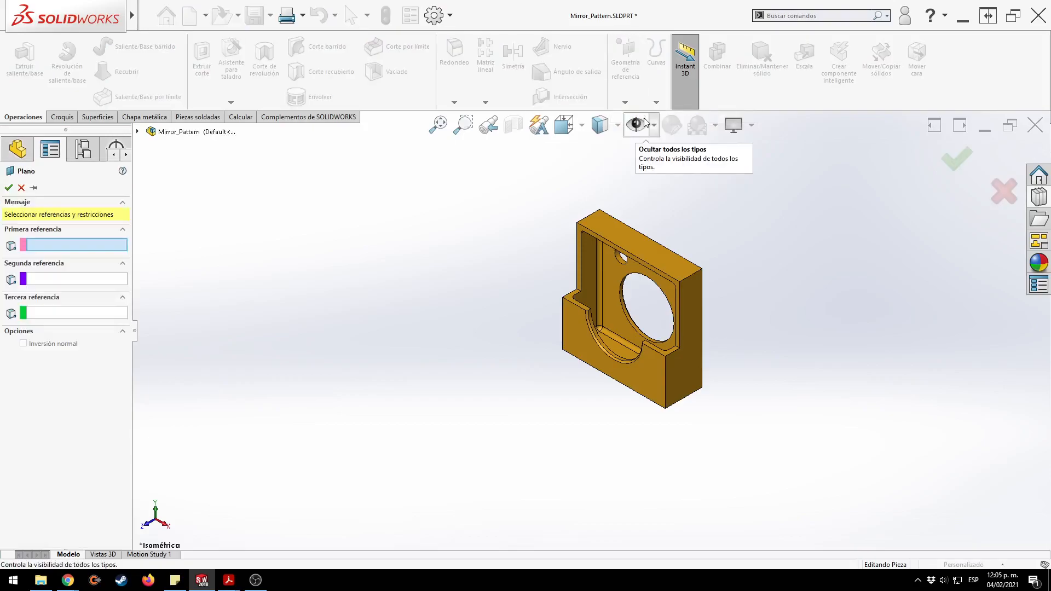
{"action": "left_click", "coordinate": [639, 375]}
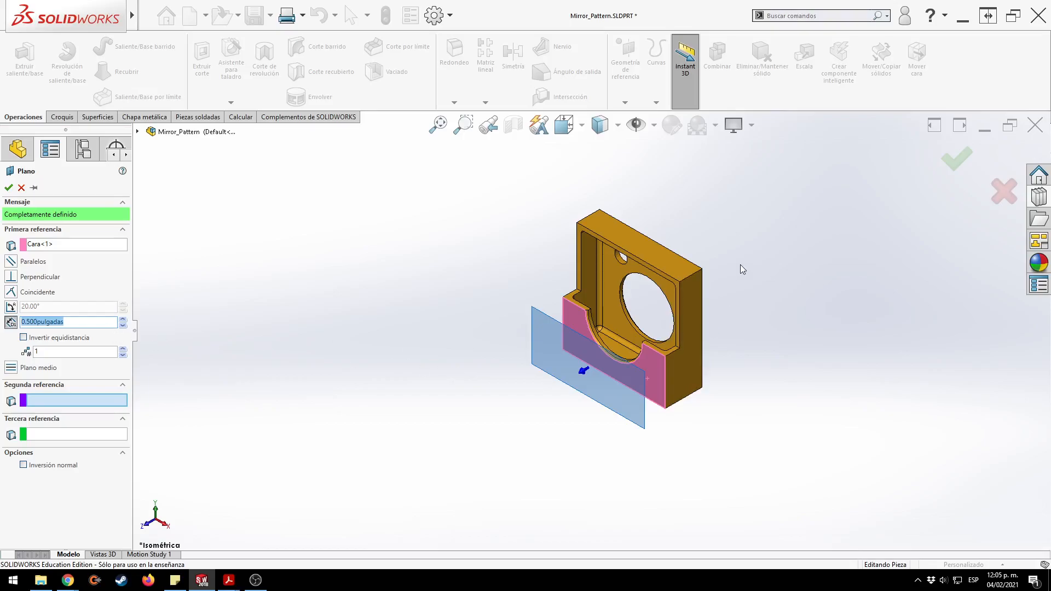
{"action": "left_click", "coordinate": [73, 400]}
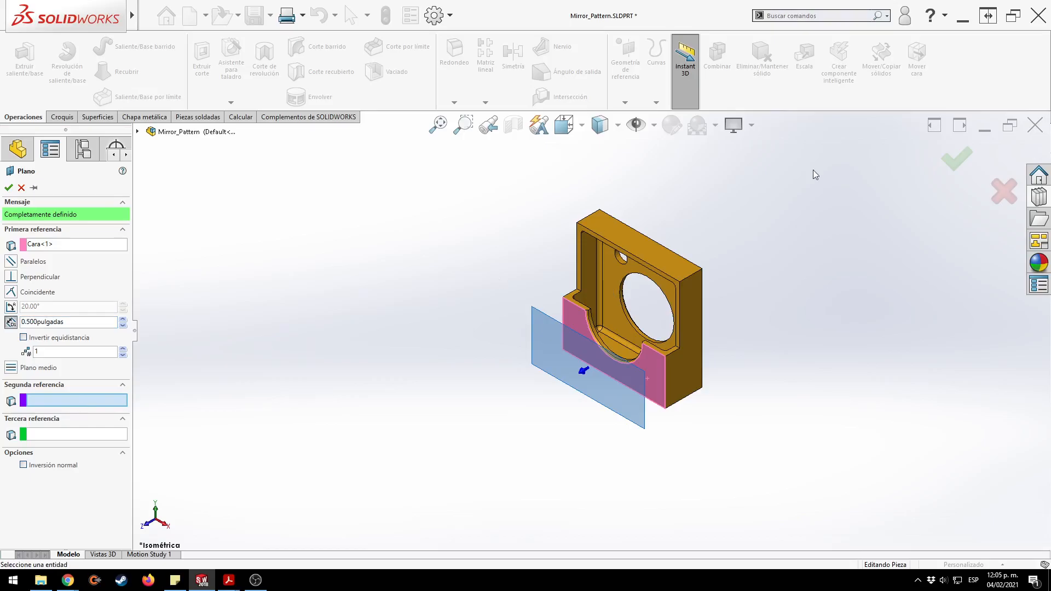
{"action": "left_click", "coordinate": [684, 257]}
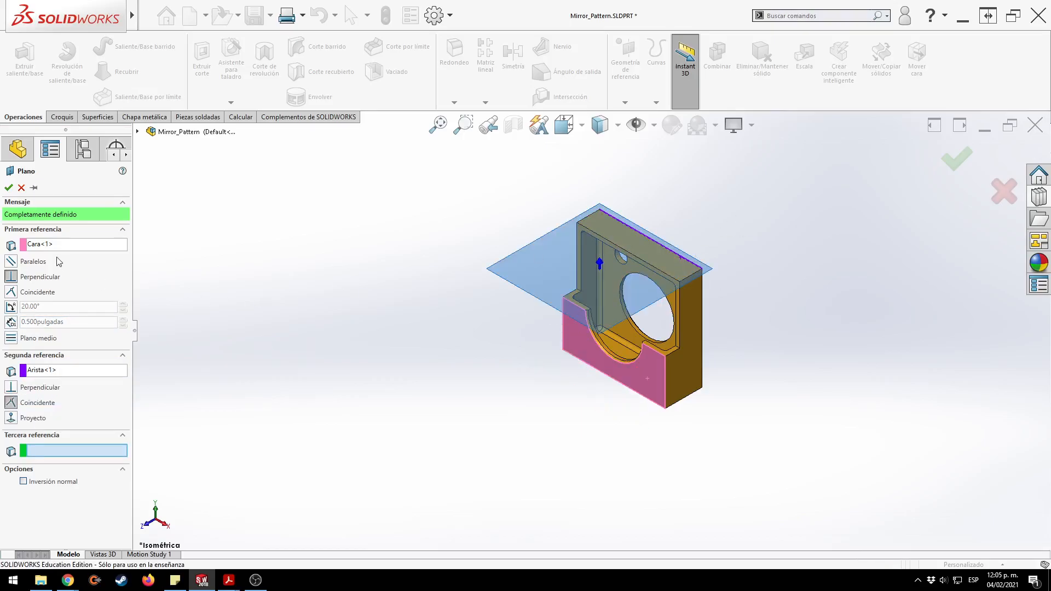
{"action": "key", "text": "ctrl"}
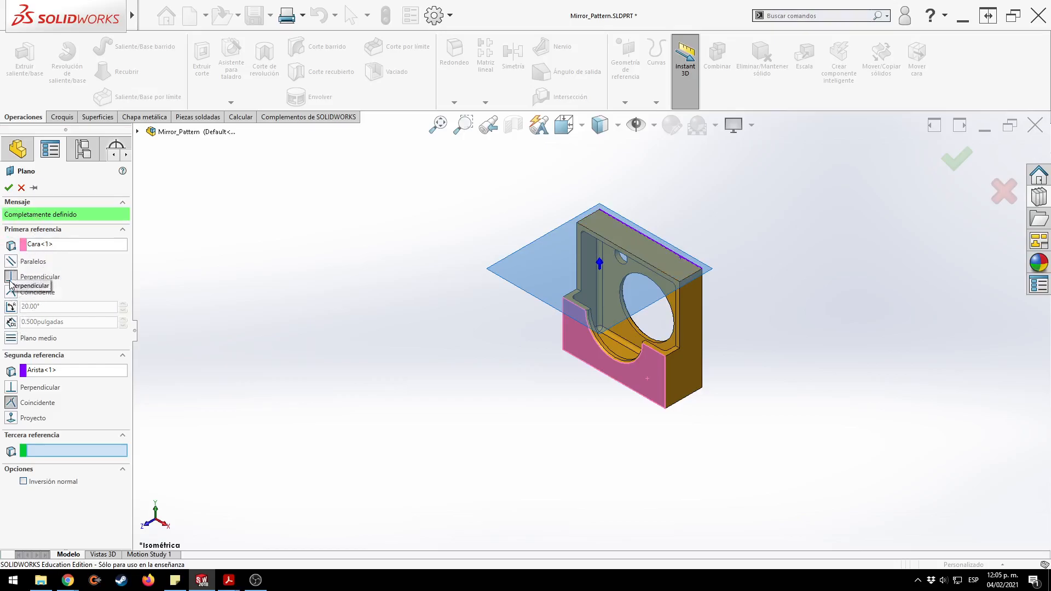
{"action": "key", "text": "ctrl"}
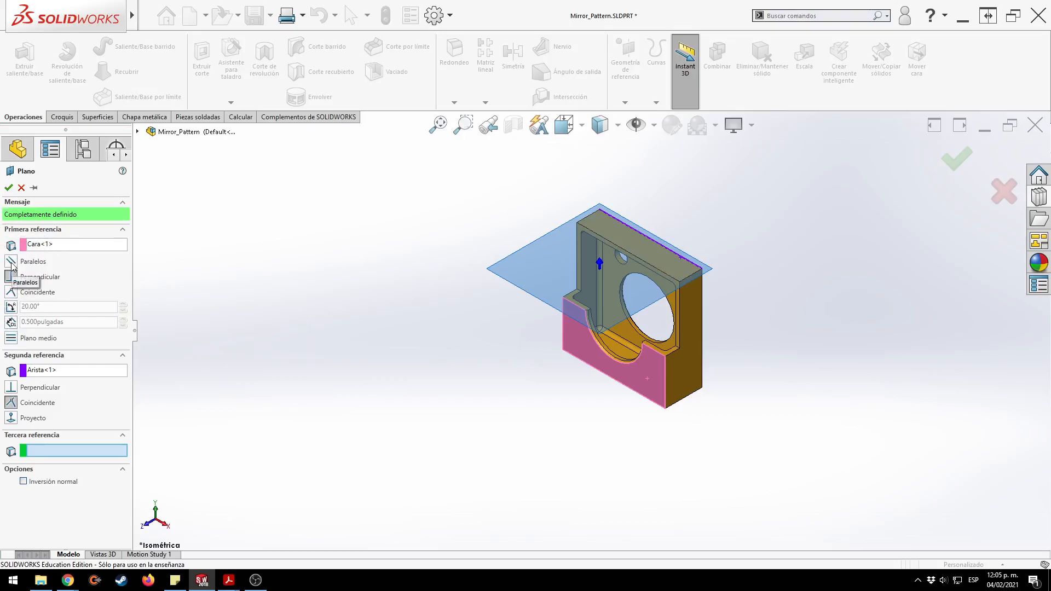
{"action": "key", "text": "ctrl"}
{"action": "left_click", "coordinate": [11, 261]}
{"action": "left_click", "coordinate": [11, 277]}
{"action": "left_click", "coordinate": [58, 371]}
{"action": "key", "text": "Delete"}
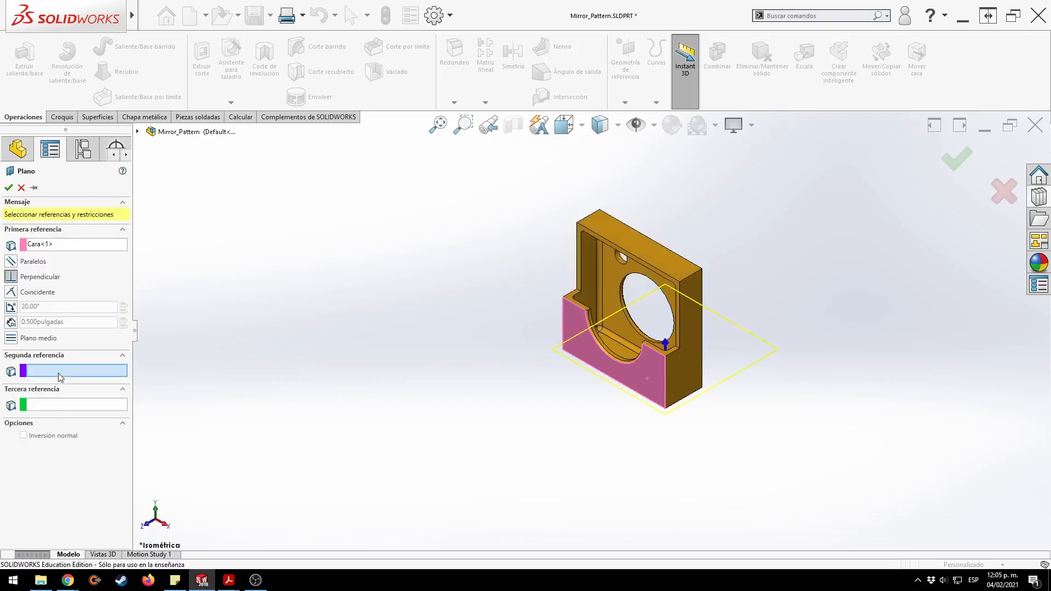
Define the plane perpendicular to the lower front face, through the body's upper left front corner and the vertex at the front step's right end.
{"action": "left_click", "coordinate": [577, 222]}
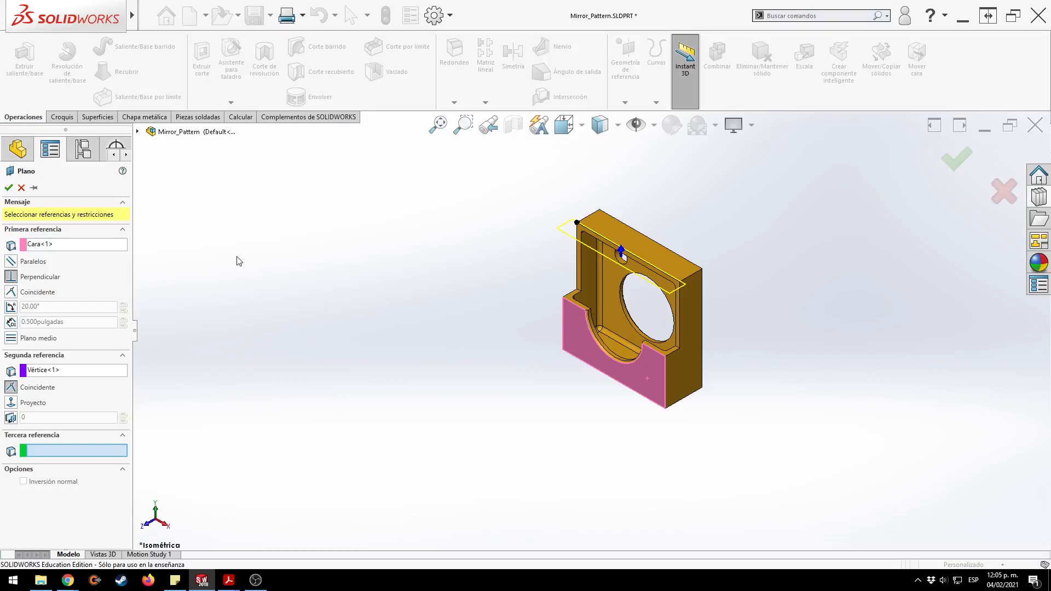
{"action": "left_click", "coordinate": [11, 262]}
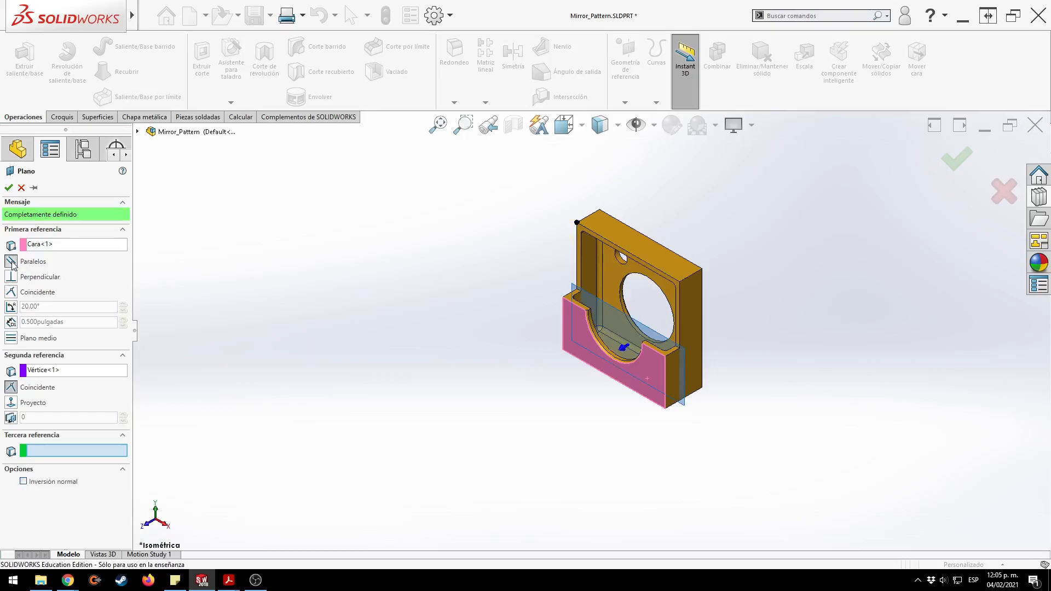
{"action": "left_click", "coordinate": [12, 280]}
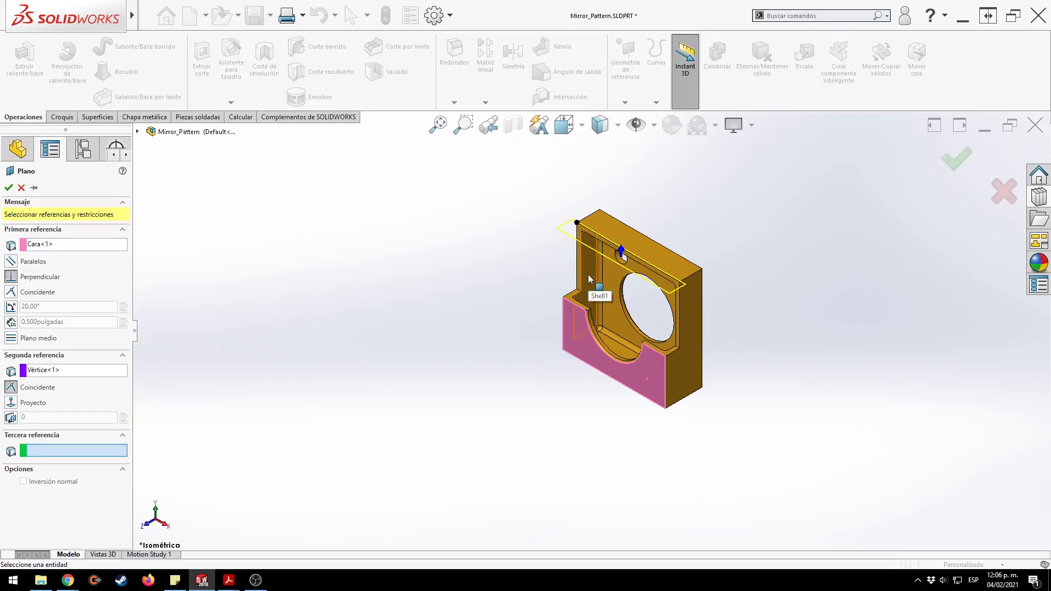
{"action": "left_click", "coordinate": [680, 349]}
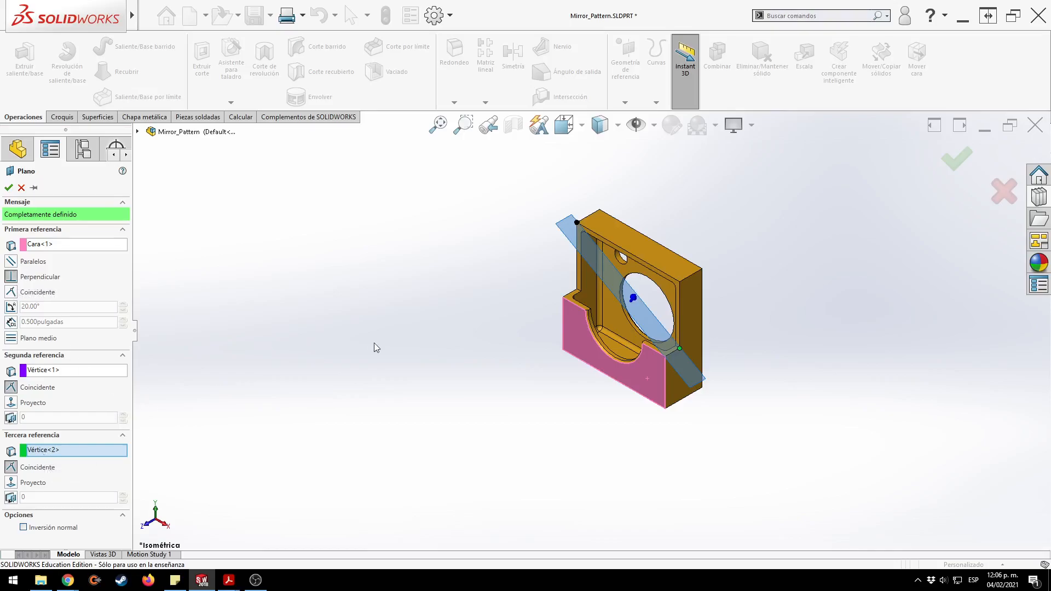
Recheck the plane examples on PDF slide 22, return to SOLIDWORKS, accept the perpendicular plane and hide it.
{"action": "key", "text": "alt+Tab"}
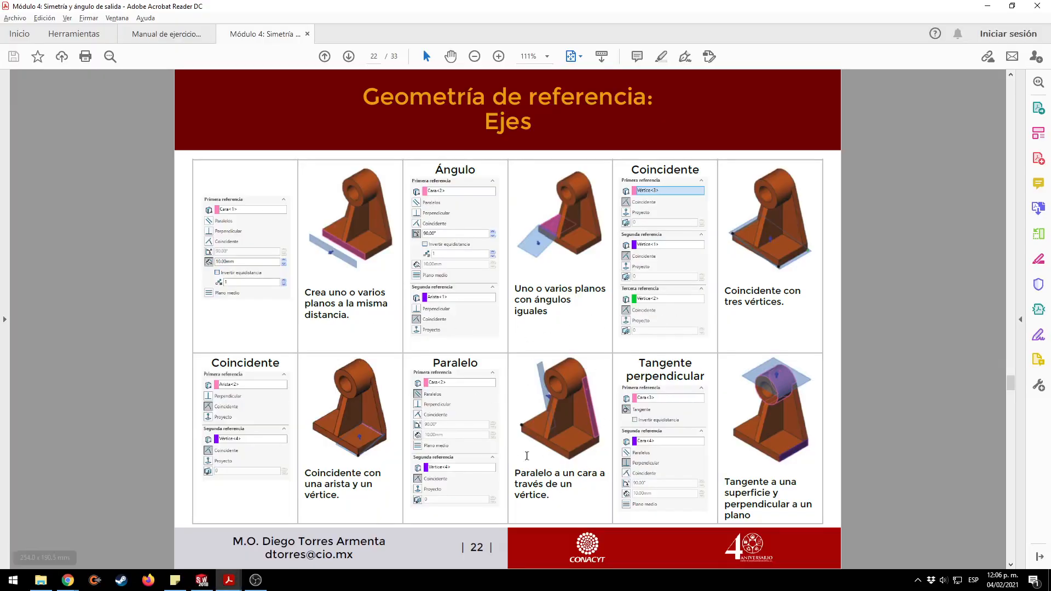
{"action": "key", "text": "alt+Tab"}
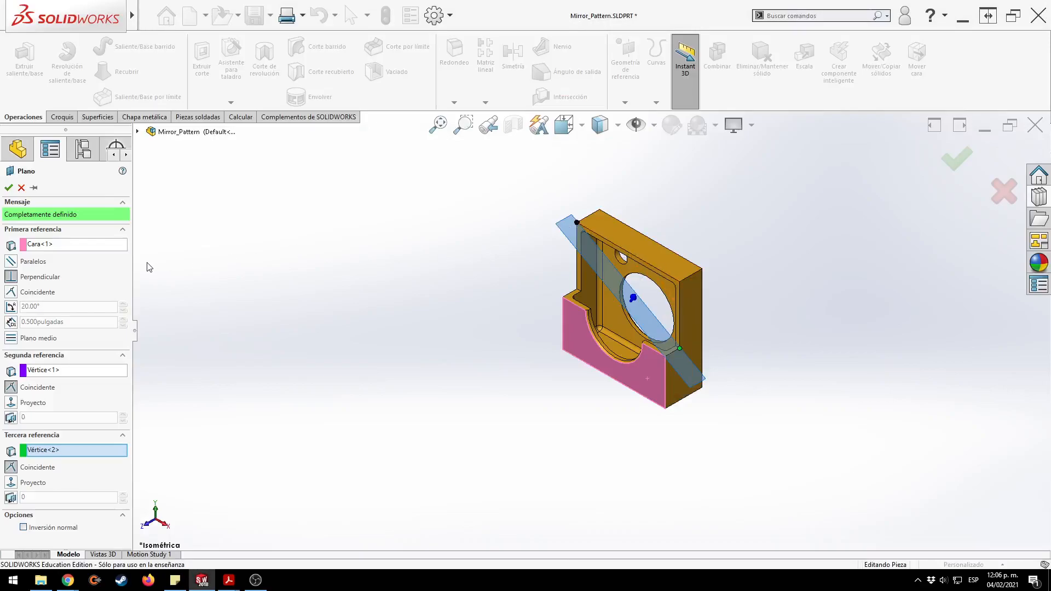
{"action": "left_click", "coordinate": [62, 245]}
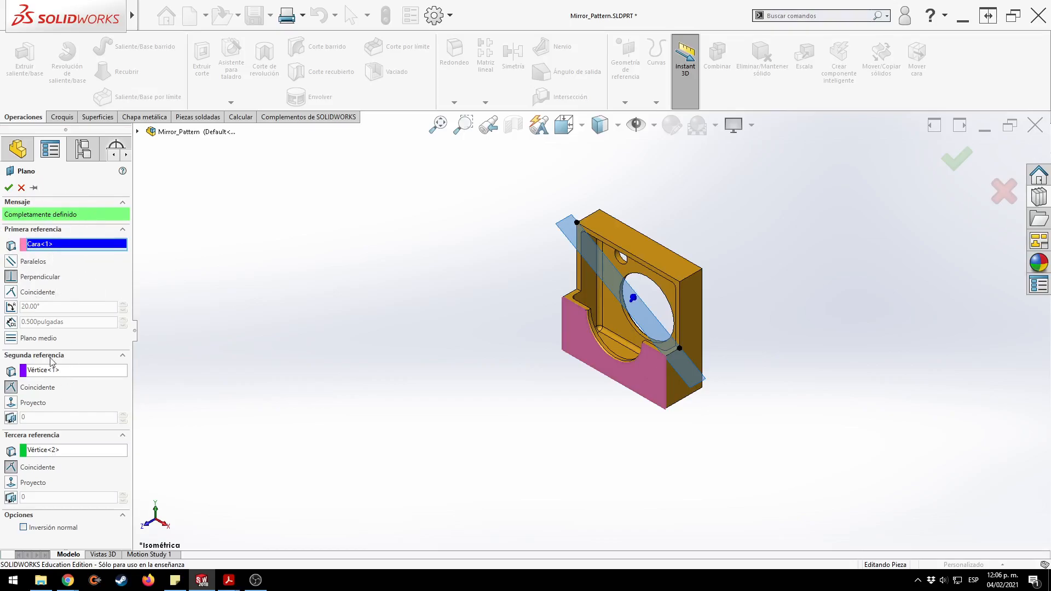
{"action": "left_click", "coordinate": [8, 187]}
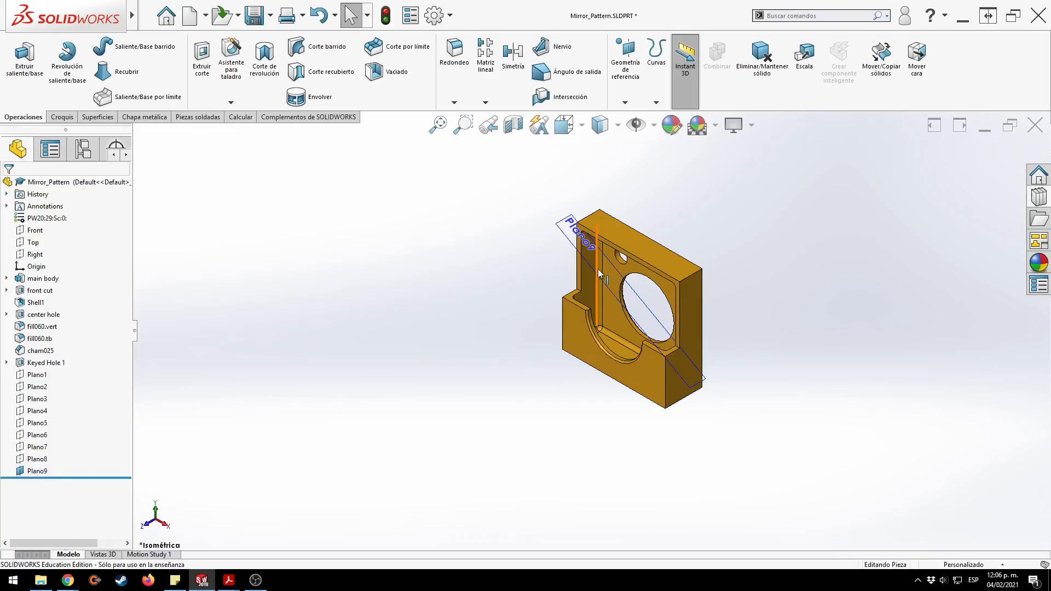
{"action": "left_click", "coordinate": [39, 472]}
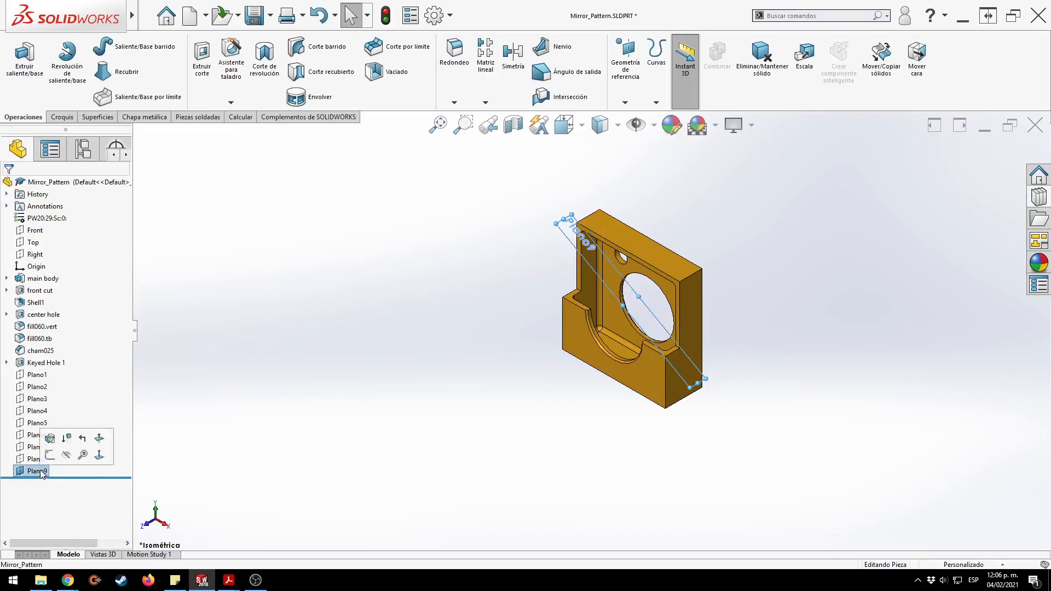
Check the tangent plane example on PDF slide 22 and start another reference plane in SOLIDWORKS with the keyed hole in view.
{"action": "key", "text": "alt+Tab"}
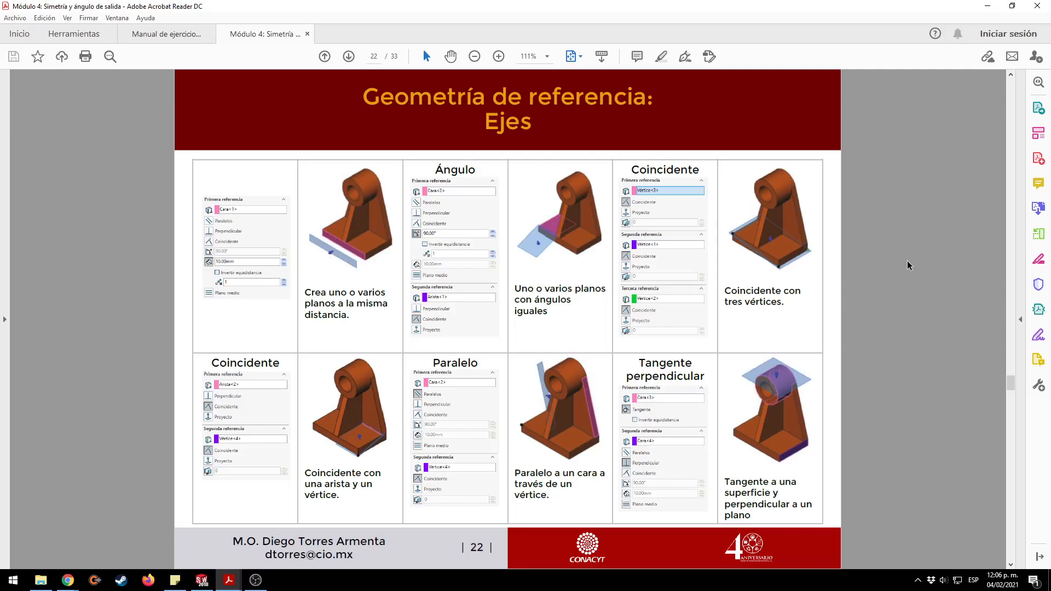
{"action": "key", "text": "alt+Tab"}
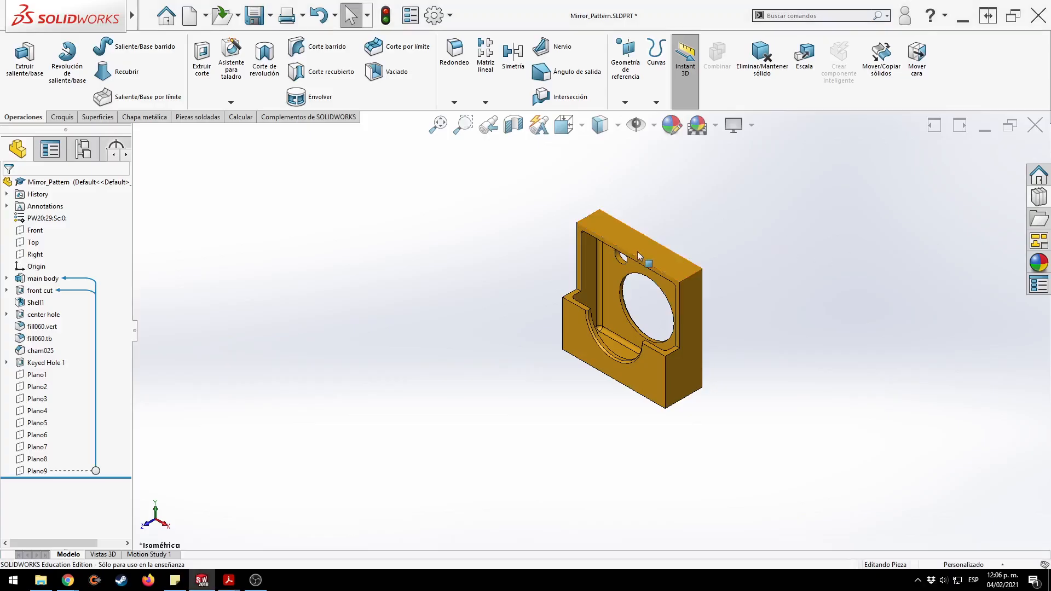
{"action": "middle_click_drag", "start_coordinate": [501, 321], "coordinate": [485, 270]}
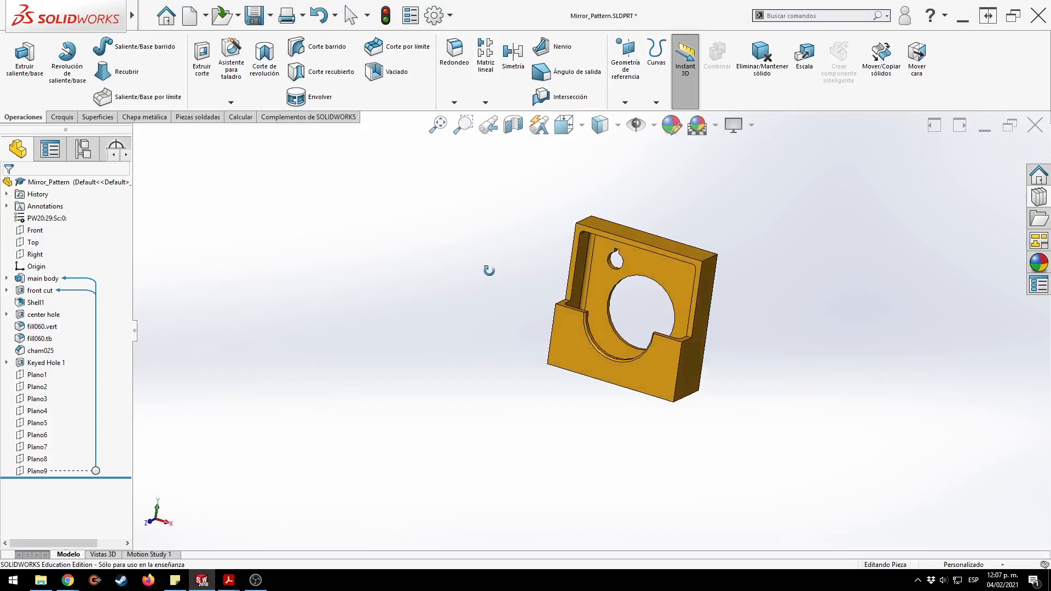
{"action": "scroll", "coordinate": [620, 277], "scroll_direction": "down", "scroll_amount": 5}
{"action": "middle_click_drag", "start_coordinate": [601, 262], "coordinate": [605, 259]}
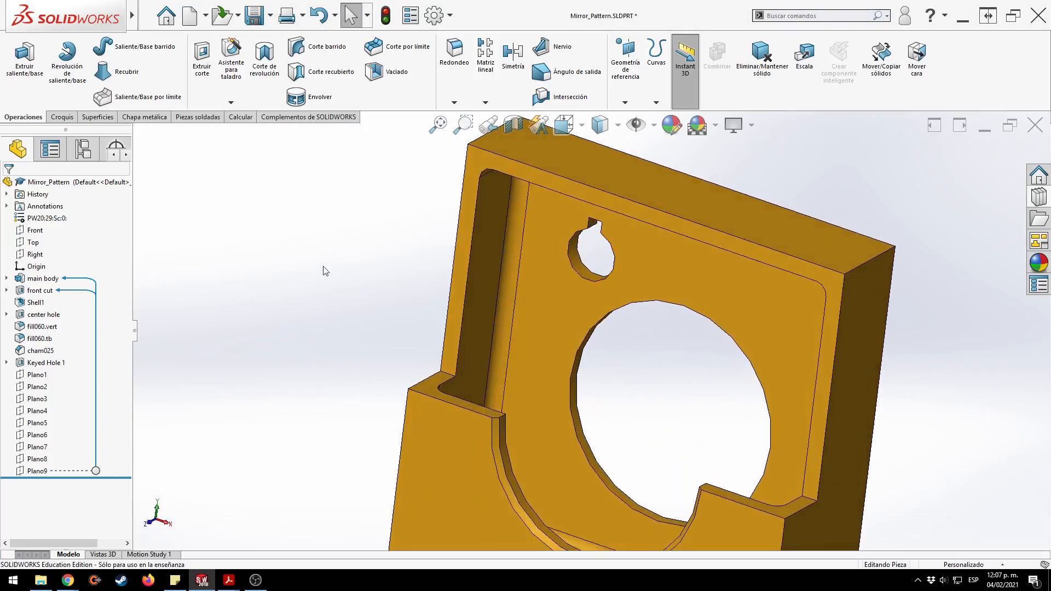
{"action": "key", "text": "s"}
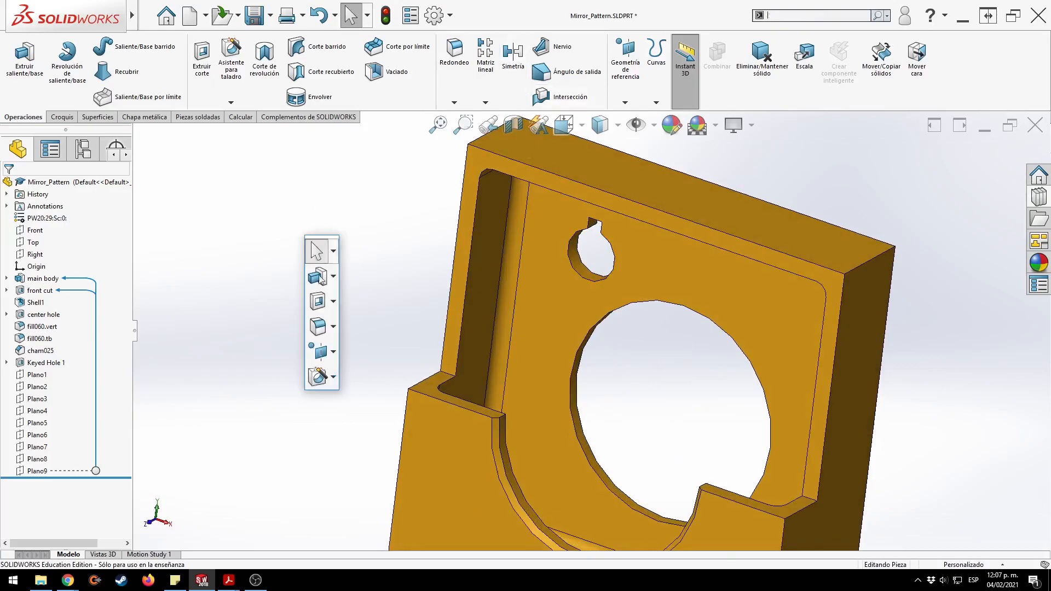
{"action": "left_click", "coordinate": [333, 351]}
{"action": "left_click", "coordinate": [324, 368]}
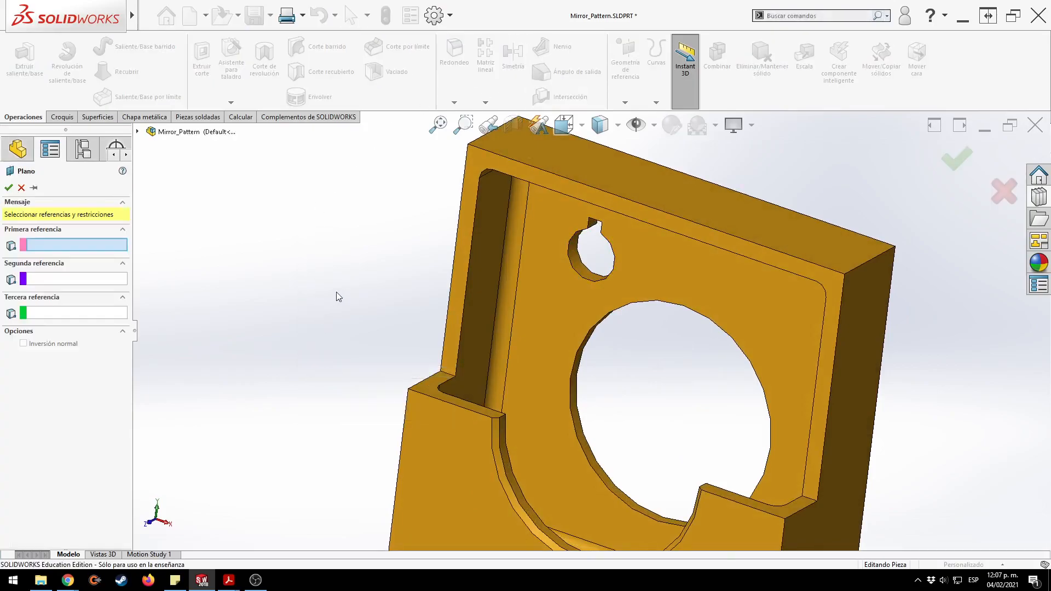
Reference the body's top face and the keyed hole's cylindrical face, making the plane tangent to the hole.
{"action": "scroll", "coordinate": [336, 291], "scroll_direction": "down", "scroll_amount": 2}
{"action": "scroll", "coordinate": [336, 291], "scroll_direction": "up", "scroll_amount": 5}
{"action": "middle_click_drag", "start_coordinate": [429, 312], "coordinate": [350, 281], "text": "ctrl"}
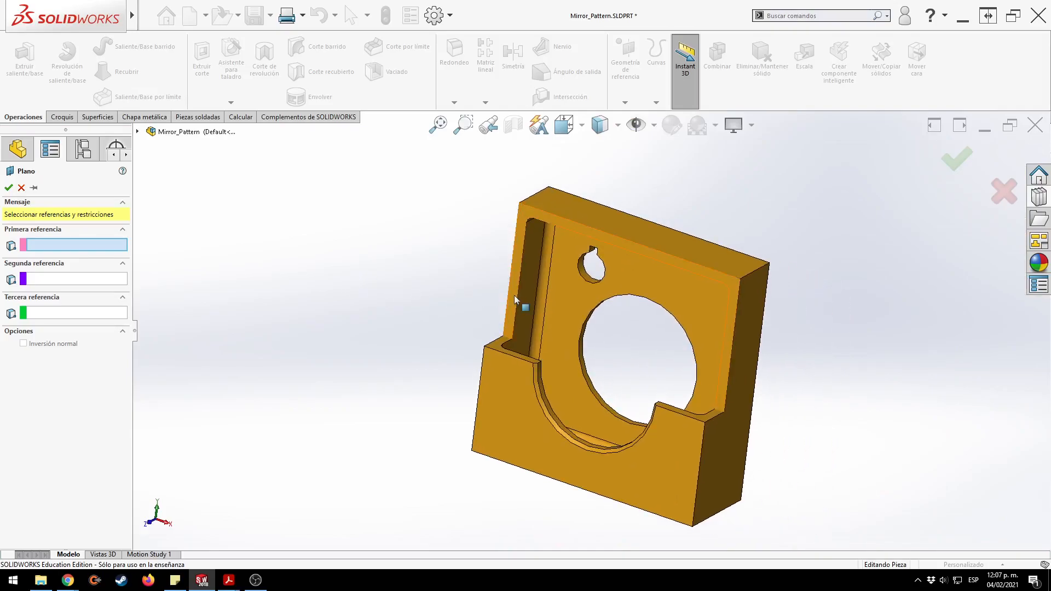
{"action": "scroll", "coordinate": [590, 287], "scroll_direction": "down", "scroll_amount": 5}
{"action": "scroll", "coordinate": [597, 298], "scroll_direction": "down", "scroll_amount": 2}
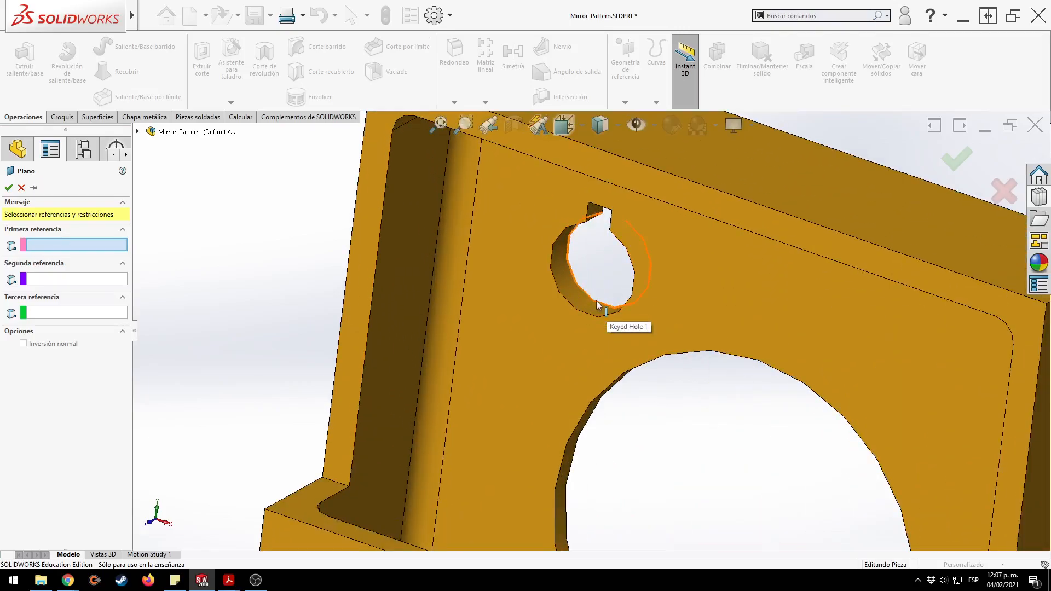
{"action": "scroll", "coordinate": [587, 307], "scroll_direction": "up", "scroll_amount": 4}
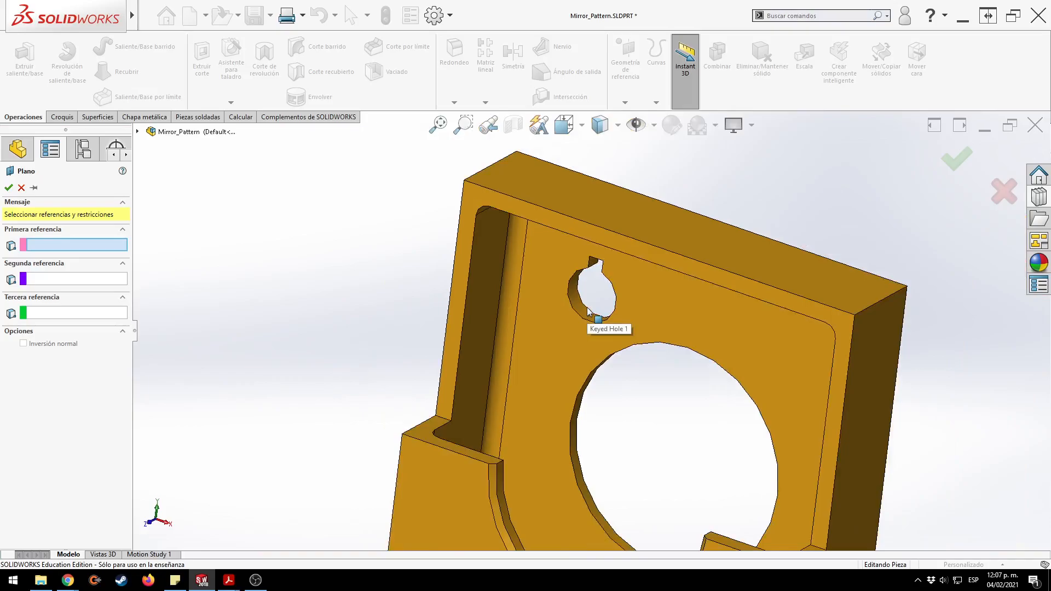
{"action": "left_click", "coordinate": [680, 235]}
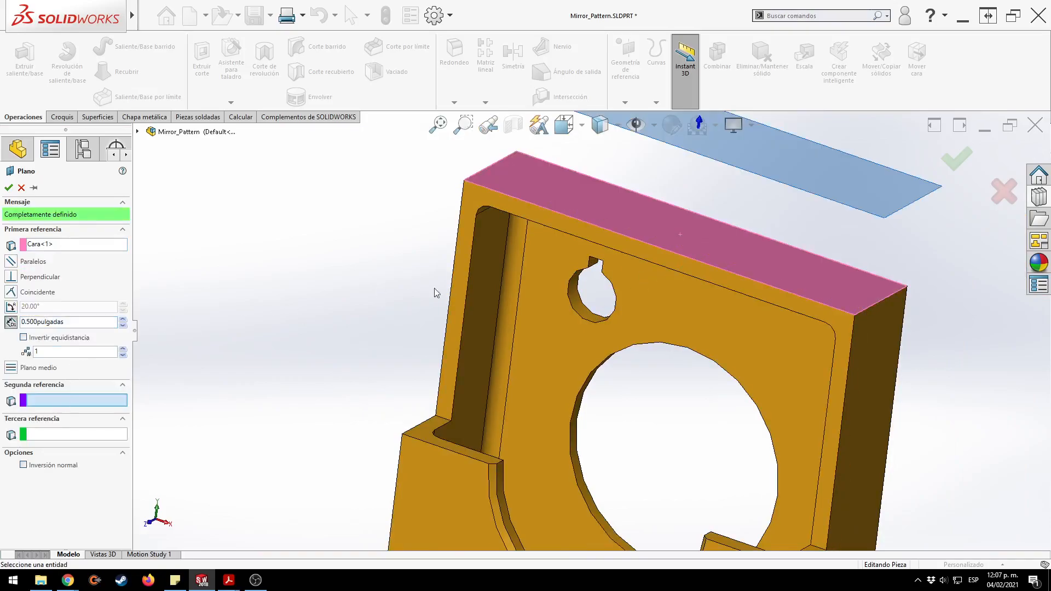
{"action": "left_click", "coordinate": [579, 307]}
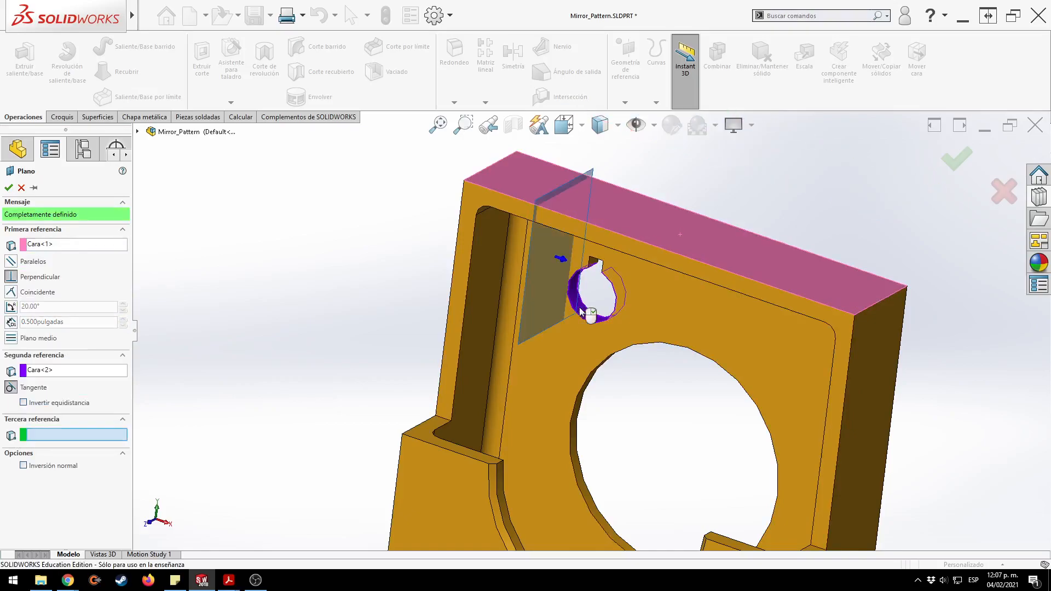
Change the tangent plane's relation to the top face to parallel and inspect the preview against the keyed hole.
{"action": "middle_click_drag", "start_coordinate": [577, 310], "coordinate": [522, 325]}
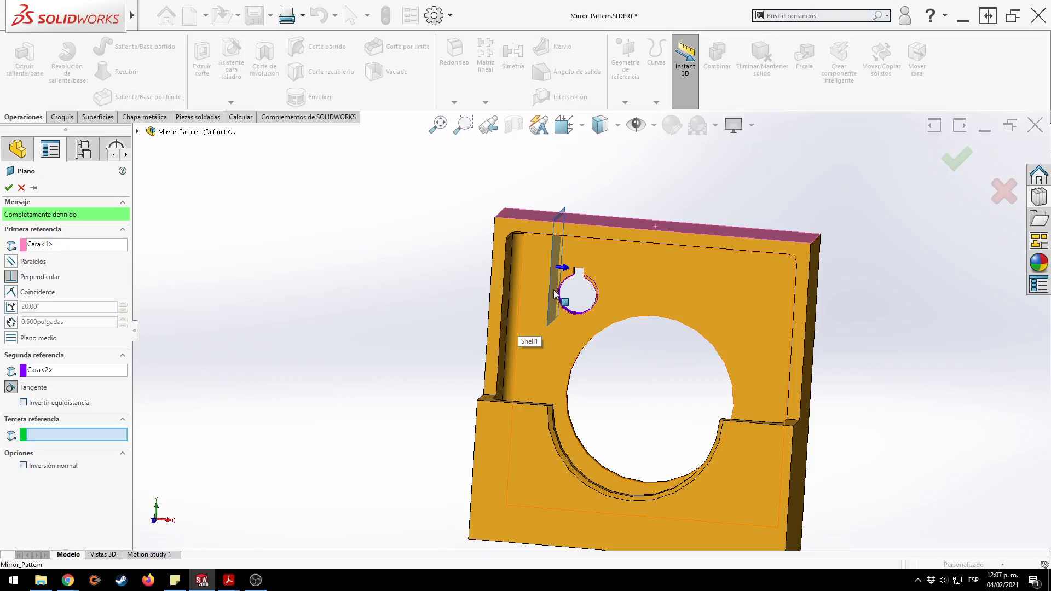
{"action": "left_click", "coordinate": [14, 265]}
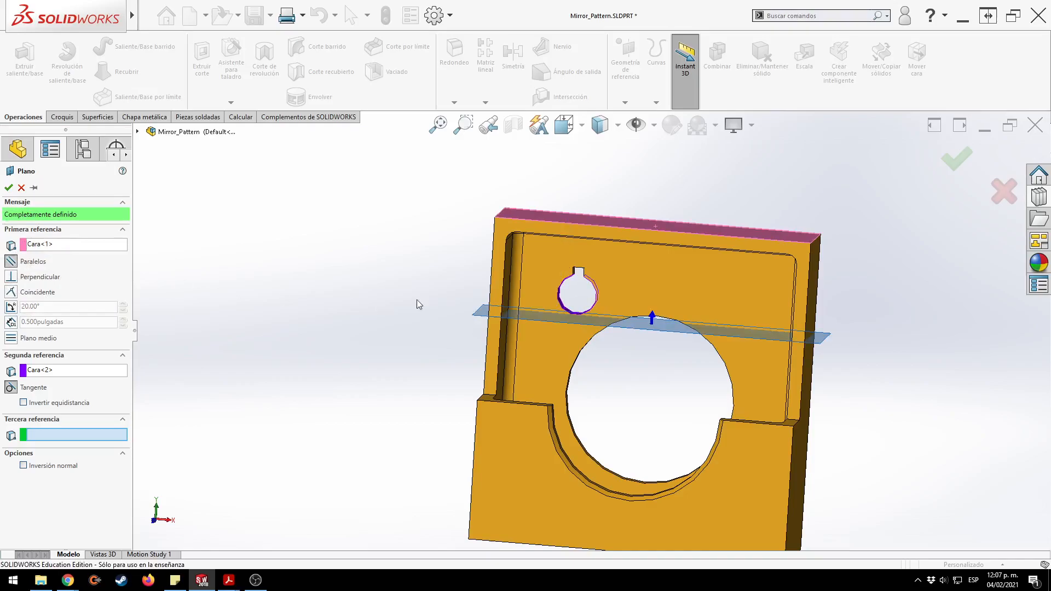
{"action": "middle_click_drag", "start_coordinate": [438, 293], "coordinate": [426, 310]}
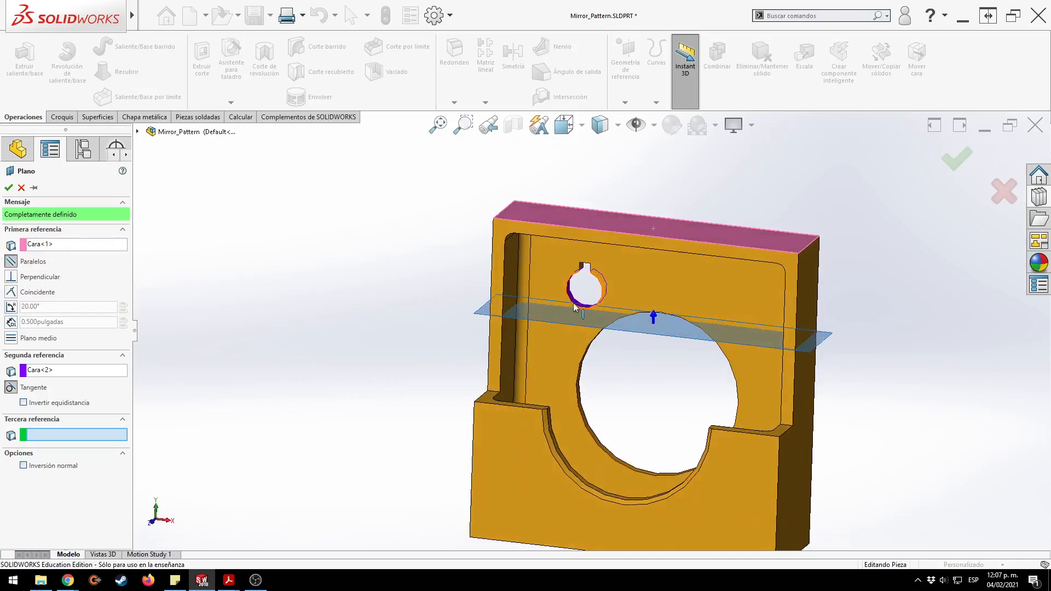
Flip the tangent plane to the opposite side of the keyed hole and inspect its preview.
{"action": "scroll", "coordinate": [573, 303], "scroll_direction": "down", "scroll_amount": 5}
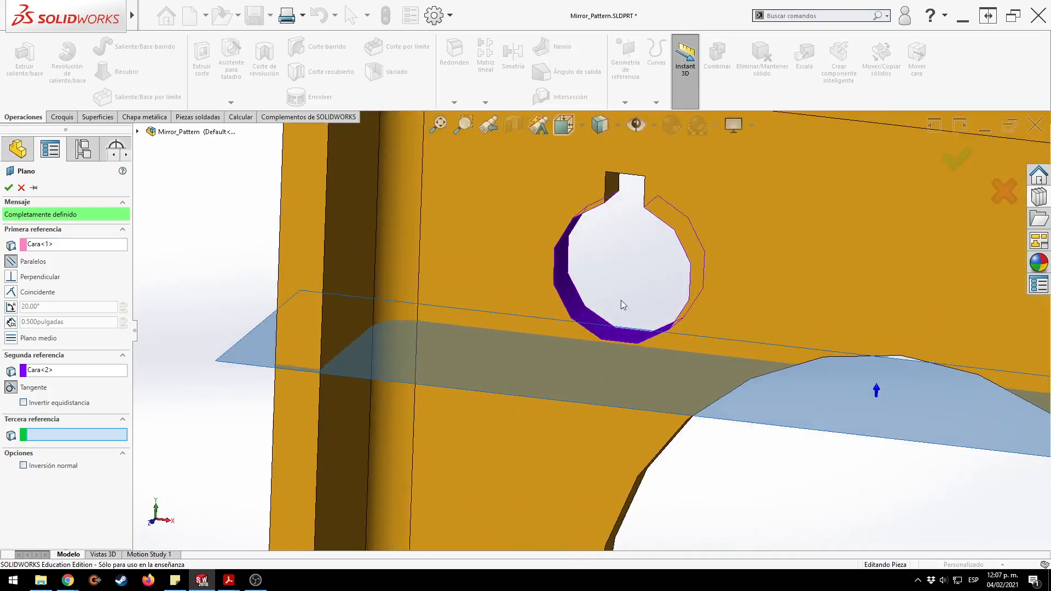
{"action": "scroll", "coordinate": [622, 255], "scroll_direction": "up", "scroll_amount": 3}
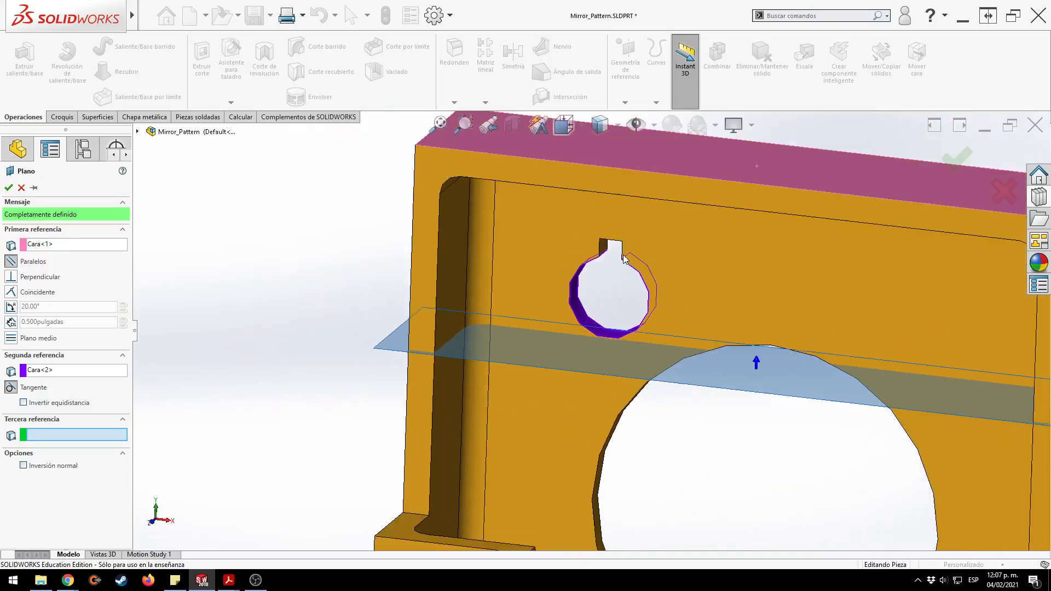
{"action": "left_click", "coordinate": [23, 403]}
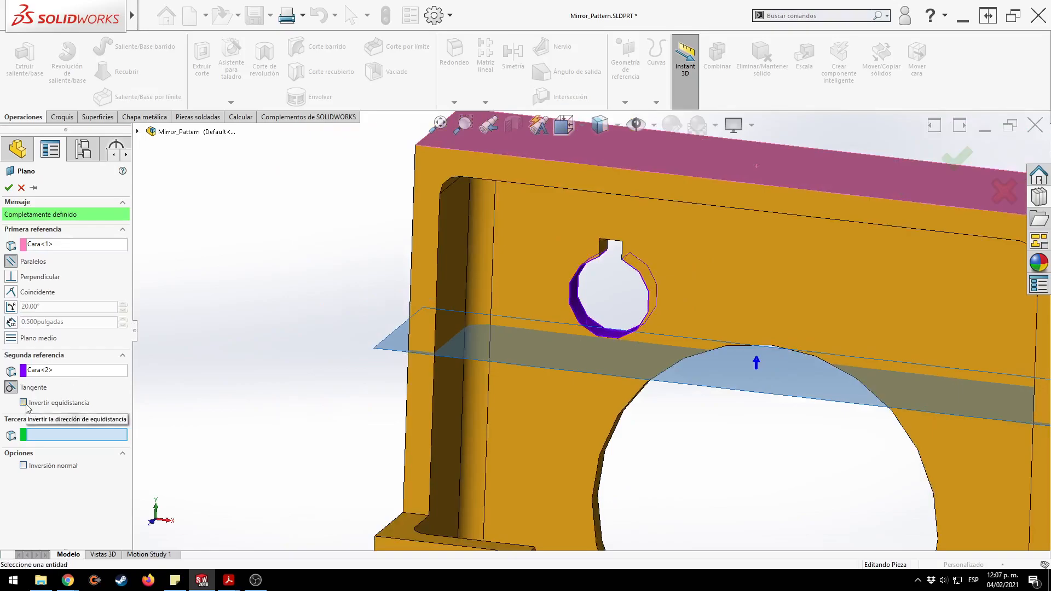
{"action": "scroll", "coordinate": [195, 366], "scroll_direction": "up", "scroll_amount": 3}
{"action": "middle_click_drag", "start_coordinate": [197, 367], "coordinate": [222, 344]}
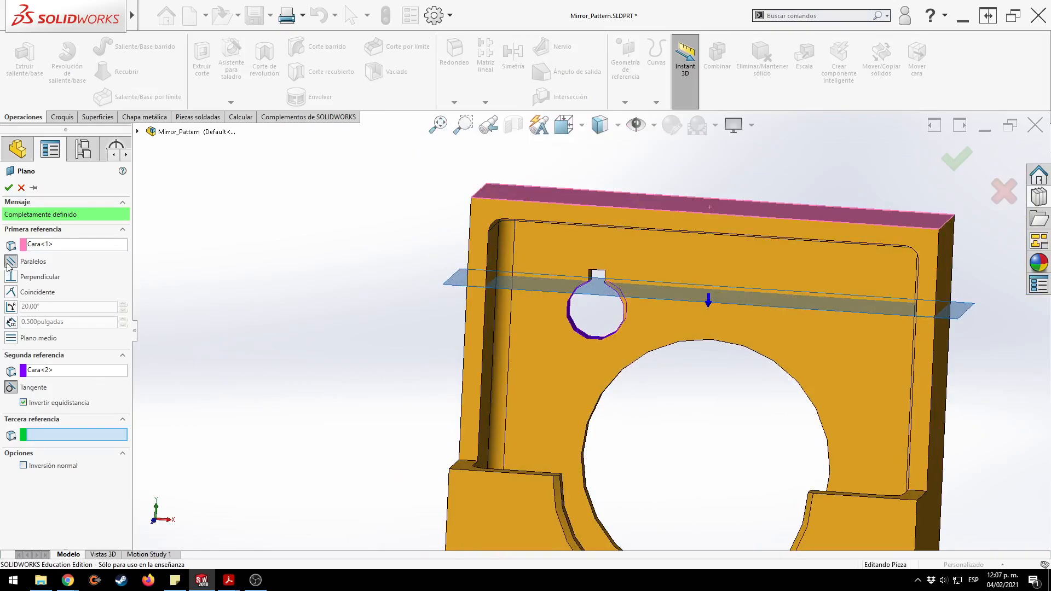
Try the perpendicular relation to the top face and compare the plane's two tangent sides on the keyed hole.
{"action": "left_click", "coordinate": [14, 280]}
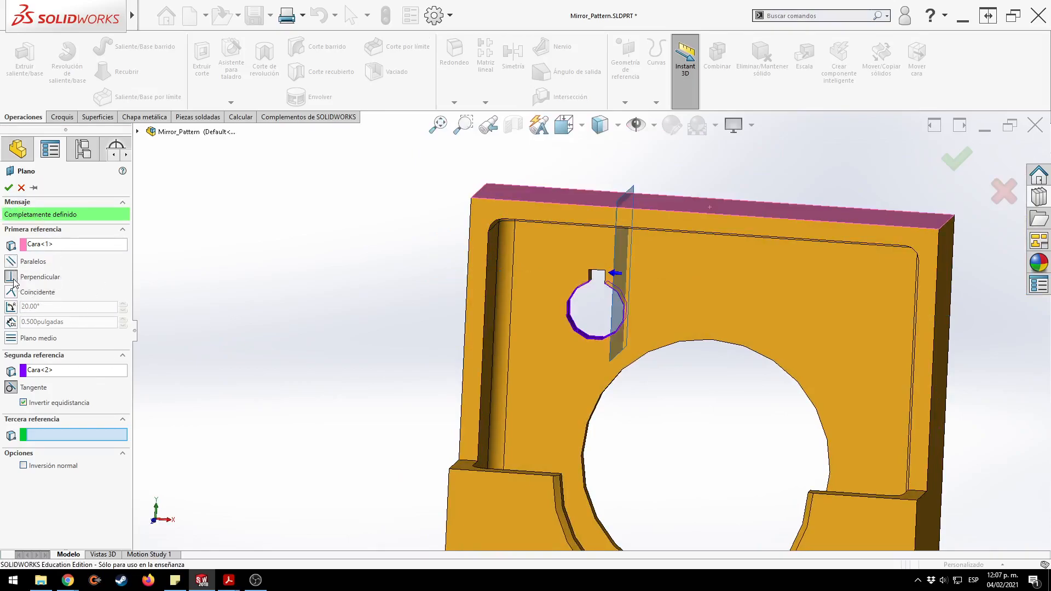
{"action": "left_click", "coordinate": [24, 403]}
{"action": "left_click", "coordinate": [24, 403]}
{"action": "left_click", "coordinate": [24, 403]}
{"action": "left_click", "coordinate": [24, 402]}
{"action": "left_click", "coordinate": [24, 403]}
{"action": "left_click", "coordinate": [24, 403]}
Set the plane parallel to the top face, restore its unflipped tangent side below the keyed hole and accept it.
{"action": "left_click", "coordinate": [18, 262]}
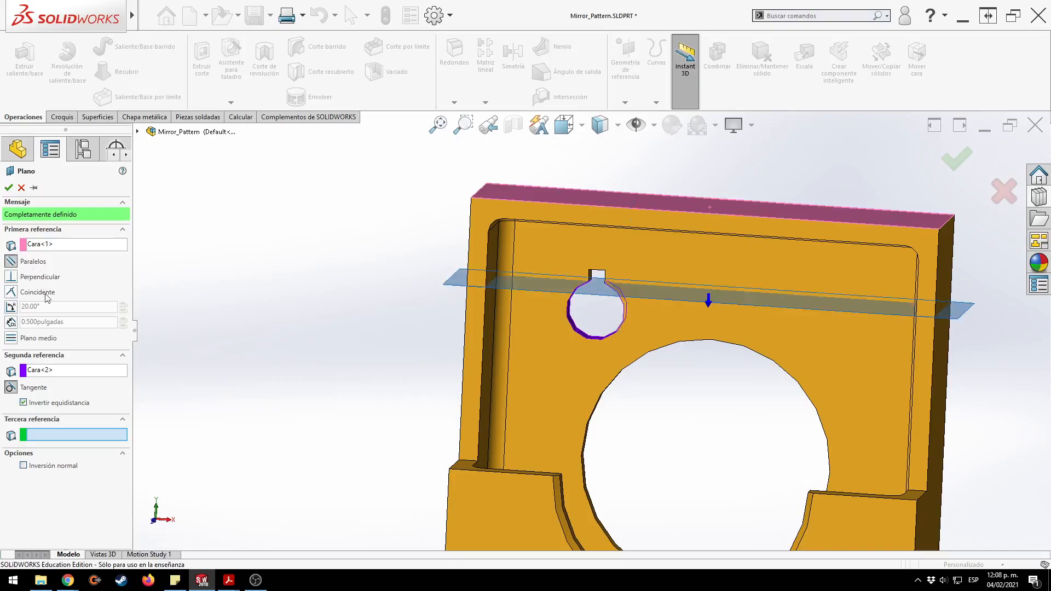
{"action": "left_click", "coordinate": [24, 403]}
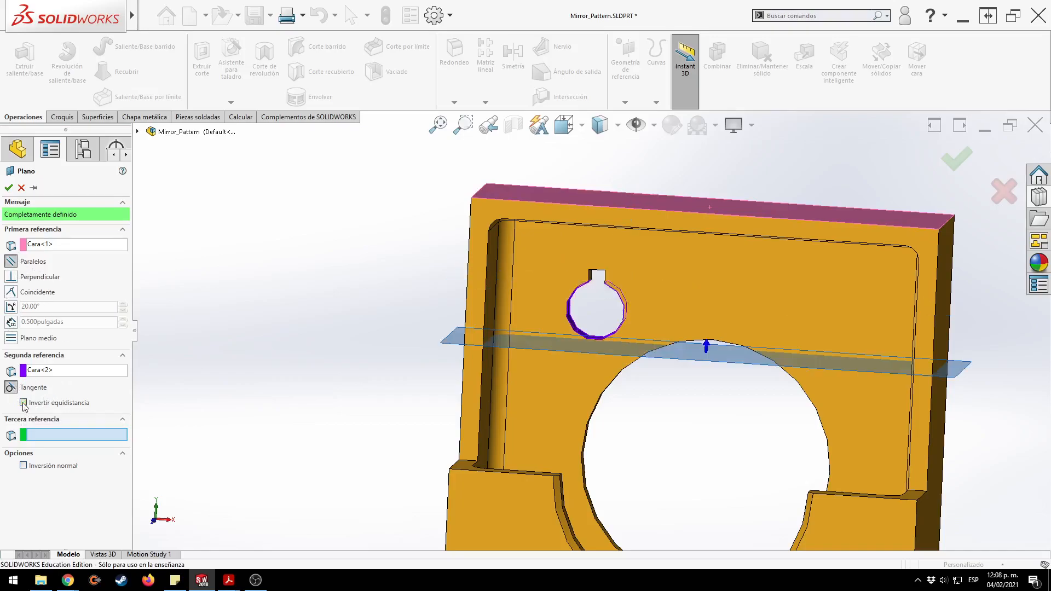
{"action": "left_click", "coordinate": [957, 158]}
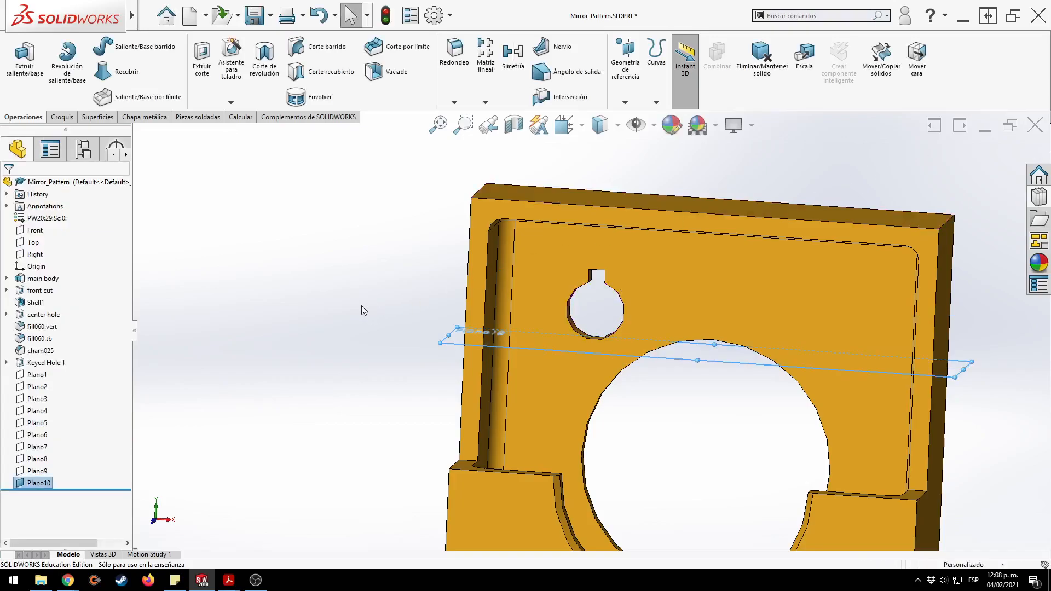
{"action": "key", "text": "ctrl+7"}
Check the mid-plane example on PDF slide 23 and start another reference plane in SOLIDWORKS.
{"action": "key", "text": "alt+Tab"}
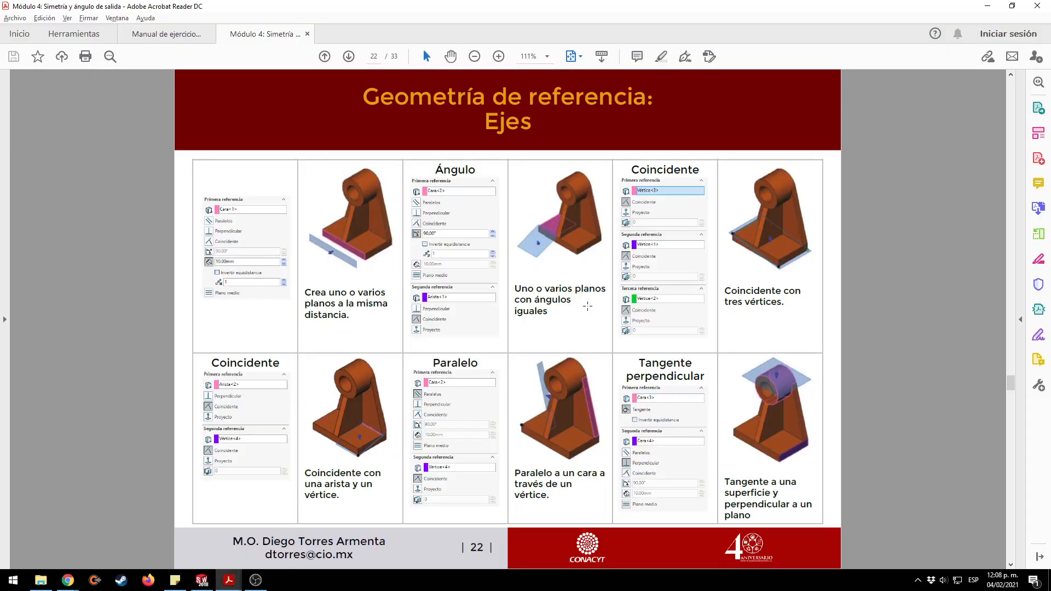
{"action": "scroll", "coordinate": [848, 352], "scroll_direction": "down", "scroll_amount": 1}
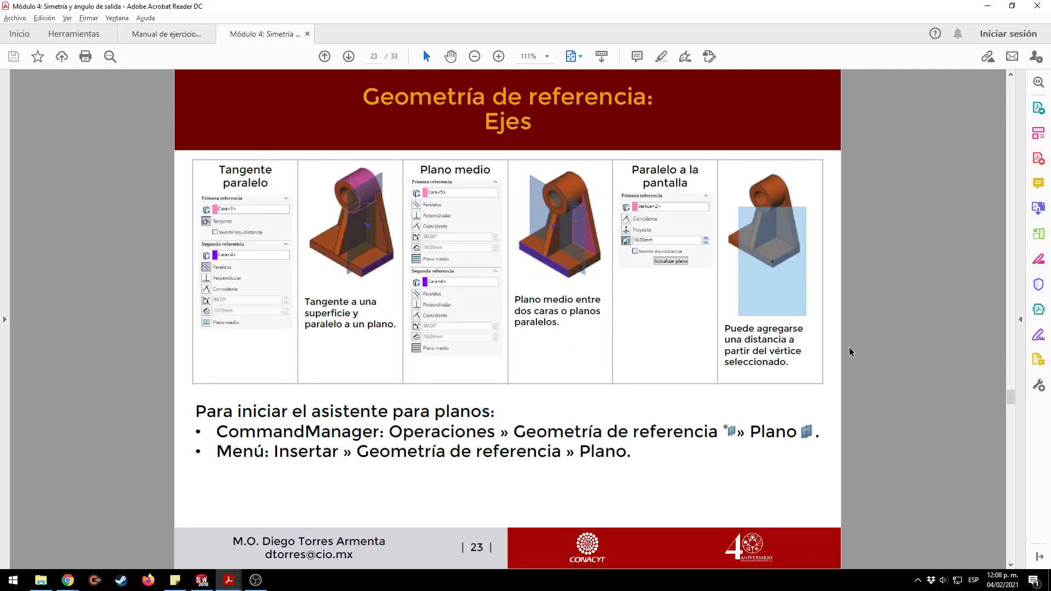
{"action": "key", "text": "alt+Tab"}
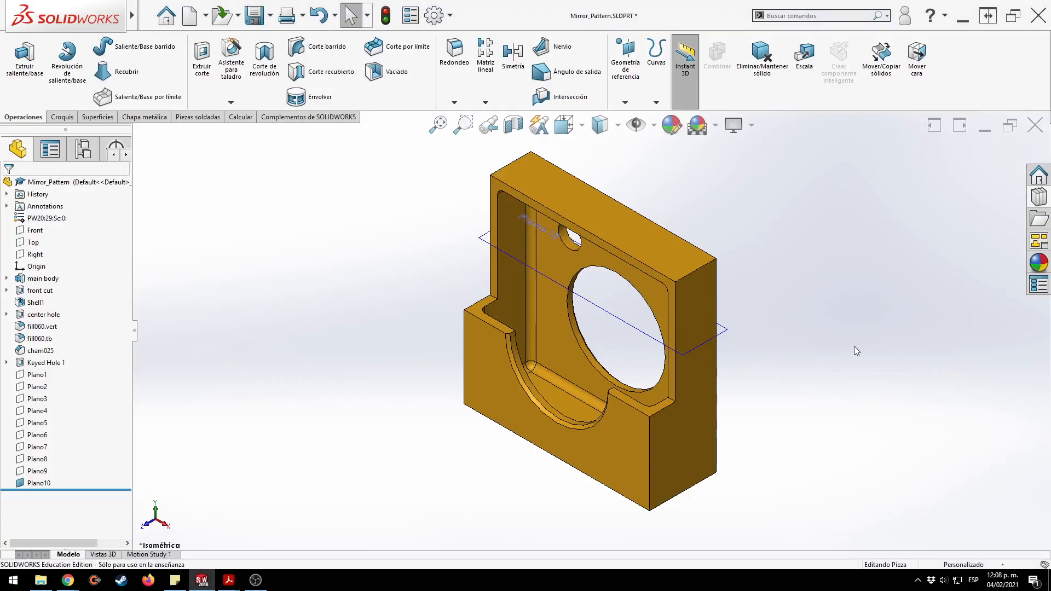
{"action": "left_click", "coordinate": [625, 102]}
{"action": "left_click", "coordinate": [625, 121]}
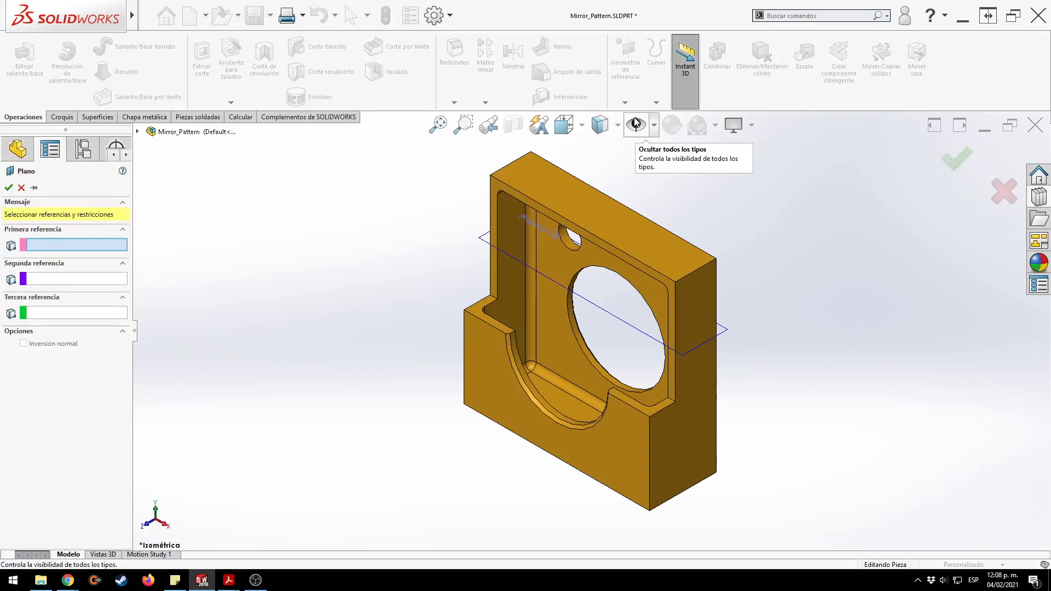
{"action": "left_click", "coordinate": [625, 427]}
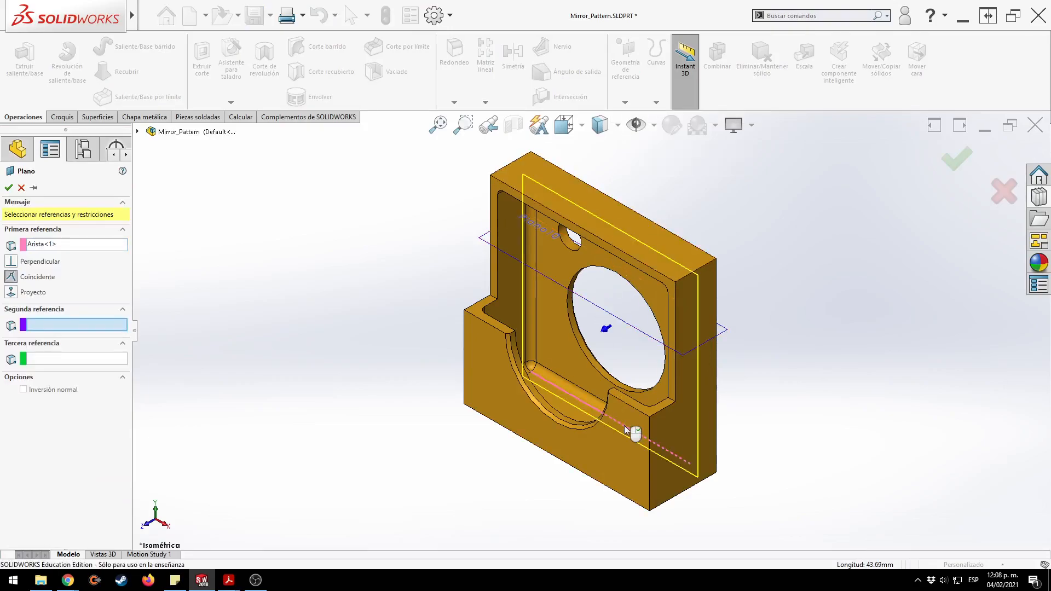
{"action": "left_click", "coordinate": [47, 251]}
{"action": "key", "text": "Delete"}
Reference the body's lower front face and its opposite back face to define a mid plane between them.
{"action": "left_click", "coordinate": [492, 406]}
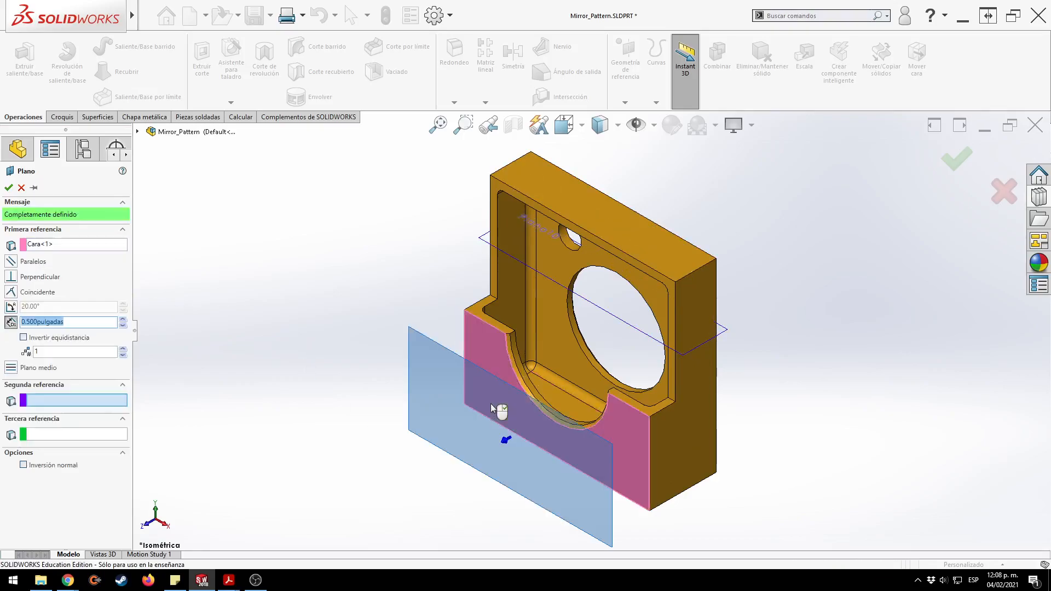
{"action": "middle_click_drag", "start_coordinate": [560, 432], "coordinate": [594, 403]}
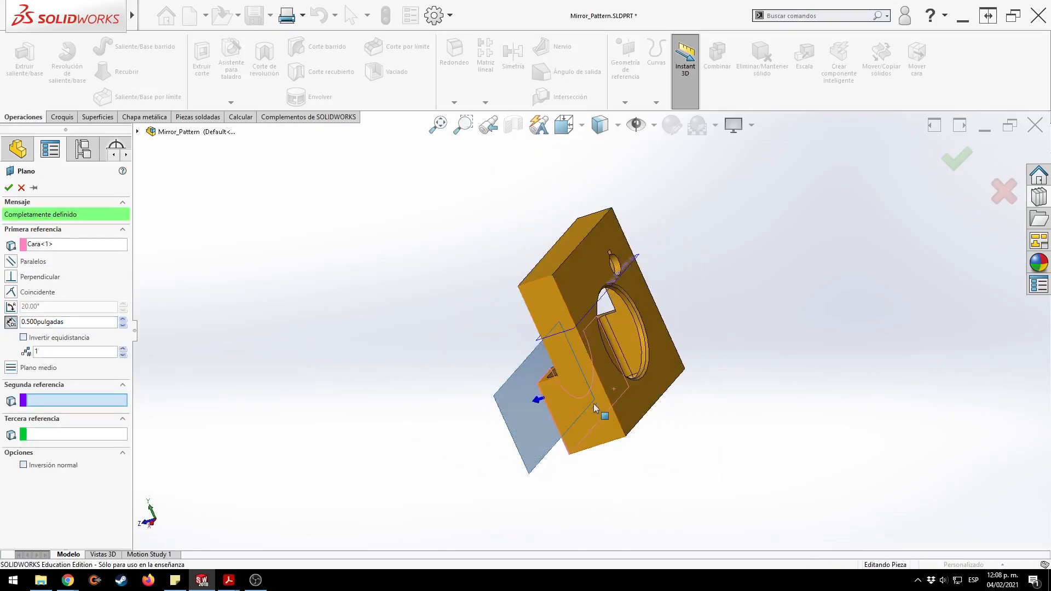
{"action": "left_click", "coordinate": [670, 364]}
{"action": "key", "text": "ctrl+7"}
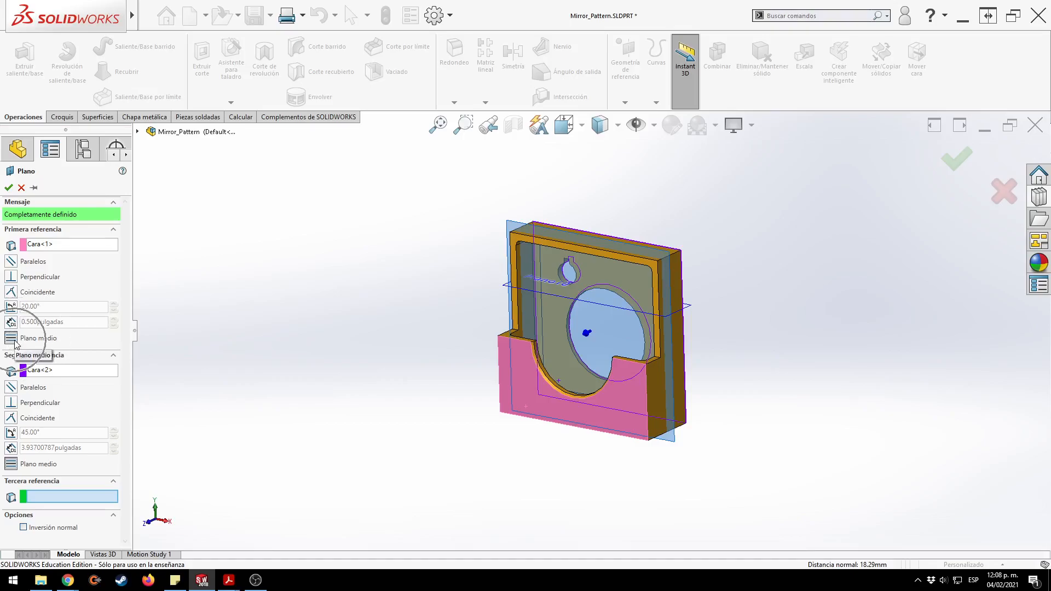
{"action": "key", "text": "ctrl"}
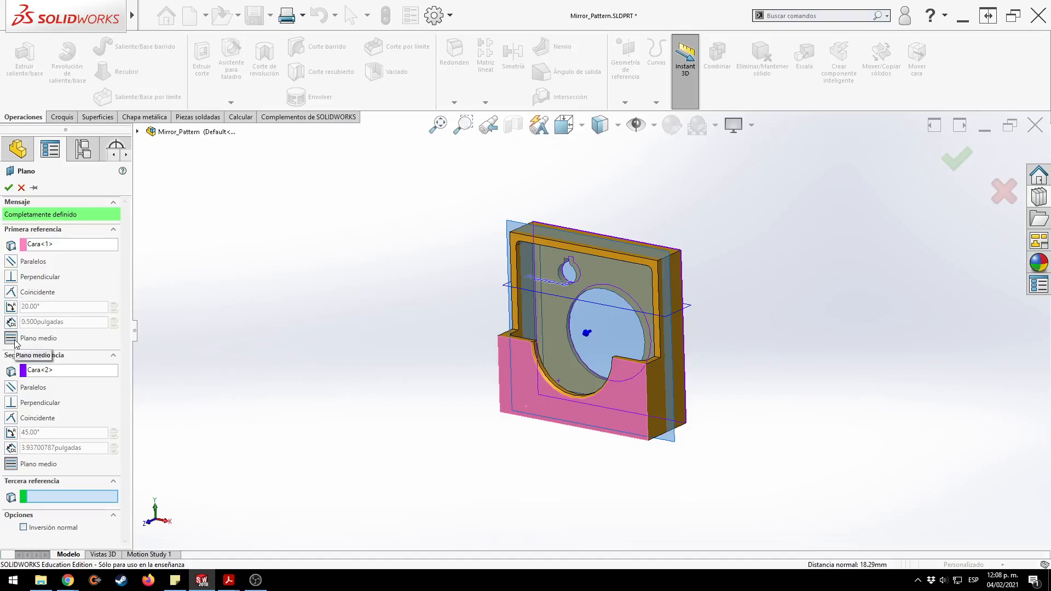
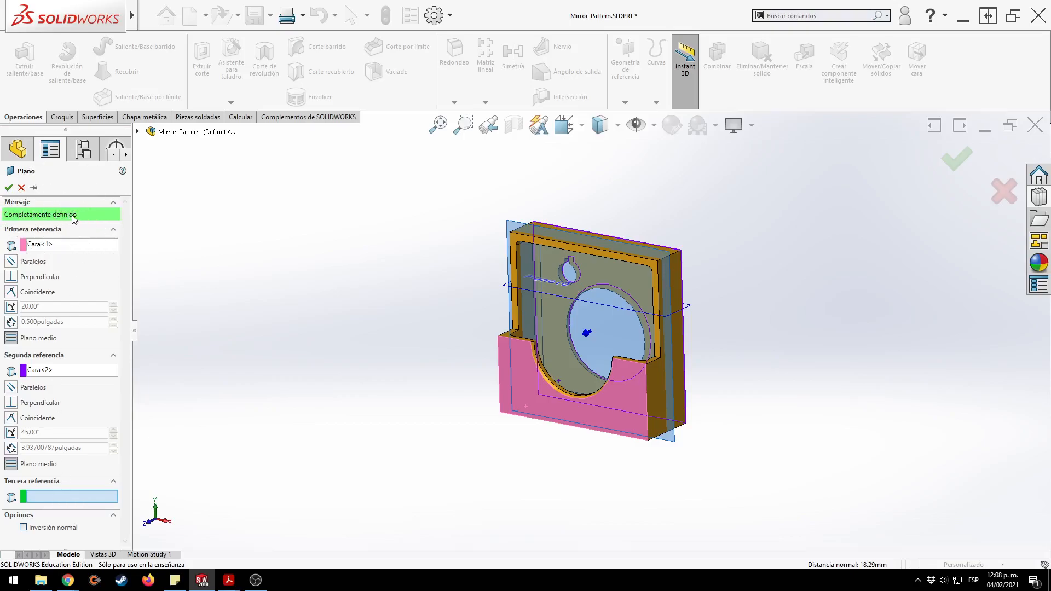
Try adding a point at the front recess's upper corner as the mid plane's third reference, and remove it again.
{"action": "left_click", "coordinate": [72, 498]}
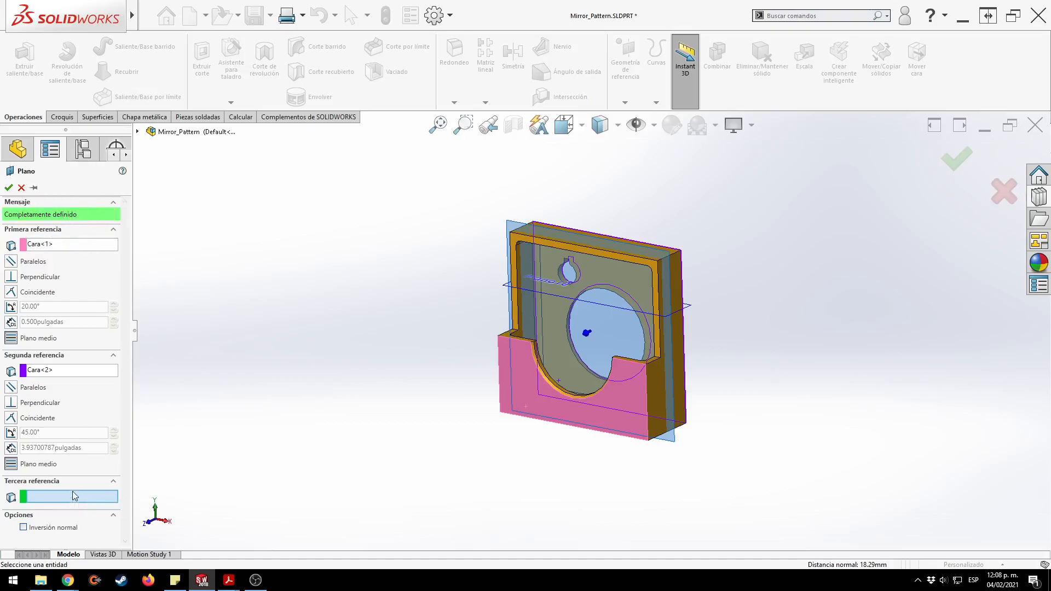
{"action": "left_click", "coordinate": [655, 262]}
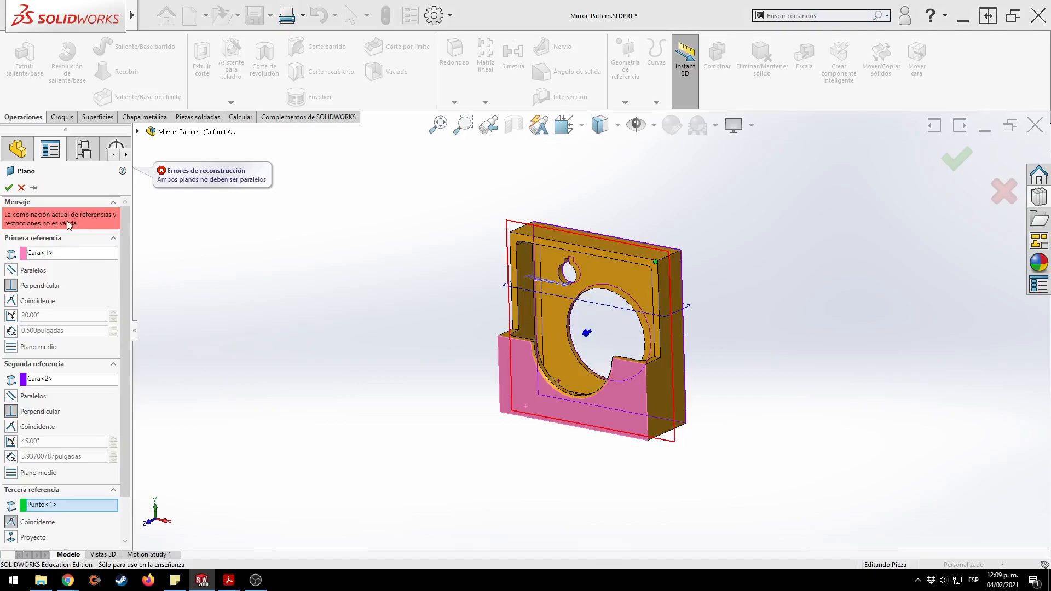
{"action": "left_click", "coordinate": [48, 504]}
{"action": "key", "text": "Delete"}
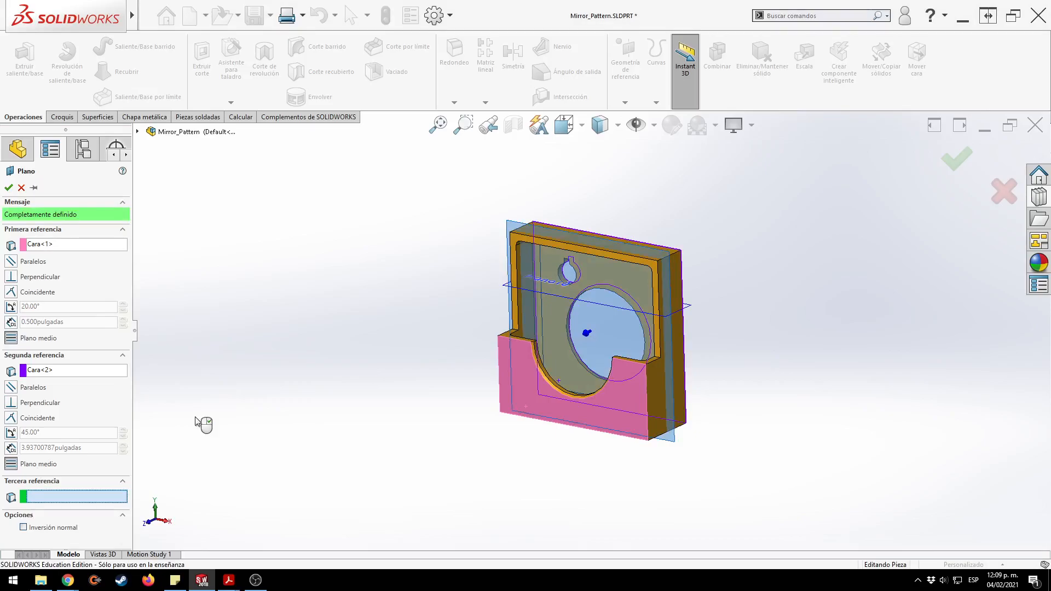
Recheck the plane examples on PDF slides 22 and 23 and return to SOLIDWORKS.
{"action": "key", "text": "alt+Tab"}
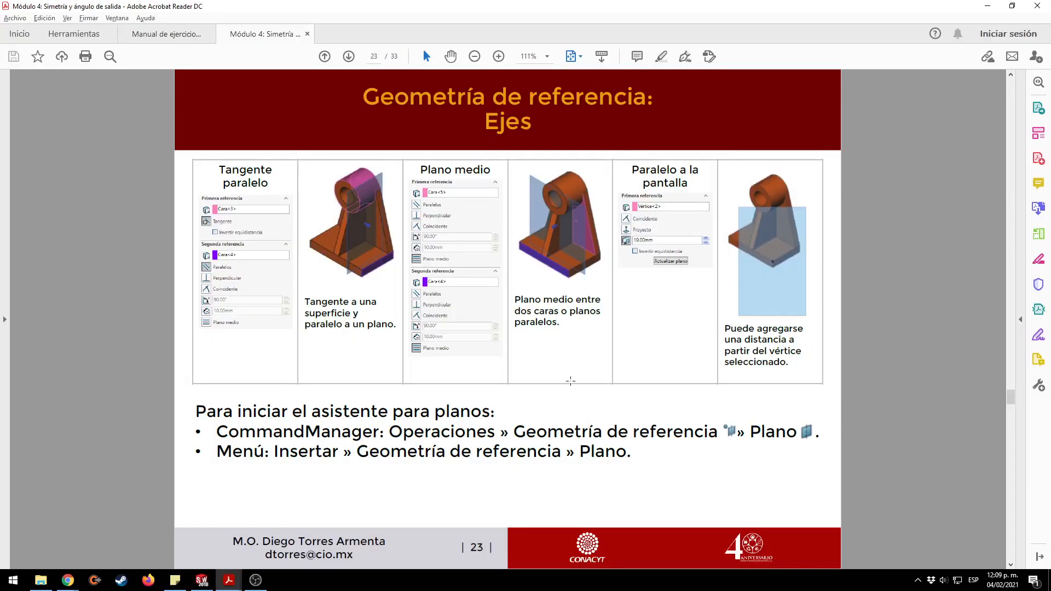
{"action": "scroll", "coordinate": [571, 381], "scroll_direction": "up", "scroll_amount": 2}
{"action": "scroll", "coordinate": [570, 381], "scroll_direction": "down", "scroll_amount": 1}
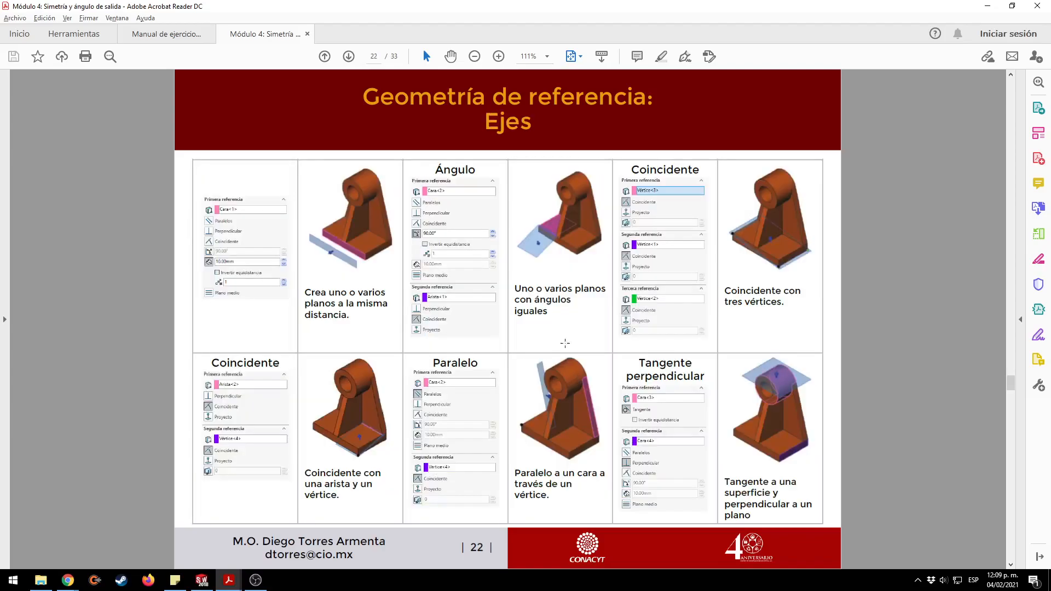
{"action": "scroll", "coordinate": [509, 359], "scroll_direction": "down", "scroll_amount": 1}
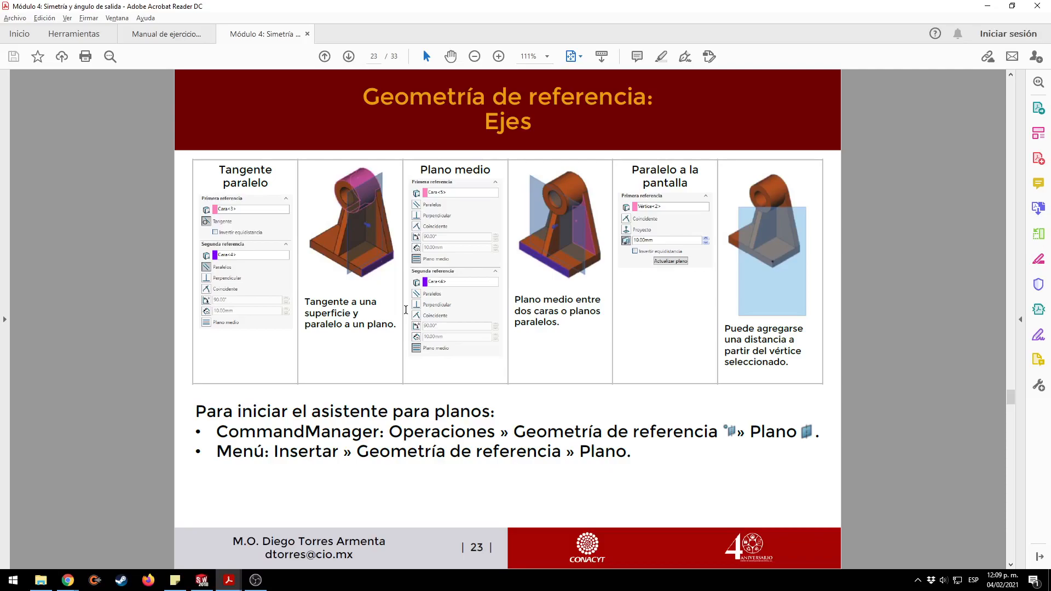
{"action": "key", "text": "alt+Tab"}
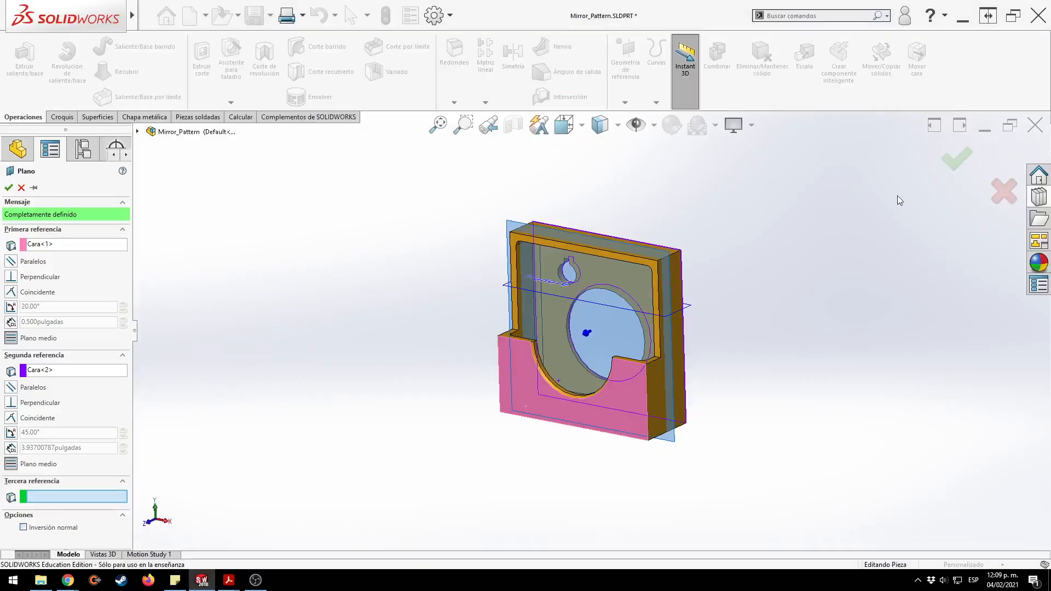
Accept the mid plane between the front and back faces and inspect it on the part.
{"action": "left_click", "coordinate": [956, 158]}
{"action": "key", "text": "ctrl+7"}
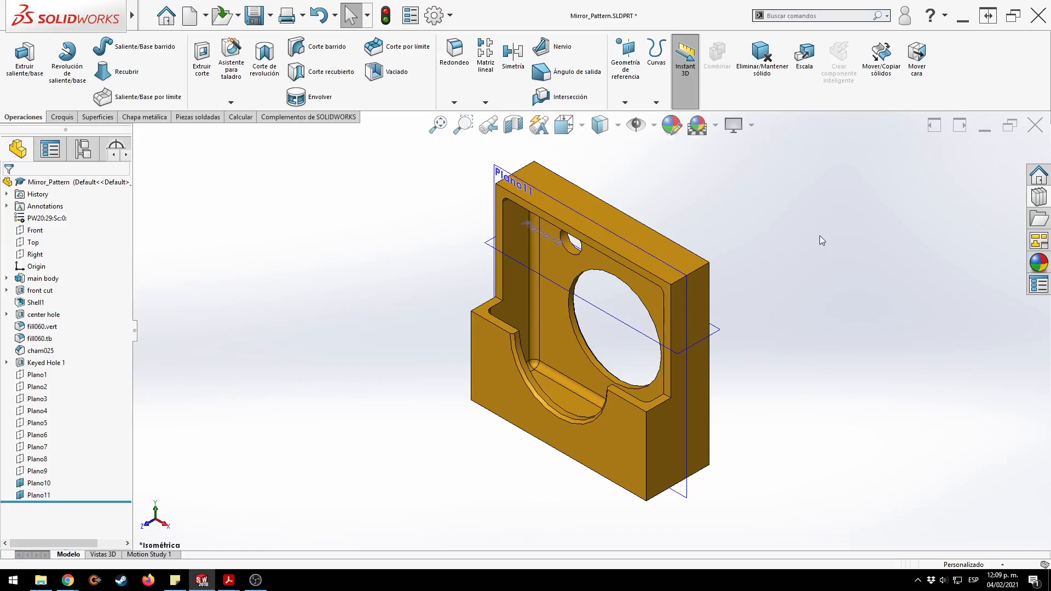
{"action": "scroll", "coordinate": [826, 312], "scroll_direction": "down", "scroll_amount": 2}
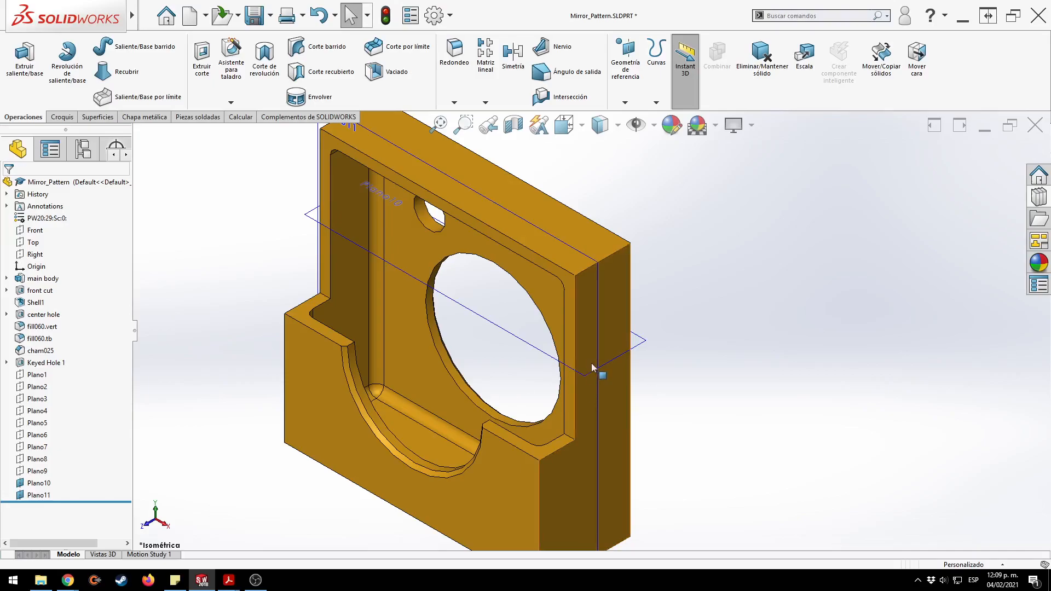
{"action": "scroll", "coordinate": [599, 370], "scroll_direction": "up", "scroll_amount": 5}
{"action": "middle_click_drag", "start_coordinate": [473, 375], "coordinate": [691, 311]}
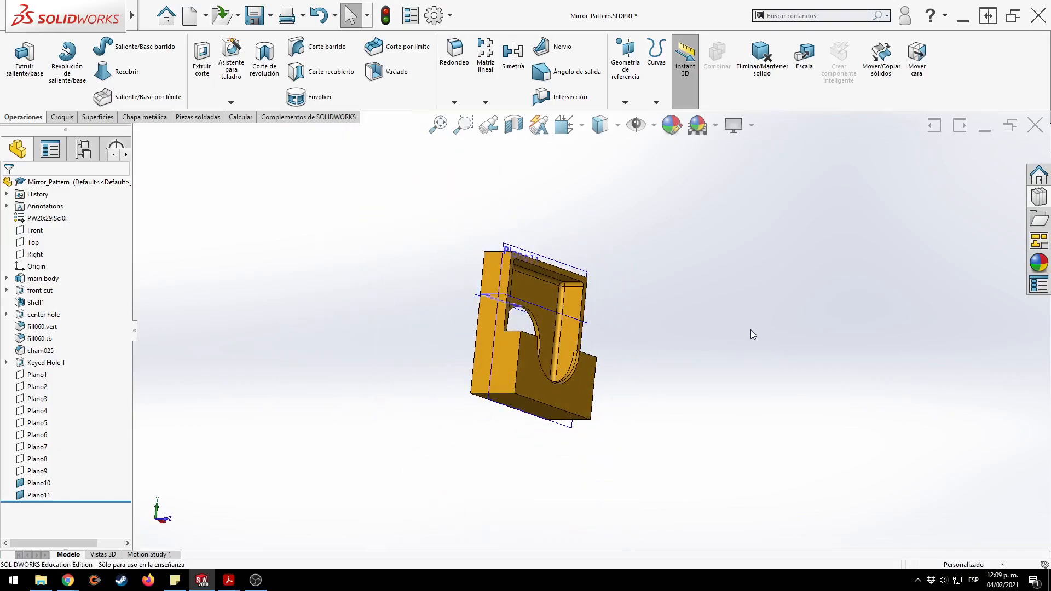
{"action": "key", "text": "s"}
{"action": "left_click", "coordinate": [756, 412]}
{"action": "left_click", "coordinate": [764, 429]}
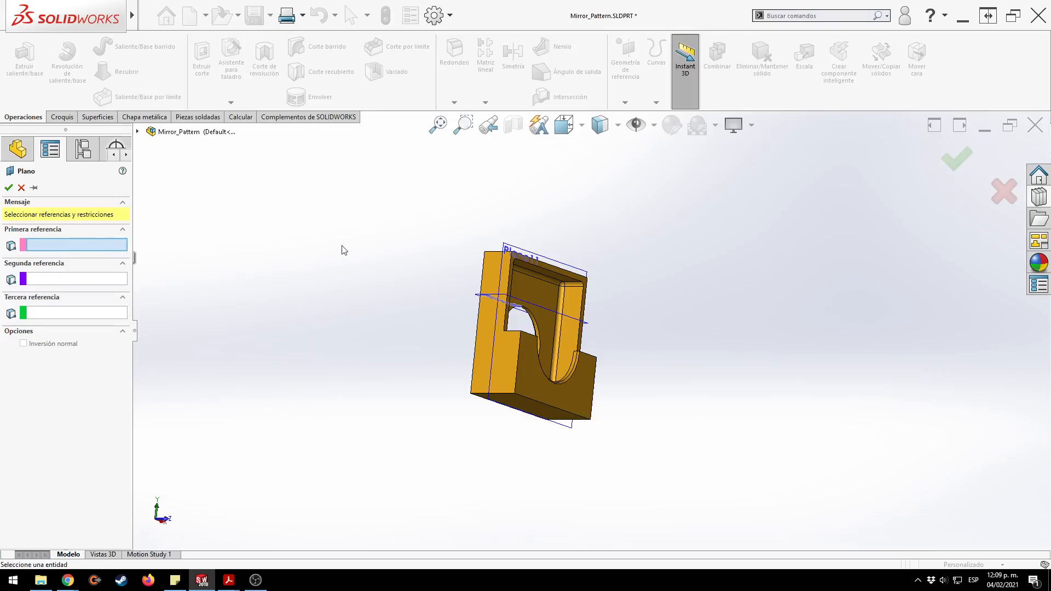
{"action": "key", "text": "Escape"}
{"action": "right_click", "coordinate": [424, 269]}
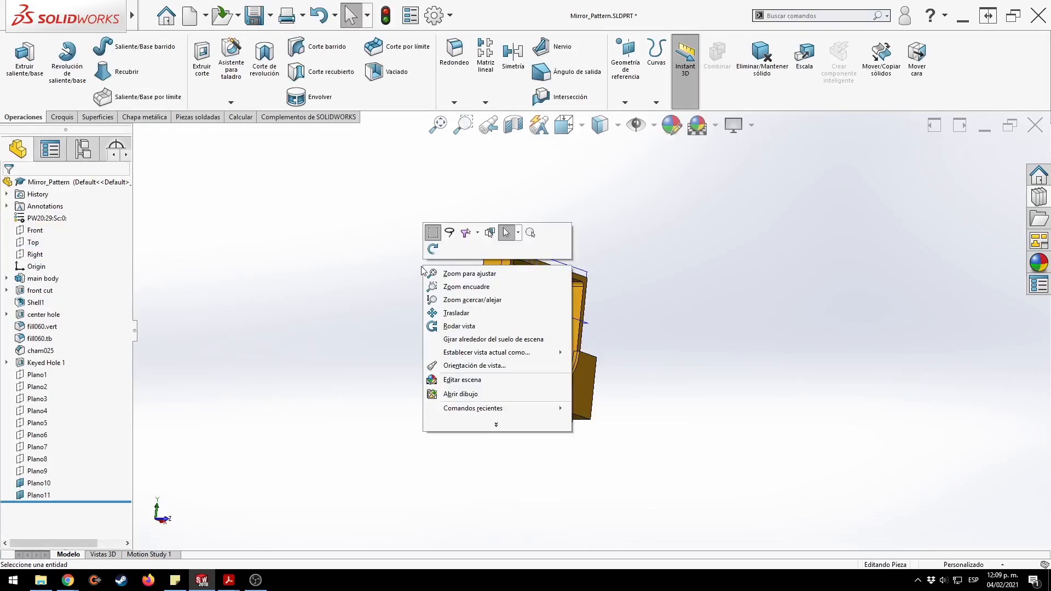
Try a screen-parallel plane from the vertex at the side face's upper back corner, with a 0.500-inch offset, and return to the isometric view.
{"action": "key", "text": "alt+Tab"}
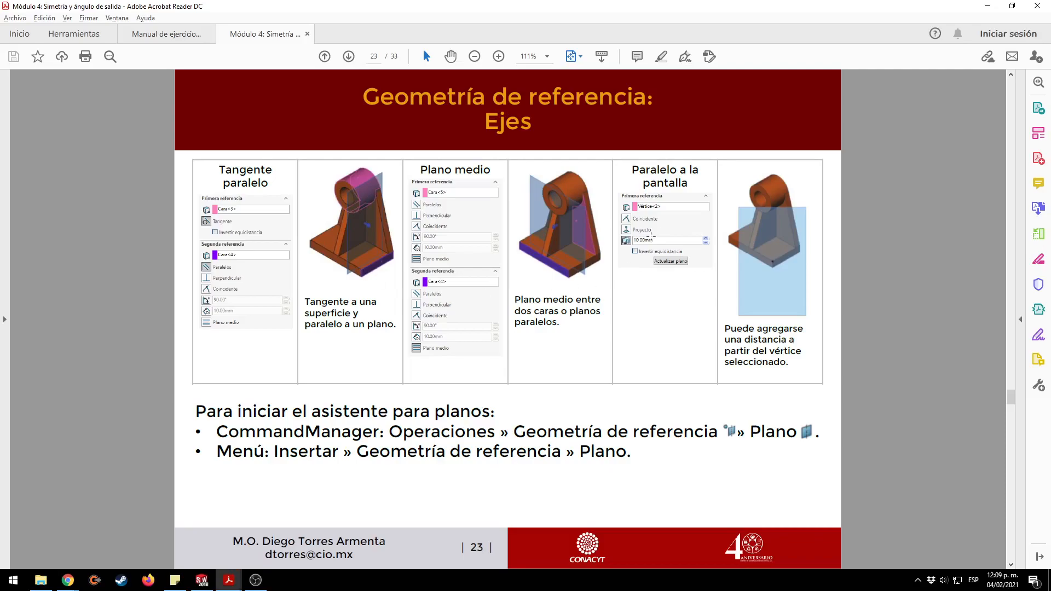
{"action": "key", "text": "alt+Tab"}
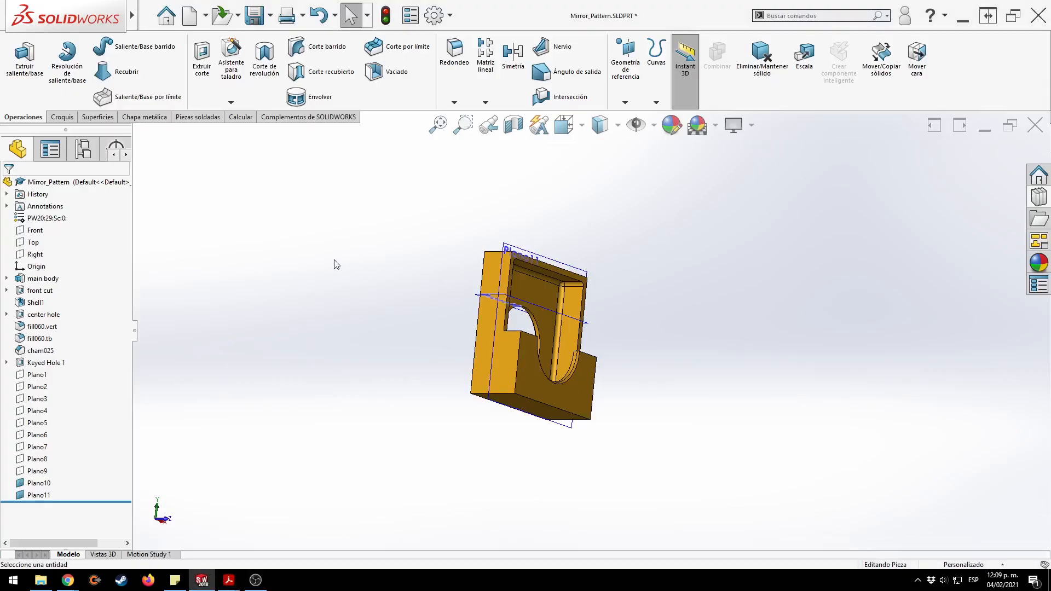
{"action": "left_click", "coordinate": [355, 350]}
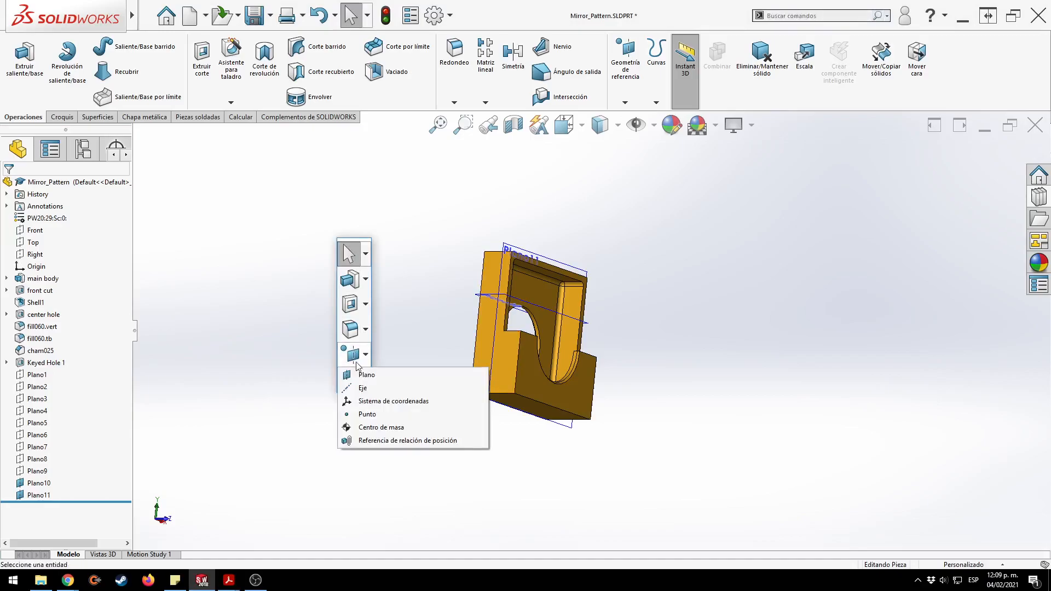
{"action": "left_click", "coordinate": [362, 365]}
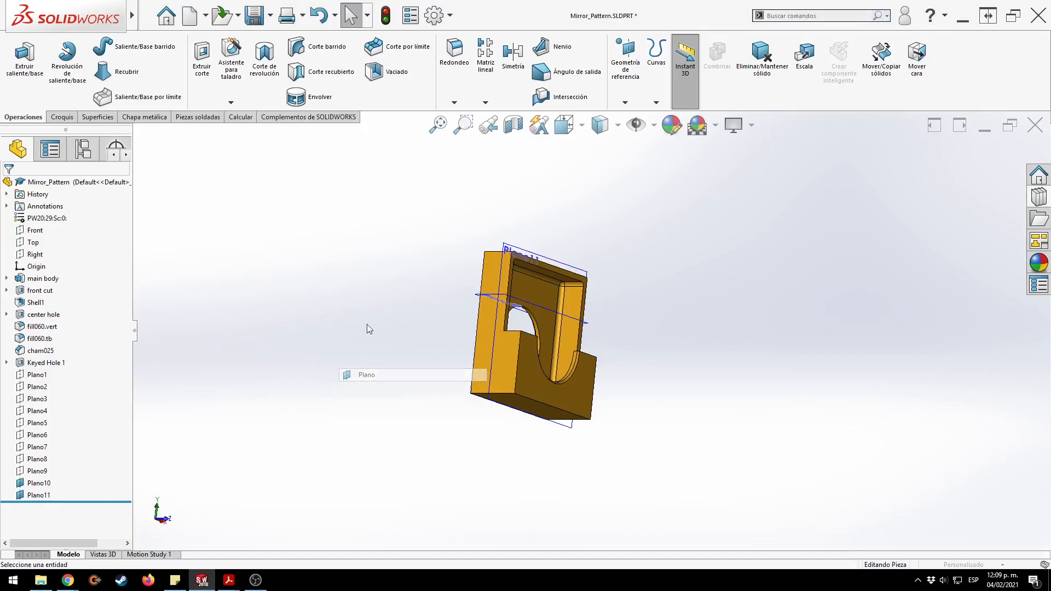
{"action": "left_click", "coordinate": [485, 252]}
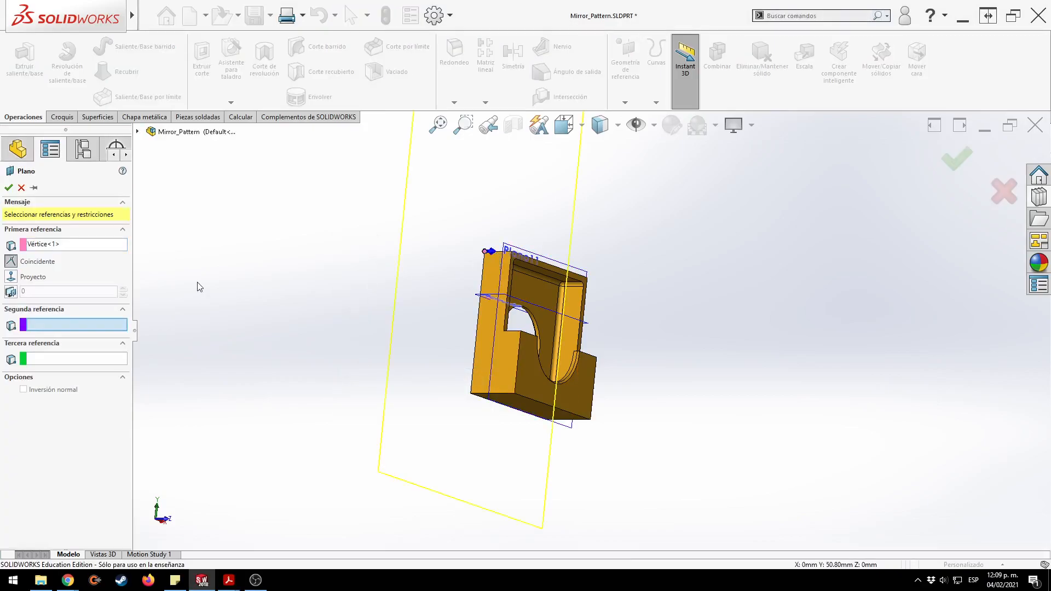
{"action": "left_click", "coordinate": [11, 292]}
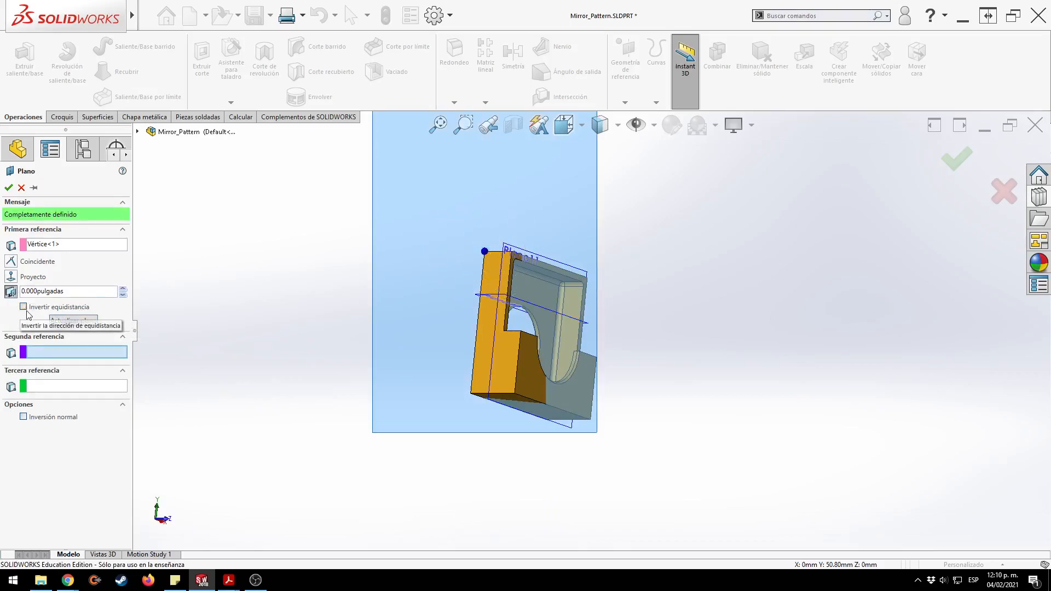
{"action": "scroll", "coordinate": [124, 290], "scroll_direction": "up", "scroll_amount": 5}
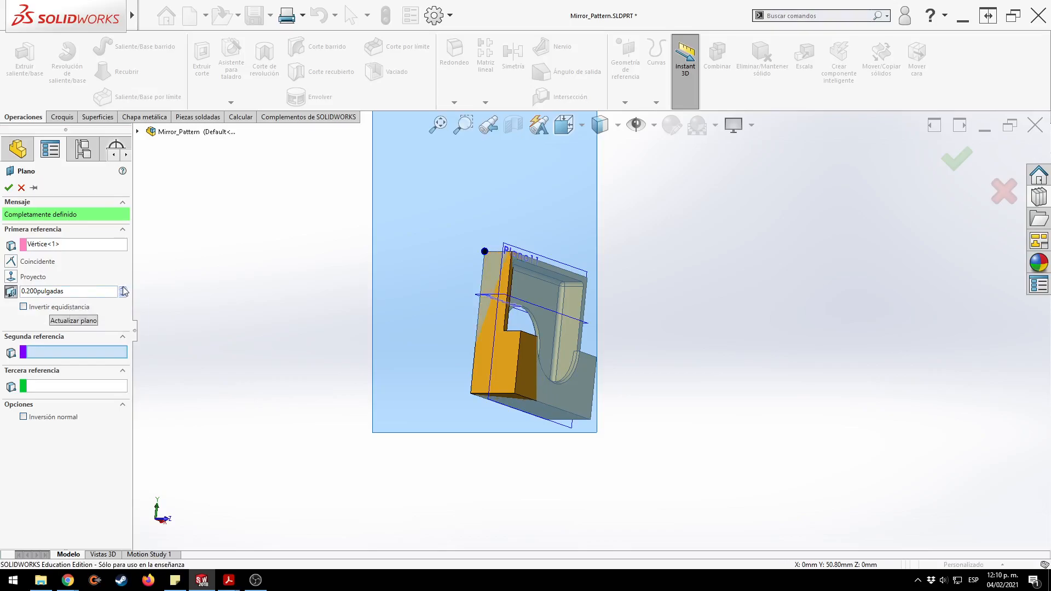
{"action": "middle_click_drag", "start_coordinate": [542, 309], "coordinate": [457, 310]}
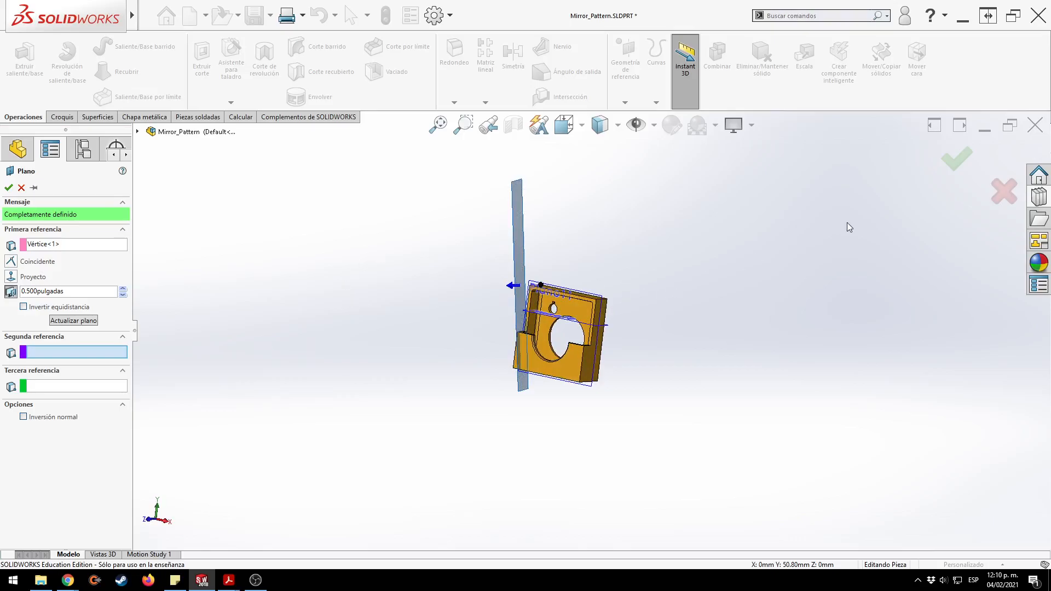
{"action": "key", "text": "Return"}
{"action": "key", "text": "ctrl+7"}
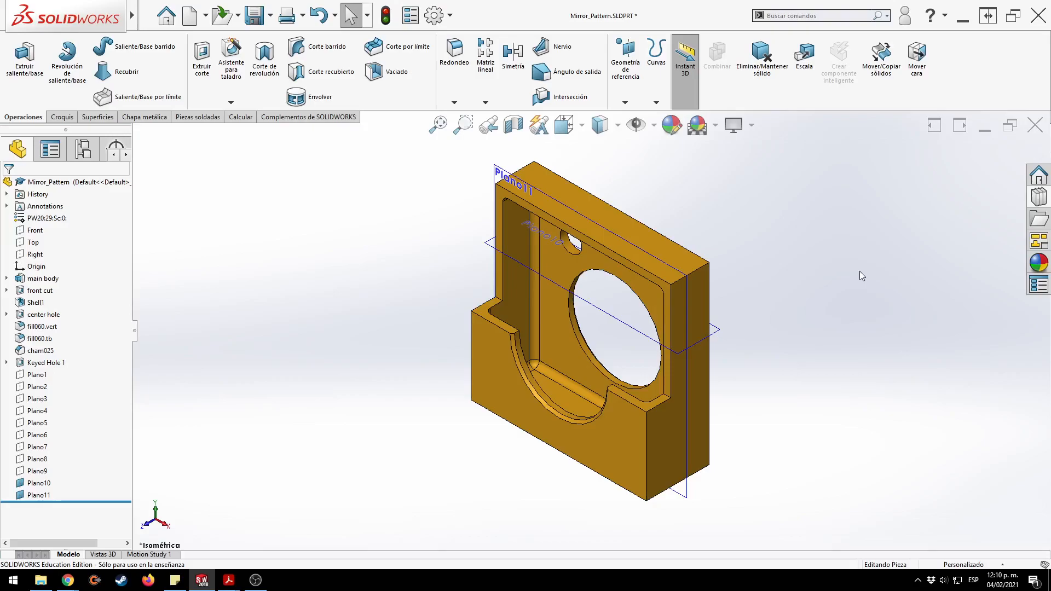
Look at PDF slide 24 on feature mirroring and close the Mirror_Pattern part without saving its changes.
{"action": "key", "text": "alt+Tab"}
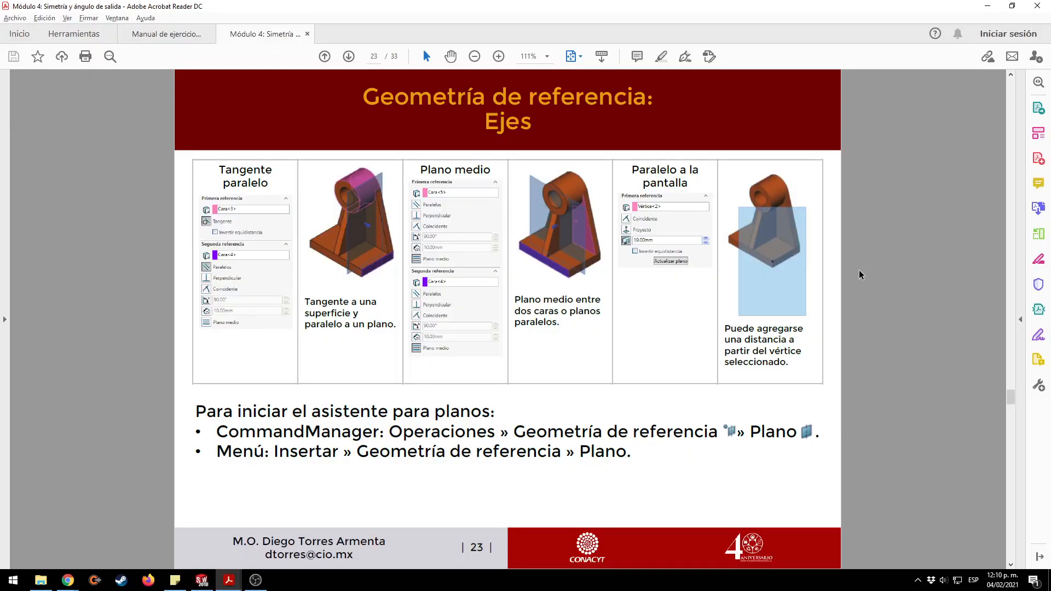
{"action": "scroll", "coordinate": [859, 332], "scroll_direction": "down", "scroll_amount": 1}
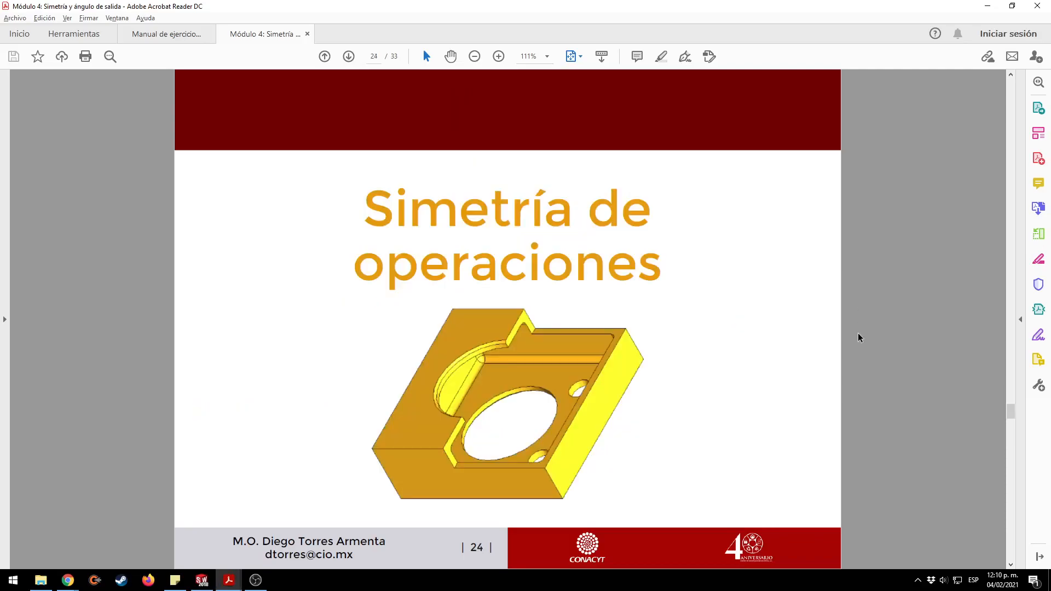
{"action": "key", "text": "alt+Tab"}
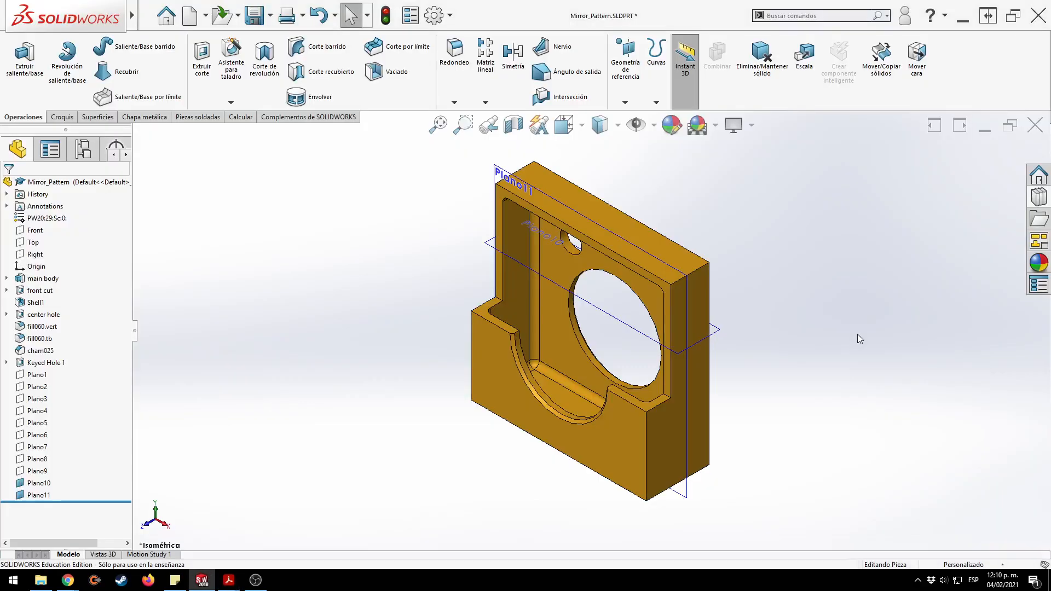
{"action": "key", "text": "alt+Tab"}
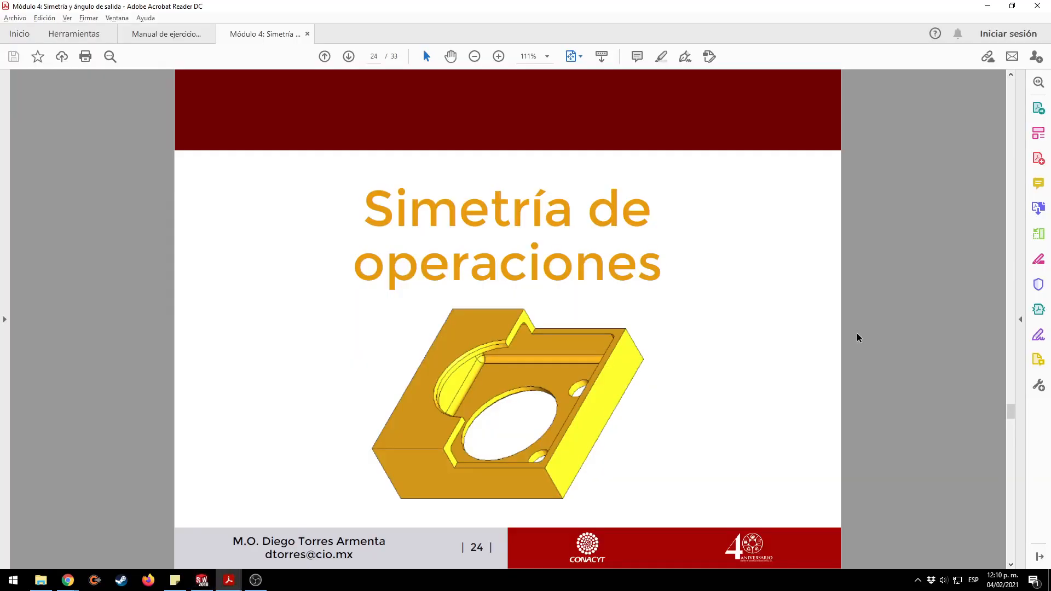
{"action": "key", "text": "alt+Tab"}
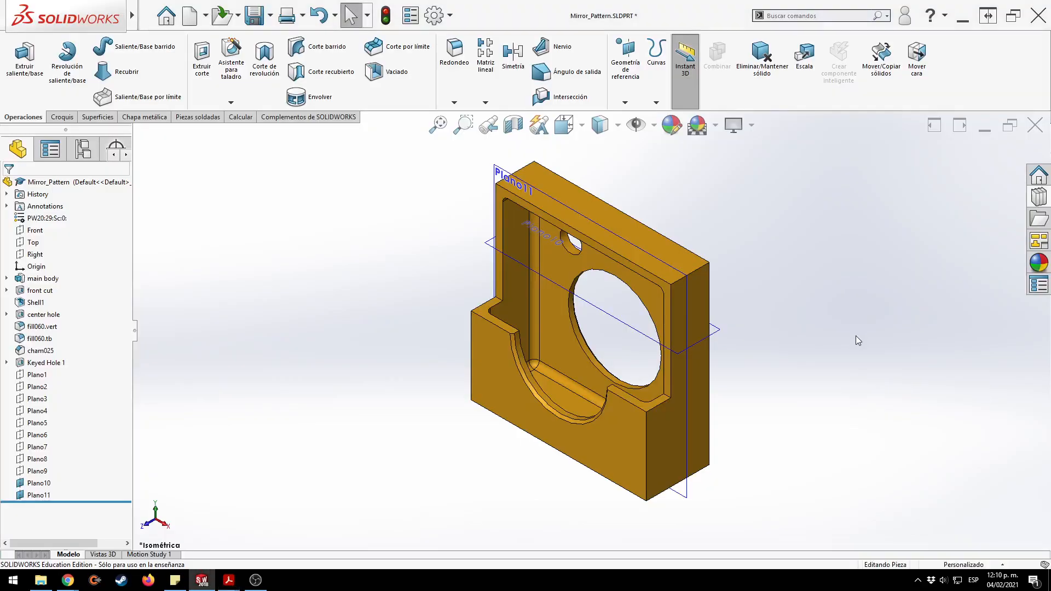
{"action": "left_click", "coordinate": [1034, 124]}
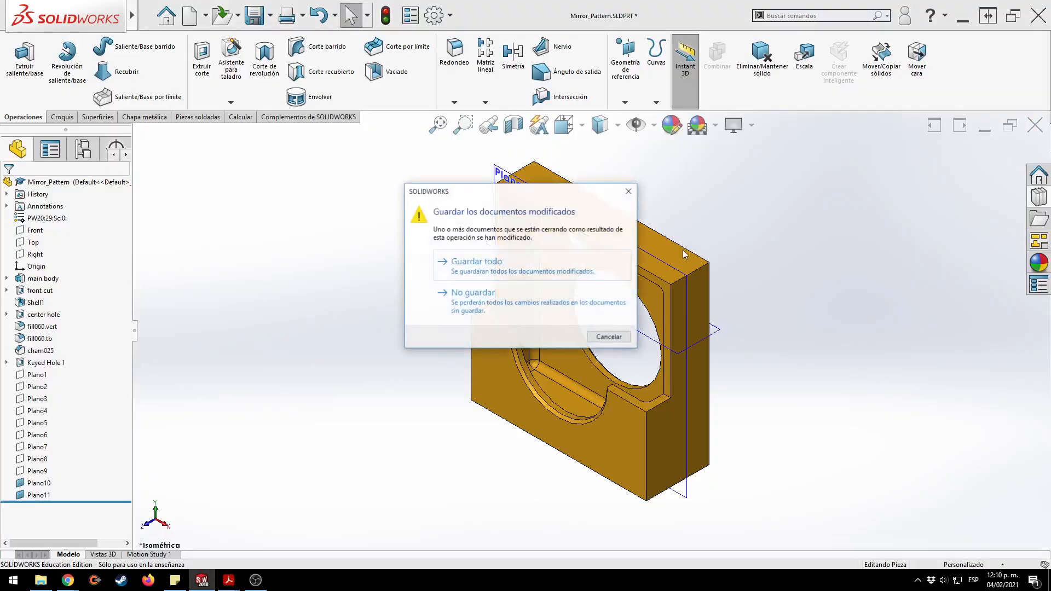
{"action": "left_click", "coordinate": [547, 300]}
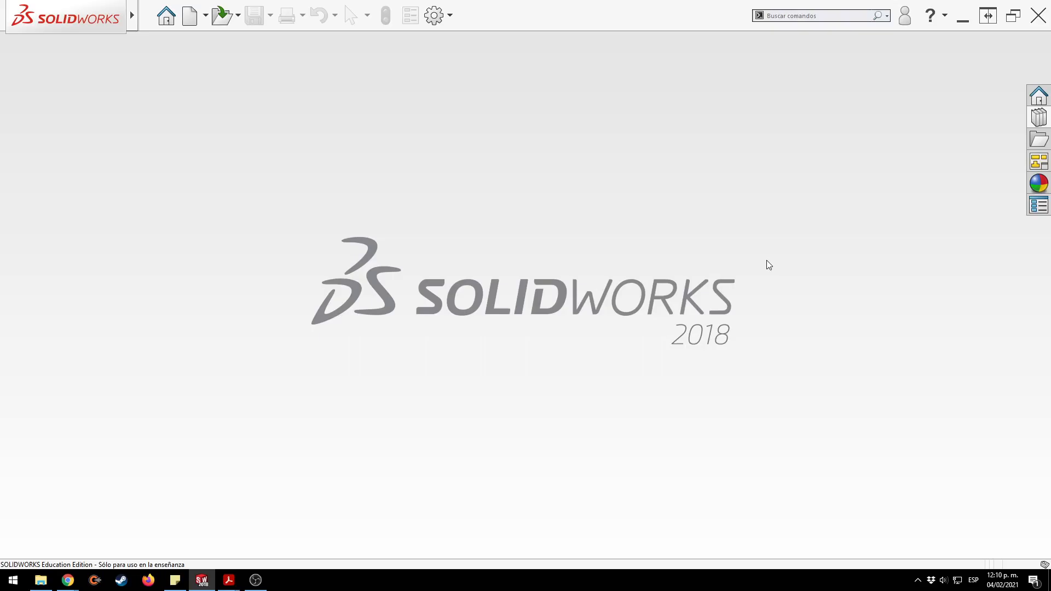
Read slide 25's mirror instructions and open Mirror_Pattern from the SOLIDWORKS Essentials Lesson05 Case Study folder of the Design Library.
{"action": "key", "text": "alt+Tab"}
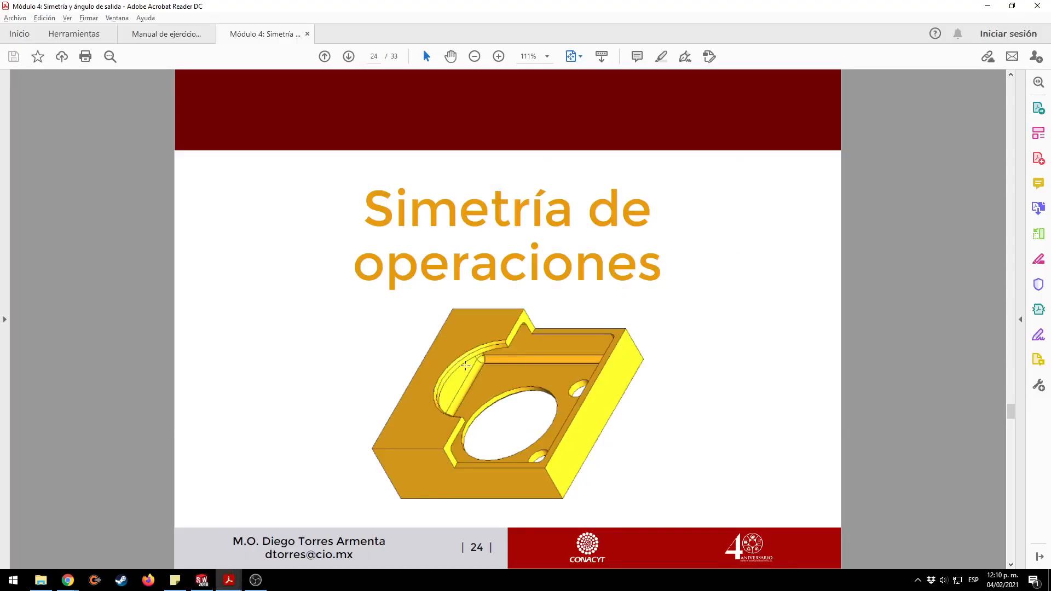
{"action": "scroll", "coordinate": [858, 286], "scroll_direction": "down", "scroll_amount": 1}
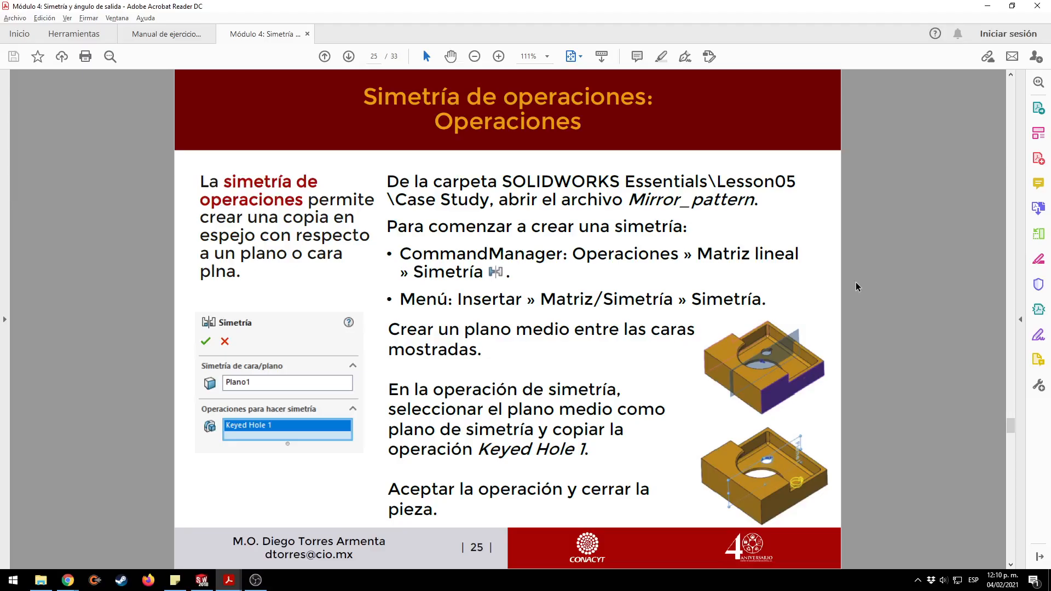
{"action": "key", "text": "alt+Tab"}
{"action": "key", "text": "alt+Tab"}
{"action": "key", "text": "alt+Tab"}
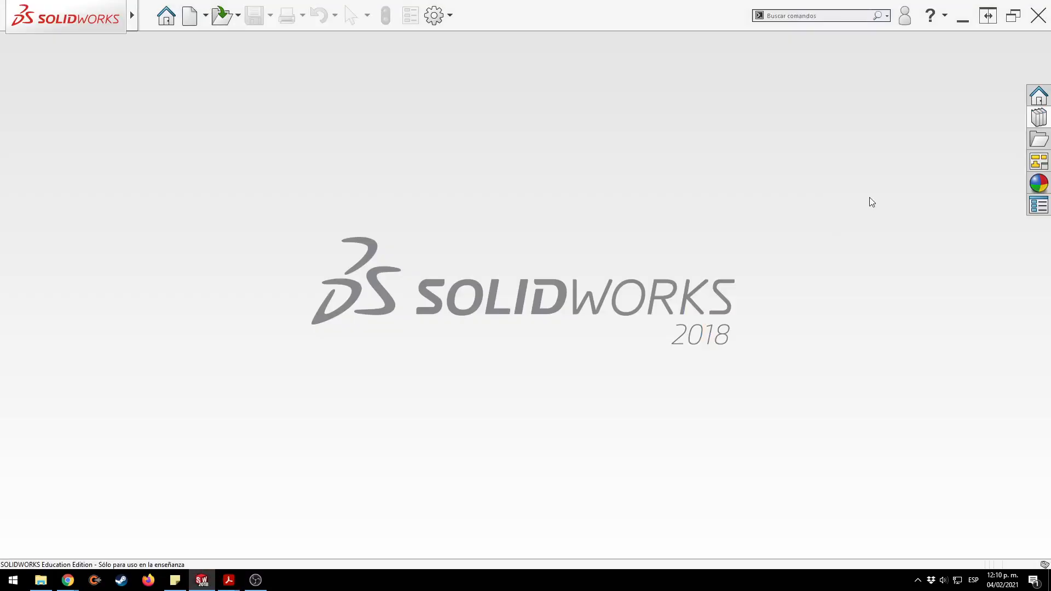
{"action": "left_click", "coordinate": [1041, 118]}
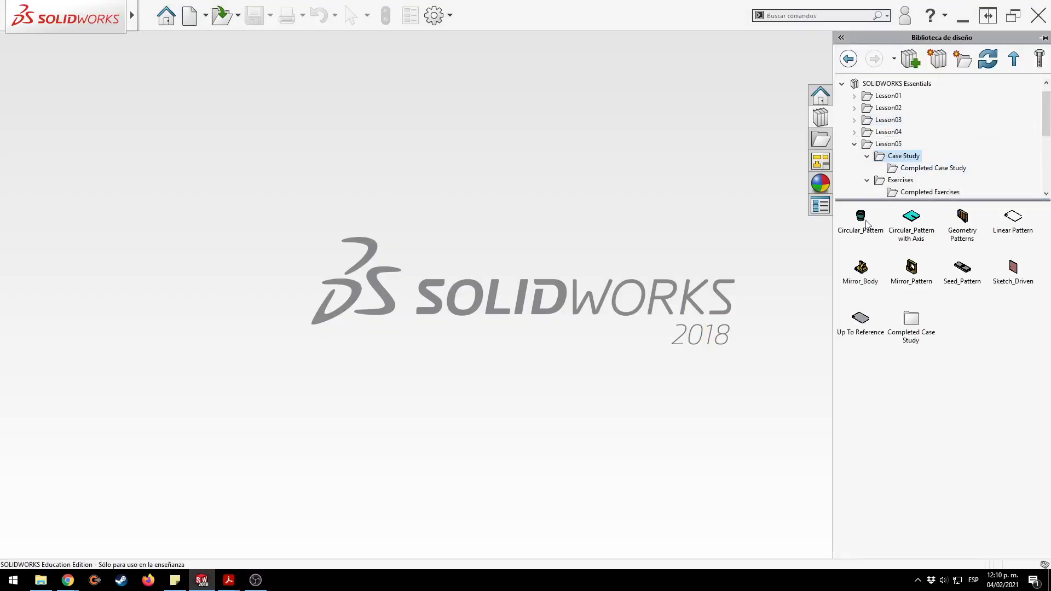
{"action": "double_click", "coordinate": [912, 268]}
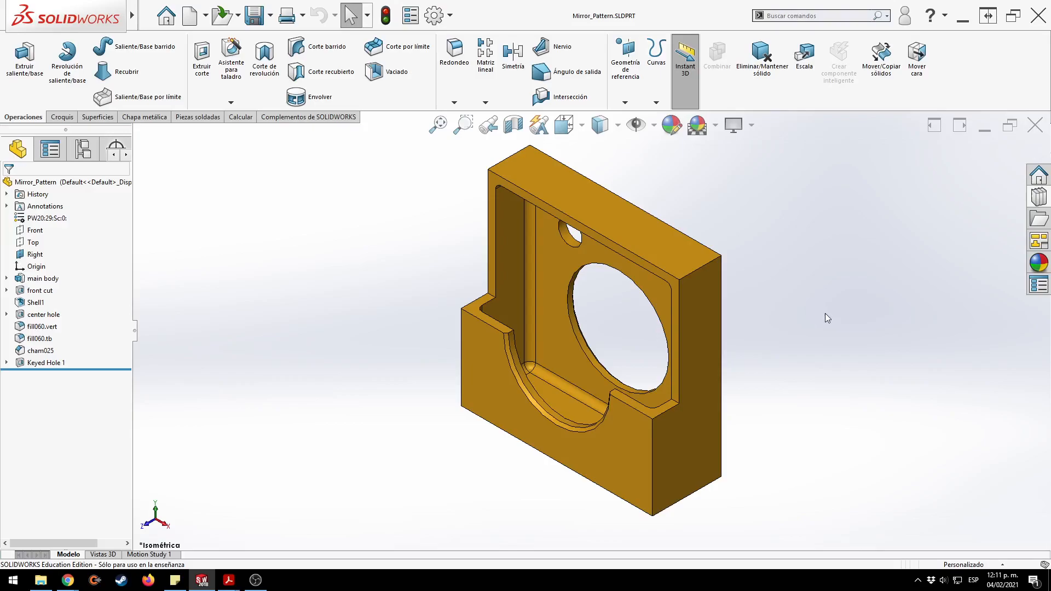
Recheck the mirror exercise on slide 25 and examine the part in standard views, ending with the front view.
{"action": "middle_click_drag", "start_coordinate": [774, 344], "coordinate": [821, 277]}
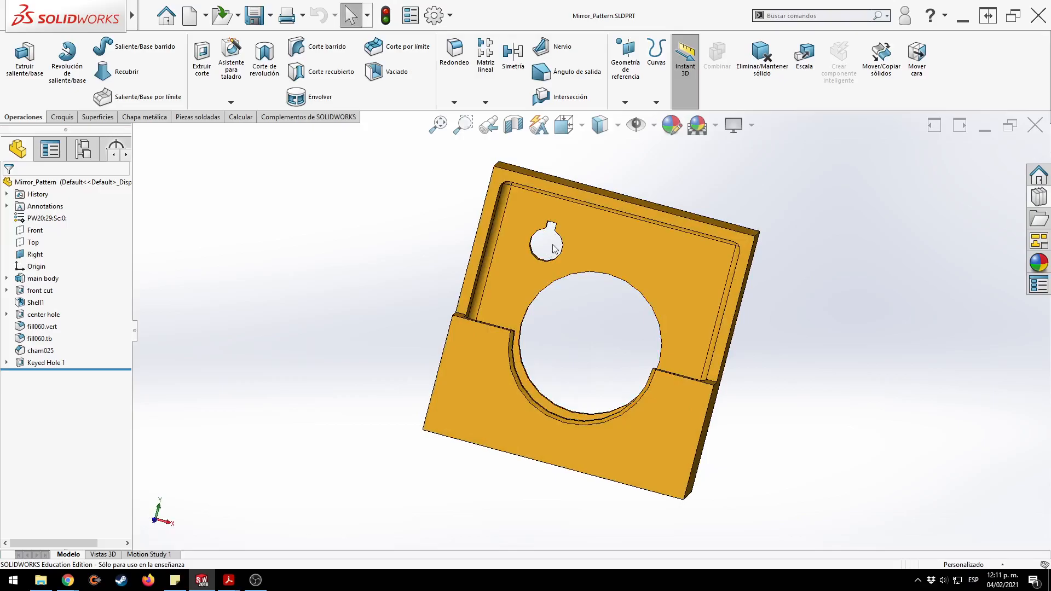
{"action": "key", "text": "alt+Tab"}
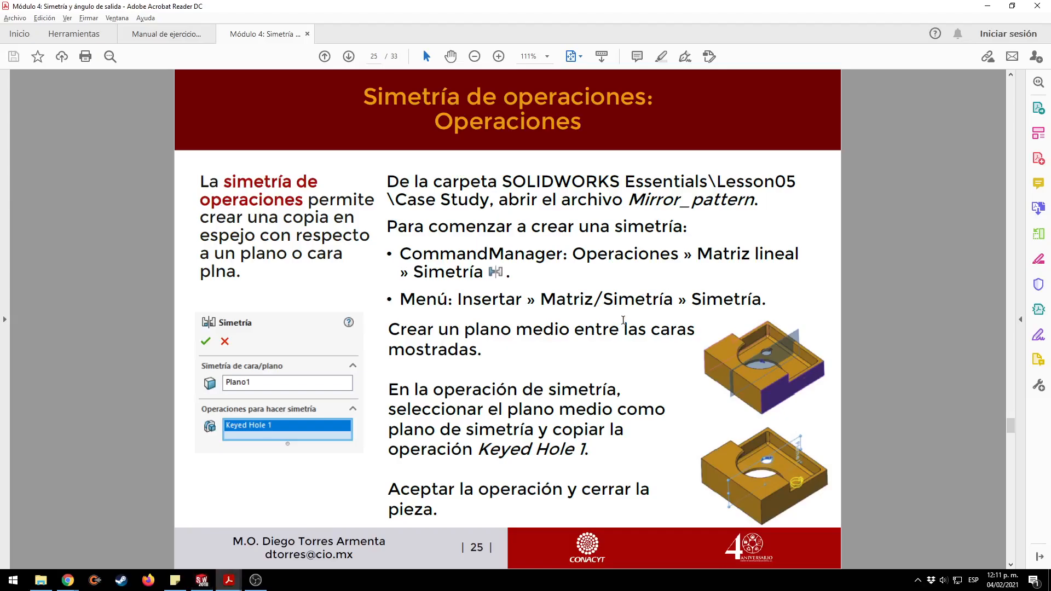
{"action": "key", "text": "alt+Tab"}
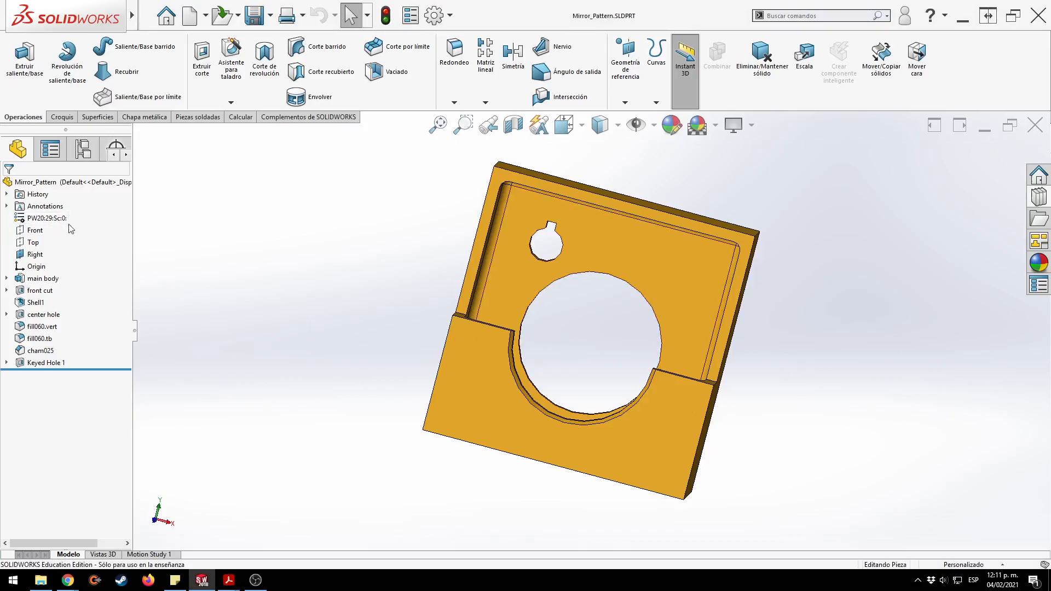
{"action": "key", "text": "f"}
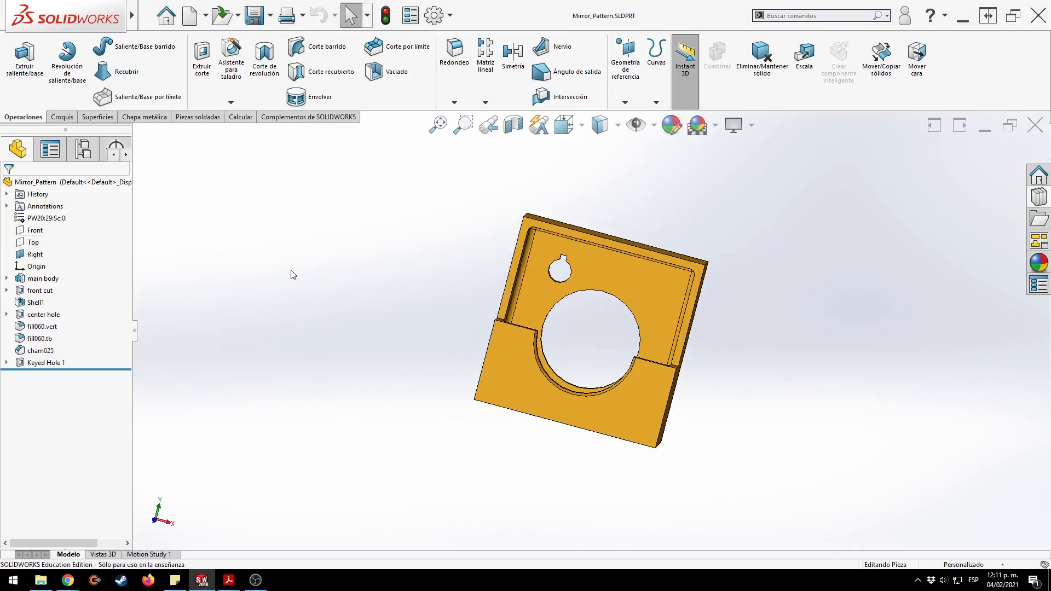
{"action": "key", "text": "ctrl+5"}
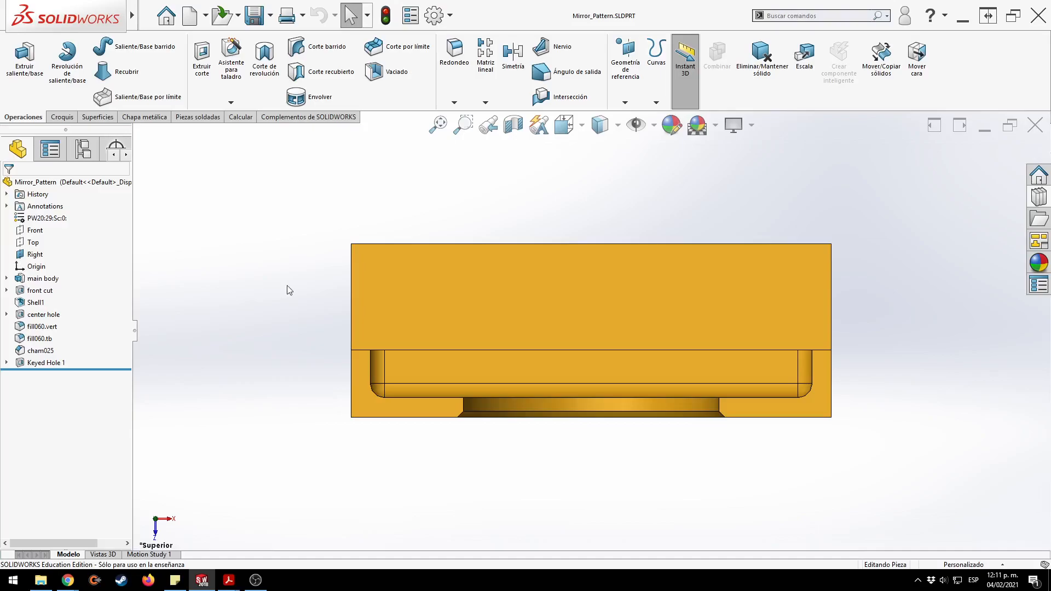
{"action": "key", "text": "ctrl+4"}
{"action": "key", "text": "ctrl+6"}
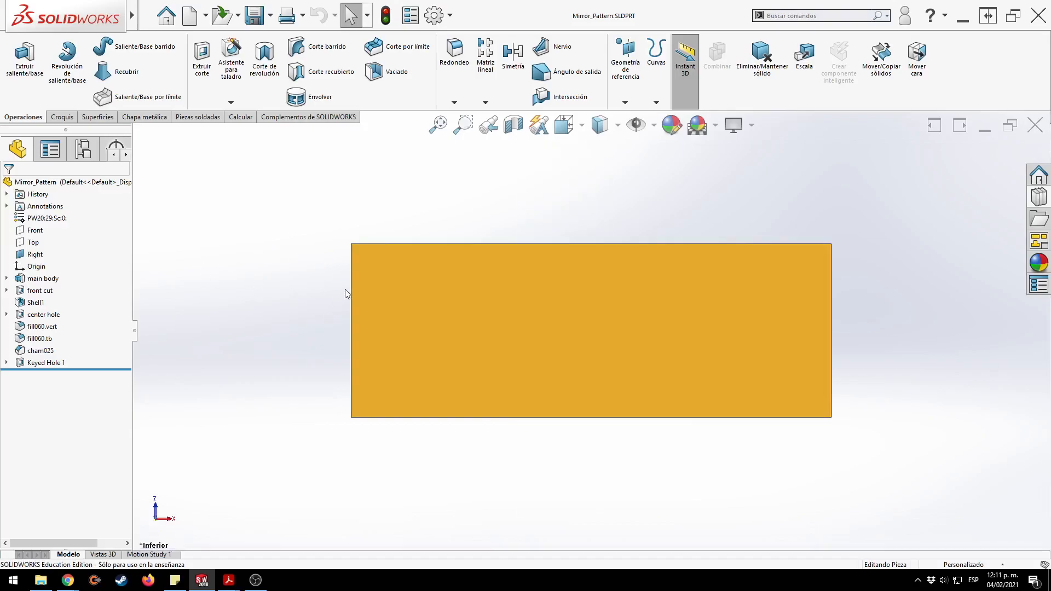
{"action": "key", "text": "ctrl+5"}
{"action": "key", "text": "ctrl+3"}
{"action": "key", "text": "ctrl+1"}
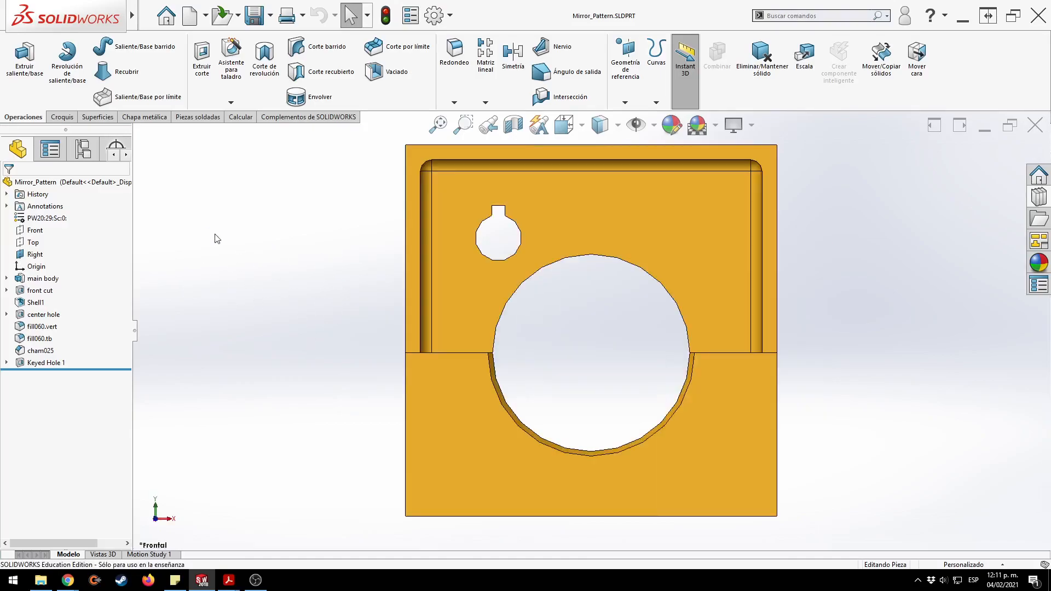
Examine where the Right plane lies relative to the body and the keyed hole, and clear the selection.
{"action": "left_click", "coordinate": [35, 255]}
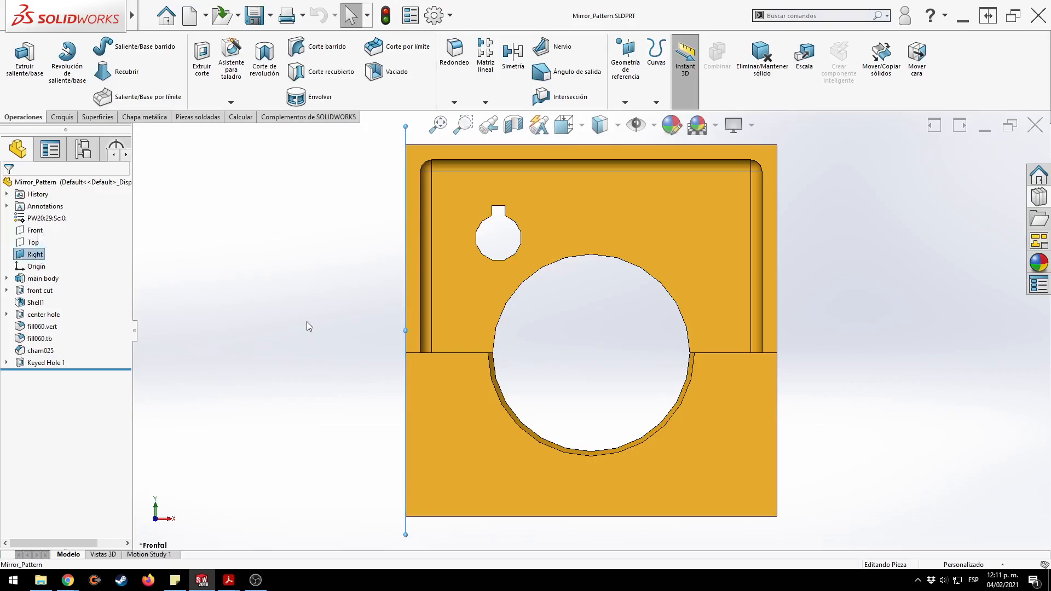
{"action": "key", "text": "z"}
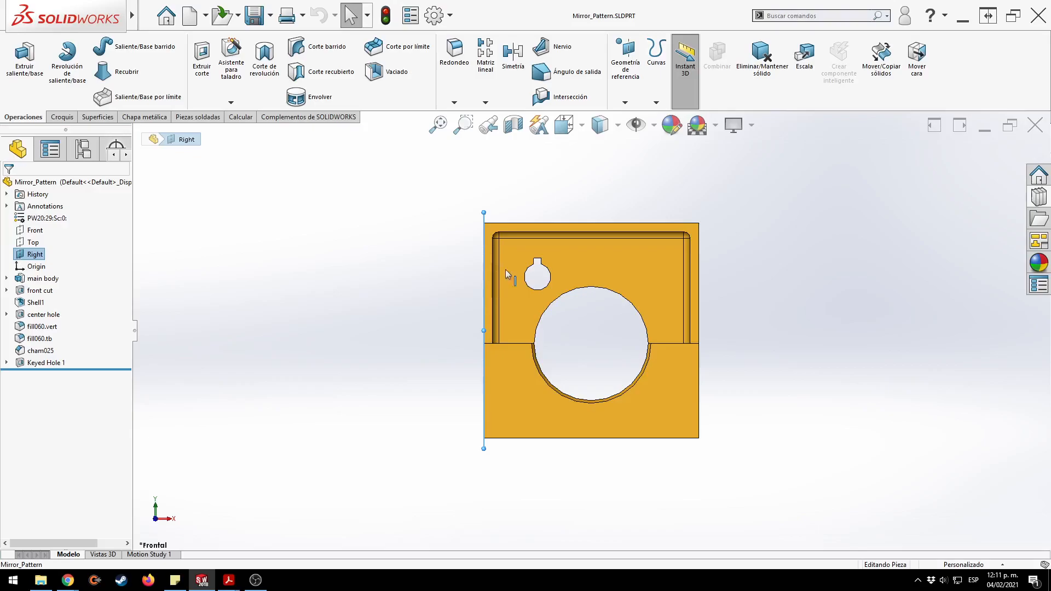
{"action": "left_click", "coordinate": [750, 264]}
Select the main body's two opposite outer side faces as the bounds for a mid plane.
{"action": "middle_click_drag", "start_coordinate": [750, 265], "coordinate": [698, 287]}
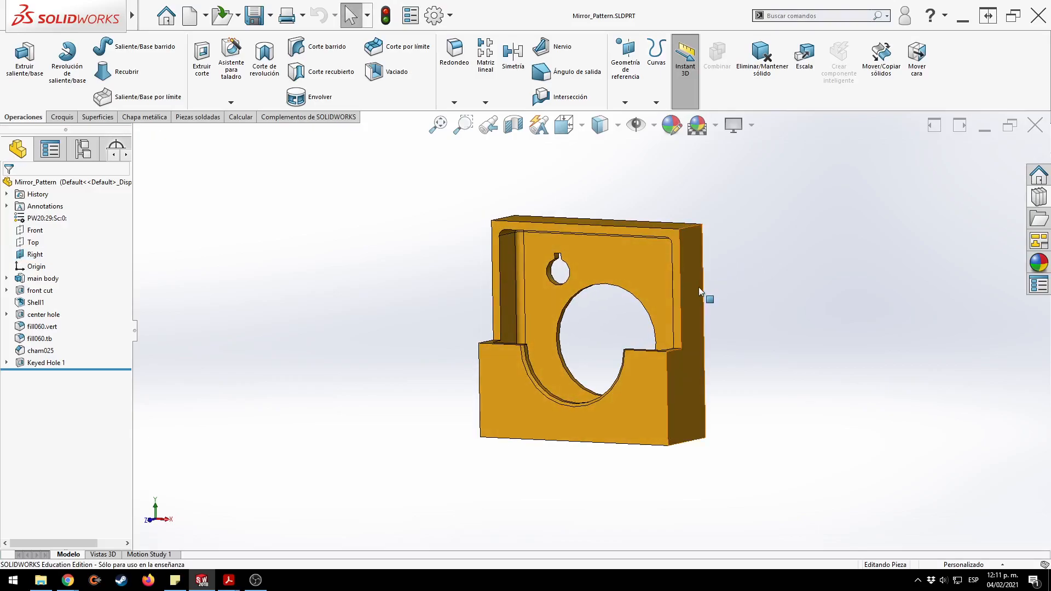
{"action": "left_click", "coordinate": [698, 286]}
{"action": "middle_click_drag", "start_coordinate": [449, 307], "coordinate": [514, 297]}
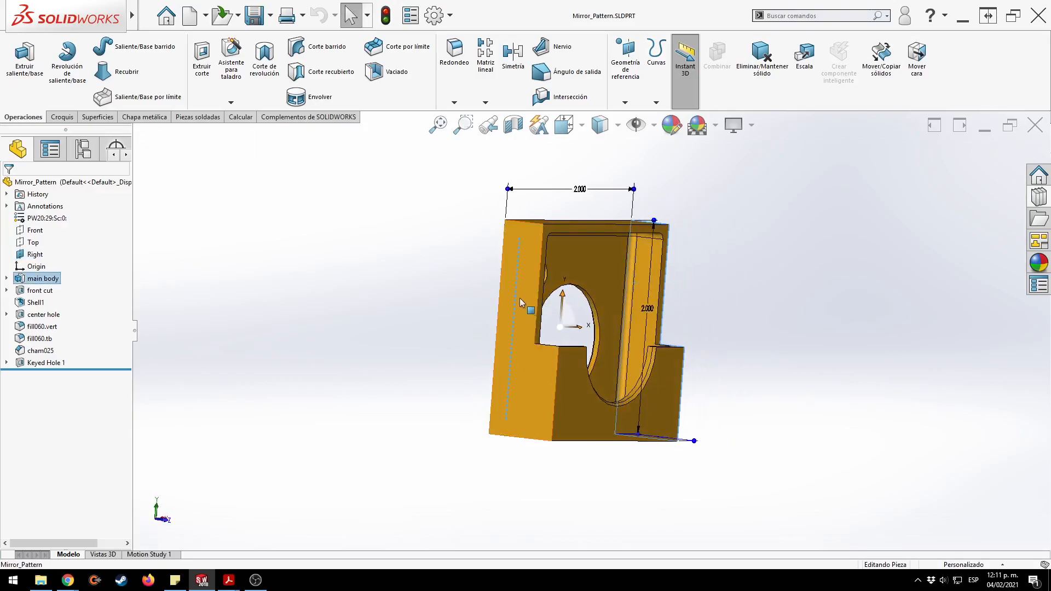
{"action": "left_click", "coordinate": [539, 367]}
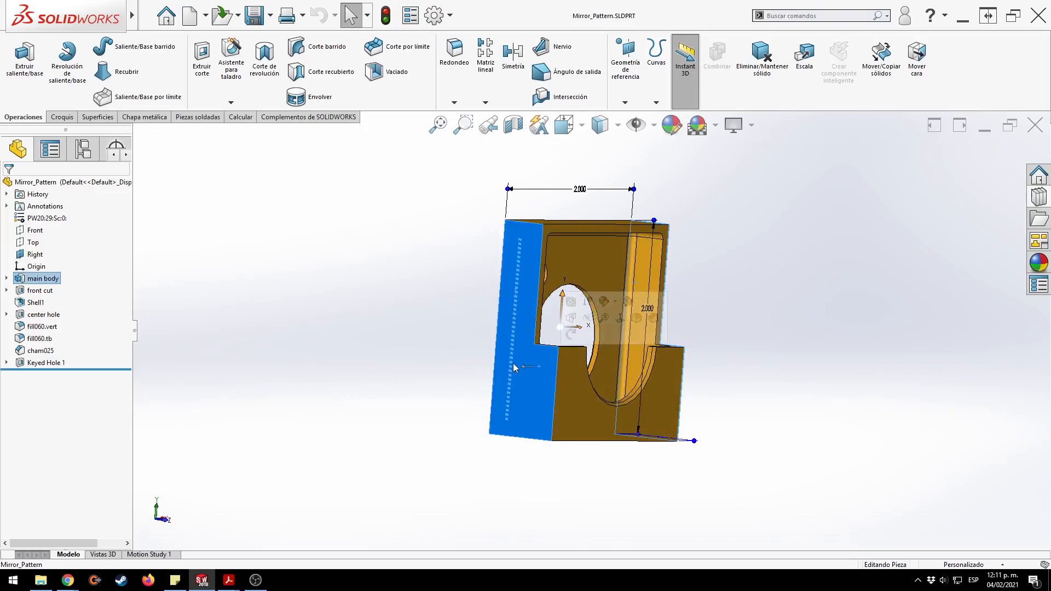
{"action": "left_click", "coordinate": [438, 347]}
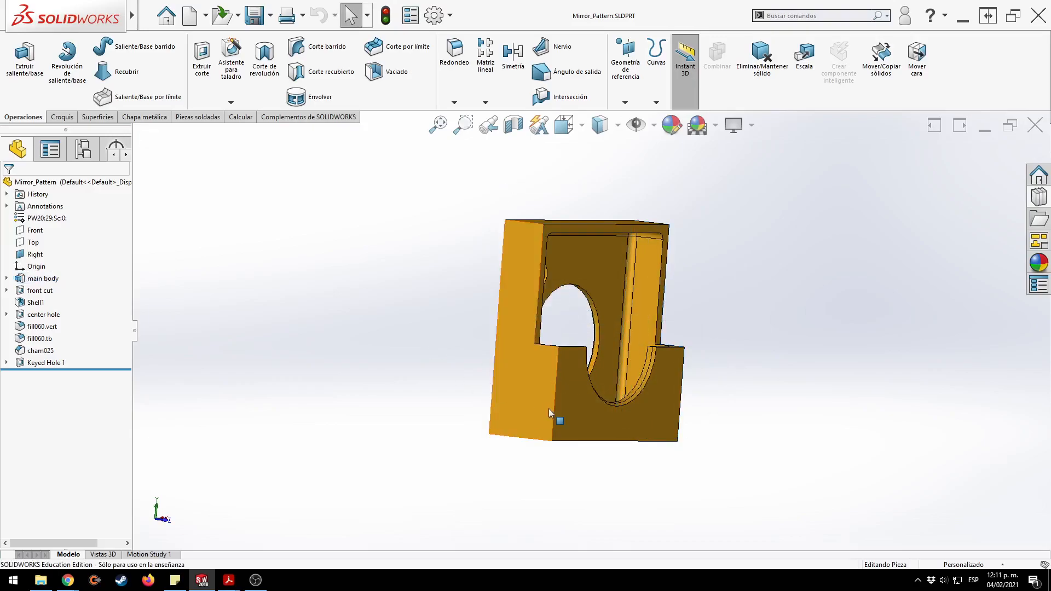
{"action": "left_click", "coordinate": [549, 408]}
{"action": "middle_click_drag", "start_coordinate": [549, 409], "coordinate": [711, 339]}
{"action": "left_click", "coordinate": [639, 415]}
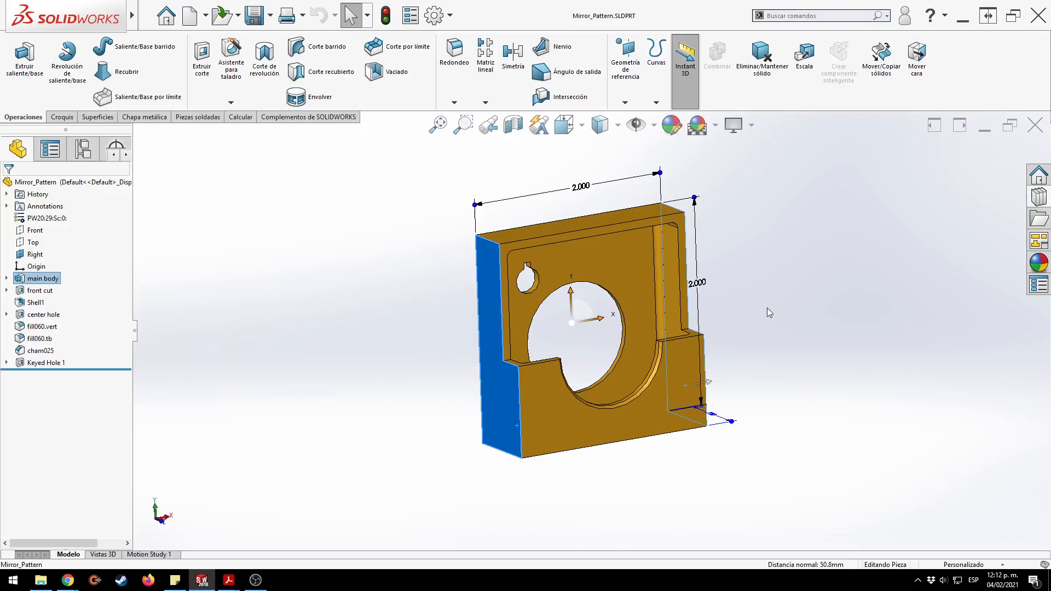
Create the mid plane between the main body's two selected outer side faces.
{"action": "key", "text": "s"}
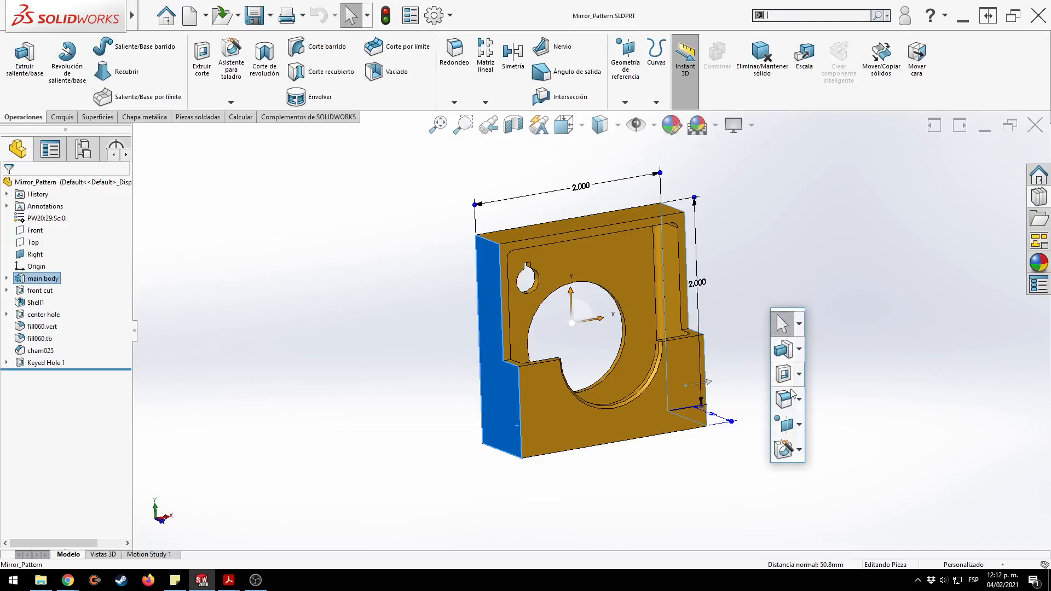
{"action": "left_click", "coordinate": [792, 423]}
{"action": "left_click", "coordinate": [791, 439]}
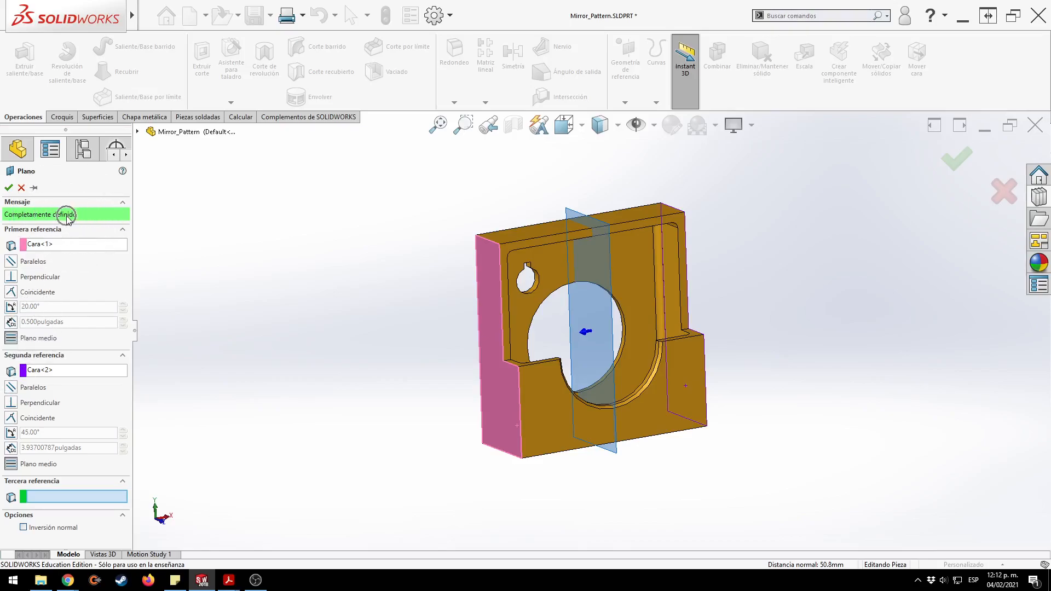
{"action": "left_click", "coordinate": [8, 187]}
{"action": "left_click", "coordinate": [268, 261]}
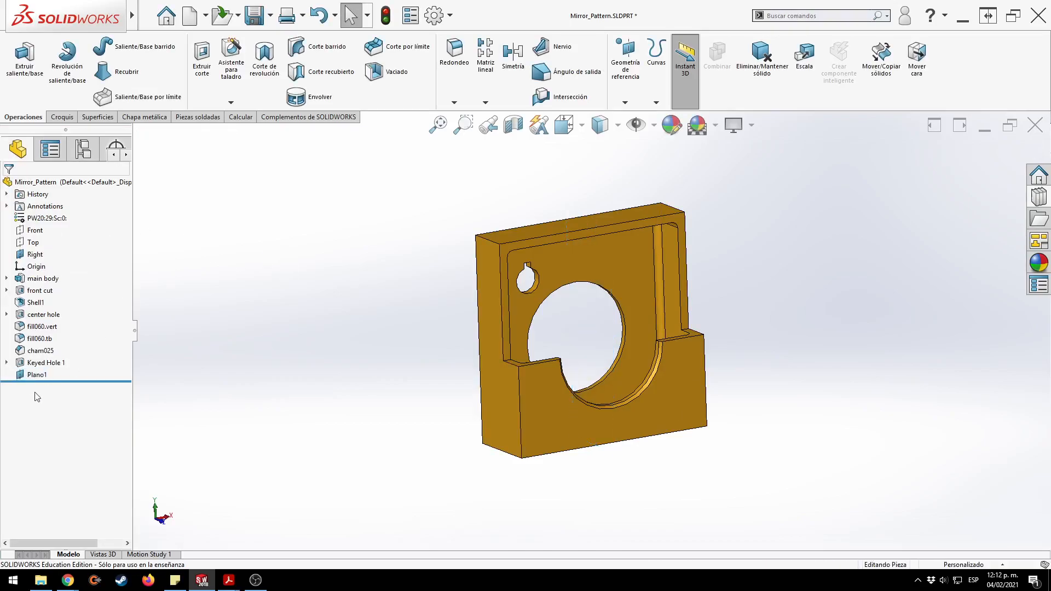
Turn on the display of reference planes and compare the Right plane with the new mid plane, ending in the isometric view.
{"action": "left_click", "coordinate": [636, 125]}
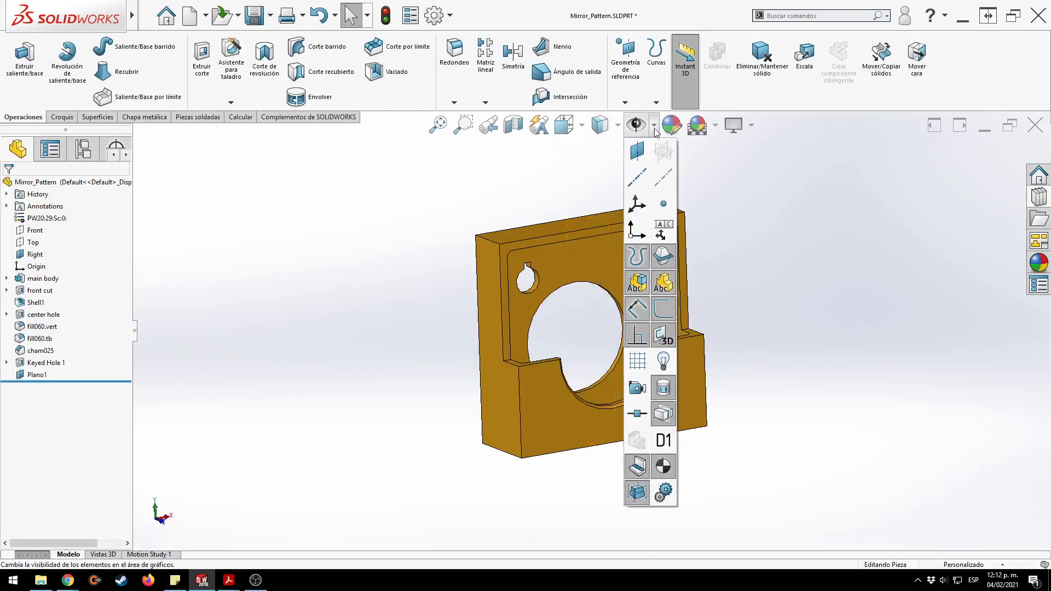
{"action": "left_click", "coordinate": [637, 151]}
{"action": "left_click", "coordinate": [400, 236]}
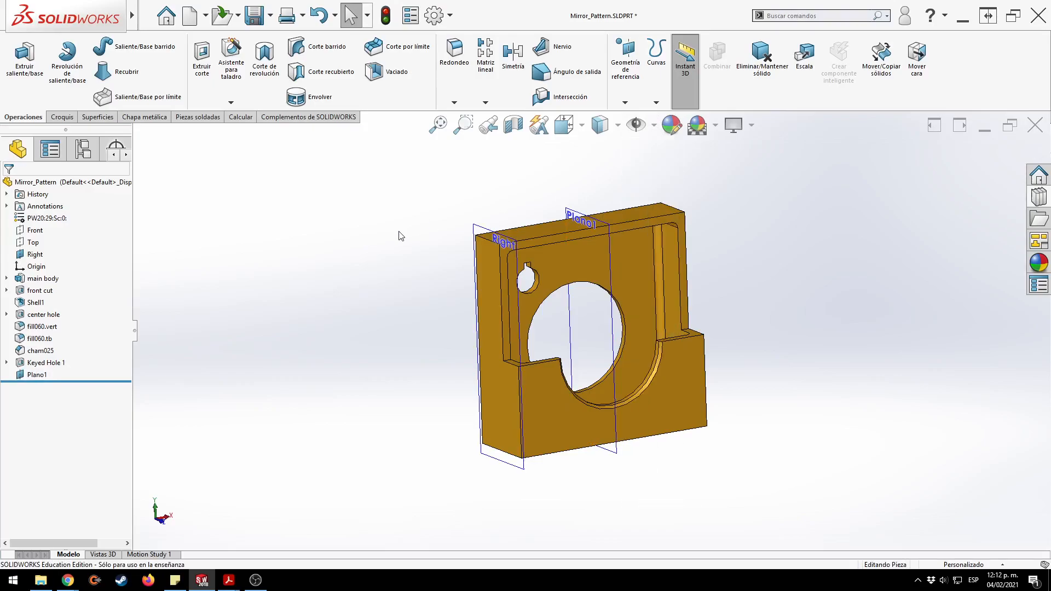
{"action": "left_click", "coordinate": [475, 231]}
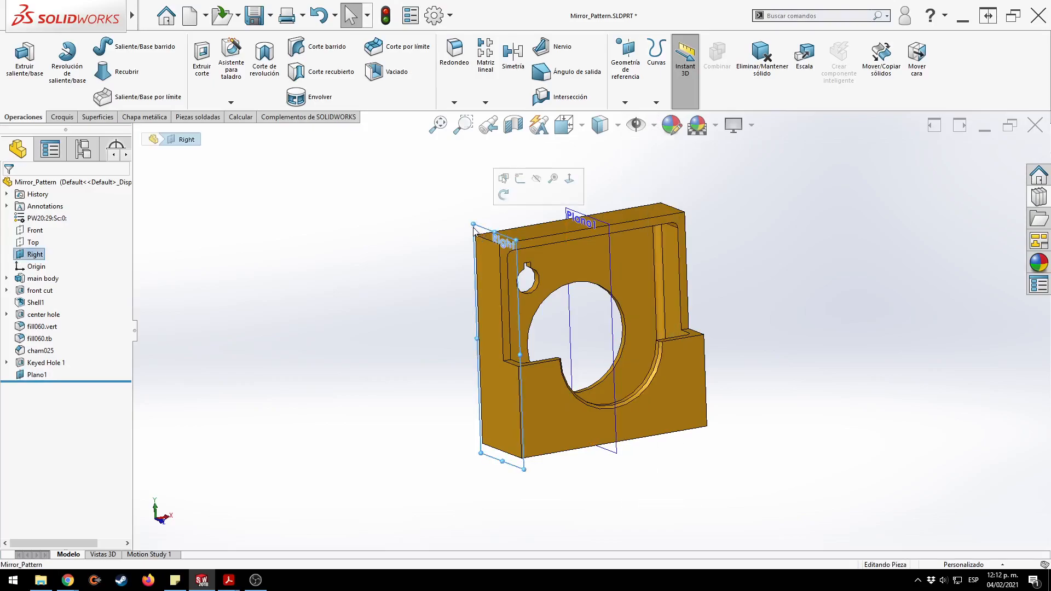
{"action": "left_click", "coordinate": [366, 253]}
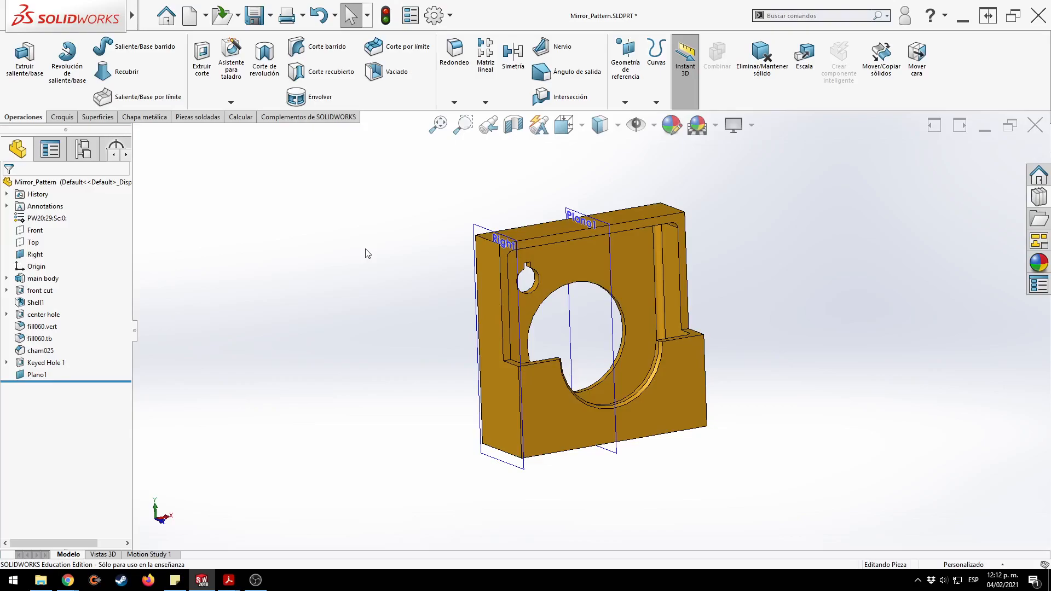
{"action": "key", "text": "ctrl+7"}
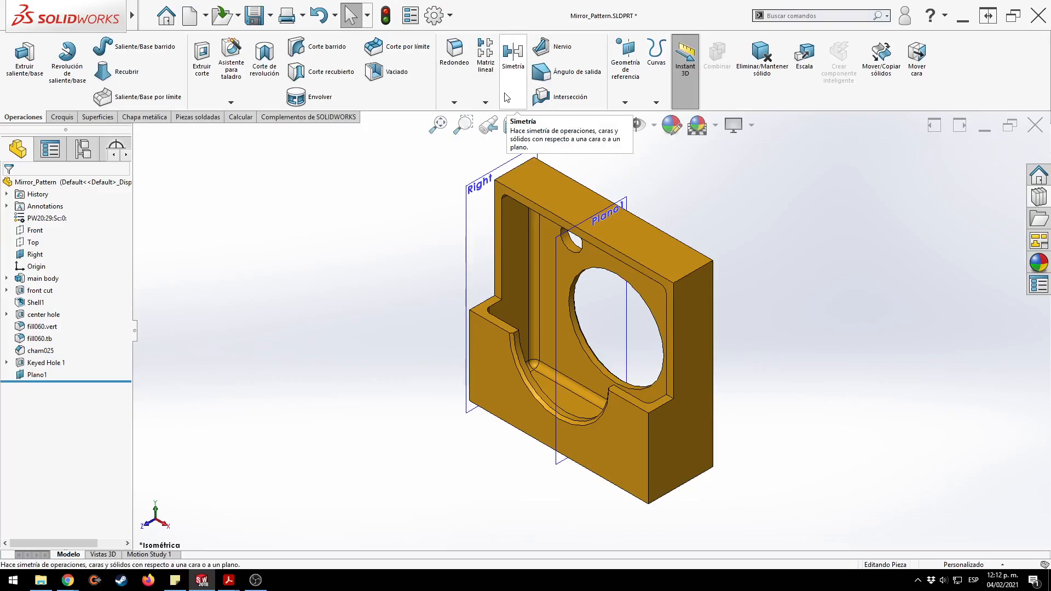
Start a feature mirror (Simetría) with Plano1 as the mirror plane.
{"action": "left_click", "coordinate": [485, 103]}
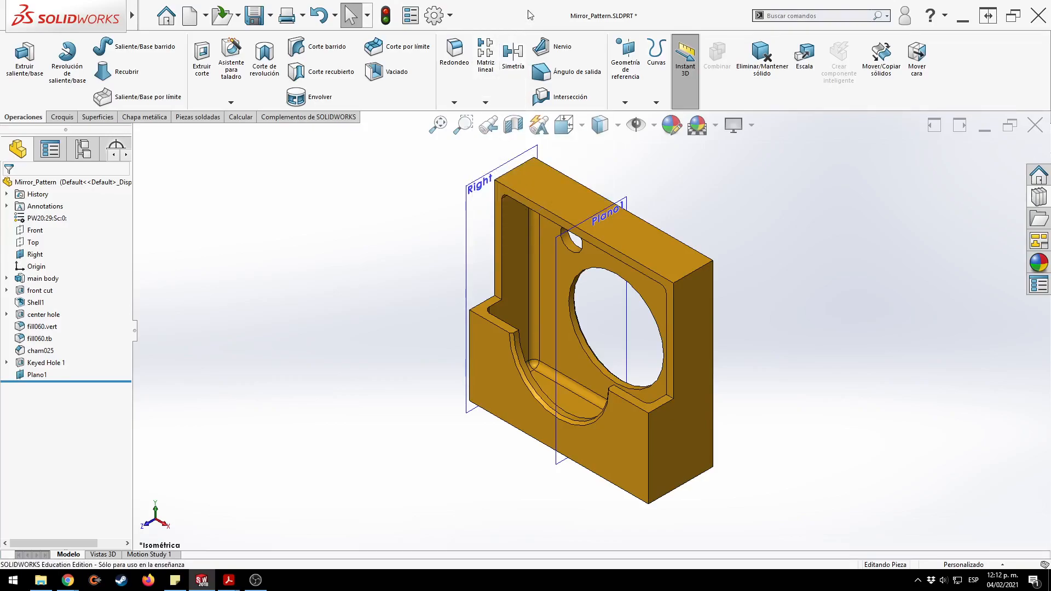
{"action": "left_click", "coordinate": [514, 57]}
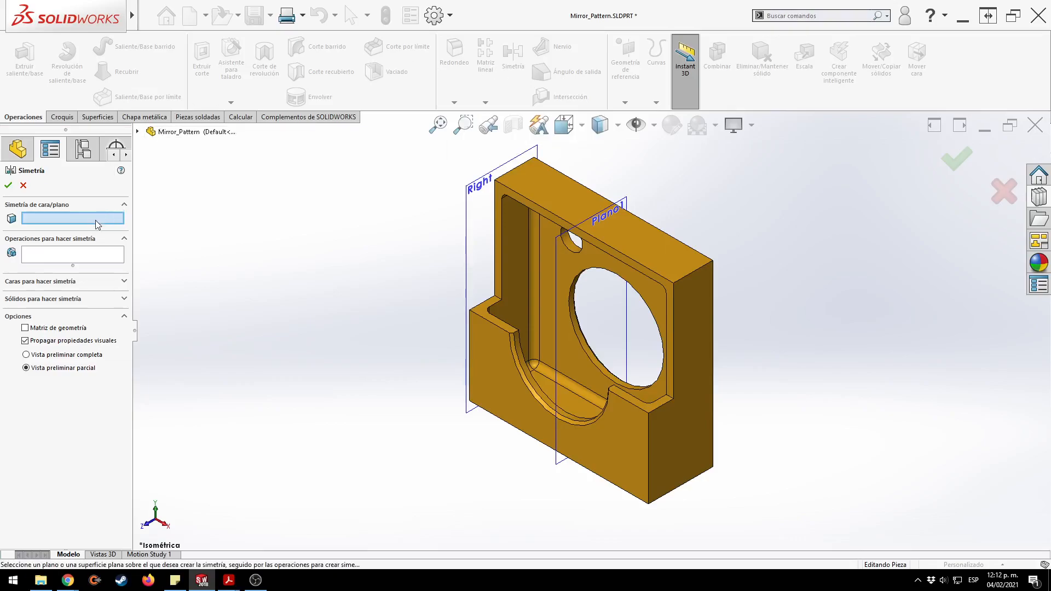
{"action": "left_click", "coordinate": [599, 214]}
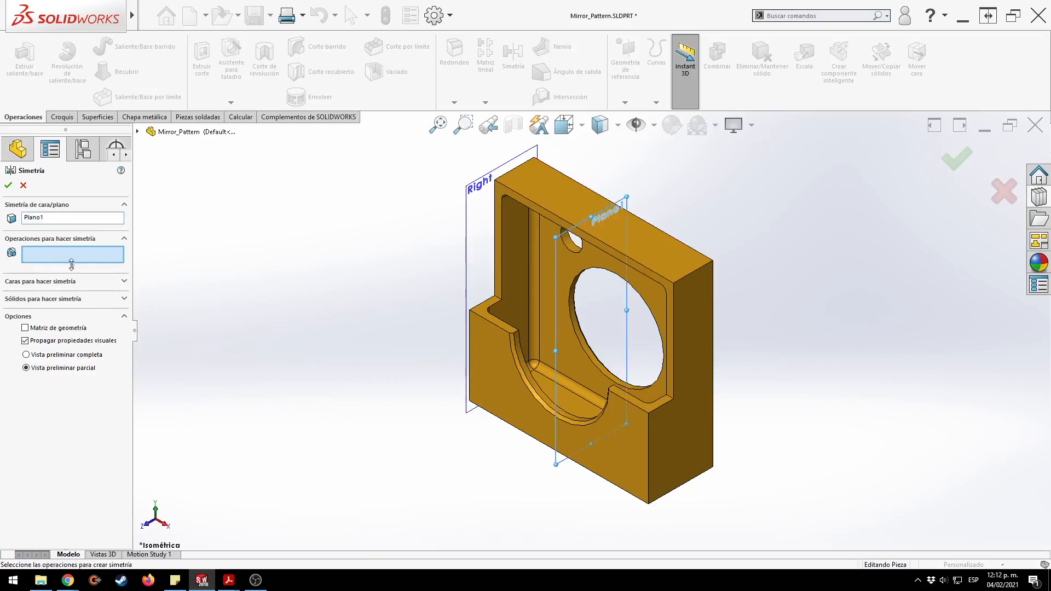
Examine the mirror command's selection lists for features, faces and bodies, ending with the feature list active.
{"action": "left_click_drag", "start_coordinate": [71, 265], "coordinate": [71, 302]}
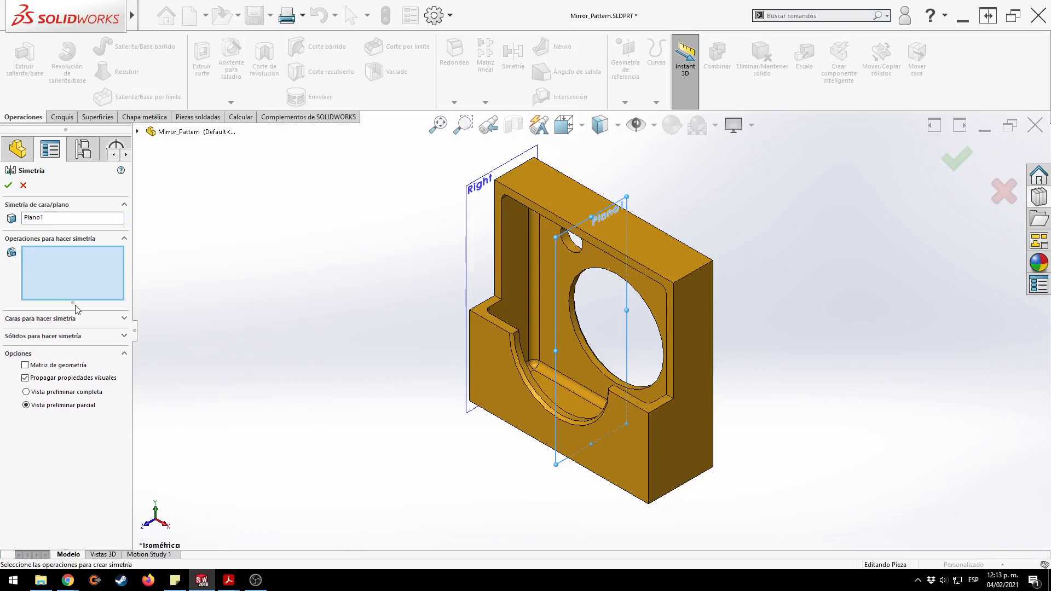
{"action": "left_click_drag", "start_coordinate": [74, 302], "coordinate": [74, 276]}
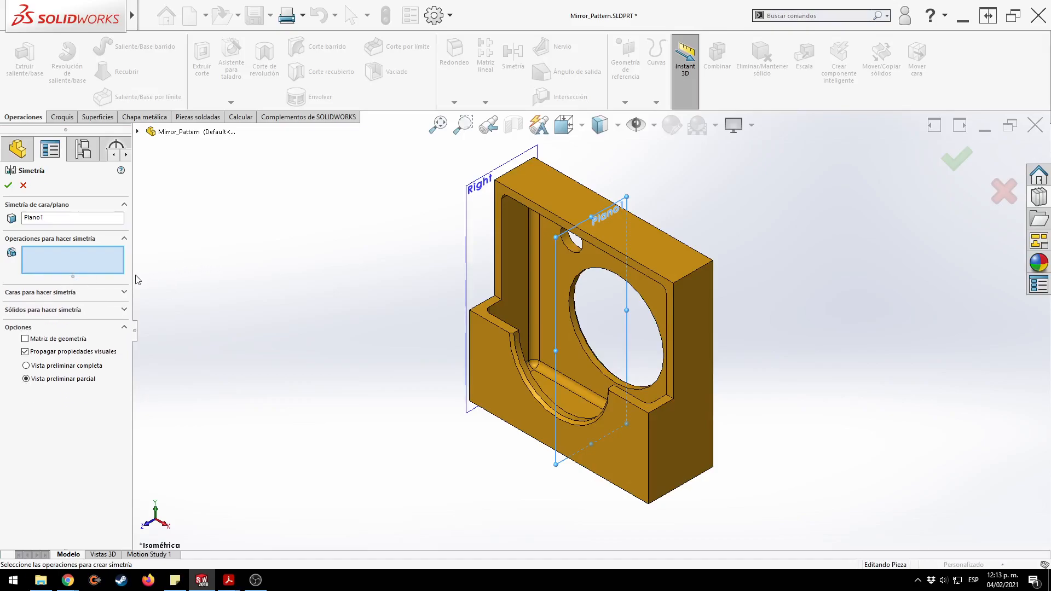
{"action": "left_click", "coordinate": [124, 292]}
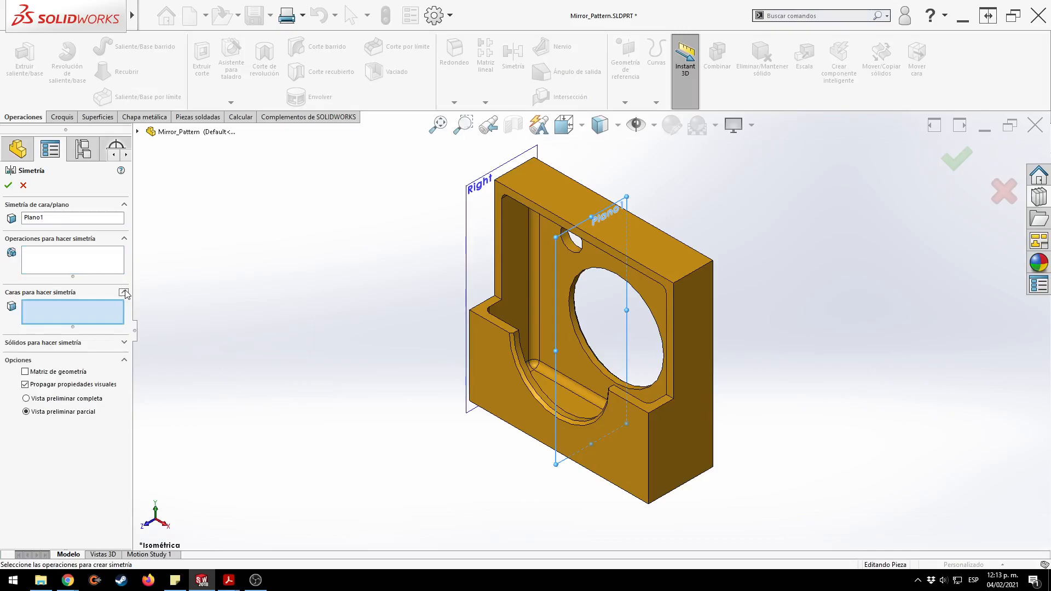
{"action": "left_click", "coordinate": [73, 257]}
{"action": "left_click", "coordinate": [69, 301]}
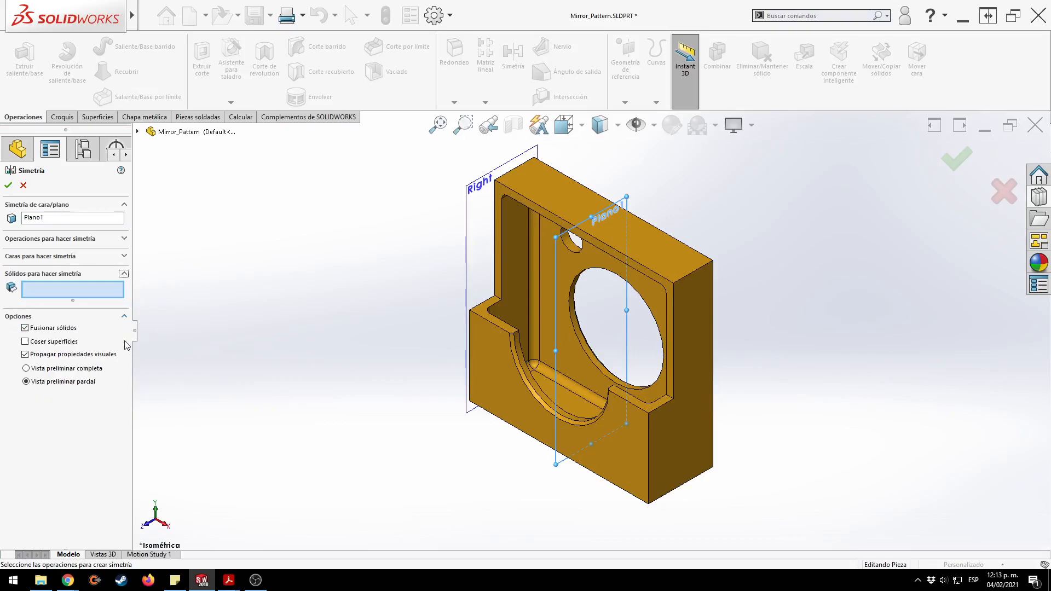
{"action": "left_click", "coordinate": [124, 343]}
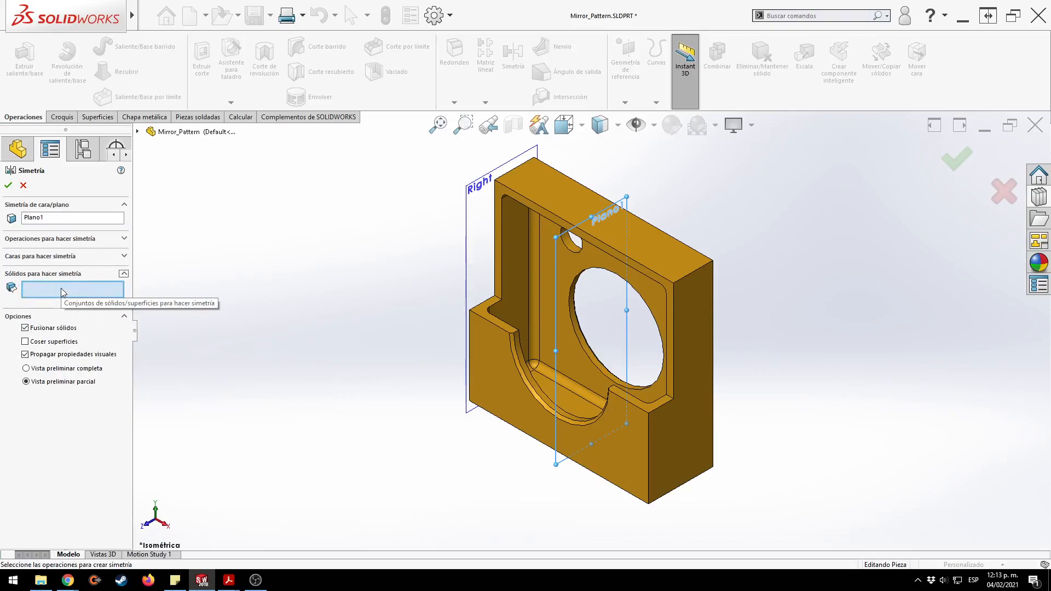
{"action": "left_click", "coordinate": [124, 240]}
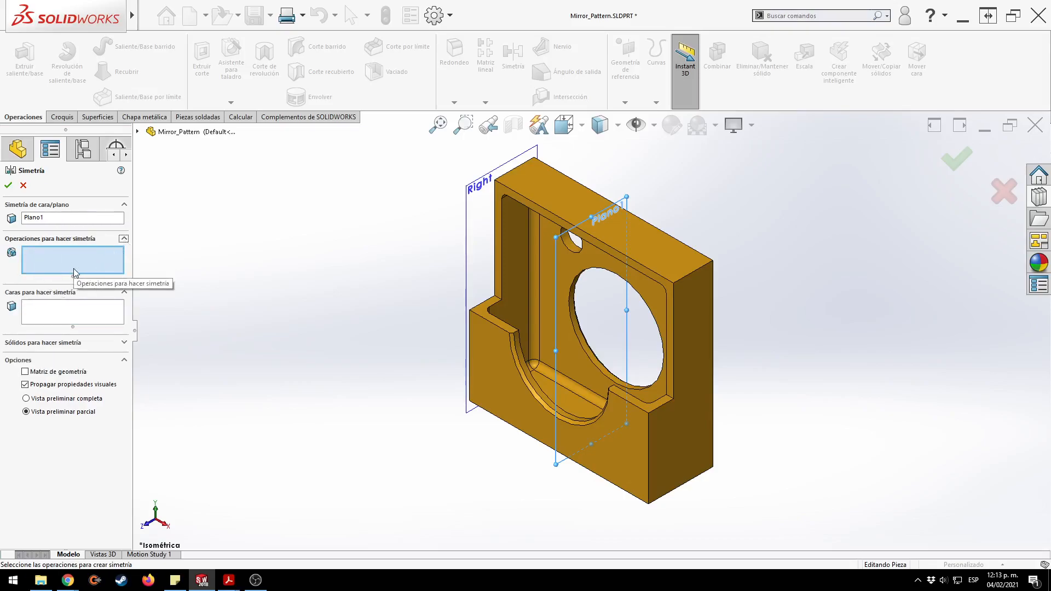
Mirror the Keyed Hole 1 feature about Plano1 with Geometry Pattern (Matriz de geometría) enabled and return to the isometric view.
{"action": "scroll", "coordinate": [570, 267], "scroll_direction": "down", "scroll_amount": 5}
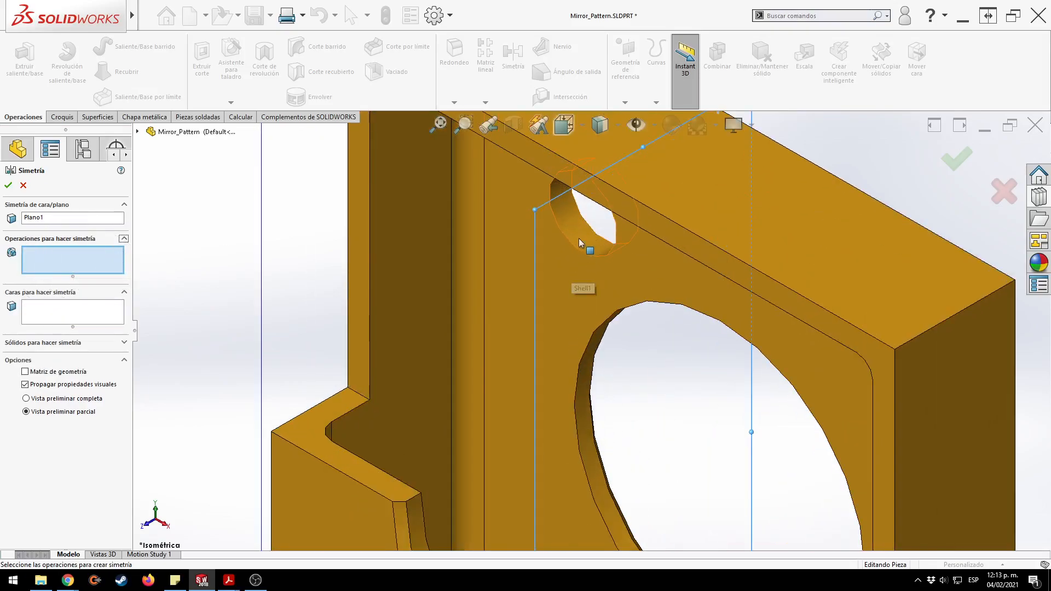
{"action": "middle_click_drag", "start_coordinate": [579, 238], "coordinate": [497, 280]}
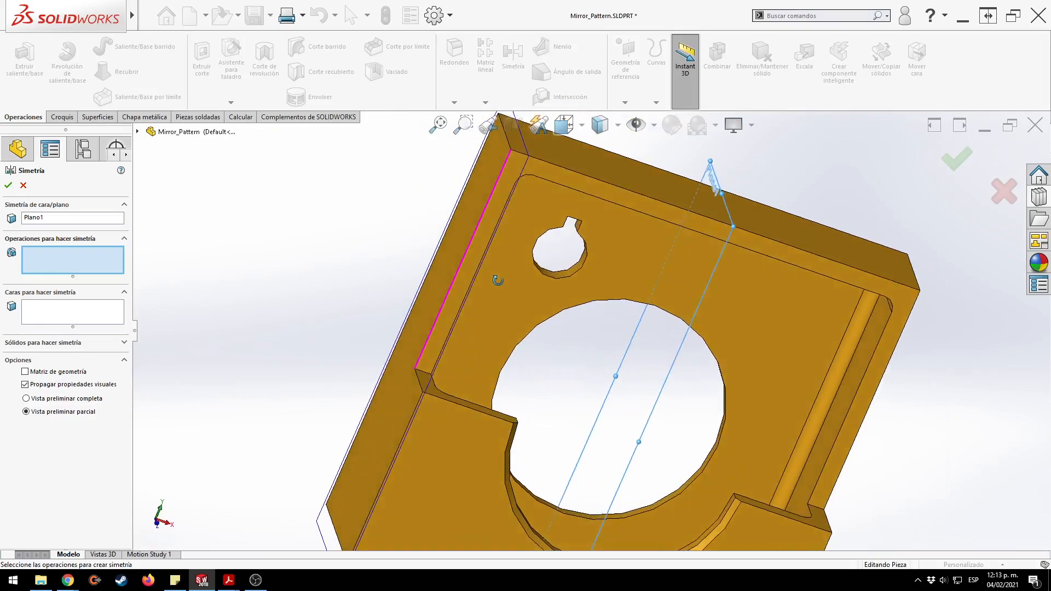
{"action": "left_click", "coordinate": [566, 271]}
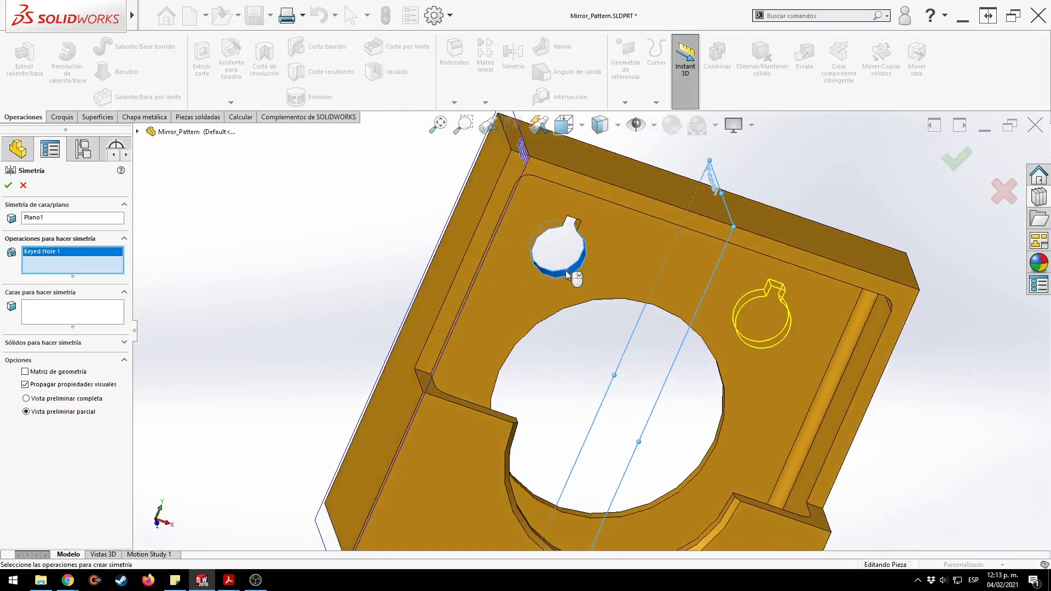
{"action": "scroll", "coordinate": [566, 270], "scroll_direction": "up", "scroll_amount": 1}
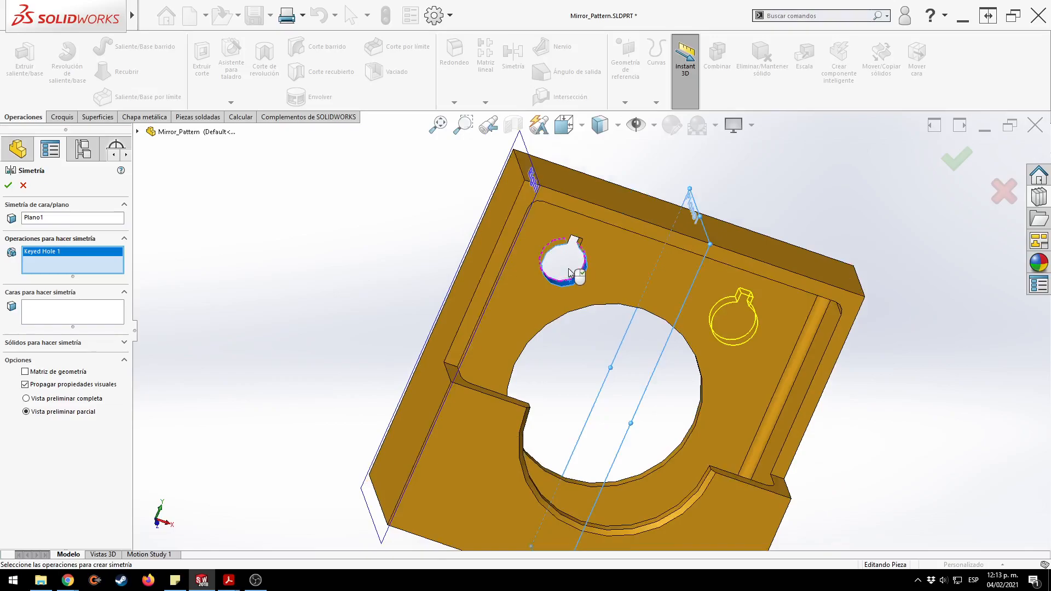
{"action": "middle_click_drag", "start_coordinate": [570, 272], "coordinate": [729, 274]}
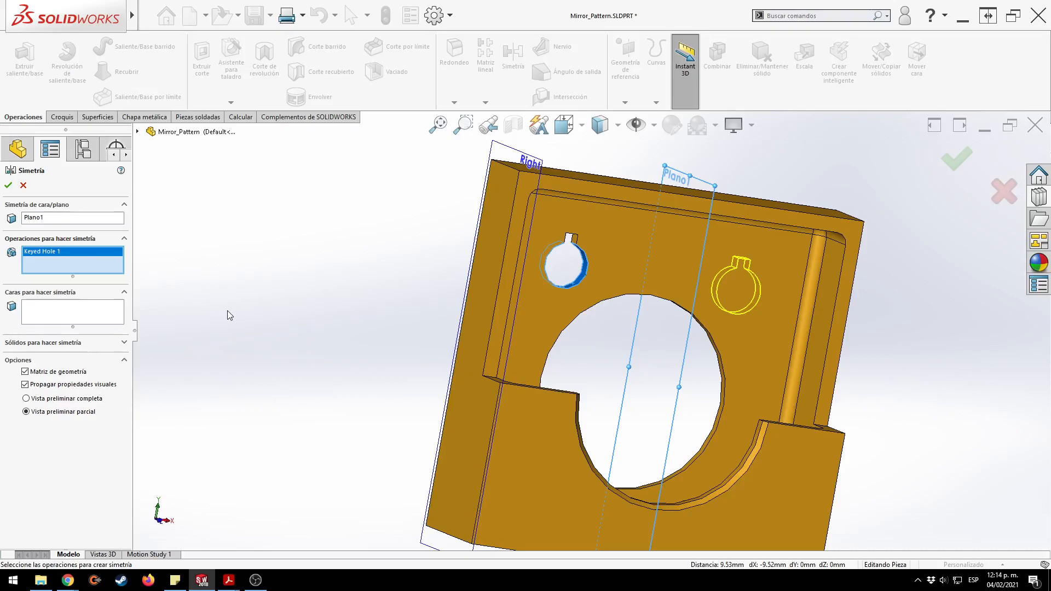
{"action": "left_click", "coordinate": [8, 185]}
{"action": "left_click", "coordinate": [261, 311]}
{"action": "key", "text": "ctrl+7"}
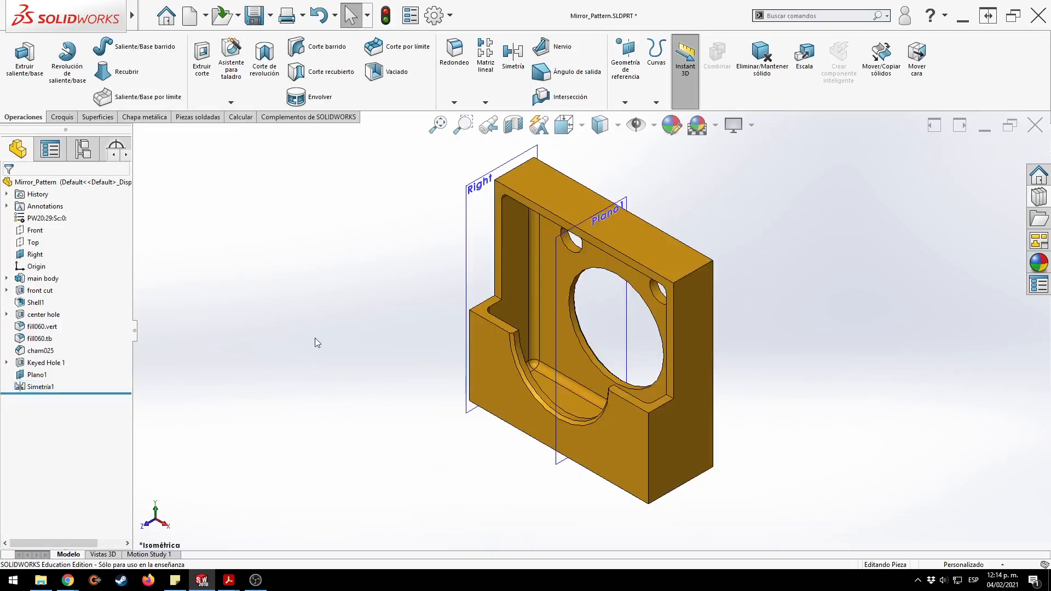
Hide Plano1, then inspect the original and mirrored keyed holes and restore the isometric view.
{"action": "middle_click_drag", "start_coordinate": [314, 337], "coordinate": [352, 244]}
{"action": "left_click", "coordinate": [37, 374]}
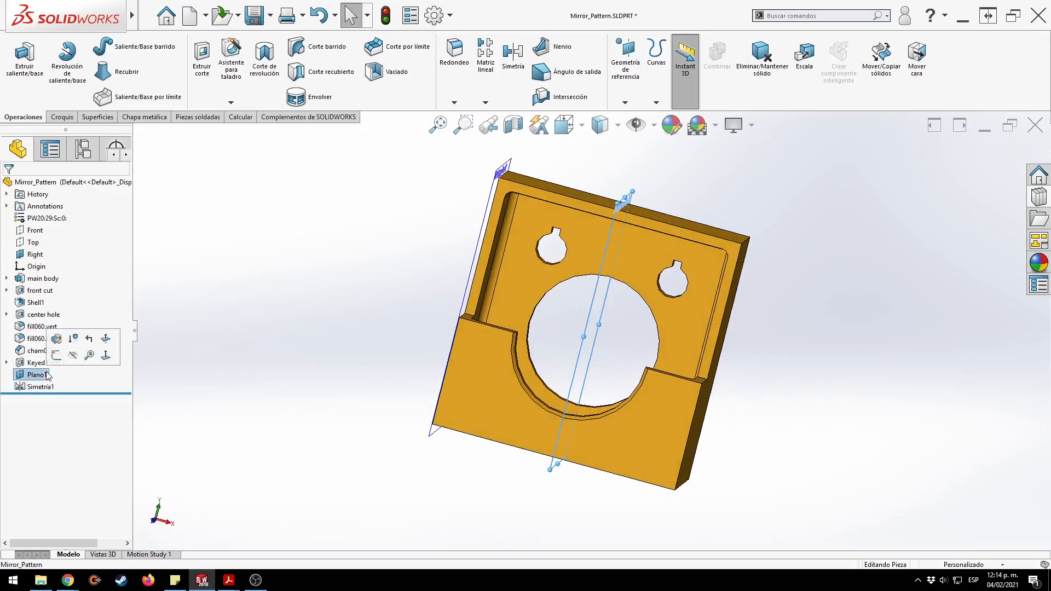
{"action": "left_click", "coordinate": [43, 266], "text": "ctrl"}
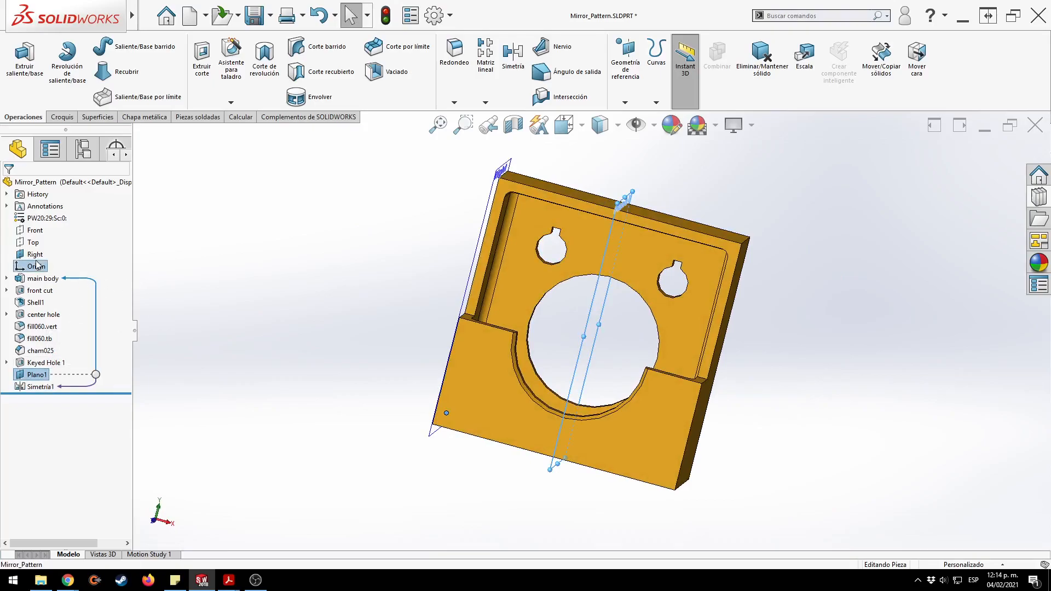
{"action": "left_click", "coordinate": [192, 246]}
{"action": "left_click", "coordinate": [40, 375]}
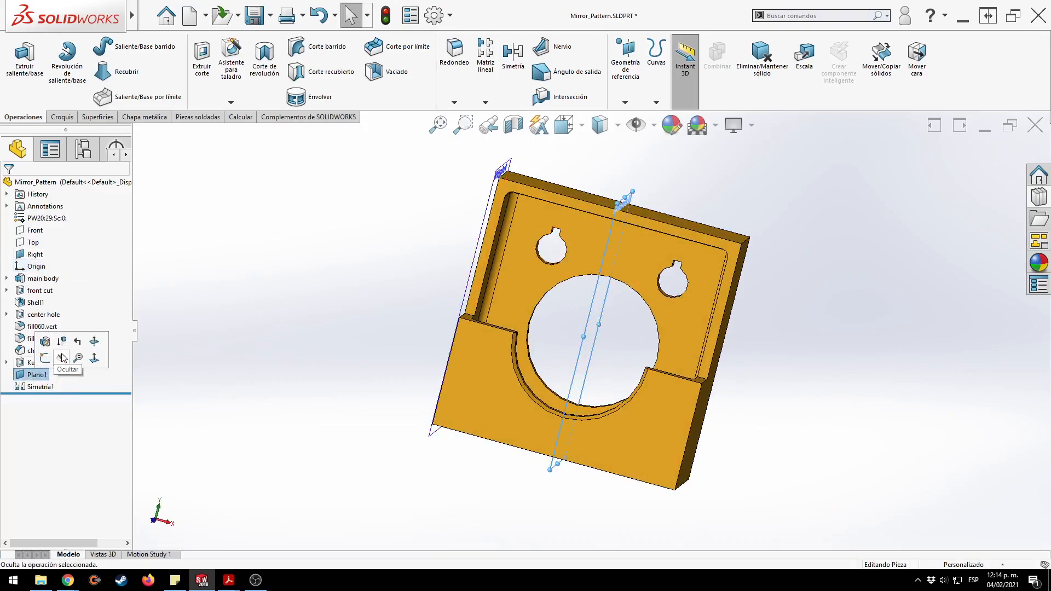
{"action": "left_click", "coordinate": [64, 358]}
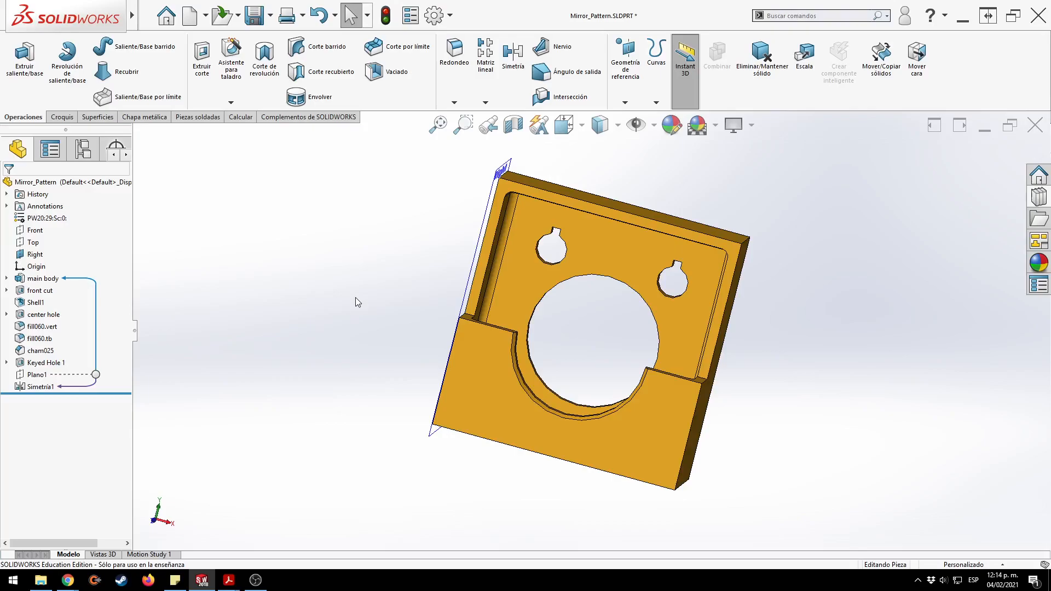
{"action": "middle_click_drag", "start_coordinate": [355, 297], "coordinate": [402, 317]}
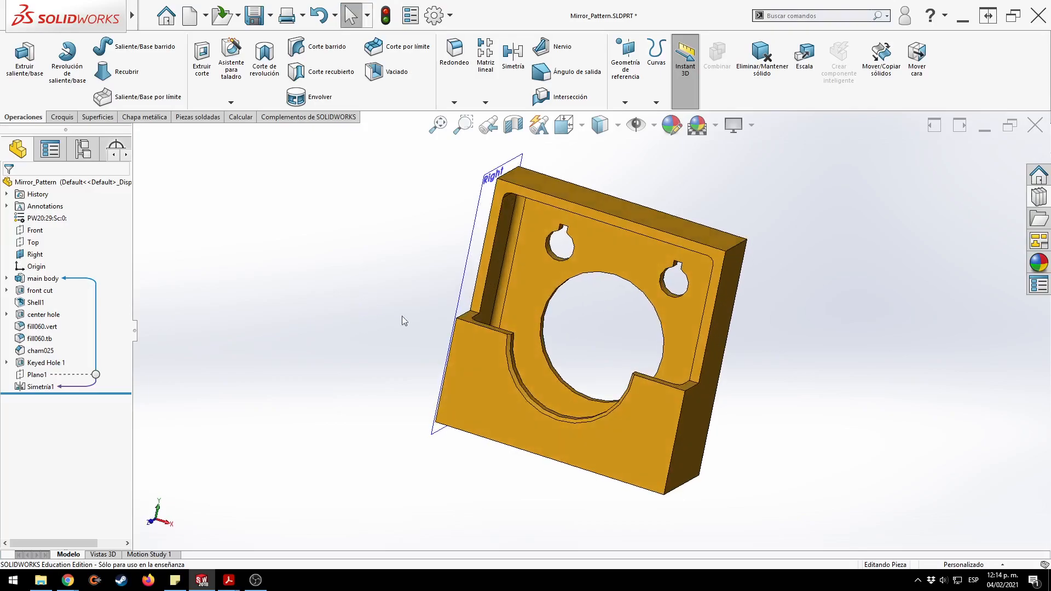
{"action": "left_click", "coordinate": [729, 299]}
{"action": "middle_click_drag", "start_coordinate": [490, 305], "coordinate": [806, 315]}
{"action": "left_click", "coordinate": [808, 311]}
{"action": "key", "text": "ctrl+7"}
Switch to Adobe Acrobat Reader and read slide 26's body-mirror instructions, then return to SOLIDWORKS.
{"action": "key", "text": "alt+Tab"}
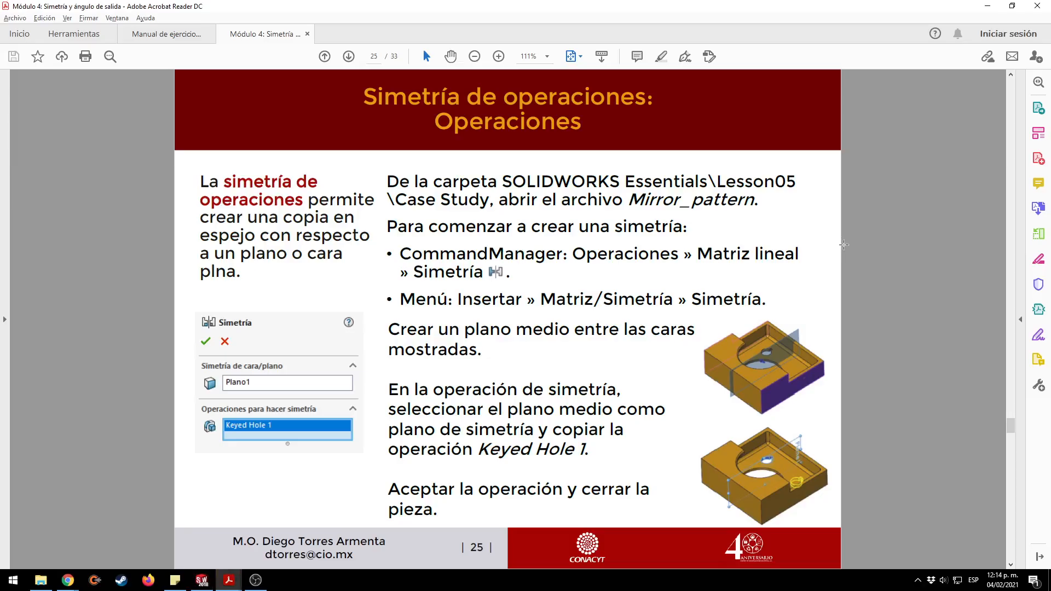
{"action": "scroll", "coordinate": [838, 265], "scroll_direction": "down", "scroll_amount": 2}
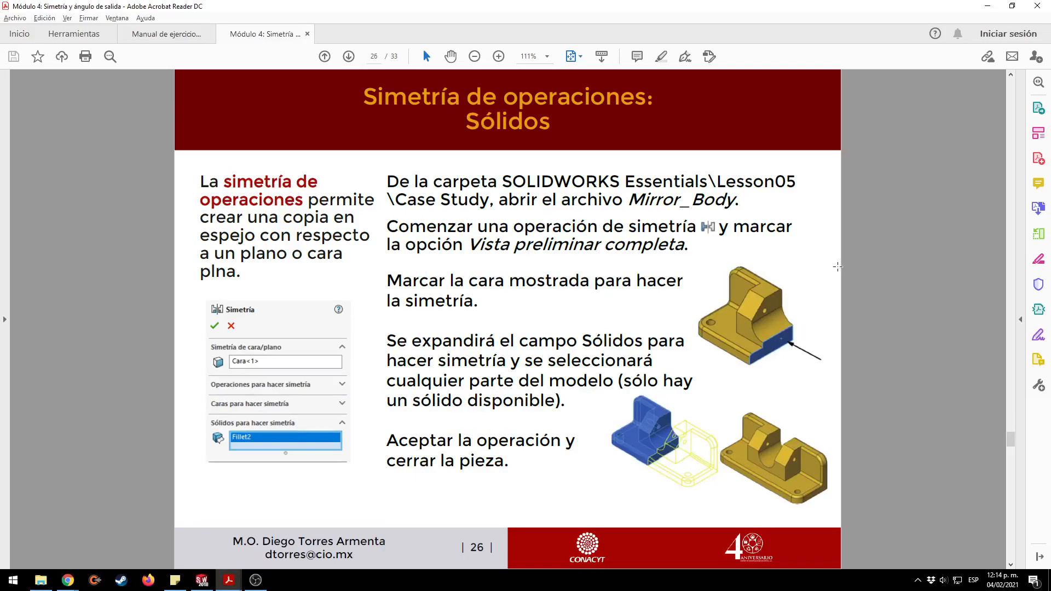
{"action": "key", "text": "alt+Tab"}
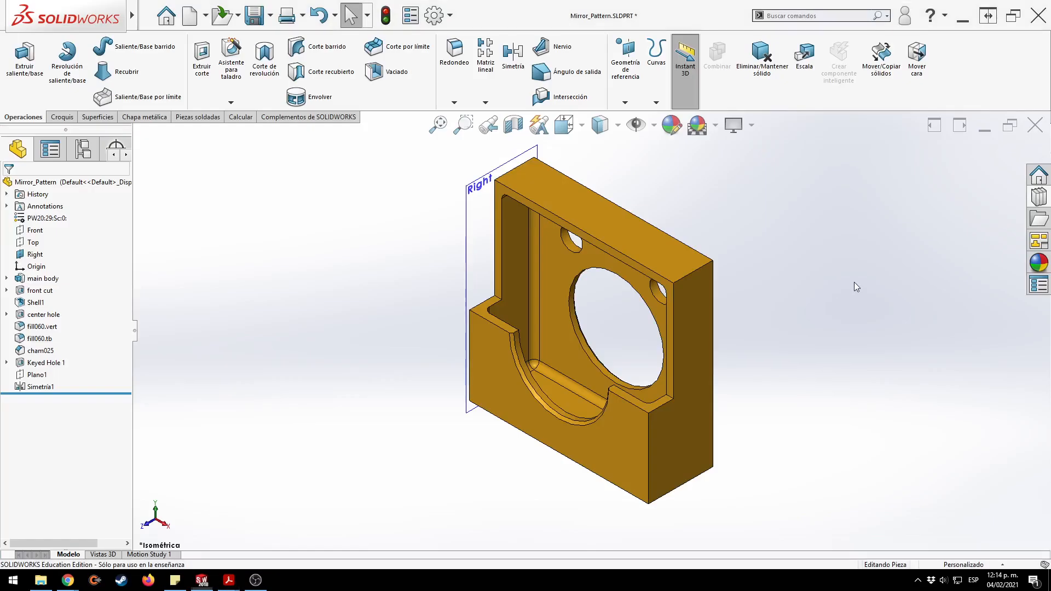
{"action": "key", "text": "alt+Tab"}
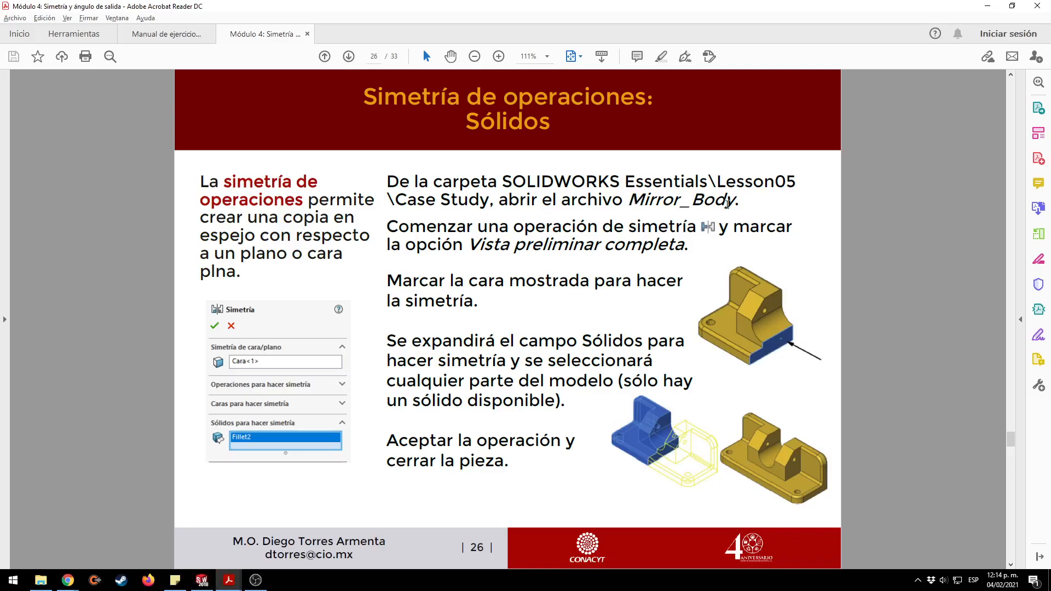
{"action": "key", "text": "alt+Tab"}
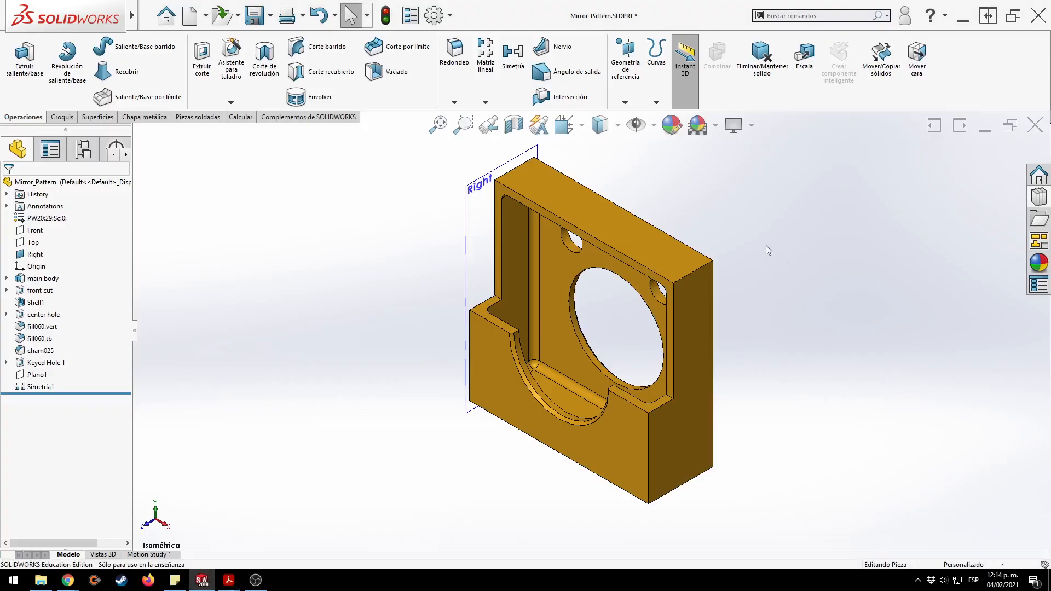
Open the Mirror_Body part from the SOLIDWORKS Essentials Lesson05 Case Study folder of the Design Library.
{"action": "left_click", "coordinate": [1039, 197]}
{"action": "left_click", "coordinate": [861, 348]}
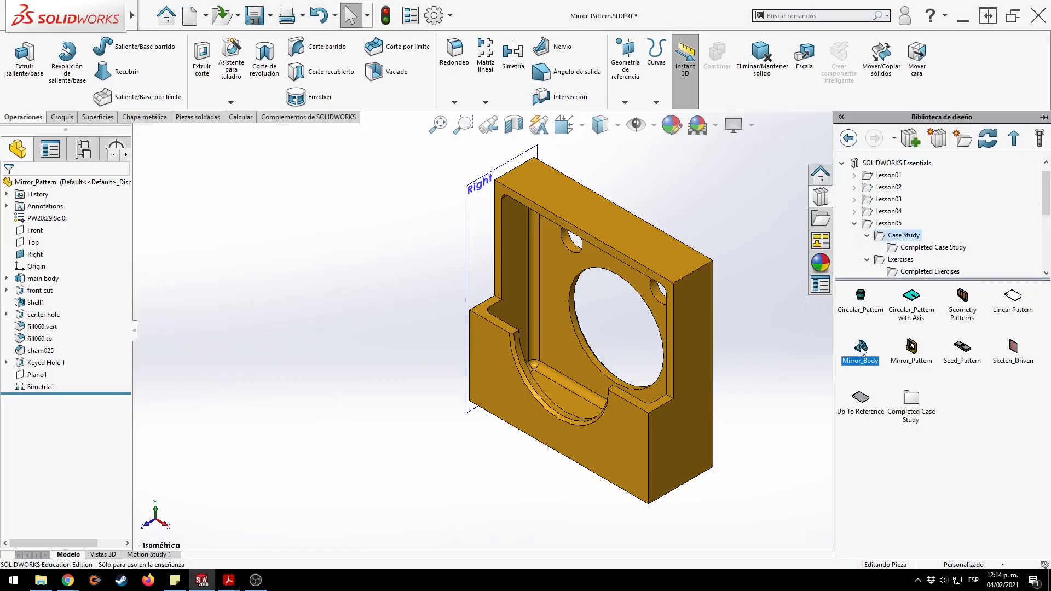
{"action": "double_click", "coordinate": [861, 348]}
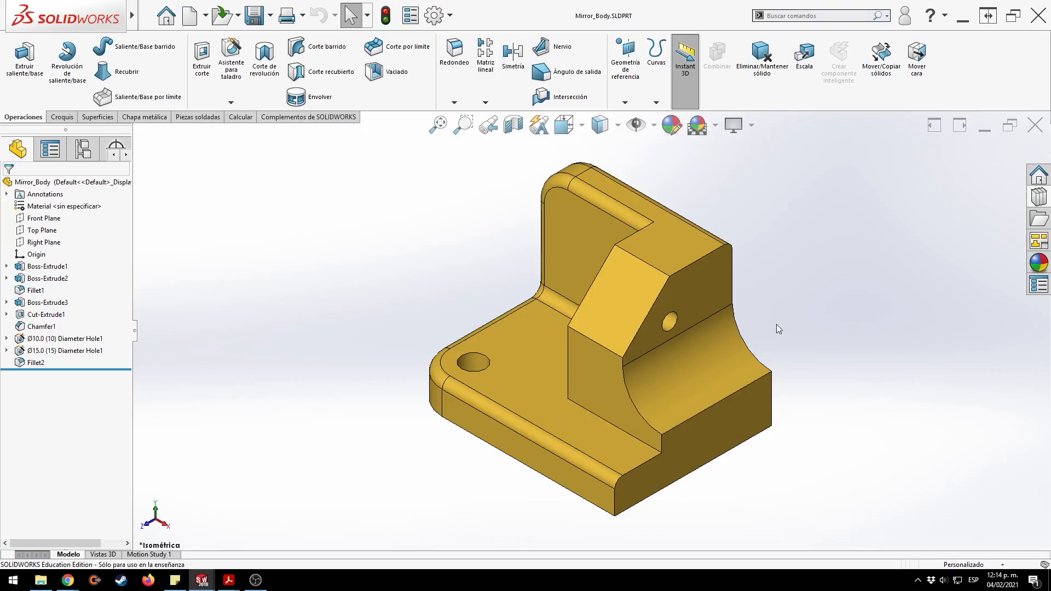
Create a reference plane offset 12.7 mm outward from the part's stepped end face, and return to the isometric view.
{"action": "left_click", "coordinate": [735, 422]}
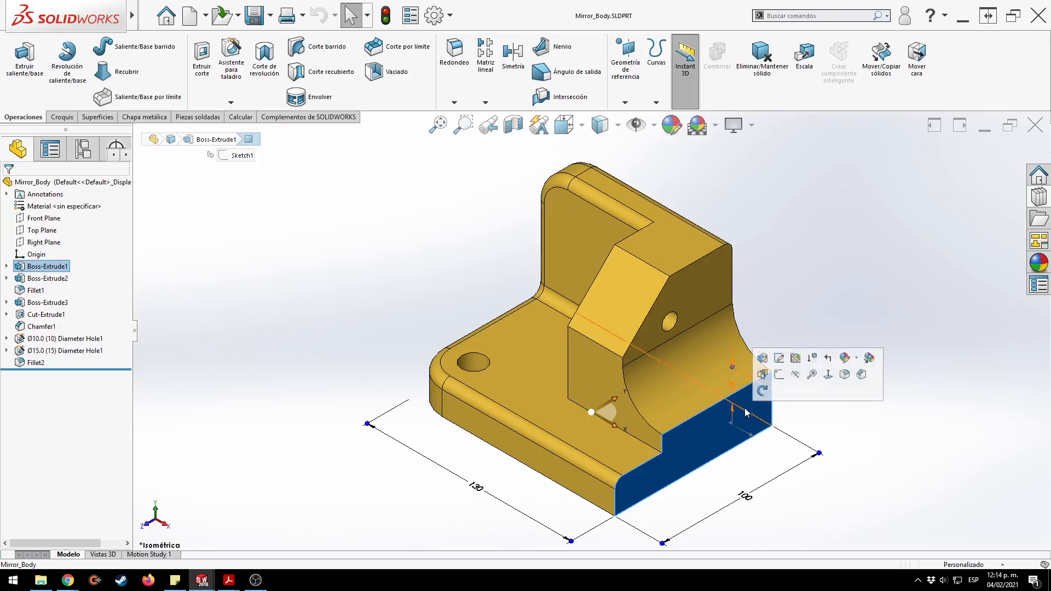
{"action": "scroll", "coordinate": [746, 409], "scroll_direction": "up", "scroll_amount": 3}
{"action": "middle_click_drag", "start_coordinate": [566, 393], "coordinate": [788, 312]}
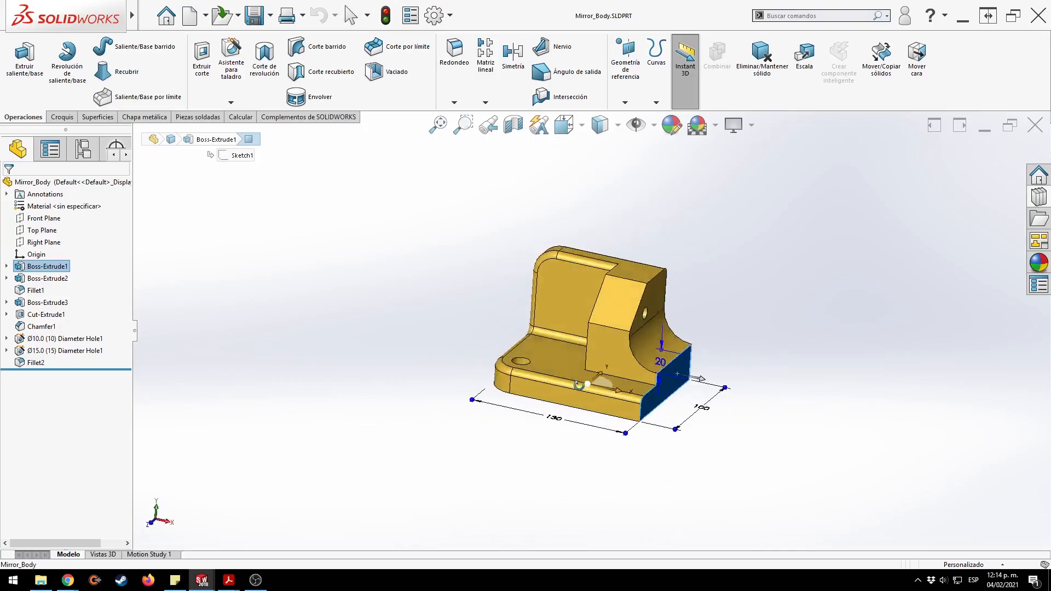
{"action": "left_click", "coordinate": [781, 320]}
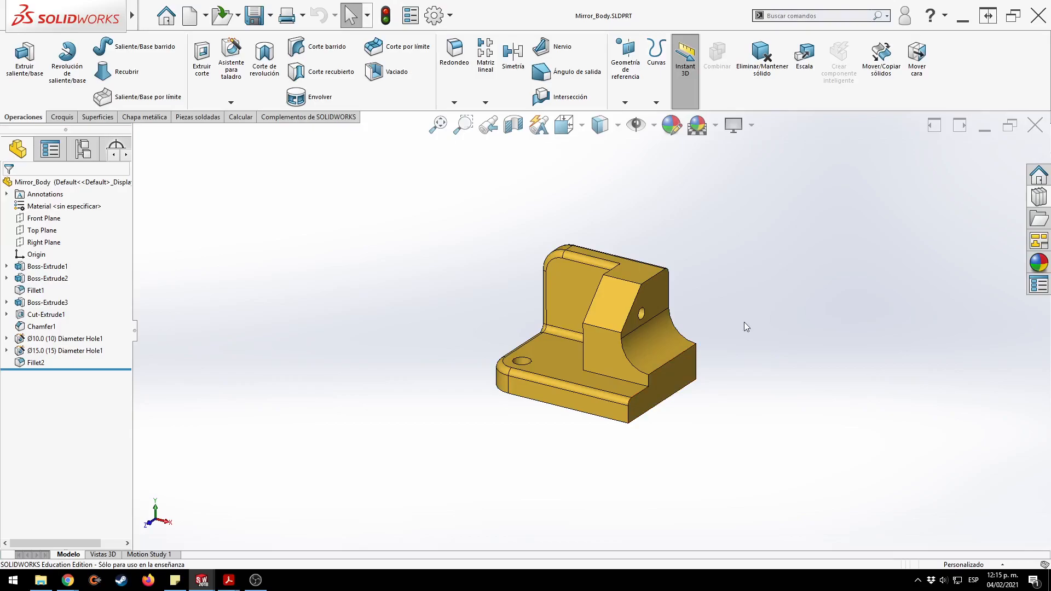
{"action": "left_click", "coordinate": [627, 101]}
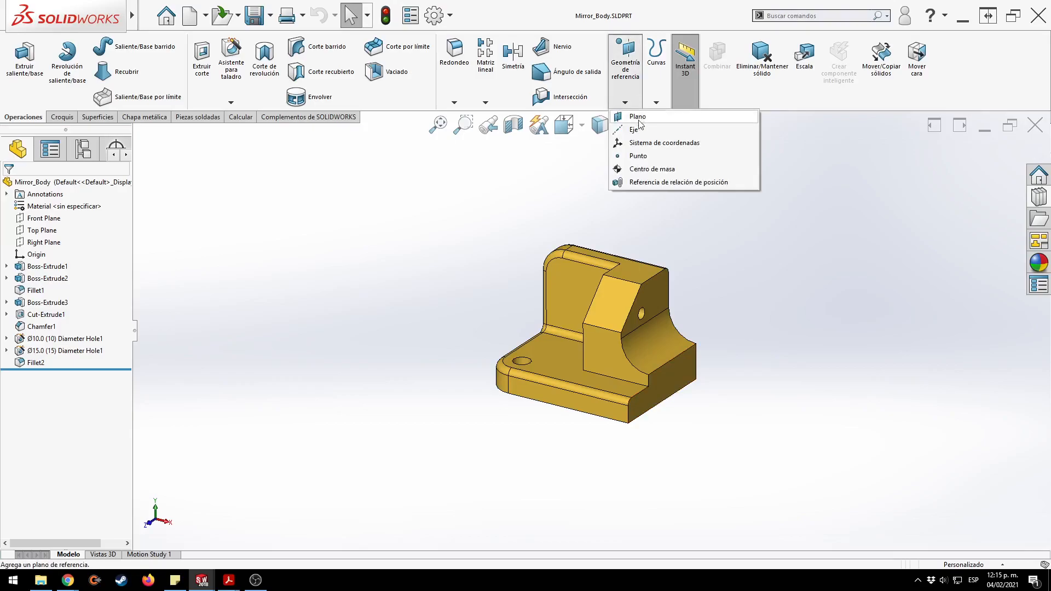
{"action": "left_click", "coordinate": [638, 117]}
{"action": "left_click", "coordinate": [683, 369]}
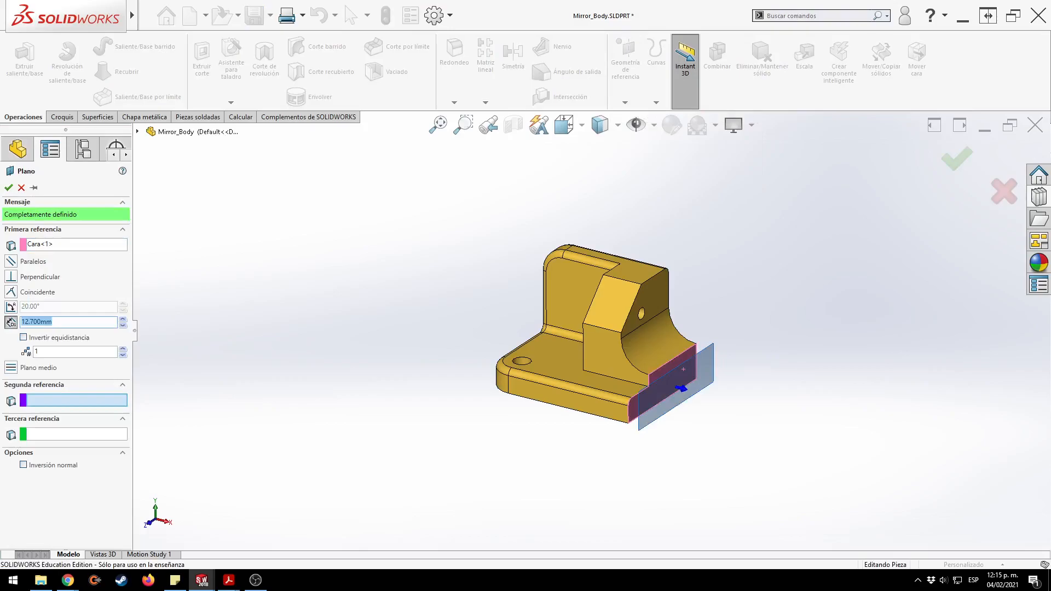
{"action": "left_click", "coordinate": [14, 188]}
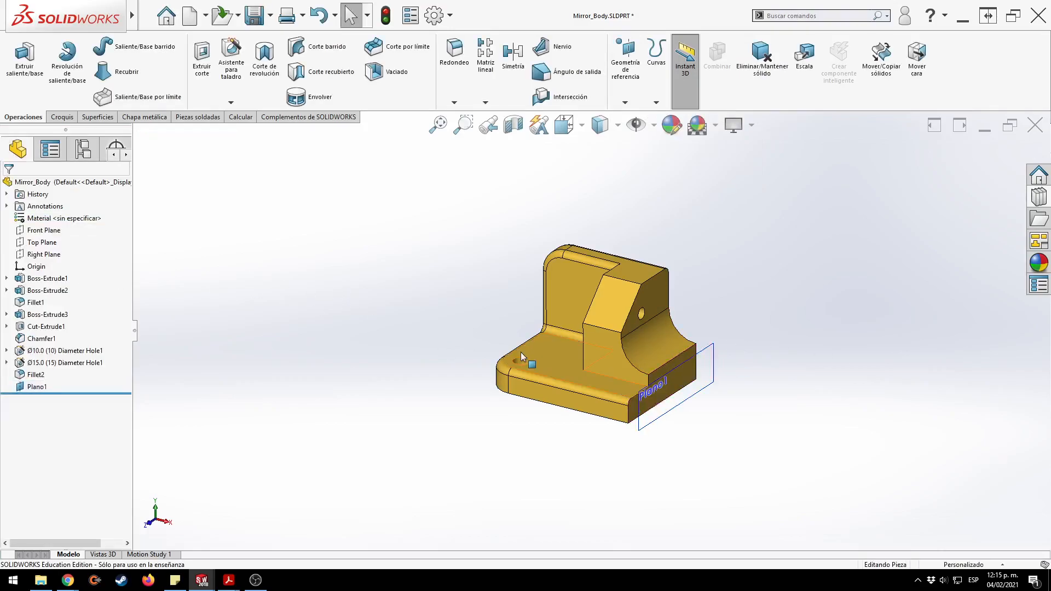
{"action": "middle_click_drag", "start_coordinate": [504, 437], "coordinate": [645, 356]}
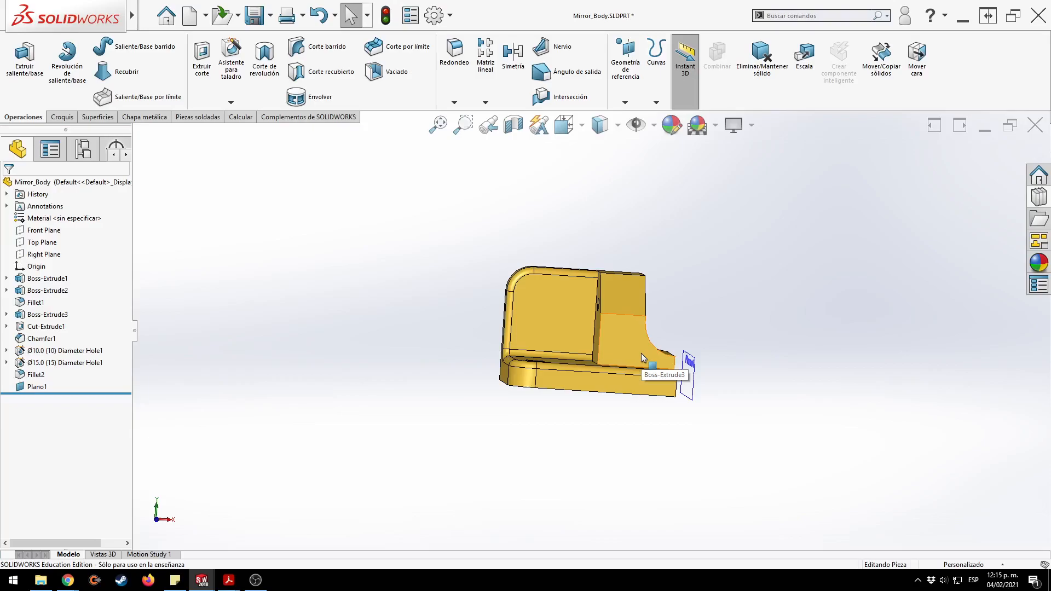
{"action": "key", "text": "ctrl+7"}
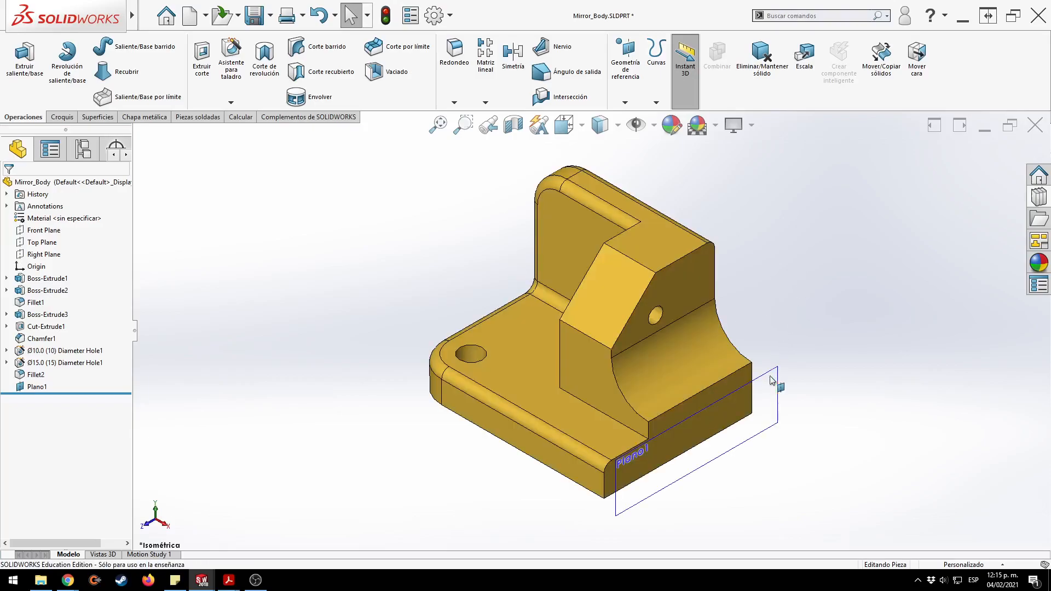
Check slide 26's mirror instructions in Acrobat Reader, then start a Mirror in SOLIDWORKS using Plano1 instead of the end face as mirror plane.
{"action": "key", "text": "alt+Tab"}
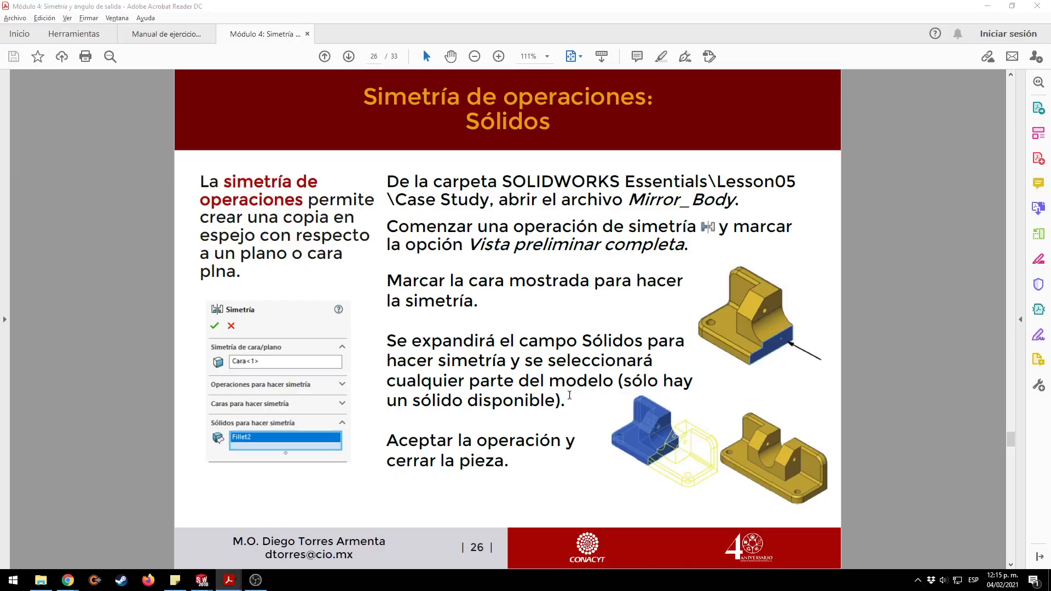
{"action": "key", "text": "alt+Tab"}
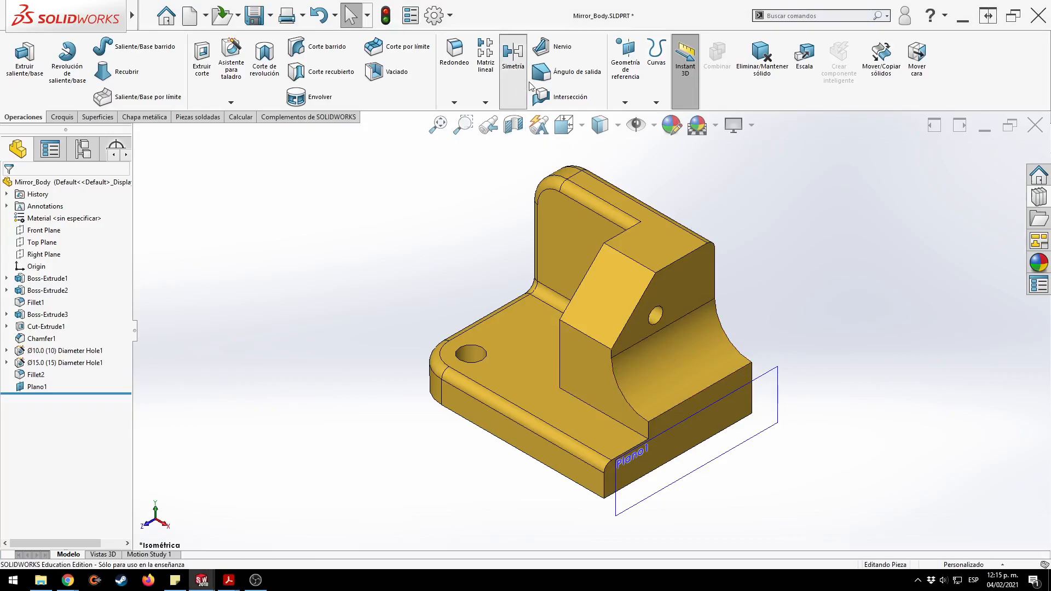
{"action": "left_click", "coordinate": [513, 53]}
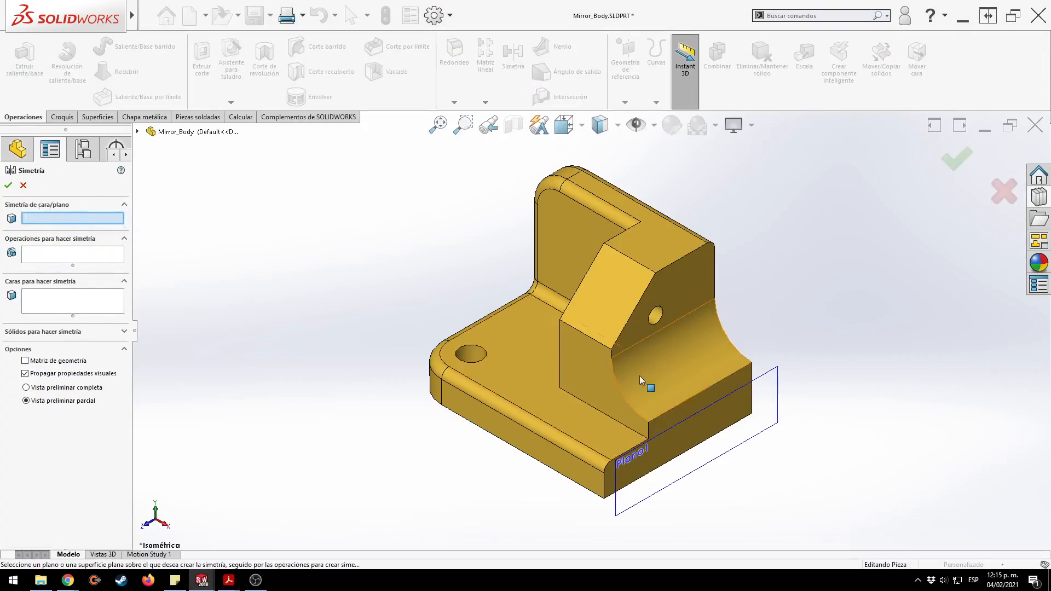
{"action": "left_click", "coordinate": [669, 420]}
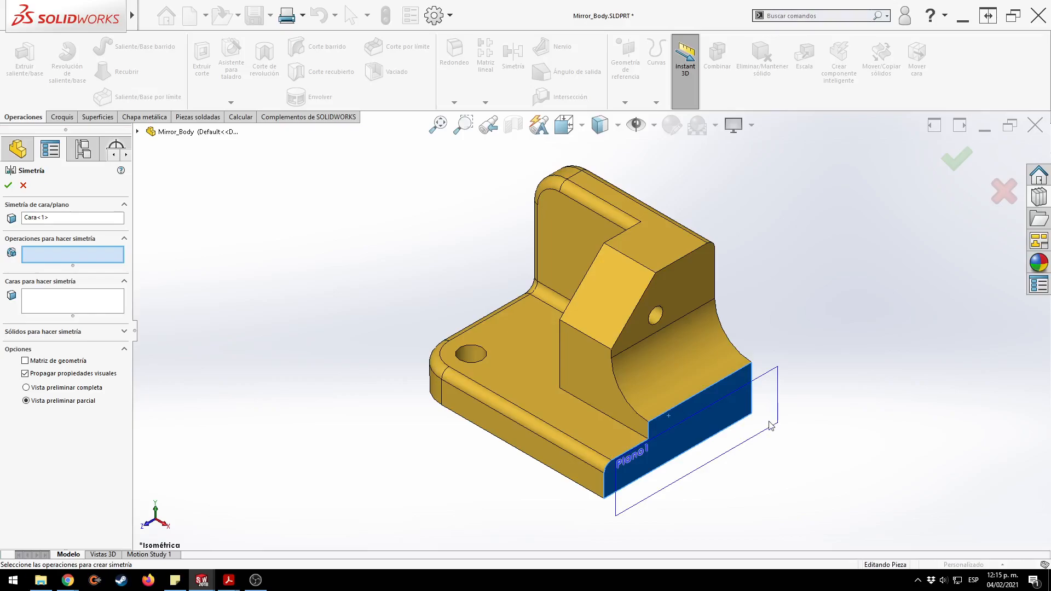
{"action": "left_click", "coordinate": [34, 219]}
{"action": "key", "text": "Delete"}
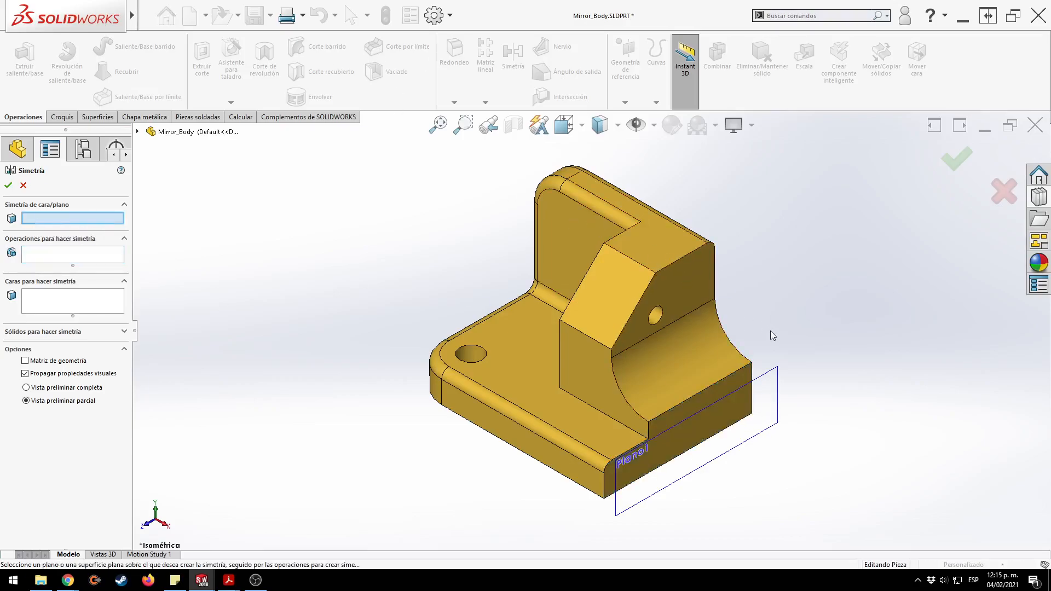
{"action": "left_click", "coordinate": [777, 378]}
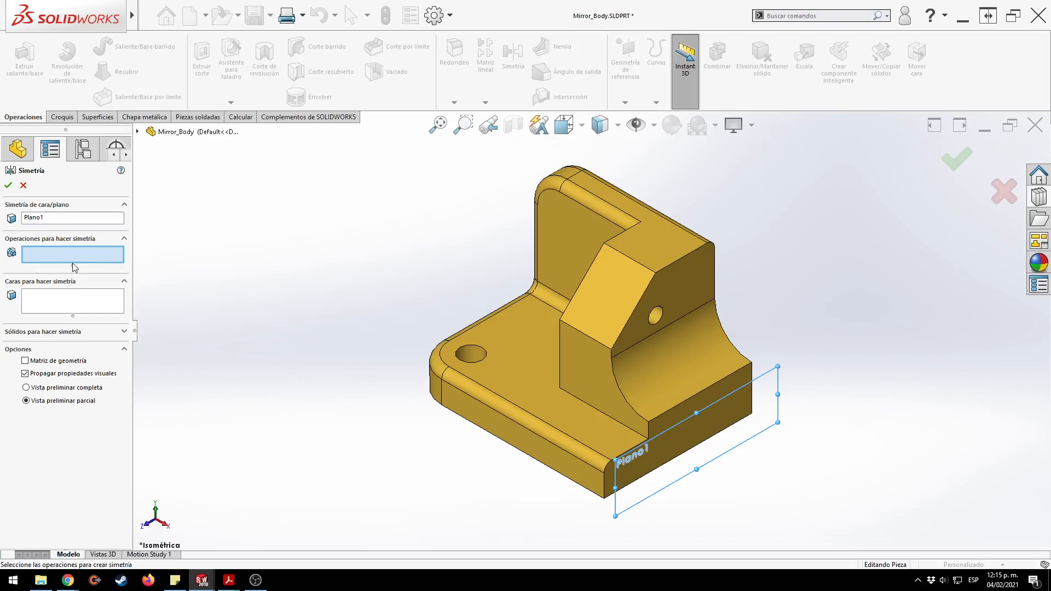
Try to mirror the Cut-Extrude1 feature about Plano1 with the geometry pattern option enabled, and clear it from the selection.
{"action": "left_click_drag", "start_coordinate": [73, 266], "coordinate": [72, 286]}
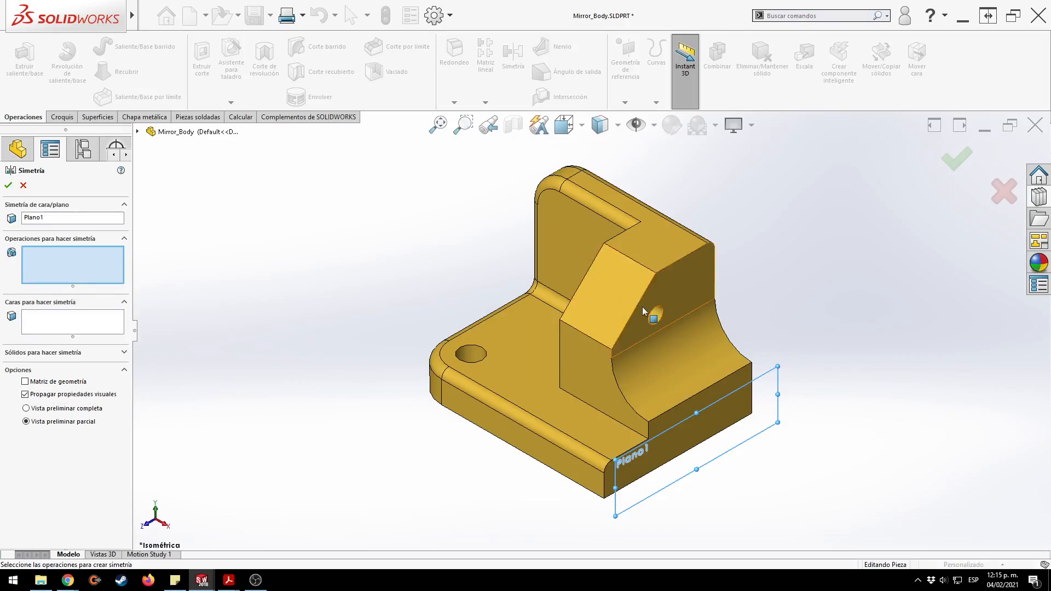
{"action": "left_click", "coordinate": [666, 297]}
{"action": "middle_click_drag", "start_coordinate": [667, 297], "coordinate": [556, 321]}
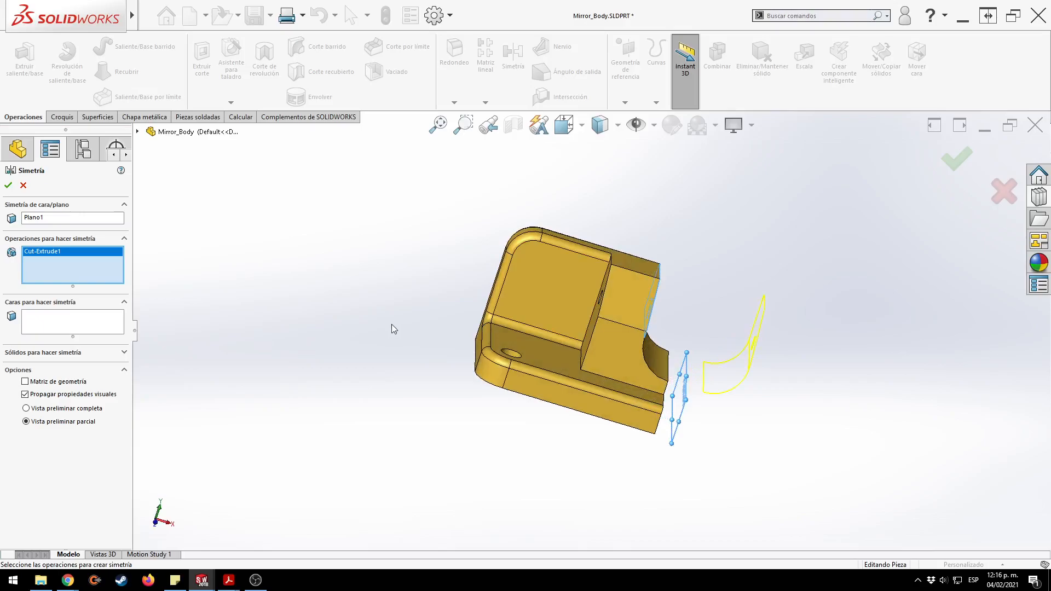
{"action": "left_click", "coordinate": [24, 382]}
{"action": "left_click", "coordinate": [957, 161]}
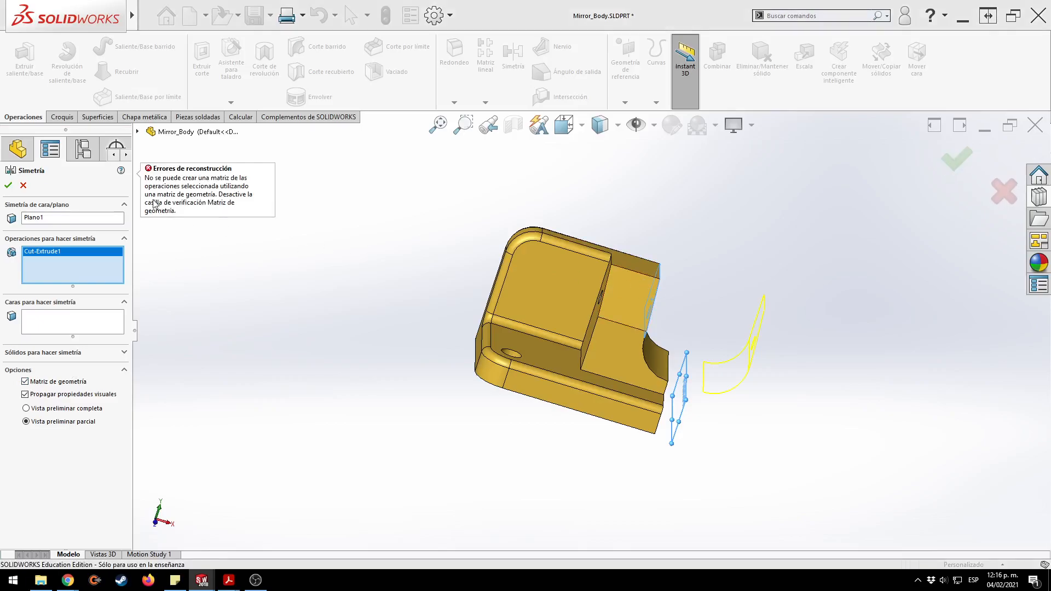
{"action": "key", "text": "ctrl"}
{"action": "key", "text": "ctrl"}
{"action": "key", "text": "Delete"}
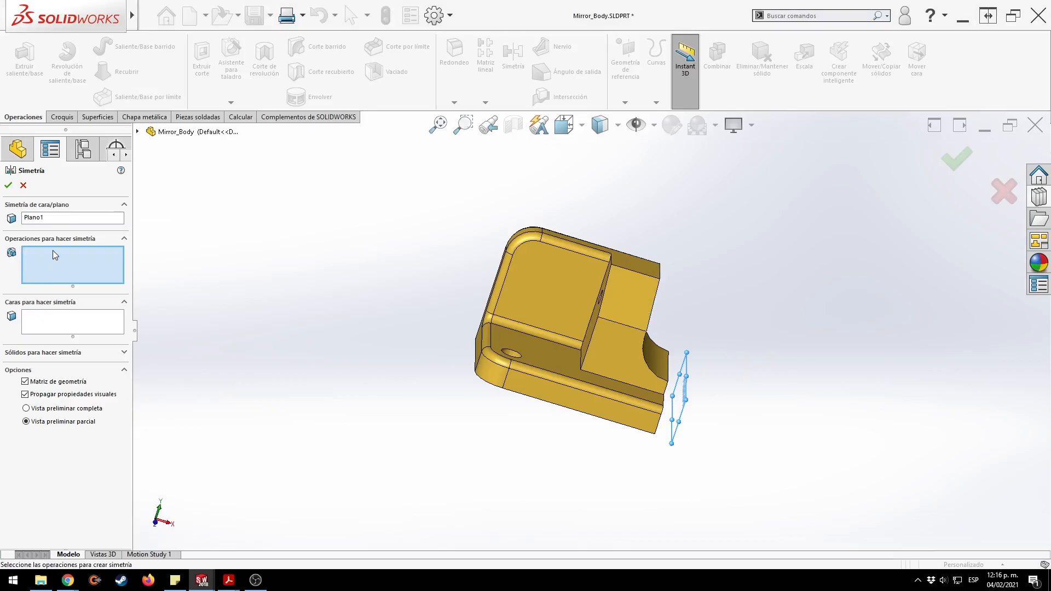
Mirror the entire solid body about Plano1 as a separate body, with Fusionar sólidos turned off.
{"action": "left_click", "coordinate": [125, 354]}
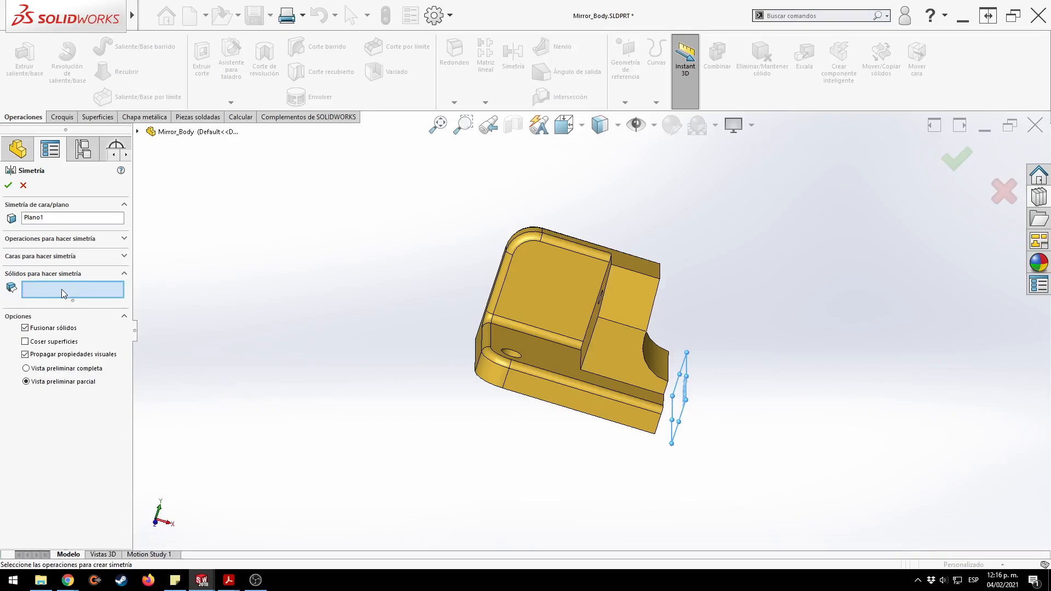
{"action": "left_click", "coordinate": [547, 282]}
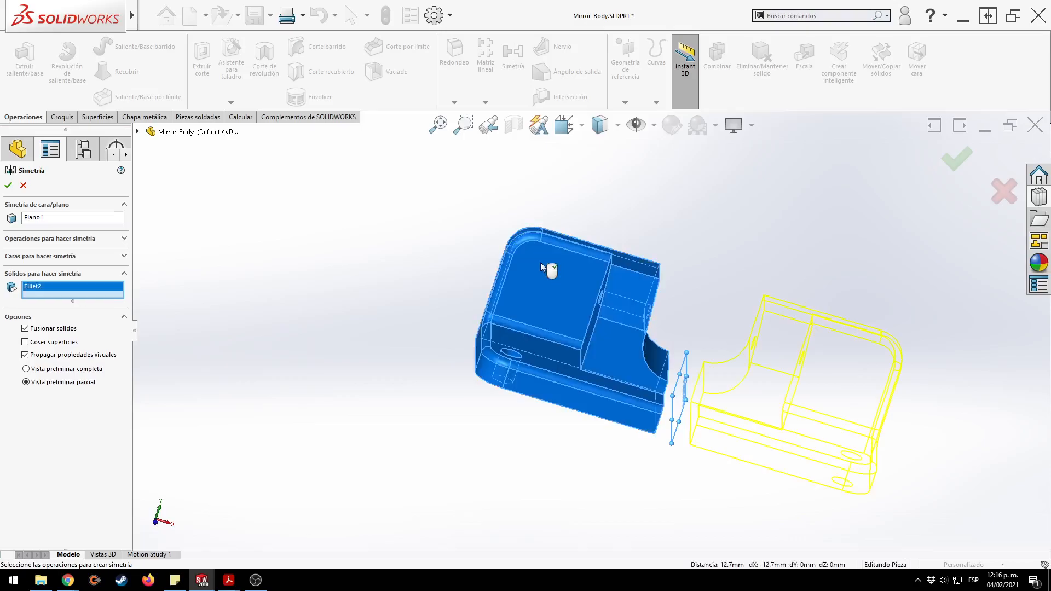
{"action": "middle_click_drag", "start_coordinate": [643, 245], "coordinate": [623, 250]}
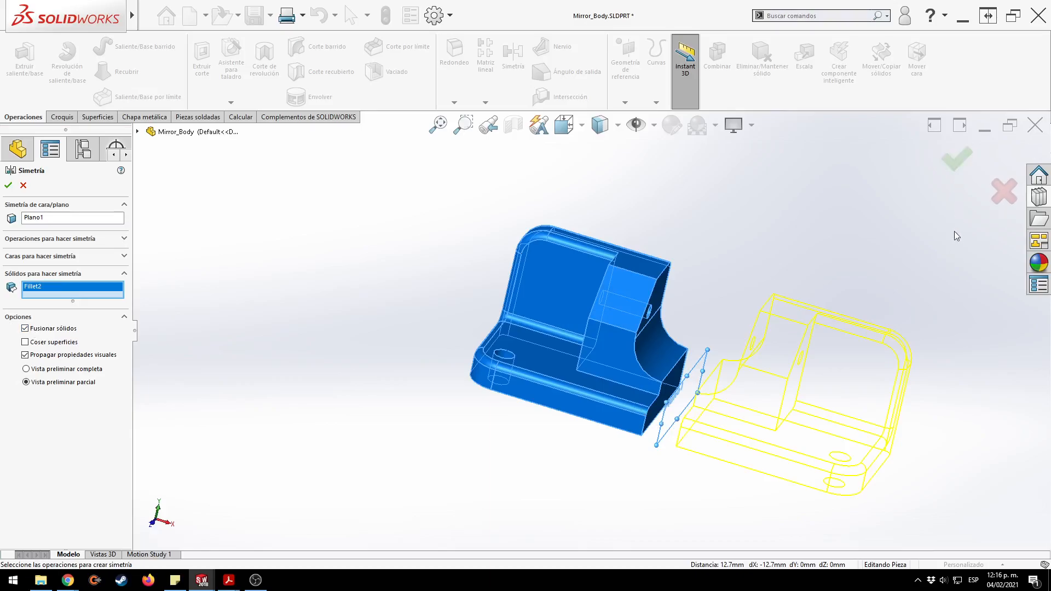
{"action": "left_click", "coordinate": [957, 159]}
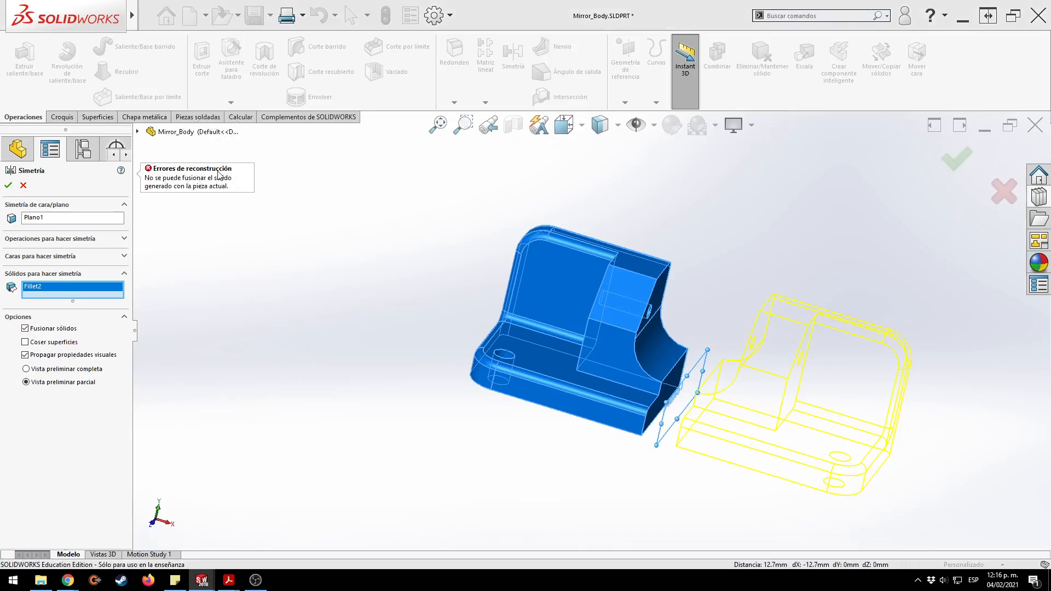
{"action": "left_click", "coordinate": [25, 329]}
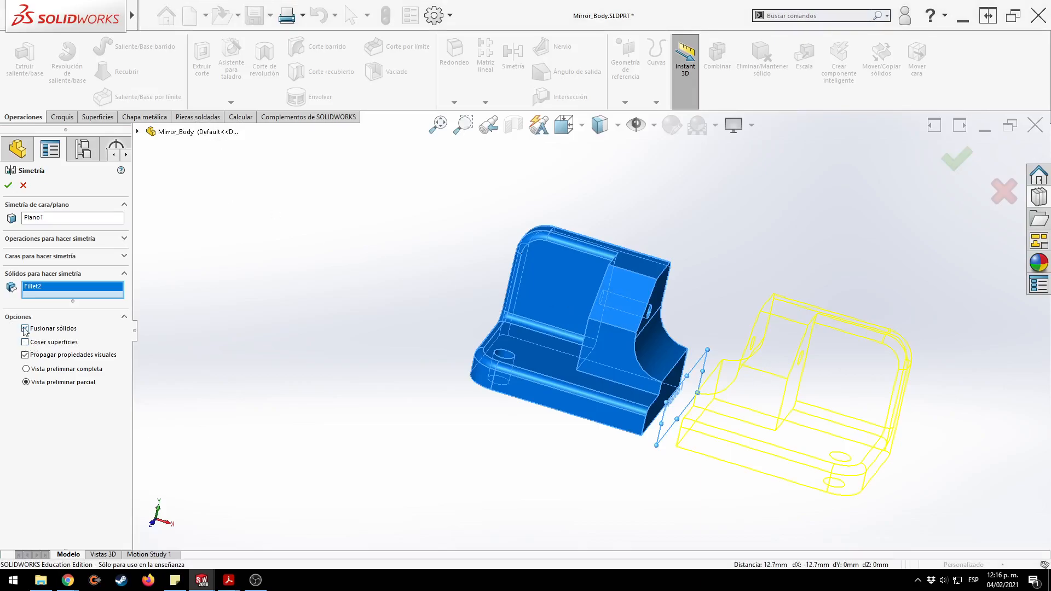
{"action": "left_click", "coordinate": [945, 164]}
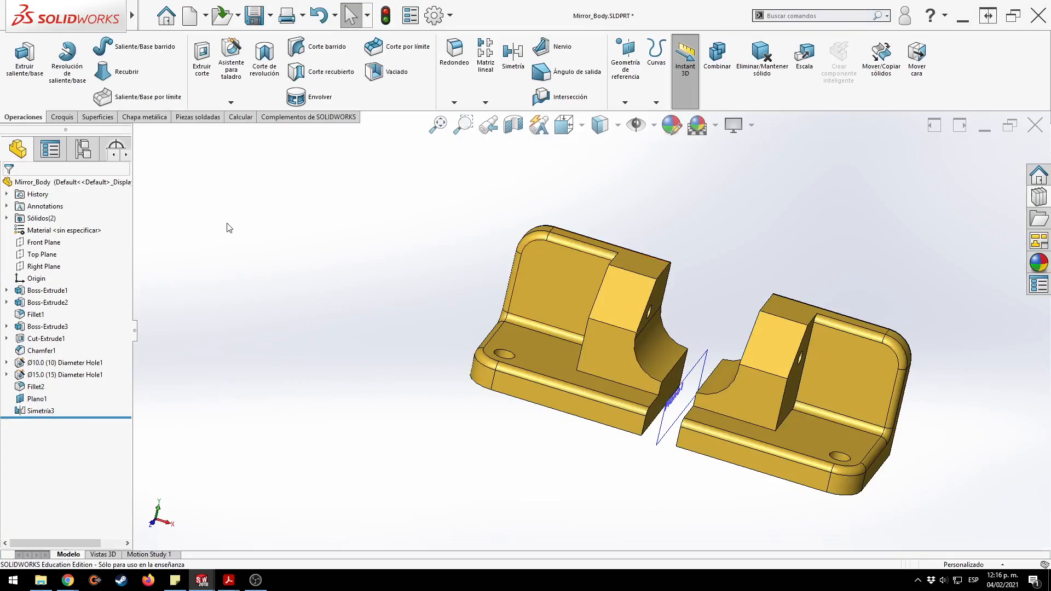
Expand the solid bodies folder and highlight the original and mirrored bodies to compare them.
{"action": "left_click", "coordinate": [7, 217]}
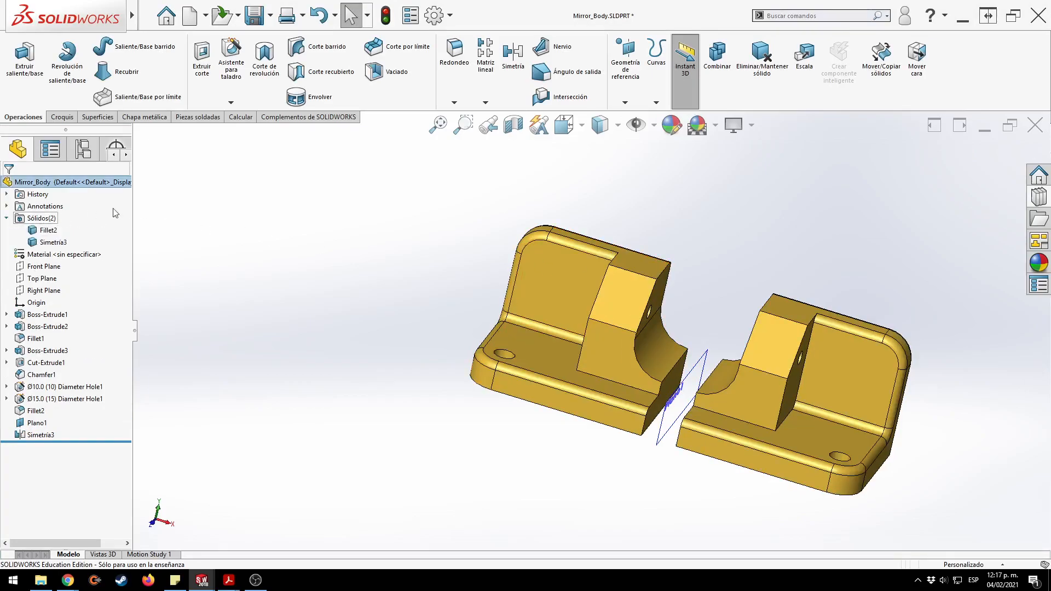
{"action": "left_click", "coordinate": [44, 231]}
{"action": "left_click", "coordinate": [48, 243]}
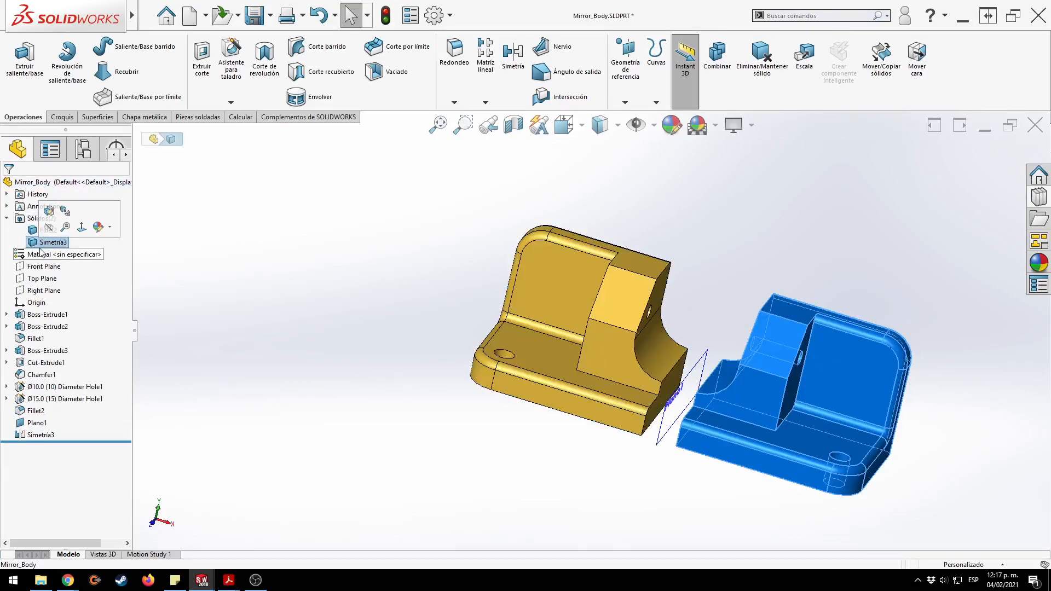
{"action": "left_click", "coordinate": [252, 268]}
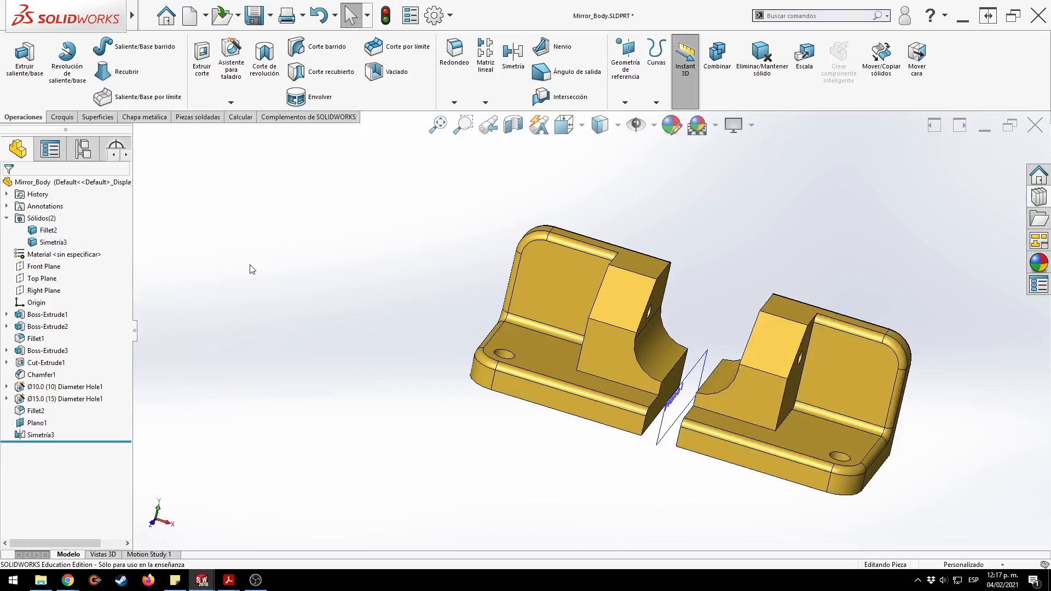
Edit the Simetría3 mirror so the flat end face of the original body serves as the symmetry plane.
{"action": "left_click", "coordinate": [35, 435]}
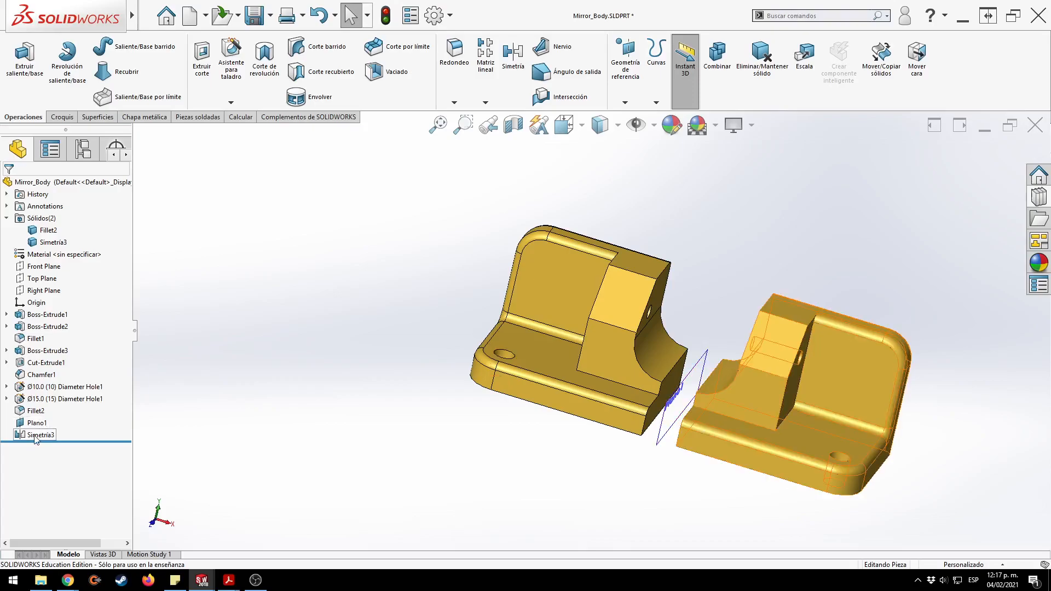
{"action": "left_click", "coordinate": [44, 403]}
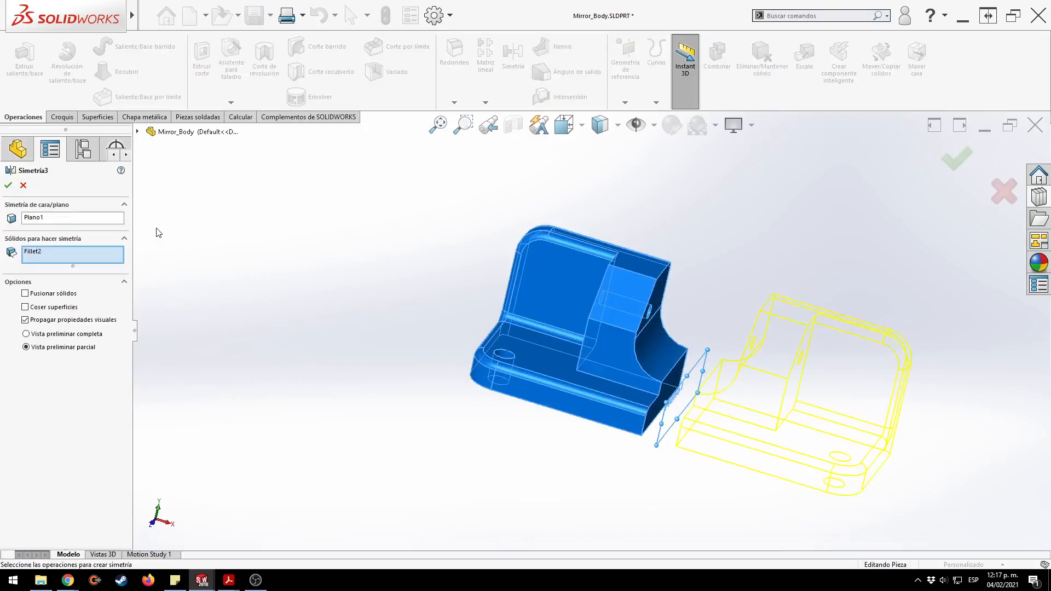
{"action": "left_click", "coordinate": [43, 219]}
{"action": "key", "text": "Delete"}
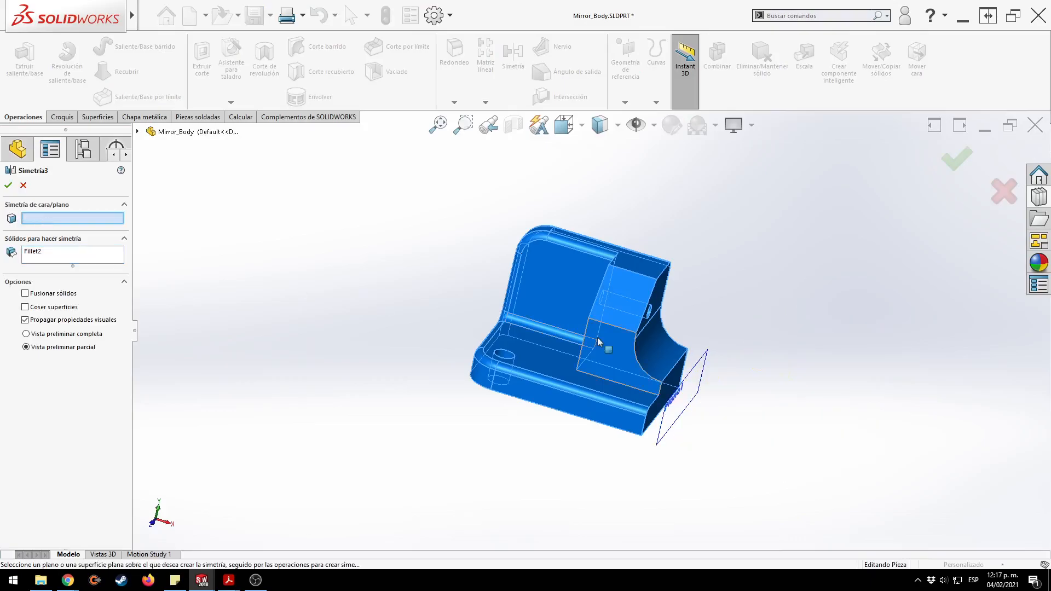
{"action": "middle_click_drag", "start_coordinate": [603, 347], "coordinate": [594, 349]}
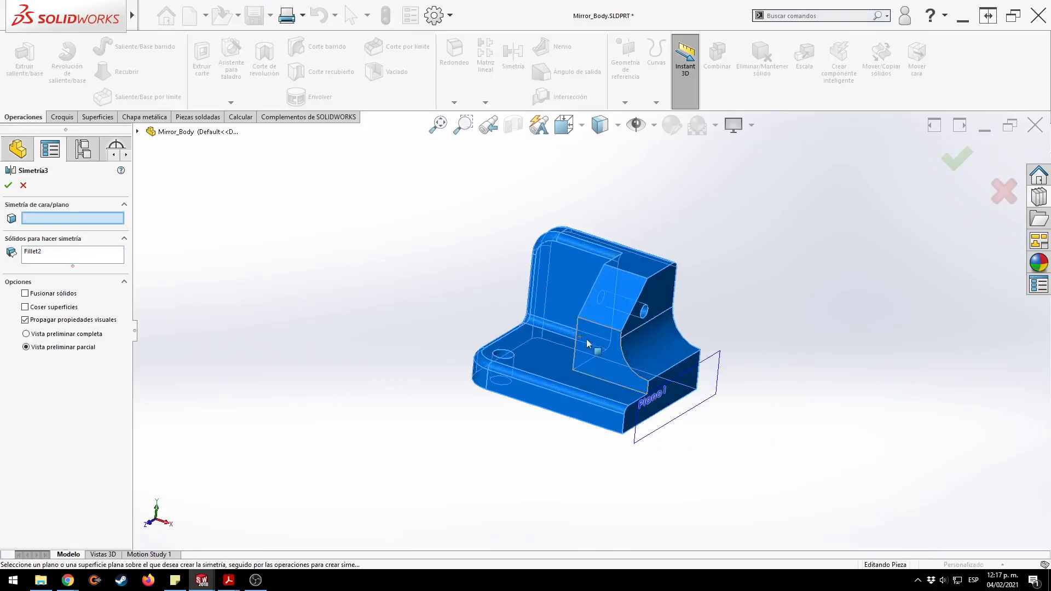
{"action": "left_click", "coordinate": [630, 424]}
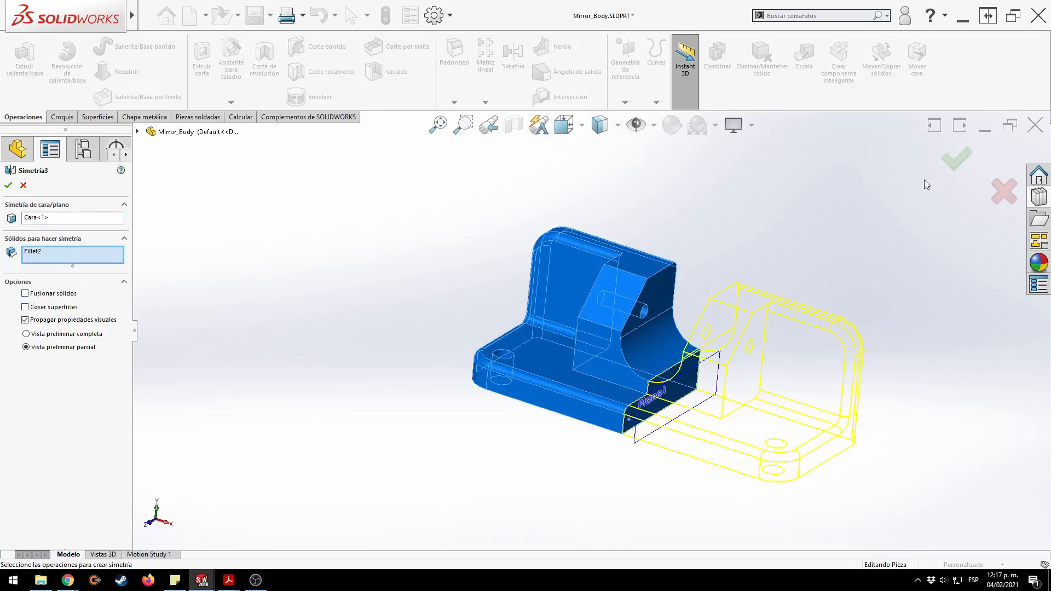
{"action": "left_click", "coordinate": [956, 159]}
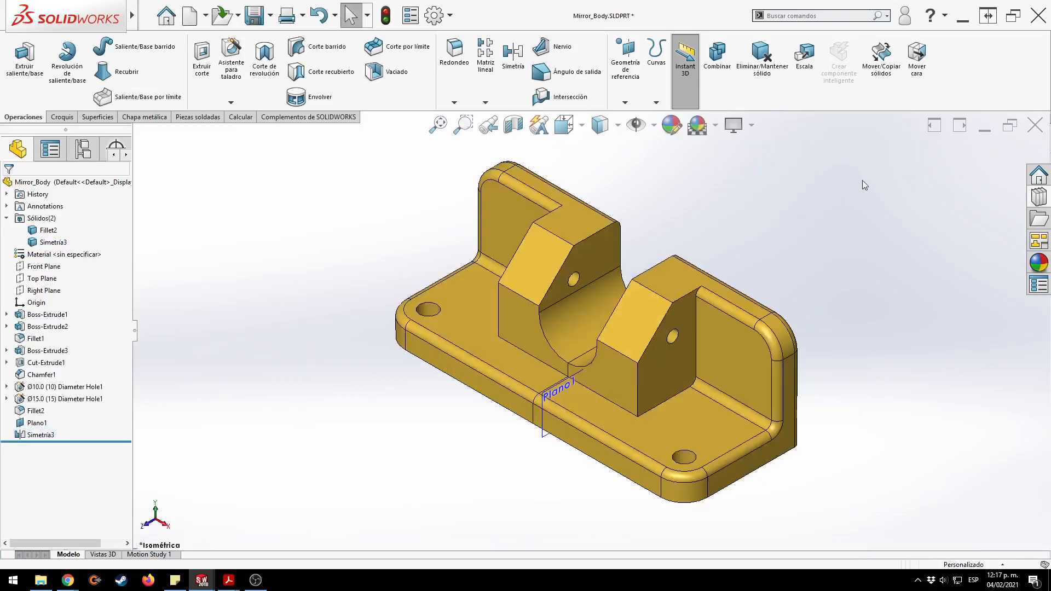
Hide the reference plane Plano1.
{"action": "middle_click_drag", "start_coordinate": [815, 194], "coordinate": [780, 211]}
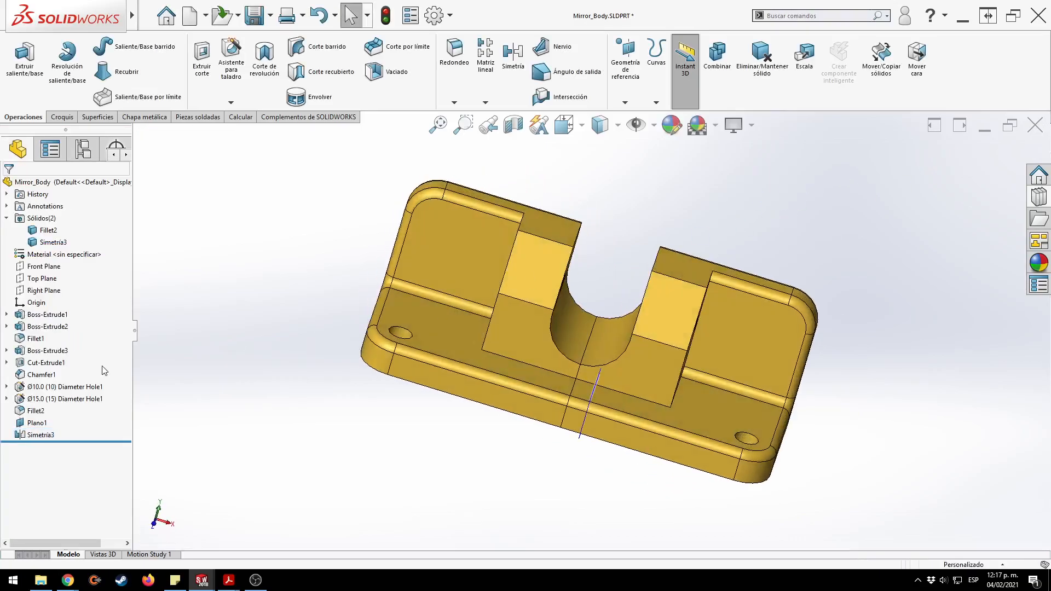
{"action": "left_click", "coordinate": [37, 422]}
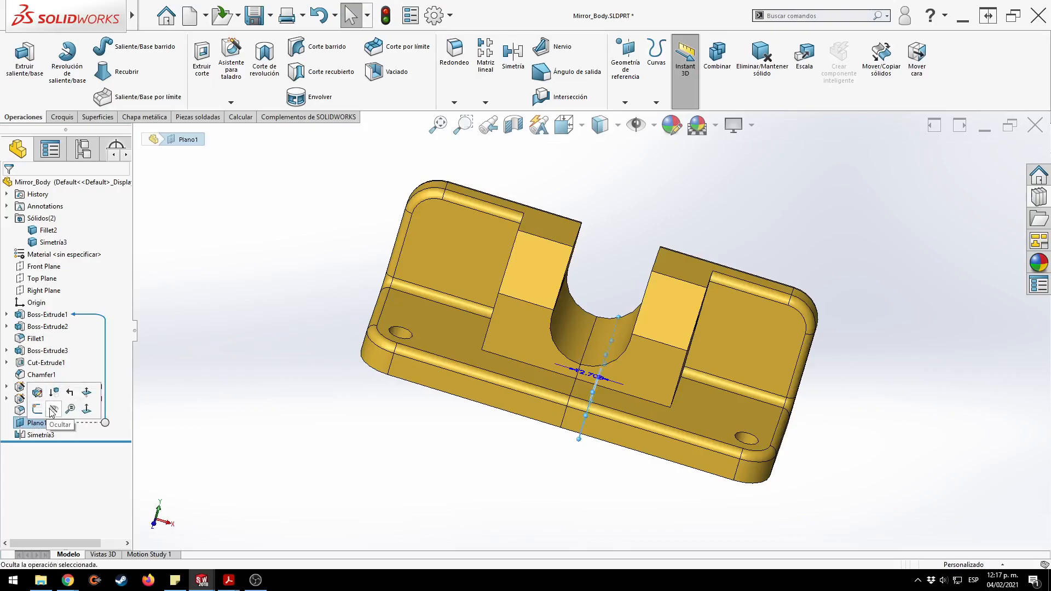
{"action": "left_click", "coordinate": [52, 410]}
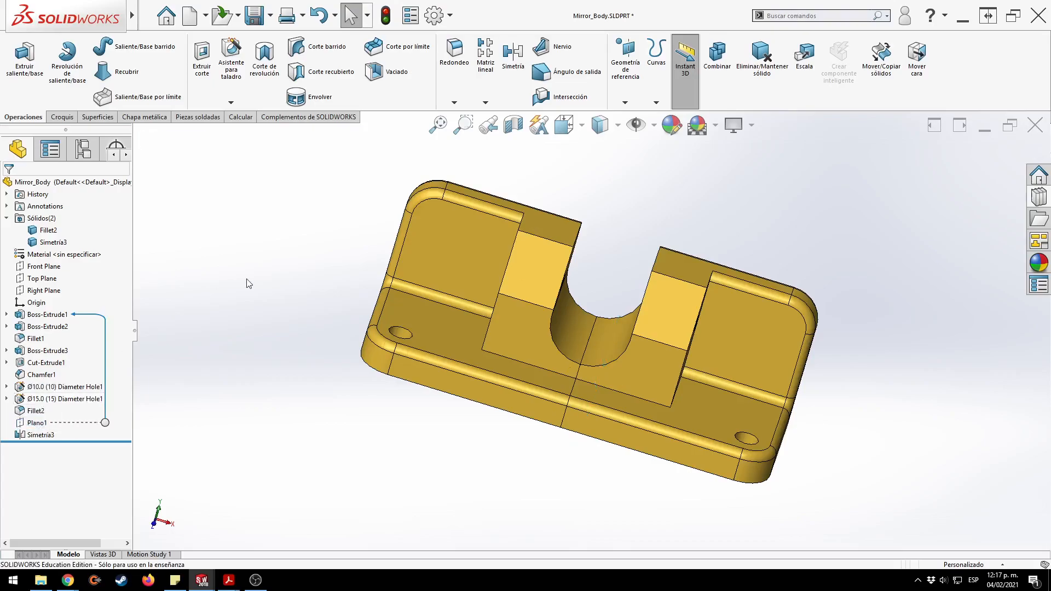
Check the two solid bodies and edit Simetría3 to merge them by enabling Fusionar sólidos.
{"action": "left_click", "coordinate": [38, 235]}
{"action": "left_click", "coordinate": [42, 244]}
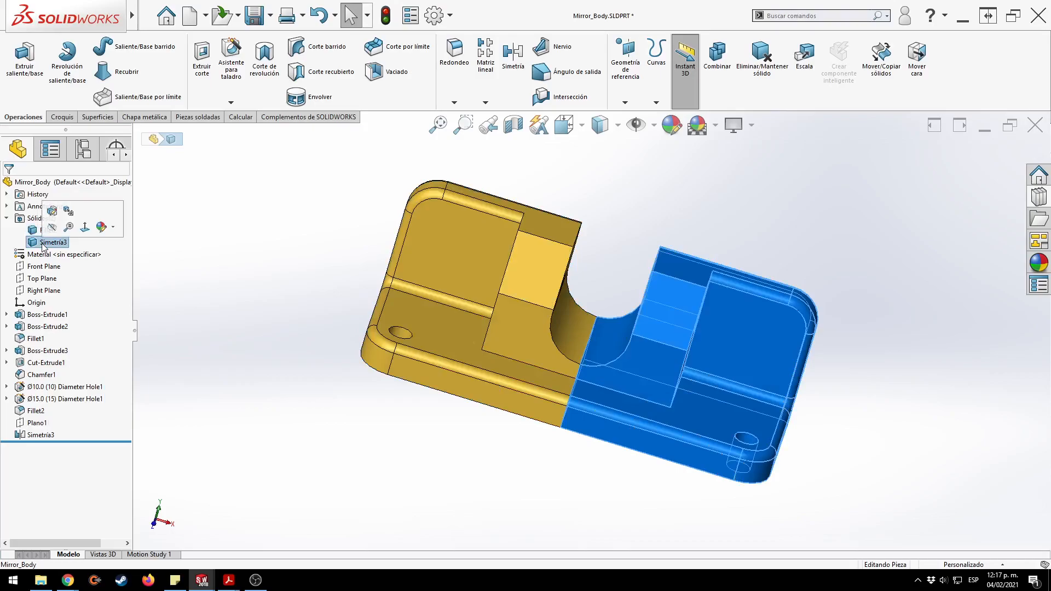
{"action": "left_click", "coordinate": [146, 403]}
{"action": "left_click", "coordinate": [51, 433]}
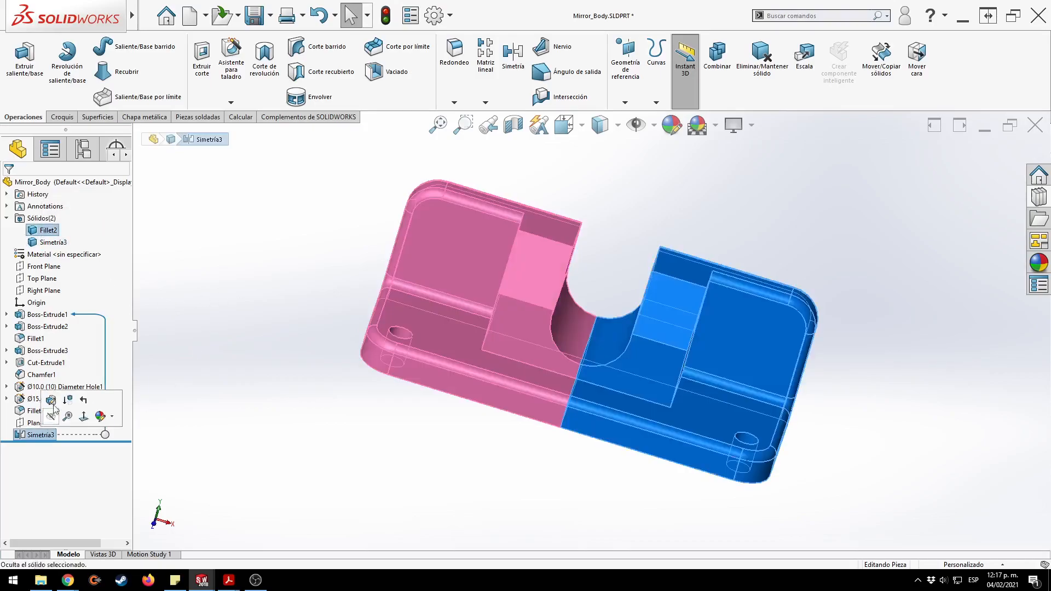
{"action": "left_click", "coordinate": [55, 403]}
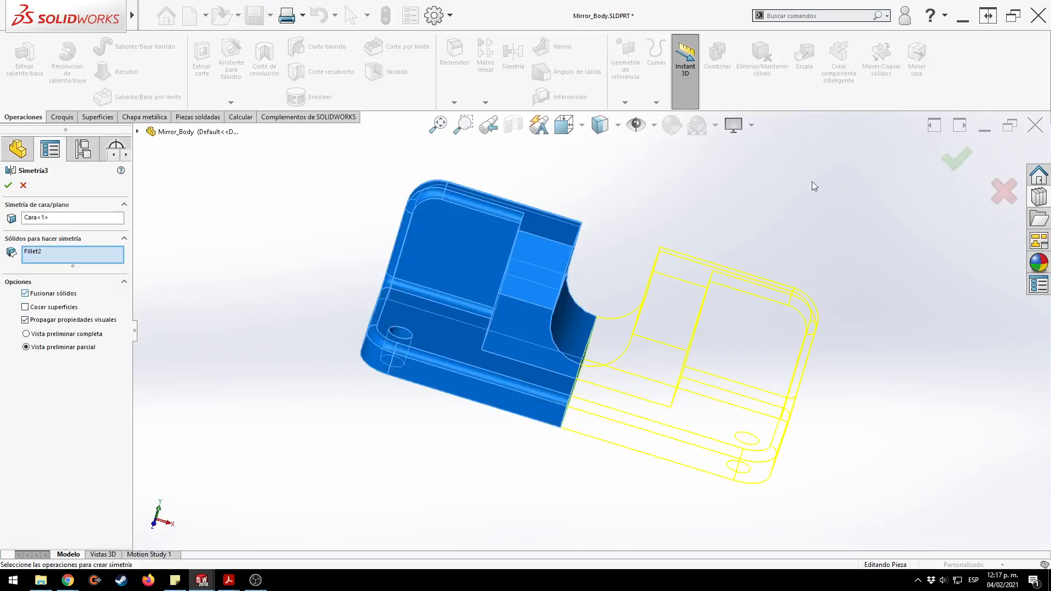
{"action": "left_click", "coordinate": [949, 164]}
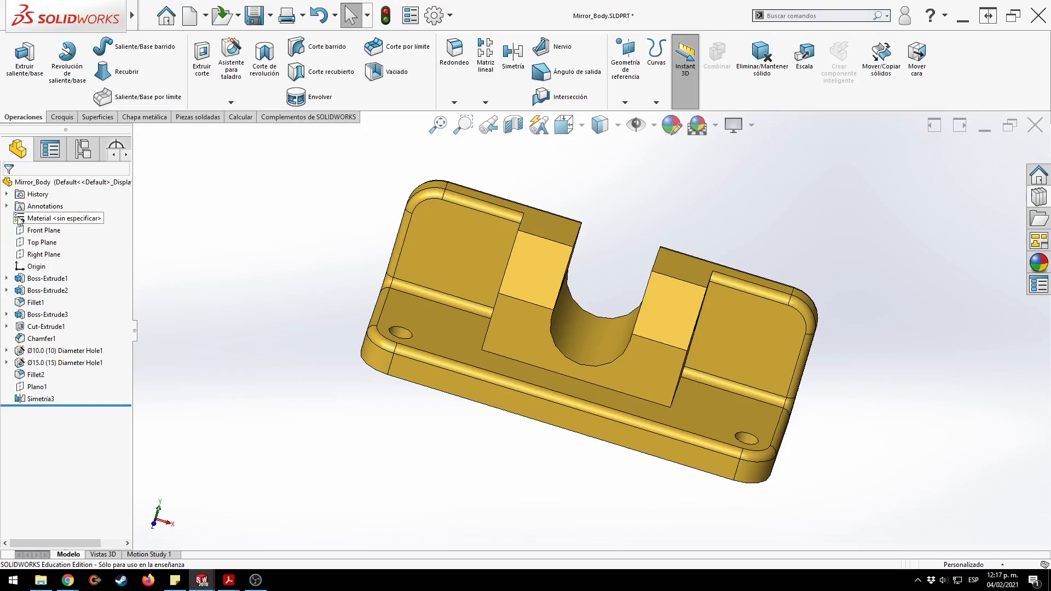
Close the Mirror_Body part without saving the changes.
{"action": "key", "text": "ctrl+7"}
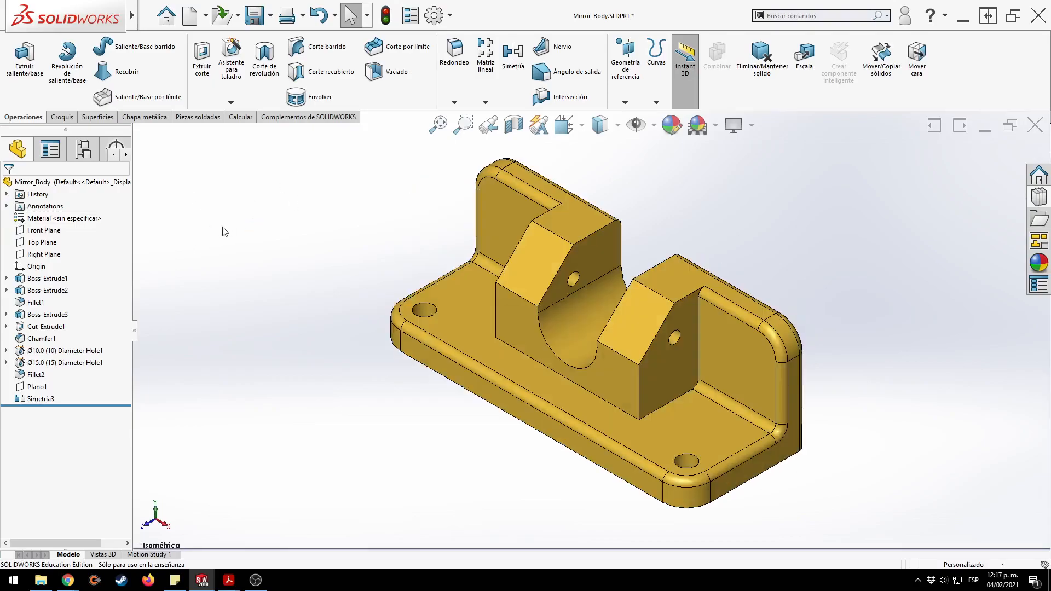
{"action": "left_click_drag", "start_coordinate": [137, 334], "coordinate": [211, 329]}
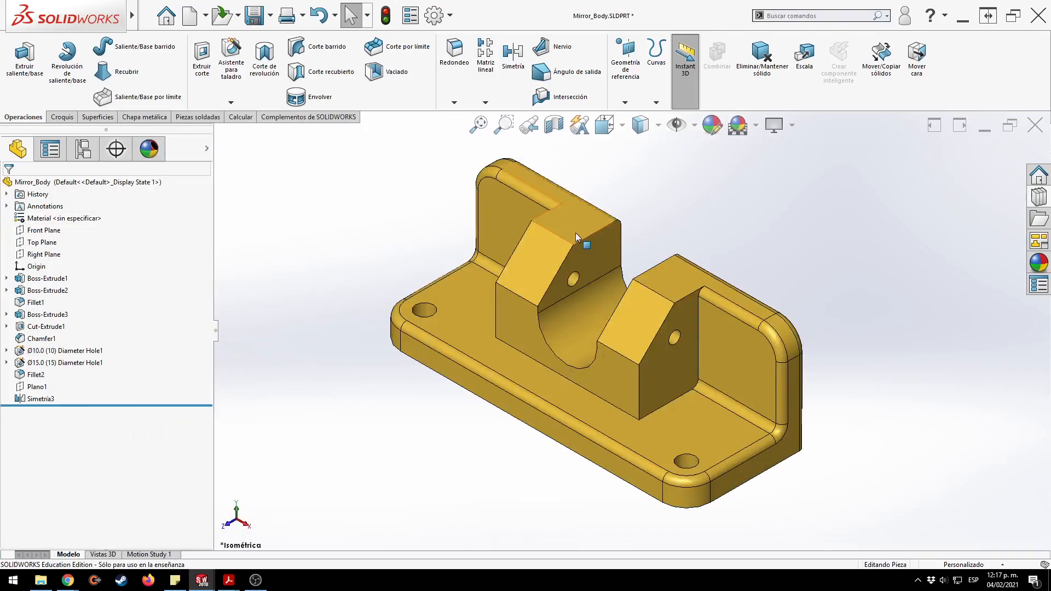
{"action": "key", "text": "f"}
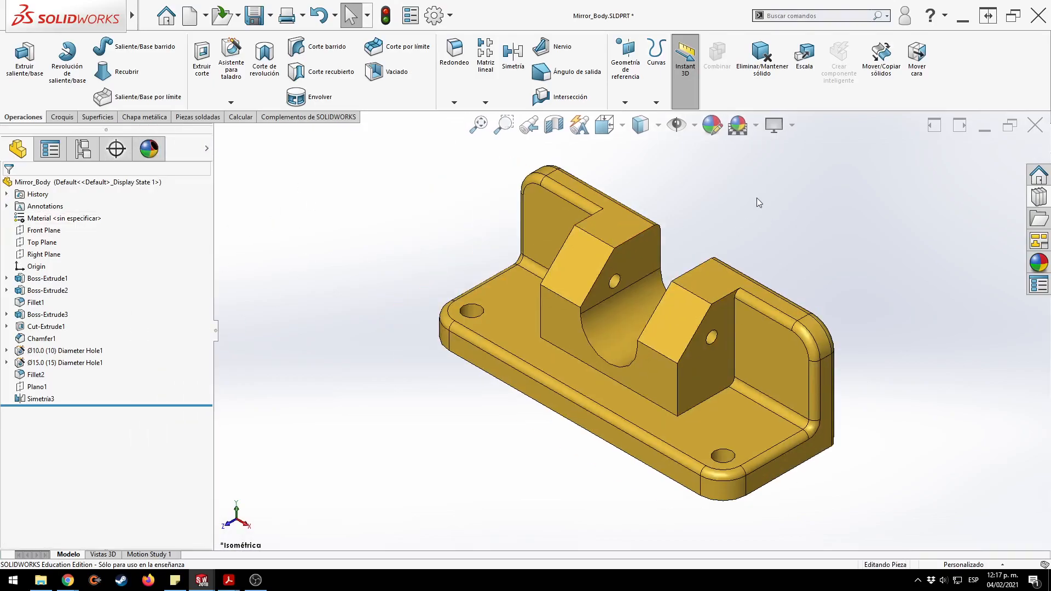
{"action": "left_click", "coordinate": [1035, 125]}
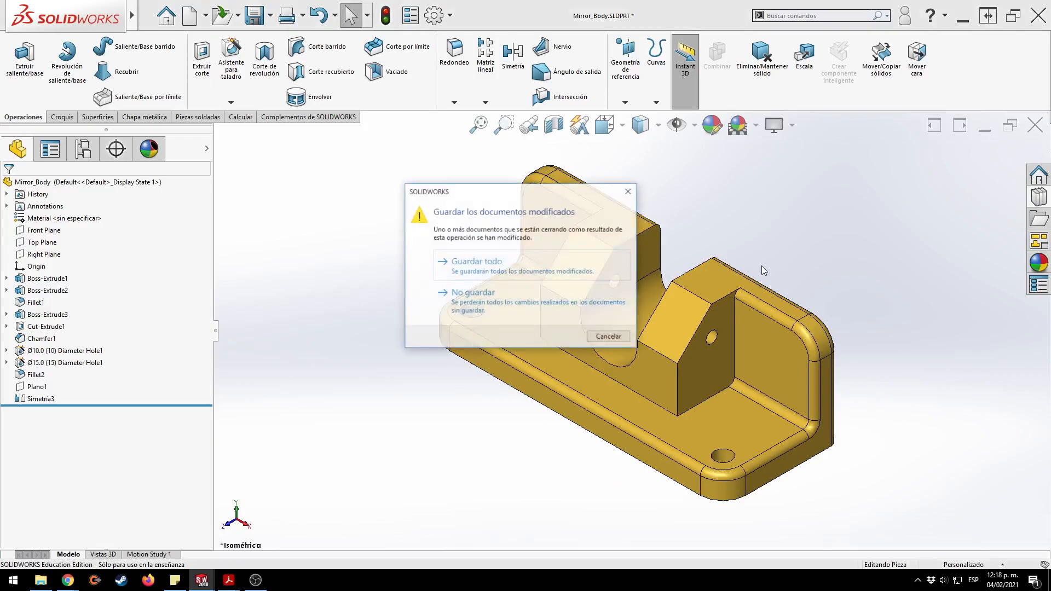
{"action": "left_click", "coordinate": [568, 293]}
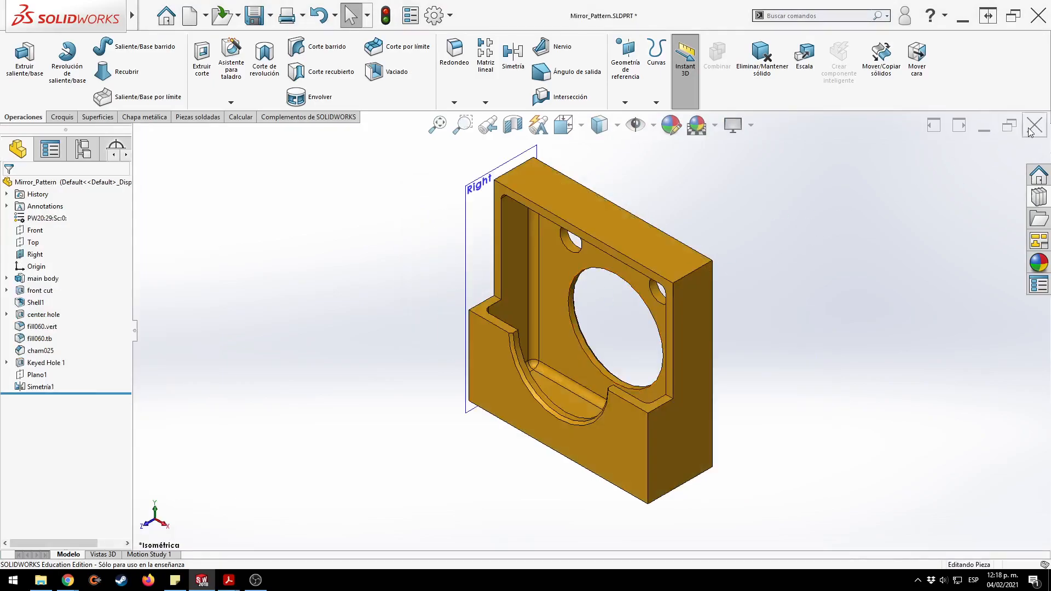
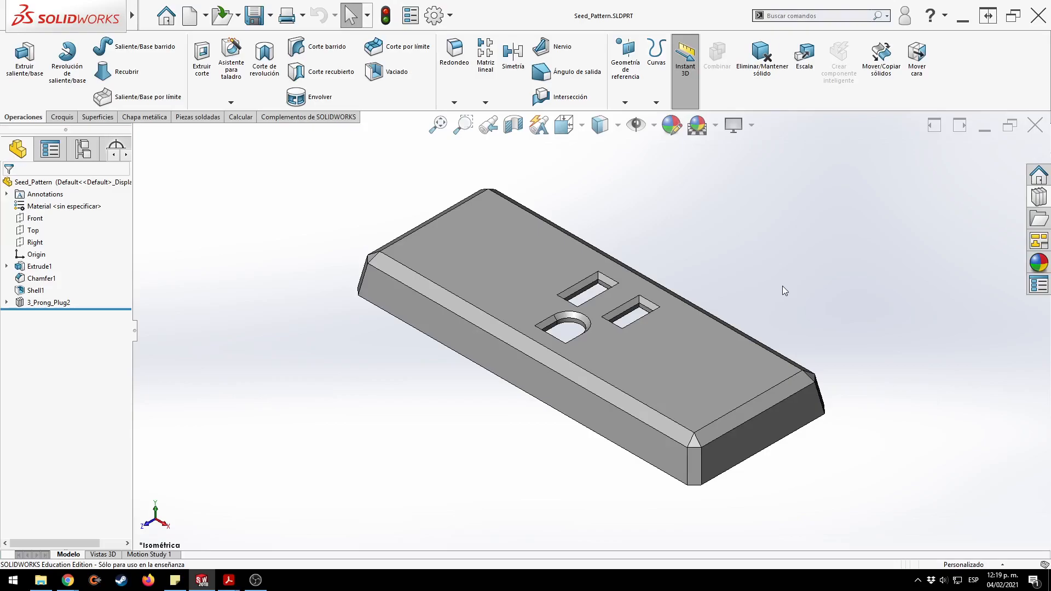
Consult the "solo matriz a repetir" slide in Adobe Acrobat Reader, return to SOLIDWORKS, and select the 3_Prong_Plug2 feature of Seed_Pattern.
{"action": "key", "text": "alt+Tab"}
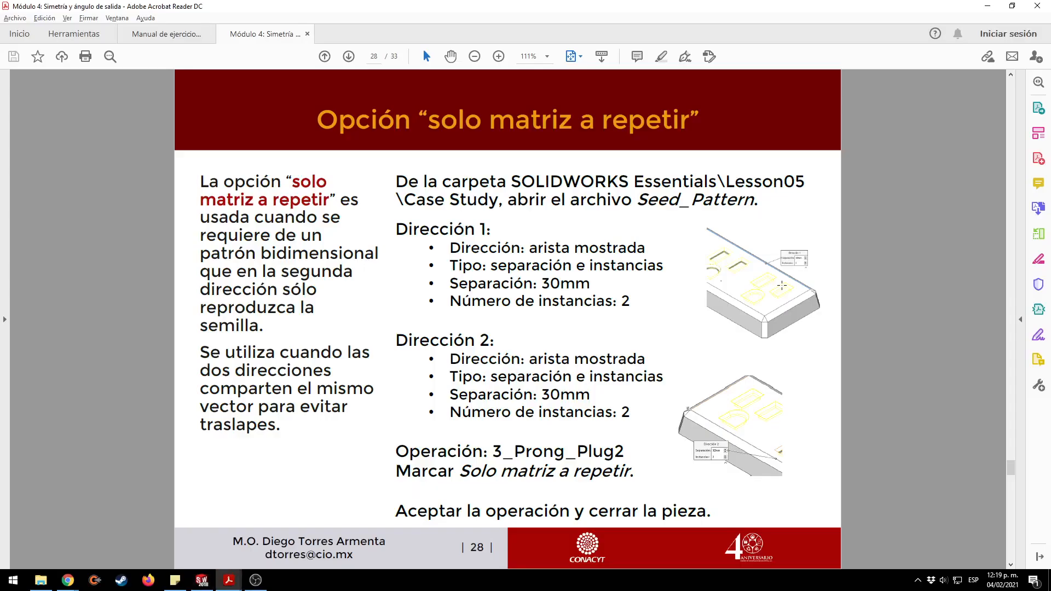
{"action": "key", "text": "alt+Tab"}
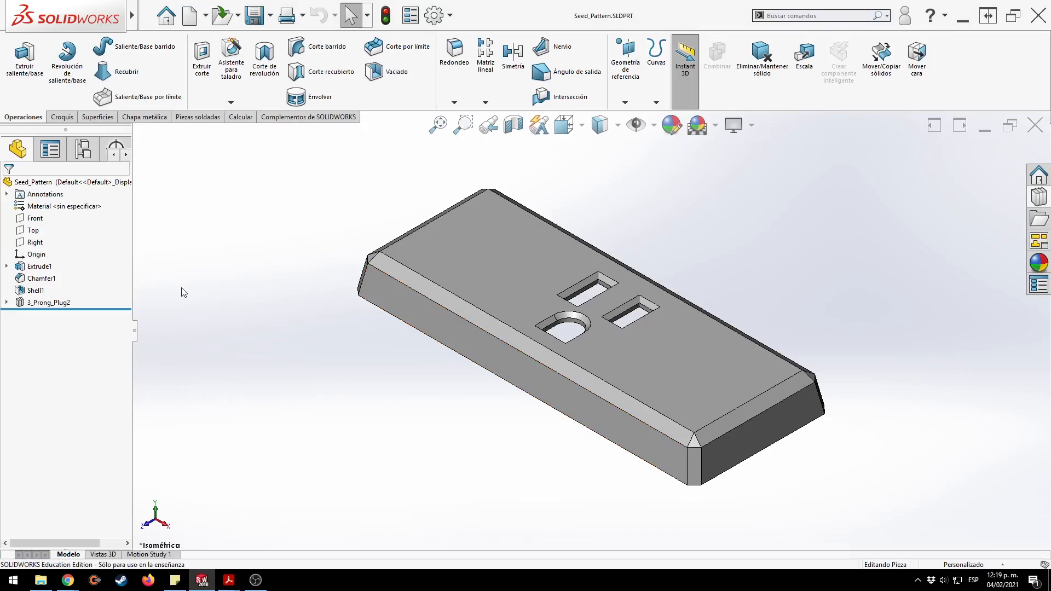
{"action": "left_click", "coordinate": [57, 305]}
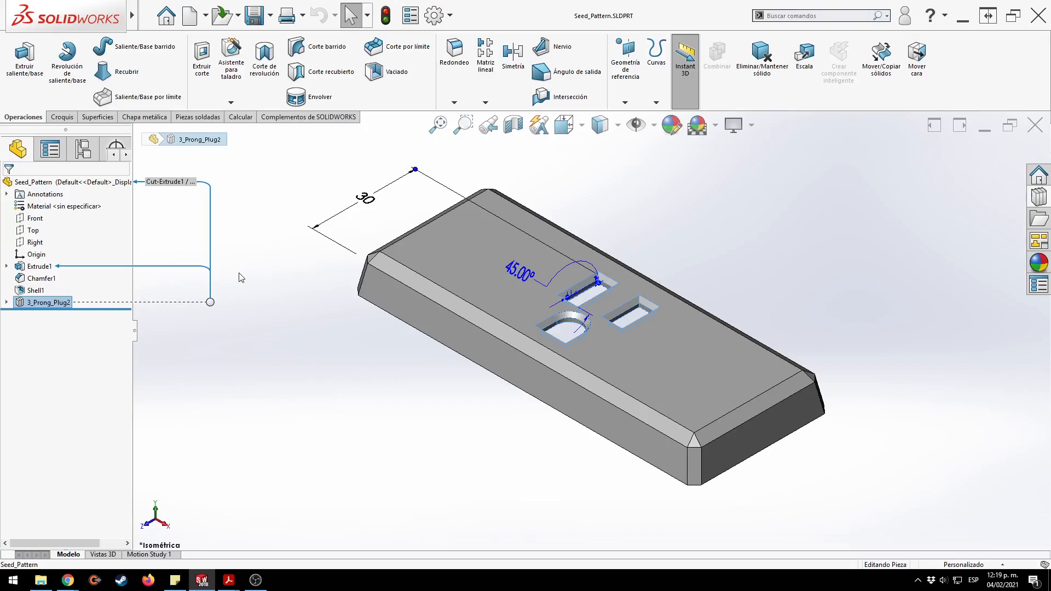
Browse the metric features of the design library, examining the hole patterns and keyways folders.
{"action": "left_click", "coordinate": [257, 245]}
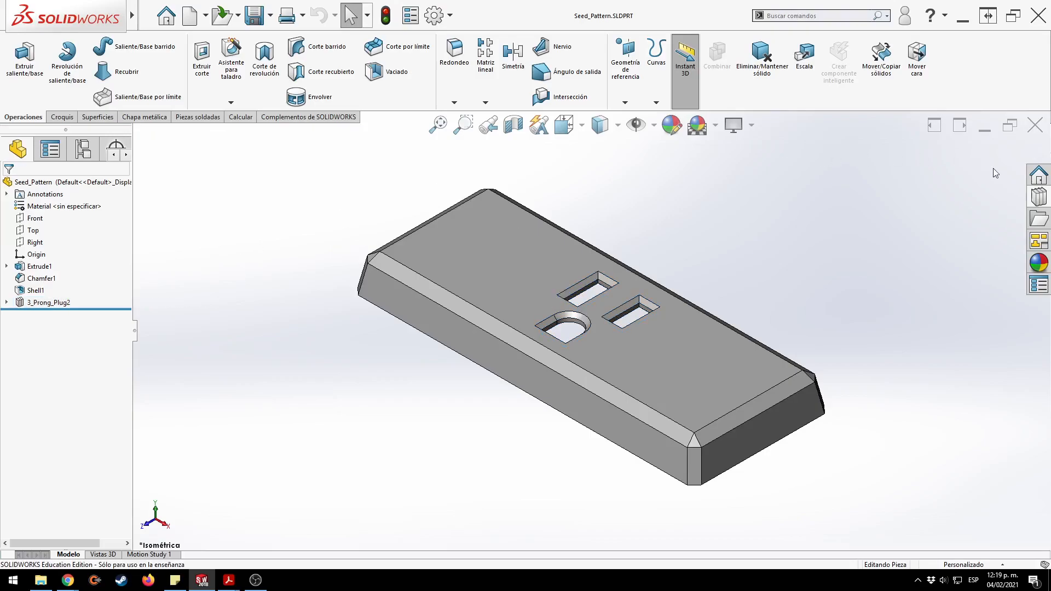
{"action": "left_click", "coordinate": [1038, 198]}
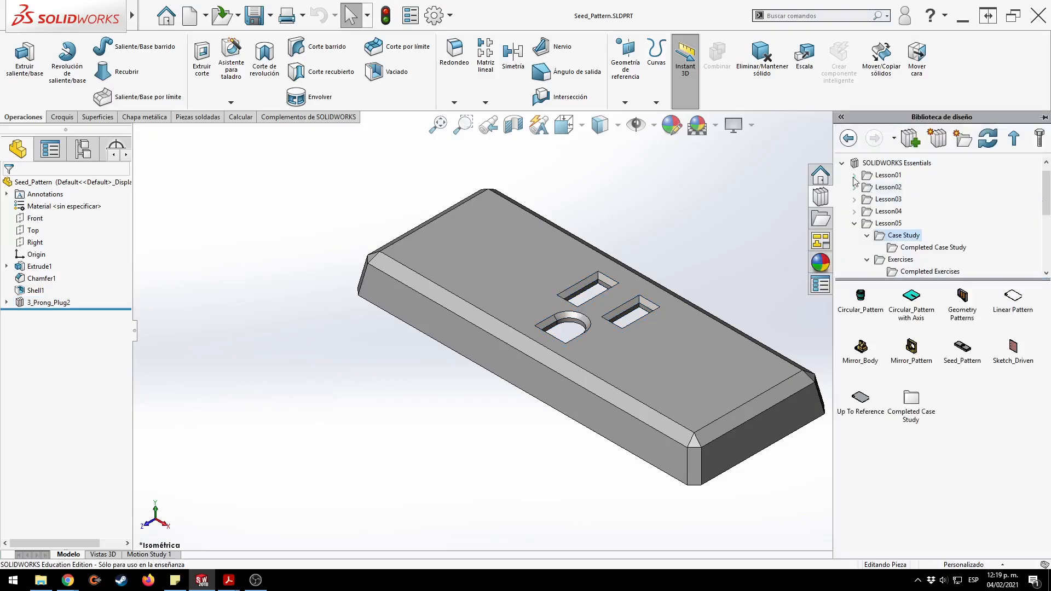
{"action": "left_click", "coordinate": [842, 163]}
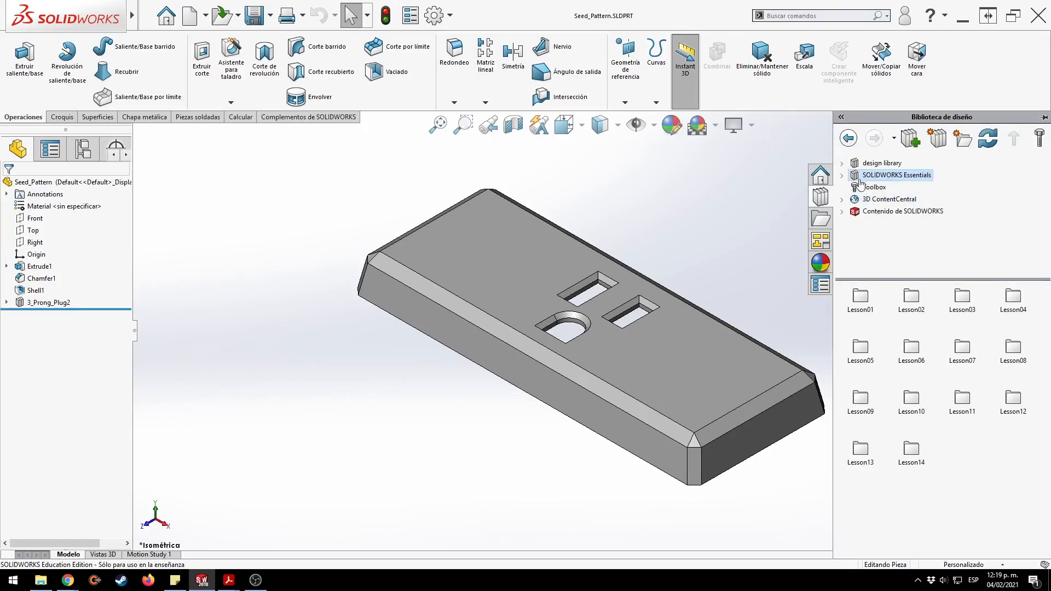
{"action": "left_click", "coordinate": [843, 164]}
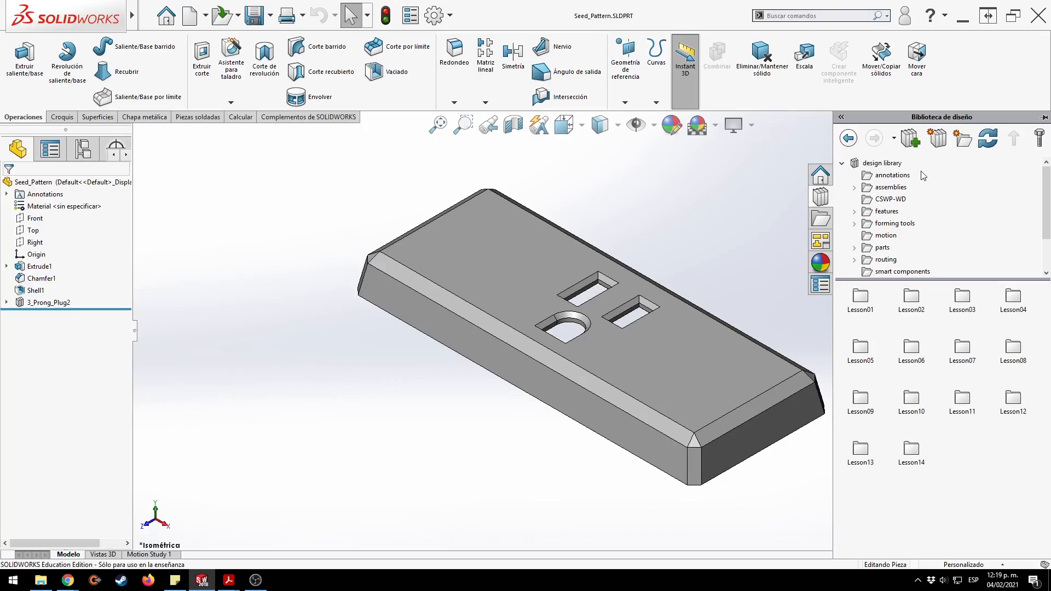
{"action": "left_click", "coordinate": [886, 213]}
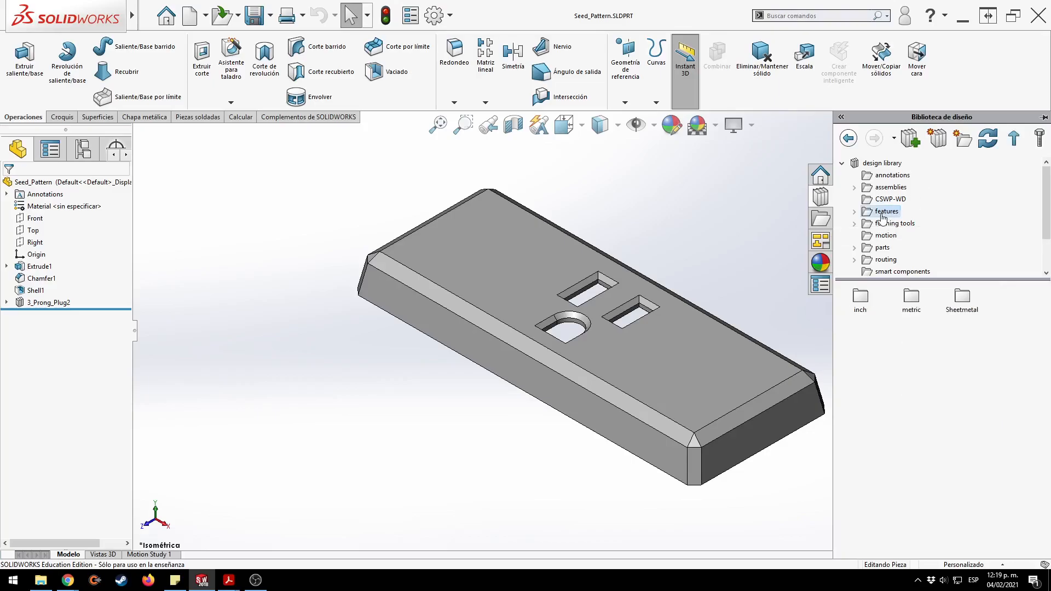
{"action": "double_click", "coordinate": [913, 303]}
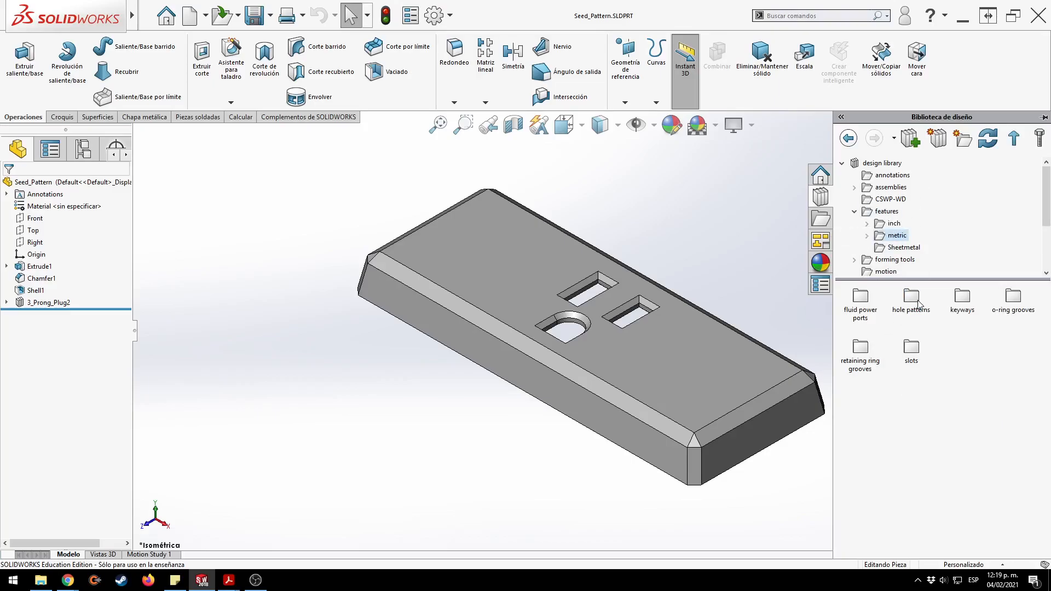
{"action": "double_click", "coordinate": [911, 300]}
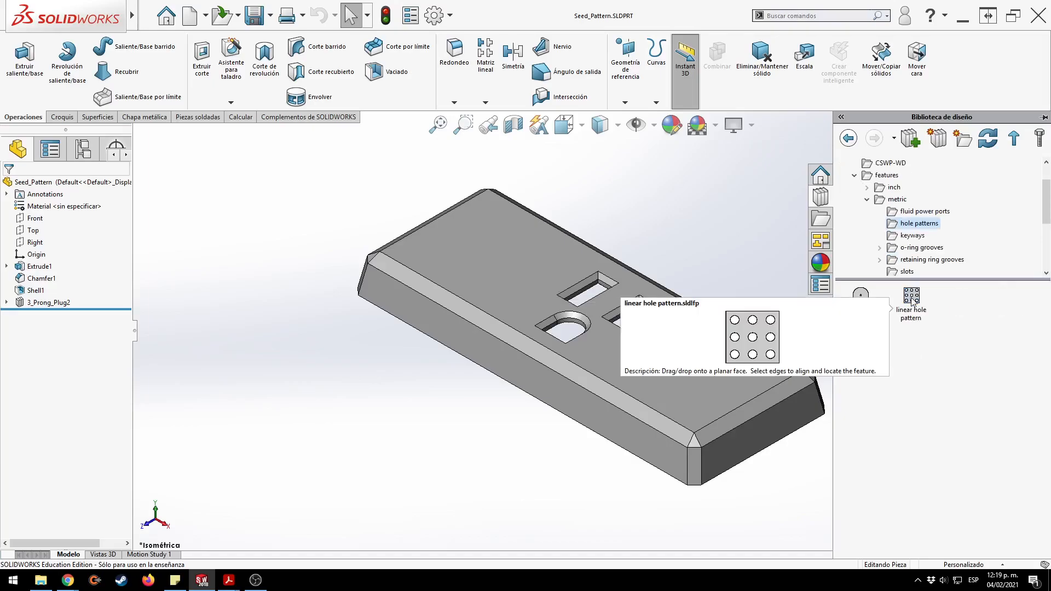
{"action": "left_click", "coordinate": [931, 213]}
{"action": "left_click", "coordinate": [928, 224]}
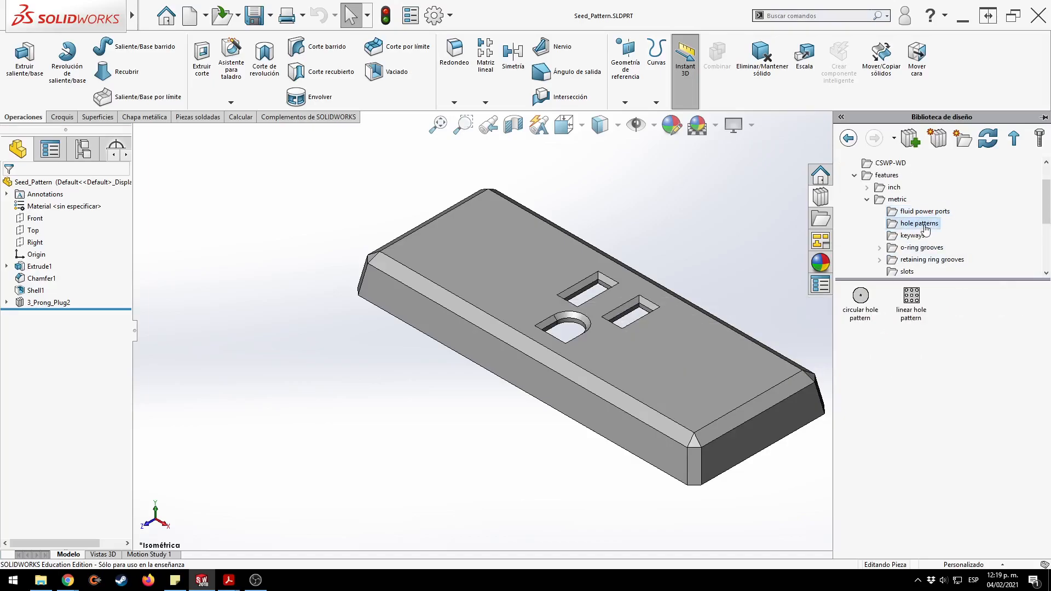
{"action": "left_click", "coordinate": [912, 238]}
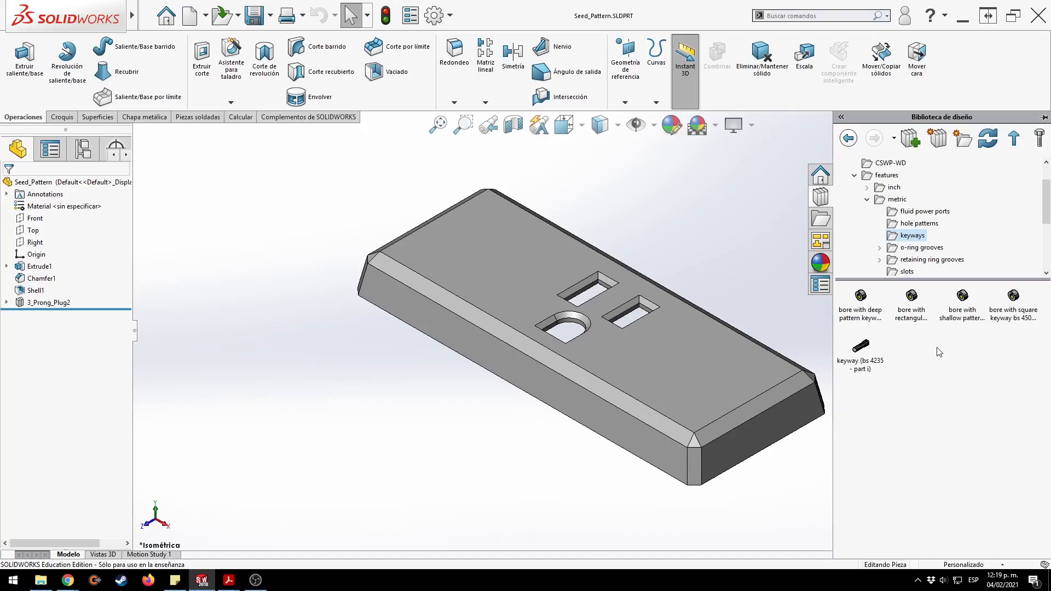
Insert the "bore with rectangular keyway" library feature on the plate's top face using the 8 X 3.3 Ø24 configuration.
{"action": "mouse_move", "coordinate": [920, 308]}
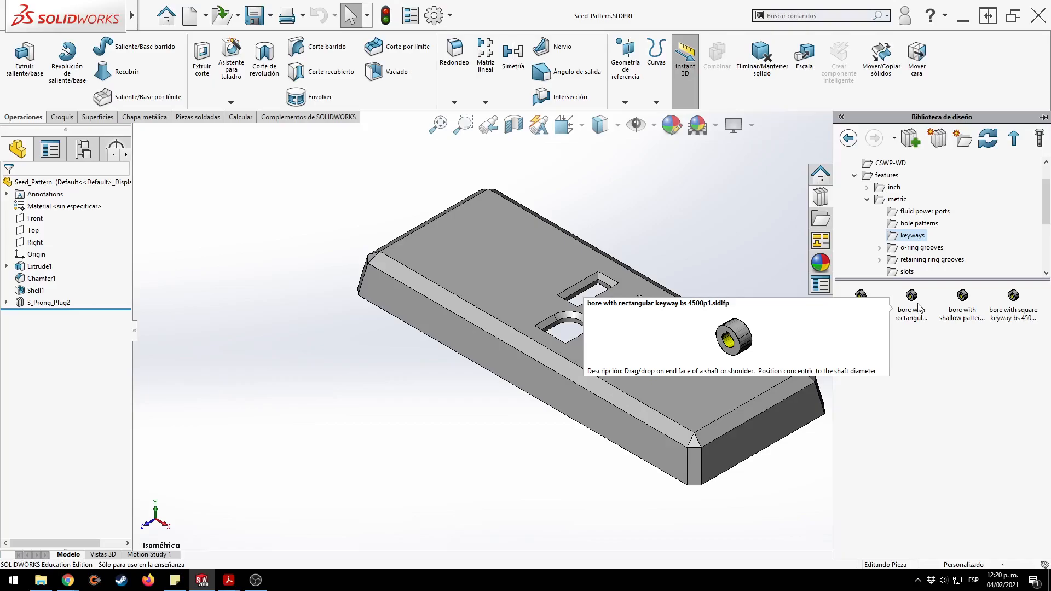
{"action": "left_click_drag", "start_coordinate": [917, 308], "coordinate": [678, 366]}
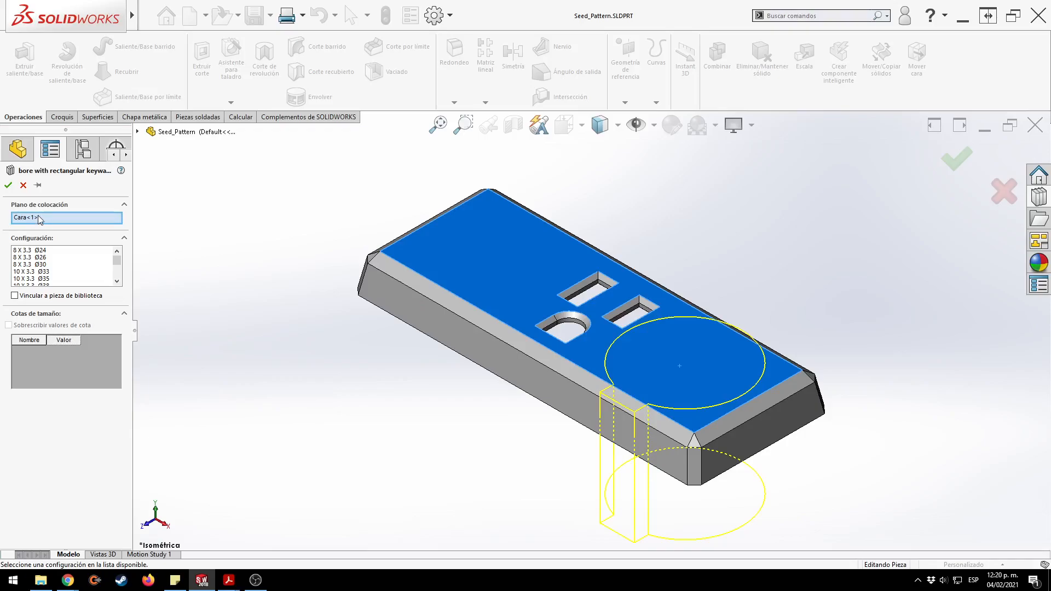
{"action": "left_click", "coordinate": [32, 252]}
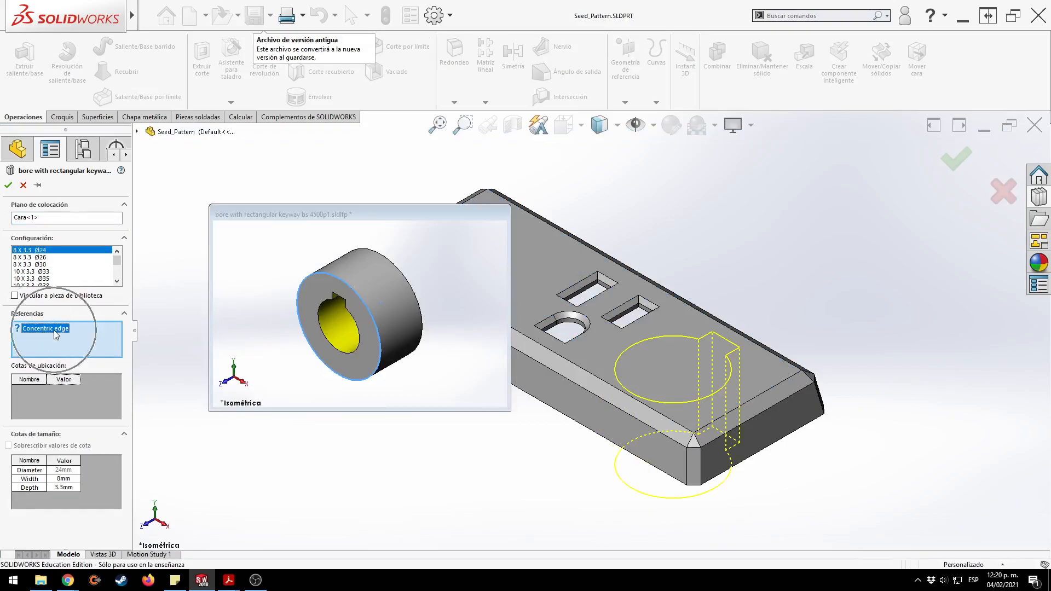
{"action": "left_click", "coordinate": [8, 185]}
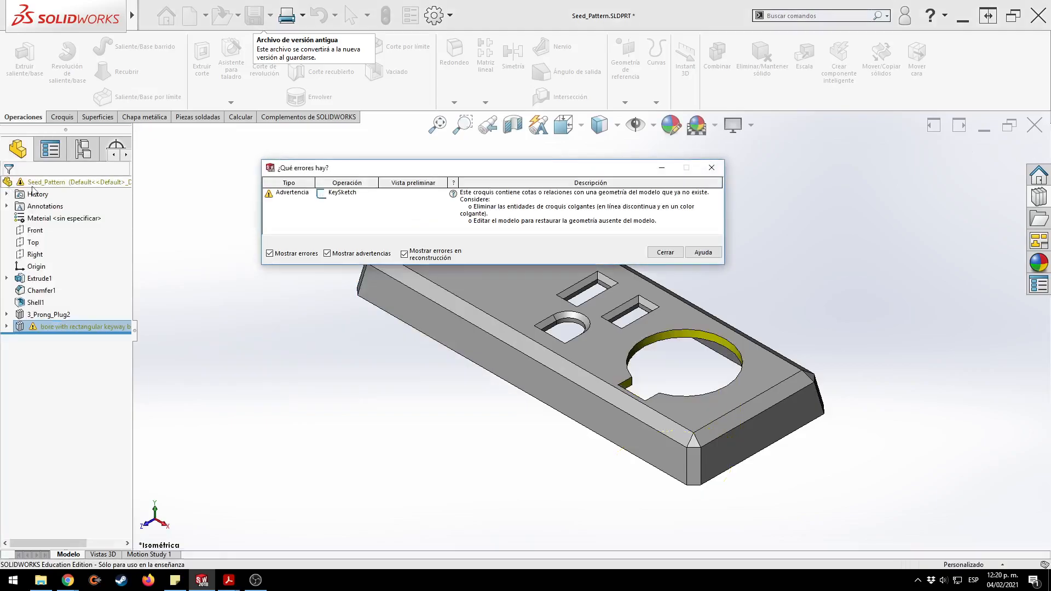
{"action": "left_click", "coordinate": [665, 252]}
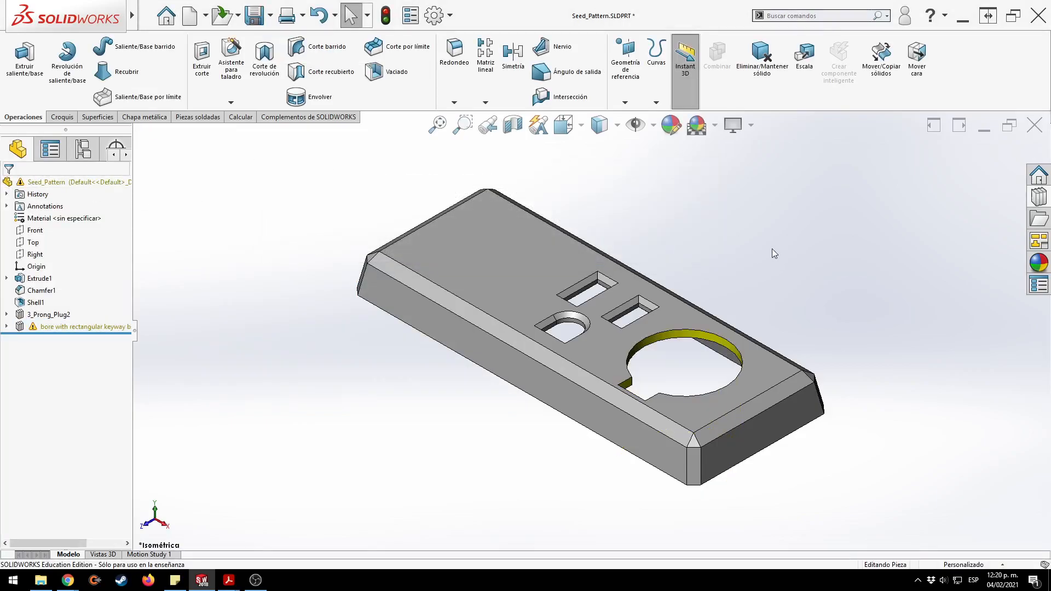
{"action": "middle_click_drag", "start_coordinate": [713, 254], "coordinate": [723, 364]}
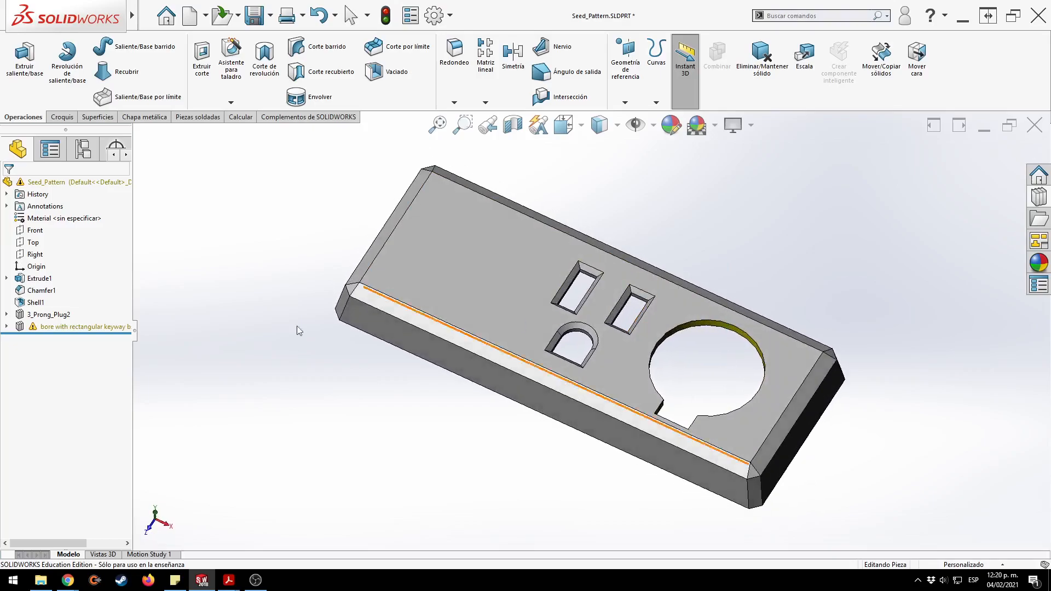
Examine the operations contained in 3_Prong_Plug2 and in the bore with rectangular keyway feature, including its Keyway cut and KeySketch.
{"action": "left_click", "coordinate": [7, 314]}
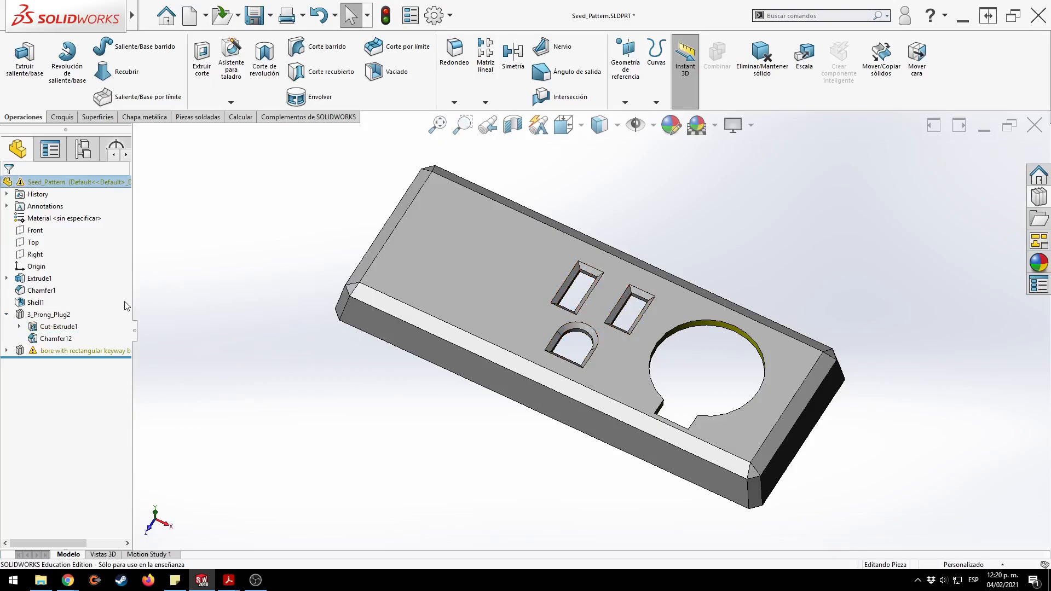
{"action": "left_click", "coordinate": [59, 327]}
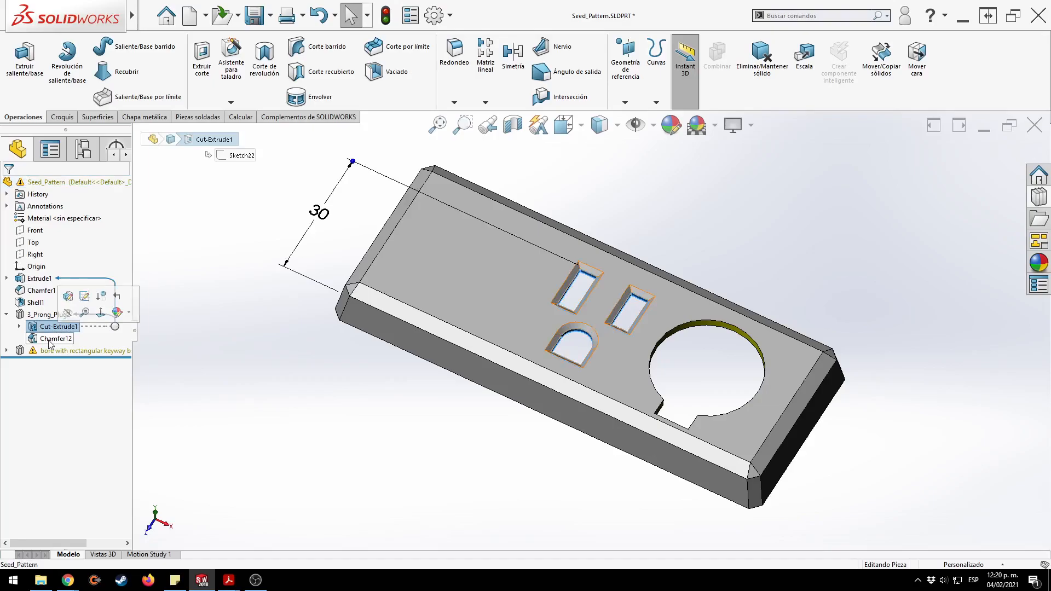
{"action": "left_click", "coordinate": [54, 339]}
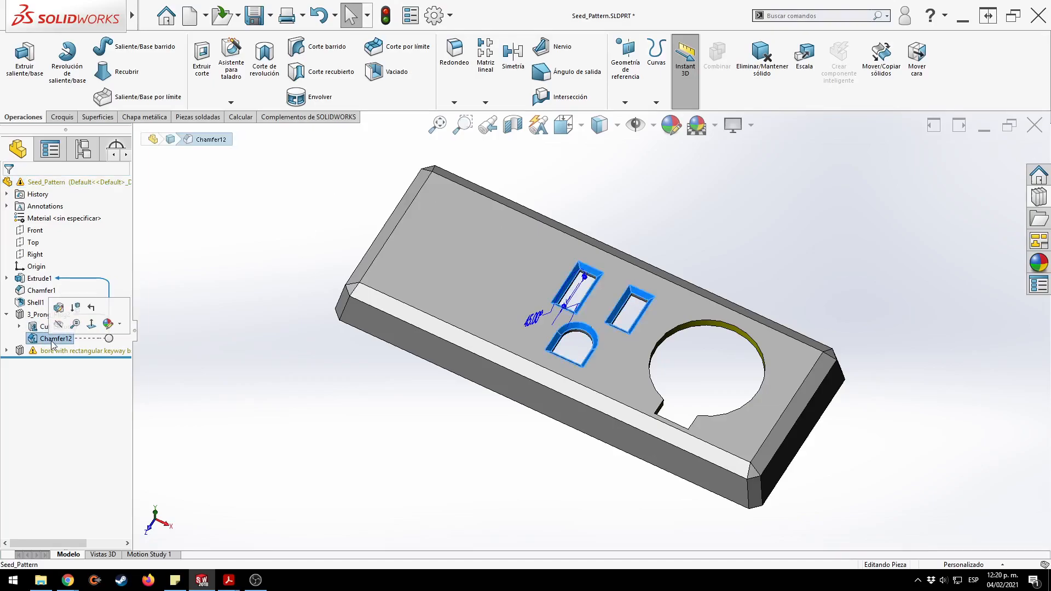
{"action": "left_click", "coordinate": [6, 350]}
{"action": "left_click", "coordinate": [62, 363]}
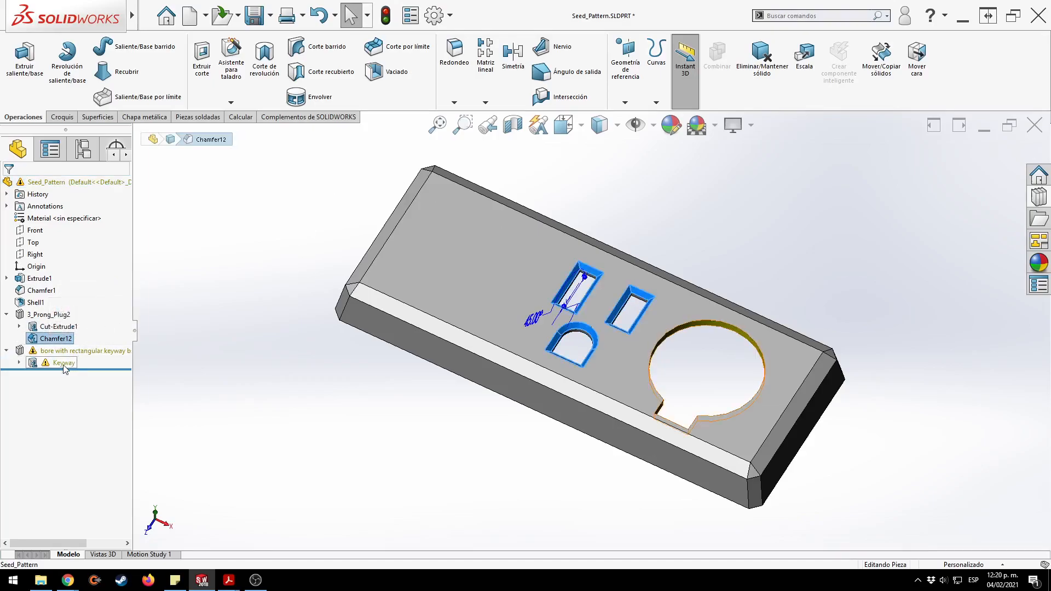
{"action": "left_click", "coordinate": [20, 363]}
{"action": "left_click", "coordinate": [80, 375]}
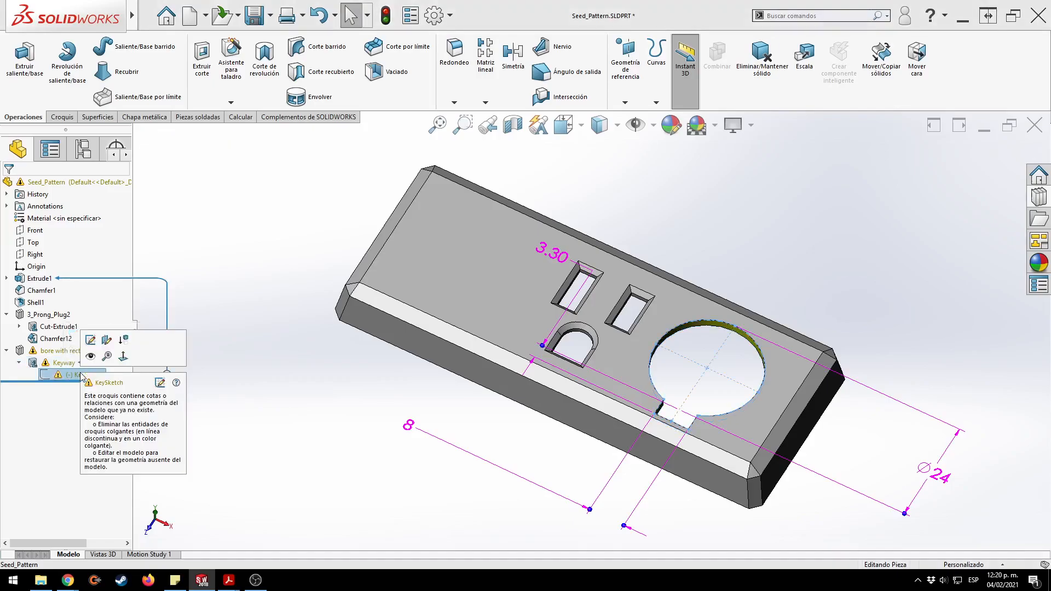
{"action": "left_click", "coordinate": [163, 314]}
{"action": "left_click", "coordinate": [70, 353]}
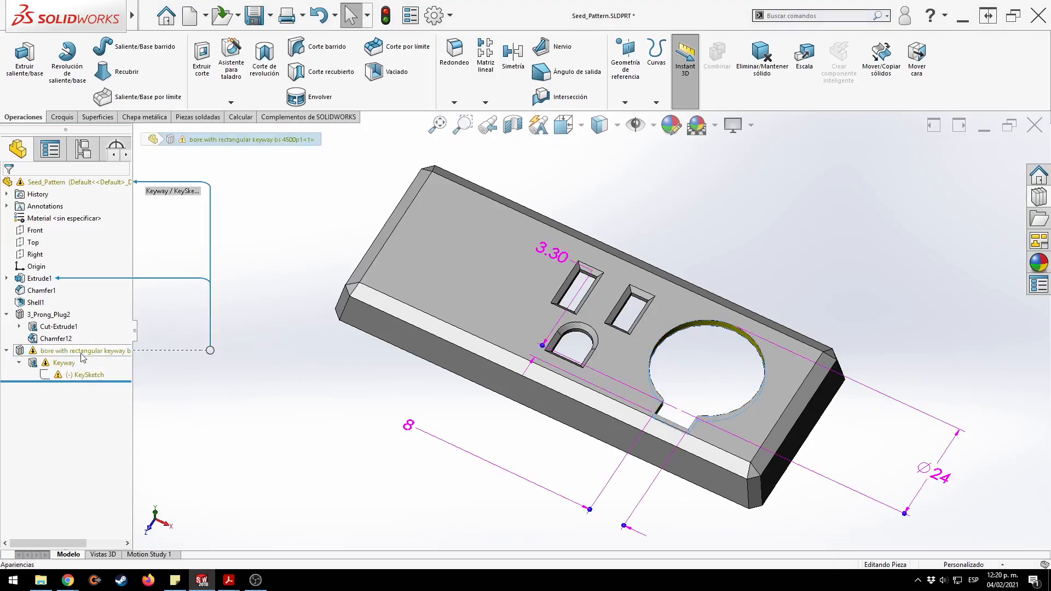
{"action": "key", "text": "F2"}
{"action": "left_click", "coordinate": [214, 307]}
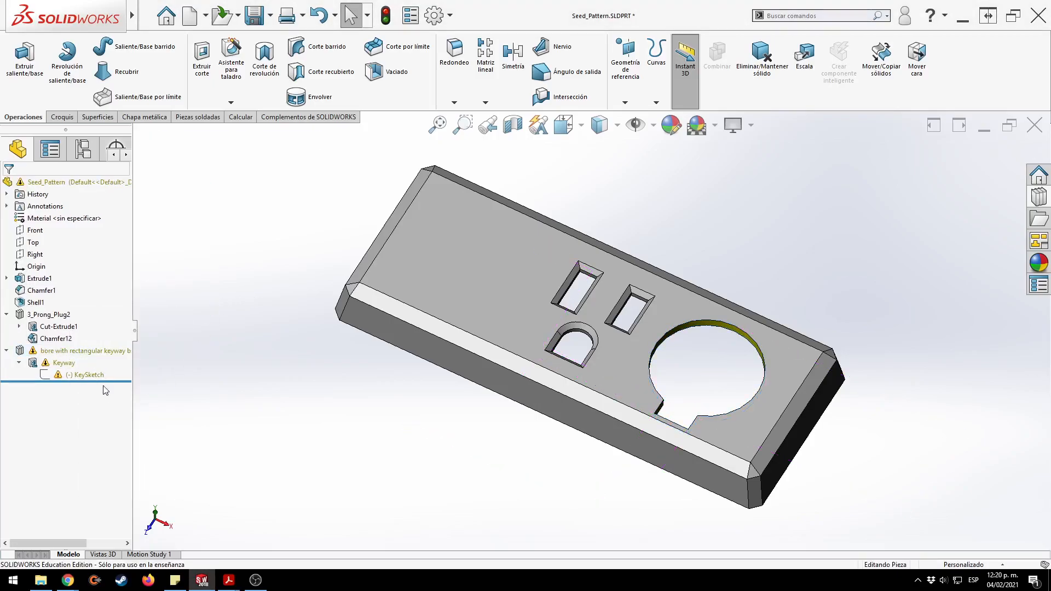
Delete the bore with rectangular keyway feature together with its dependent Keyway cut and KeySketch.
{"action": "left_click", "coordinate": [91, 351]}
{"action": "key", "text": "Delete"}
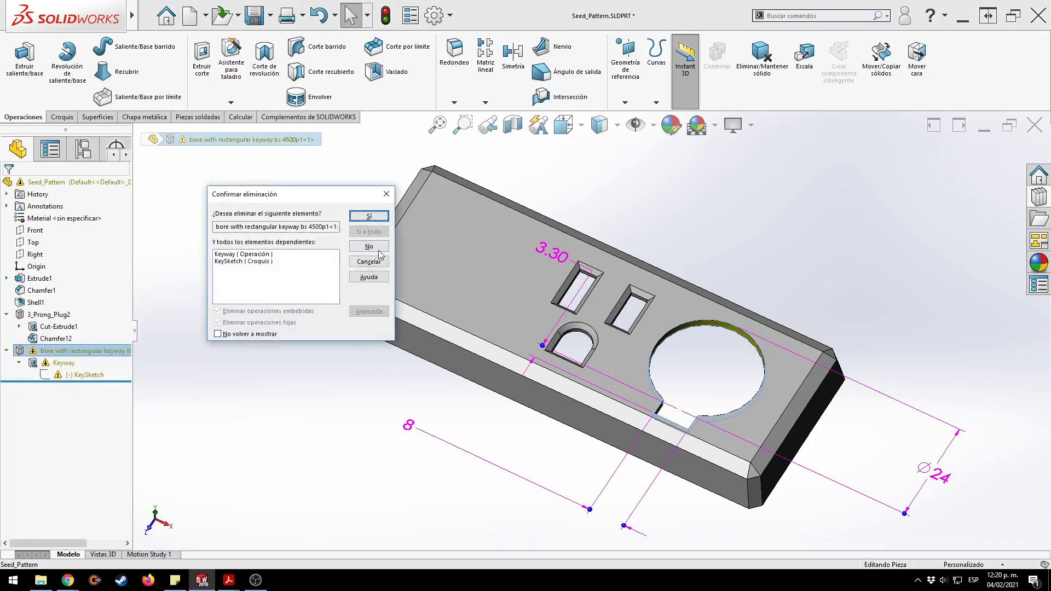
{"action": "left_click", "coordinate": [370, 217]}
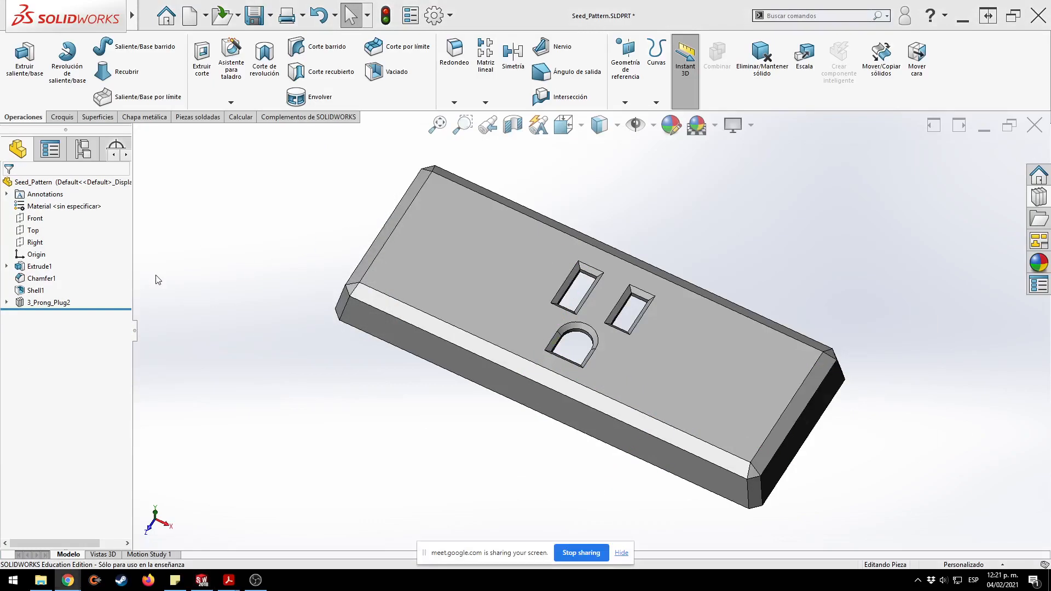
{"action": "left_click", "coordinate": [622, 553]}
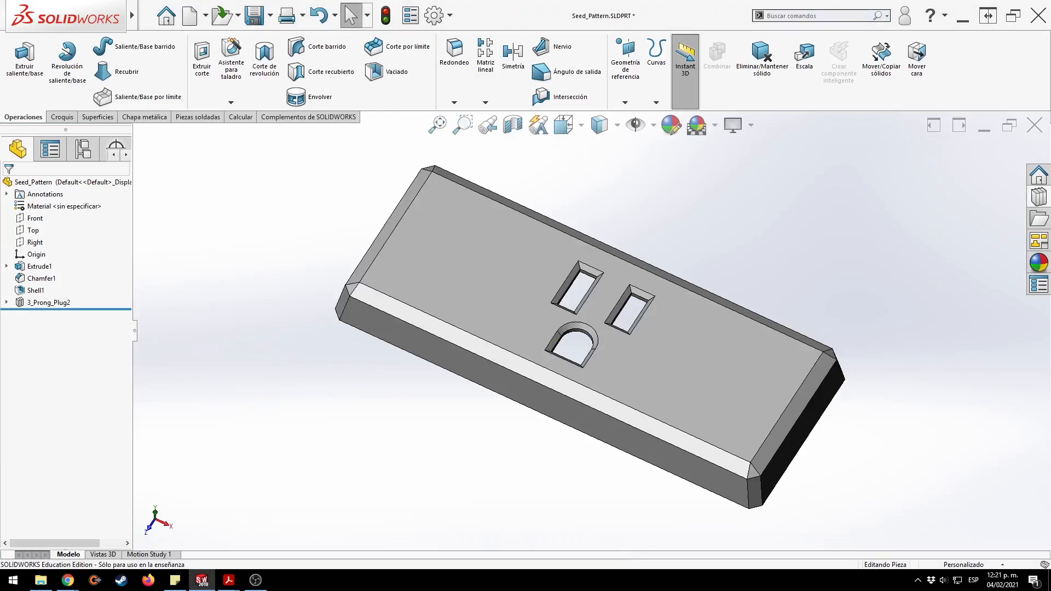
Review the "Solo matriz a repetir" slides on pages 27 and 28 in Adobe Acrobat Reader and return to SOLIDWORKS.
{"action": "left_click", "coordinate": [229, 584]}
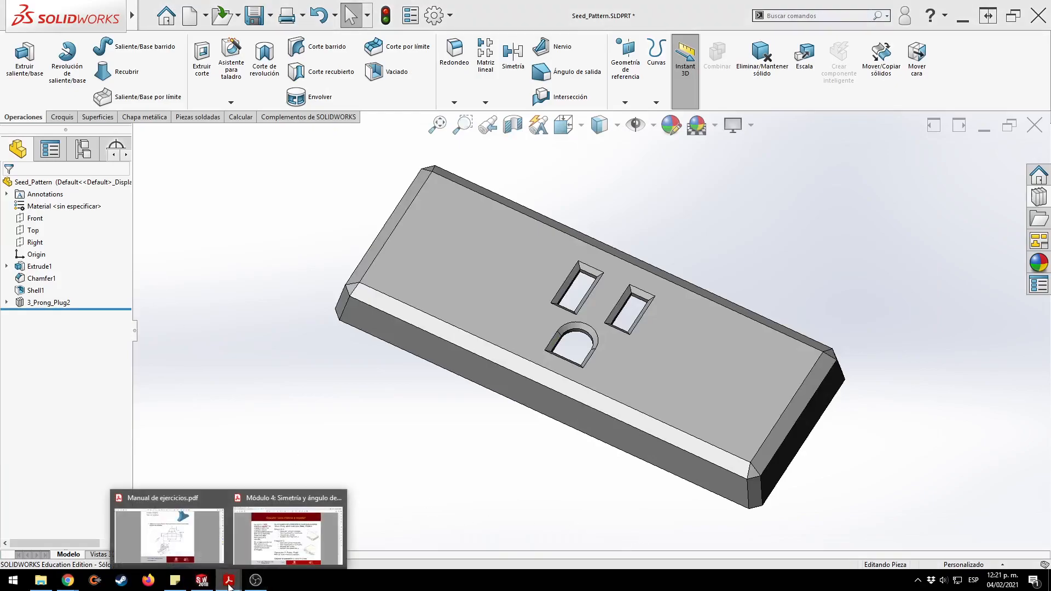
{"action": "left_click", "coordinate": [288, 531]}
{"action": "scroll", "coordinate": [591, 323], "scroll_direction": "down", "scroll_amount": 1}
{"action": "scroll", "coordinate": [591, 323], "scroll_direction": "up", "scroll_amount": 1}
{"action": "scroll", "coordinate": [591, 324], "scroll_direction": "up", "scroll_amount": 1}
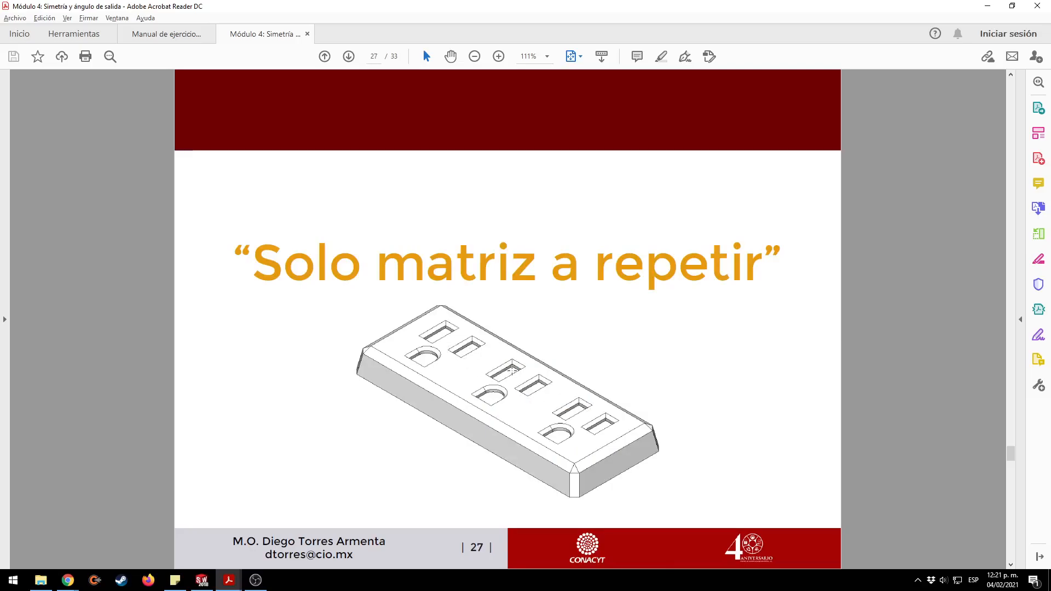
{"action": "scroll", "coordinate": [599, 356], "scroll_direction": "down", "scroll_amount": 1}
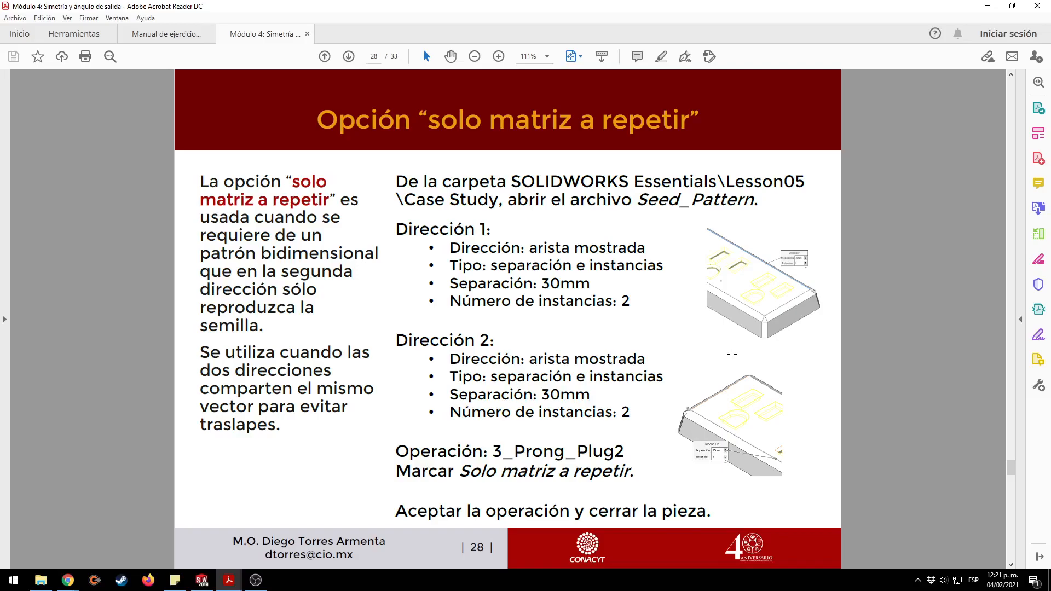
{"action": "key", "text": "alt+Tab"}
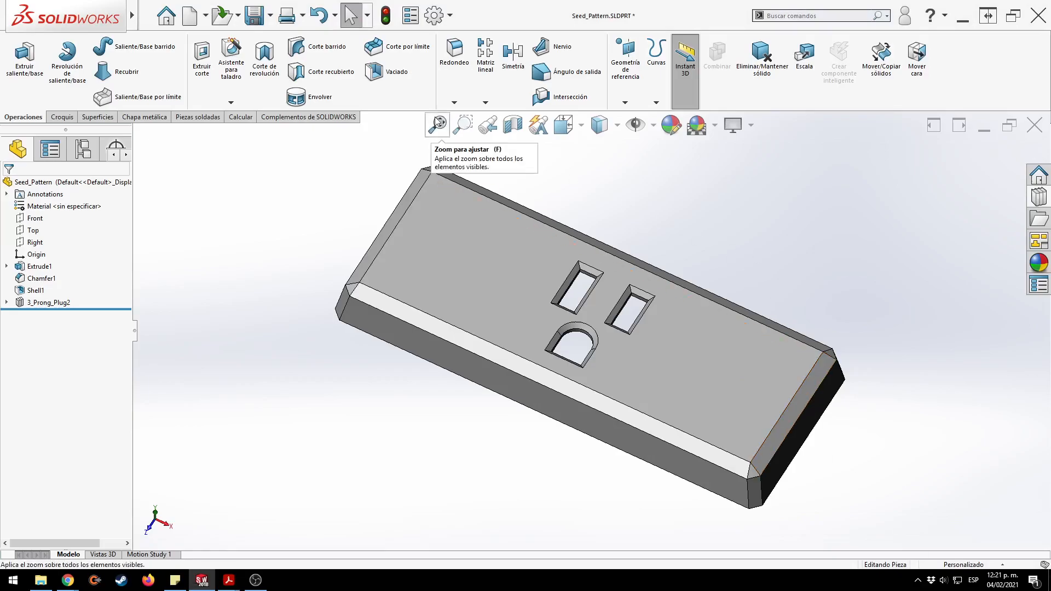
Start a linear pattern with the plate's long rear top edge as Dirección 1 and 3_Prong_Plug2 as the operation to pattern.
{"action": "left_click", "coordinate": [485, 61]}
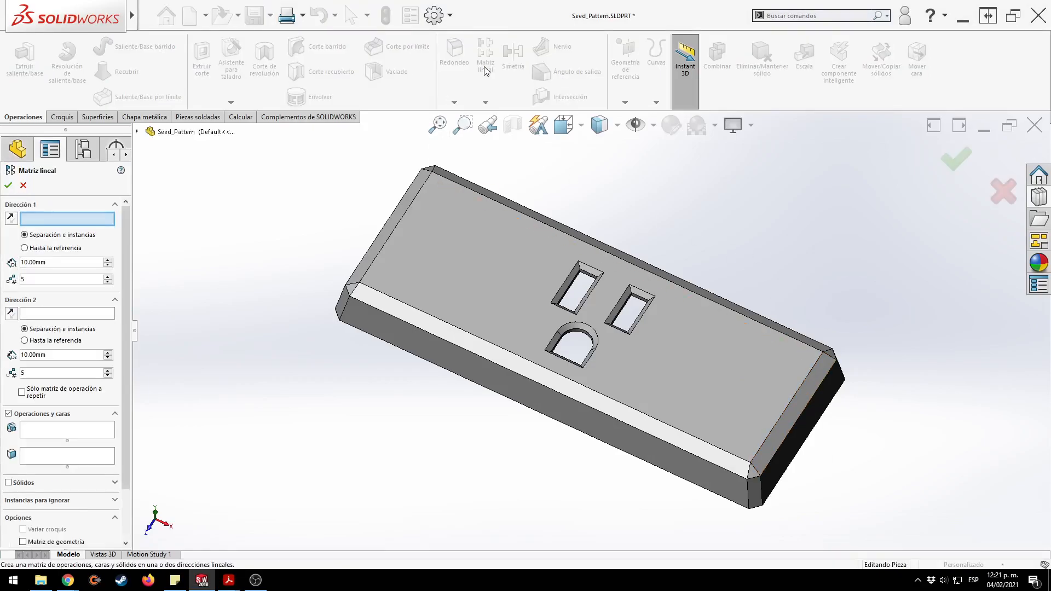
{"action": "left_click", "coordinate": [736, 314]}
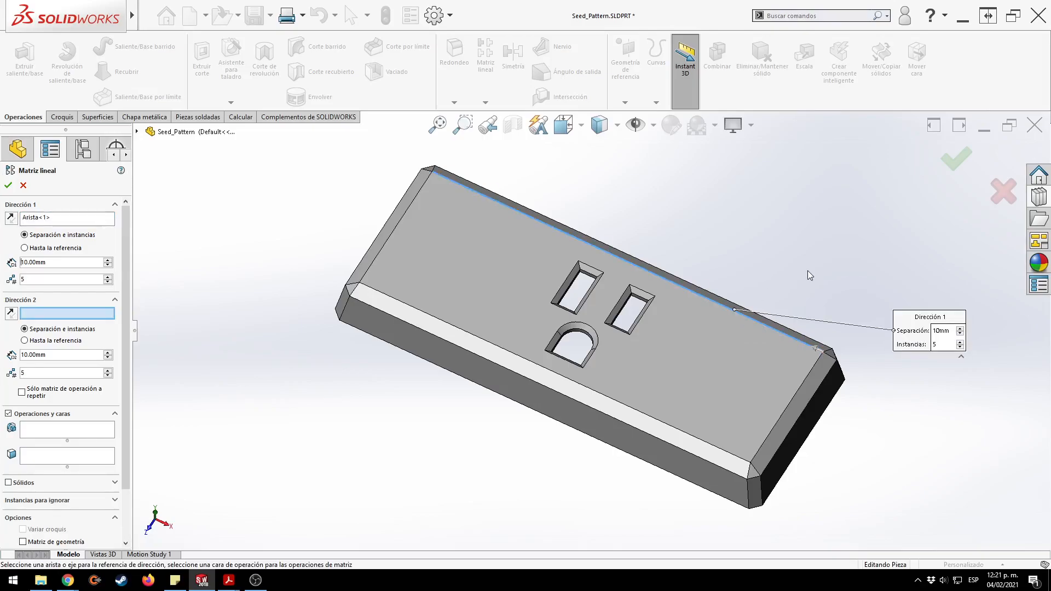
{"action": "key", "text": "alt+Tab"}
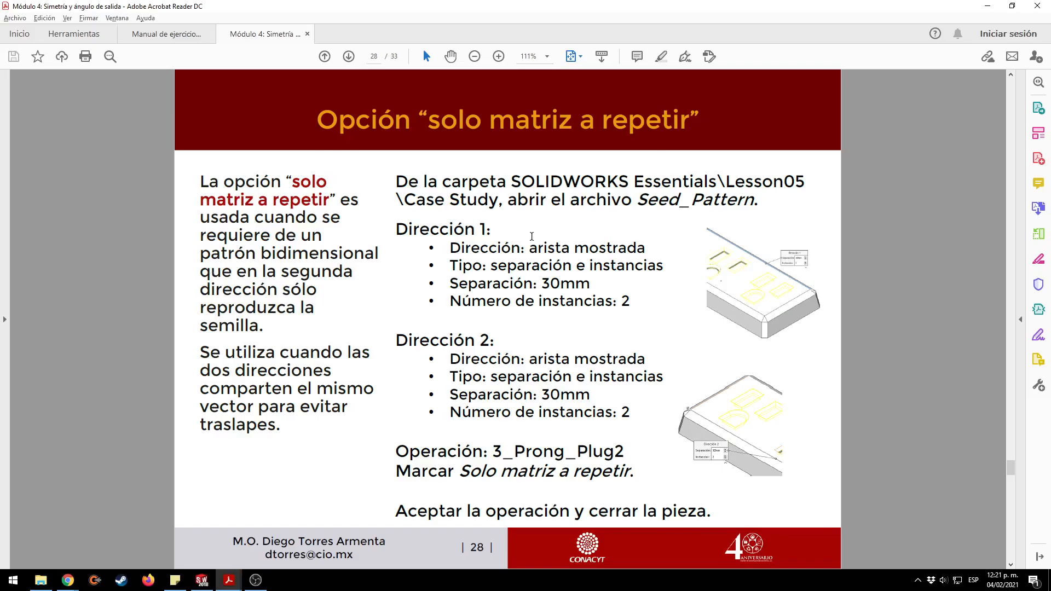
{"action": "key", "text": "alt+Tab"}
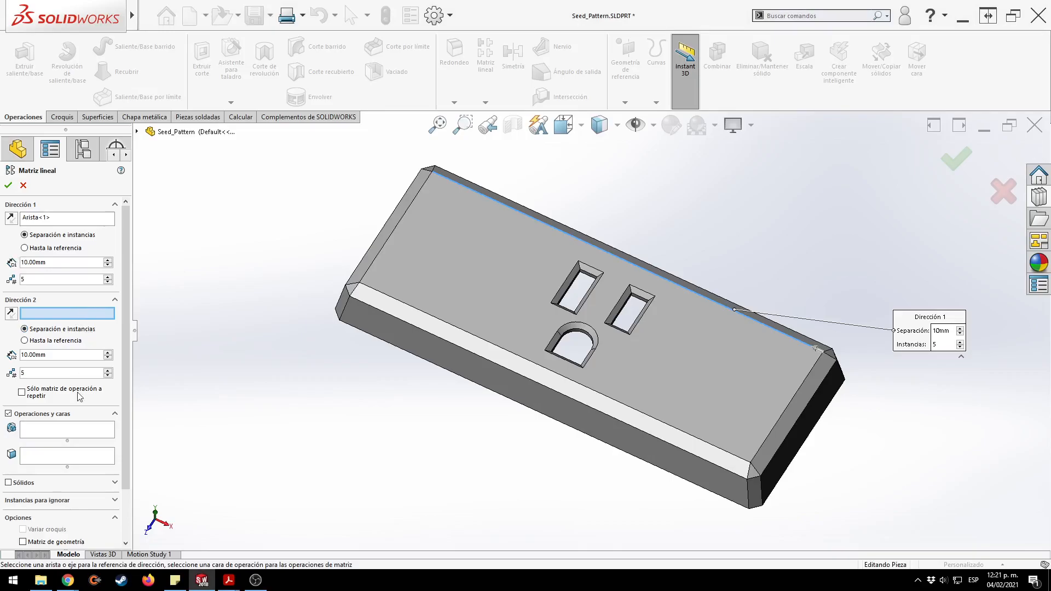
{"action": "left_click", "coordinate": [60, 430]}
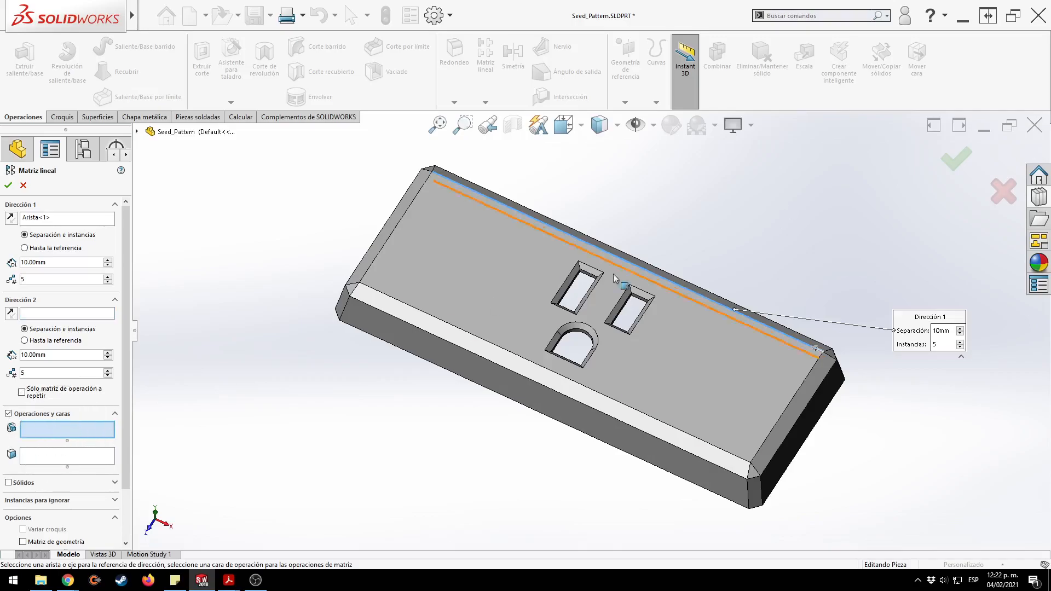
{"action": "left_click", "coordinate": [592, 274]}
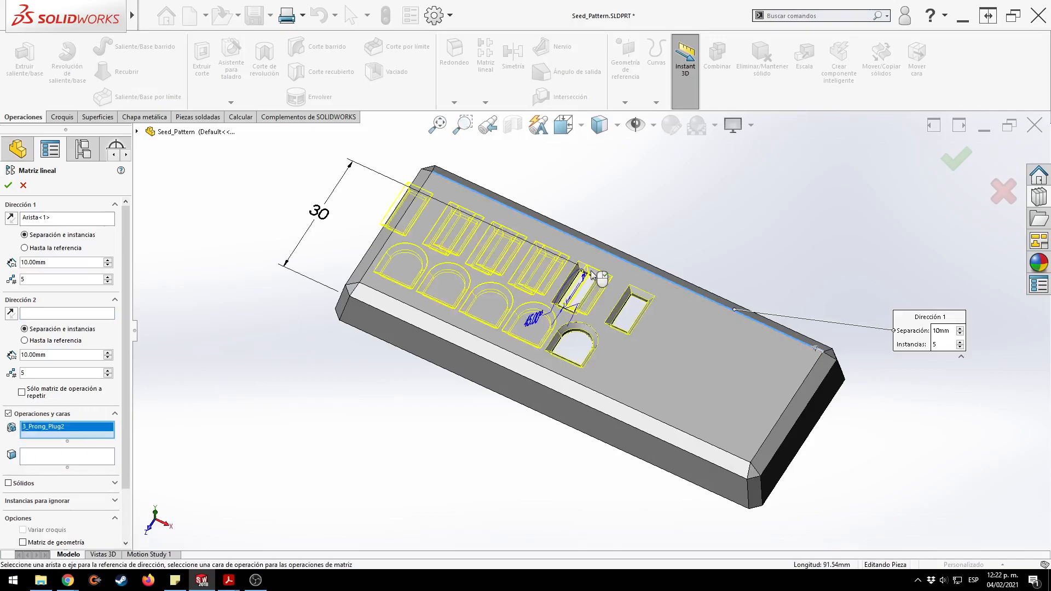
Configure Dirección 1 of the linear pattern with 2 instances at 30 mm separation and reverse its direction.
{"action": "double_click", "coordinate": [82, 276]}
{"action": "type", "text": "2"}
{"action": "double_click", "coordinate": [54, 263]}
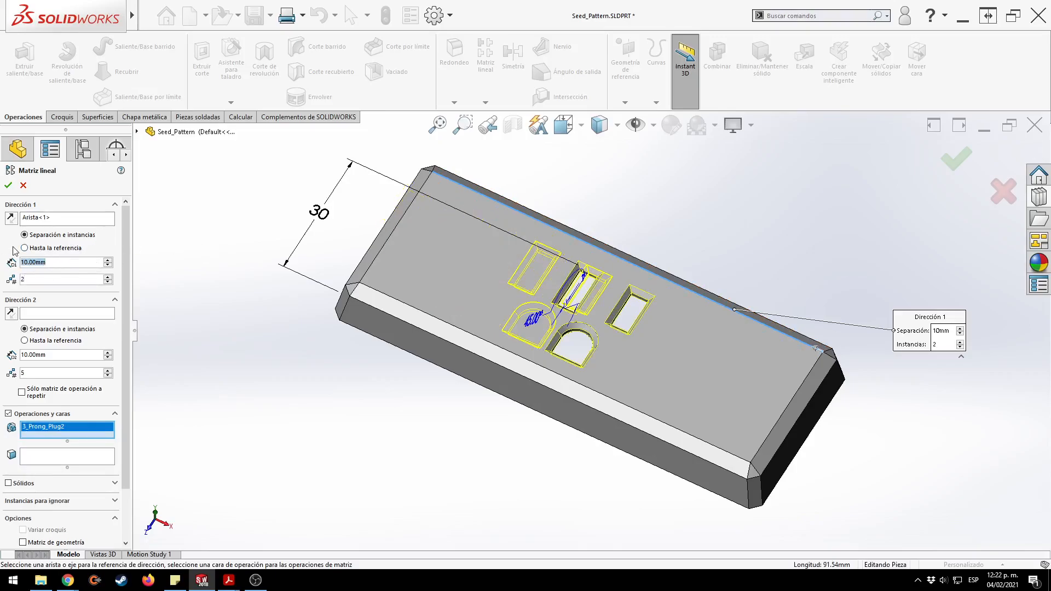
{"action": "type", "text": "35"}
{"action": "key", "text": "Return"}
{"action": "key", "text": "alt+Tab"}
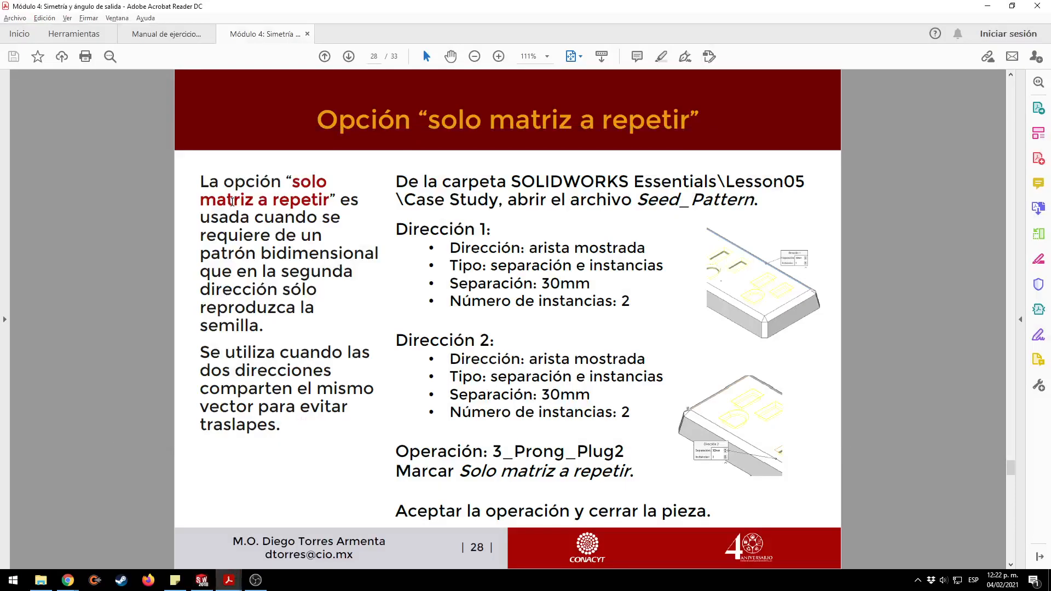
{"action": "key", "text": "alt+Tab"}
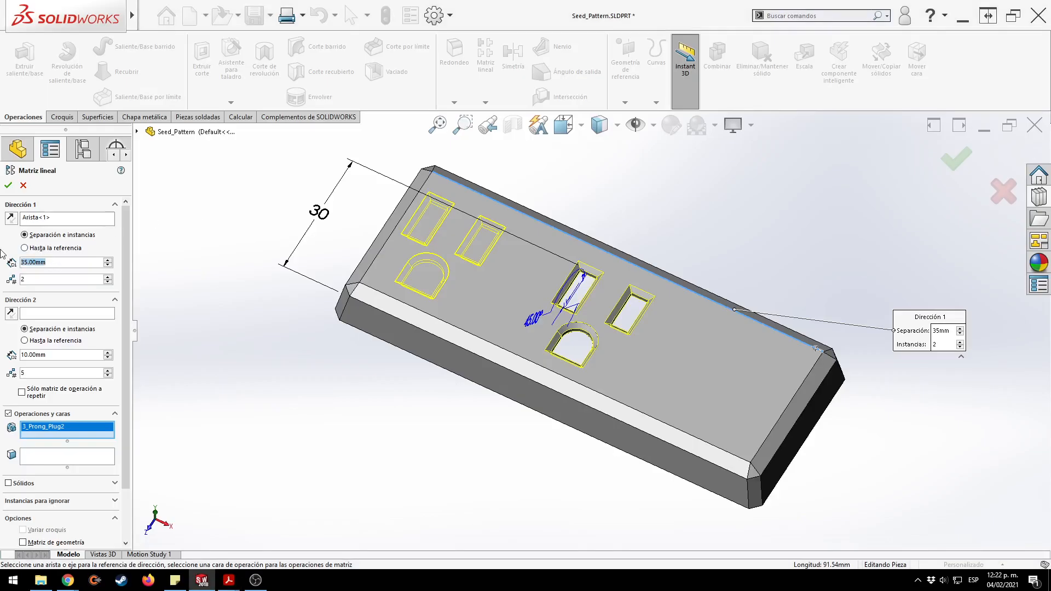
{"action": "type", "text": "30"}
{"action": "key", "text": "Return"}
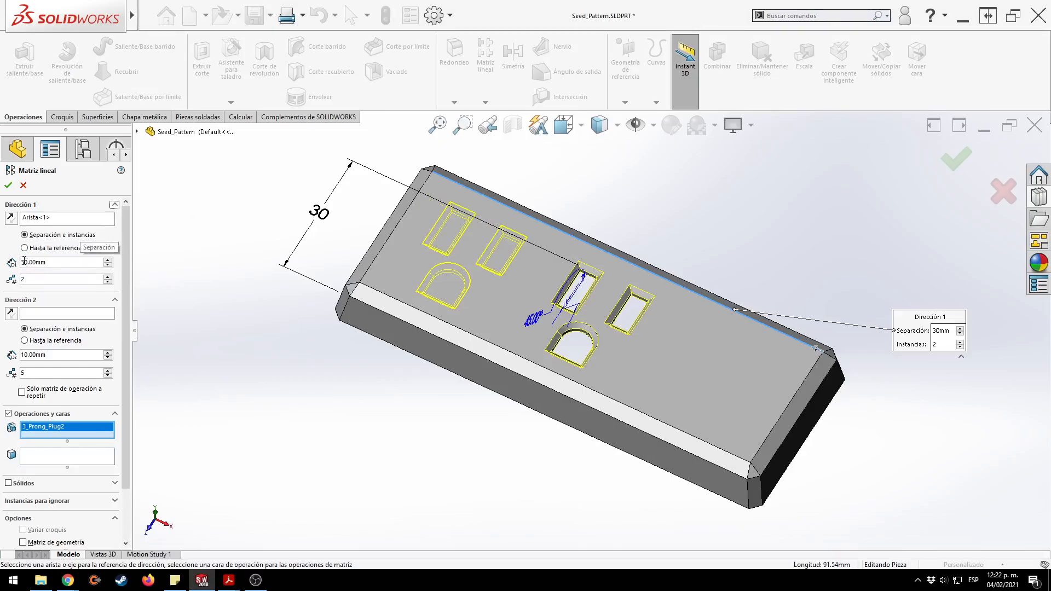
{"action": "left_click", "coordinate": [14, 219]}
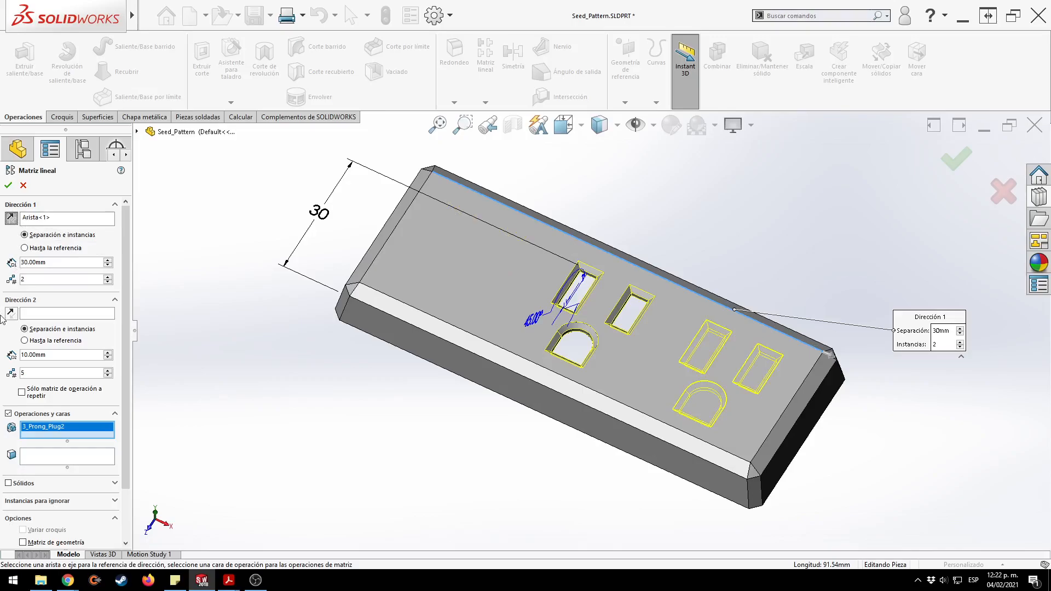
Set Dirección 2 along the plate's long front top edge with 2 instances at 30 mm, reversed, and check it against the exercise slide.
{"action": "left_click", "coordinate": [86, 317]}
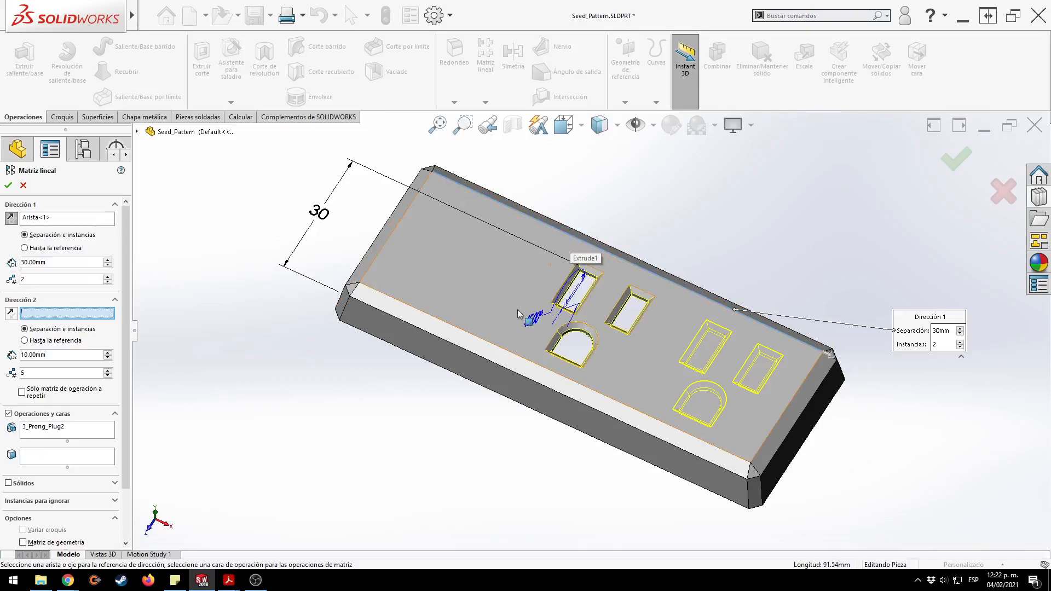
{"action": "left_click", "coordinate": [486, 343]}
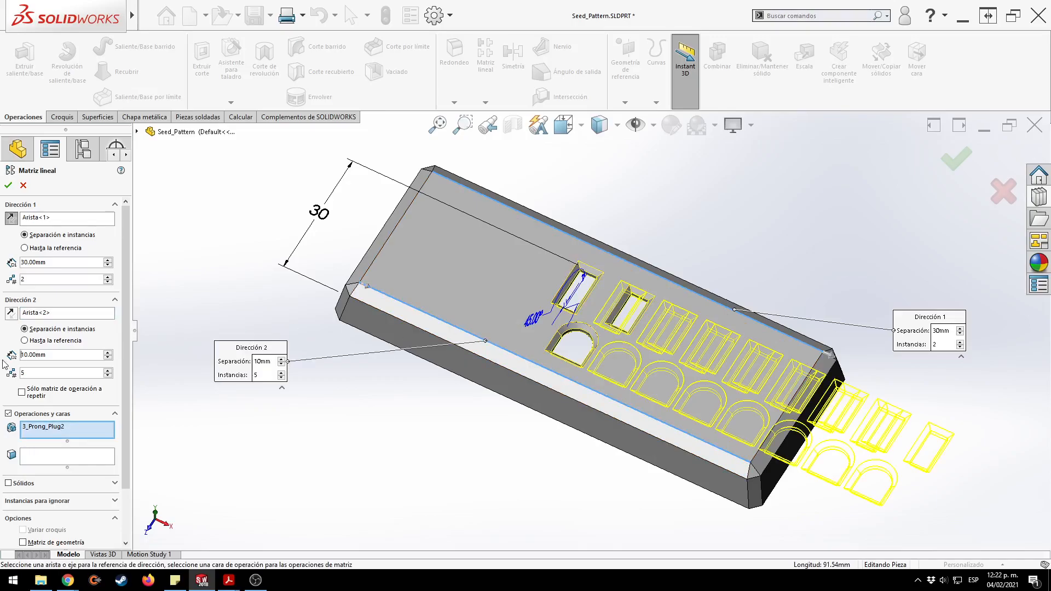
{"action": "key", "text": "Tab"}
{"action": "type", "text": "2"}
{"action": "key", "text": "shift+Tab"}
{"action": "type", "text": "30"}
{"action": "key", "text": "Return"}
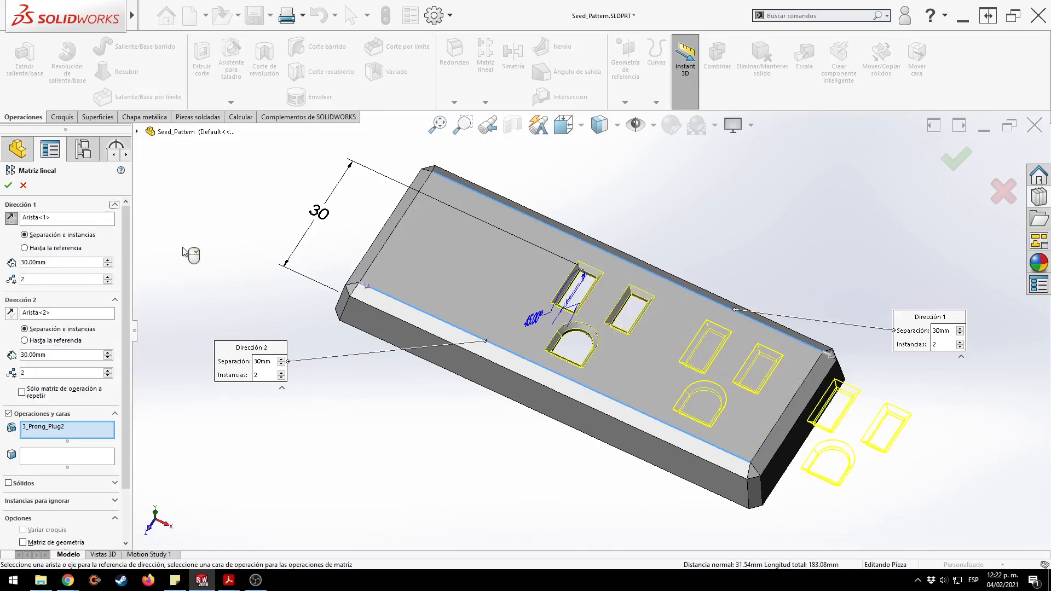
{"action": "left_click", "coordinate": [11, 315]}
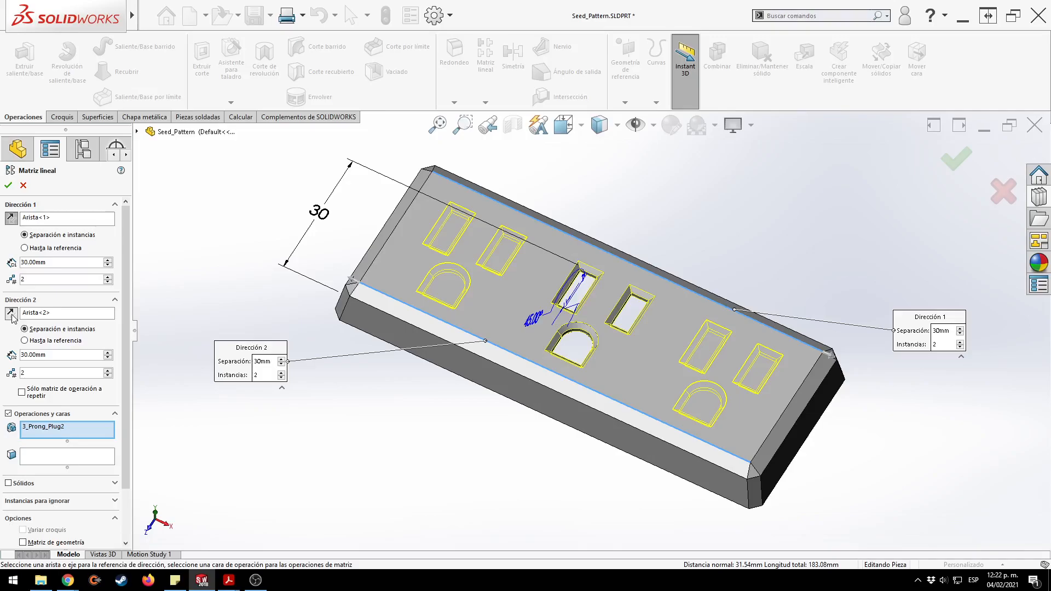
{"action": "key", "text": "alt+Tab"}
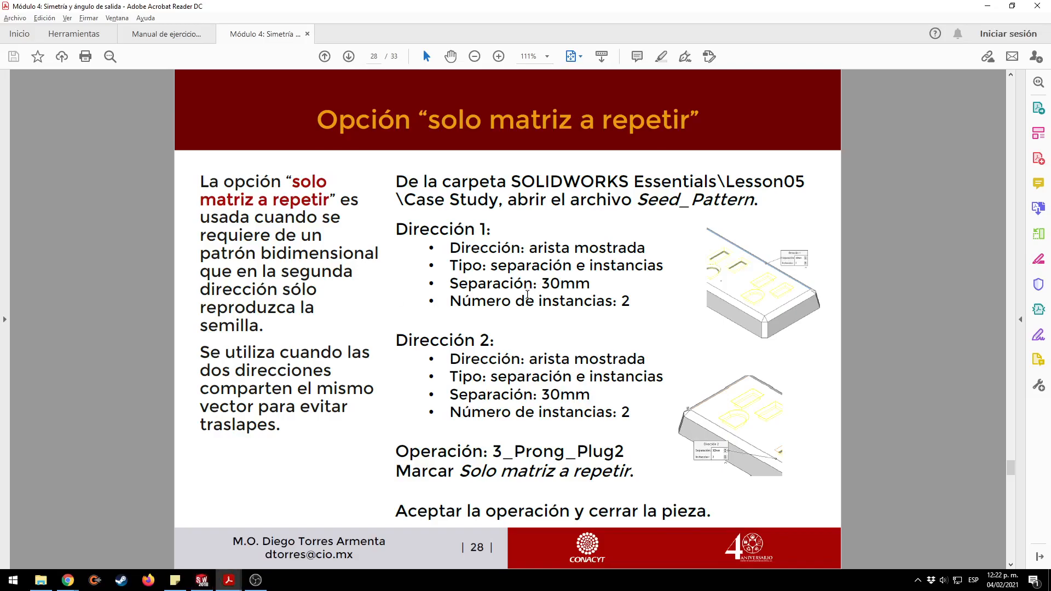
{"action": "key", "text": "alt+Tab"}
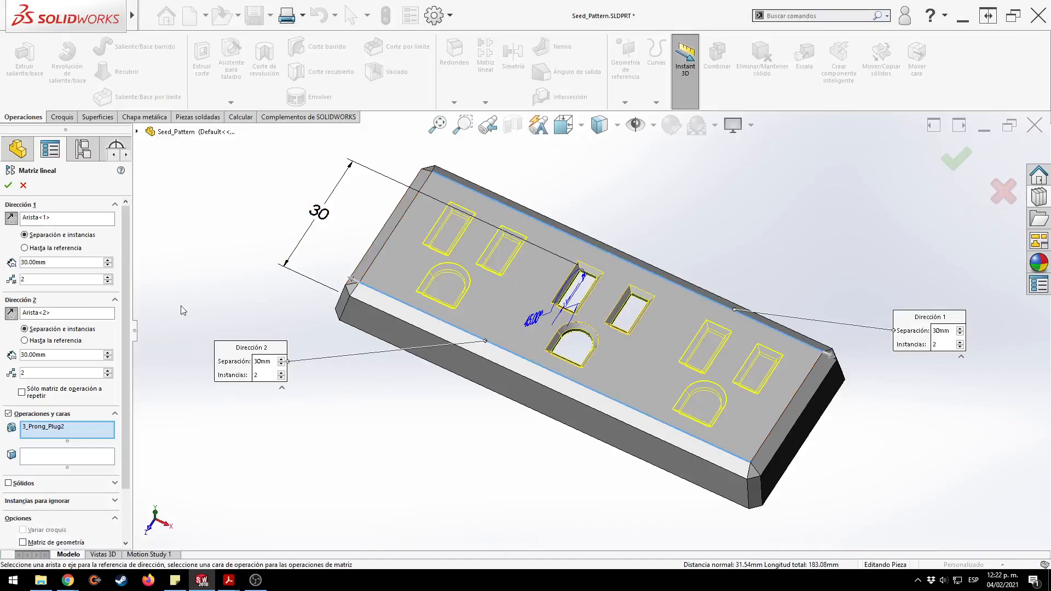
Try 3 instances in Dirección 2 and flip that direction.
{"action": "left_click", "coordinate": [108, 370]}
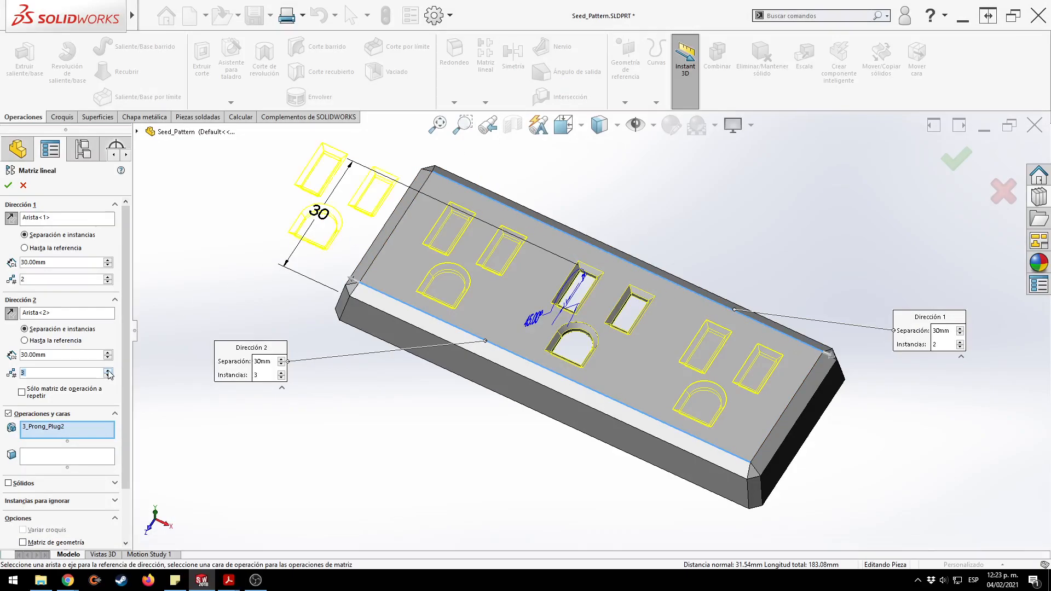
{"action": "scroll", "coordinate": [245, 345], "scroll_direction": "down", "scroll_amount": 1}
{"action": "scroll", "coordinate": [245, 342], "scroll_direction": "up", "scroll_amount": 2}
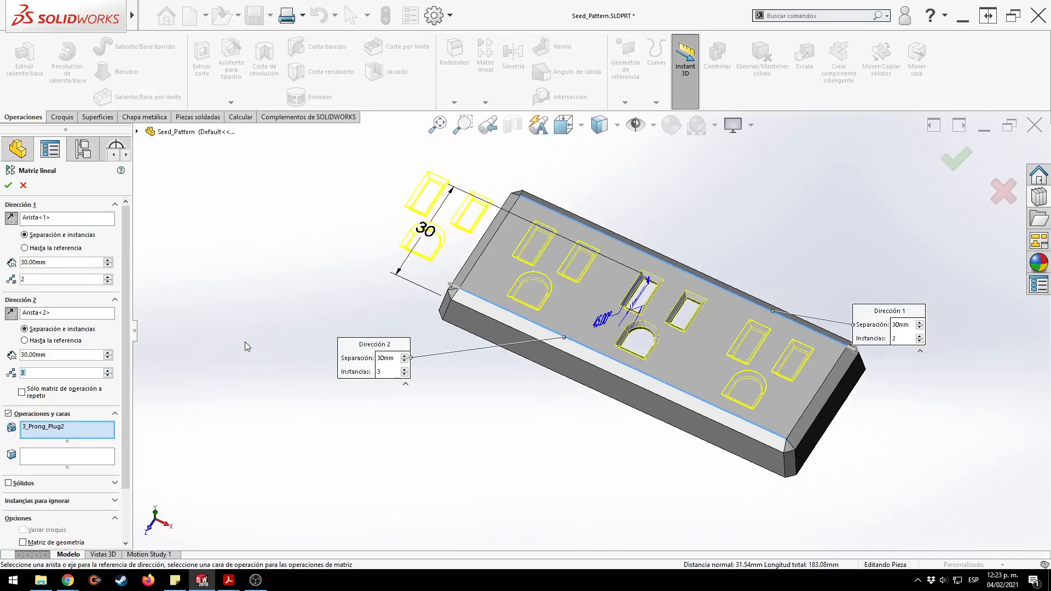
{"action": "middle_click_drag", "start_coordinate": [319, 317], "coordinate": [230, 339], "text": "ctrl"}
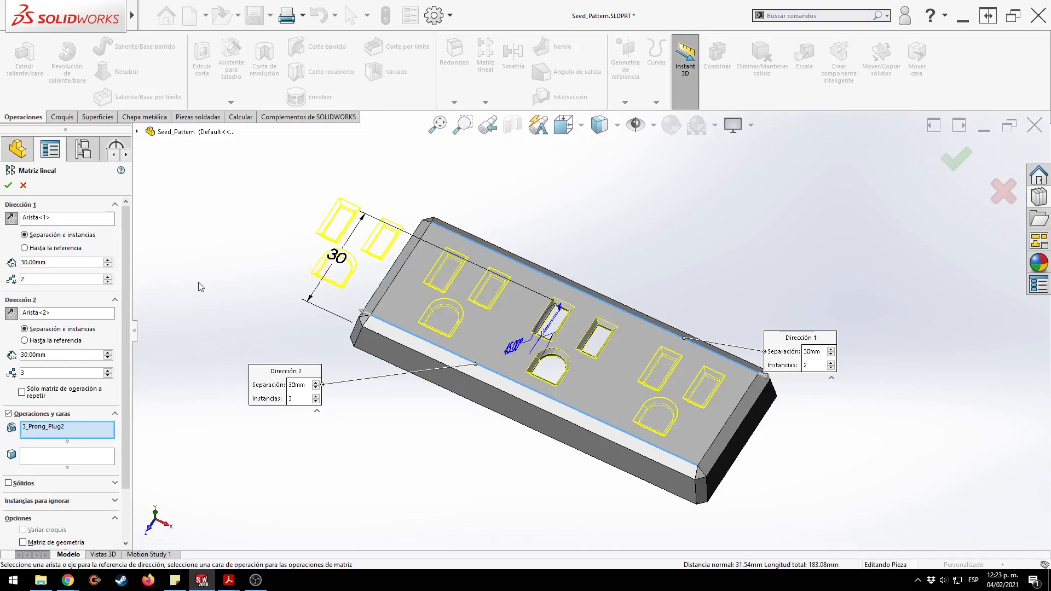
{"action": "left_click", "coordinate": [10, 314]}
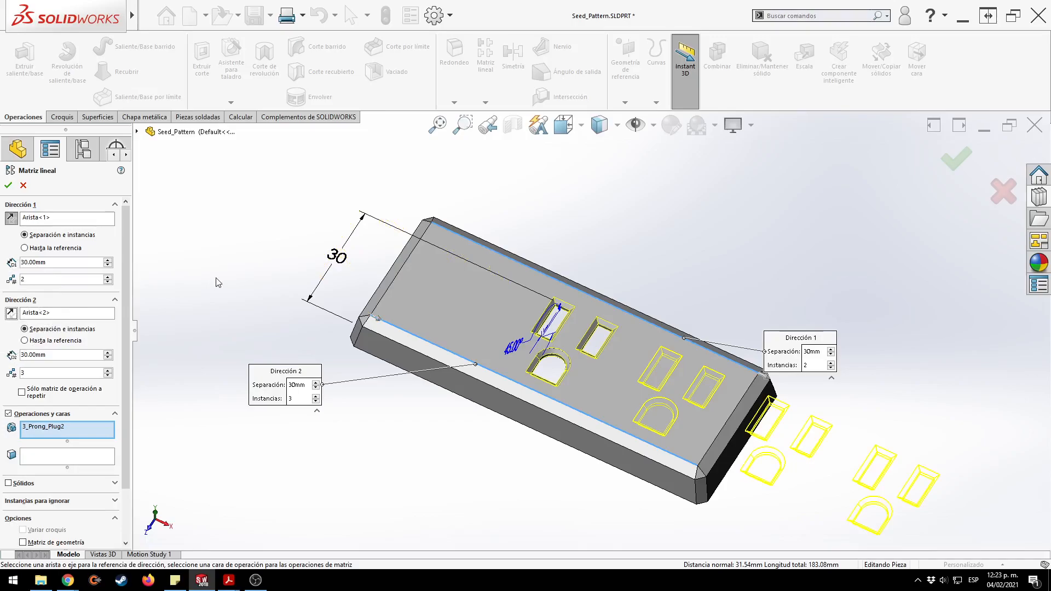
Enable the Matriz de geometría and Sólo matriz de operación a repetir options for the linear pattern.
{"action": "scroll", "coordinate": [217, 280], "scroll_direction": "up", "scroll_amount": 1}
{"action": "left_click_drag", "start_coordinate": [127, 342], "coordinate": [124, 422]}
{"action": "left_click", "coordinate": [23, 481]}
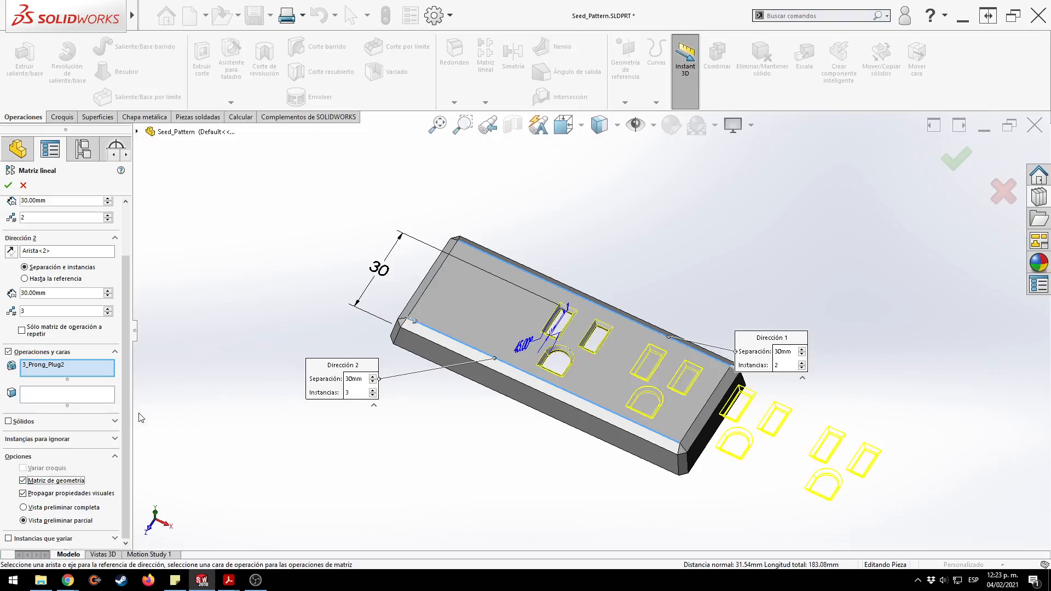
{"action": "left_click", "coordinate": [22, 331]}
{"action": "left_click", "coordinate": [24, 333]}
{"action": "left_click", "coordinate": [24, 332]}
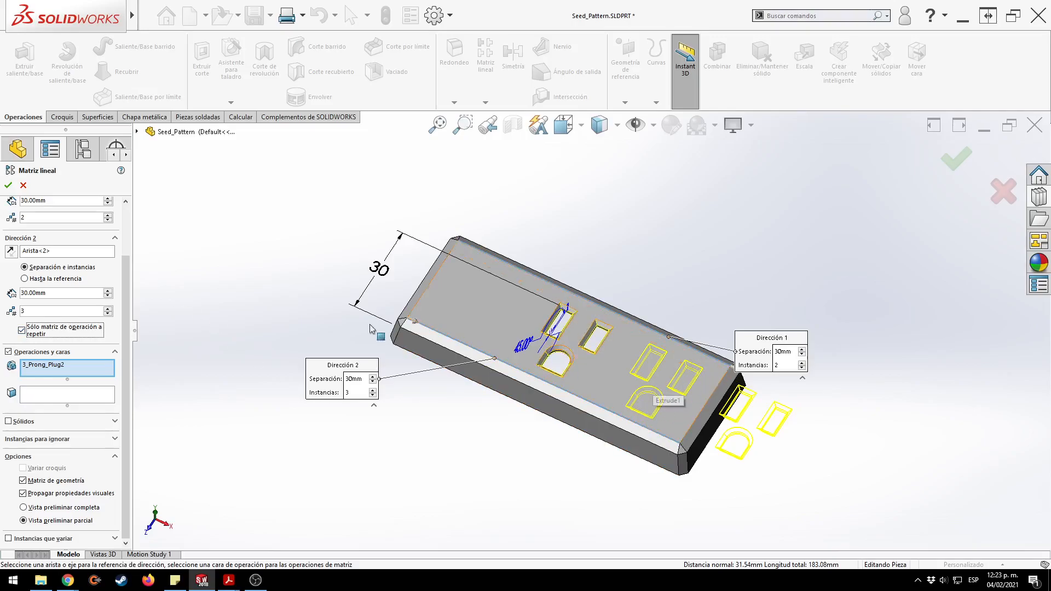
Try the plate's short end edge as Dirección 2 with Sólo matriz de operación a repetir turned off.
{"action": "left_click", "coordinate": [39, 257]}
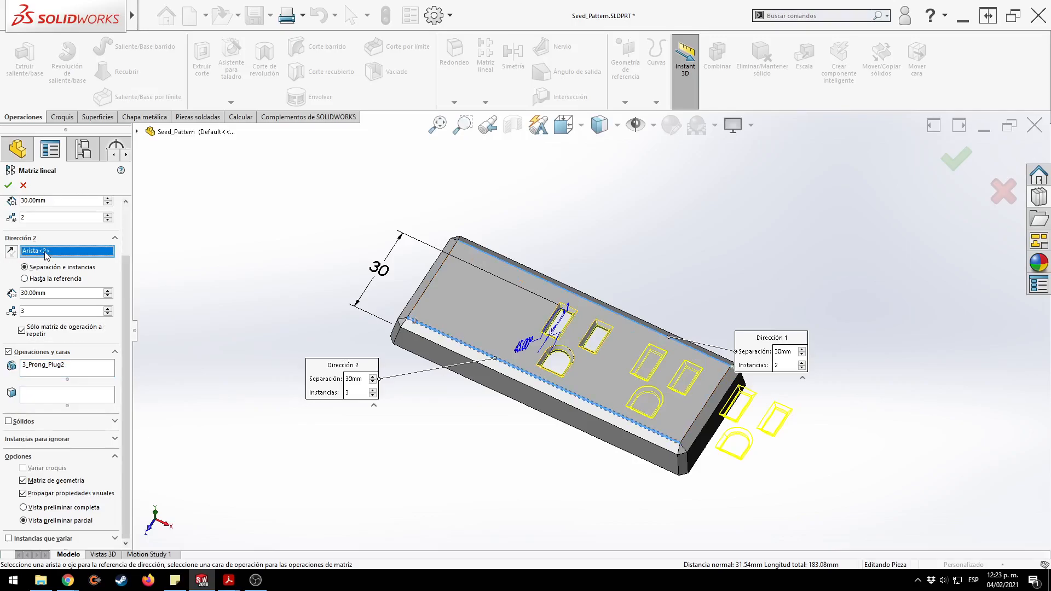
{"action": "key", "text": "Delete"}
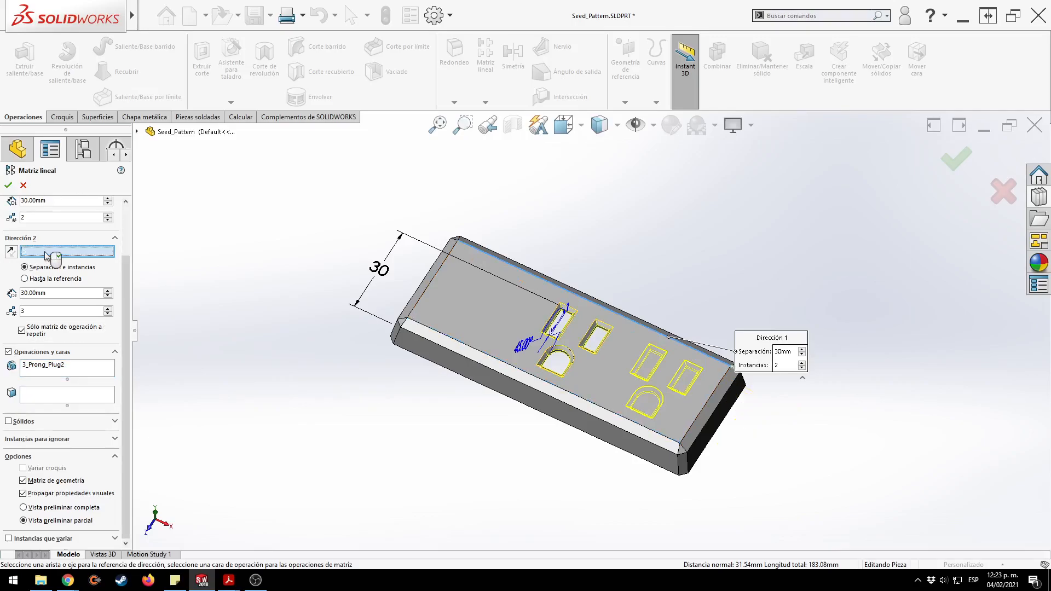
{"action": "left_click", "coordinate": [432, 278]}
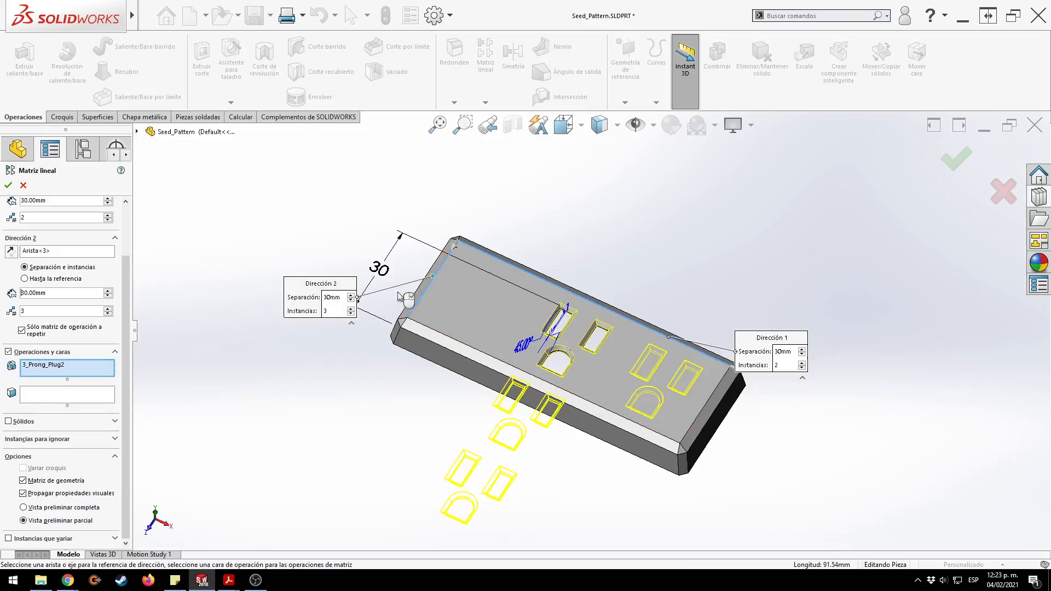
{"action": "left_click", "coordinate": [22, 330]}
{"action": "scroll", "coordinate": [222, 334], "scroll_direction": "down", "scroll_amount": 1}
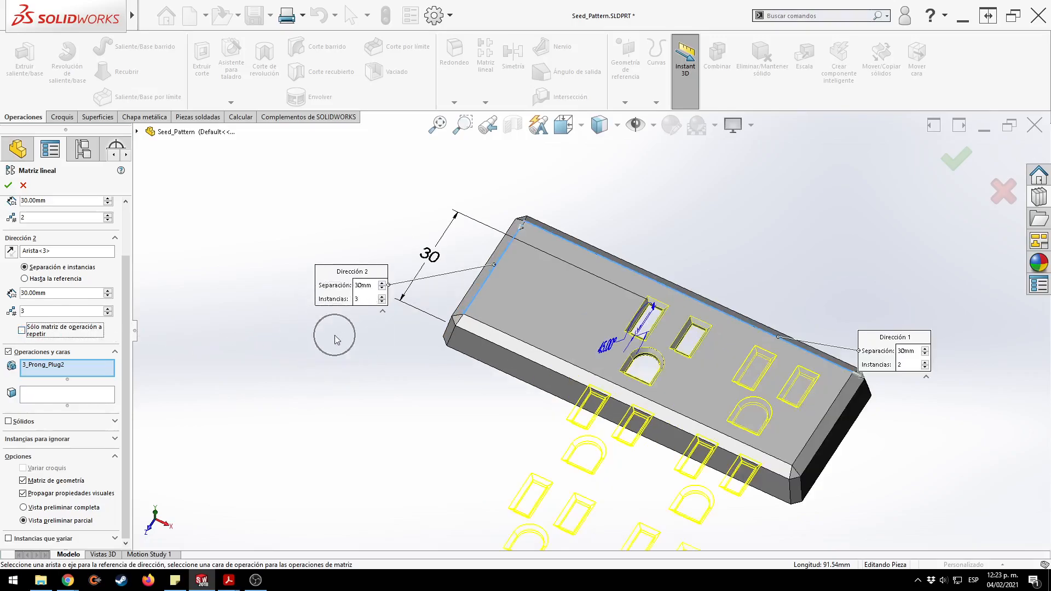
{"action": "scroll", "coordinate": [335, 334], "scroll_direction": "up", "scroll_amount": 2}
{"action": "middle_click_drag", "start_coordinate": [337, 334], "coordinate": [300, 268], "text": "ctrl"}
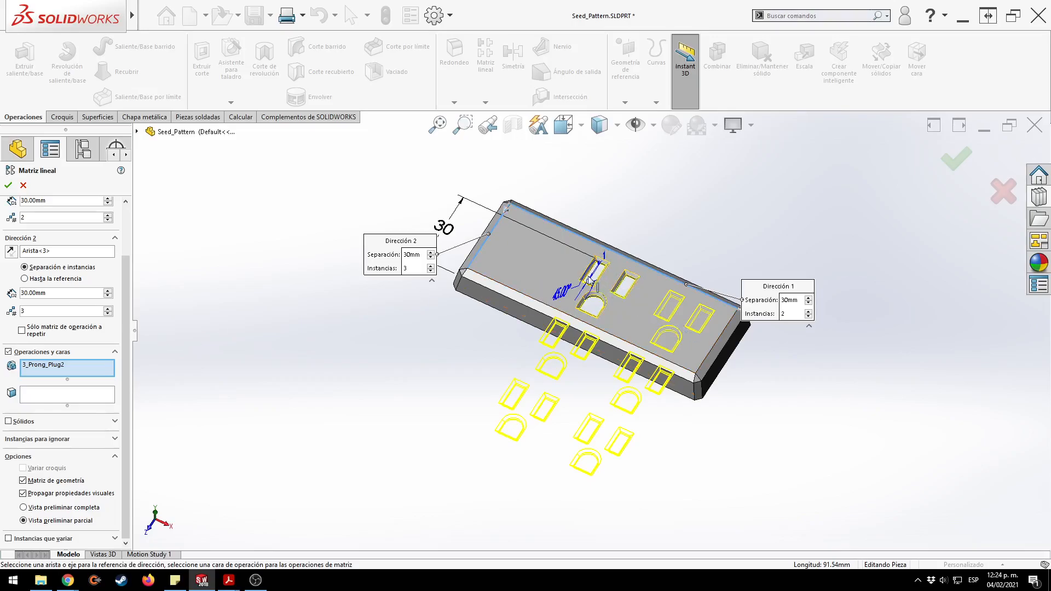
Reassign Dirección 2 to the plate's long front top edge and turn off Sólo matriz de operación a repetir.
{"action": "left_click", "coordinate": [22, 331]}
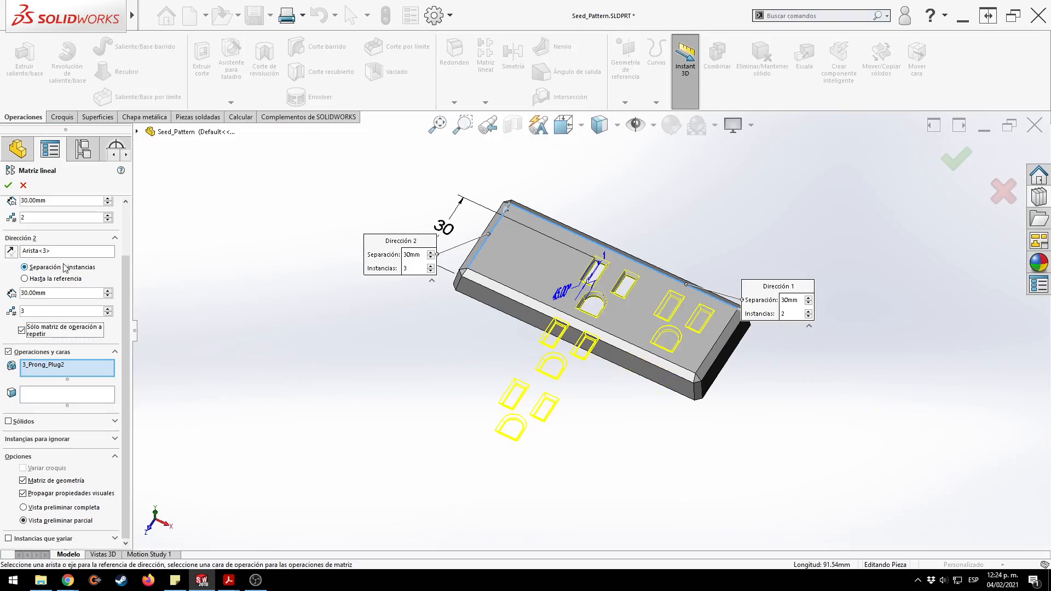
{"action": "left_click", "coordinate": [45, 255]}
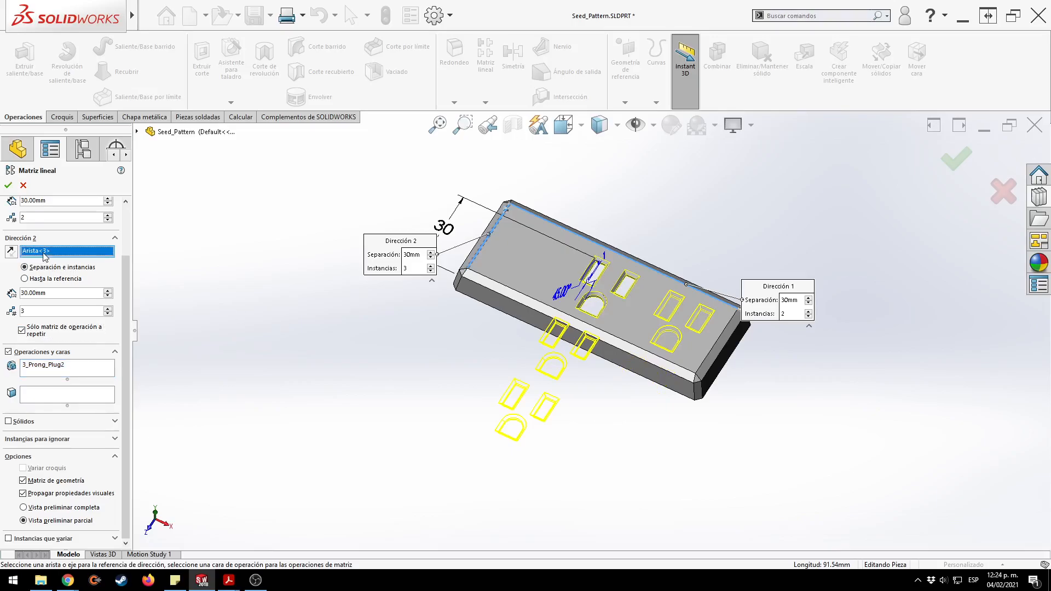
{"action": "left_click", "coordinate": [534, 298]}
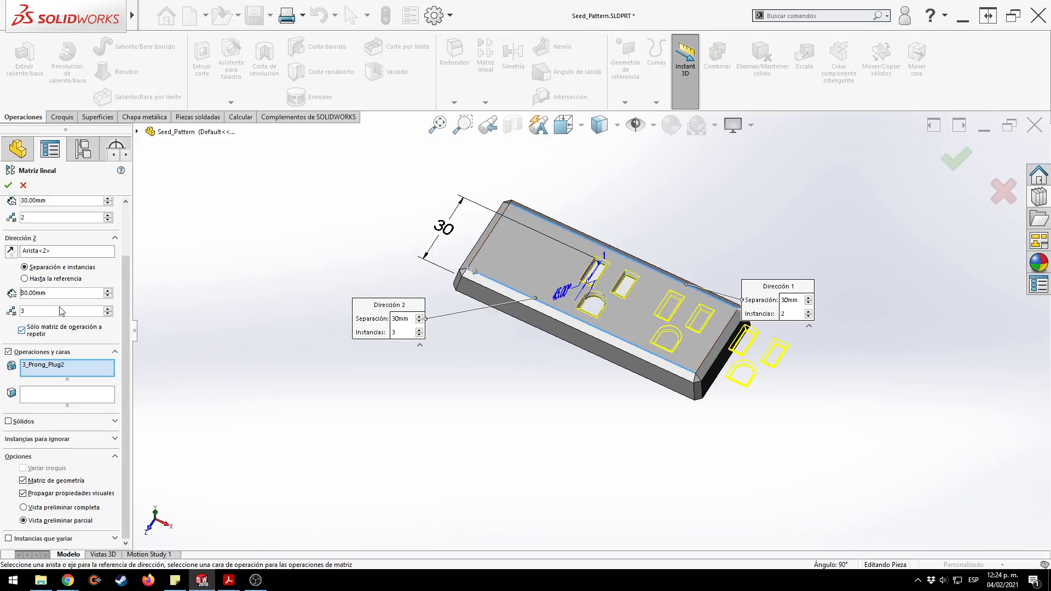
{"action": "left_click", "coordinate": [21, 331]}
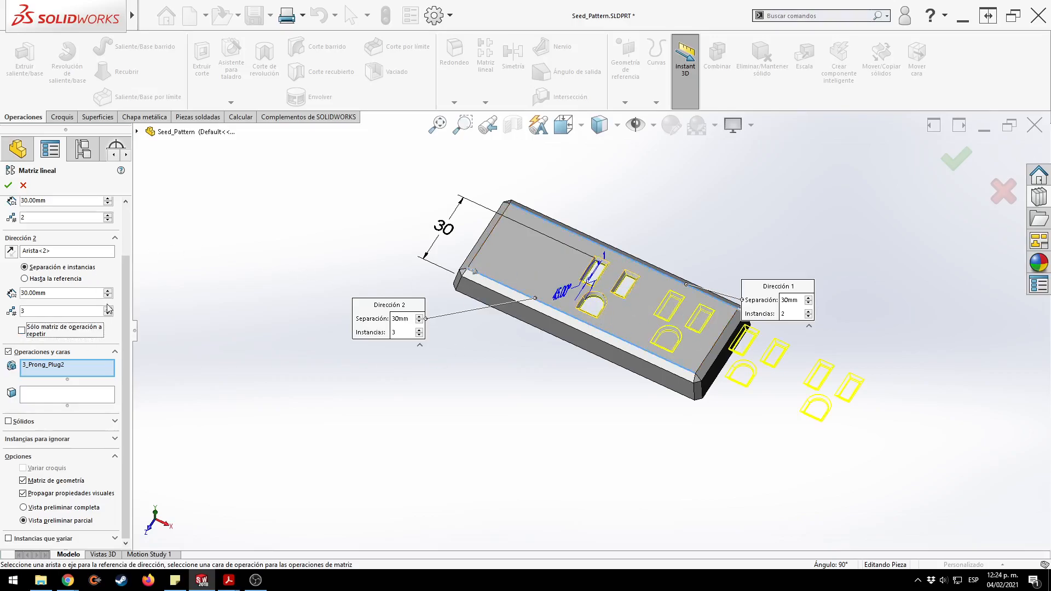
{"action": "scroll", "coordinate": [132, 268], "scroll_direction": "up", "scroll_amount": 1}
{"action": "scroll", "coordinate": [132, 268], "scroll_direction": "up", "scroll_amount": 3}
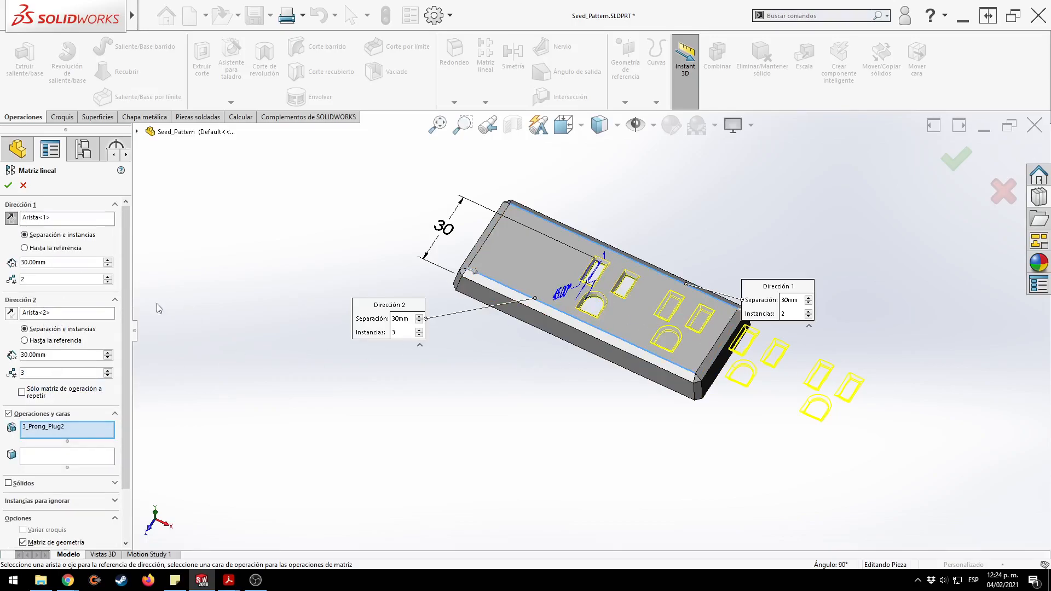
Turn on Sólo matriz de operación a repetir, set Dirección 2 to 2 instances and reverse that direction.
{"action": "left_click", "coordinate": [23, 392]}
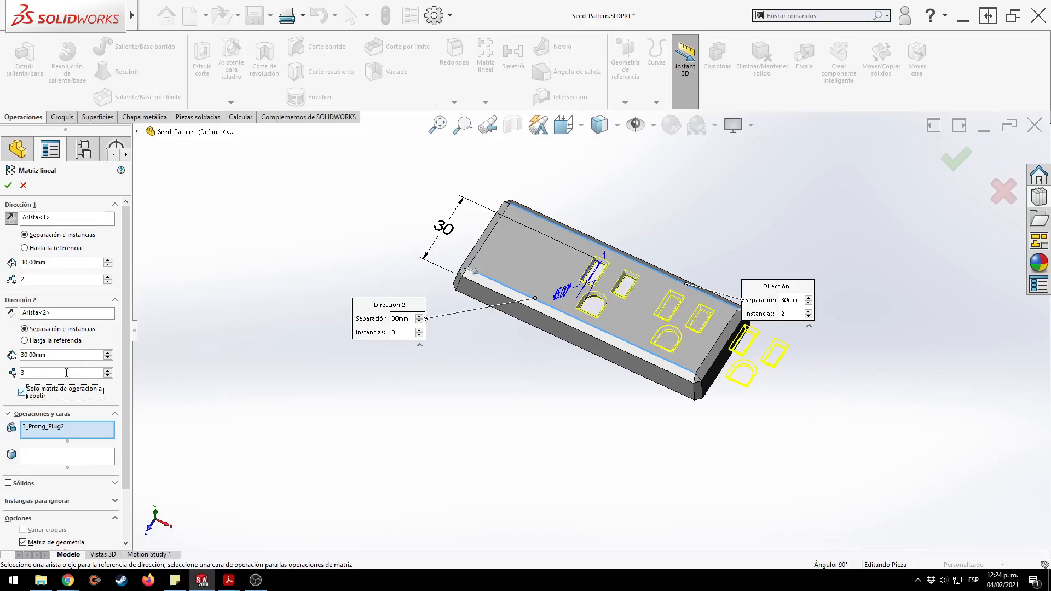
{"action": "left_click", "coordinate": [108, 376]}
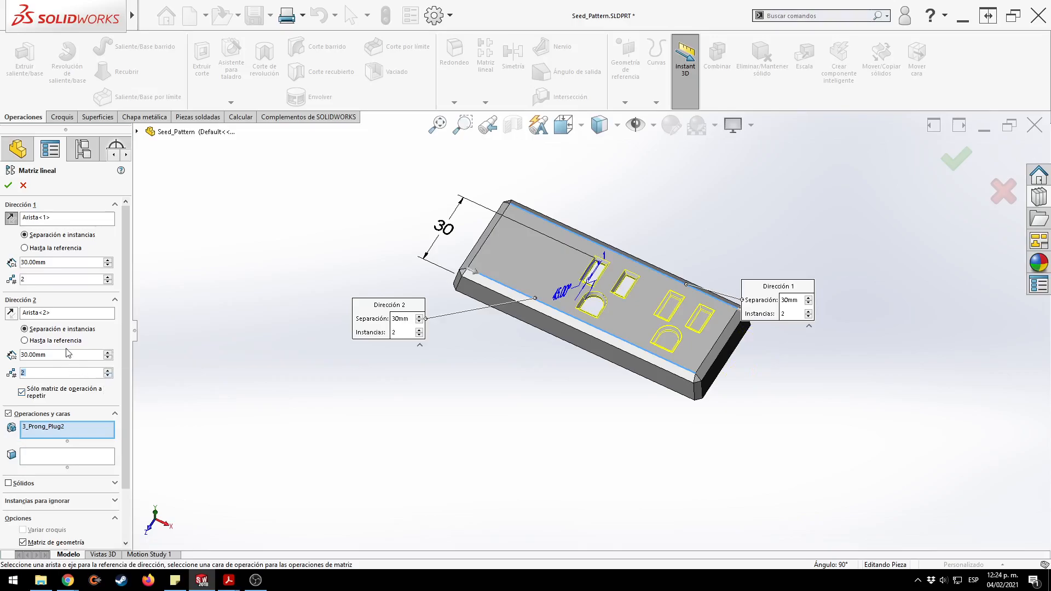
{"action": "left_click", "coordinate": [12, 314]}
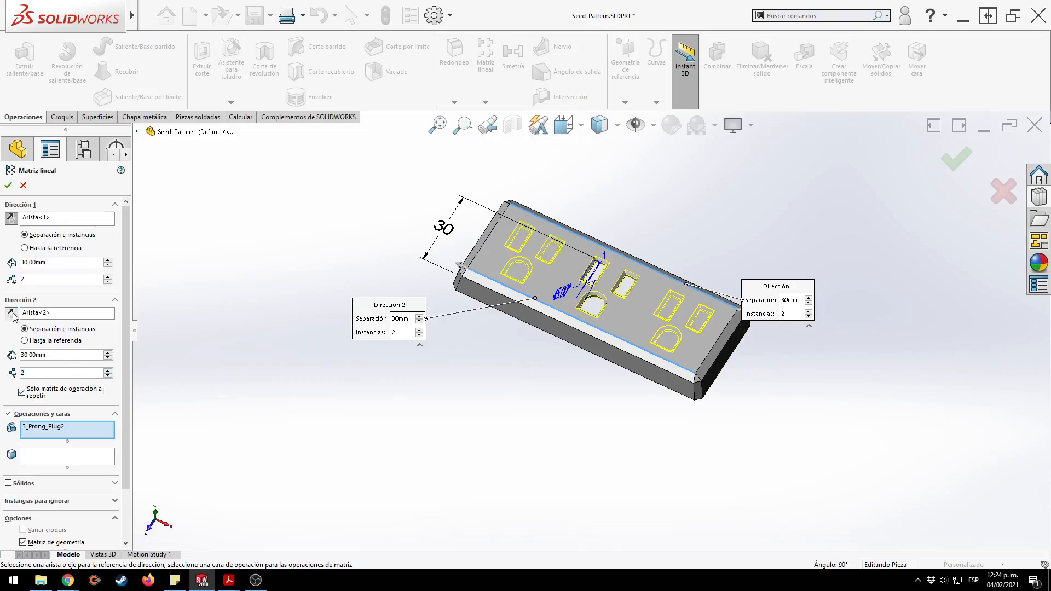
Try a reversed Dirección 2 at 35 mm separation with Sólo matriz de operación a repetir turned off.
{"action": "left_click", "coordinate": [23, 392]}
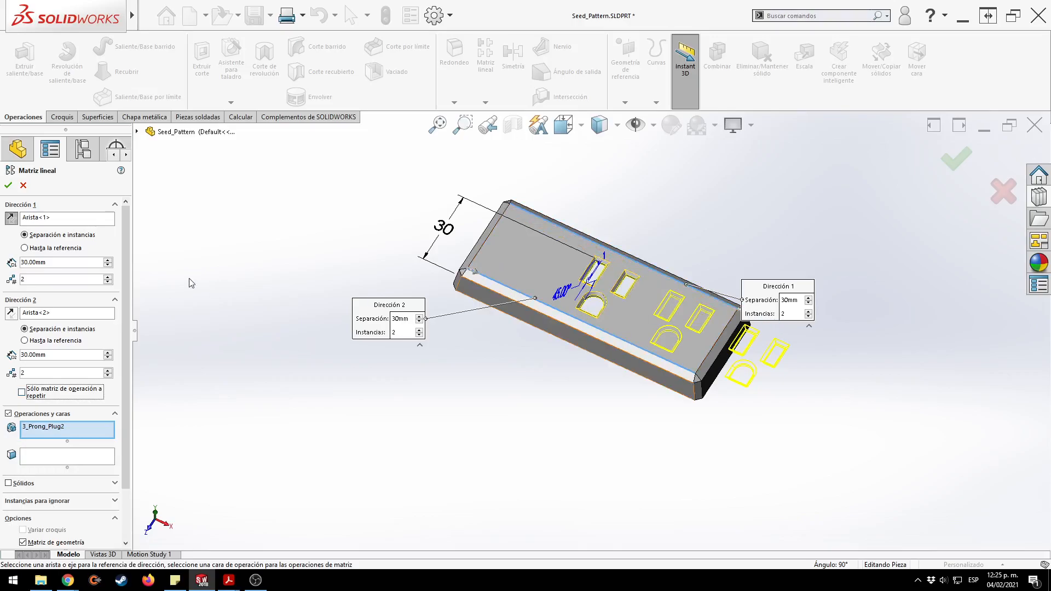
{"action": "left_click", "coordinate": [11, 314]}
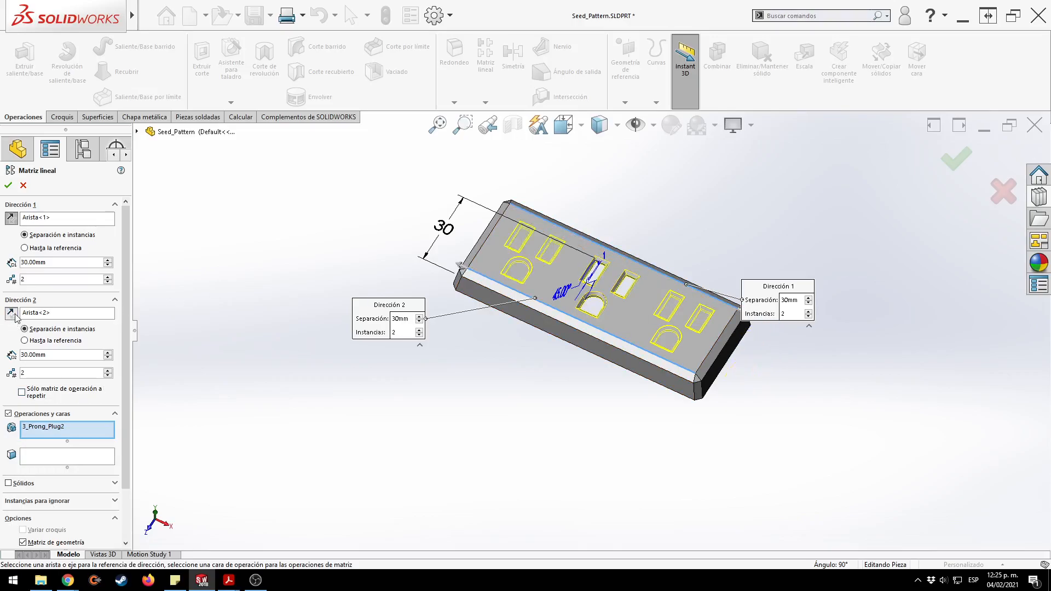
{"action": "double_click", "coordinate": [33, 353]}
{"action": "type", "text": "35"}
{"action": "key", "text": "Return"}
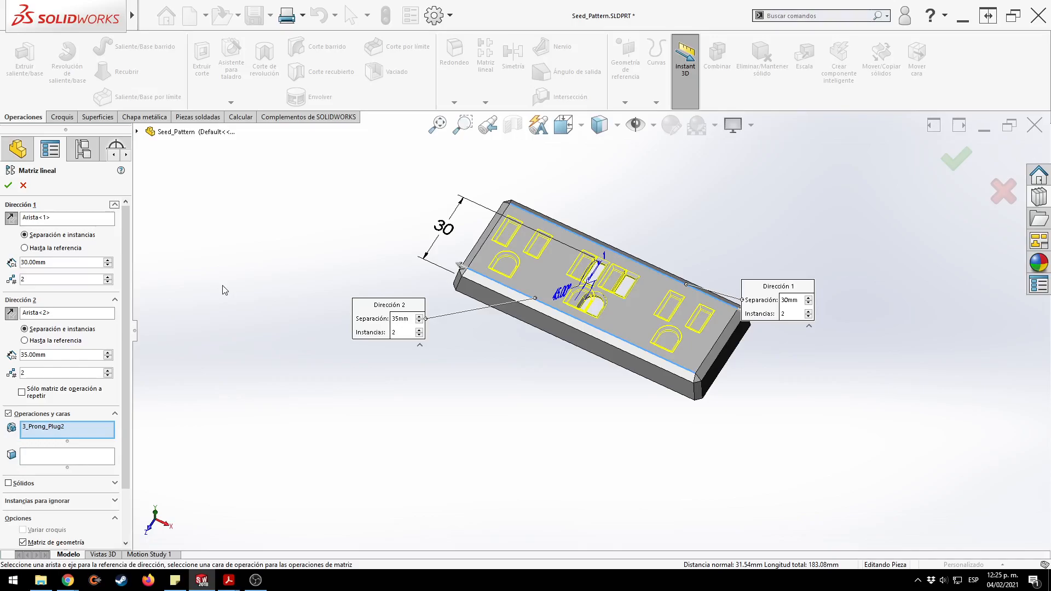
Enable Sólo matriz de operación a repetir and set the Dirección 2 separation to 30 mm.
{"action": "left_click", "coordinate": [24, 395]}
{"action": "left_click", "coordinate": [22, 392]}
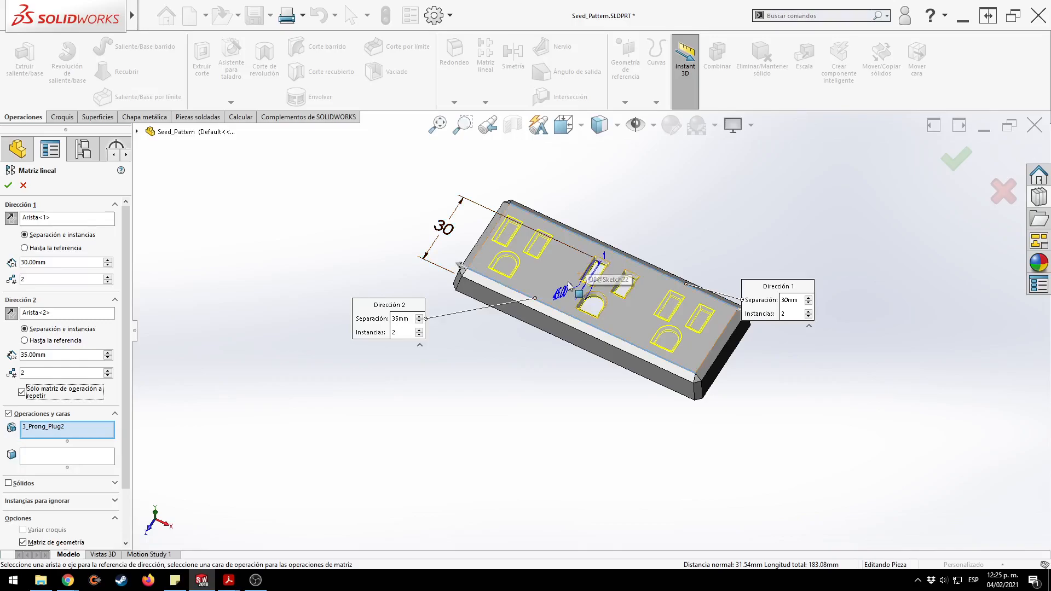
{"action": "double_click", "coordinate": [71, 355]}
{"action": "type", "text": "30"}
{"action": "key", "text": "Return"}
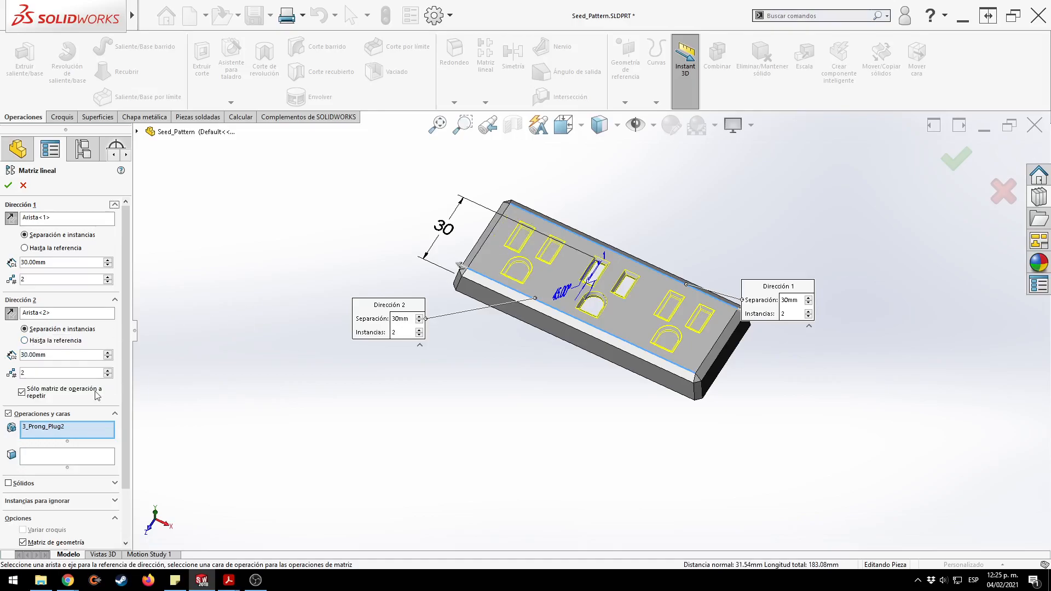
Turn off Sólo matriz de operación a repetir and try a 35 mm separation for Dirección 2.
{"action": "left_click", "coordinate": [25, 397]}
{"action": "left_click", "coordinate": [24, 394]}
{"action": "left_click", "coordinate": [67, 359]}
{"action": "left_click", "coordinate": [22, 392]}
{"action": "key", "text": "ctrl"}
{"action": "key", "text": "ctrl"}
{"action": "key", "text": "ctrl"}
{"action": "double_click", "coordinate": [50, 354]}
{"action": "type", "text": "35"}
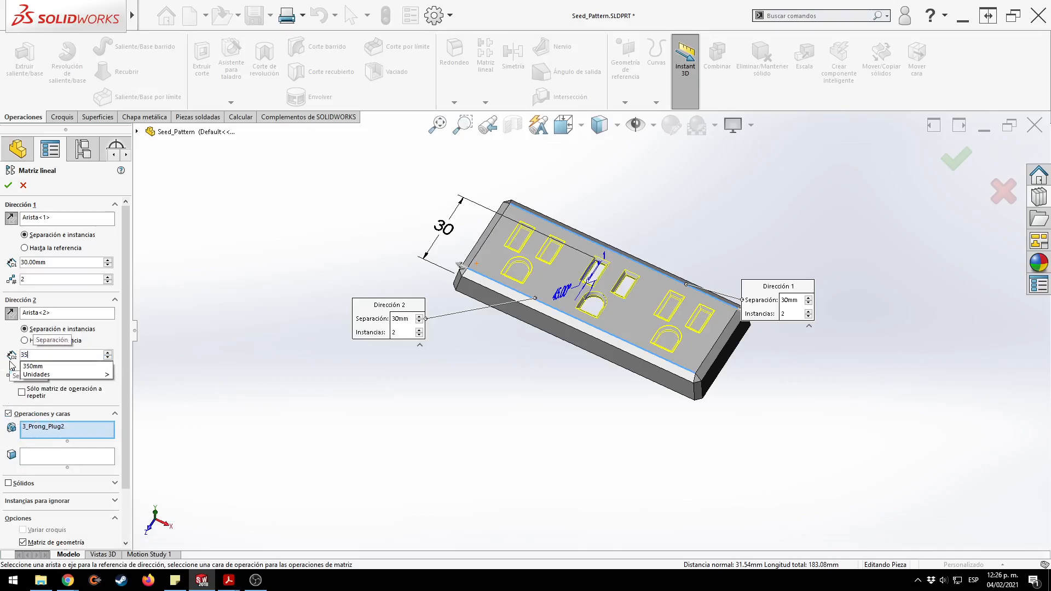
{"action": "key", "text": "Return"}
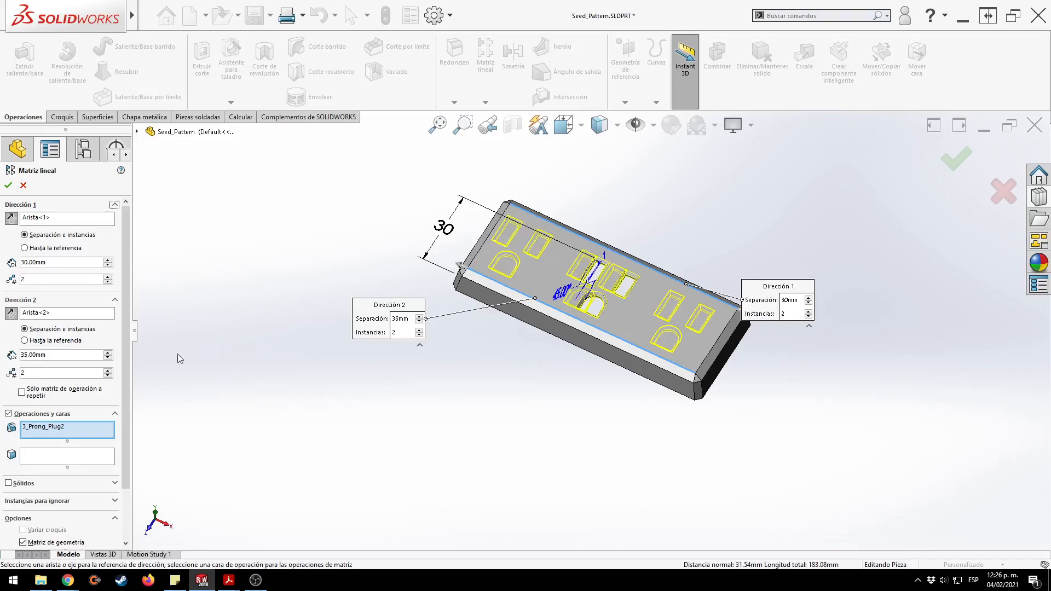
Set the Dirección 2 separation back to 30 mm.
{"action": "double_click", "coordinate": [64, 355]}
{"action": "type", "text": "30"}
{"action": "key", "text": "Return"}
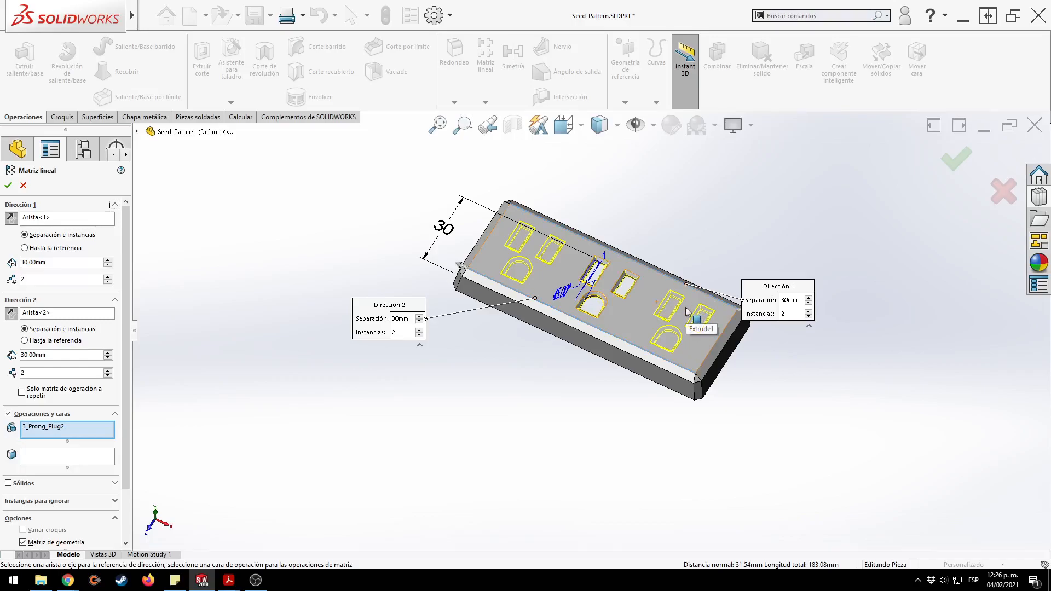
Try 3 instances in Dirección 1 with a 40 mm separation in Dirección 2.
{"action": "left_click", "coordinate": [107, 277]}
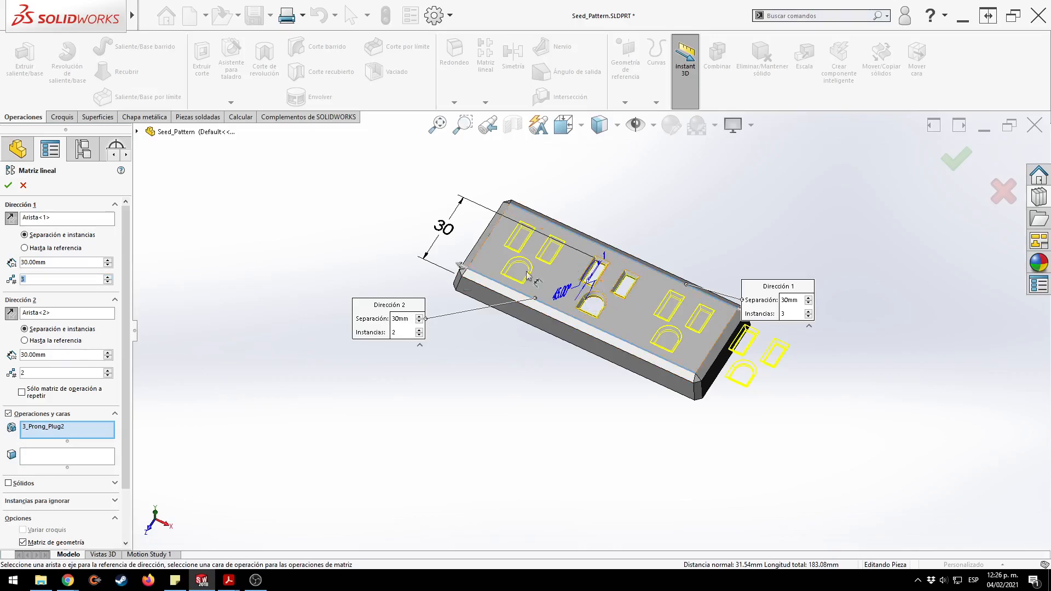
{"action": "double_click", "coordinate": [49, 354]}
{"action": "key", "text": "BackSpace"}
{"action": "type", "text": "40"}
{"action": "key", "text": "Return"}
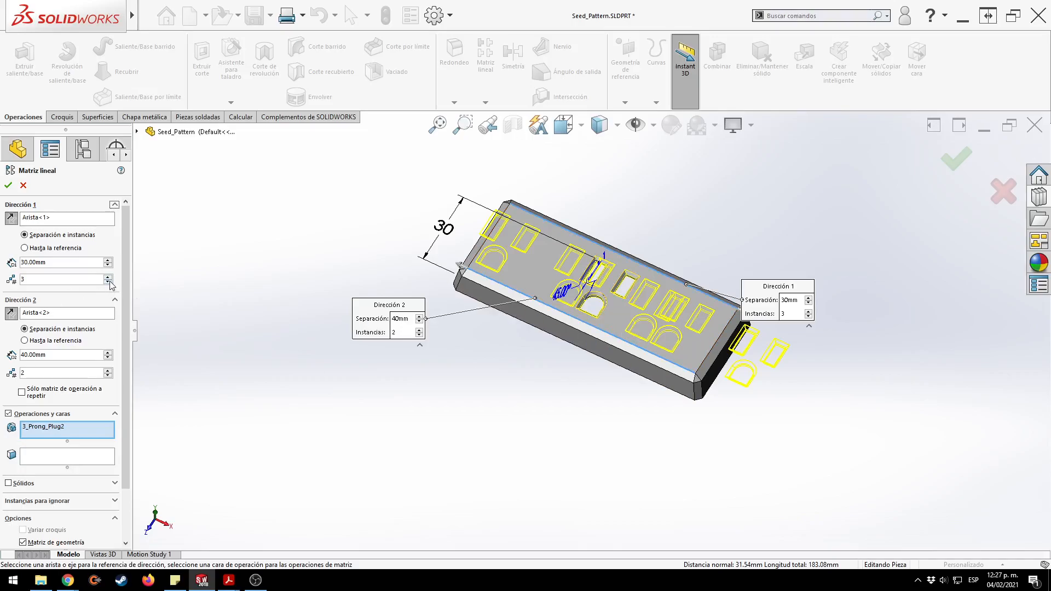
Set the Dirección 2 separation to 35 mm and reduce Dirección 1 to 2 instances.
{"action": "left_click_drag", "start_coordinate": [91, 355], "coordinate": [2, 347]}
{"action": "type", "text": "35"}
{"action": "key", "text": "Return"}
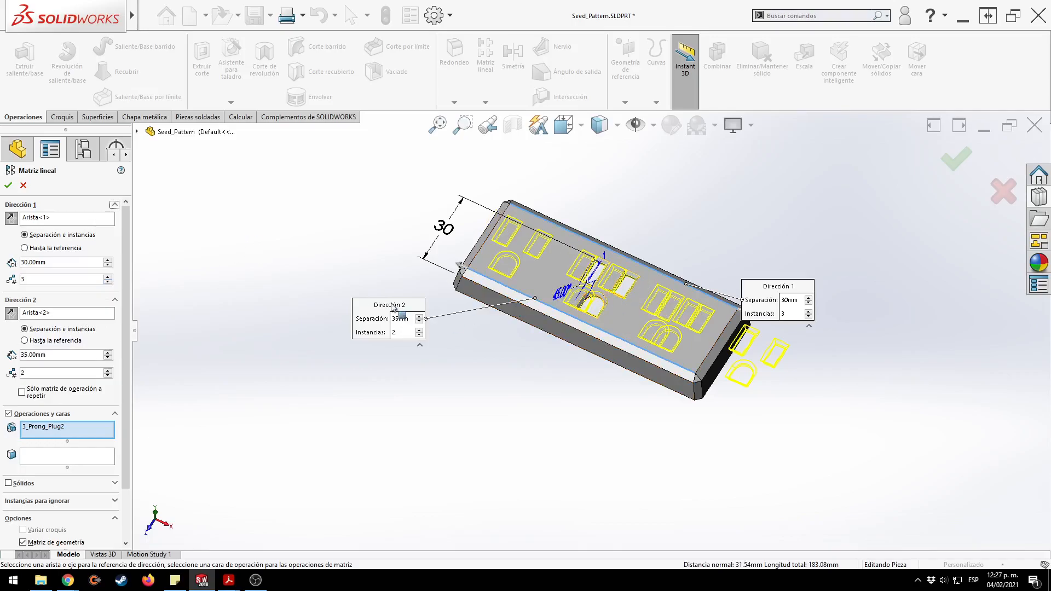
{"action": "left_click", "coordinate": [108, 283]}
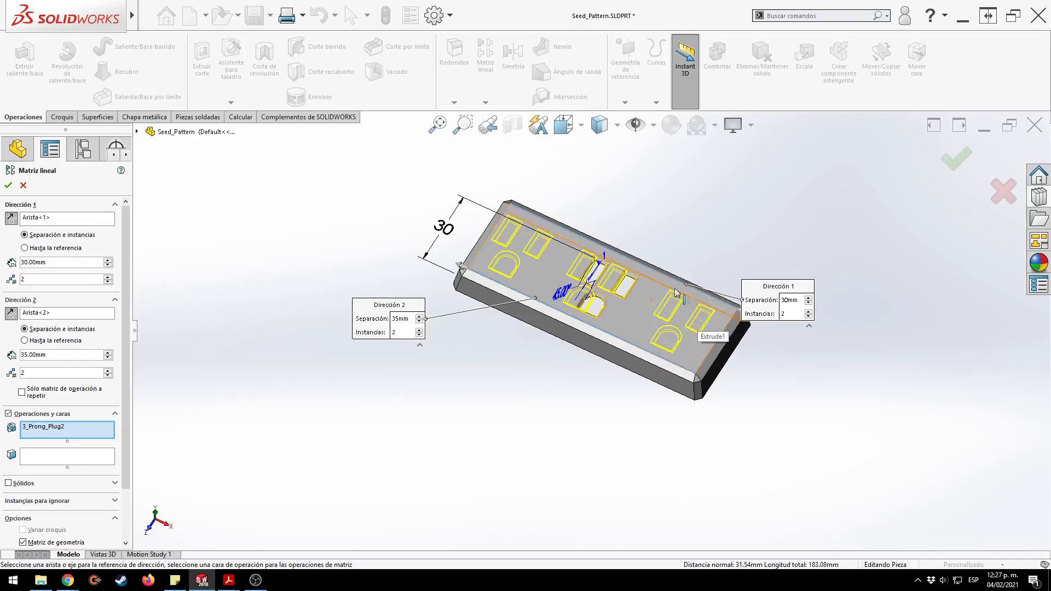
Enable Sólo matriz de operación a repetir, accept the linear pattern and show the part in isometric view.
{"action": "left_click", "coordinate": [23, 393]}
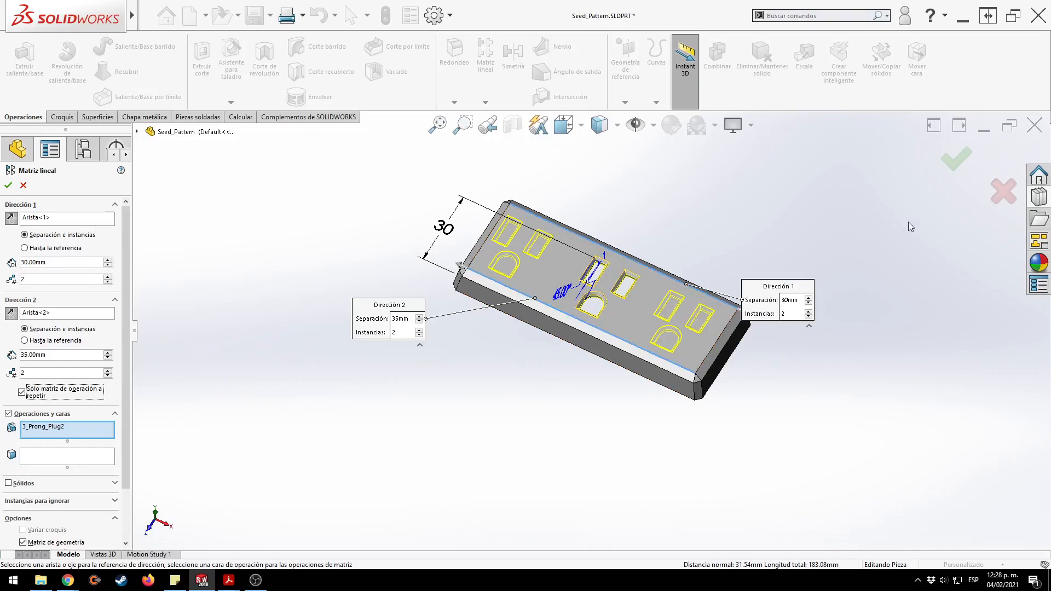
{"action": "left_click", "coordinate": [966, 157]}
{"action": "key", "text": "ctrl+7"}
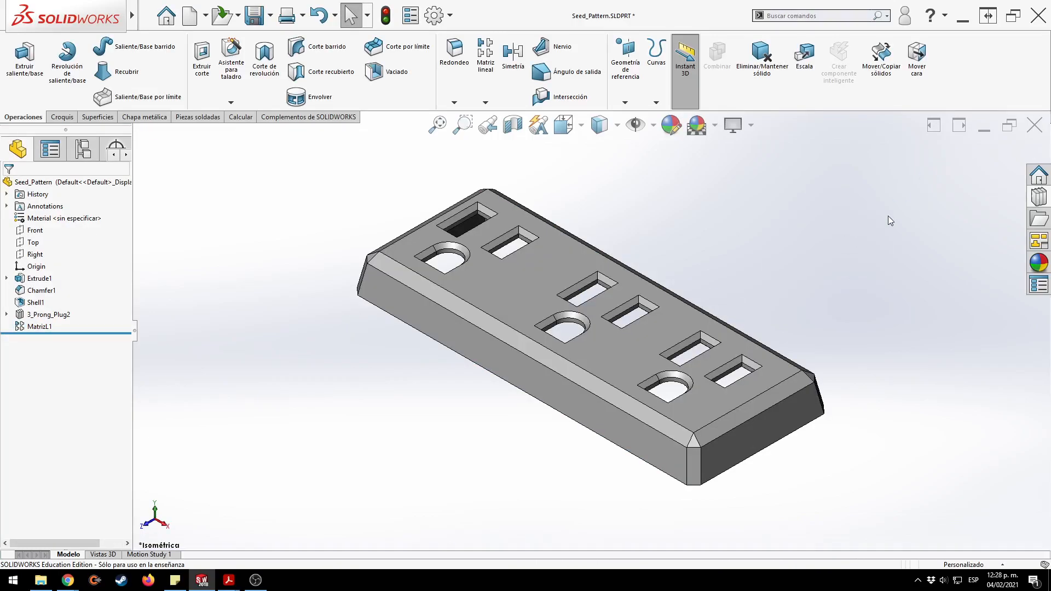
Switch to Adobe Acrobat Reader and look through the slides on sketch-driven patterns and fully defining sketches.
{"action": "key", "text": "alt+Tab"}
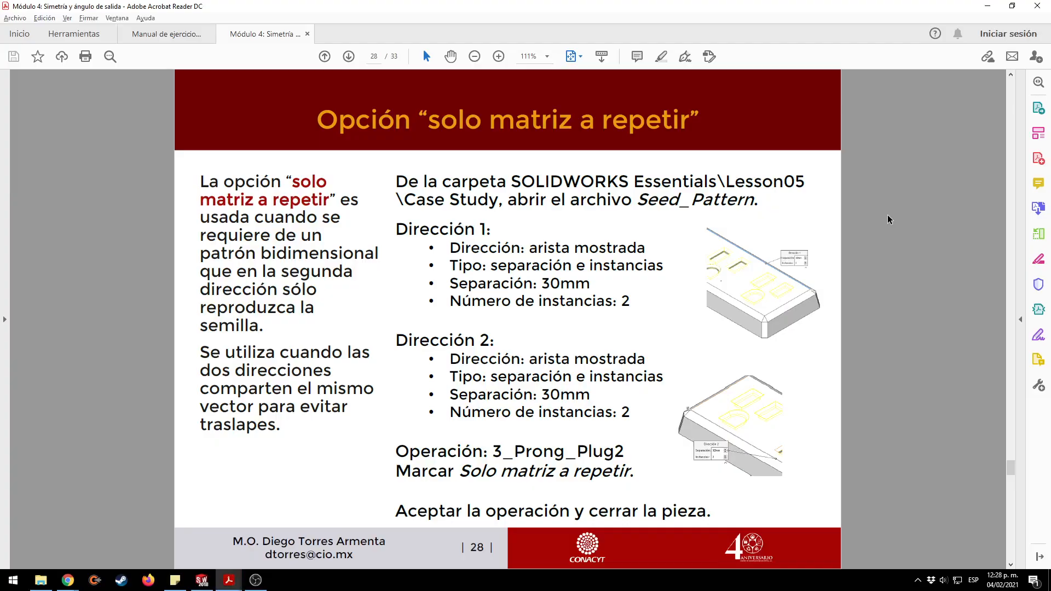
{"action": "scroll", "coordinate": [855, 272], "scroll_direction": "down", "scroll_amount": 1}
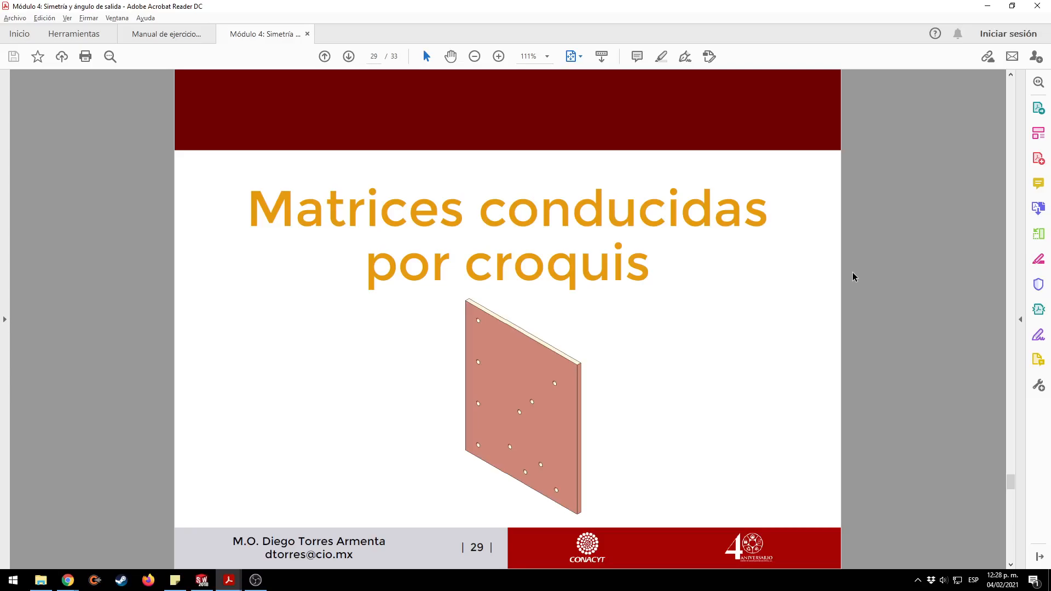
{"action": "scroll", "coordinate": [838, 231], "scroll_direction": "down", "scroll_amount": 1}
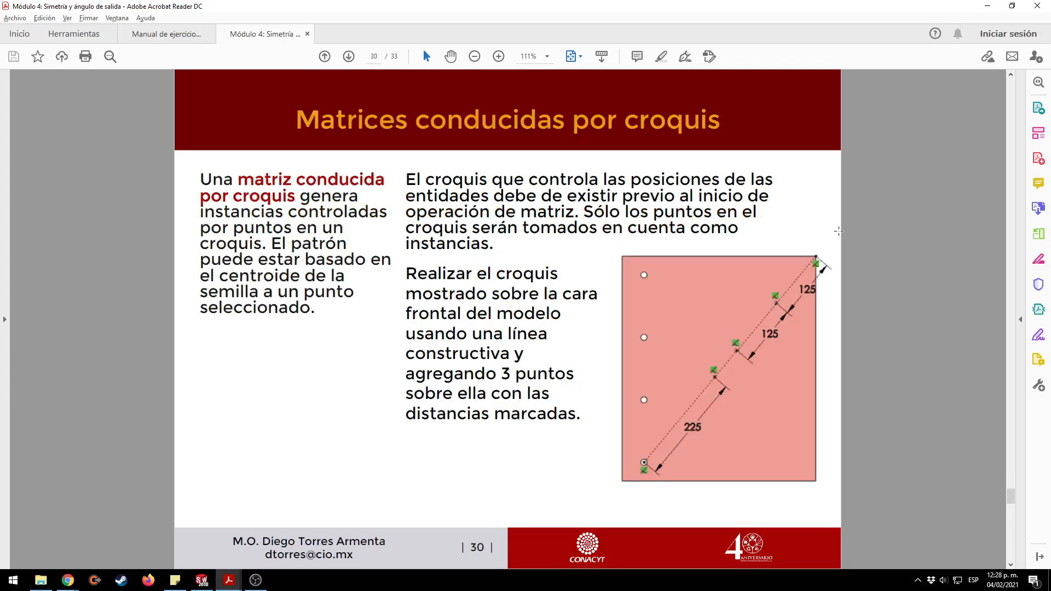
{"action": "scroll", "coordinate": [728, 272], "scroll_direction": "down", "scroll_amount": 1}
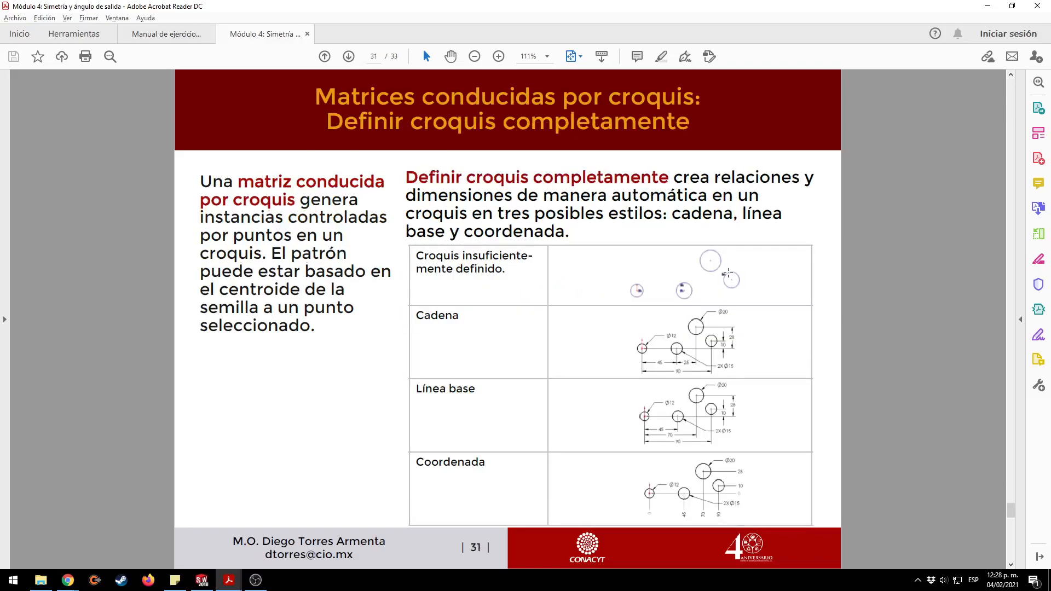
{"action": "scroll", "coordinate": [728, 273], "scroll_direction": "down", "scroll_amount": 1}
{"action": "scroll", "coordinate": [728, 272], "scroll_direction": "down", "scroll_amount": 1}
{"action": "scroll", "coordinate": [727, 272], "scroll_direction": "up", "scroll_amount": 3}
Return to SOLIDWORKS and close Seed_Pattern without saving the changes.
{"action": "key", "text": "alt+Tab"}
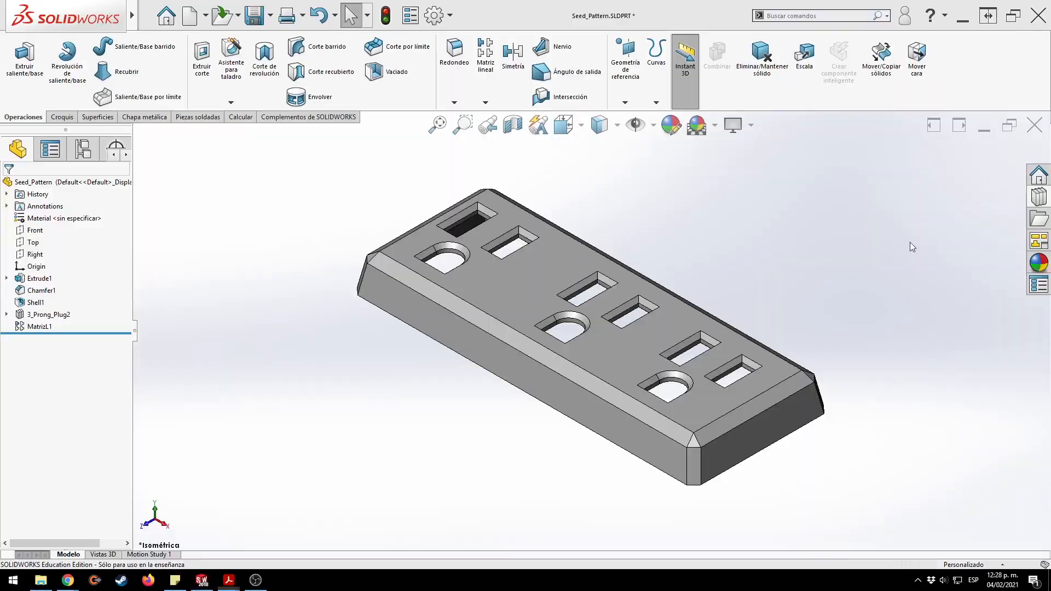
{"action": "left_click", "coordinate": [1035, 126]}
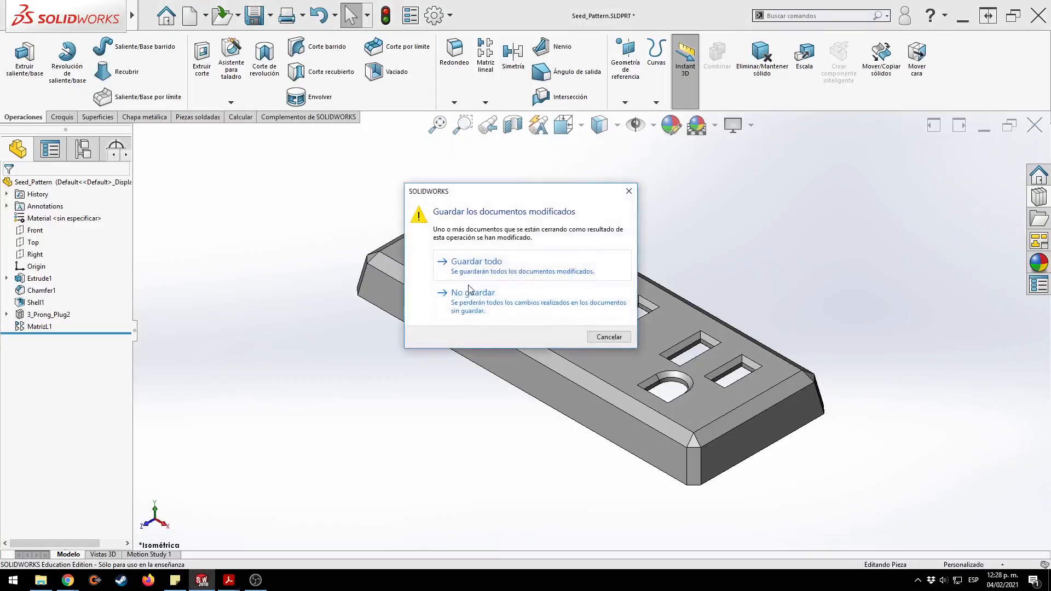
{"action": "left_click", "coordinate": [464, 294]}
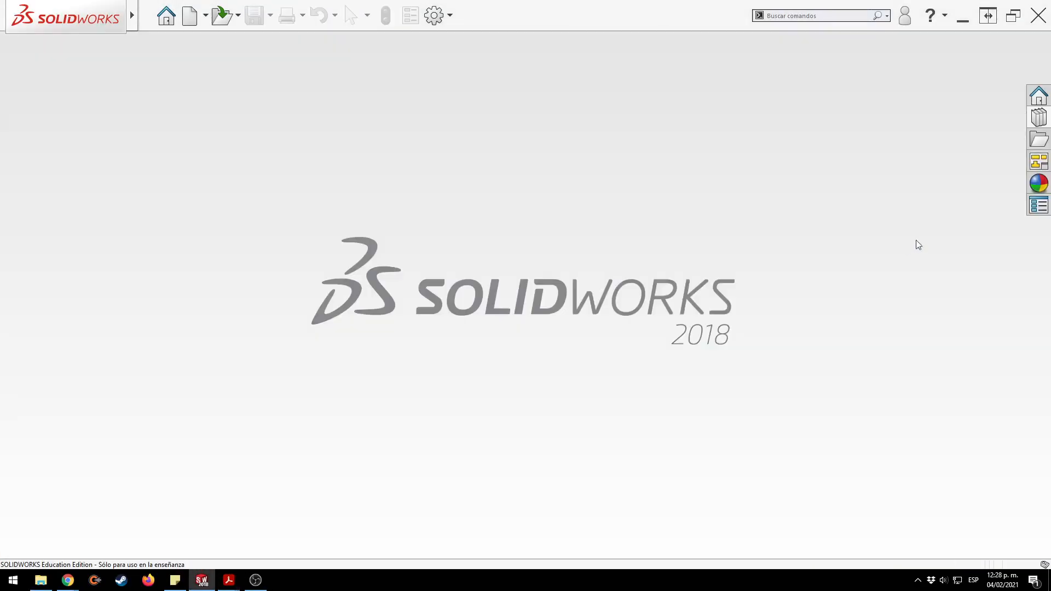
Open the Sketch_Driven part from SOLIDWORKS Essentials, Lesson05, Case Study in the design library.
{"action": "left_click", "coordinate": [1038, 118]}
{"action": "scroll", "coordinate": [951, 123], "scroll_direction": "up", "scroll_amount": 1}
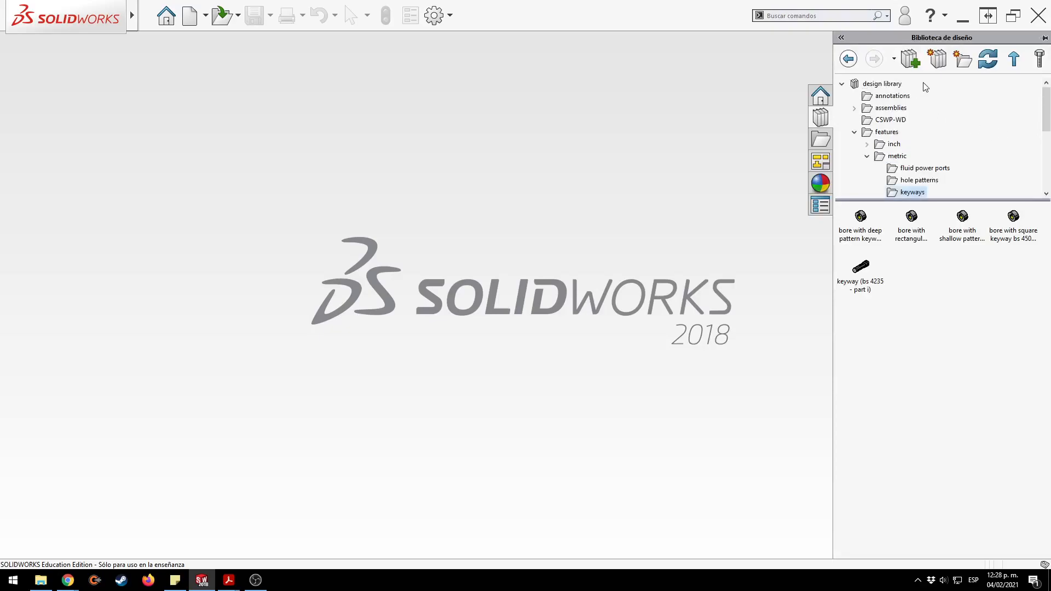
{"action": "double_click", "coordinate": [872, 85]}
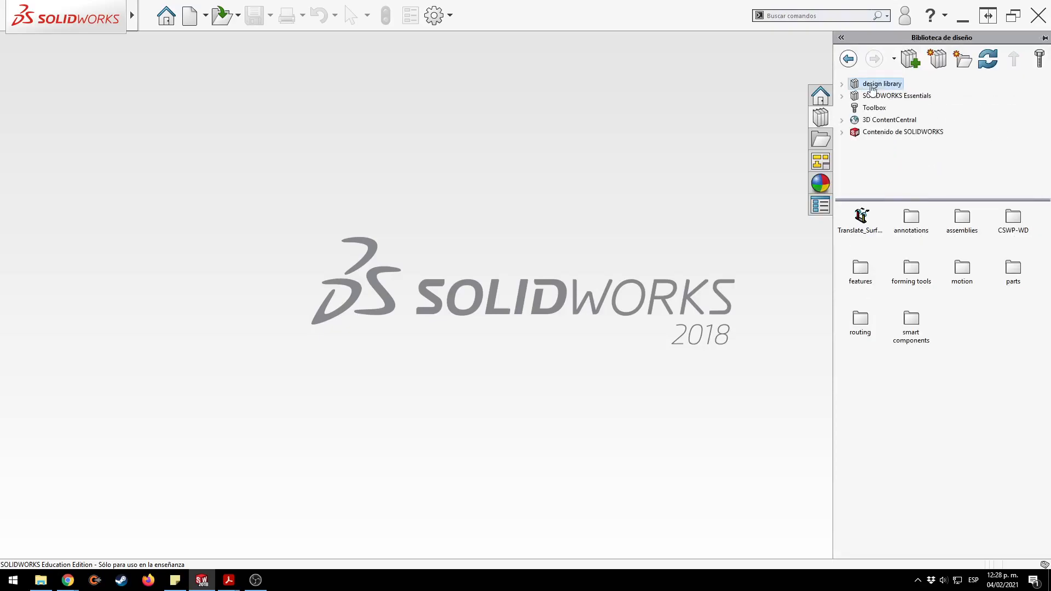
{"action": "left_click", "coordinate": [901, 95]}
{"action": "left_click", "coordinate": [862, 272]}
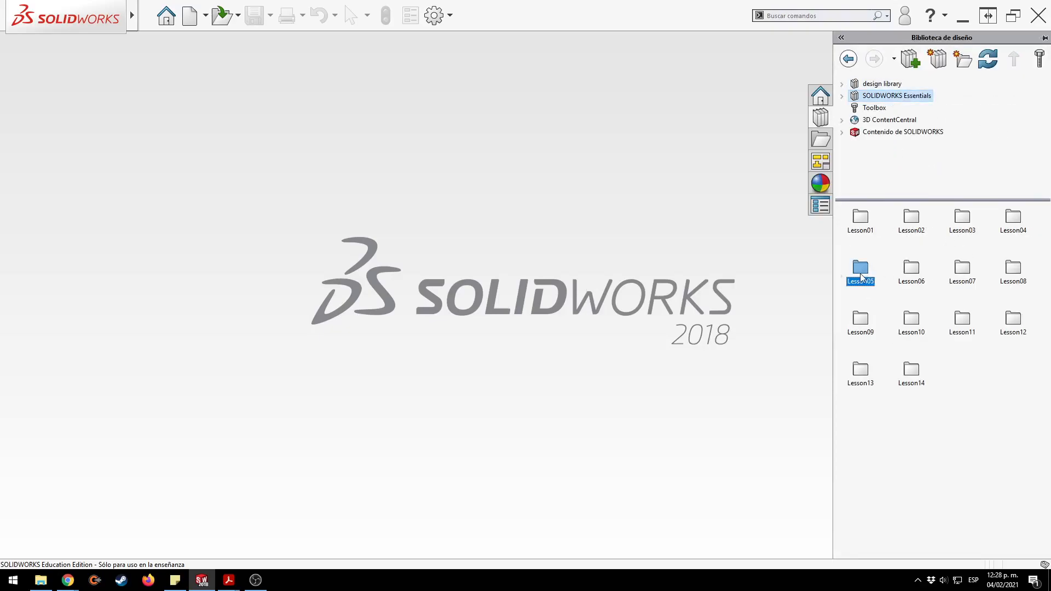
{"action": "double_click", "coordinate": [862, 272]}
{"action": "double_click", "coordinate": [860, 219]}
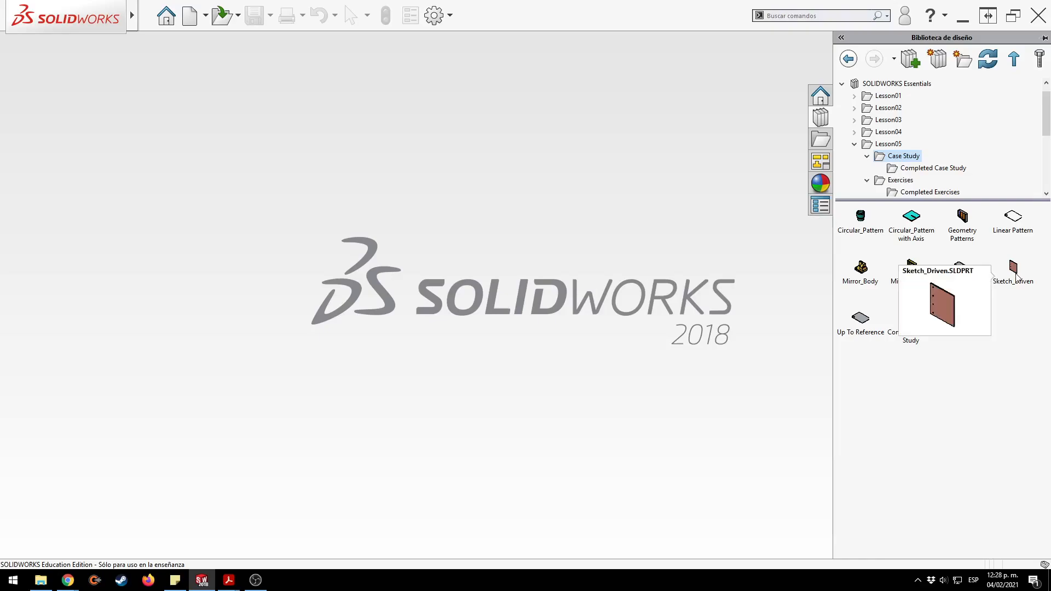
{"action": "left_click", "coordinate": [1016, 276]}
{"action": "double_click", "coordinate": [1016, 276]}
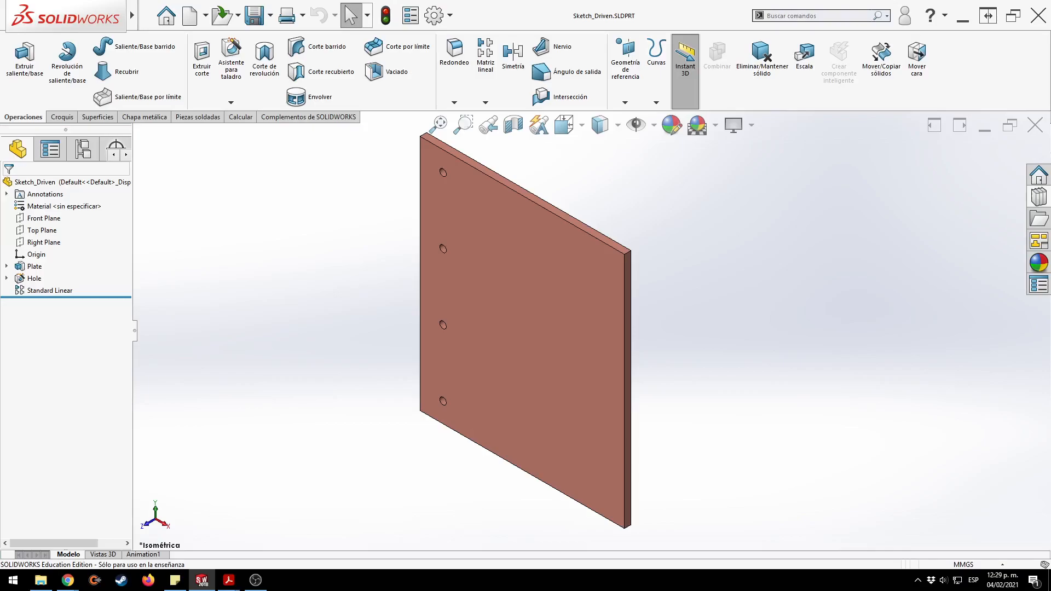
Check the sketch instructions and dimensions on the sketch-driven pattern slides in Adobe Acrobat Reader, then return to SOLIDWORKS.
{"action": "key", "text": "alt+Tab"}
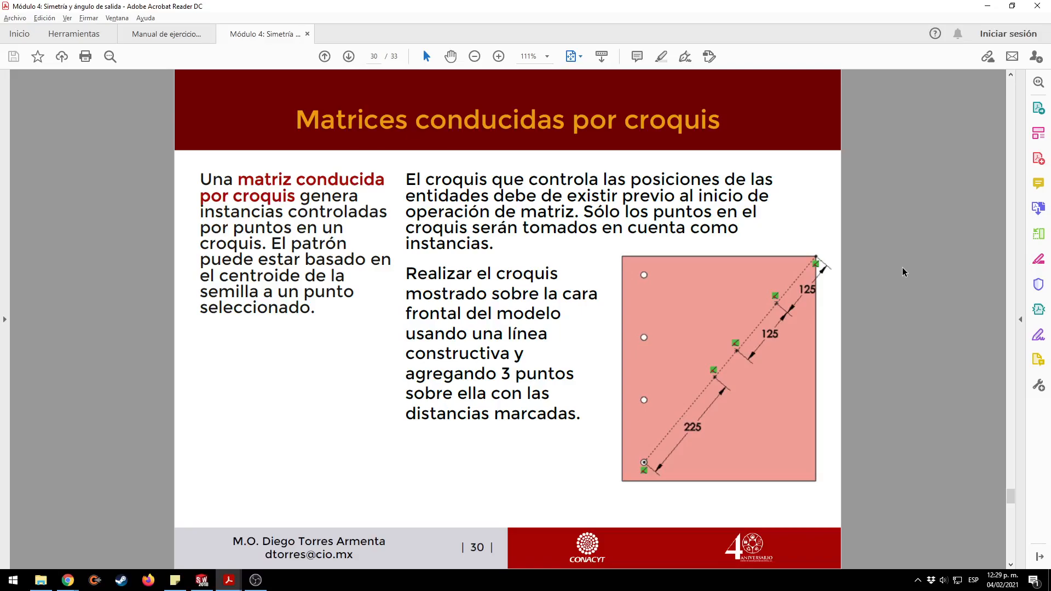
{"action": "scroll", "coordinate": [893, 352], "scroll_direction": "down", "scroll_amount": 2}
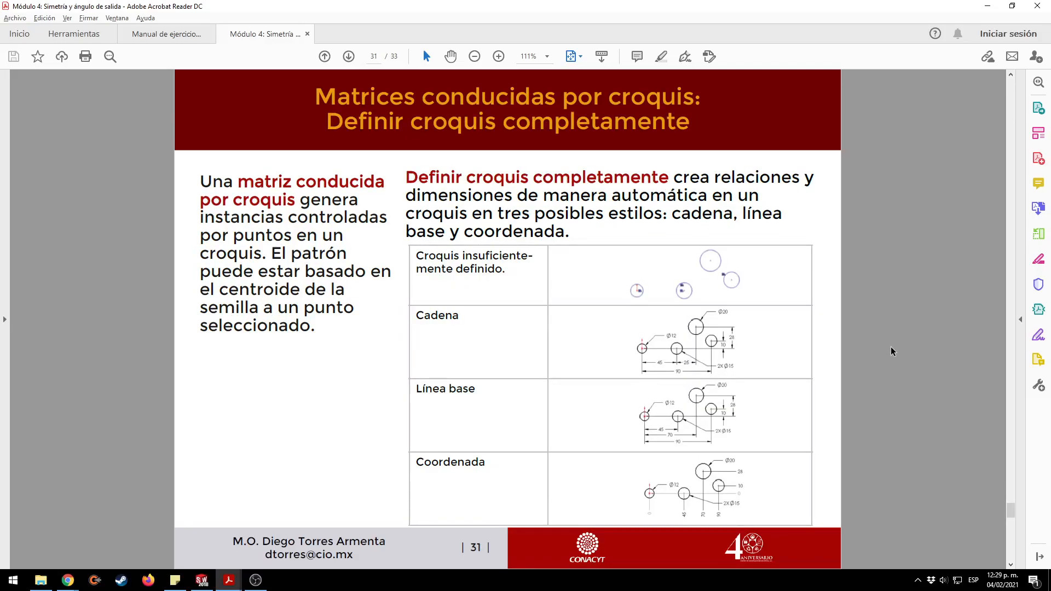
{"action": "scroll", "coordinate": [863, 364], "scroll_direction": "up", "scroll_amount": 2}
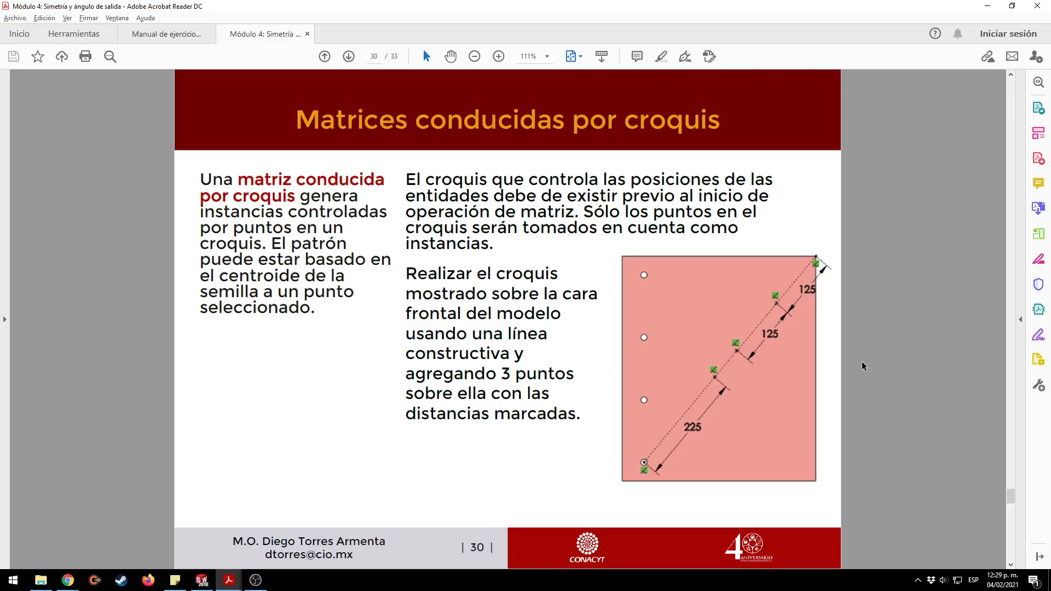
{"action": "key", "text": "alt+Tab"}
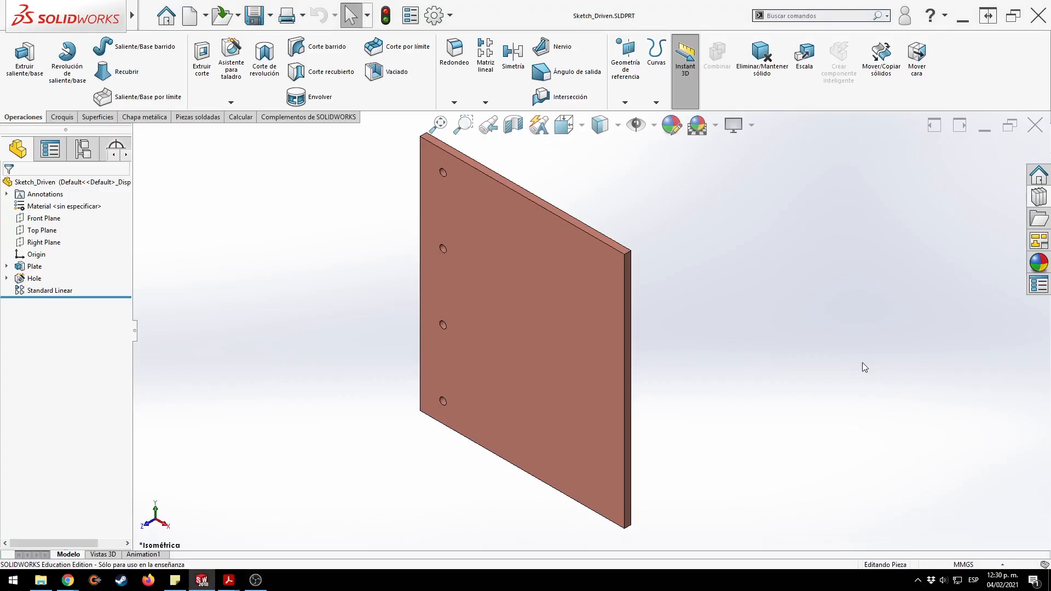
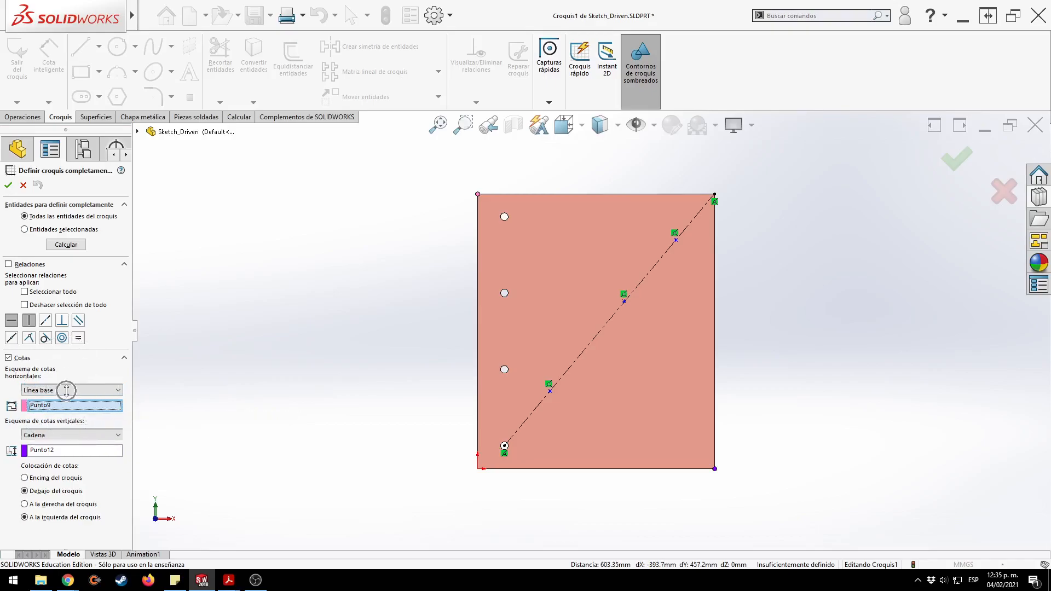
Set the vertical dimension scheme to Línea base, with the plate's left edge as horizontal datum and bottom edge as vertical datum.
{"action": "left_click", "coordinate": [75, 435]}
{"action": "left_click", "coordinate": [60, 452]}
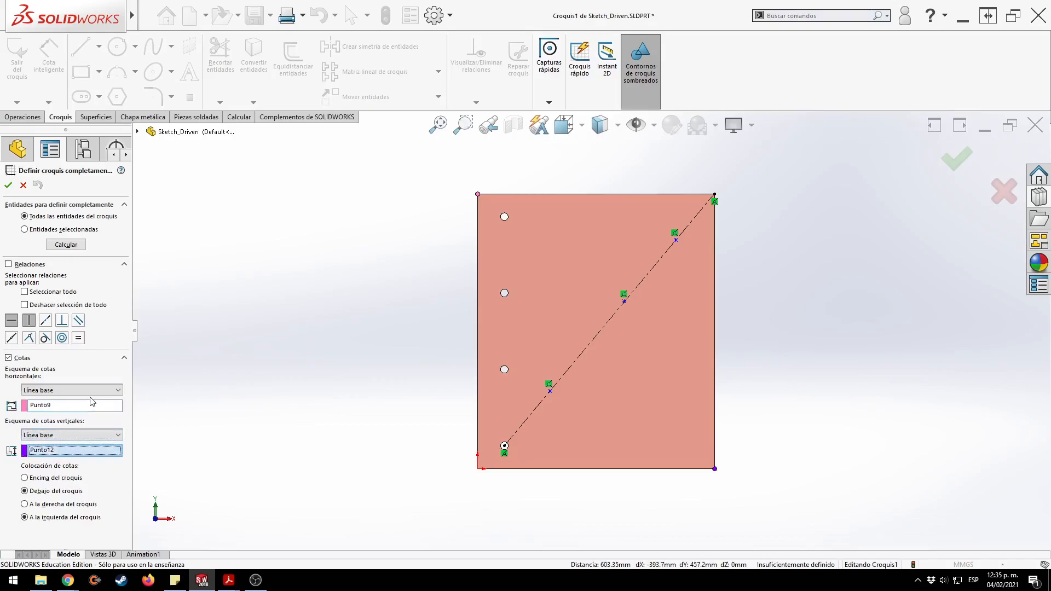
{"action": "left_click", "coordinate": [44, 406]}
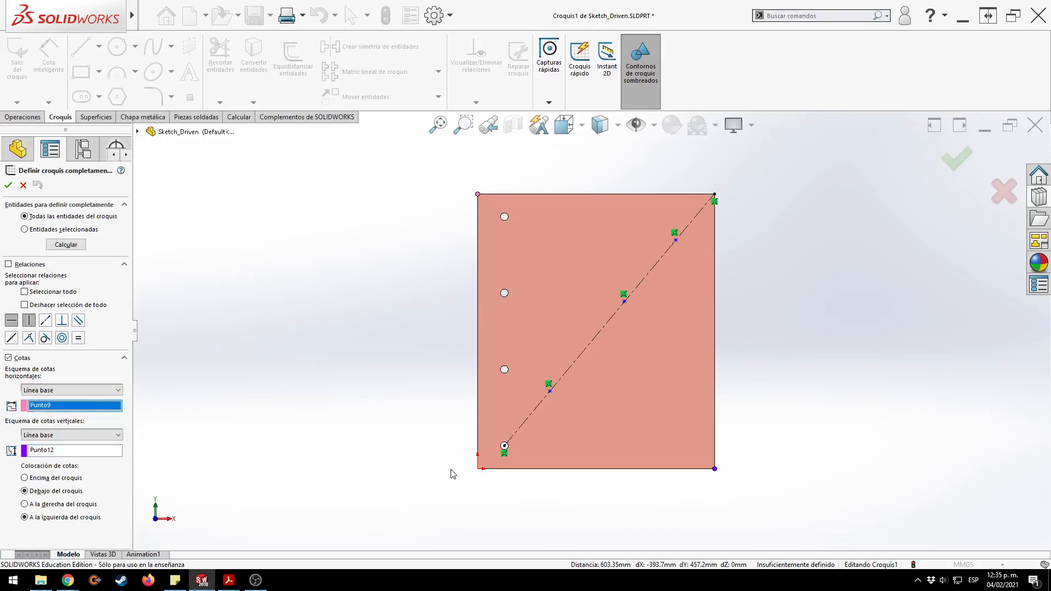
{"action": "left_click", "coordinate": [477, 434]}
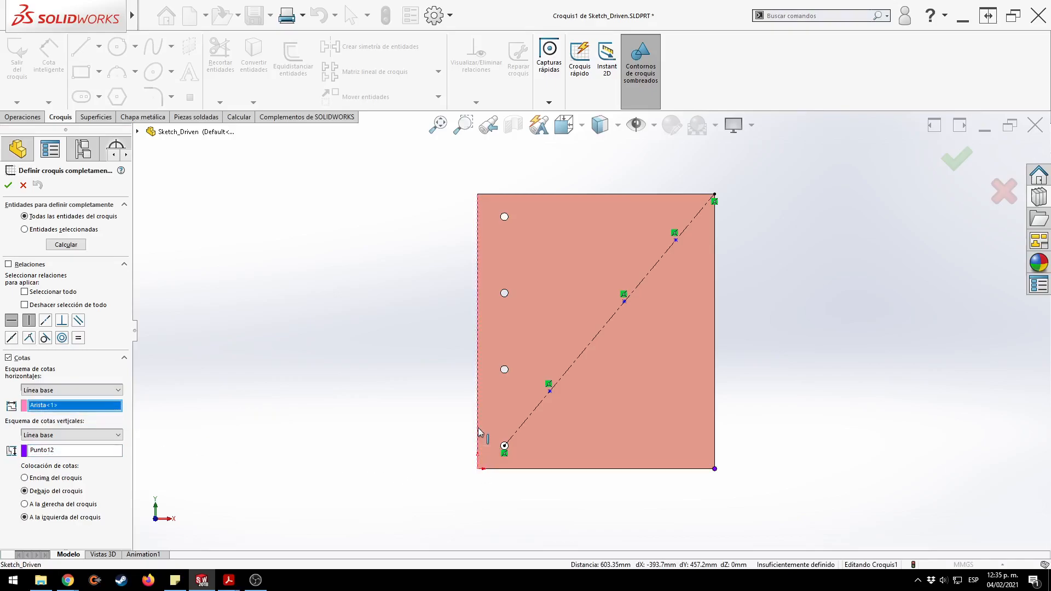
{"action": "left_click", "coordinate": [57, 453]}
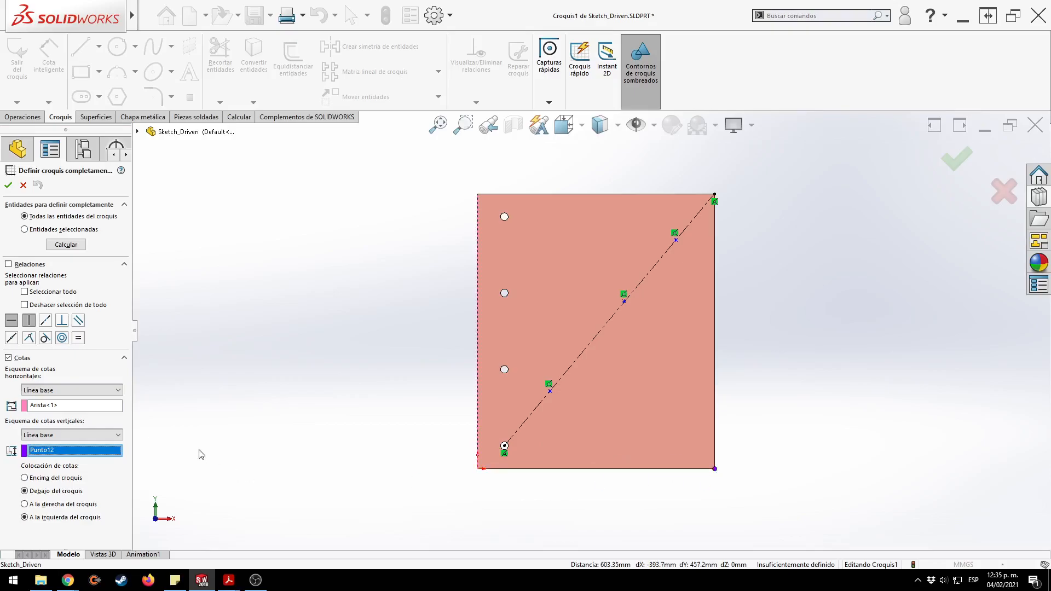
{"action": "left_click", "coordinate": [589, 469]}
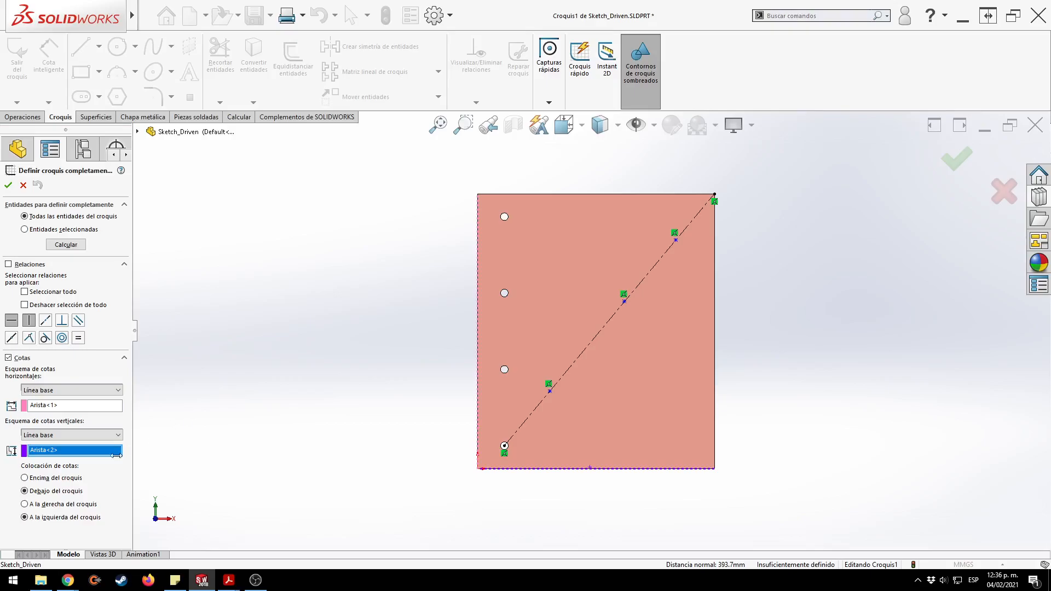
Place the automatic dimensions below and to the right of the sketch, calculate them and accept the full definition.
{"action": "left_click", "coordinate": [55, 492]}
{"action": "left_click", "coordinate": [60, 518]}
{"action": "left_click", "coordinate": [62, 505]}
{"action": "left_click", "coordinate": [67, 245]}
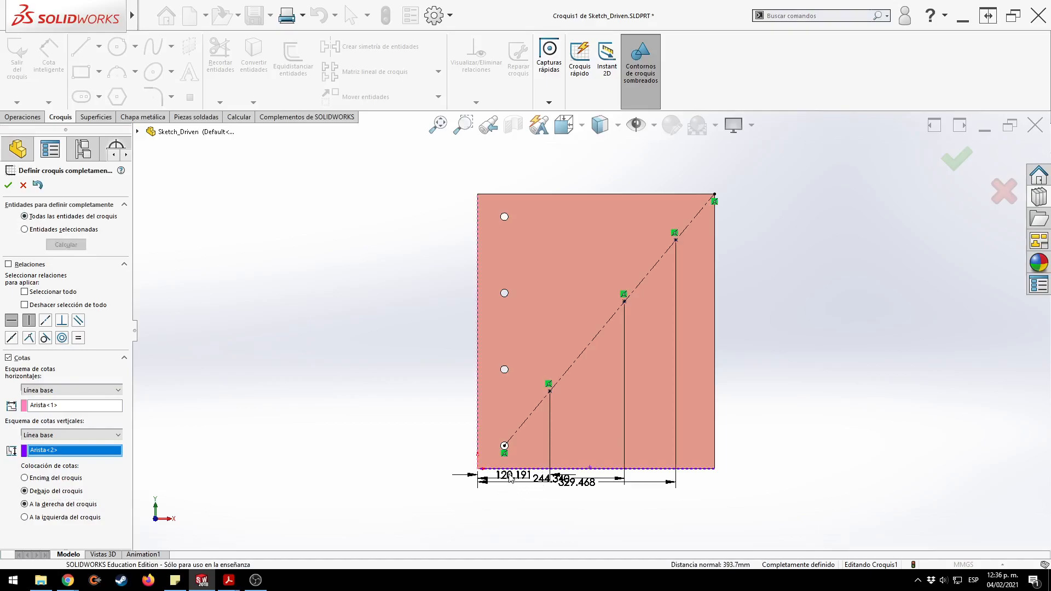
{"action": "left_click", "coordinate": [9, 185]}
Move the 329.468 horizontal dimension farther below the plate, away from the other baseline dimensions.
{"action": "scroll", "coordinate": [566, 484], "scroll_direction": "up", "scroll_amount": 3}
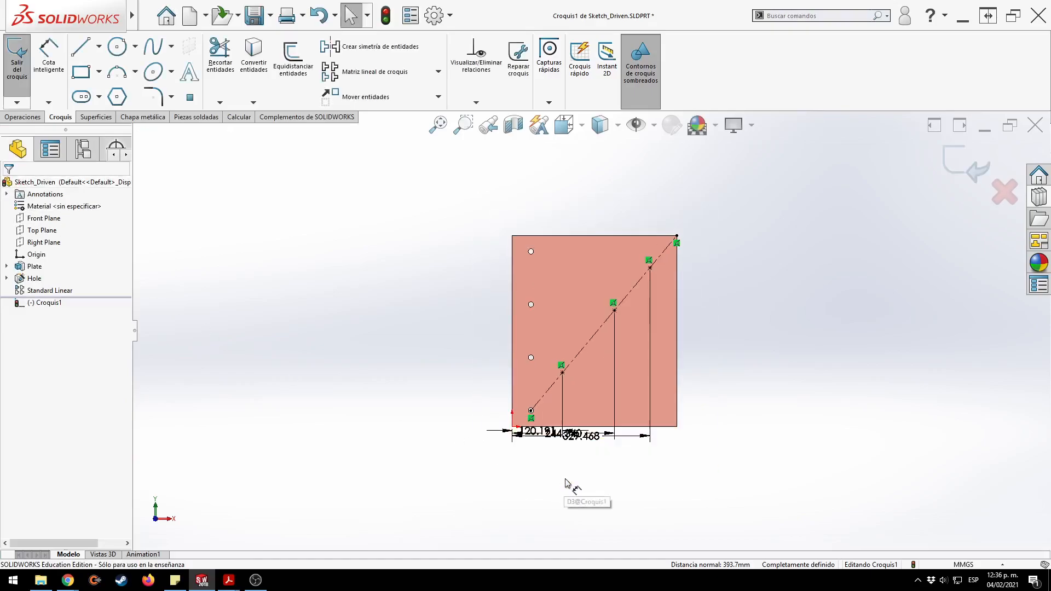
{"action": "scroll", "coordinate": [599, 444], "scroll_direction": "down", "scroll_amount": 6}
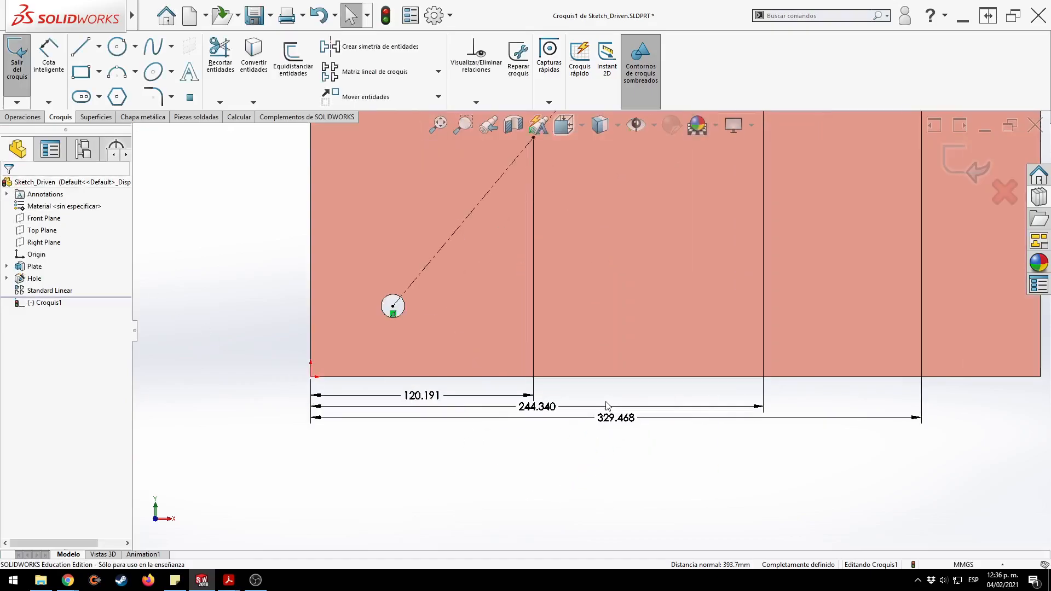
{"action": "left_click_drag", "start_coordinate": [623, 420], "coordinate": [624, 464]}
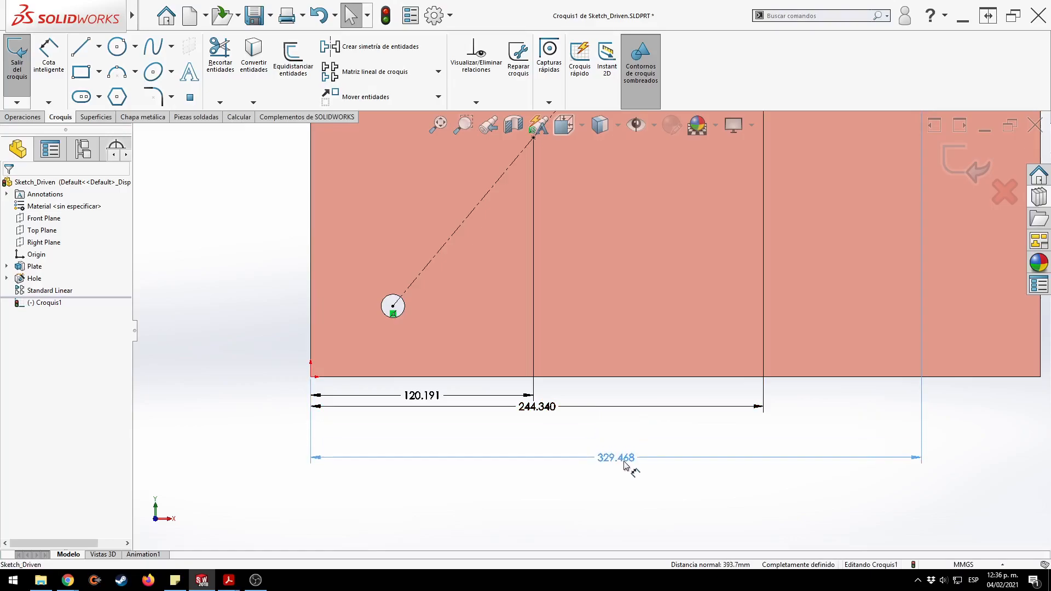
Move the 244.340 and 120.191 horizontal dimensions farther below the plate to space out the baseline dimensions.
{"action": "left_click_drag", "start_coordinate": [539, 414], "coordinate": [539, 443]}
{"action": "left_click_drag", "start_coordinate": [443, 399], "coordinate": [445, 417]}
{"action": "left_click", "coordinate": [228, 418]}
{"action": "key", "text": "f"}
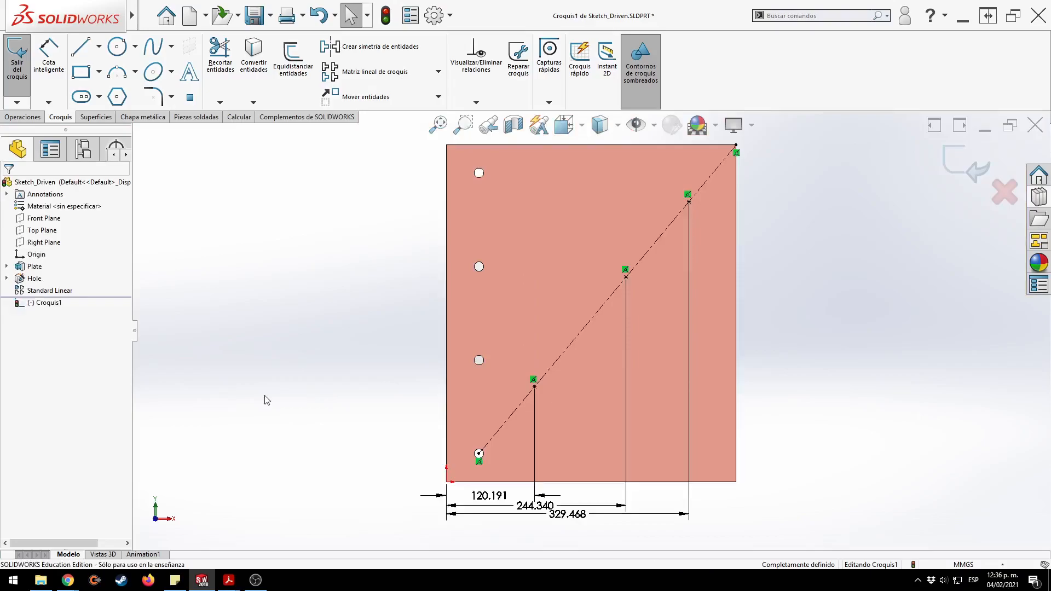
{"action": "left_click", "coordinate": [535, 387]}
{"action": "left_click", "coordinate": [479, 453], "text": "ctrl"}
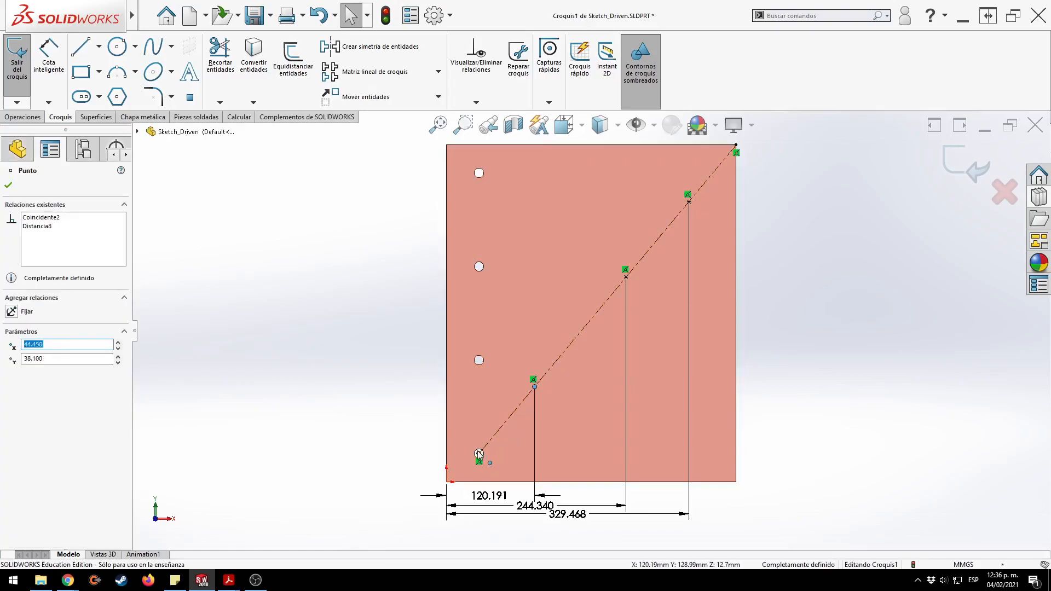
{"action": "left_click", "coordinate": [853, 300]}
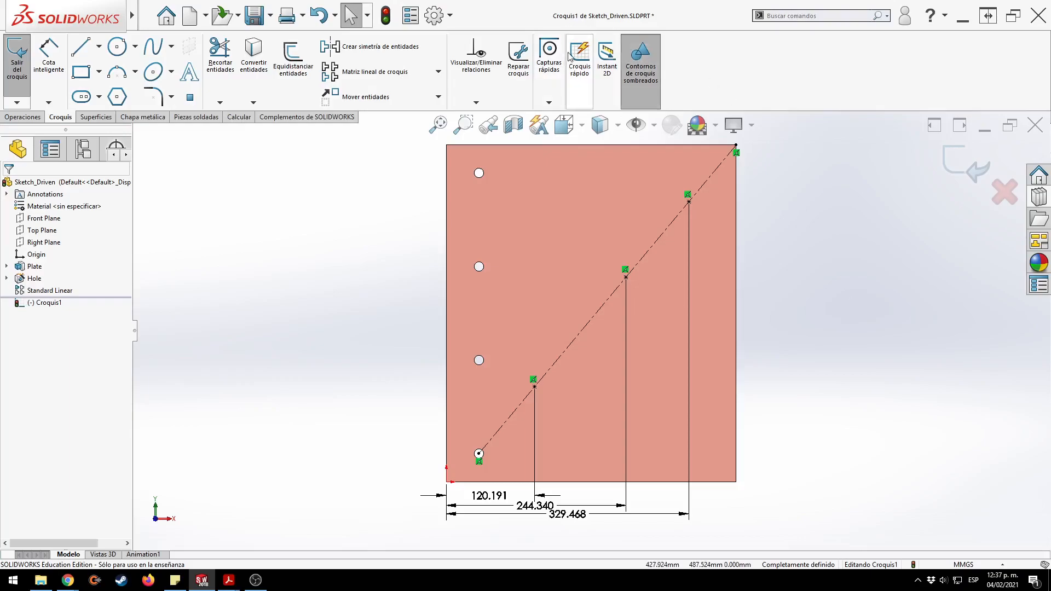
{"action": "left_click", "coordinate": [476, 103]}
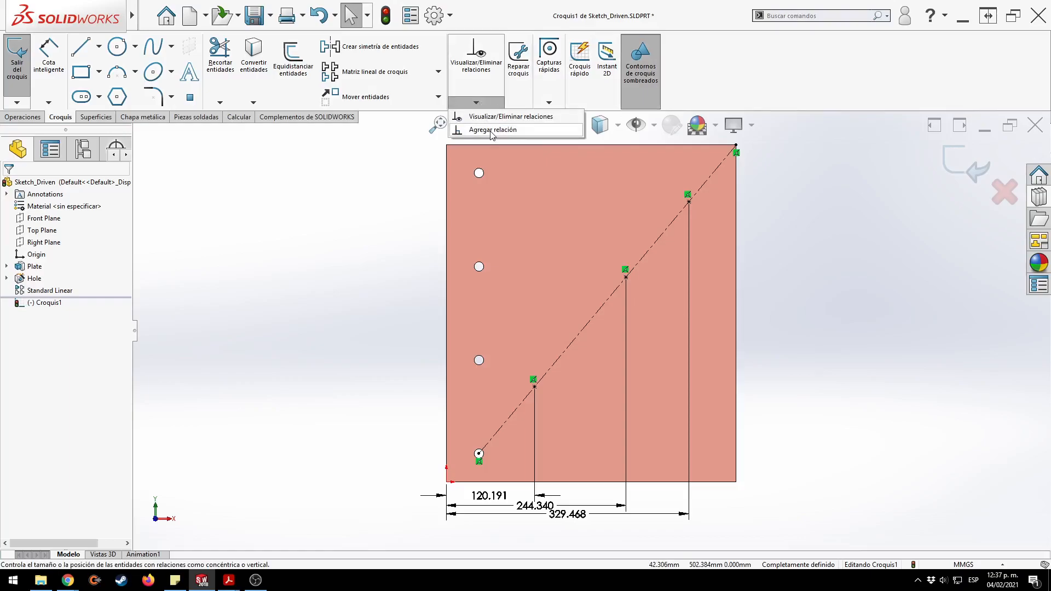
{"action": "left_click", "coordinate": [830, 322]}
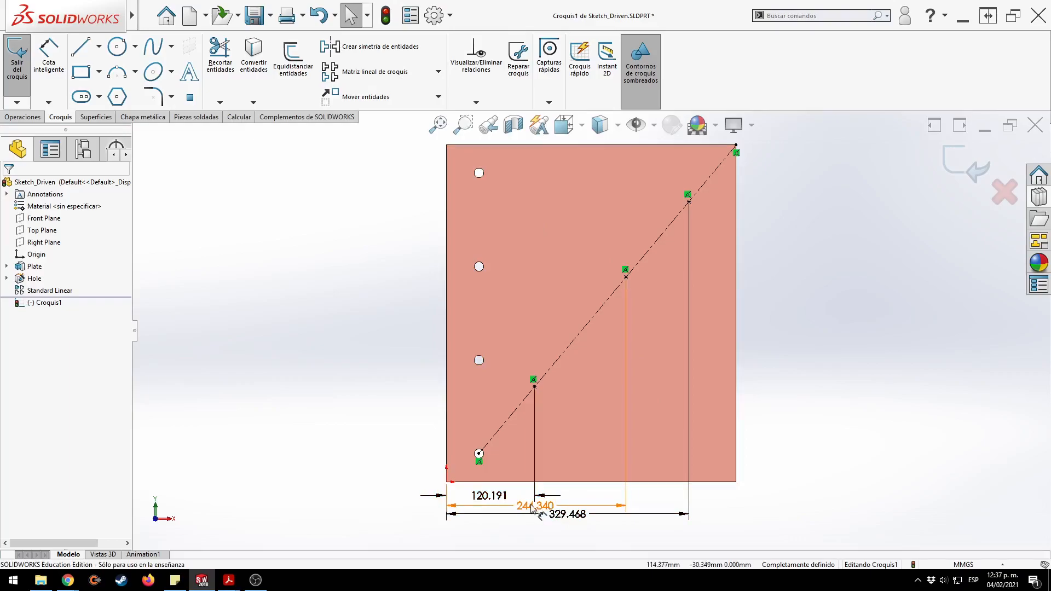
{"action": "left_click", "coordinate": [474, 102]}
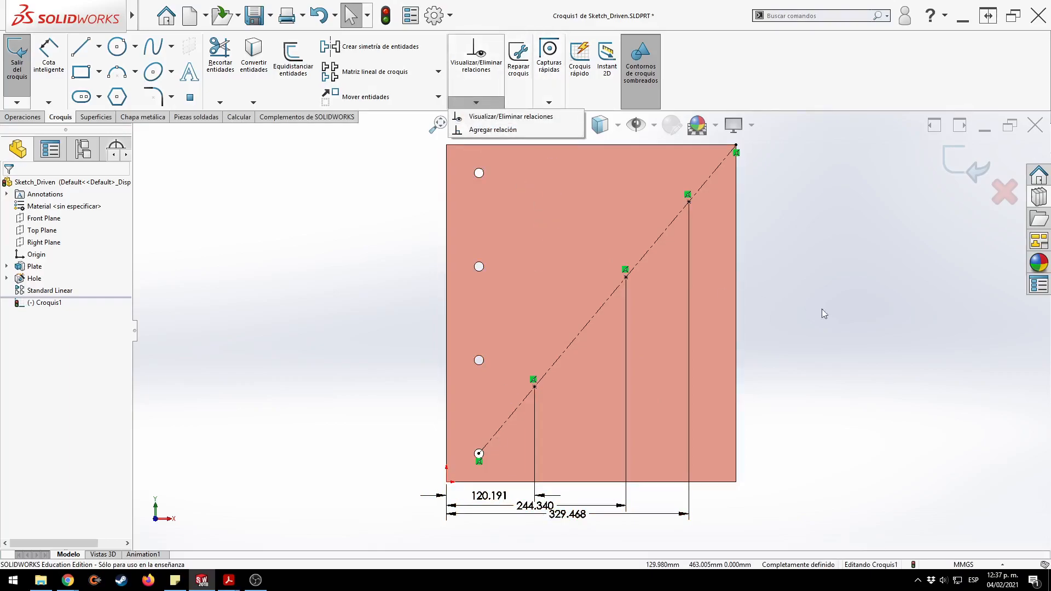
{"action": "left_click", "coordinate": [836, 314]}
Review the sketch-driven pattern and full-definition slides in Adobe Acrobat Reader, and return to SOLIDWORKS.
{"action": "key", "text": "alt+Tab"}
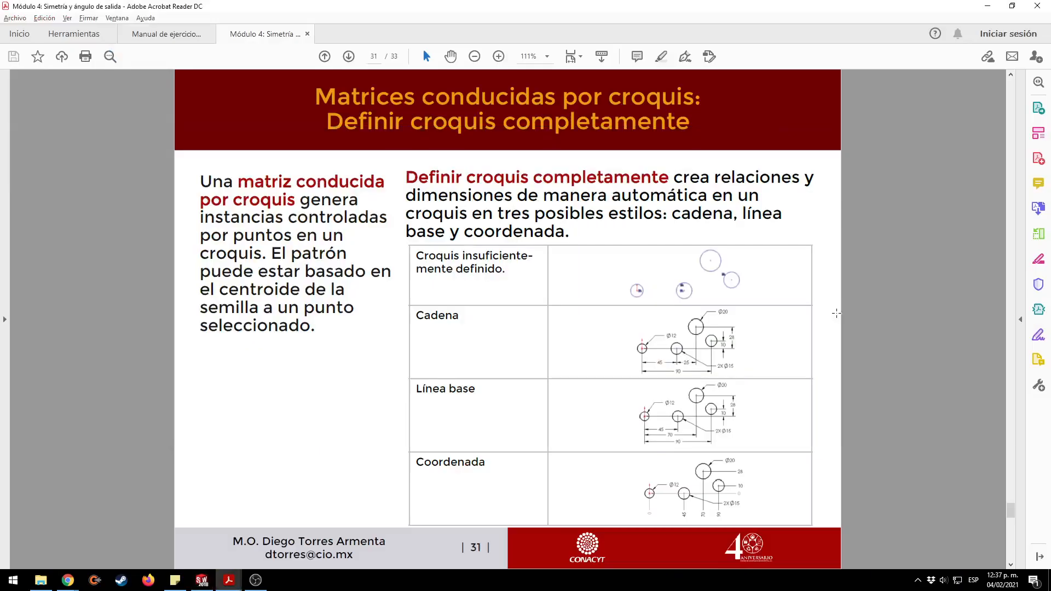
{"action": "scroll", "coordinate": [835, 313], "scroll_direction": "down", "scroll_amount": 1}
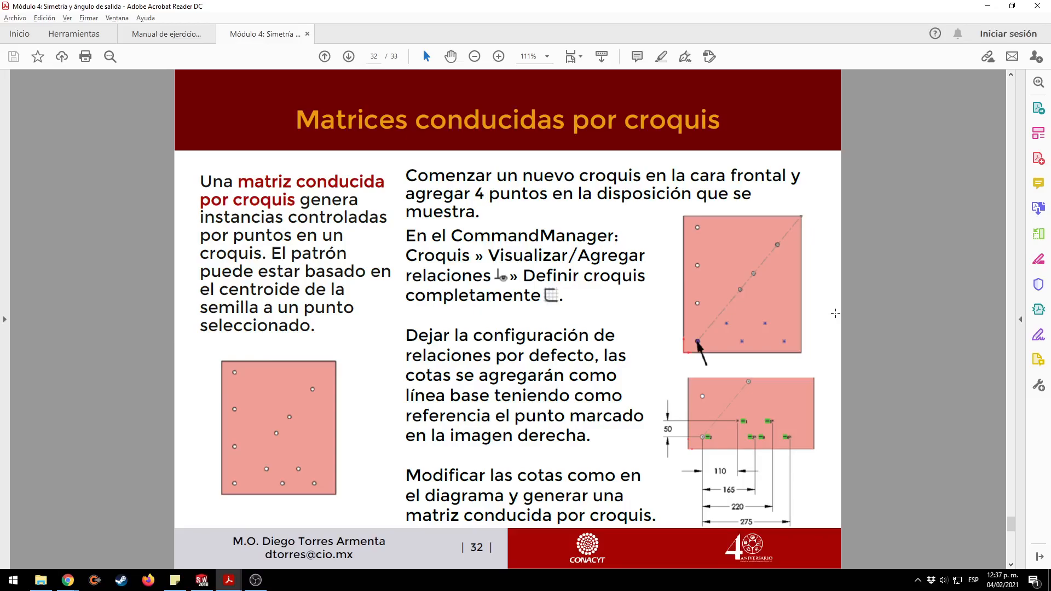
{"action": "scroll", "coordinate": [835, 313], "scroll_direction": "up", "scroll_amount": 2}
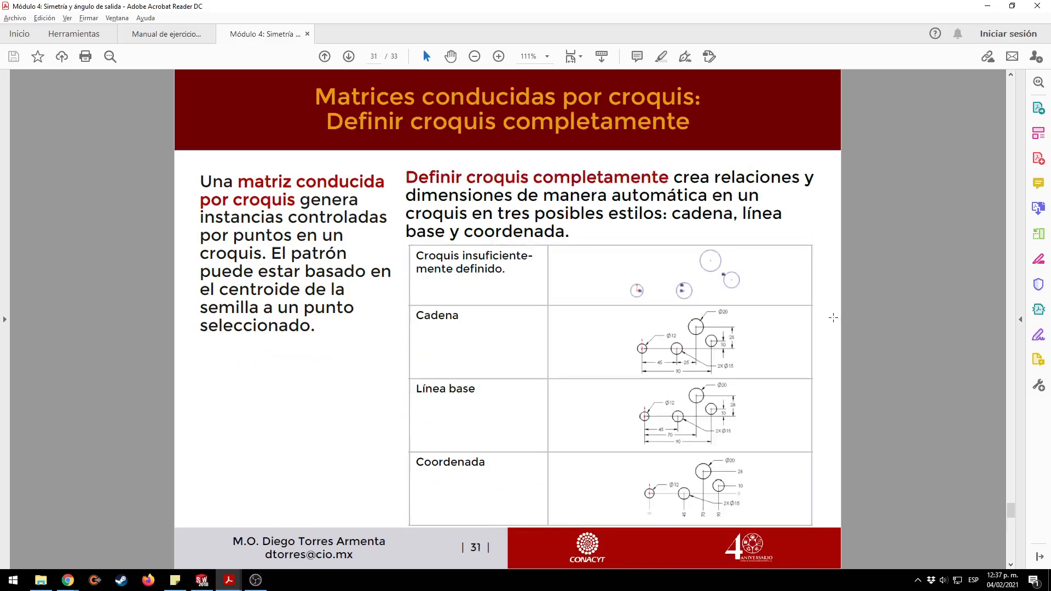
{"action": "key", "text": "alt+Tab"}
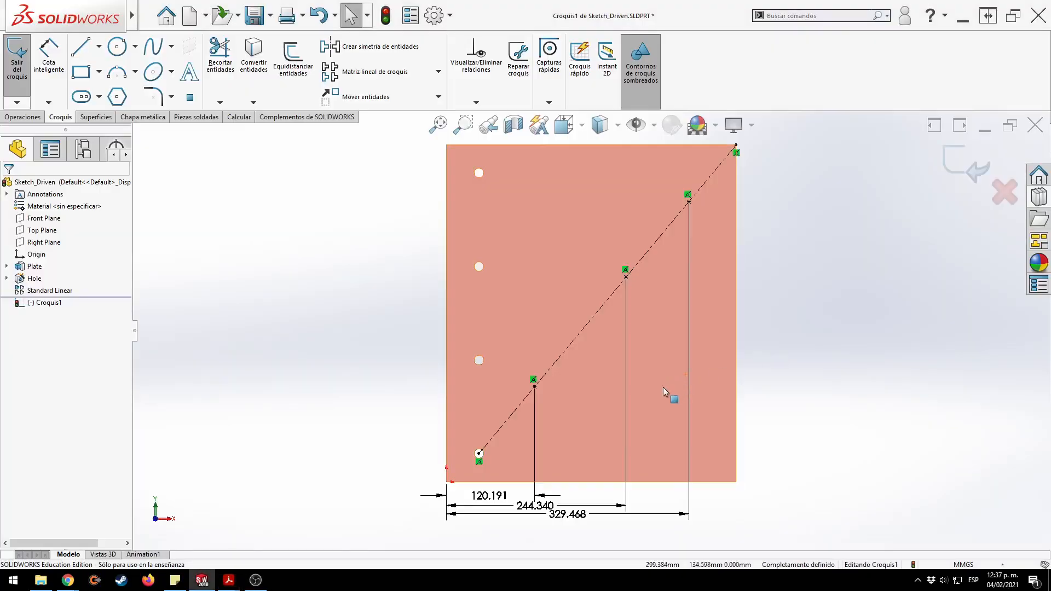
Exit the sketch, reopen Croquis1 for editing and delete its three horizontal baseline dimensions.
{"action": "double_click", "coordinate": [638, 533]}
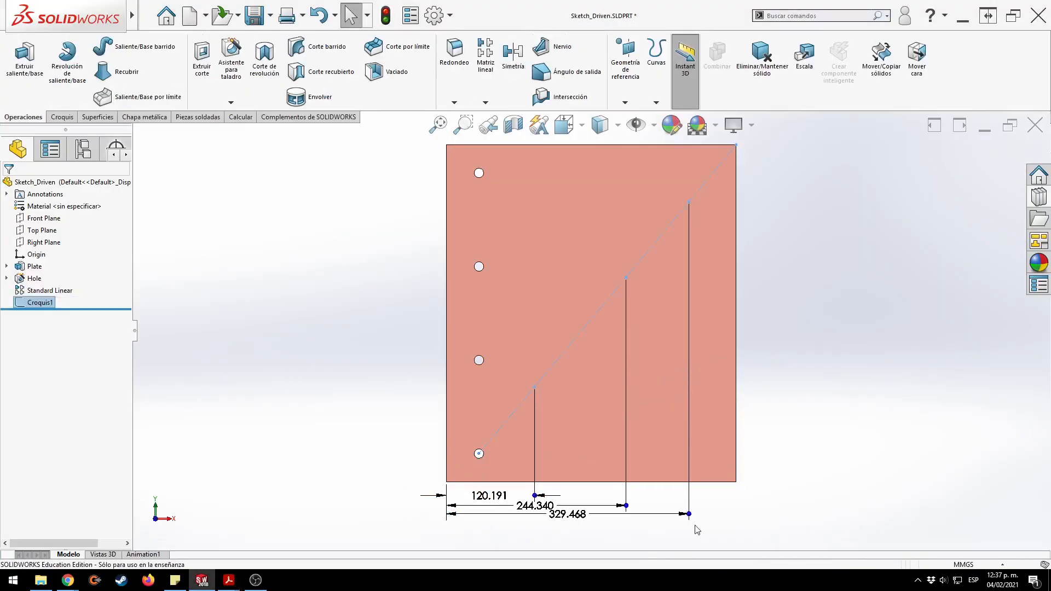
{"action": "left_click", "coordinate": [713, 522]}
{"action": "left_click", "coordinate": [37, 302]}
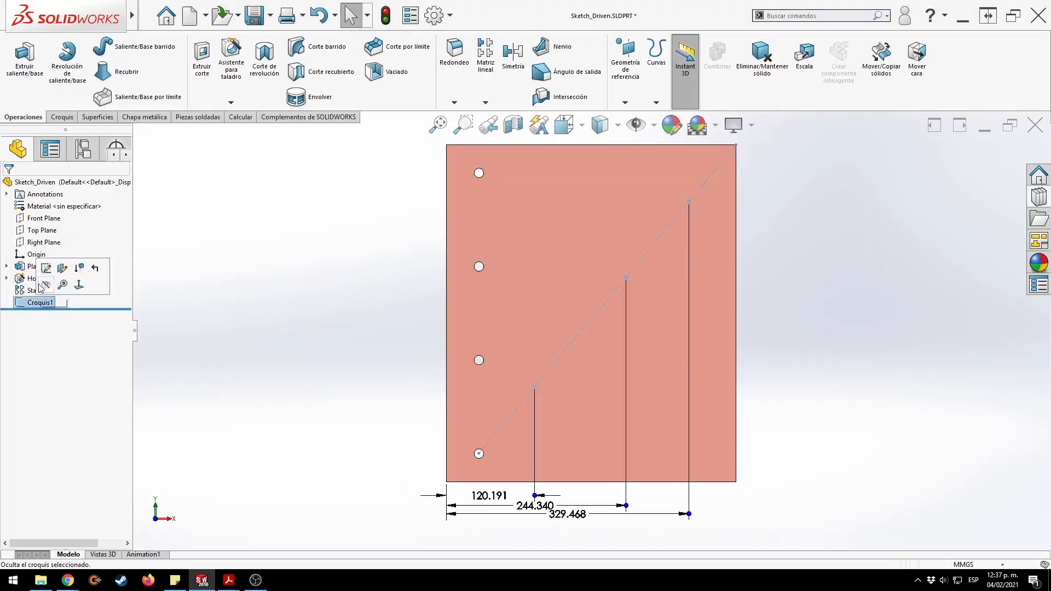
{"action": "left_click", "coordinate": [42, 272]}
{"action": "mouse_move", "coordinate": [534, 292]}
{"action": "left_mouse_down"}
{"action": "mouse_move", "coordinate": [773, 390]}
{"action": "mouse_move", "coordinate": [871, 412]}
{"action": "left_mouse_up"}
{"action": "key", "text": "Delete"}
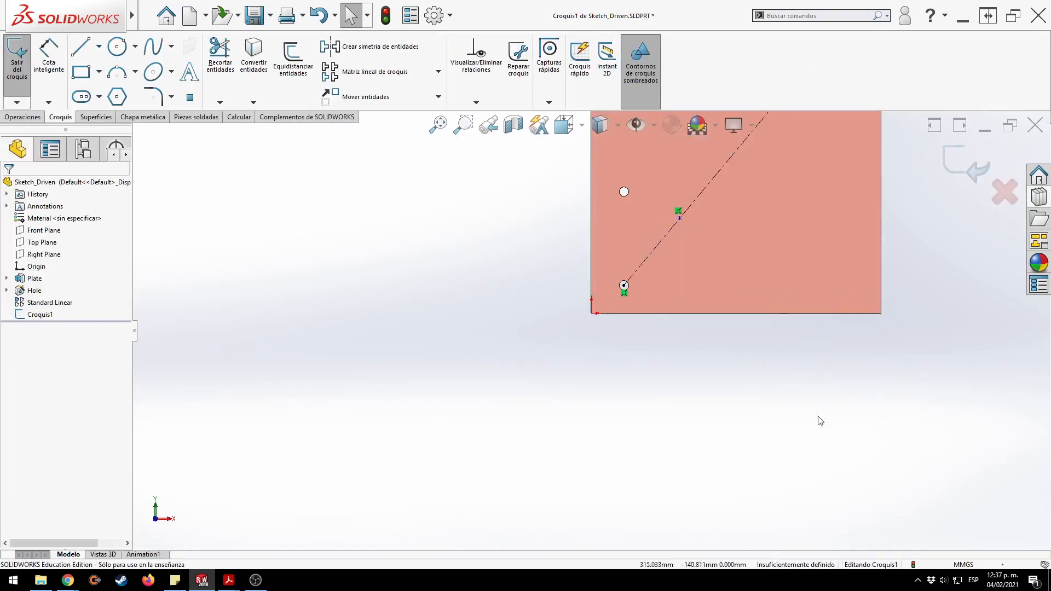
{"action": "key", "text": "f"}
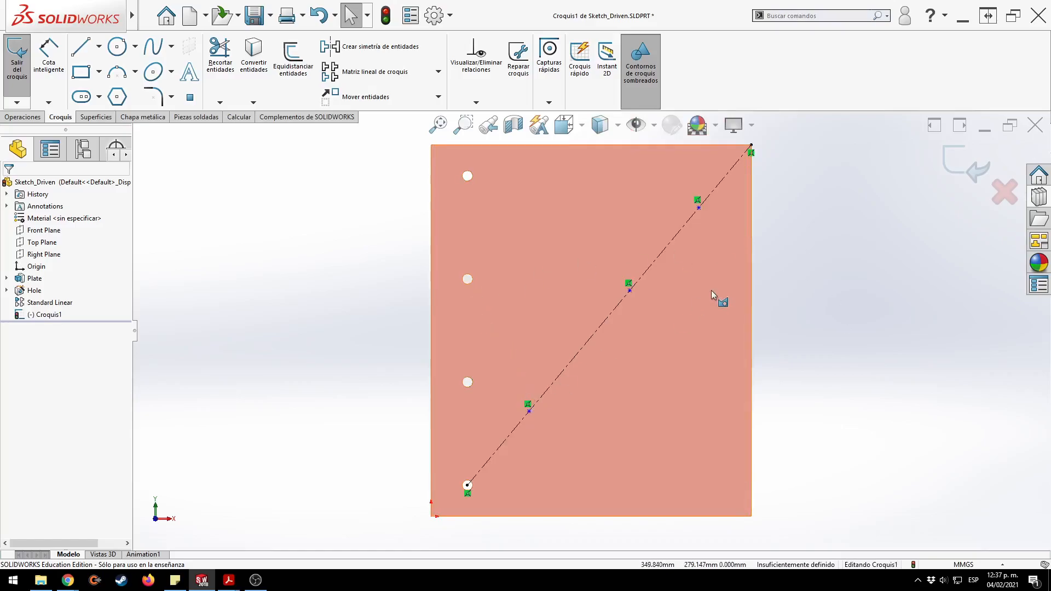
Check the point distances on the Adobe Acrobat Reader slide and dimension the uppermost point 125 mm from the construction line's upper end in SOLIDWORKS.
{"action": "key", "text": "alt+Tab"}
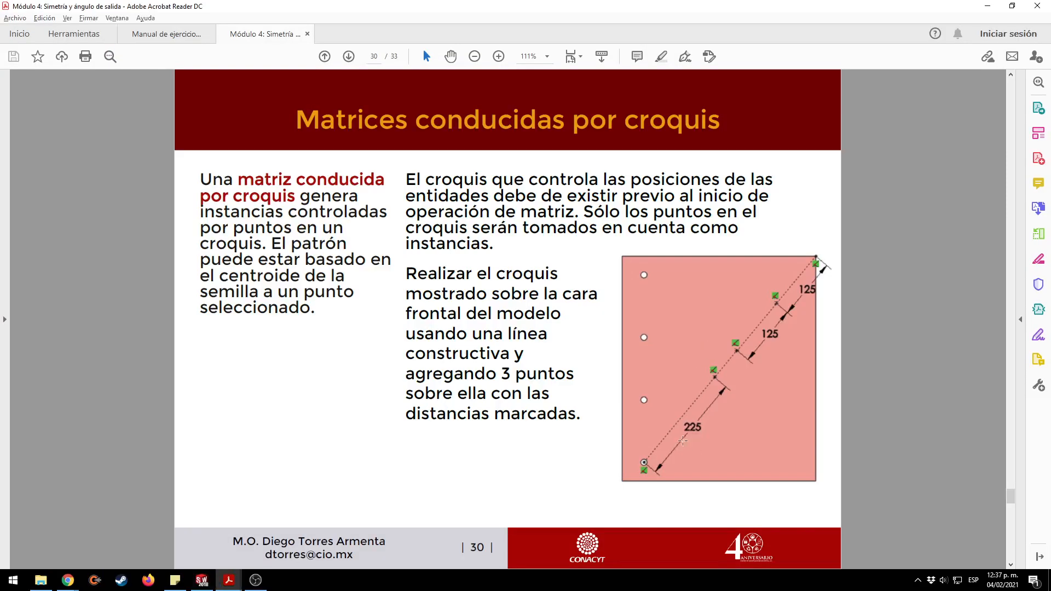
{"action": "key", "text": "alt+Tab"}
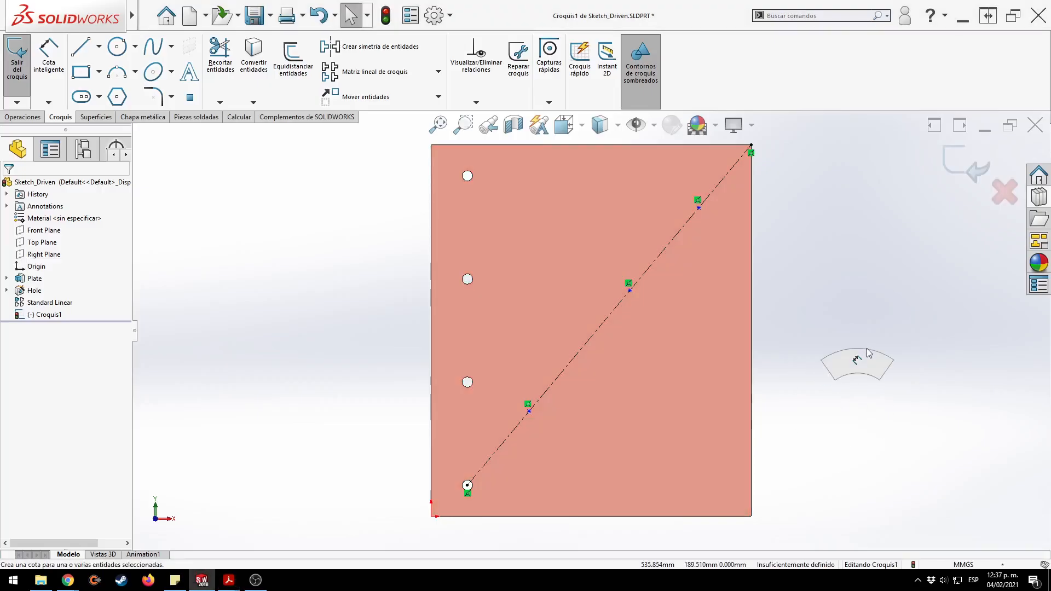
{"action": "key", "text": "alt+Tab"}
{"action": "key", "text": "alt+Tab"}
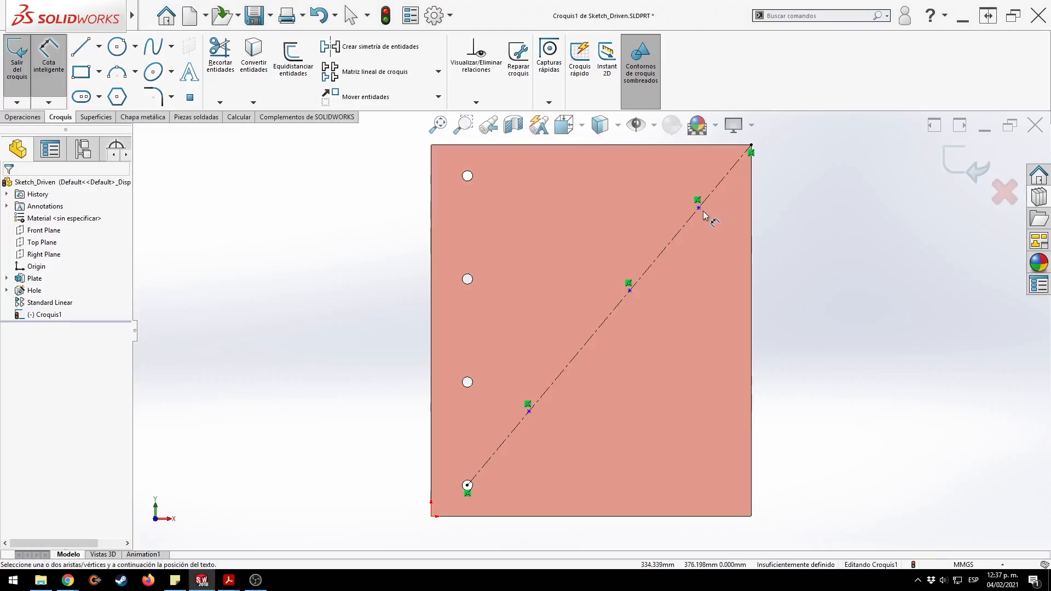
{"action": "left_click", "coordinate": [751, 148]}
{"action": "left_click", "coordinate": [750, 147]}
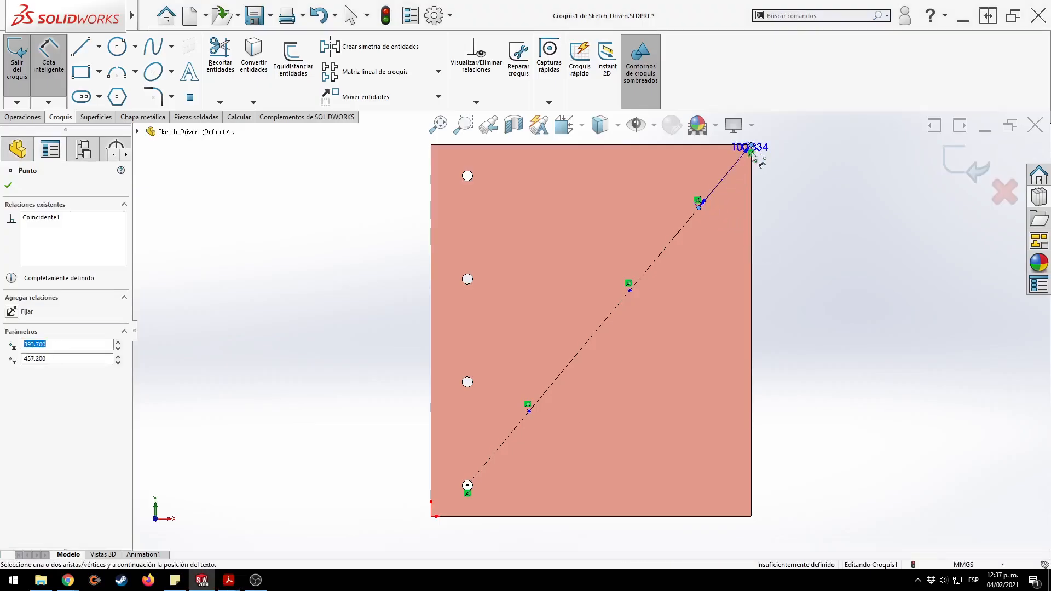
{"action": "left_click", "coordinate": [776, 214]}
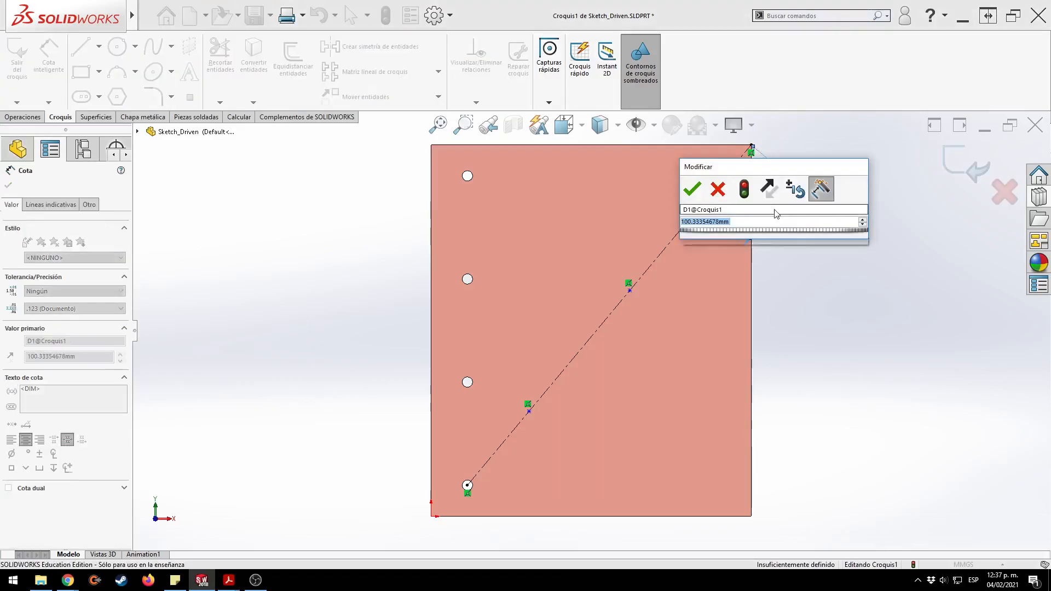
{"action": "type", "text": "100"}
{"action": "key", "text": "Return"}
Dimension the middle point 125 mm from the uppermost point along the construction line, checking the value on the Adobe Acrobat Reader slide.
{"action": "key", "text": "alt+Tab"}
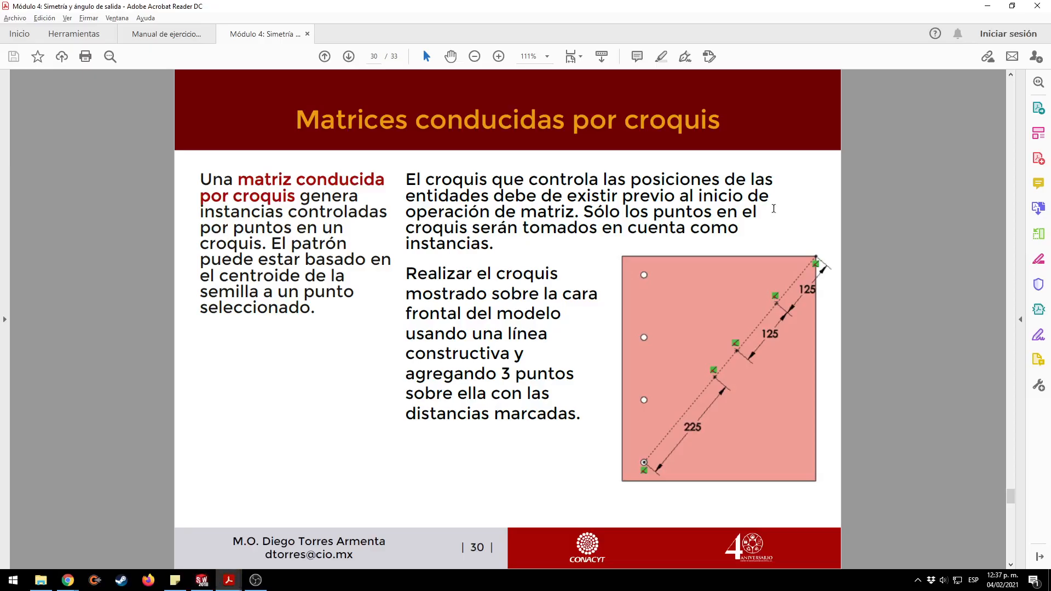
{"action": "key", "text": "alt+Tab"}
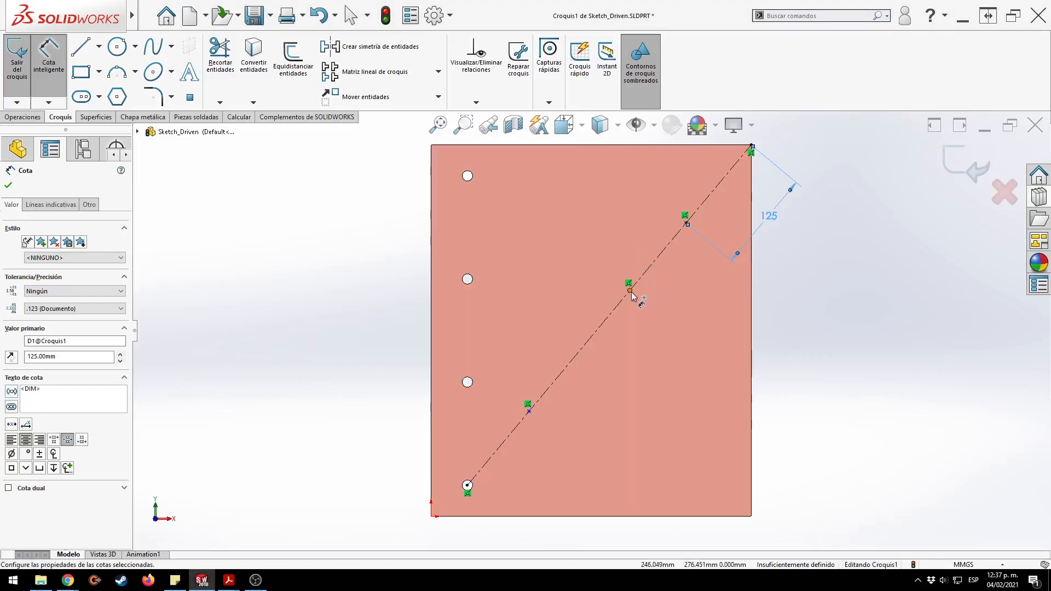
{"action": "left_click", "coordinate": [629, 290]}
{"action": "left_click", "coordinate": [688, 224]}
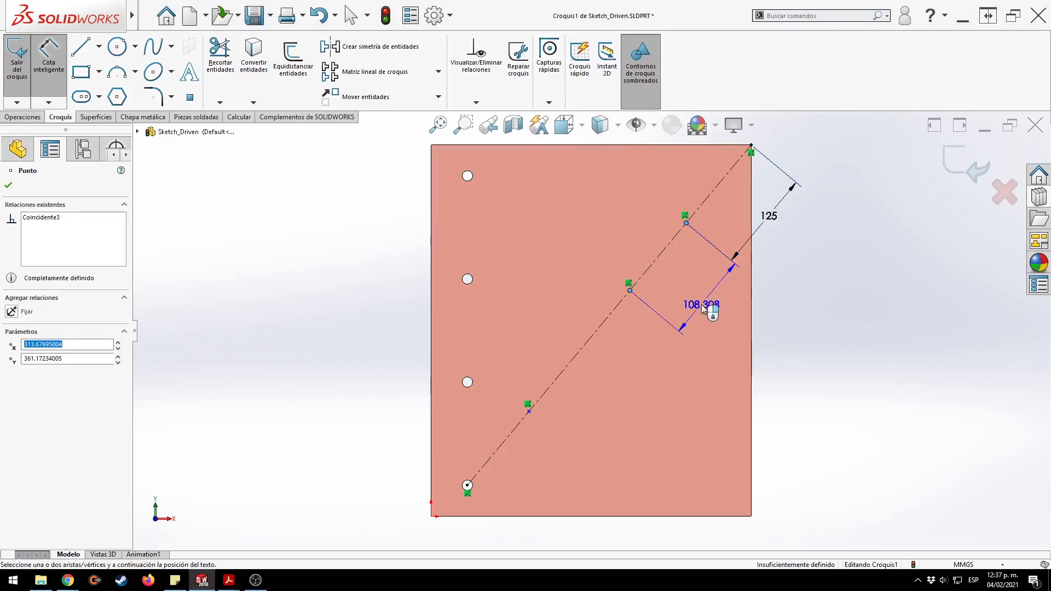
{"action": "left_click", "coordinate": [702, 299]}
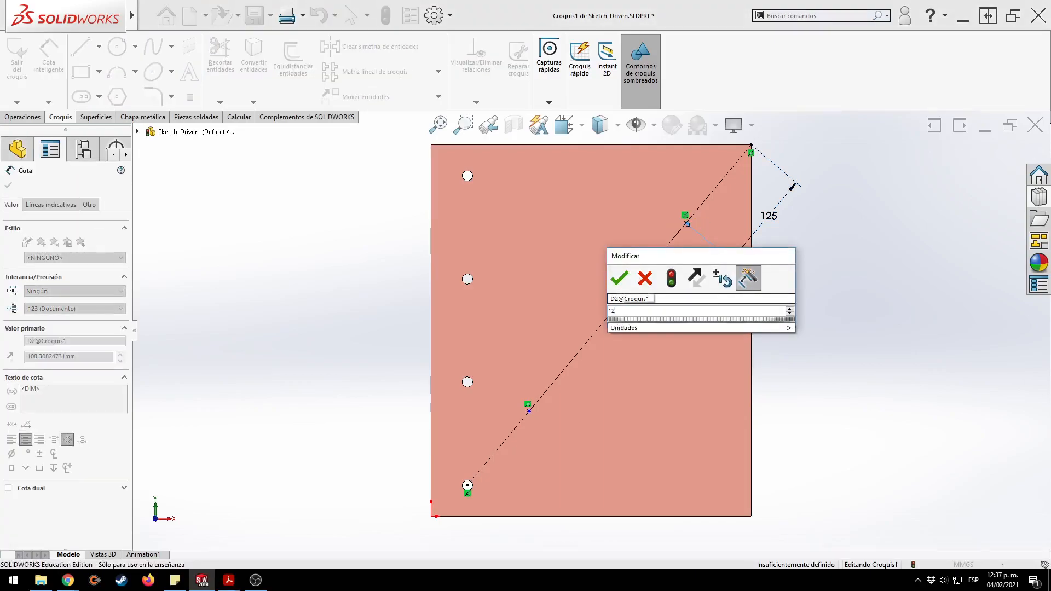
{"action": "type", "text": "125"}
{"action": "key", "text": "Return"}
Dimension the lowest point on the construction line 225 mm from the bottom hole's centre, as given on the Adobe Acrobat Reader slide.
{"action": "key", "text": "alt+Tab"}
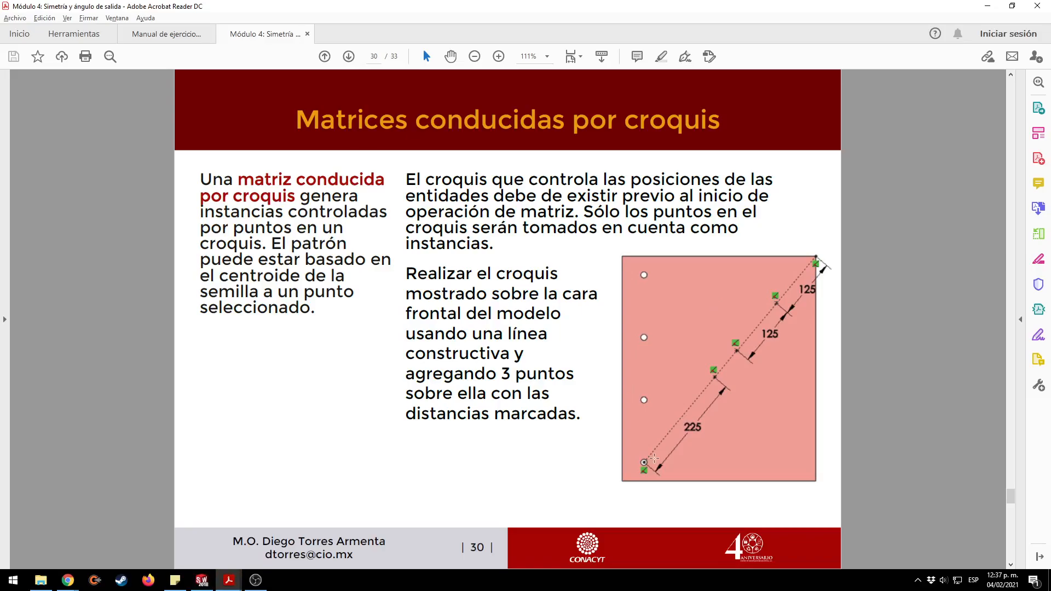
{"action": "key", "text": "alt+Tab"}
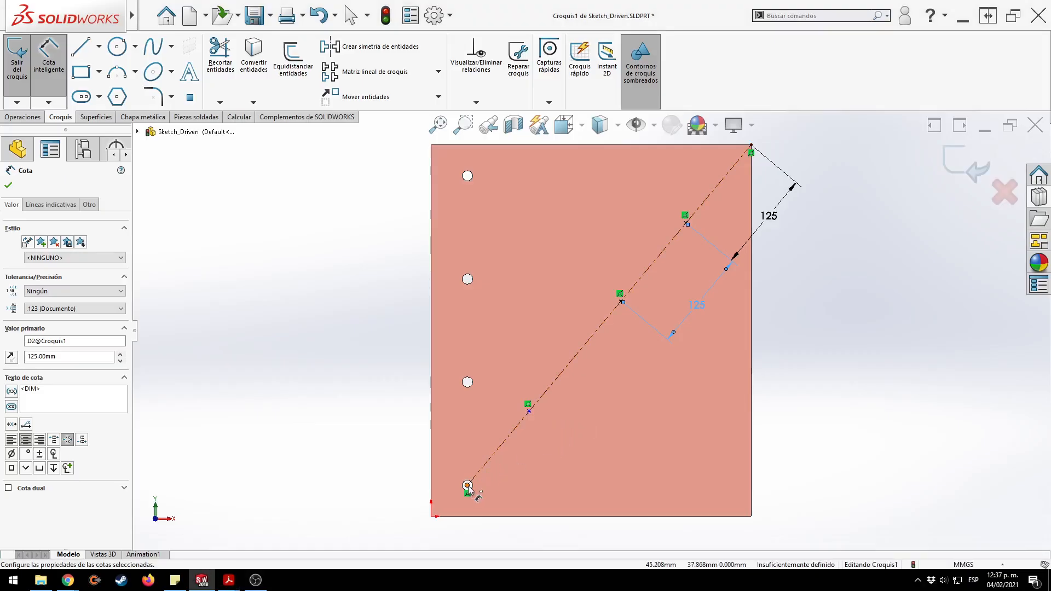
{"action": "left_click", "coordinate": [468, 486]}
{"action": "left_click", "coordinate": [528, 411]}
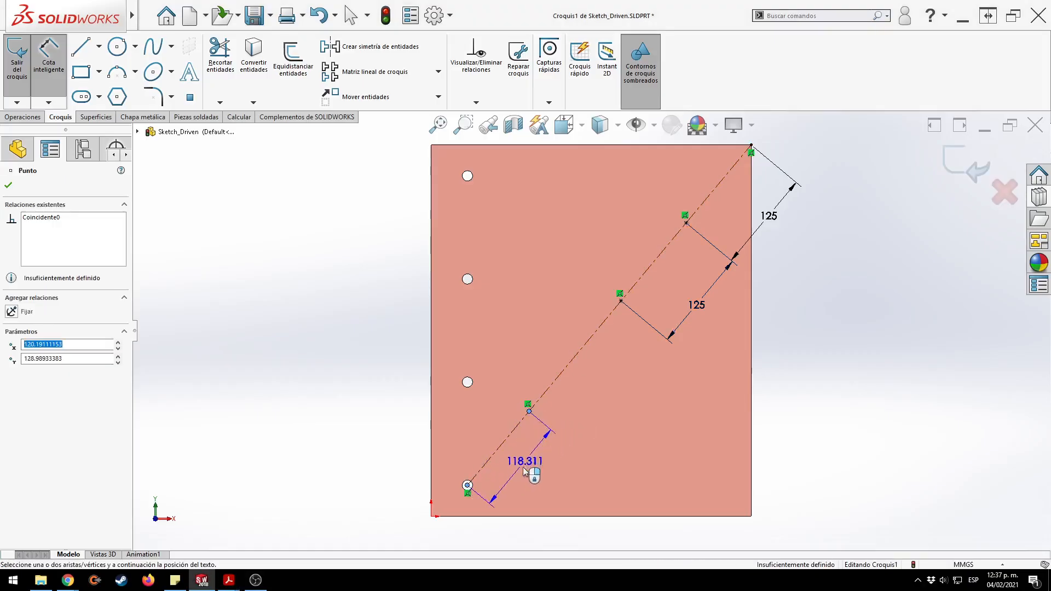
{"action": "left_click", "coordinate": [489, 481]}
{"action": "type", "text": "225"}
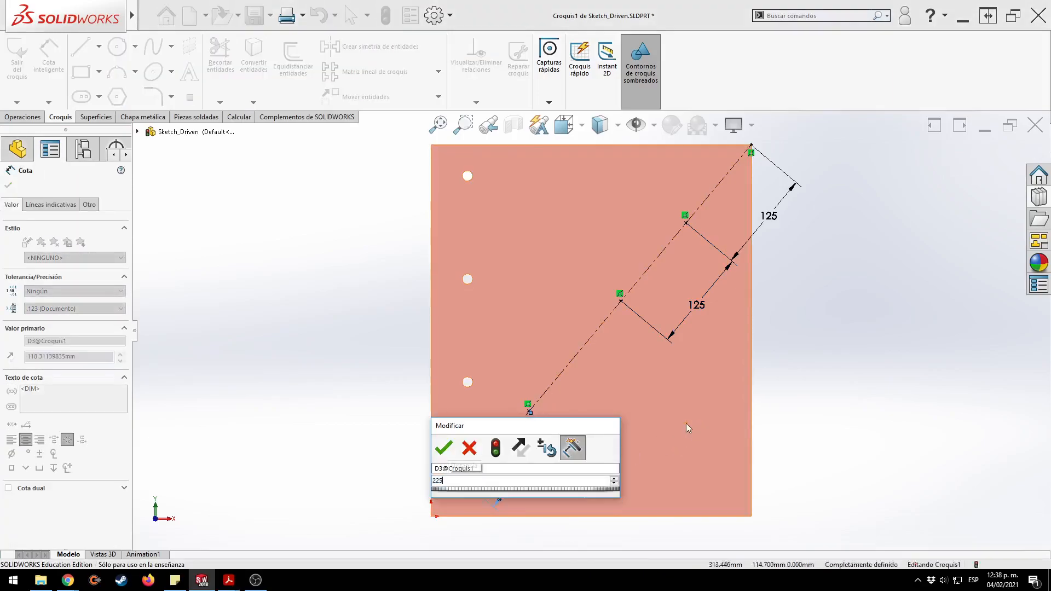
{"action": "key", "text": "Return"}
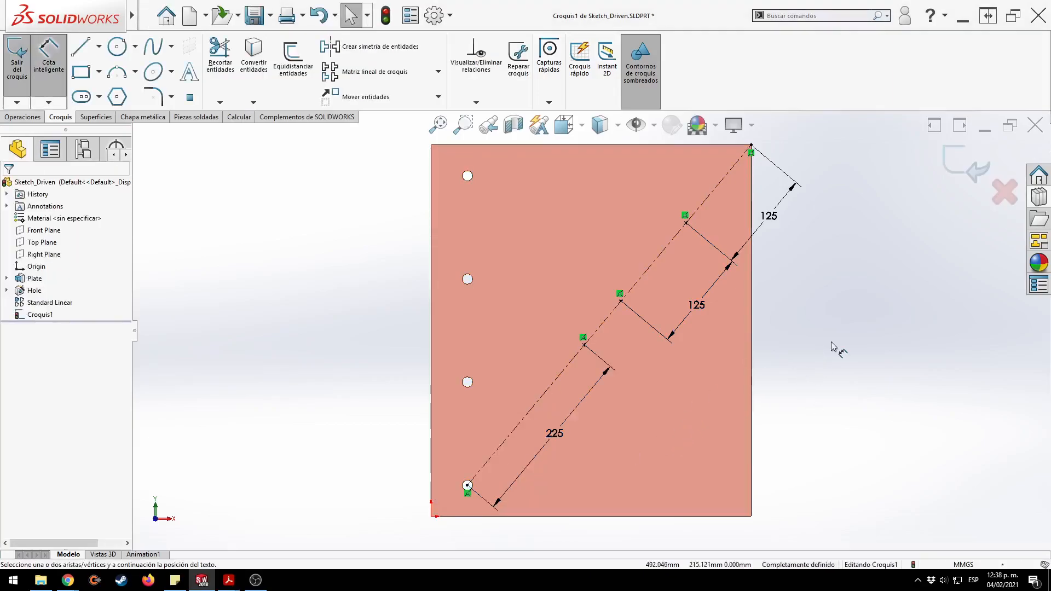
Add a driven reference dimension between the lowest and middle points on the construction line.
{"action": "left_click", "coordinate": [584, 345]}
{"action": "left_click", "coordinate": [621, 301]}
{"action": "left_click", "coordinate": [642, 350]}
{"action": "key", "text": "Escape"}
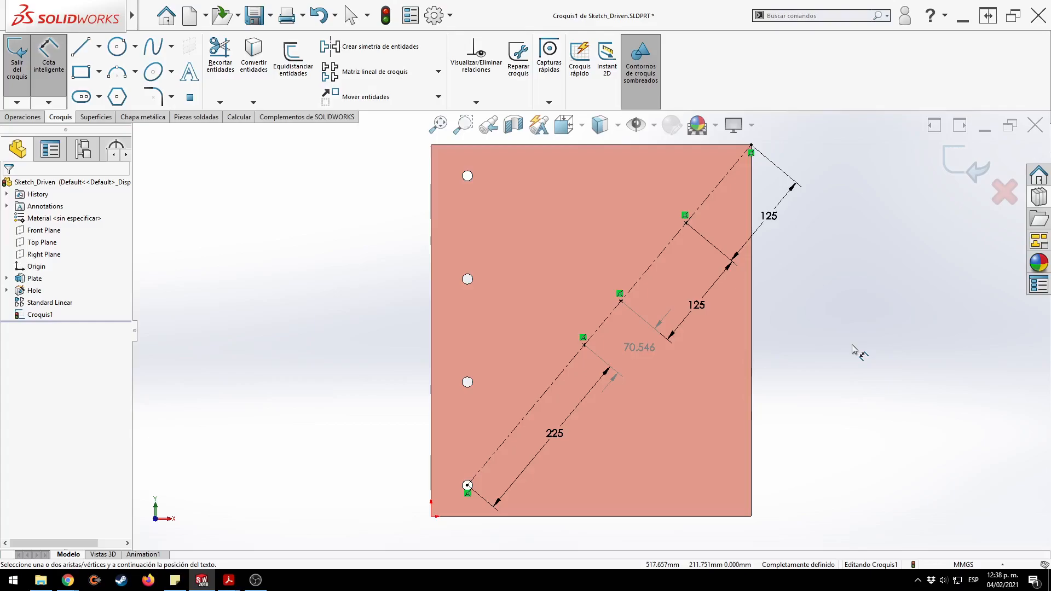
Check the layout on the Adobe Acrobat Reader slides and place four sketch points in two rows near the plate's bottom edge in SOLIDWORKS.
{"action": "left_click", "coordinate": [190, 97]}
{"action": "key", "text": "alt+Tab"}
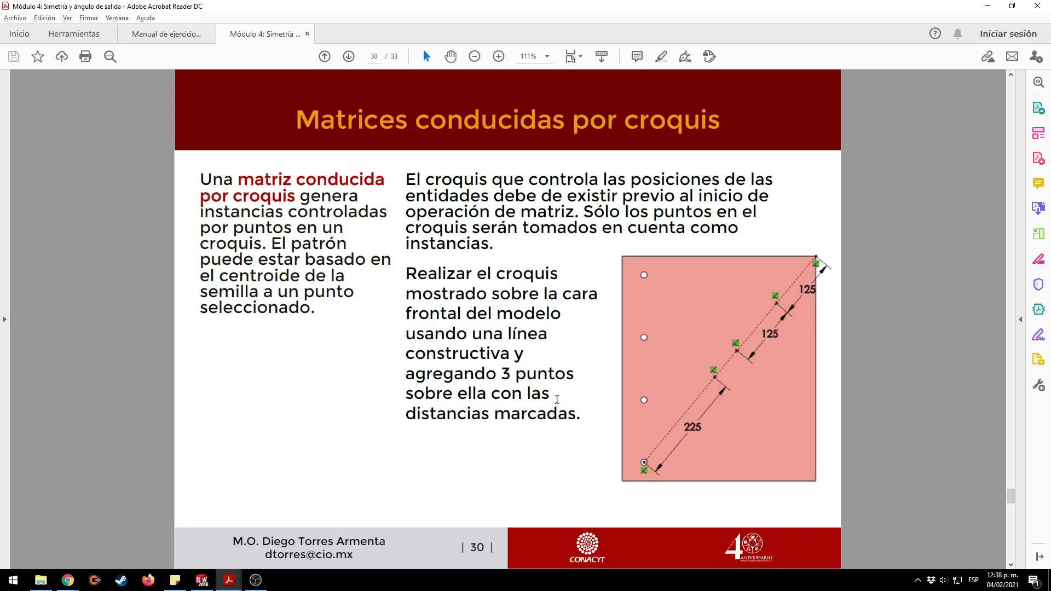
{"action": "scroll", "coordinate": [556, 400], "scroll_direction": "down", "scroll_amount": 1}
{"action": "scroll", "coordinate": [557, 400], "scroll_direction": "down", "scroll_amount": 1}
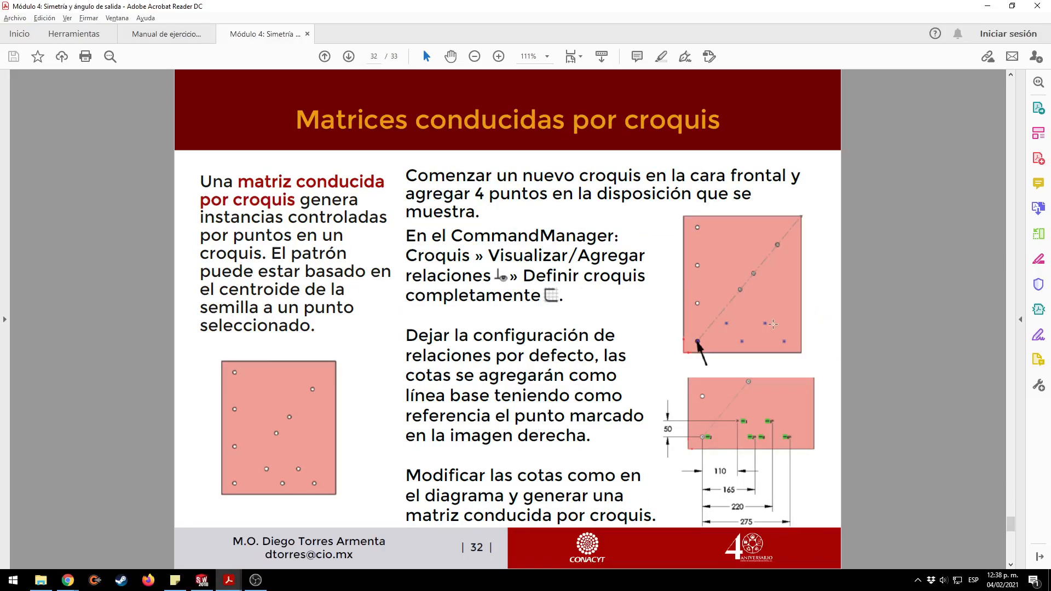
{"action": "key", "text": "alt+Tab"}
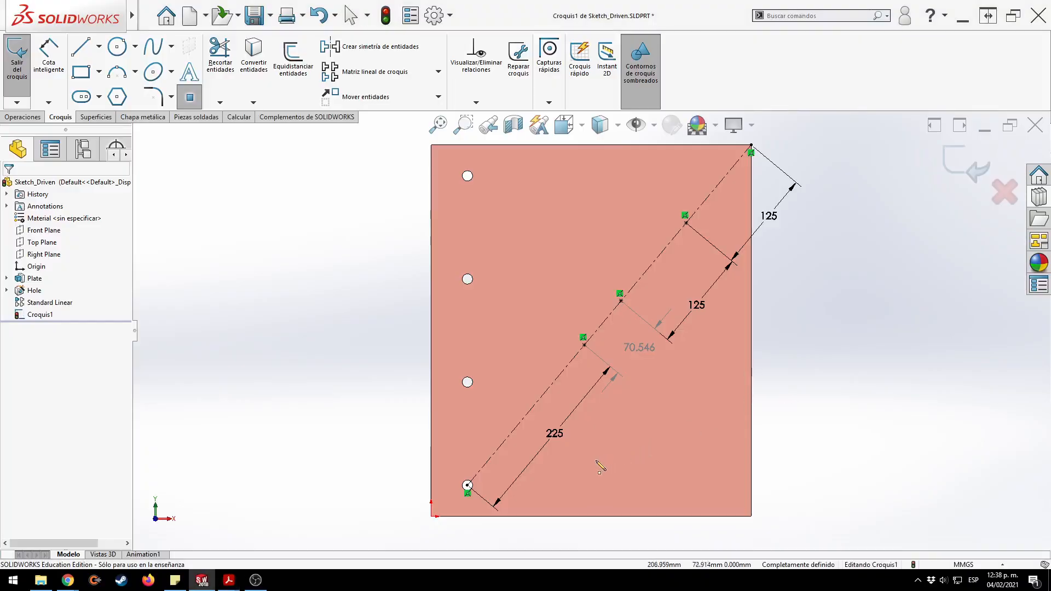
{"action": "left_click", "coordinate": [621, 492]}
{"action": "left_click", "coordinate": [686, 456]}
{"action": "left_click", "coordinate": [702, 492]}
{"action": "key", "text": "Escape"}
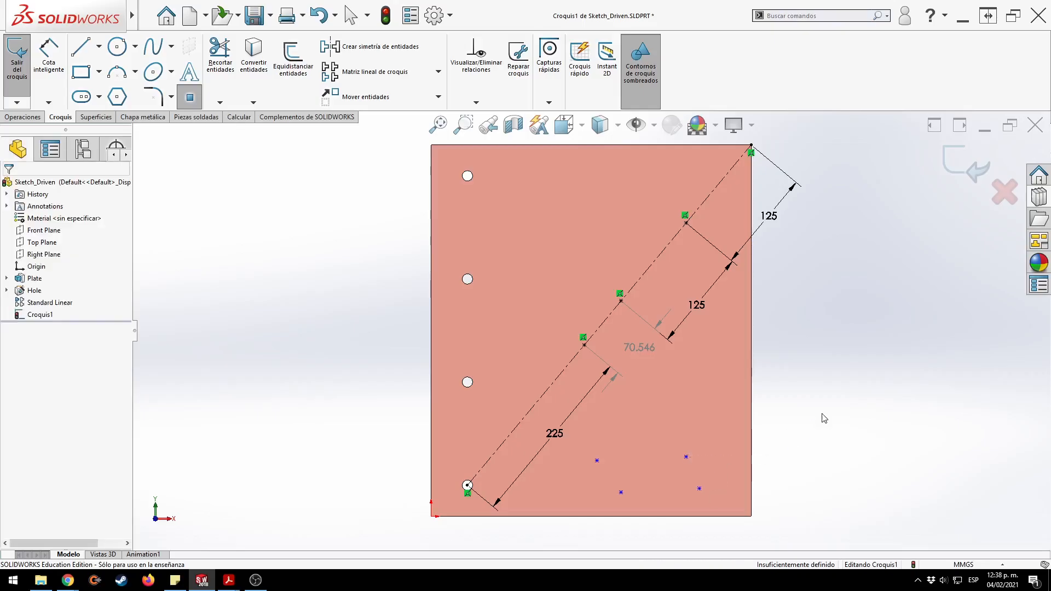
{"action": "key", "text": "alt+Tab"}
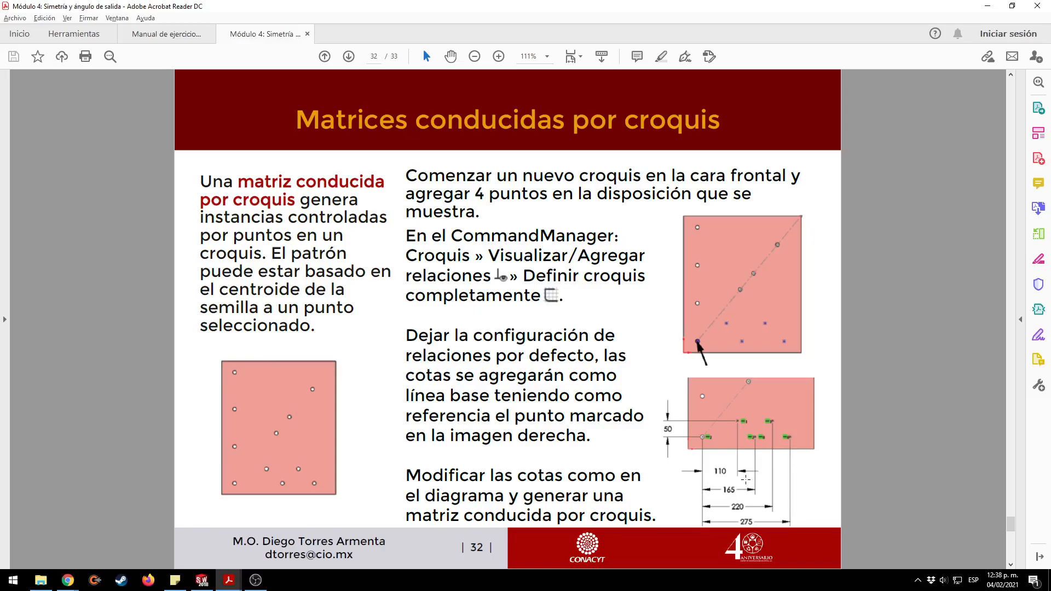
{"action": "key", "text": "alt+Tab"}
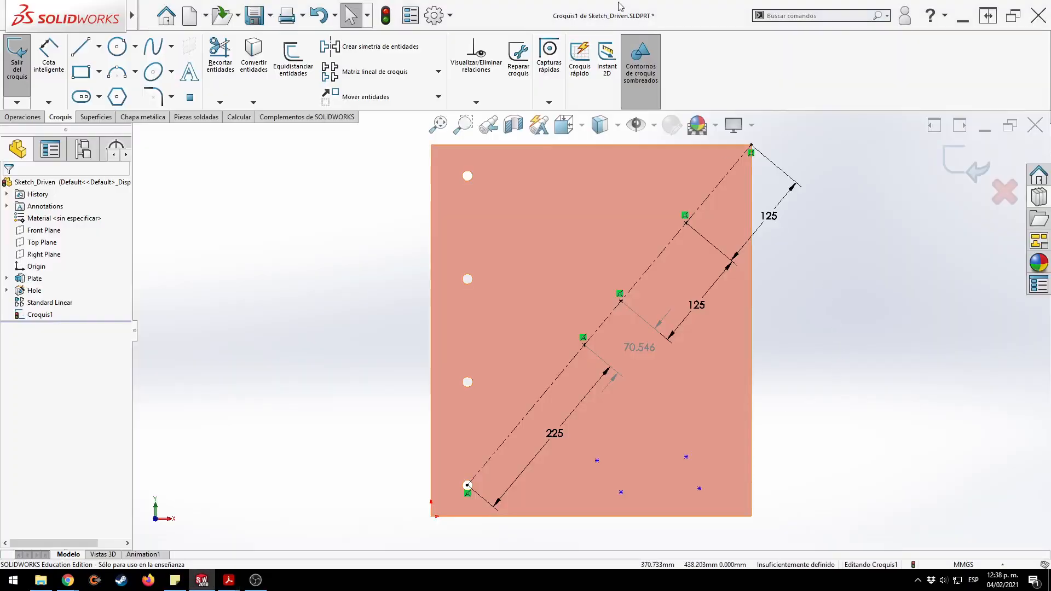
Start Fully Define Sketch and try to set the bottom hole's centre as both baseline references, checking the slide in Adobe Acrobat Reader.
{"action": "left_click", "coordinate": [470, 102]}
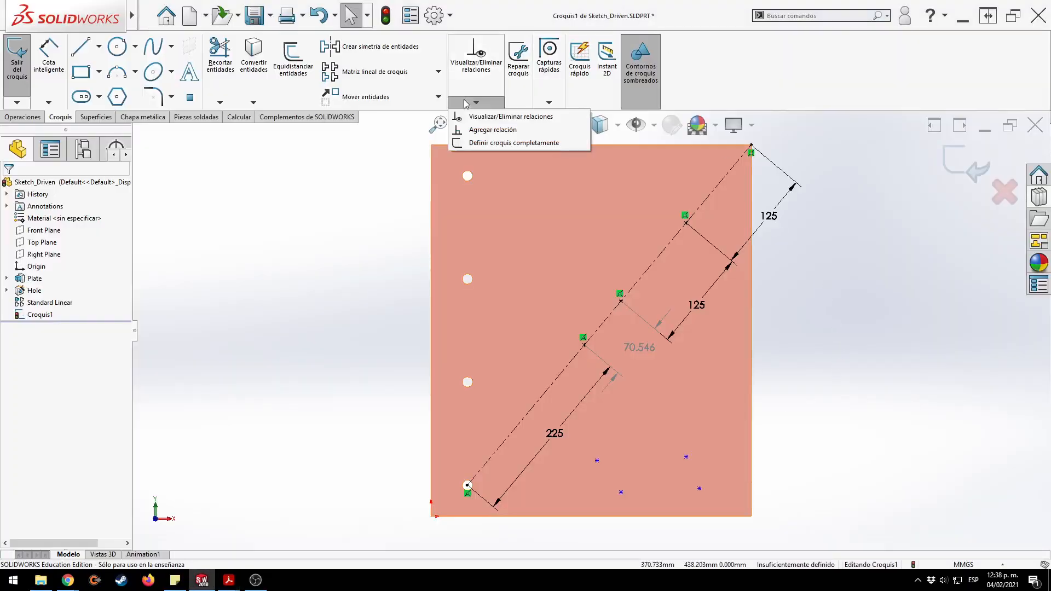
{"action": "left_click", "coordinate": [483, 144]}
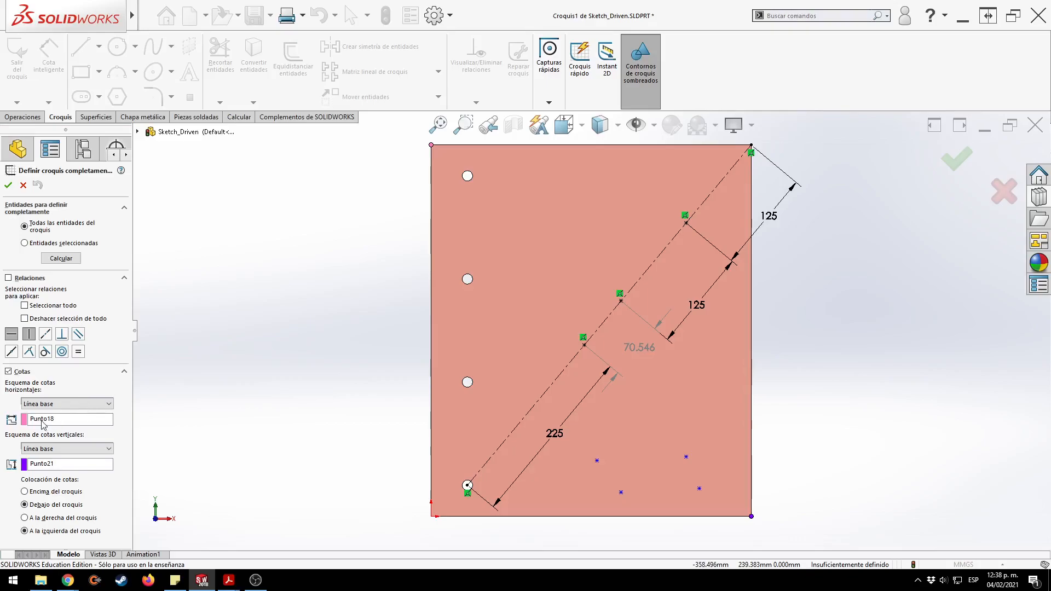
{"action": "key", "text": "alt+Tab"}
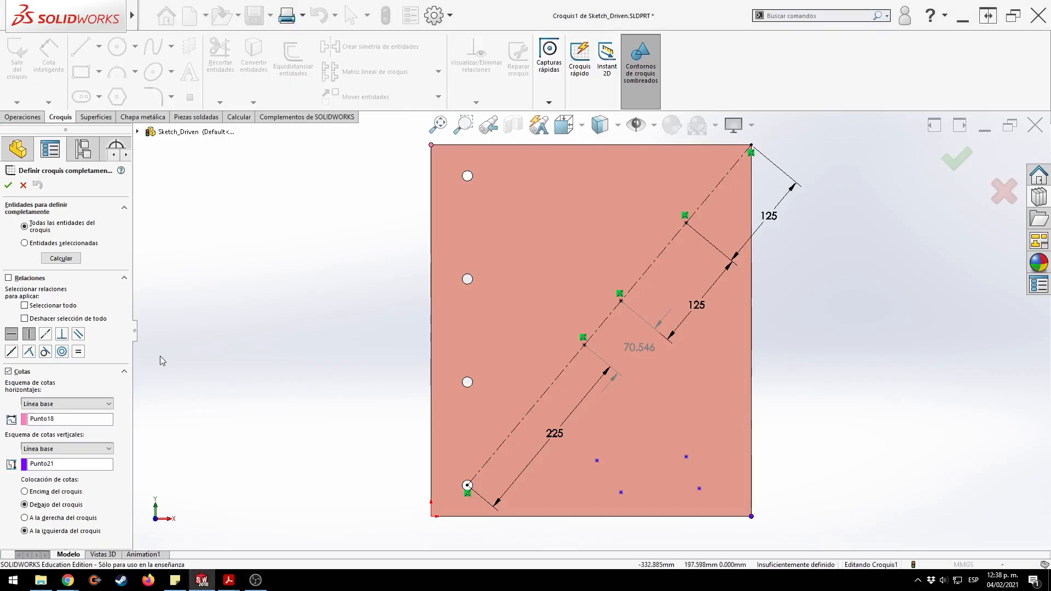
{"action": "left_click", "coordinate": [61, 419]}
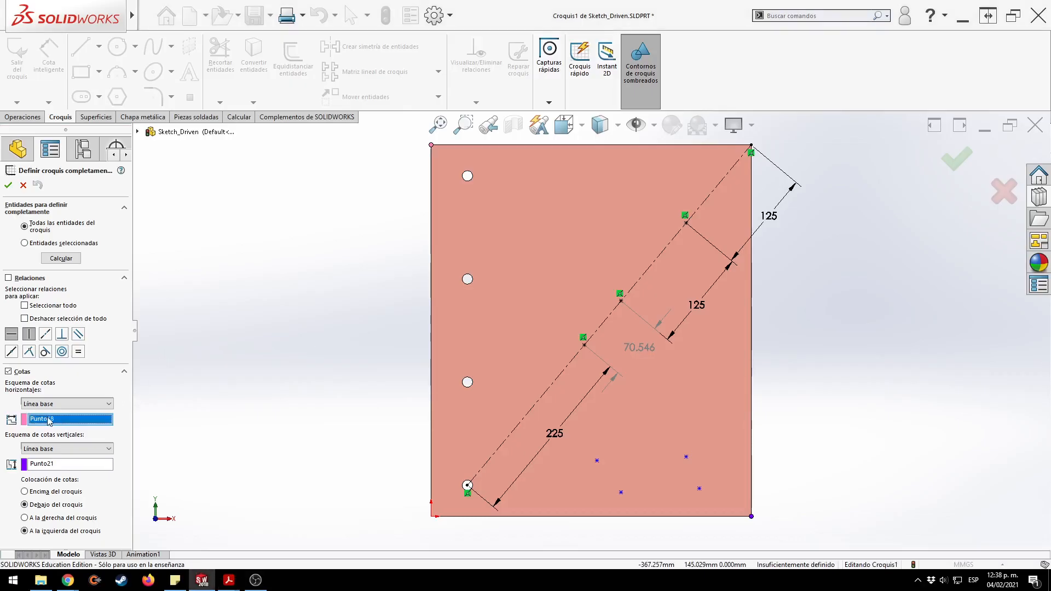
{"action": "left_click", "coordinate": [467, 487]}
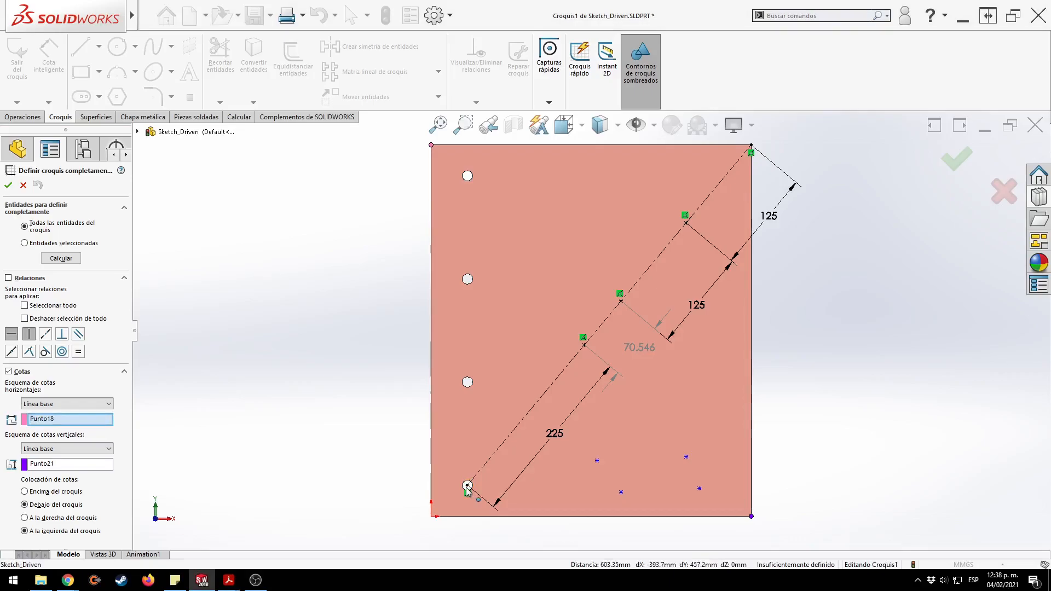
{"action": "left_click", "coordinate": [59, 464]}
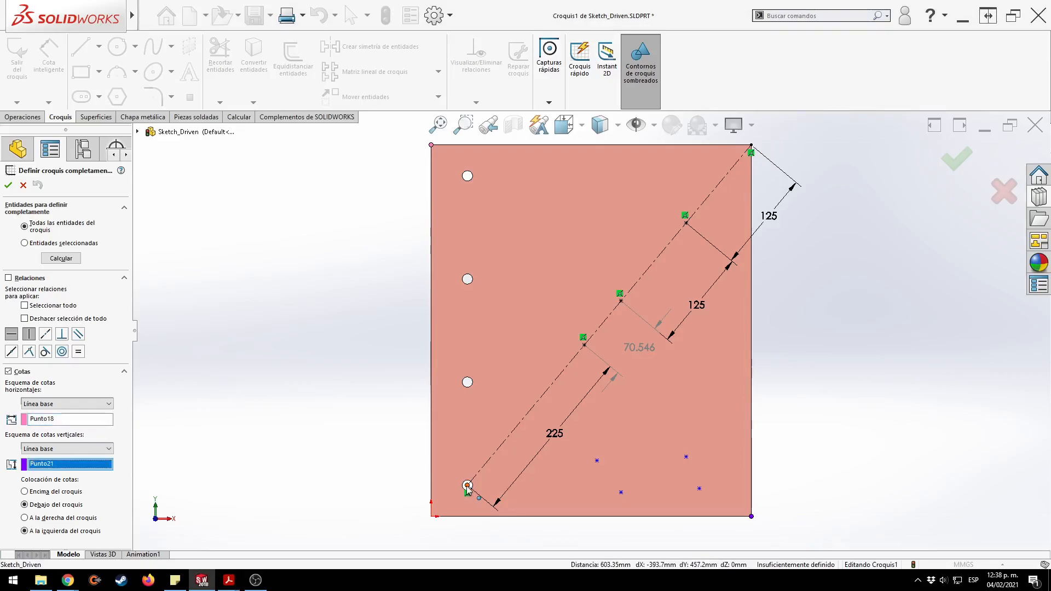
{"action": "left_click", "coordinate": [467, 486]}
{"action": "key", "text": "alt+Tab"}
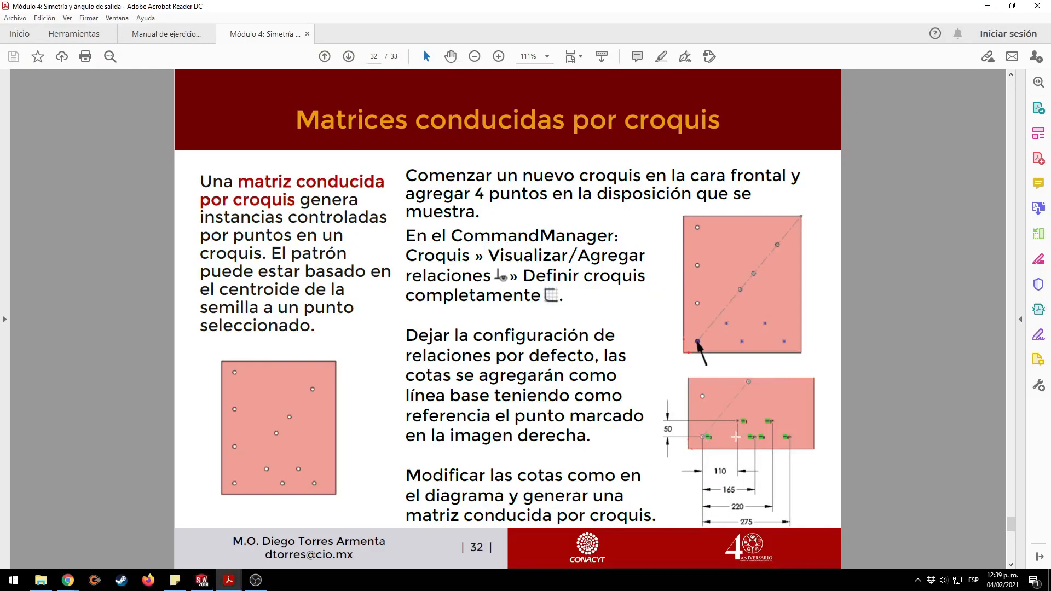
{"action": "key", "text": "alt+Tab"}
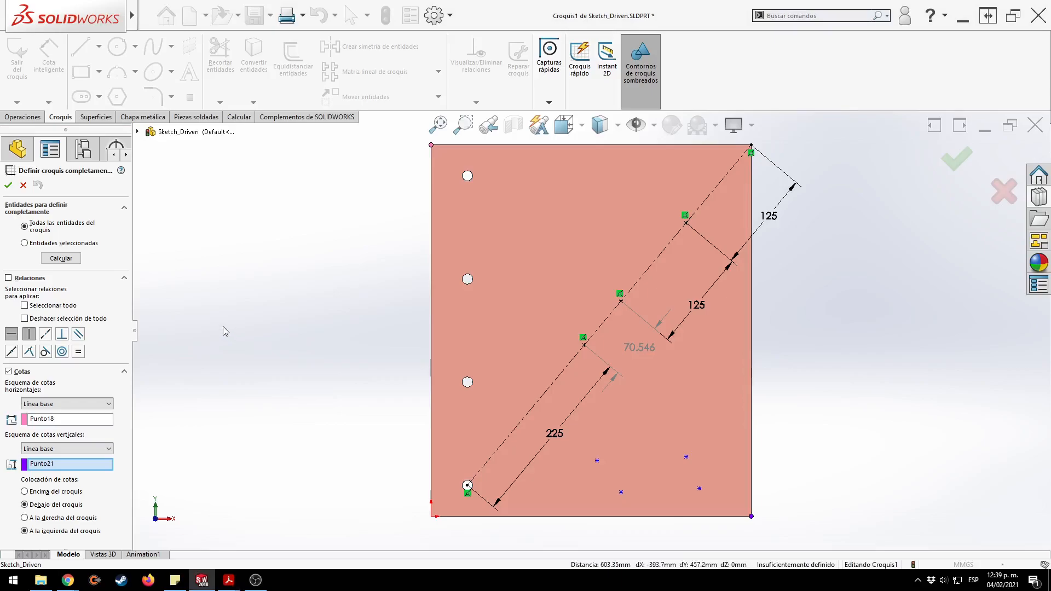
Calculate baseline dimensions for all entities in the SOLIDWORKS sketch and accept them.
{"action": "left_click", "coordinate": [62, 259]}
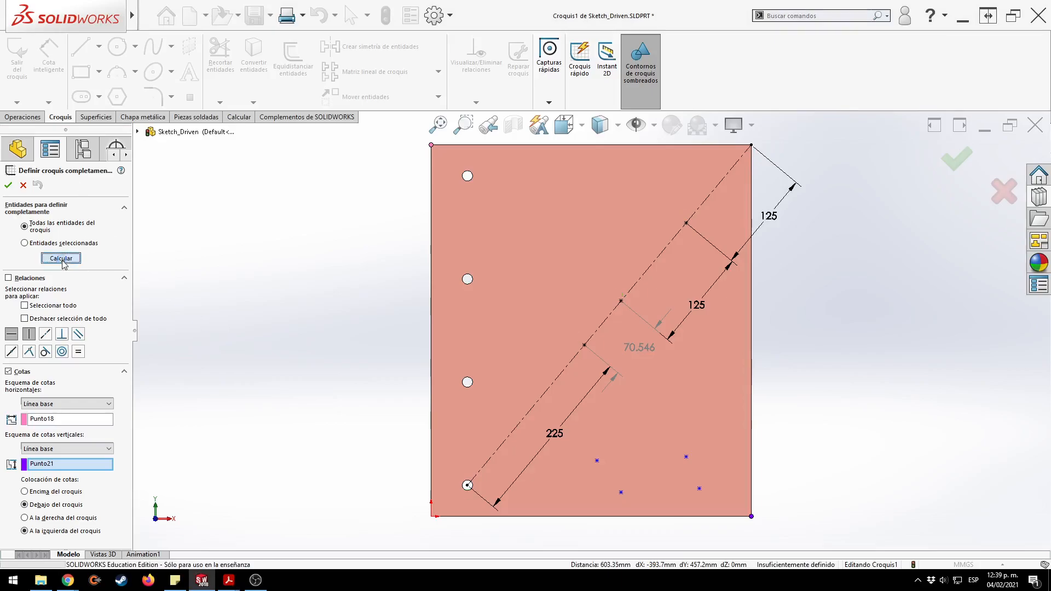
{"action": "scroll", "coordinate": [355, 376], "scroll_direction": "down", "scroll_amount": 1}
{"action": "scroll", "coordinate": [398, 388], "scroll_direction": "up", "scroll_amount": 3}
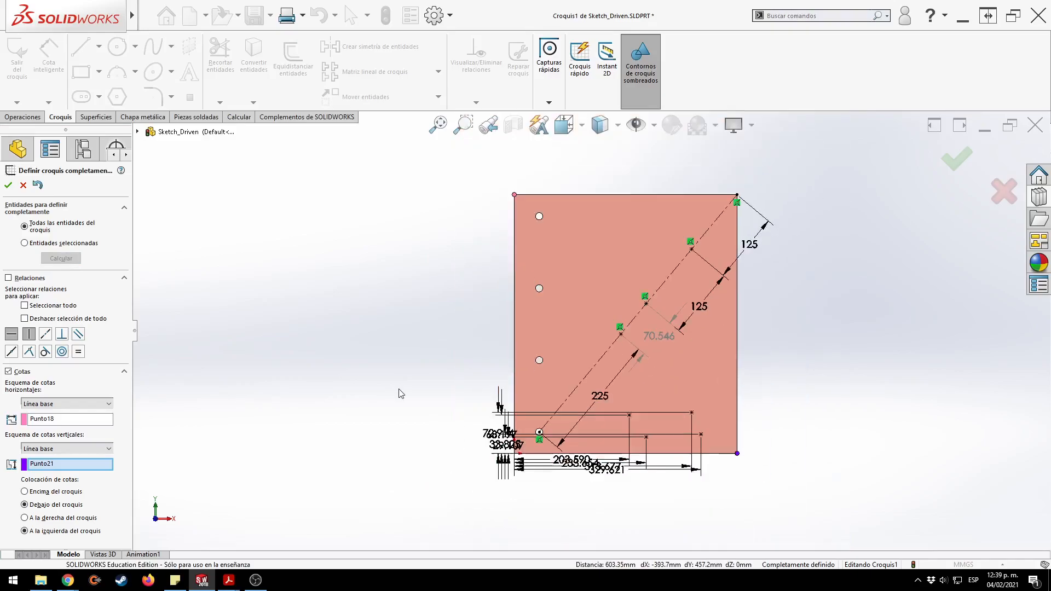
{"action": "middle_click_drag", "start_coordinate": [399, 388], "coordinate": [400, 339], "text": "ctrl"}
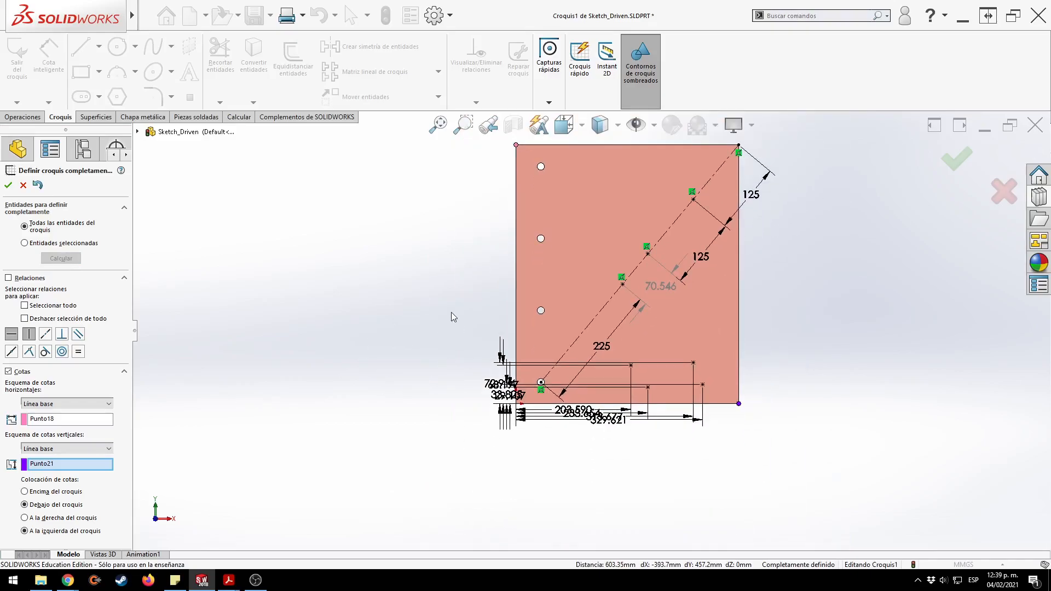
{"action": "left_click", "coordinate": [8, 186]}
Space out the generated horizontal dimensions beneath the plate so that each one is readable.
{"action": "left_click_drag", "start_coordinate": [626, 424], "coordinate": [630, 458]}
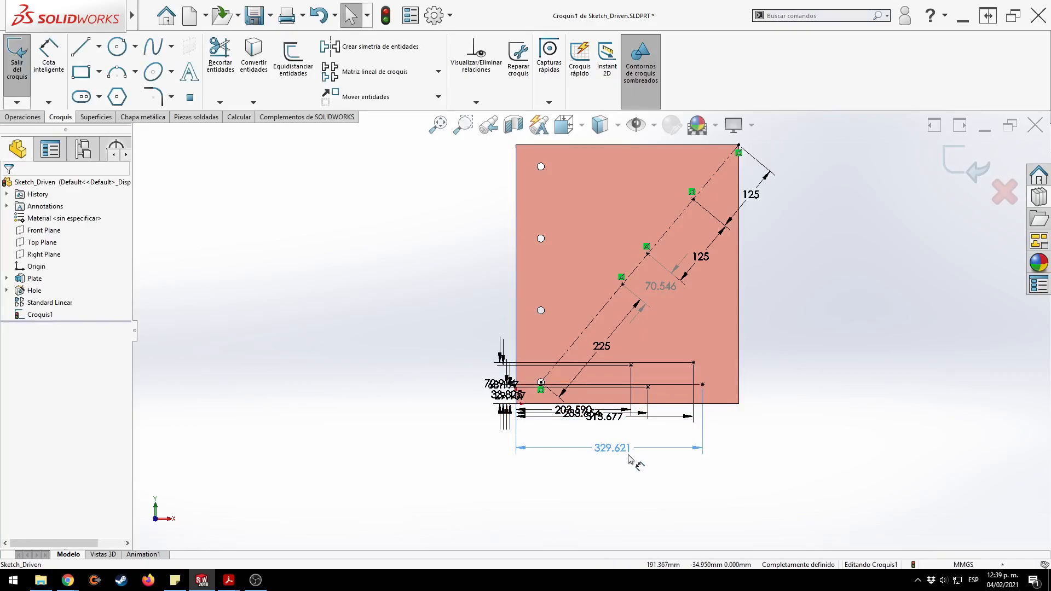
{"action": "left_click", "coordinate": [605, 416]}
{"action": "left_click_drag", "start_coordinate": [604, 416], "coordinate": [604, 448]}
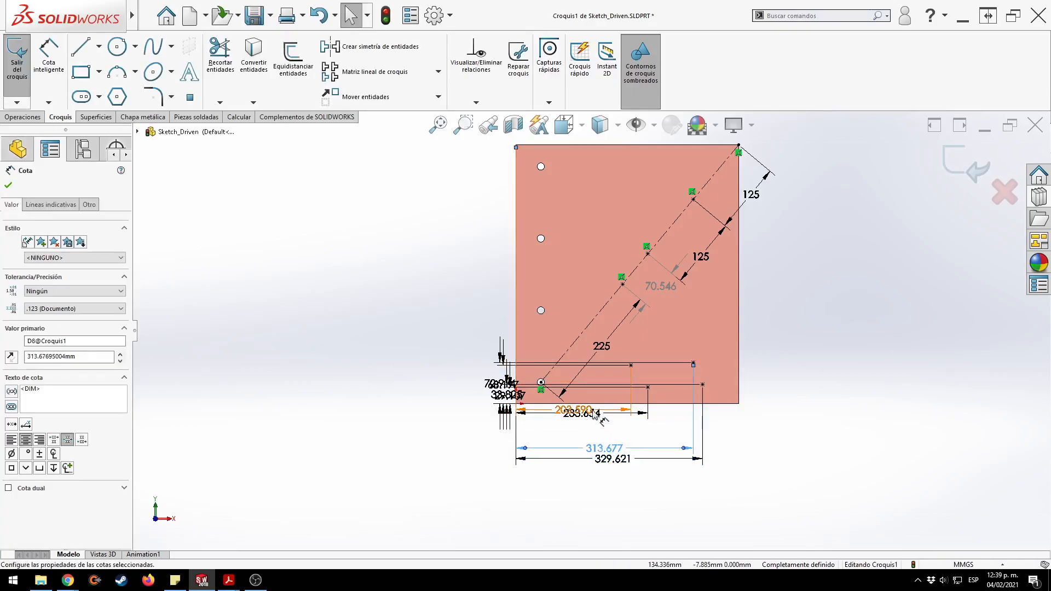
{"action": "scroll", "coordinate": [592, 394], "scroll_direction": "up", "scroll_amount": 3}
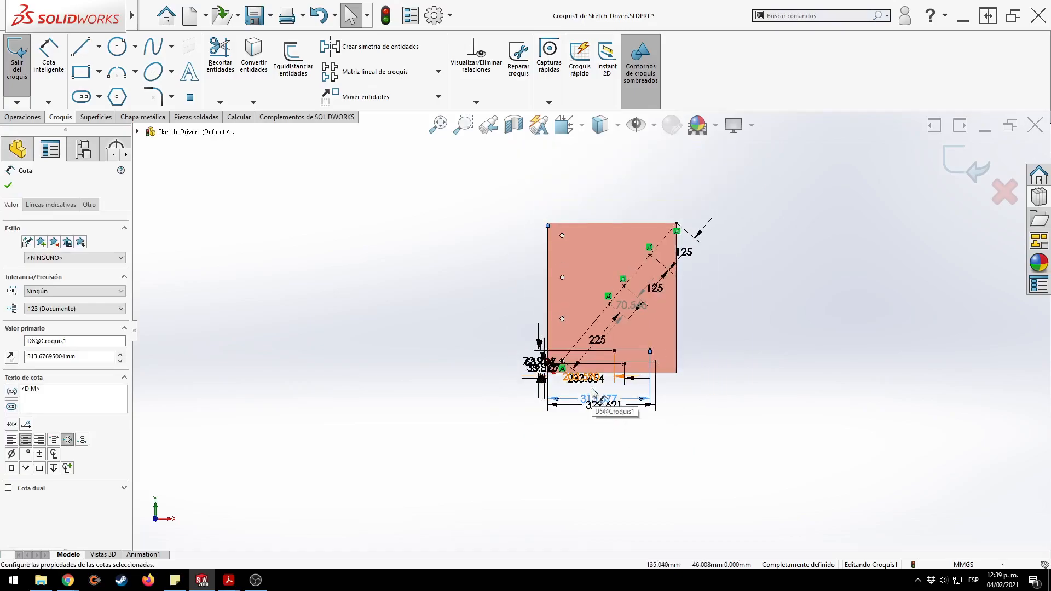
{"action": "scroll", "coordinate": [593, 393], "scroll_direction": "down", "scroll_amount": 5}
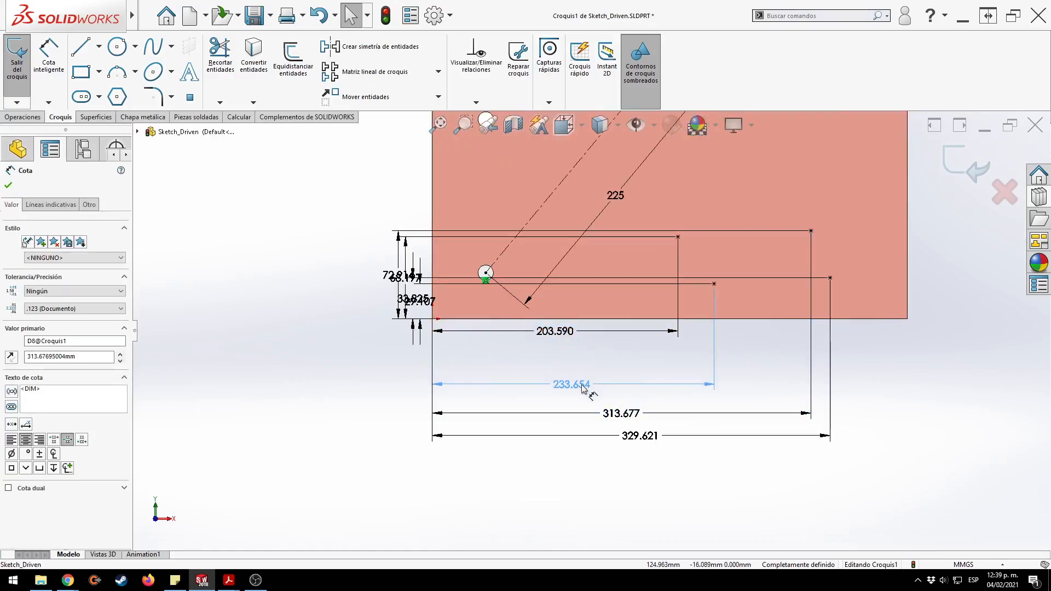
{"action": "left_click_drag", "start_coordinate": [572, 333], "coordinate": [572, 365]}
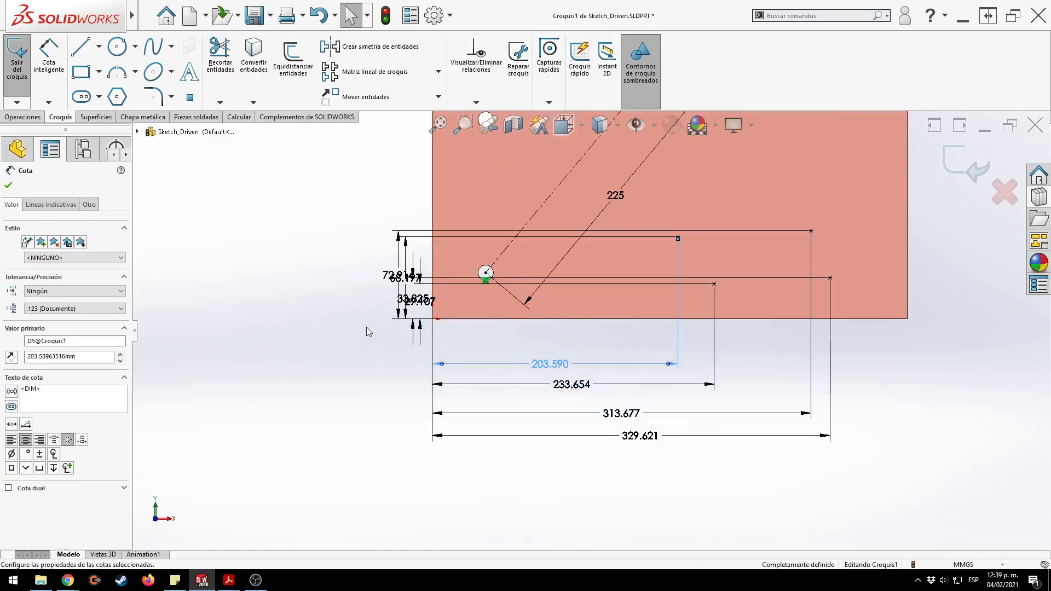
Space out the overlapping vertical dimensions beside the plate.
{"action": "left_click_drag", "start_coordinate": [396, 275], "coordinate": [318, 276]}
{"action": "left_click_drag", "start_coordinate": [405, 277], "coordinate": [352, 277]}
{"action": "left_click_drag", "start_coordinate": [416, 283], "coordinate": [387, 292]}
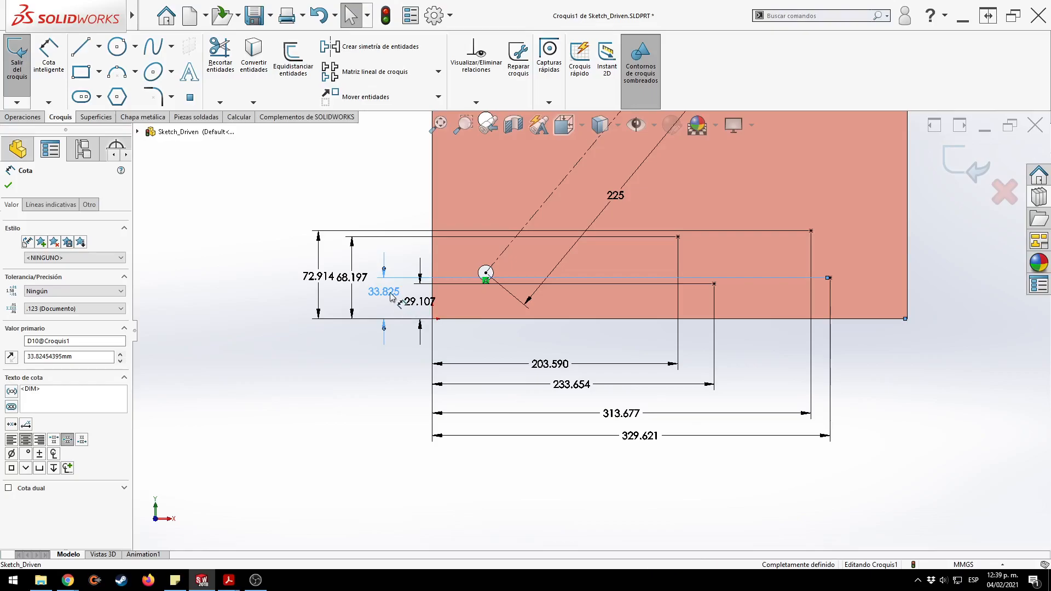
Delete all the generated vertical and horizontal baseline dimensions of the four lower points.
{"action": "key", "text": "Delete"}
{"action": "left_click", "coordinate": [419, 301]}
{"action": "key", "text": "Delete"}
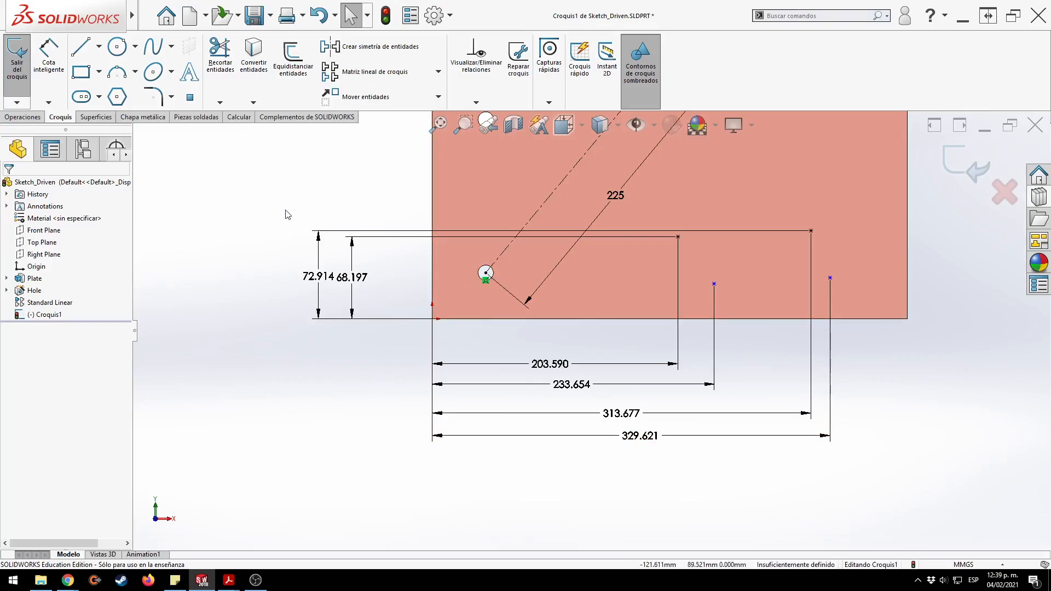
{"action": "left_click_drag", "start_coordinate": [295, 219], "coordinate": [405, 372]}
{"action": "key", "text": "Delete"}
{"action": "left_click_drag", "start_coordinate": [404, 335], "coordinate": [878, 474]}
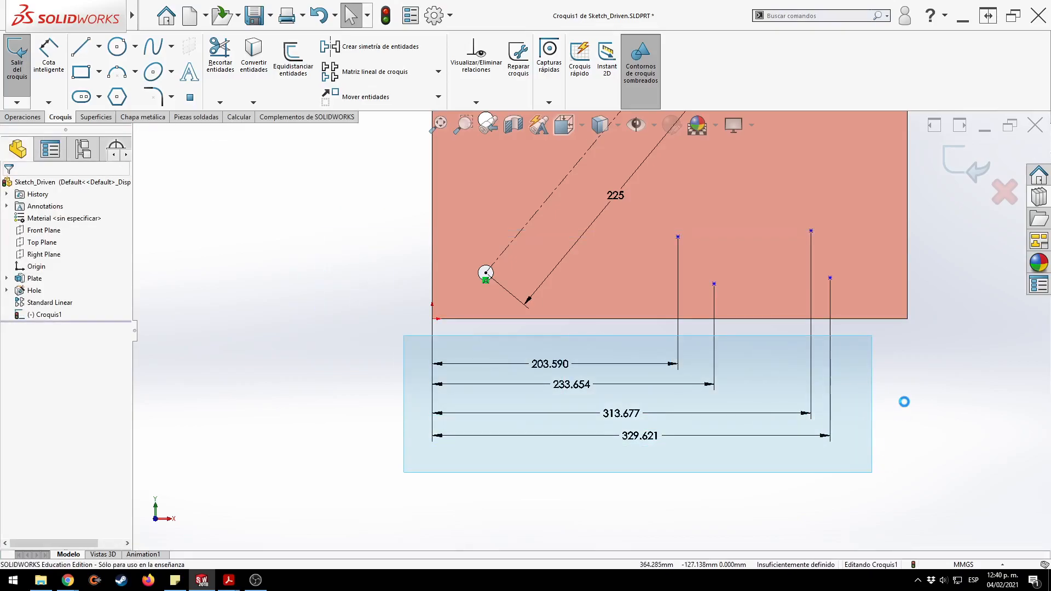
{"action": "key", "text": "Delete"}
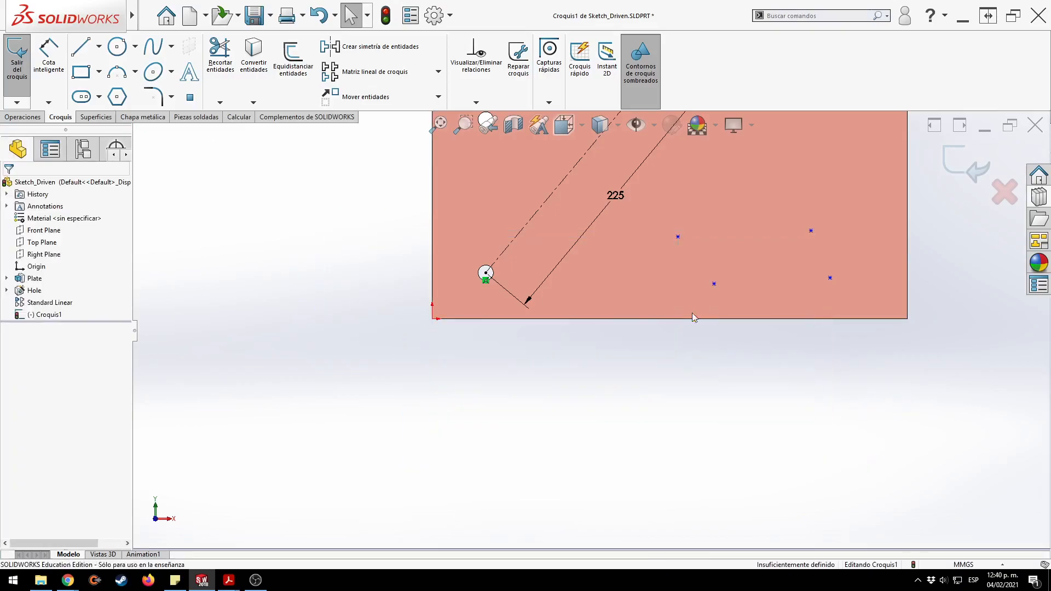
Level the lower pair of points with the bottom hole's centre at Y 38.1 mm and align the upper pair horizontally.
{"action": "left_click", "coordinate": [709, 273]}
{"action": "key", "text": "Escape"}
{"action": "mouse_move", "coordinate": [830, 278]}
{"action": "left_mouse_down"}
{"action": "mouse_move", "coordinate": [832, 263]}
{"action": "mouse_move", "coordinate": [831, 273]}
{"action": "left_mouse_up"}
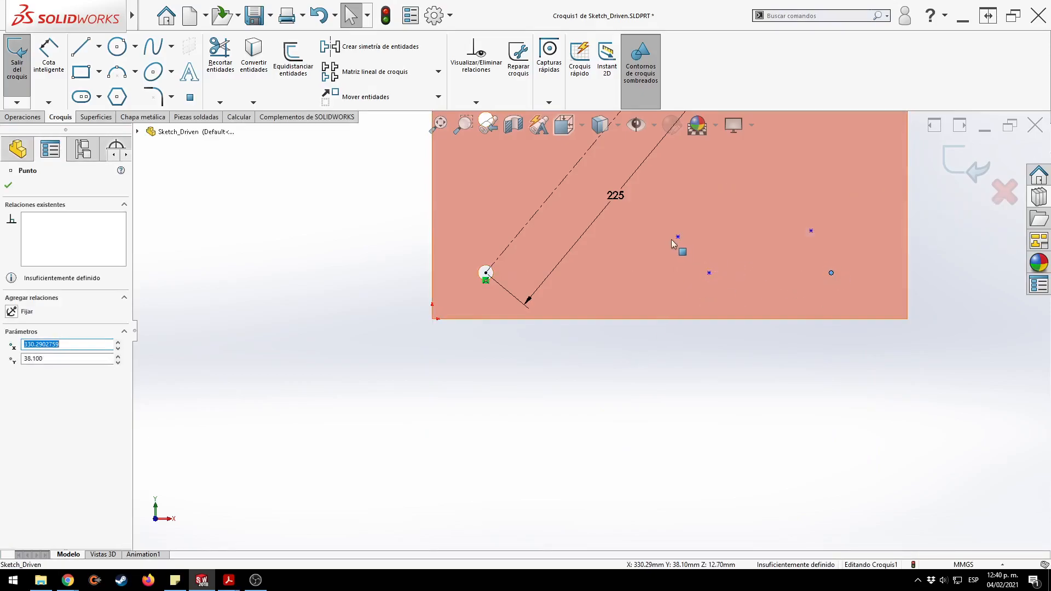
{"action": "left_click", "coordinate": [677, 236]}
{"action": "left_click_drag", "start_coordinate": [676, 236], "coordinate": [675, 231]}
{"action": "key", "text": "Escape"}
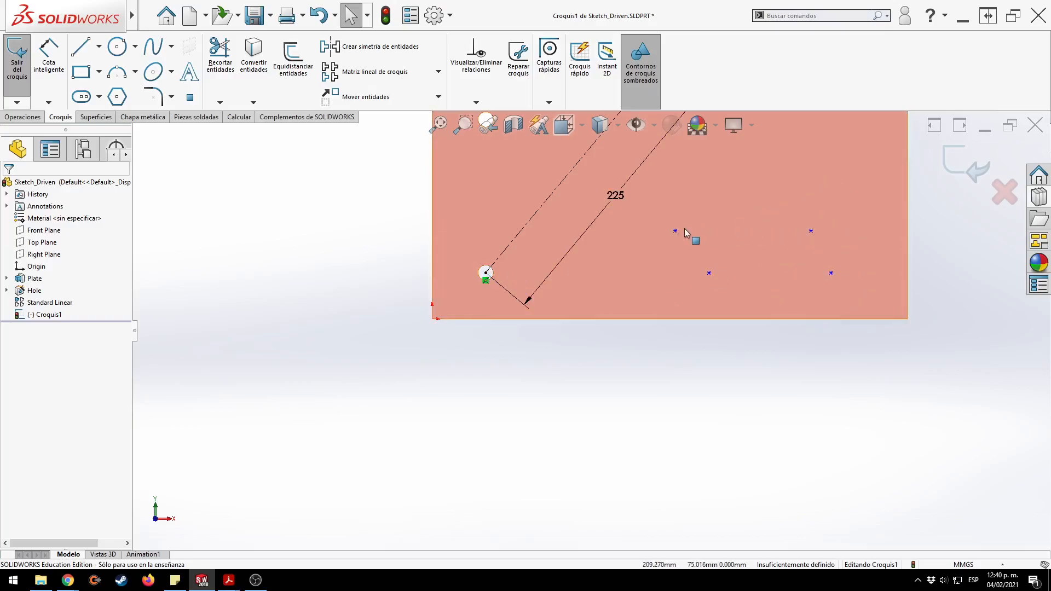
Restart Fully Define Sketch for all sketch entities and set the bottom hole's centre as the vertical baseline reference.
{"action": "left_click", "coordinate": [475, 102]}
{"action": "left_click", "coordinate": [494, 144]}
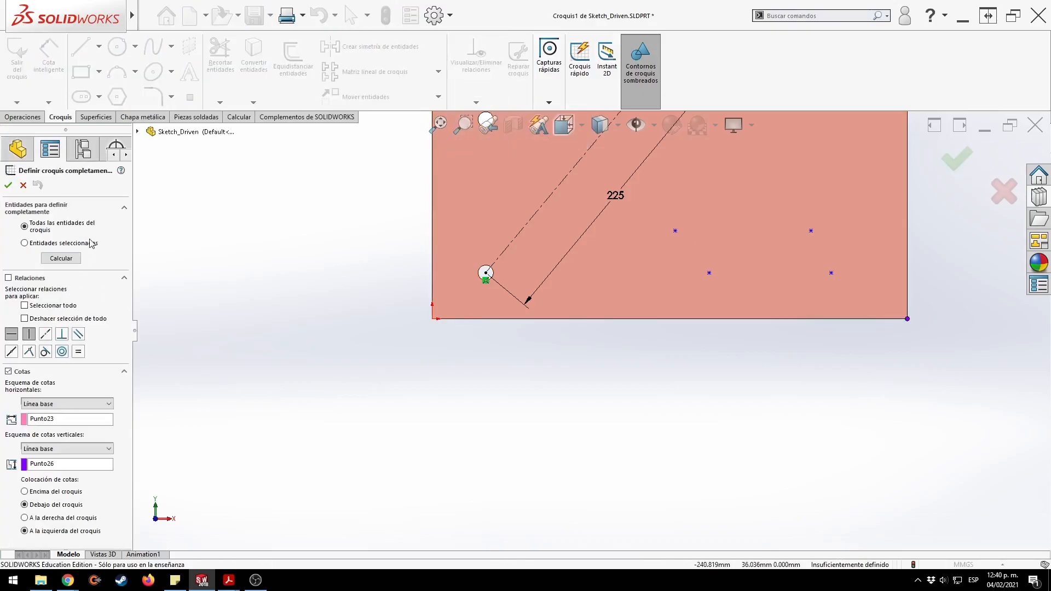
{"action": "key", "text": "ctrl"}
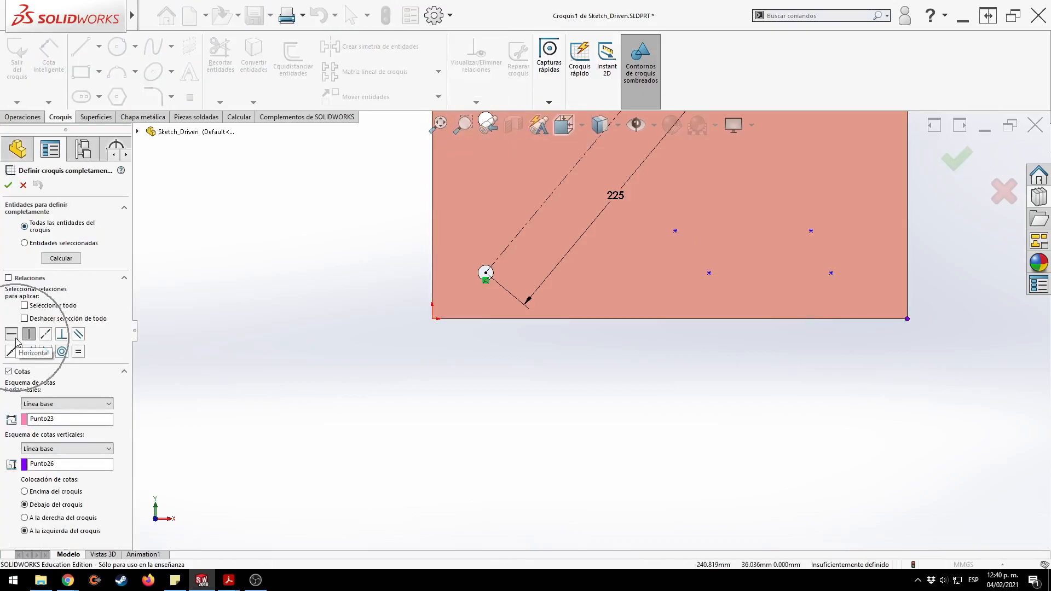
{"action": "key", "text": "ctrl"}
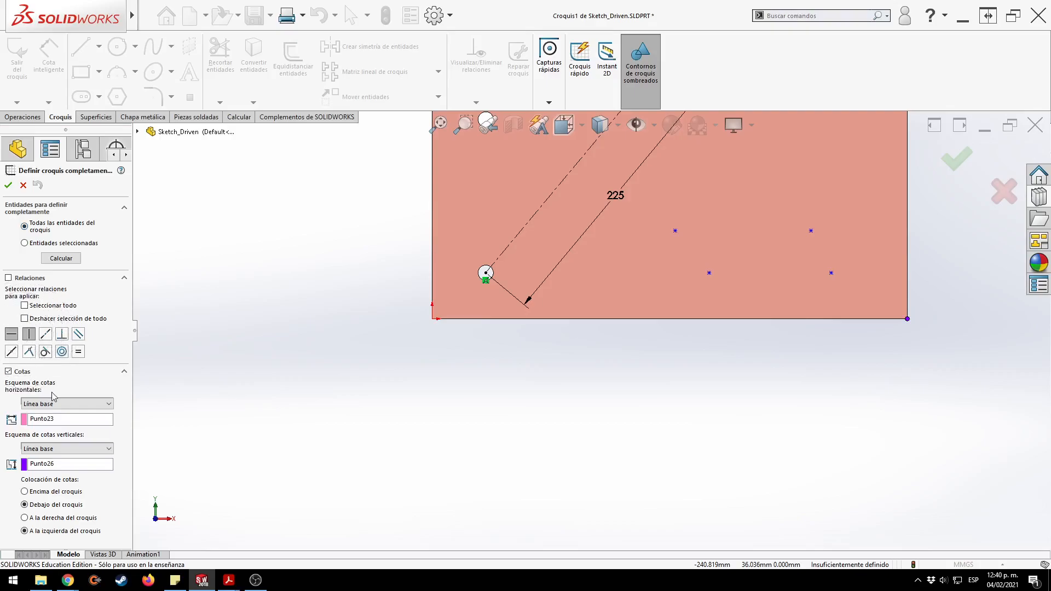
{"action": "left_click", "coordinate": [48, 420]}
{"action": "key", "text": "ctrl"}
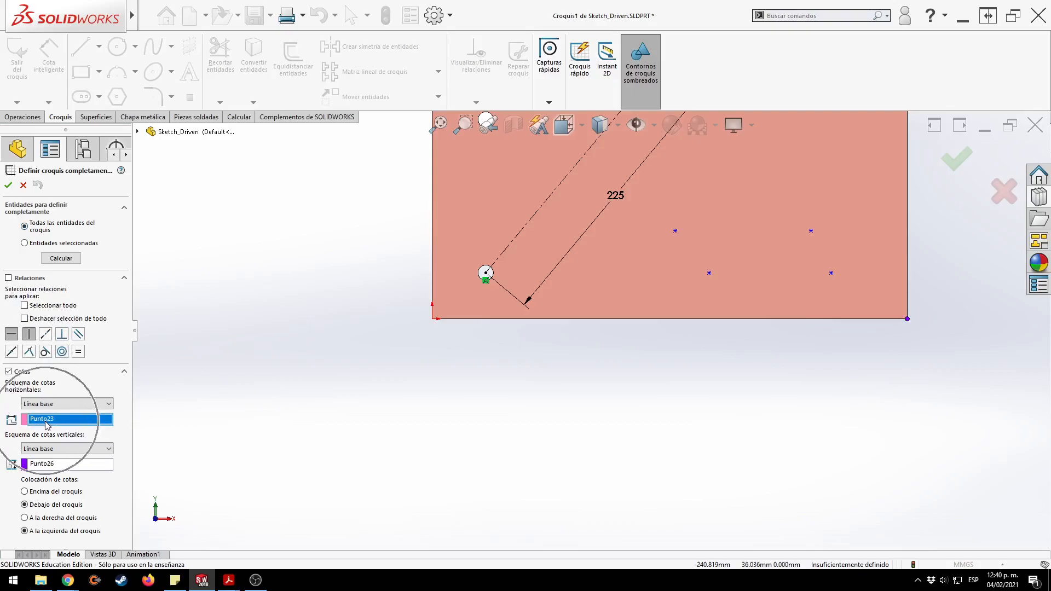
{"action": "left_click", "coordinate": [486, 277]}
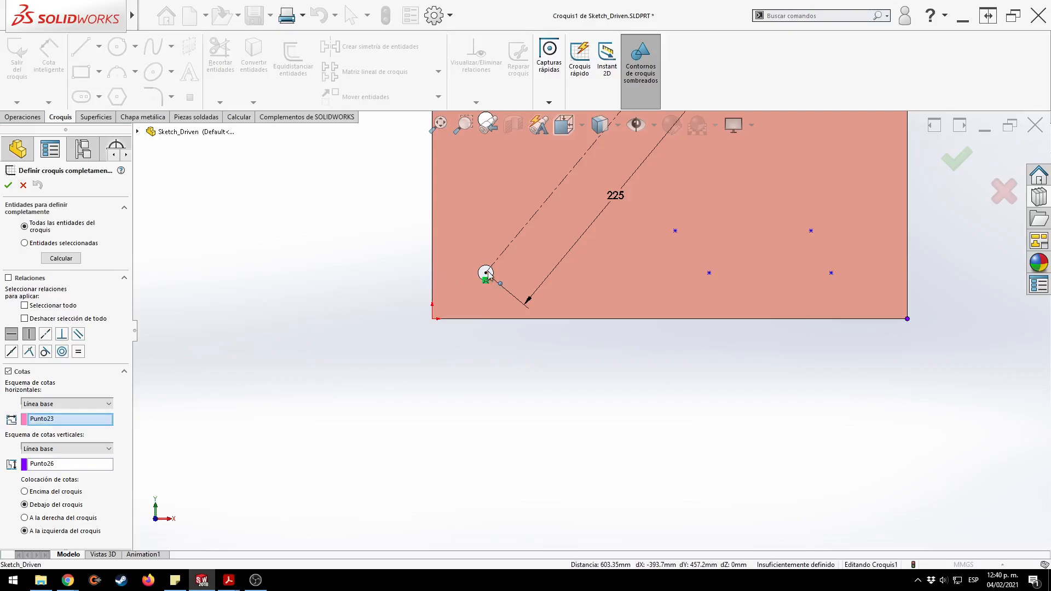
{"action": "left_click", "coordinate": [52, 466]}
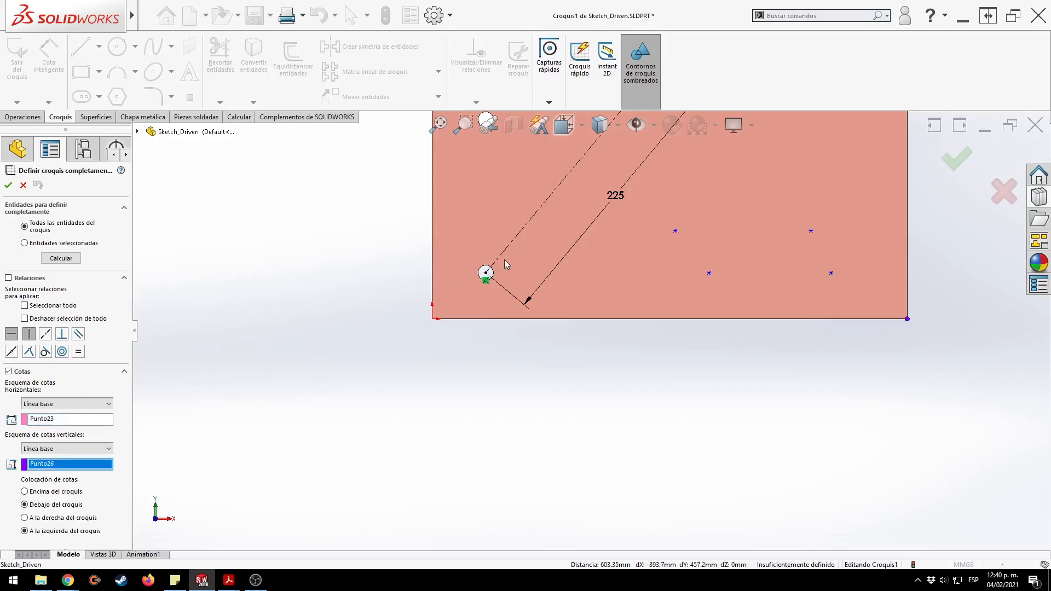
{"action": "left_click", "coordinate": [485, 273]}
Try to set the bottom hole's centre as the horizontal baseline reference, picking the plate's upper-left vertex on the way.
{"action": "key", "text": "f"}
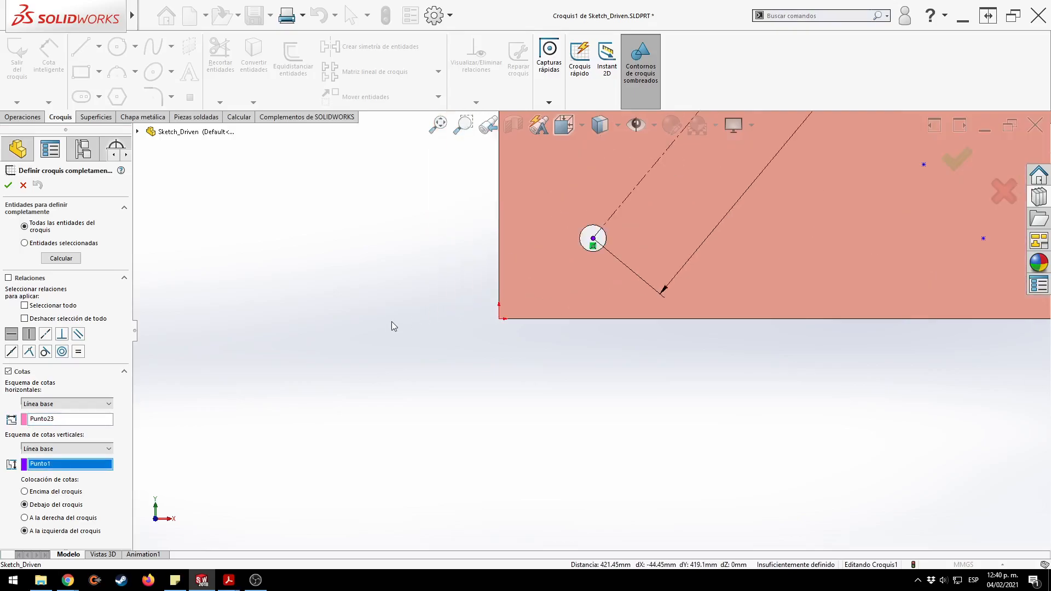
{"action": "middle_click_drag", "start_coordinate": [482, 275], "coordinate": [387, 338], "text": "ctrl"}
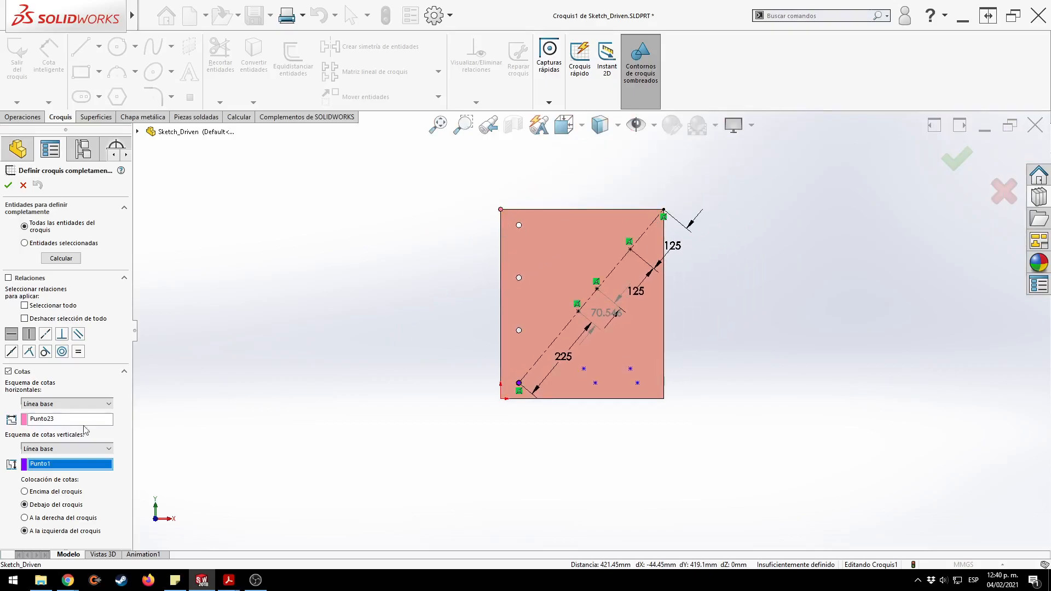
{"action": "left_click", "coordinate": [60, 419]}
{"action": "scroll", "coordinate": [547, 378], "scroll_direction": "down", "scroll_amount": 10}
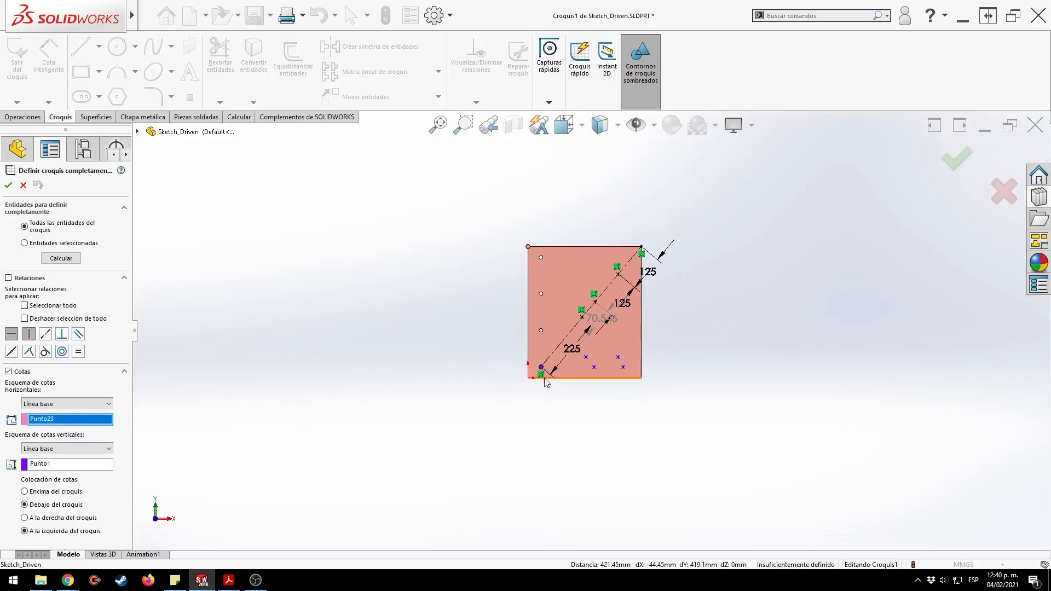
{"action": "scroll", "coordinate": [547, 364], "scroll_direction": "down", "scroll_amount": 3}
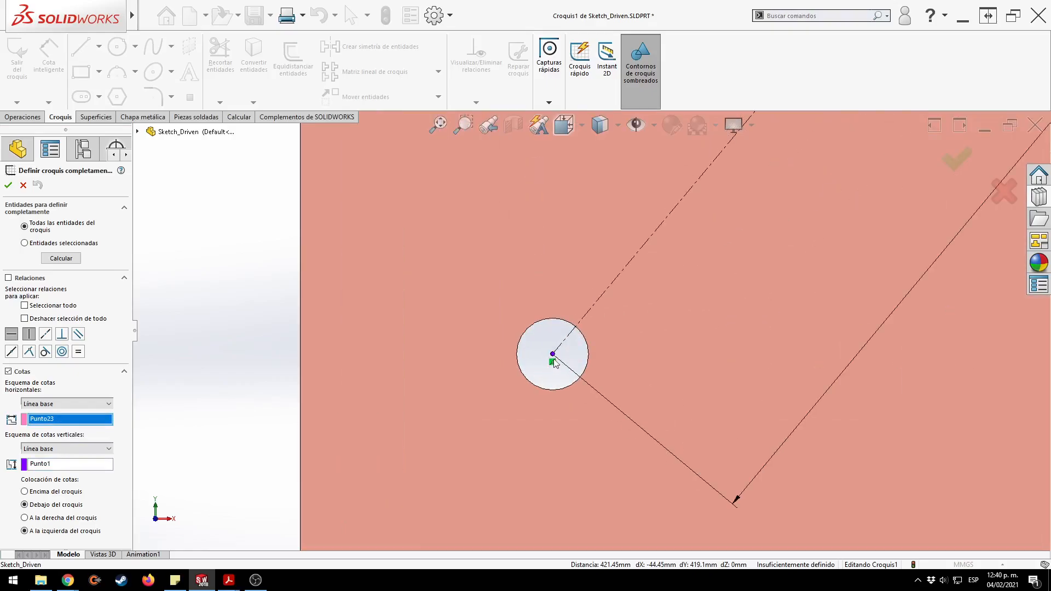
{"action": "left_click", "coordinate": [553, 354]}
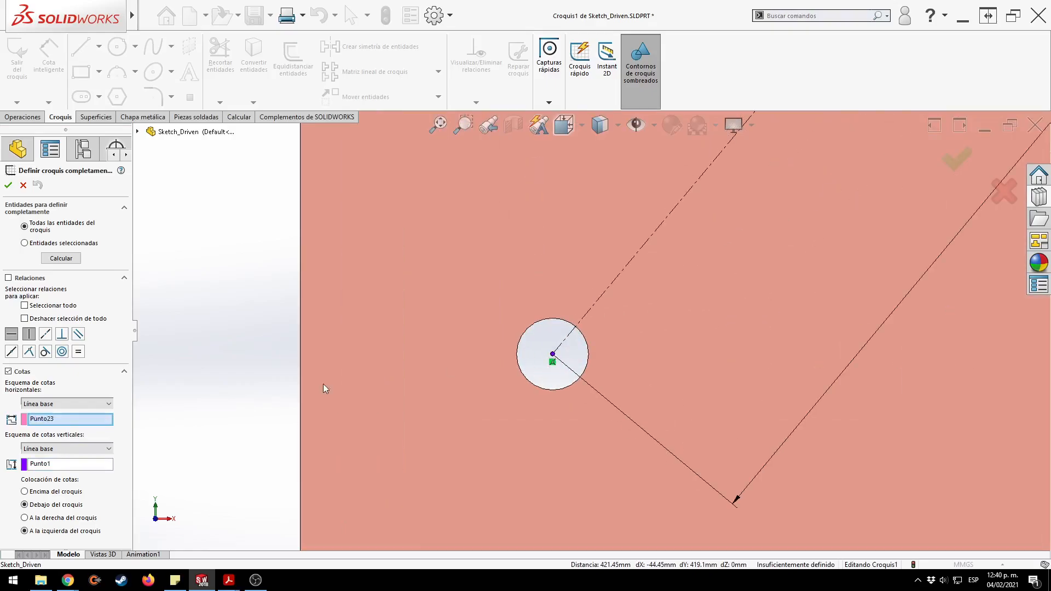
{"action": "left_click", "coordinate": [48, 421]}
{"action": "left_click", "coordinate": [46, 423]}
{"action": "left_click", "coordinate": [46, 423]}
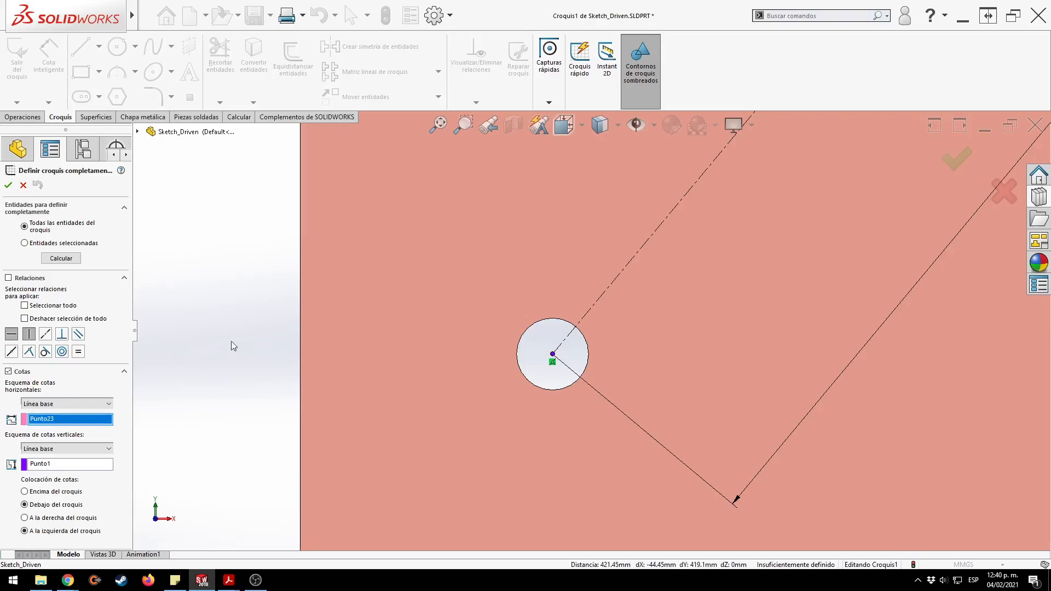
{"action": "scroll", "coordinate": [265, 337], "scroll_direction": "down", "scroll_amount": 2}
{"action": "scroll", "coordinate": [265, 337], "scroll_direction": "up", "scroll_amount": 5}
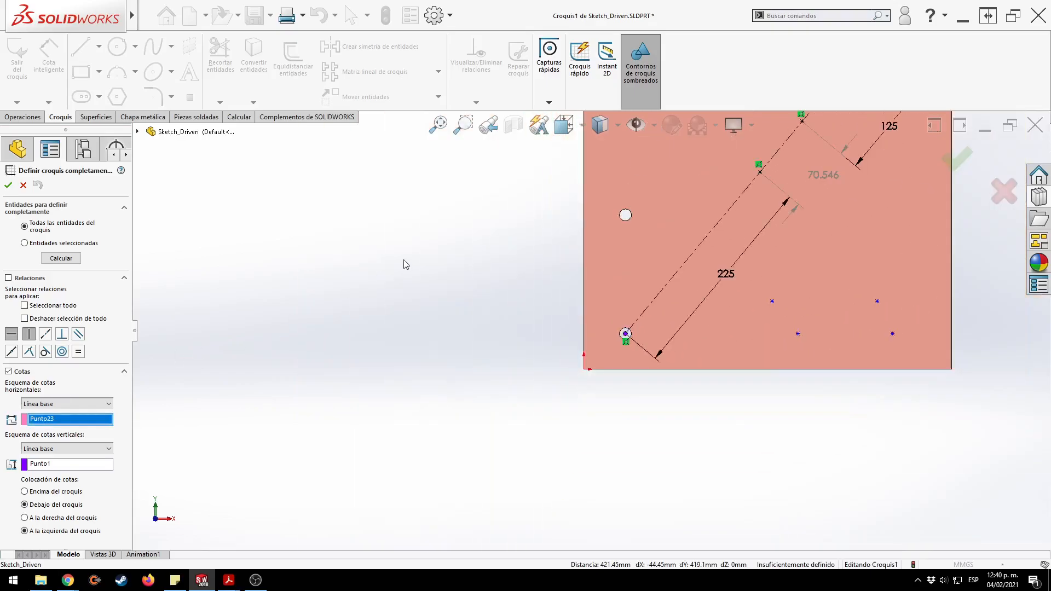
{"action": "middle_click_drag", "start_coordinate": [471, 234], "coordinate": [384, 318], "text": "ctrl"}
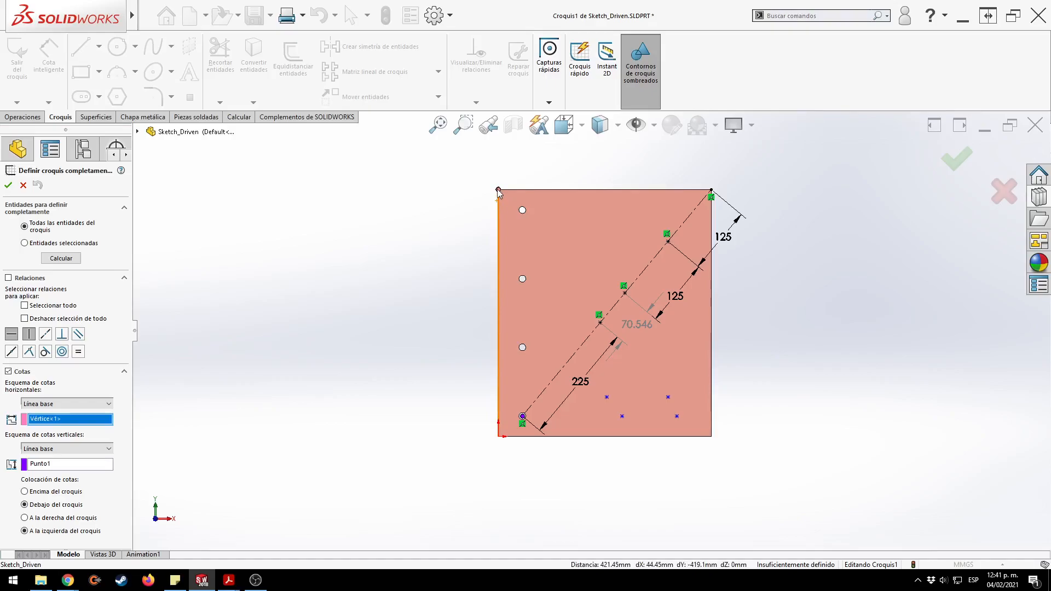
{"action": "scroll", "coordinate": [533, 417], "scroll_direction": "up", "scroll_amount": 1}
{"action": "scroll", "coordinate": [569, 378], "scroll_direction": "down", "scroll_amount": 6}
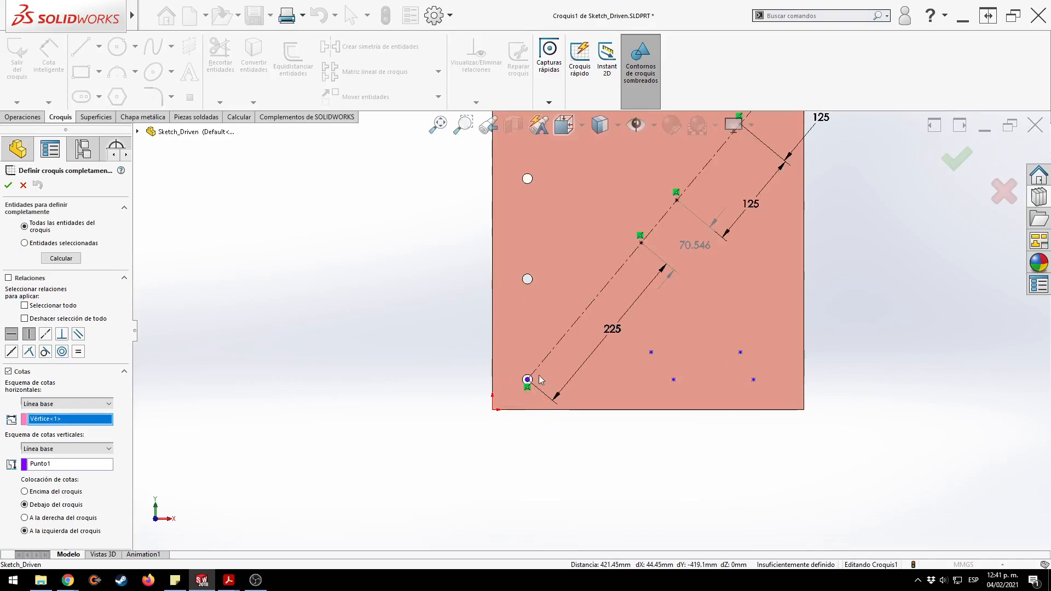
{"action": "left_click", "coordinate": [580, 372]}
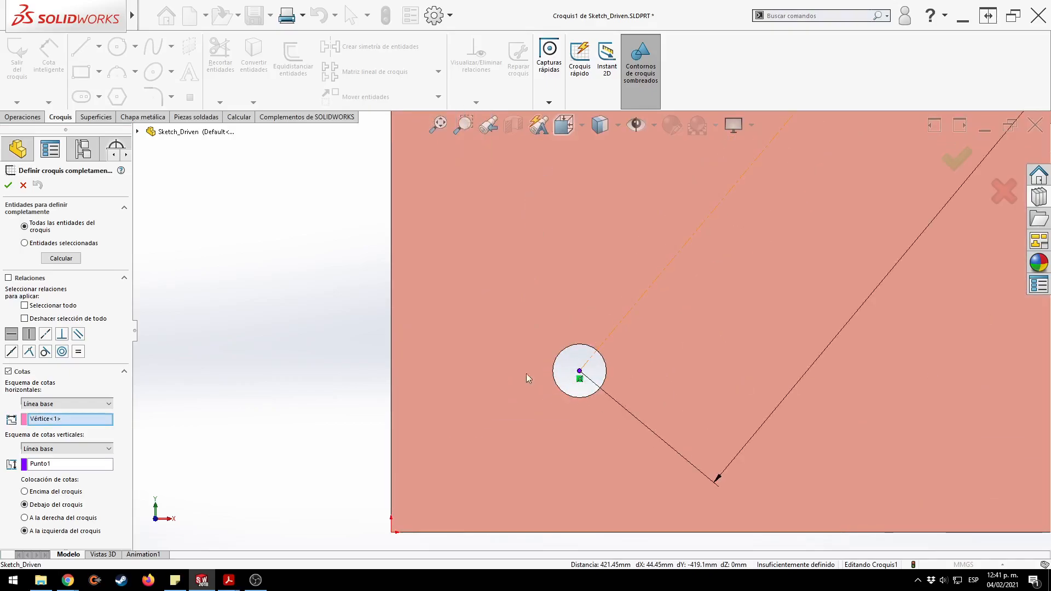
{"action": "key", "text": "f"}
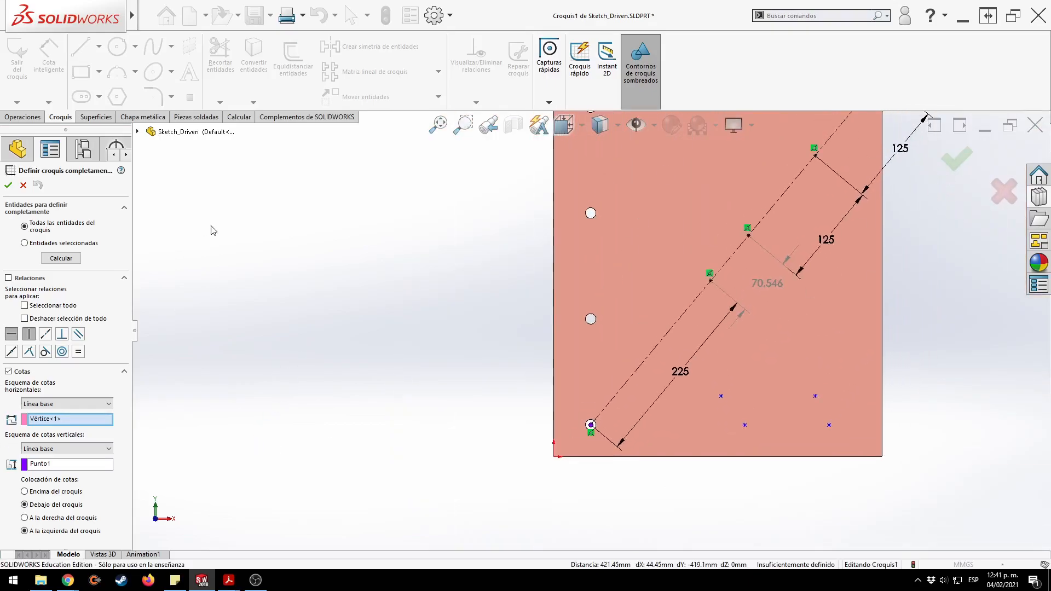
Calculate the automatic baseline dimensions for the four lower points, then discard the Fully Define Sketch result.
{"action": "left_click", "coordinate": [64, 258]}
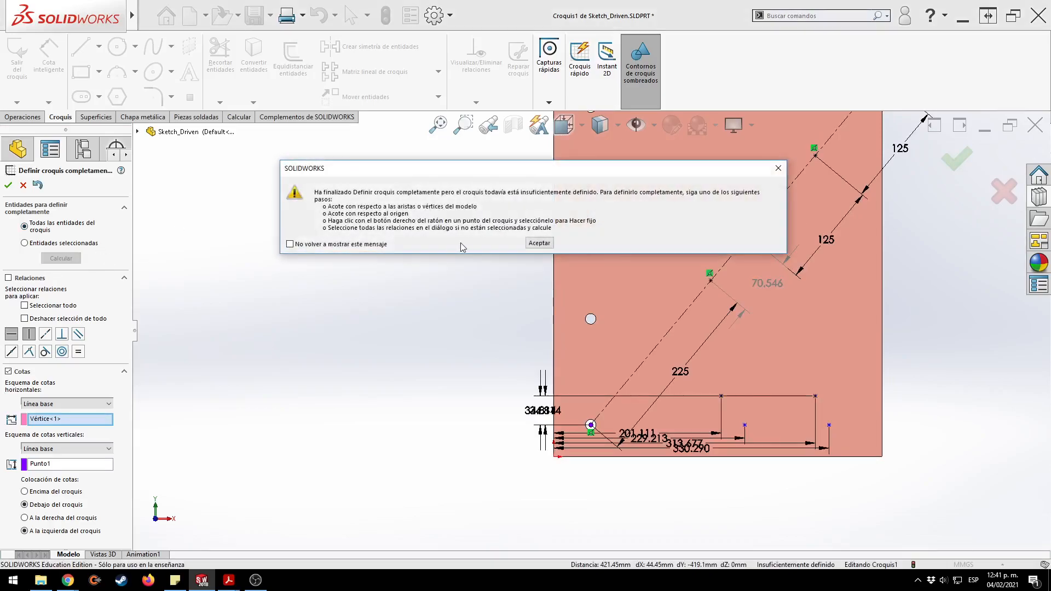
{"action": "left_click", "coordinate": [539, 242]}
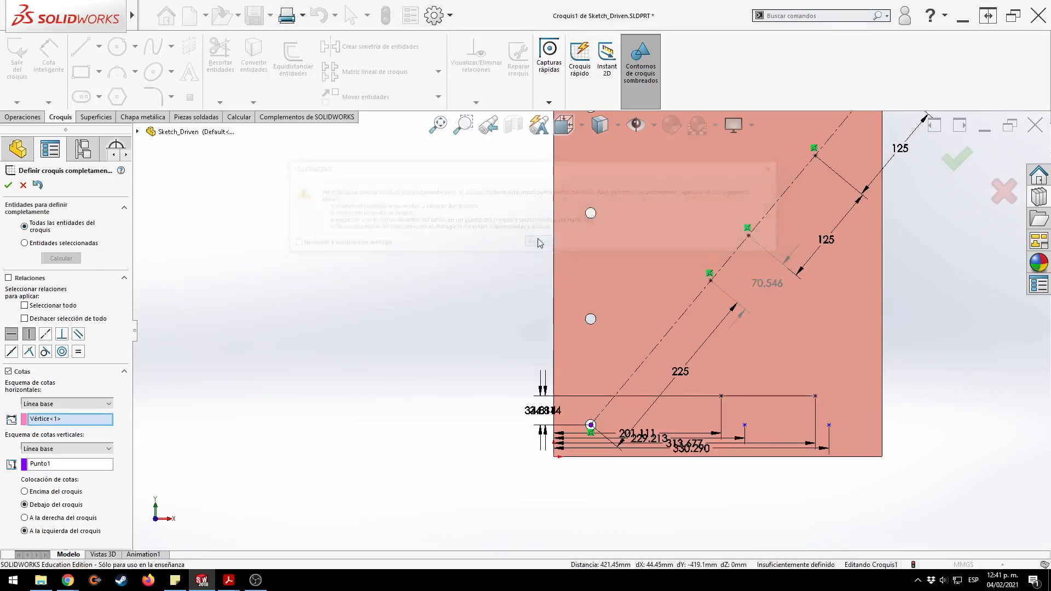
{"action": "left_click", "coordinate": [745, 426]}
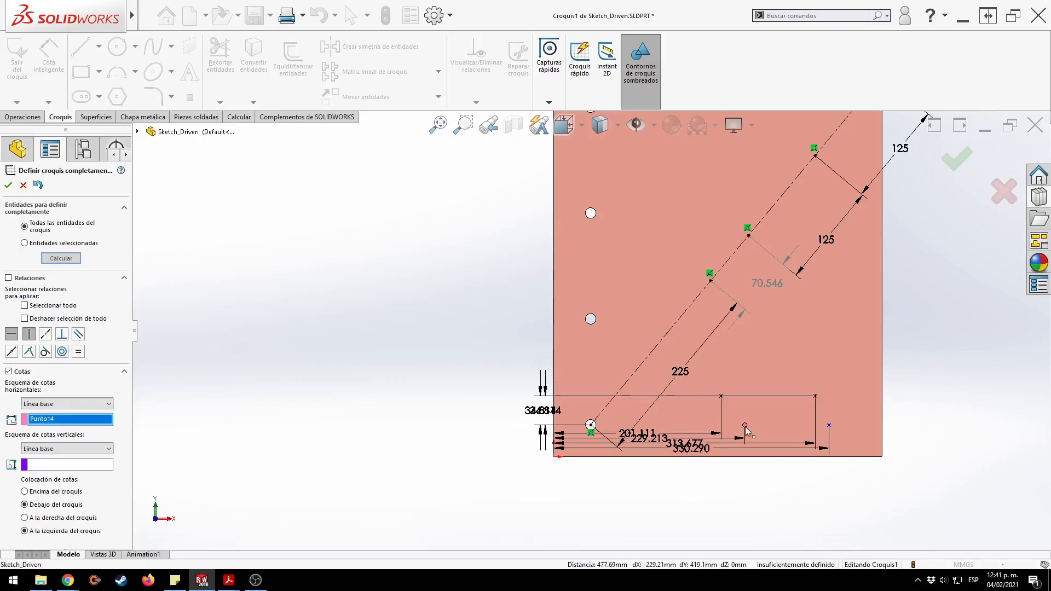
{"action": "scroll", "coordinate": [705, 475], "scroll_direction": "down", "scroll_amount": 5}
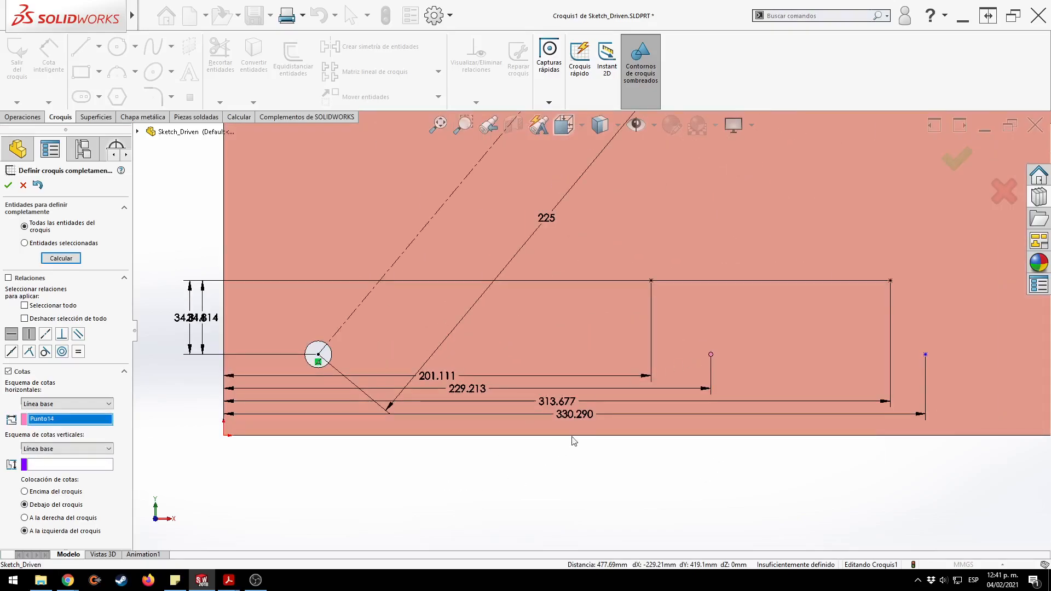
{"action": "scroll", "coordinate": [598, 352], "scroll_direction": "up", "scroll_amount": 2}
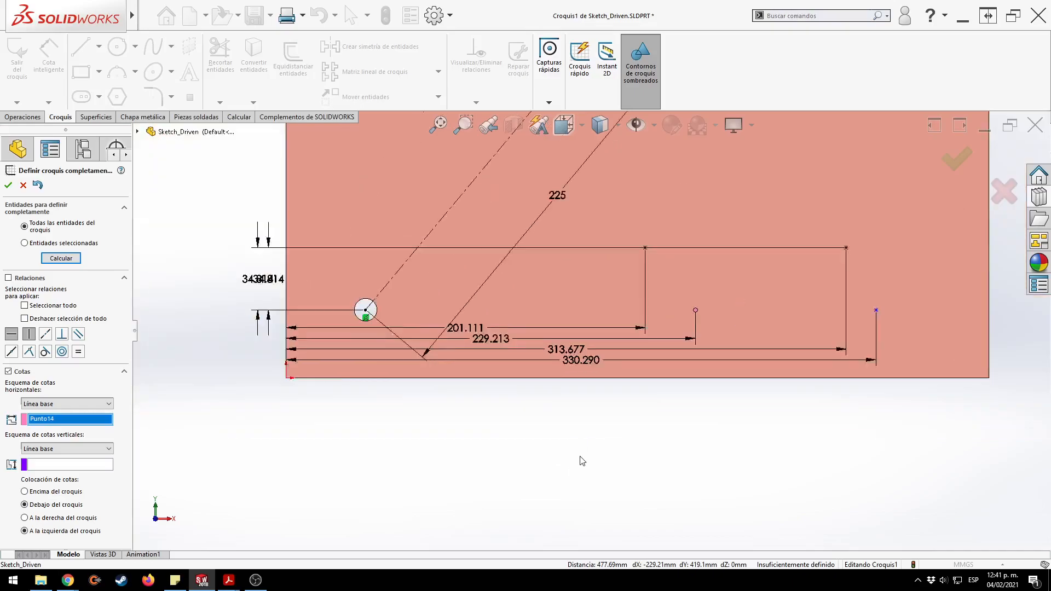
{"action": "left_click", "coordinate": [23, 185]}
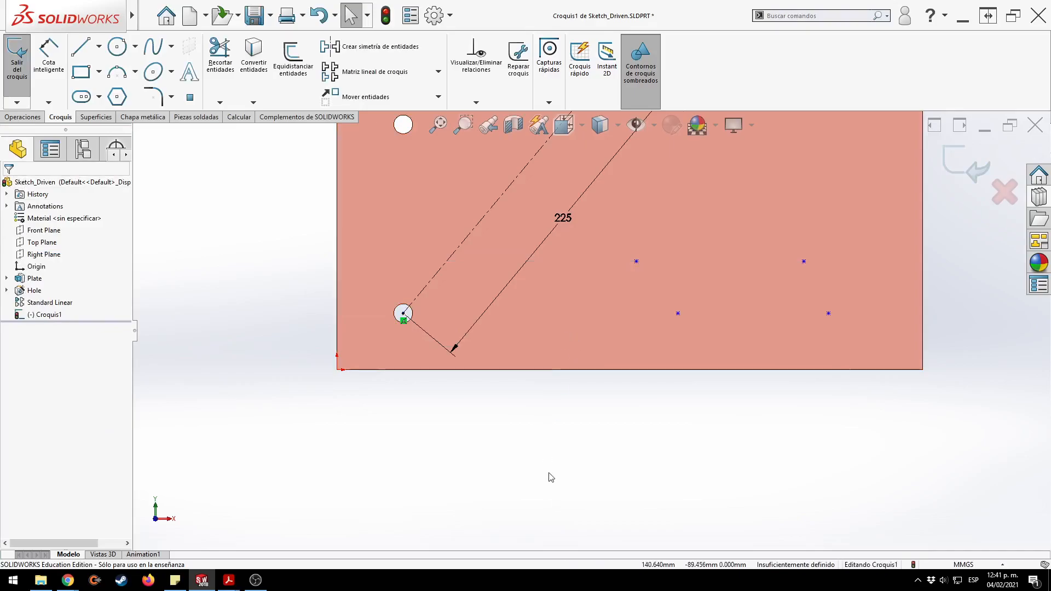
Add a horizontal relation between the bottom hole's centre and the two points of the lower row.
{"action": "left_click", "coordinate": [403, 314]}
{"action": "left_click", "coordinate": [678, 313], "text": "ctrl"}
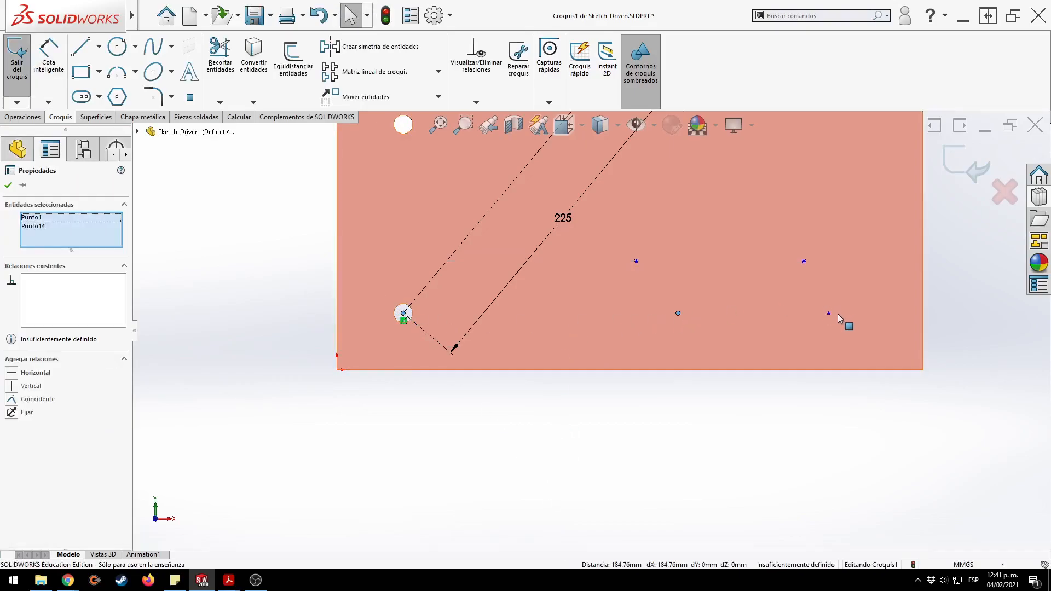
{"action": "left_click", "coordinate": [829, 314], "text": "ctrl"}
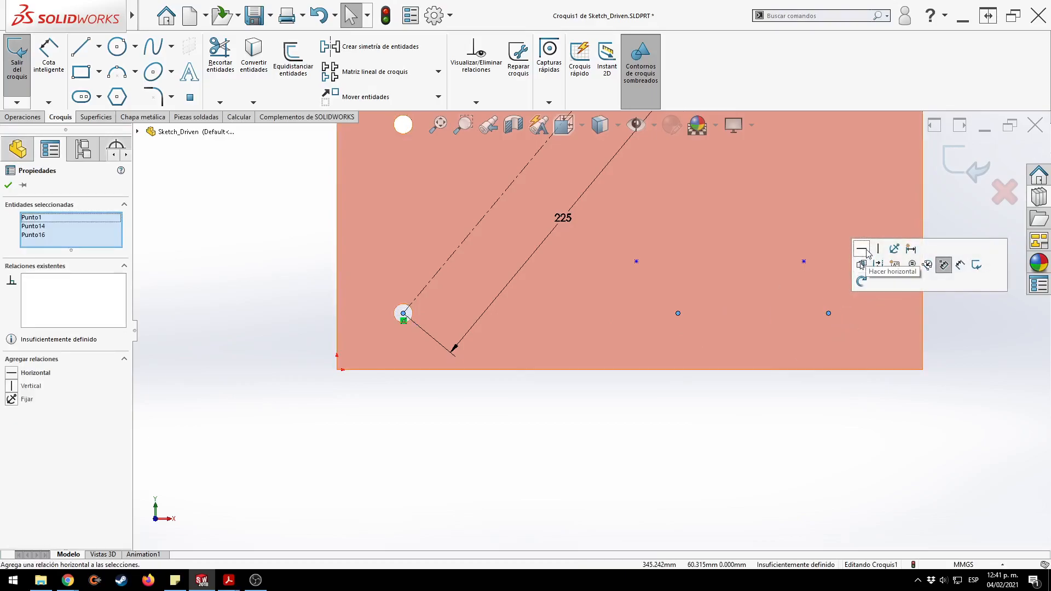
{"action": "left_click", "coordinate": [866, 253]}
{"action": "left_click", "coordinate": [762, 376]}
Add a horizontal relation between the two points of the upper row.
{"action": "left_click", "coordinate": [636, 261]}
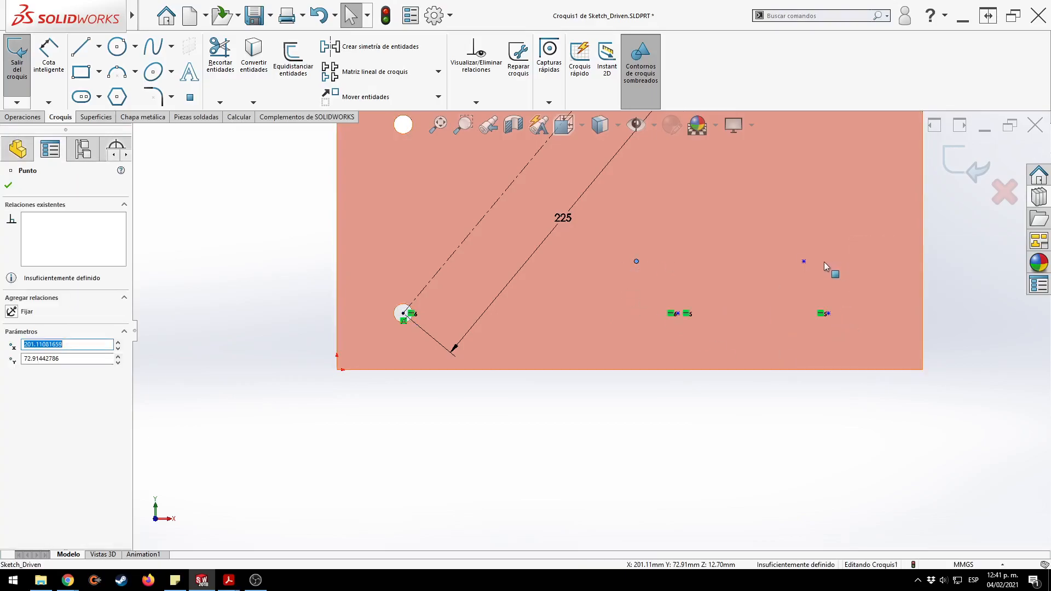
{"action": "left_click", "coordinate": [803, 261], "text": "ctrl"}
{"action": "left_click", "coordinate": [836, 196]}
{"action": "left_click", "coordinate": [677, 432]}
Check the exercise diagram in Adobe Acrobat Reader and dimension the left upper-row point 110 mm horizontally from the bottom hole's centre.
{"action": "key", "text": "alt+Tab"}
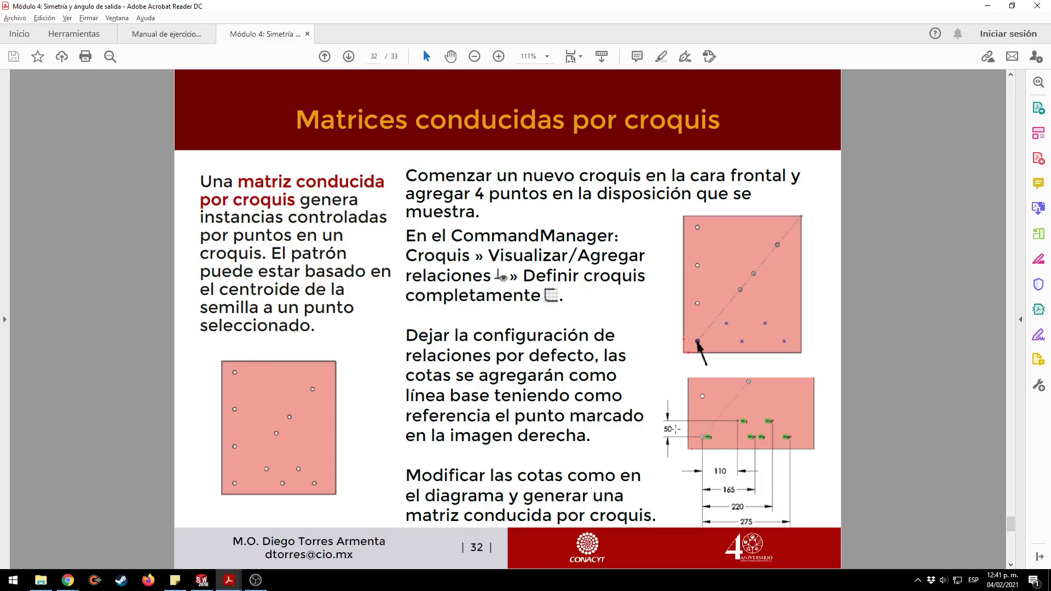
{"action": "key", "text": "alt+Tab"}
{"action": "right_click_drag", "start_coordinate": [251, 452], "coordinate": [293, 357]}
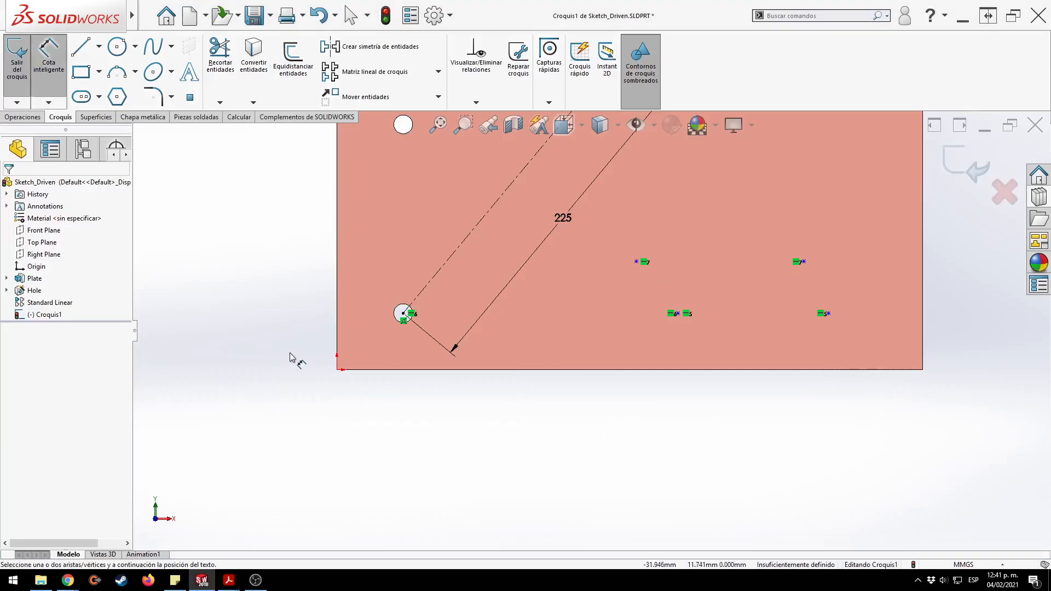
{"action": "left_click", "coordinate": [403, 314]}
{"action": "left_click", "coordinate": [637, 263]}
{"action": "left_click", "coordinate": [533, 405]}
{"action": "type", "text": "110"}
{"action": "key", "text": "Return"}
Check the diagram again and dimension the left lower-row point 165 mm horizontally from the bottom hole's centre.
{"action": "key", "text": "alt+Tab"}
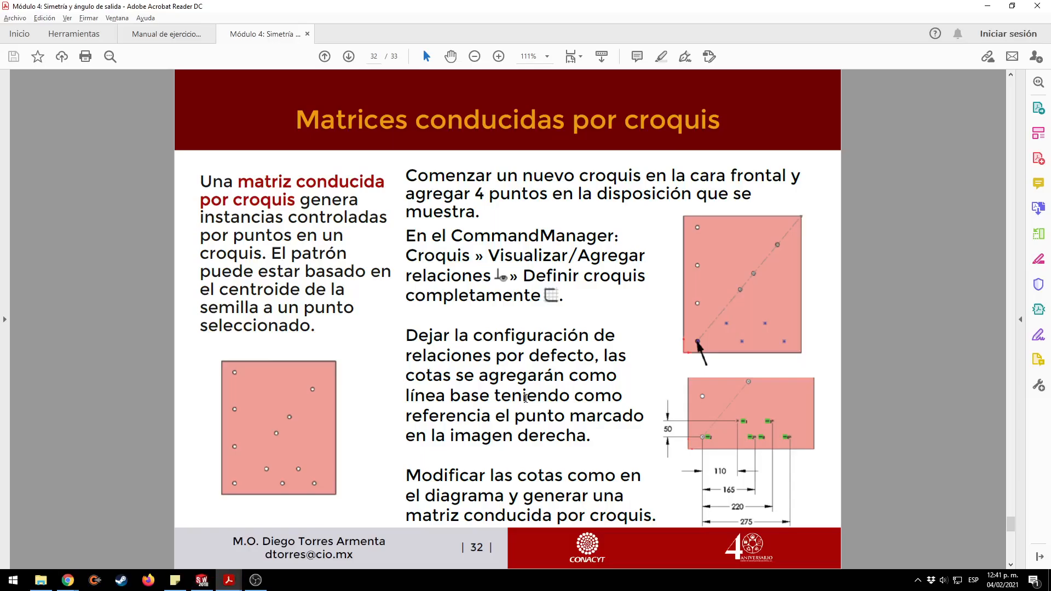
{"action": "key", "text": "alt+Tab"}
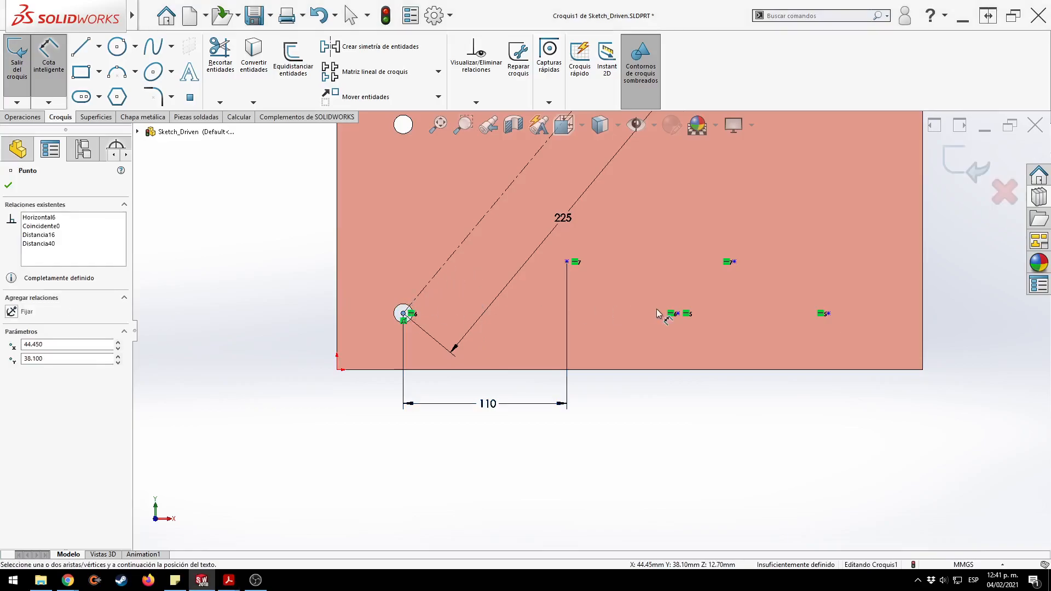
{"action": "left_click", "coordinate": [677, 313]}
{"action": "left_click", "coordinate": [547, 434]}
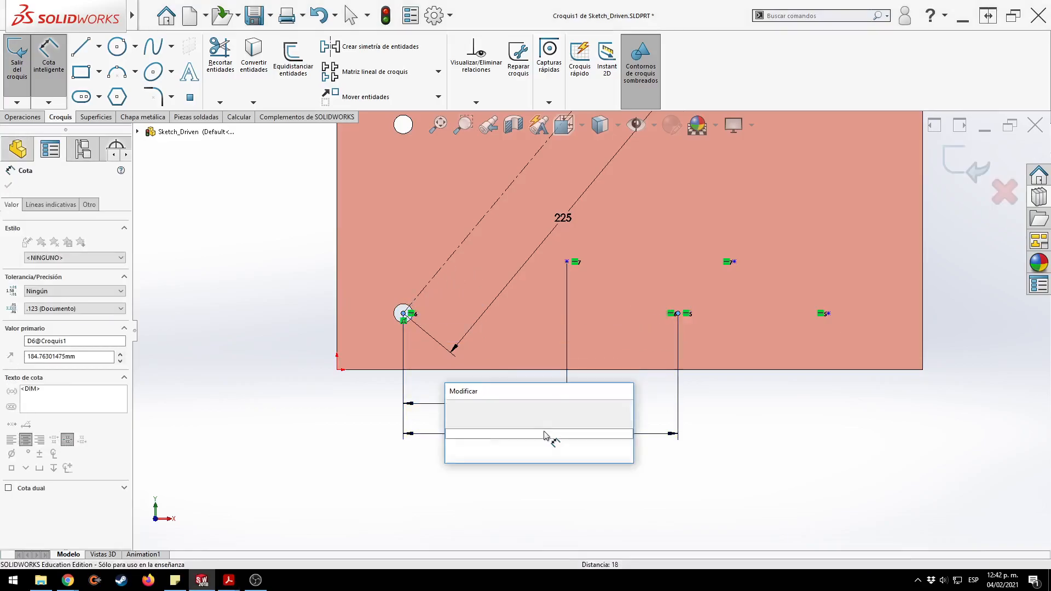
{"action": "type", "text": "165"}
{"action": "key", "text": "Return"}
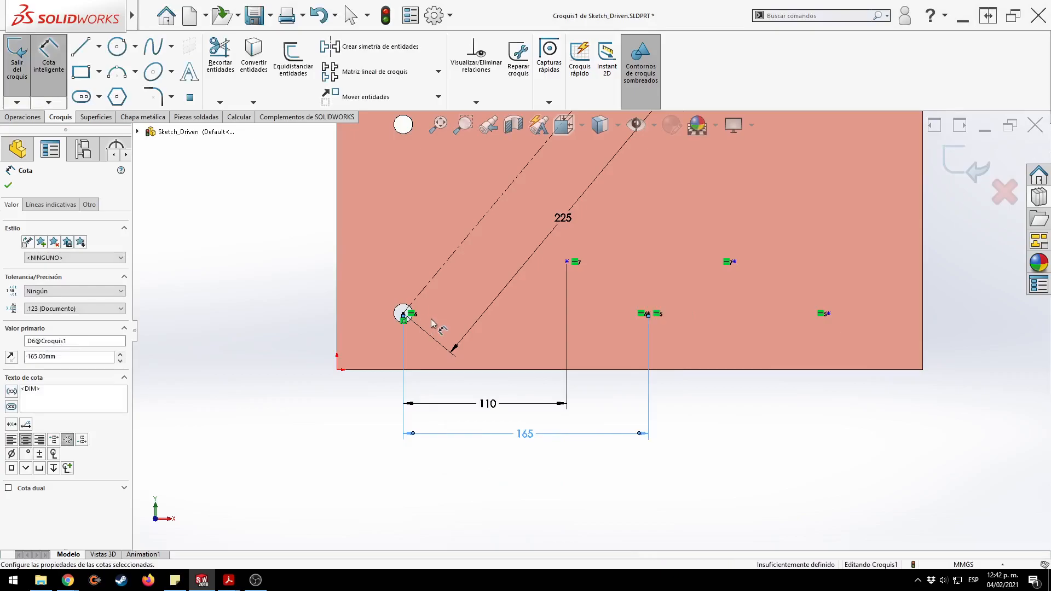
Dimension the right upper-row point 220 mm horizontally from the bottom hole's centre.
{"action": "left_click", "coordinate": [404, 314]}
{"action": "left_click", "coordinate": [734, 262]}
{"action": "left_click", "coordinate": [588, 466]}
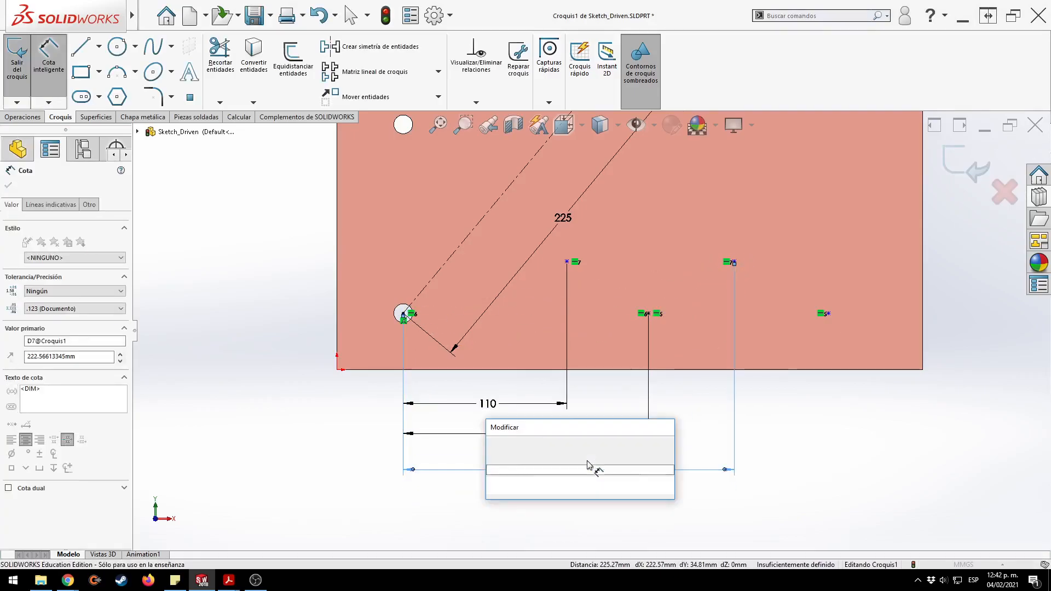
{"action": "type", "text": "220"}
{"action": "key", "text": "Return"}
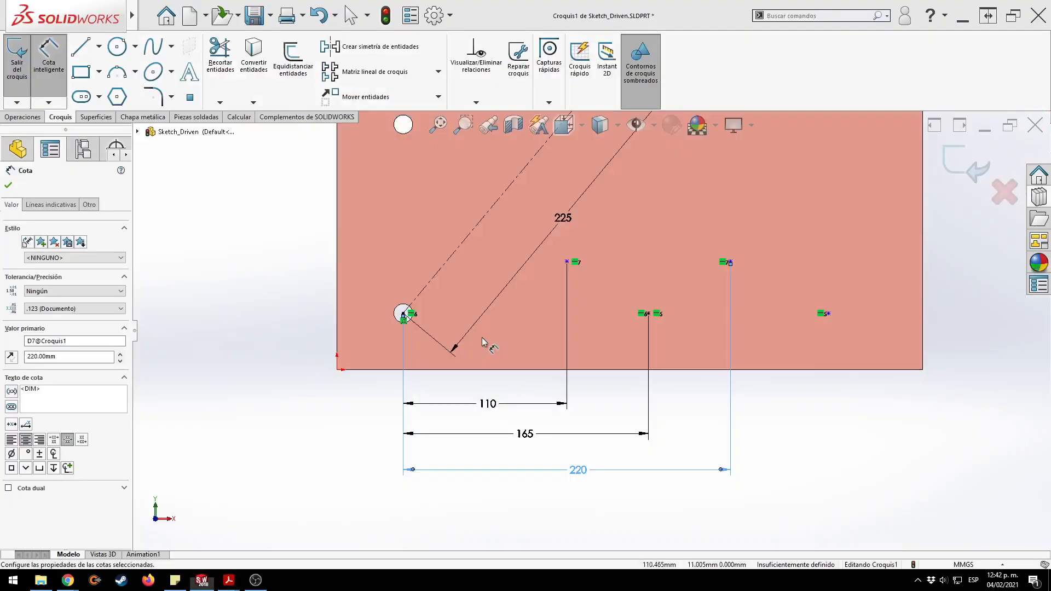
Delete the misattached horizontal dimension between the right upper-row and right lower-row points.
{"action": "left_click", "coordinate": [403, 314]}
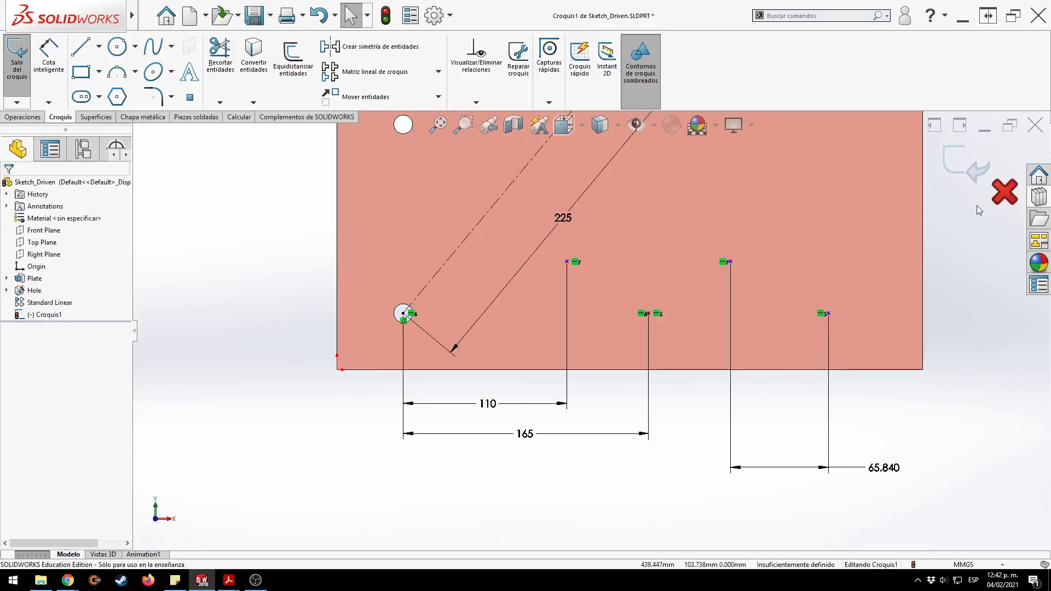
{"action": "left_click", "coordinate": [884, 469]}
{"action": "key", "text": "Delete"}
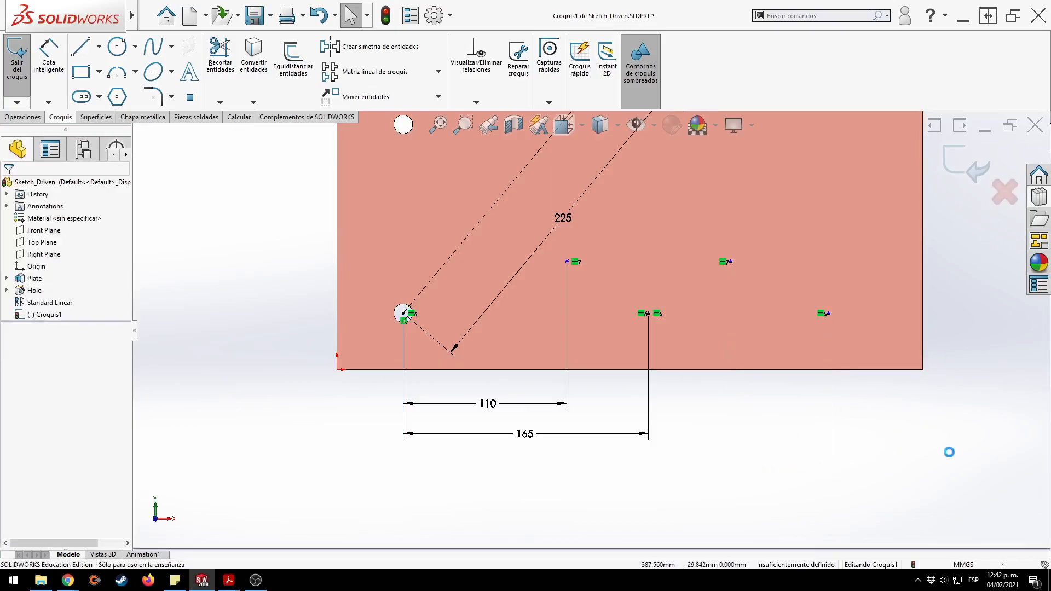
Recreate the 220 mm horizontal dimension from the bottom hole's centre to the right upper-row point, placing it below the 165 mm one.
{"action": "right_click_drag", "start_coordinate": [938, 441], "coordinate": [993, 380]}
{"action": "left_click", "coordinate": [404, 313]}
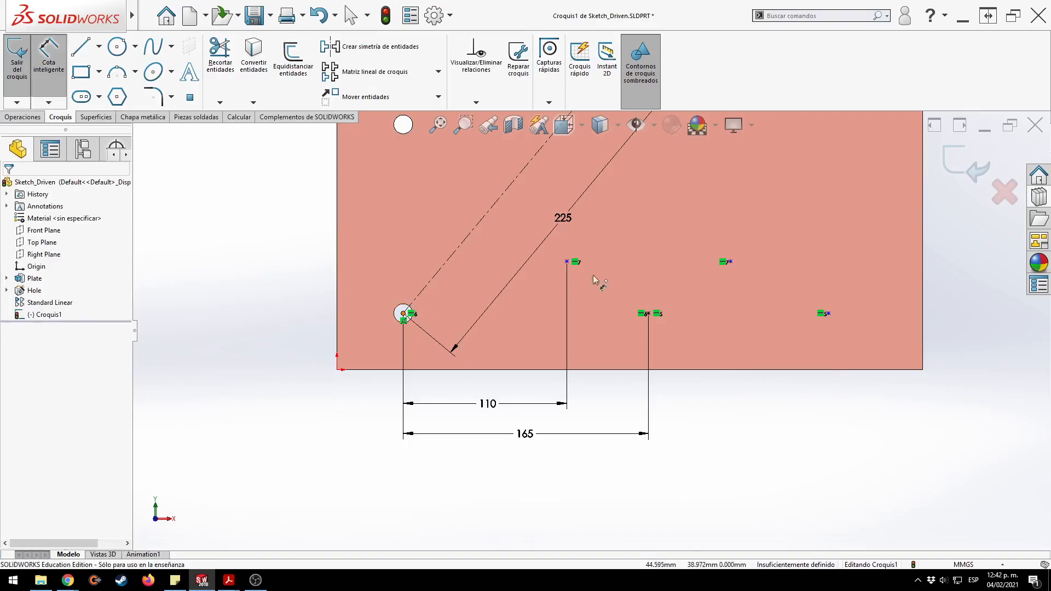
{"action": "left_click", "coordinate": [730, 262]}
{"action": "left_click", "coordinate": [600, 476]}
{"action": "left_click", "coordinate": [526, 458]}
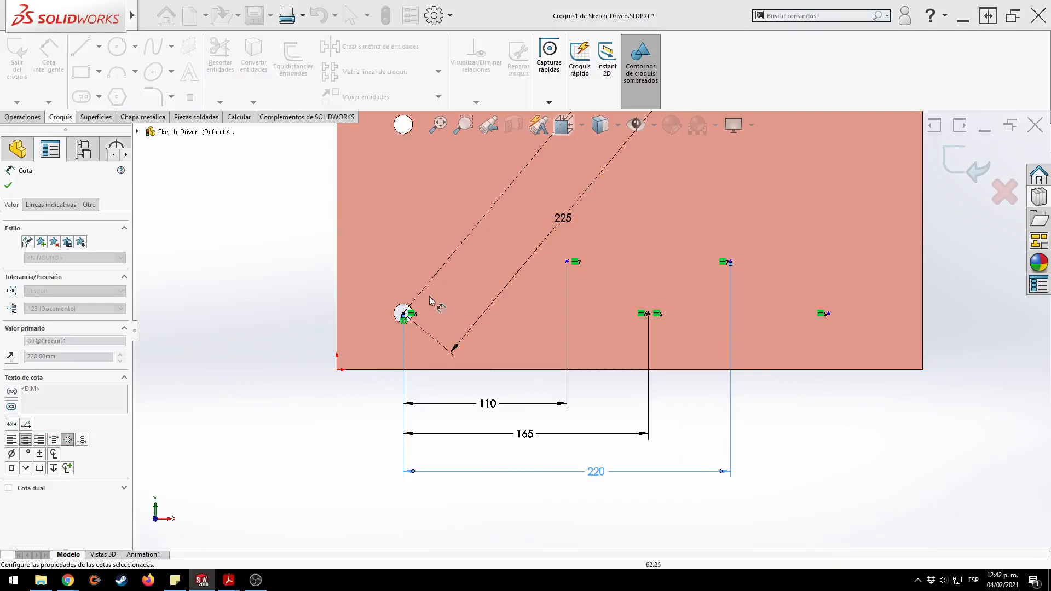
Dimension the right lower-row point 275 mm horizontally from the bottom hole's centre, then switch to the exercise diagram in Adobe Acrobat Reader.
{"action": "left_click", "coordinate": [404, 314]}
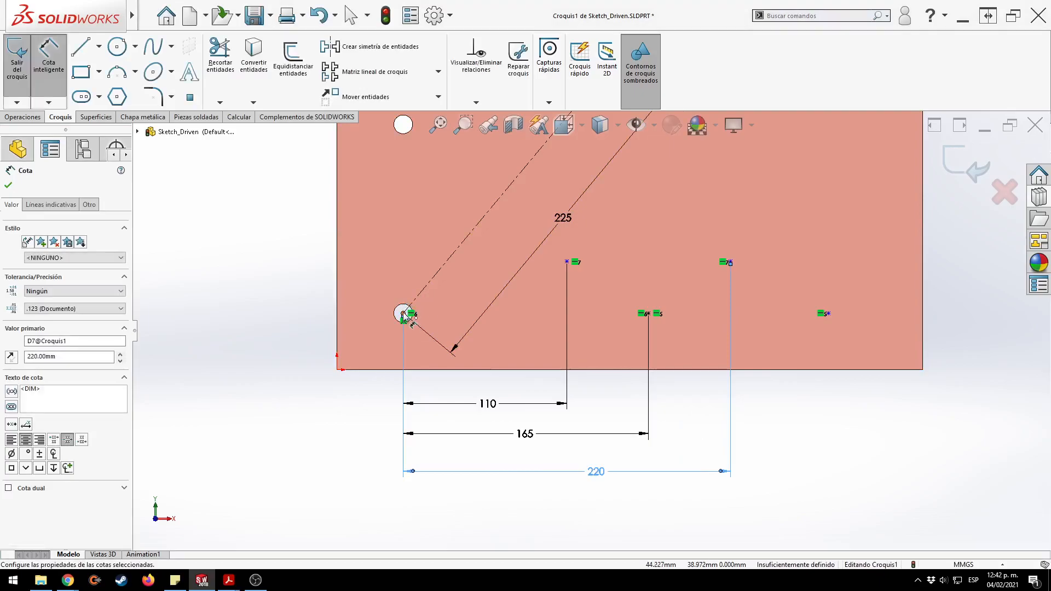
{"action": "left_click", "coordinate": [827, 314]}
{"action": "left_click", "coordinate": [799, 454]}
{"action": "type", "text": "275"}
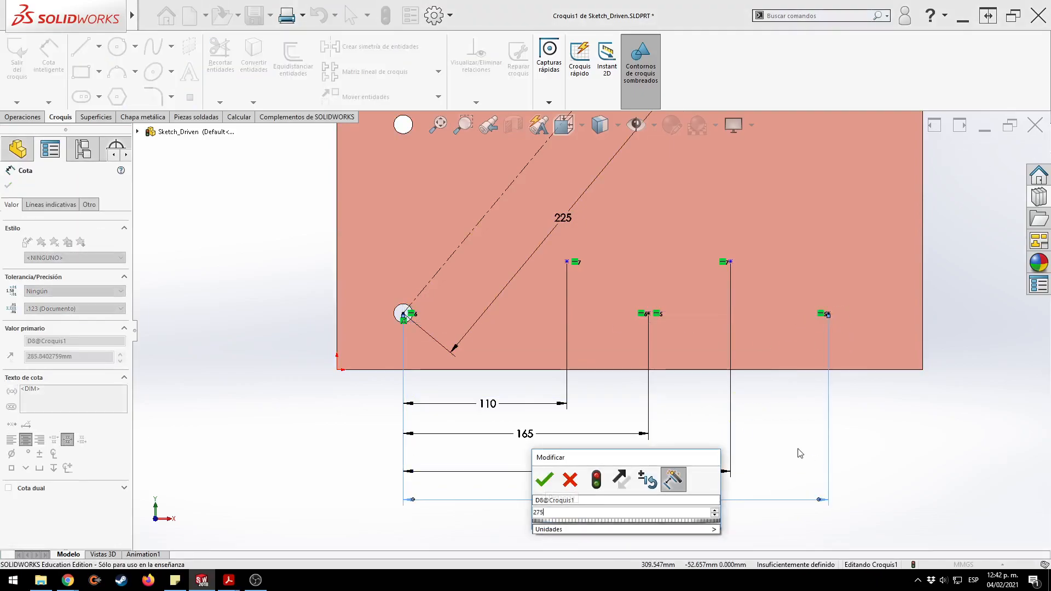
{"action": "key", "text": "Return"}
{"action": "key", "text": "alt+Tab"}
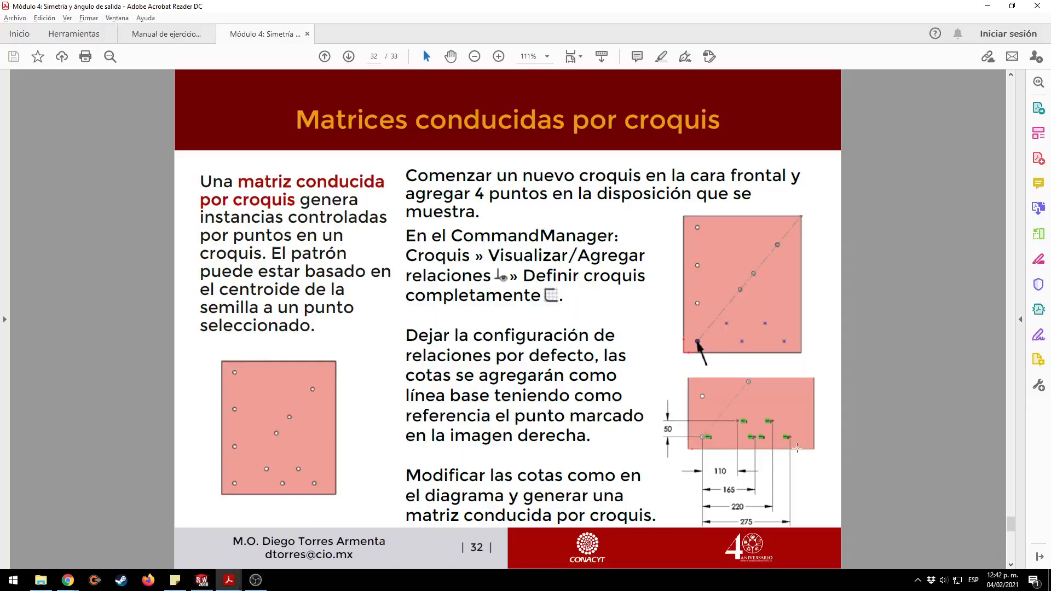
Return to SOLIDWORKS, dimension the left upper-row point 50 mm vertically from the bottom hole's centre, and exit Croquis1.
{"action": "key", "text": "alt+Tab"}
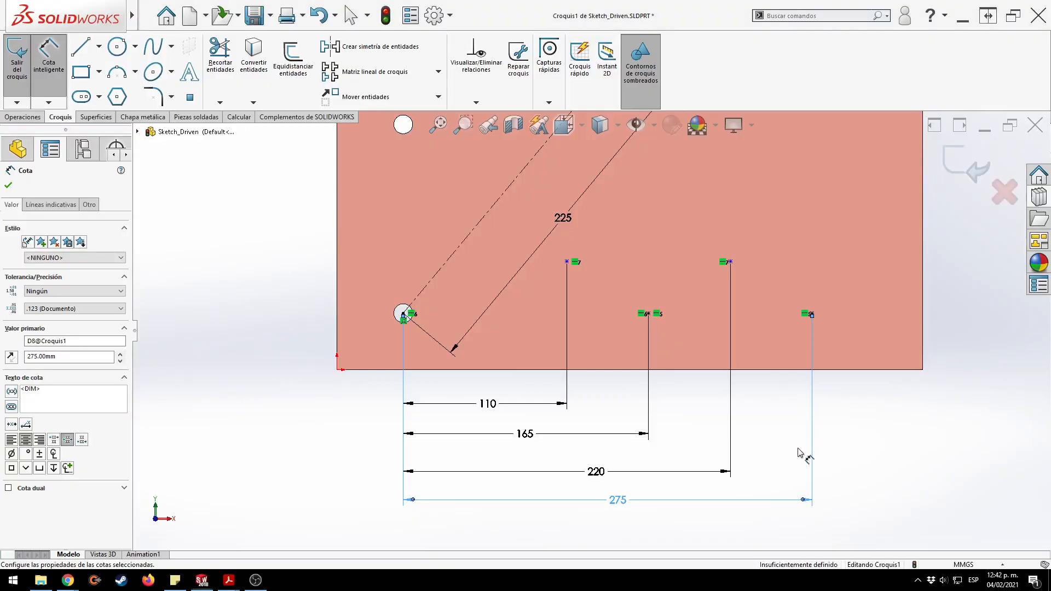
{"action": "left_click", "coordinate": [403, 314]}
{"action": "left_click", "coordinate": [566, 261]}
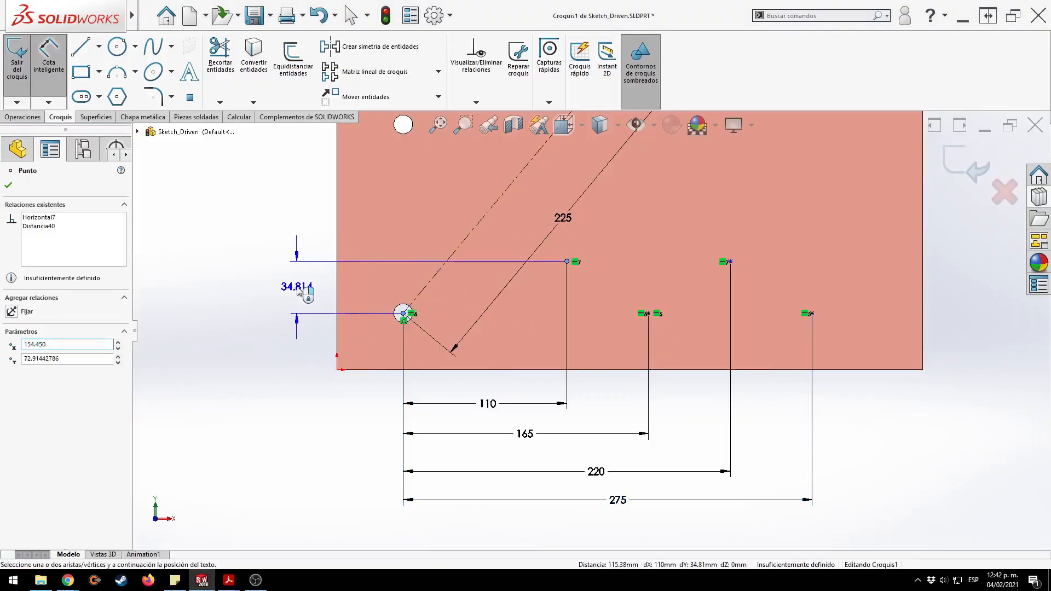
{"action": "left_click", "coordinate": [305, 289]}
{"action": "type", "text": "50"}
{"action": "key", "text": "Return"}
{"action": "key", "text": "Escape"}
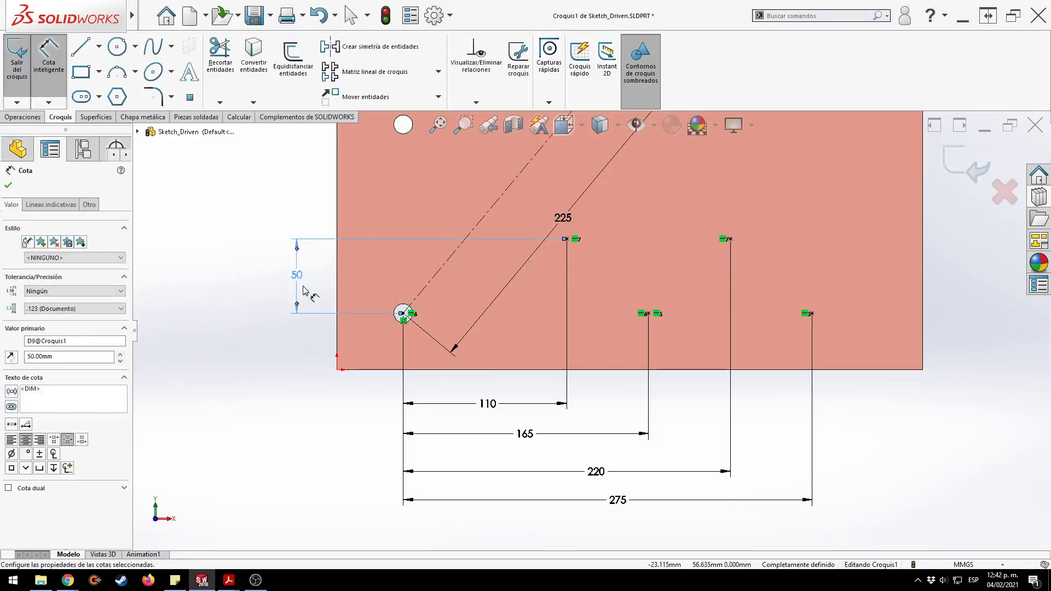
{"action": "key", "text": "f"}
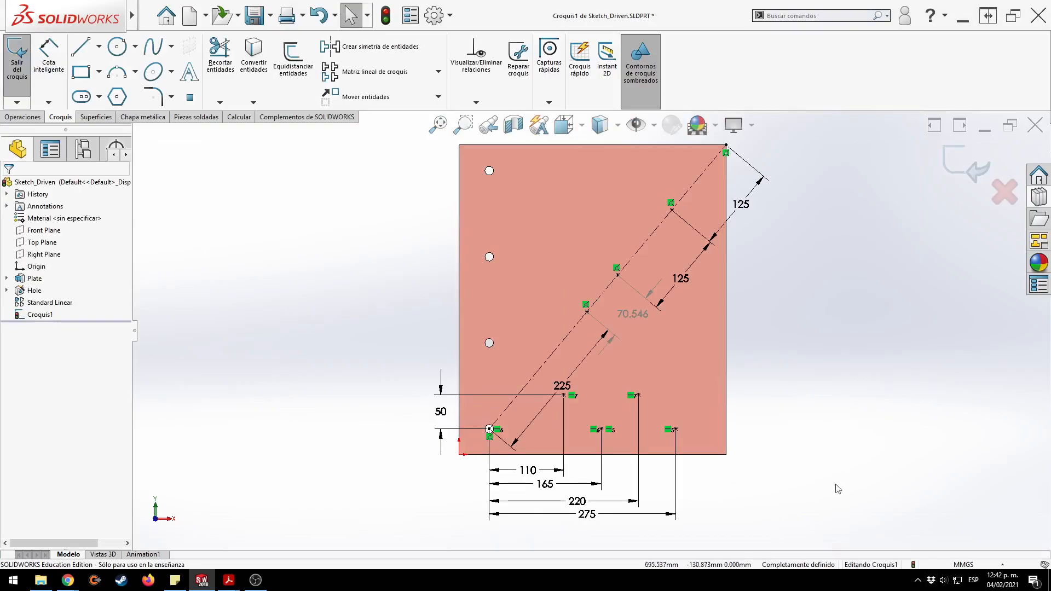
{"action": "left_click", "coordinate": [963, 167]}
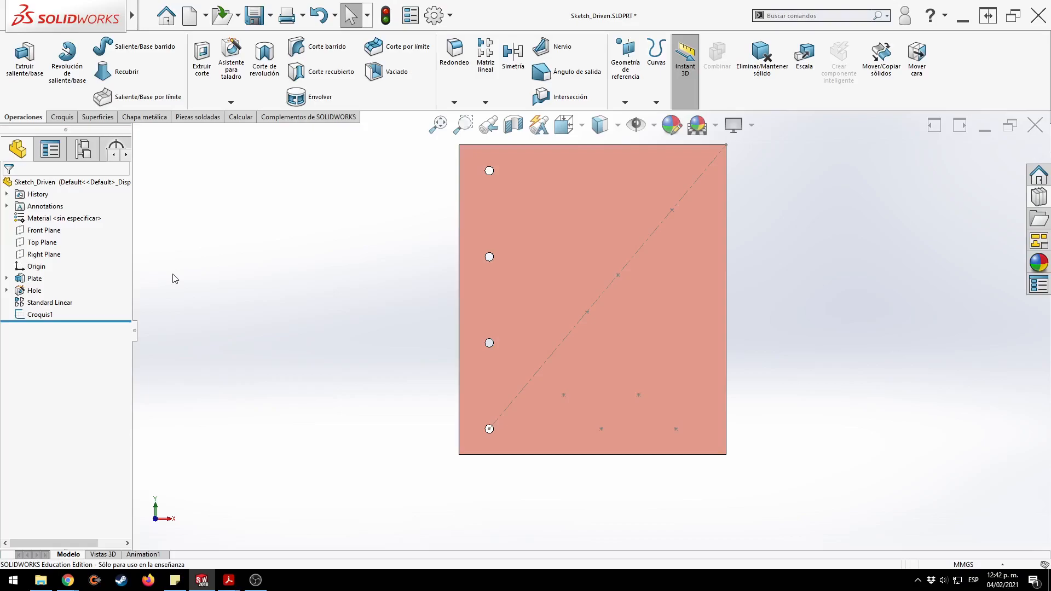
Chamfer the bottom hole's front circular edge with a 0.5 mm distance at 45°.
{"action": "left_click", "coordinate": [454, 102]}
{"action": "left_click", "coordinate": [469, 130]}
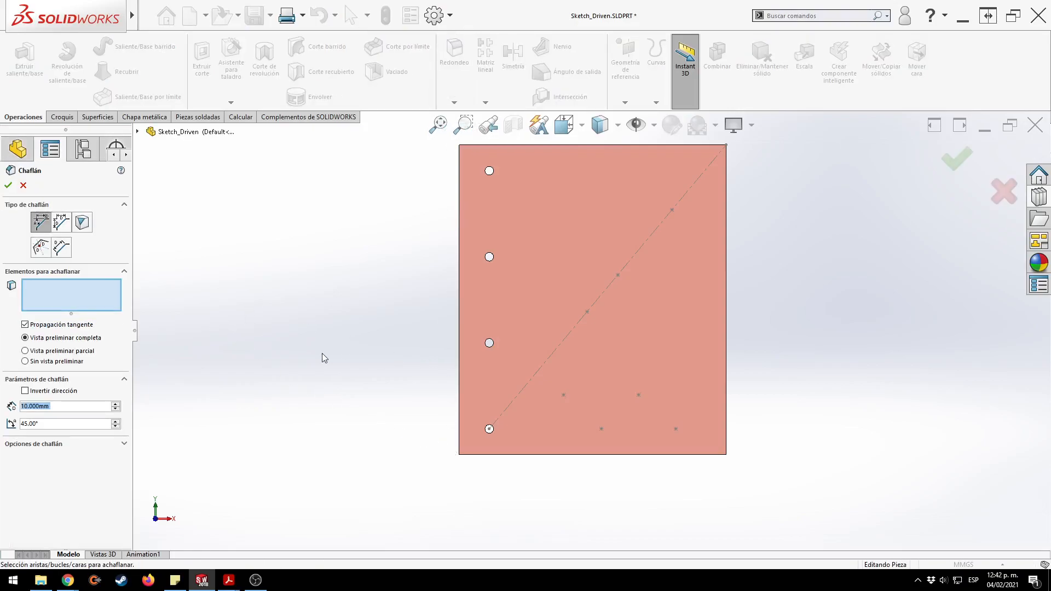
{"action": "scroll", "coordinate": [525, 419], "scroll_direction": "down", "scroll_amount": 5}
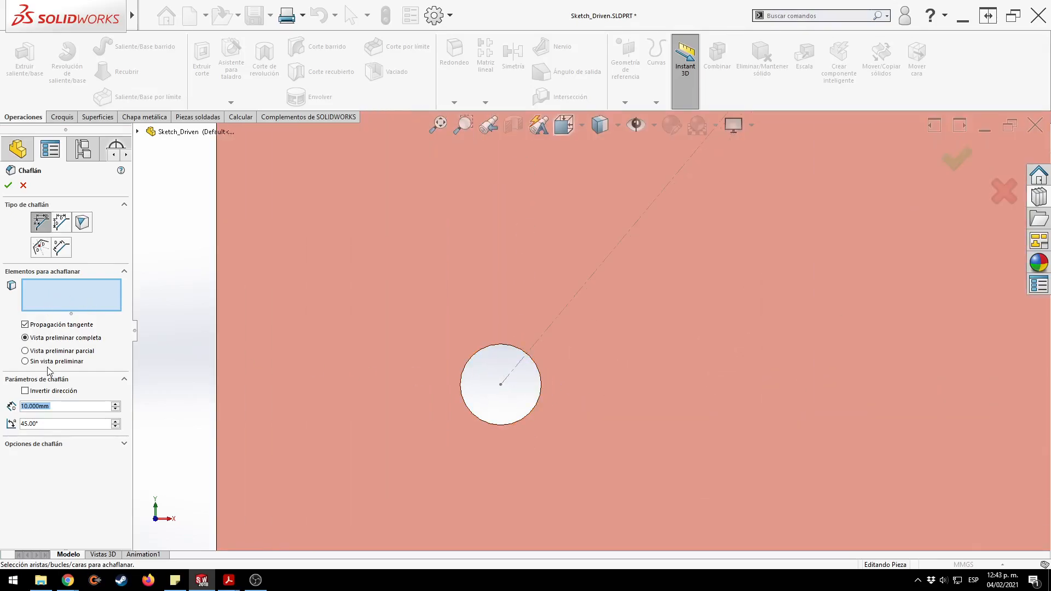
{"action": "type", "text": ".5"}
{"action": "key", "text": "Return"}
{"action": "left_click", "coordinate": [538, 367]}
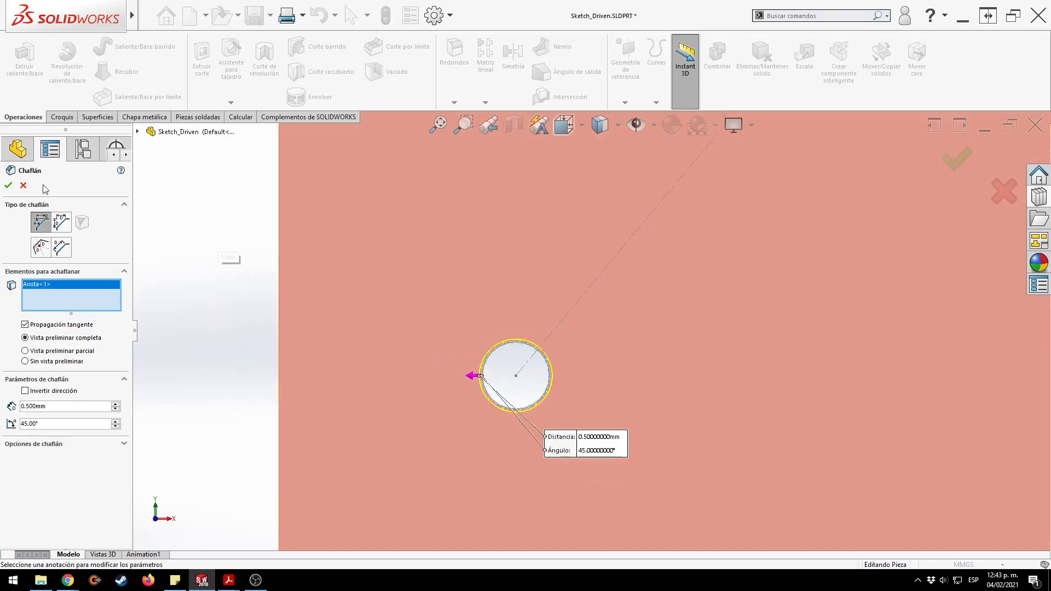
{"action": "left_click", "coordinate": [8, 185]}
{"action": "left_click", "coordinate": [166, 264]}
{"action": "key", "text": "f"}
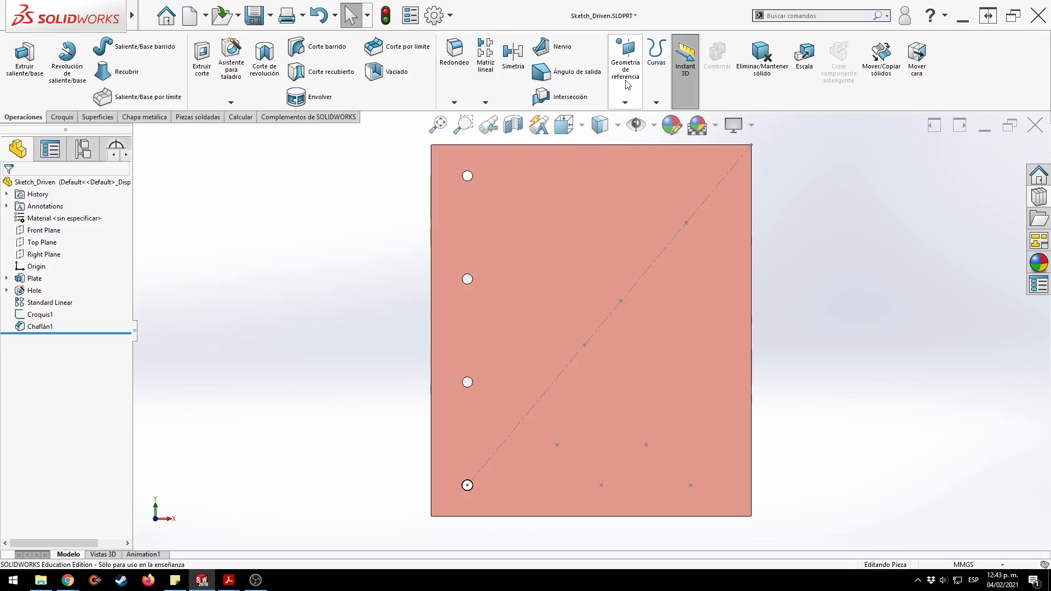
Create a sketch-driven pattern of Hole and Chaflán1 on the points of Croquis1, using the centroid as reference point.
{"action": "left_click", "coordinate": [485, 103]}
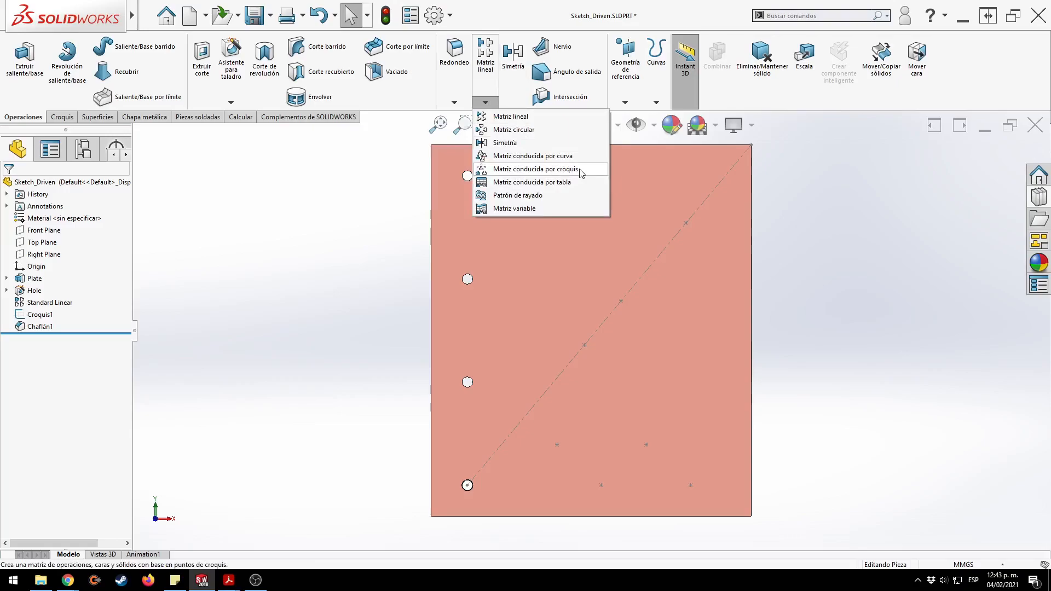
{"action": "left_click", "coordinate": [547, 169]}
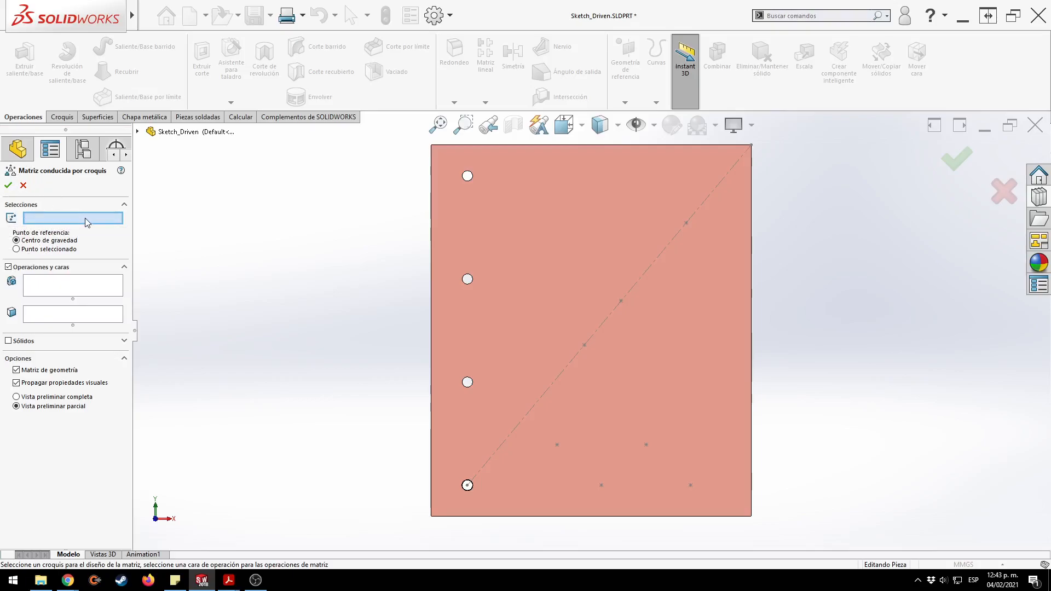
{"action": "left_click", "coordinate": [138, 131]}
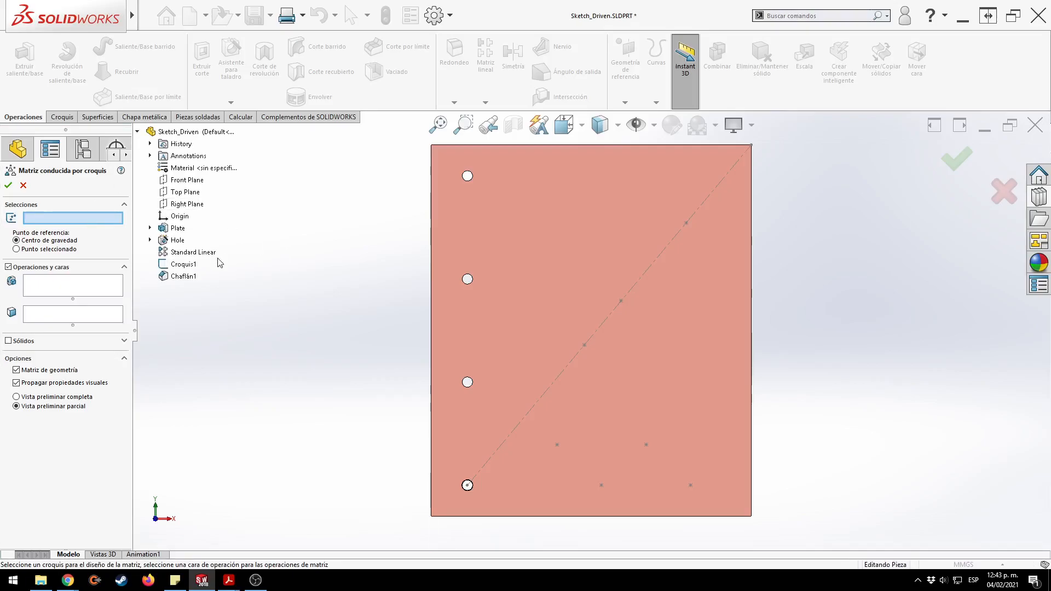
{"action": "left_click", "coordinate": [183, 266]}
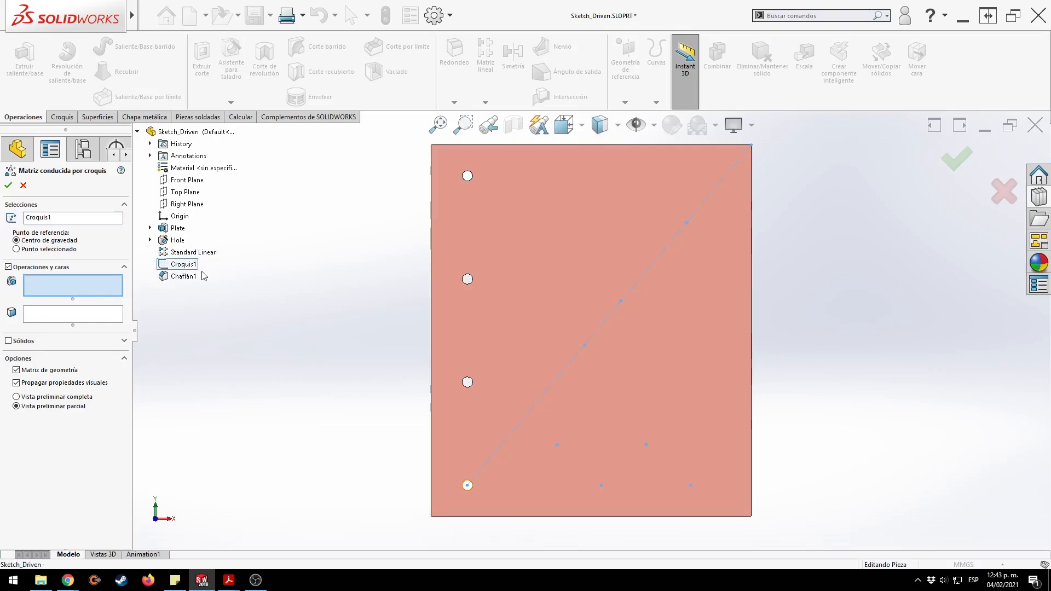
{"action": "left_click", "coordinate": [179, 242]}
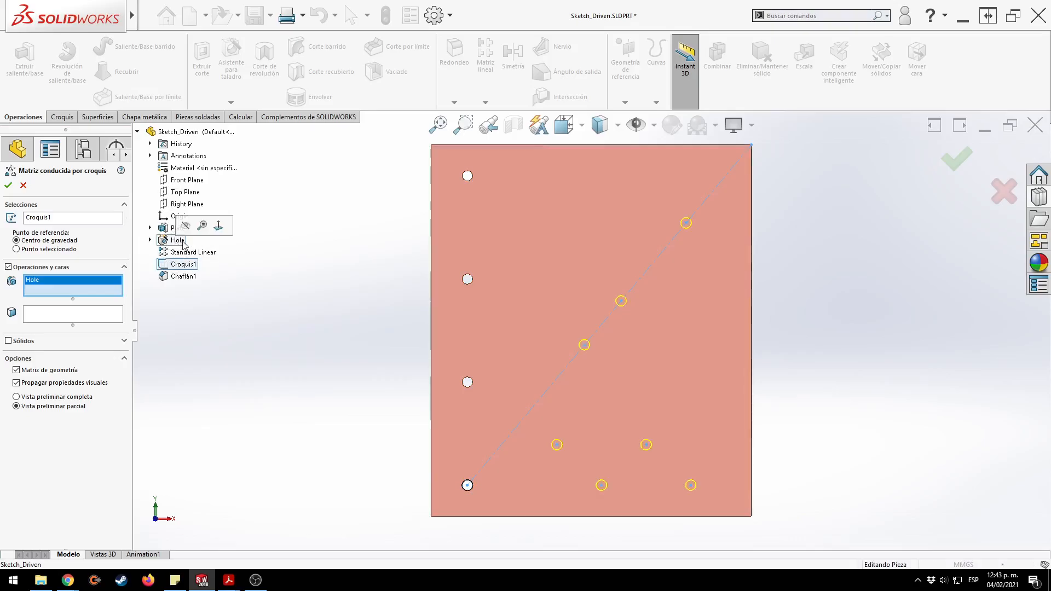
{"action": "left_click", "coordinate": [187, 277]}
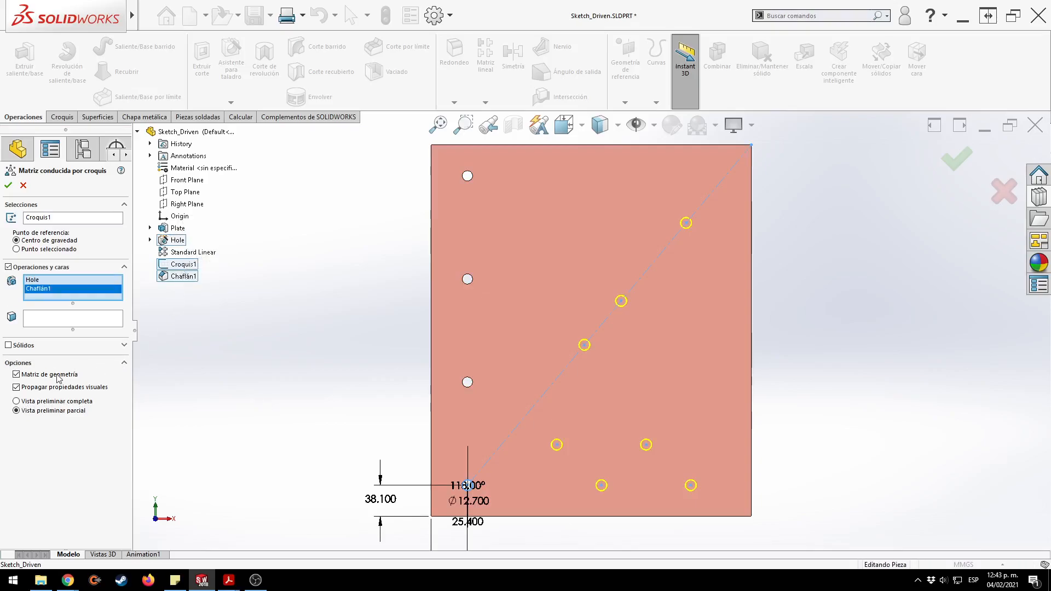
{"action": "left_click", "coordinate": [8, 186]}
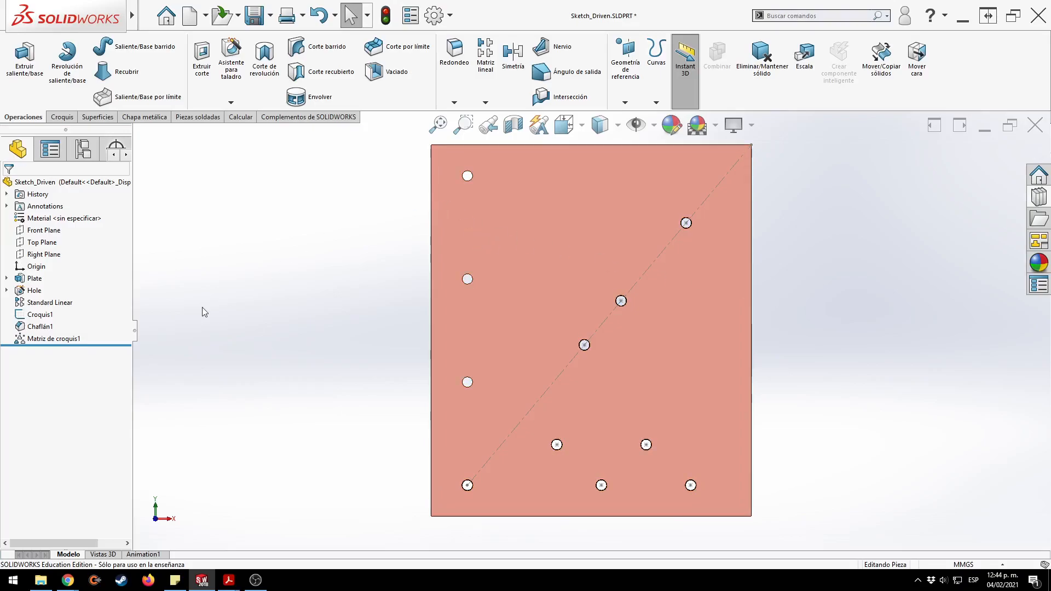
Add four free points to Croquis1 in the plate's upper area above the diagonal, then exit the sketch.
{"action": "left_click", "coordinate": [40, 314]}
{"action": "left_click", "coordinate": [44, 283]}
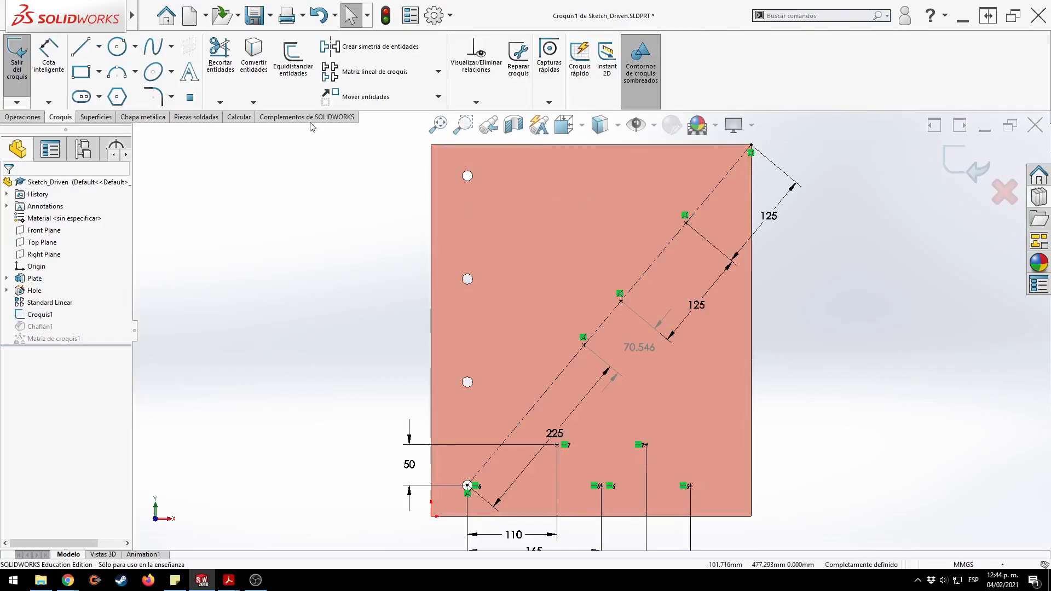
{"action": "left_click", "coordinate": [553, 197]}
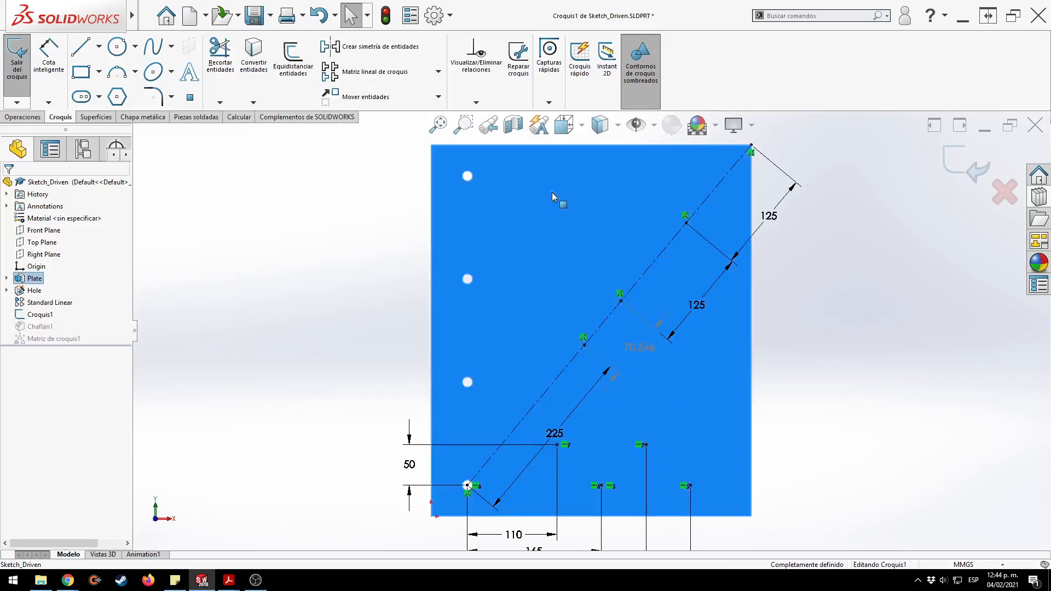
{"action": "left_click", "coordinate": [798, 218]}
{"action": "left_click", "coordinate": [189, 98]}
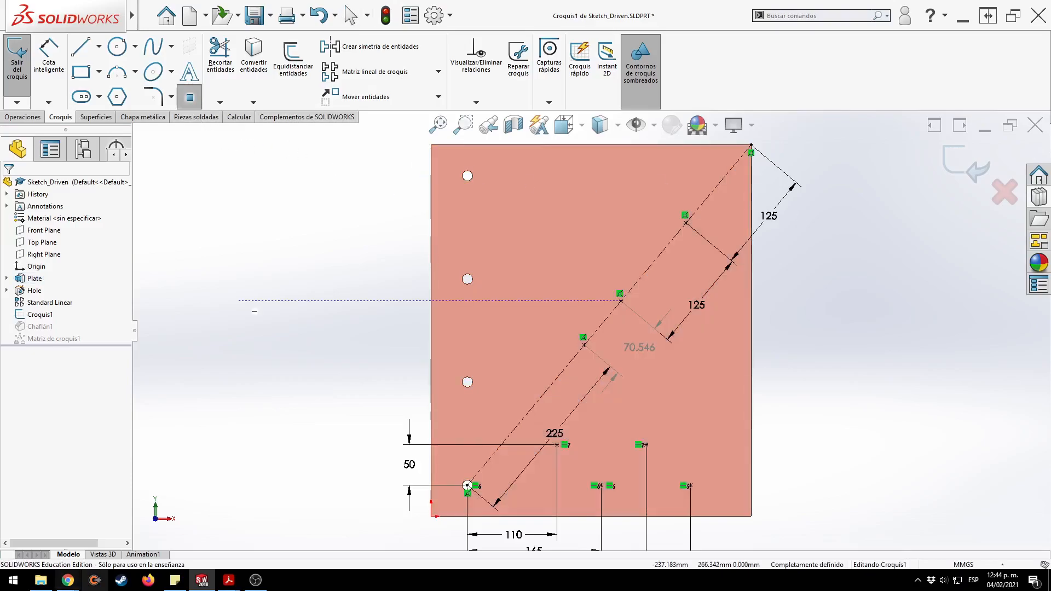
{"action": "left_click", "coordinate": [621, 181]}
{"action": "left_click", "coordinate": [521, 235]}
{"action": "left_click", "coordinate": [516, 315]}
{"action": "left_click", "coordinate": [568, 247]}
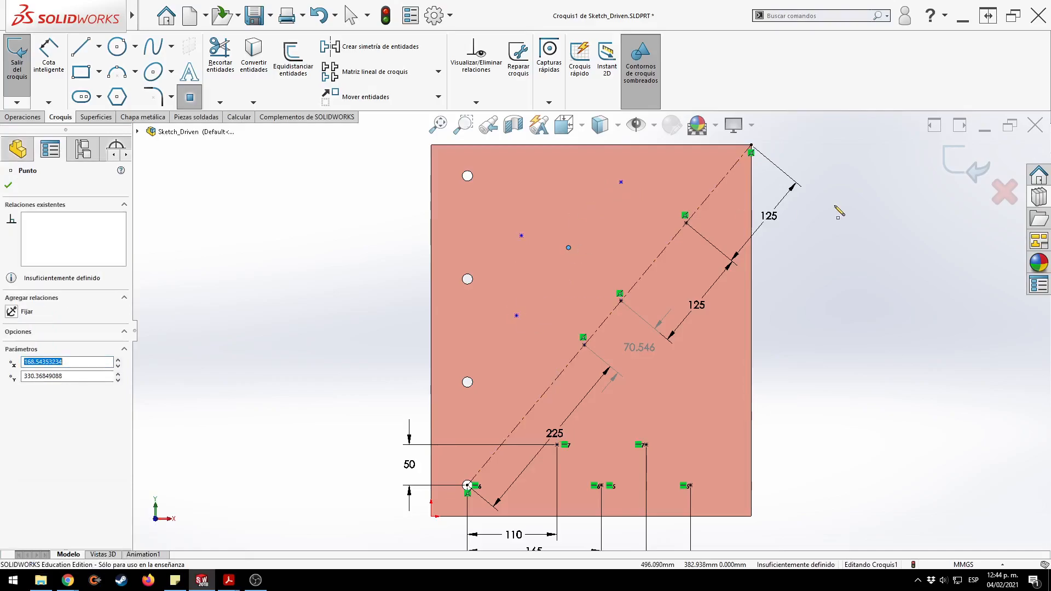
{"action": "left_click", "coordinate": [964, 165]}
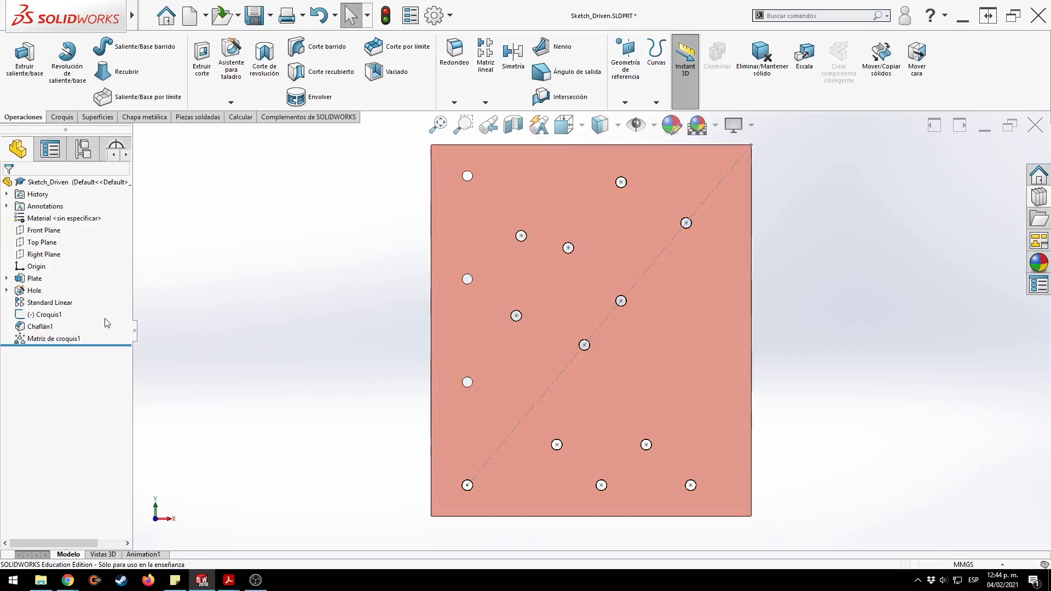
Reopen Croquis1, undo the four extra points above the diagonal, and exit the sketch.
{"action": "double_click", "coordinate": [56, 316]}
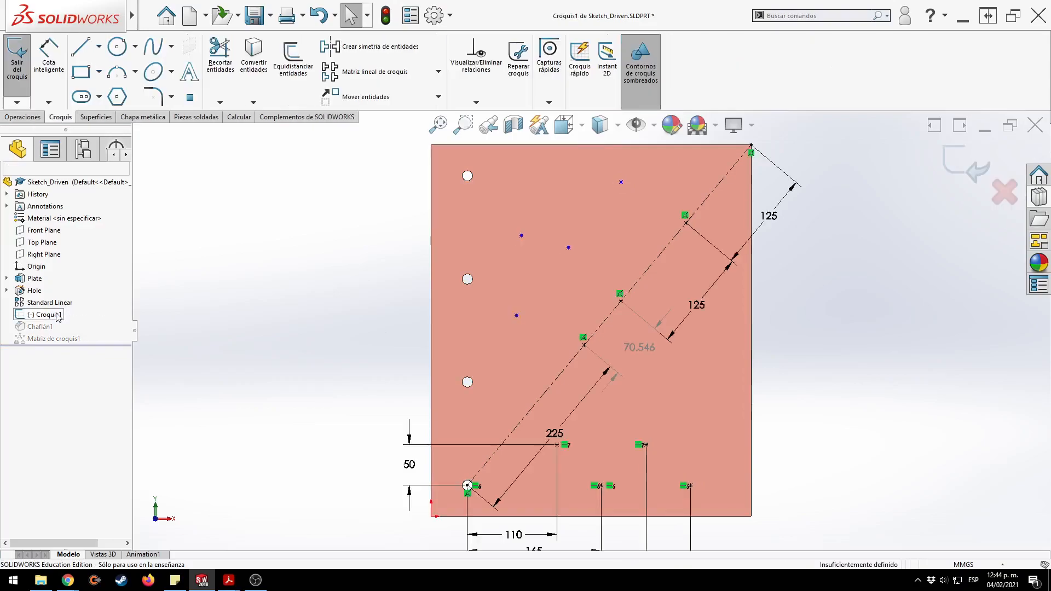
{"action": "key", "text": "ctrl+z"}
{"action": "key", "text": "ctrl+z"}
{"action": "key", "text": "ctrl+z"}
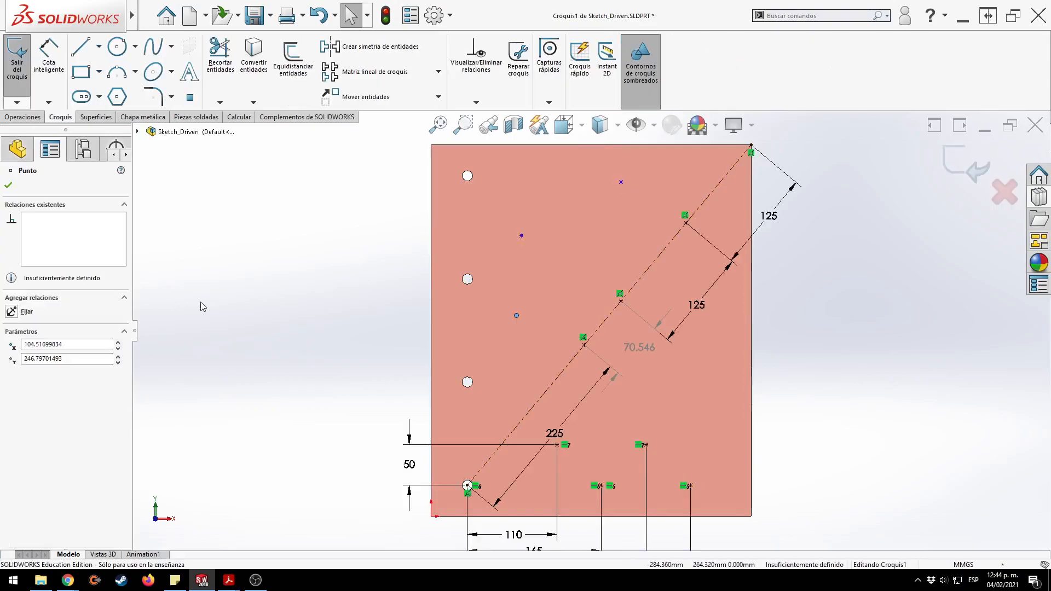
{"action": "left_click", "coordinate": [305, 317]}
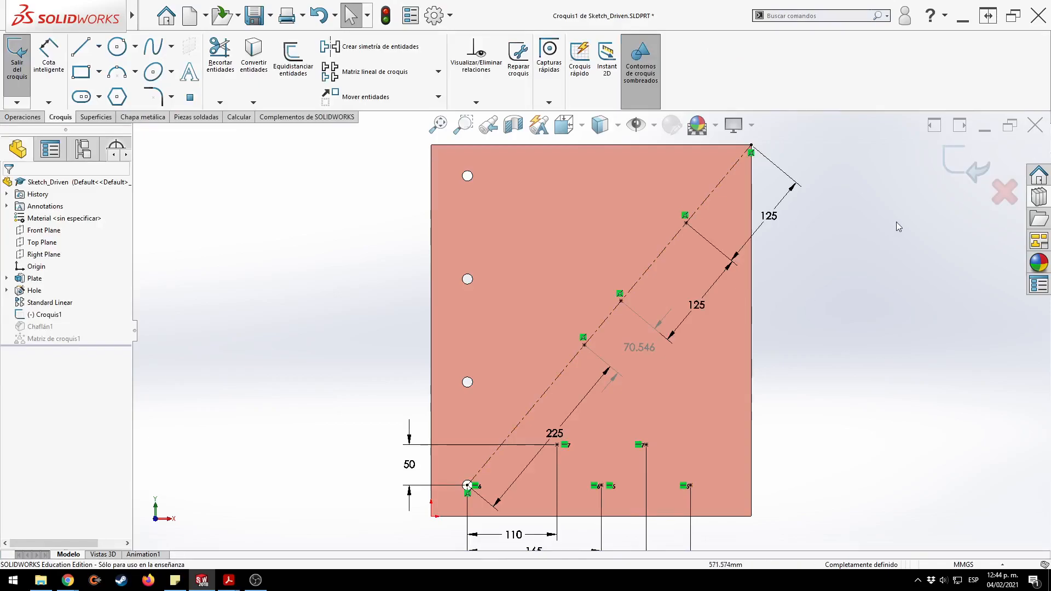
{"action": "left_click", "coordinate": [958, 165]}
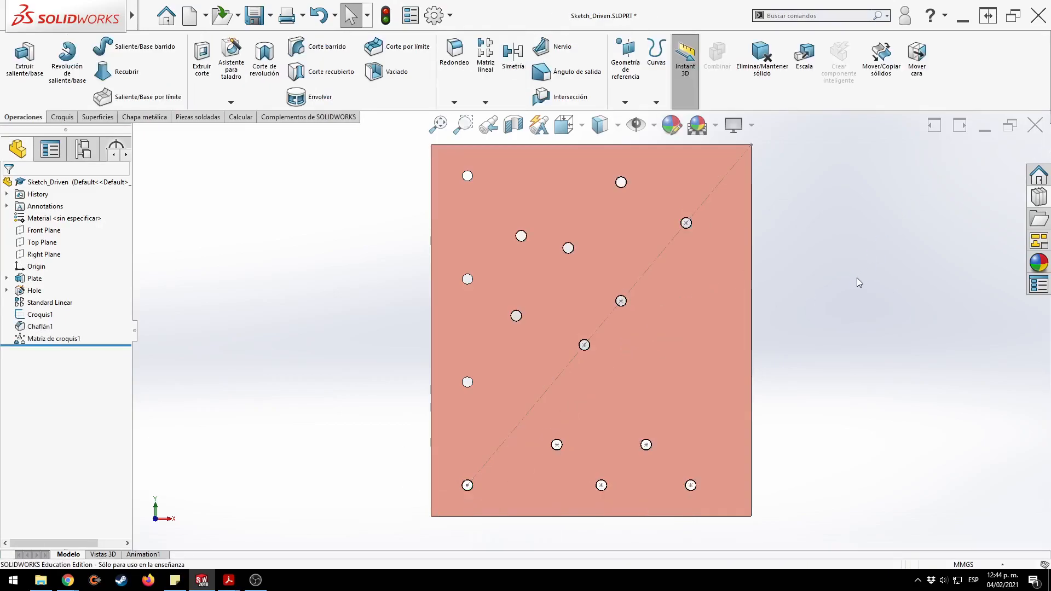
Inspect the points in Croquis1 against the holes of the sketch-driven pattern, leaving the sketch unedited.
{"action": "double_click", "coordinate": [55, 316]}
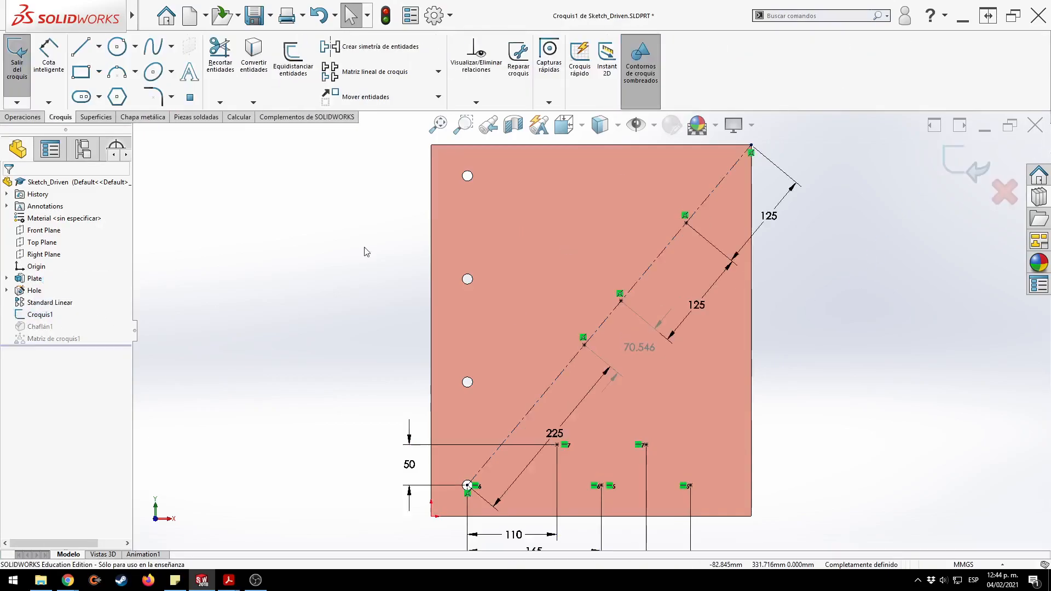
{"action": "left_click", "coordinate": [958, 166]}
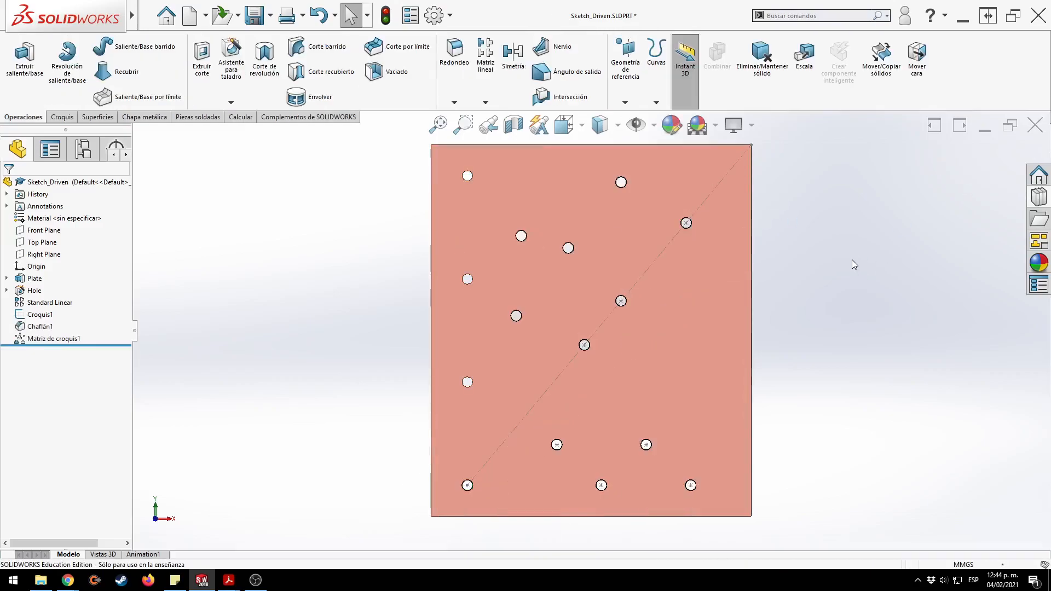
{"action": "left_click", "coordinate": [65, 338]}
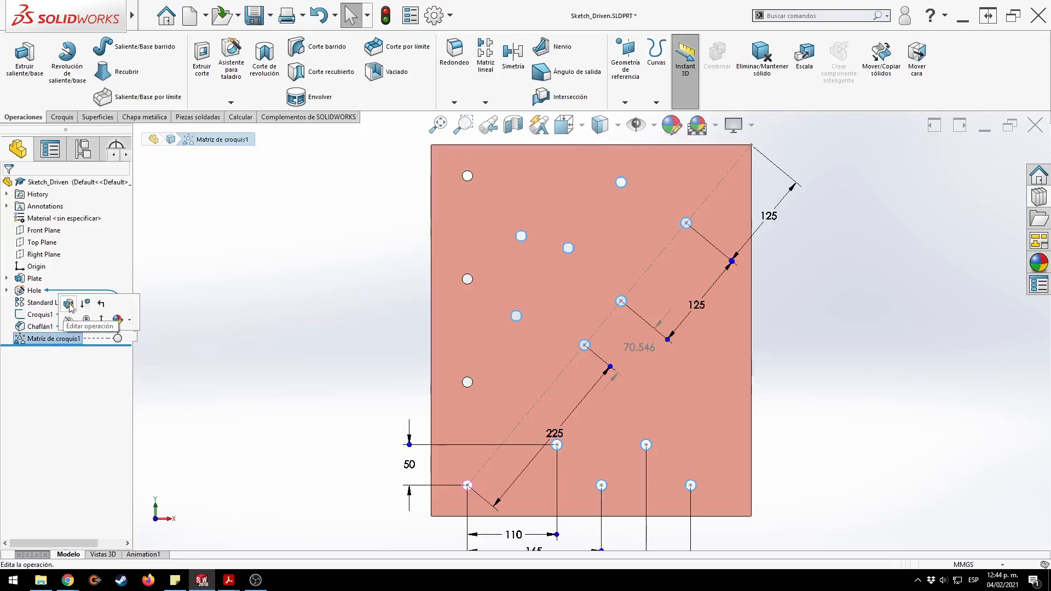
{"action": "left_click", "coordinate": [40, 314]}
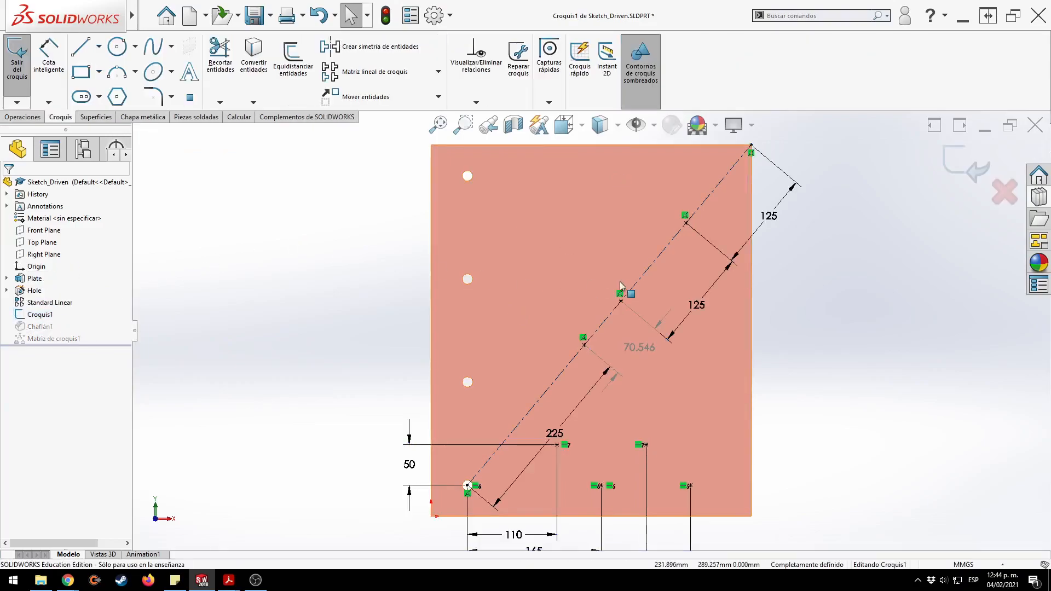
{"action": "left_click", "coordinate": [962, 161]}
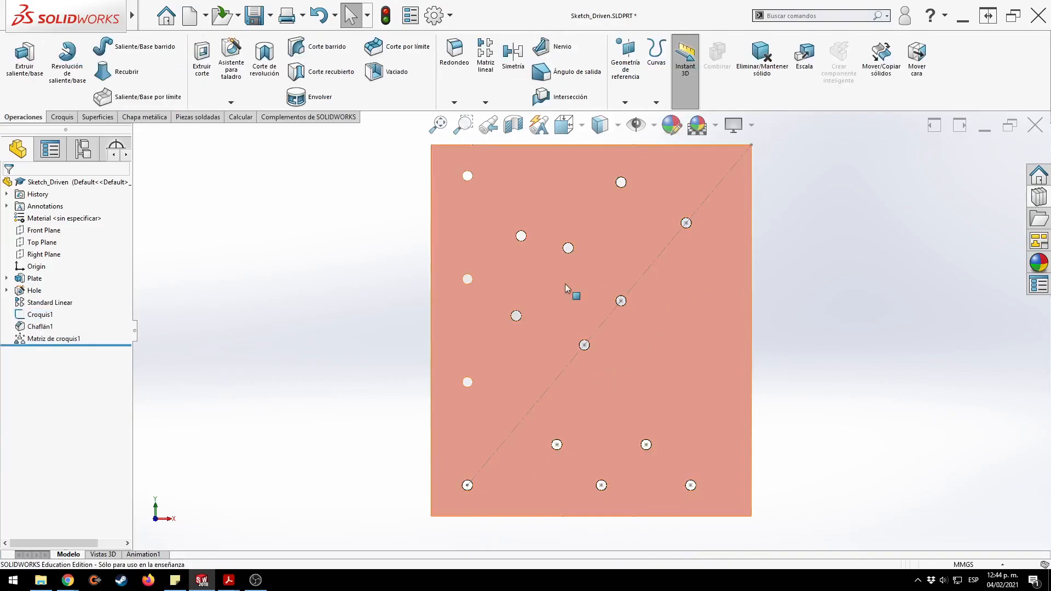
Edit the sketch-driven pattern and accept its existing settings to regenerate the holes from Croquis1.
{"action": "left_click", "coordinate": [54, 339]}
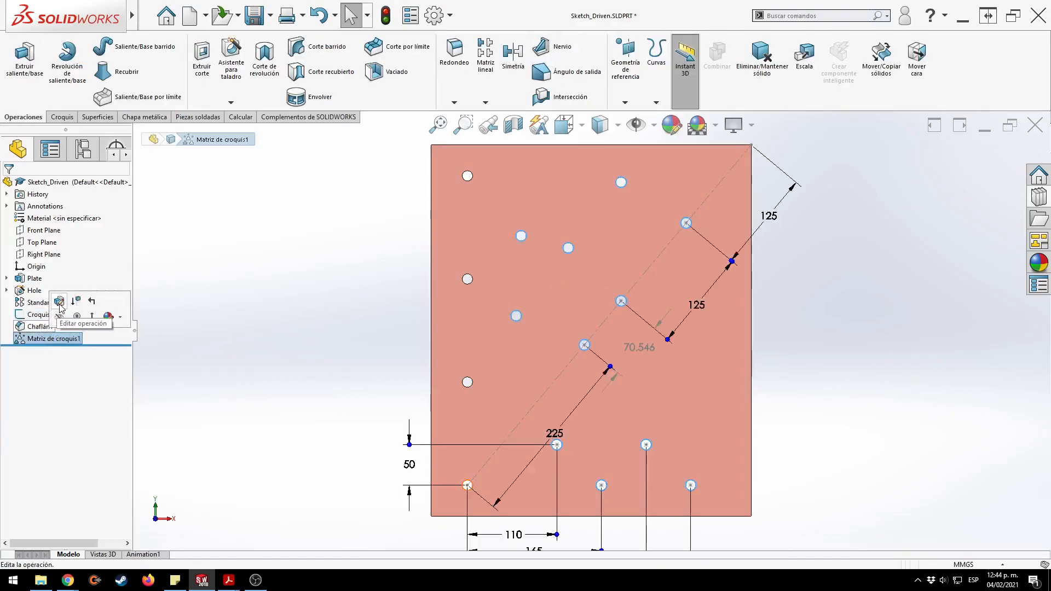
{"action": "left_click", "coordinate": [65, 301]}
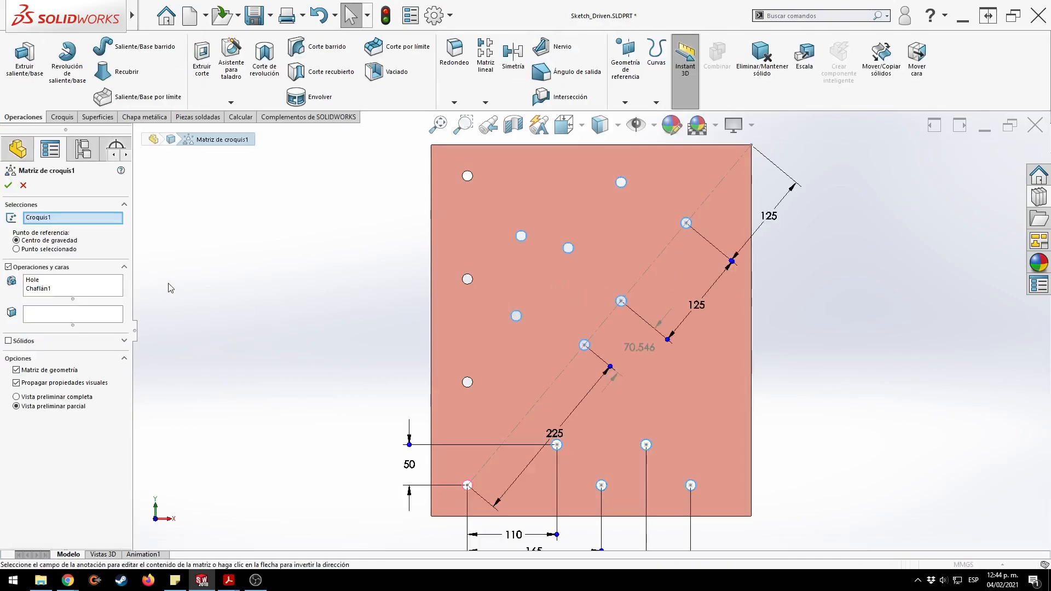
{"action": "left_click", "coordinate": [8, 185]}
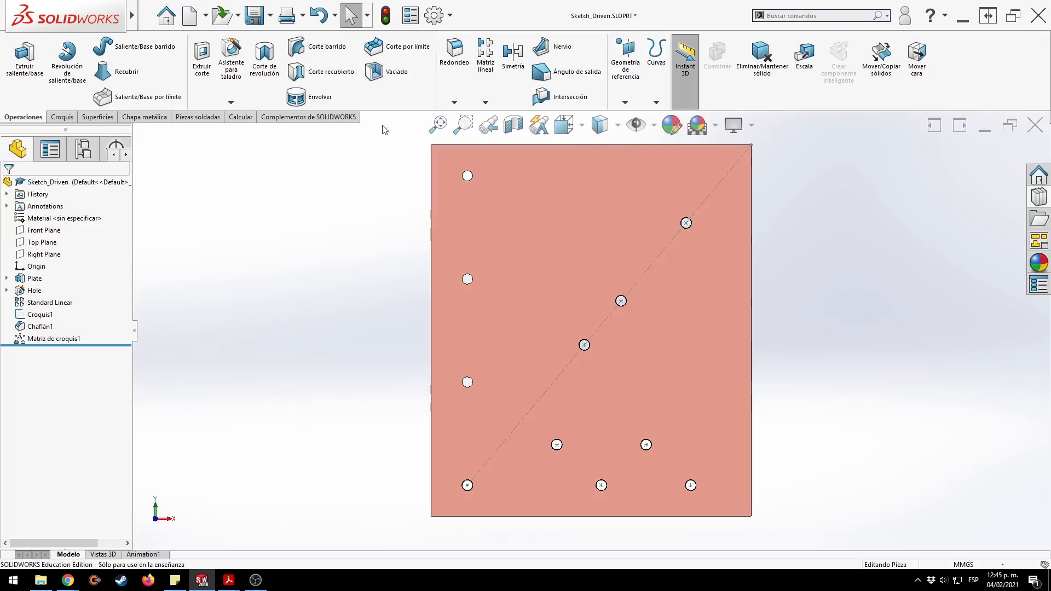
{"action": "left_click", "coordinate": [485, 103]}
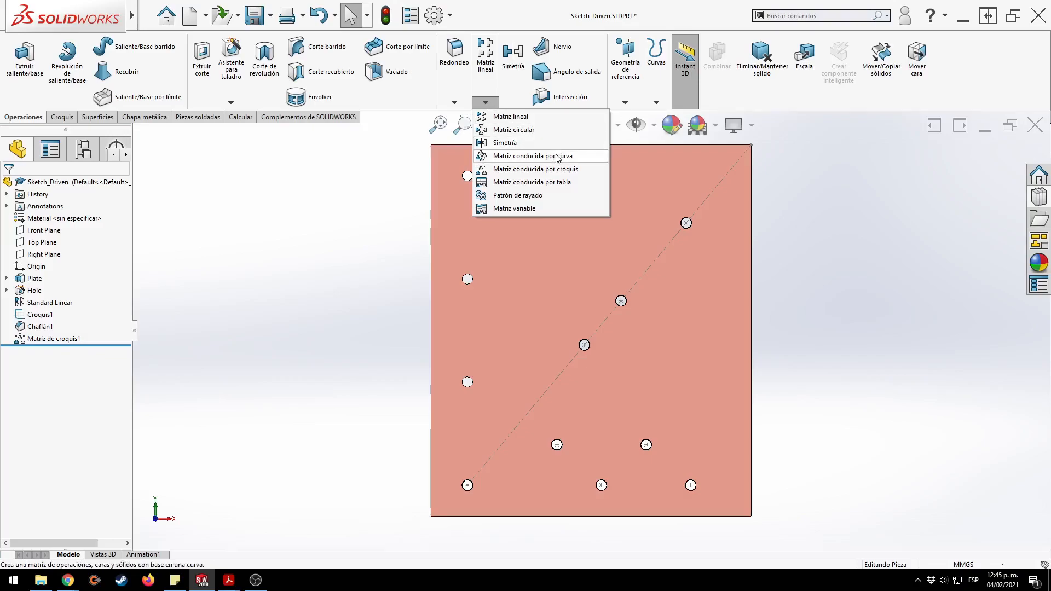
{"action": "left_click", "coordinate": [773, 223]}
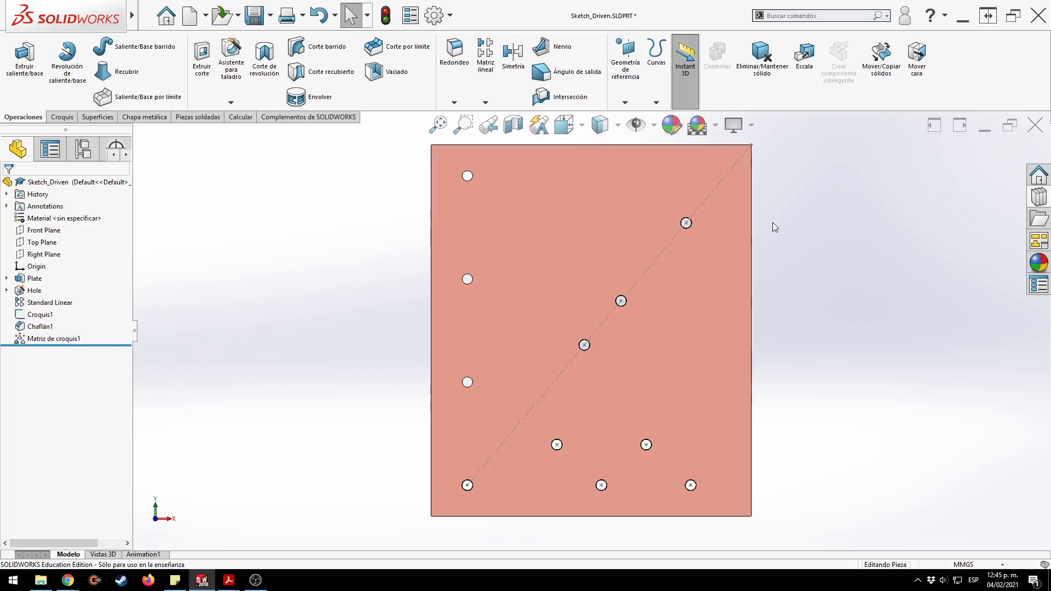
Sketch a wavy open spline across the upper area of the plate's front face and exit the sketch.
{"action": "left_click", "coordinate": [581, 214]}
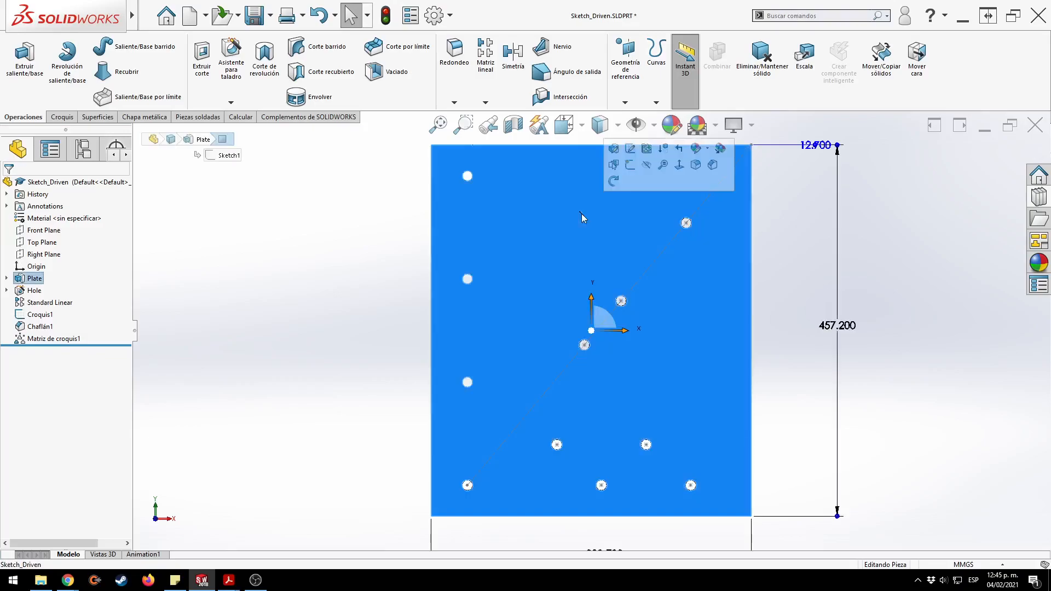
{"action": "left_click", "coordinate": [617, 179]}
{"action": "left_click", "coordinate": [785, 240]}
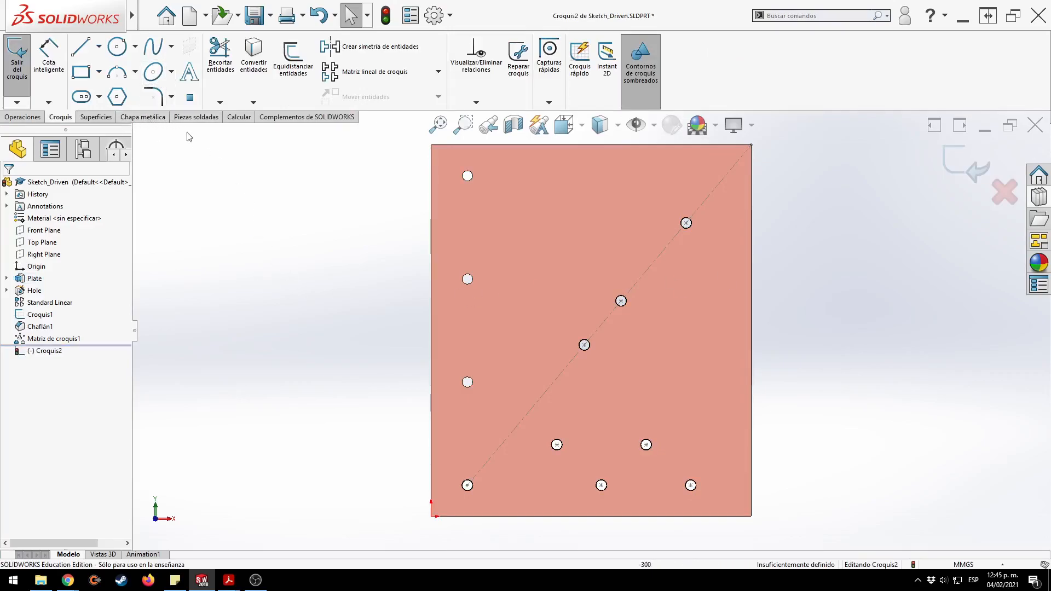
{"action": "left_click", "coordinate": [153, 46]}
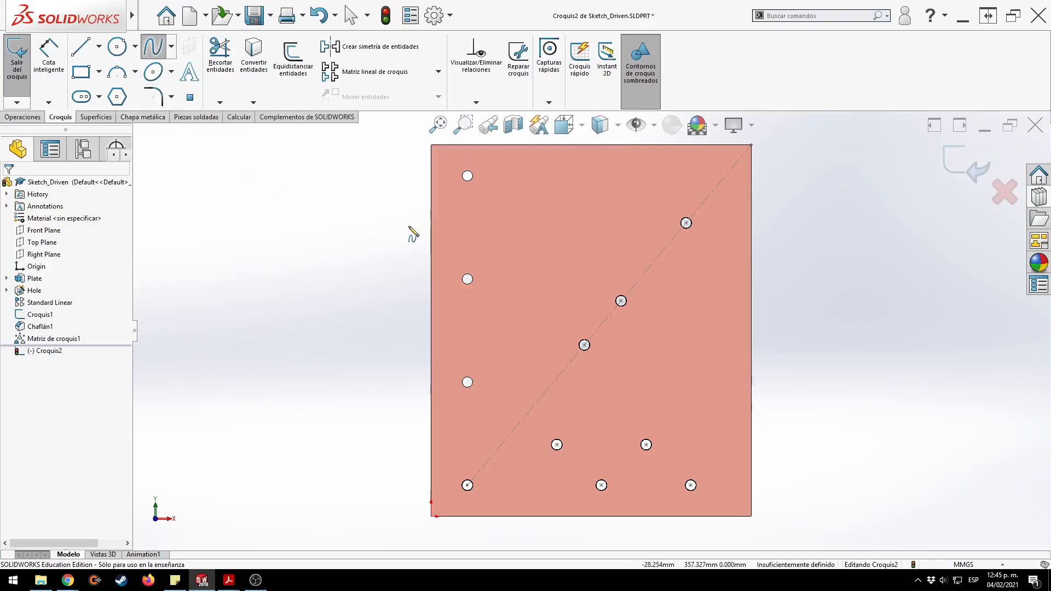
{"action": "left_click", "coordinate": [471, 241]}
{"action": "left_click", "coordinate": [513, 201]}
{"action": "left_click", "coordinate": [559, 232]}
{"action": "left_click", "coordinate": [620, 192]}
{"action": "left_click", "coordinate": [670, 176]}
{"action": "double_click", "coordinate": [679, 181]}
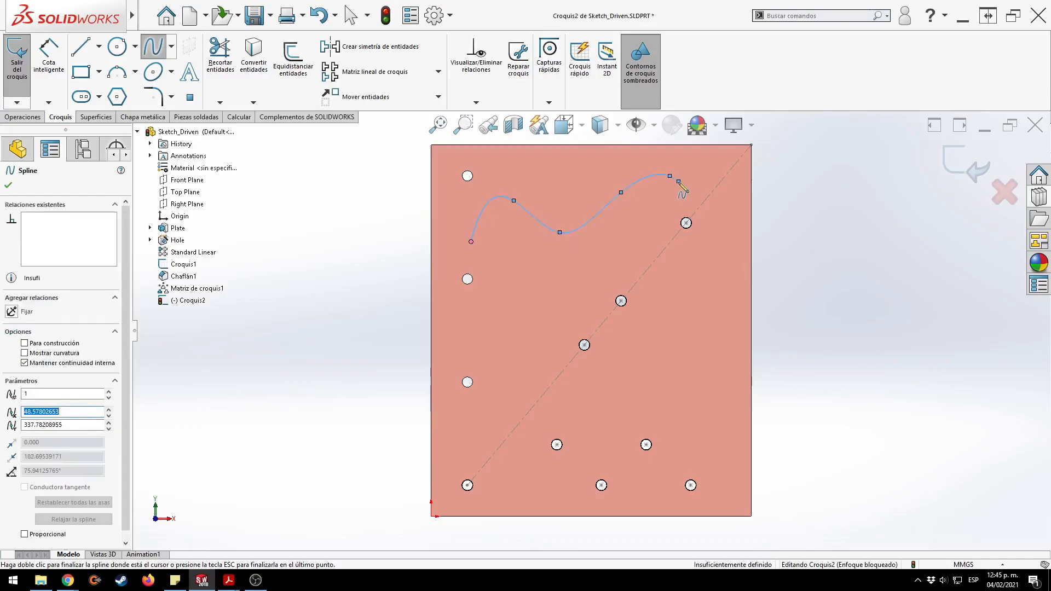
{"action": "key", "text": "Escape"}
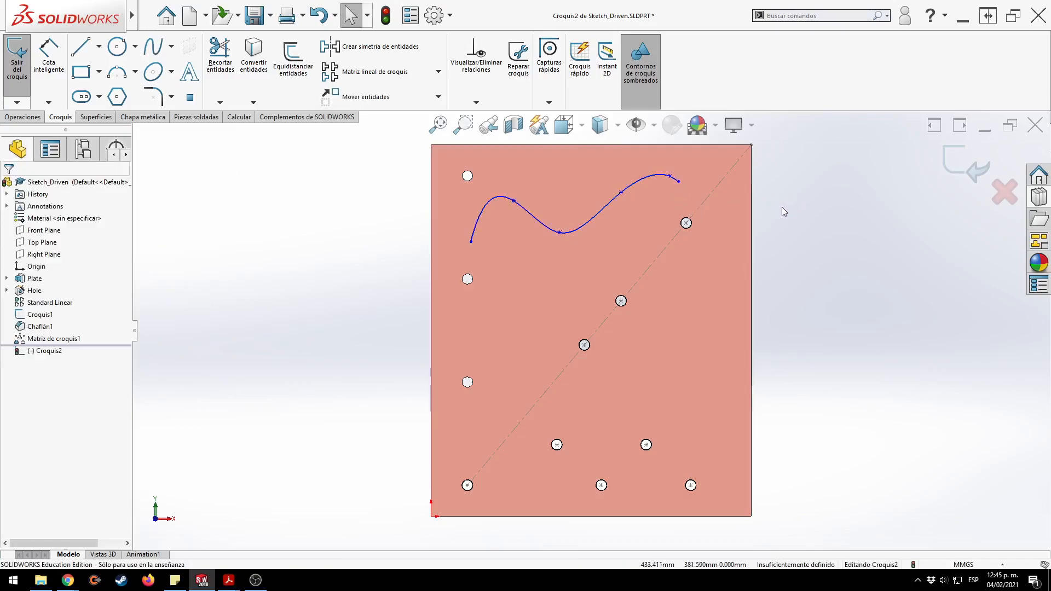
{"action": "left_click", "coordinate": [964, 164]}
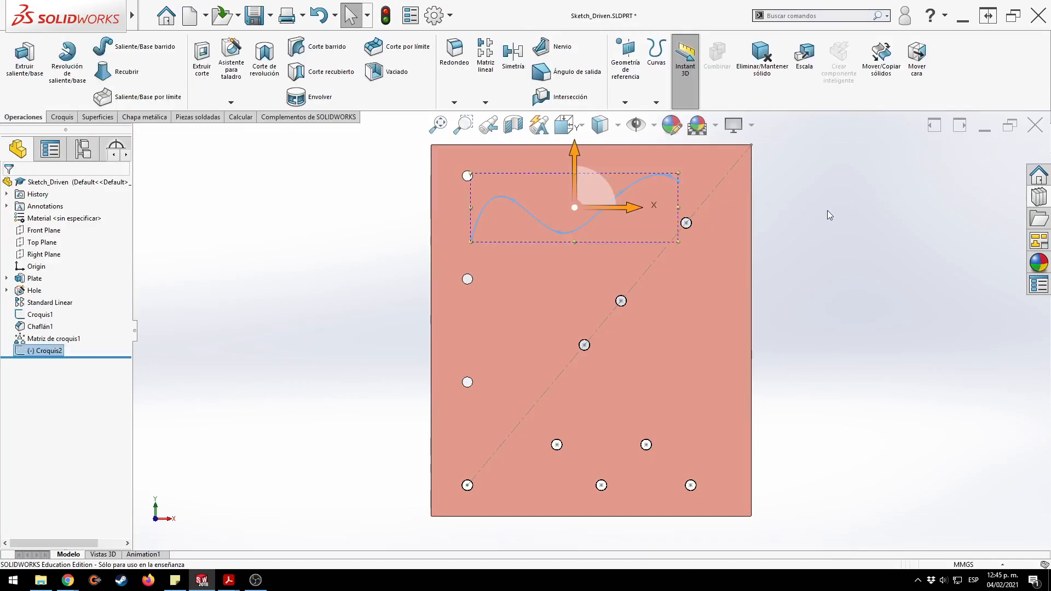
Start a curve-driven pattern along the Croquis2 spline with Hole as the feature to pattern.
{"action": "left_click", "coordinate": [485, 103]}
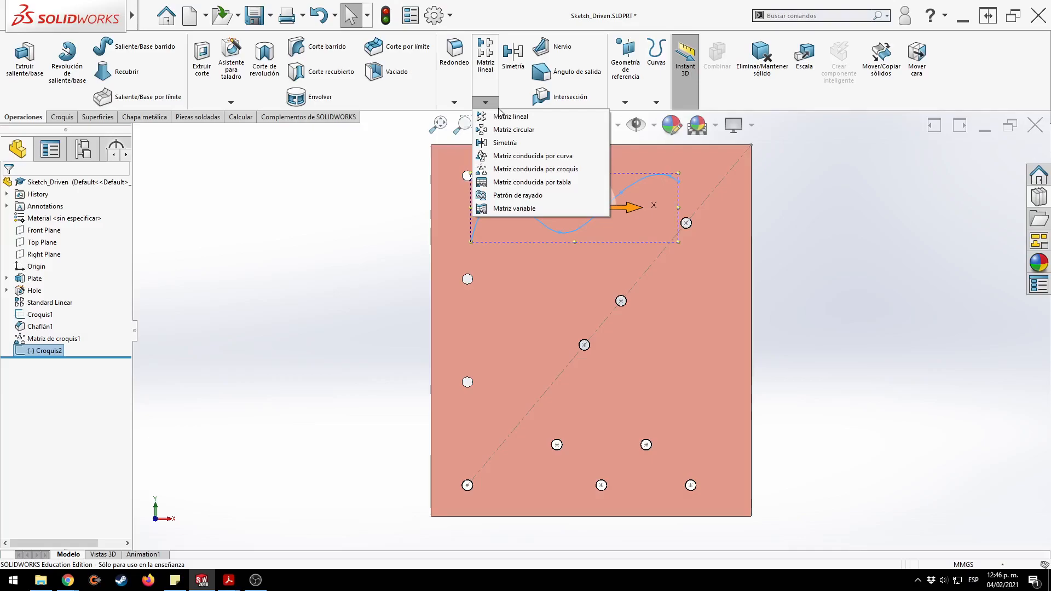
{"action": "left_click", "coordinate": [550, 163]}
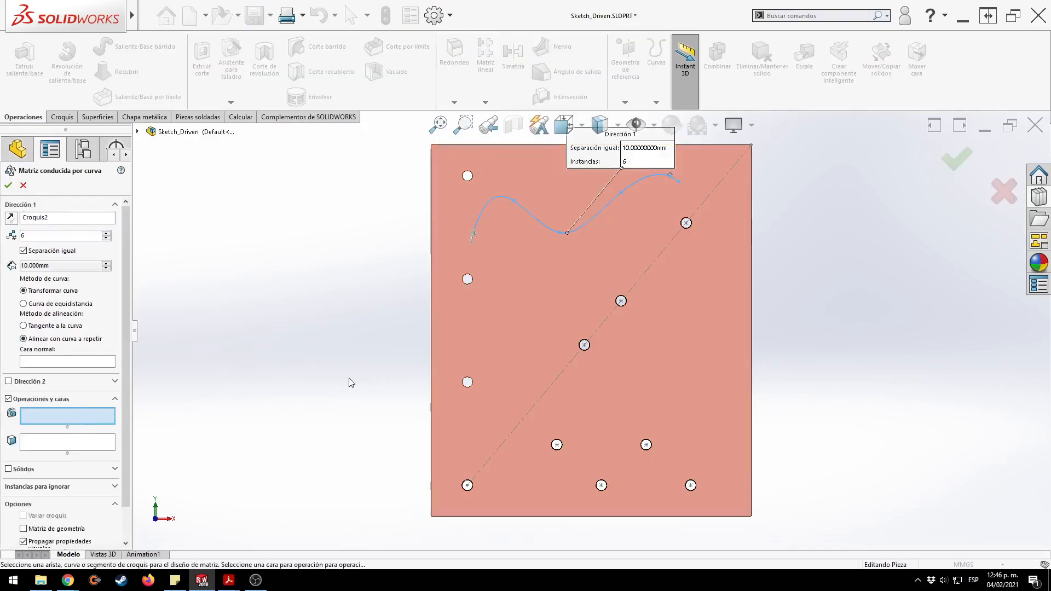
{"action": "left_click", "coordinate": [138, 132]}
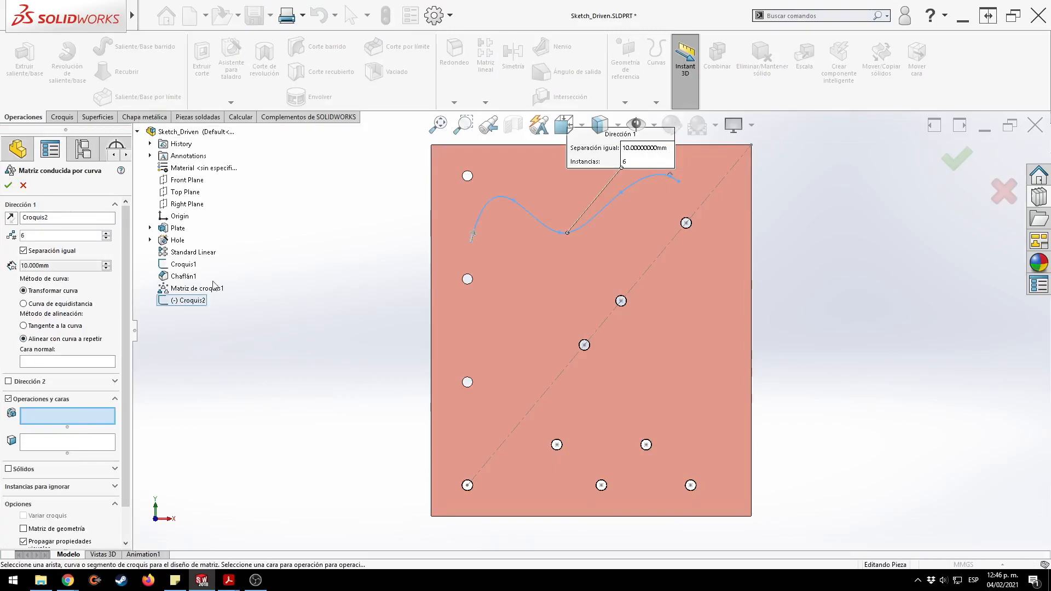
{"action": "left_click", "coordinate": [178, 241]}
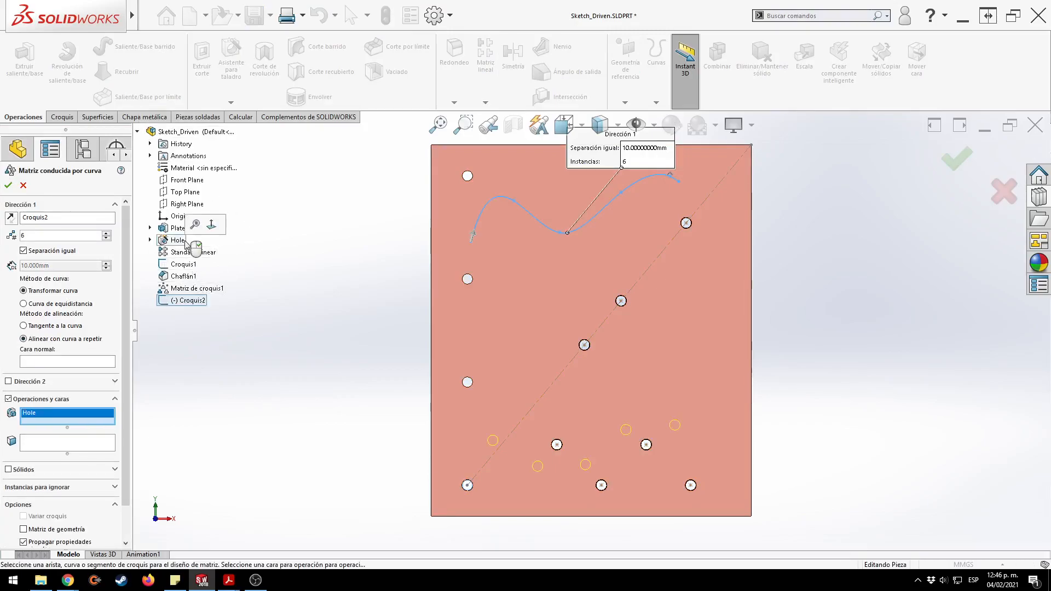
Try the curve-driven pattern with equal spacing turned off.
{"action": "left_click", "coordinate": [55, 224]}
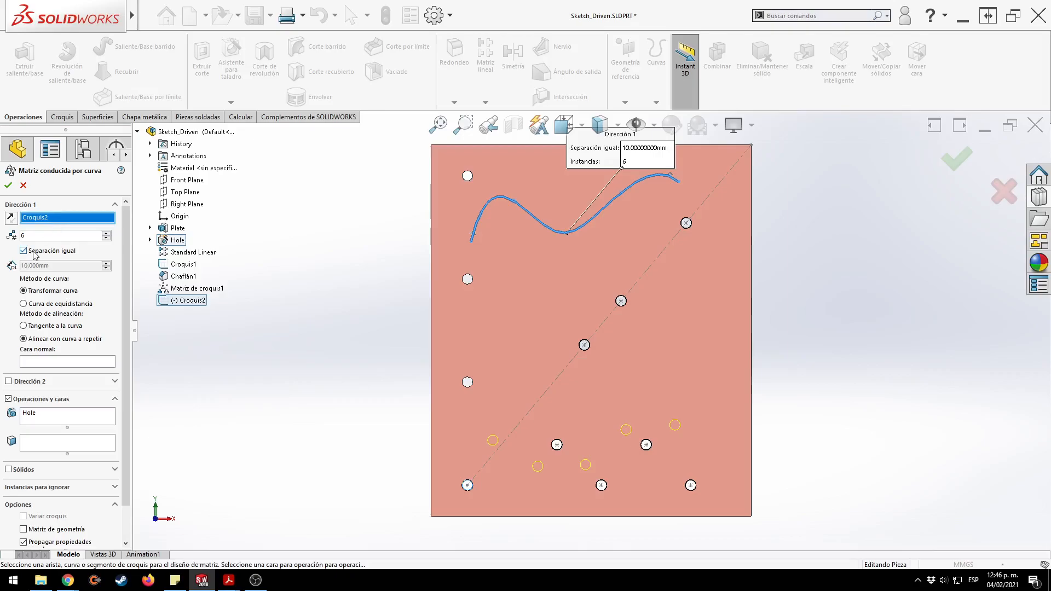
{"action": "key", "text": "ctrl"}
{"action": "key", "text": "ctrl"}
{"action": "key", "text": "ctrl"}
{"action": "left_click", "coordinate": [34, 252]}
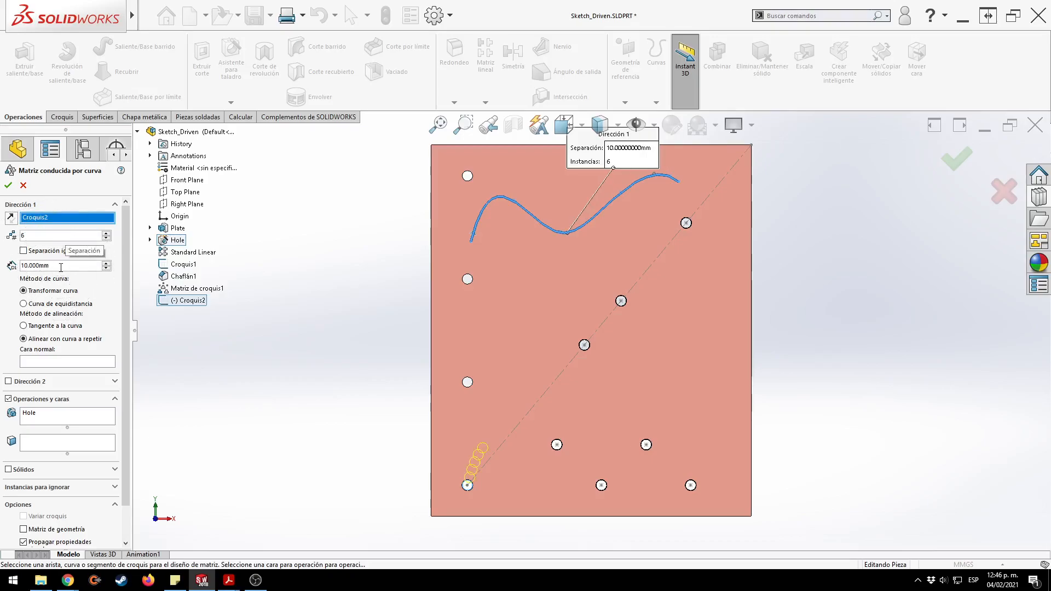
{"action": "key", "text": "ctrl"}
Add Chaflán1 to the patterned features, with the Transformar curva method and equal spacing enabled.
{"action": "left_click", "coordinate": [47, 415]}
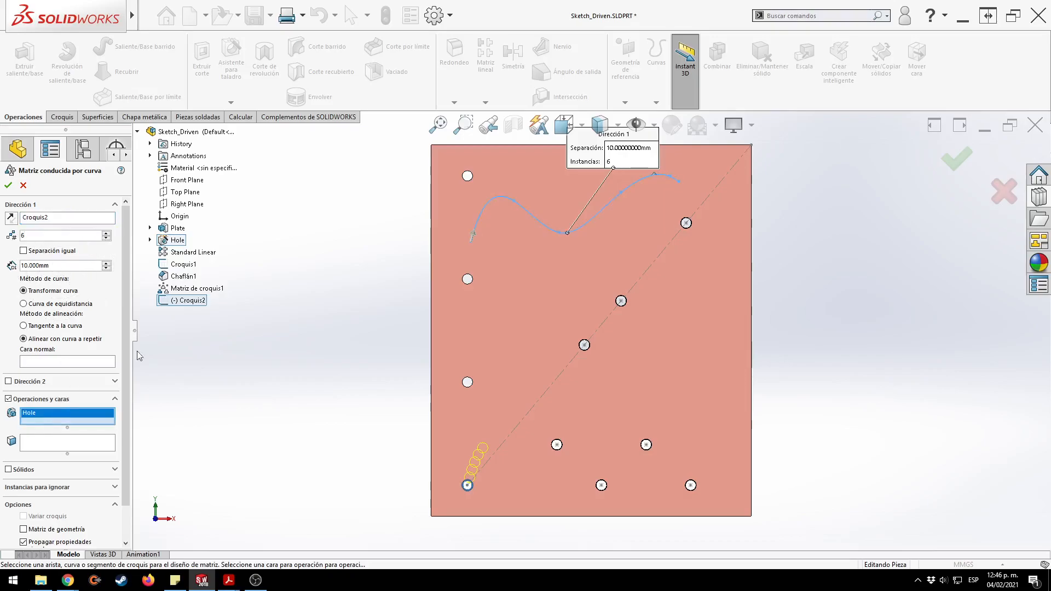
{"action": "left_click", "coordinate": [181, 277]}
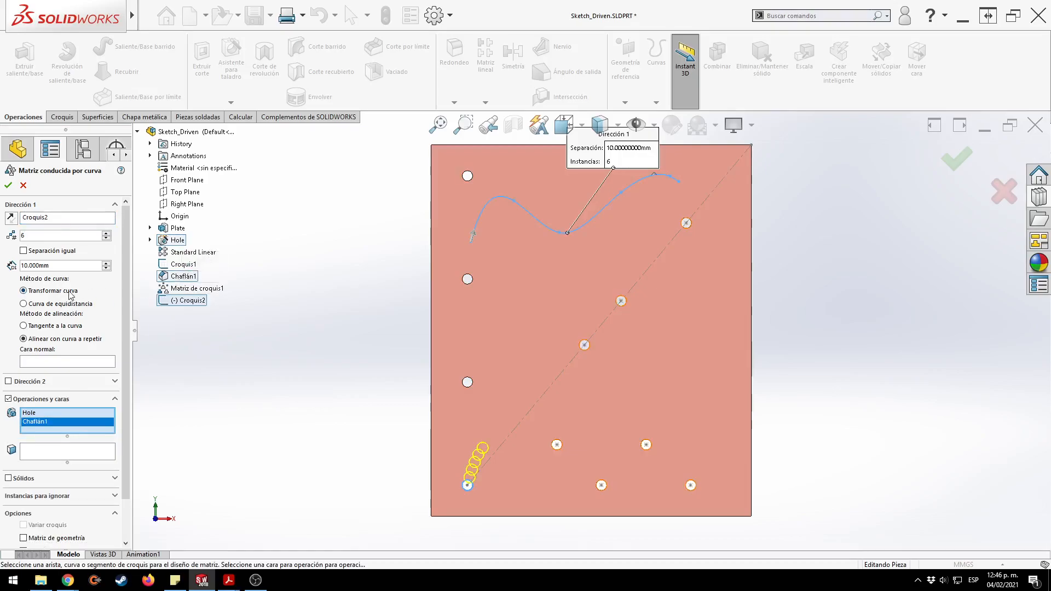
{"action": "left_click", "coordinate": [58, 304]}
{"action": "left_click", "coordinate": [49, 292]}
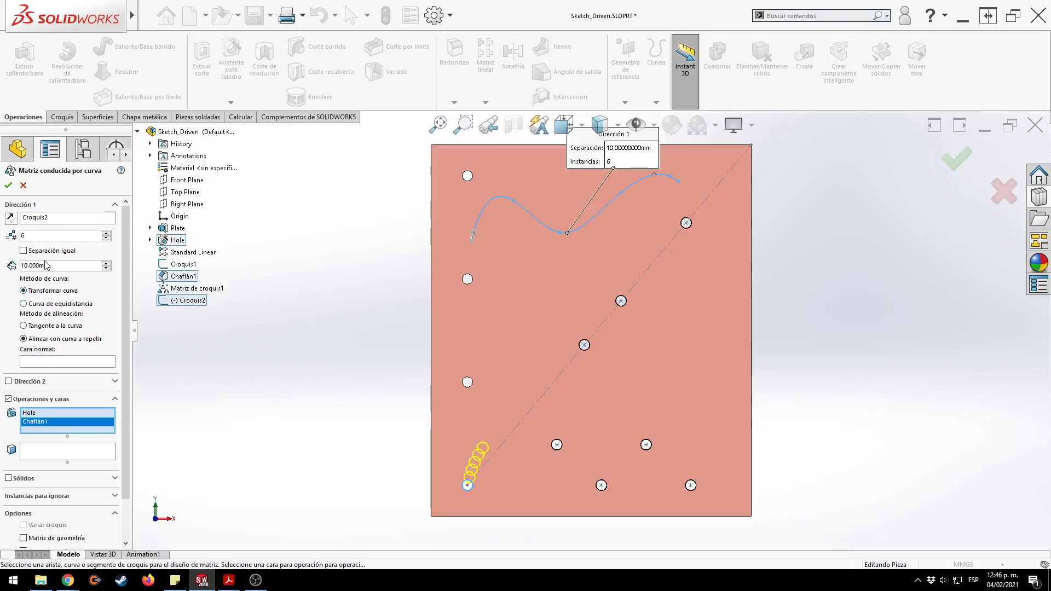
{"action": "left_click", "coordinate": [24, 250]}
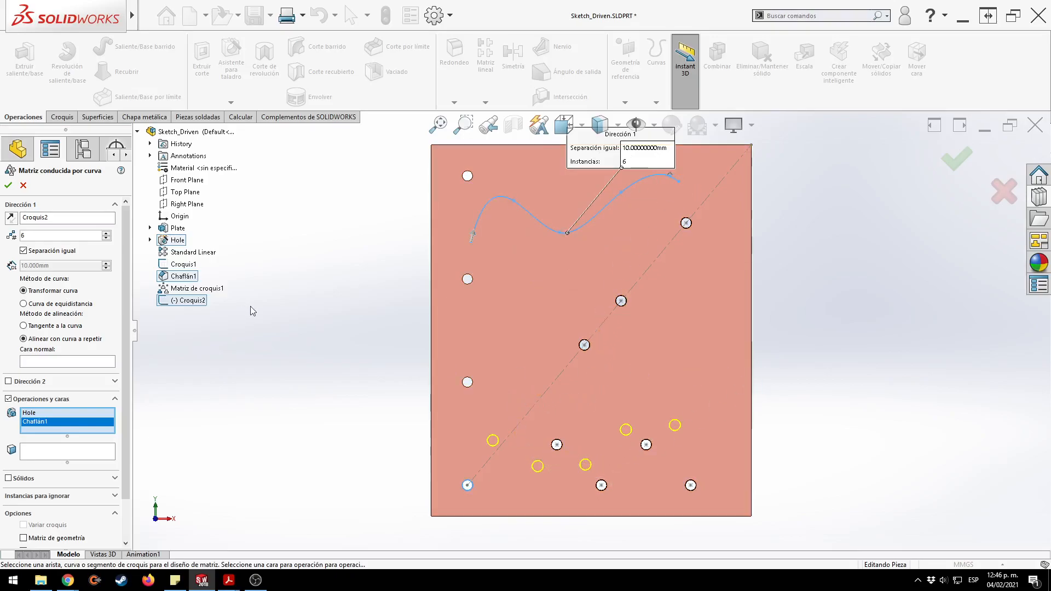
Set the curve-driven pattern to 10 instances and enable the geometry pattern option.
{"action": "left_click", "coordinate": [107, 233]}
{"action": "left_click", "coordinate": [107, 233]}
{"action": "left_click", "coordinate": [107, 234]}
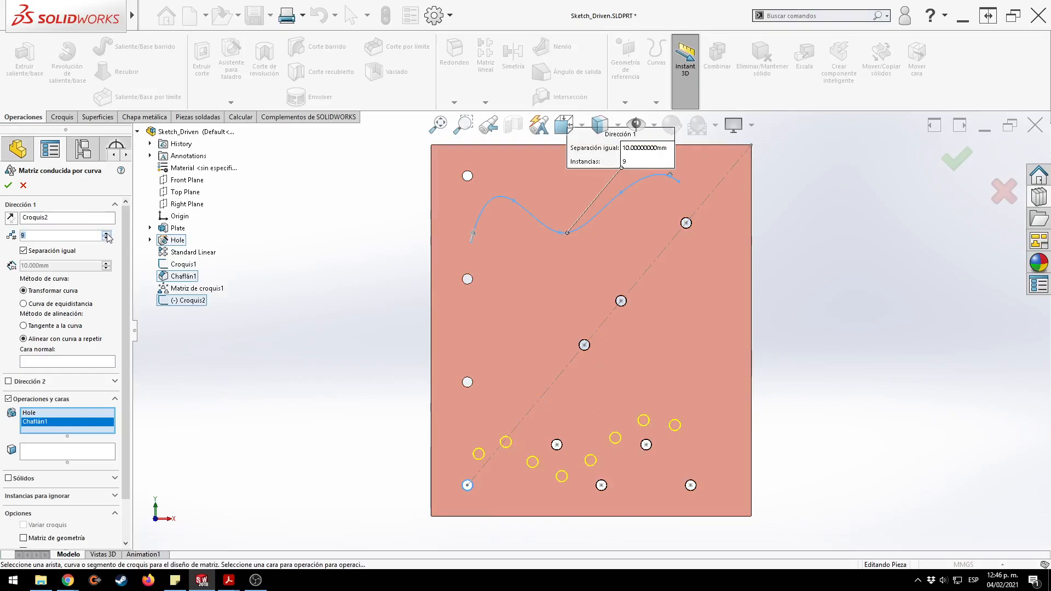
{"action": "left_click", "coordinate": [107, 234]}
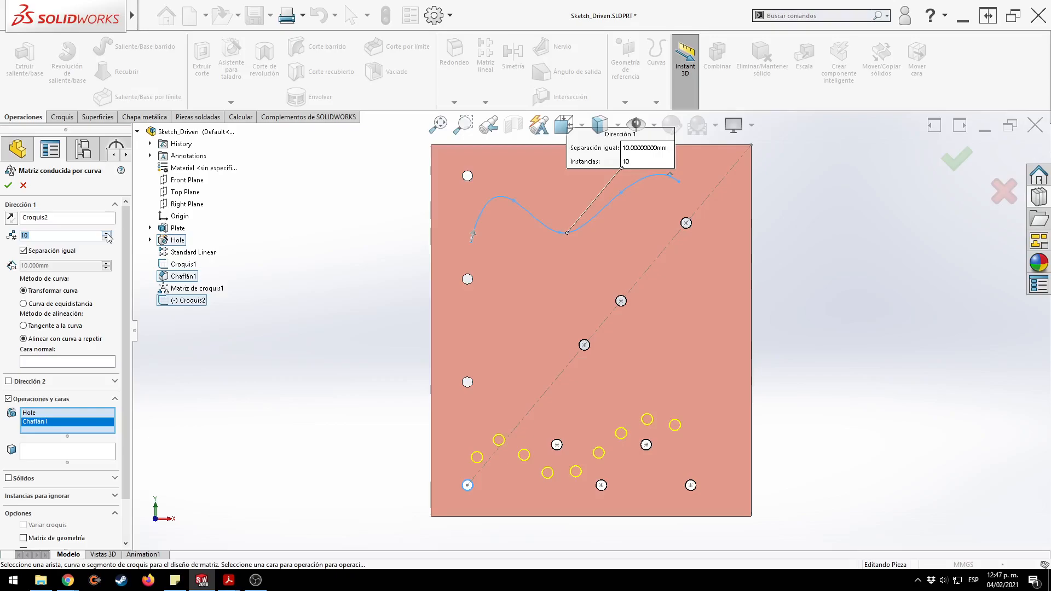
{"action": "left_click", "coordinate": [26, 538]}
Preview the Curva de equidistancia method, return to Transformar curva, and accept the curve-driven pattern.
{"action": "left_click", "coordinate": [48, 306]}
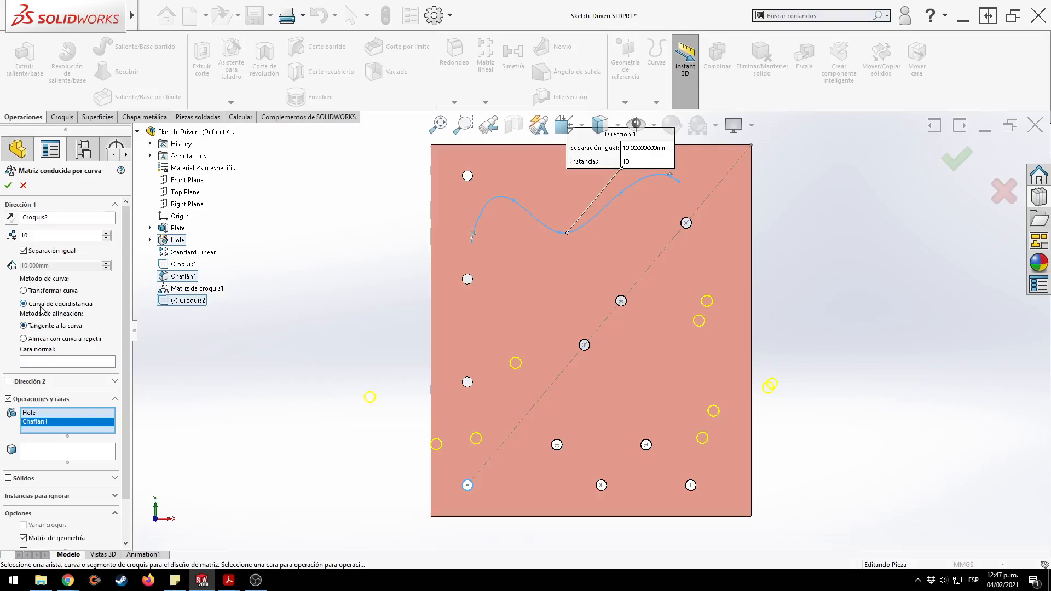
{"action": "left_click", "coordinate": [47, 293]}
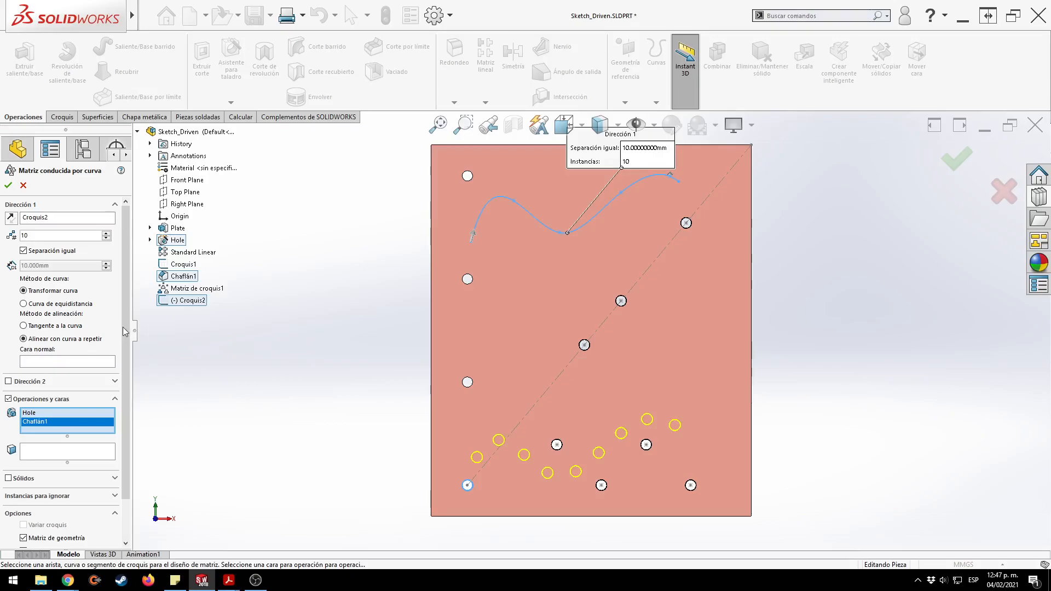
{"action": "scroll", "coordinate": [125, 361], "scroll_direction": "down", "scroll_amount": 2}
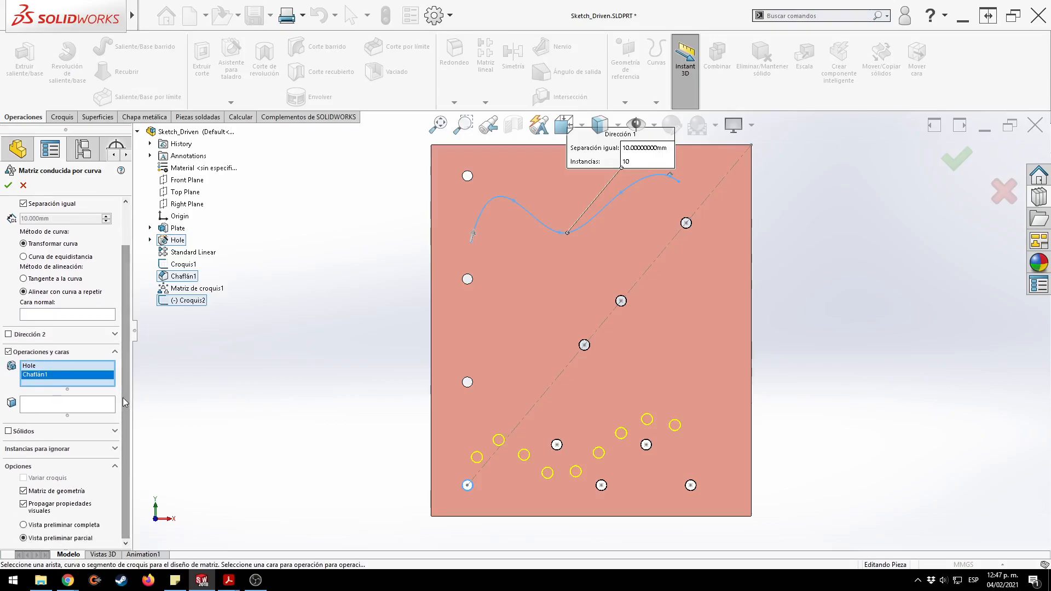
{"action": "scroll", "coordinate": [125, 394], "scroll_direction": "up", "scroll_amount": 2}
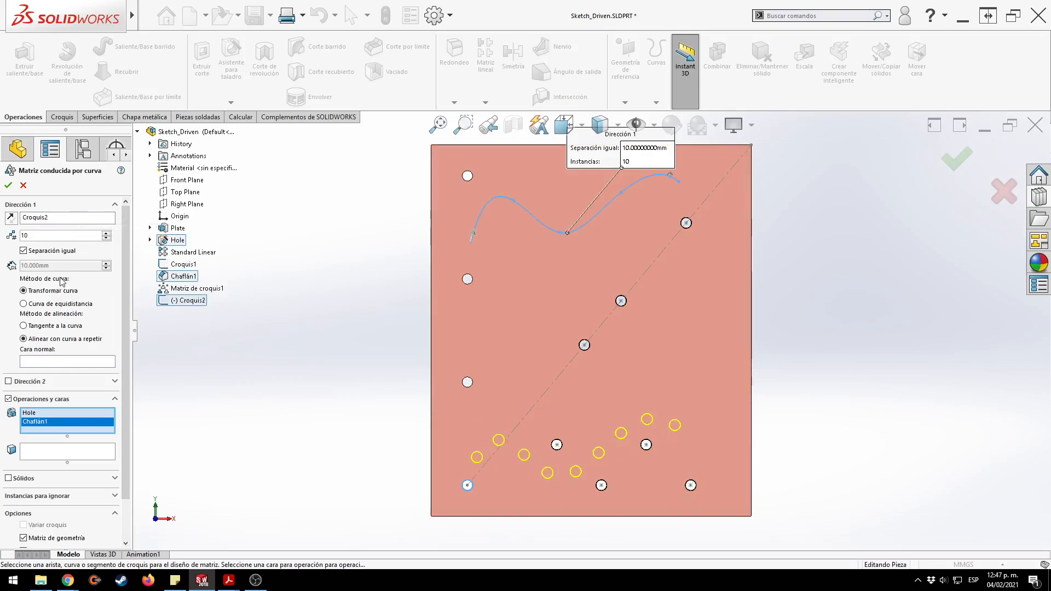
{"action": "left_click", "coordinate": [8, 185]}
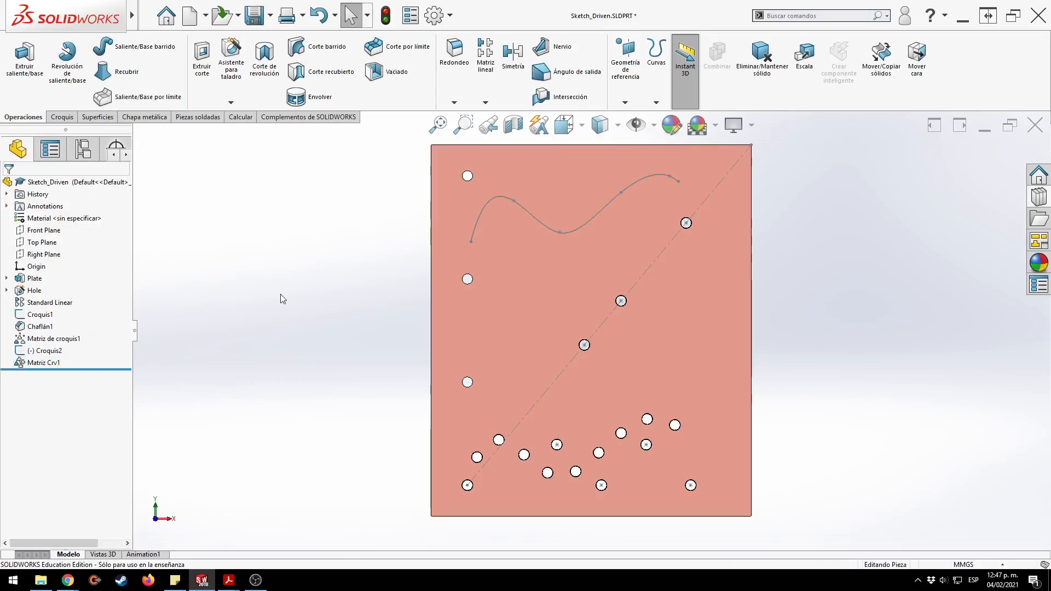
Edit the curve-driven pattern and skip instances (4, 1) and (9, 1).
{"action": "left_click", "coordinate": [101, 364]}
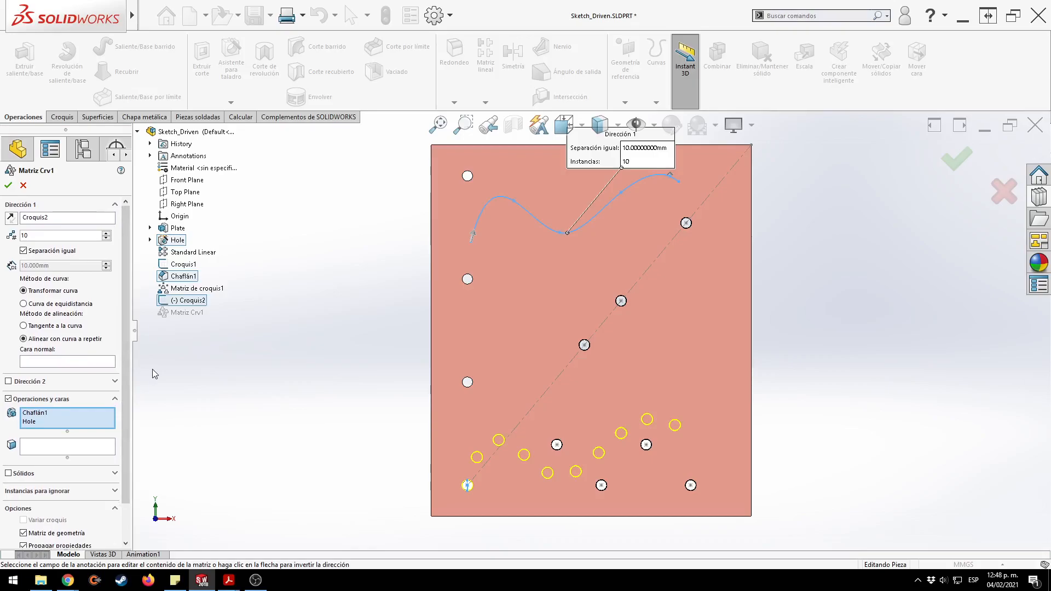
{"action": "scroll", "coordinate": [124, 405], "scroll_direction": "down", "scroll_amount": 2}
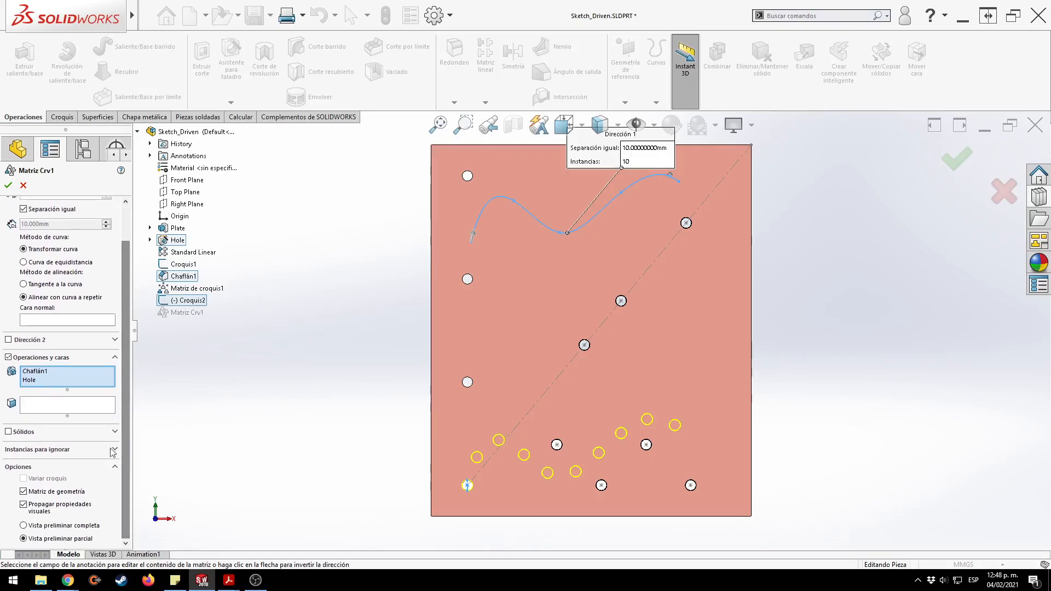
{"action": "left_click", "coordinate": [115, 449]}
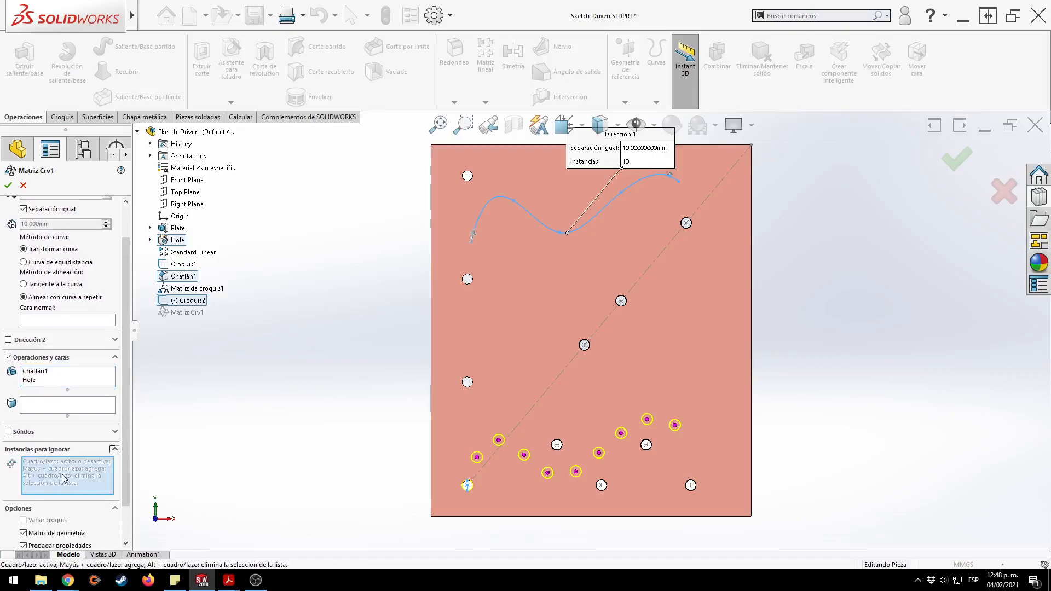
{"action": "left_click", "coordinate": [524, 454]}
{"action": "left_click", "coordinate": [646, 420]}
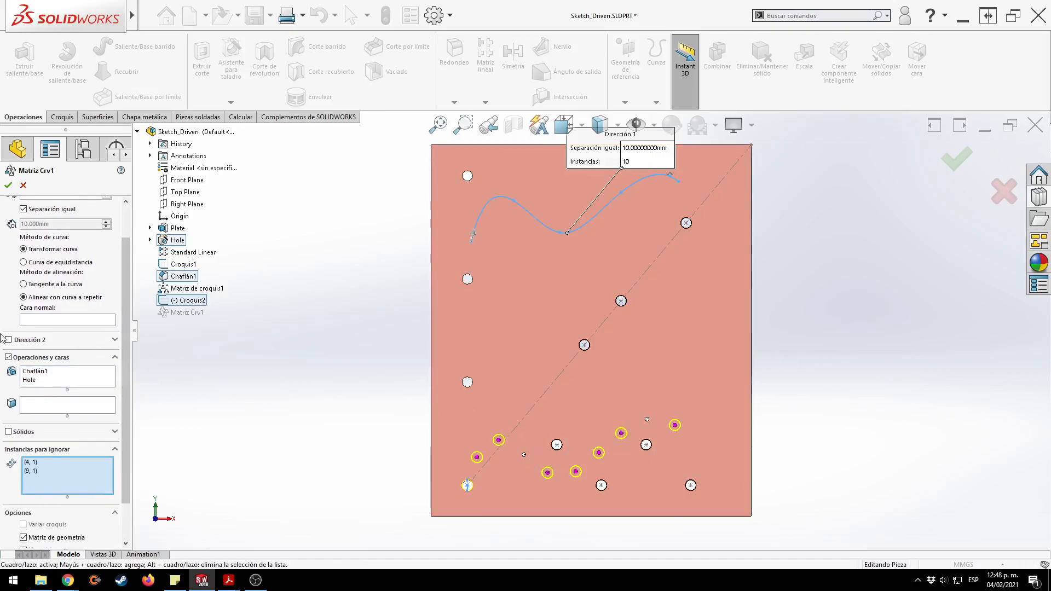
{"action": "scroll", "coordinate": [127, 344], "scroll_direction": "up", "scroll_amount": 2}
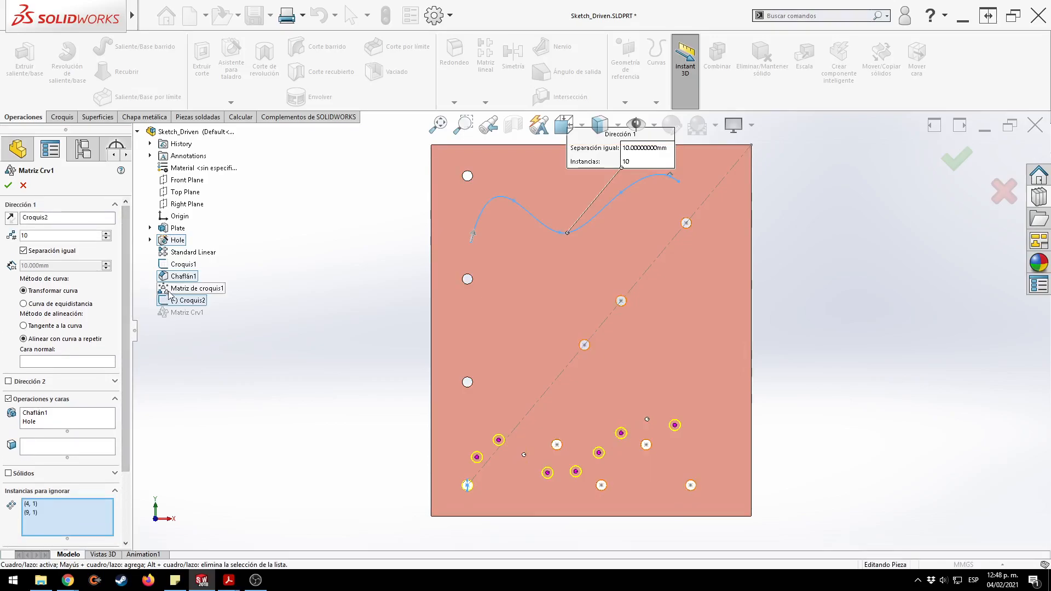
Try the Curva de equidistancia method, clear the skipped instances list, and close the pattern edit.
{"action": "left_click", "coordinate": [31, 304]}
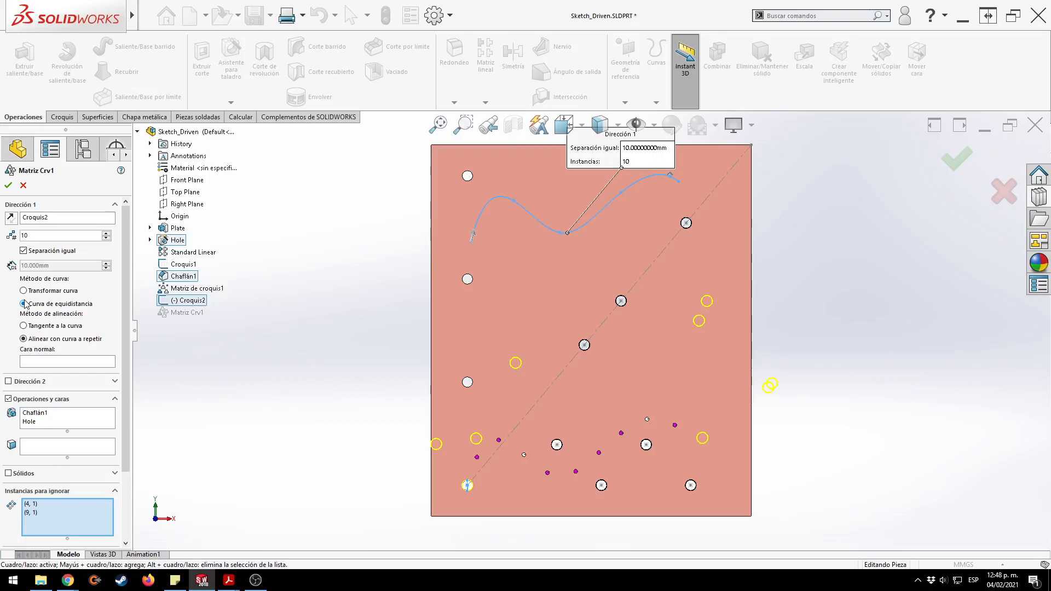
{"action": "left_click", "coordinate": [31, 503]}
{"action": "key", "text": "Delete"}
{"action": "key", "text": "Delete"}
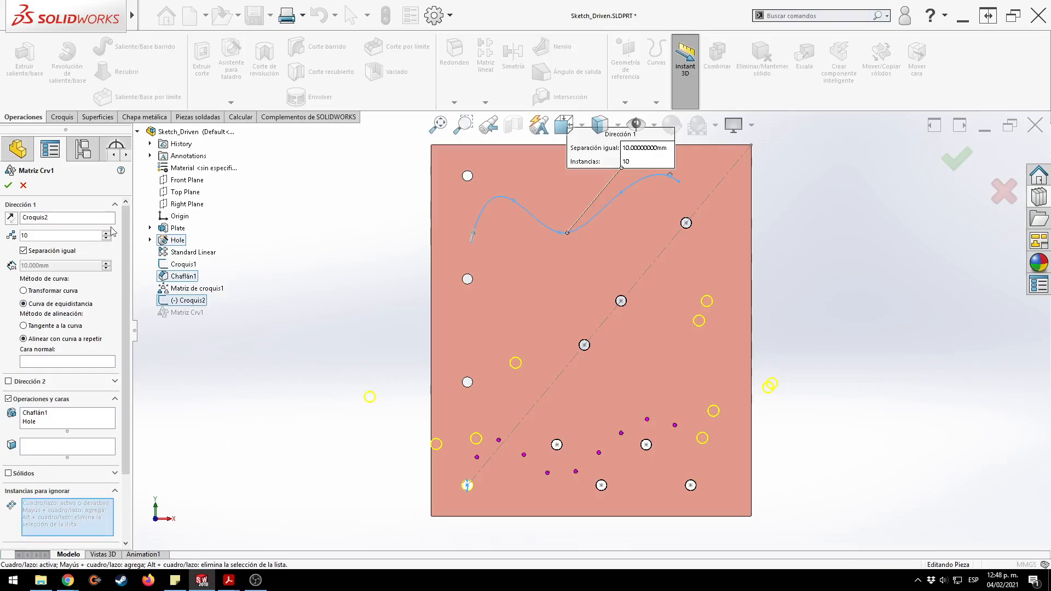
{"action": "left_click", "coordinate": [8, 187]}
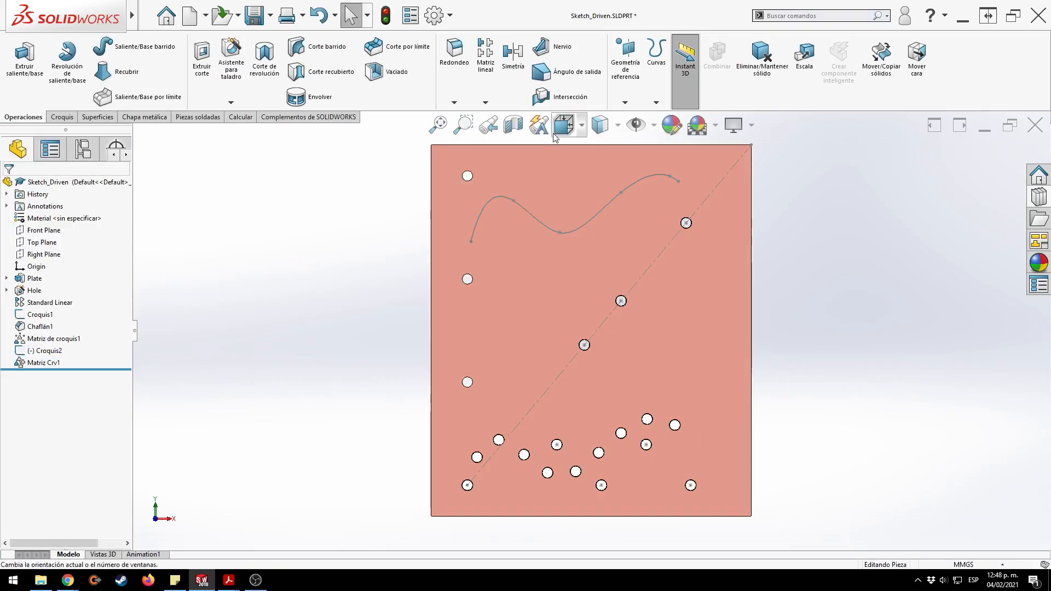
Start a table-driven pattern and examine which file types can be loaded as its point table.
{"action": "left_click", "coordinate": [489, 101]}
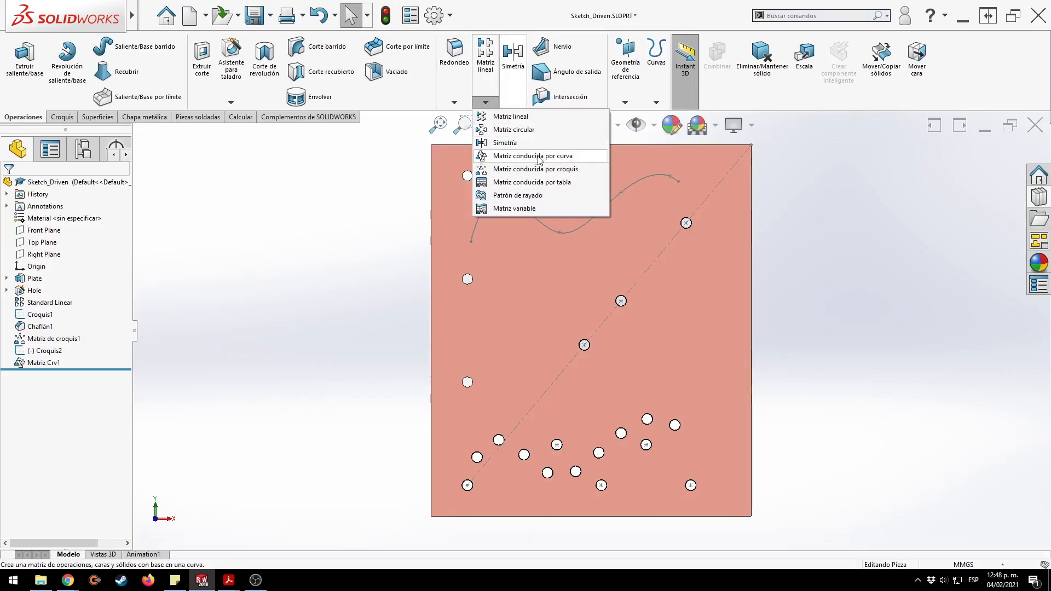
{"action": "left_click", "coordinate": [559, 183]}
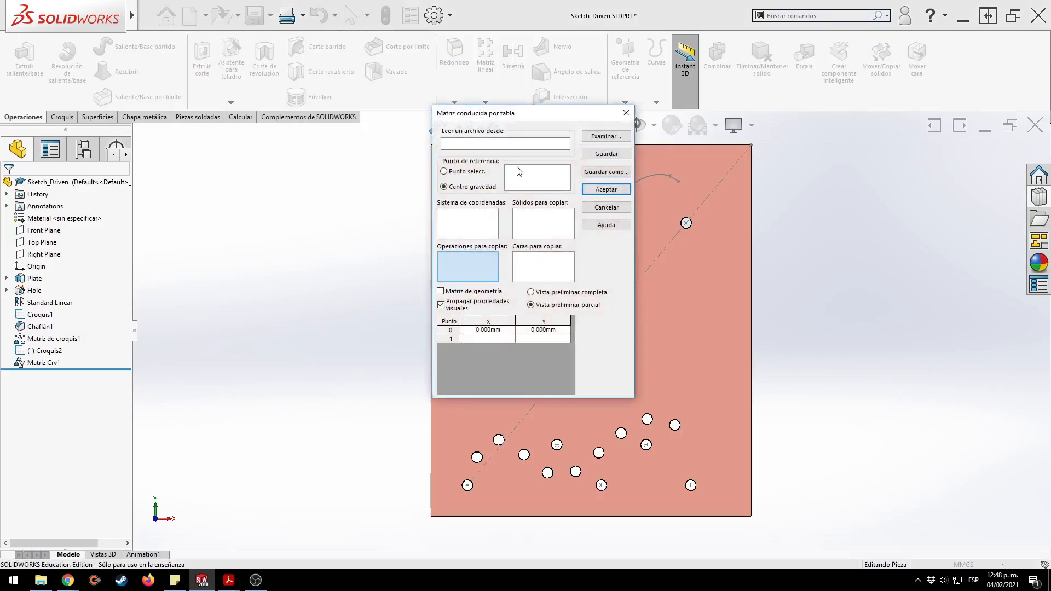
{"action": "left_click", "coordinate": [487, 339]}
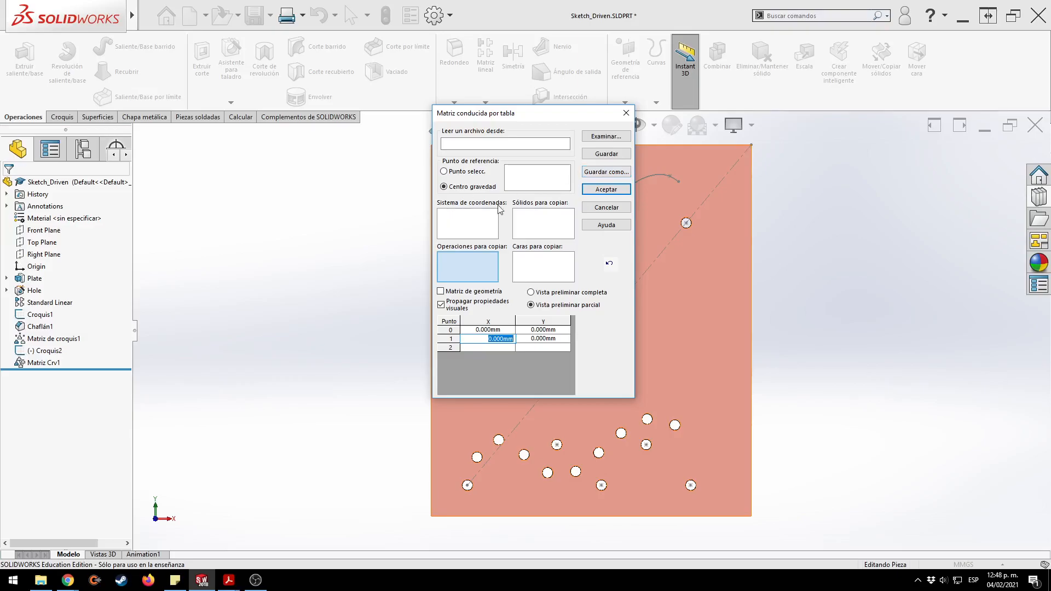
{"action": "left_click", "coordinate": [515, 144]}
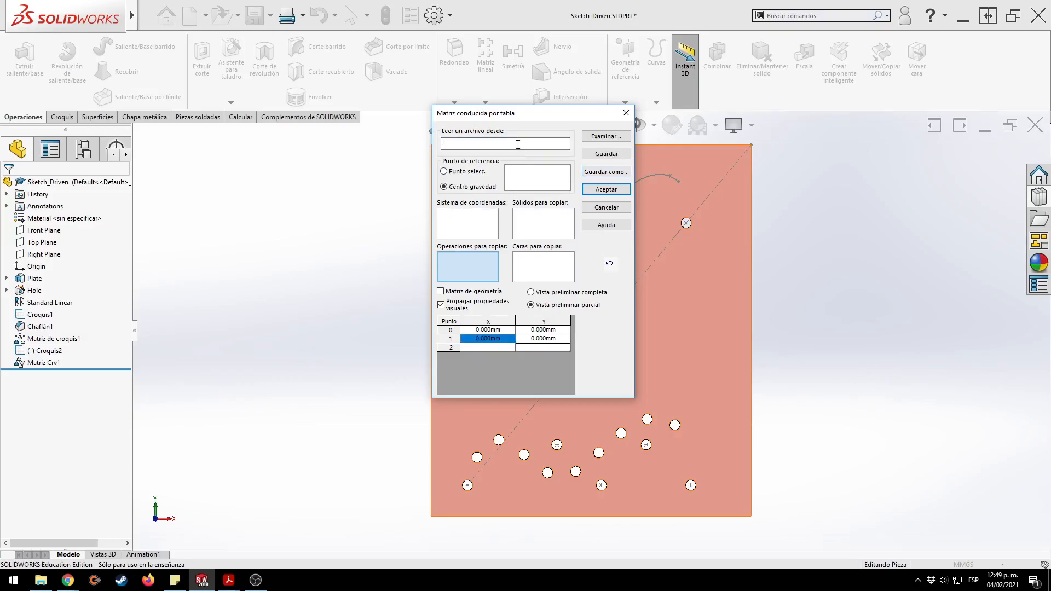
{"action": "left_click", "coordinate": [606, 136]}
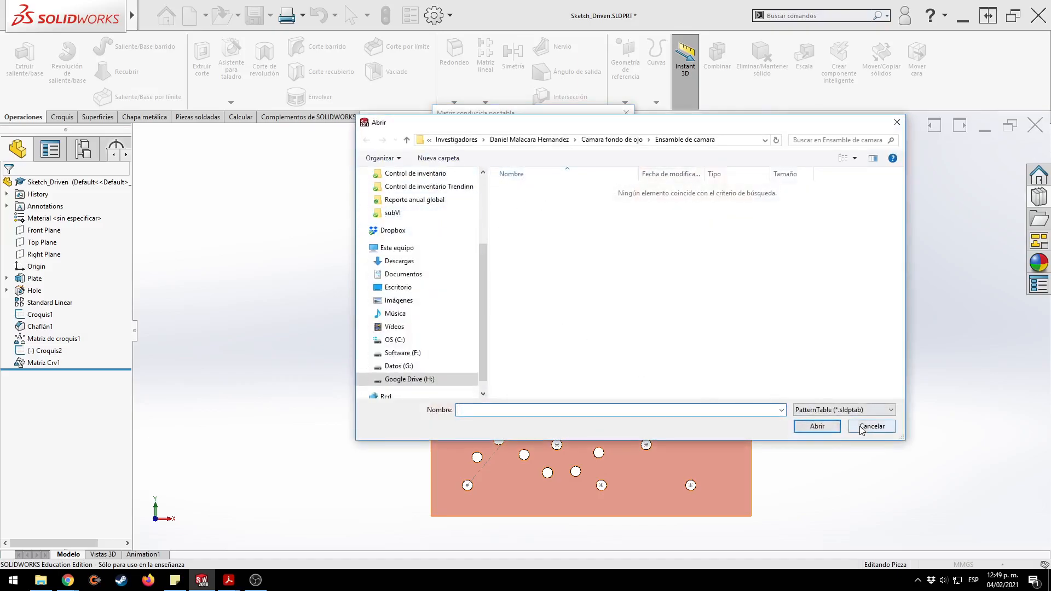
{"action": "left_click", "coordinate": [869, 411]}
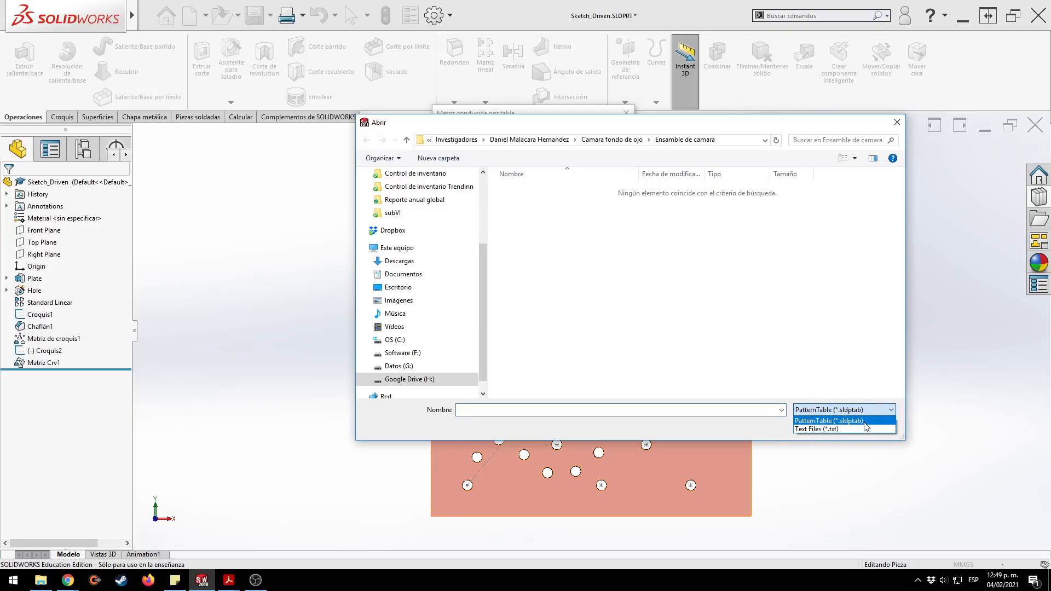
{"action": "left_click", "coordinate": [833, 435]}
{"action": "left_click", "coordinate": [867, 426]}
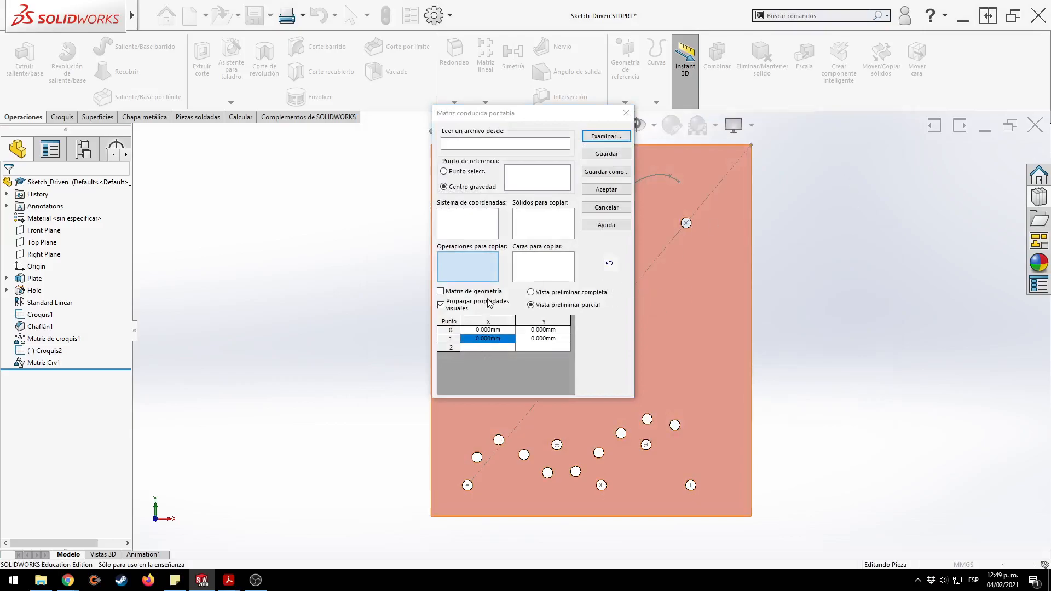
Enter three points in the pattern table: (23, 10), (23, 50) and (40, 10) mm.
{"action": "double_click", "coordinate": [503, 337]}
{"action": "type", "text": "23"}
{"action": "double_click", "coordinate": [559, 339]}
{"action": "type", "text": "10"}
{"action": "double_click", "coordinate": [490, 347]}
{"action": "type", "text": "2"}
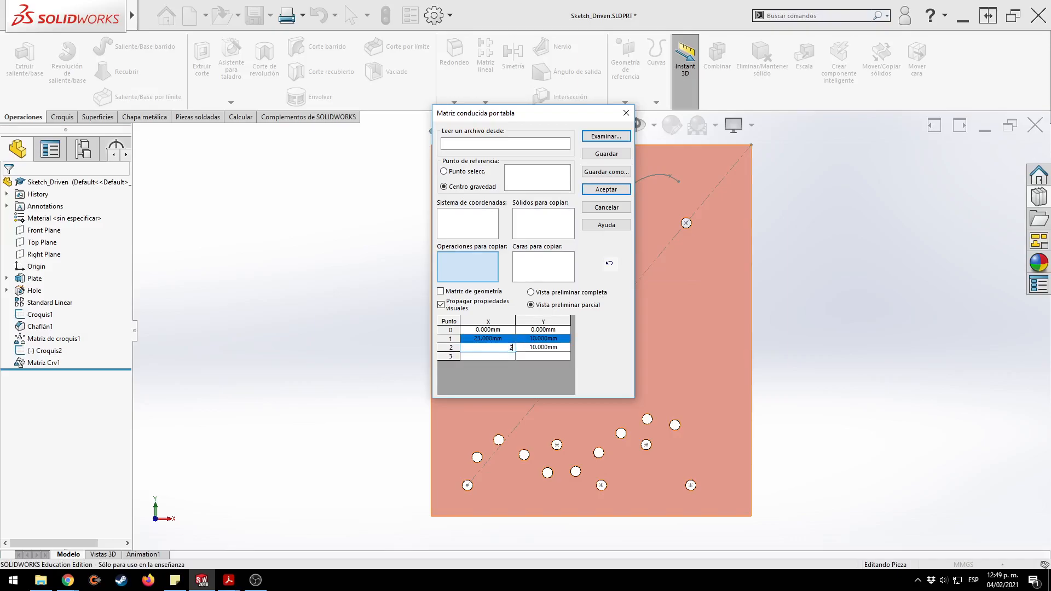
{"action": "key", "text": "Tab"}
{"action": "type", "text": "50"}
{"action": "double_click", "coordinate": [477, 356]}
{"action": "type", "text": "40"}
{"action": "left_click", "coordinate": [556, 356]}
{"action": "type", "text": "10"}
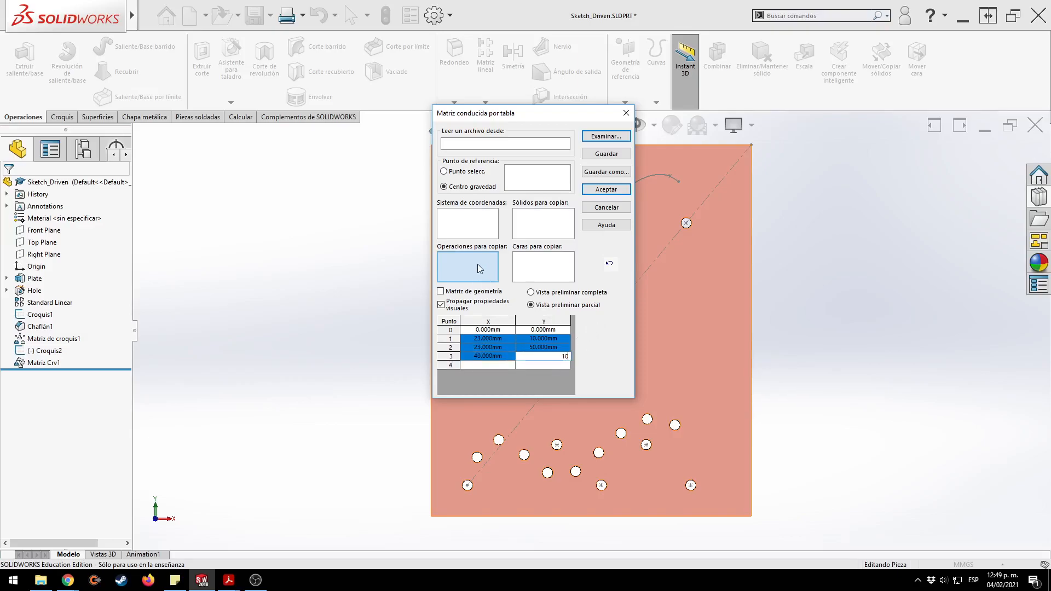
{"action": "key", "text": "Return"}
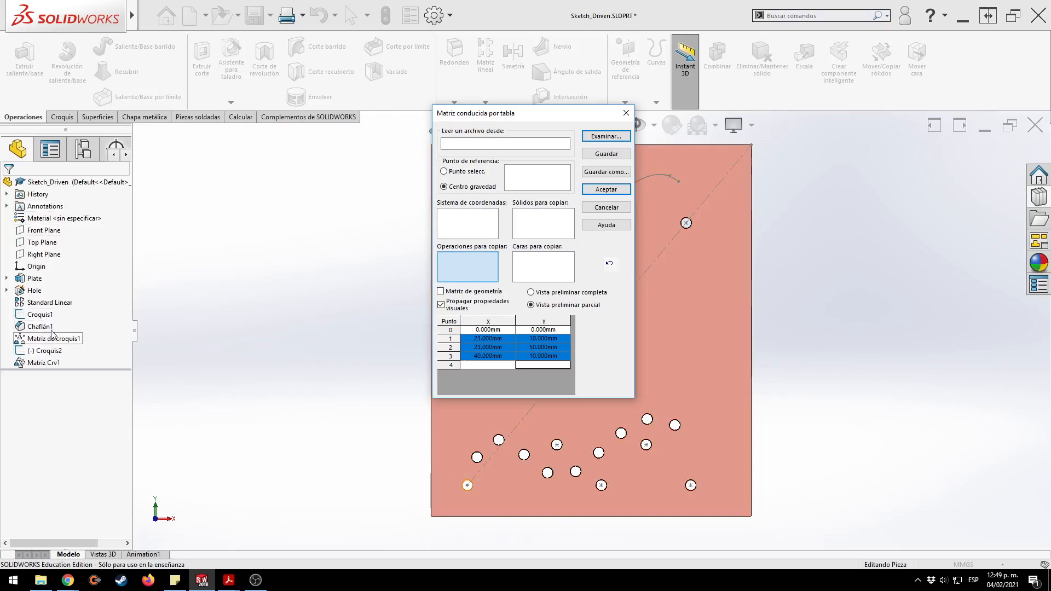
Set Hole and Chaflán1 as the features to copy and try to accept the table-driven pattern without a coordinate system.
{"action": "left_click", "coordinate": [35, 290]}
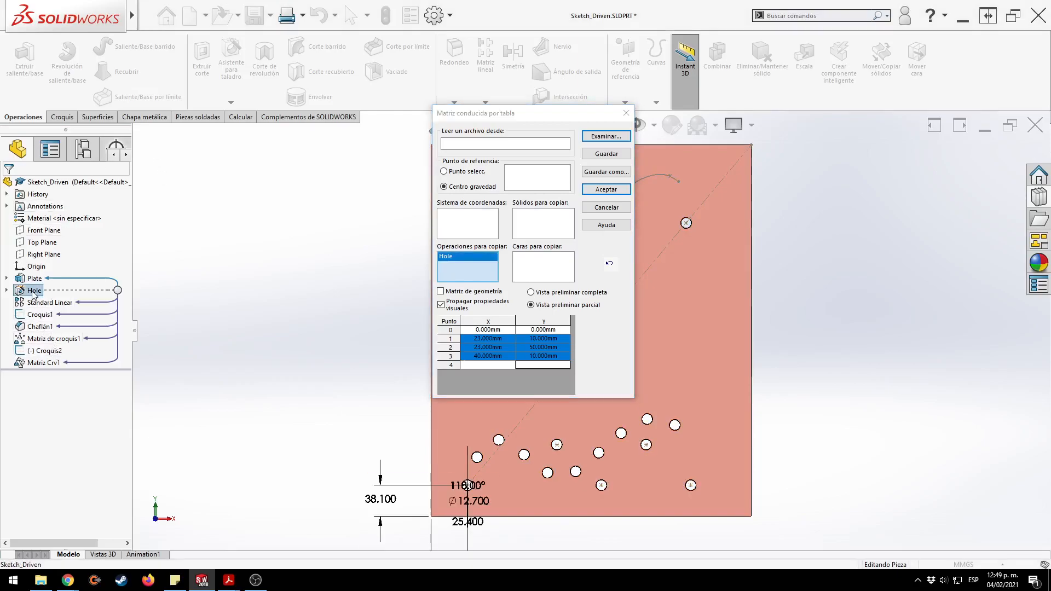
{"action": "left_click", "coordinate": [38, 327]}
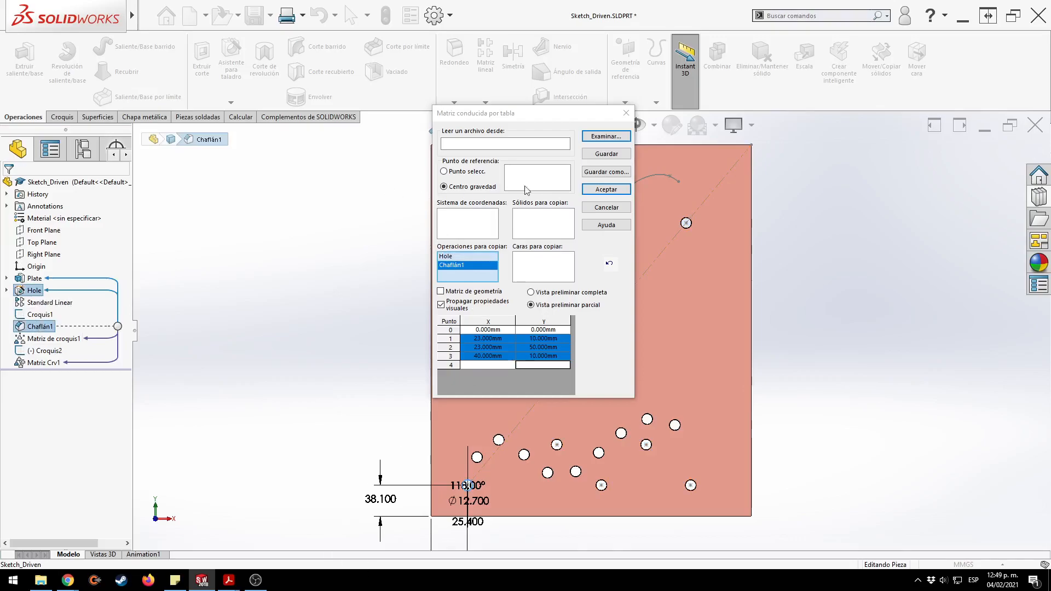
{"action": "left_click", "coordinate": [479, 233]}
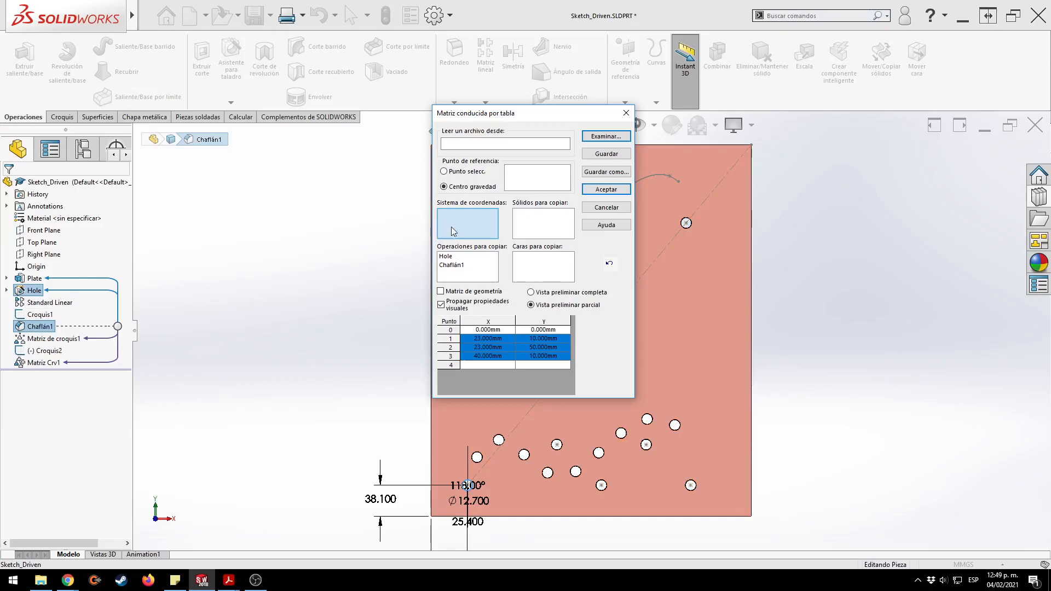
{"action": "left_click", "coordinate": [614, 189]}
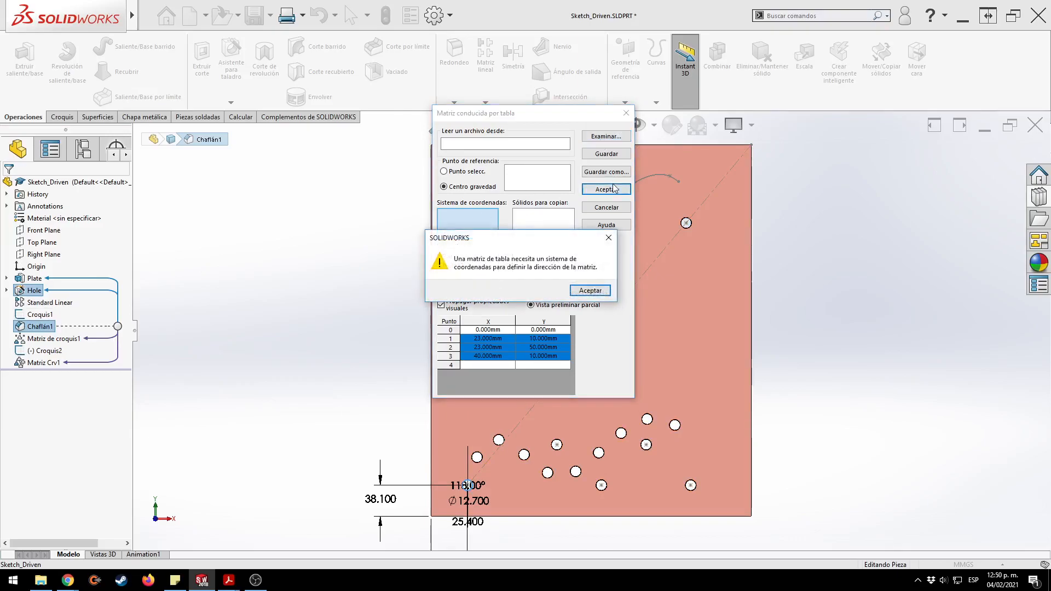
{"action": "left_click", "coordinate": [590, 290]}
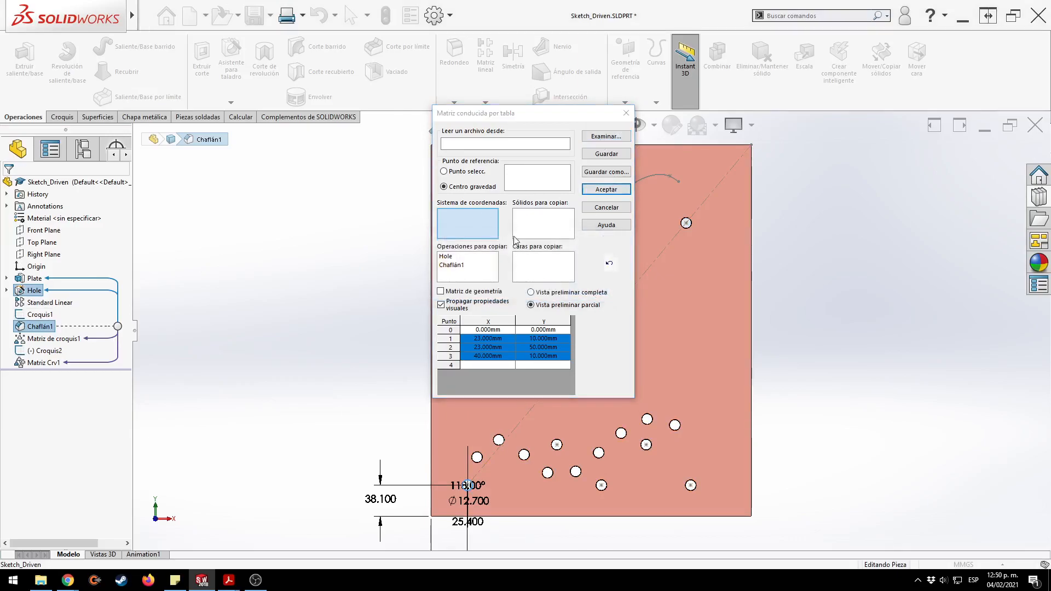
Try the plate's lower-left corner and the Origin as the pattern's coordinate system, and close the table-driven pattern.
{"action": "left_click", "coordinate": [493, 517]}
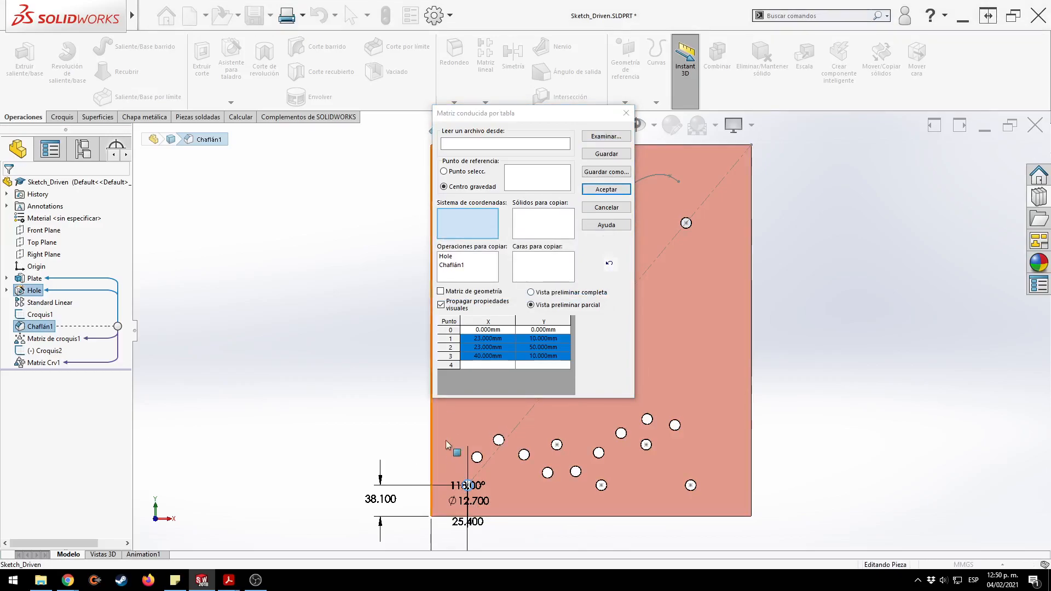
{"action": "scroll", "coordinate": [432, 450], "scroll_direction": "down", "scroll_amount": 2}
{"action": "scroll", "coordinate": [458, 435], "scroll_direction": "up", "scroll_amount": 3}
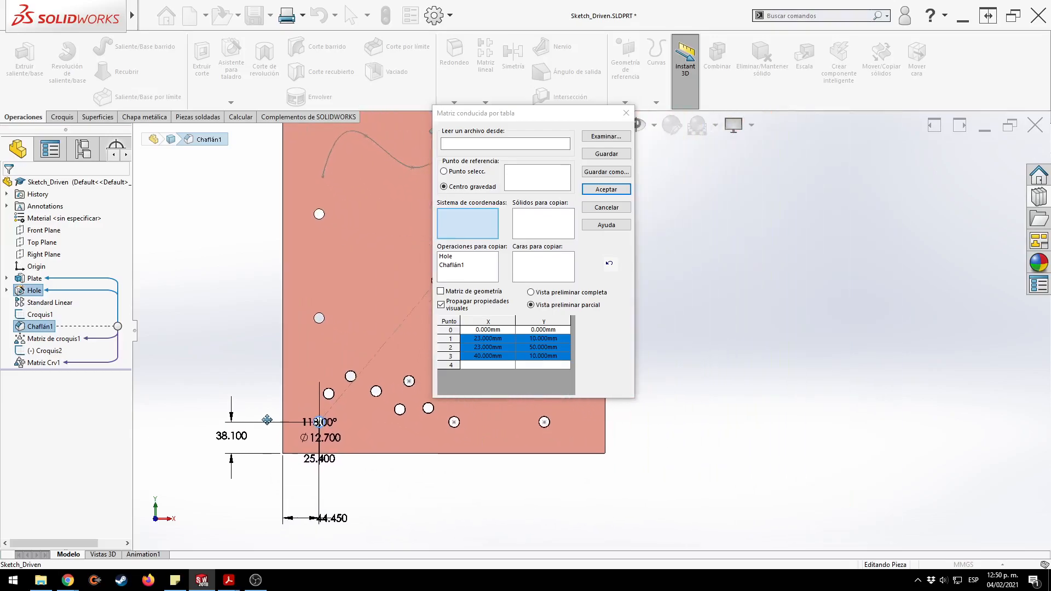
{"action": "left_click", "coordinate": [477, 229]}
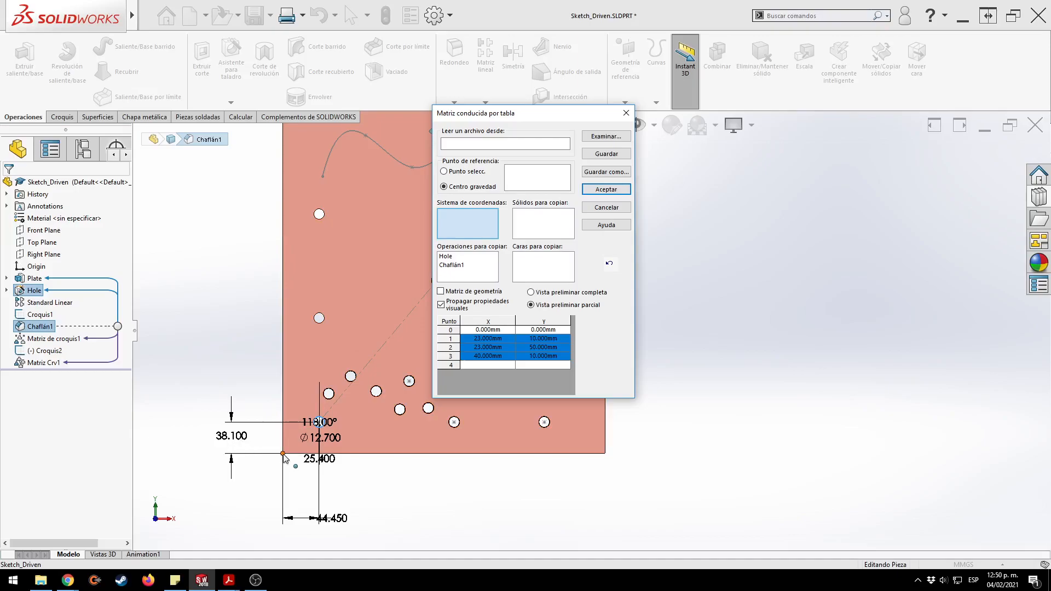
{"action": "left_click", "coordinate": [283, 453]}
{"action": "right_click", "coordinate": [477, 232]}
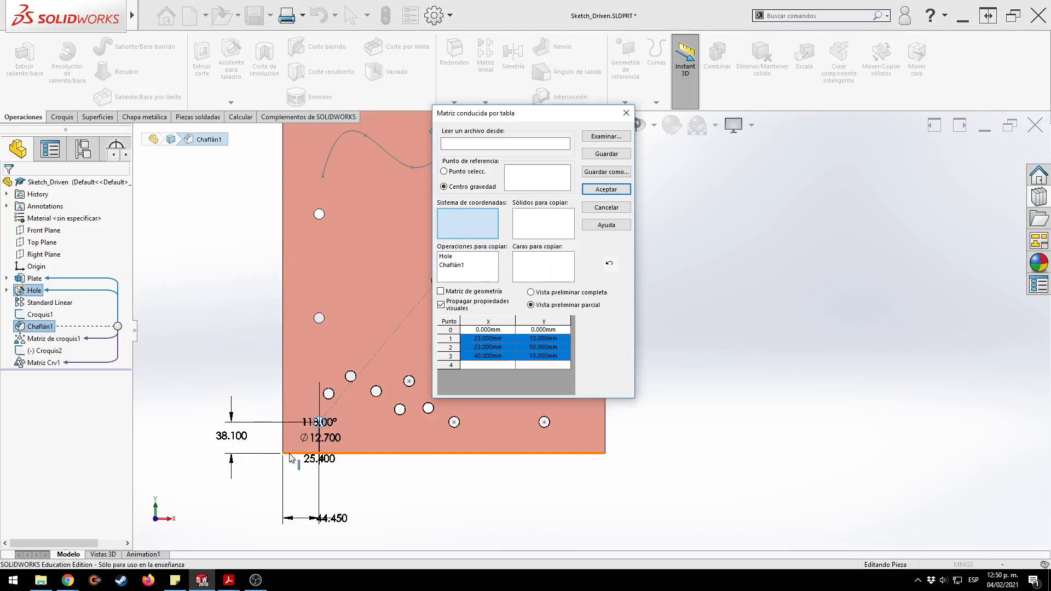
{"action": "left_click", "coordinate": [35, 267]}
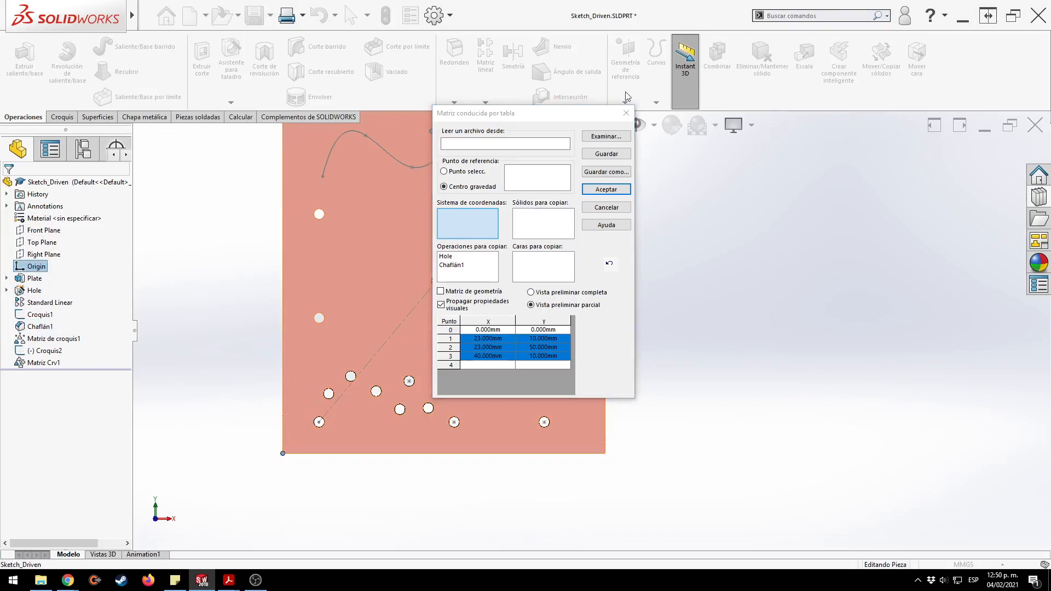
{"action": "left_click", "coordinate": [626, 113]}
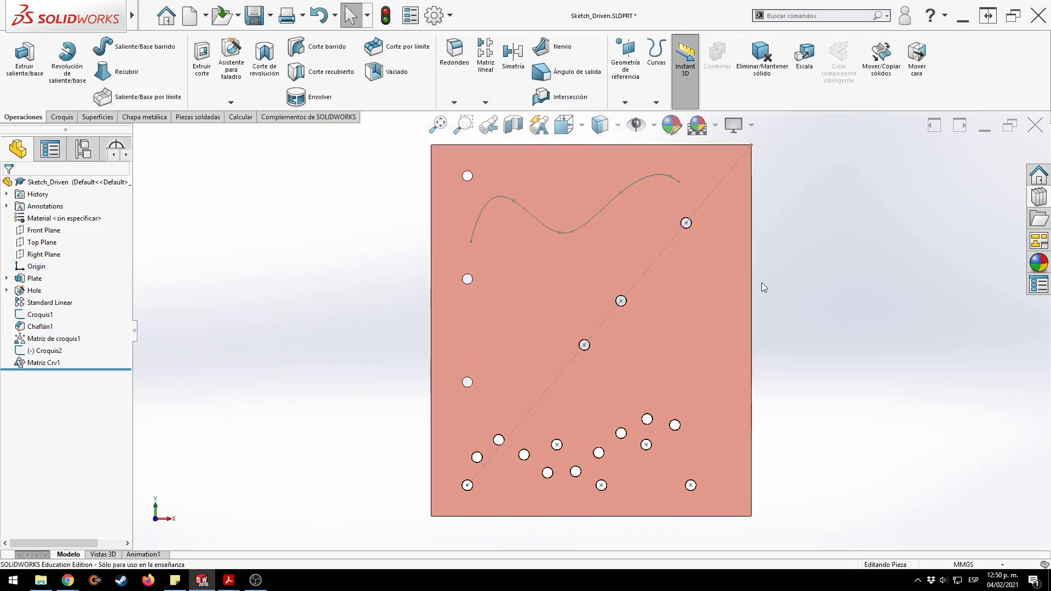
Start a reference coordinate system with its origin at the plate's lower-left vertex and its X axis along the bottom edge.
{"action": "left_click", "coordinate": [626, 101]}
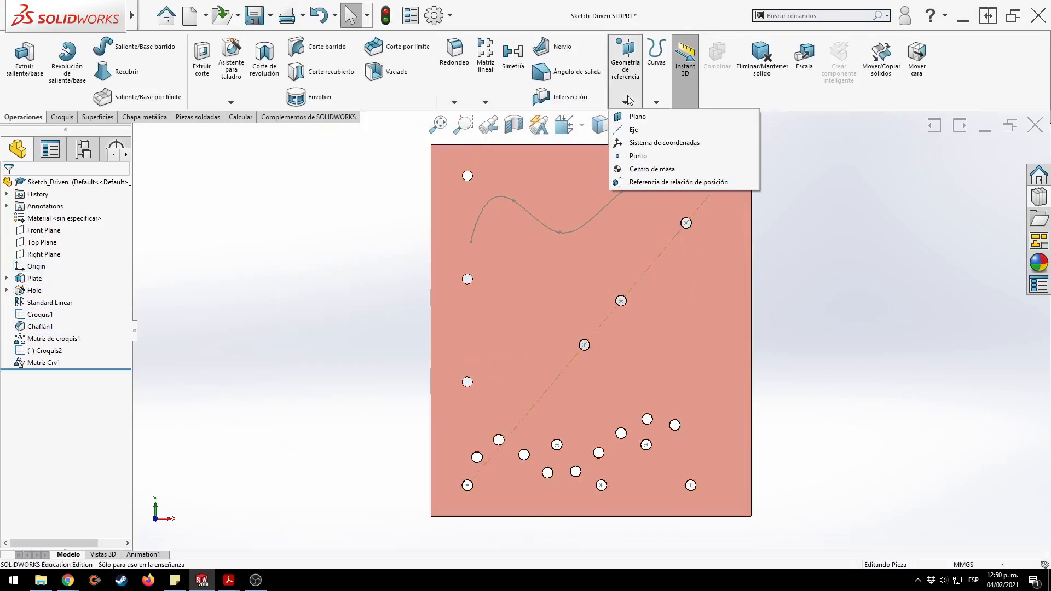
{"action": "left_click", "coordinate": [657, 143]}
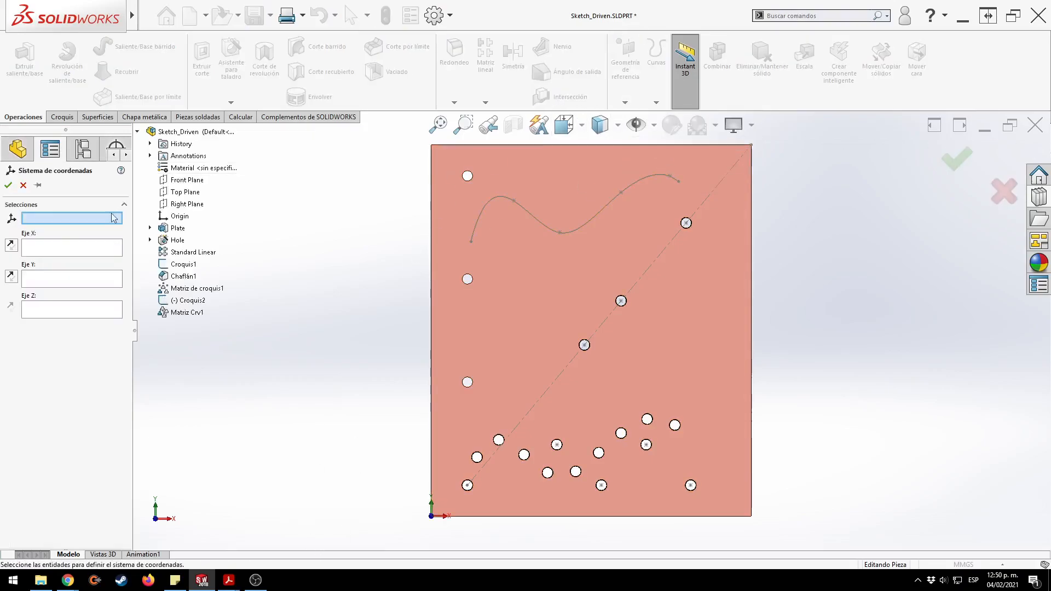
{"action": "left_click", "coordinate": [432, 518]}
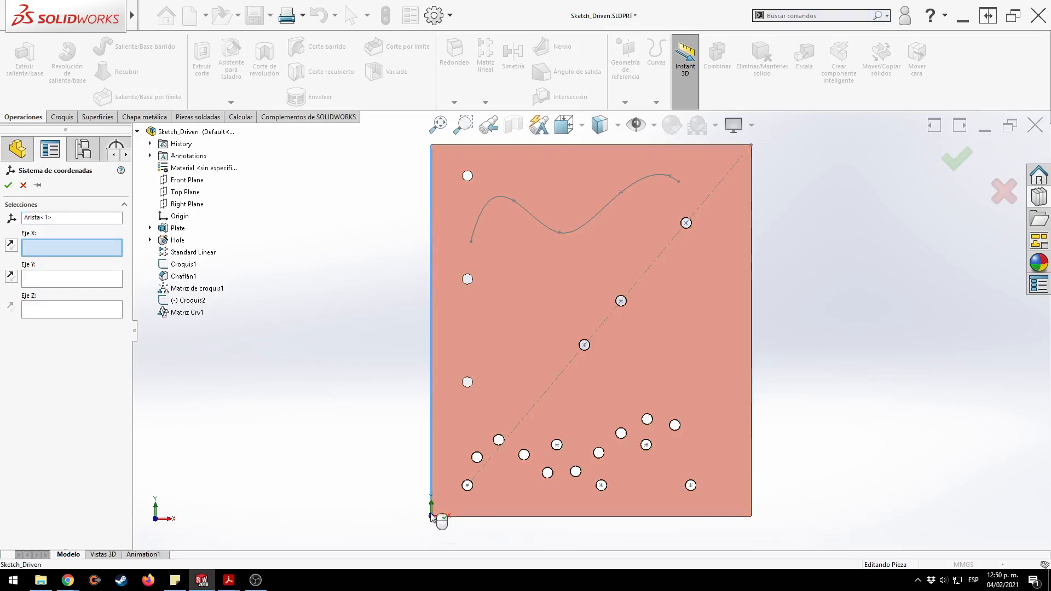
{"action": "left_click", "coordinate": [478, 516]}
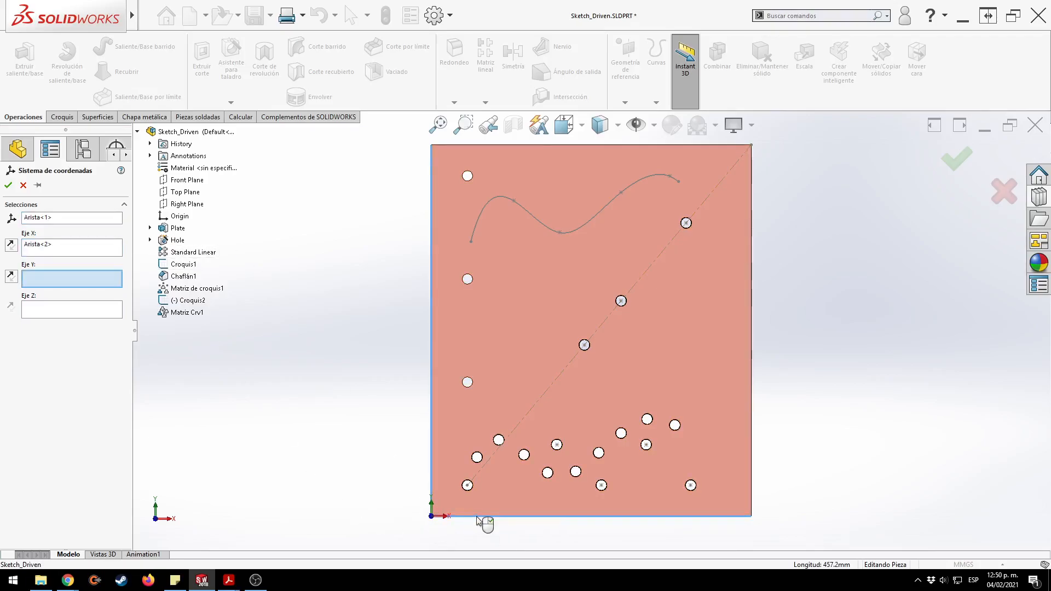
{"action": "left_click", "coordinate": [431, 355]}
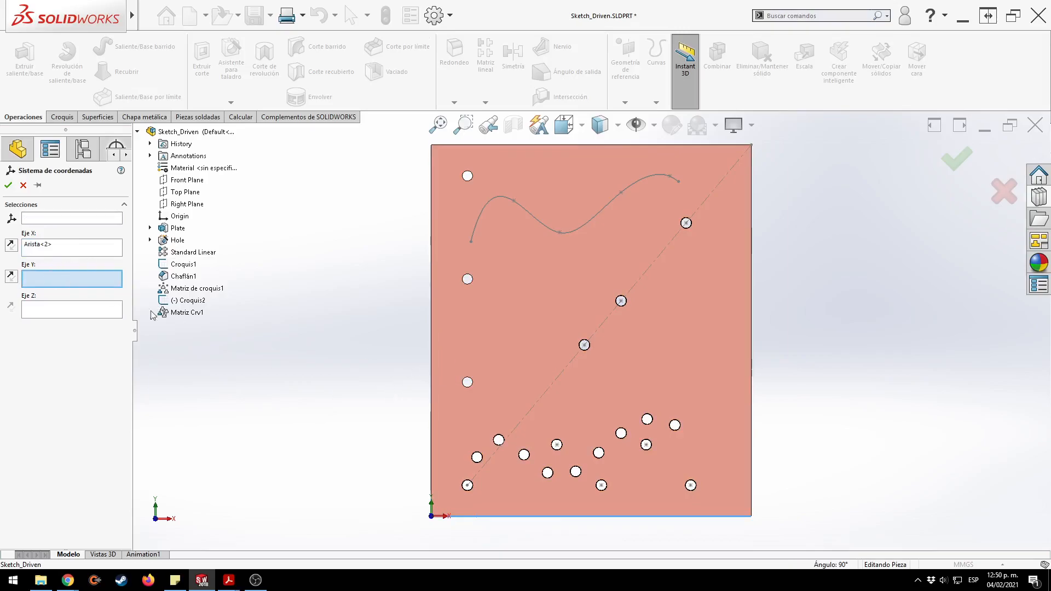
{"action": "left_click", "coordinate": [71, 217]}
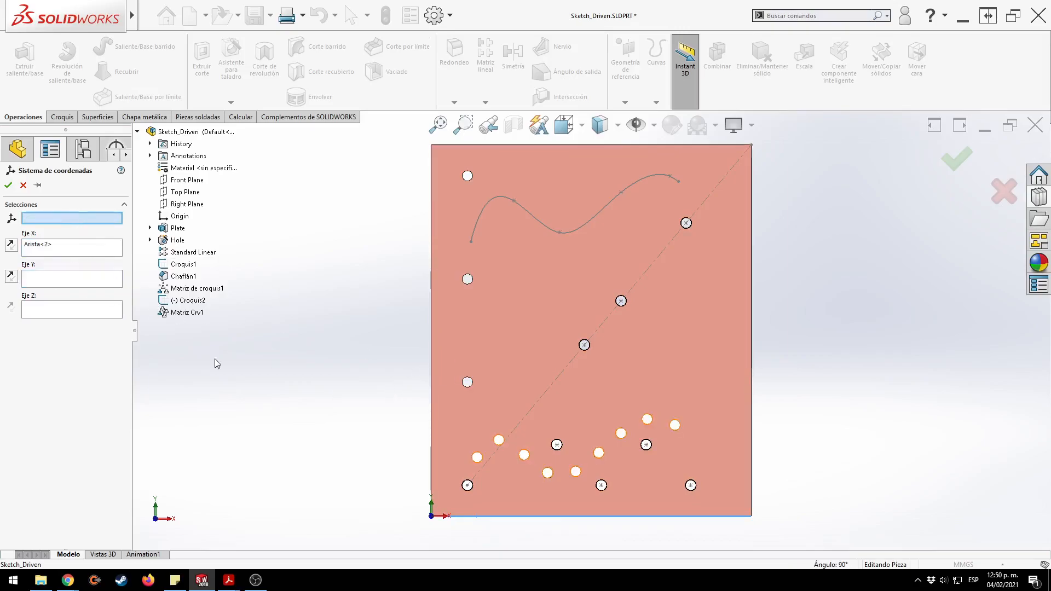
{"action": "left_click", "coordinate": [432, 516]}
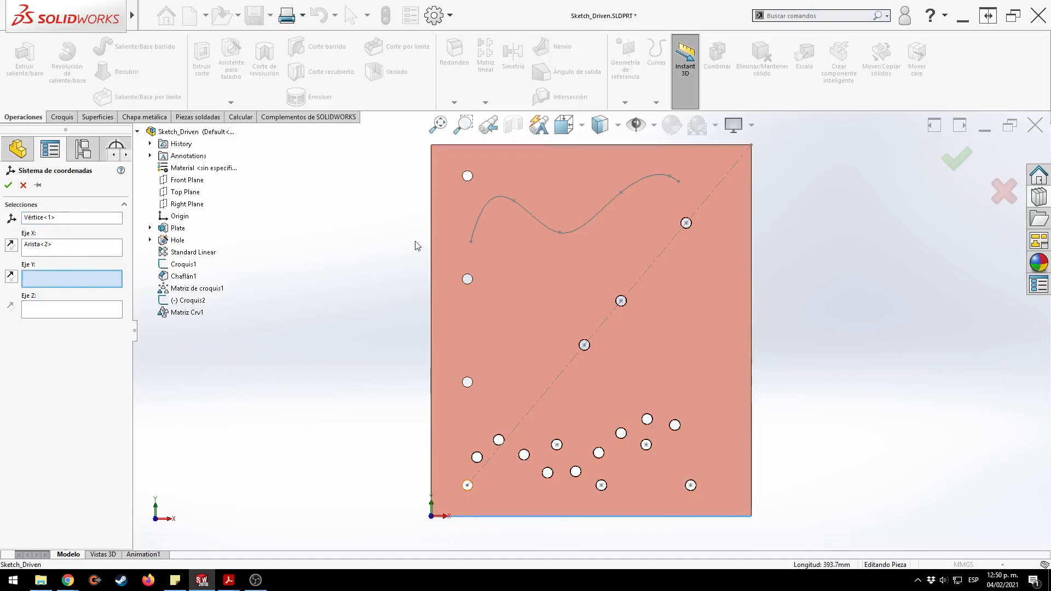
Align the coordinate system's Y axis with the plate's left edge, reverse its direction to point upward, and accept it.
{"action": "left_click", "coordinate": [432, 238]}
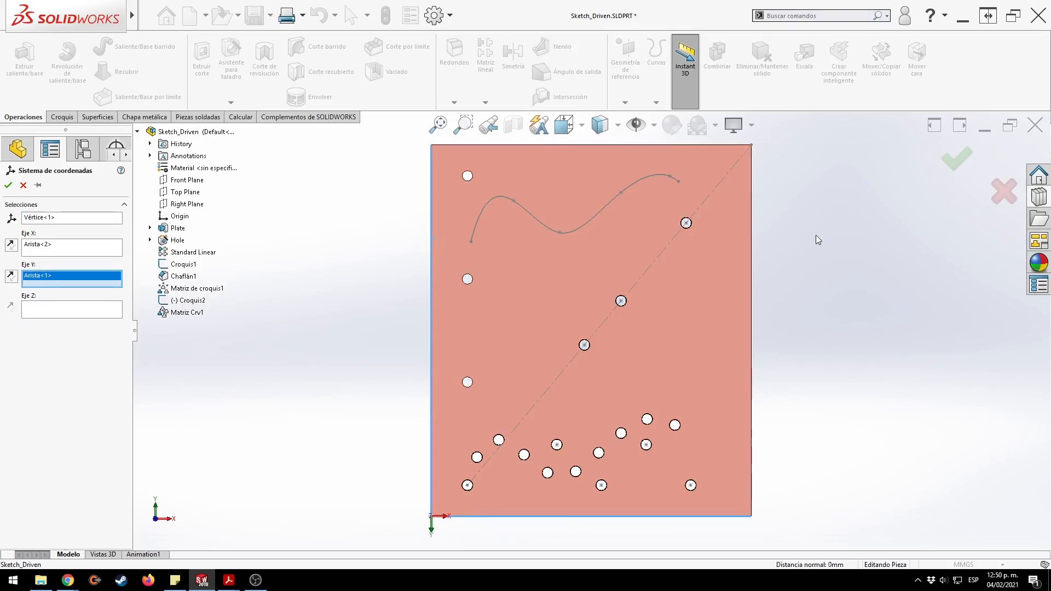
{"action": "left_click", "coordinate": [11, 276]}
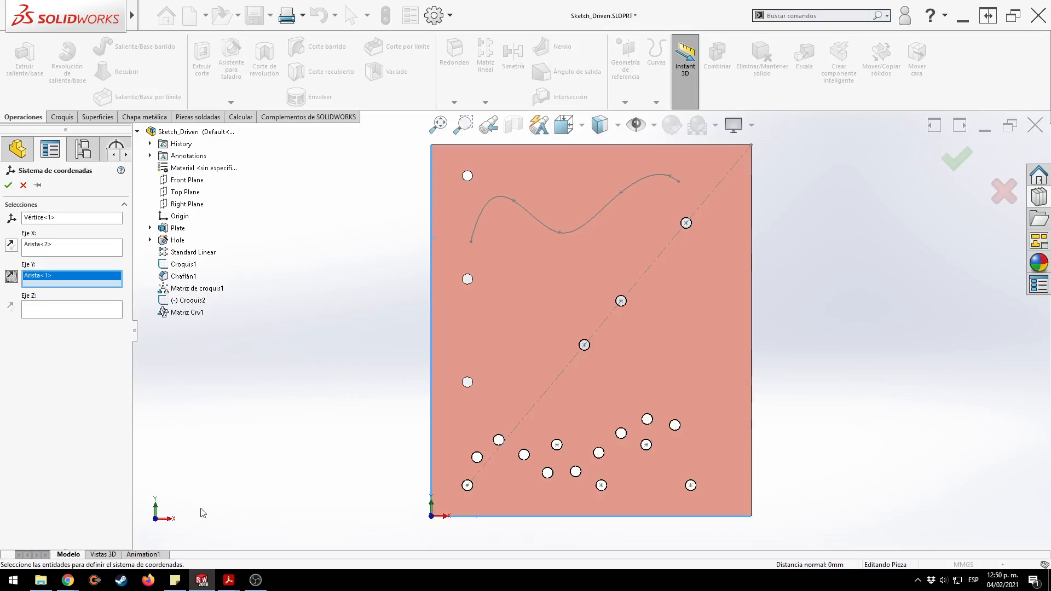
{"action": "left_click", "coordinate": [957, 159]}
{"action": "left_click", "coordinate": [873, 254]}
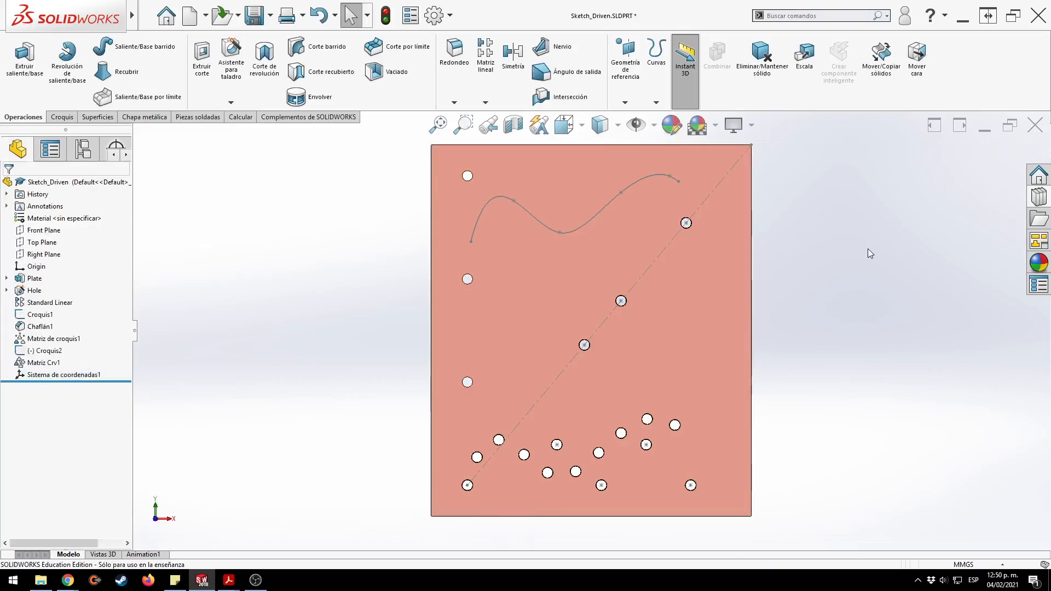
Start a table-driven pattern using Sistema de coordenadas1 as the coordinate system and Hole and Chaflán1 as the features to copy.
{"action": "left_click", "coordinate": [494, 104]}
{"action": "left_click", "coordinate": [571, 179]}
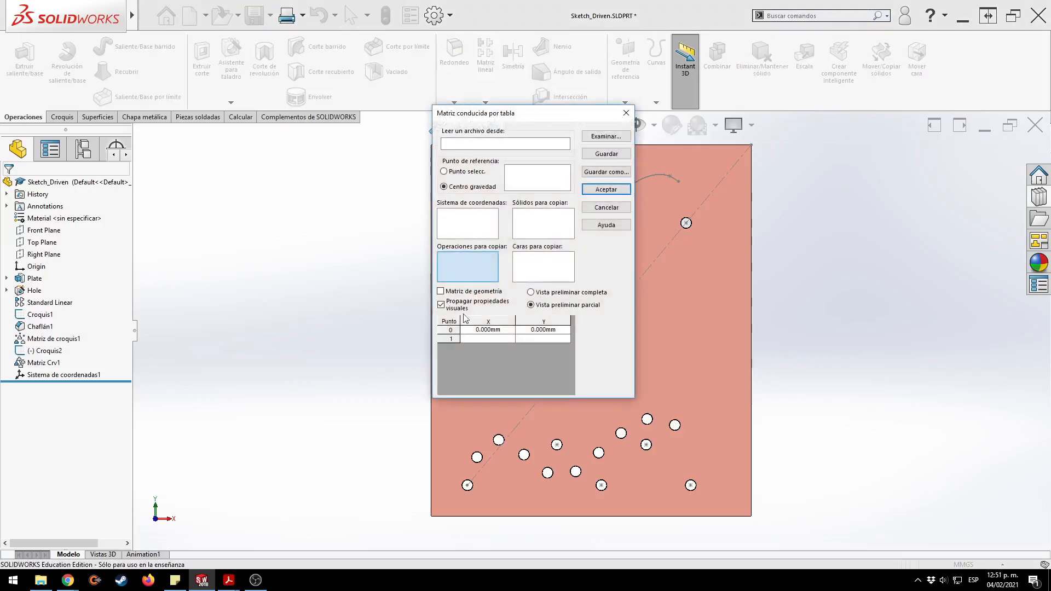
{"action": "left_click", "coordinate": [471, 219]}
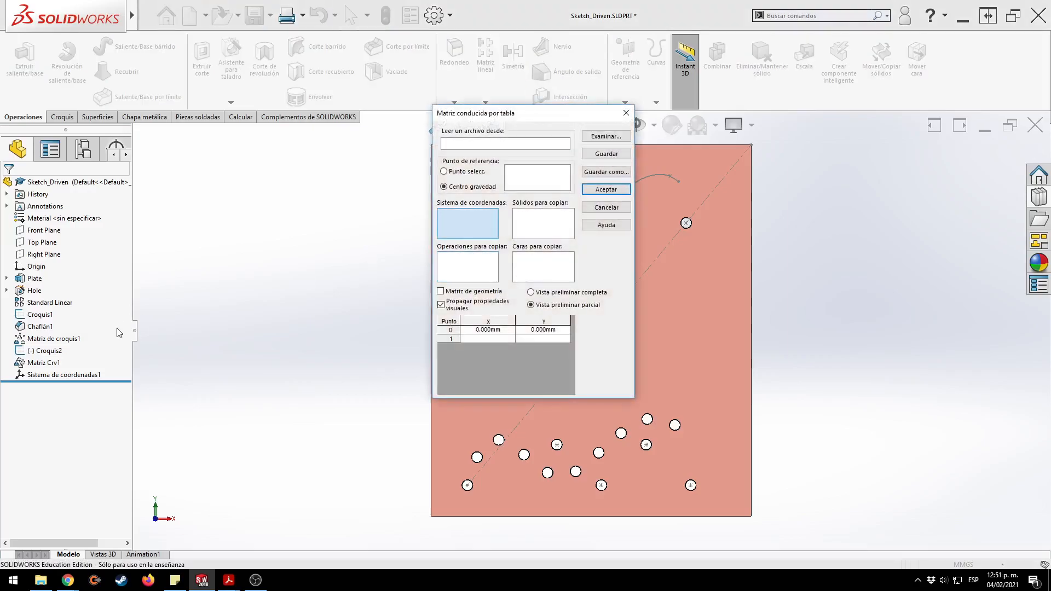
{"action": "left_click", "coordinate": [74, 375]}
{"action": "left_click", "coordinate": [448, 270]}
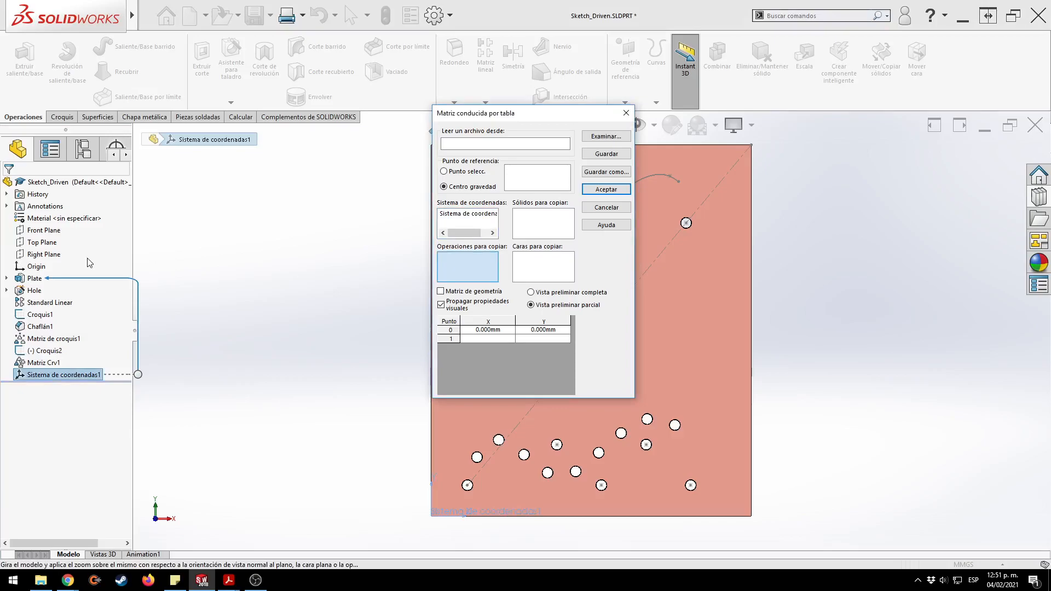
{"action": "left_click", "coordinate": [34, 291]}
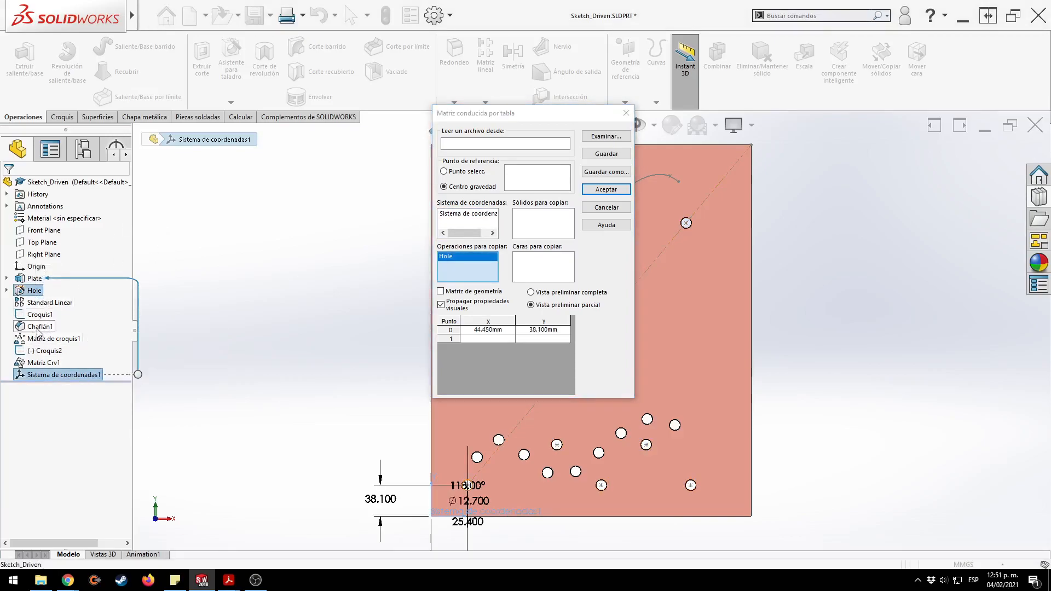
{"action": "left_click", "coordinate": [40, 327]}
Place point 1 of the pattern table at X 10 mm, Y 50 mm.
{"action": "left_click", "coordinate": [480, 339]}
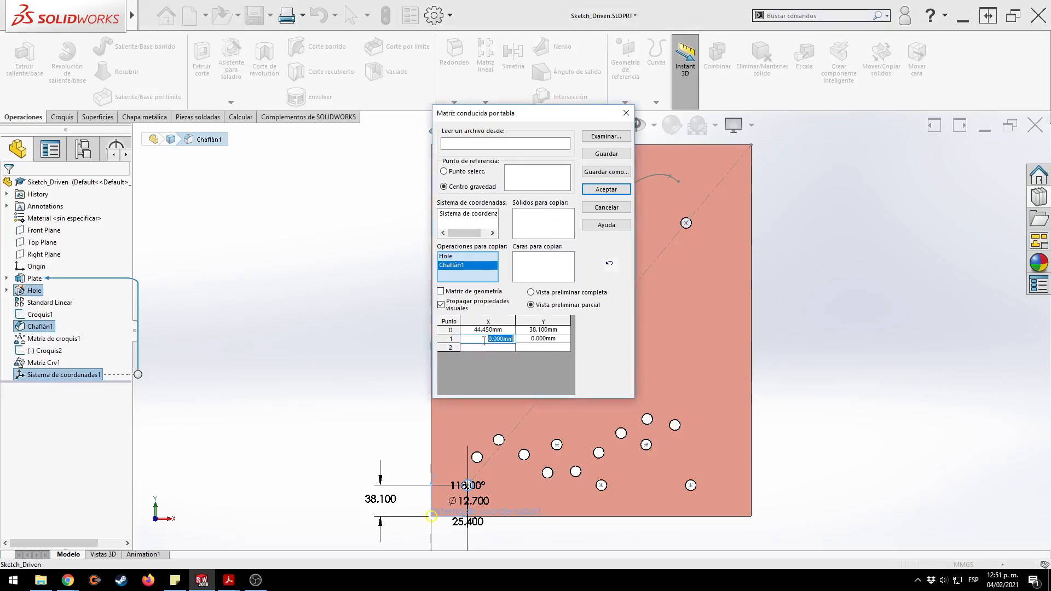
{"action": "type", "text": "10"}
{"action": "left_click", "coordinate": [560, 338]}
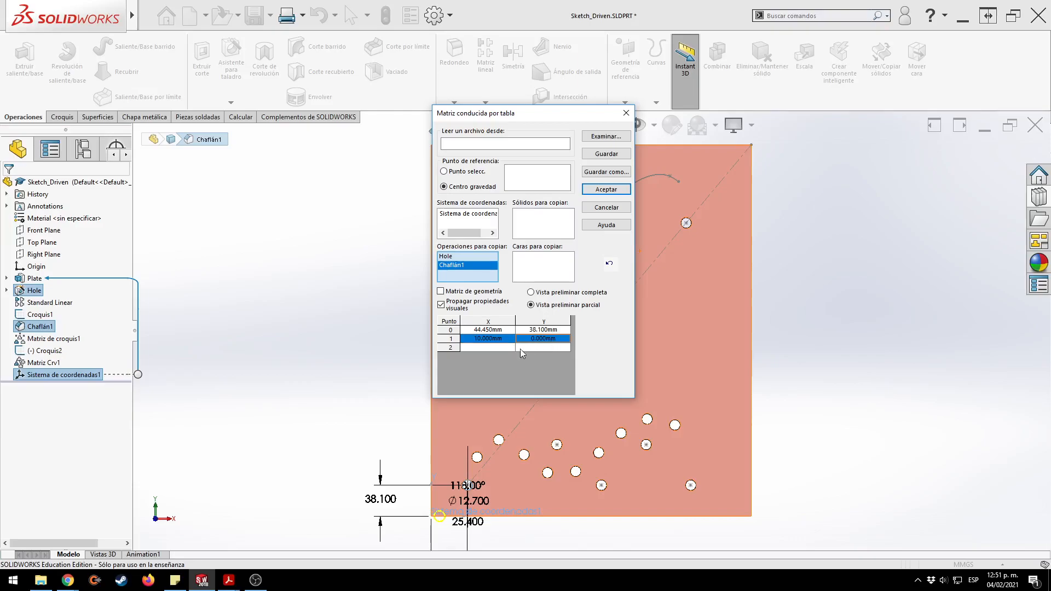
{"action": "type", "text": "5"}
Place point 2 of the pattern table at X 10 mm, Y 100 mm.
{"action": "double_click", "coordinate": [493, 346]}
{"action": "type", "text": "10"}
{"action": "left_click", "coordinate": [556, 347]}
{"action": "left_click", "coordinate": [557, 348]}
{"action": "key", "text": "BackSpace"}
{"action": "key", "text": "BackSpace"}
{"action": "key", "text": "BackSpace"}
{"action": "key", "text": "BackSpace"}
{"action": "key", "text": "BackSpace"}
{"action": "key", "text": "BackSpace"}
{"action": "key", "text": "BackSpace"}
{"action": "key", "text": "BackSpace"}
{"action": "type", "text": "100mm"}
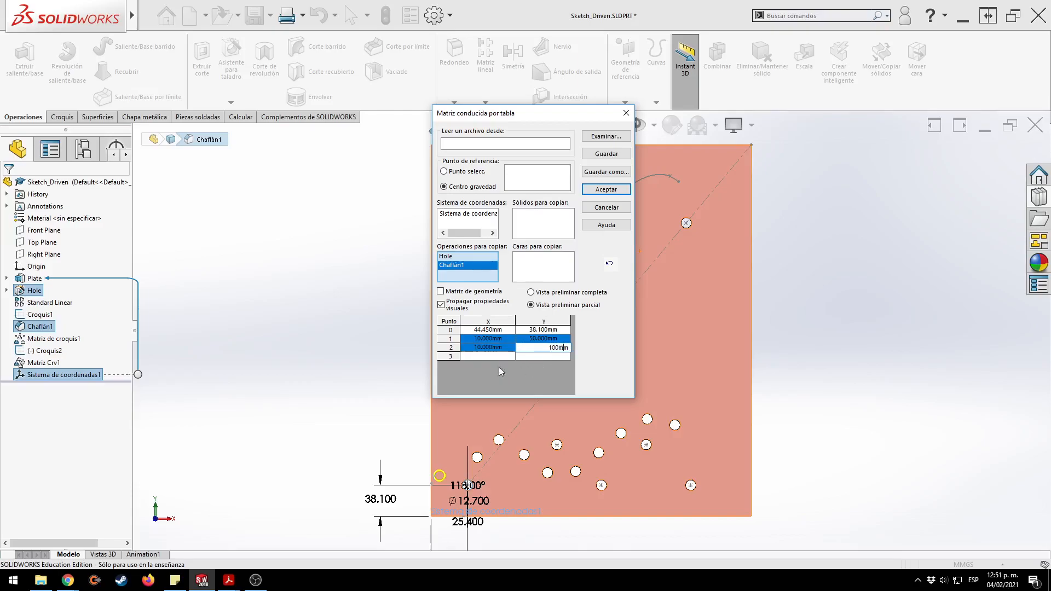
Place point 3 of the pattern table at X 30 mm, Y 100 mm and accept the table-driven pattern.
{"action": "left_click", "coordinate": [485, 356]}
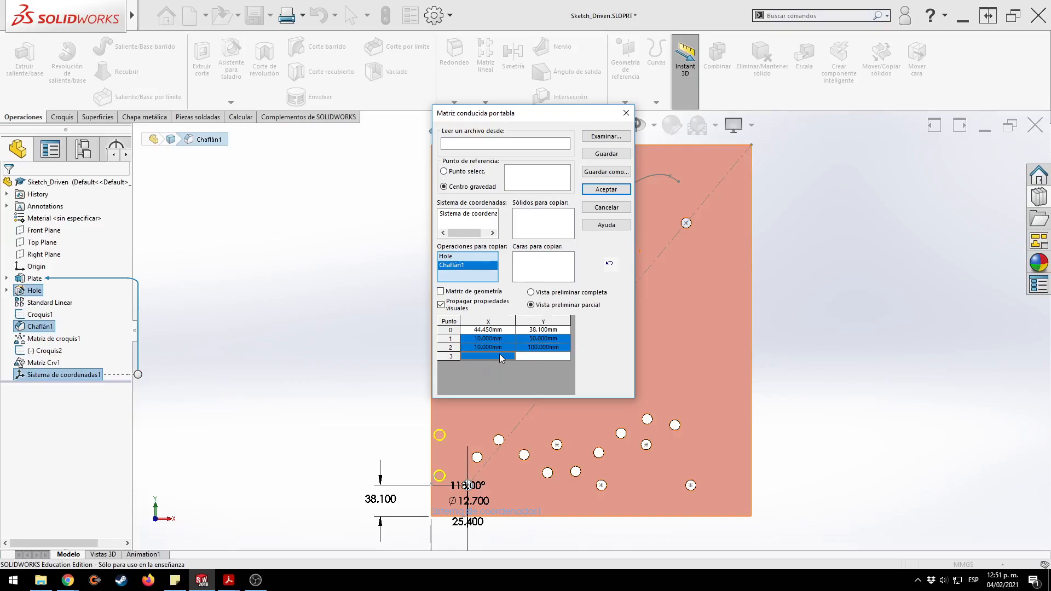
{"action": "type", "text": "3"}
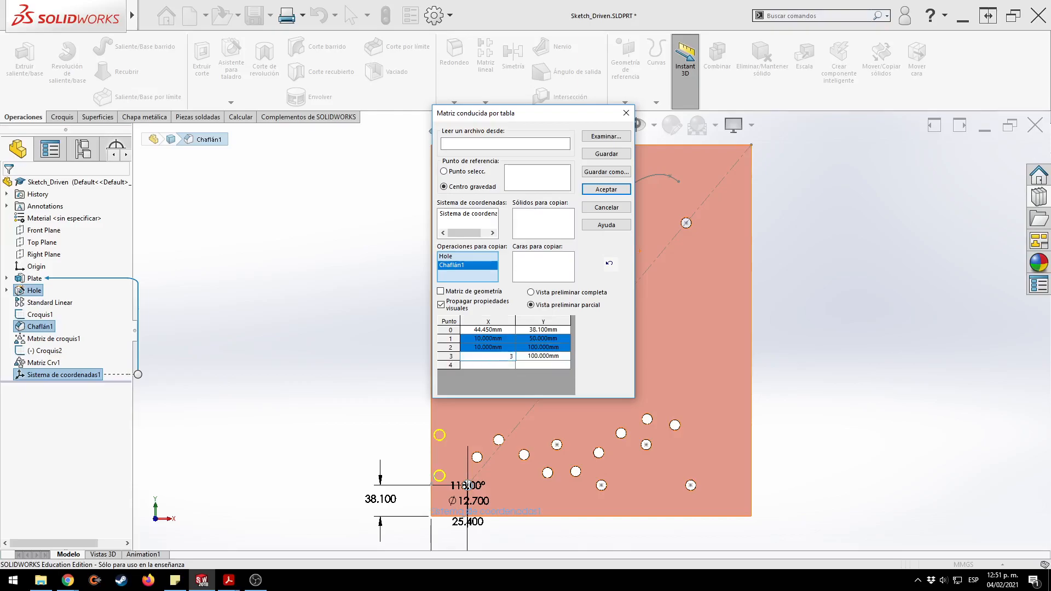
{"action": "type", "text": "0"}
{"action": "left_click", "coordinate": [554, 357]}
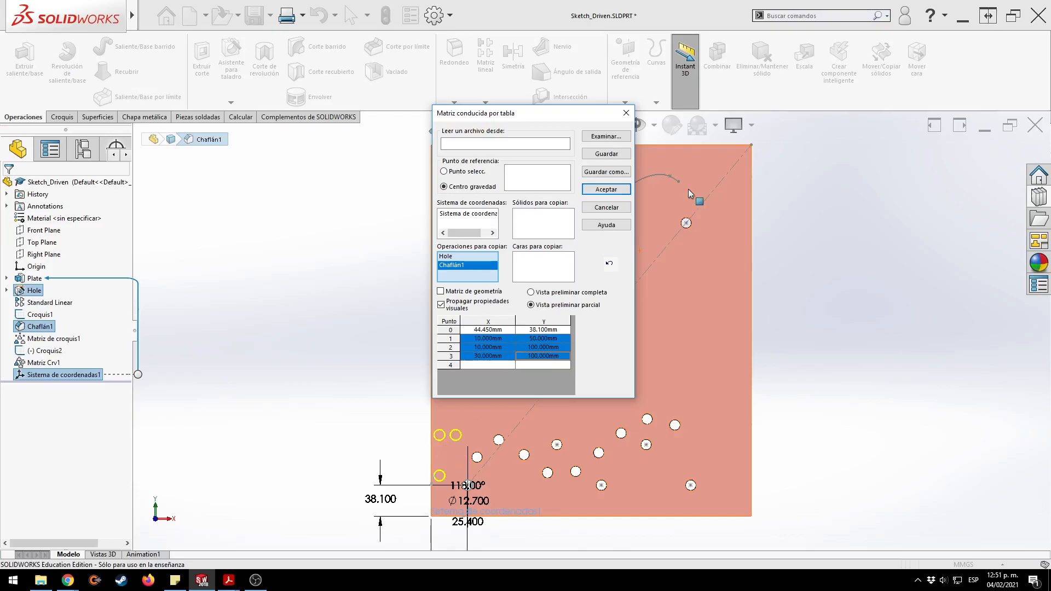
{"action": "left_click", "coordinate": [606, 190]}
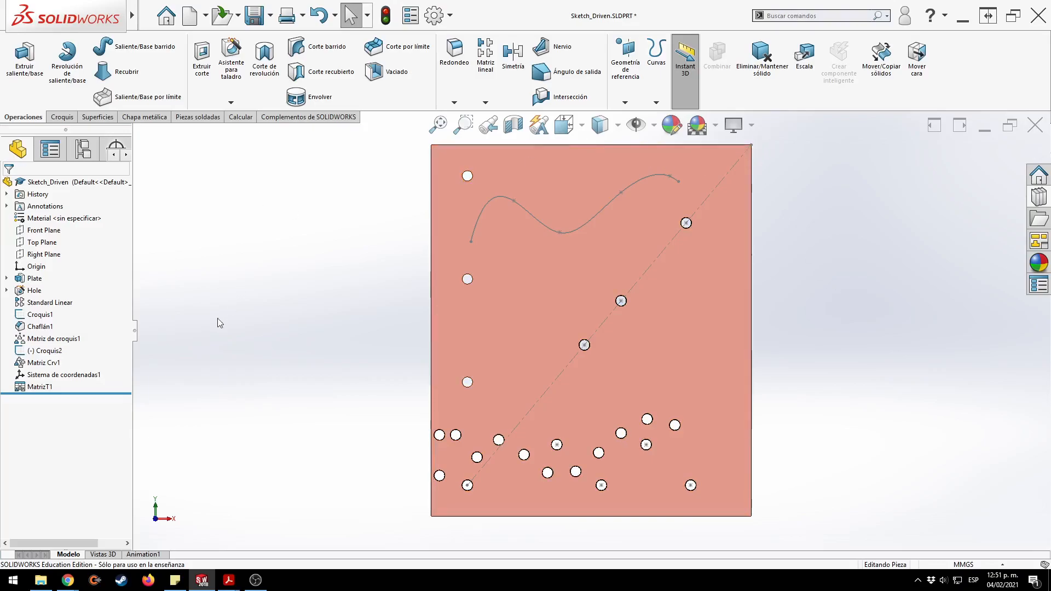
Open the Standard Linear pattern's definition for editing.
{"action": "left_click", "coordinate": [48, 305]}
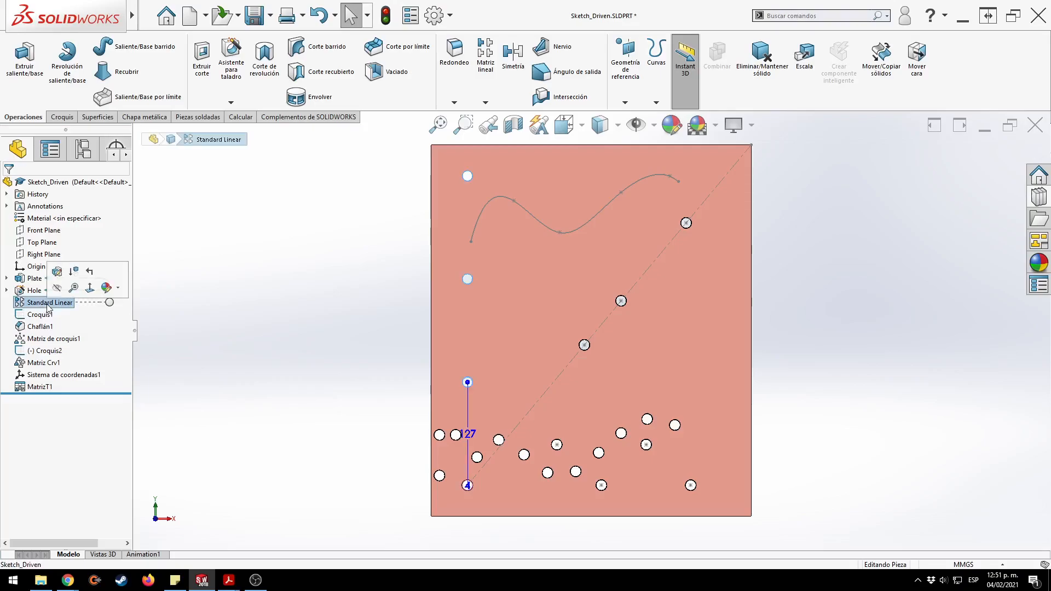
{"action": "left_click", "coordinate": [57, 271]}
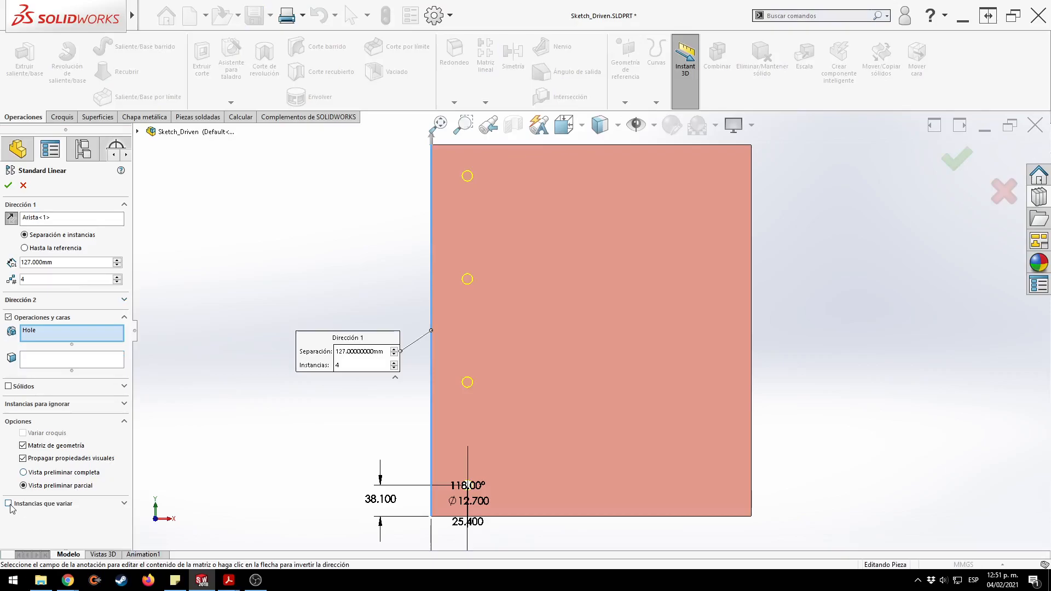
{"action": "key", "text": "ctrl"}
{"action": "key", "text": "ctrl"}
{"action": "key", "text": "ctrl"}
{"action": "key", "text": "ctrl"}
Switch to the course slides in Adobe Acrobat Reader, review the pattern-type tables on pages 4 to 6, and return to SOLIDWORKS.
{"action": "mouse_move", "coordinate": [229, 579]}
{"action": "left_click", "coordinate": [239, 558]}
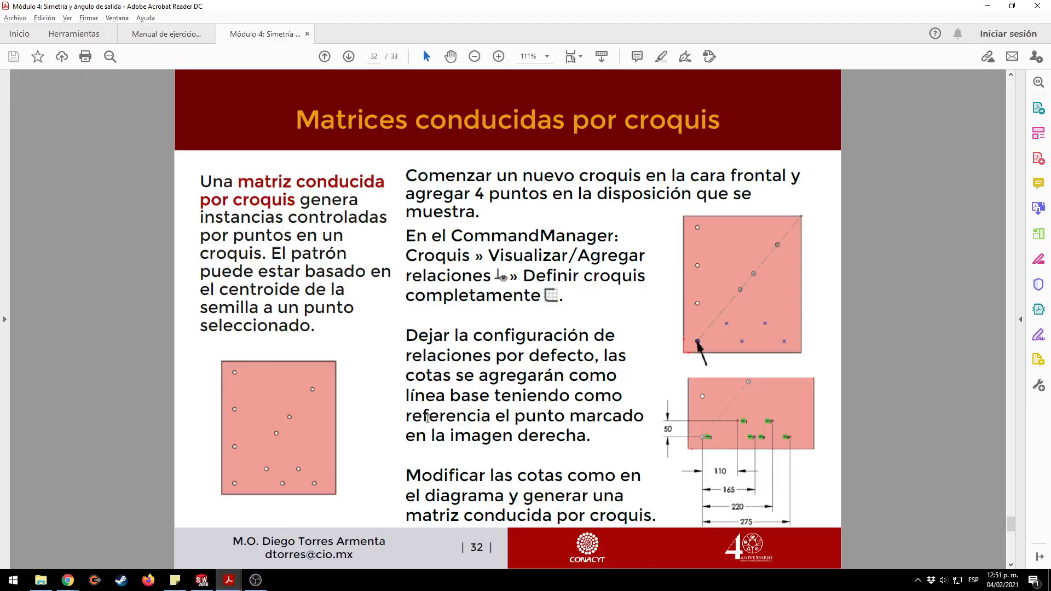
{"action": "scroll", "coordinate": [646, 283], "scroll_direction": "up", "scroll_amount": 6}
{"action": "scroll", "coordinate": [646, 283], "scroll_direction": "up", "scroll_amount": 14}
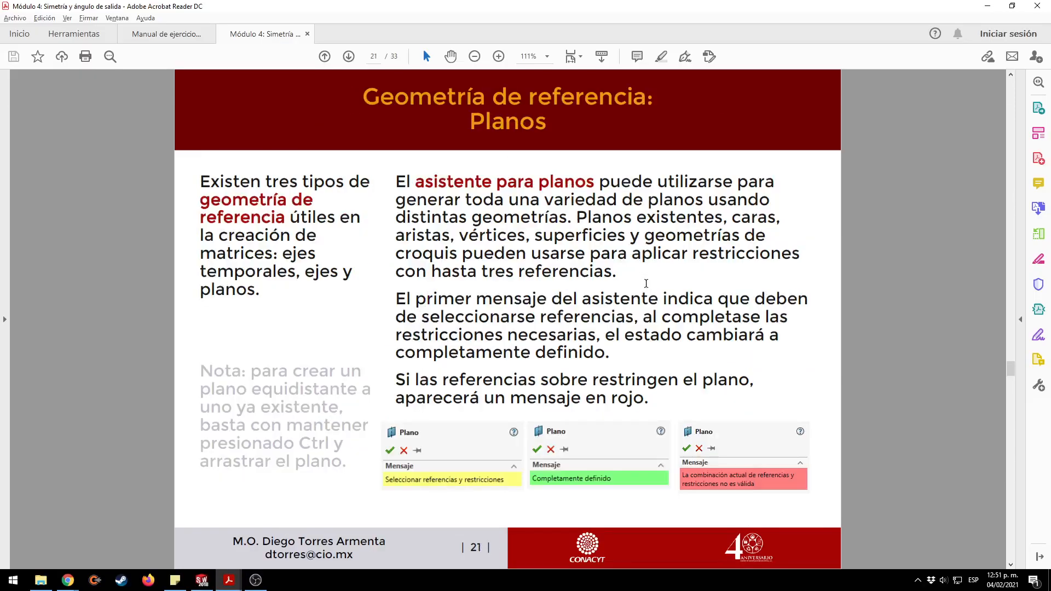
{"action": "scroll", "coordinate": [653, 281], "scroll_direction": "up", "scroll_amount": 4}
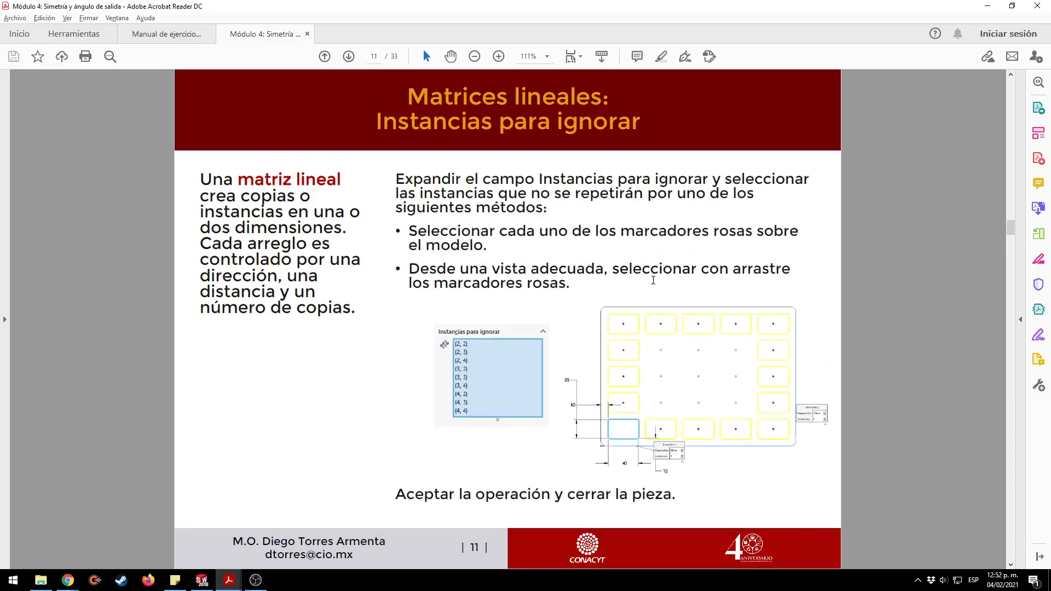
{"action": "scroll", "coordinate": [653, 280], "scroll_direction": "up", "scroll_amount": 2}
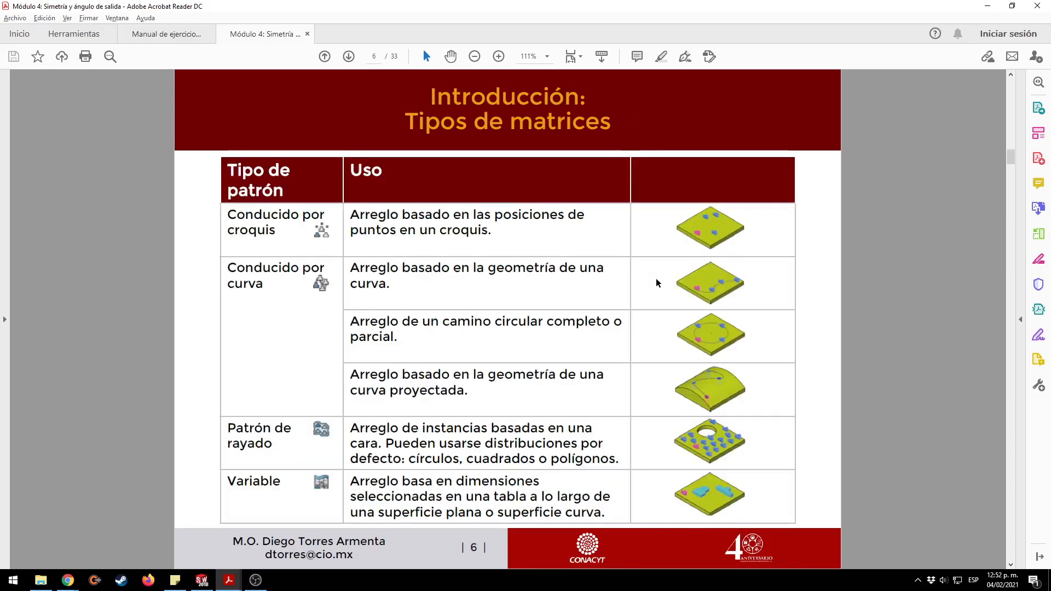
{"action": "scroll", "coordinate": [659, 289], "scroll_direction": "up", "scroll_amount": 1}
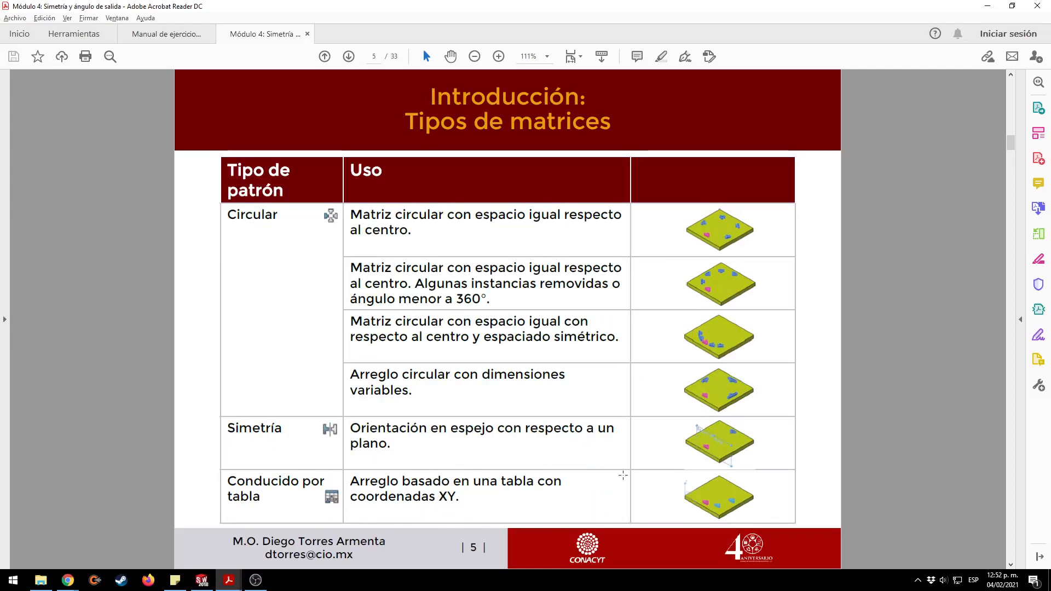
{"action": "scroll", "coordinate": [332, 290], "scroll_direction": "up", "scroll_amount": 1}
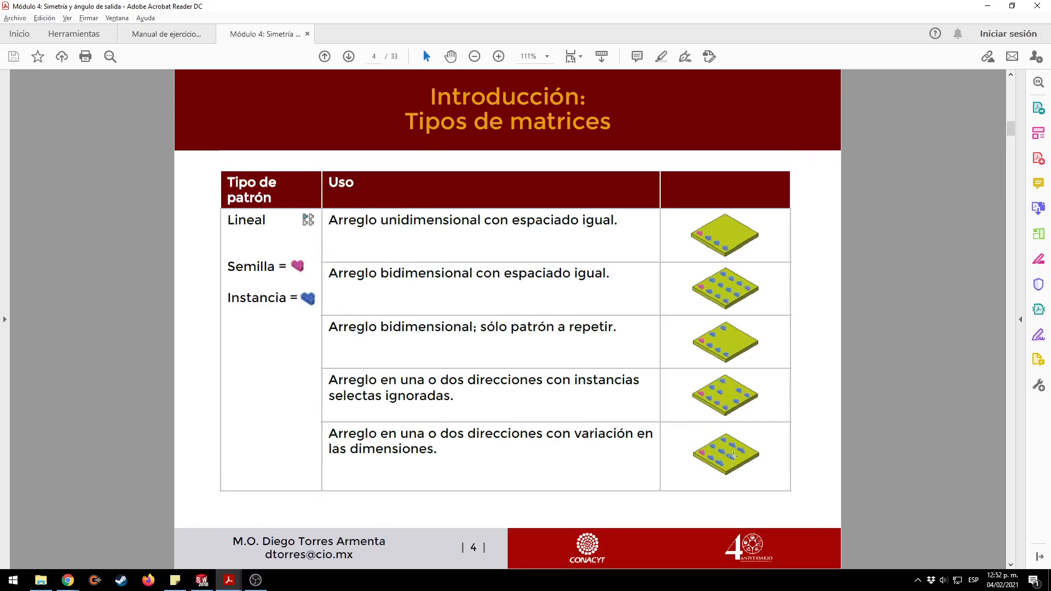
{"action": "key", "text": "Right"}
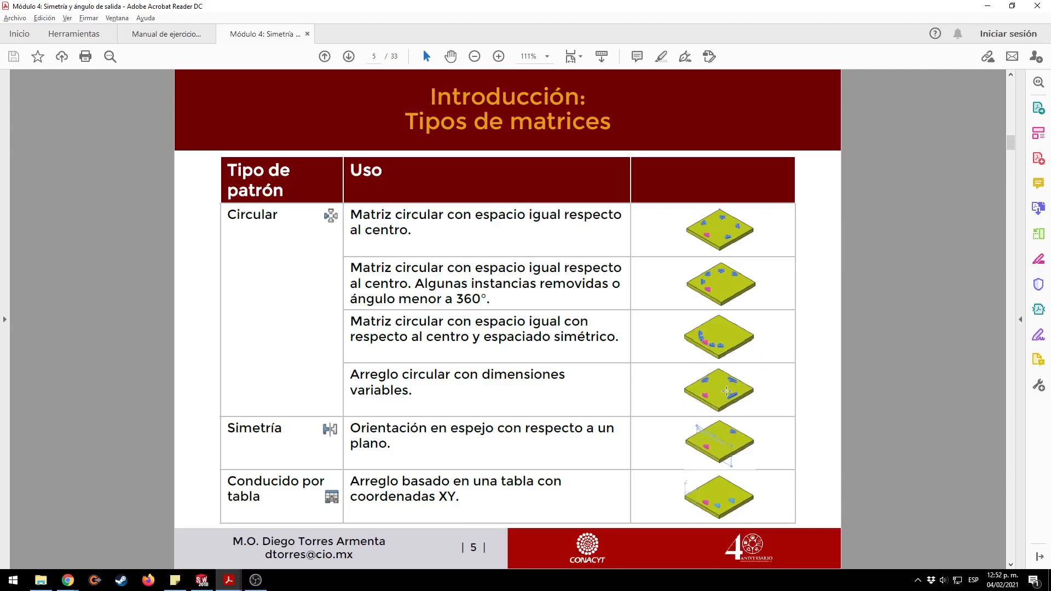
{"action": "key", "text": "alt+Tab"}
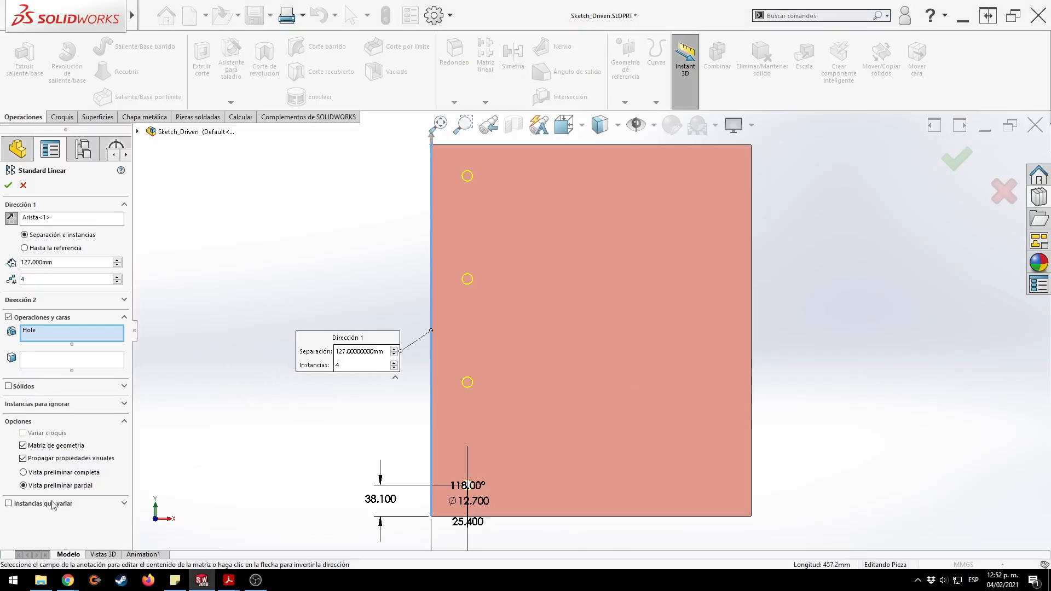
Enable varied instances for the linear pattern and move the Direction 1 callout clear of the plate.
{"action": "left_click", "coordinate": [8, 504]}
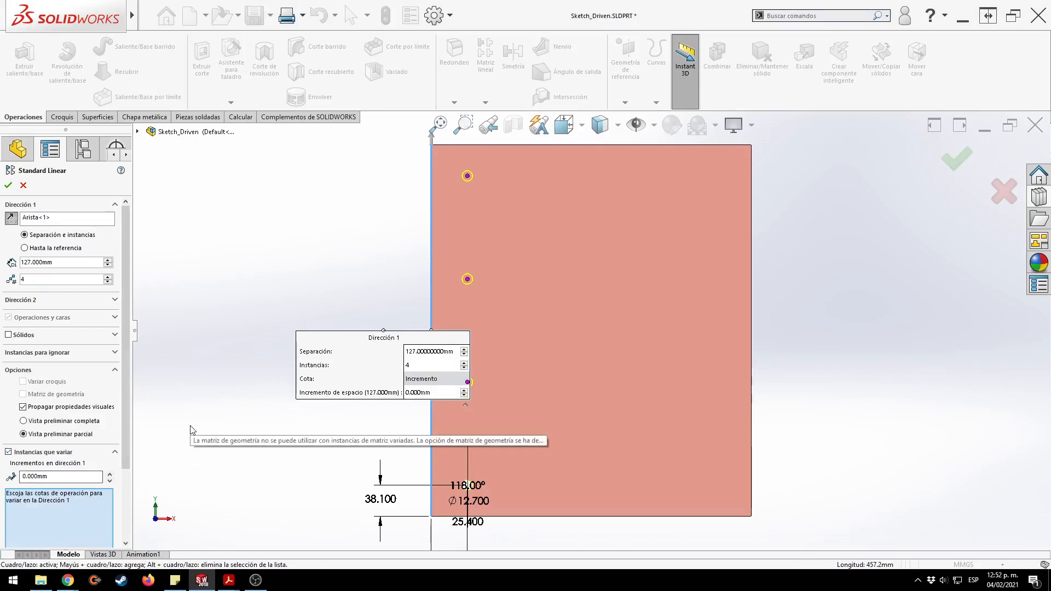
{"action": "scroll", "coordinate": [125, 467], "scroll_direction": "down", "scroll_amount": 3}
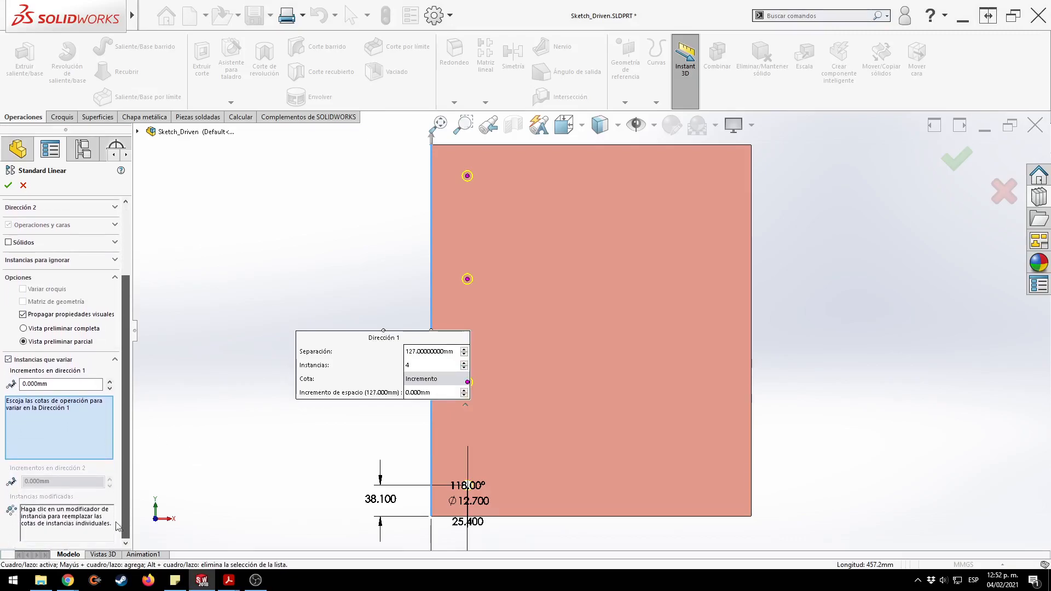
{"action": "left_click_drag", "start_coordinate": [394, 338], "coordinate": [312, 229]}
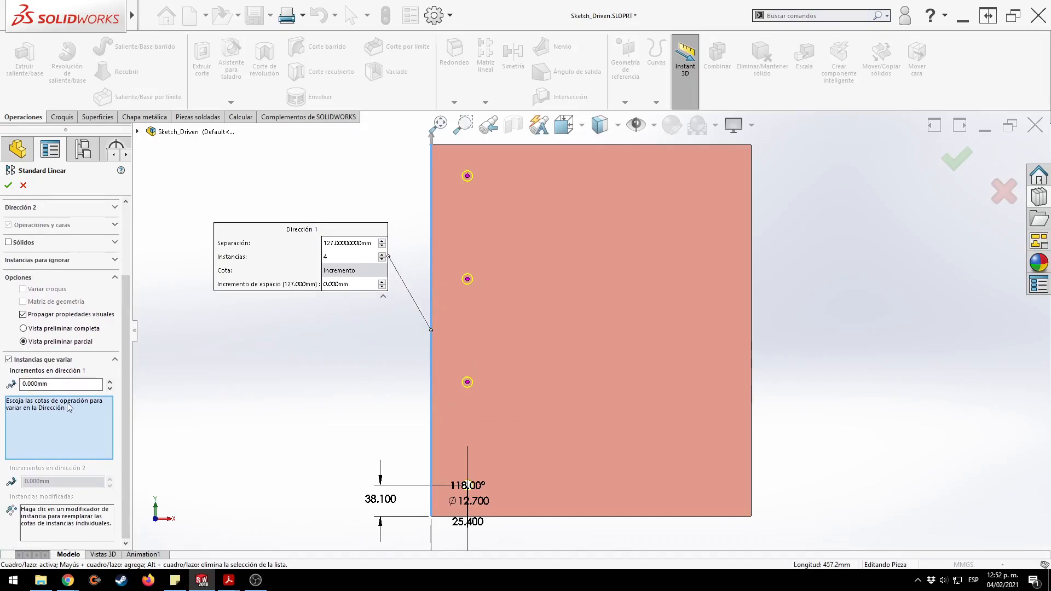
Modify pattern instance (2, 1), overriding its Direction 1 spacing with 100 mm.
{"action": "right_click", "coordinate": [468, 383]}
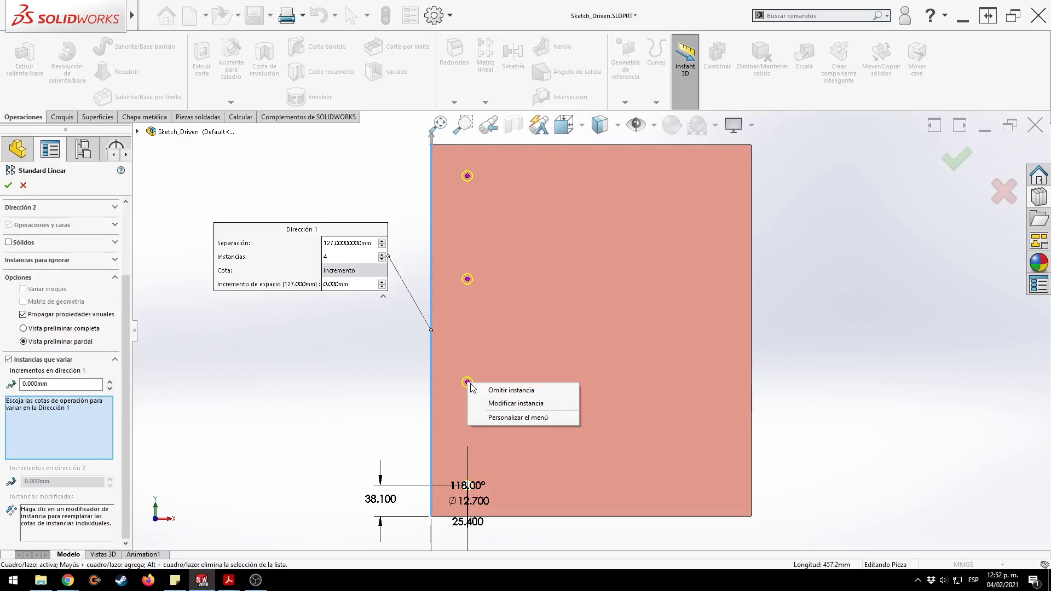
{"action": "left_click", "coordinate": [499, 403]}
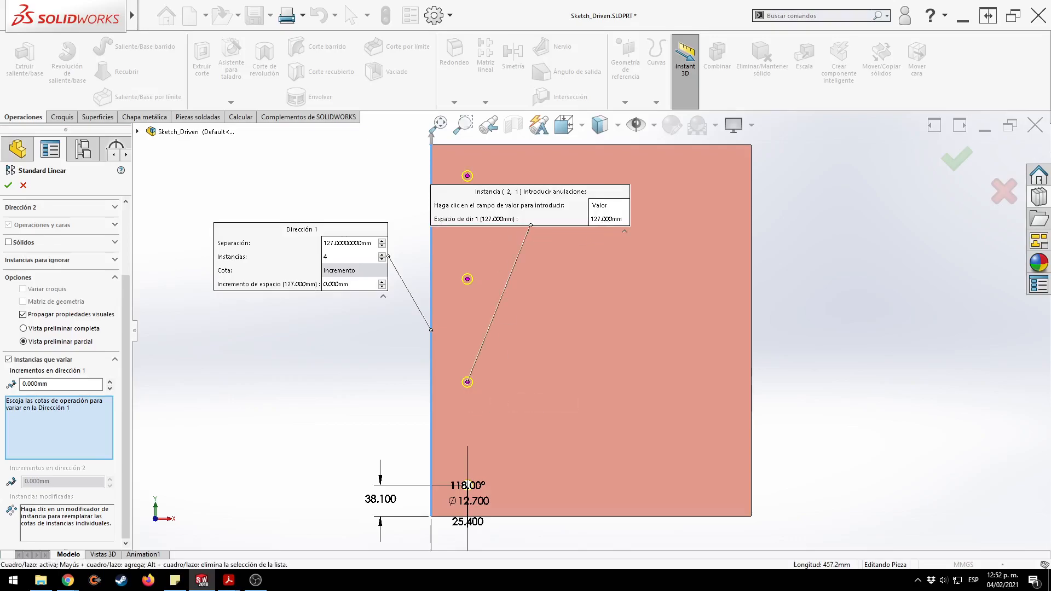
{"action": "left_click", "coordinate": [607, 219]}
{"action": "key", "text": "BackSpace"}
{"action": "type", "text": "10"}
{"action": "key", "text": "Return"}
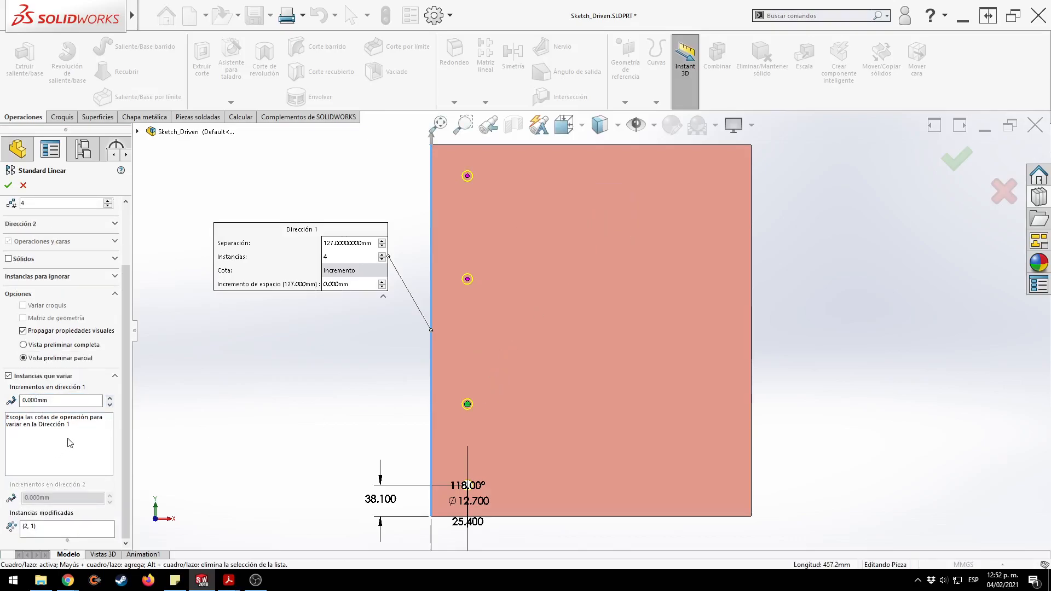
Select instance (2, 1) among the modified instances and enlarge that list to examine it.
{"action": "left_click", "coordinate": [45, 527]}
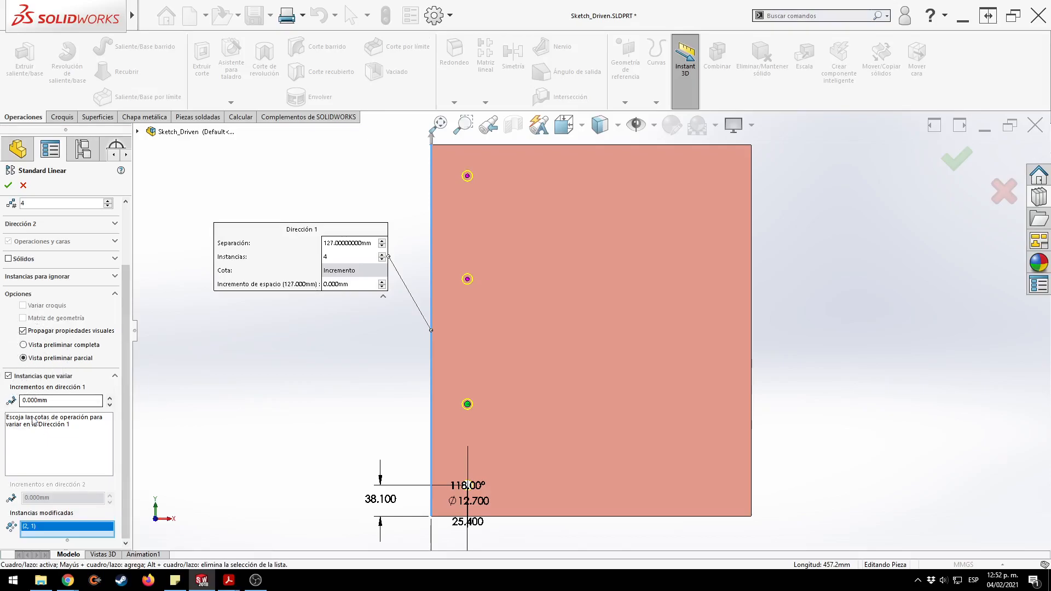
{"action": "left_click", "coordinate": [40, 434]}
{"action": "left_click", "coordinate": [38, 527]}
{"action": "left_click_drag", "start_coordinate": [66, 540], "coordinate": [66, 562]}
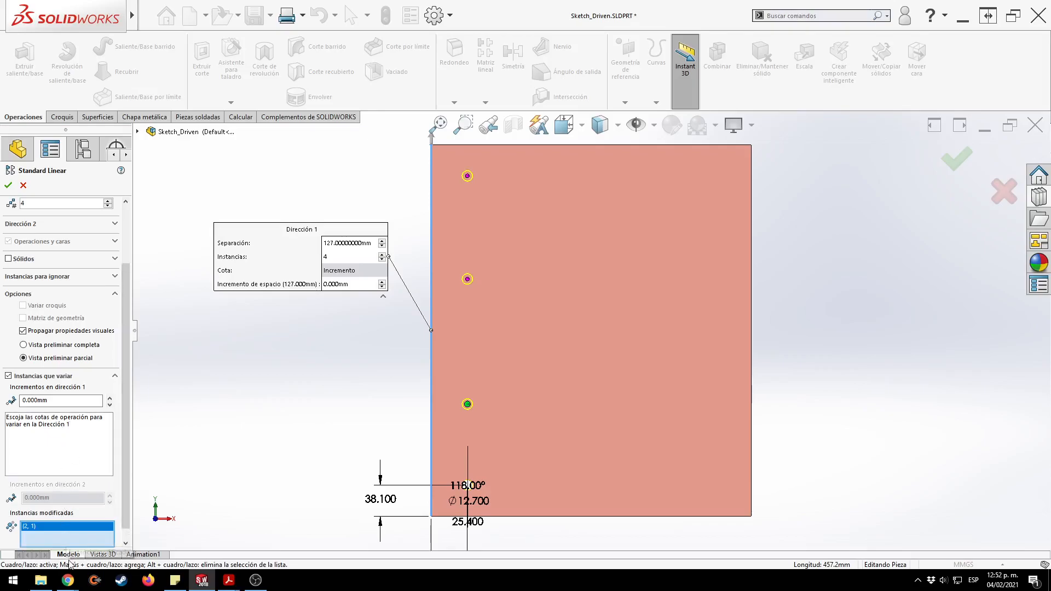
{"action": "left_click_drag", "start_coordinate": [127, 413], "coordinate": [126, 452]}
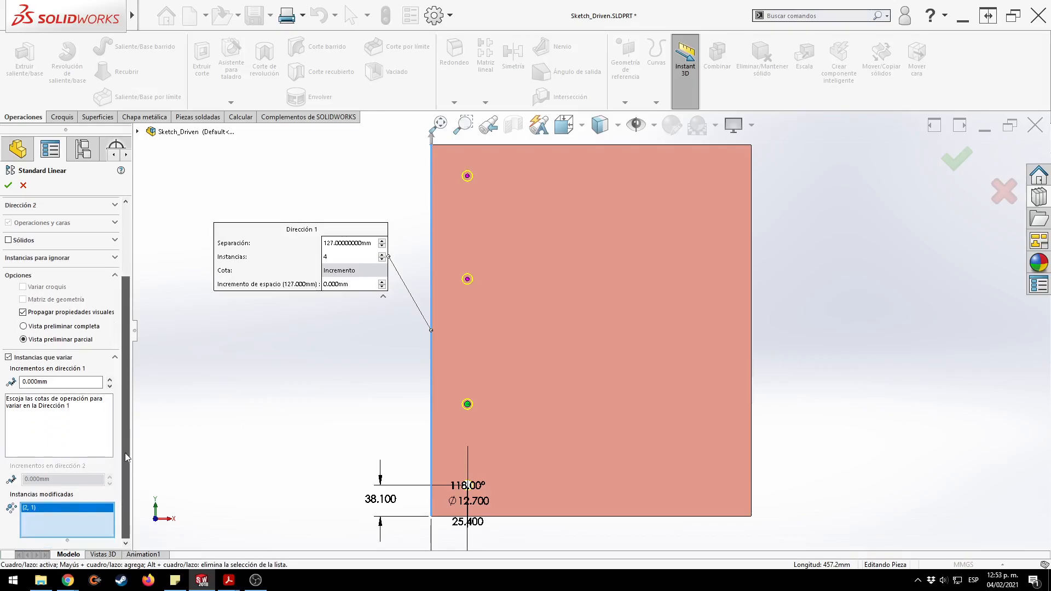
{"action": "right_click", "coordinate": [468, 179]}
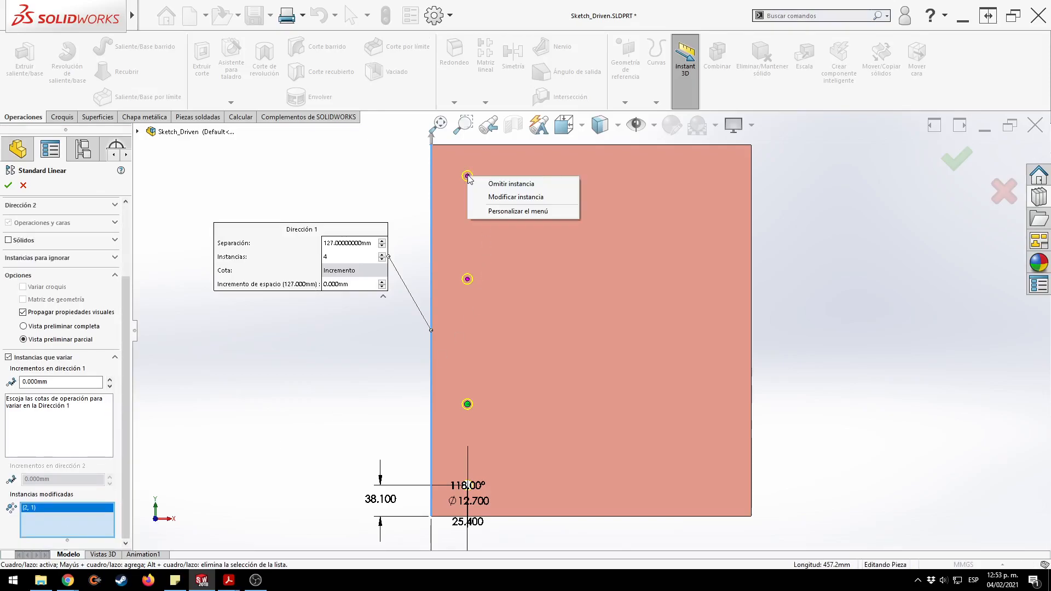
{"action": "left_click", "coordinate": [502, 197]}
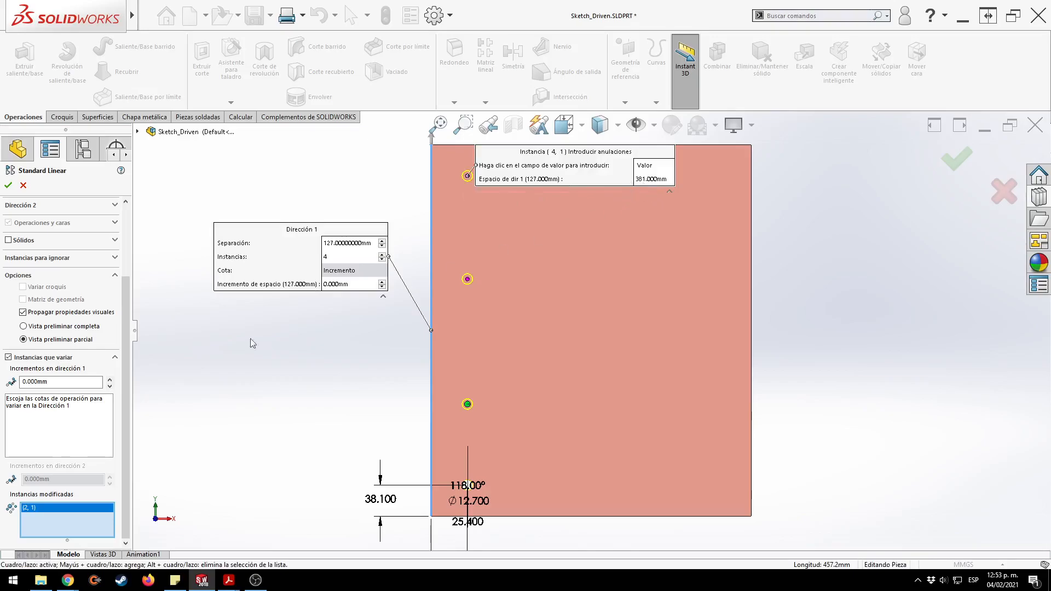
{"action": "left_click", "coordinate": [102, 416]}
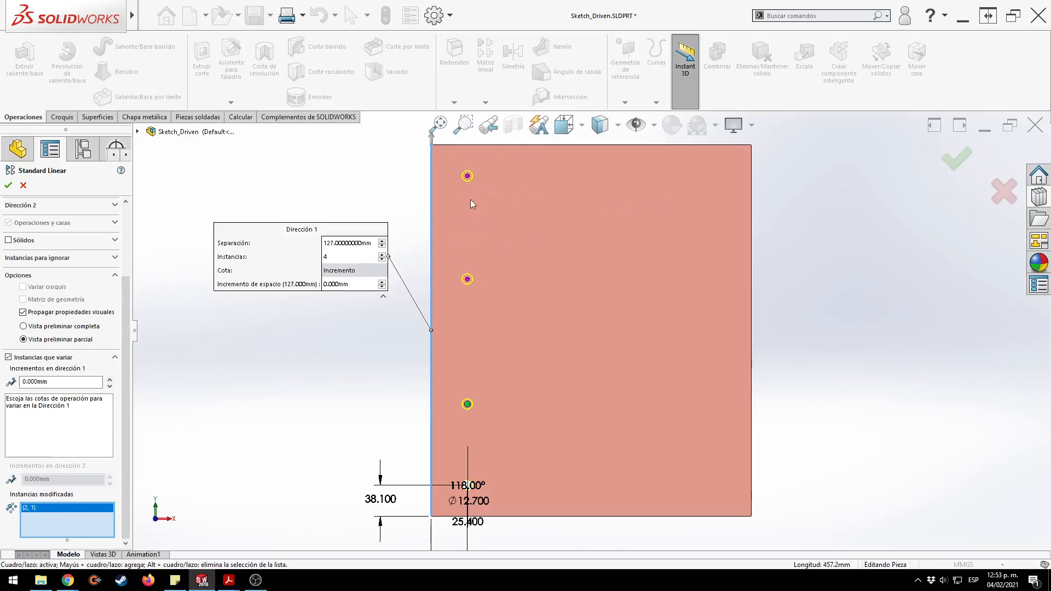
Modify the uppermost pattern instance (4, 1), overriding its Direction 1 spacing with 300 mm.
{"action": "right_click", "coordinate": [467, 176]}
{"action": "left_click", "coordinate": [515, 197]}
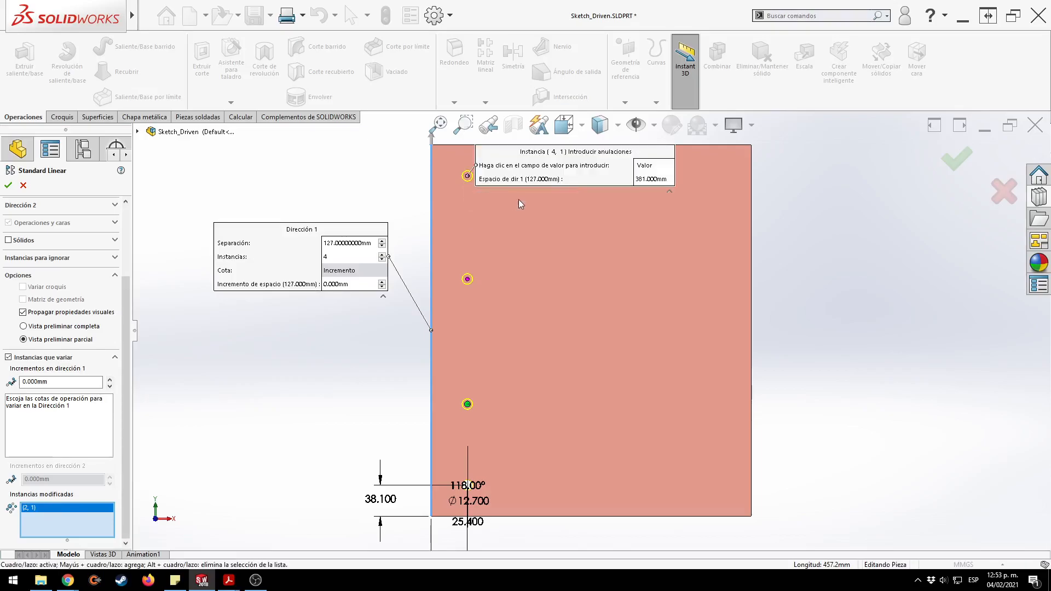
{"action": "left_click", "coordinate": [639, 181]}
{"action": "type", "text": "300"}
{"action": "key", "text": "Return"}
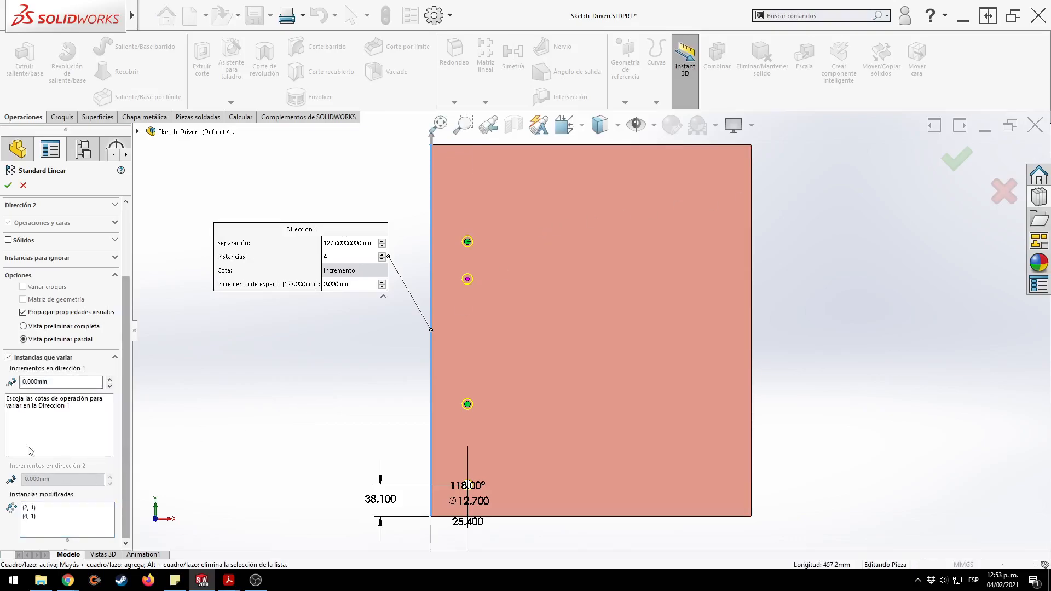
Try a -10 mm Direction 1 spacing increment for the linear pattern and discard the pattern edits.
{"action": "left_click", "coordinate": [37, 421]}
{"action": "left_click_drag", "start_coordinate": [61, 384], "coordinate": [29, 385]}
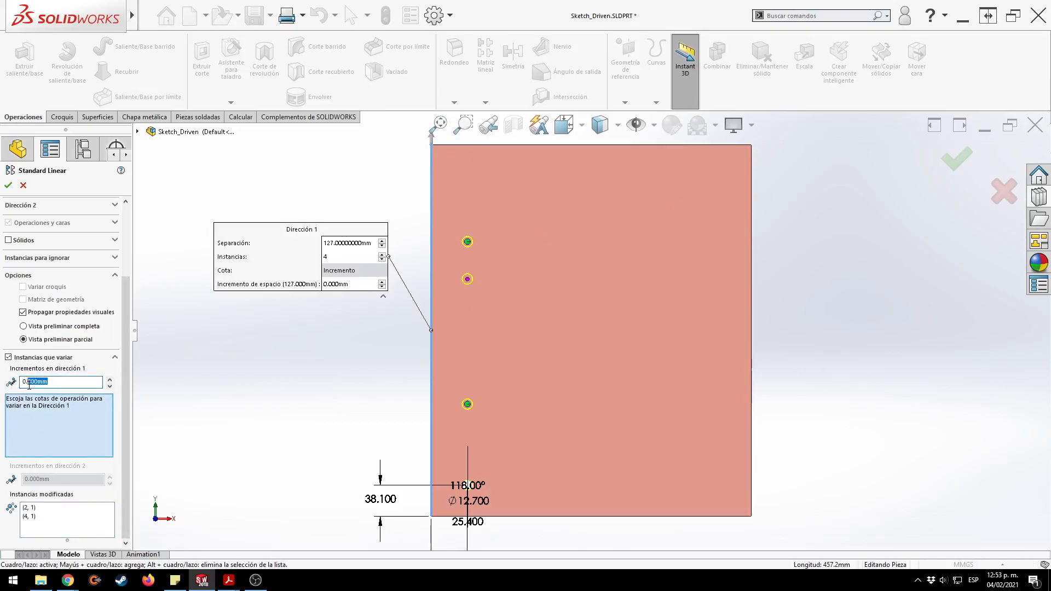
{"action": "left_click", "coordinate": [110, 386]}
{"action": "left_click", "coordinate": [110, 386]}
{"action": "left_click", "coordinate": [110, 379]}
{"action": "left_click", "coordinate": [110, 379]}
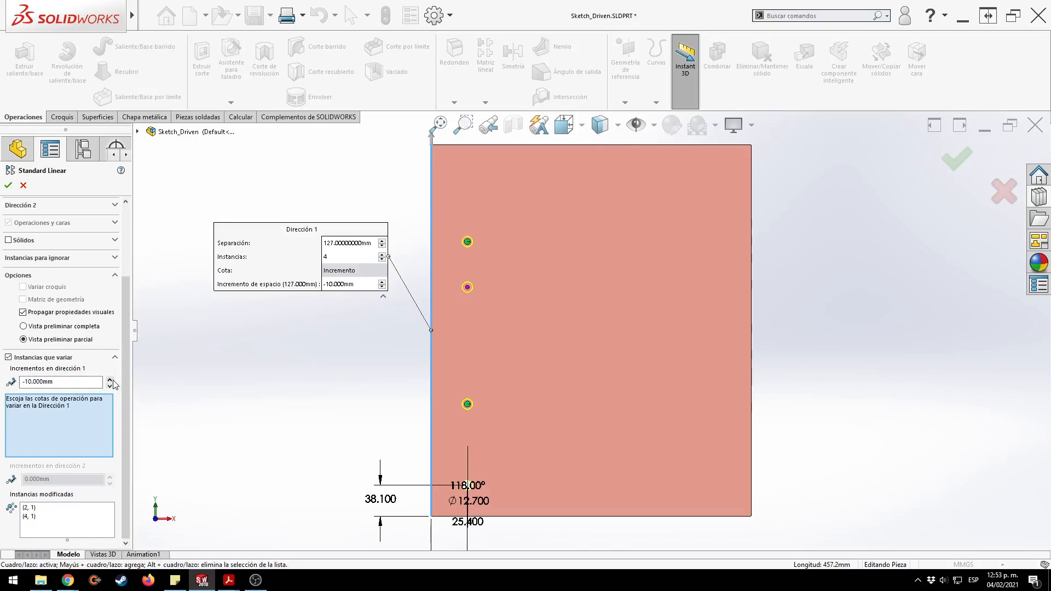
{"action": "left_click", "coordinate": [23, 186]}
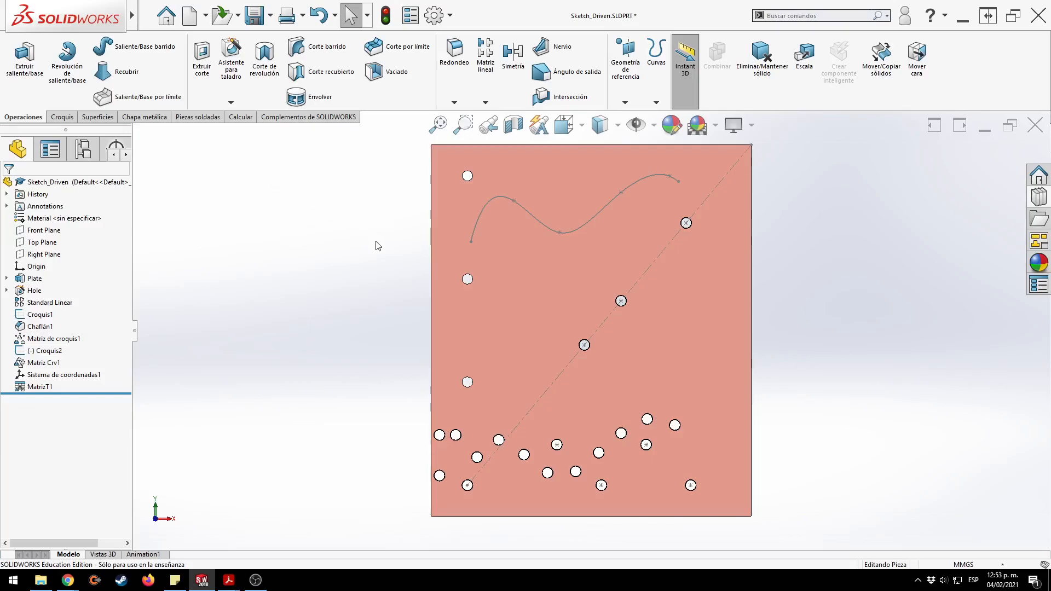
Review the available pattern types and examine the Variable Pattern settings without creating a pattern.
{"action": "left_click", "coordinate": [491, 104]}
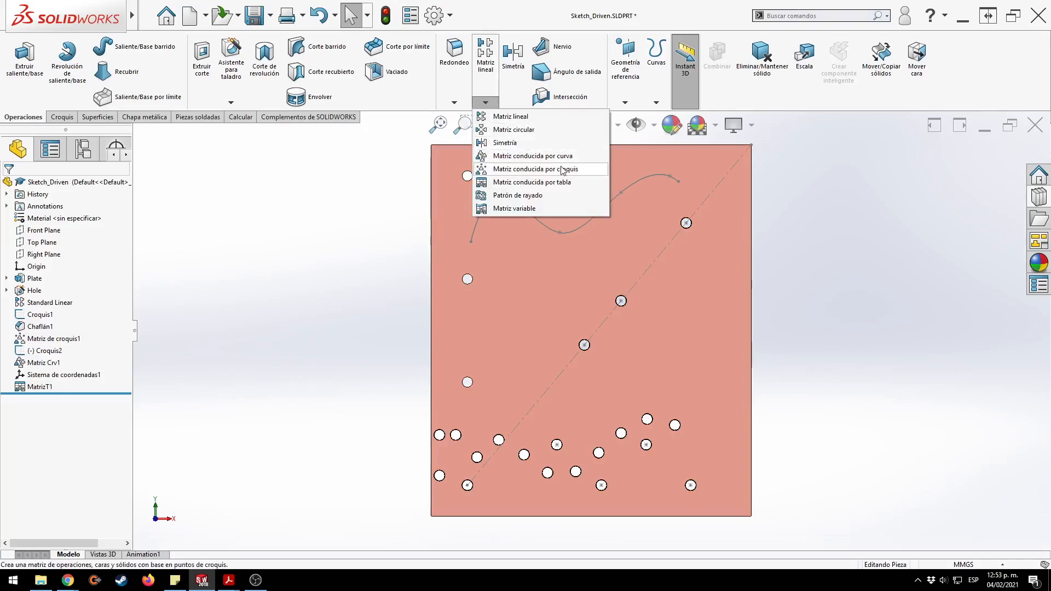
{"action": "key", "text": "ctrl"}
{"action": "key", "text": "ctrl"}
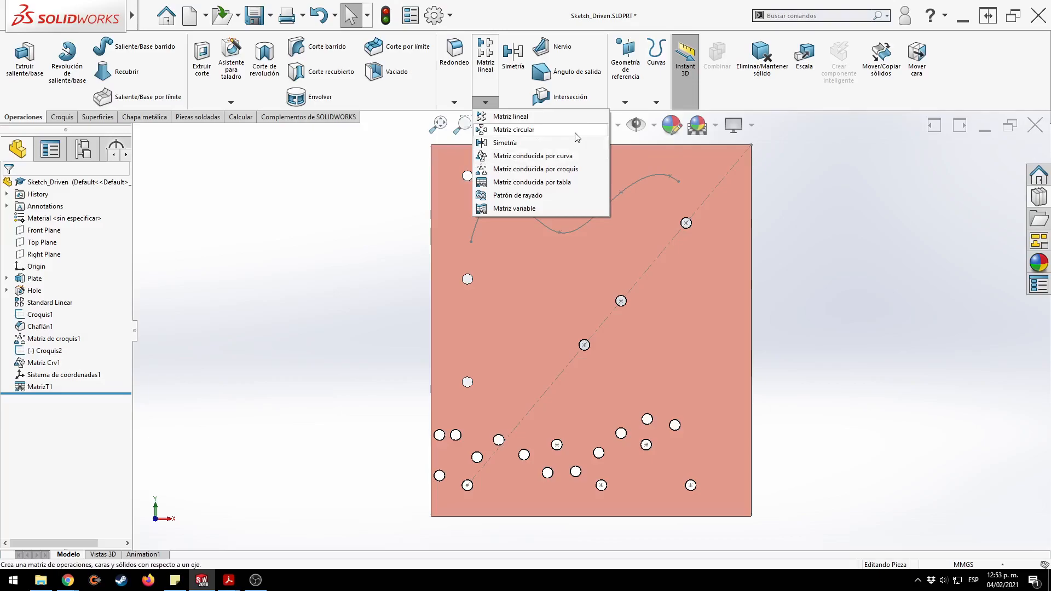
{"action": "left_click", "coordinate": [537, 205]}
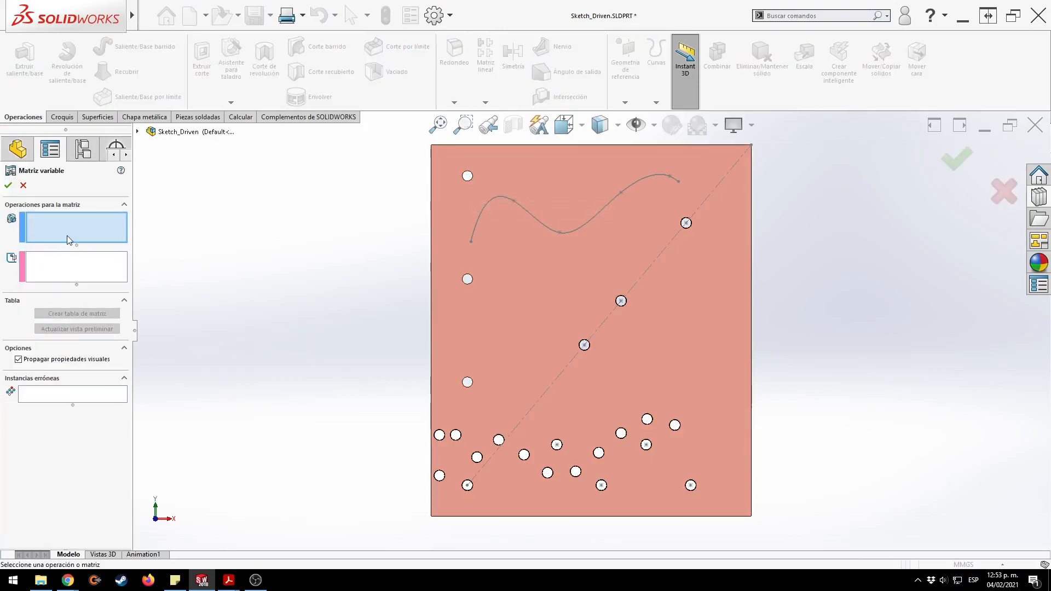
{"action": "left_click", "coordinate": [23, 185]}
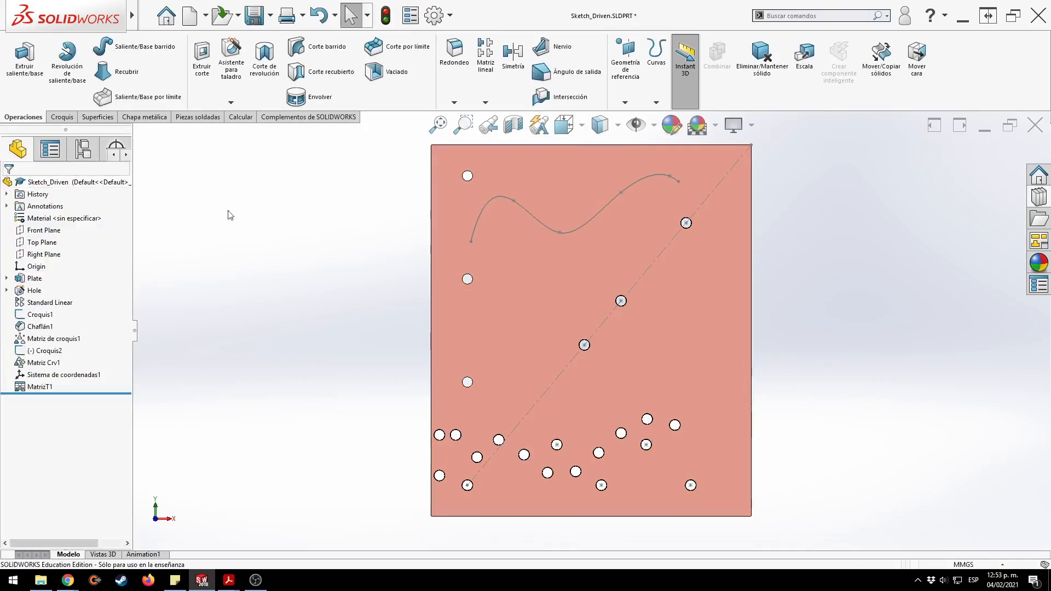
Set up a fill pattern of the Hole and Chaflán1 features, using the plate's front face as the fill boundary.
{"action": "left_click", "coordinate": [485, 103]}
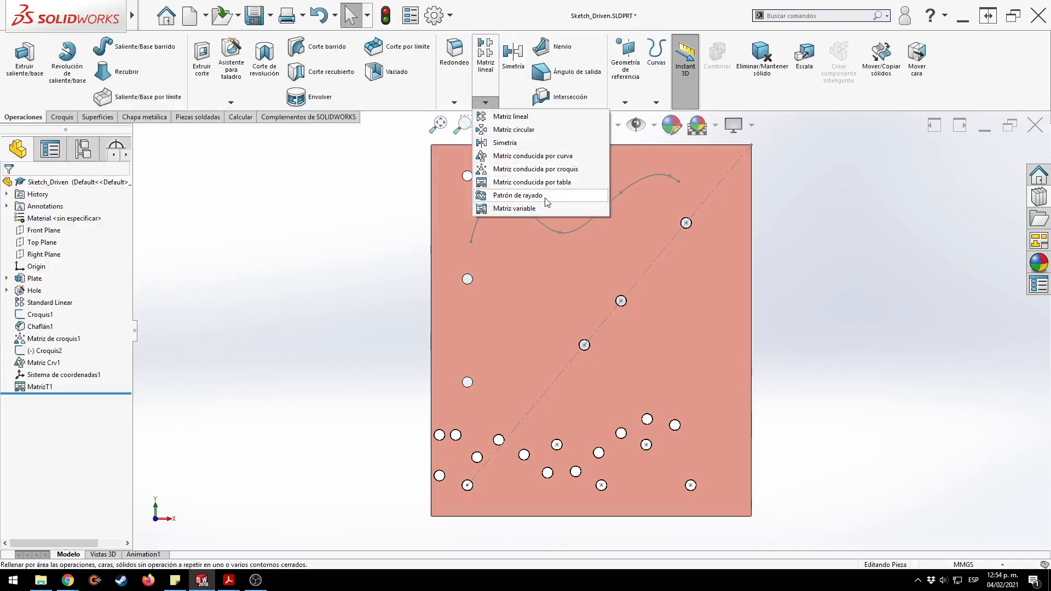
{"action": "left_click", "coordinate": [545, 197]}
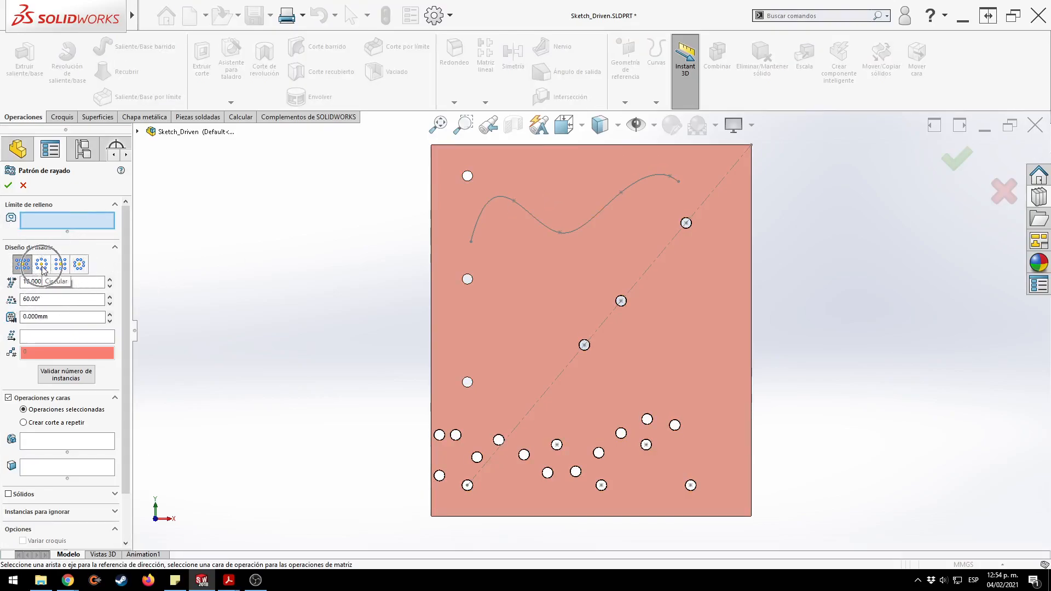
{"action": "left_click", "coordinate": [56, 441]}
{"action": "left_click", "coordinate": [138, 132]}
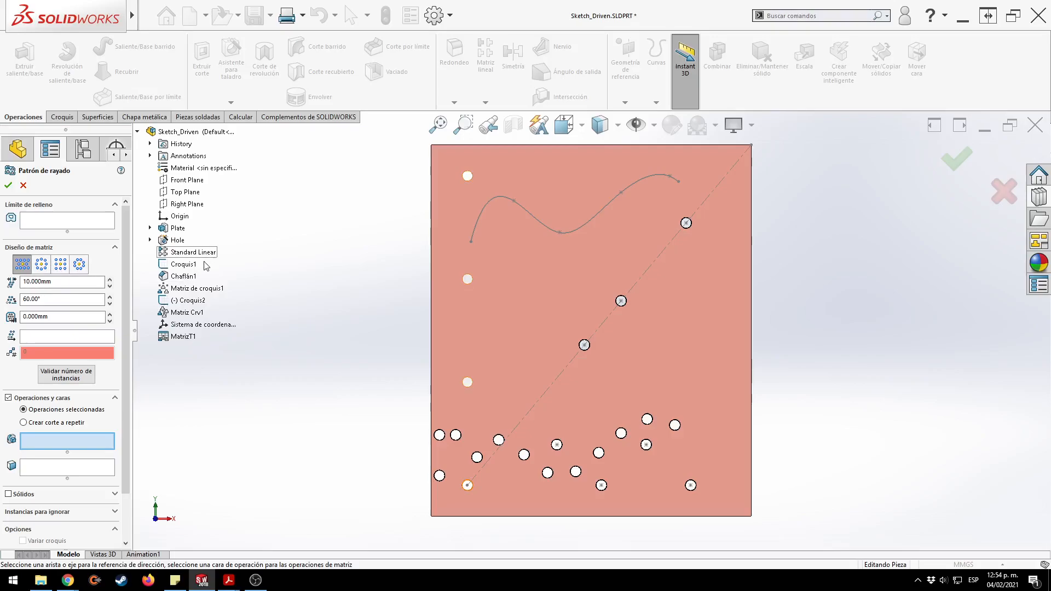
{"action": "left_click", "coordinate": [189, 252]}
{"action": "left_click", "coordinate": [178, 241]}
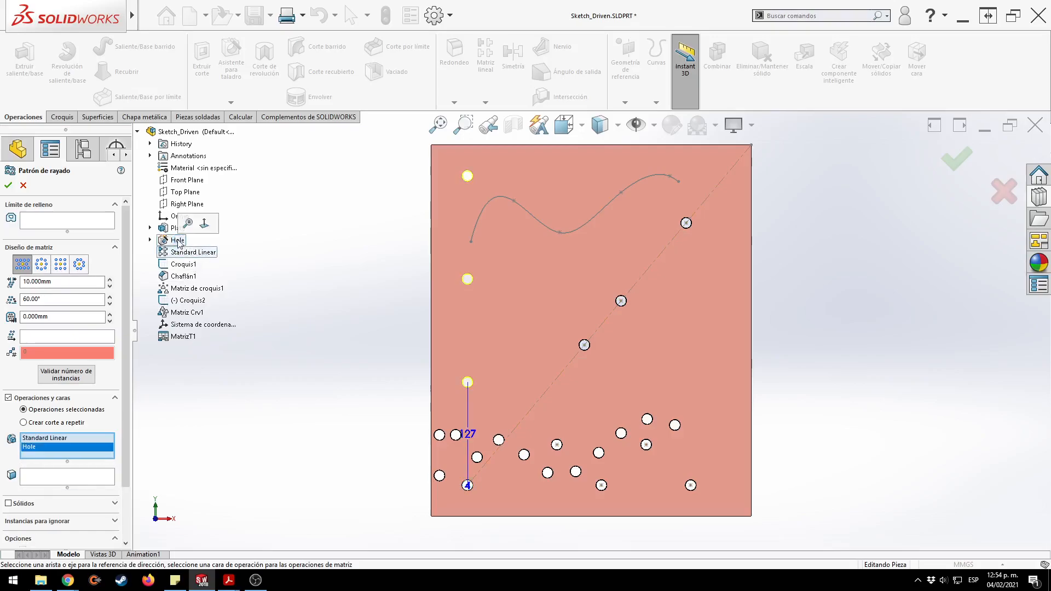
{"action": "key", "text": "Delete"}
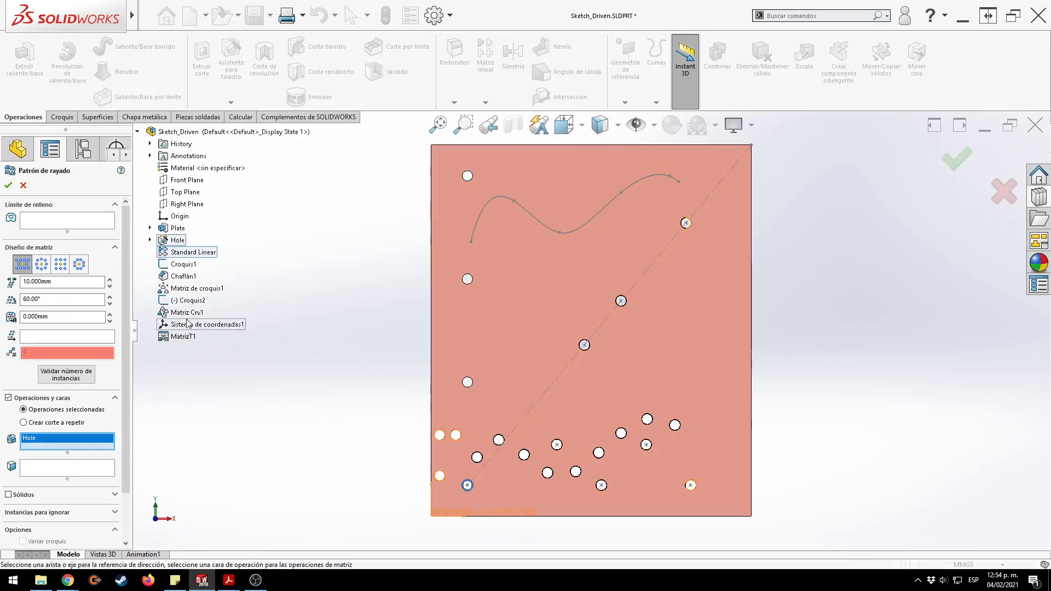
{"action": "left_click", "coordinate": [188, 281]}
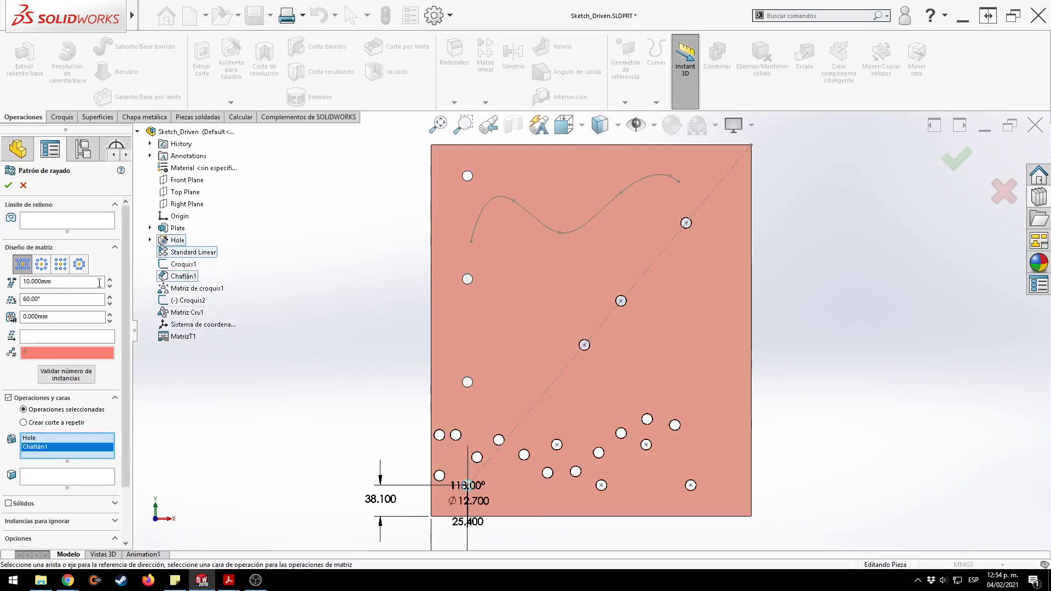
{"action": "left_click", "coordinate": [55, 224]}
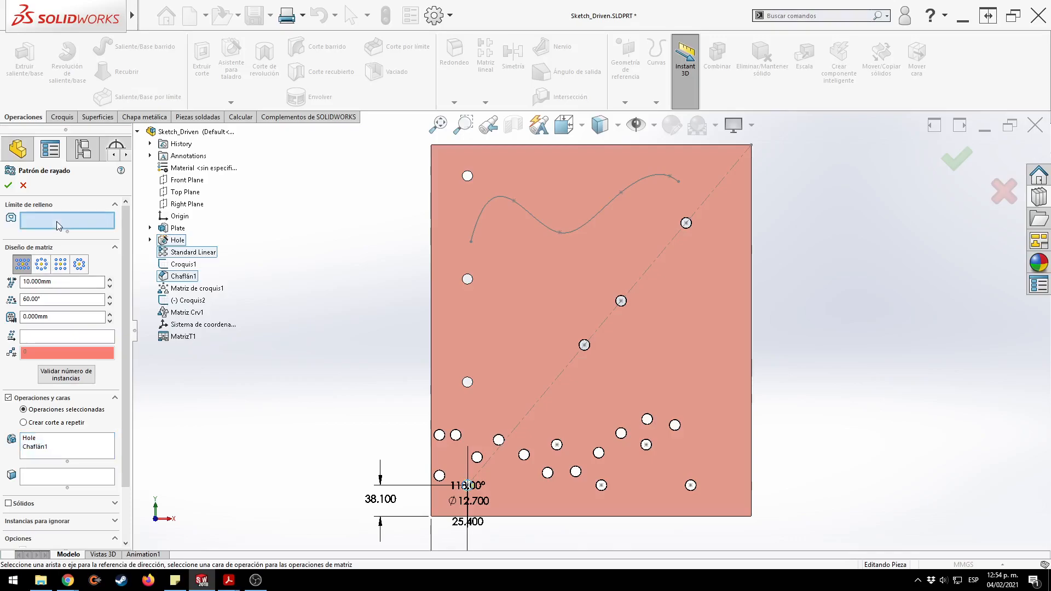
{"action": "left_click", "coordinate": [721, 243]}
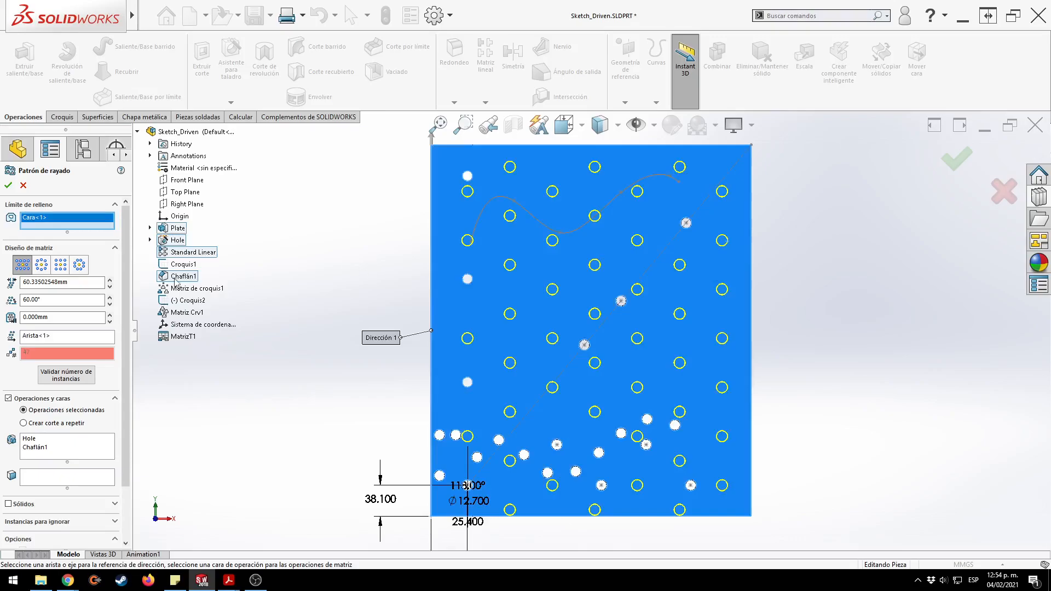
Try the circular fill layout with 30 mm loop spacing, preview the square and polygon layouts, and discard the fill pattern.
{"action": "left_click", "coordinate": [42, 266]}
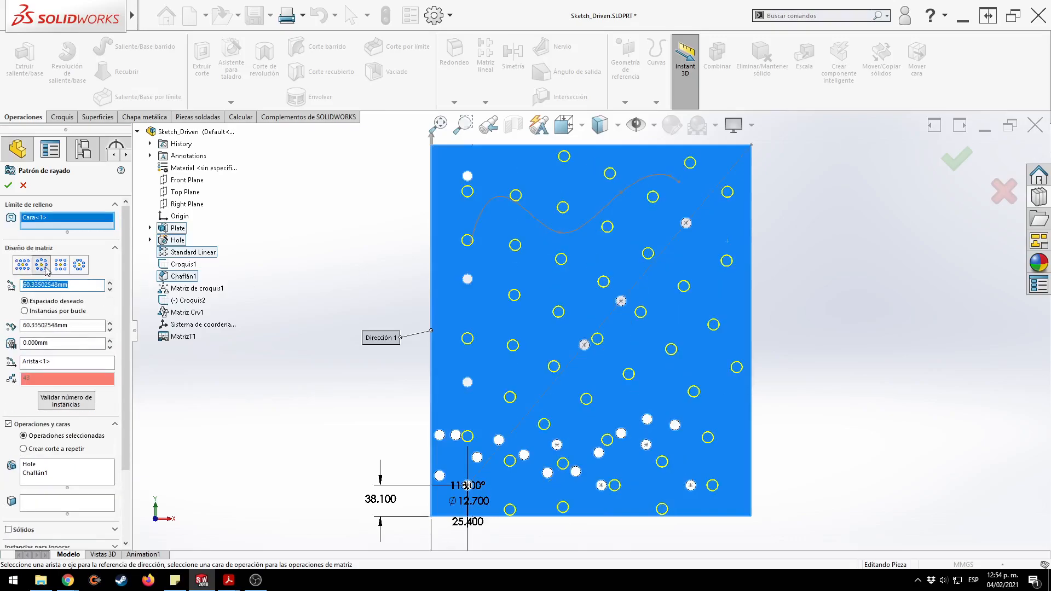
{"action": "type", "text": "30"}
{"action": "key", "text": "Return"}
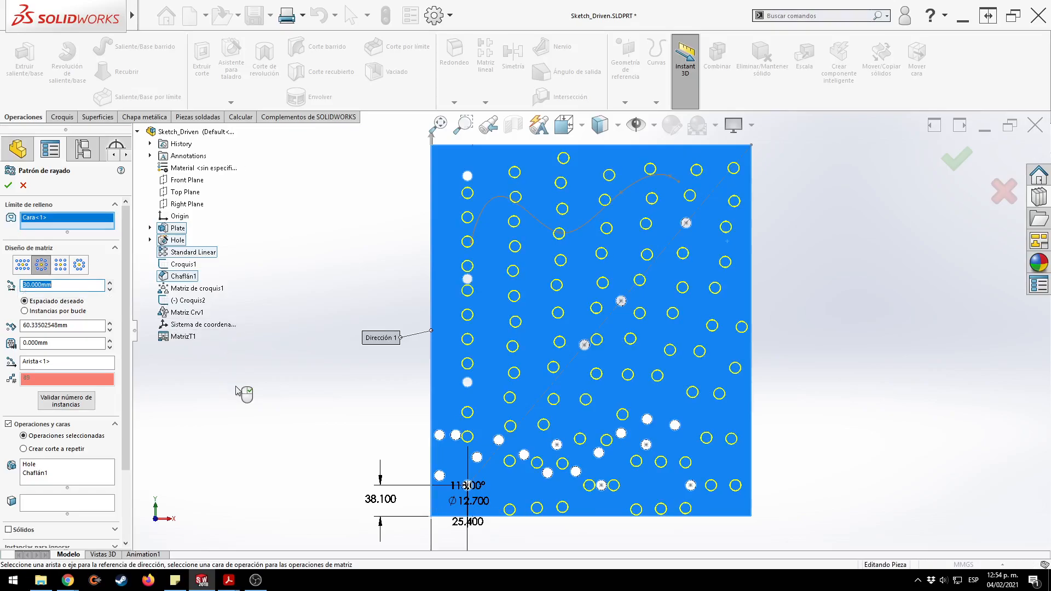
{"action": "left_click", "coordinate": [60, 266]}
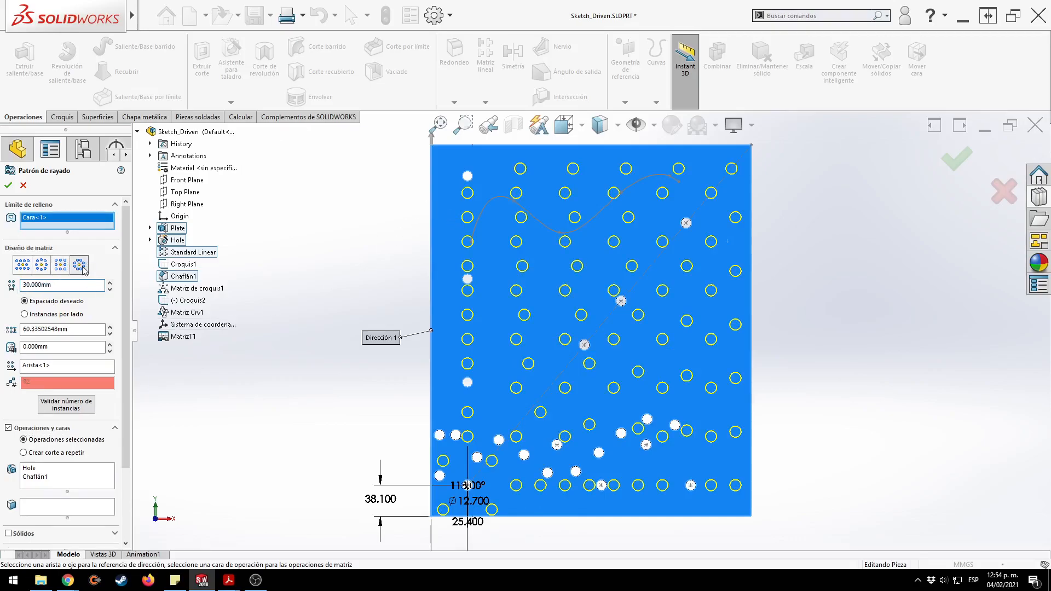
{"action": "left_click", "coordinate": [80, 267]}
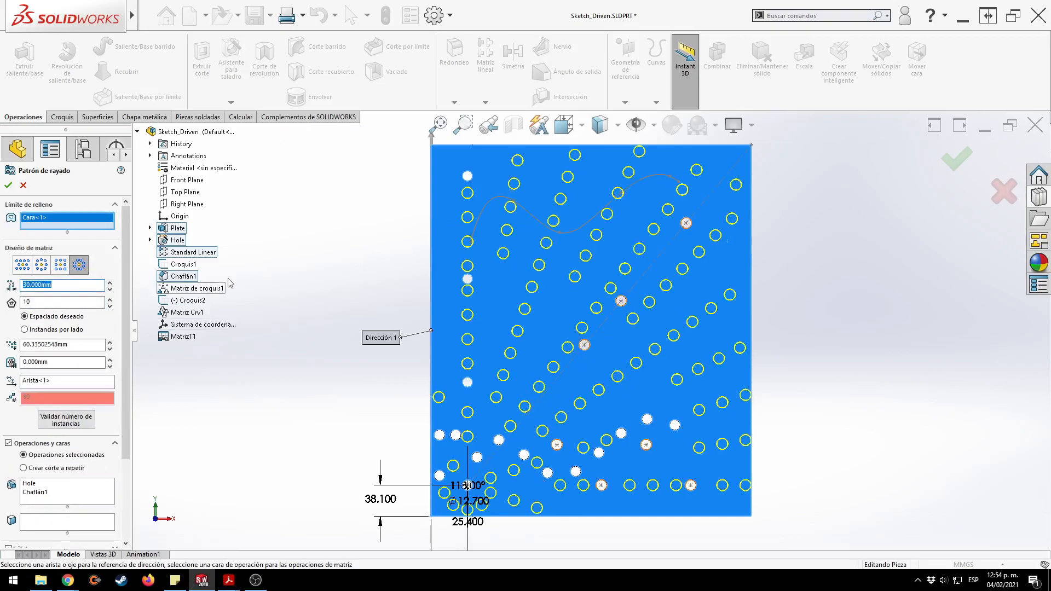
{"action": "left_click", "coordinate": [23, 185]}
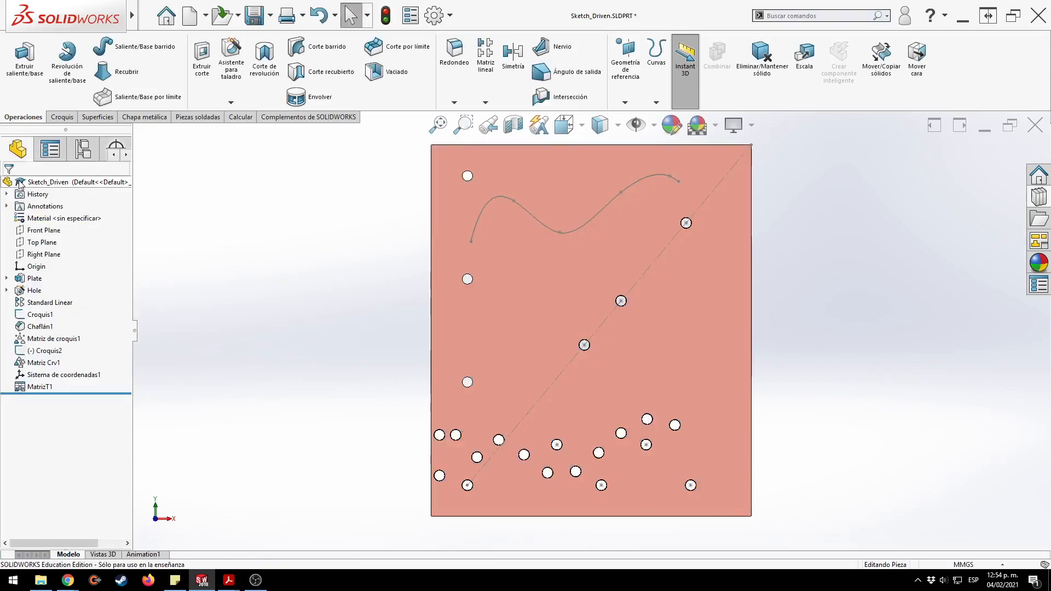
Show the plate in isometric view and switch to Adobe Acrobat Reader to view page 33 of the Módulo 4 slides.
{"action": "key", "text": "ctrl+7"}
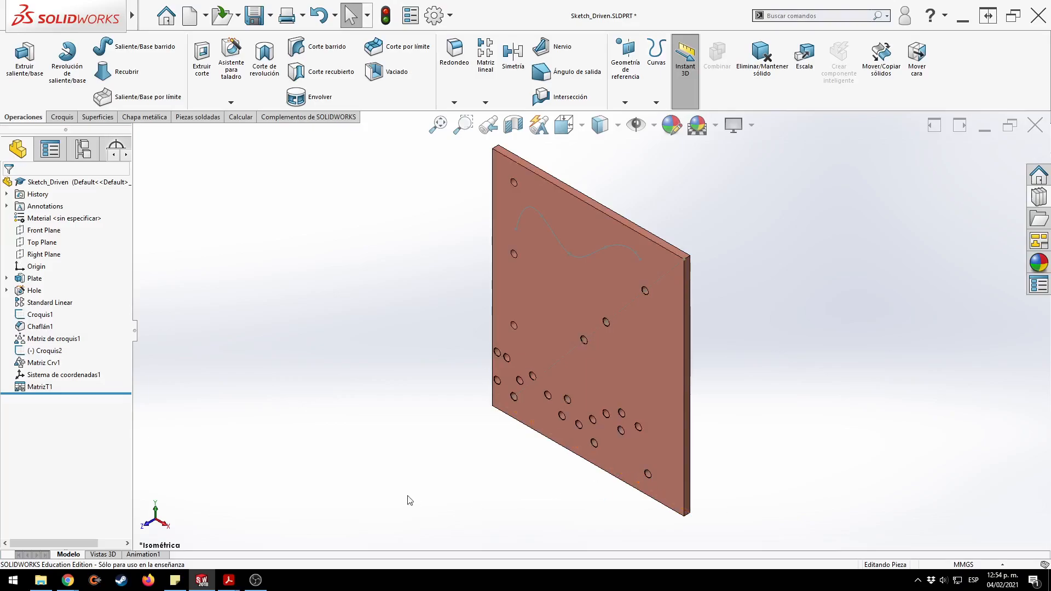
{"action": "left_click", "coordinate": [230, 583]}
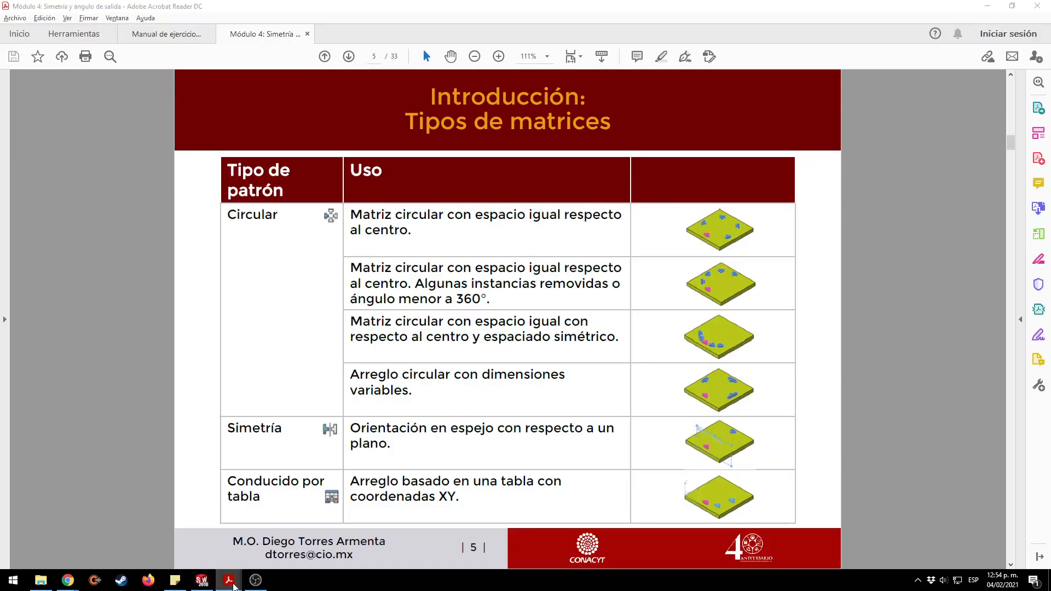
{"action": "mouse_move", "coordinate": [235, 586]}
{"action": "left_click", "coordinate": [288, 541]}
{"action": "scroll", "coordinate": [704, 344], "scroll_direction": "up", "scroll_amount": 3}
{"action": "scroll", "coordinate": [704, 342], "scroll_direction": "down", "scroll_amount": 3}
{"action": "scroll", "coordinate": [674, 290], "scroll_direction": "down", "scroll_amount": 20}
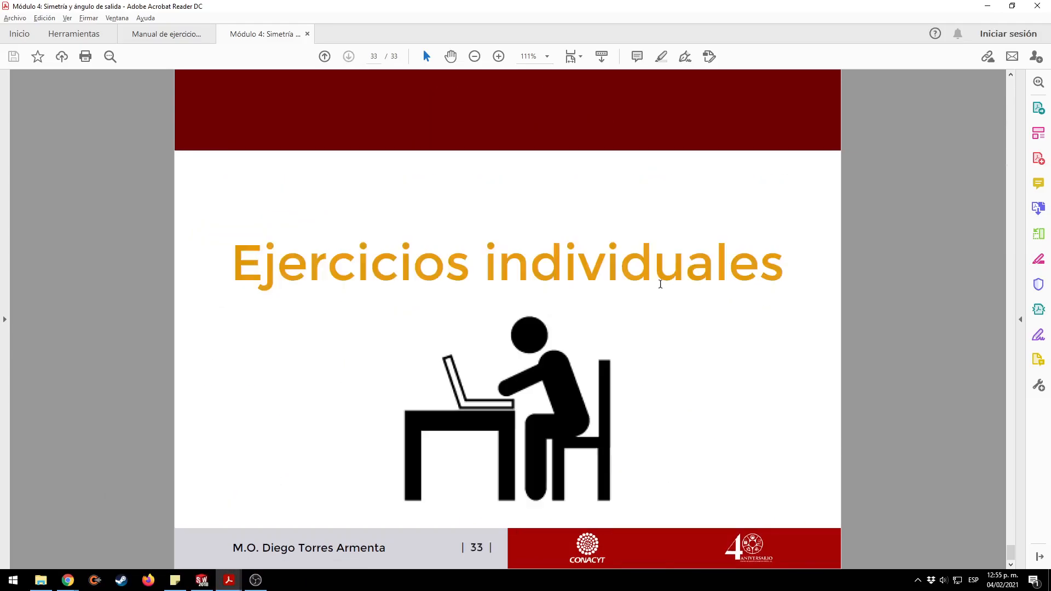